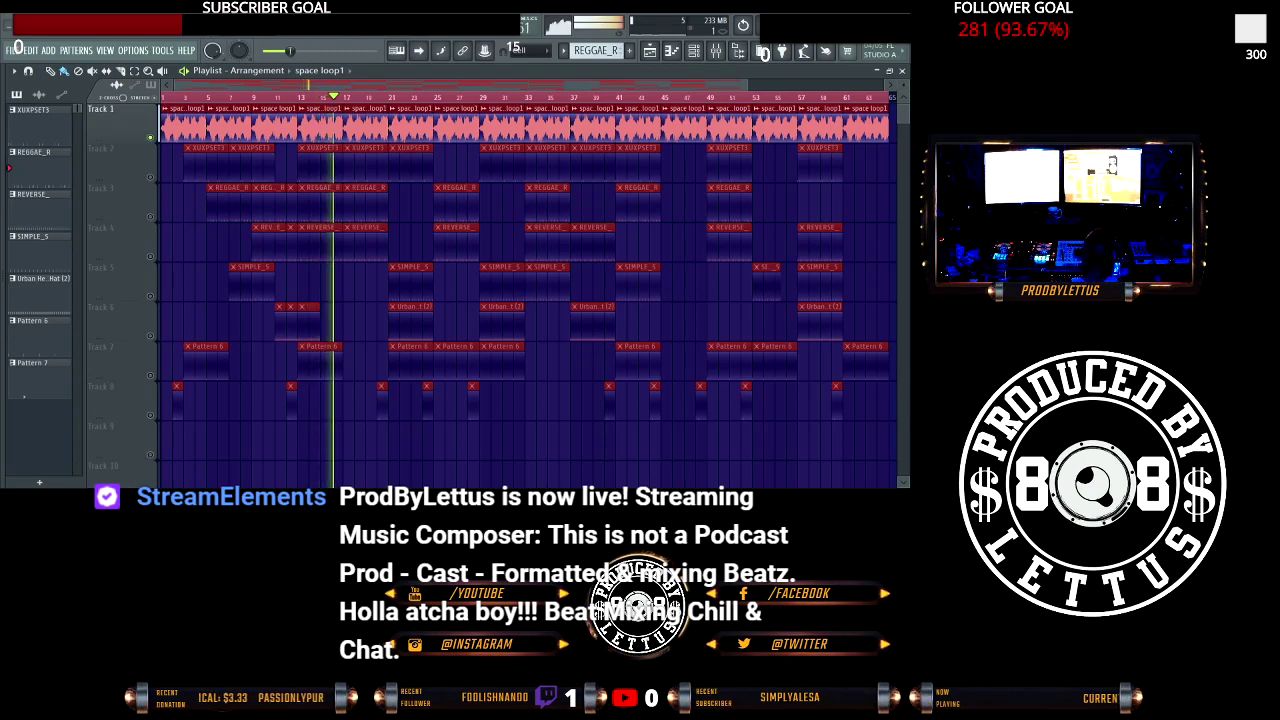
# Step: Restart playback and unmute playlist tracks 2 through 8 so they play along with the space loop1 track
pyautogui.press('space')
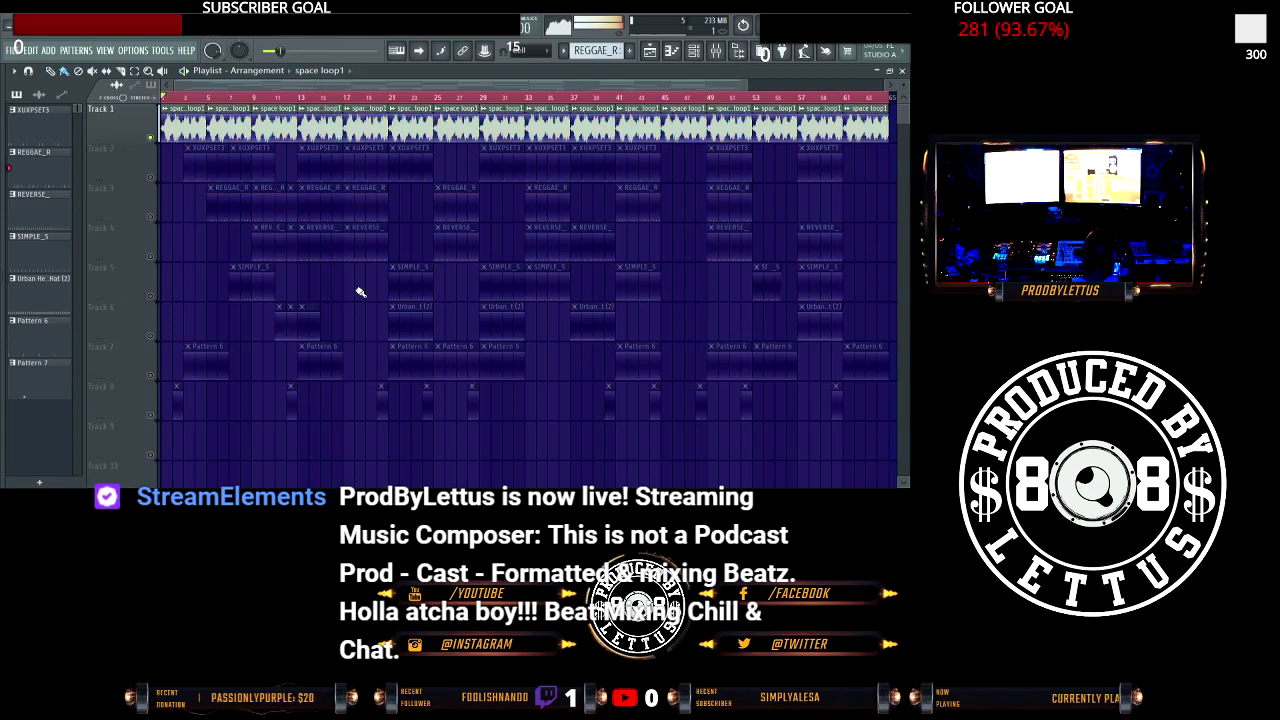
pyautogui.click(151, 177)
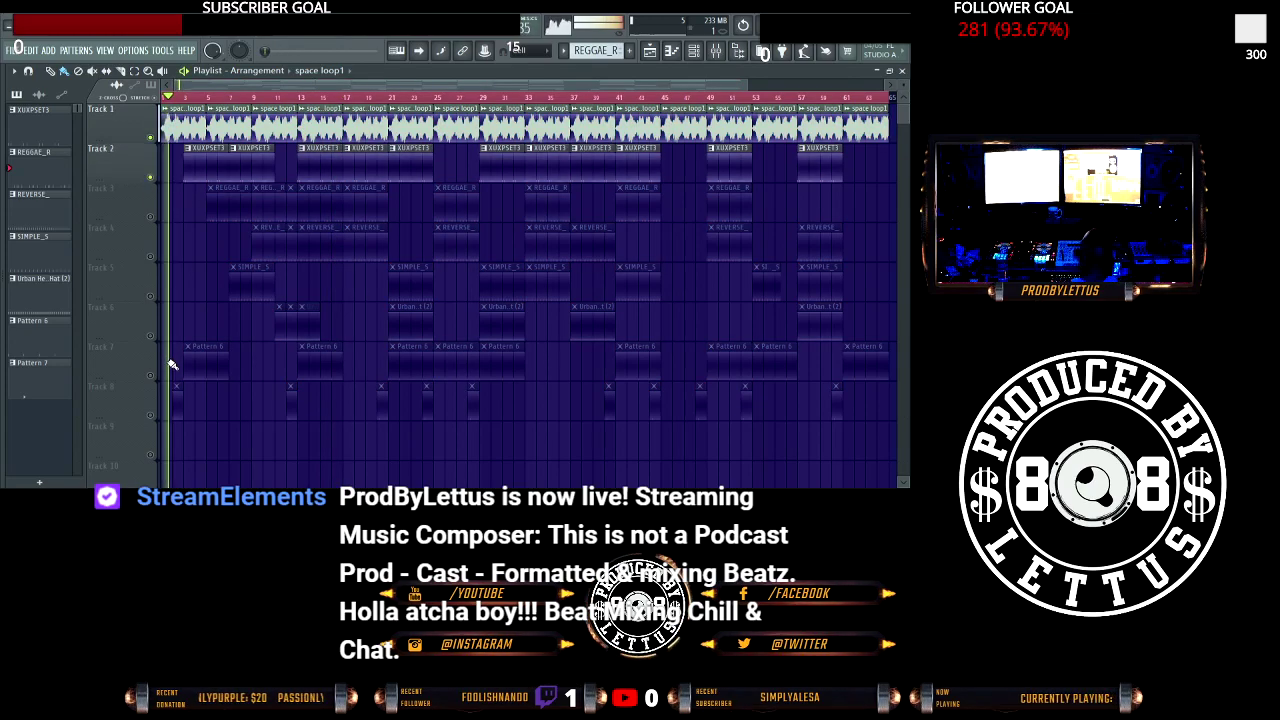
pyautogui.click(150, 415)
pyautogui.click(151, 376)
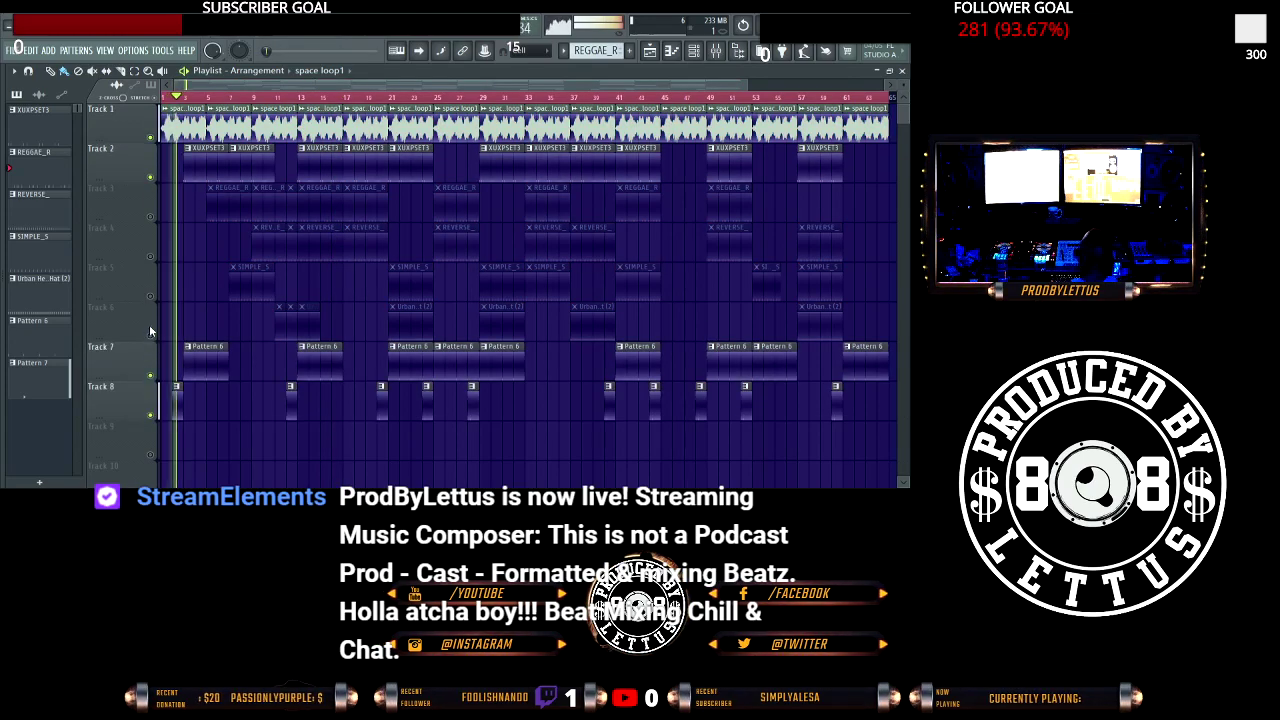
pyautogui.click(150, 335)
pyautogui.click(150, 296)
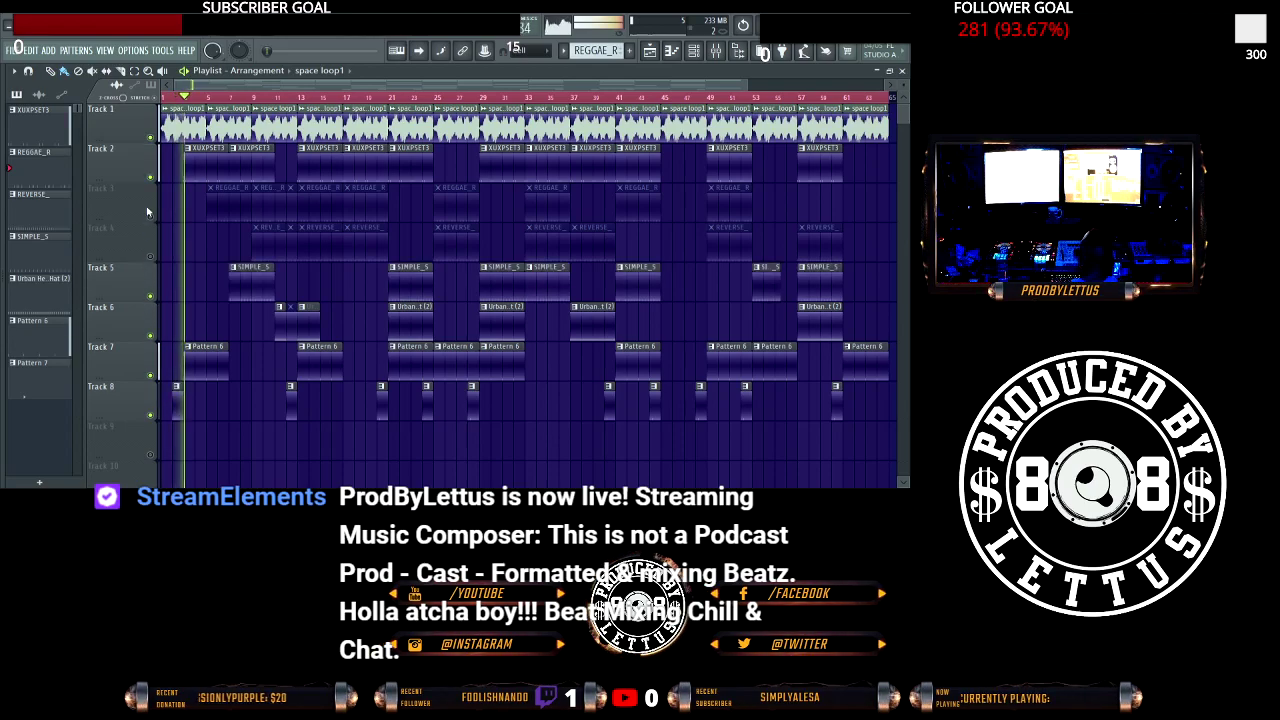
pyautogui.click(150, 216)
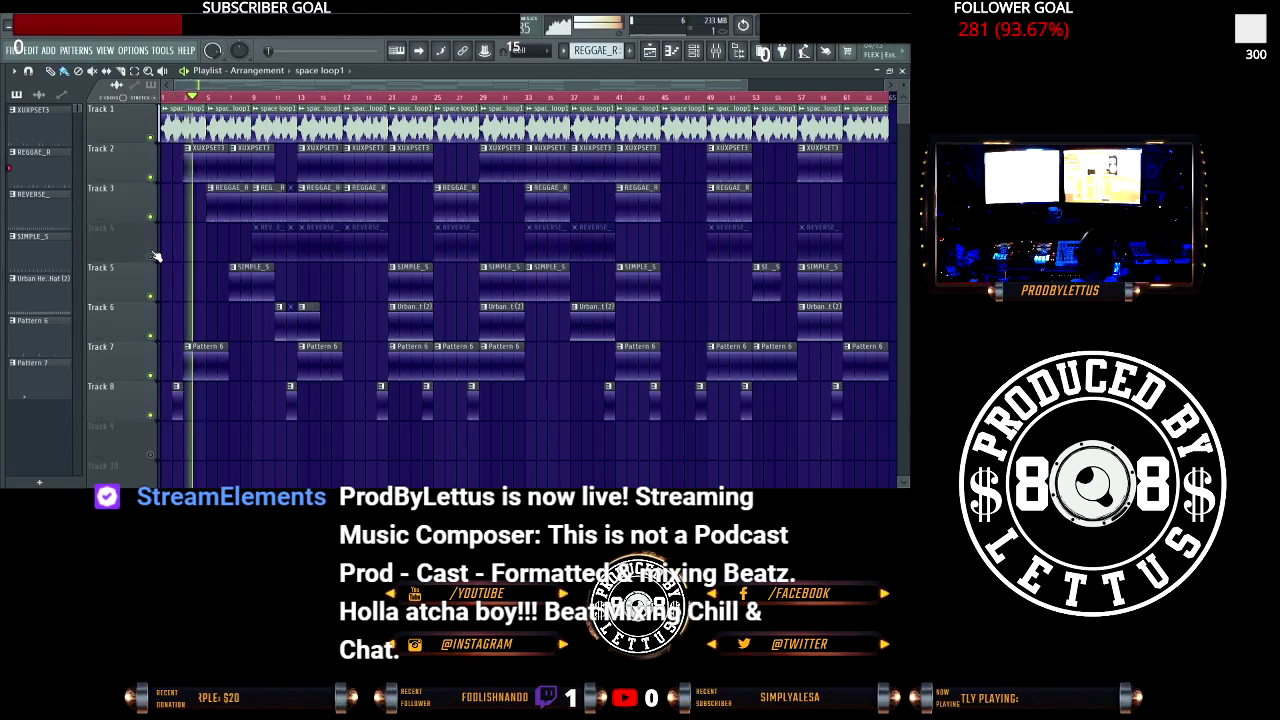
pyautogui.click(150, 256)
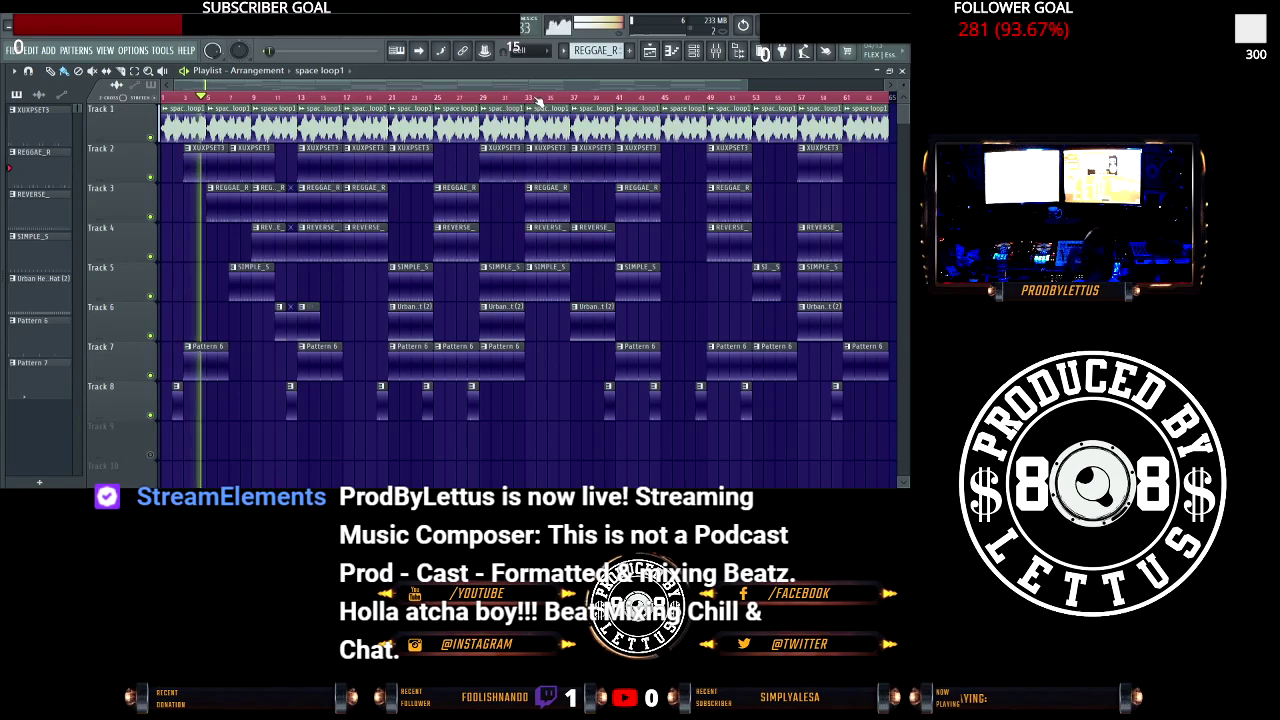
# Step: Lower the volume fader of the space loop1 track slightly in the mixer
pyautogui.click(715, 50)
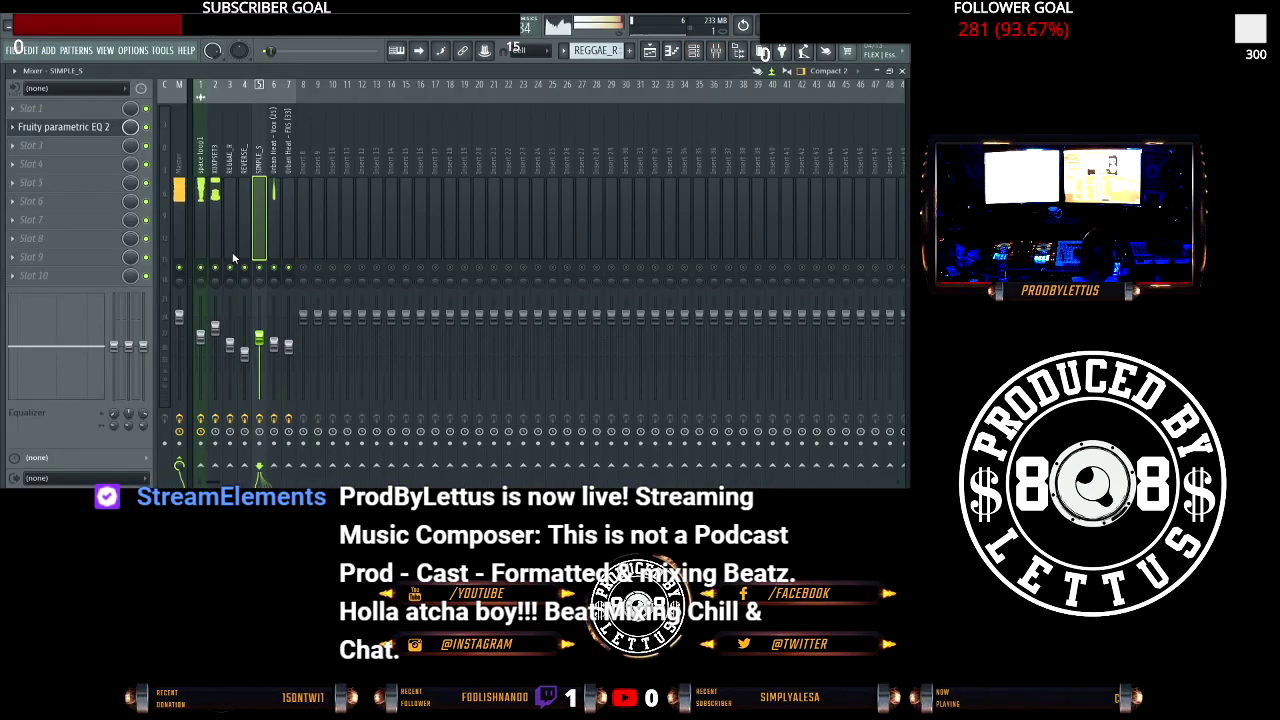
pyautogui.click(203, 333)
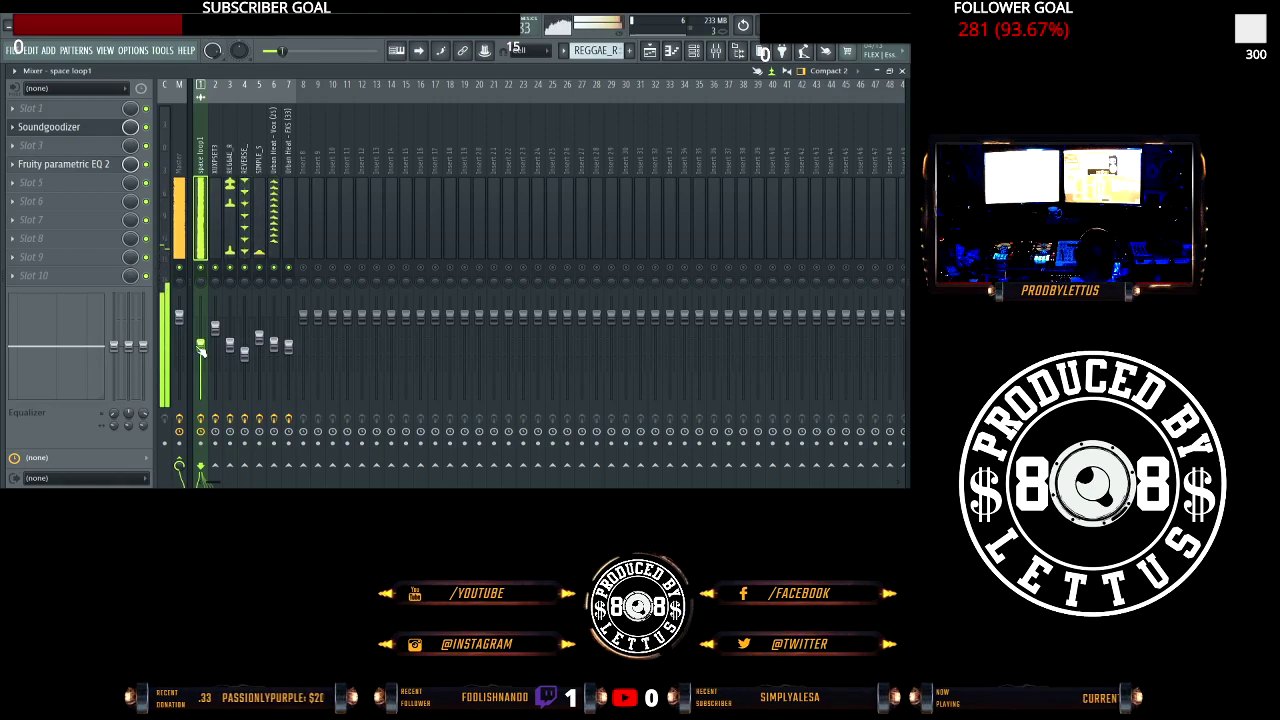
pyautogui.click(80, 145)
pyautogui.press('Escape')
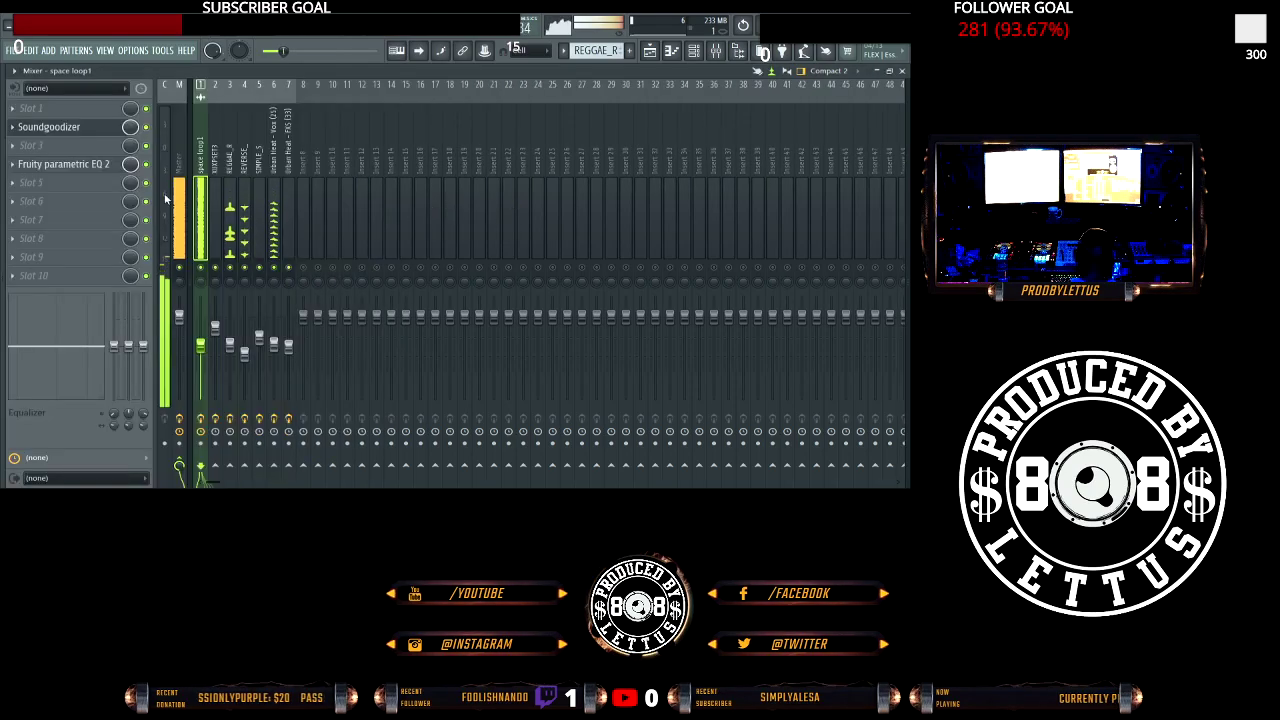
# Step: Adjust the low-frequency bands of Fruity parametric EQ 2 on the space loop1 track and close the equalizer
pyautogui.click(63, 164)
pyautogui.moveTo(383, 385); pyautogui.dragTo(377, 362)
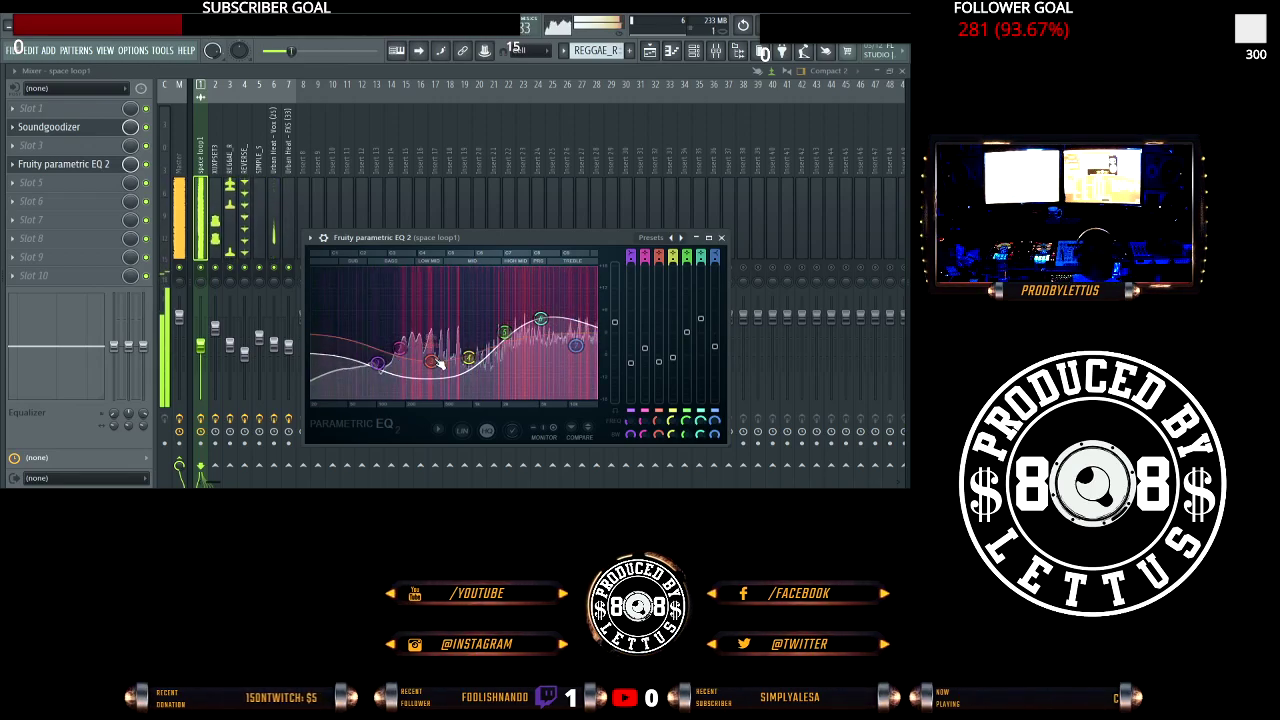
pyautogui.scroll(-3, 485, 362)
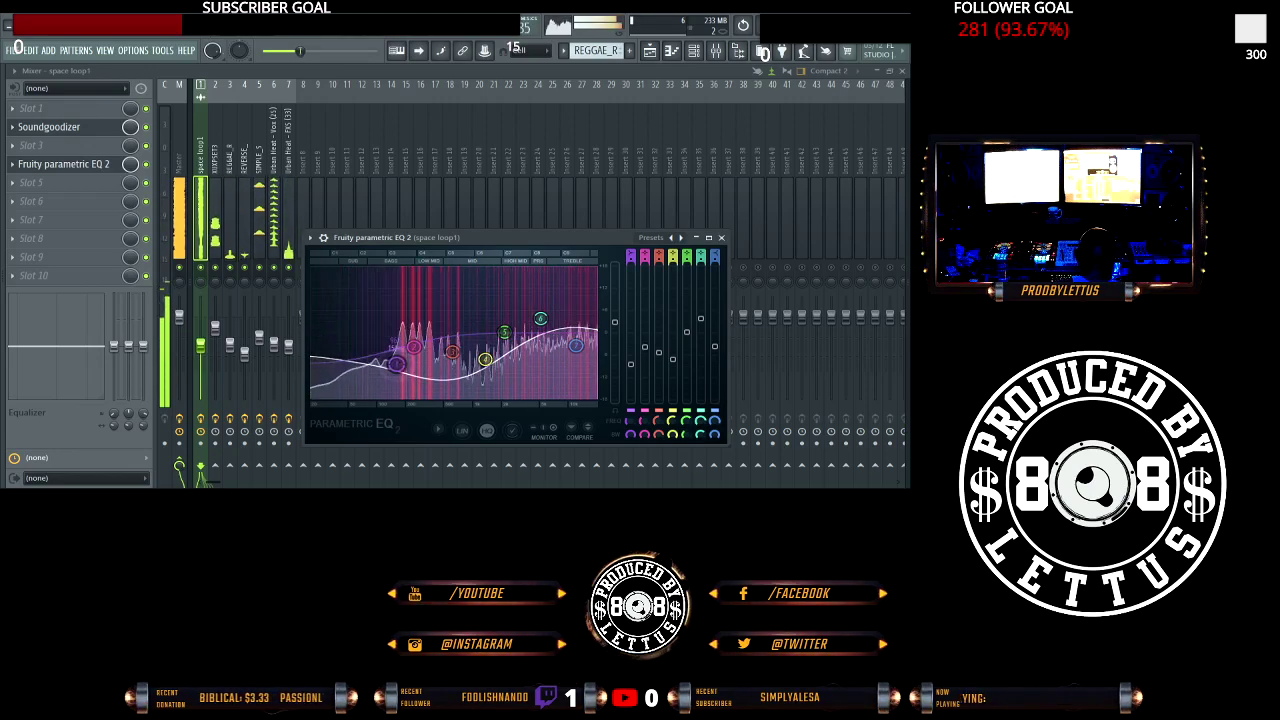
pyautogui.moveTo(397, 364); pyautogui.dragTo(381, 388)
pyautogui.scroll(-5, 395, 353)
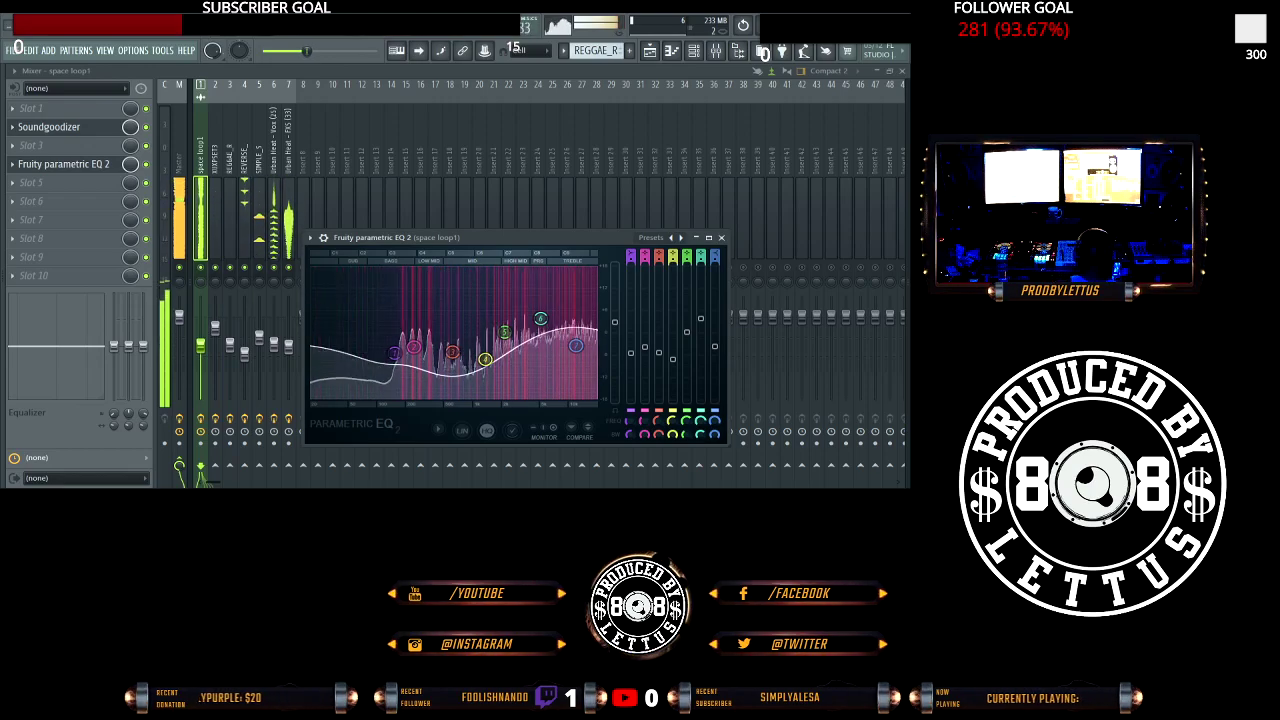
pyautogui.click(721, 237)
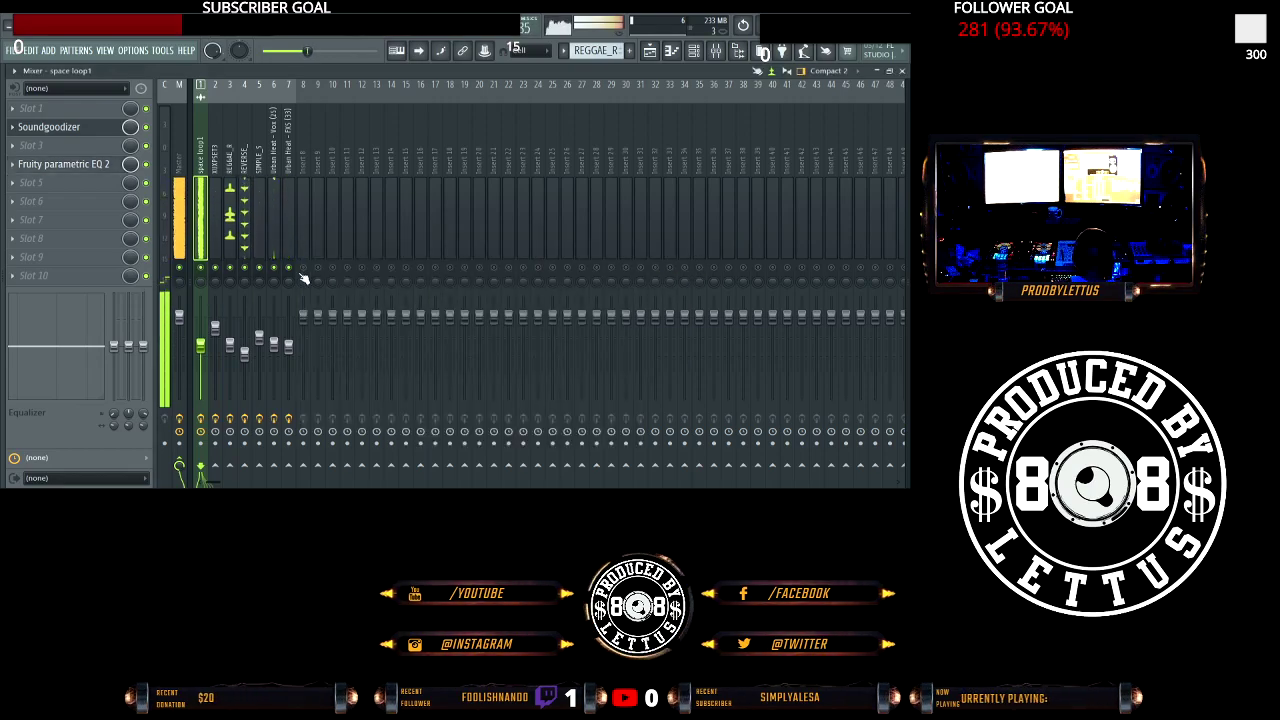
# Step: Lower the volume fader of the REVERSE_ track slightly and select the XUXPSET3 mixer track
pyautogui.click(245, 356)
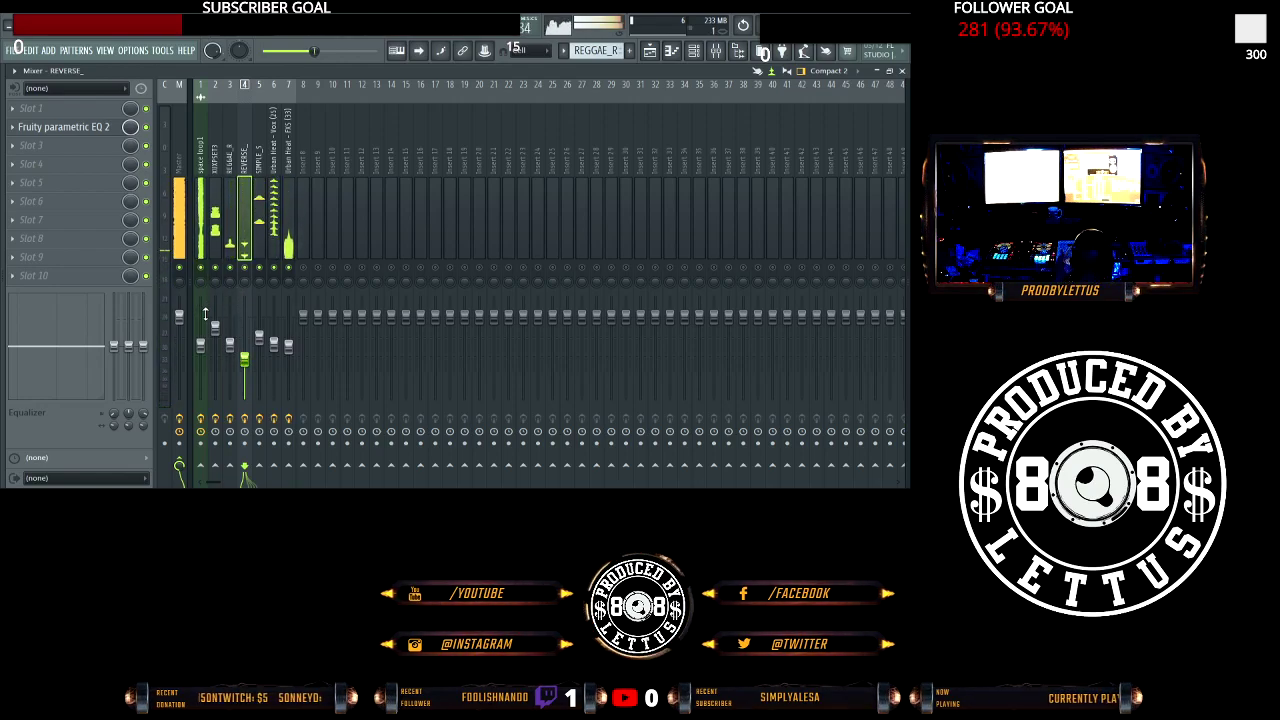
pyautogui.click(214, 472)
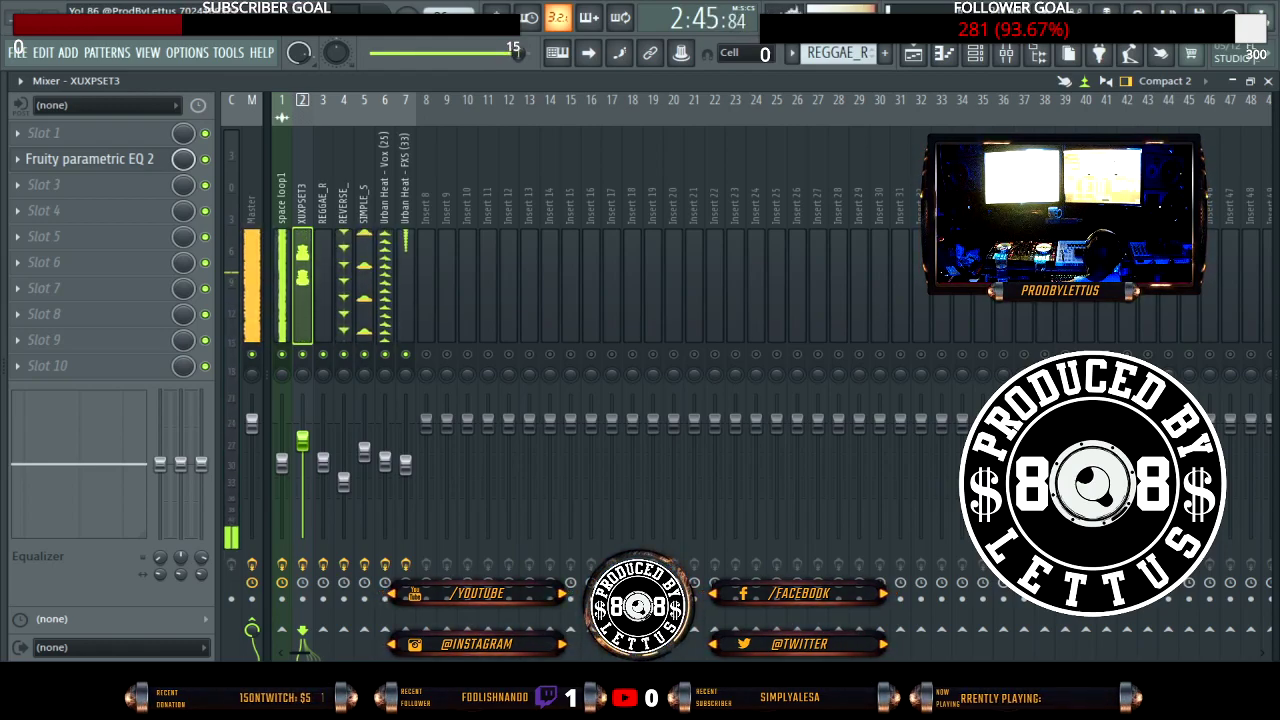
# Step: Switch to the Jazzed in project and show its channel rack
pyautogui.hotkey('ctrl', 'n')
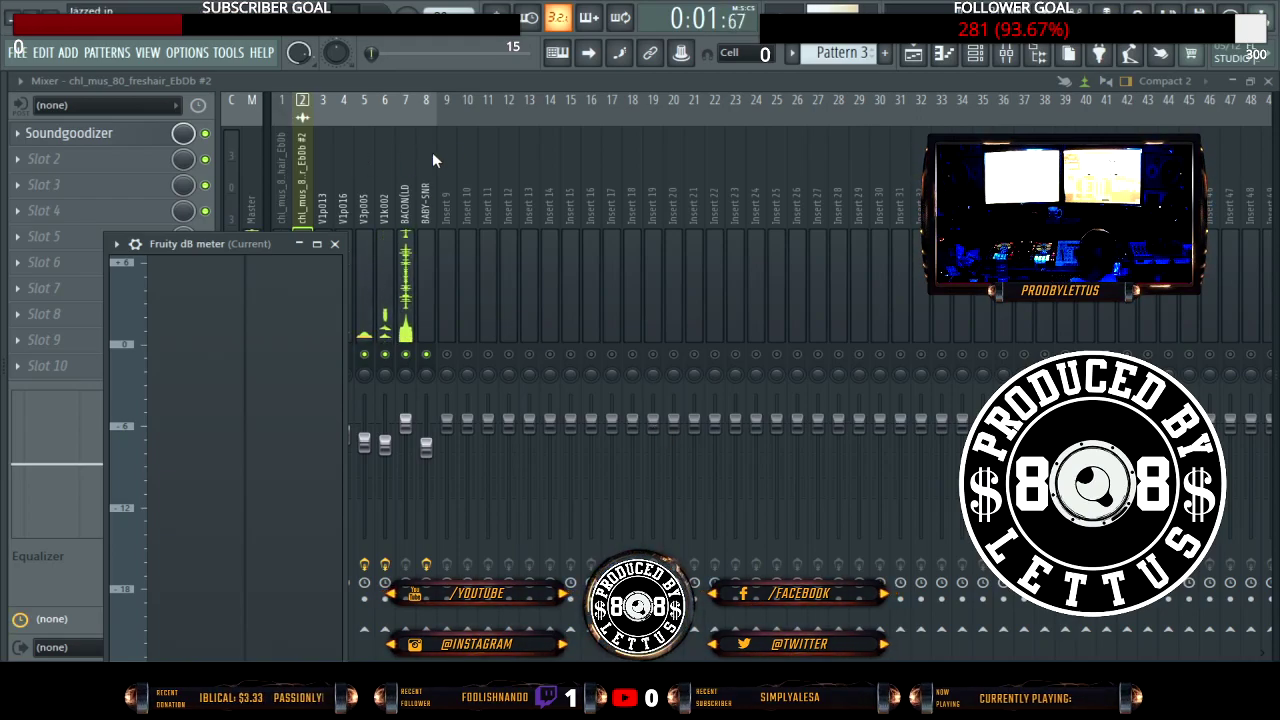
pyautogui.click(975, 53)
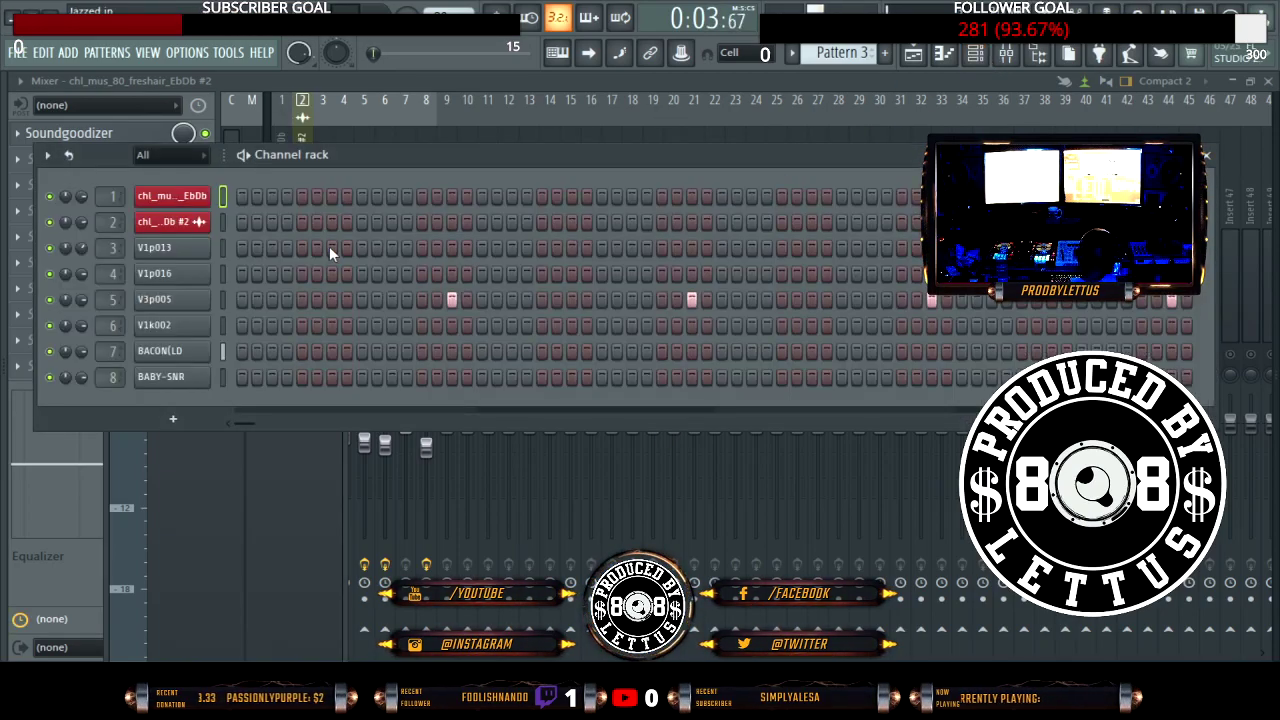
# Step: Examine the sampler settings of the chl_mus_80_freshair_EbDb and chl_mus_80_freshair_EbDb #2 channels
pyautogui.click(195, 203)
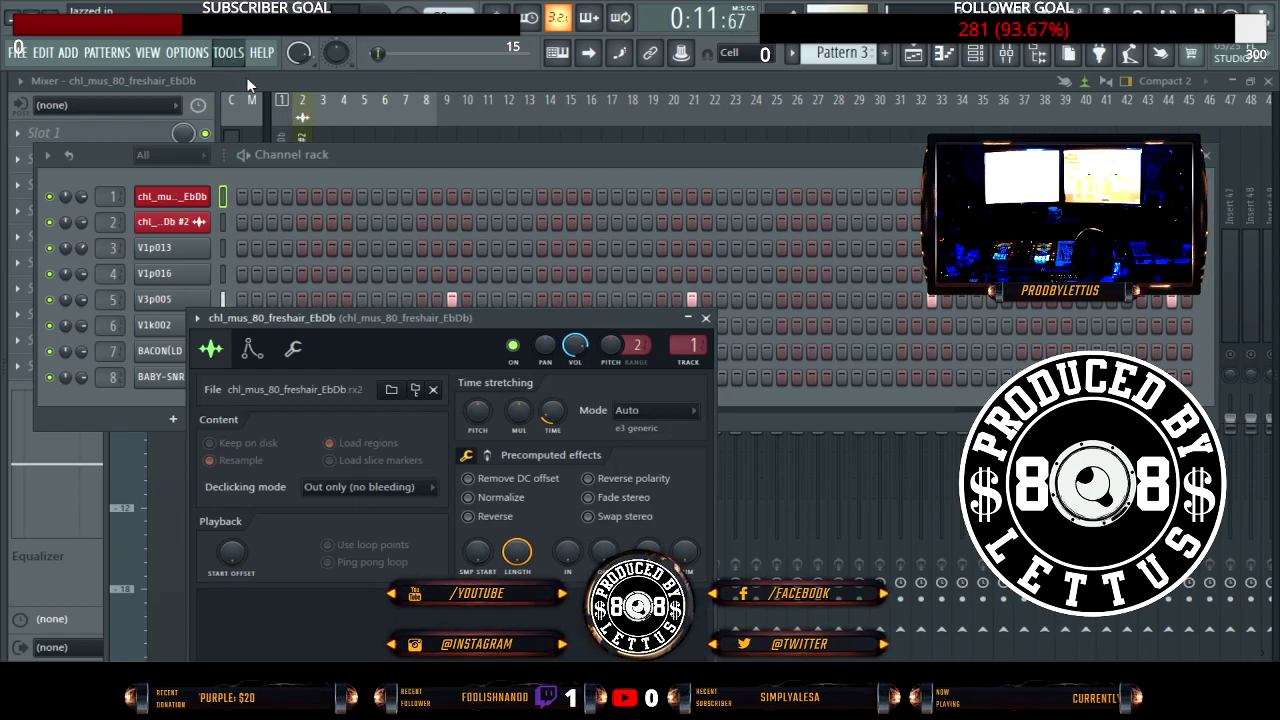
pyautogui.click(166, 224)
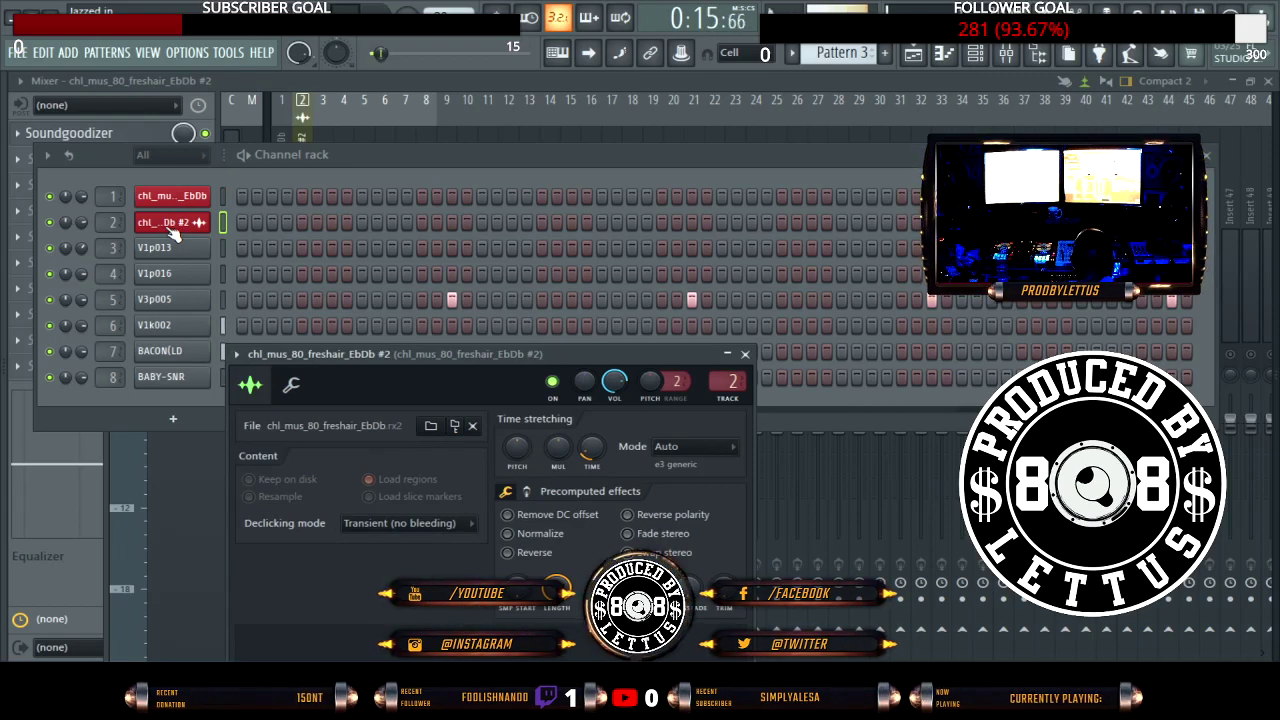
pyautogui.click(174, 198)
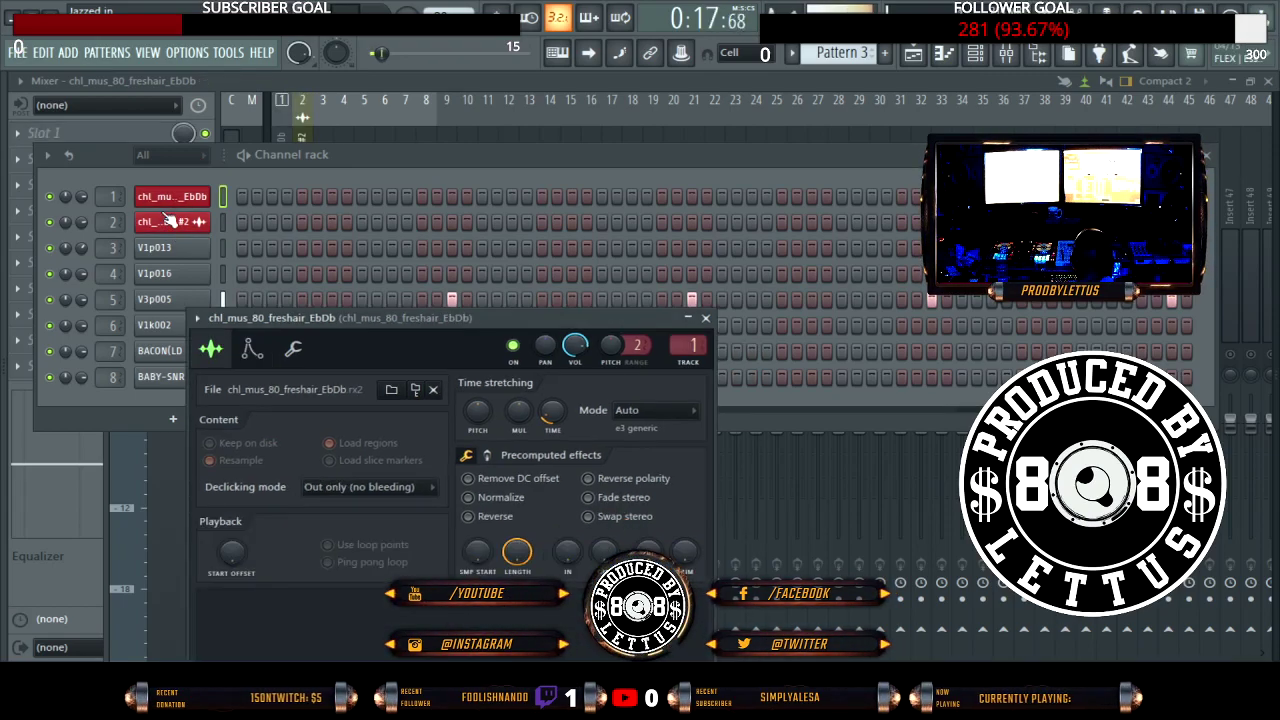
pyautogui.click(170, 220)
pyautogui.click(172, 198)
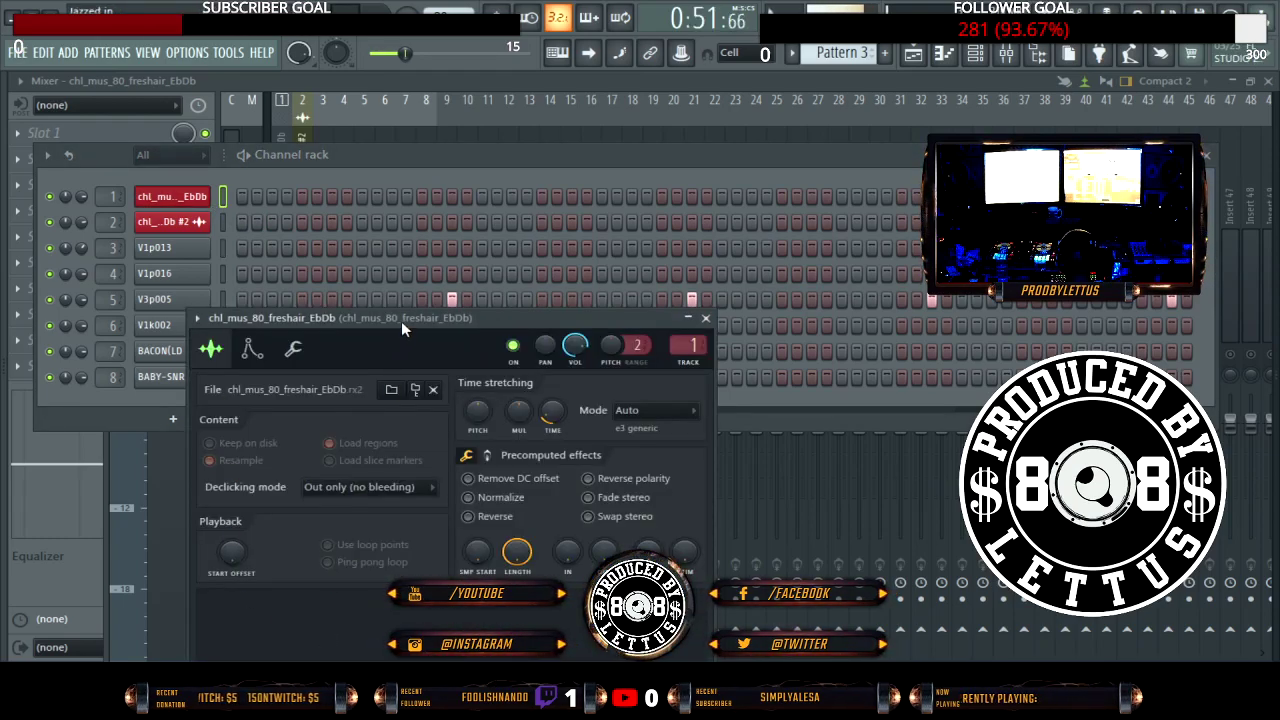
pyautogui.moveTo(401, 321); pyautogui.dragTo(611, 135)
pyautogui.click(915, 131)
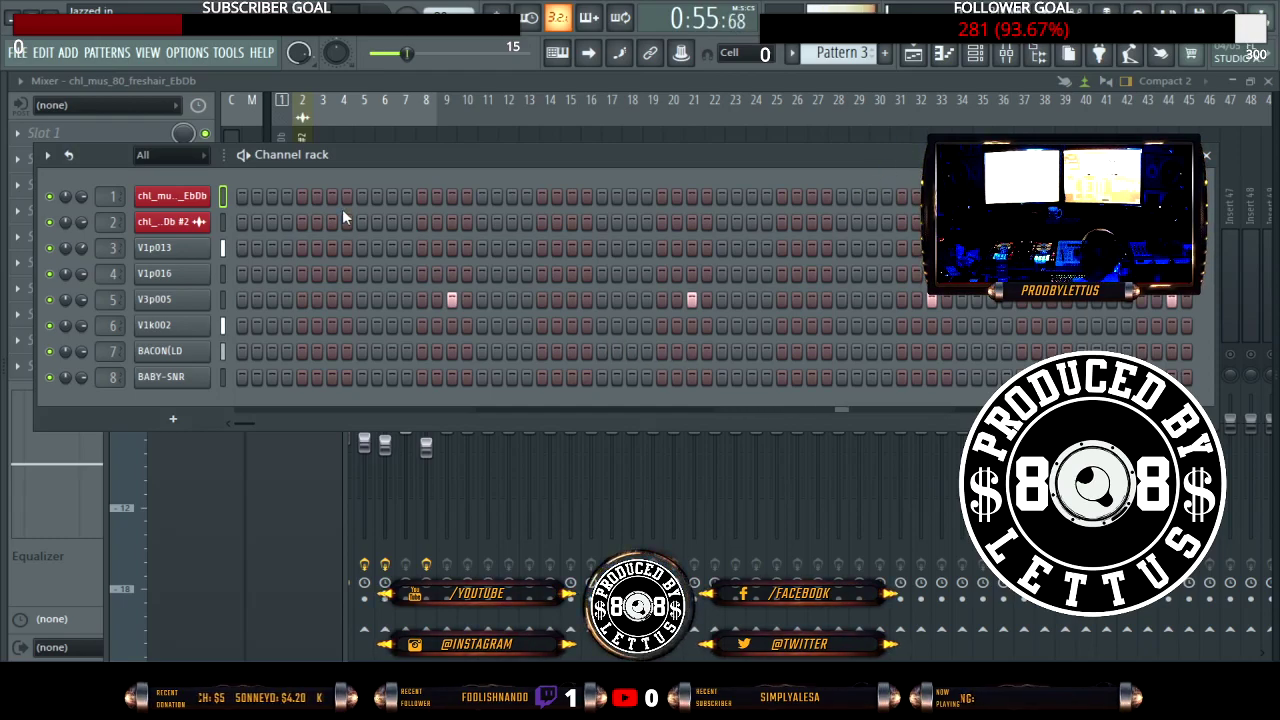
pyautogui.click(175, 228)
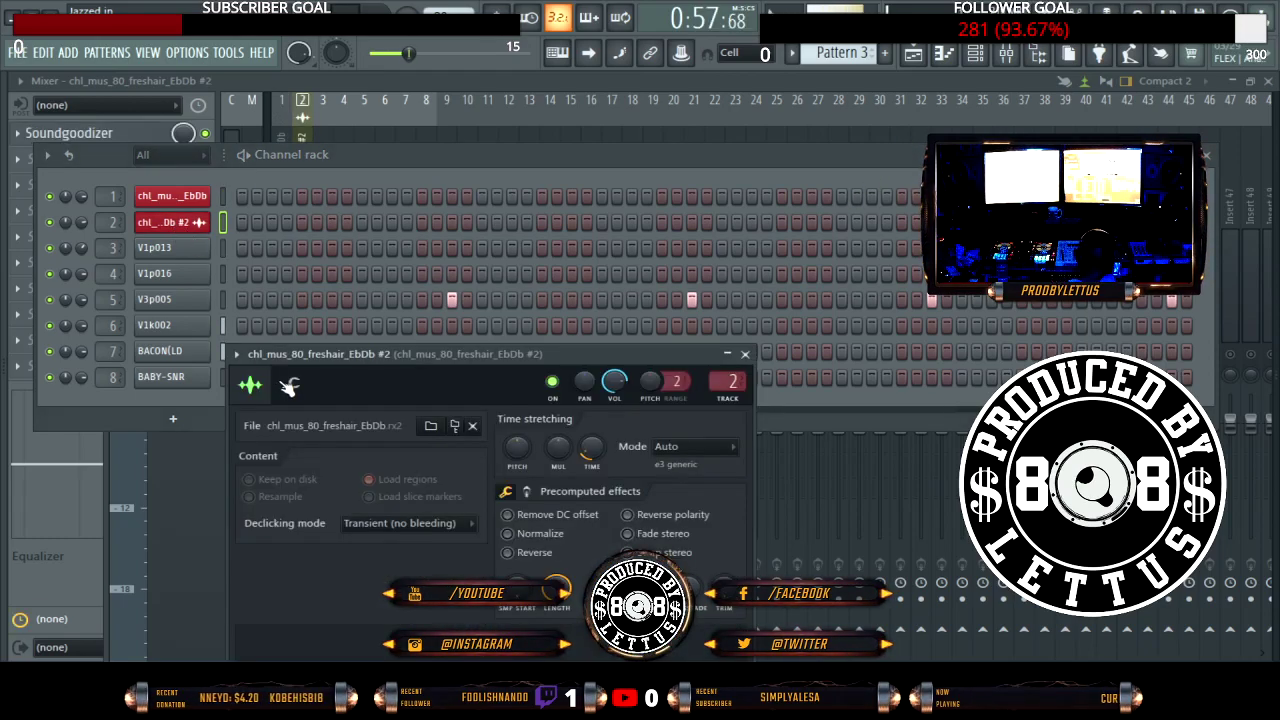
pyautogui.moveTo(555, 358); pyautogui.dragTo(696, 210)
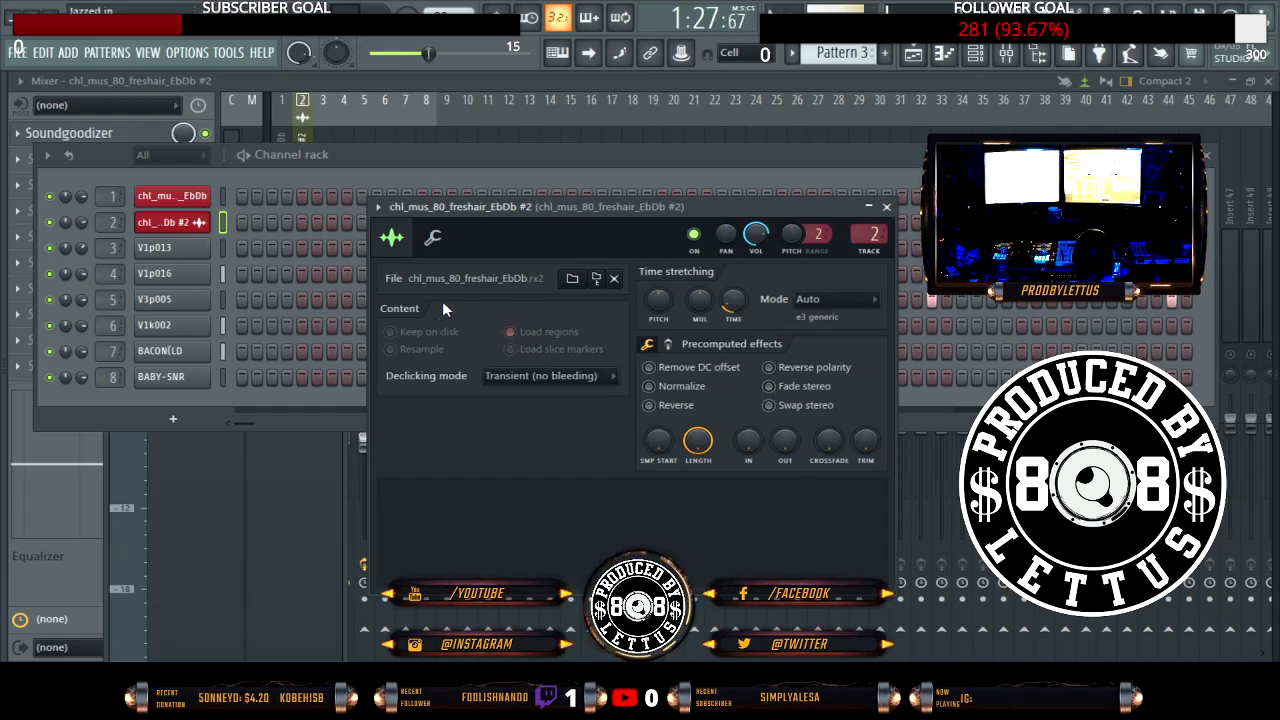
pyautogui.click(205, 221)
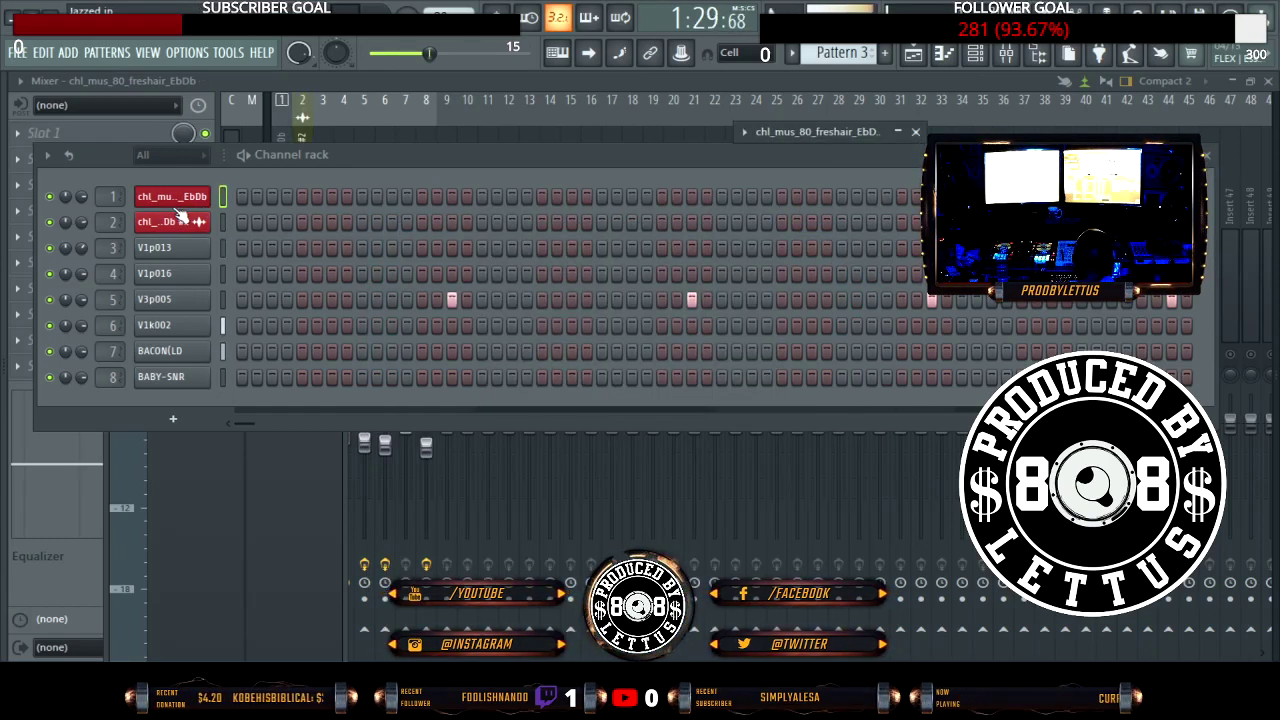
pyautogui.click(183, 202)
pyautogui.click(180, 199)
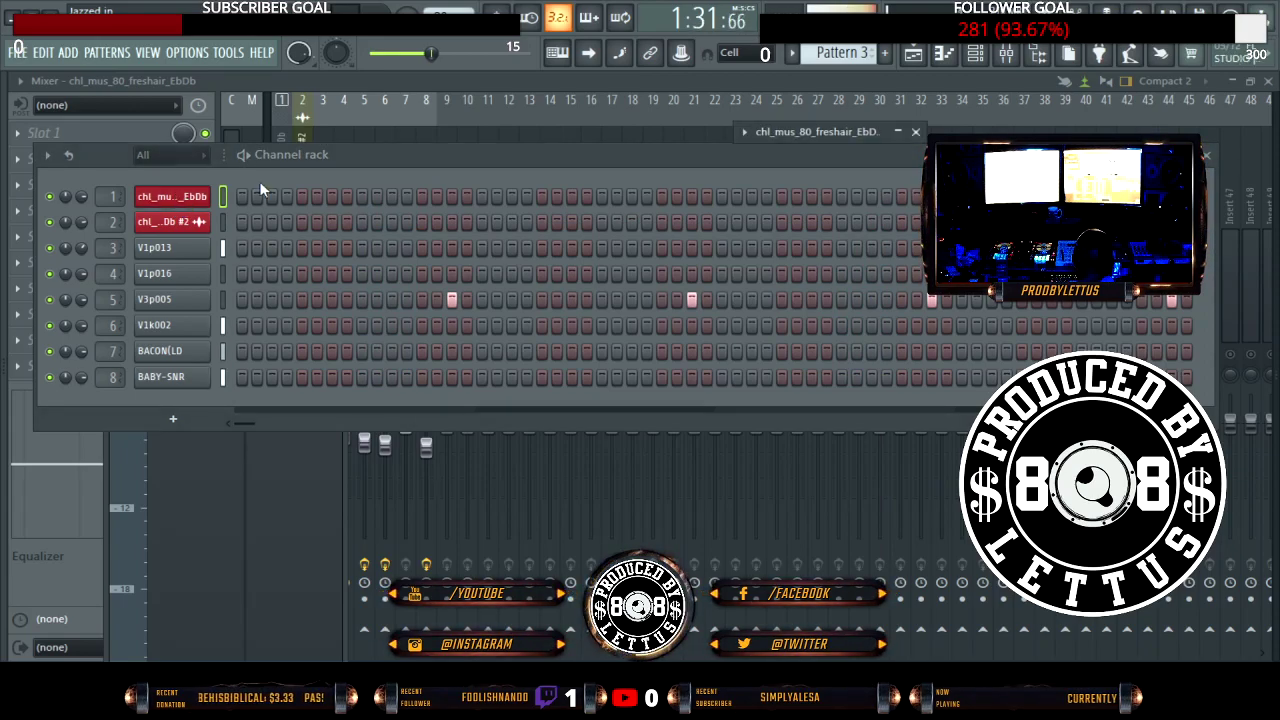
pyautogui.click(824, 132)
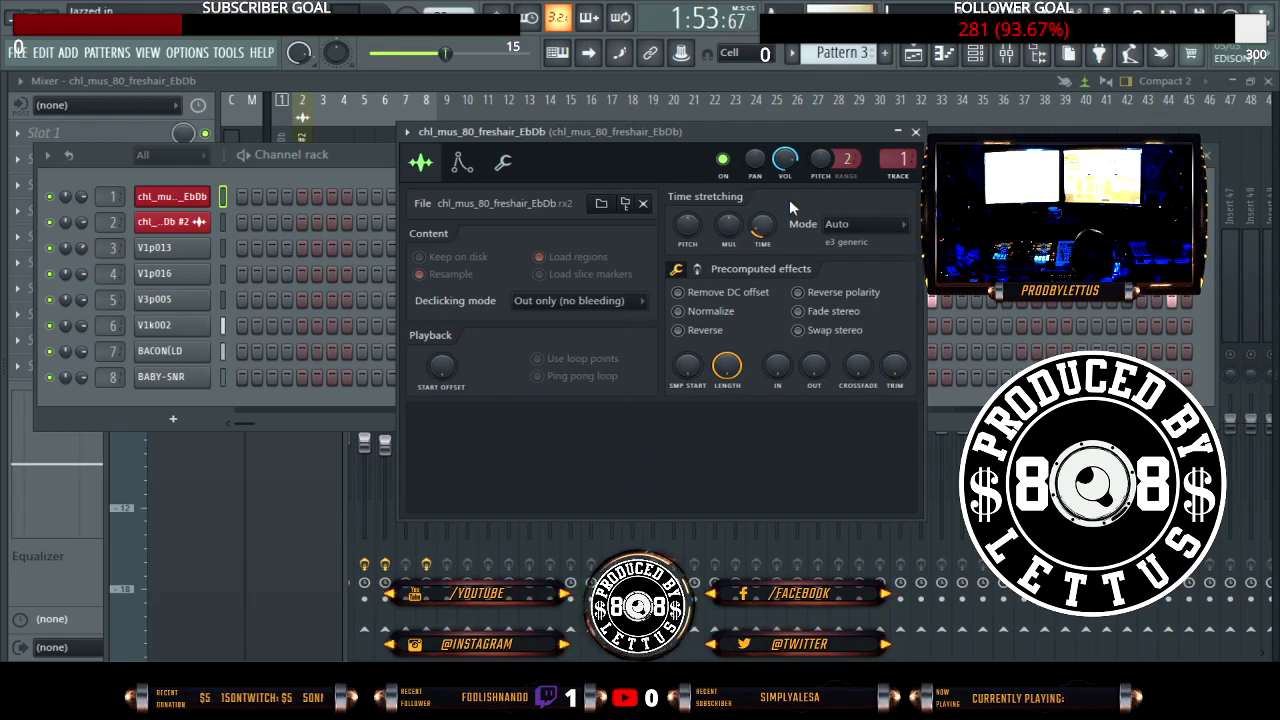
pyautogui.click(915, 131)
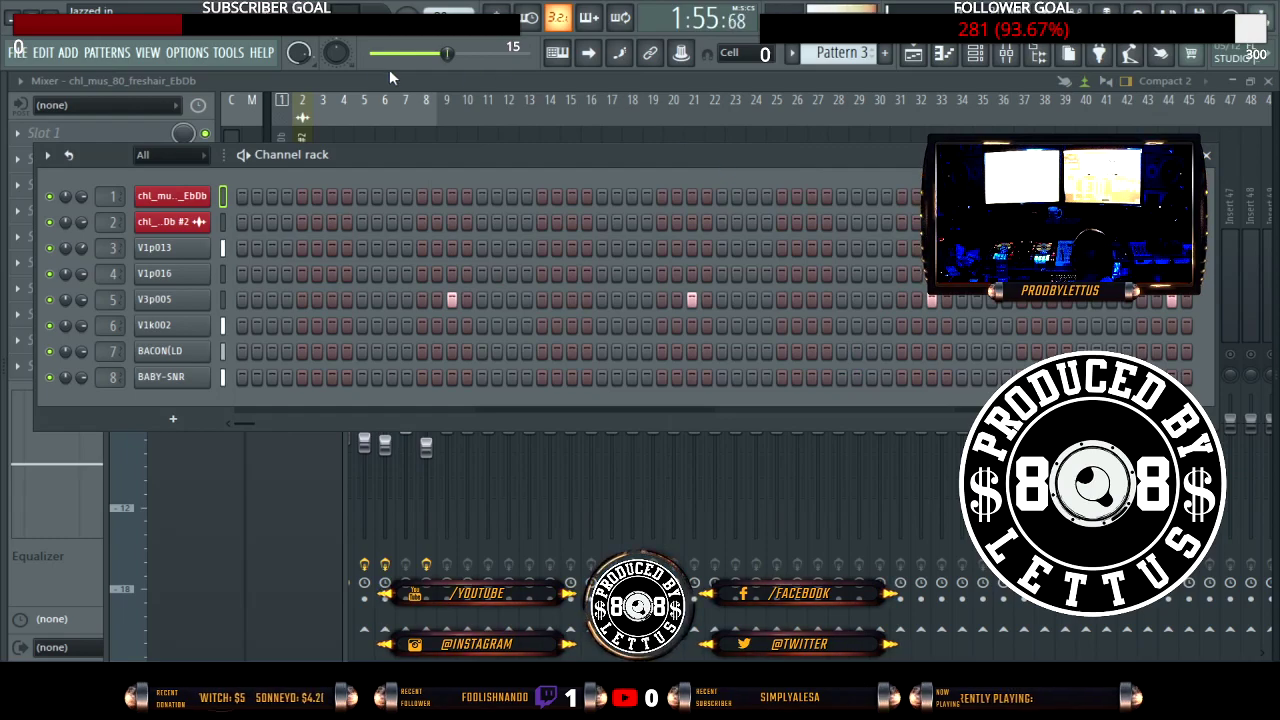
# Step: Switch to the Mc Luvin' 89 project and show its whole arrangement in the playlist
pyautogui.press('space')
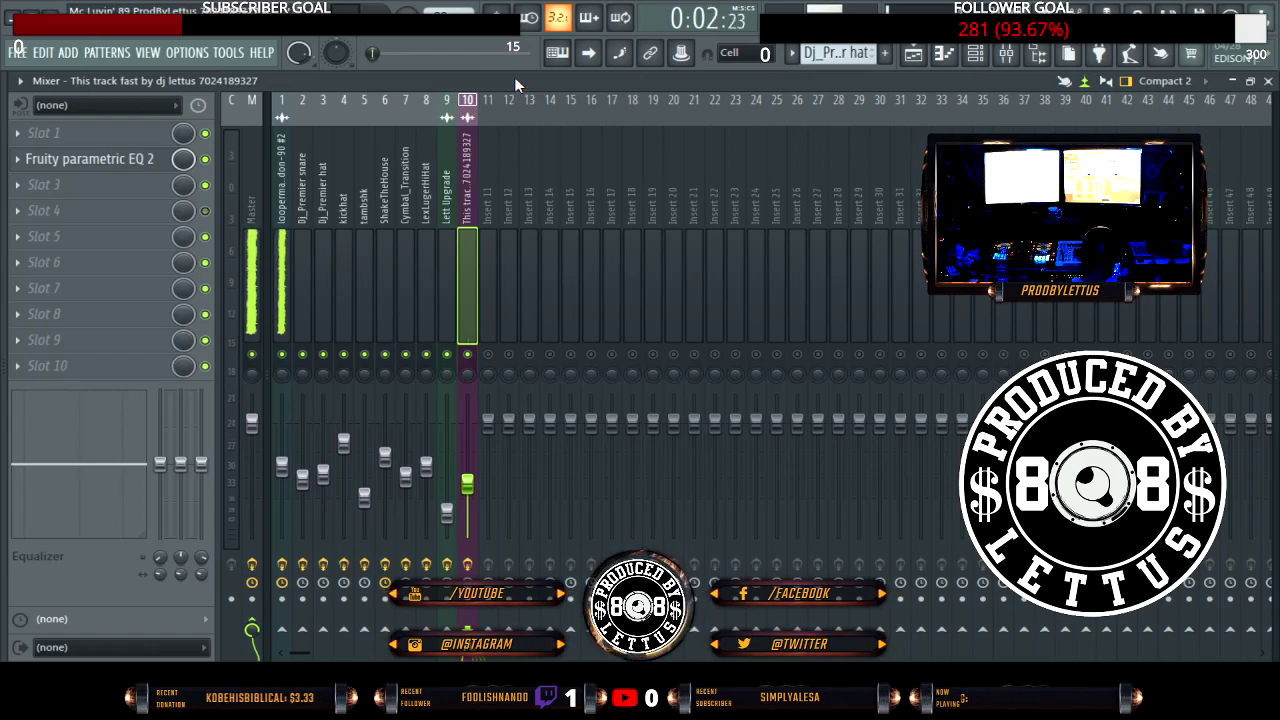
pyautogui.press('F9')
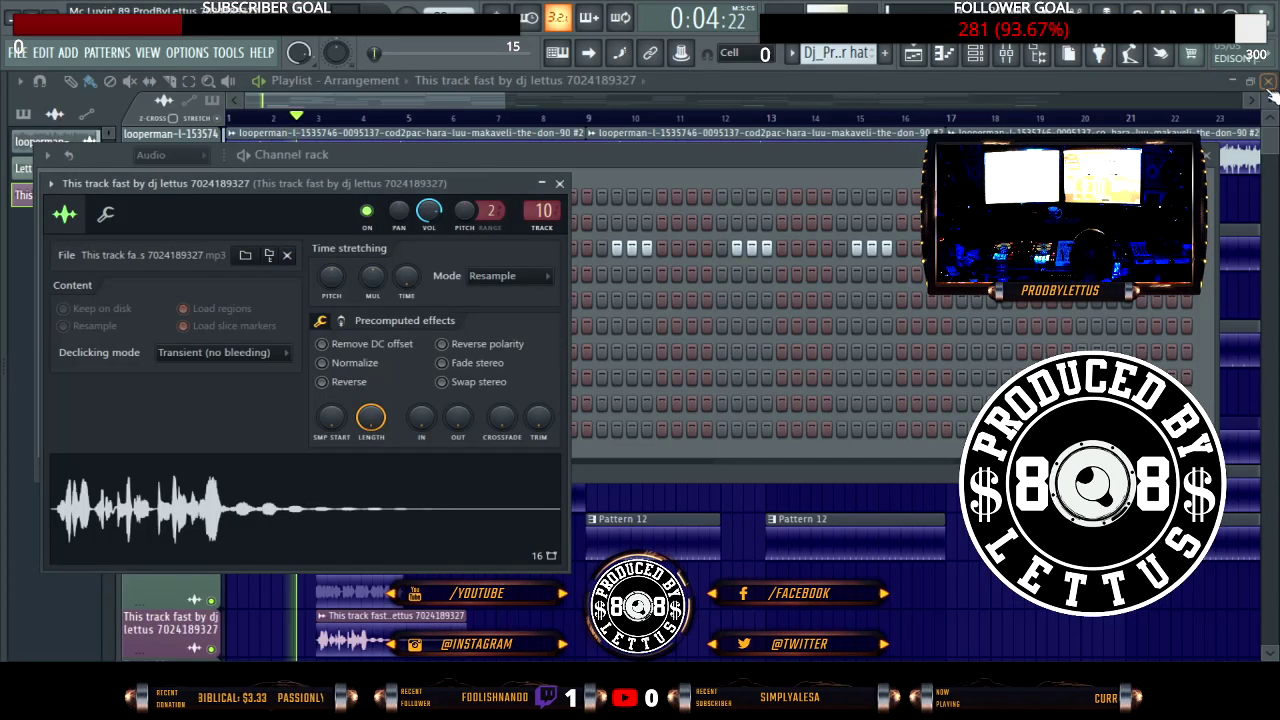
pyautogui.press('F5')
pyautogui.scroll(-3, 700, 140)
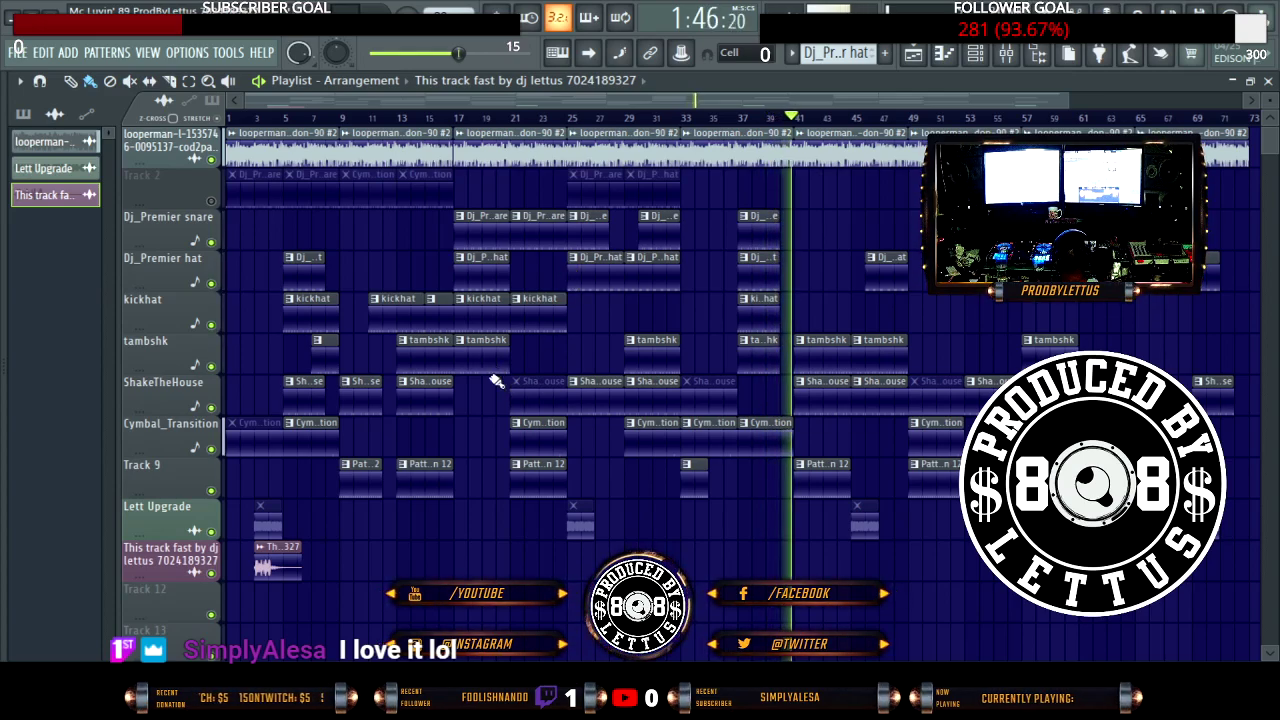
# Step: Solo the looperman loop on mixer track 1 and raise its volume fader slightly
pyautogui.click(1006, 53)
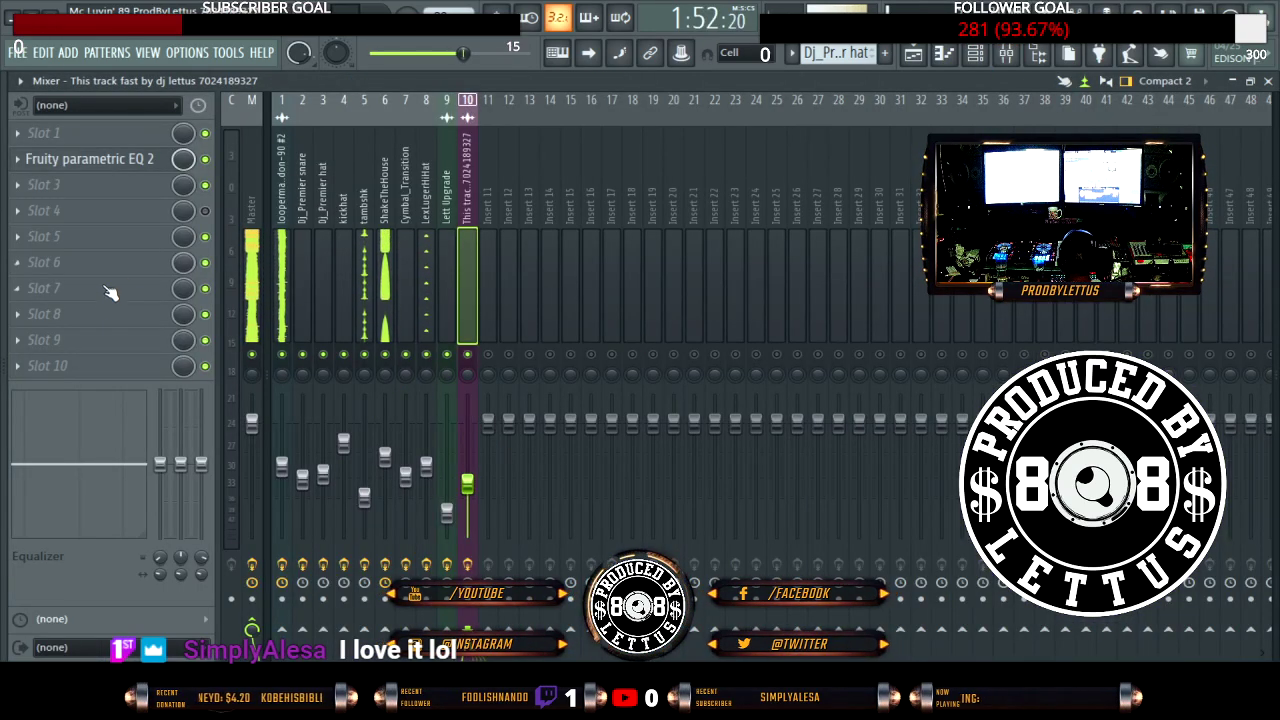
pyautogui.rightClick(284, 355)
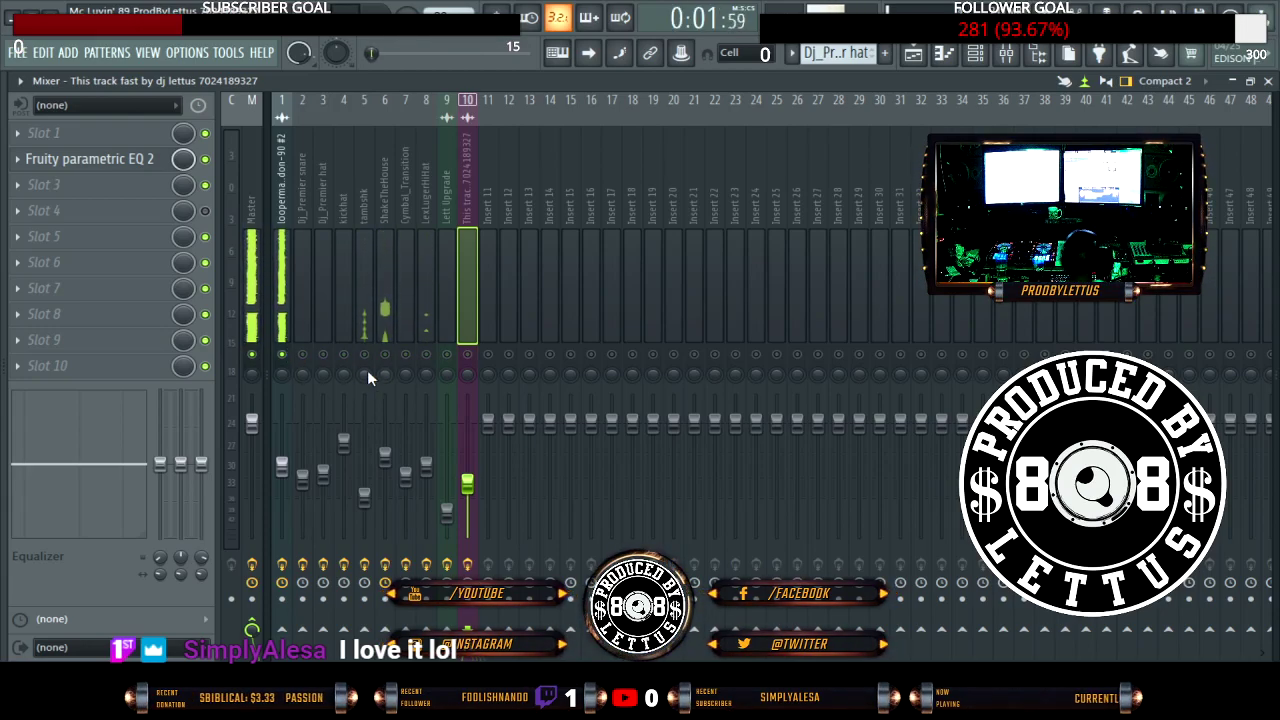
pyautogui.click(280, 445)
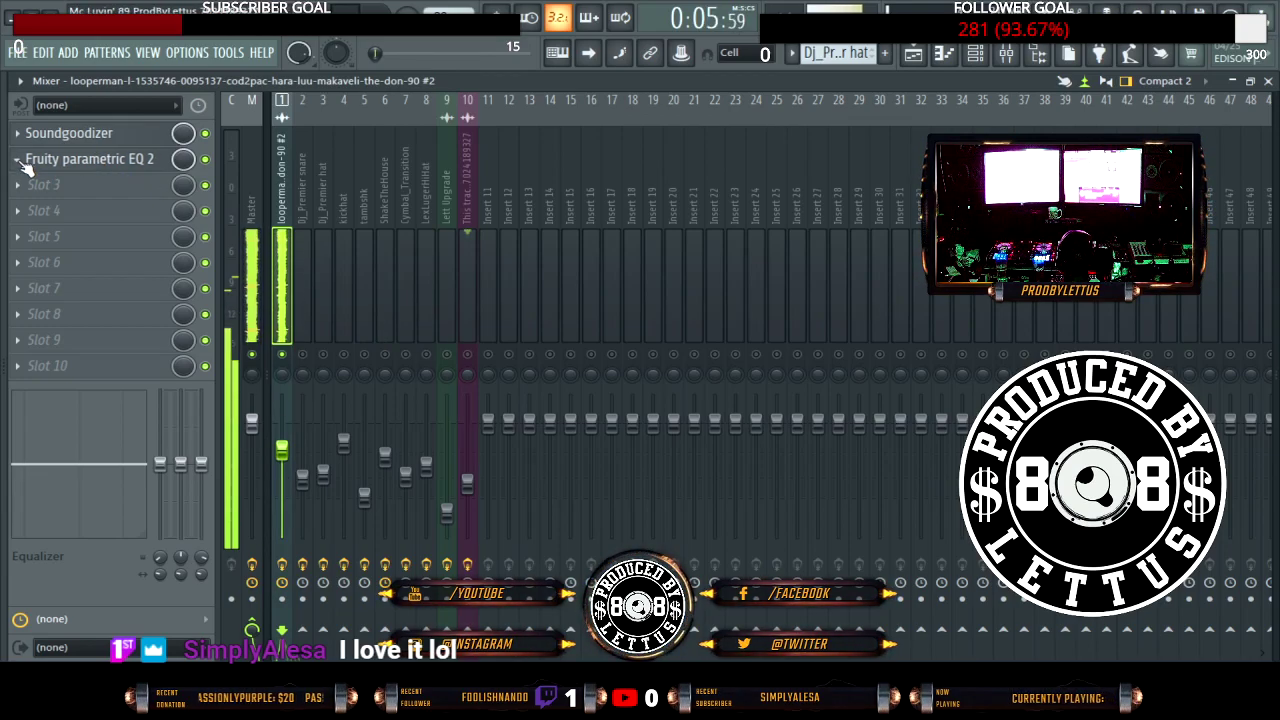
# Step: Move Fruity parametric EQ 2 to slot 4 and Soundgoodizer to slot 2 on the looperman loop's mixer track
pyautogui.moveTo(18, 165); pyautogui.dragTo(18, 208)
pyautogui.moveTo(17, 133); pyautogui.dragTo(18, 159)
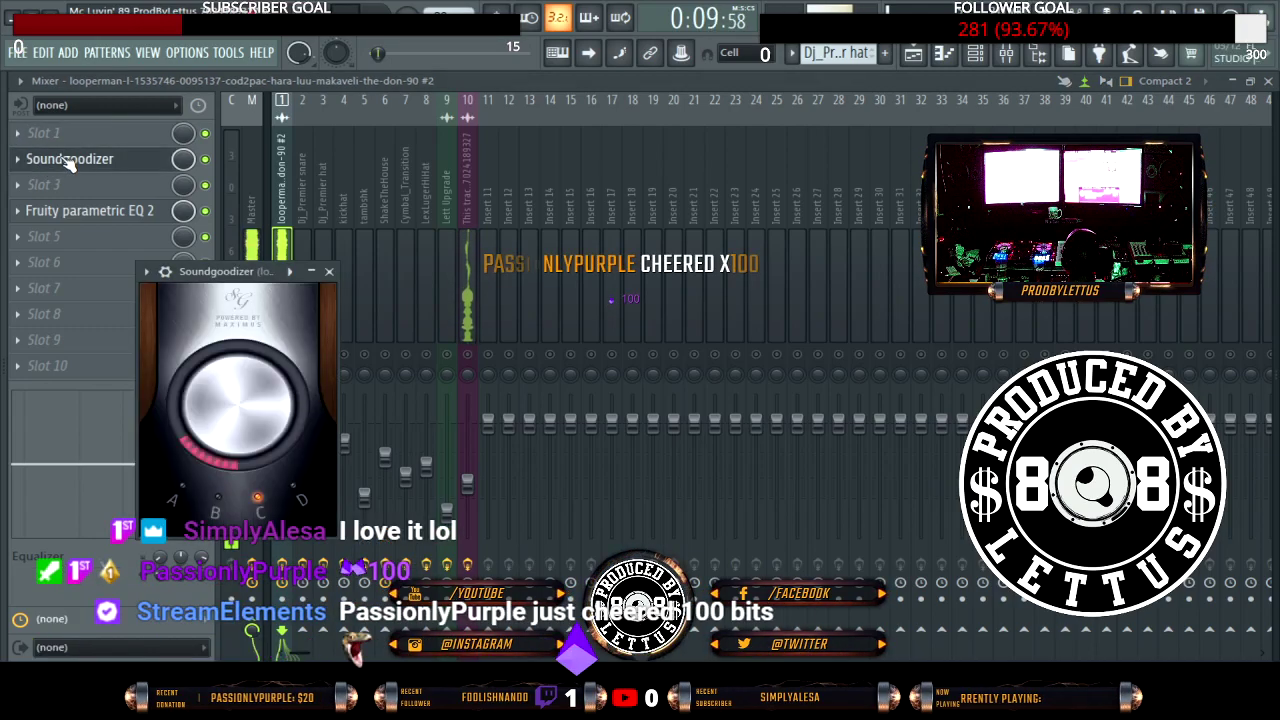
# Step: Try Soundgoodizer's modes on the looperman loop, keep mode C, and raise that track's volume fader slightly
pyautogui.click(68, 159)
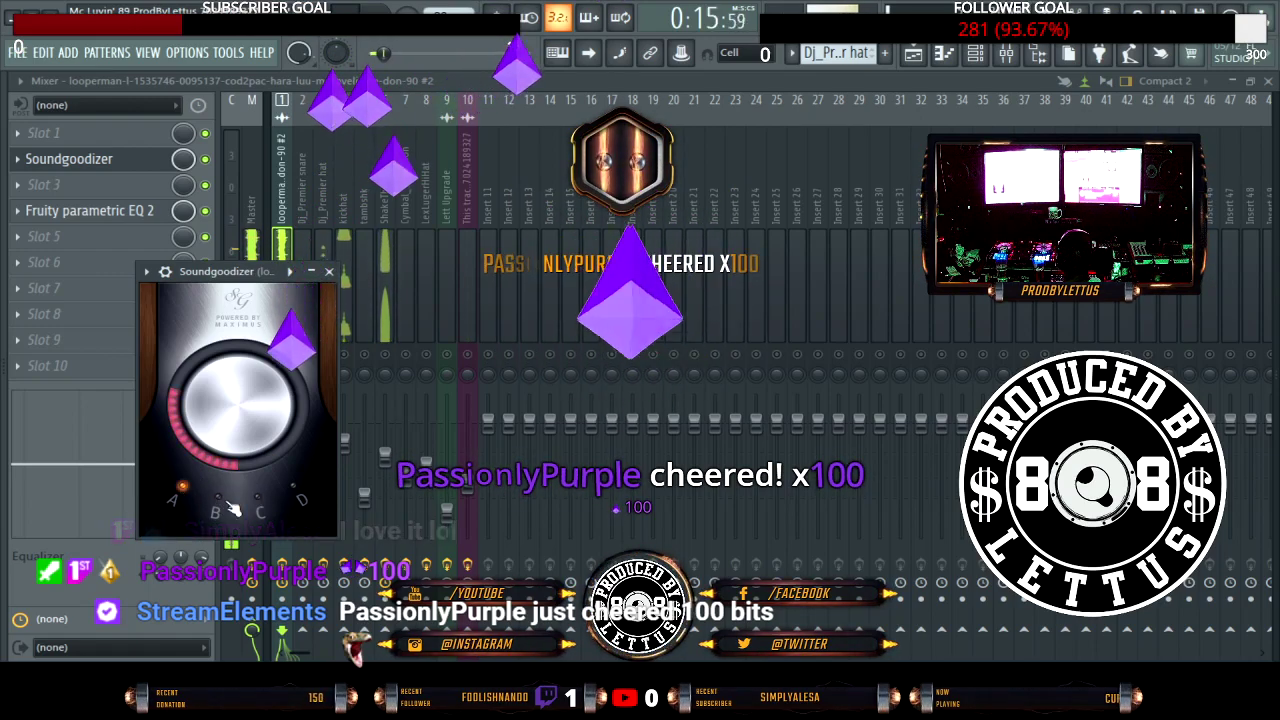
pyautogui.click(288, 504)
pyautogui.click(260, 500)
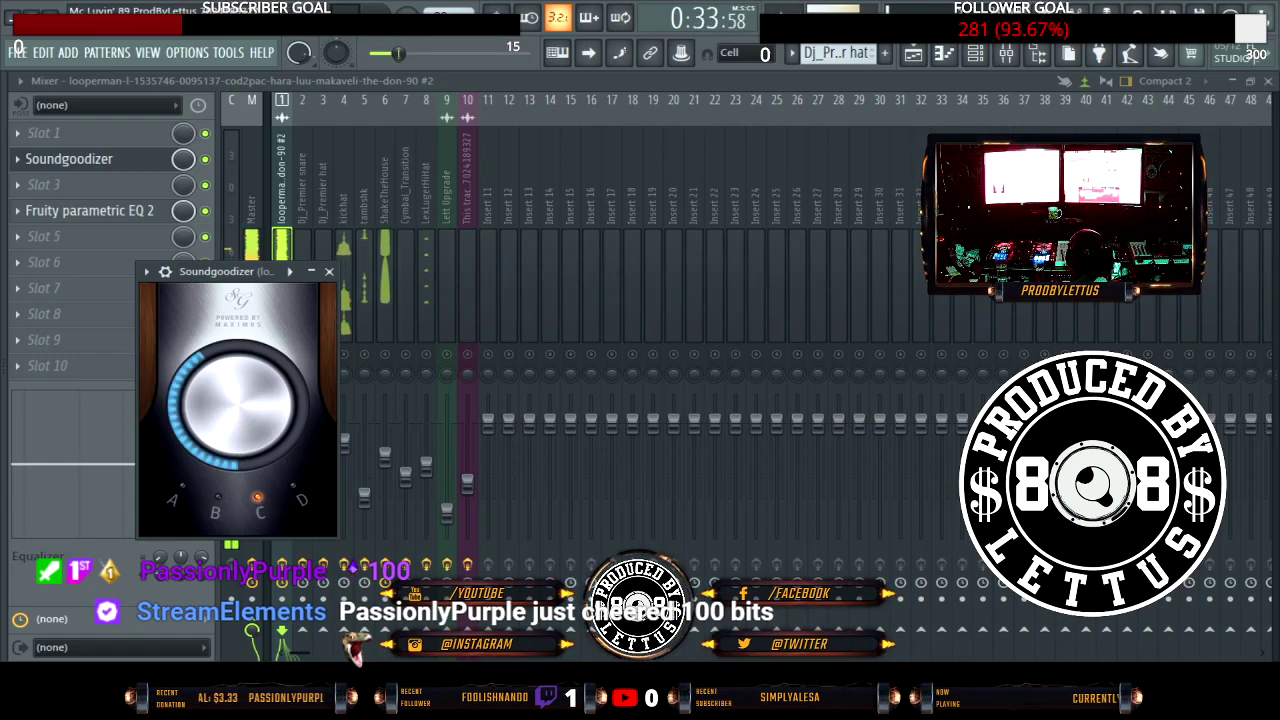
pyautogui.moveTo(240, 271); pyautogui.dragTo(583, 251)
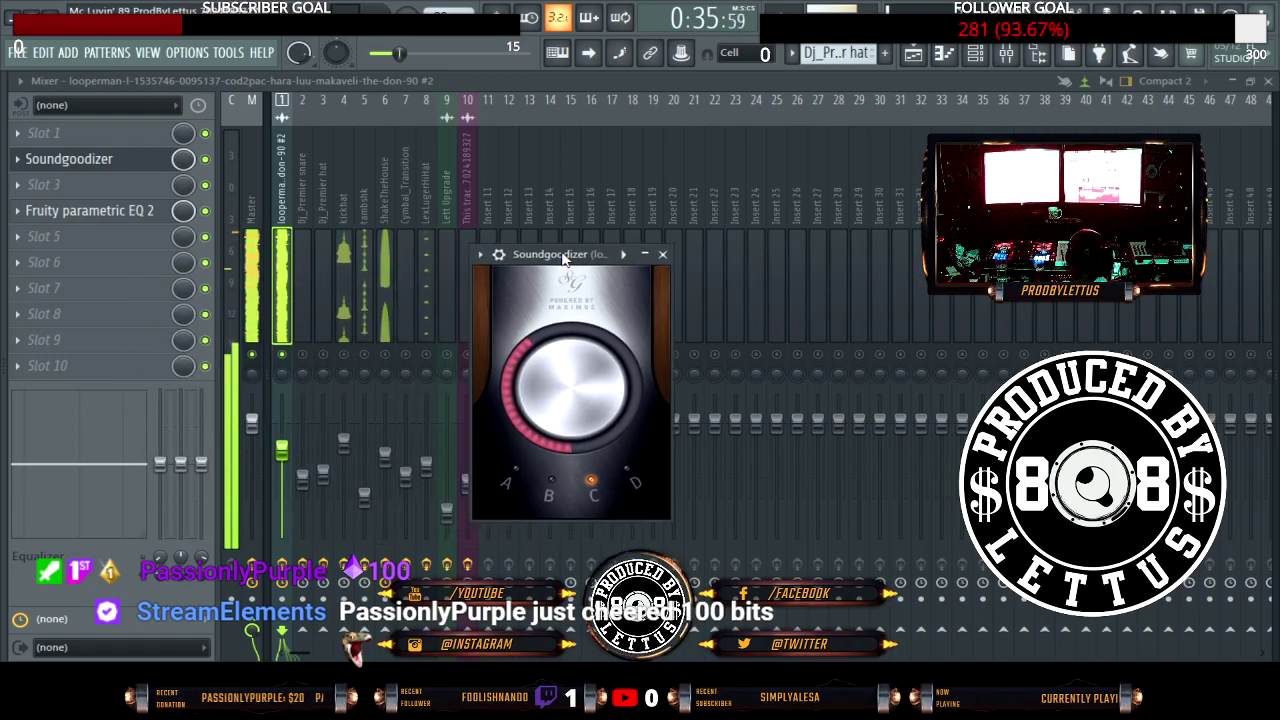
pyautogui.click(280, 440)
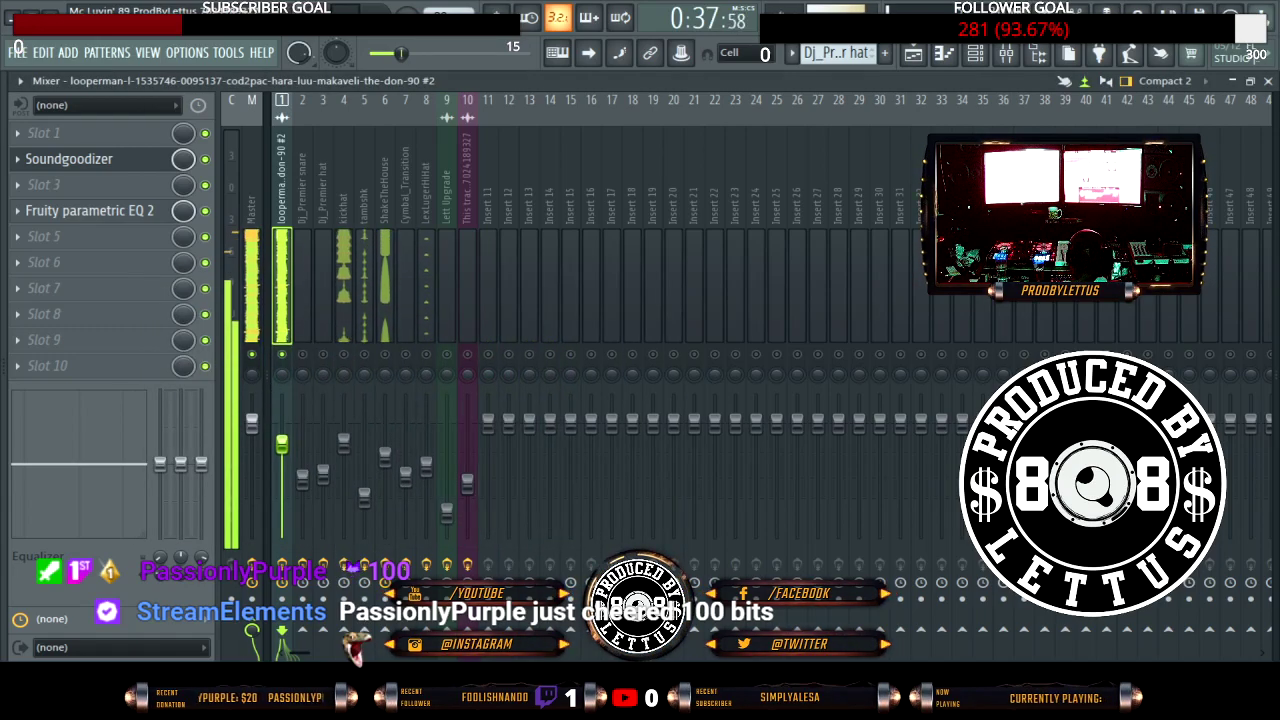
# Step: Reshape the looperman loop's Fruity parametric EQ 2 by raising band 2, lowering bands 3, 4 and 5, and shifting bands 6 and 7 higher
pyautogui.click(70, 211)
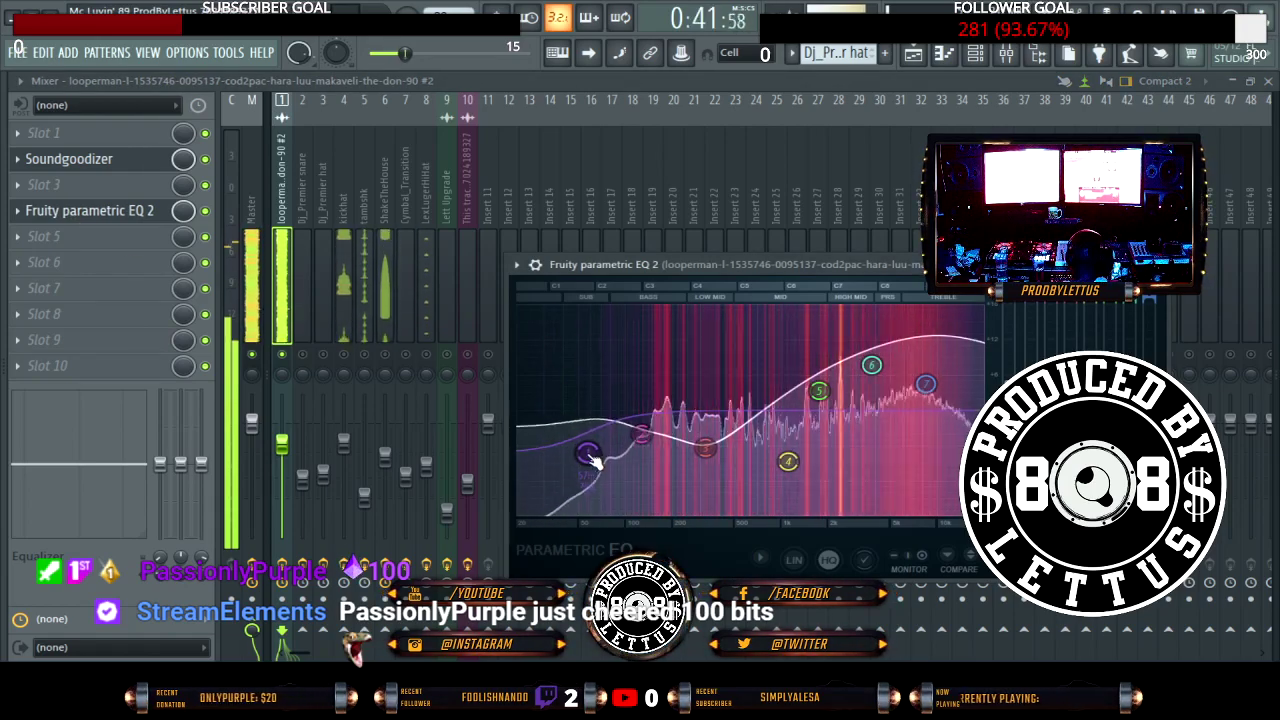
pyautogui.moveTo(645, 437); pyautogui.dragTo(634, 422)
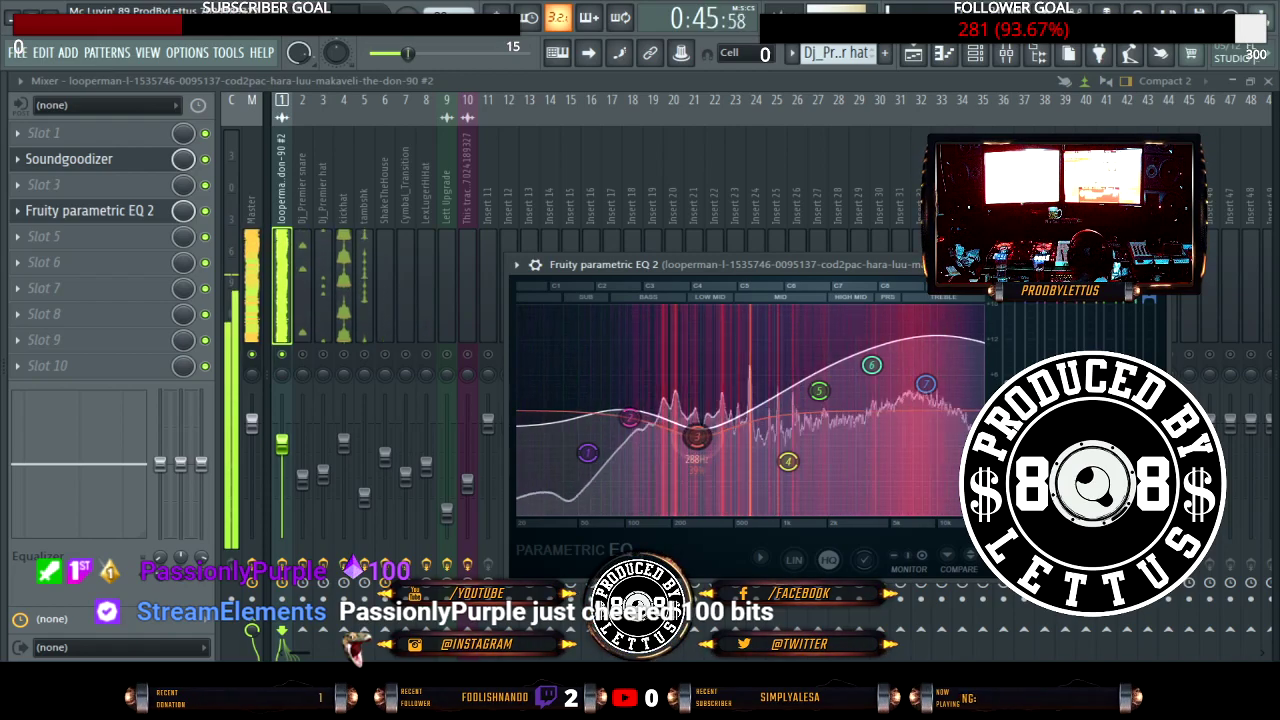
pyautogui.moveTo(701, 447); pyautogui.dragTo(706, 459)
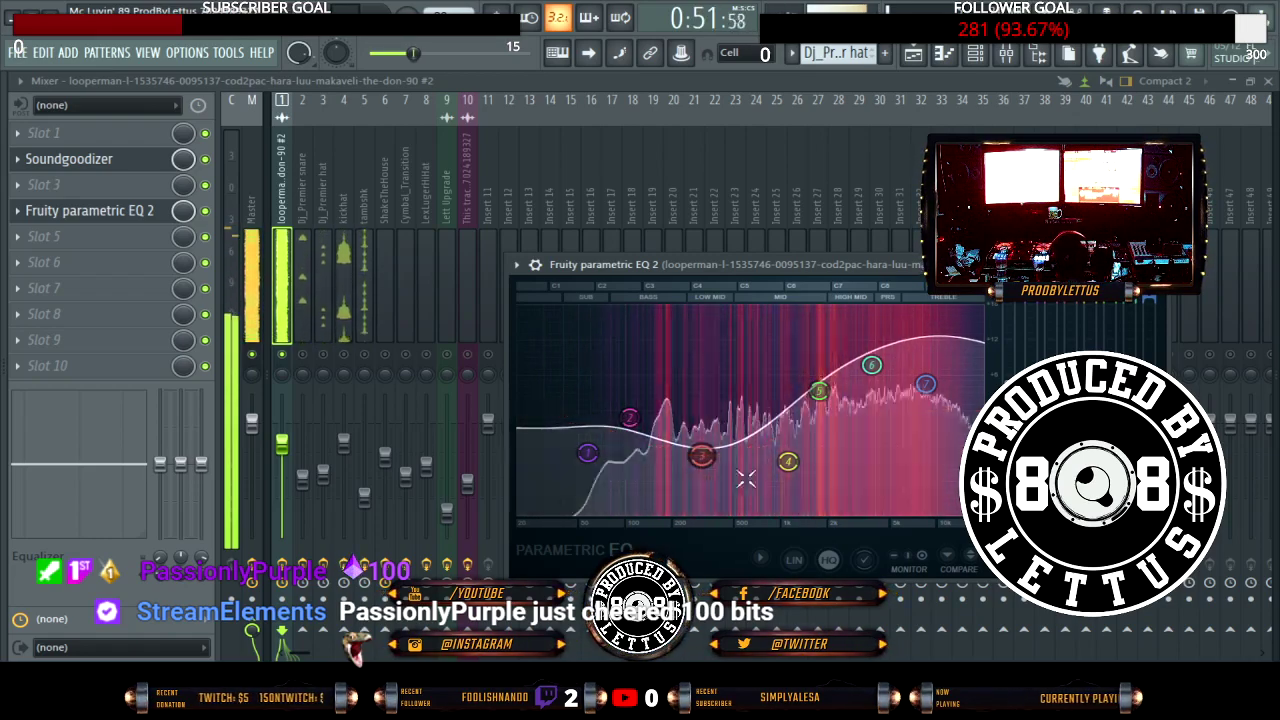
pyautogui.moveTo(779, 470); pyautogui.dragTo(772, 471)
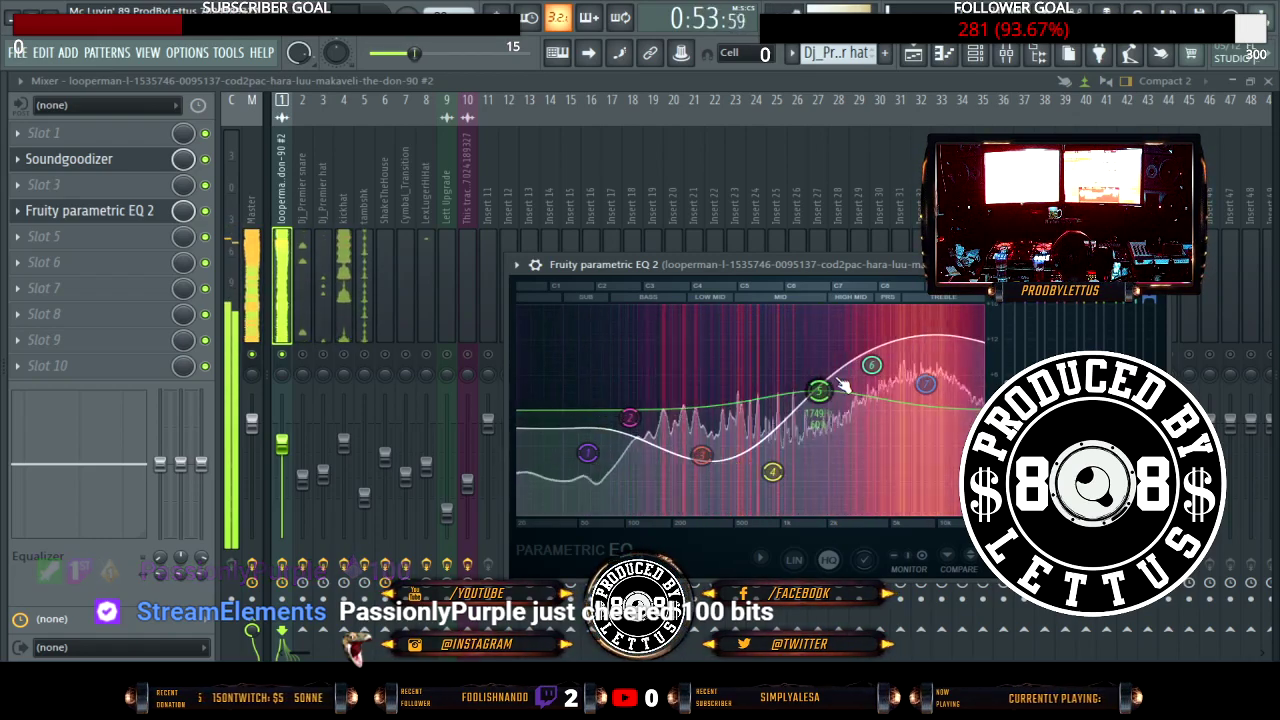
pyautogui.moveTo(926, 384); pyautogui.dragTo(939, 390)
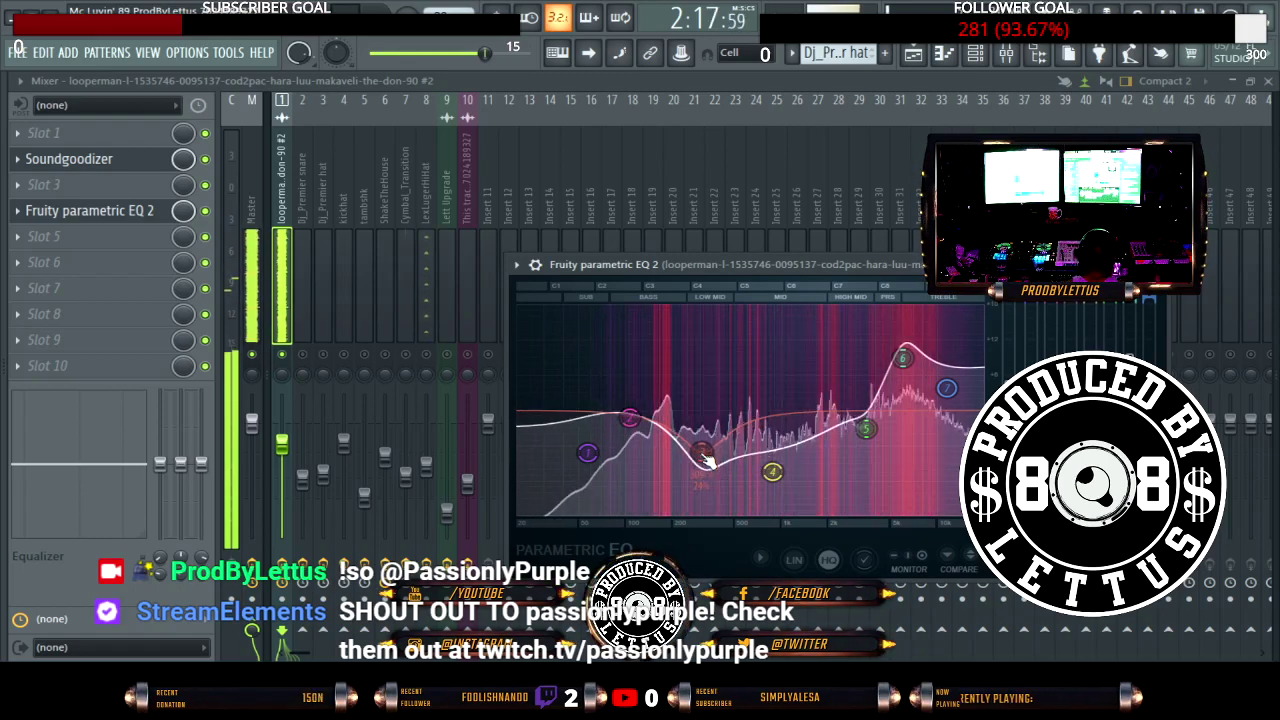
# Step: Deepen the band 3 cut and lower band 1 in the looperman loop's equalizer, then close it
pyautogui.moveTo(702, 452); pyautogui.dragTo(692, 464)
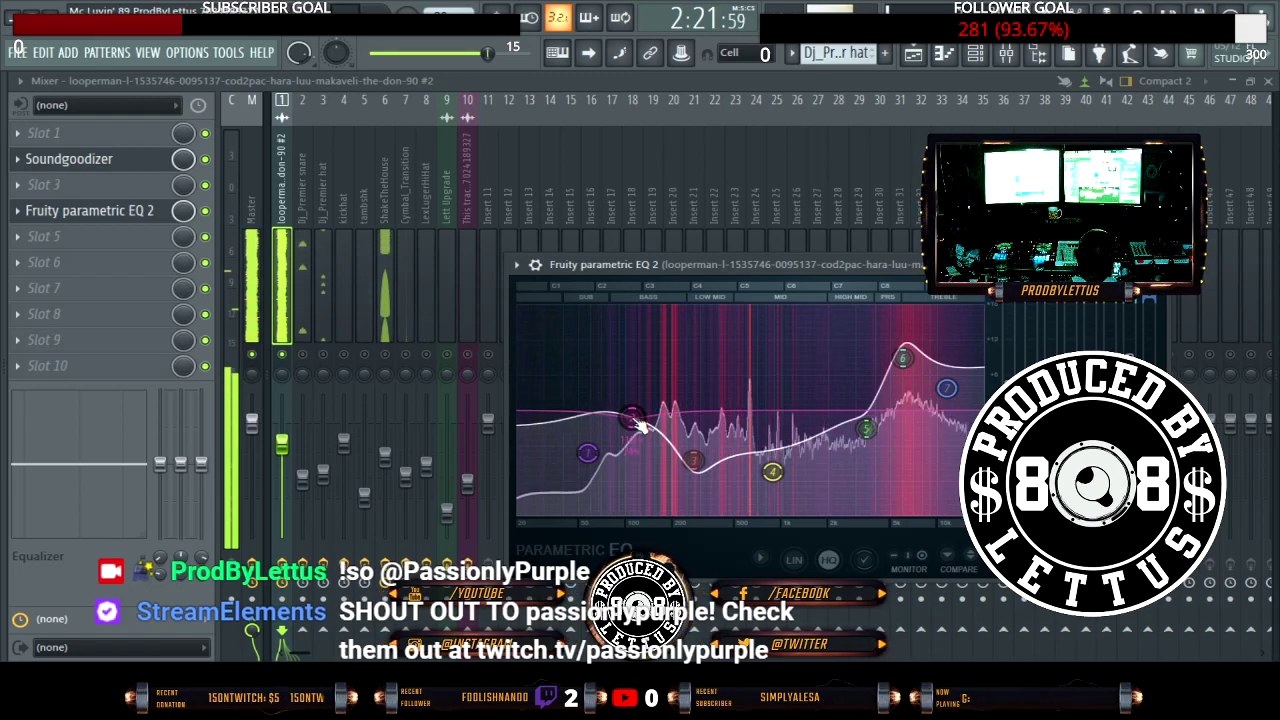
pyautogui.scroll(3, 592, 458)
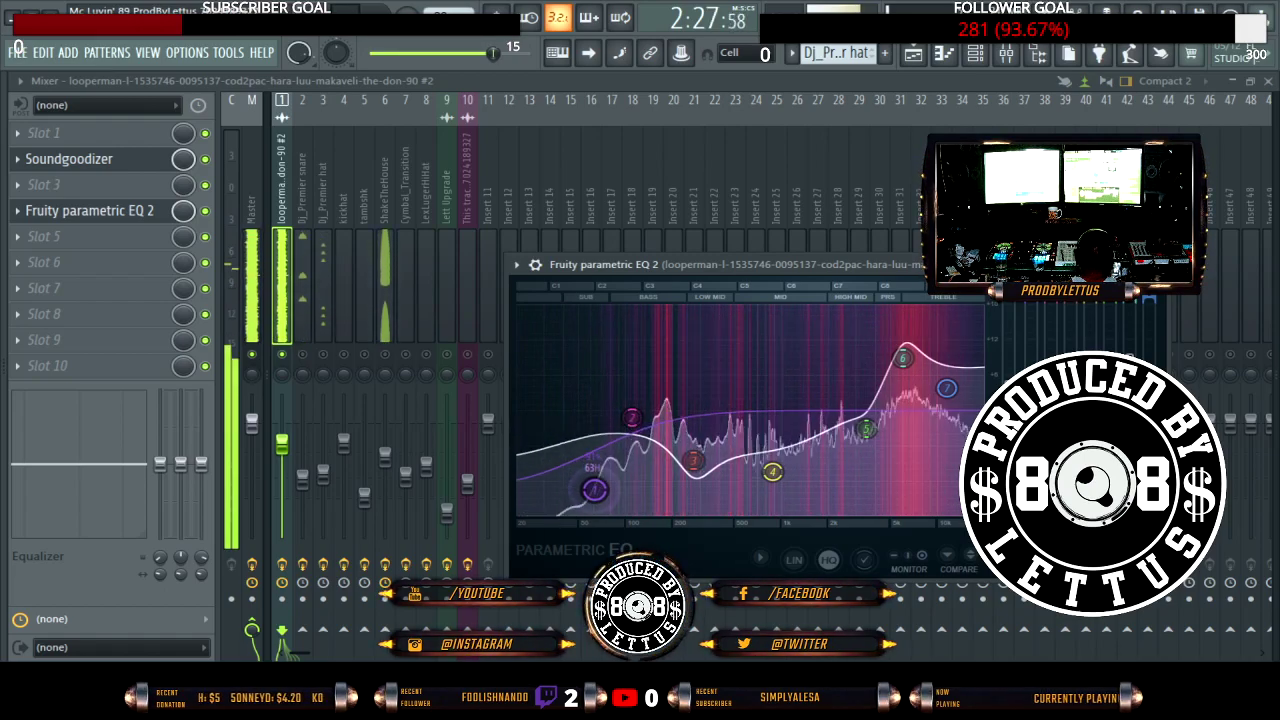
pyautogui.scroll(-3, 610, 455)
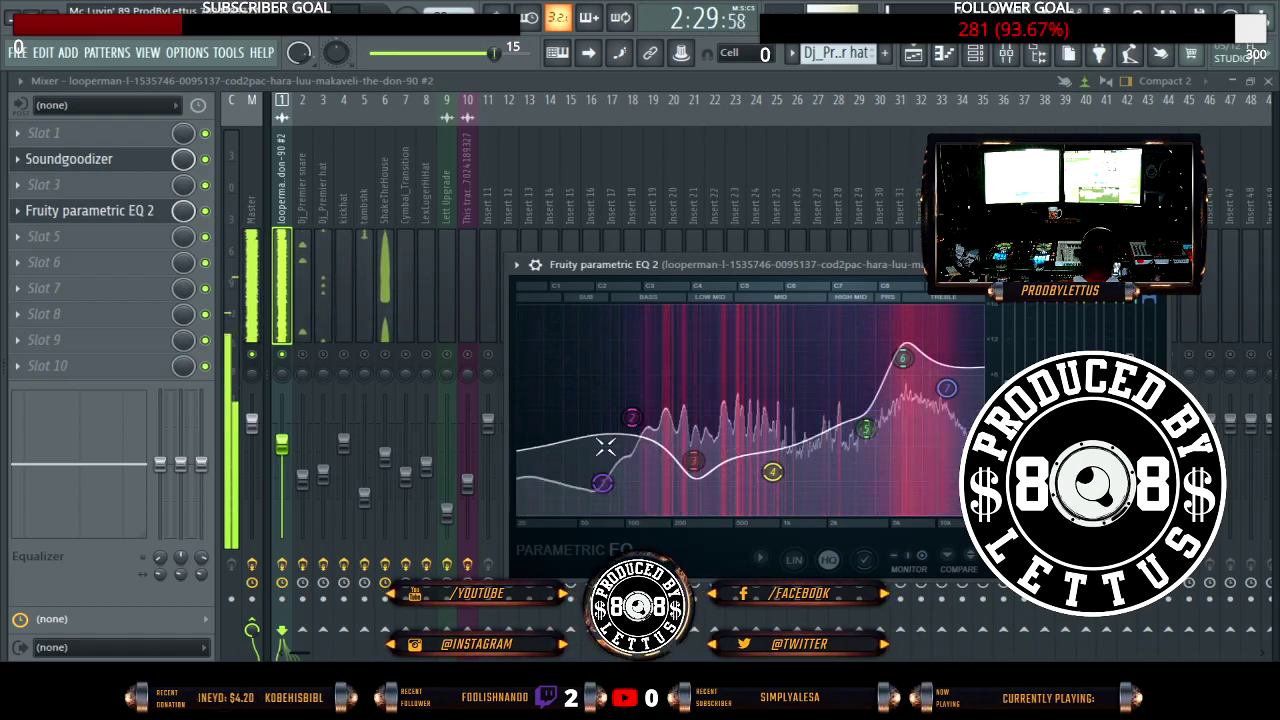
pyautogui.click(667, 347)
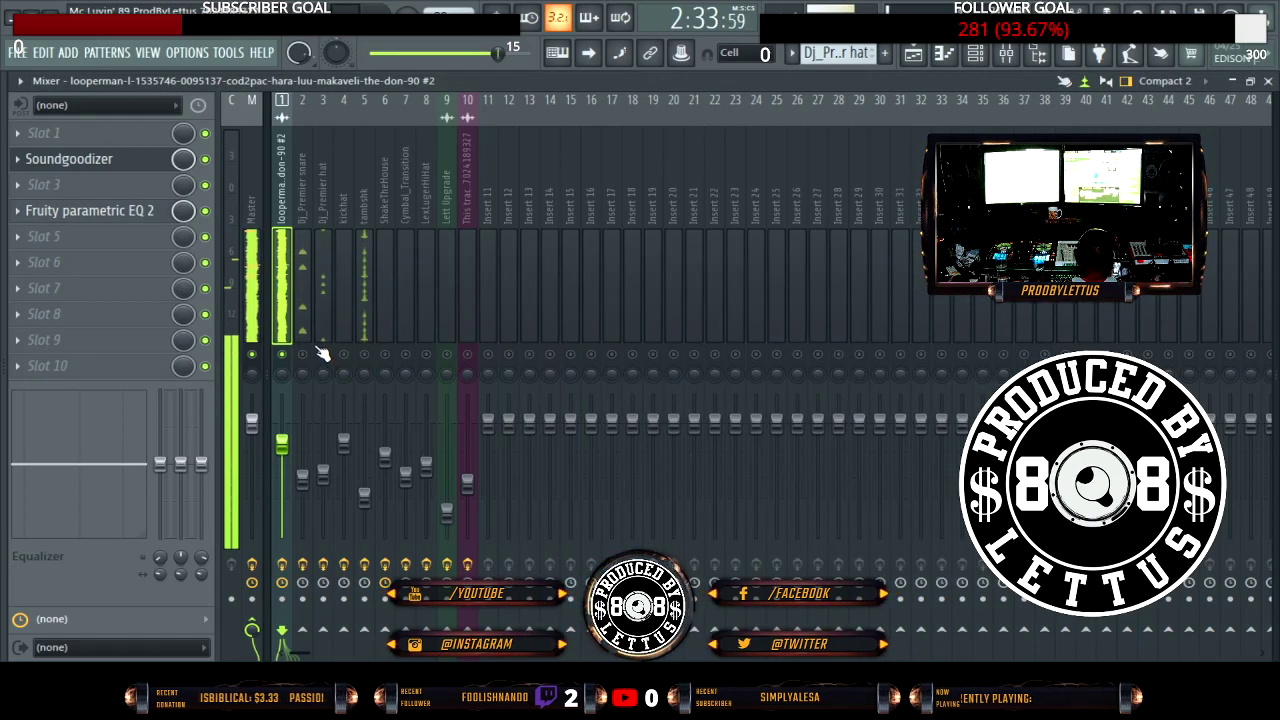
# Step: Unmute the tambshk and LexLugerHiHat tracks and raise both volume faders to about the looperman loop's level
pyautogui.click(365, 316)
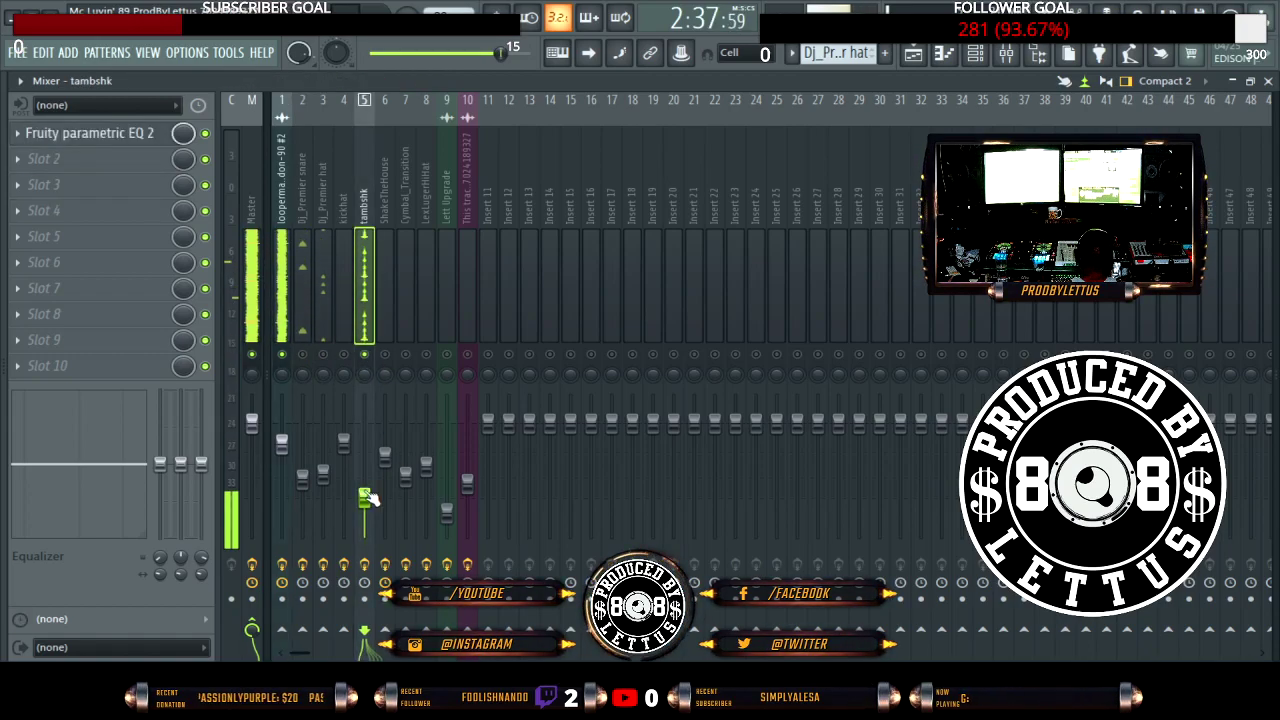
pyautogui.moveTo(364, 497); pyautogui.dragTo(364, 446)
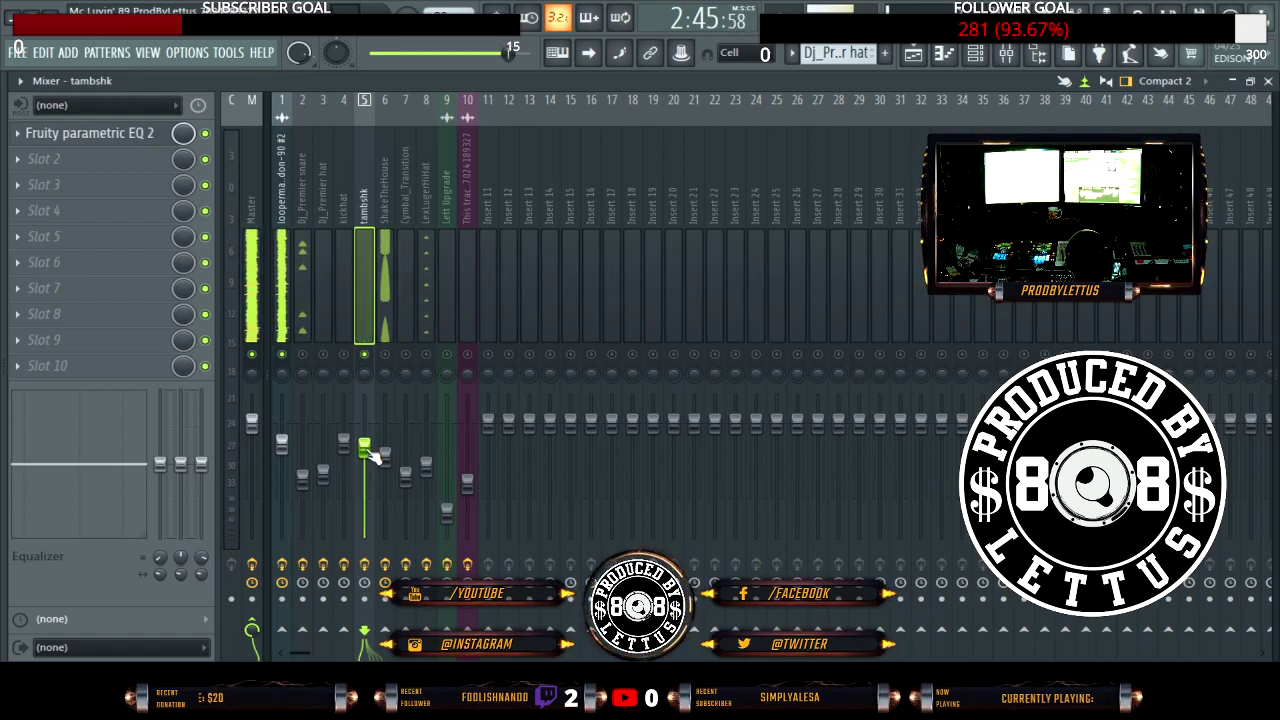
pyautogui.moveTo(426, 466); pyautogui.dragTo(432, 452)
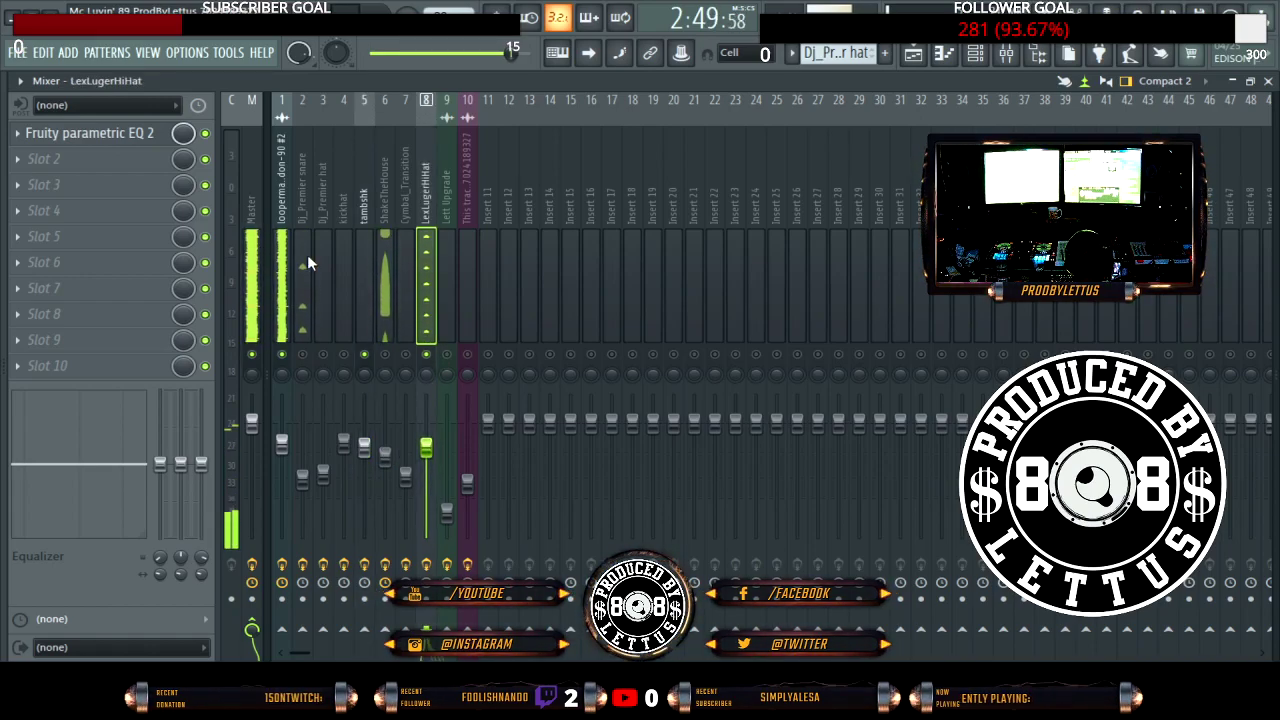
# Step: Move Fruity parametric EQ 2 to slot 2 on the LexLugerHiHat mixer track and check its curve
pyautogui.hotkey('alt', 'F8')
pyautogui.hotkey('alt', 'F8')
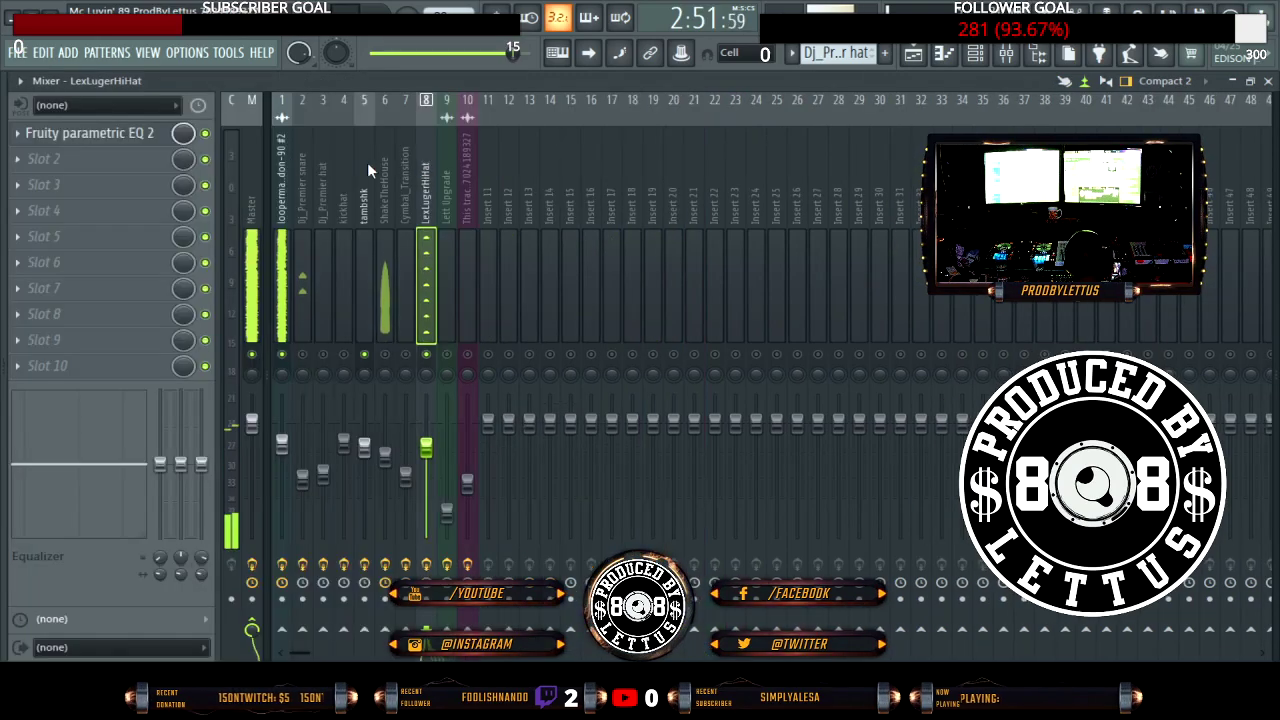
pyautogui.moveTo(27, 140); pyautogui.dragTo(45, 162)
pyautogui.click(52, 162)
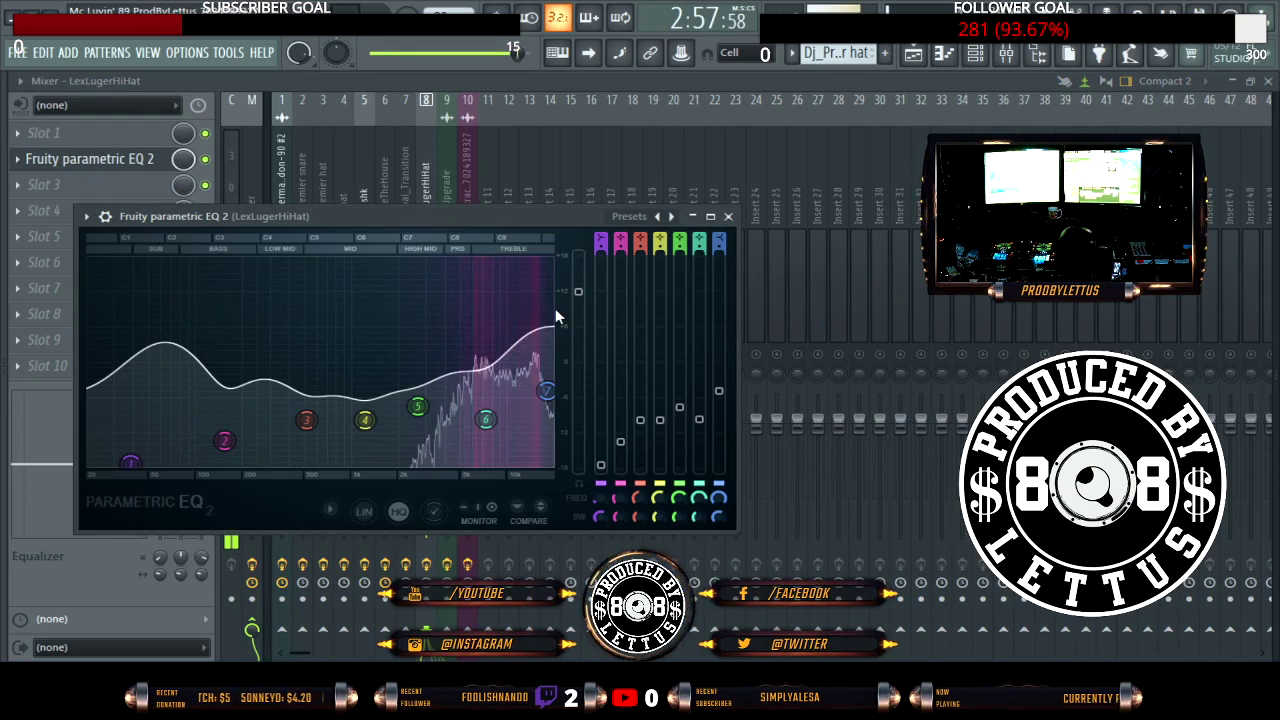
pyautogui.press('Escape')
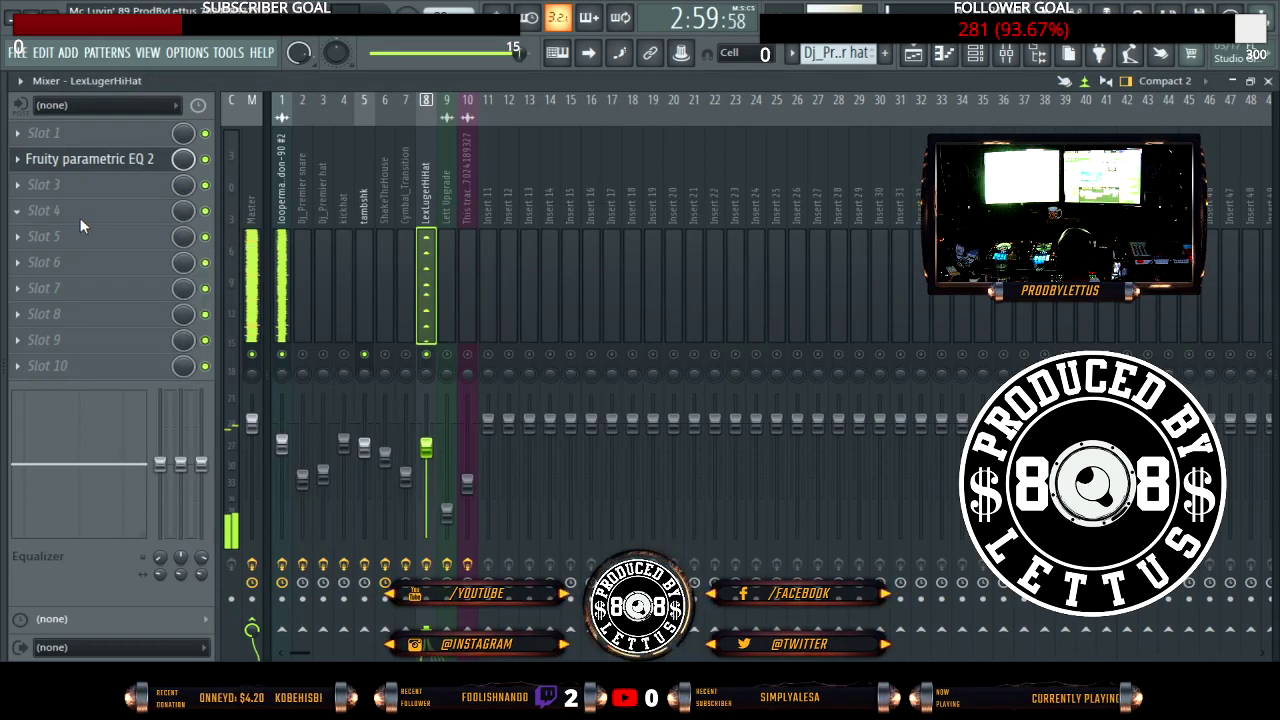
# Step: Load the Lettus Hi Hatz preset in the LexLugerHiHat equalizer and boost bands 5, 6 and 7
pyautogui.click(78, 163)
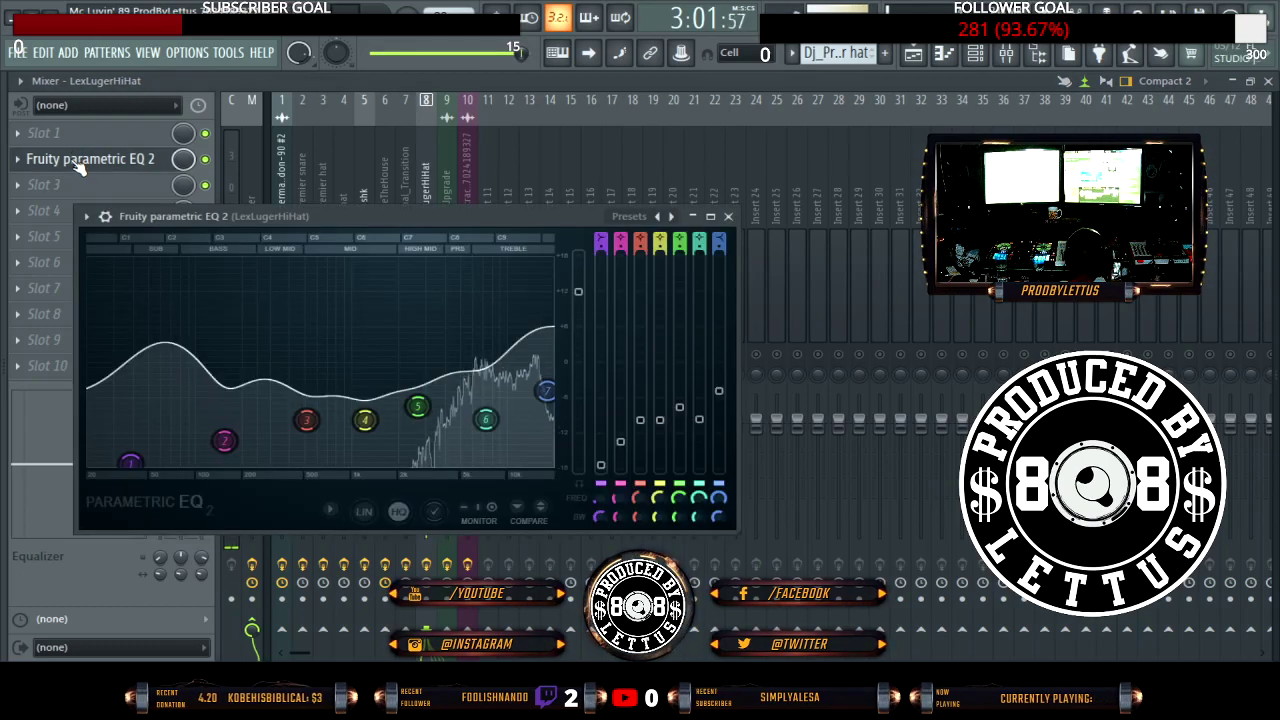
pyautogui.click(105, 217)
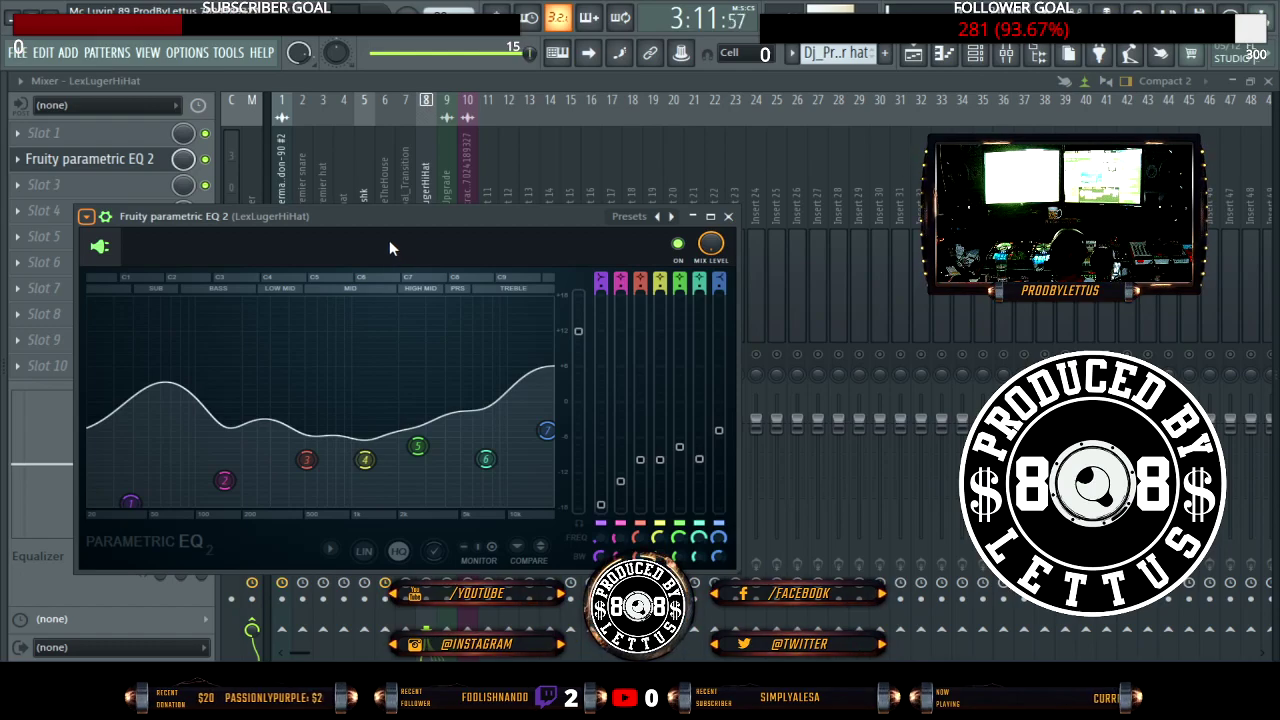
pyautogui.hotkey('ctrl', 'z')
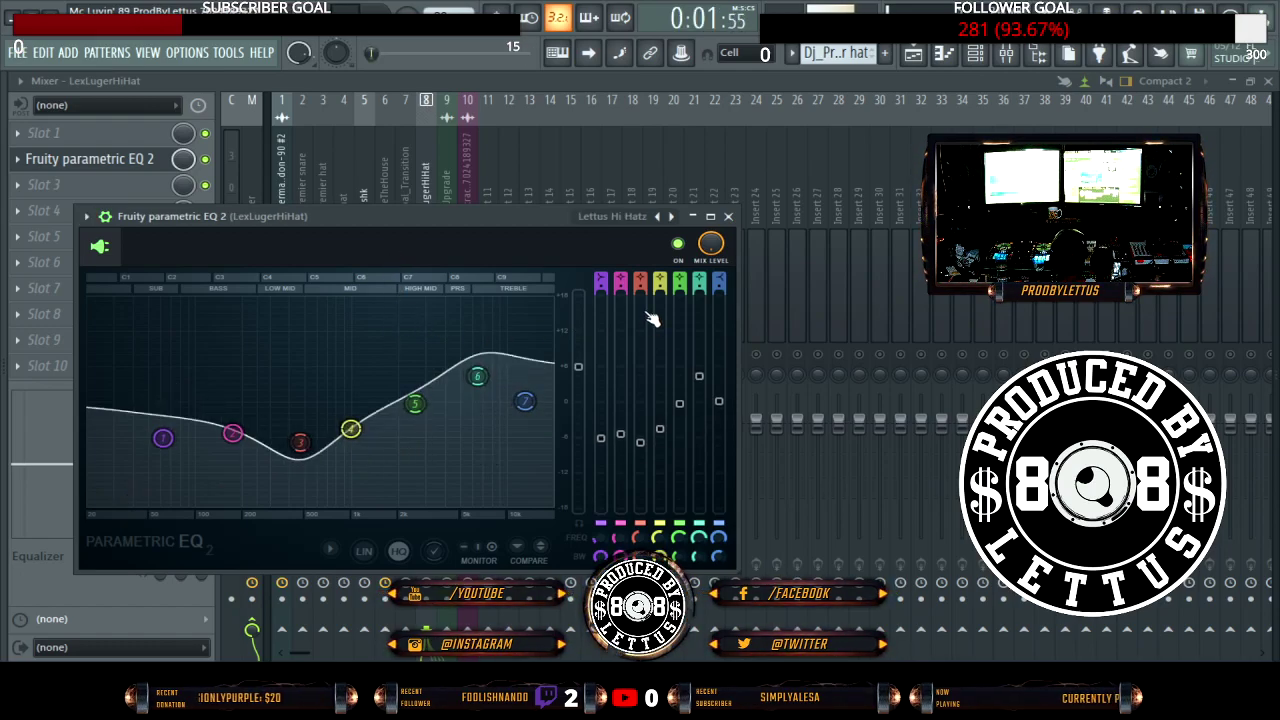
pyautogui.moveTo(477, 376); pyautogui.dragTo(522, 380)
pyautogui.moveTo(415, 403); pyautogui.dragTo(436, 394)
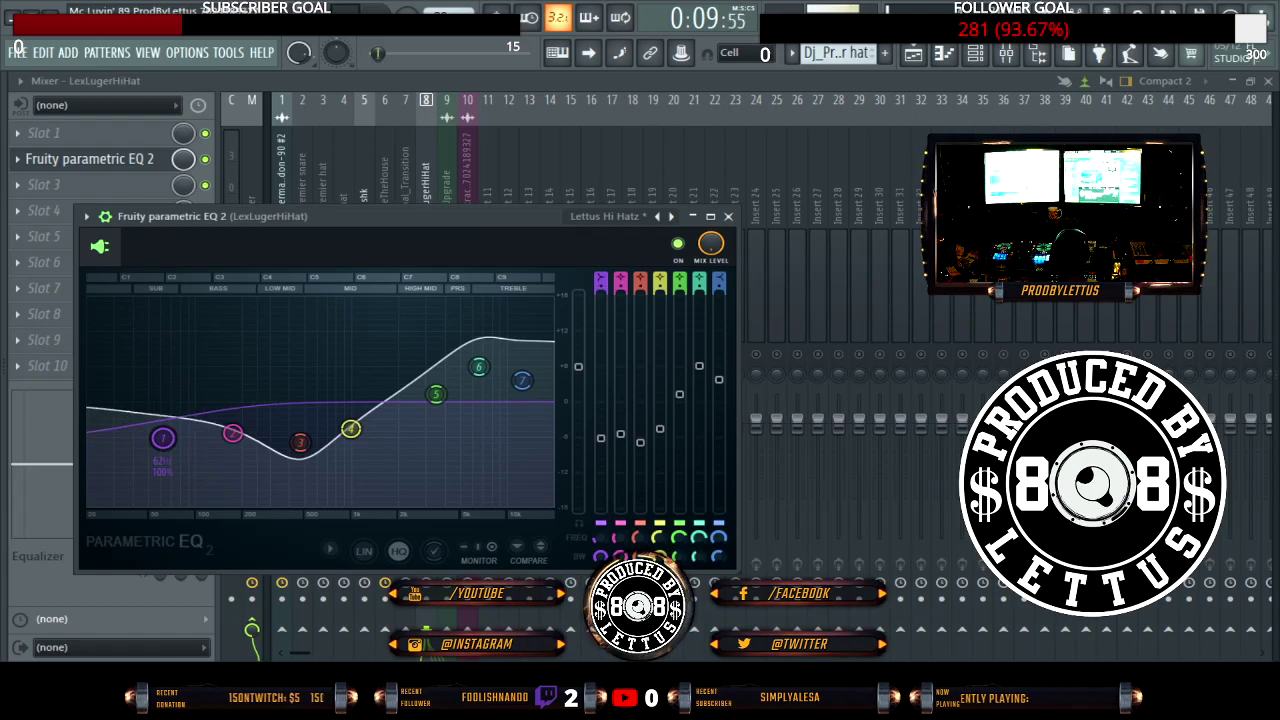
# Step: Turn band 1 of the LexLugerHiHat equalizer into a steep low cut at a higher frequency and lower bands 2 and 3 slightly
pyautogui.moveTo(163, 437); pyautogui.dragTo(269, 401)
pyautogui.scroll(-2, 163, 401)
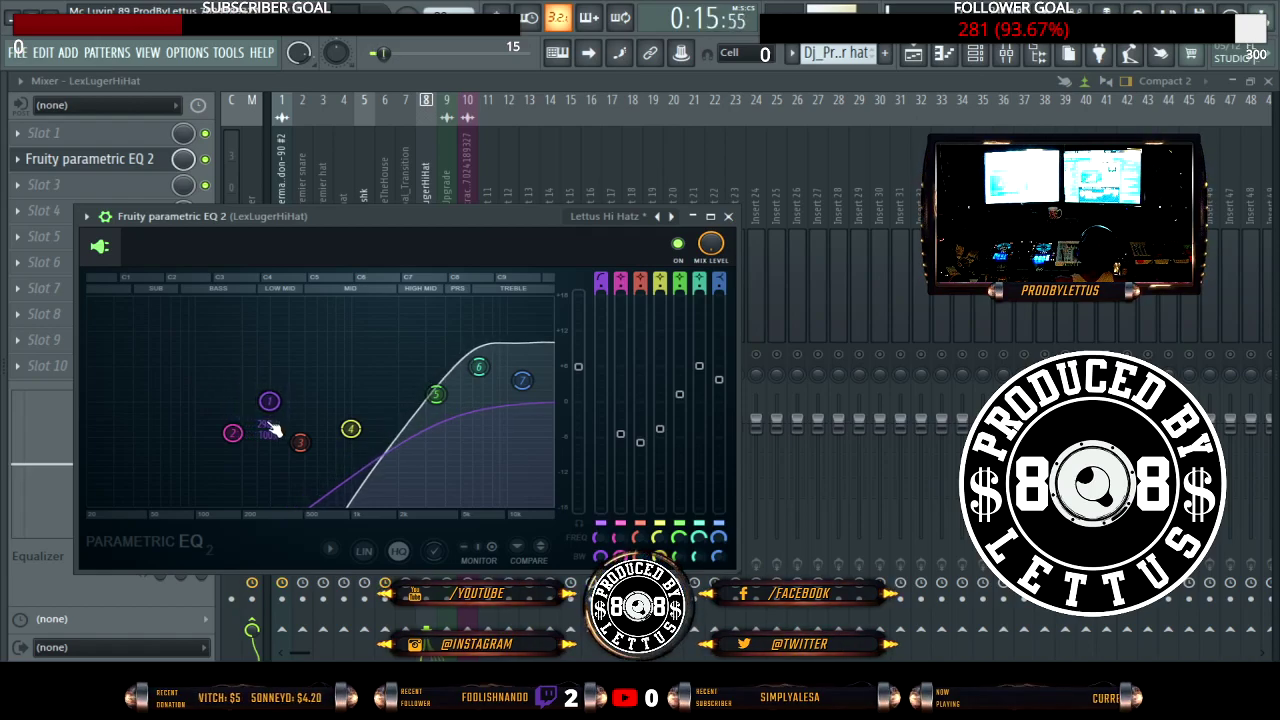
pyautogui.scroll(-3, 290, 450)
pyautogui.scroll(-5, 290, 450)
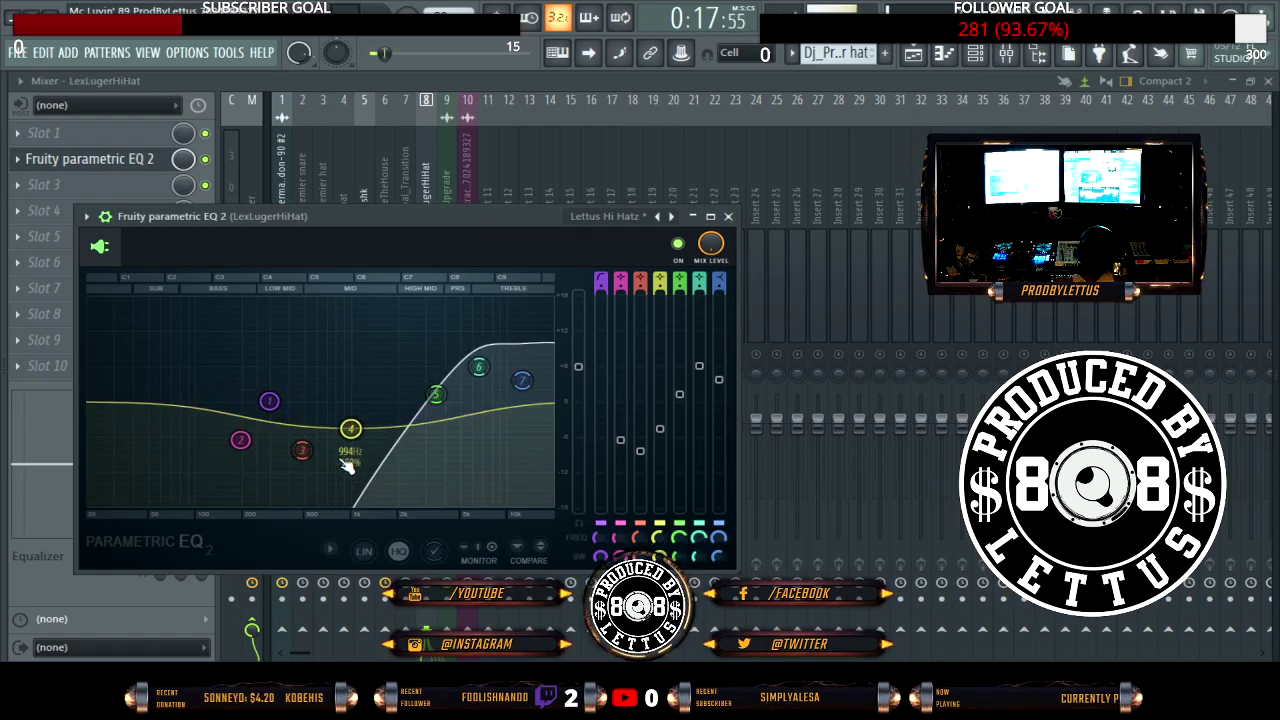
pyautogui.scroll(5, 305, 455)
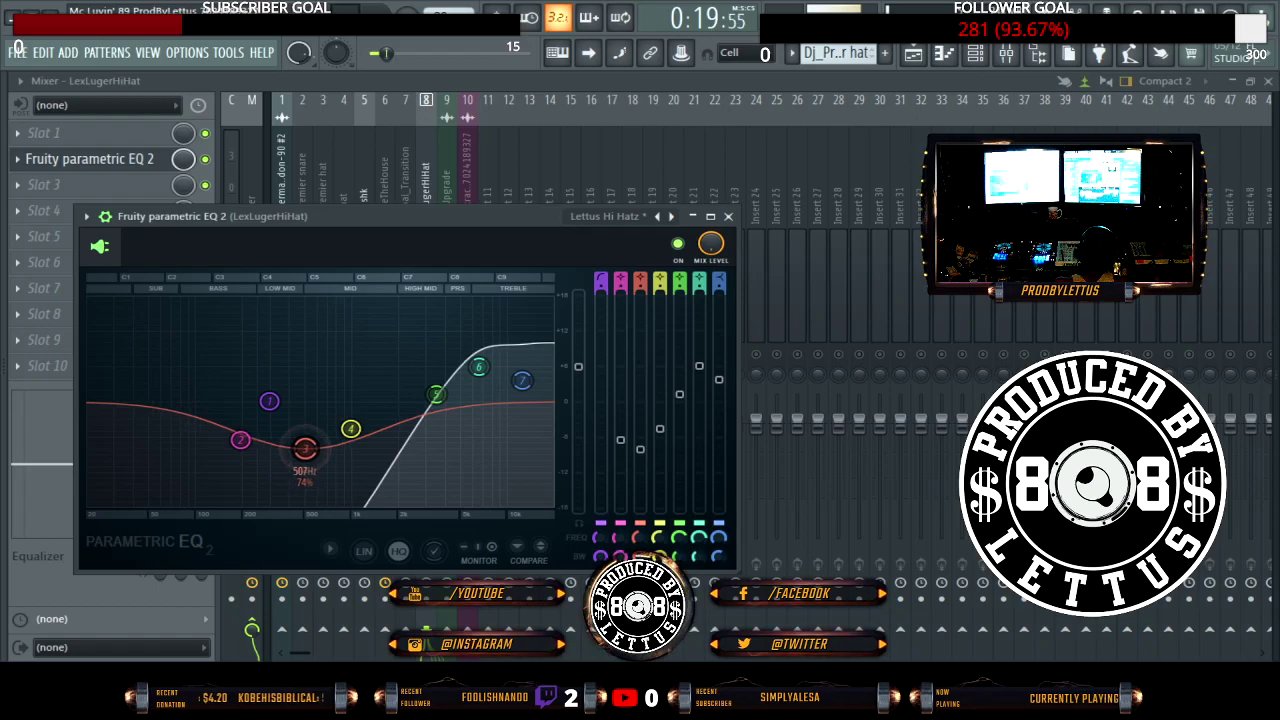
# Step: Shift bands 5 and 6 of the LexLugerHiHat equalizer to higher frequencies, set band 1 to 287 Hz, and close the equalizer
pyautogui.moveTo(269, 401); pyautogui.dragTo(278, 401)
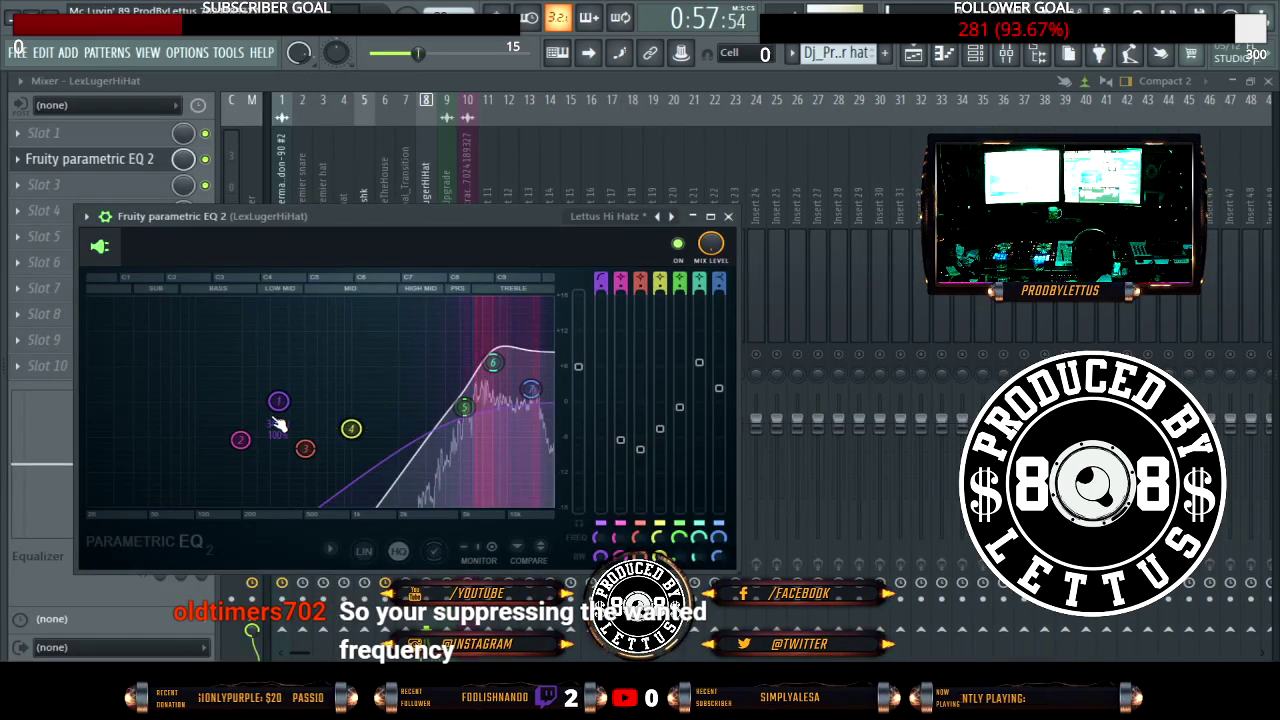
pyautogui.moveTo(278, 401)
pyautogui.mouseDown()
pyautogui.moveTo(109, 397)
pyautogui.moveTo(464, 402)
pyautogui.moveTo(266, 401)
pyautogui.moveTo(304, 401)
pyautogui.moveTo(281, 402)
pyautogui.mouseUp()
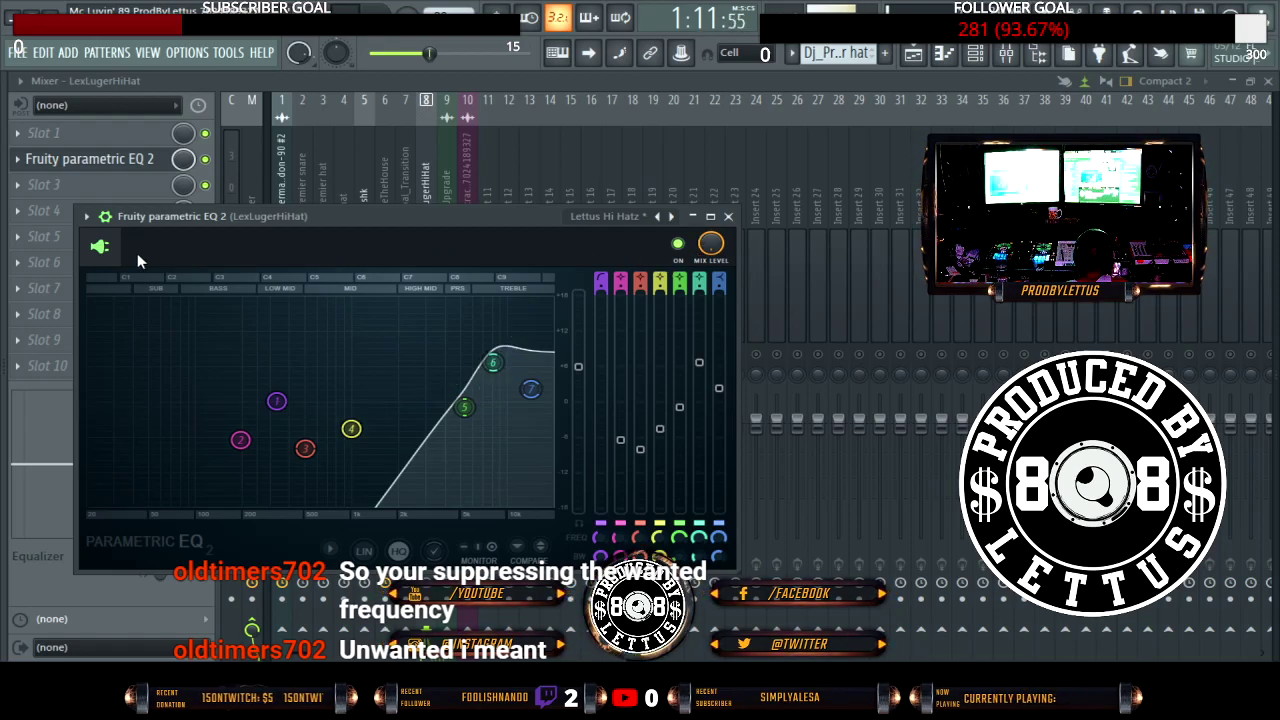
pyautogui.click(87, 217)
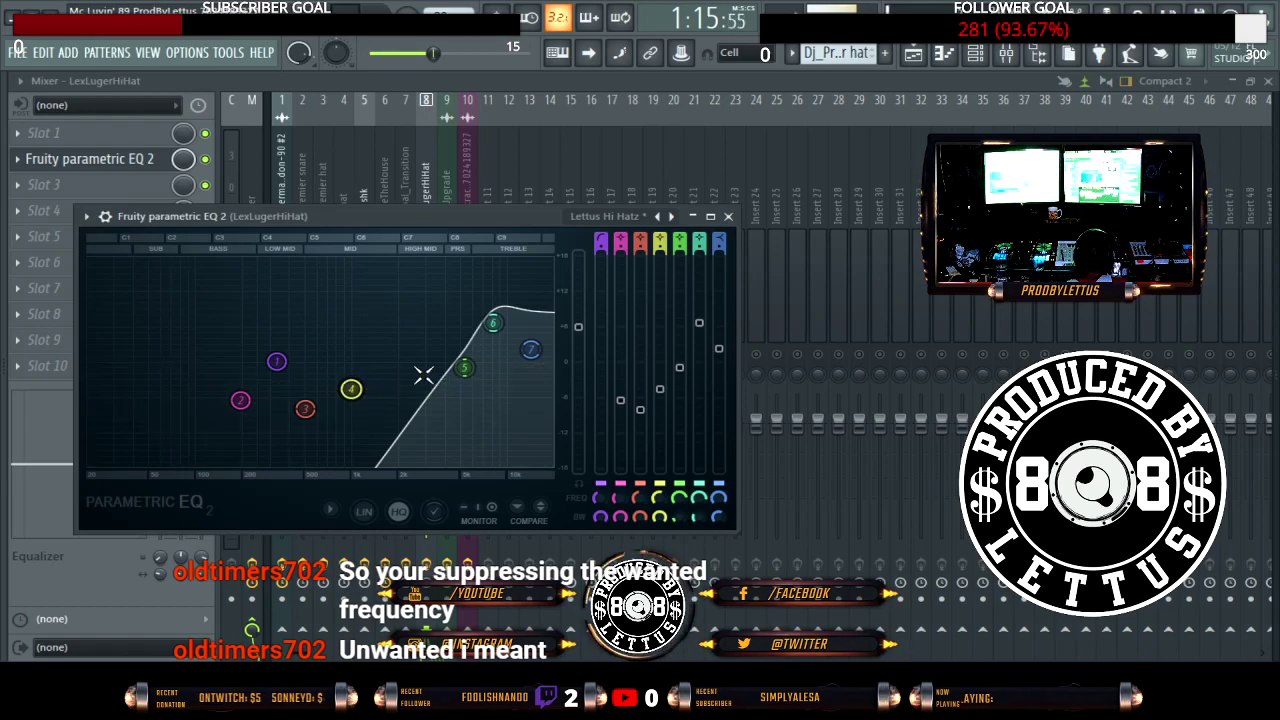
pyautogui.moveTo(285, 365); pyautogui.dragTo(266, 362)
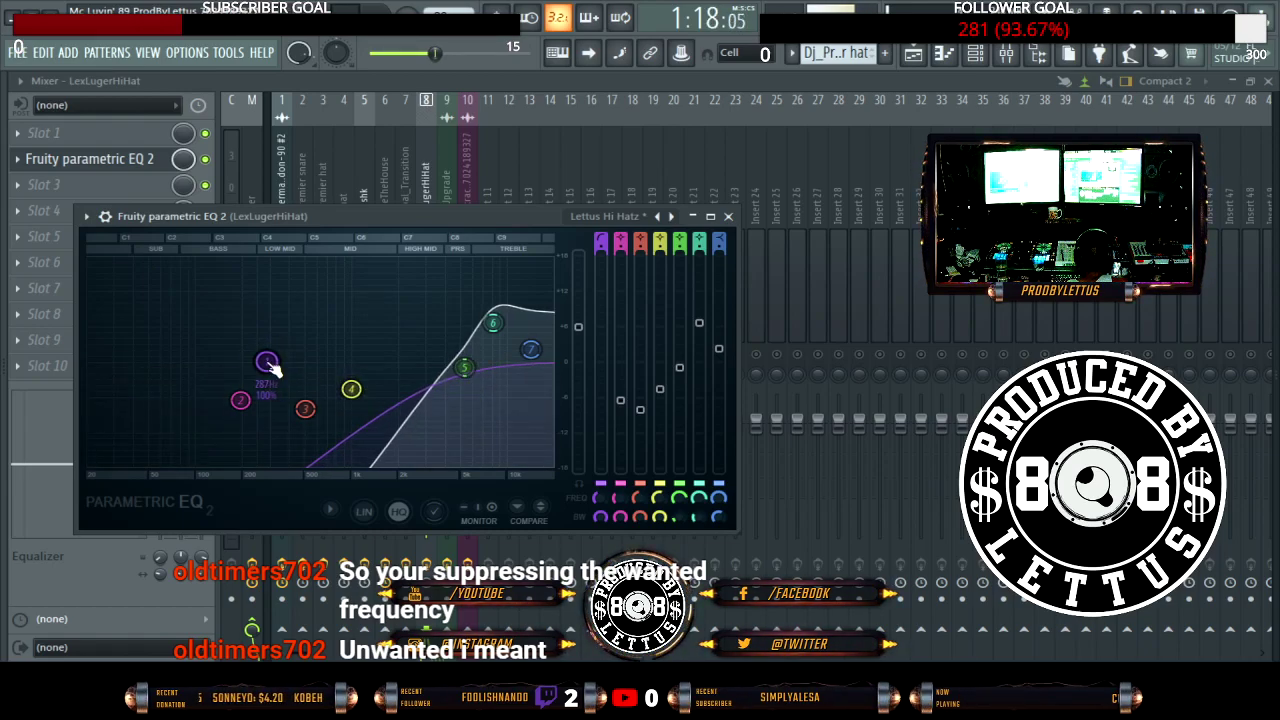
pyautogui.click(728, 216)
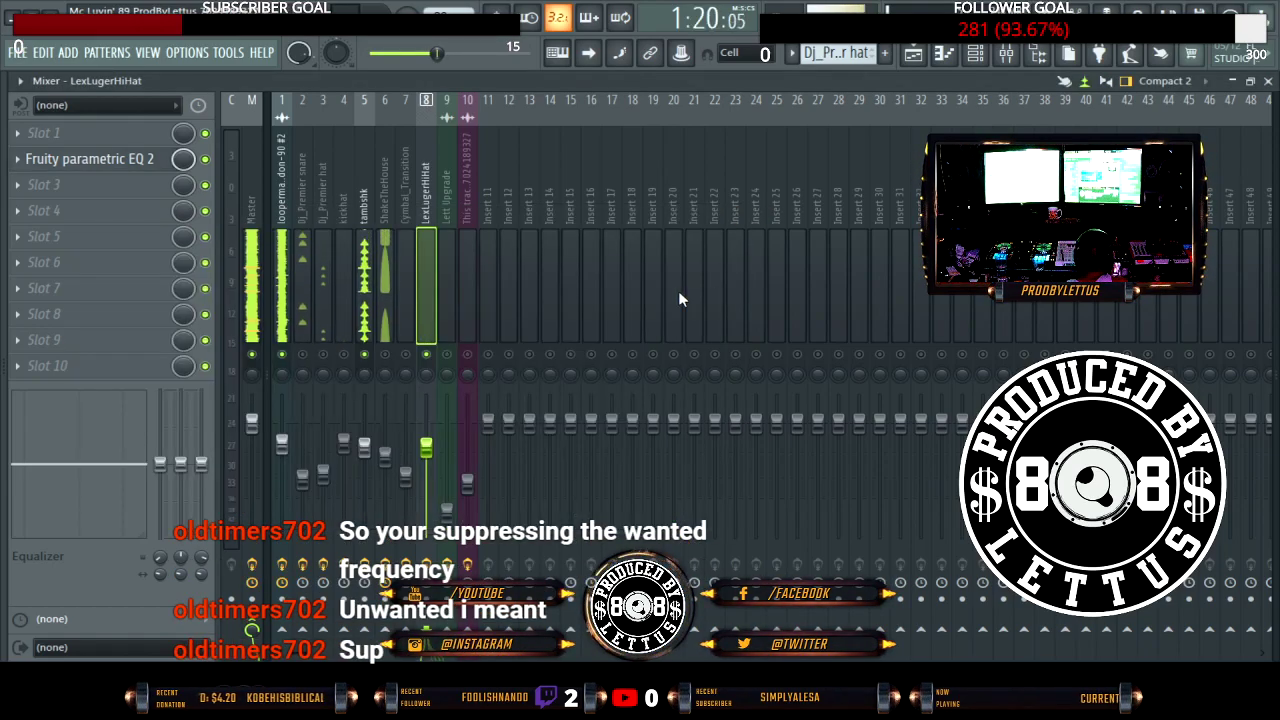
# Step: Check the tambshk track's equalizer curve and move its Fruity parametric EQ 2 to slot 2
pyautogui.click(380, 330)
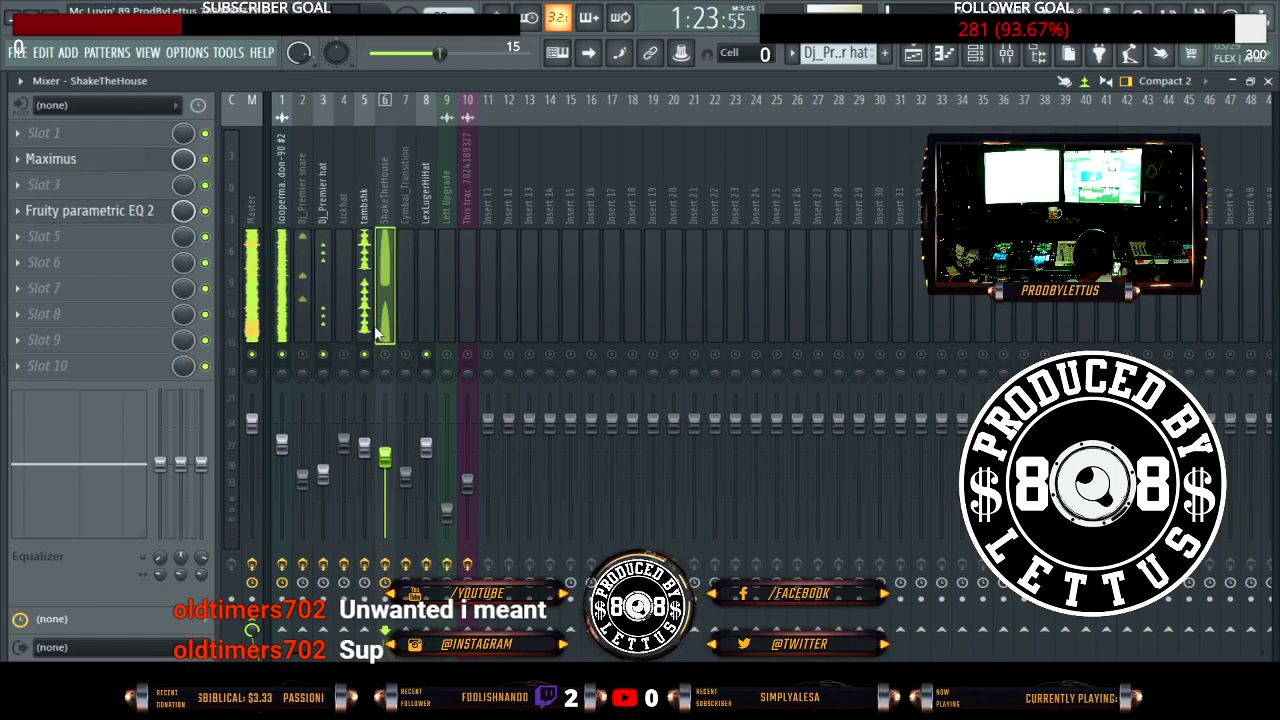
pyautogui.click(364, 300)
pyautogui.click(22, 138)
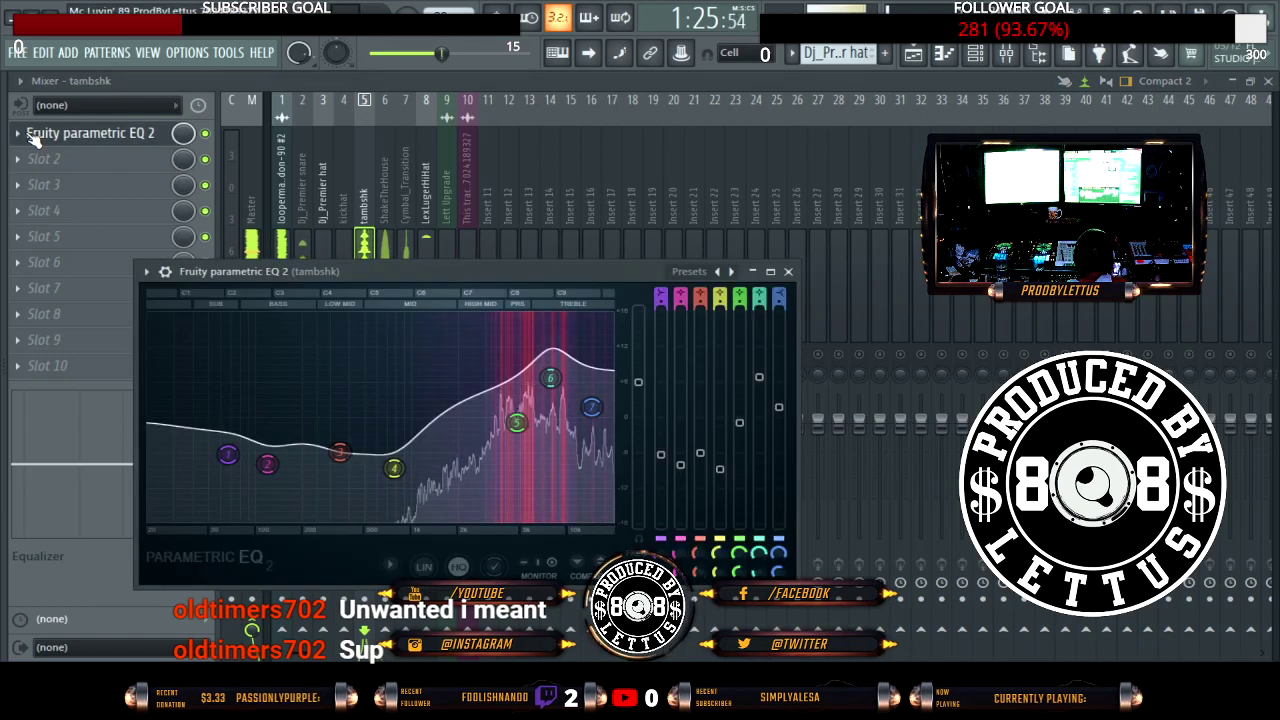
pyautogui.click(24, 138)
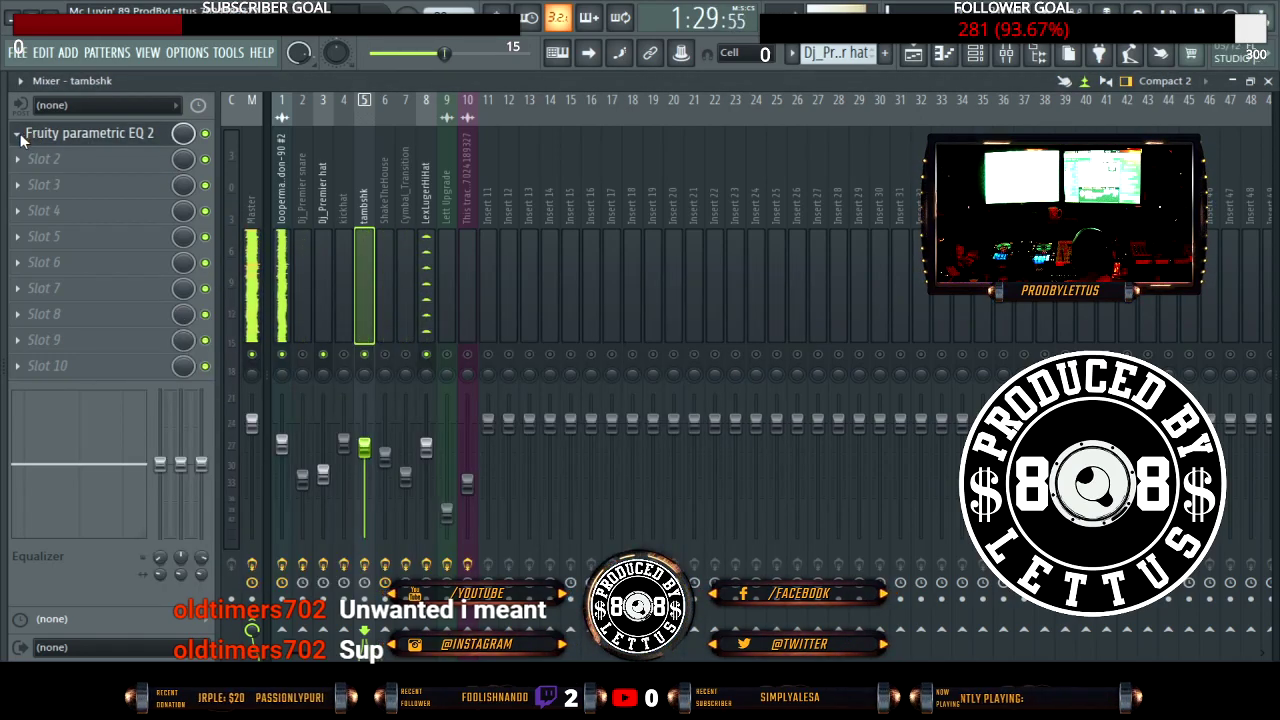
pyautogui.moveTo(22, 138); pyautogui.dragTo(28, 163)
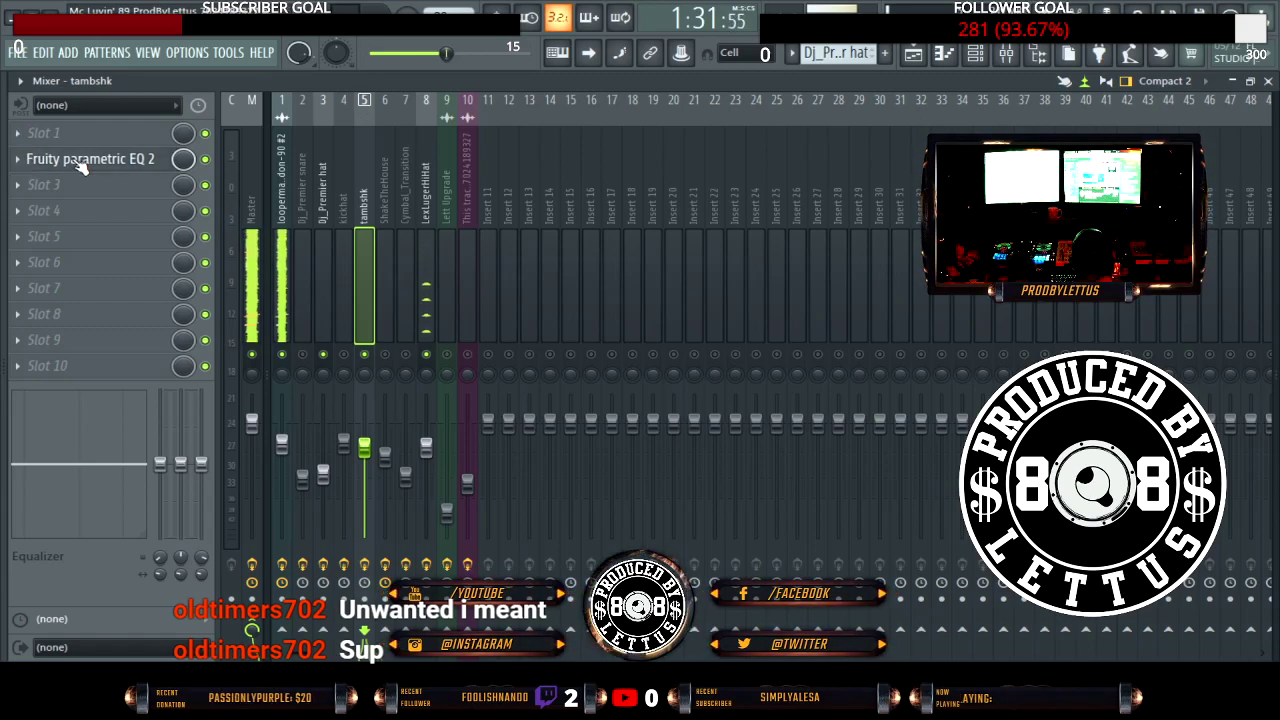
# Step: Shift bands 5 and 6 of the tambshk equalizer to lower frequencies and adjust band 6's width
pyautogui.click(70, 160)
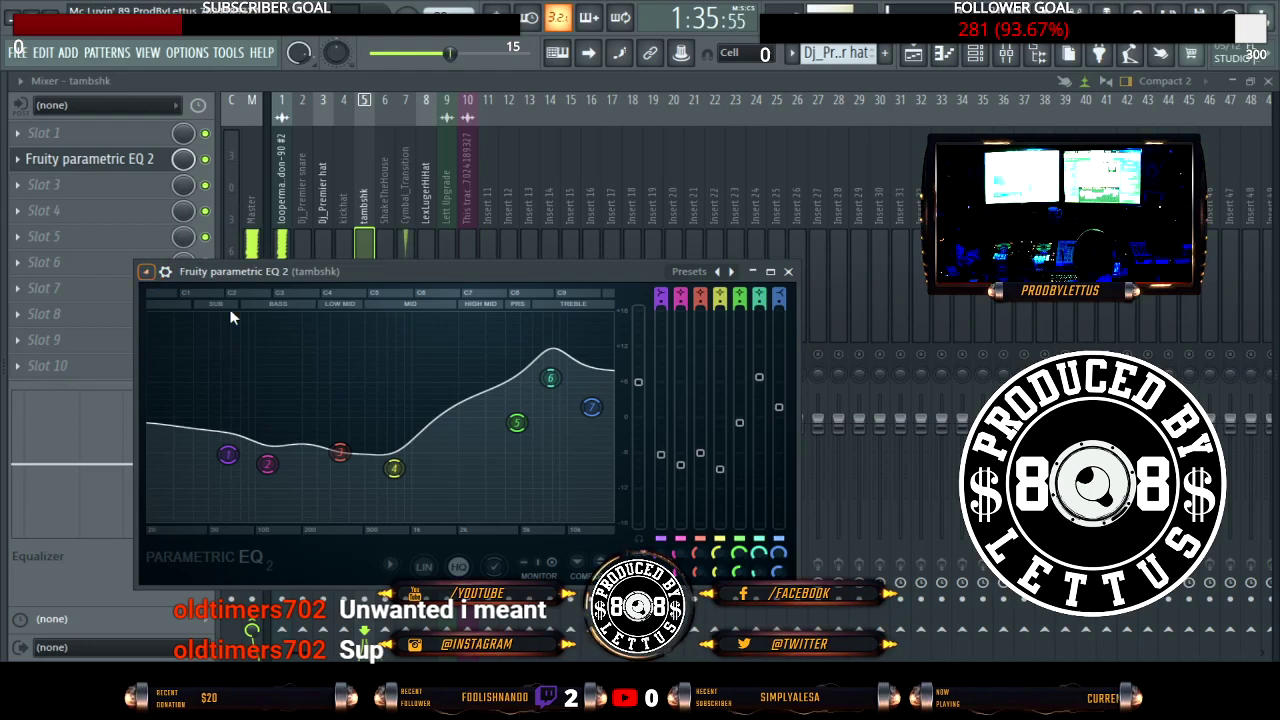
pyautogui.moveTo(516, 422); pyautogui.dragTo(491, 421)
pyautogui.moveTo(550, 377); pyautogui.dragTo(532, 373)
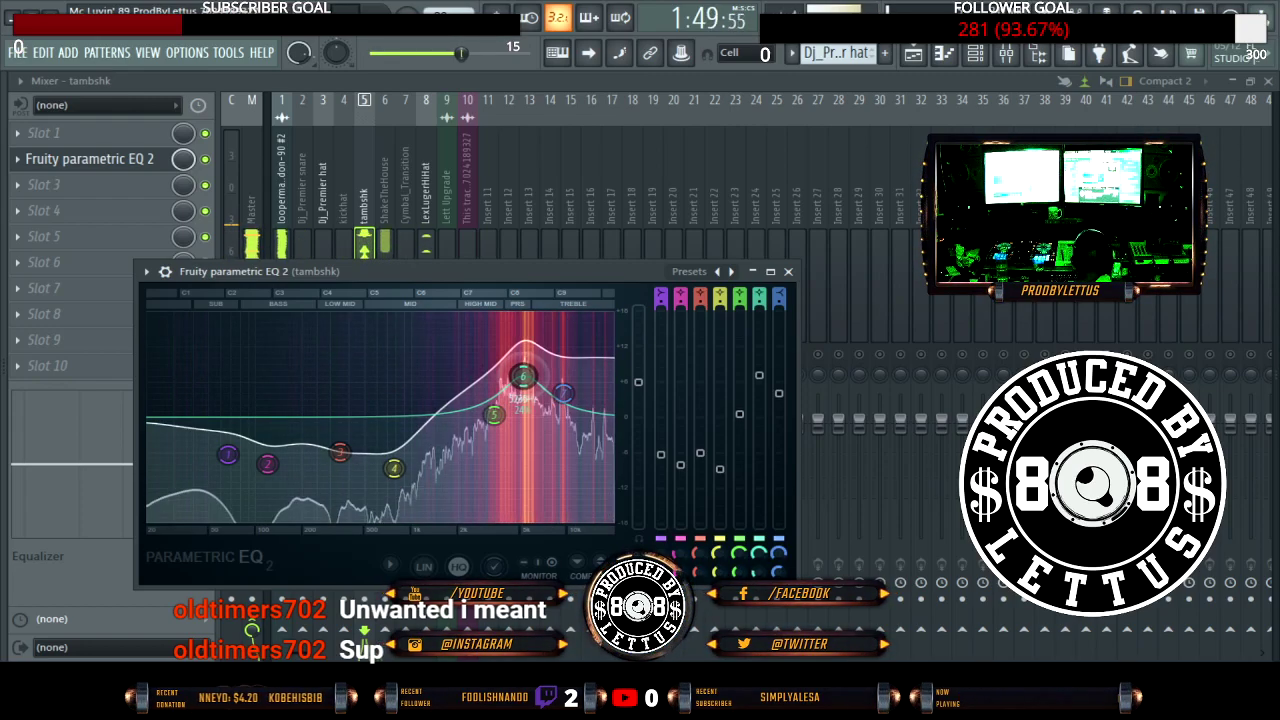
pyautogui.scroll(-2, 395, 470)
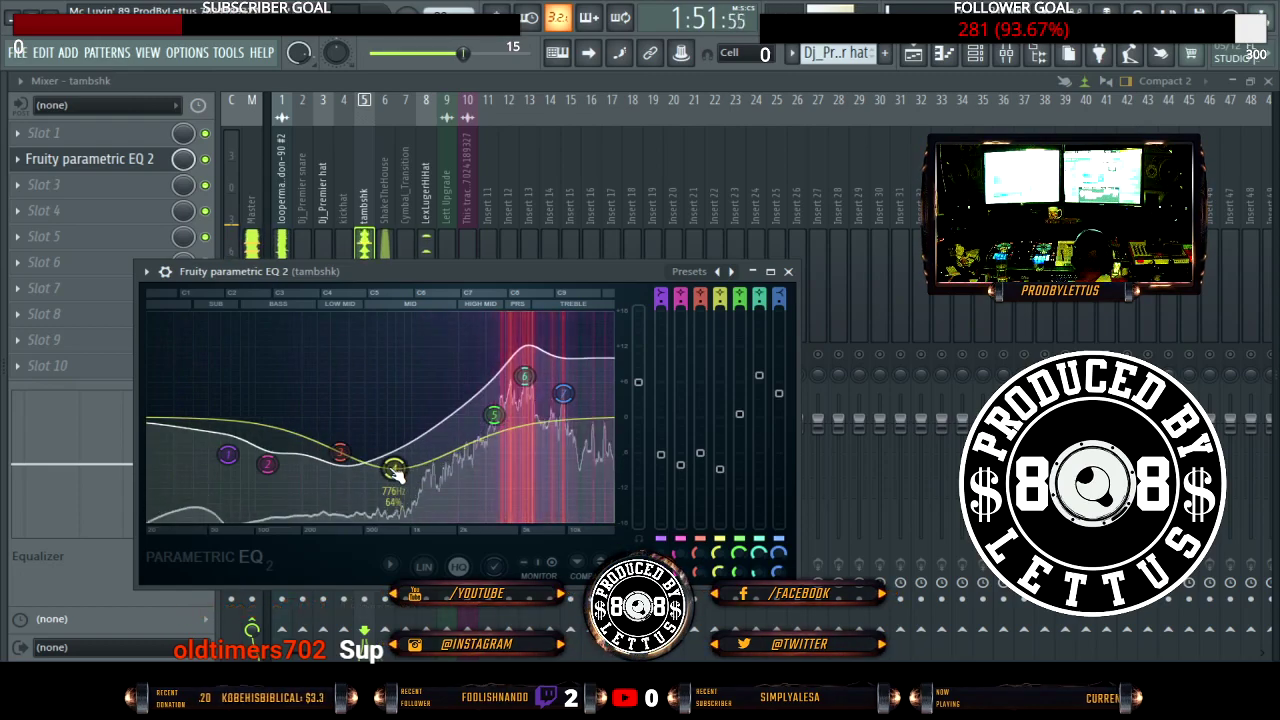
# Step: Reshape bands 1 to 4 of the tambshk equalizer into a broad low-frequency cut, shift band 7 higher, and close the equalizer
pyautogui.moveTo(397, 475); pyautogui.dragTo(438, 462)
pyautogui.moveTo(345, 458); pyautogui.dragTo(317, 468)
pyautogui.scroll(5, 368, 470)
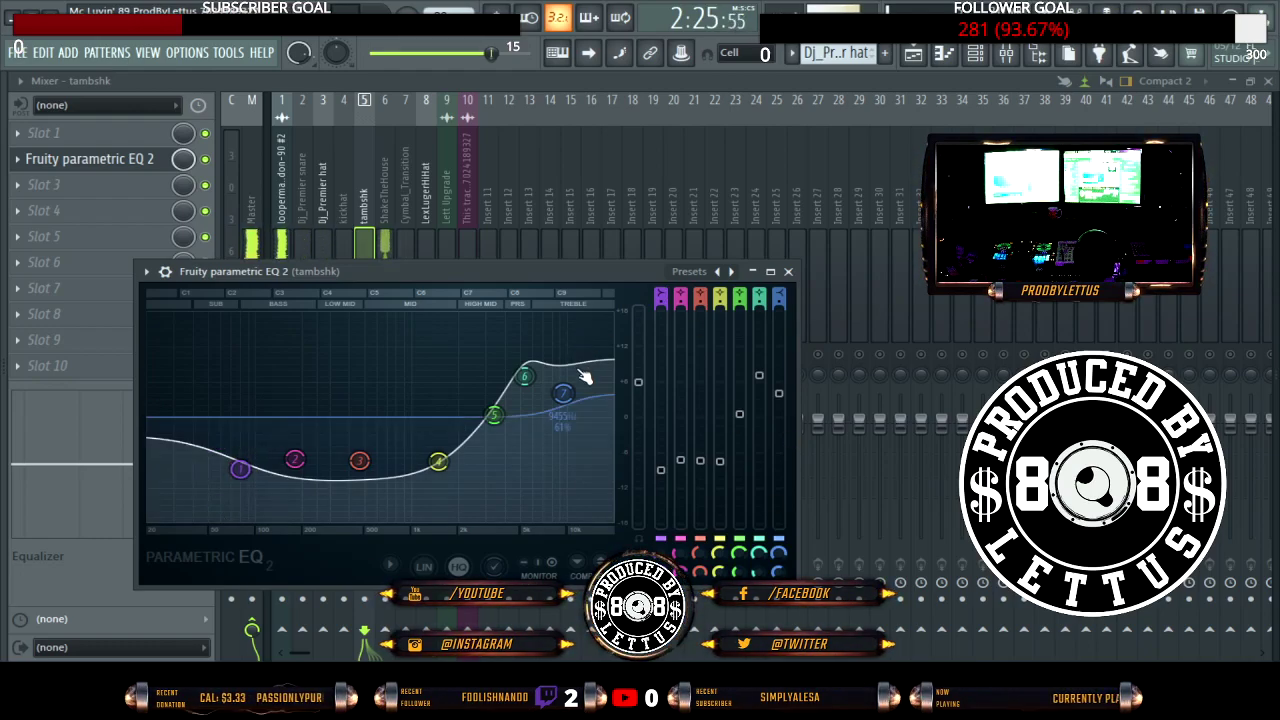
pyautogui.moveTo(563, 392); pyautogui.dragTo(588, 396)
pyautogui.scroll(3, 550, 397)
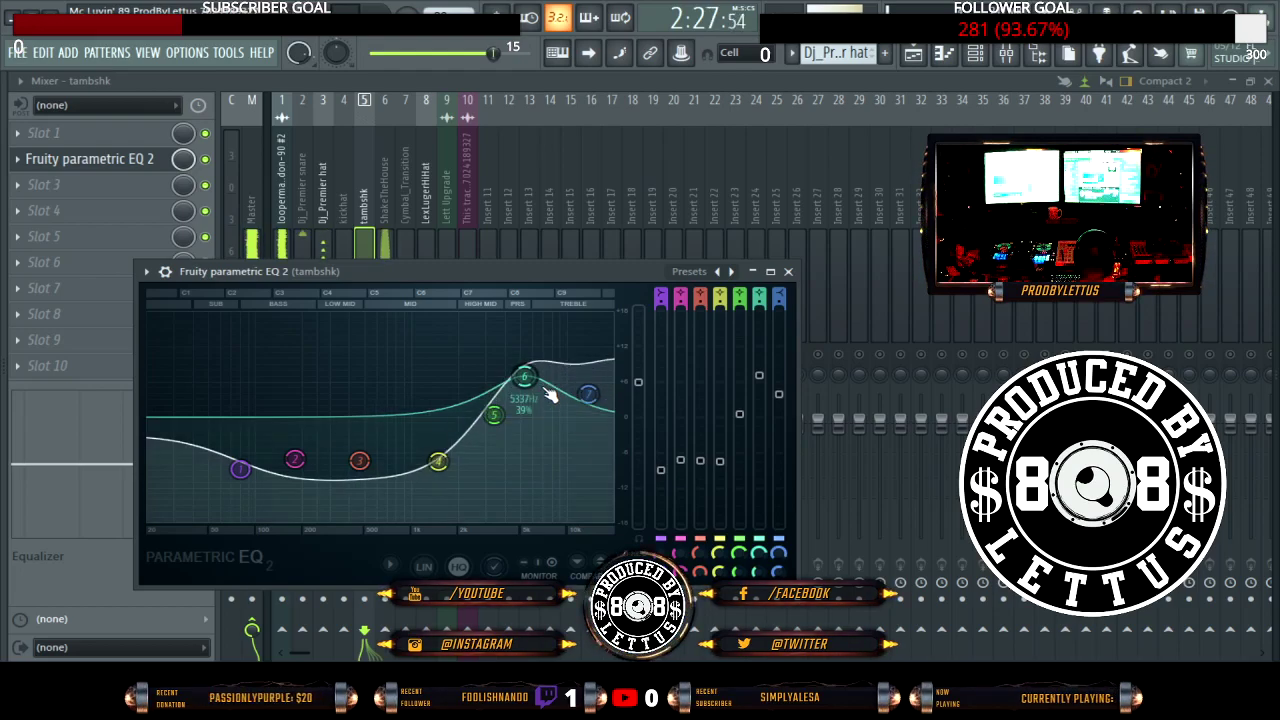
pyautogui.click(788, 272)
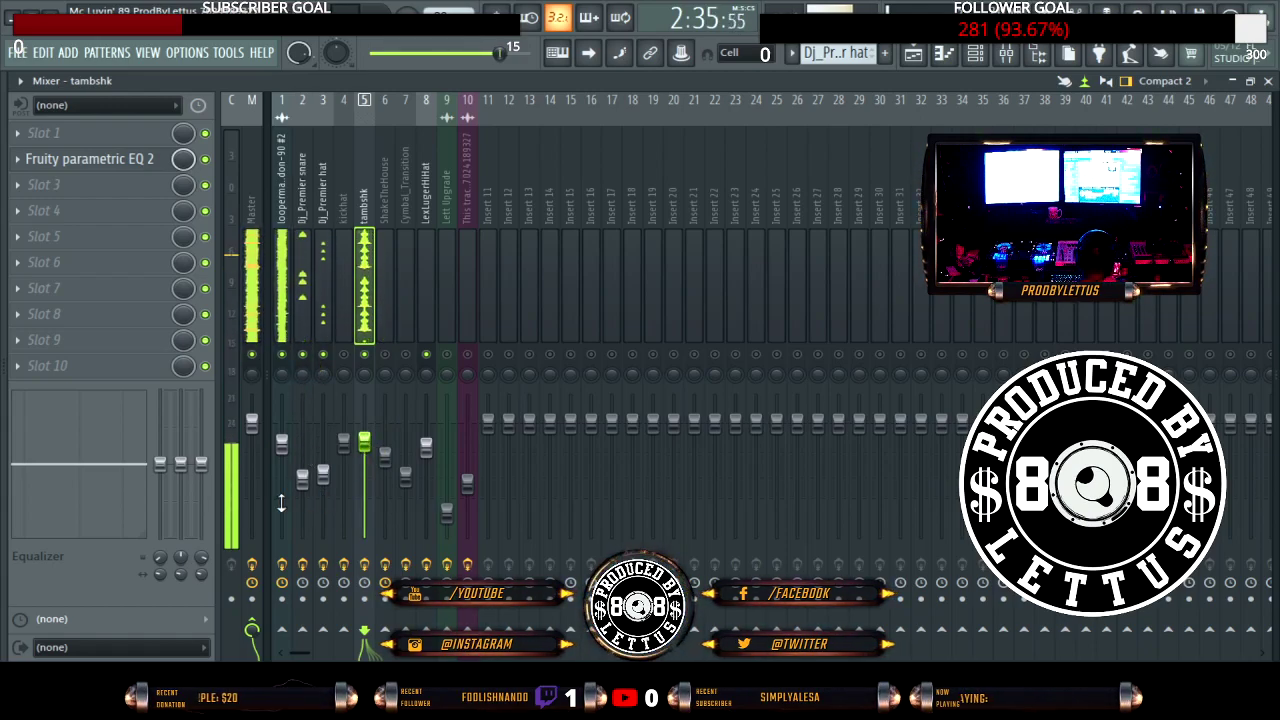
# Step: Raise the Dj_Premier snare track's volume and move its Fruity parametric EQ 2 to slot 2
pyautogui.moveTo(302, 477); pyautogui.dragTo(302, 440)
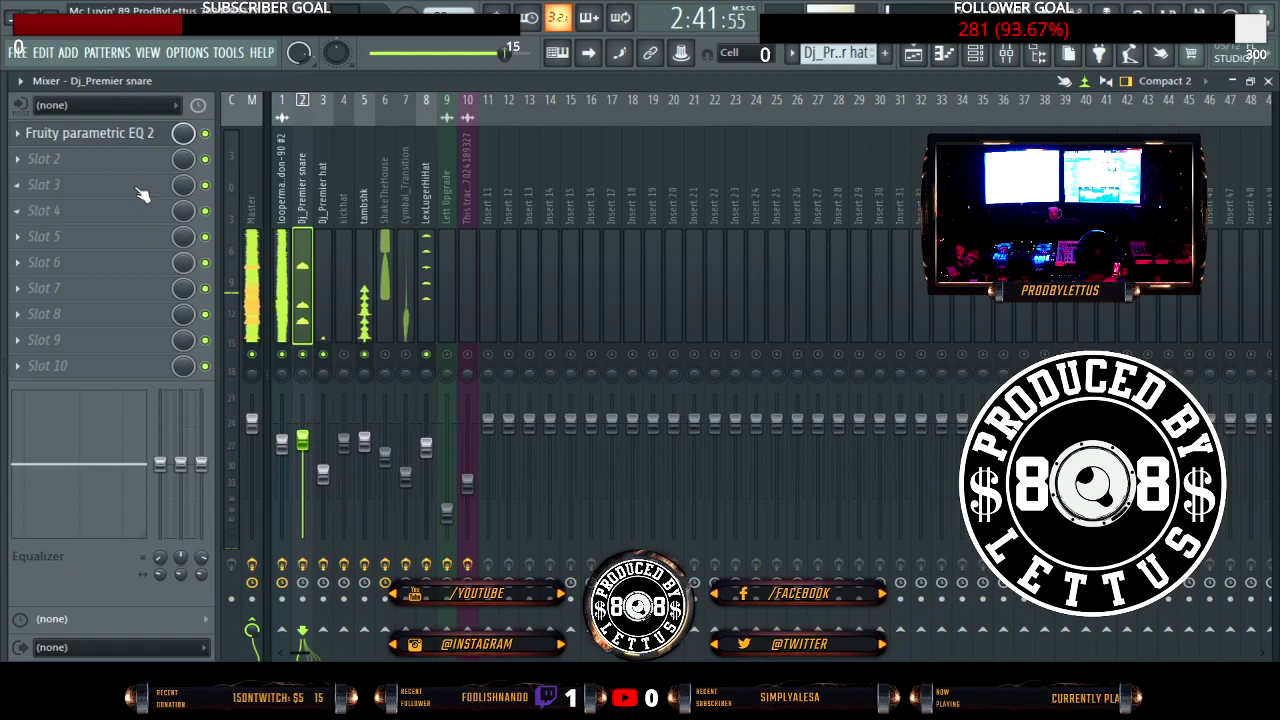
pyautogui.hotkey('alt', 'F8')
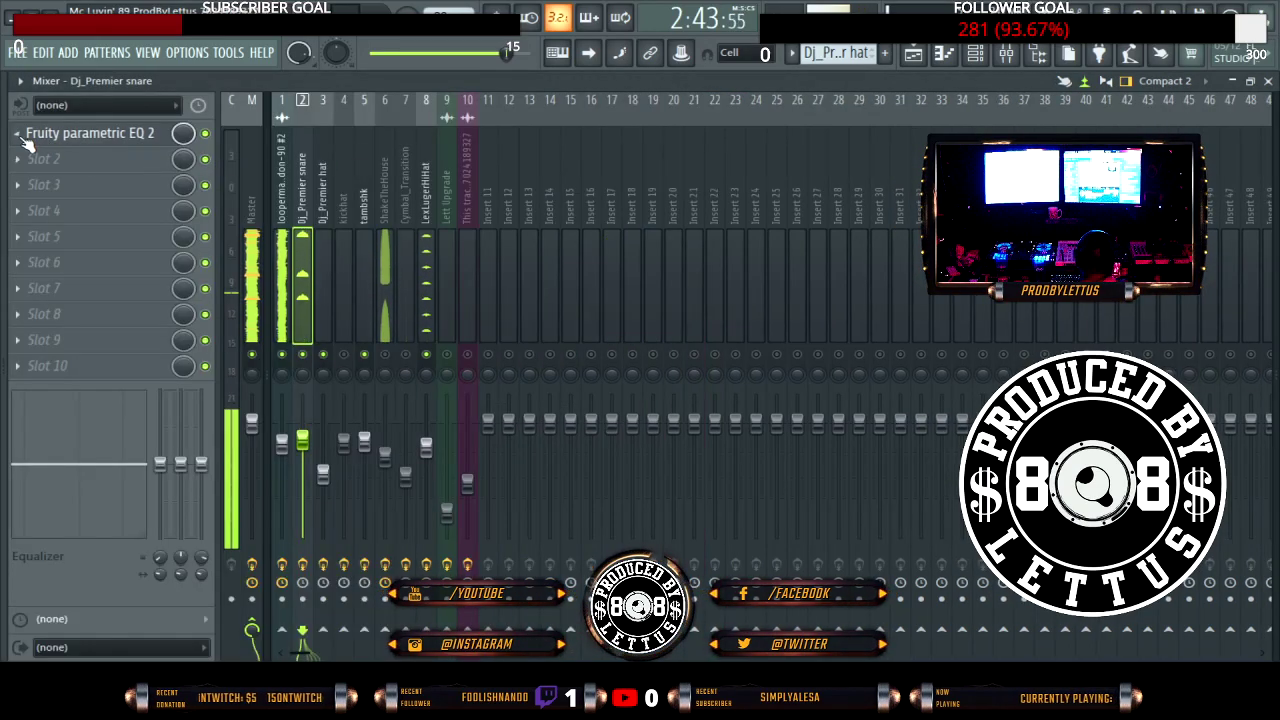
pyautogui.moveTo(22, 137); pyautogui.dragTo(60, 160)
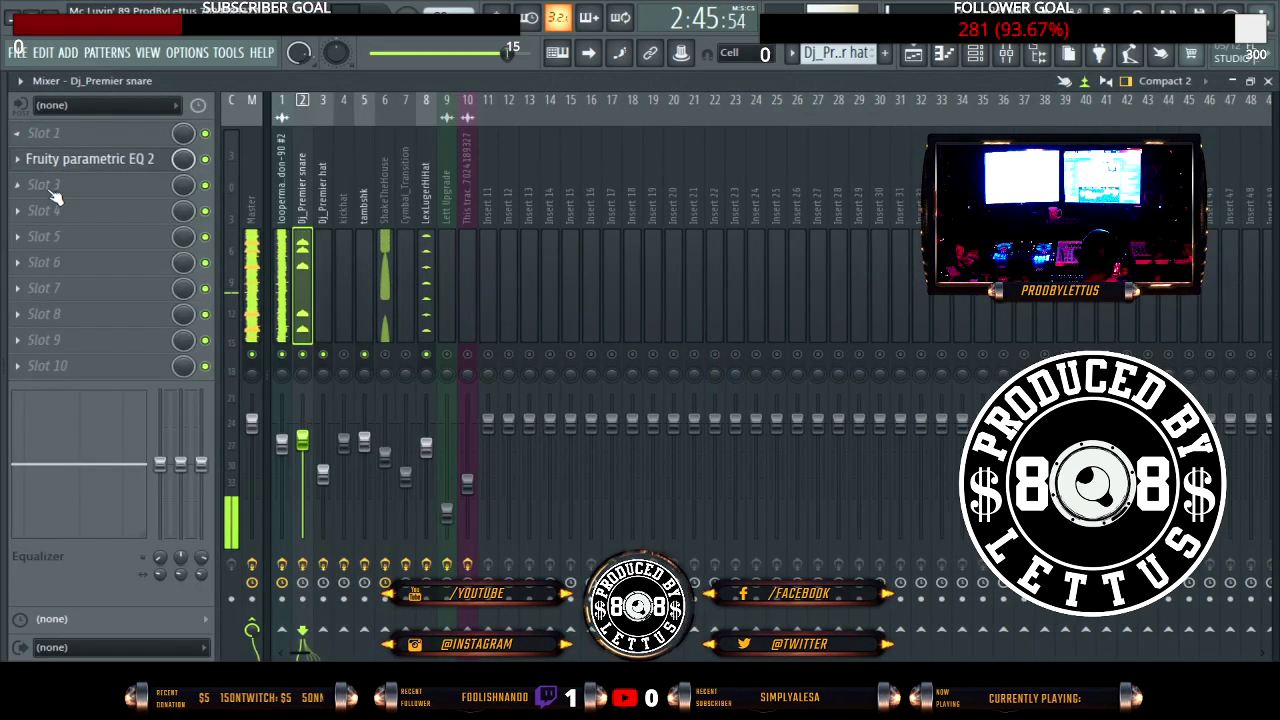
# Step: Load the Lettus Ross Snare preset in the Dj_Premier snare equalizer, fine-tune its bands and main level, and close it
pyautogui.click(90, 160)
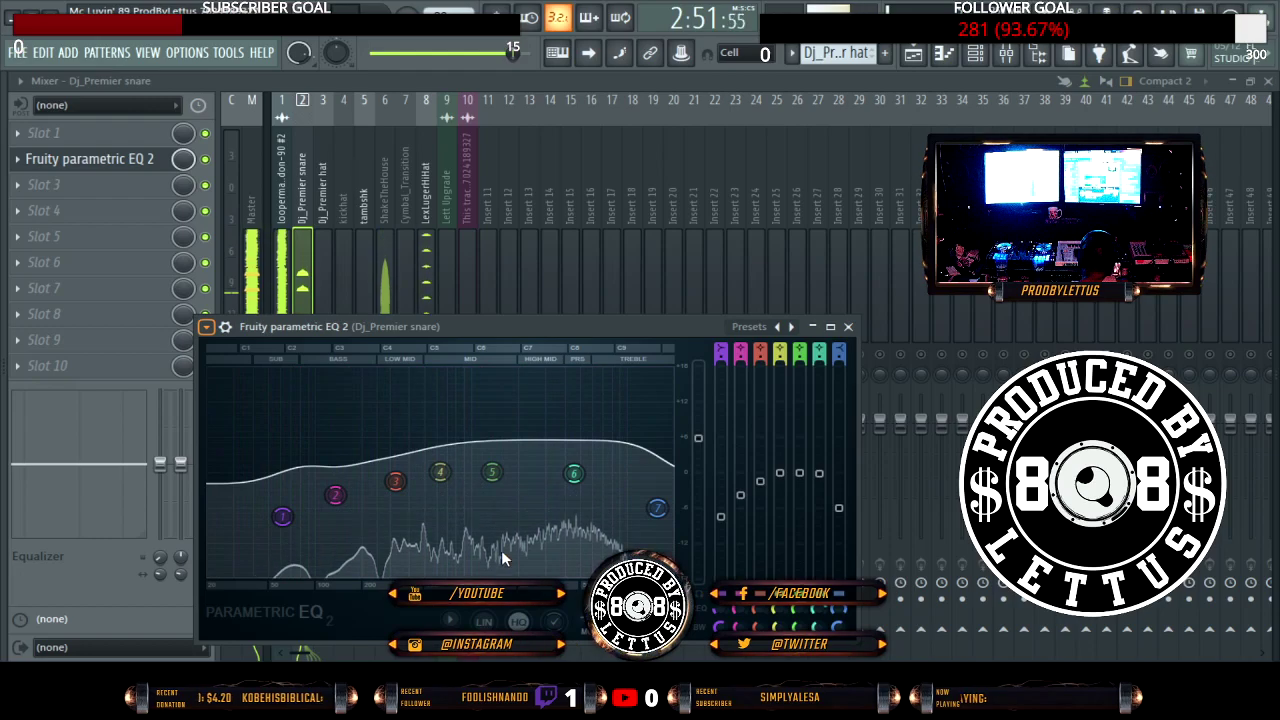
pyautogui.moveTo(406, 460); pyautogui.dragTo(418, 492)
pyautogui.moveTo(304, 478); pyautogui.dragTo(329, 503)
pyautogui.moveTo(711, 428); pyautogui.dragTo(710, 430)
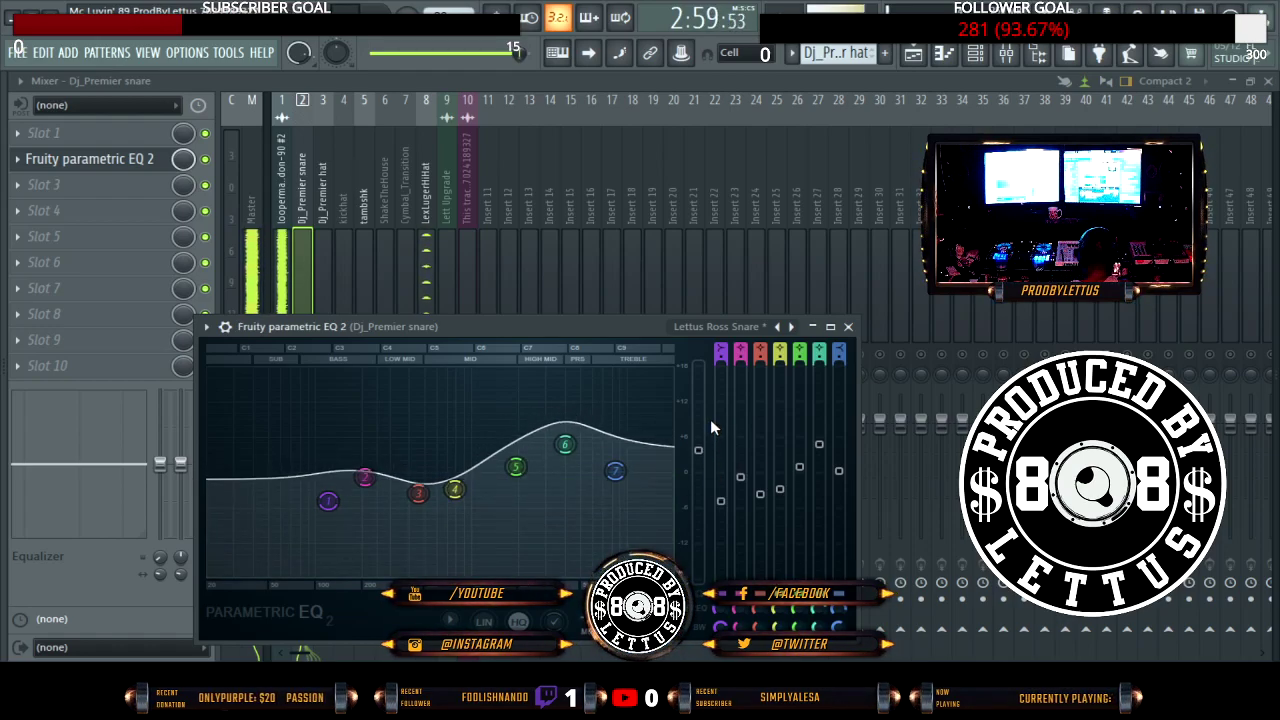
pyautogui.click(844, 327)
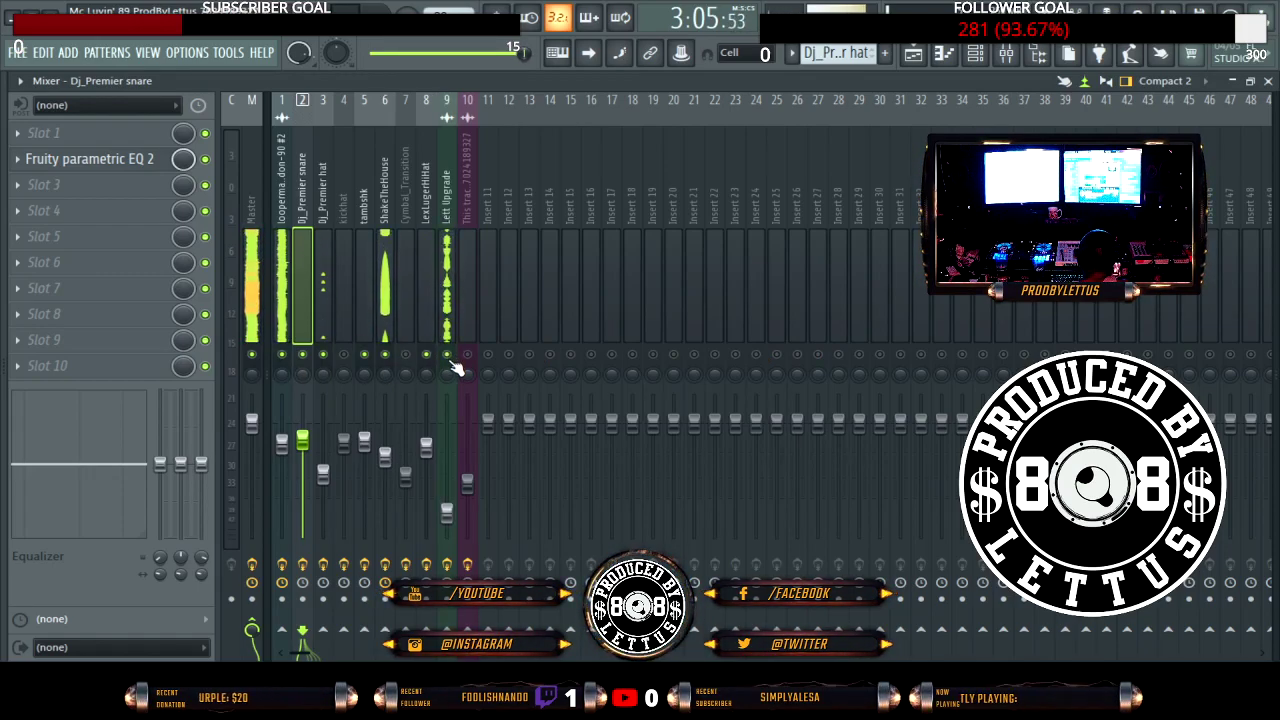
# Step: Raise the Lett Upgrade track's volume and unmute the kickhat track
pyautogui.moveTo(447, 512); pyautogui.dragTo(447, 484)
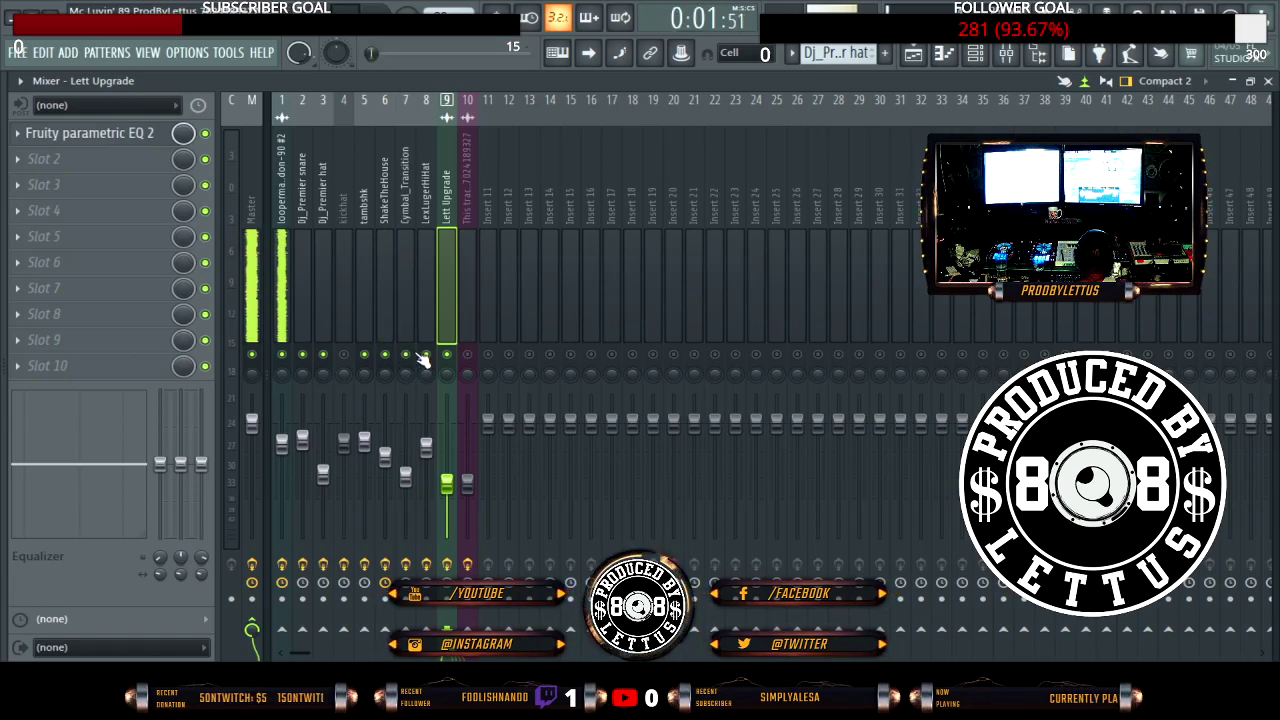
pyautogui.click(343, 386)
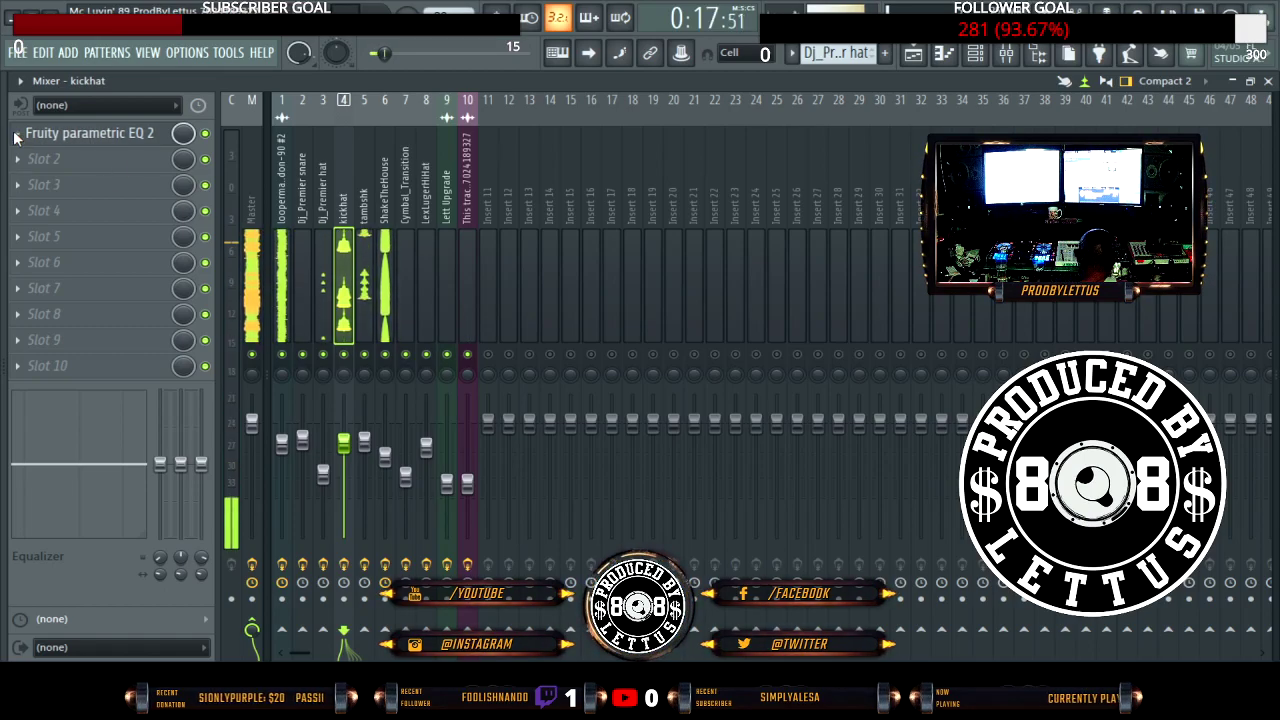
# Step: Move the kickhat equalizer to slot 2, then boost band 2 at a lower frequency and readjust bands 1, 3 and 4
pyautogui.moveTo(15, 138); pyautogui.dragTo(20, 160)
pyautogui.click(100, 159)
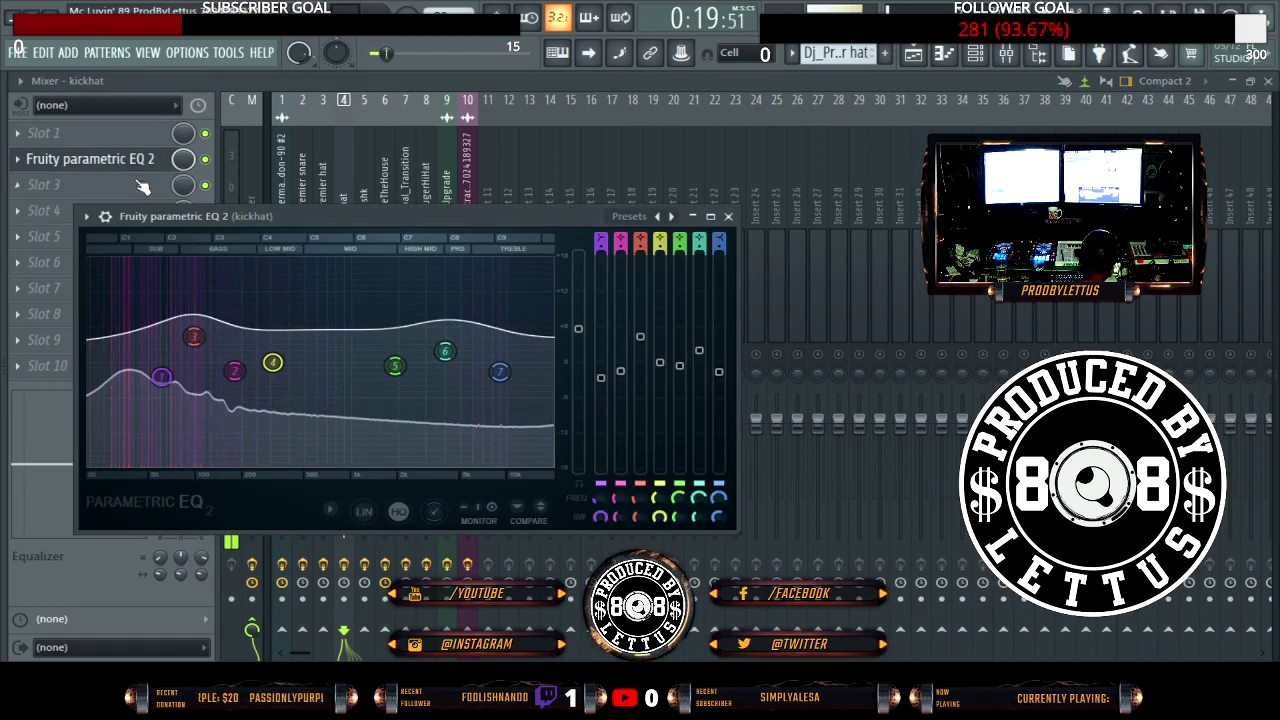
pyautogui.moveTo(162, 377); pyautogui.dragTo(134, 372)
pyautogui.moveTo(234, 371); pyautogui.dragTo(285, 357)
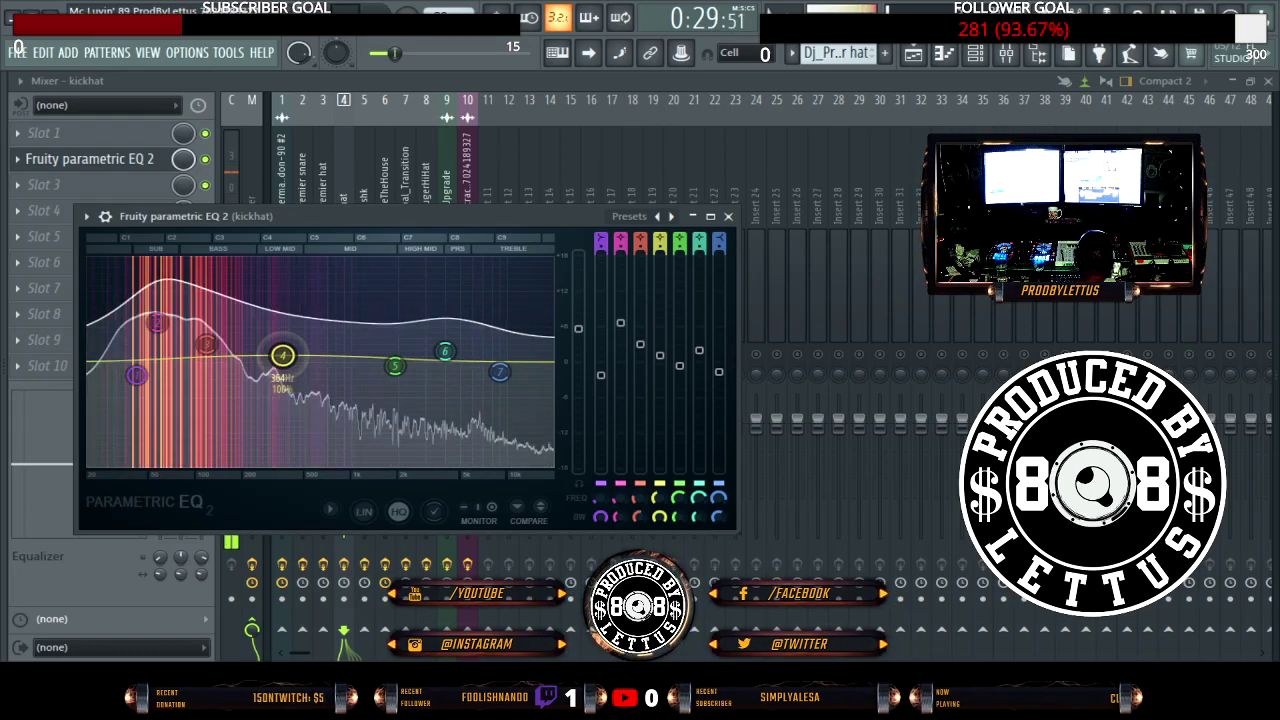
pyautogui.moveTo(136, 376); pyautogui.dragTo(194, 352)
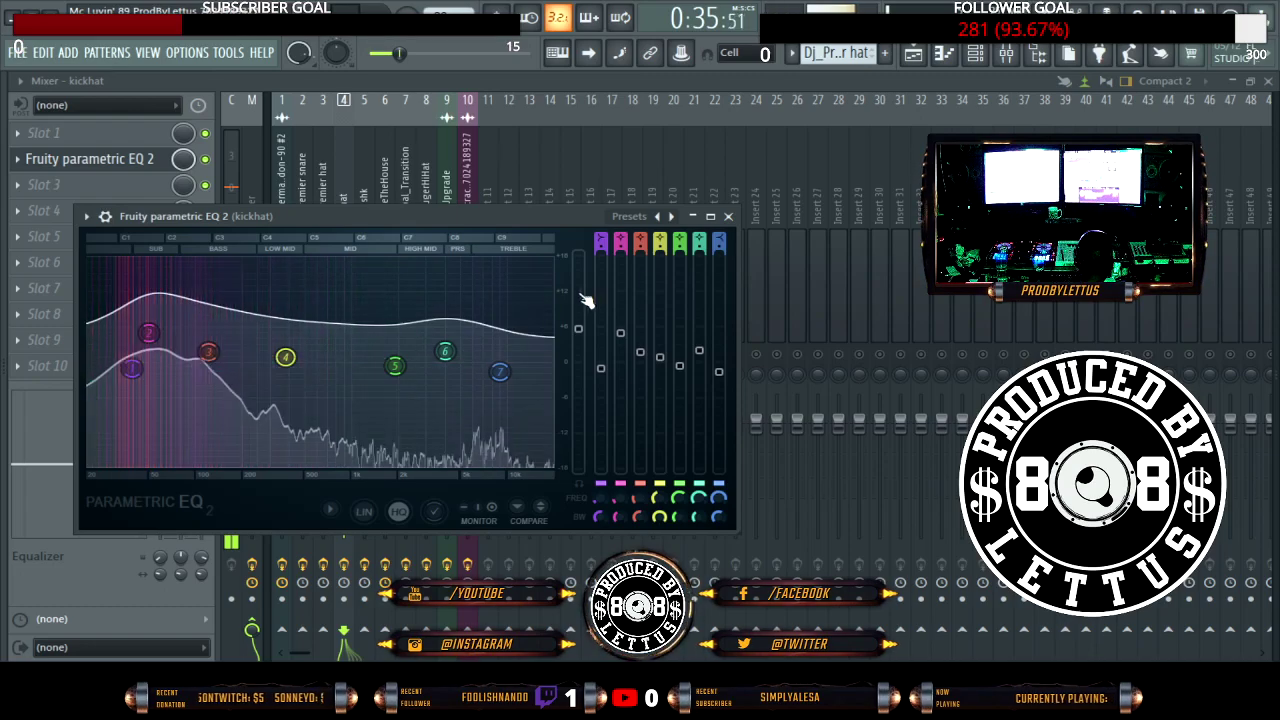
pyautogui.click(729, 217)
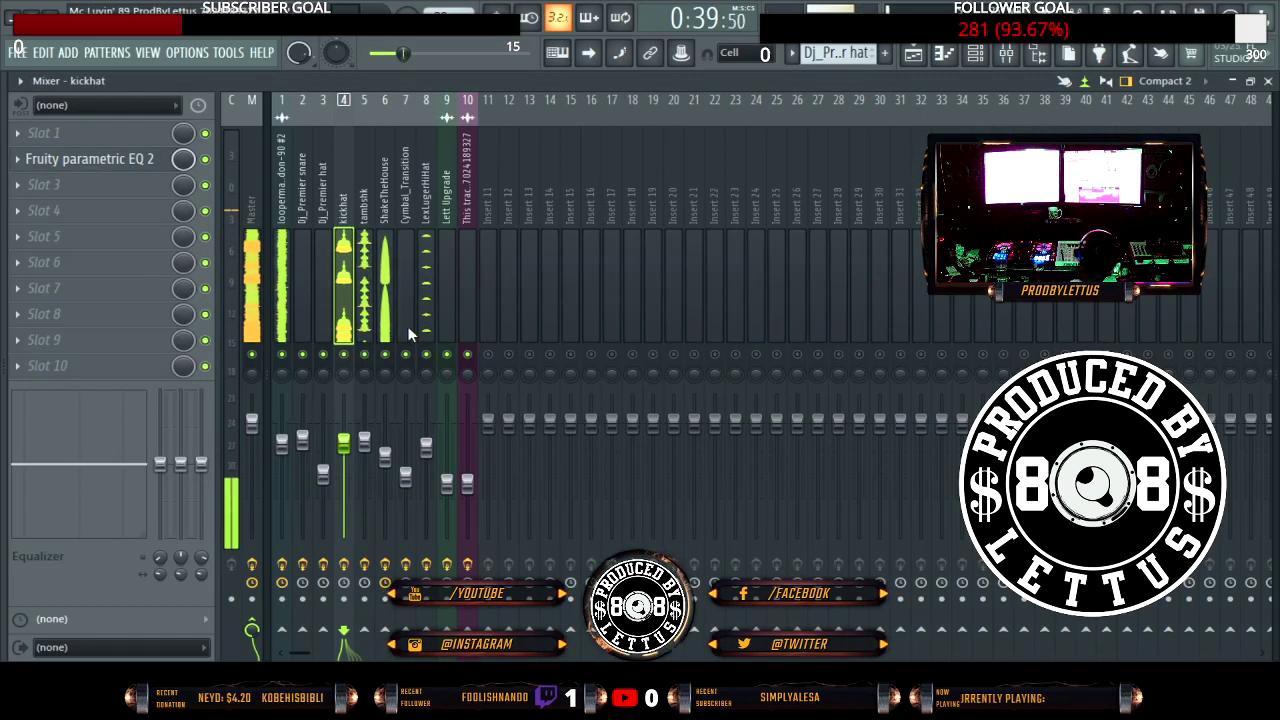
pyautogui.hotkey('alt', 'F8')
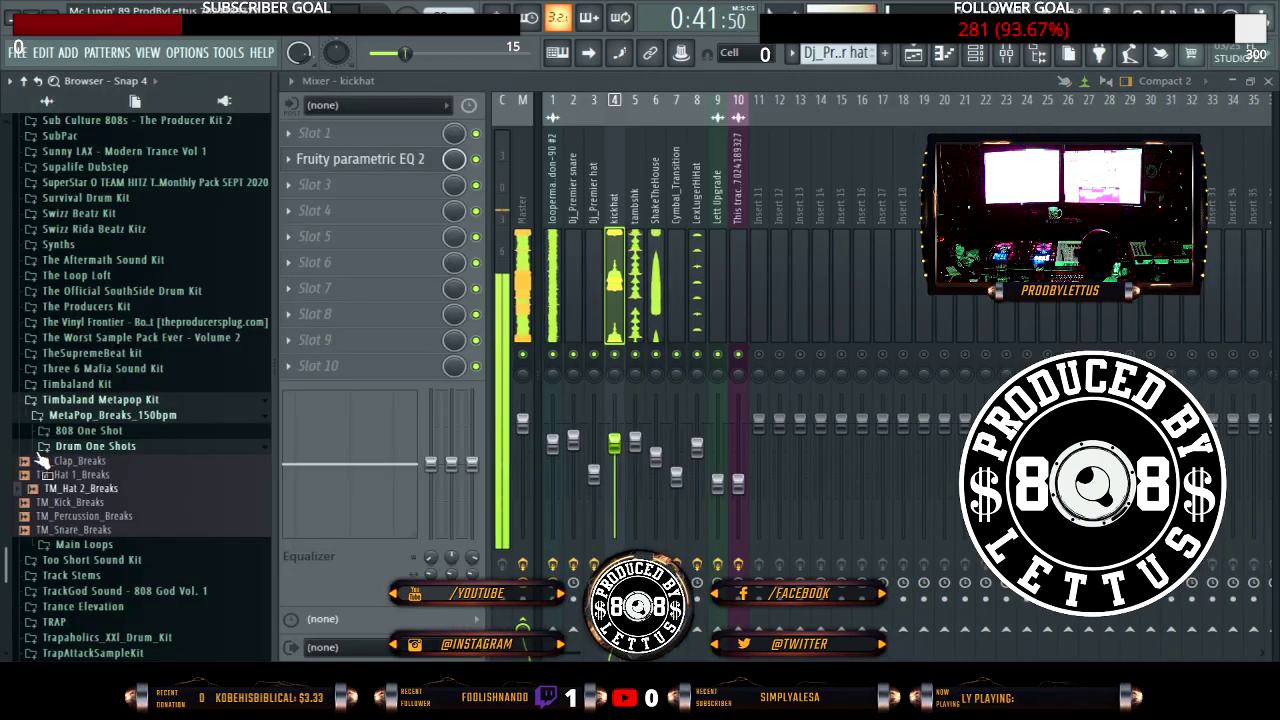
pyautogui.hotkey('alt', 'F8')
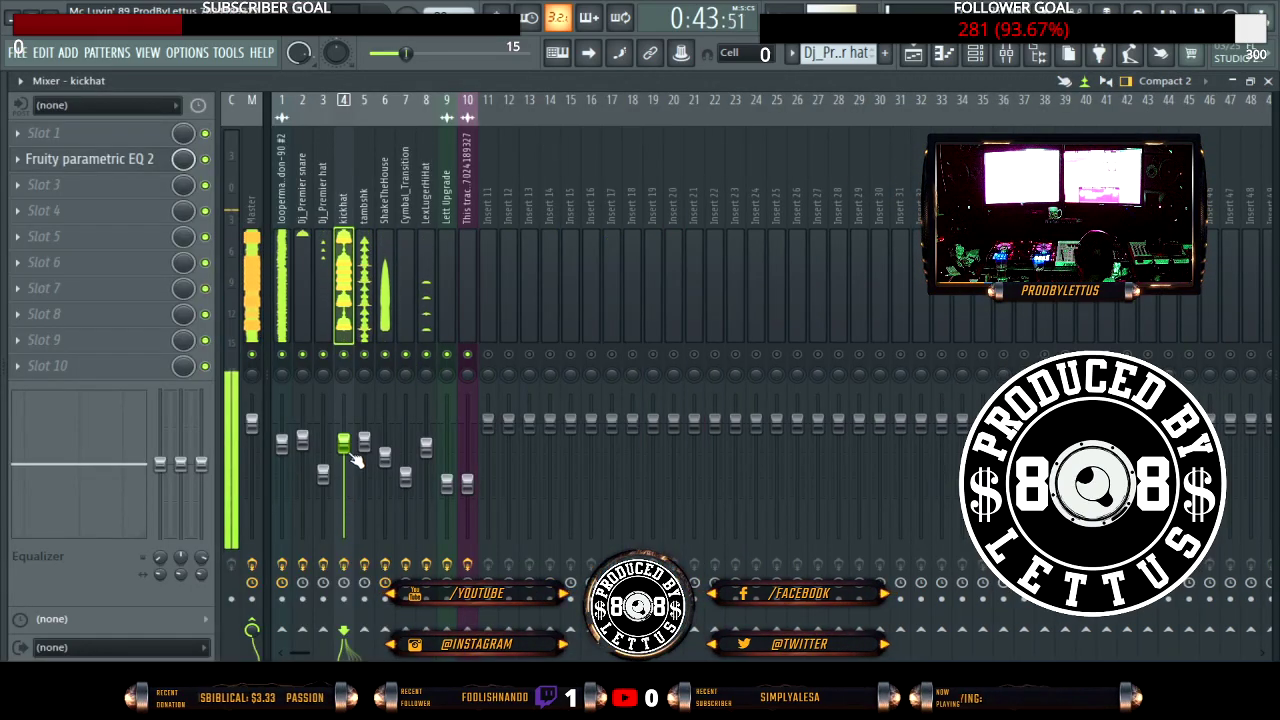
# Step: Lower the tambshk volume, and pan Dj_Premier hat to the left and LexLugerHiHat and tambshk to the right
pyautogui.moveTo(377, 437); pyautogui.dragTo(372, 472)
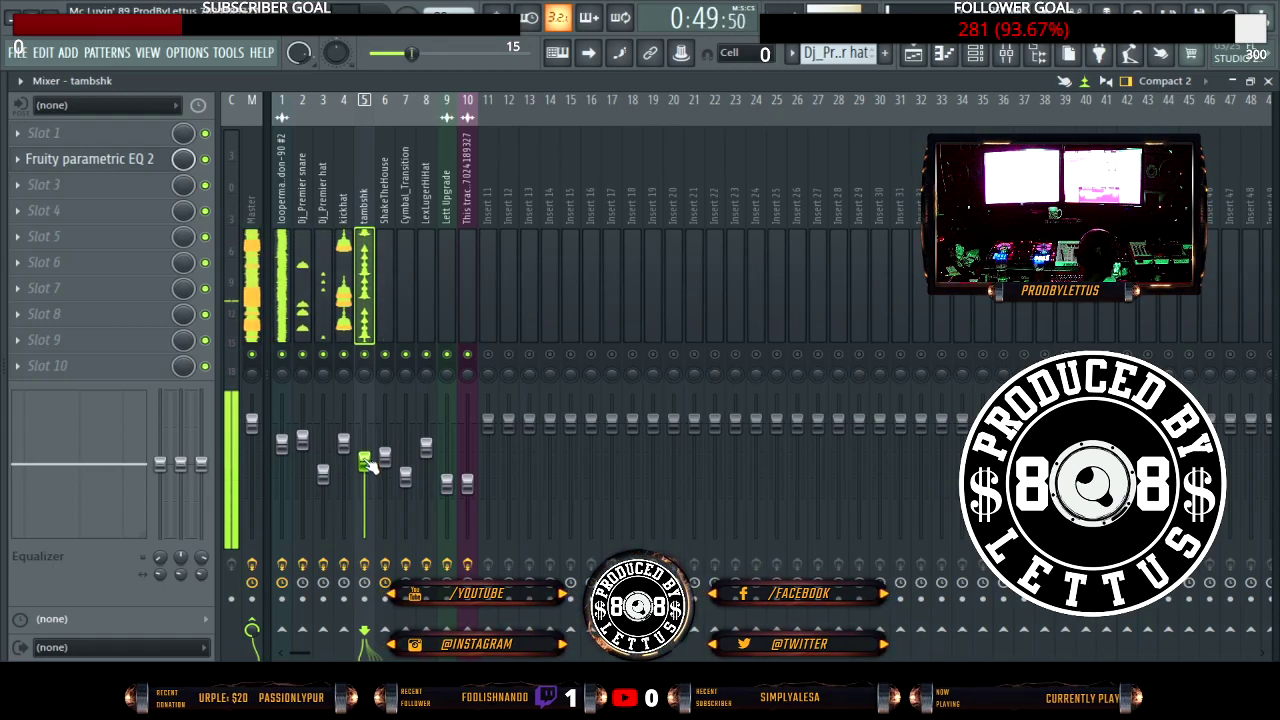
pyautogui.click(322, 373)
pyautogui.moveTo(322, 373); pyautogui.dragTo(322, 385)
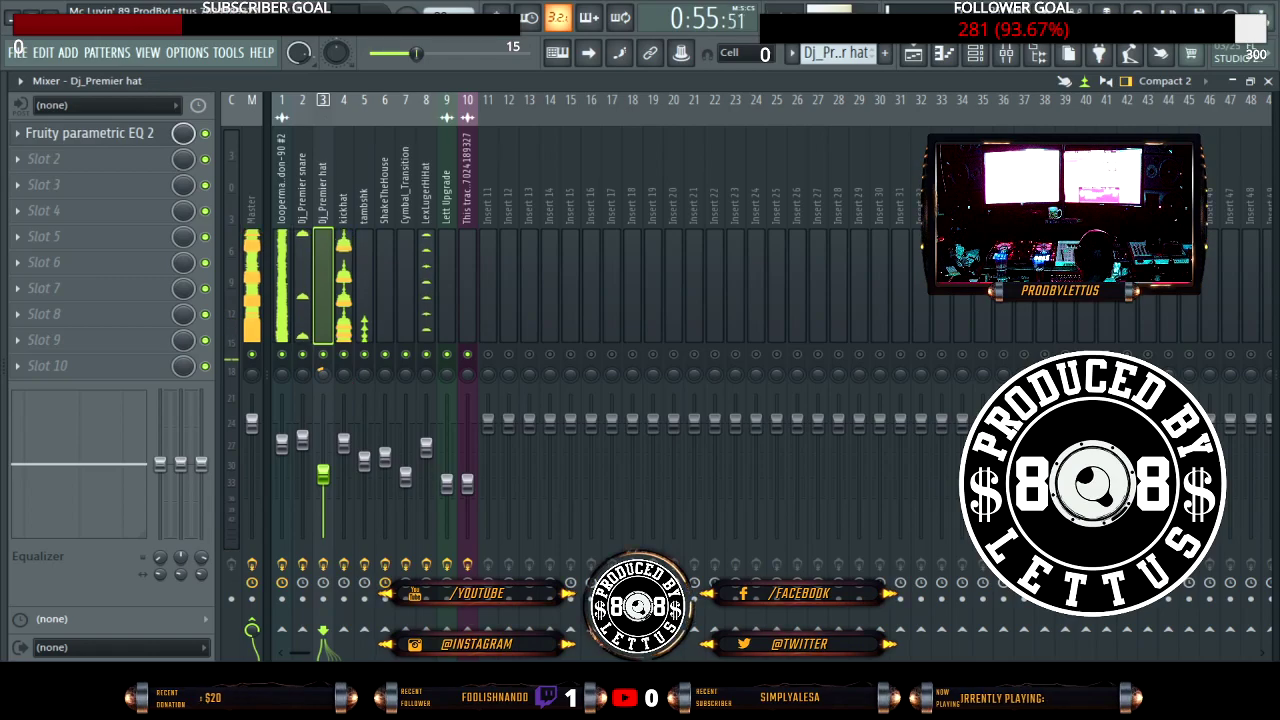
pyautogui.click(429, 372)
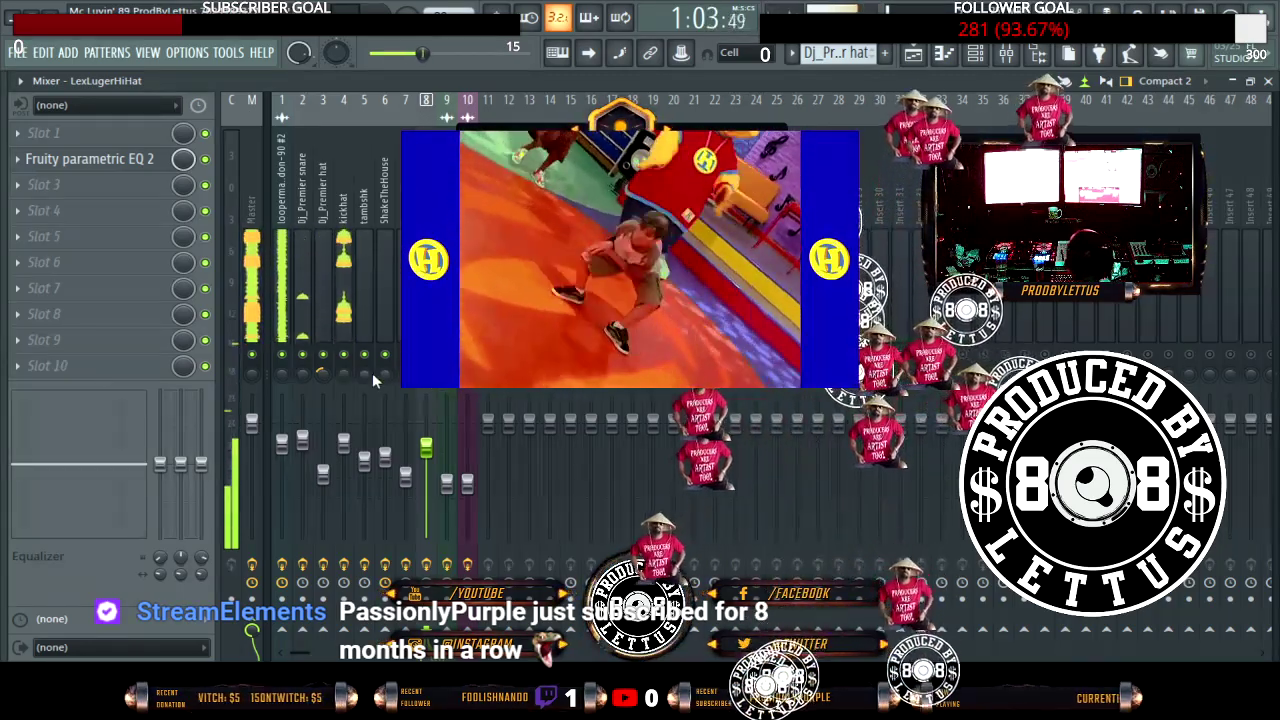
pyautogui.click(367, 371)
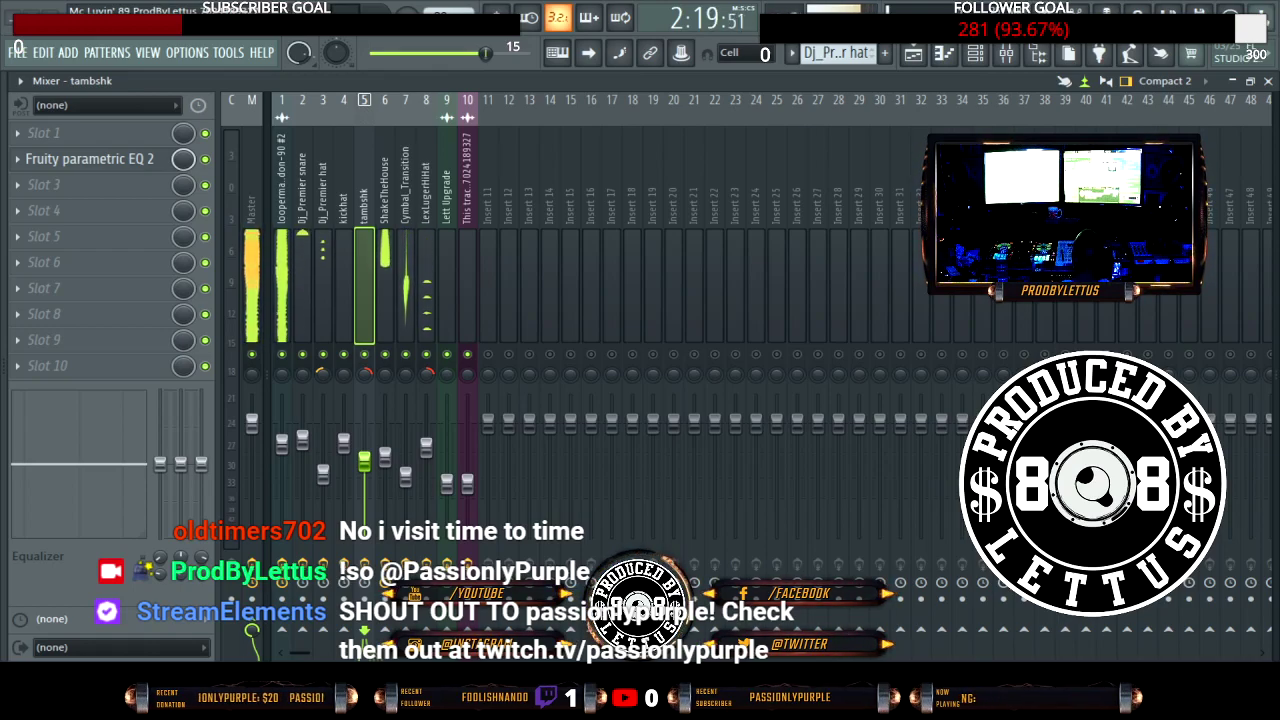
# Step: Slightly raise the LexLugerHiHat, Cymbal_Transition and Dj_Premier hat volumes, lower kickhat, and select the ShakeTheHouse track
pyautogui.click(426, 290)
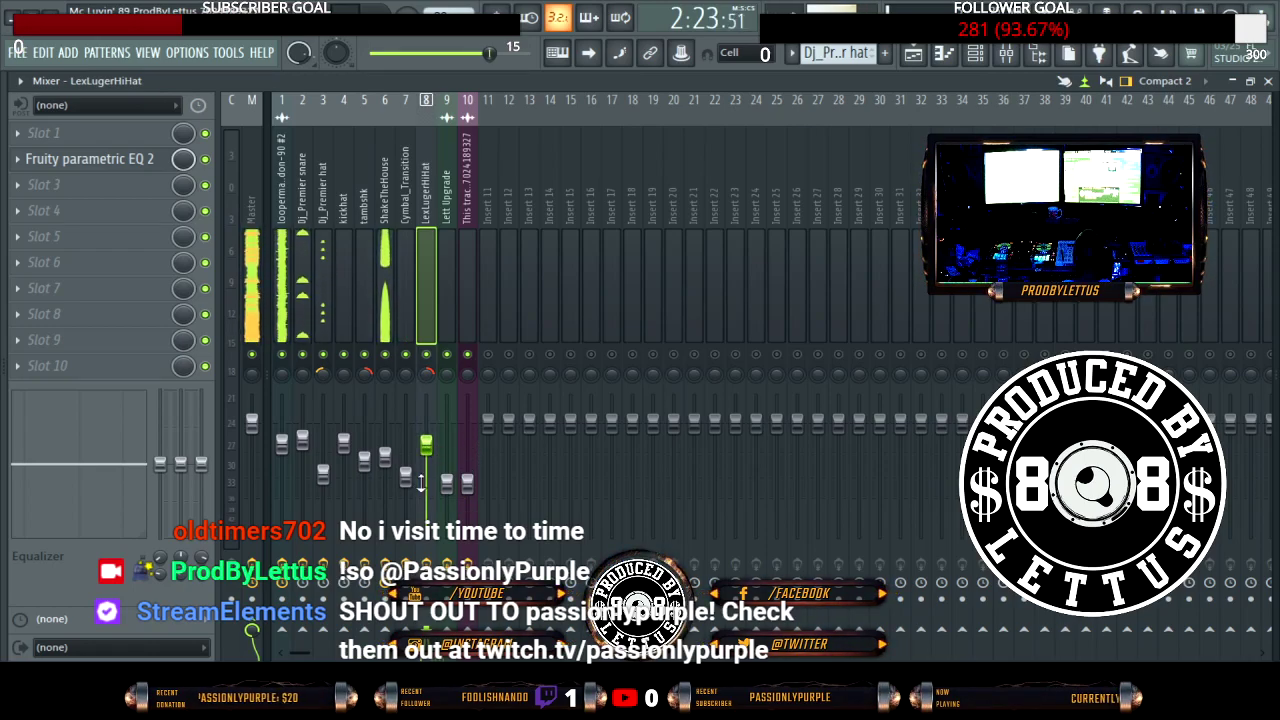
pyautogui.moveTo(405, 477); pyautogui.dragTo(406, 469)
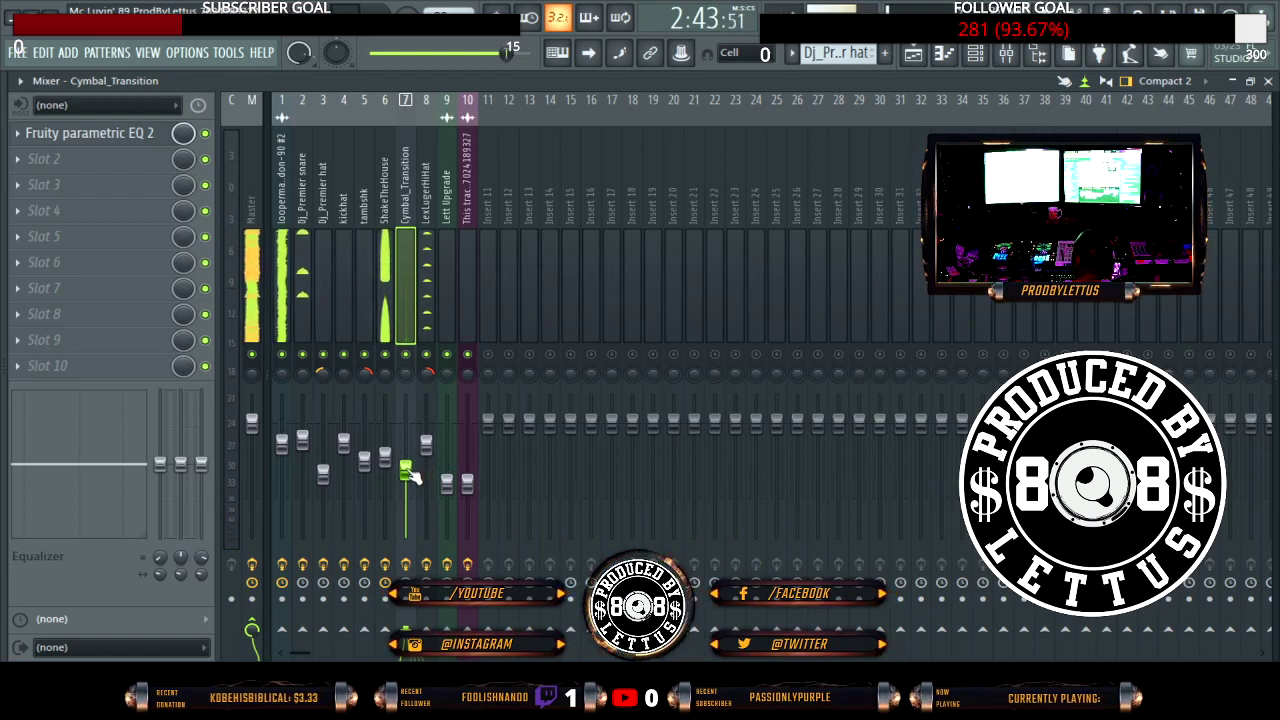
pyautogui.click(324, 473)
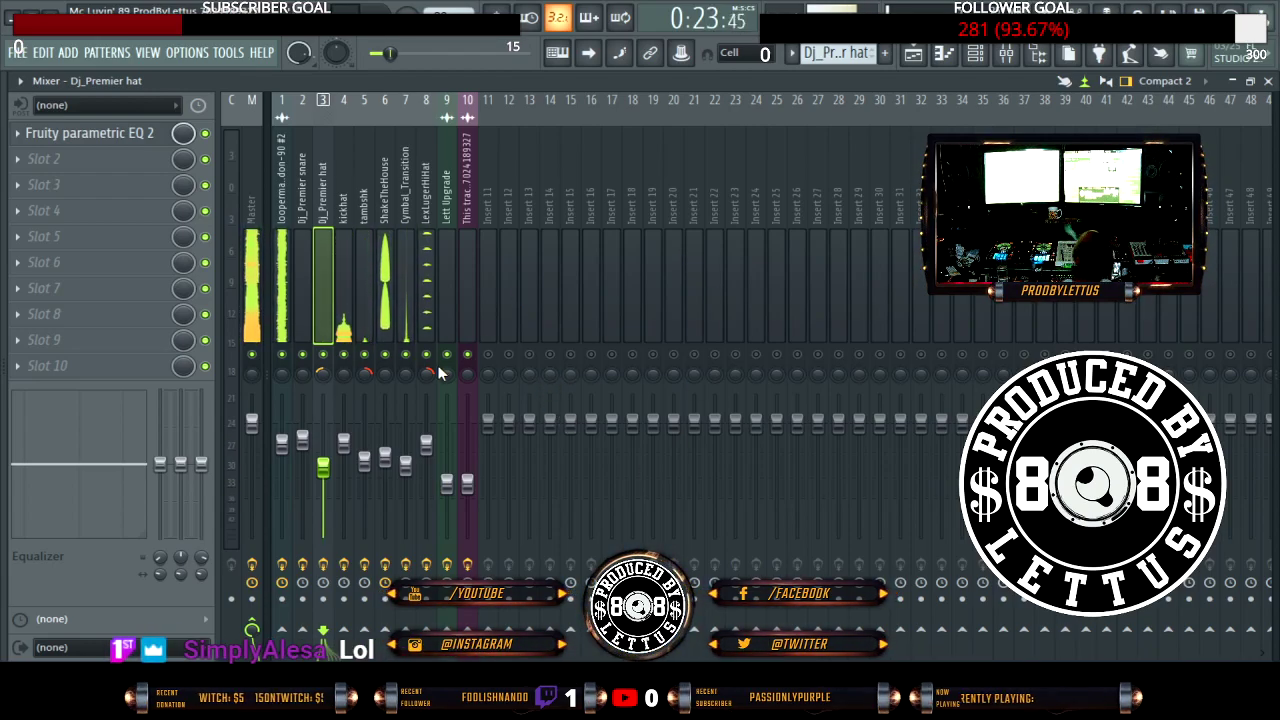
pyautogui.moveTo(344, 440); pyautogui.dragTo(350, 462)
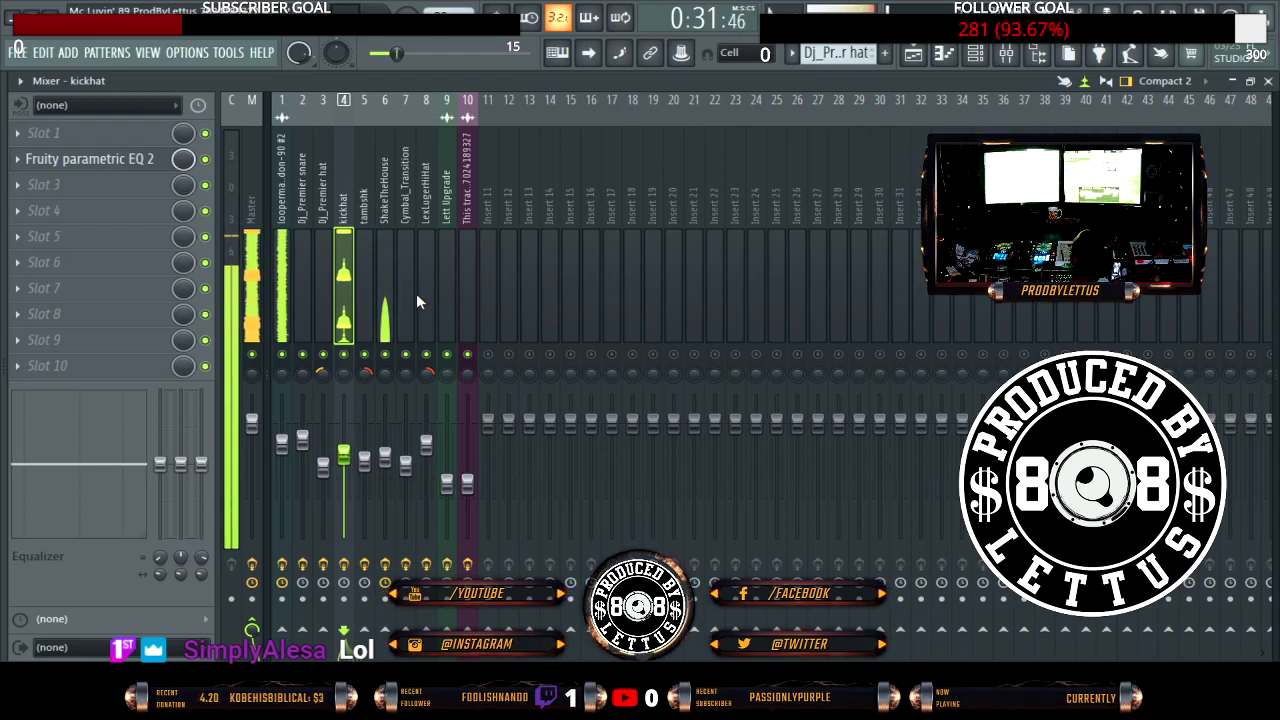
pyautogui.click(386, 292)
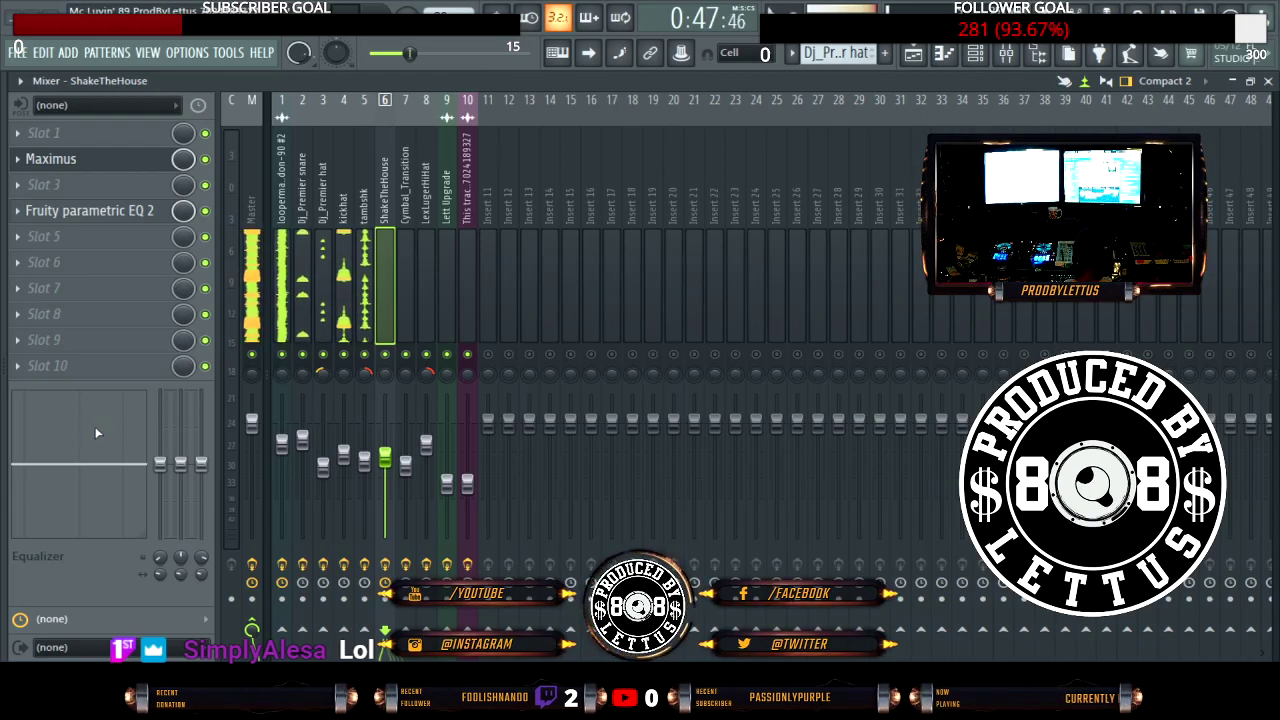
pyautogui.hotkey('alt', 'F8')
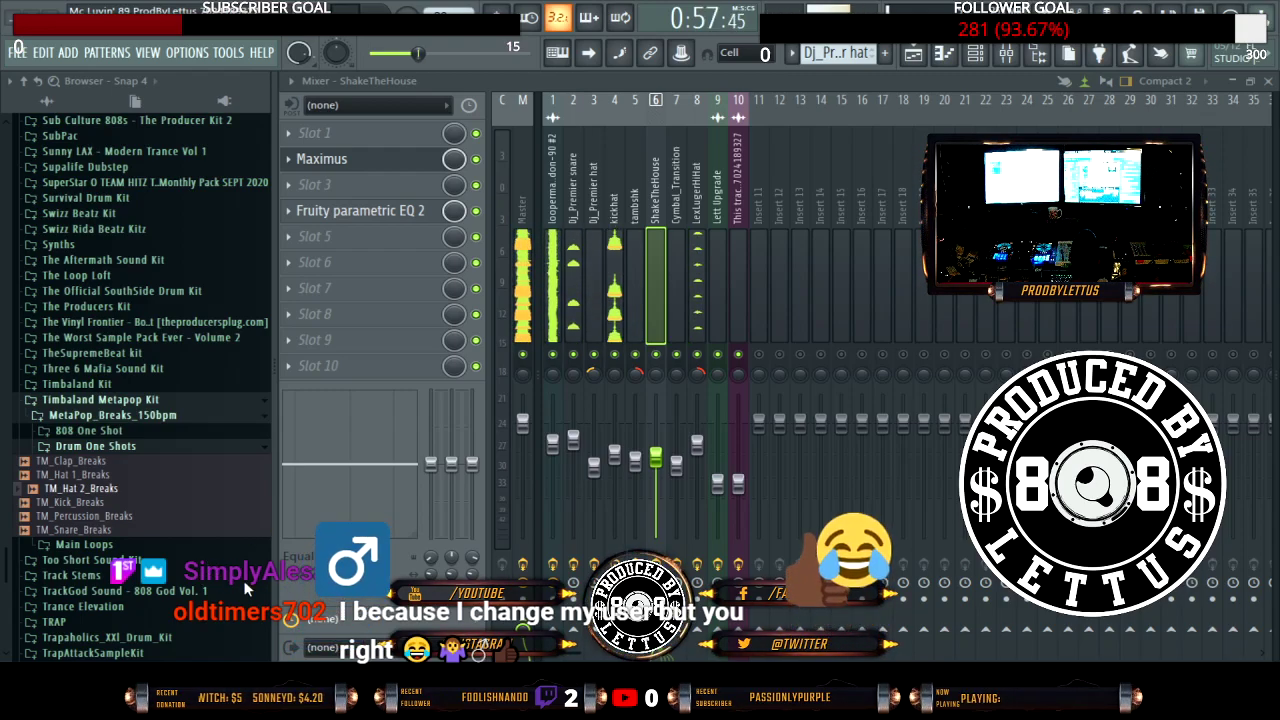
pyautogui.hotkey('alt', 'F8')
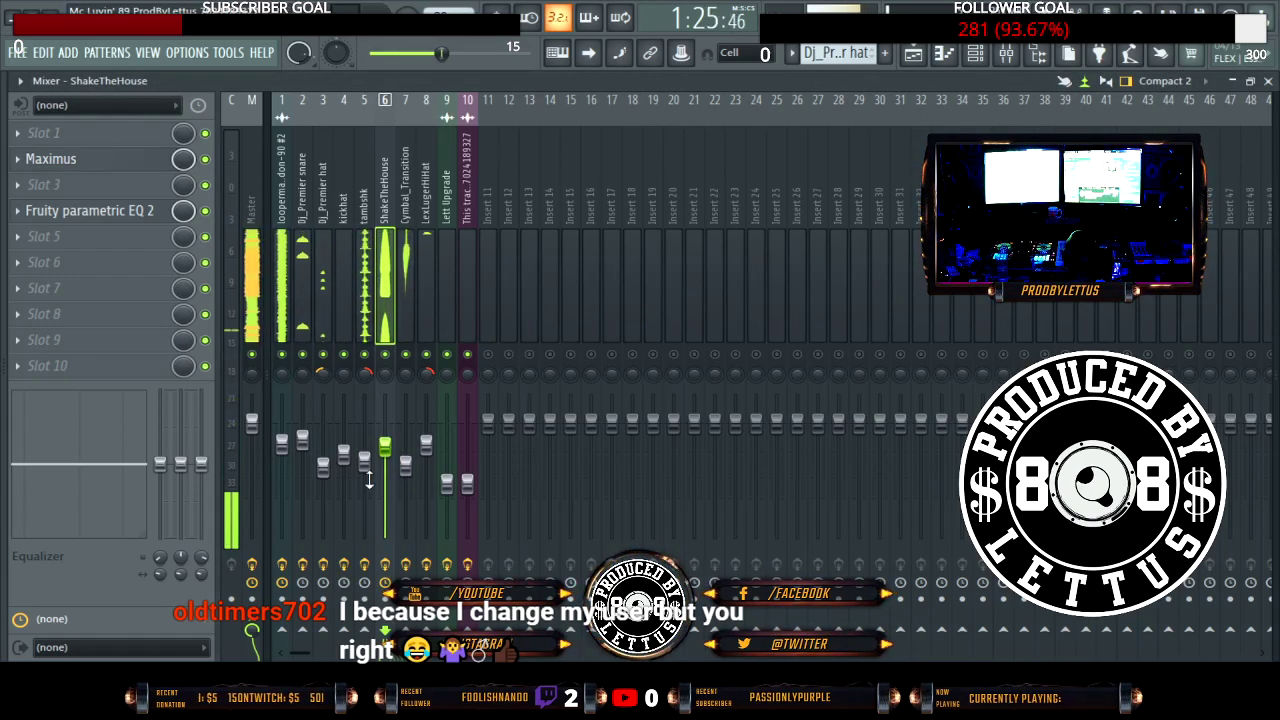
# Step: Fine-tune the track volumes by raising Dj_Premier hat and ShakeTheHouse and lowering LexLugerHiHat slightly
pyautogui.click(322, 480)
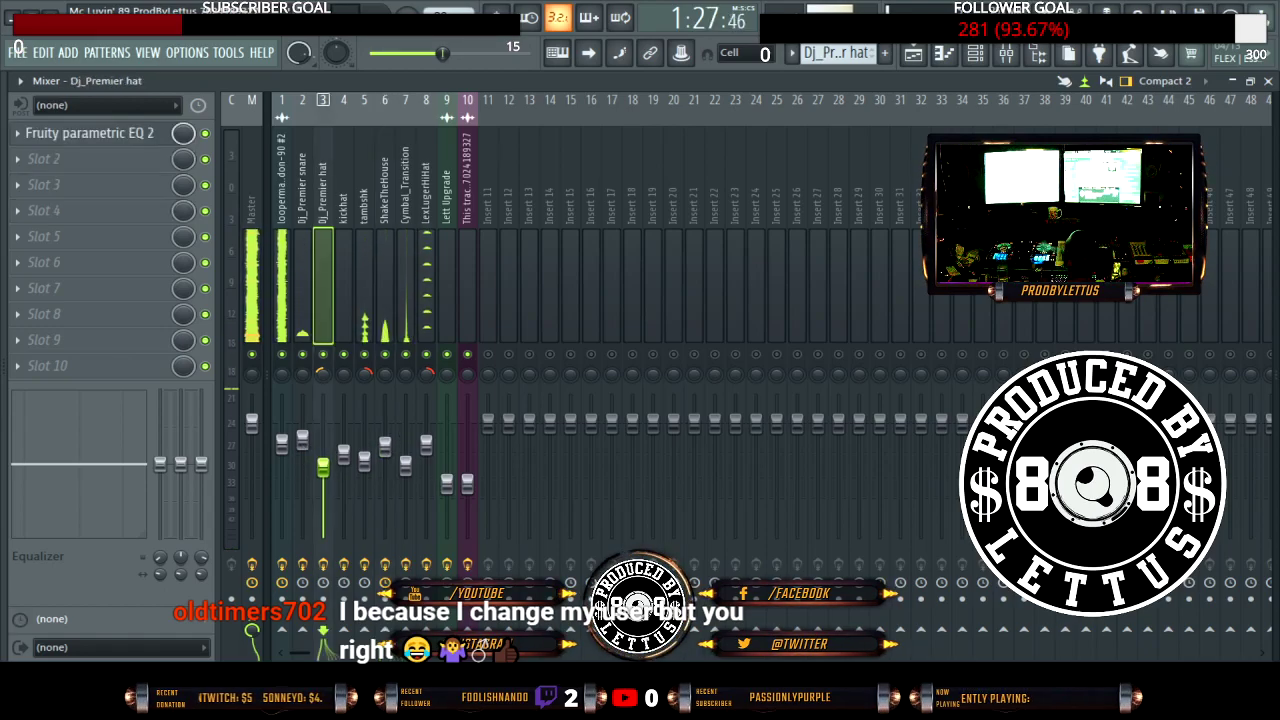
pyautogui.click(427, 446)
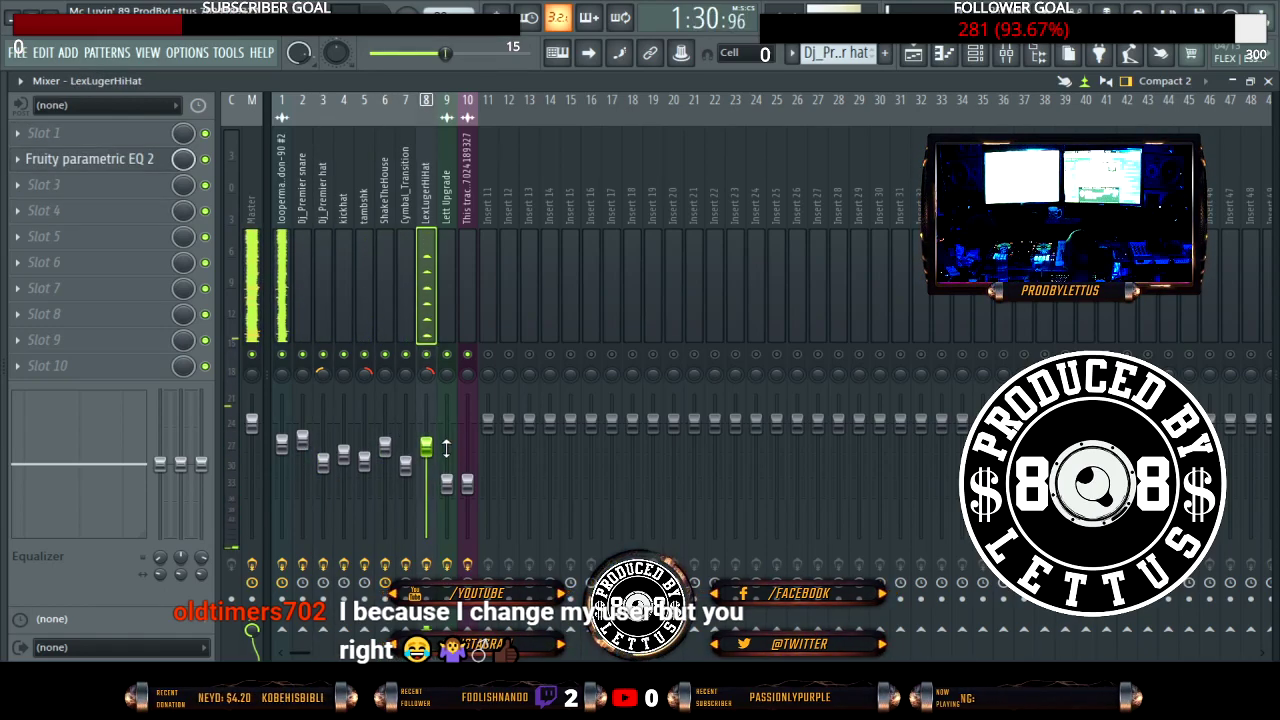
pyautogui.click(385, 447)
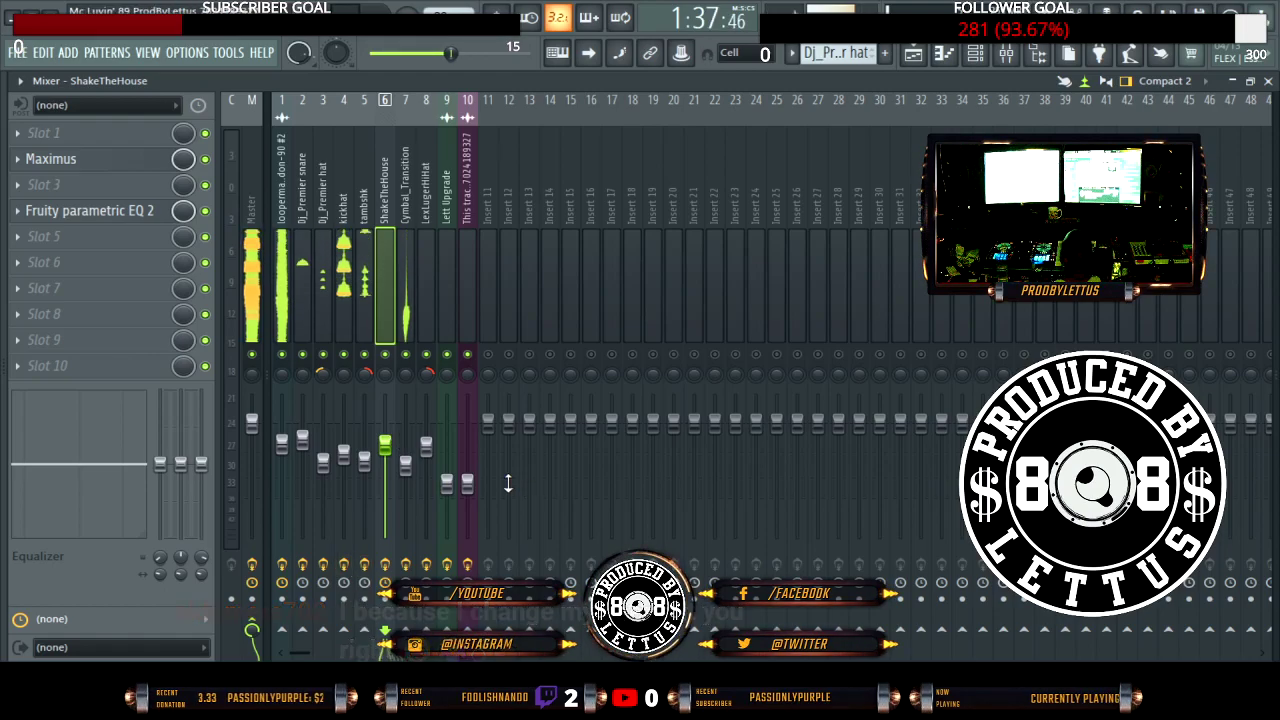
pyautogui.click(323, 463)
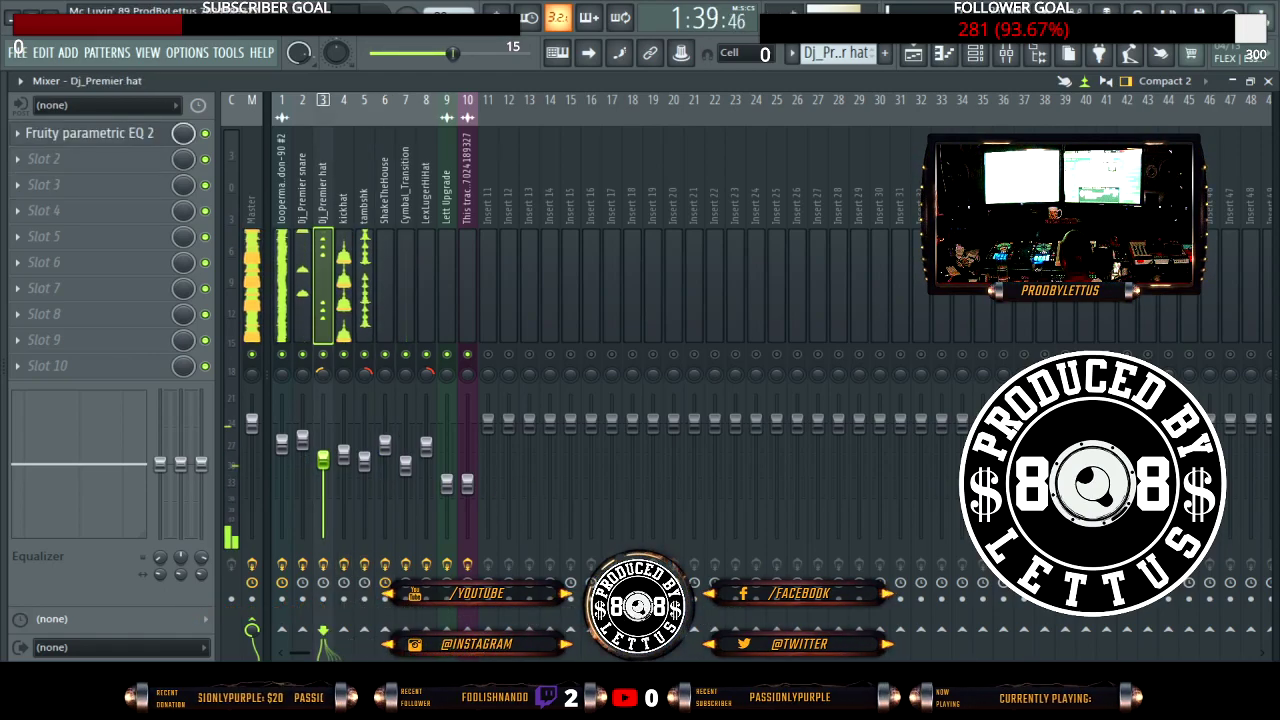
# Step: Raise the Dj_Premier hat volume slightly and move its Fruity parametric EQ 2 to slot 2
pyautogui.moveTo(323, 463); pyautogui.dragTo(325, 457)
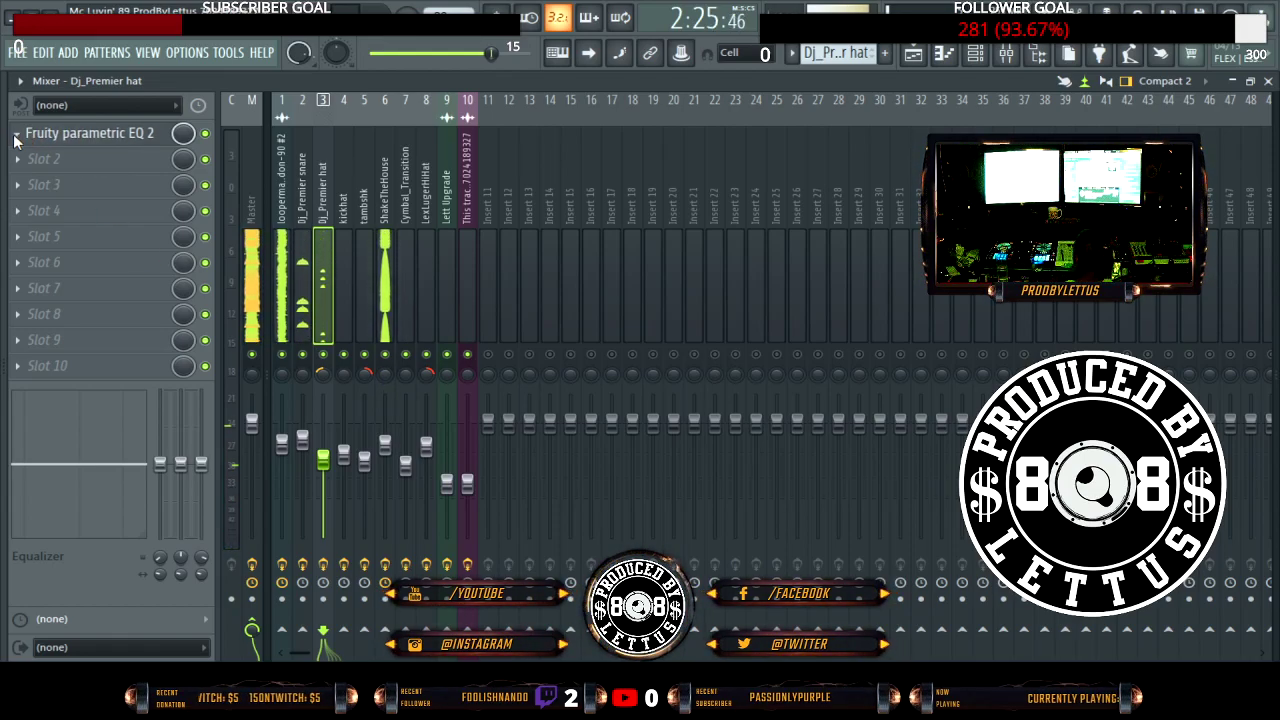
pyautogui.moveTo(22, 137); pyautogui.dragTo(24, 160)
pyautogui.hotkey('alt', 'F8')
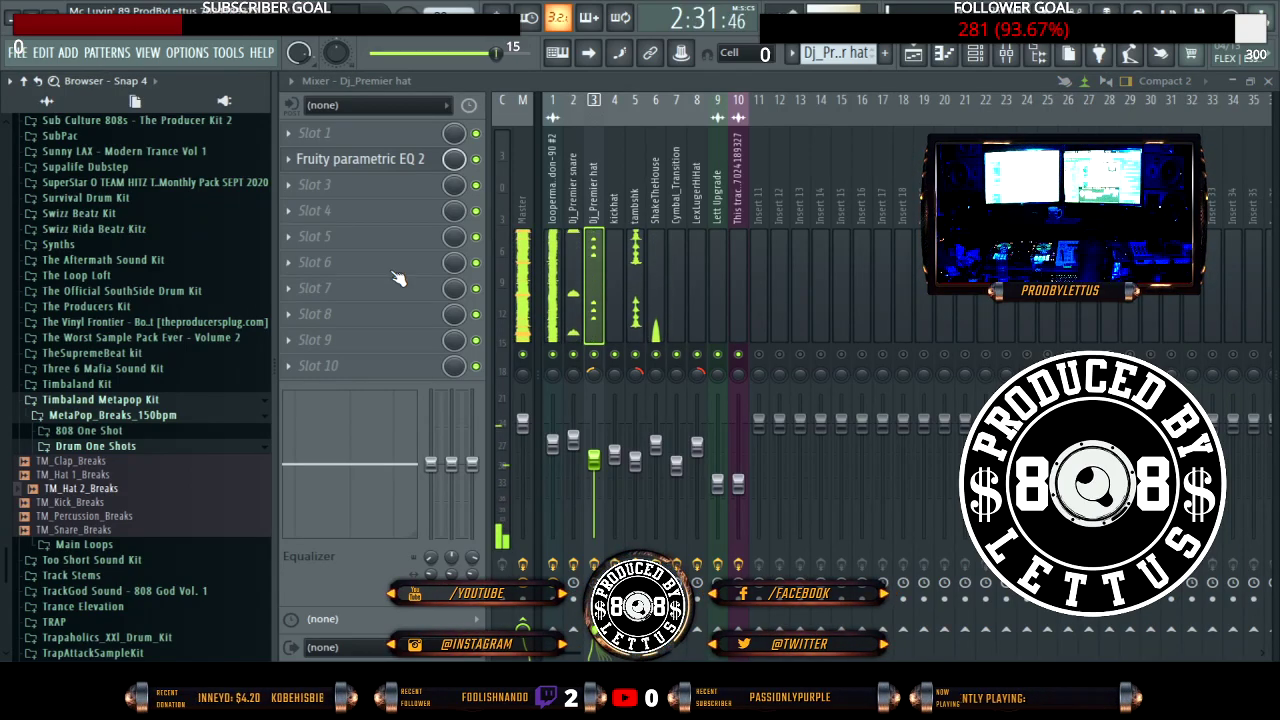
pyautogui.hotkey('alt', 'F8')
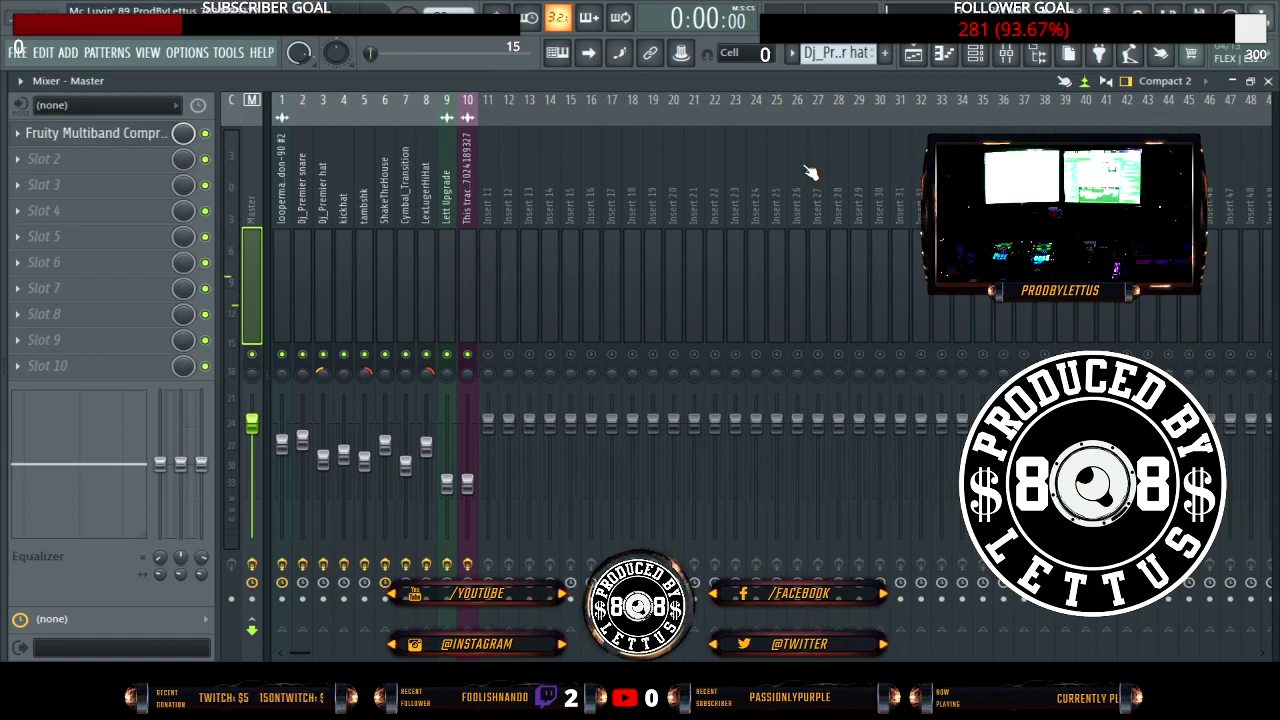
# Step: Play the project from the looperman piano loop track and inspect the Dj_Premier snare channel's sampler settings in the channel rack
pyautogui.press('Right')
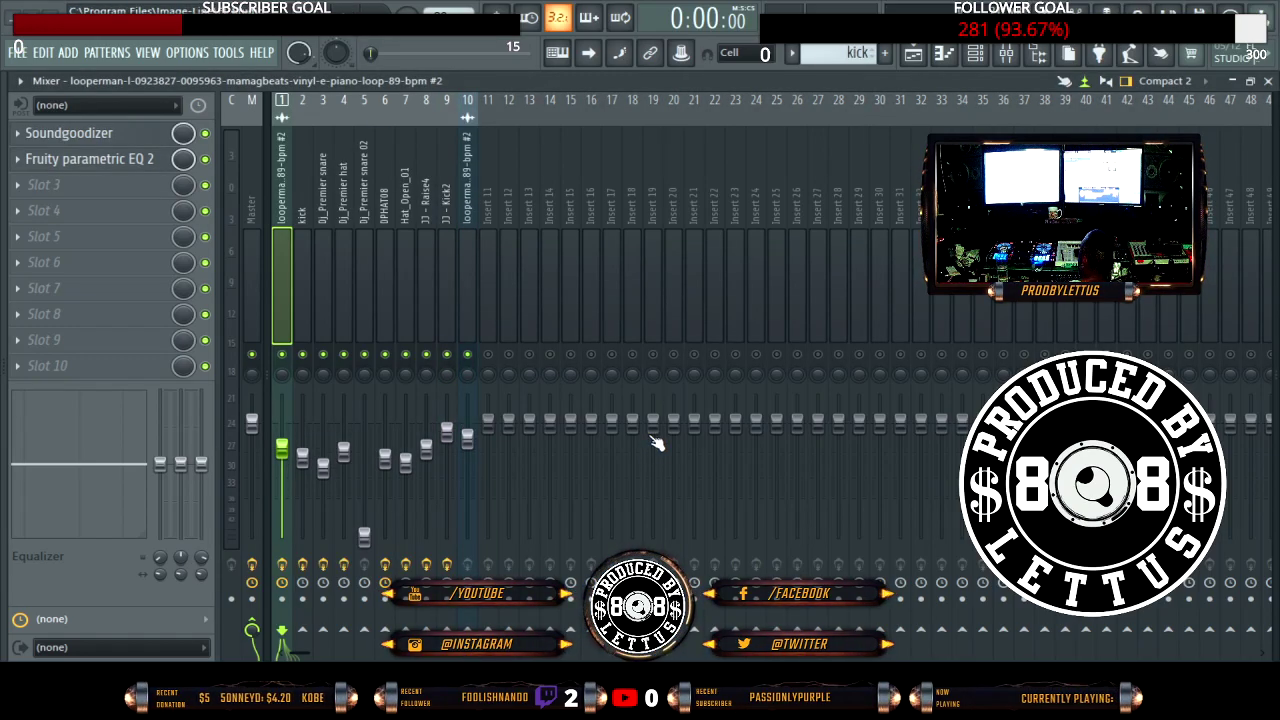
pyautogui.press('space')
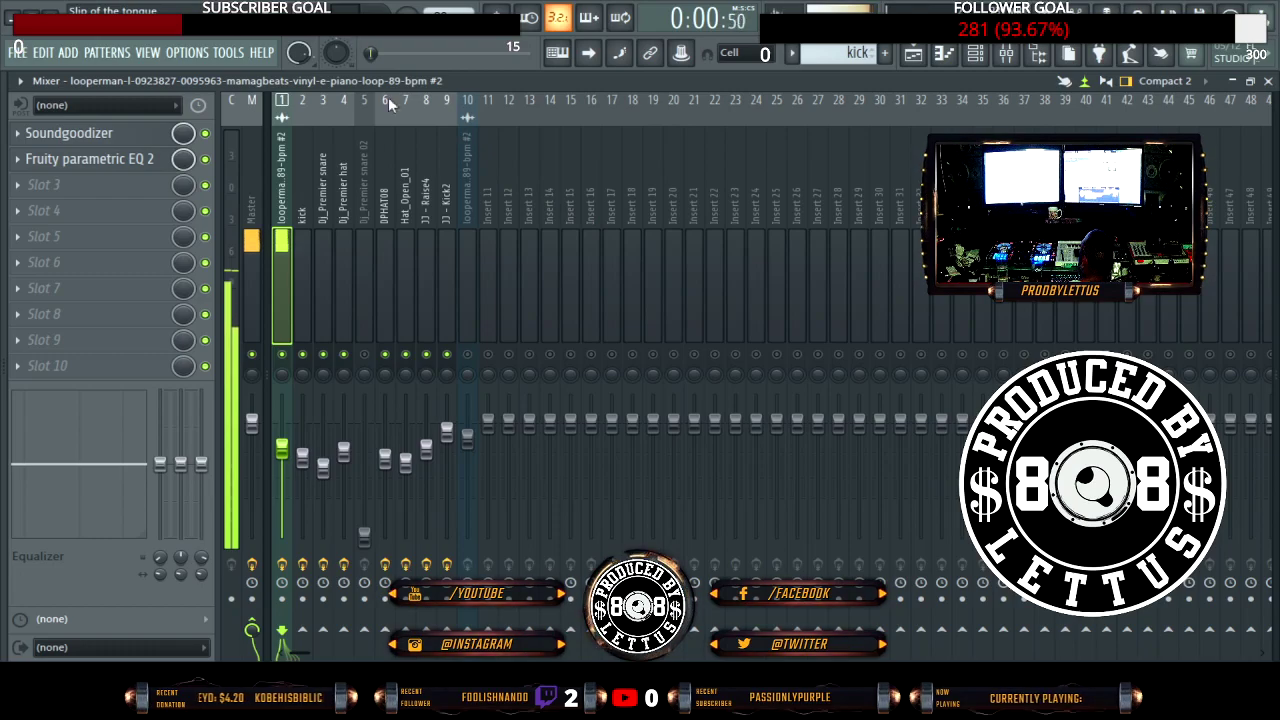
pyautogui.click(975, 54)
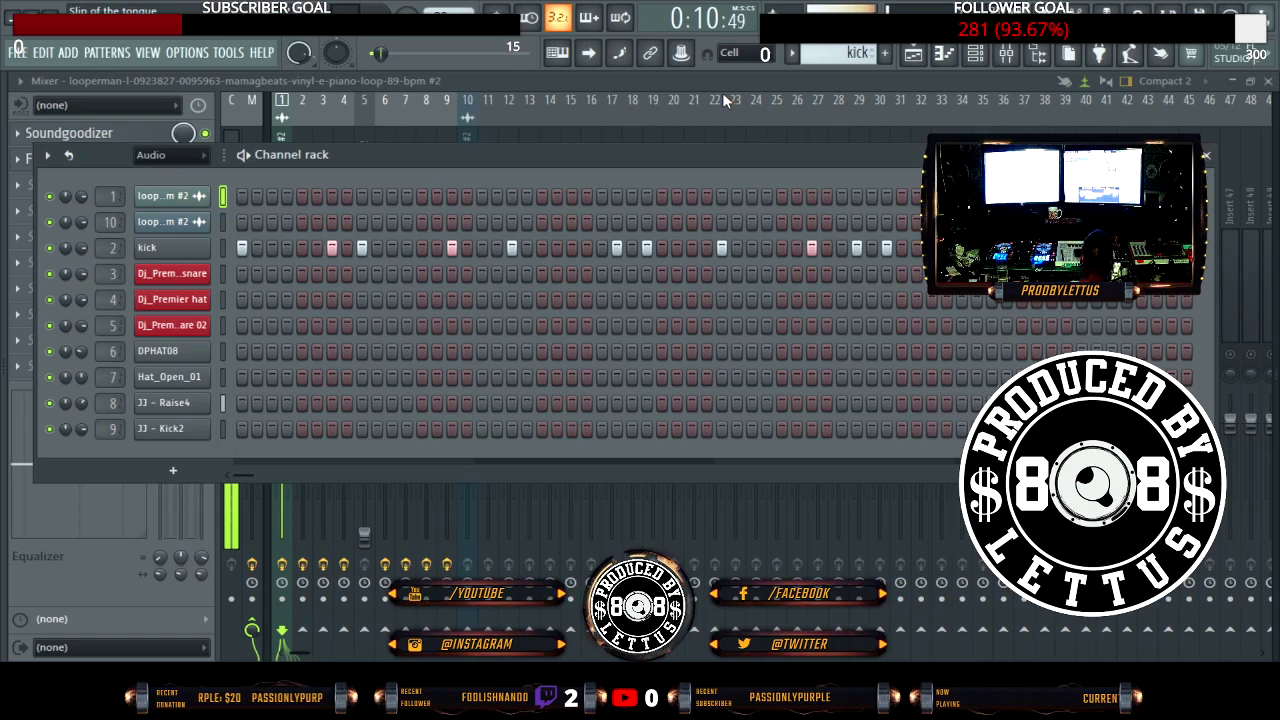
pyautogui.click(182, 281)
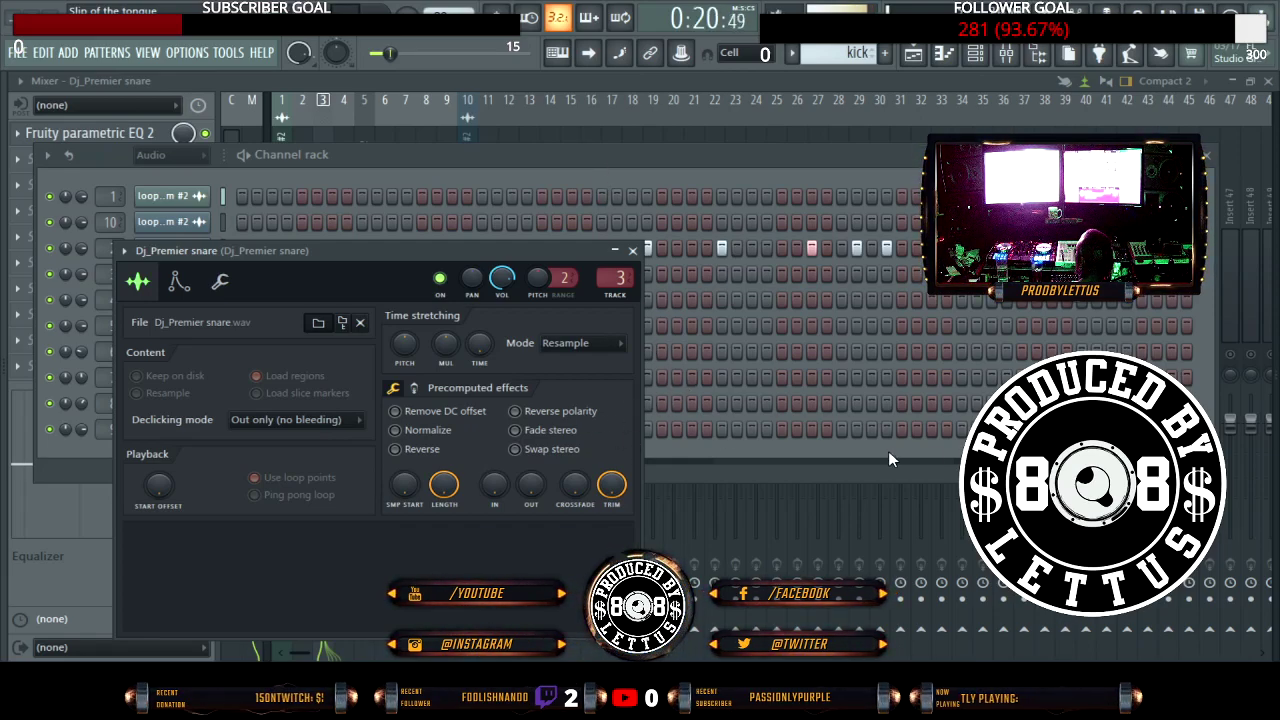
pyautogui.click(632, 251)
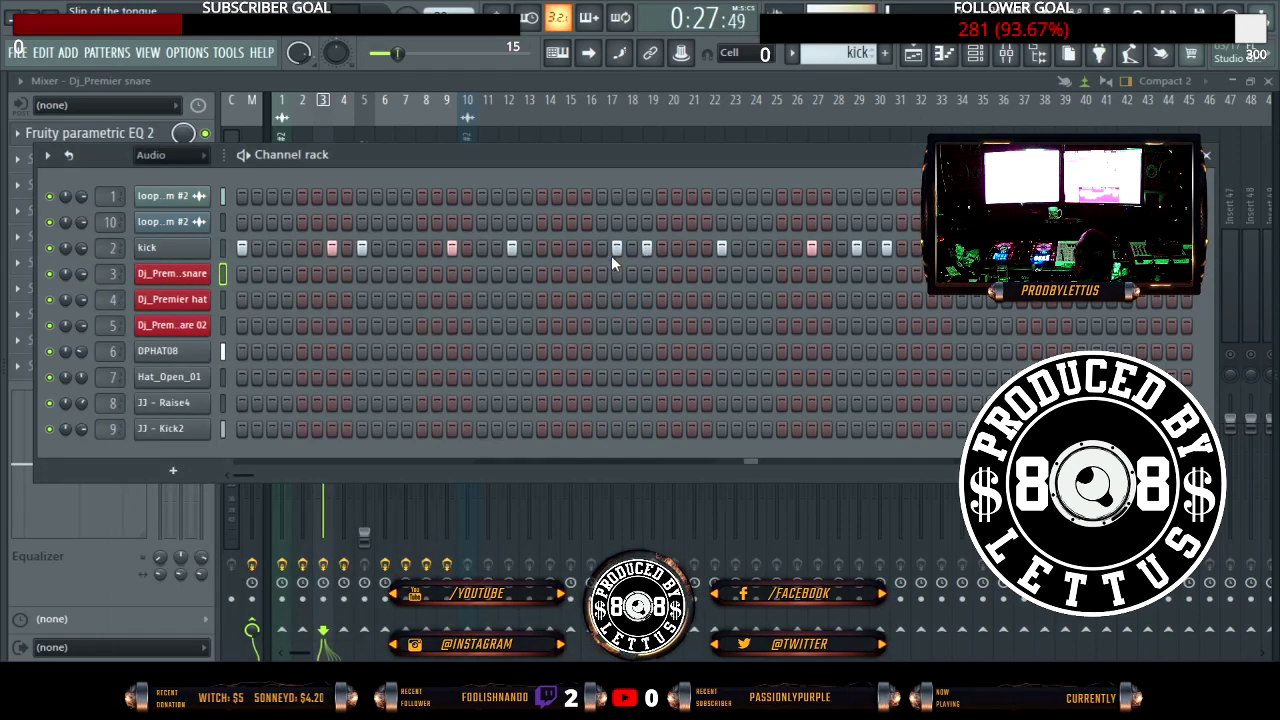
pyautogui.click(155, 281)
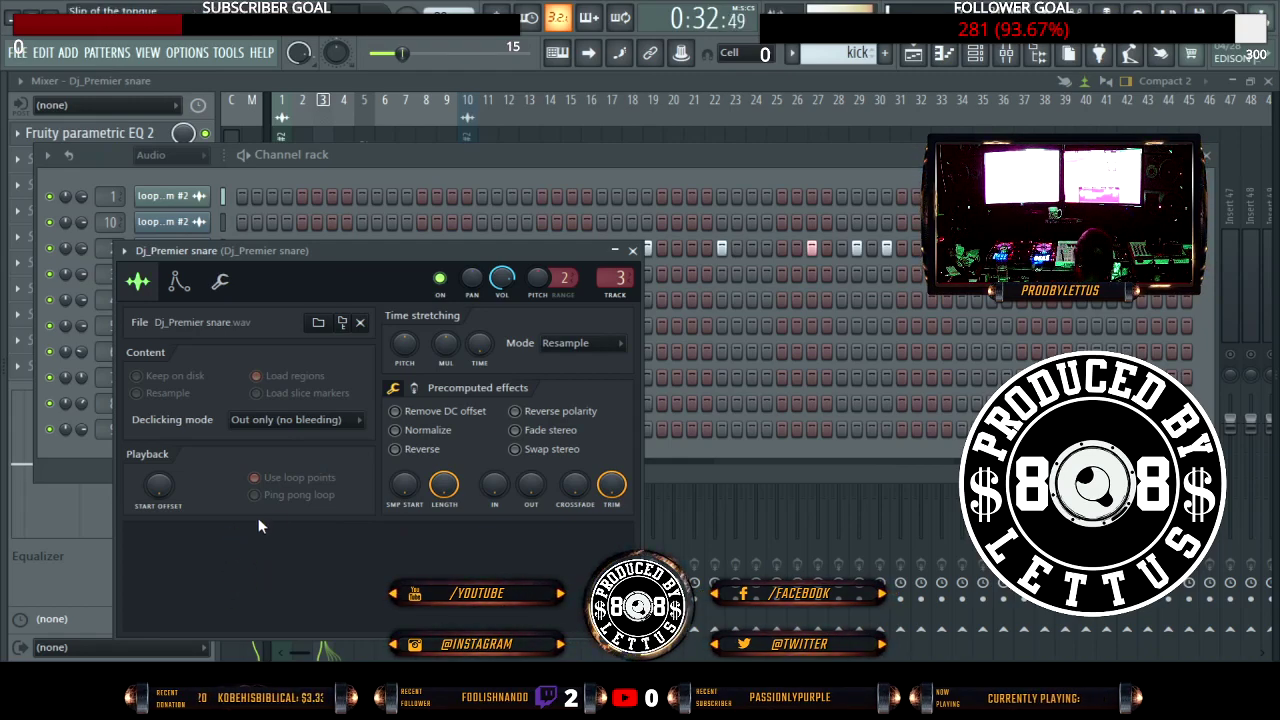
pyautogui.click(632, 250)
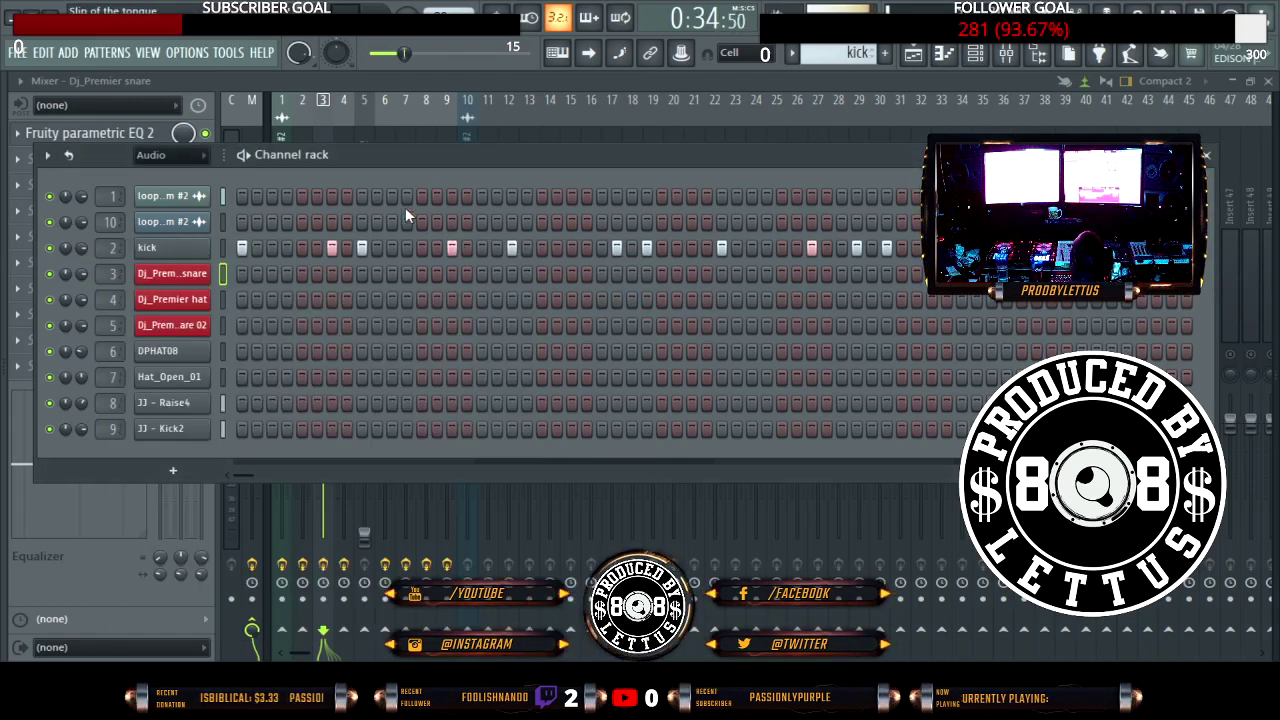
# Step: Find the DJ Premier Sound Pack in the sample browser and open its DP SNZ snare folder
pyautogui.hotkey('alt', 'F8')
pyautogui.scroll(15, 98, 325)
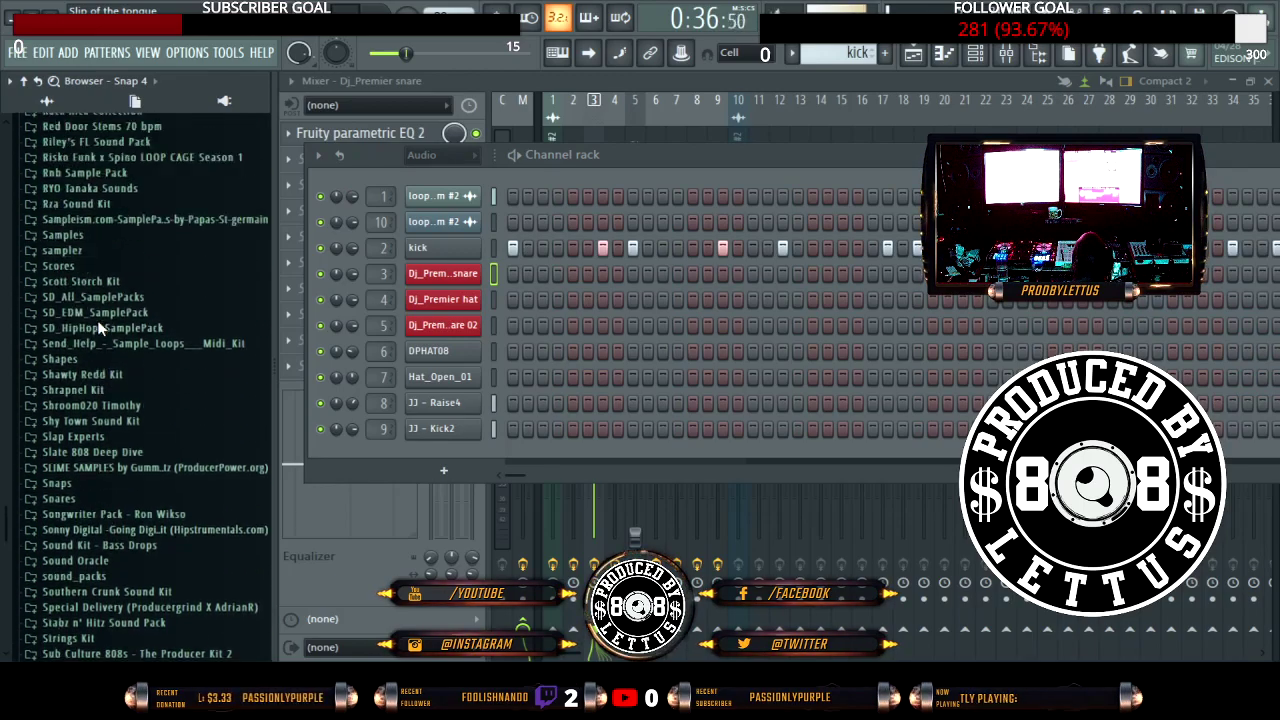
pyautogui.scroll(20, 97, 320)
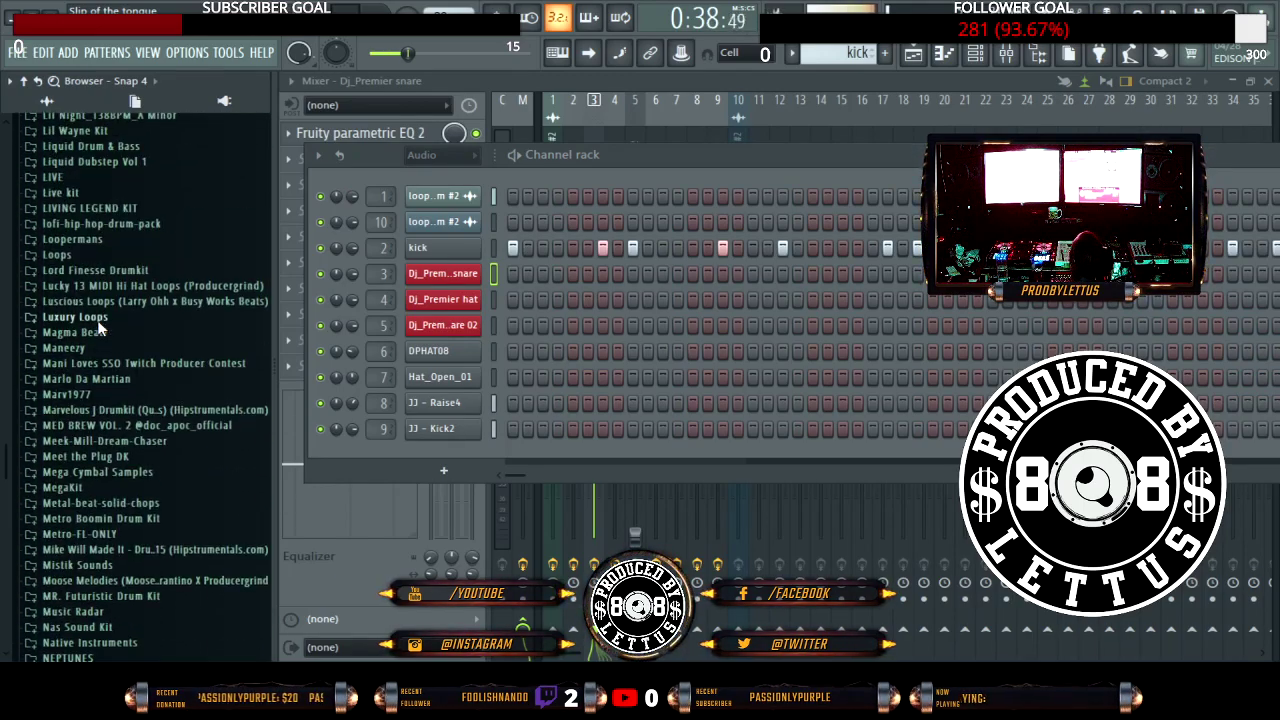
pyautogui.scroll(20, 97, 320)
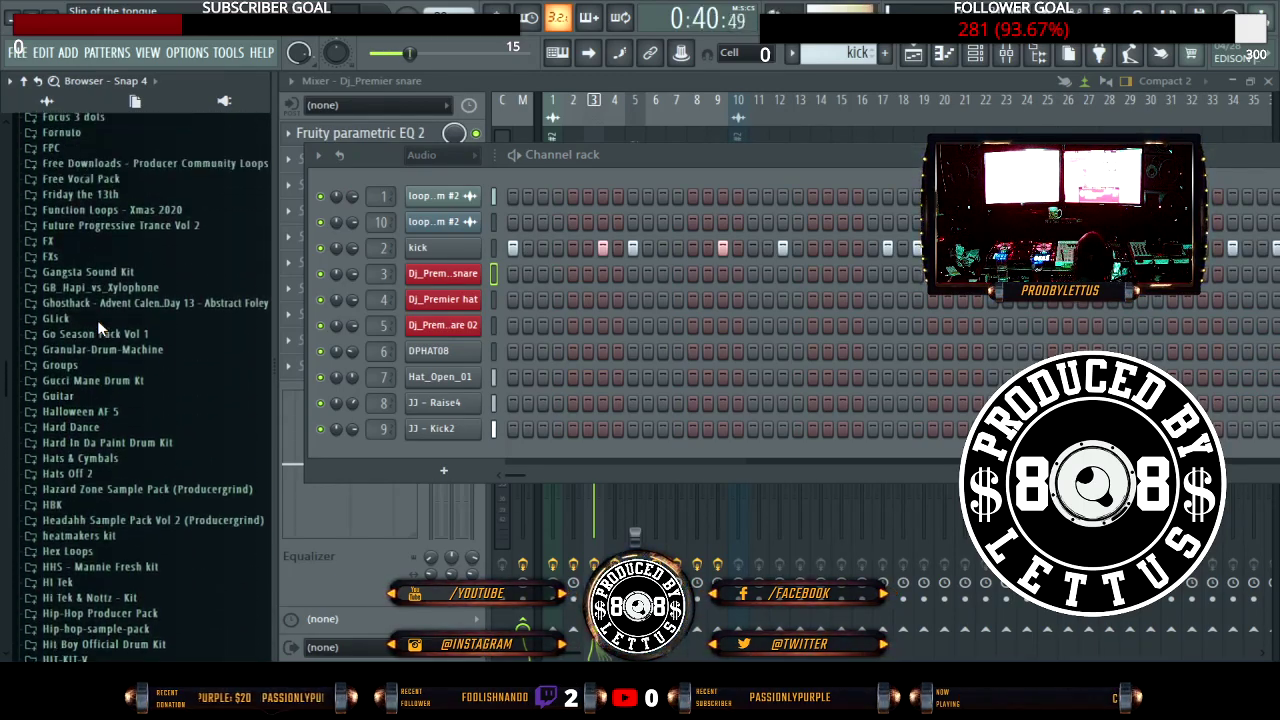
pyautogui.scroll(20, 97, 320)
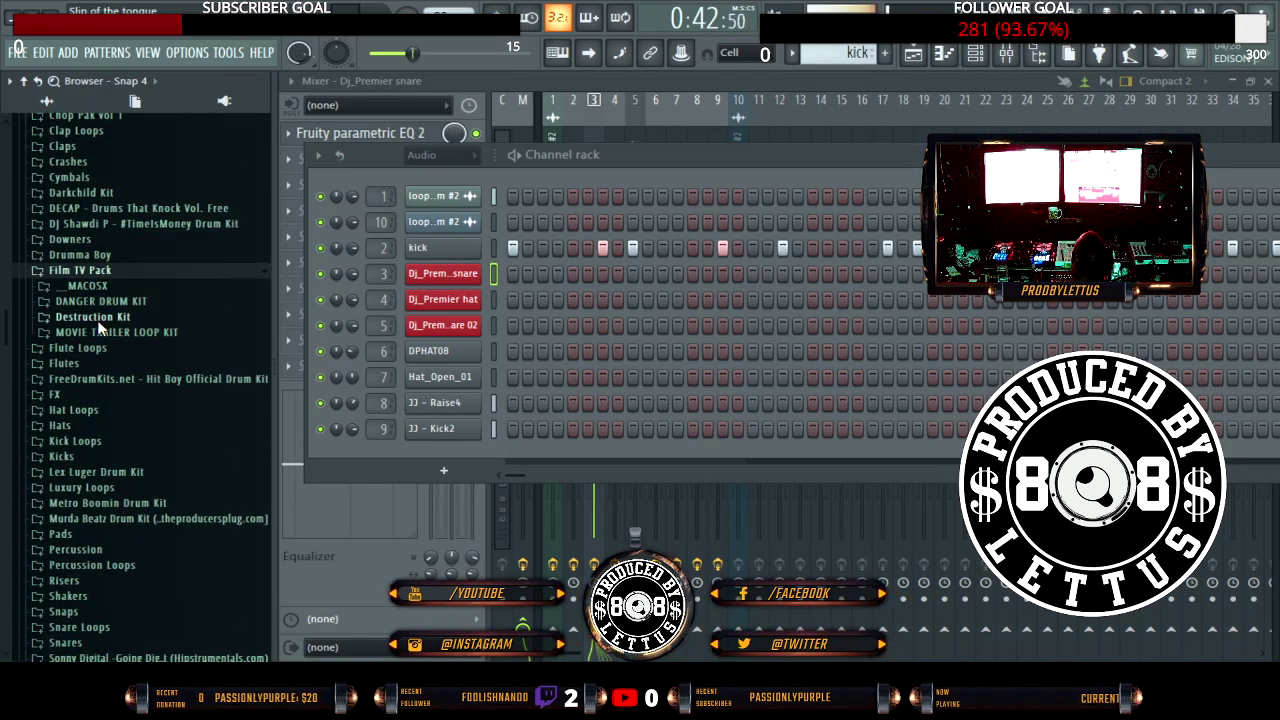
pyautogui.scroll(10, 99, 326)
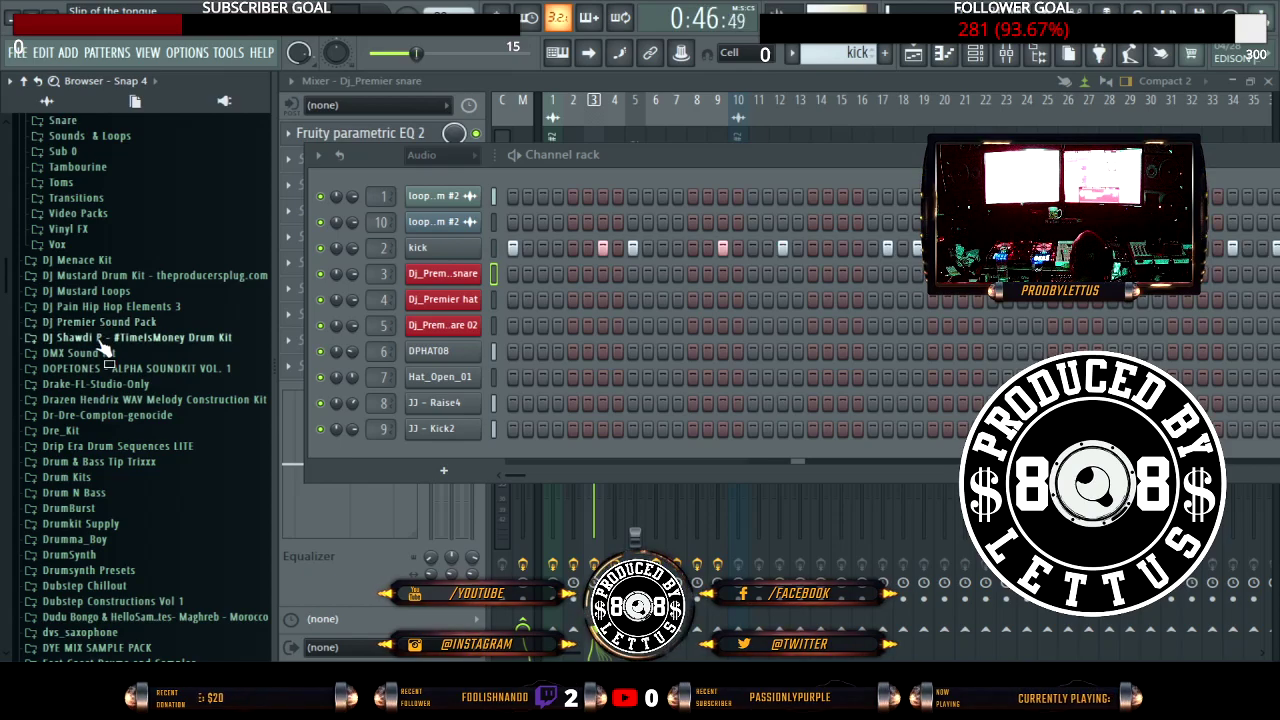
pyautogui.click(100, 322)
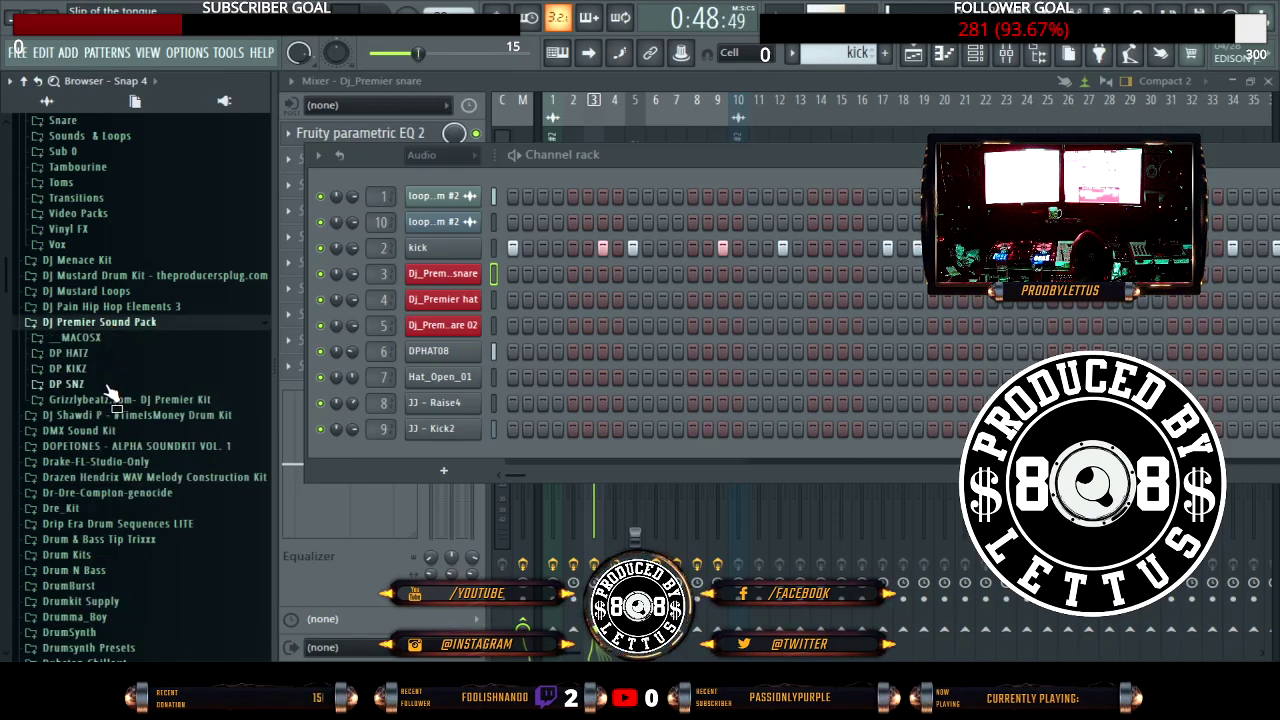
pyautogui.click(106, 386)
pyautogui.scroll(-2, 135, 500)
pyautogui.scroll(8, 133, 500)
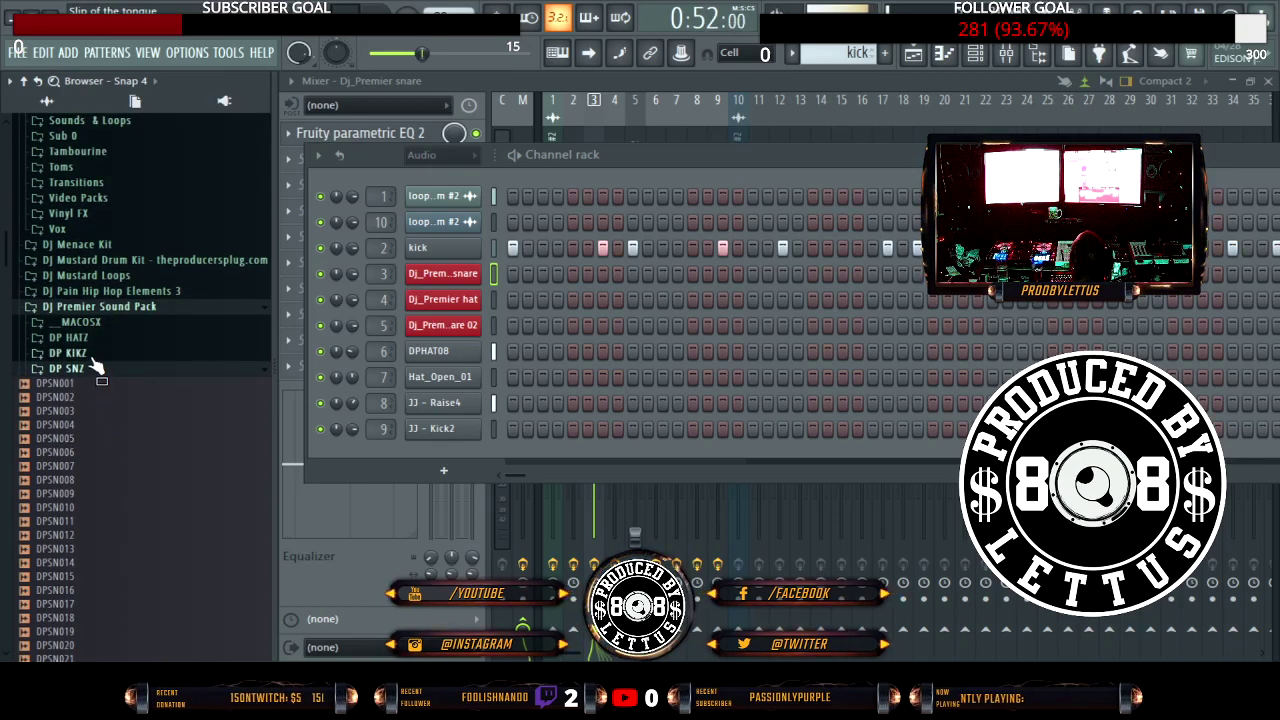
# Step: Replace the Dj_Premier snare channel's sample with DPSN012 from the DP SNZ folder
pyautogui.click(95, 308)
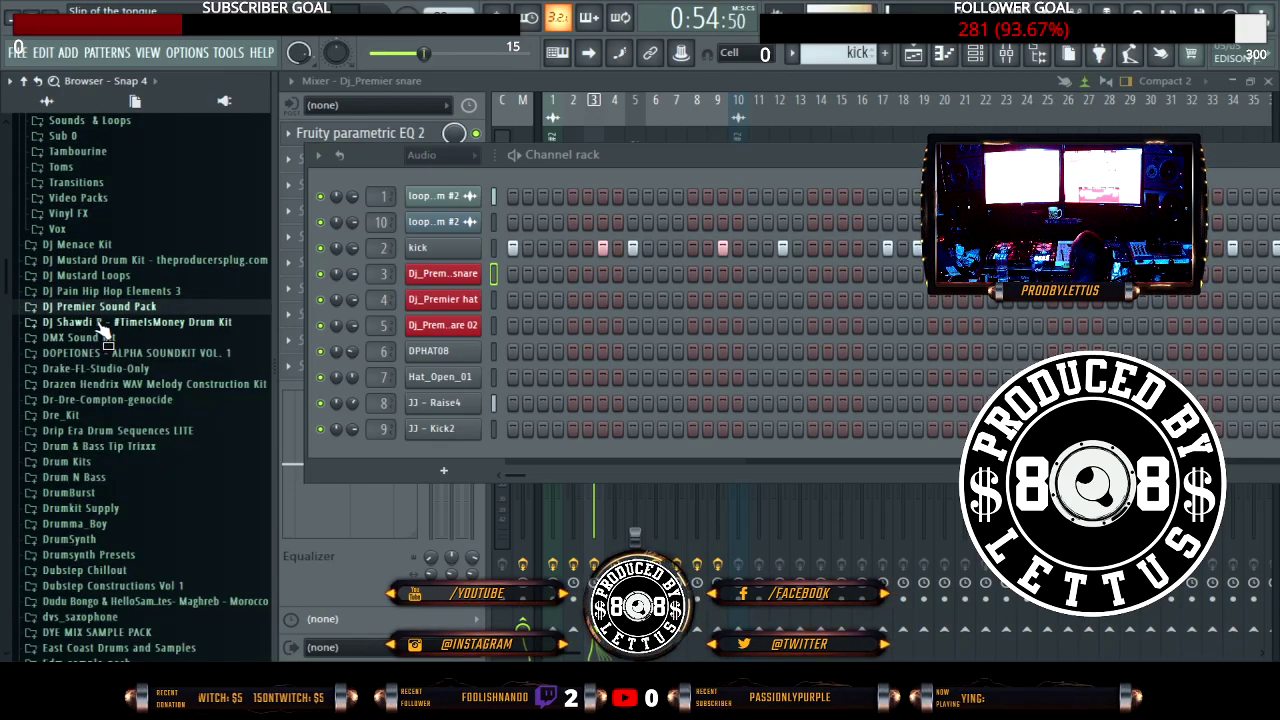
pyautogui.click(97, 306)
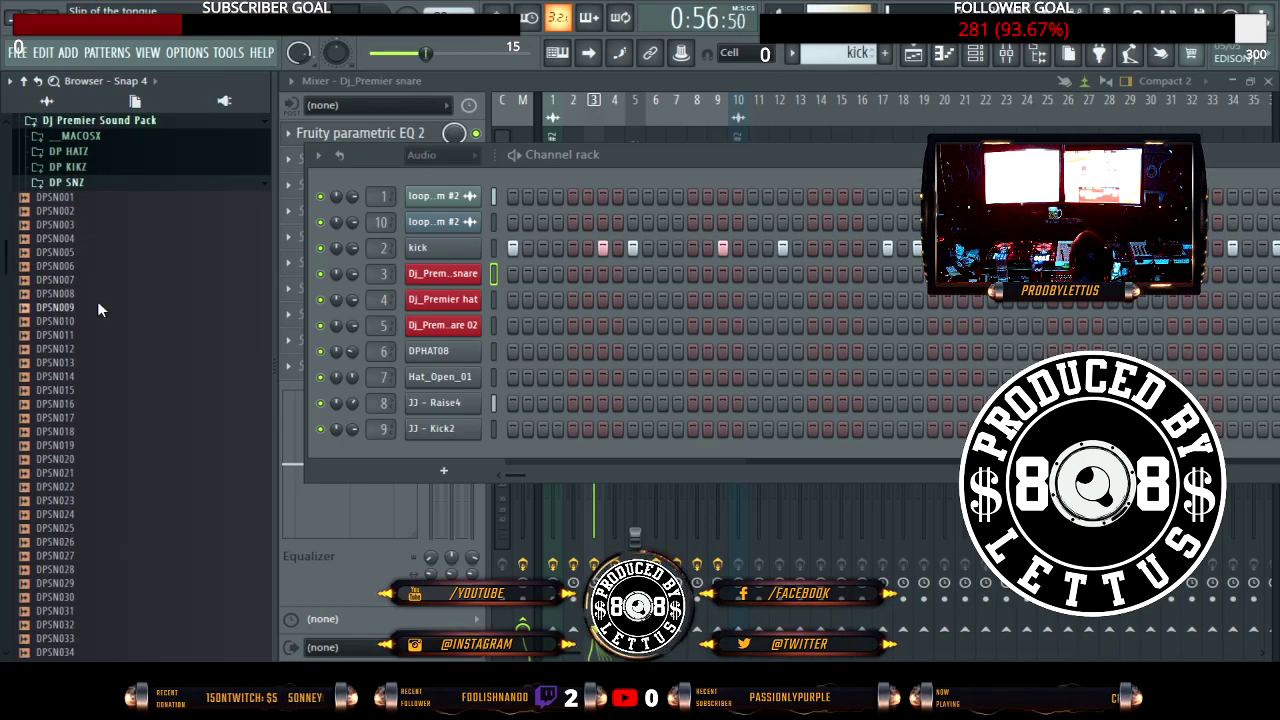
pyautogui.click(90, 184)
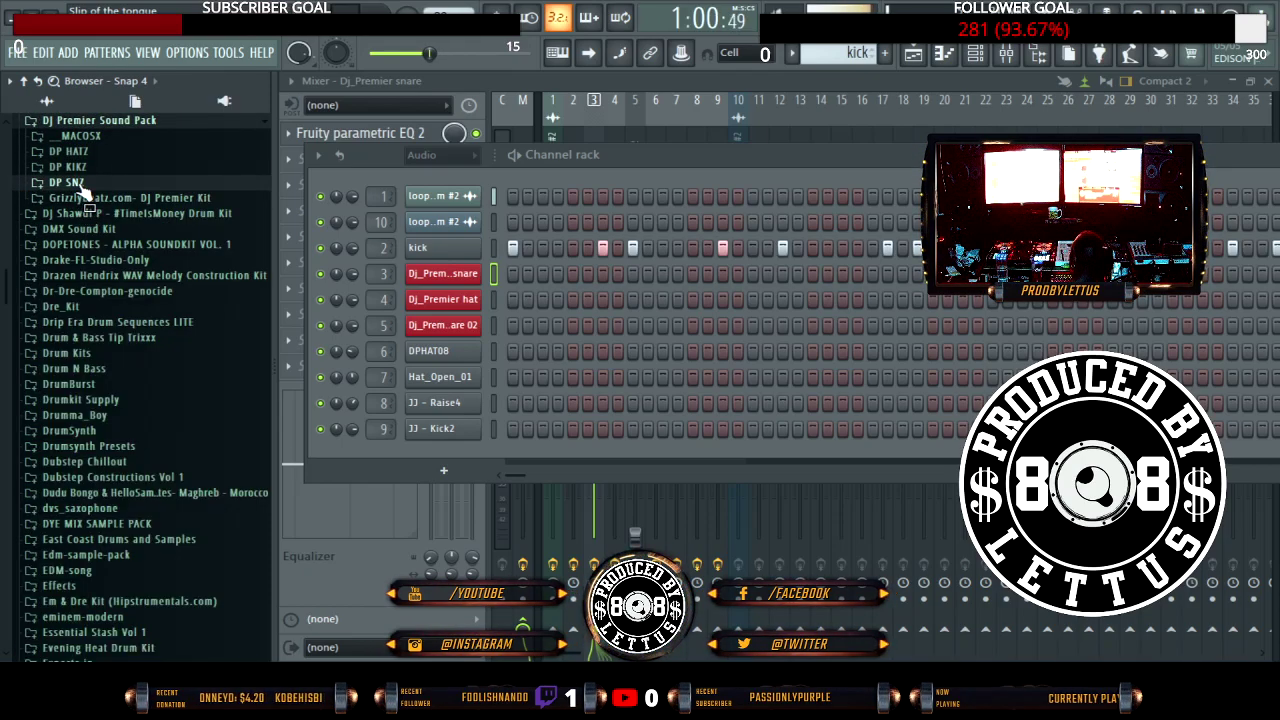
pyautogui.click(78, 182)
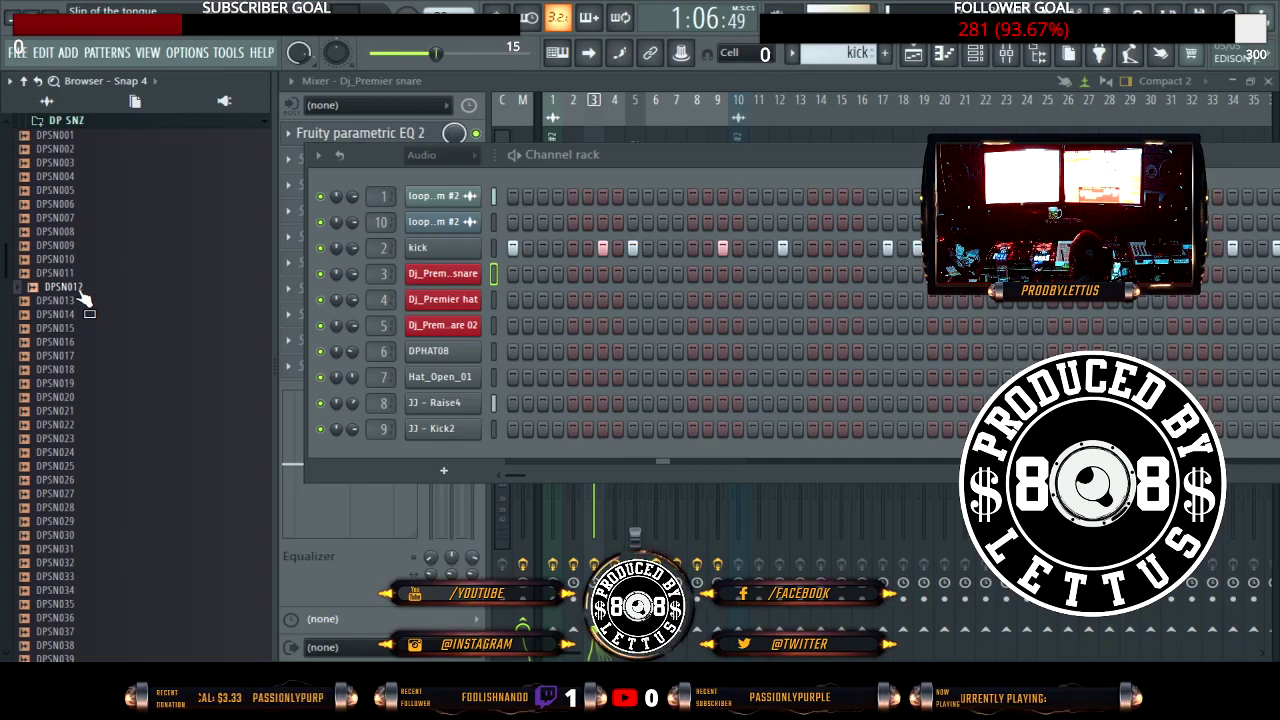
pyautogui.moveTo(84, 294); pyautogui.dragTo(396, 287)
pyautogui.moveTo(175, 283); pyautogui.dragTo(176, 286)
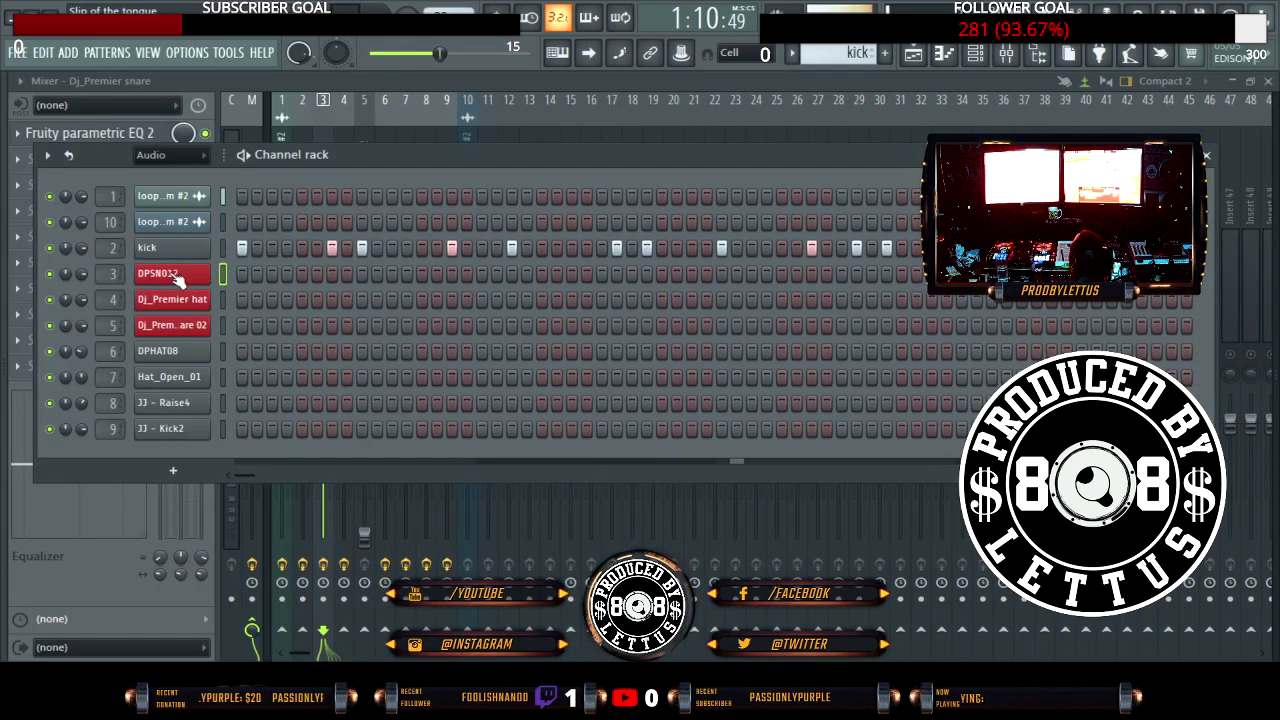
# Step: Replace the Dj_Premier hat channel's sample with DPHAT06 from the DP HATZ folder
pyautogui.click(185, 308)
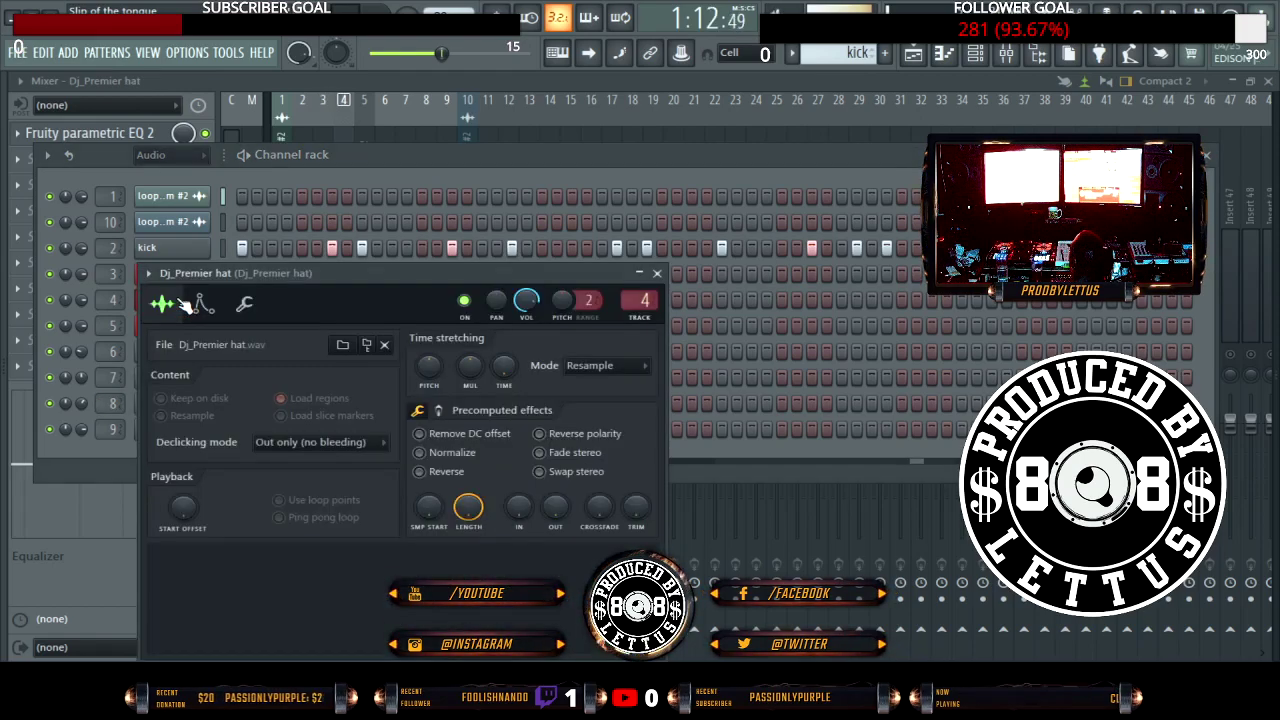
pyautogui.moveTo(4, 345)
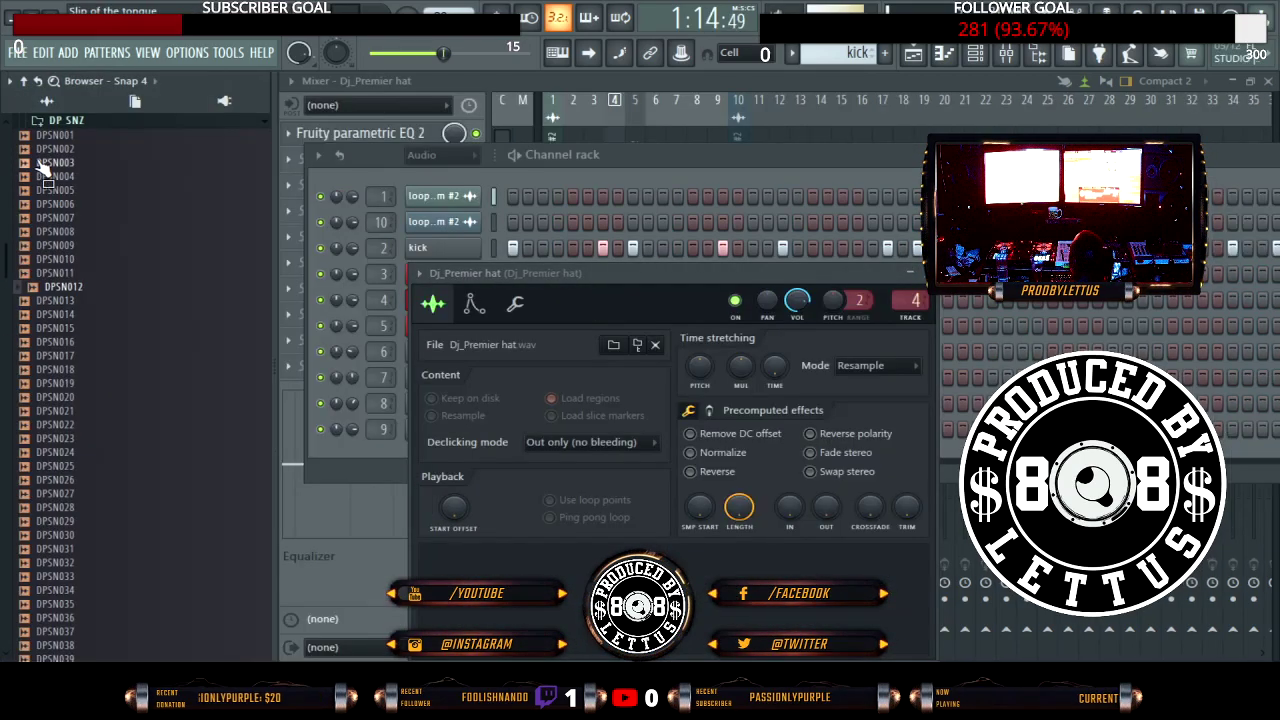
pyautogui.scroll(4, 72, 181)
pyautogui.click(70, 286)
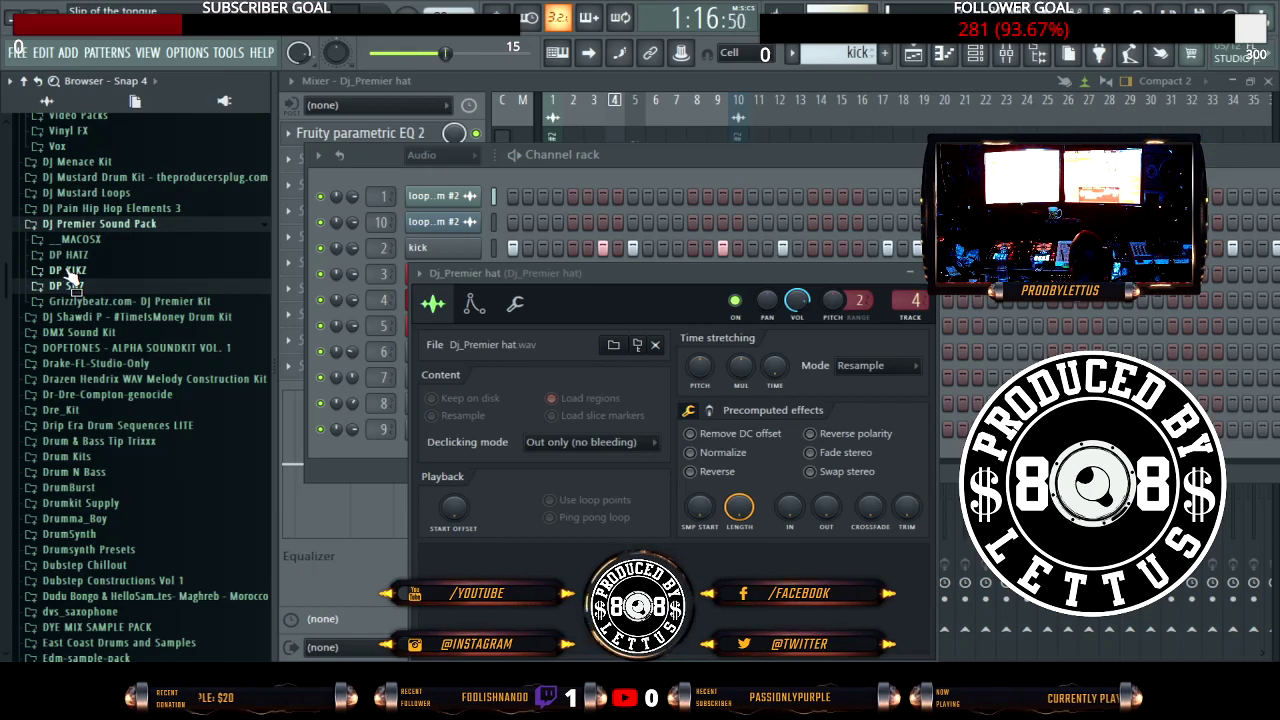
pyautogui.click(68, 254)
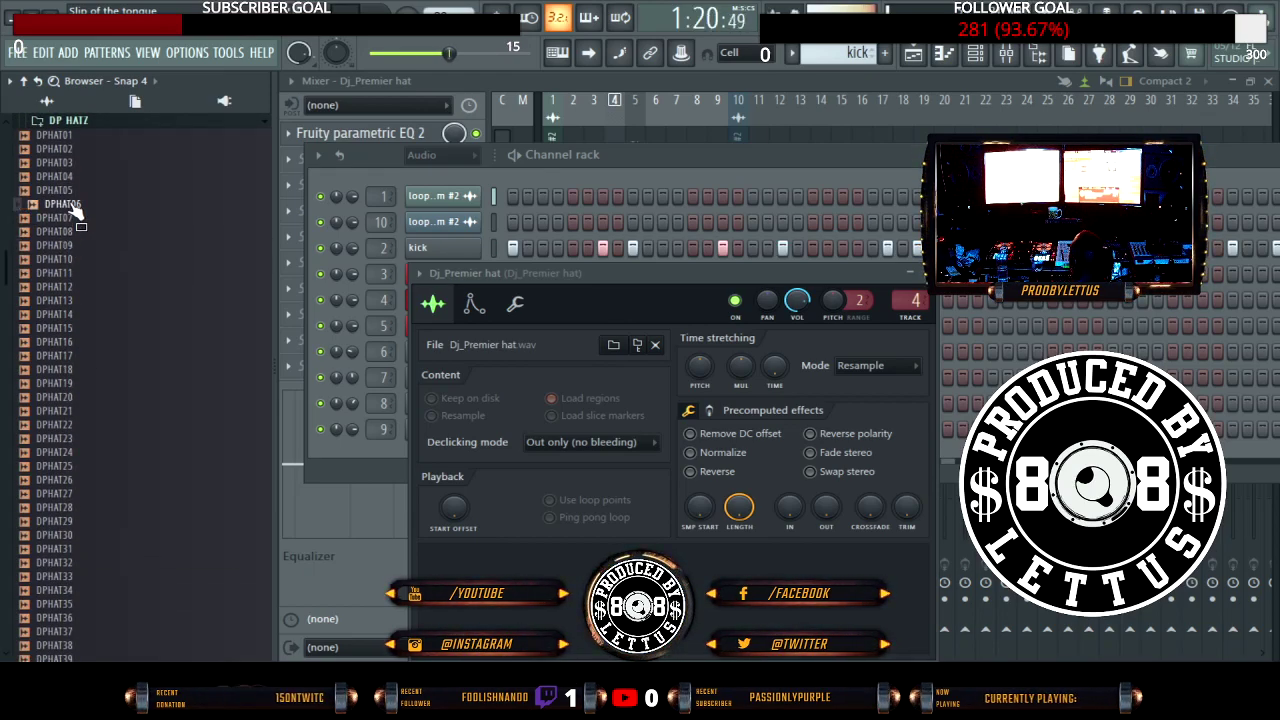
pyautogui.moveTo(72, 205); pyautogui.dragTo(373, 268)
pyautogui.moveTo(136, 303); pyautogui.dragTo(136, 303)
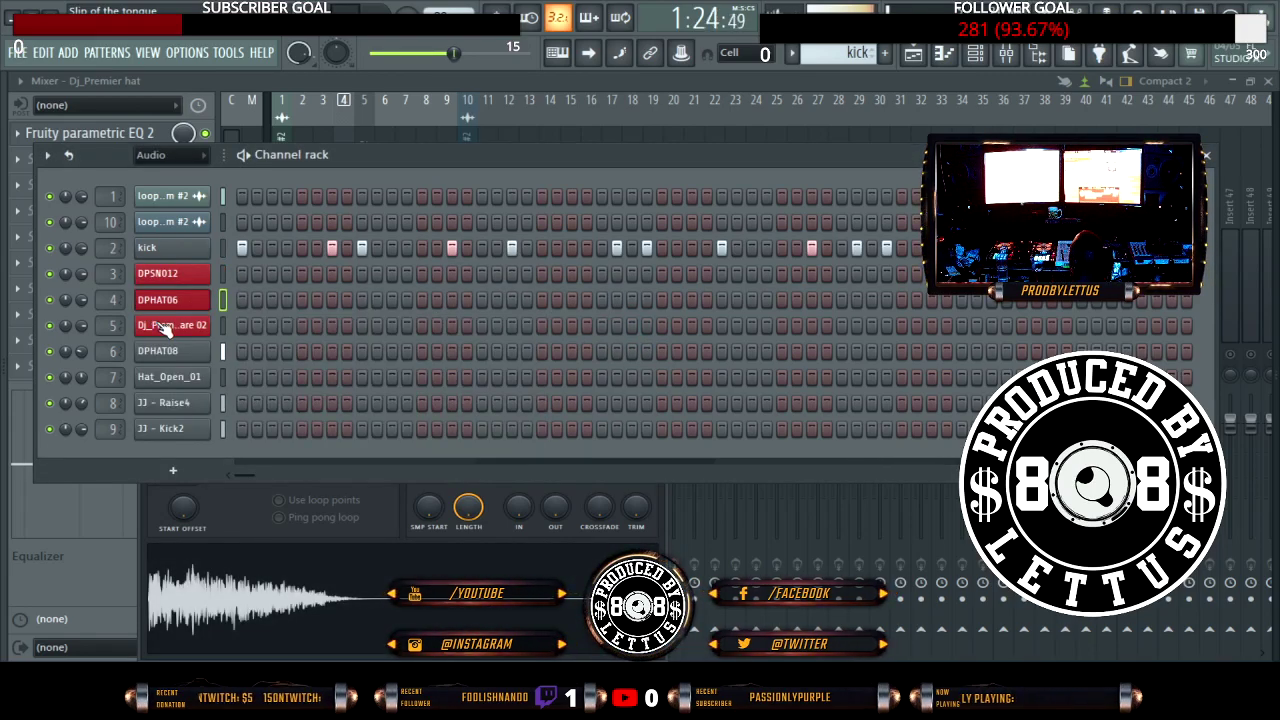
# Step: Replace the Dj_Premier snare 02 channel's sample with DPSN013 from the DP SNZ folder and return to the playlist
pyautogui.click(183, 337)
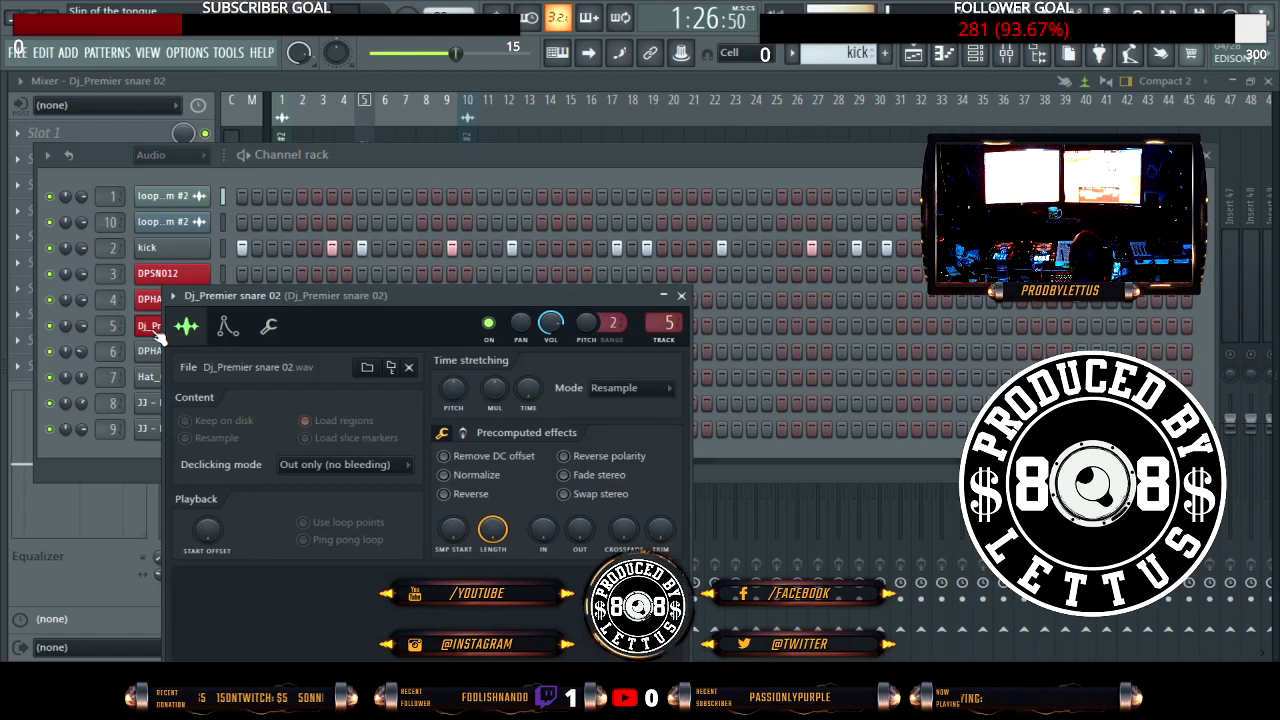
pyautogui.click(160, 337)
pyautogui.moveTo(140, 284)
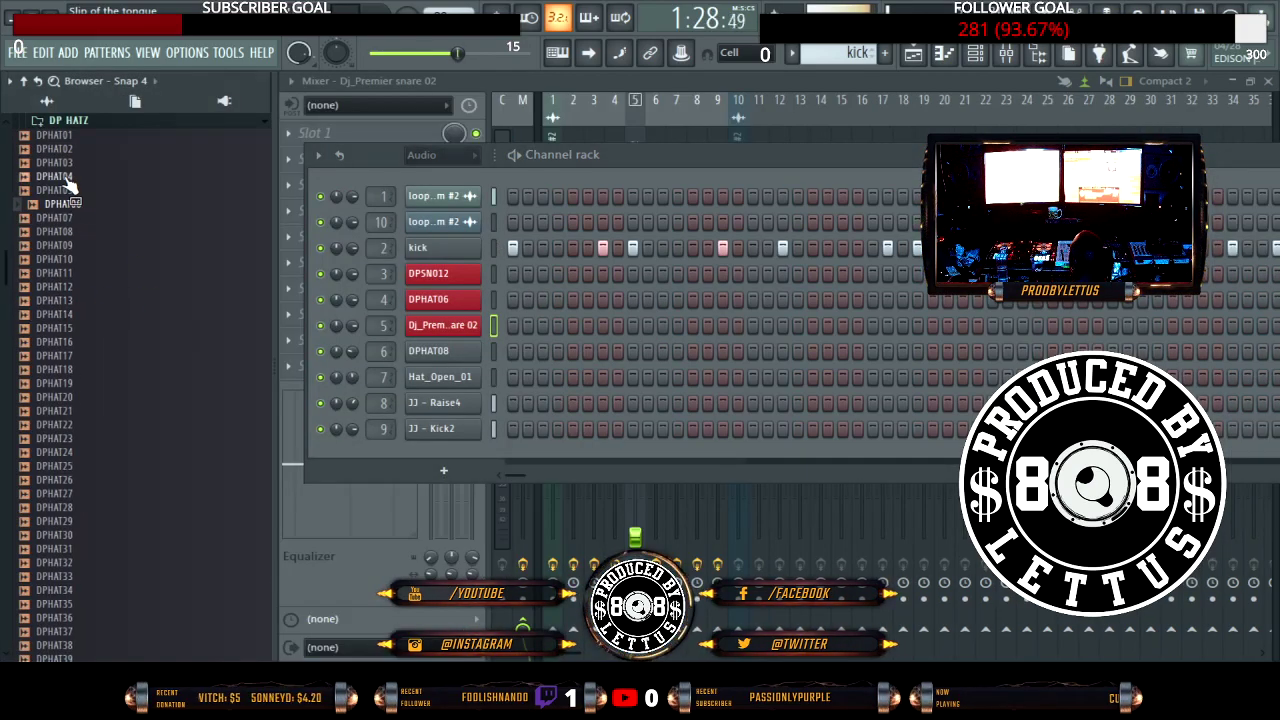
pyautogui.click(74, 124)
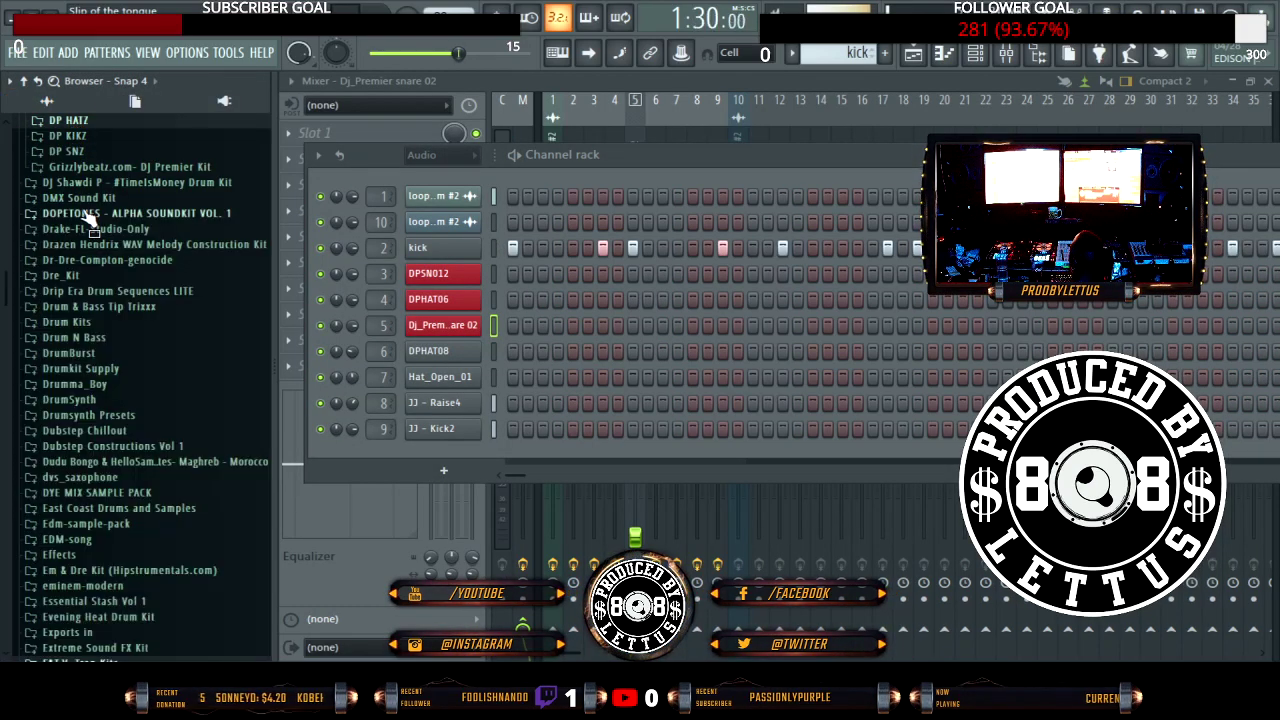
pyautogui.click(80, 155)
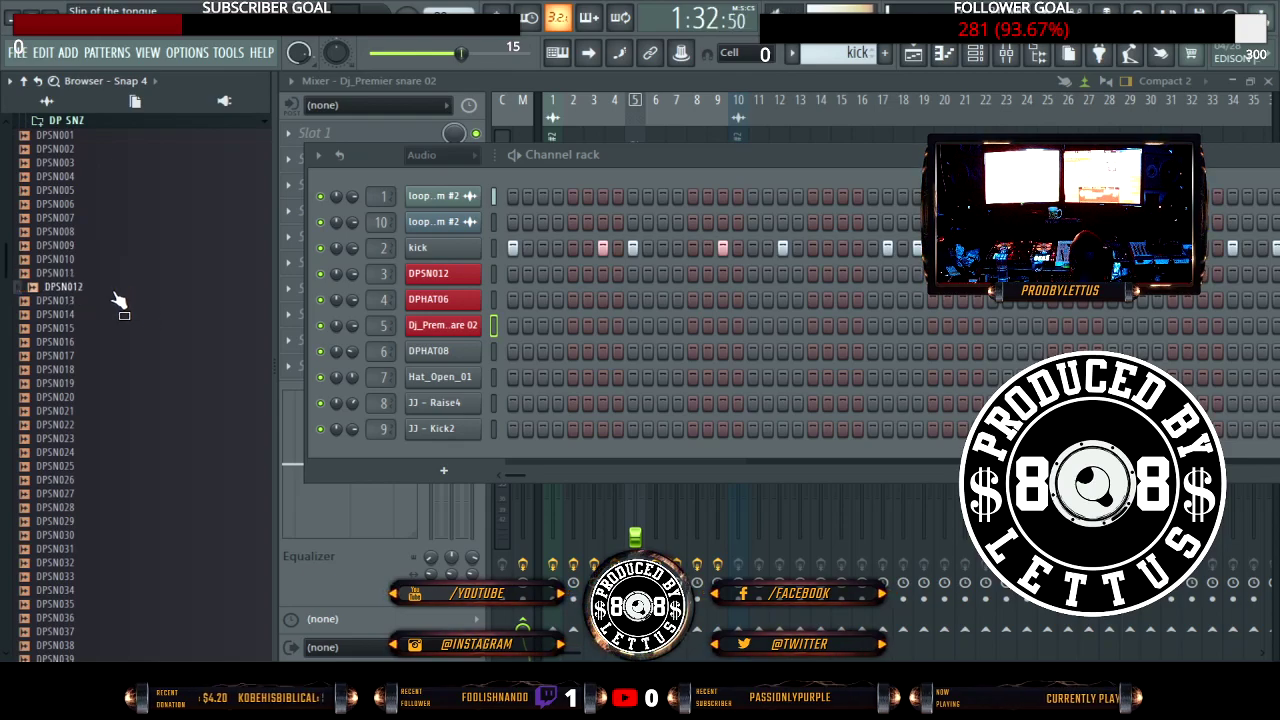
pyautogui.hotkey('alt', 'F8')
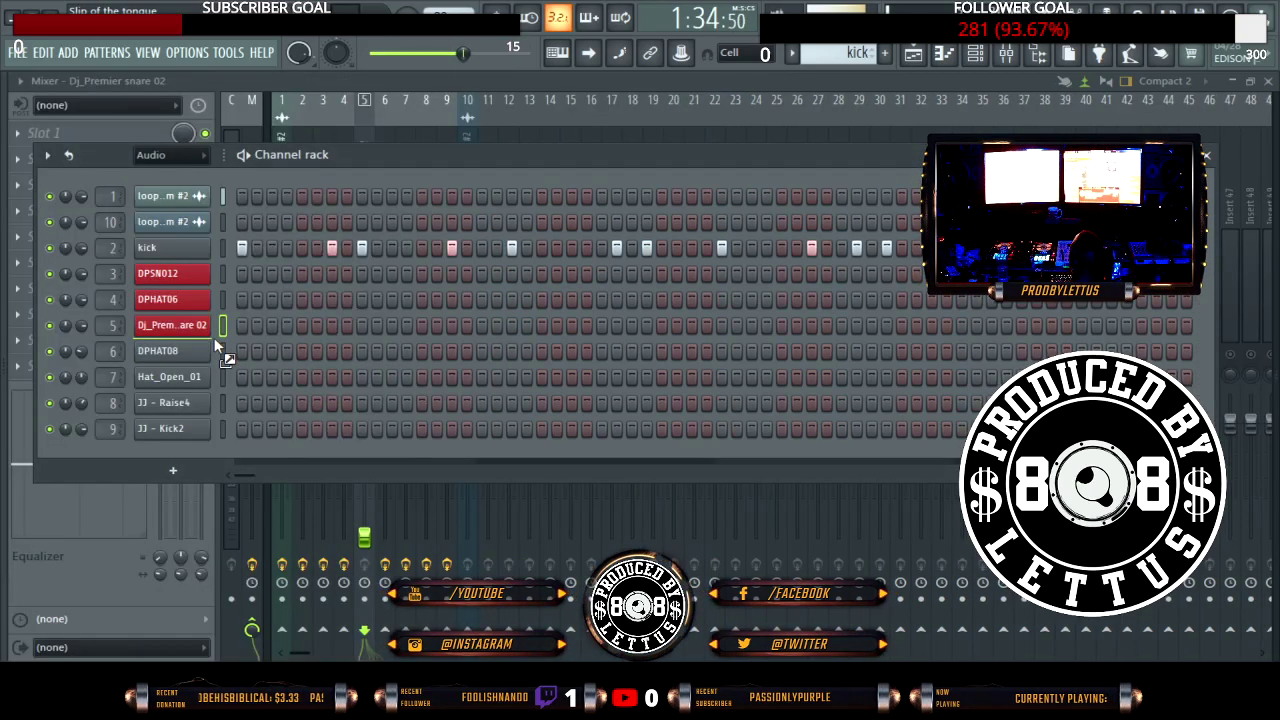
pyautogui.moveTo(190, 335); pyautogui.dragTo(192, 336)
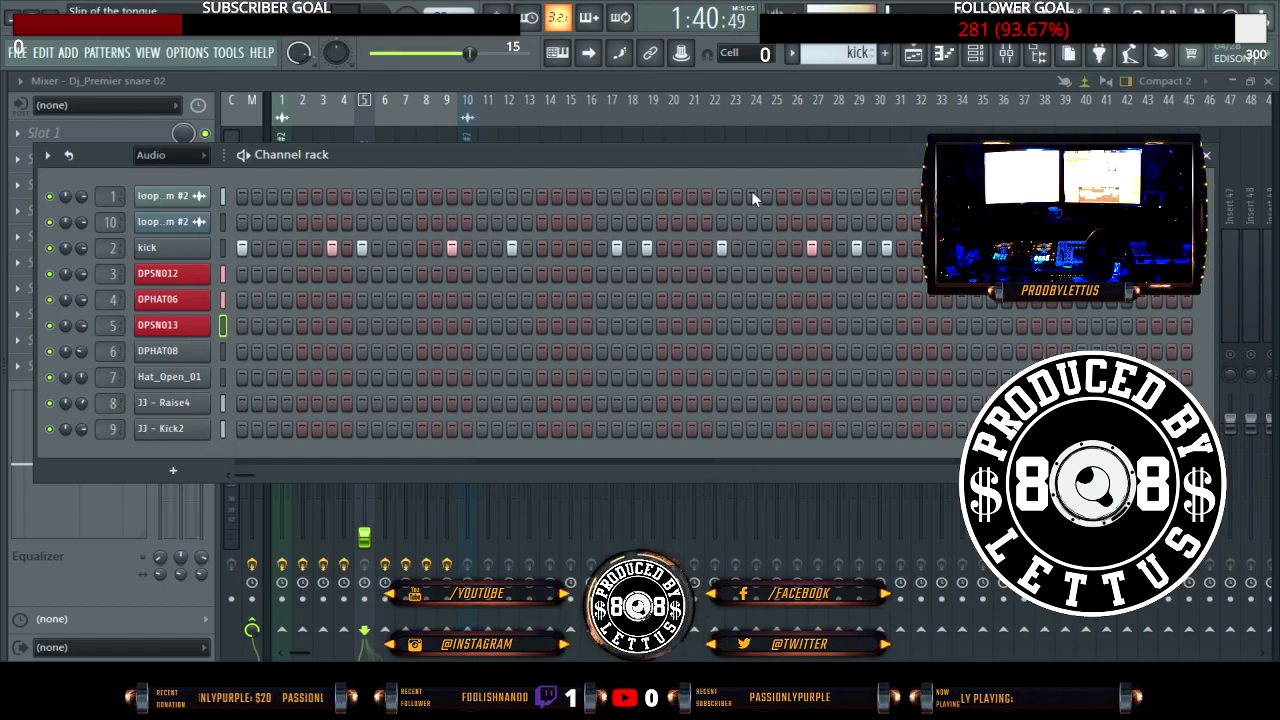
pyautogui.click(1207, 156)
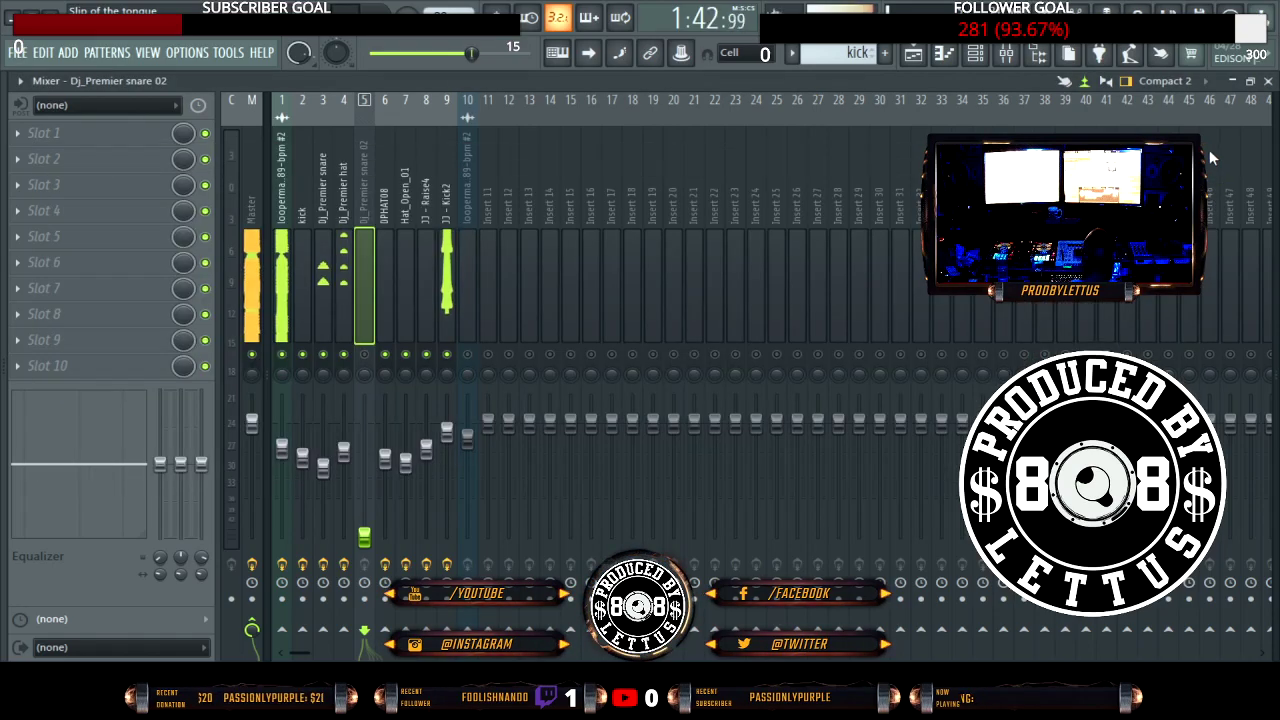
pyautogui.click(1268, 81)
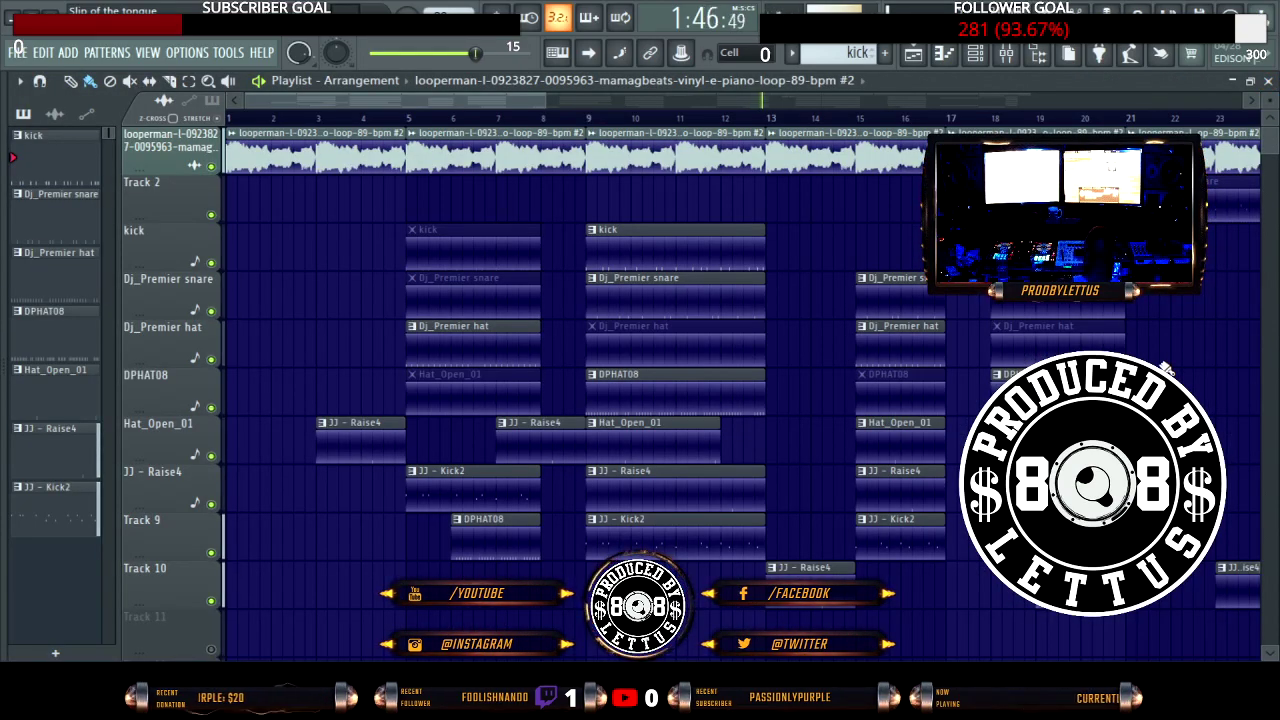
# Step: Play the ghostlyechos-90 project and look over its full playlist arrangement
pyautogui.scroll(-3, 1101, 83)
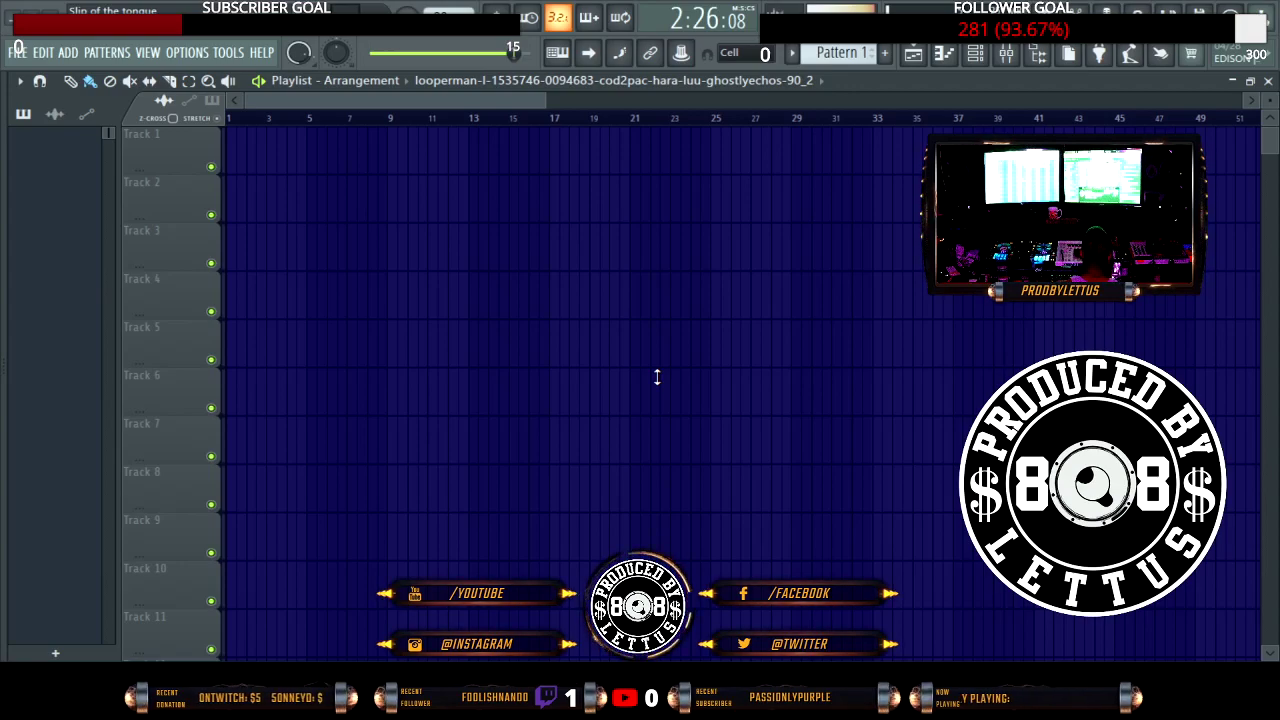
pyautogui.press('space')
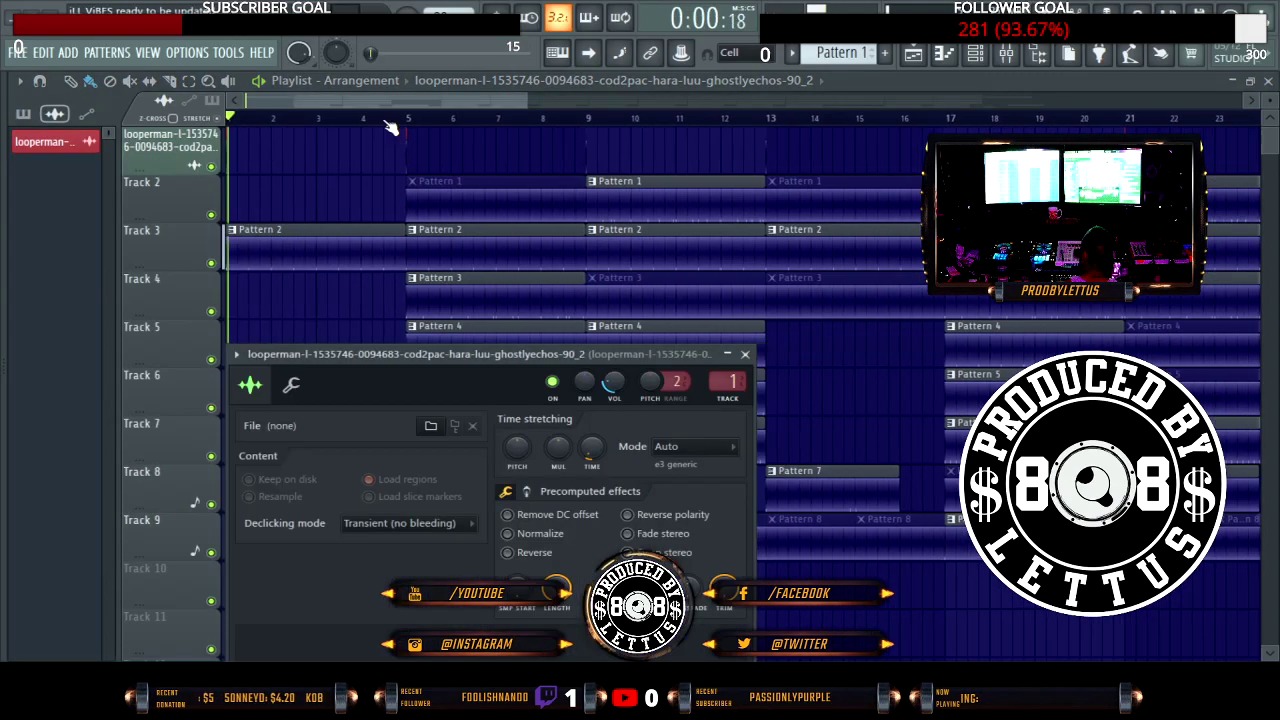
pyautogui.click(474, 94)
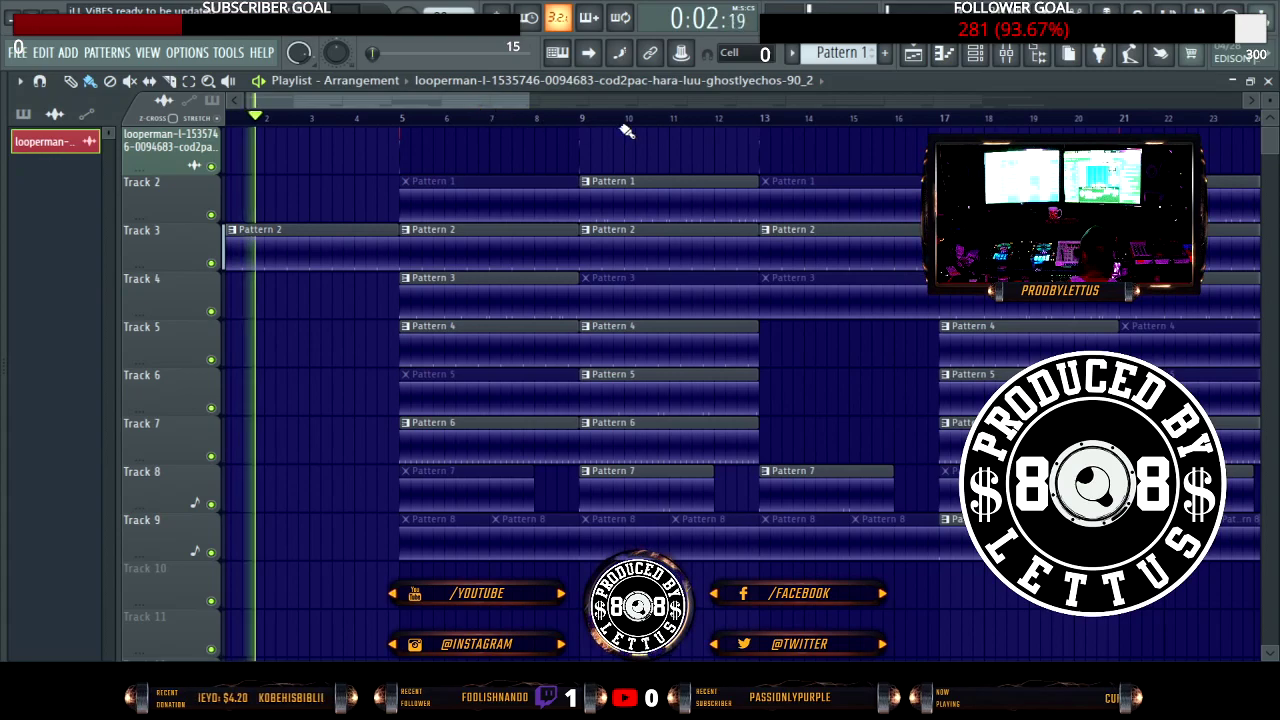
pyautogui.scroll(-3, 849, 81)
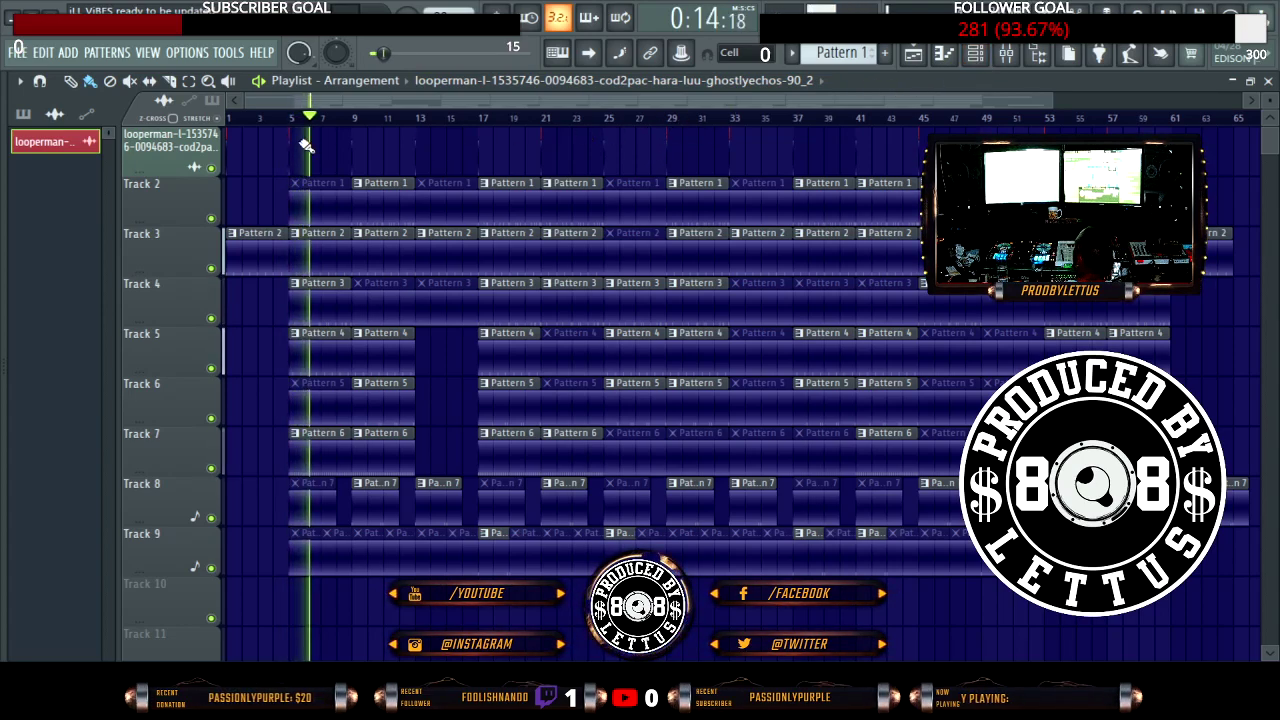
pyautogui.hotkey('alt', 'F8')
pyautogui.hotkey('alt', 'F8')
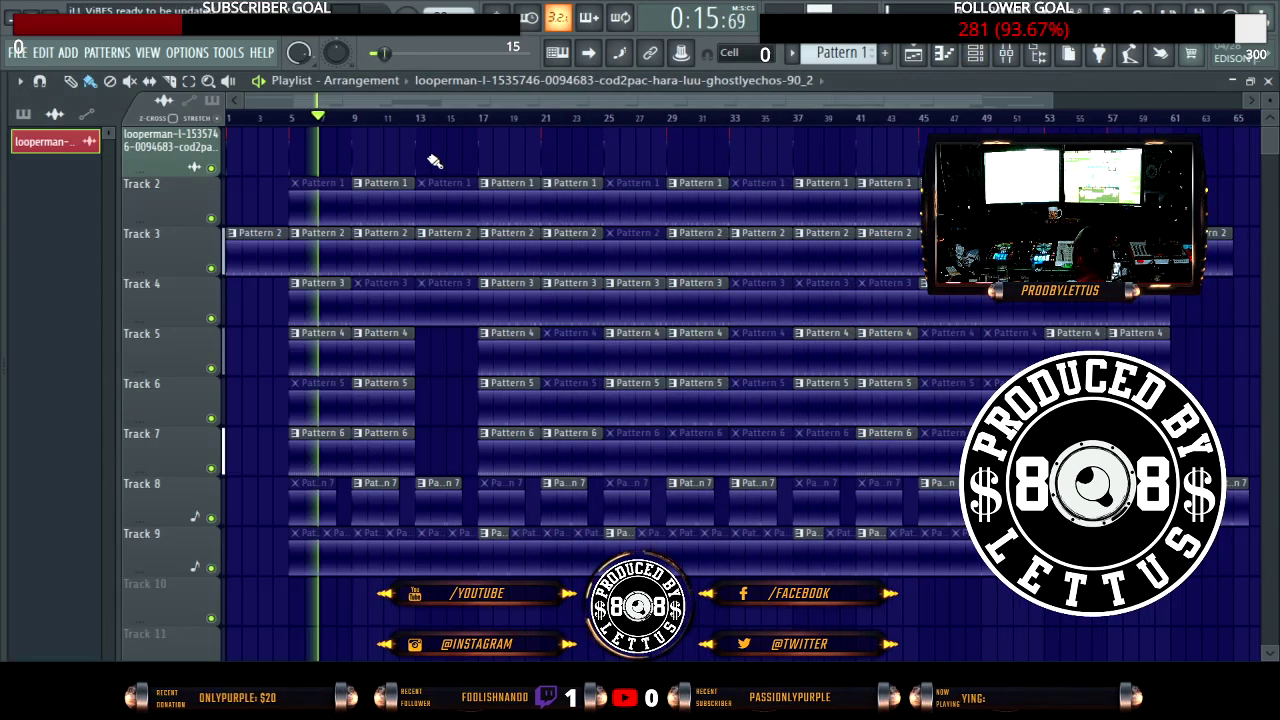
# Step: Open the sampler settings of the ghostlyechos-90 channel, the first in the channel rack, and place the window clear of the channel names
pyautogui.doubleClick(85, 150)
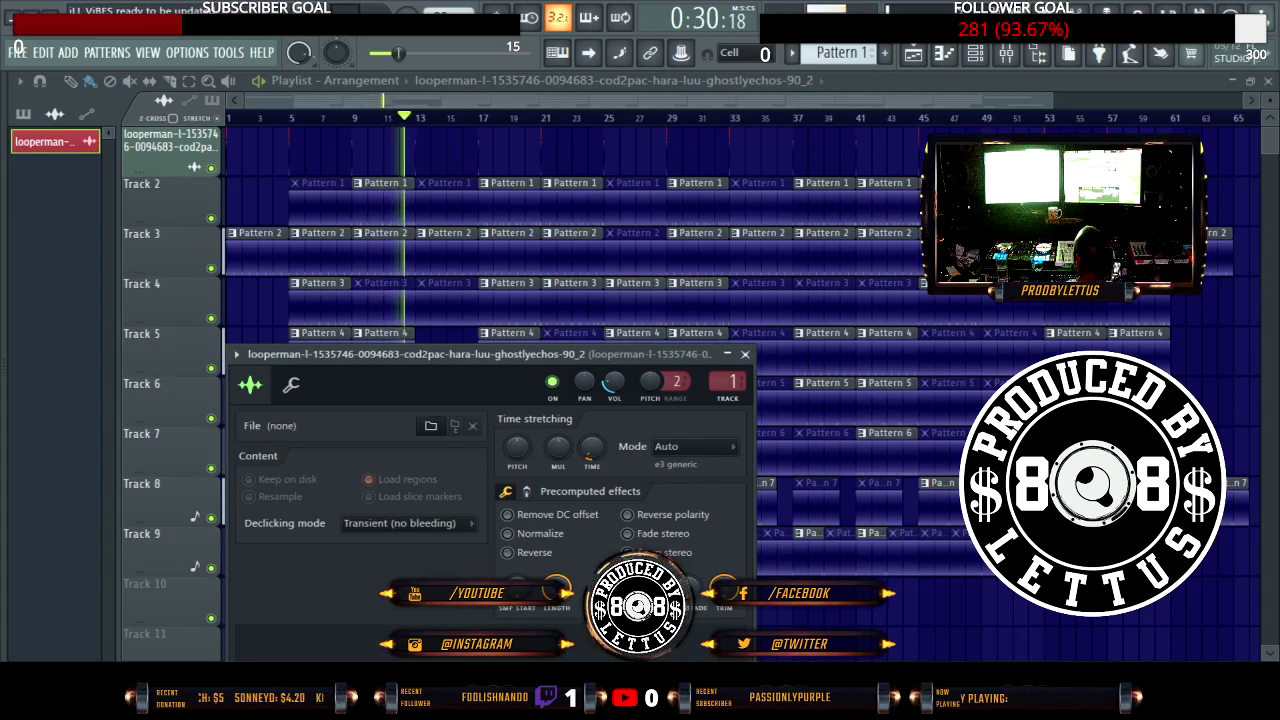
pyautogui.hotkey('alt', 'F8')
pyautogui.hotkey('alt', 'F8')
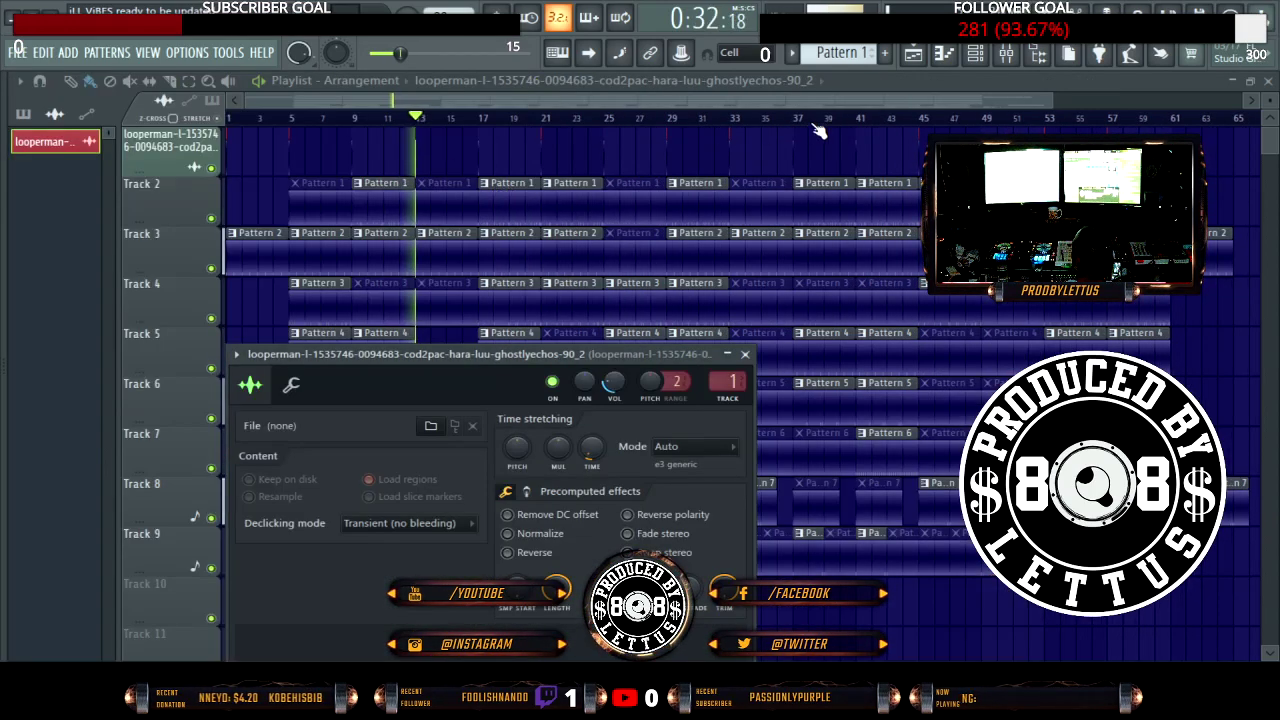
pyautogui.click(975, 55)
pyautogui.click(183, 201)
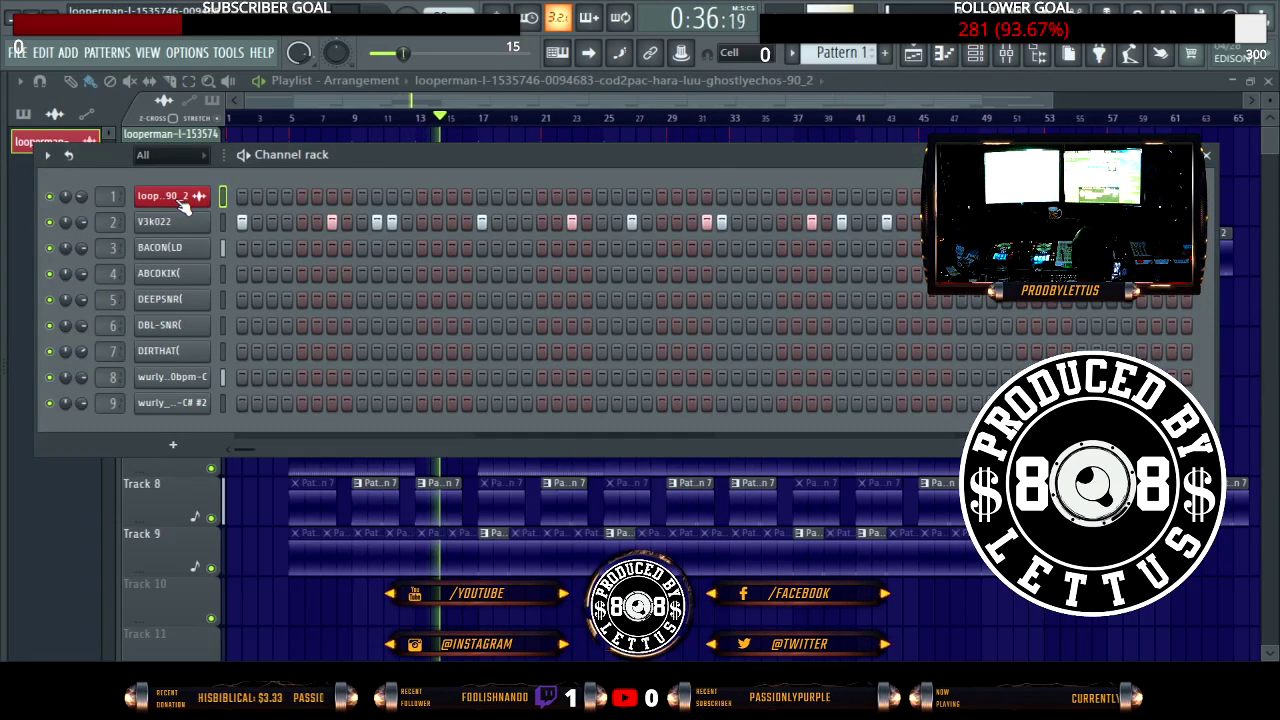
pyautogui.click(183, 201)
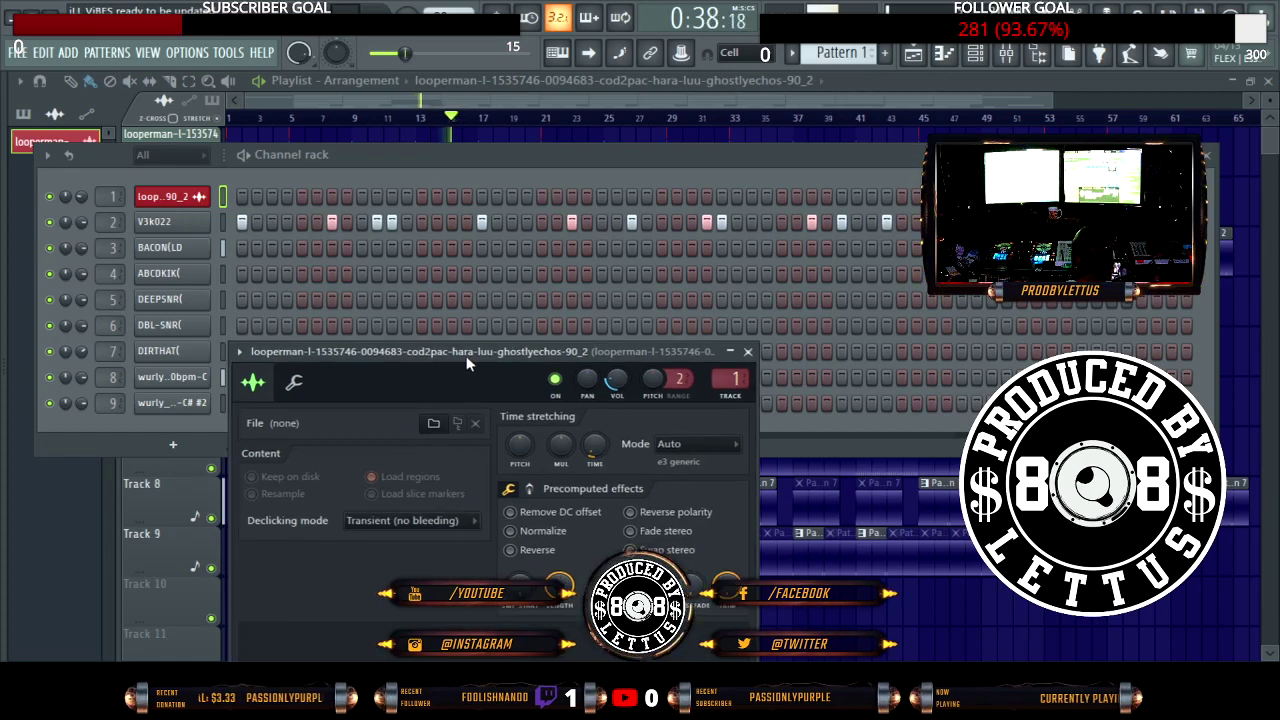
pyautogui.moveTo(462, 370); pyautogui.dragTo(665, 226)
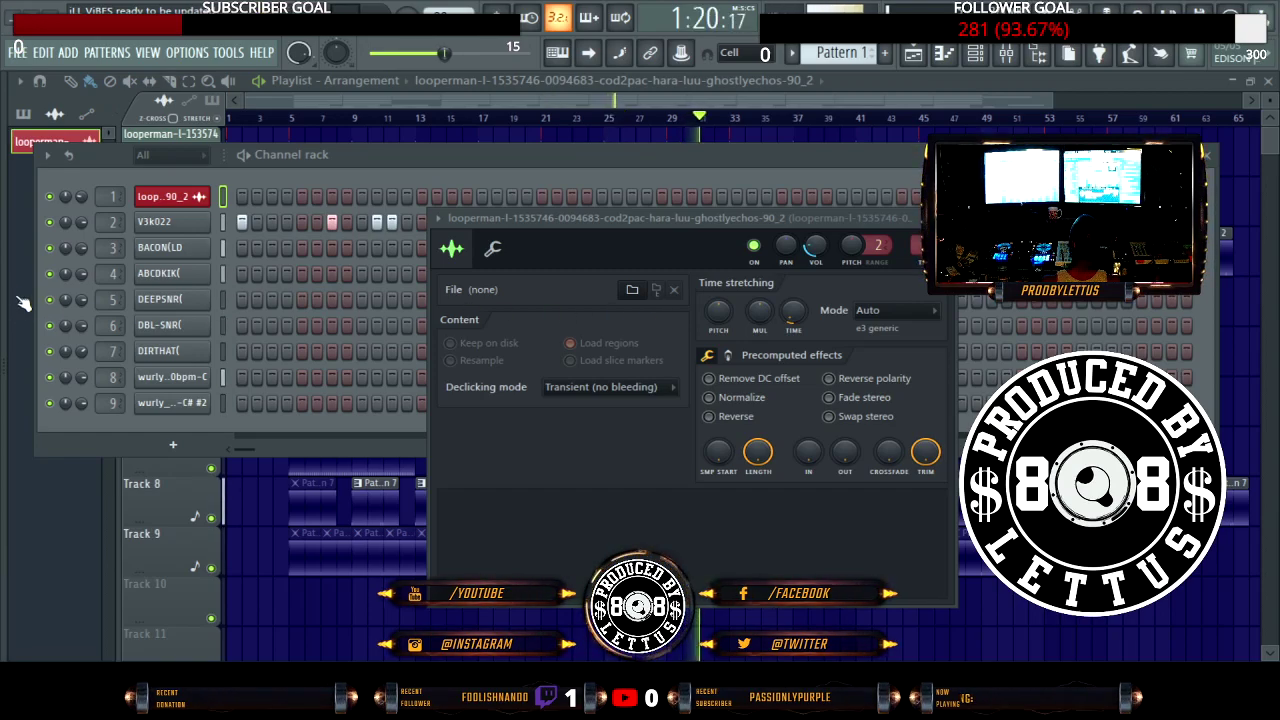
# Step: Stop playback and load the looperman ghostlyechos-90 loop from the sample browser into the first channel
pyautogui.hotkey('alt', 'F8')
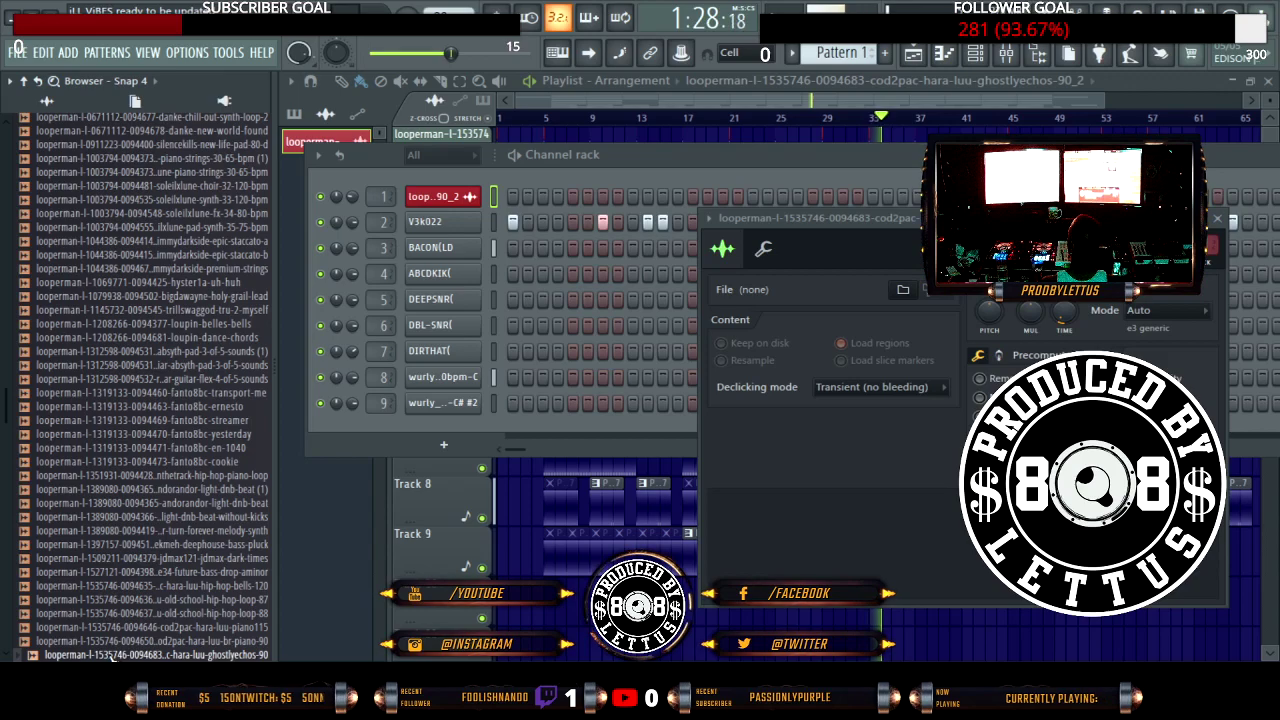
pyautogui.press('space')
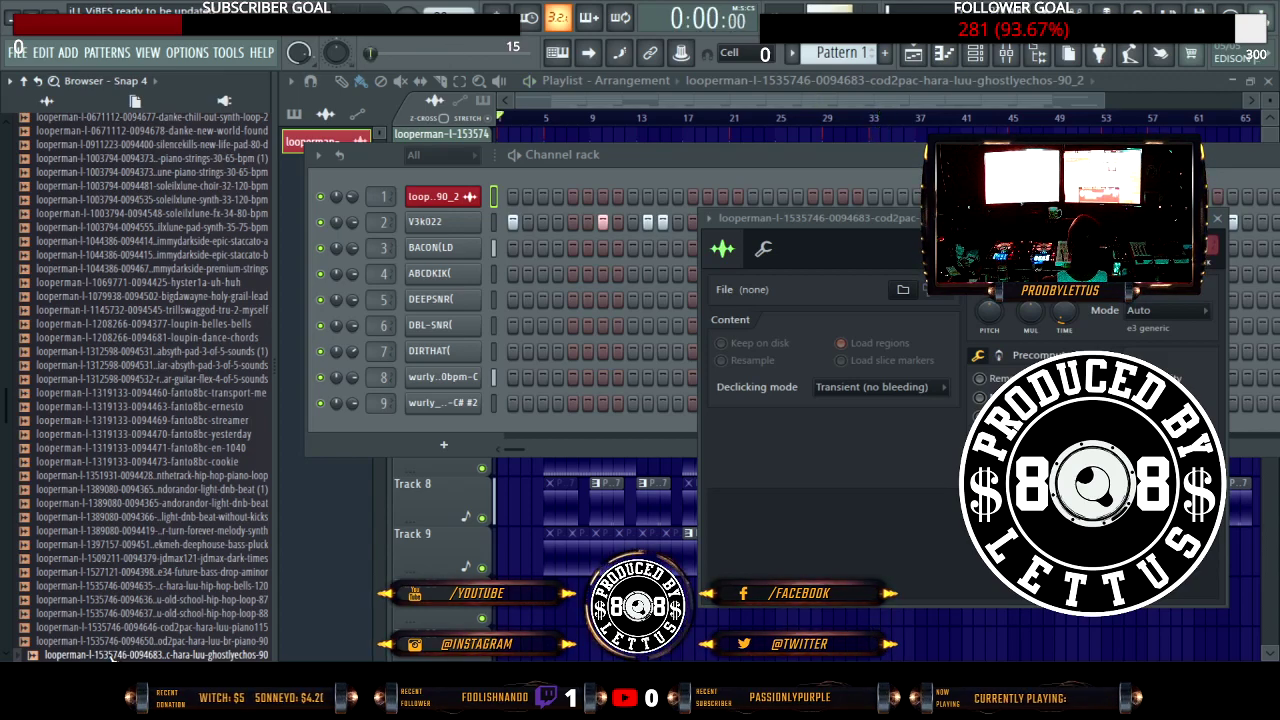
pyautogui.moveTo(313, 515); pyautogui.dragTo(395, 215)
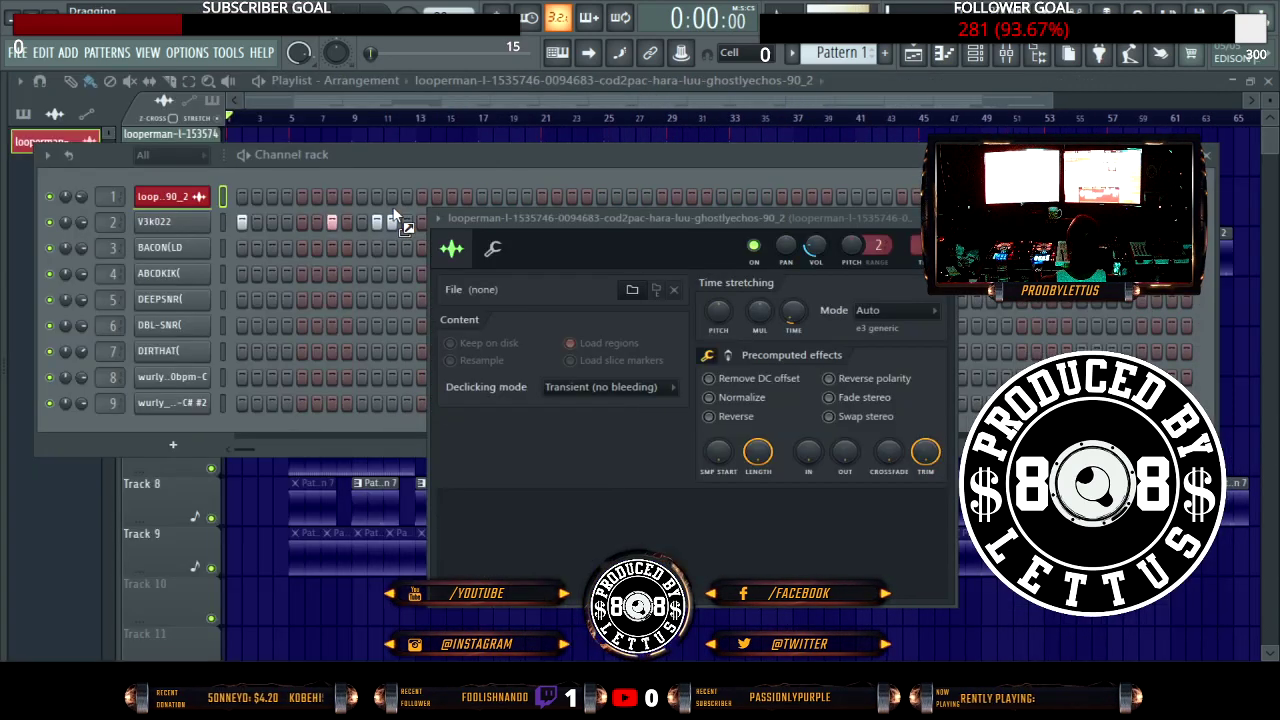
pyautogui.moveTo(193, 198); pyautogui.dragTo(194, 199)
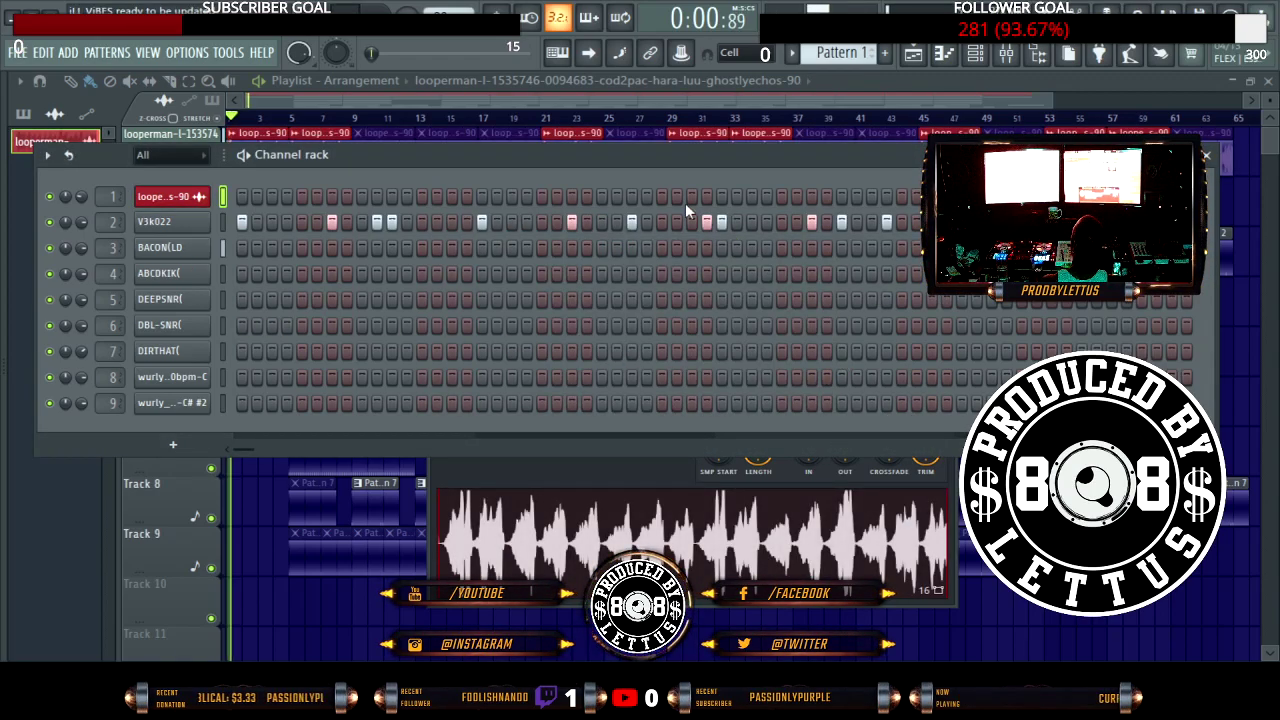
# Step: Review the reloaded ghostlyechos-90 loop in the playlist, mixer and piano roll, ending back on the playlist
pyautogui.click(836, 97)
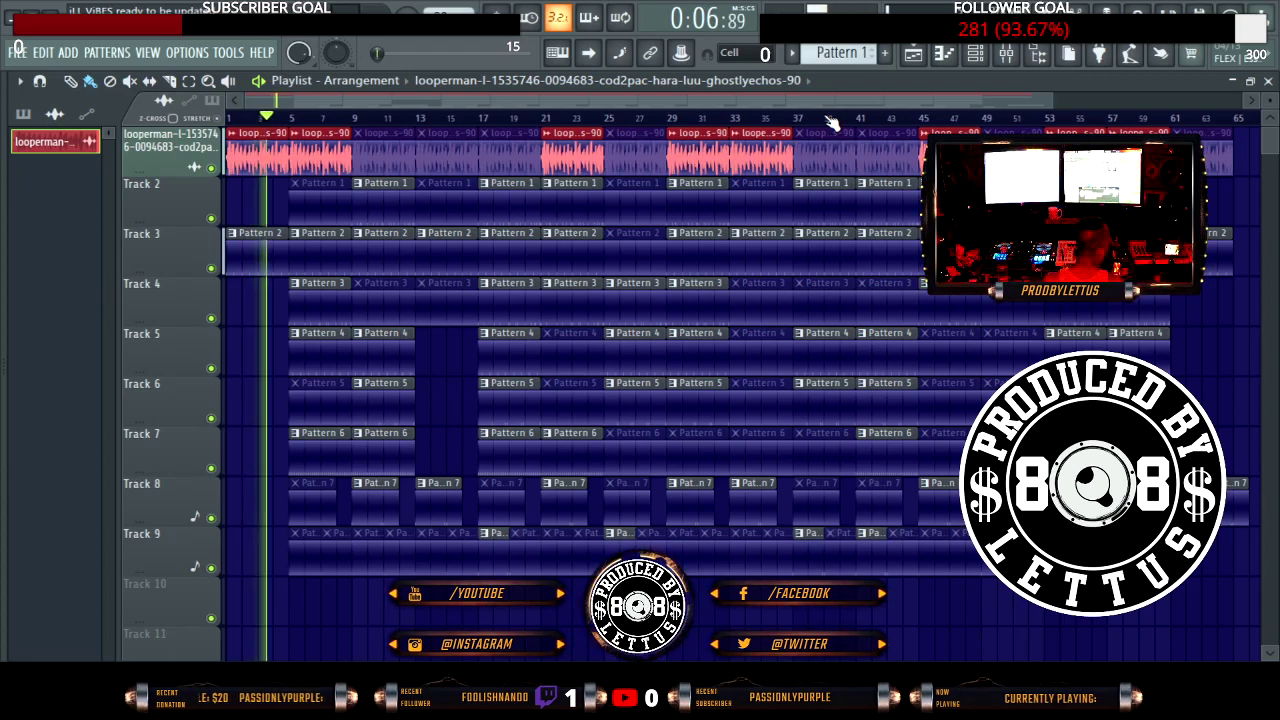
pyautogui.click(1006, 55)
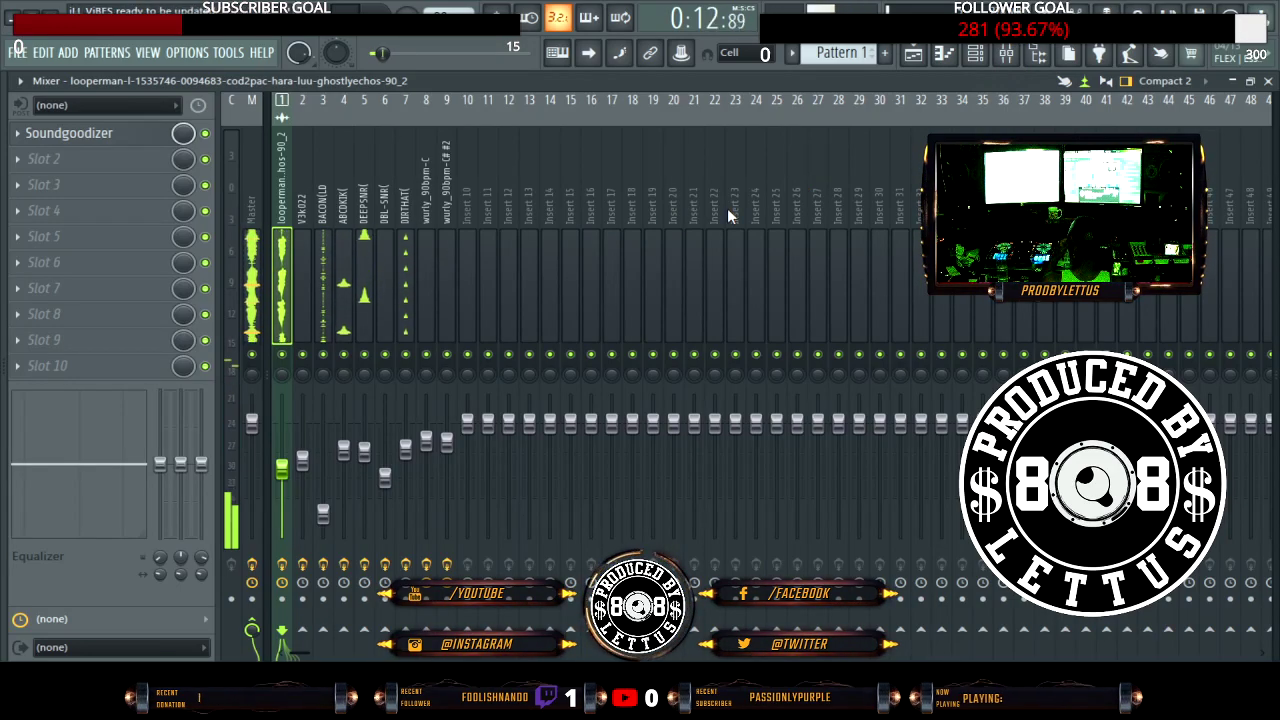
pyautogui.press('space')
pyautogui.click(984, 57)
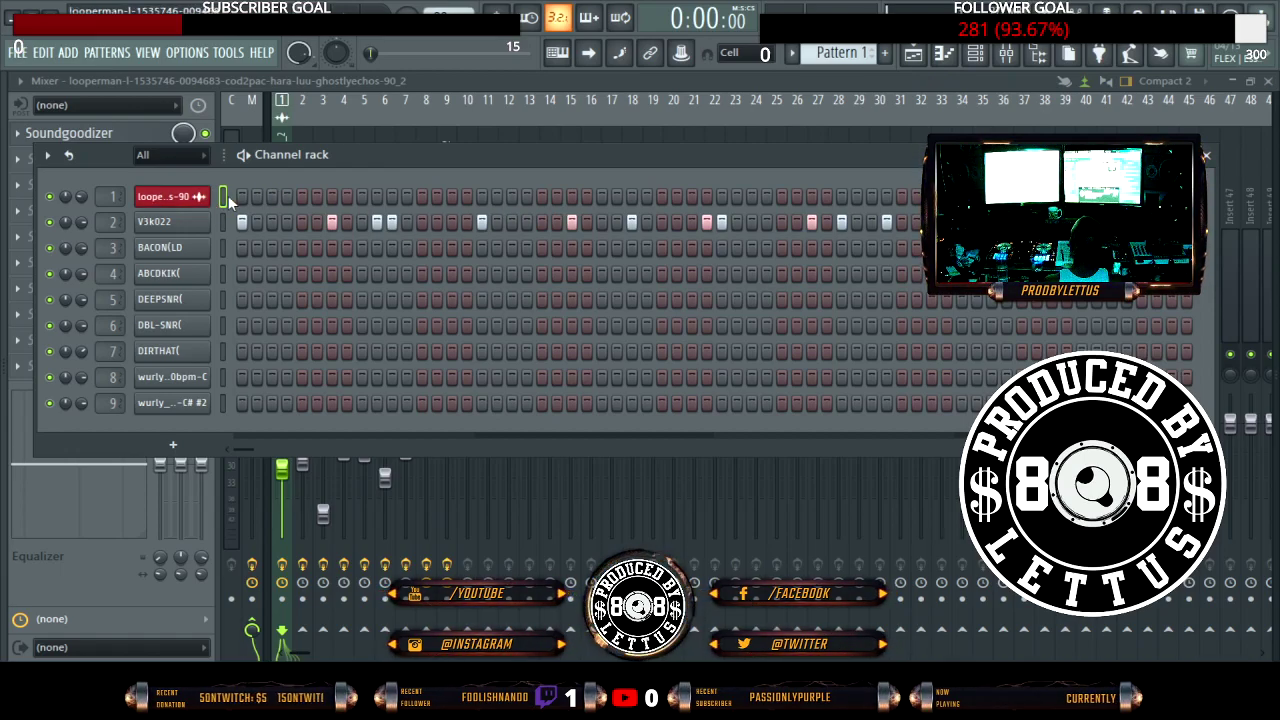
pyautogui.press('F7')
pyautogui.scroll(3, 432, 316)
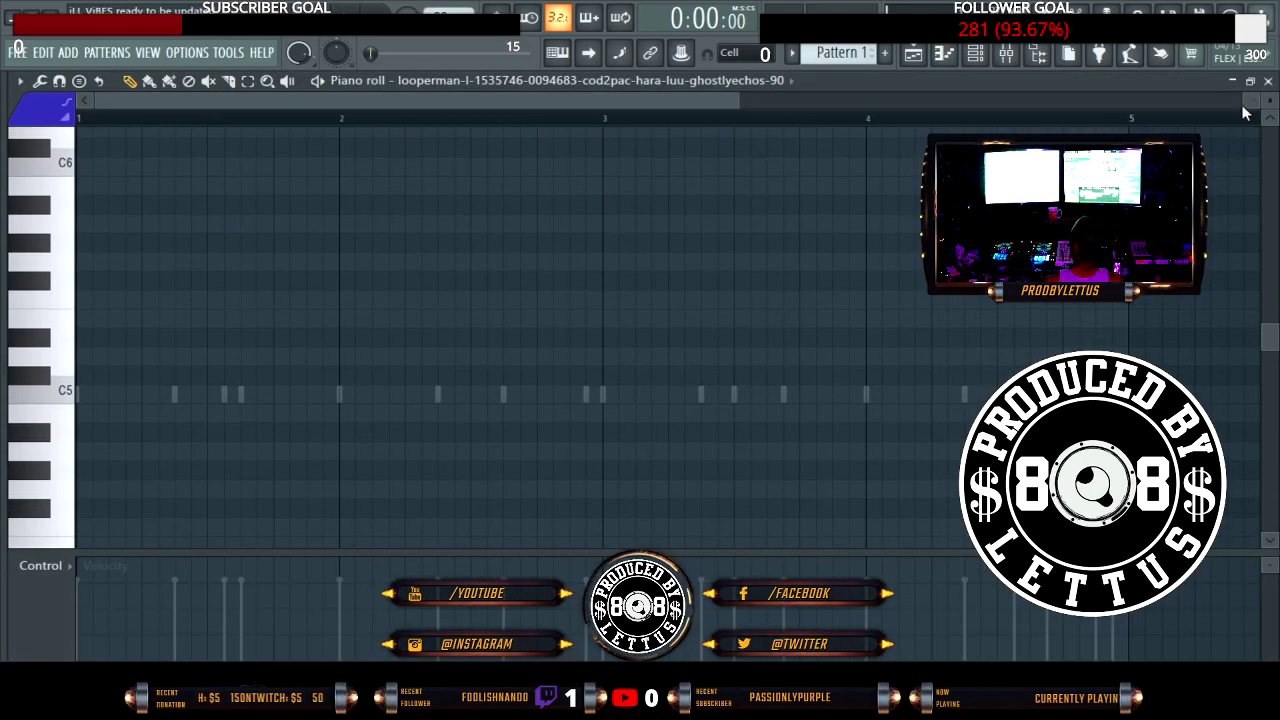
pyautogui.click(1268, 81)
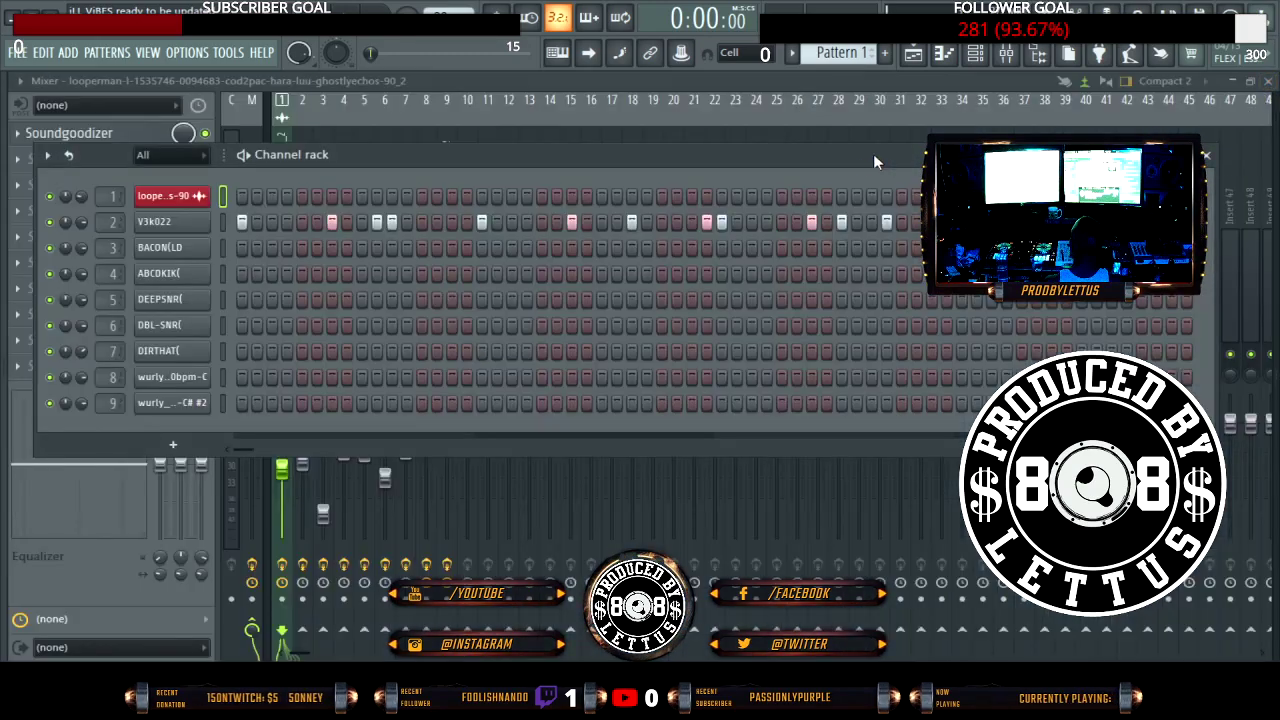
pyautogui.click(528, 79)
pyautogui.click(914, 56)
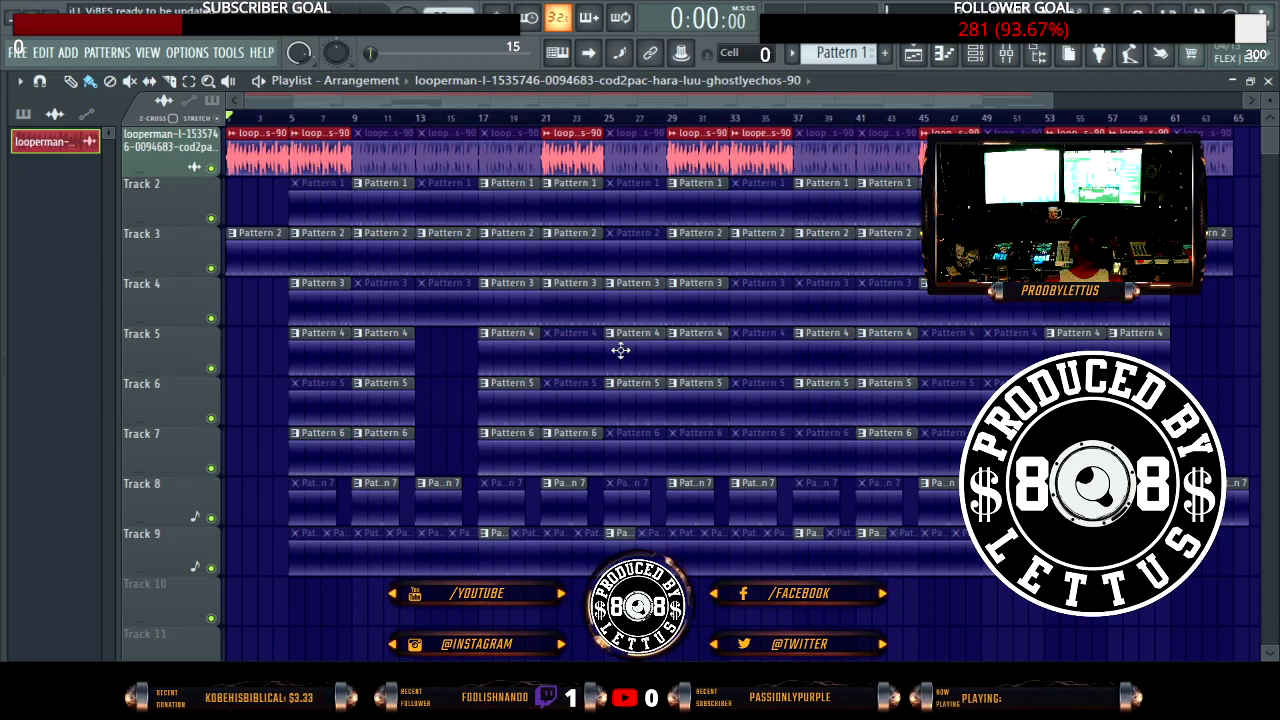
# Step: Play the arrangement from the start and inspect the sampler settings of the ghostlyechos-90 clip on the first track
pyautogui.press('space')
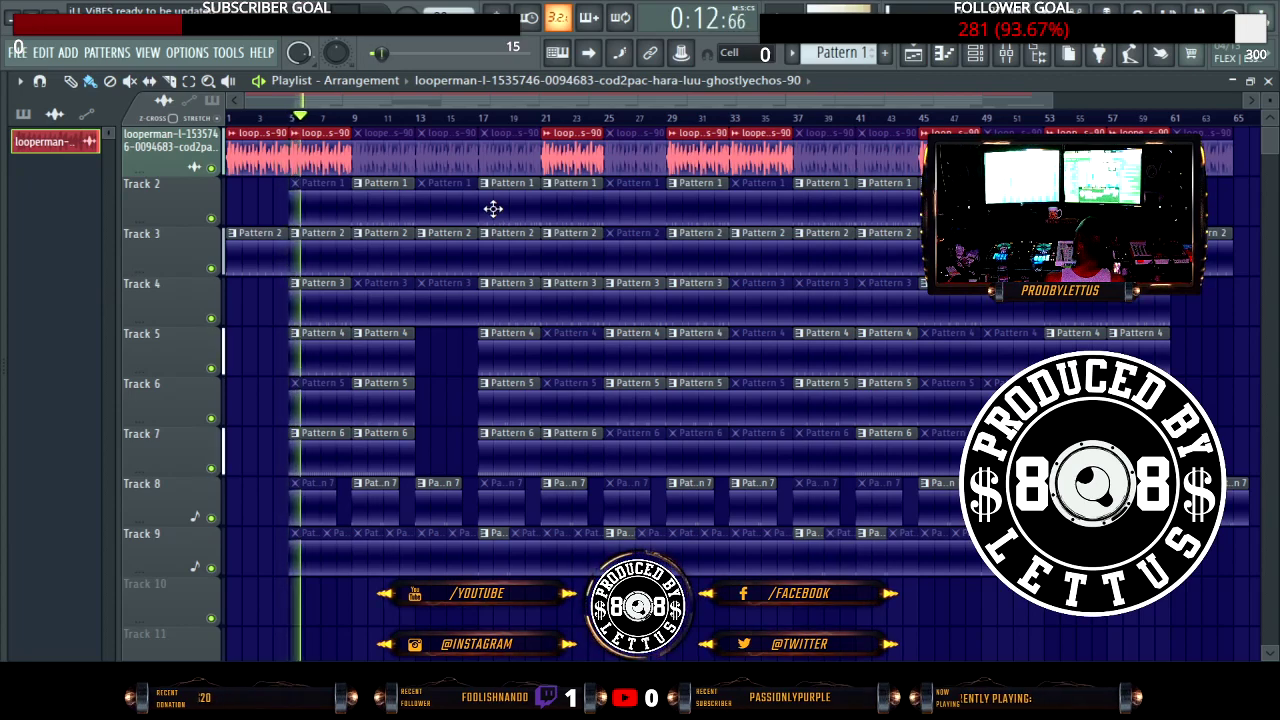
pyautogui.doubleClick(349, 168)
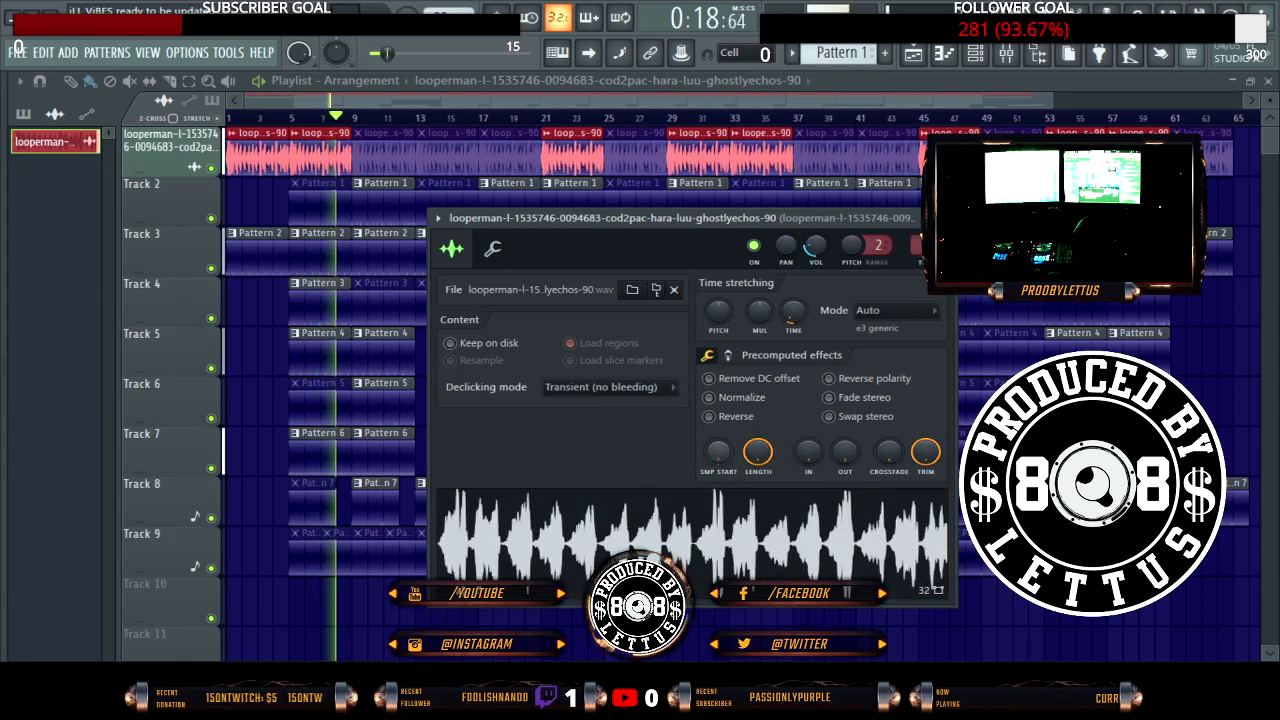
pyautogui.press('space')
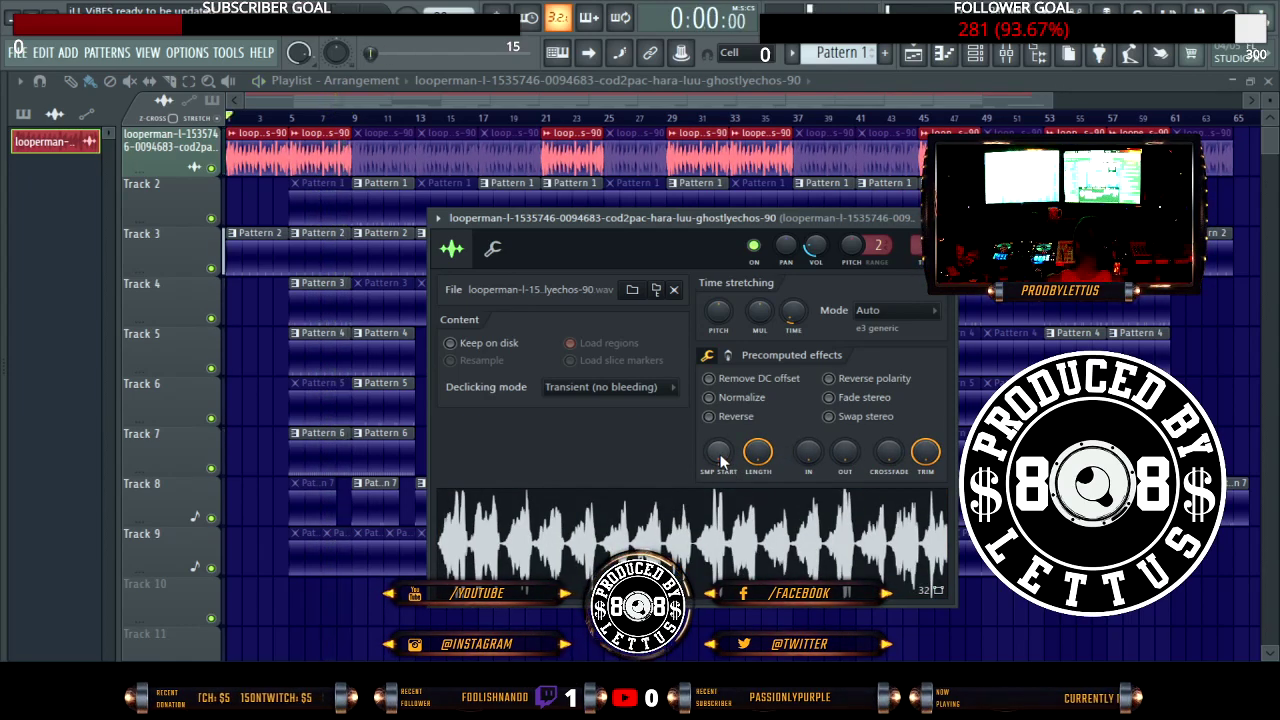
pyautogui.press('space')
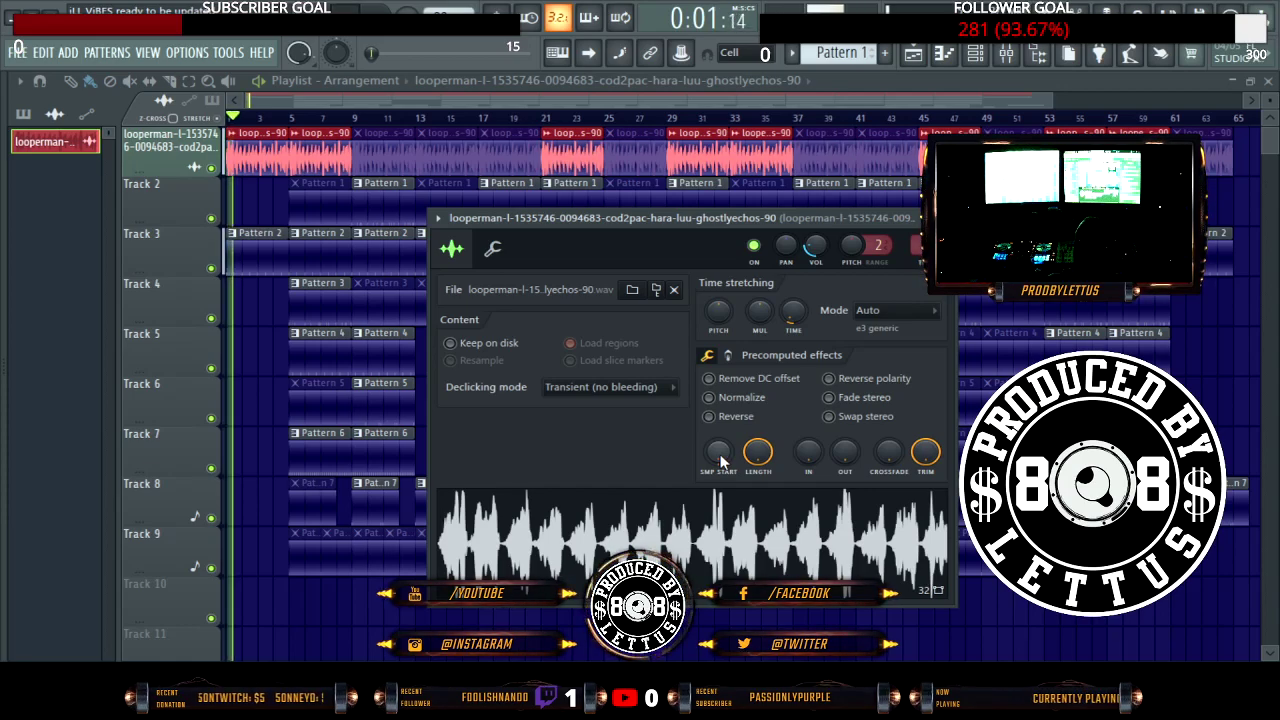
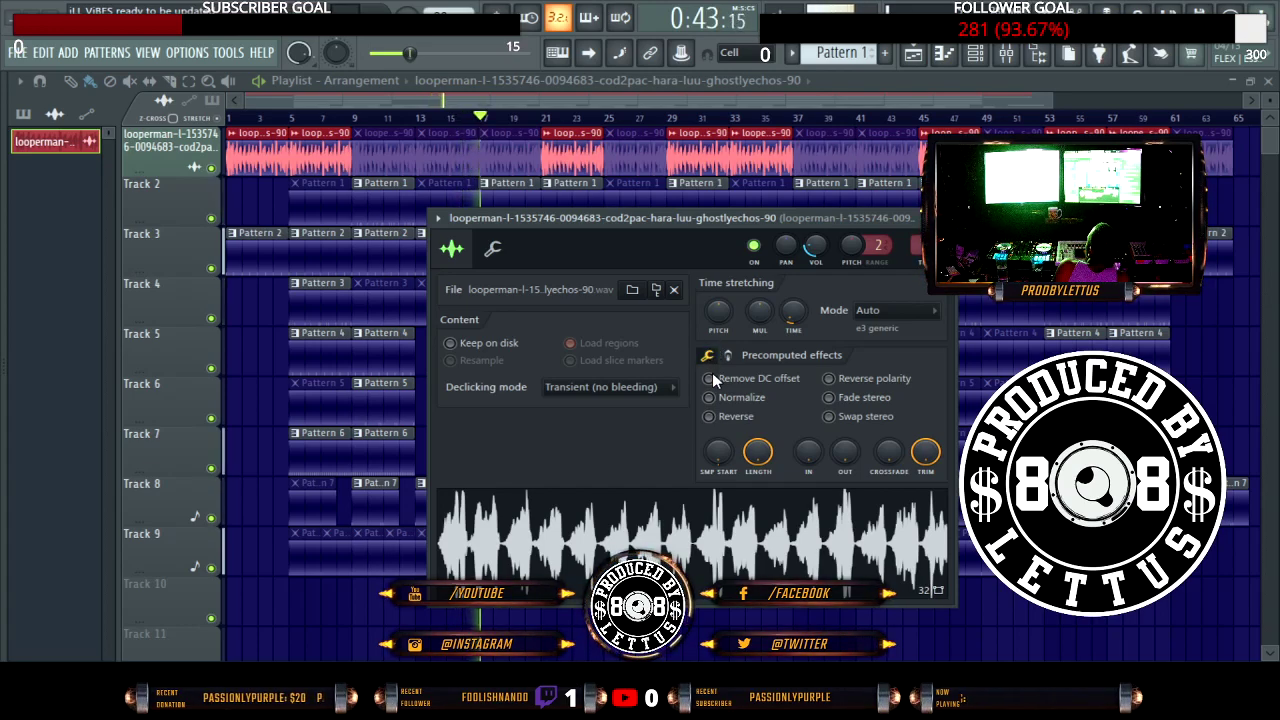
# Step: Switch to the Rude awakening project and review its channel rack and full playlist arrangement
pyautogui.hotkey('ctrl', 'n')
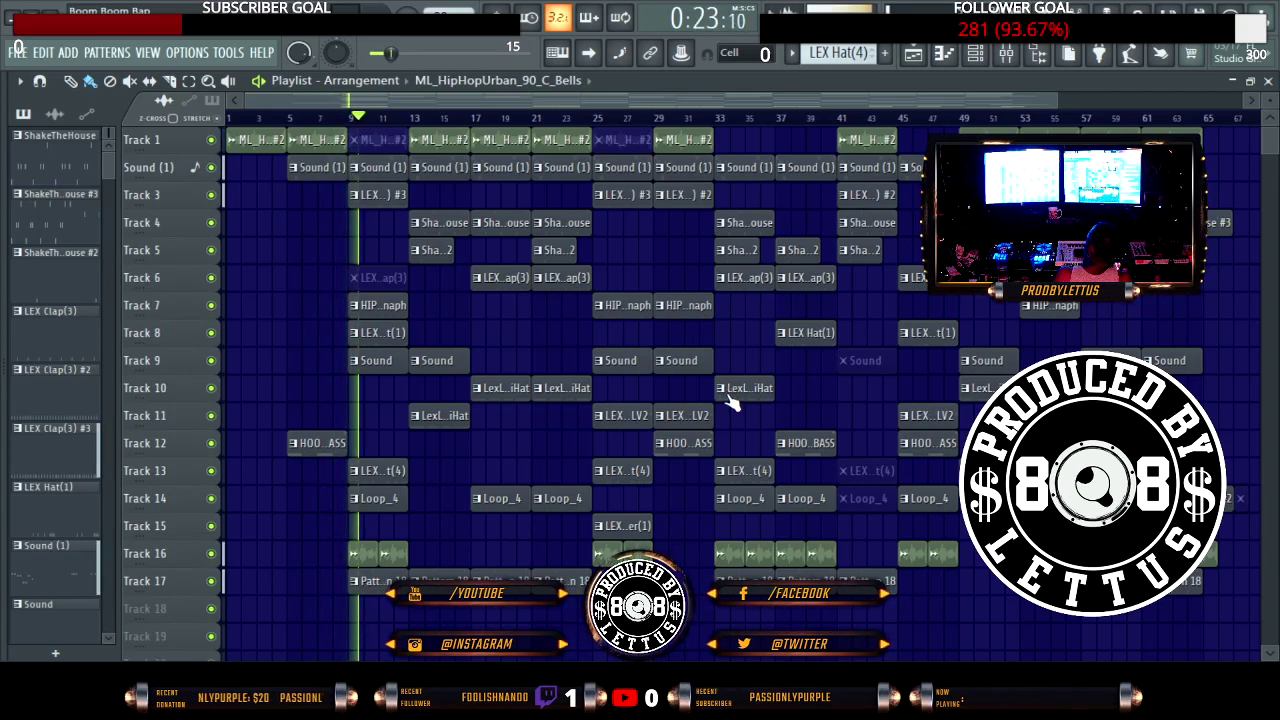
pyautogui.click(975, 54)
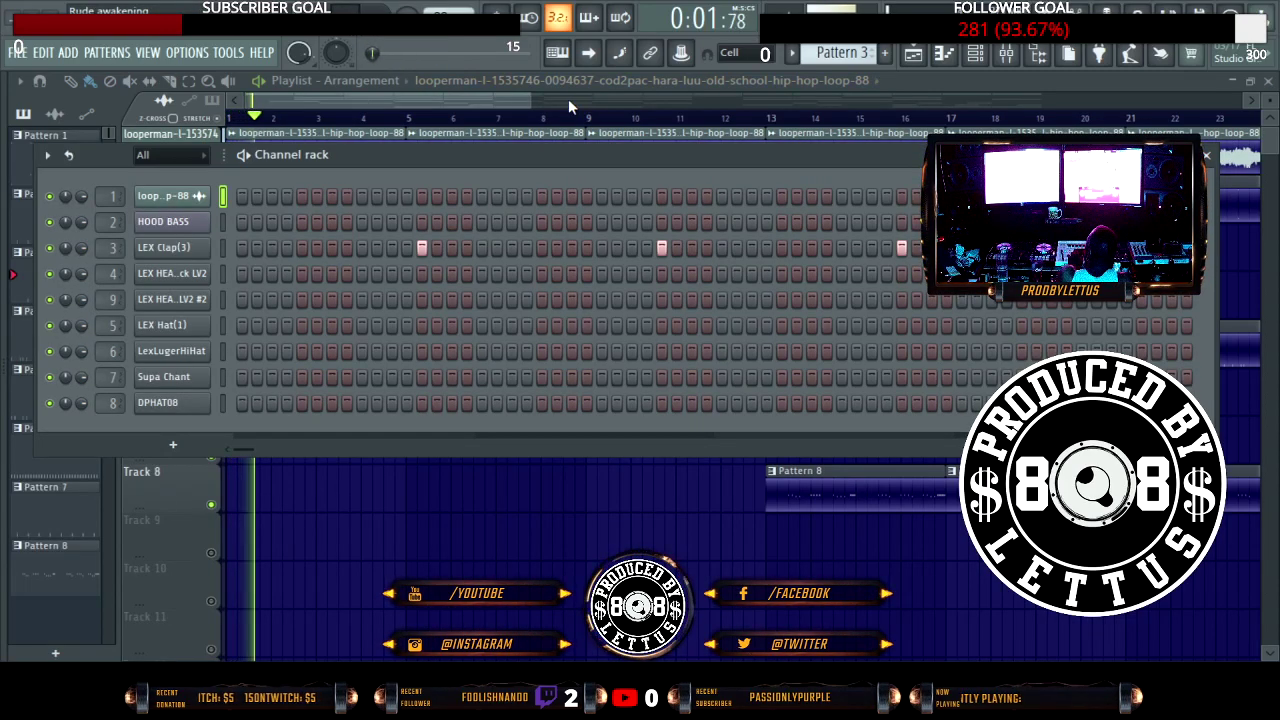
pyautogui.moveTo(534, 100); pyautogui.dragTo(1060, 102)
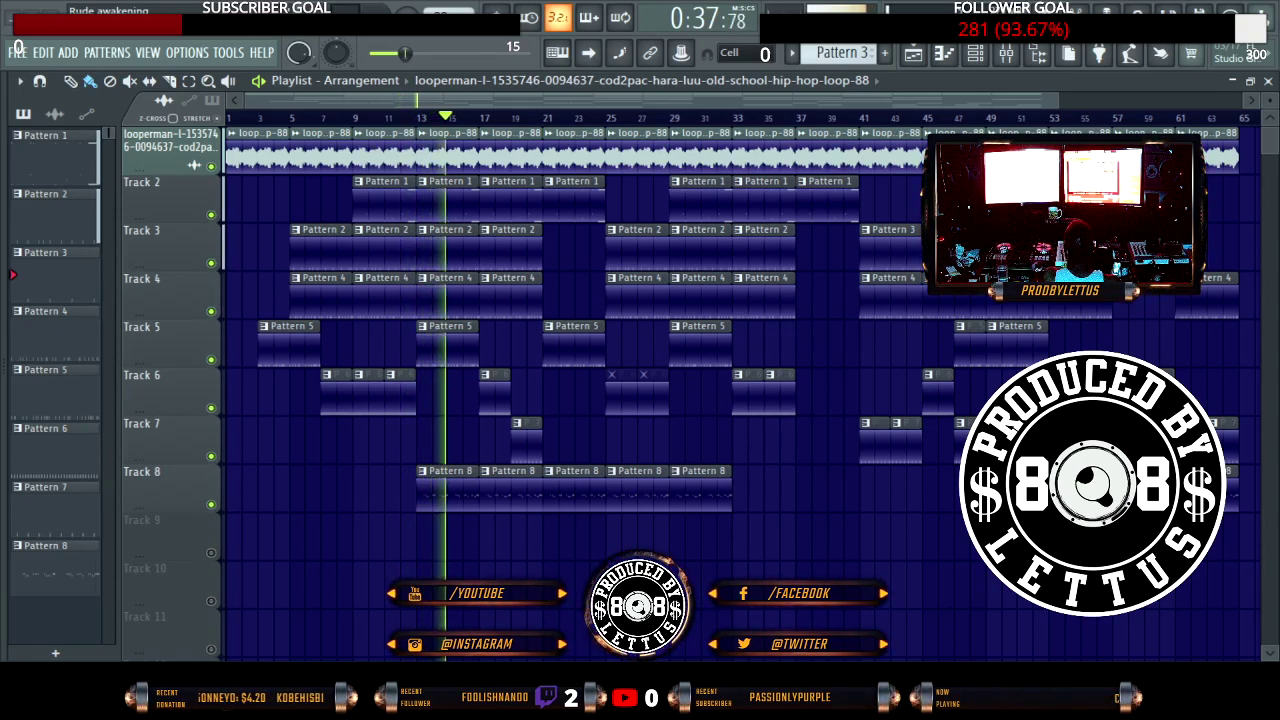
# Step: Shorten the Pattern 2, Pattern 4 and Pattern 5 clips starting at bar 13 so they end at about bar 16
pyautogui.moveTo(478, 340); pyautogui.dragTo(462, 259)
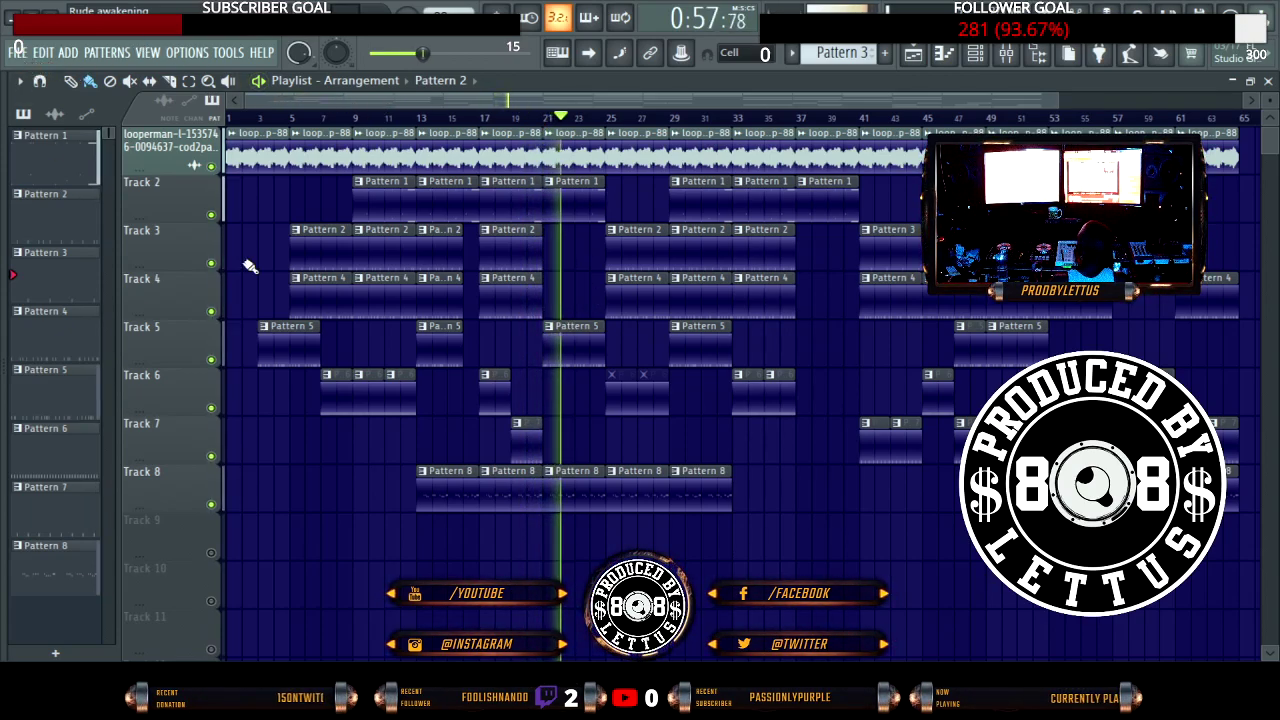
pyautogui.scroll(-3, 601, 414)
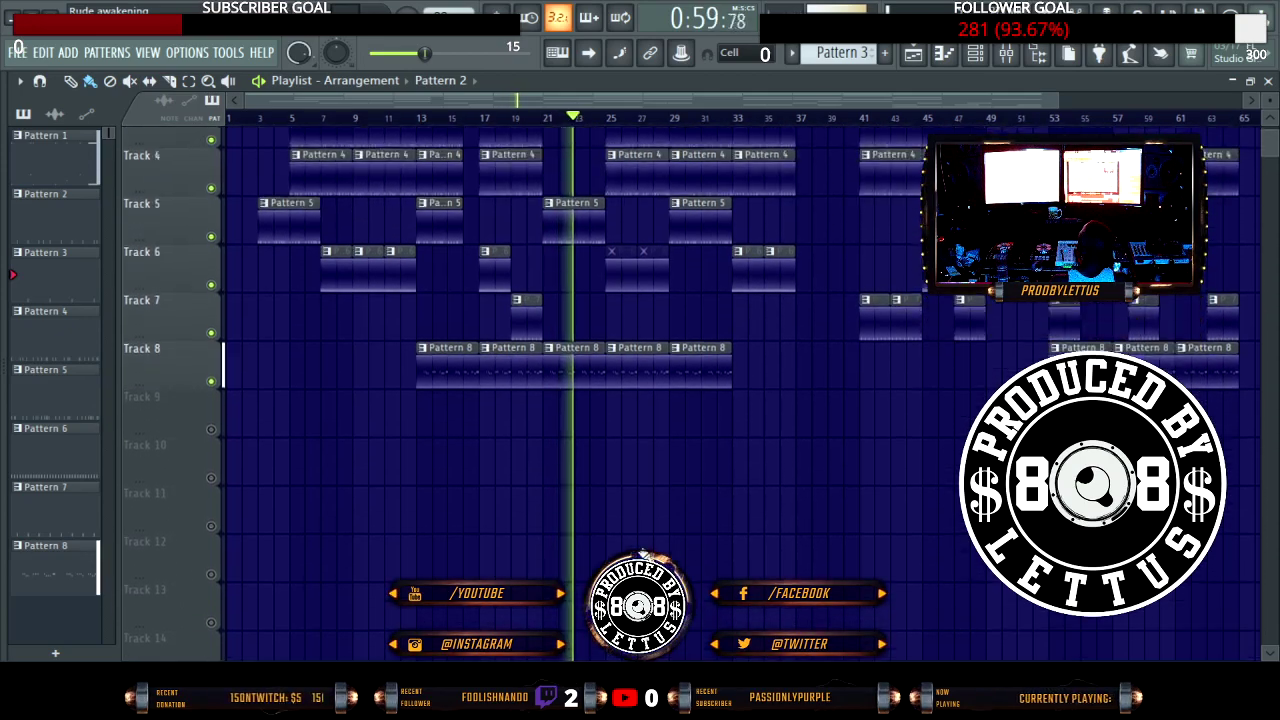
pyautogui.scroll(3, 642, 552)
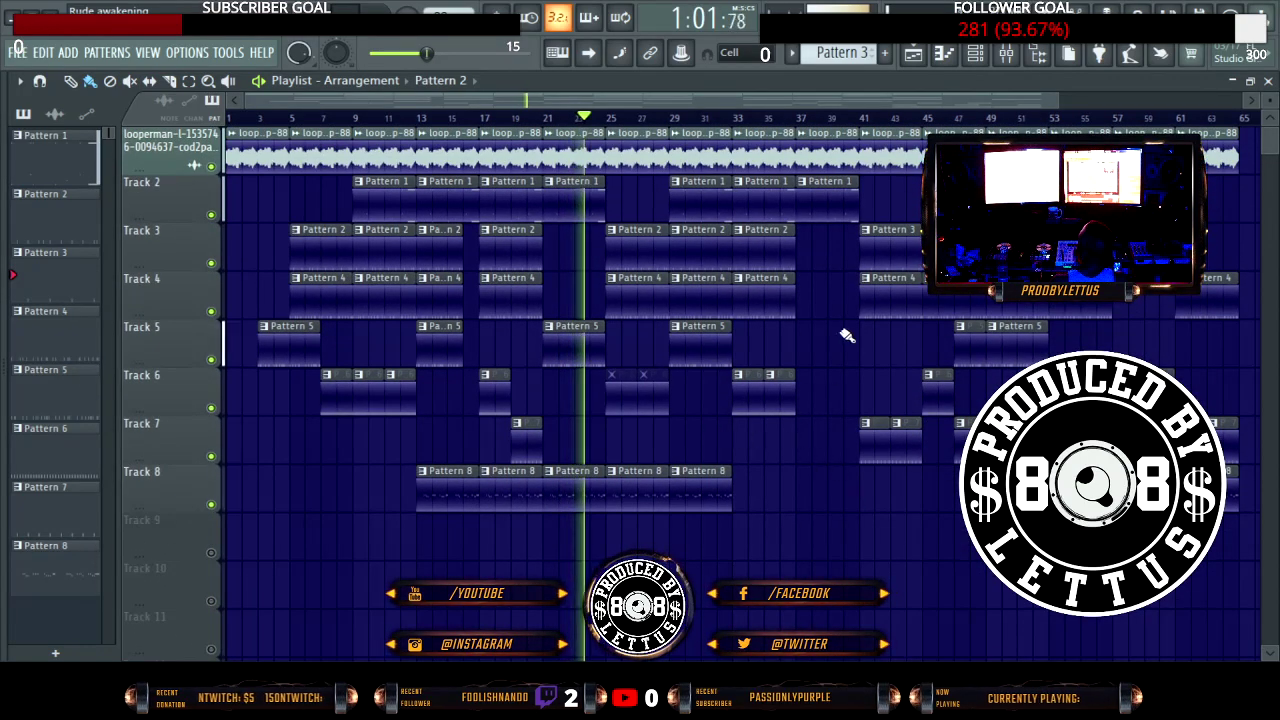
# Step: On the HOOD BASS mixer track, move Fruity parametric EQ 2 to slot 4 and load Maximus in slot 2 with the Lettus Subs 808's preset
pyautogui.click(1005, 53)
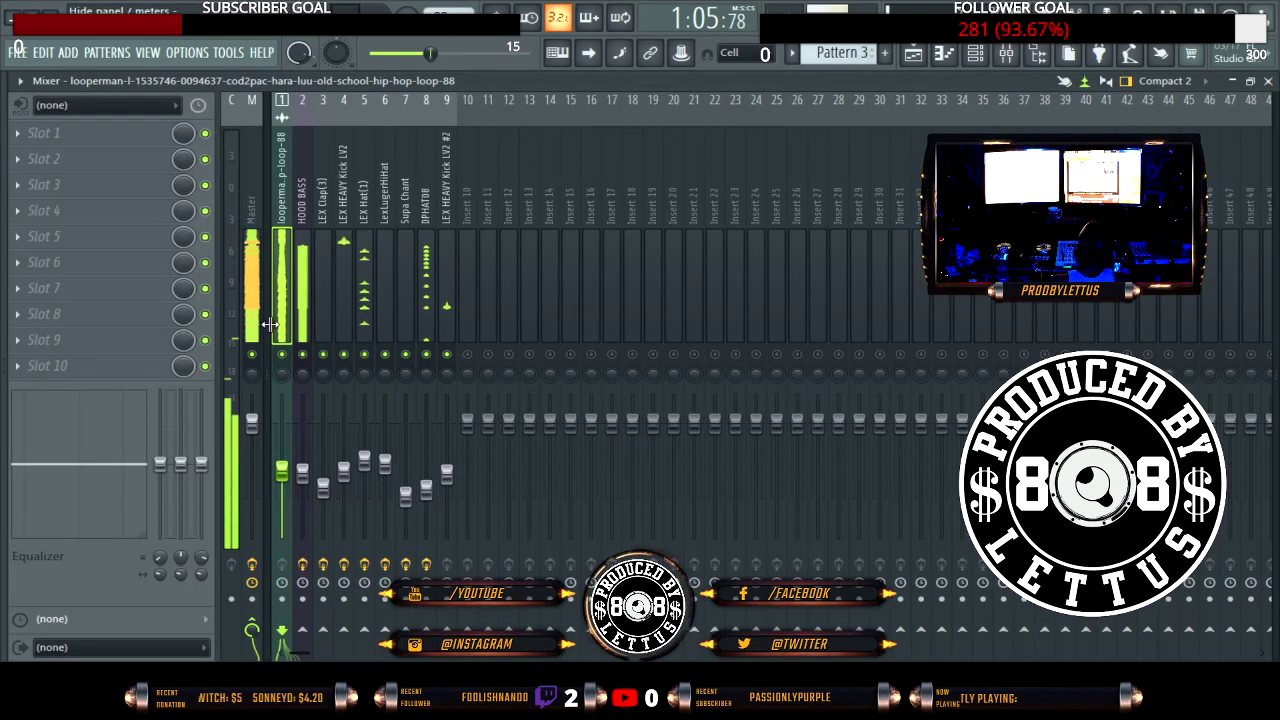
pyautogui.click(302, 260)
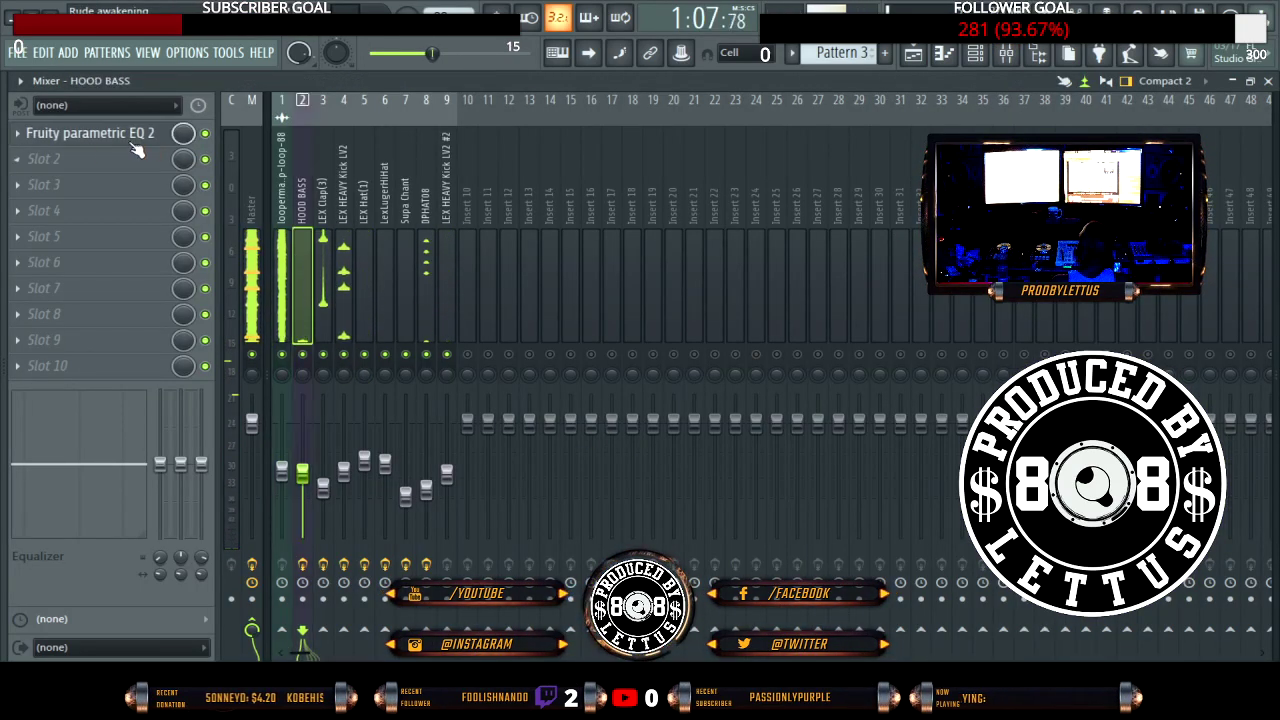
pyautogui.moveTo(14, 138); pyautogui.dragTo(18, 212)
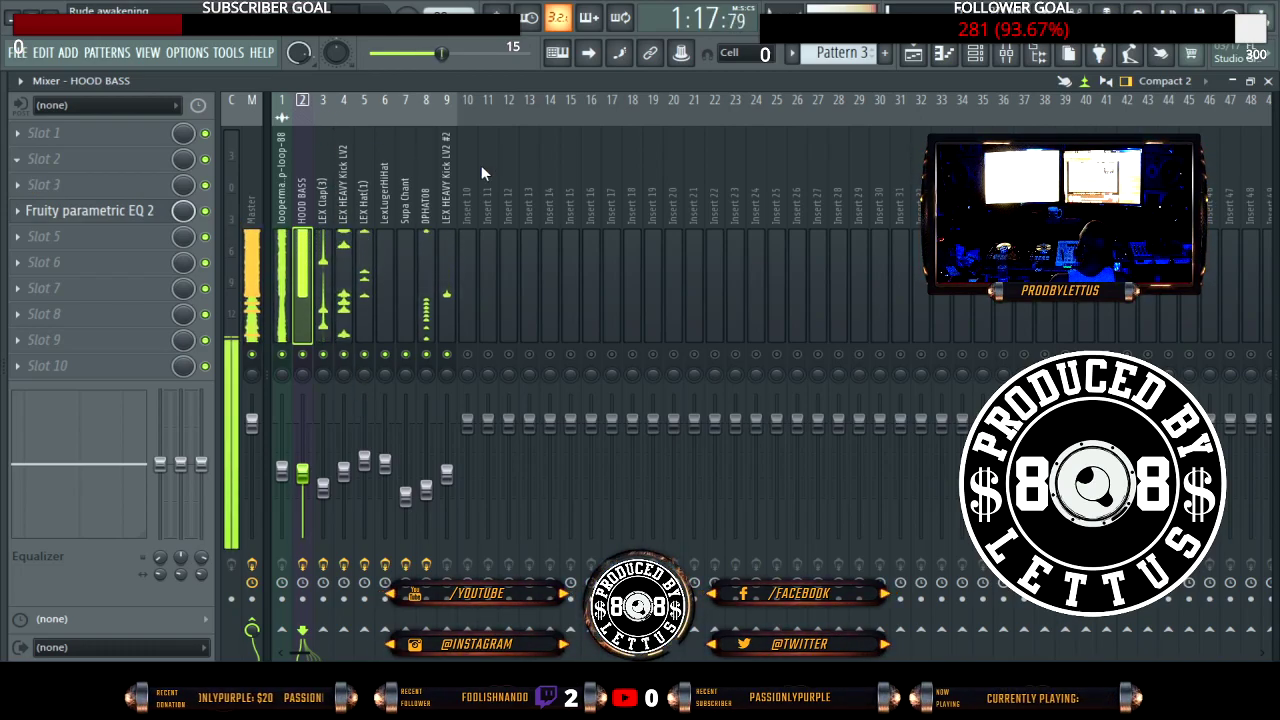
pyautogui.click(60, 158)
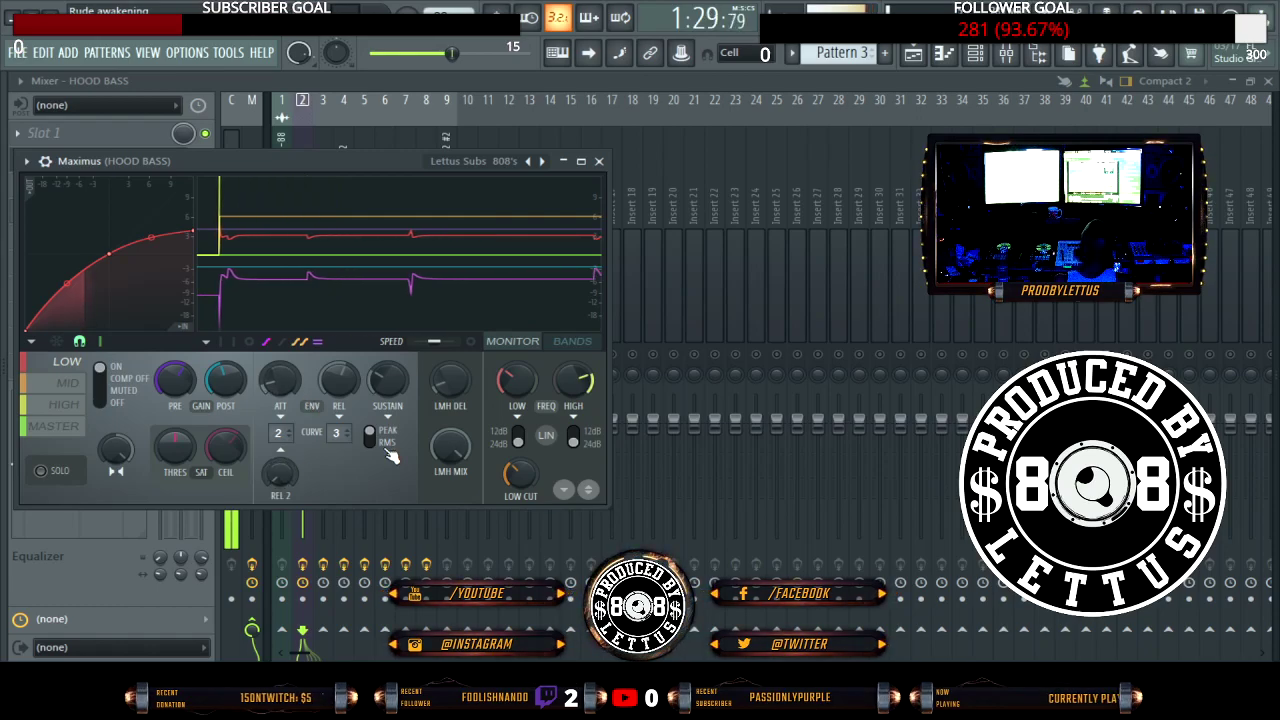
# Step: Close Maximus, solo the HOOD BASS mixer track and bring the looperman loop track back in beside it
pyautogui.click(599, 161)
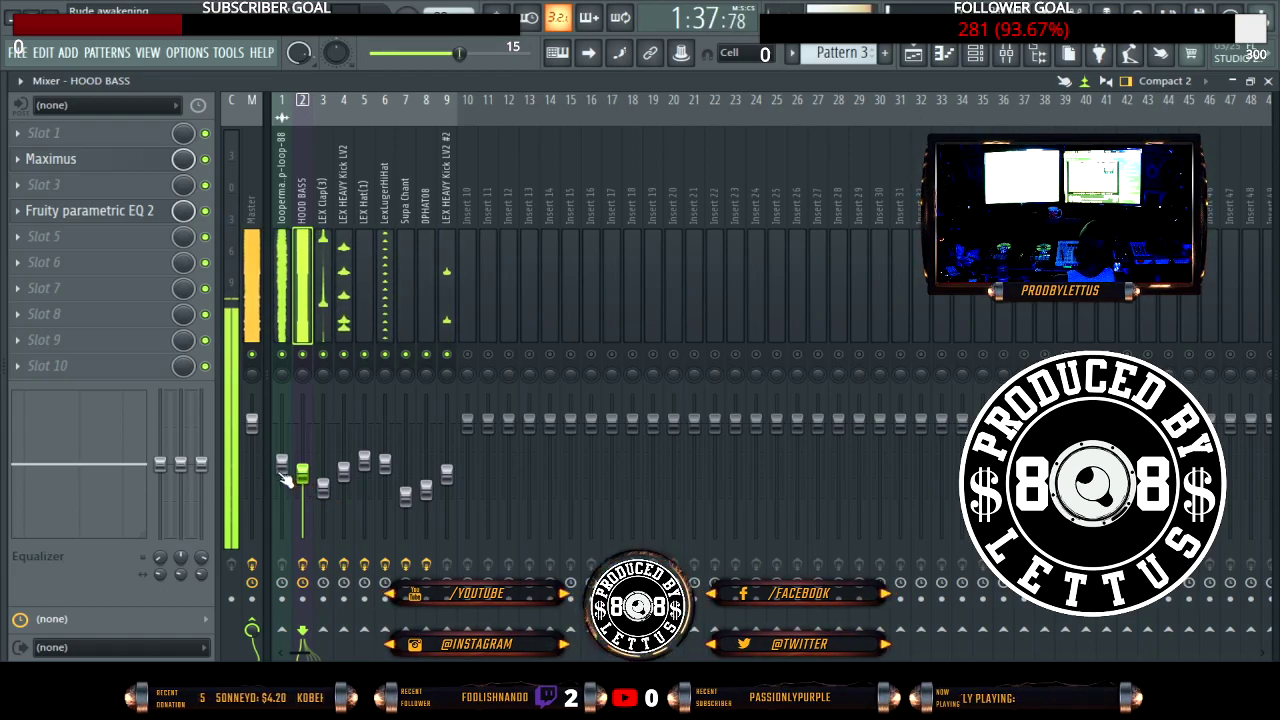
pyautogui.rightClick(302, 355)
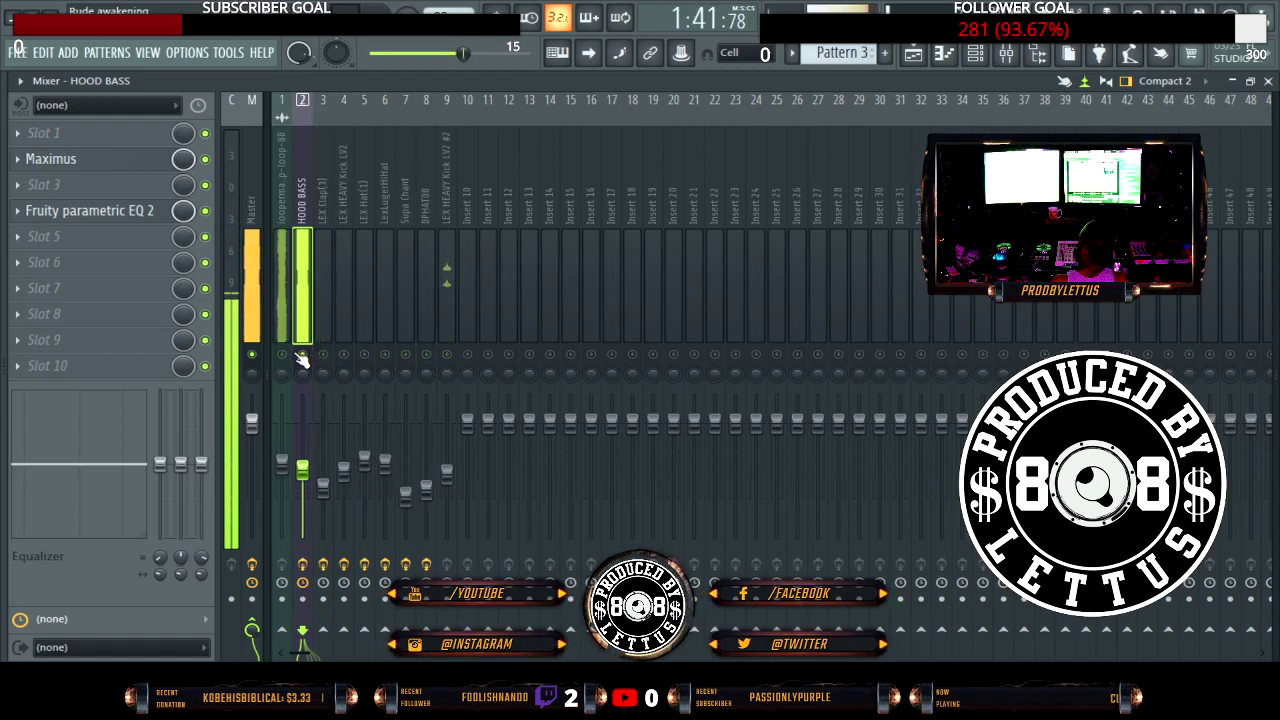
pyautogui.click(281, 355)
# Step: On the looperman loop's mixer track, load Soundgoodizer in slot 2 and Fruity parametric EQ 2 in slot 4
pyautogui.click(287, 170)
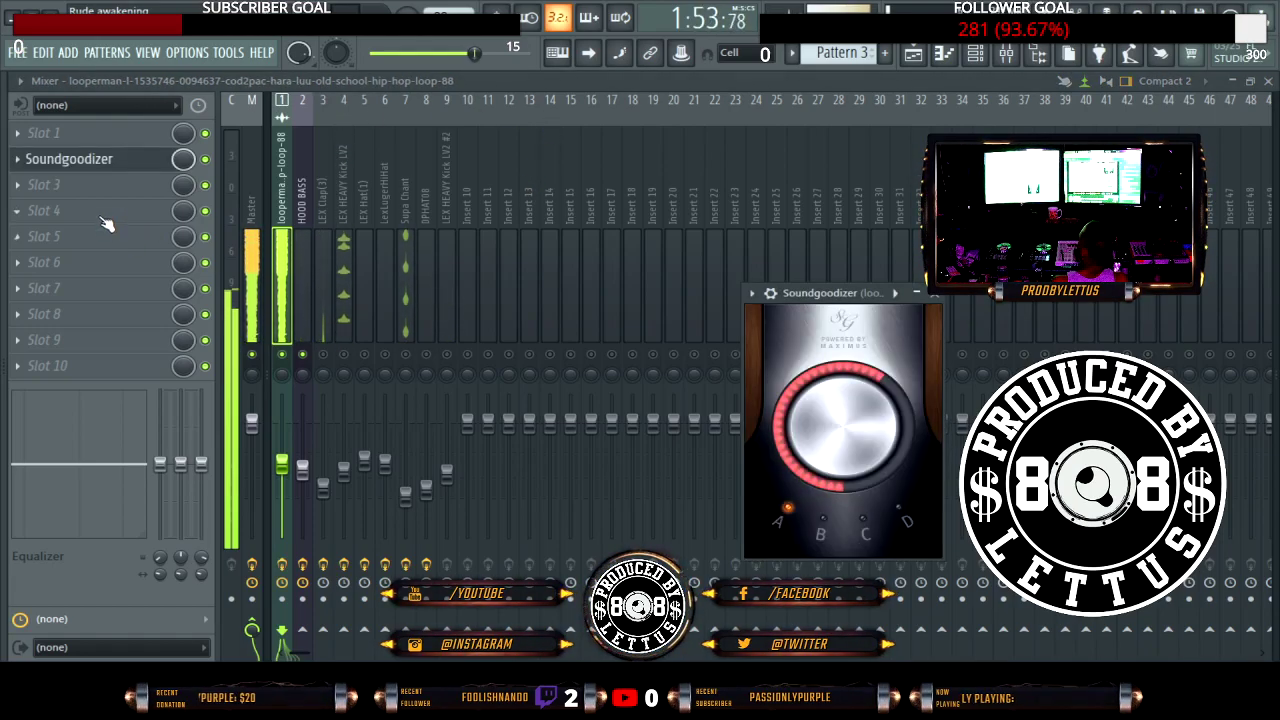
pyautogui.press('Escape')
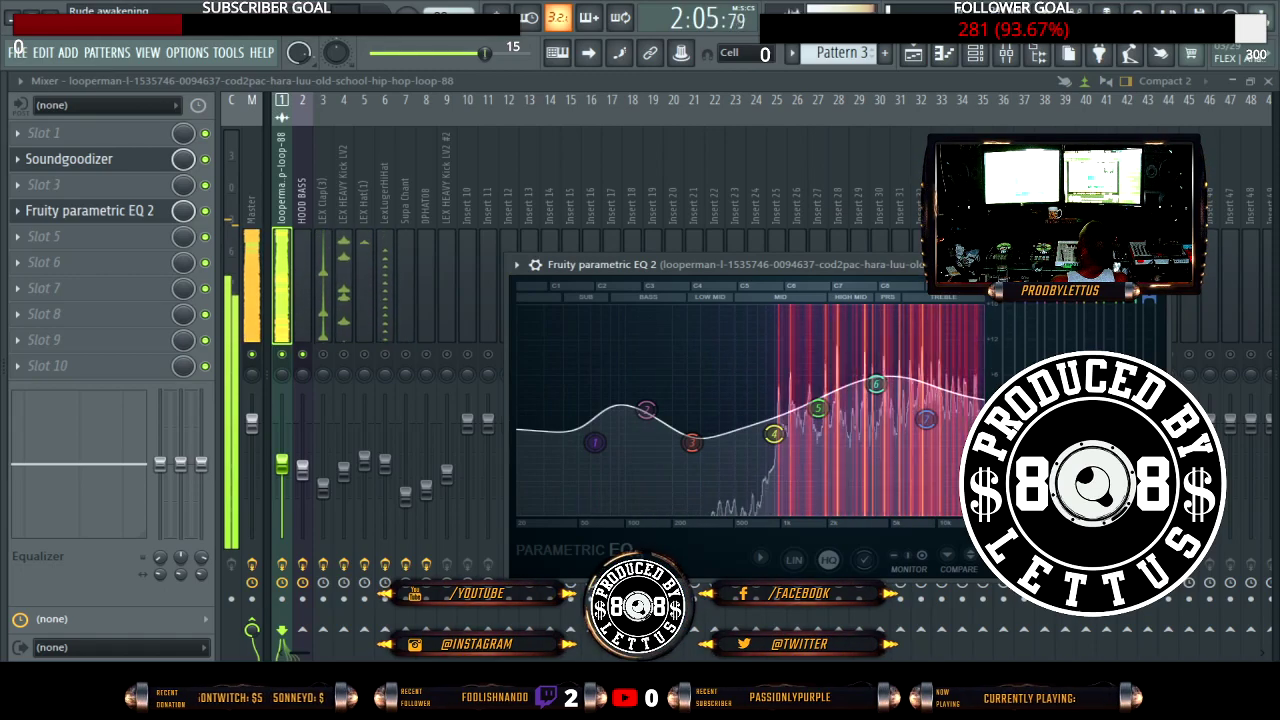
pyautogui.click(1160, 264)
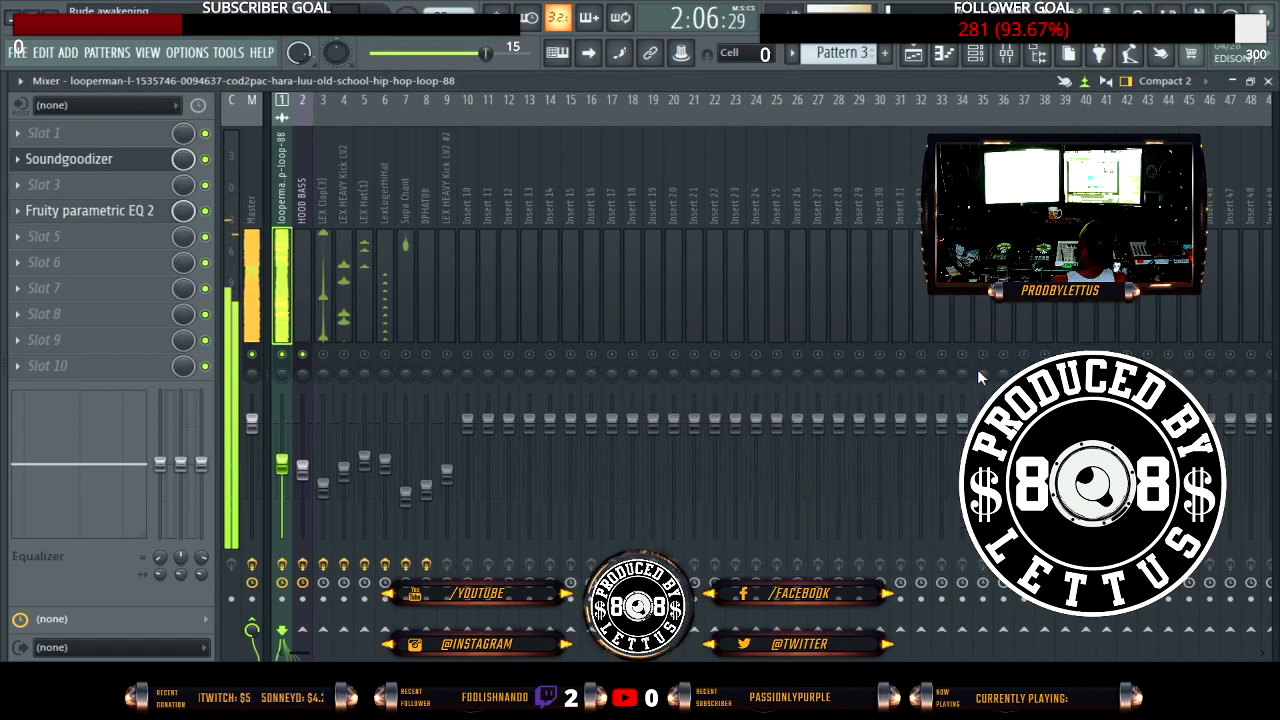
# Step: Unmute mixer tracks 3 through 9, from LEX Clap(3) to LEX HEAVY Kick LV2 #2
pyautogui.click(323, 354)
pyautogui.click(344, 355)
pyautogui.click(364, 354)
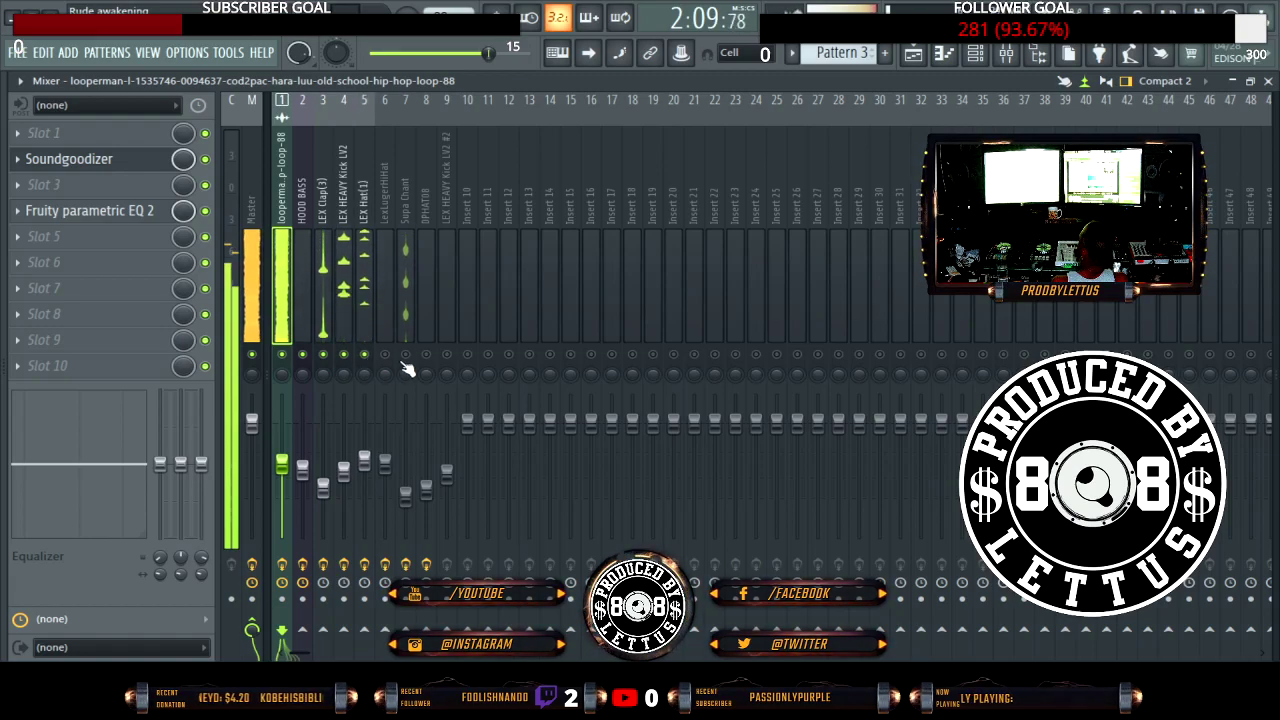
pyautogui.click(405, 354)
pyautogui.click(385, 354)
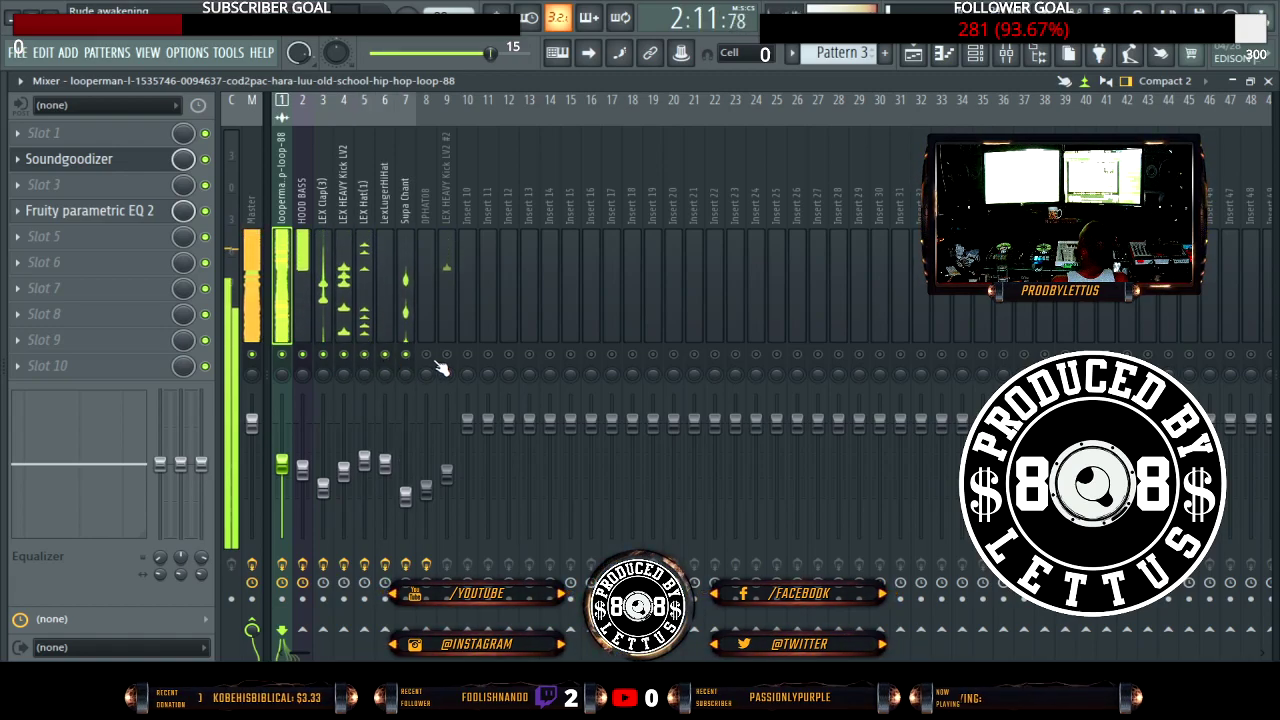
pyautogui.click(426, 354)
pyautogui.click(446, 354)
pyautogui.click(447, 354)
pyautogui.click(467, 354)
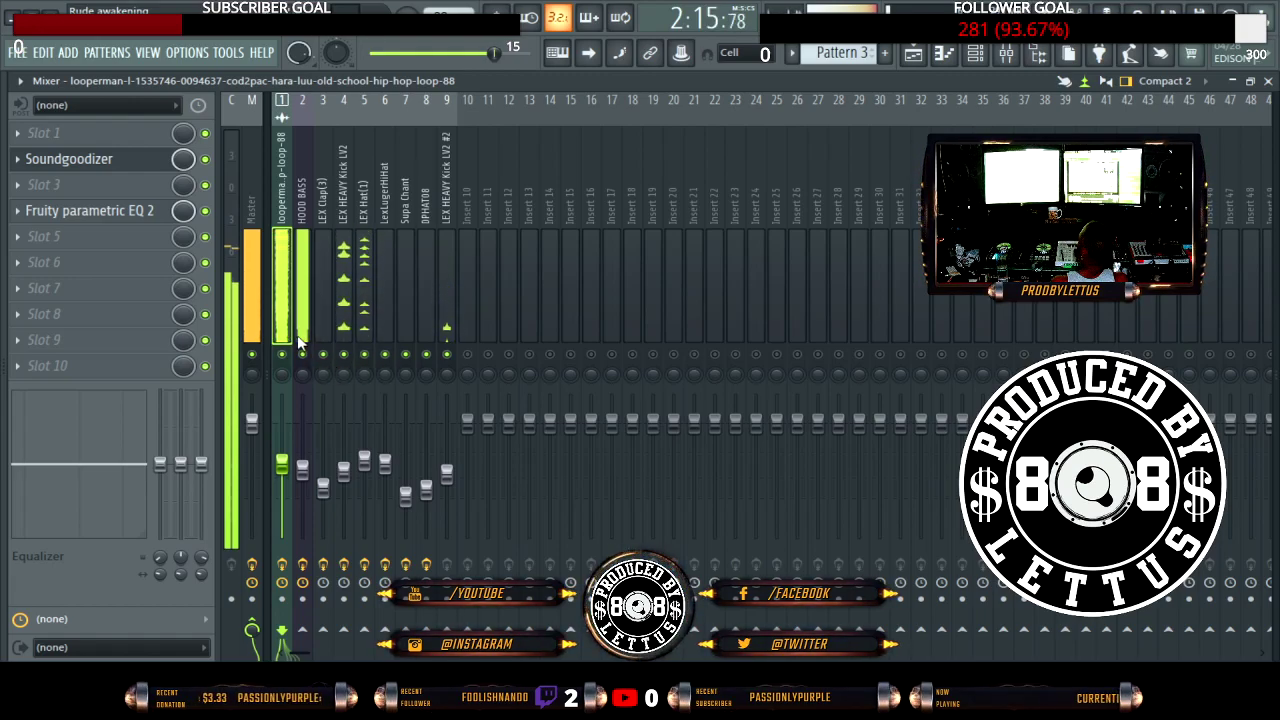
# Step: In HOOD BASS's Fruity parametric EQ 2, cut band 3 deeper around 126 Hz and narrow its bandwidth to about 14%
pyautogui.moveTo(303, 467); pyautogui.dragTo(272, 467)
pyautogui.click(95, 210)
pyautogui.moveTo(340, 500); pyautogui.dragTo(338, 514)
pyautogui.scroll(-10, 336, 512)
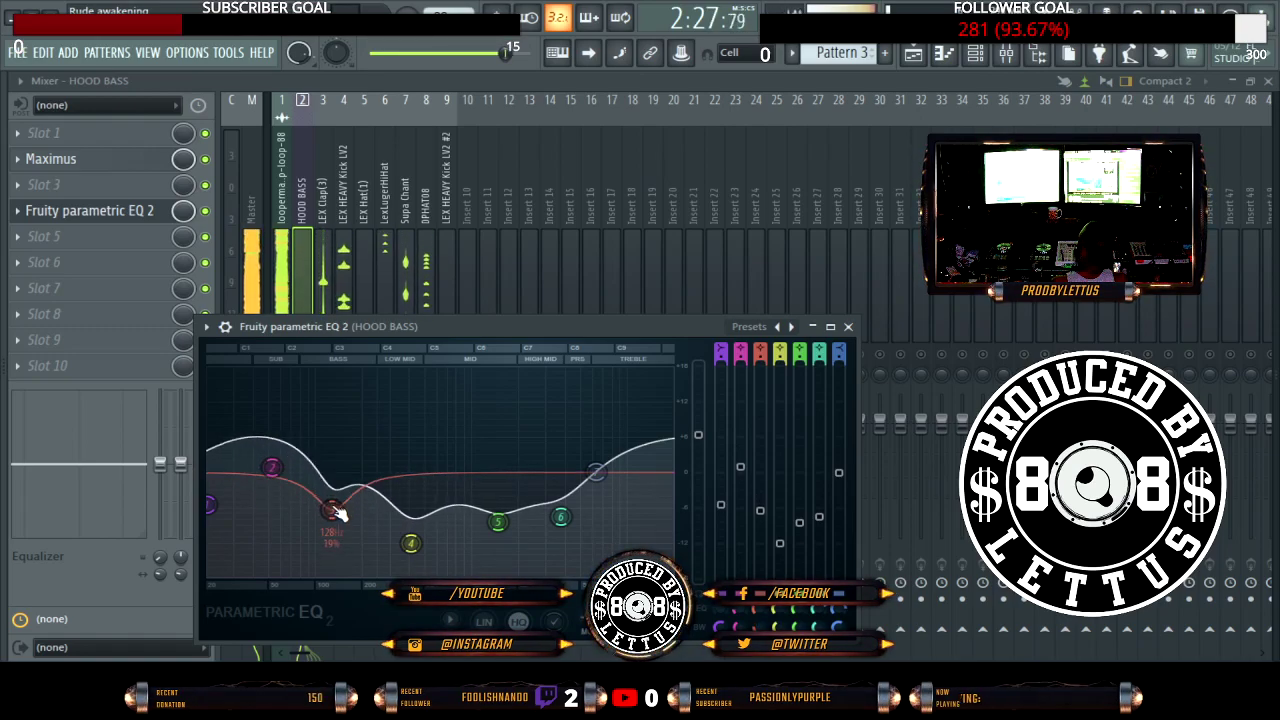
pyautogui.scroll(4, 338, 513)
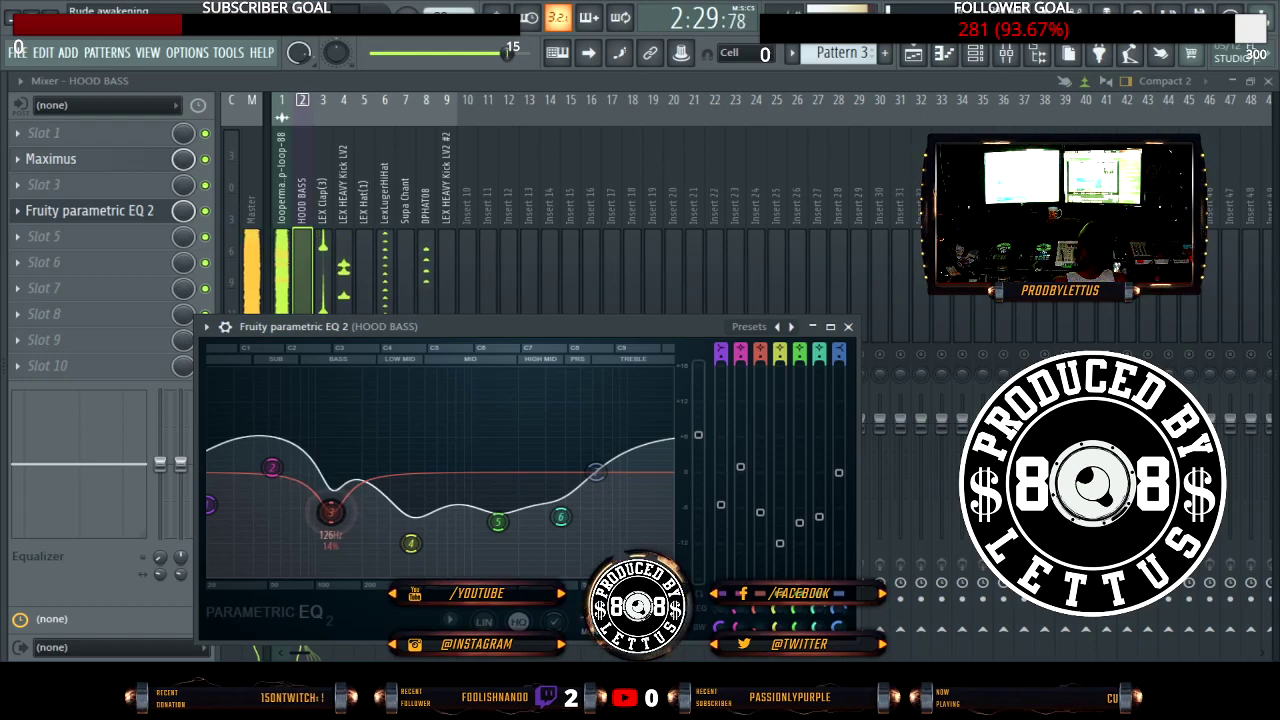
pyautogui.moveTo(338, 513); pyautogui.dragTo(338, 525)
# Step: Raise and widen band 4 of the HOOD BASS equalizer, lower band 1, and close the equalizer
pyautogui.click(407, 540)
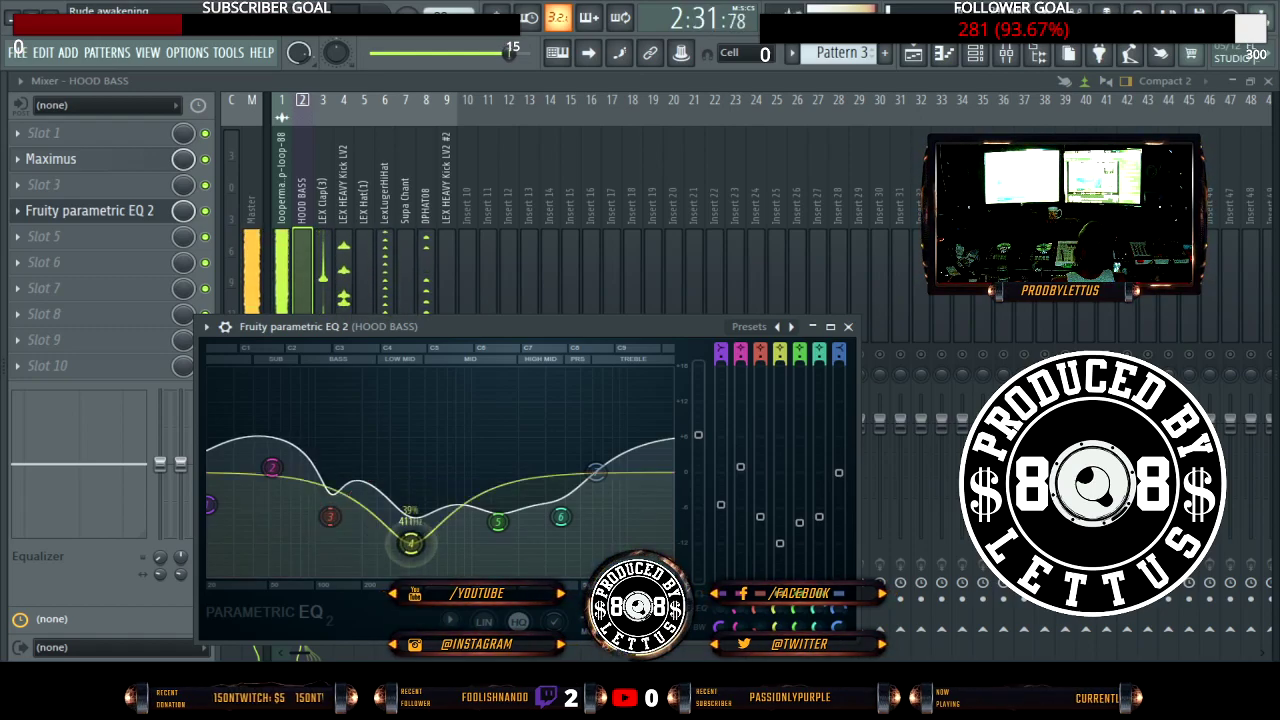
pyautogui.moveTo(410, 543); pyautogui.dragTo(417, 520)
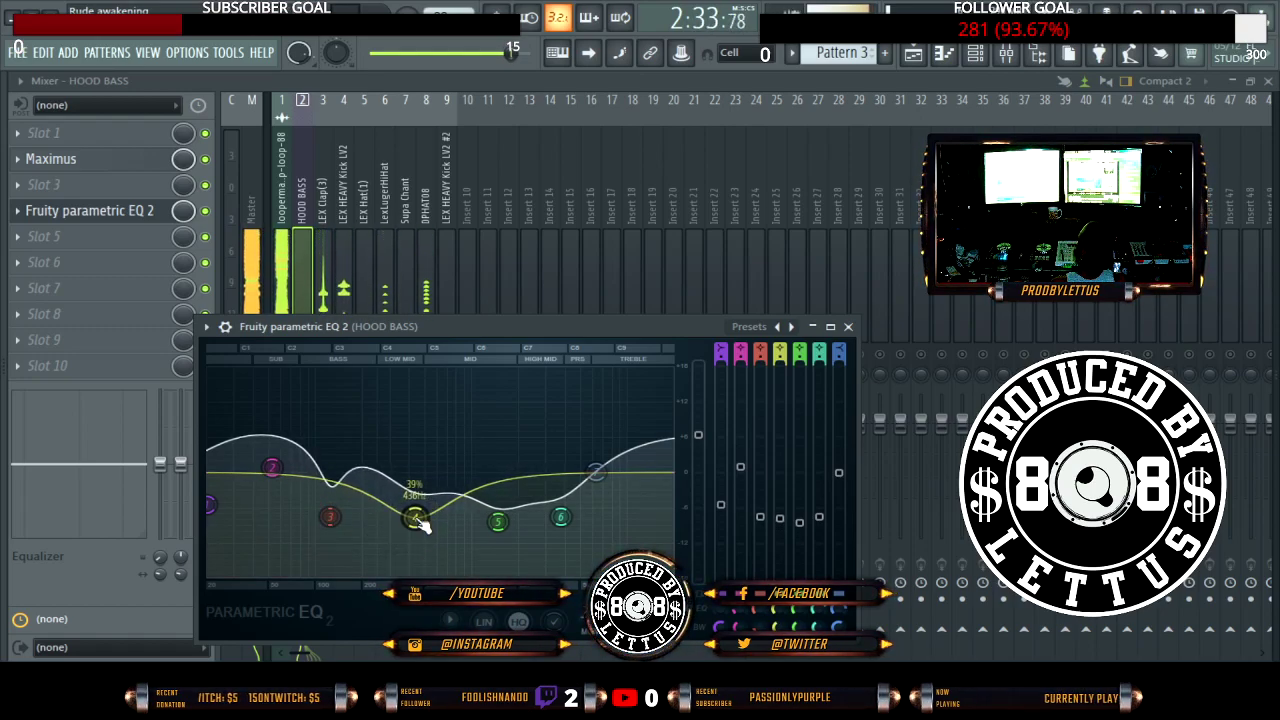
pyautogui.scroll(5, 420, 524)
pyautogui.scroll(5, 420, 524)
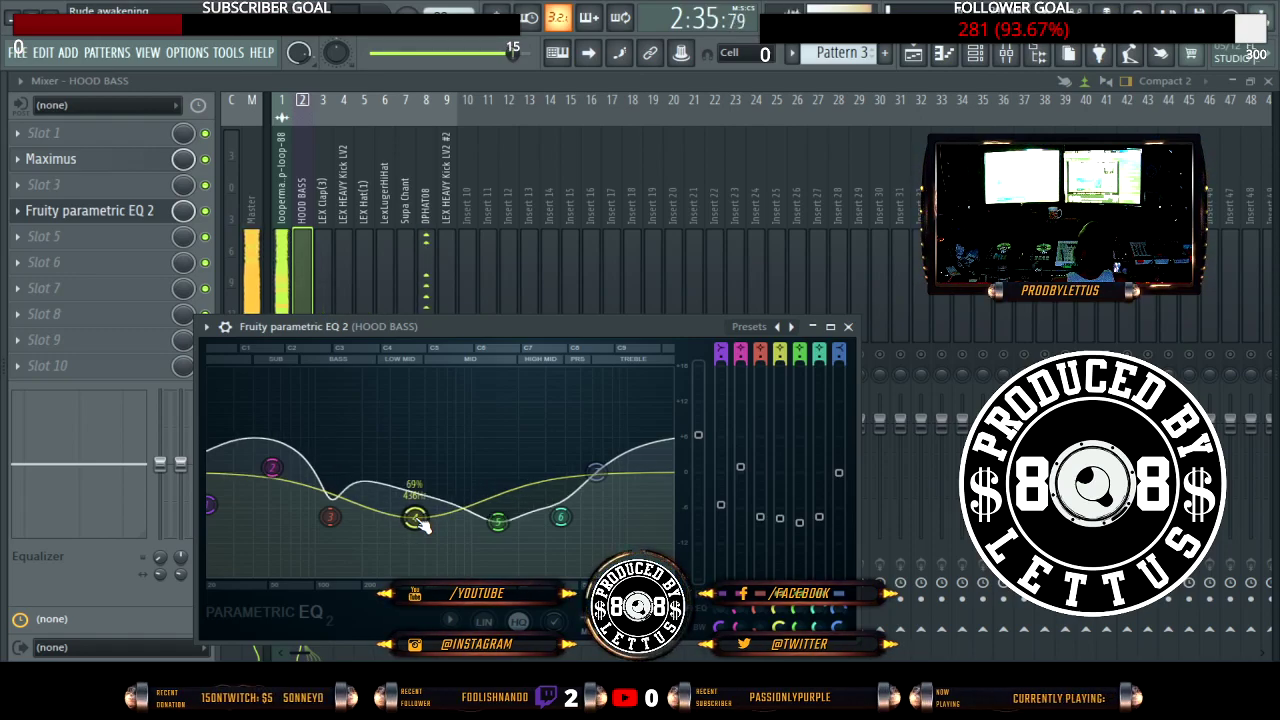
pyautogui.moveTo(417, 520); pyautogui.dragTo(425, 495)
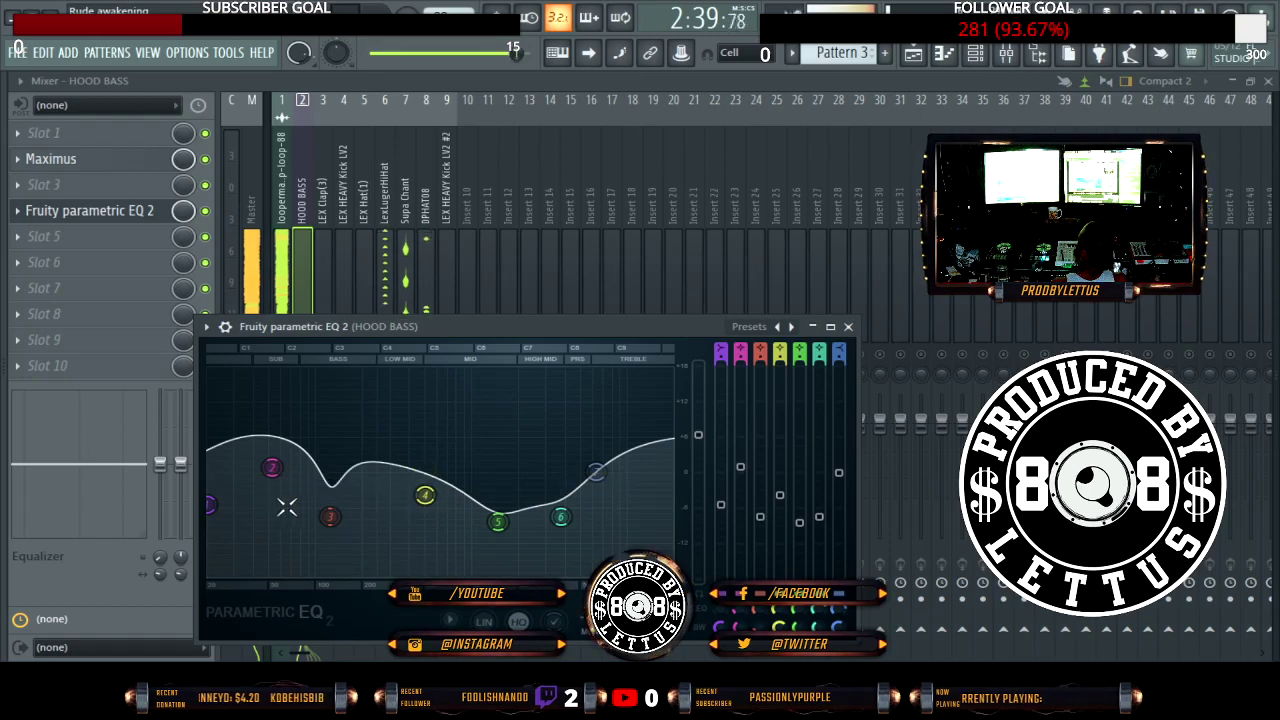
pyautogui.moveTo(210, 505); pyautogui.dragTo(210, 531)
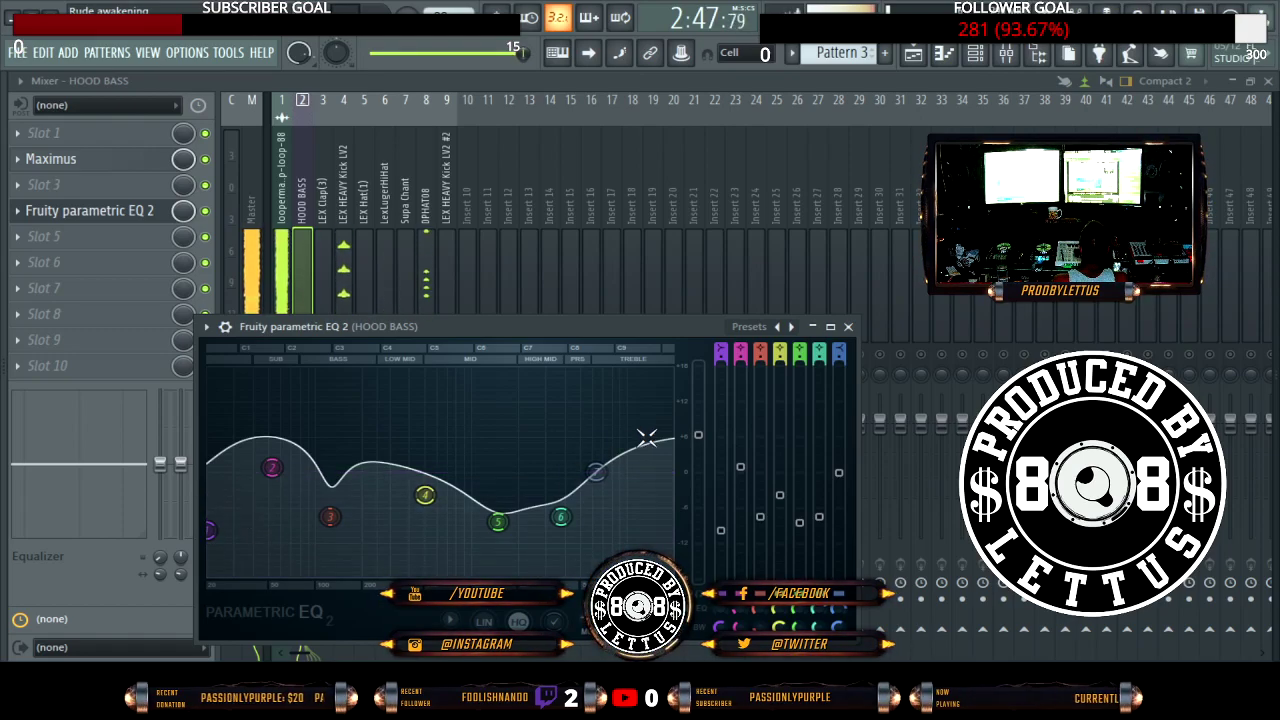
pyautogui.click(848, 326)
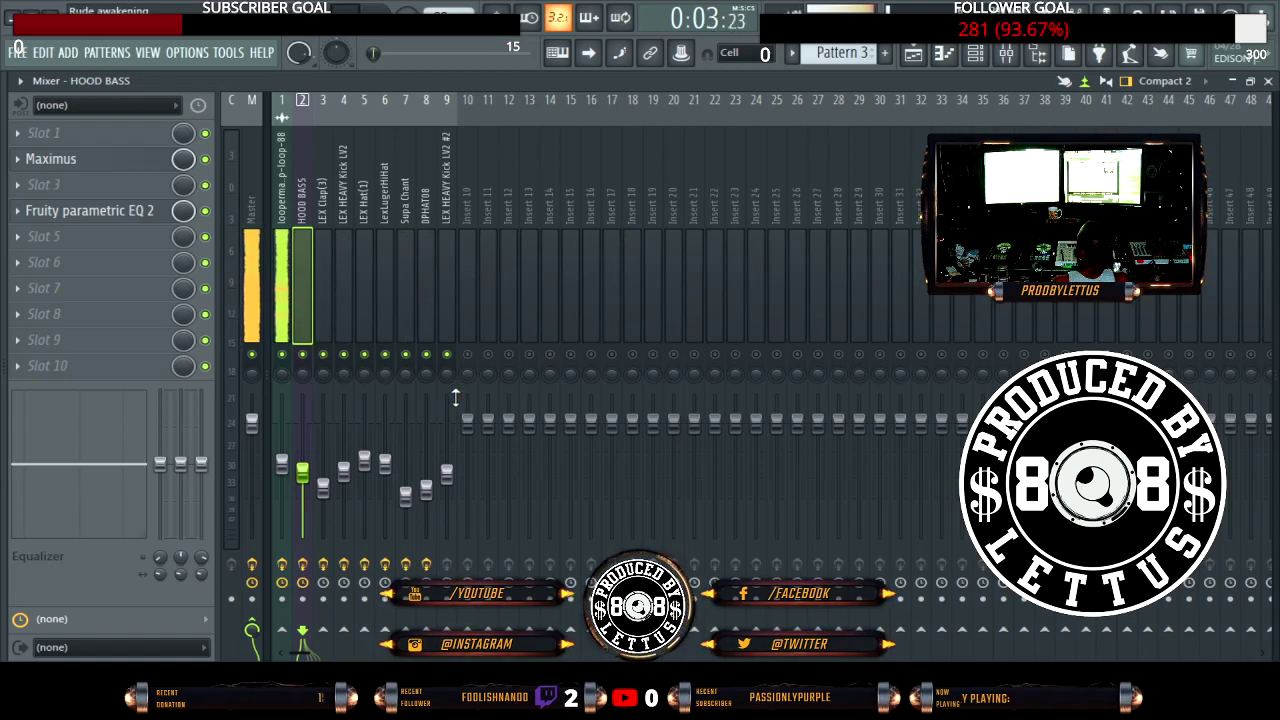
# Step: Raise the Supa Chant, DPHAT08 and LEX HEAVY Kick LV2 #2 levels, lower LexLugerHiHat slightly, and stop playback
pyautogui.click(405, 494)
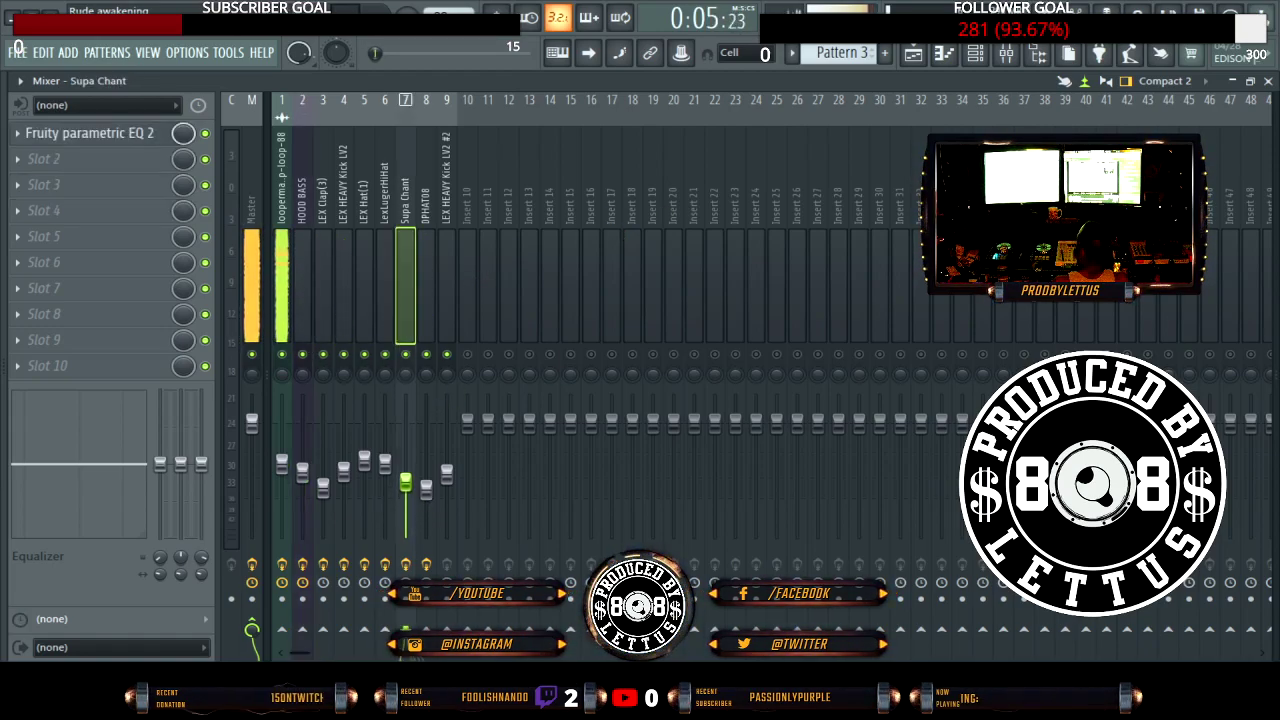
pyautogui.moveTo(426, 489); pyautogui.dragTo(437, 468)
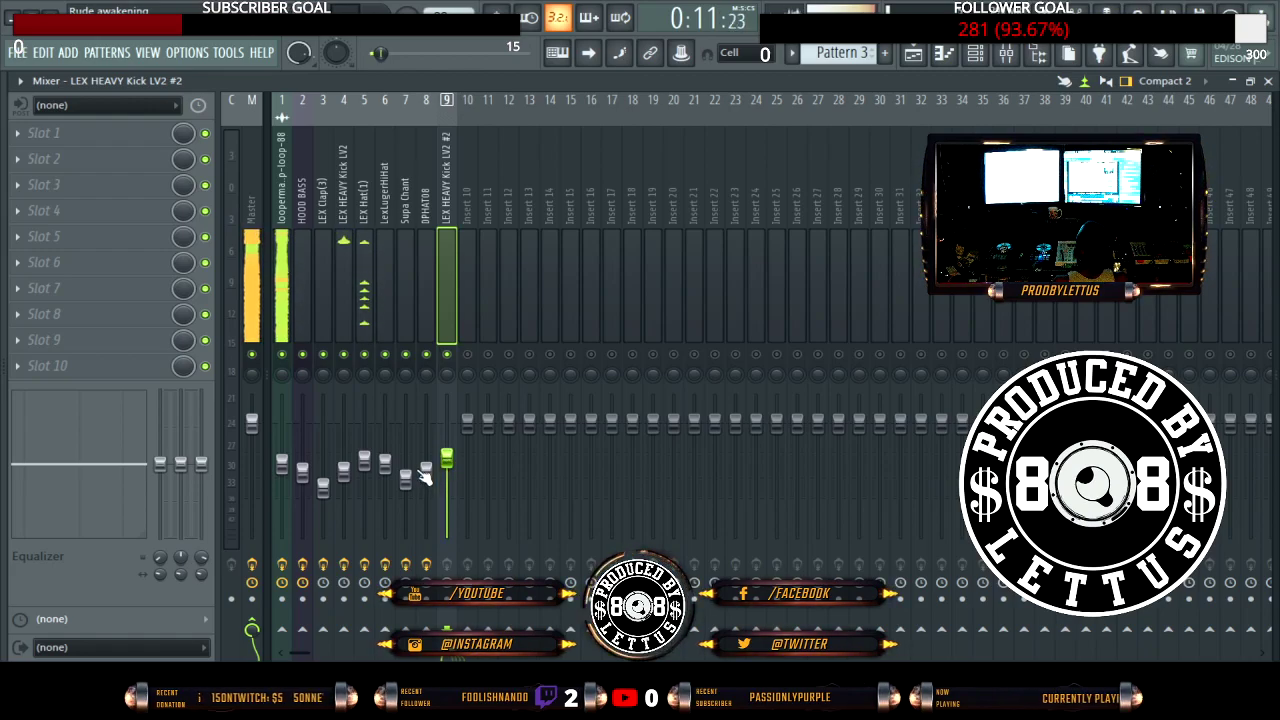
pyautogui.click(433, 471)
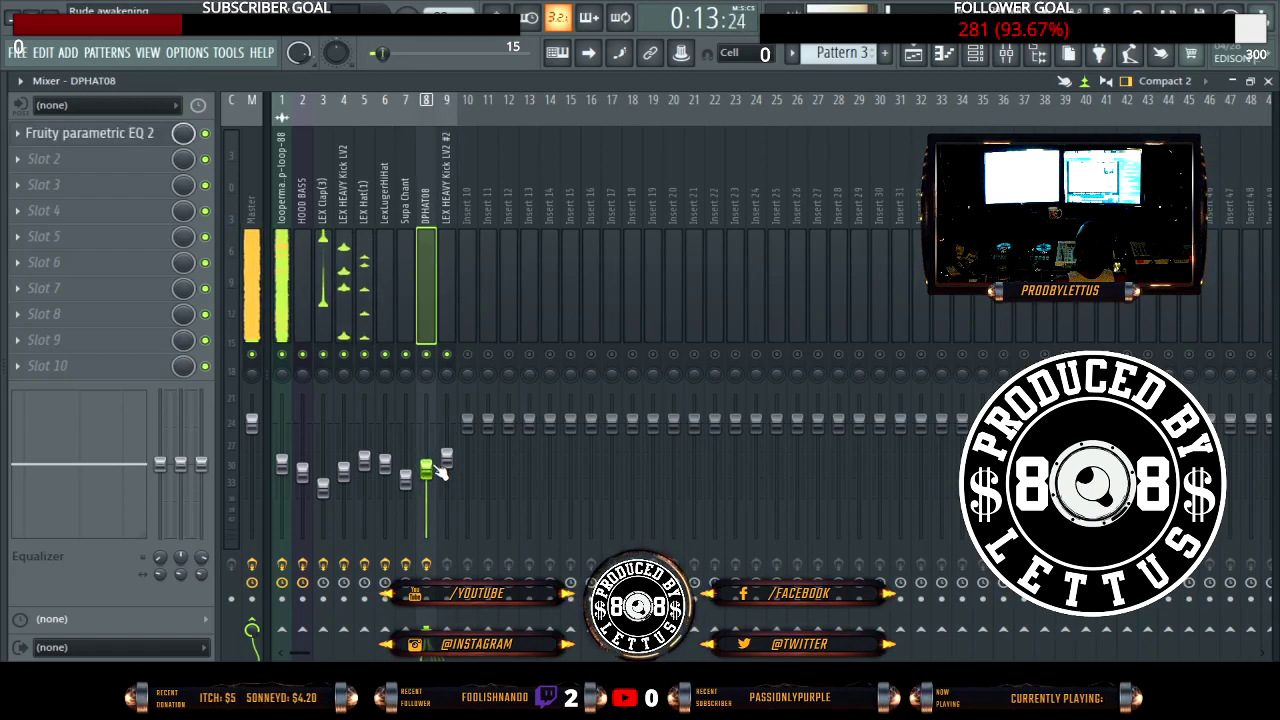
pyautogui.click(385, 464)
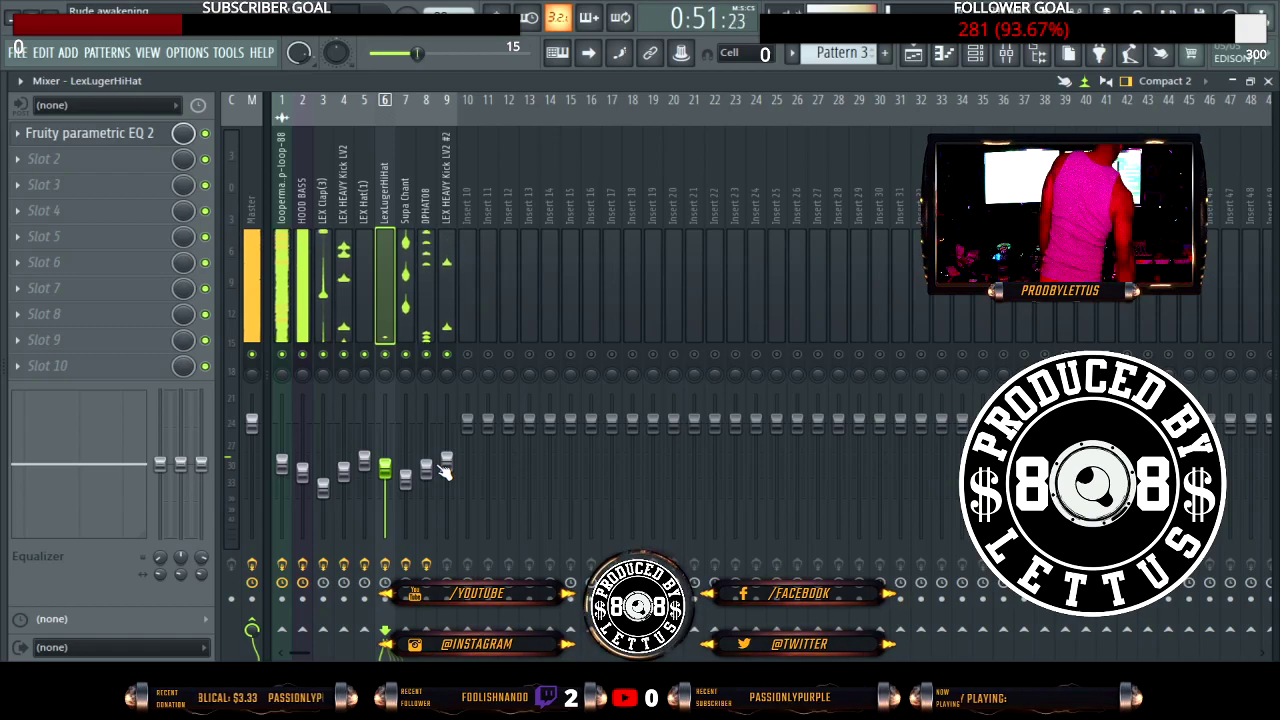
pyautogui.press('space')
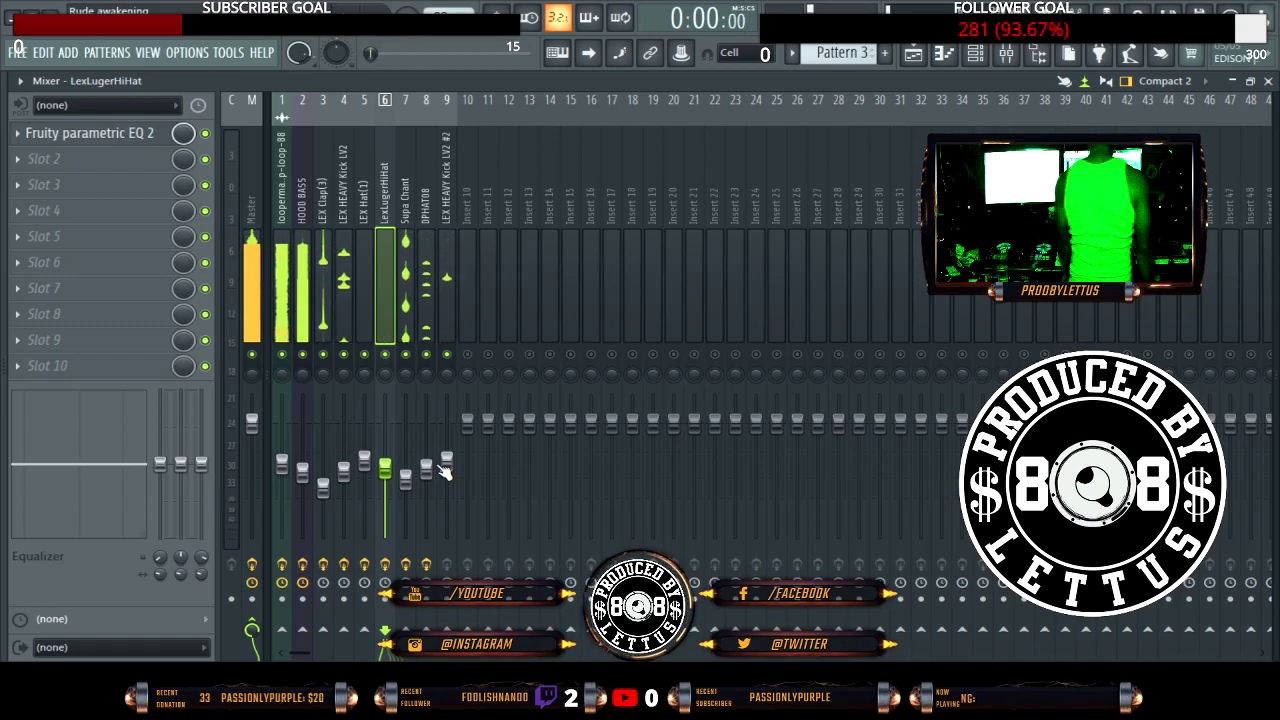
# Step: Show the sample browser and preview the epic-staccato, pad-synth, premium-strings, uh-huh and holy-grail-lead loops
pyautogui.hotkey('alt', 'F8')
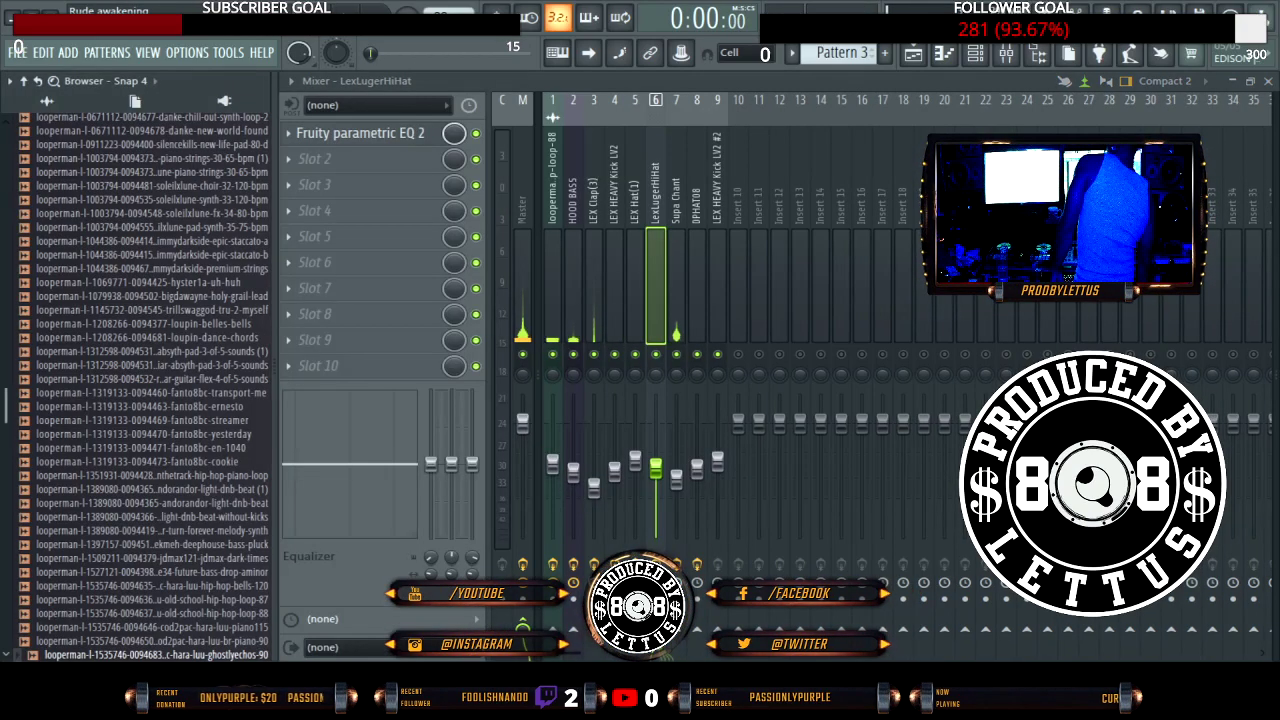
pyautogui.click(175, 256)
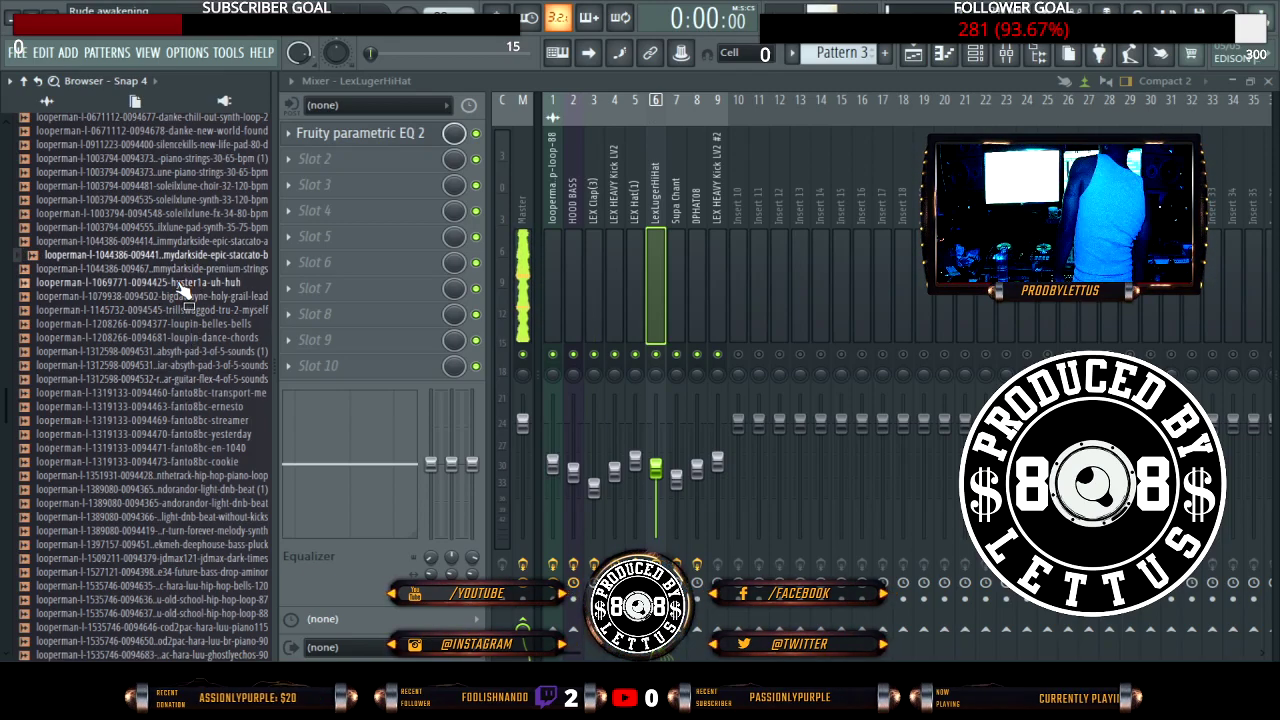
pyautogui.click(185, 242)
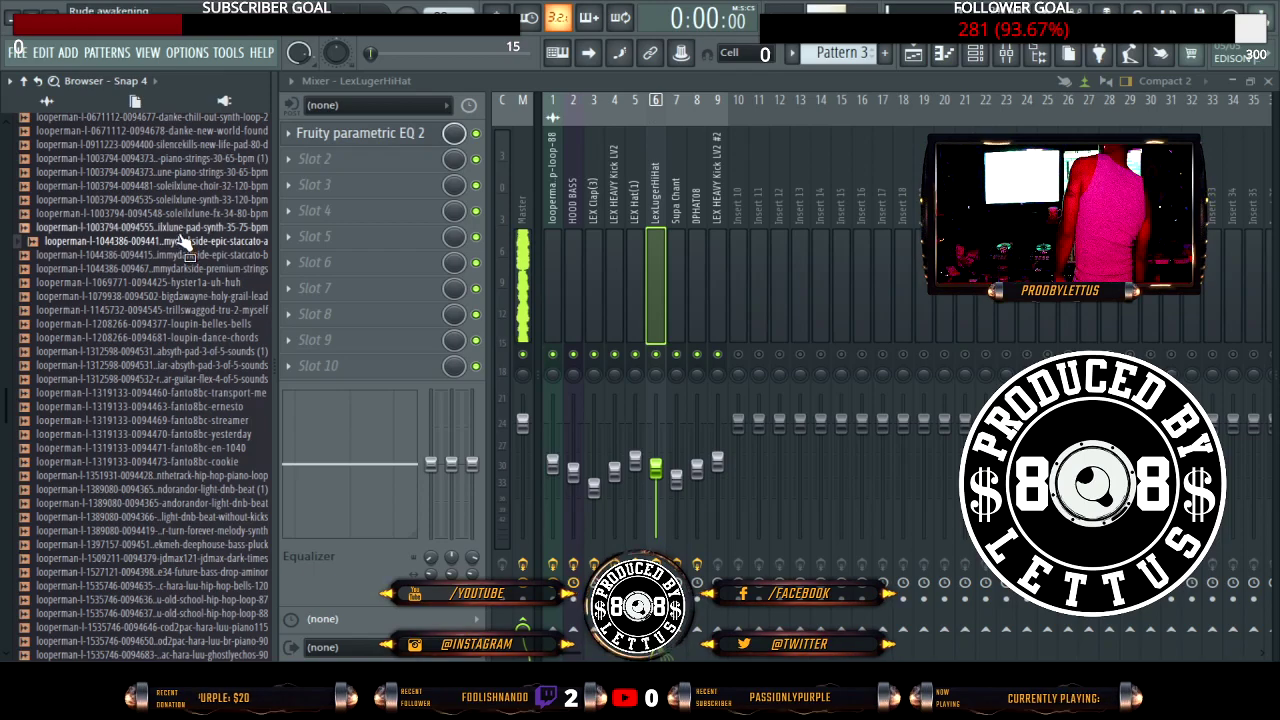
pyautogui.click(182, 228)
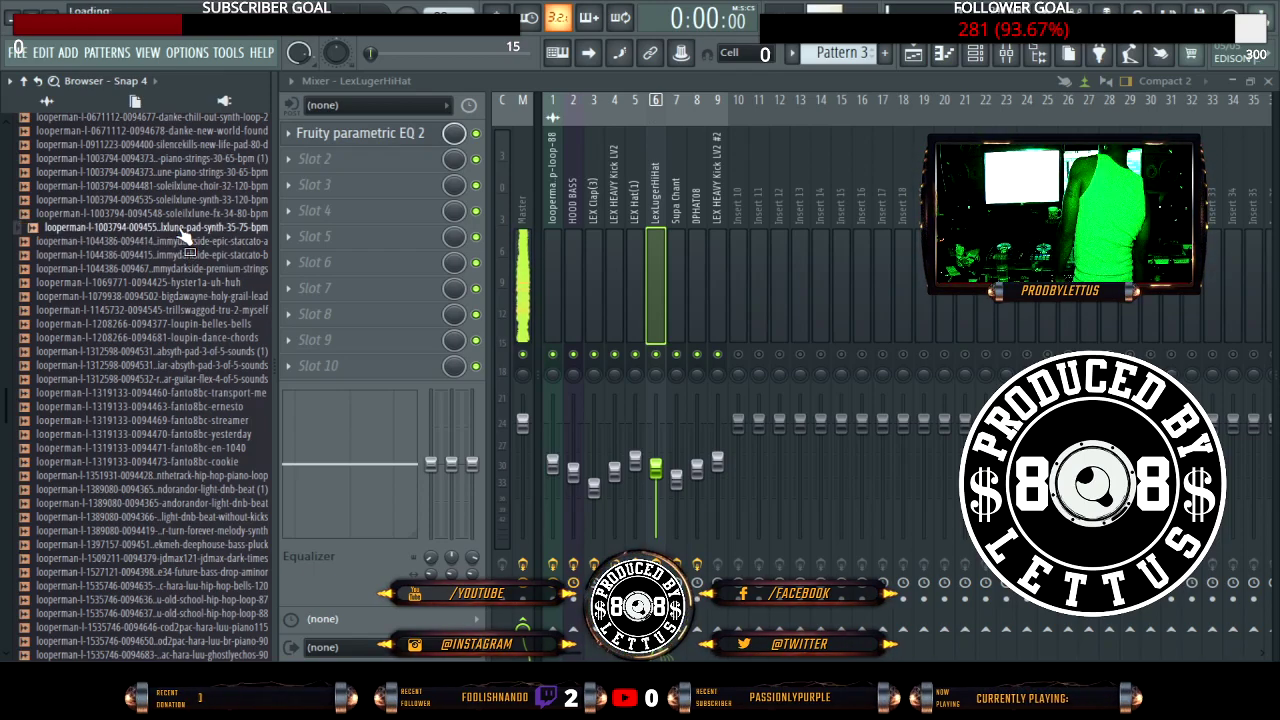
pyautogui.click(183, 243)
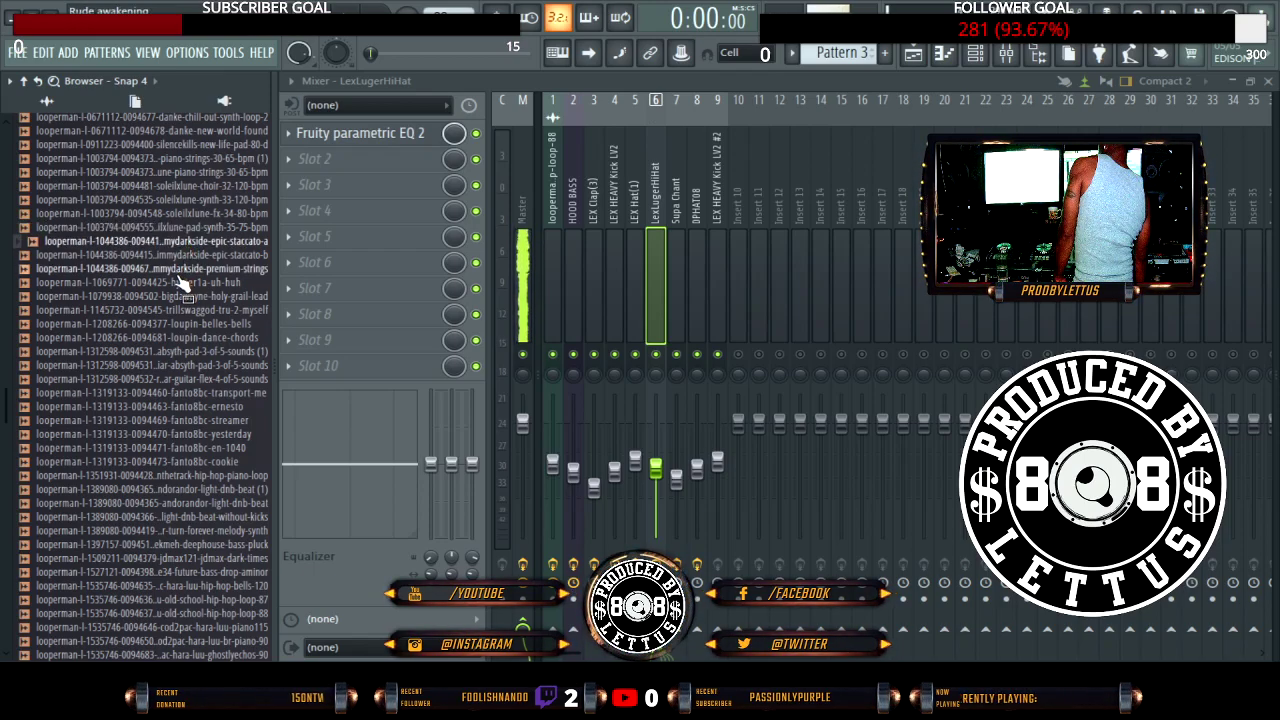
pyautogui.click(183, 268)
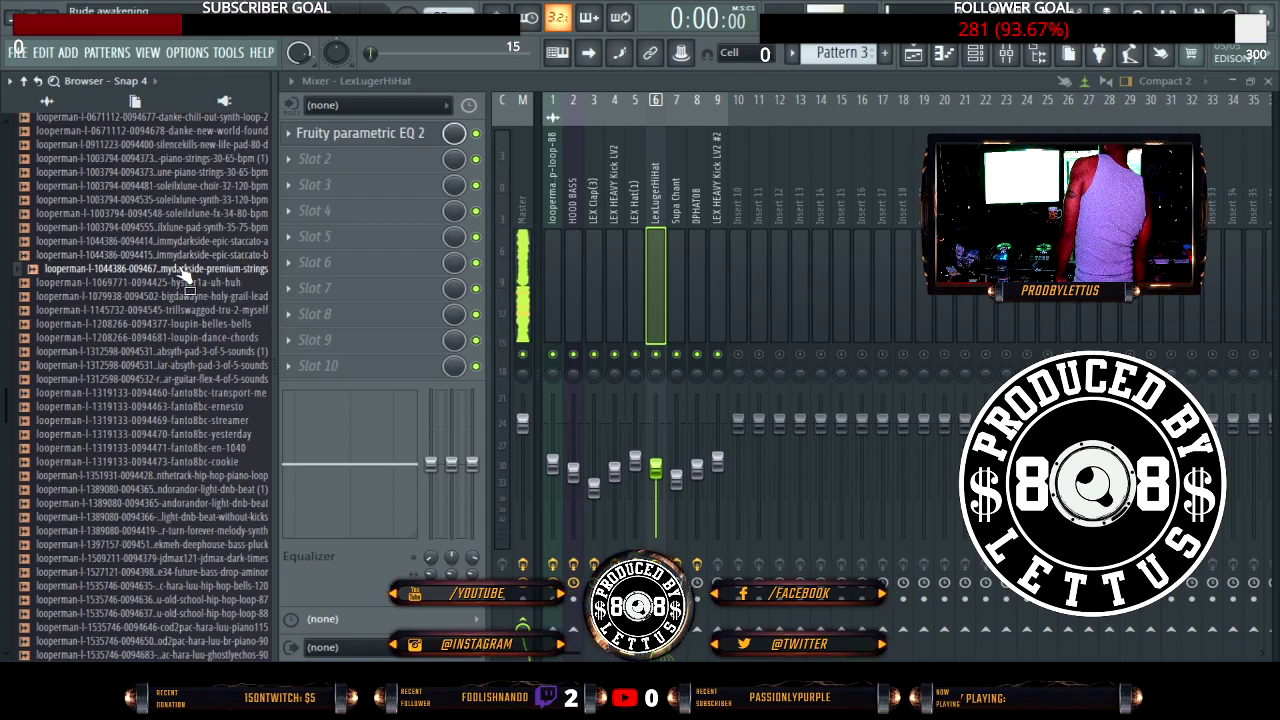
pyautogui.click(181, 283)
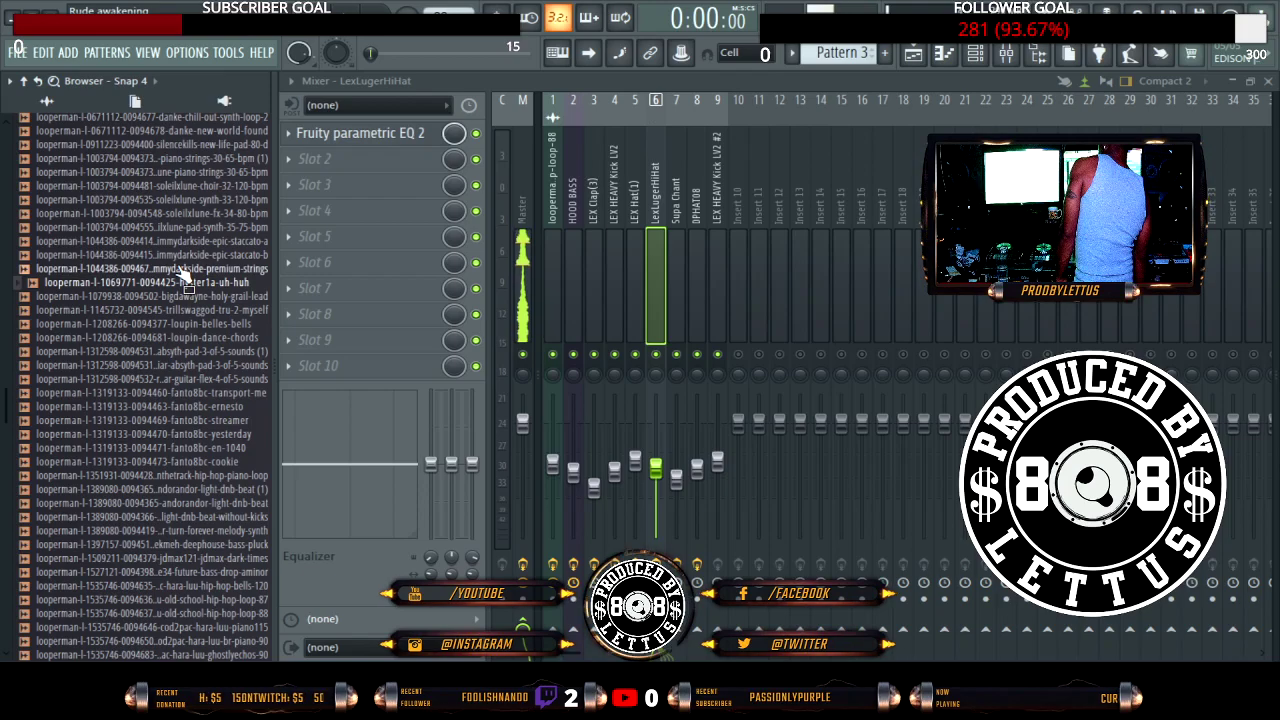
pyautogui.click(178, 296)
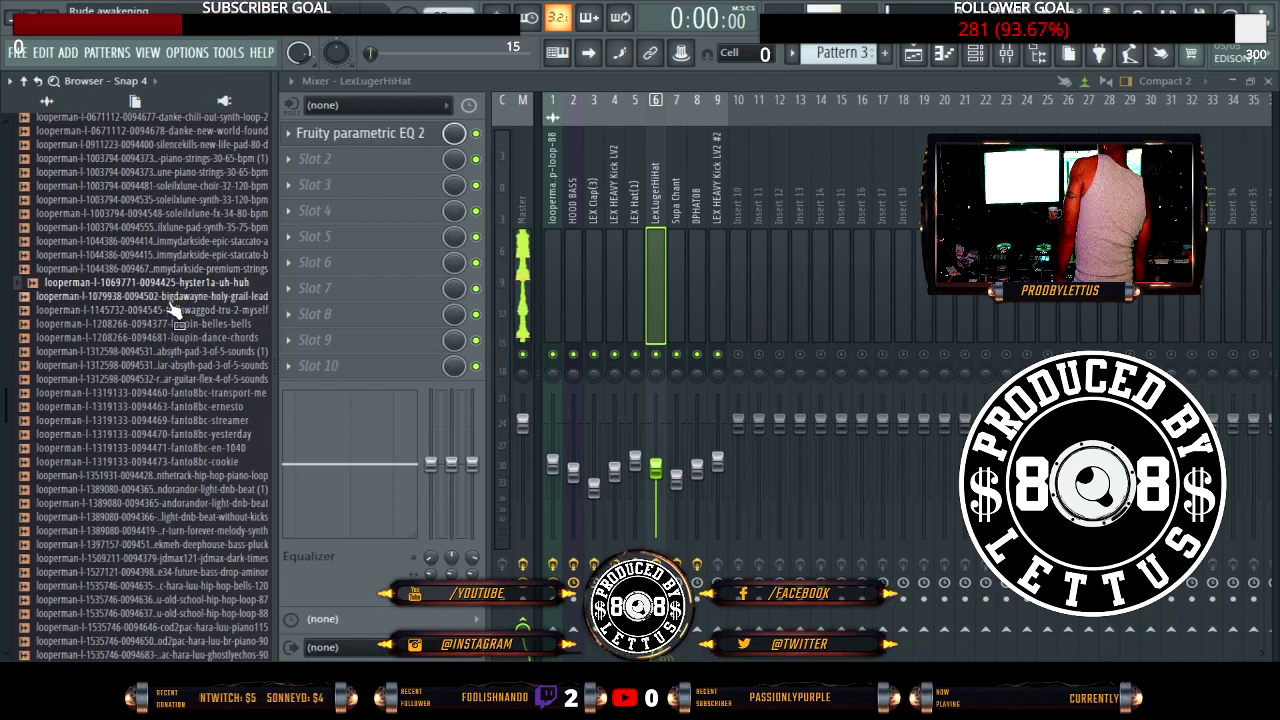
pyautogui.click(177, 297)
# Step: Look through the rest of the looperman loops and preview the premium-strings loop again
pyautogui.scroll(5, 181, 274)
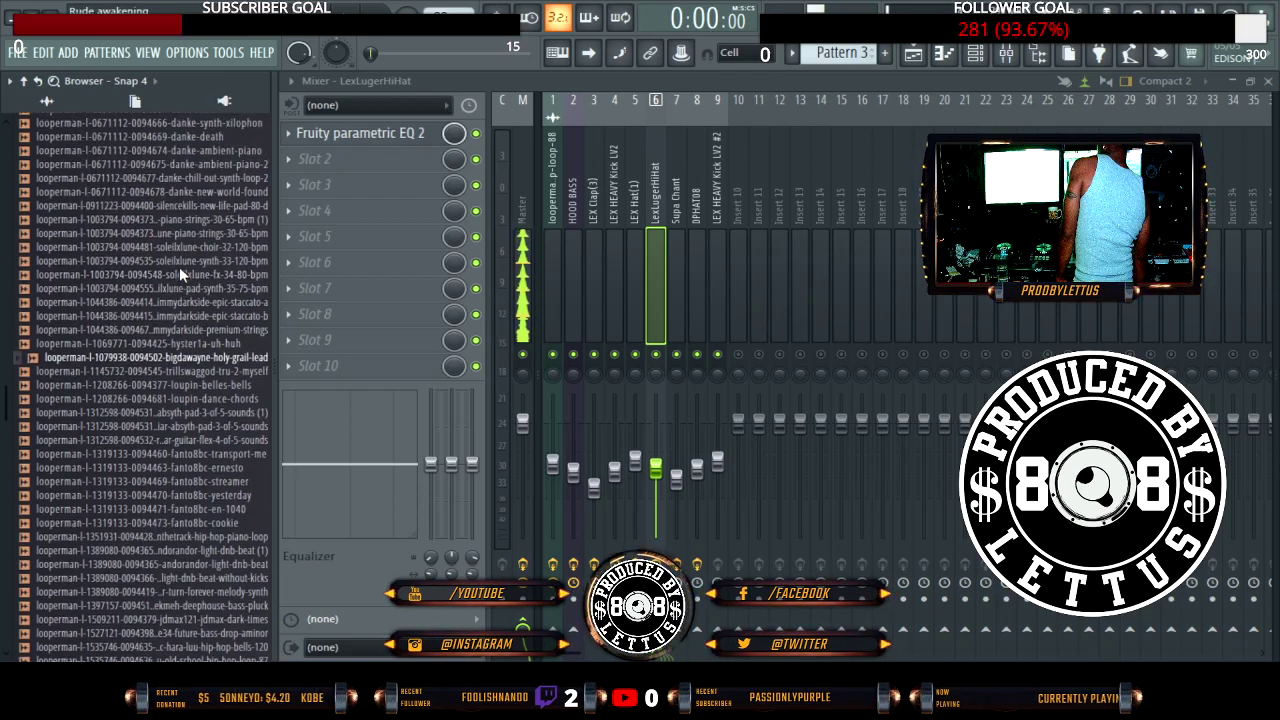
pyautogui.scroll(5, 180, 273)
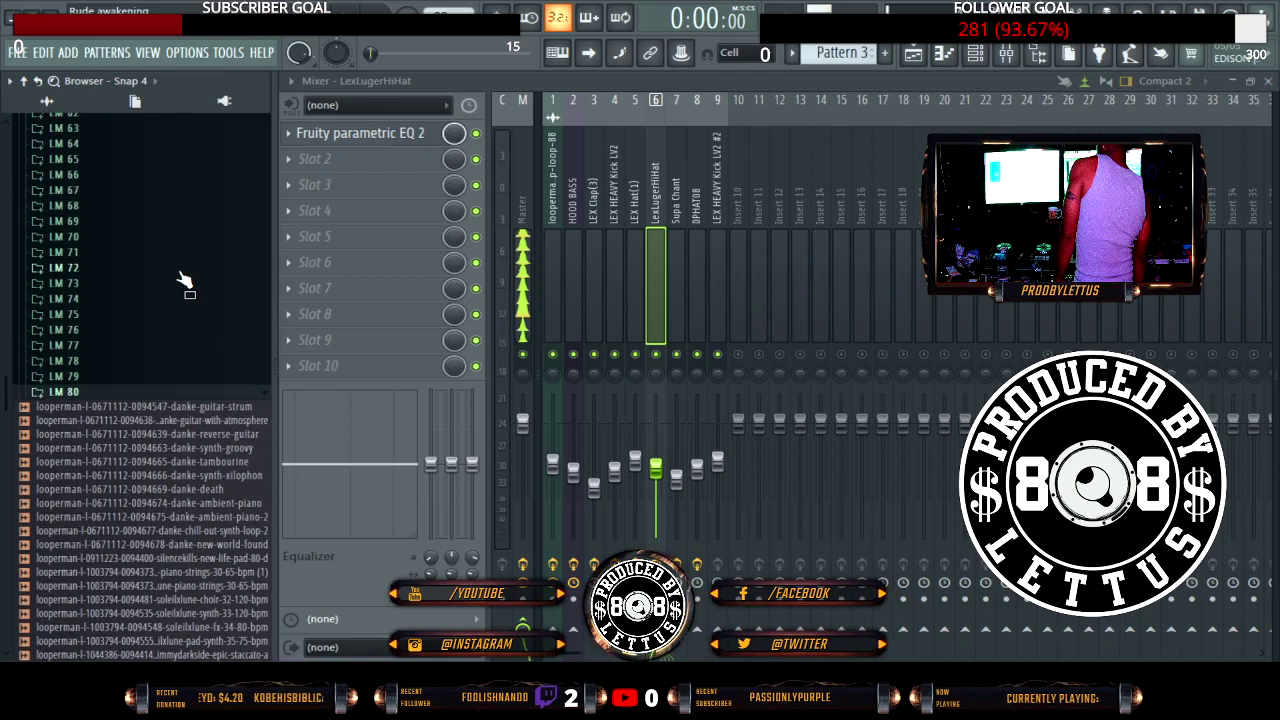
pyautogui.scroll(-10, 180, 276)
pyautogui.scroll(2, 180, 277)
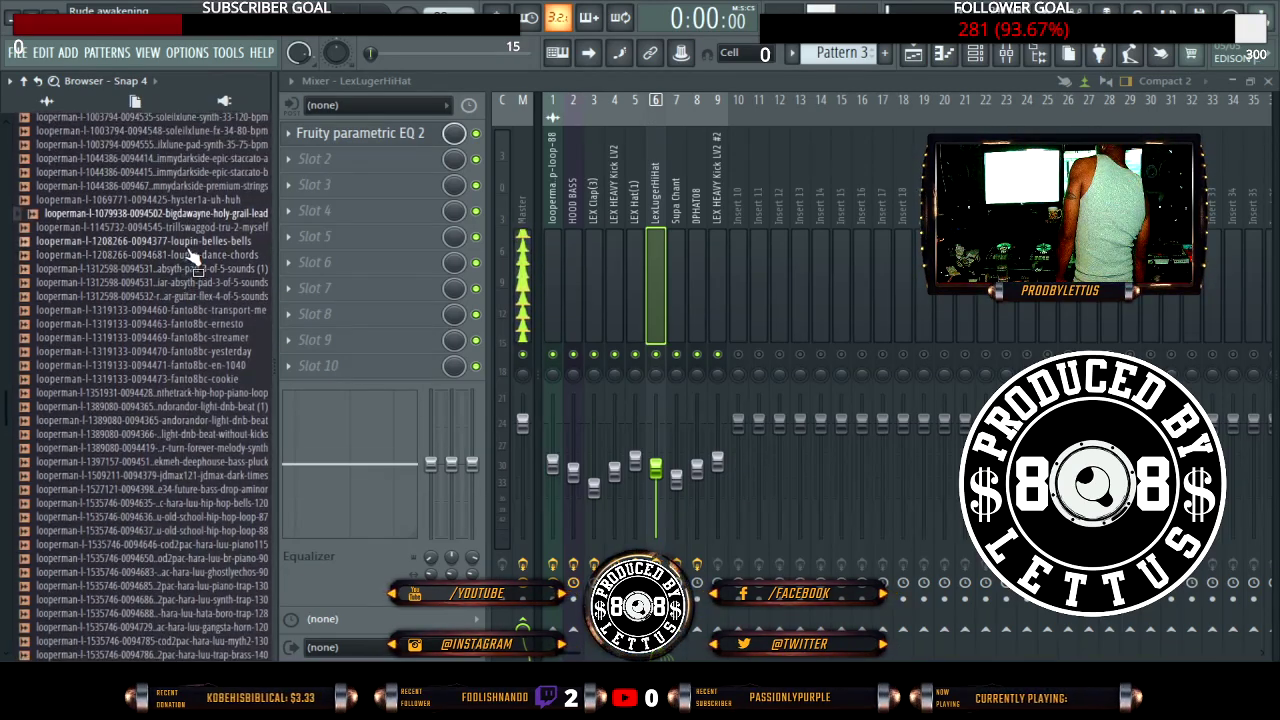
pyautogui.scroll(2, 188, 252)
pyautogui.click(188, 269)
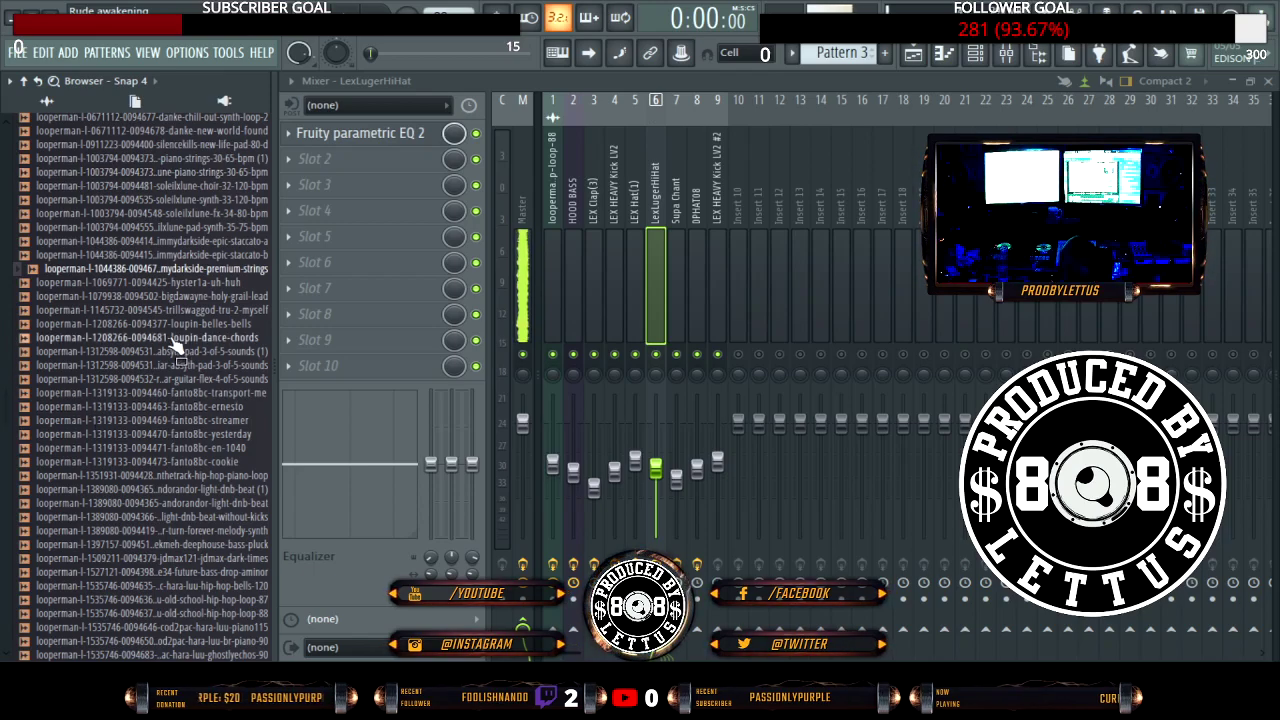
# Step: Place the premium-strings, epic-staccato-a and epic-staccato-b loops at bar 1 on playlist tracks 1, 2 and 3
pyautogui.hotkey('alt', 'F8')
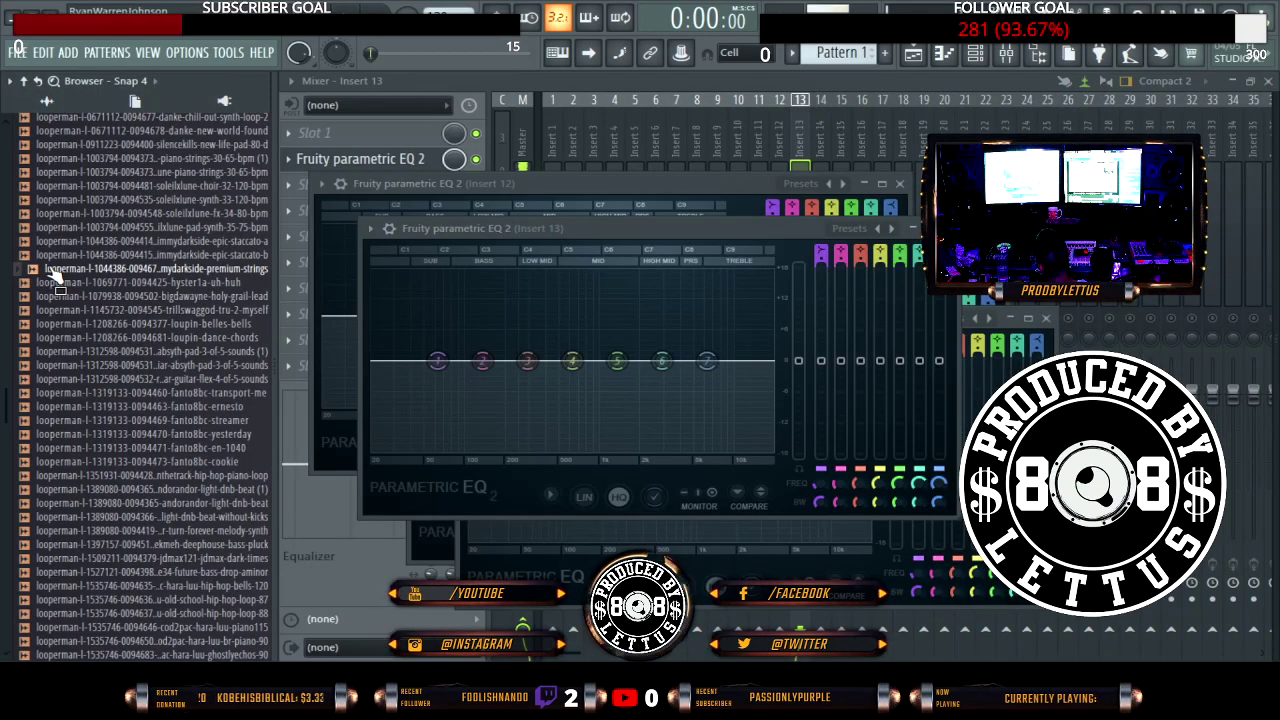
pyautogui.moveTo(55, 275); pyautogui.dragTo(370, 200)
pyautogui.moveTo(171, 165); pyautogui.dragTo(169, 165)
pyautogui.moveTo(2, 320)
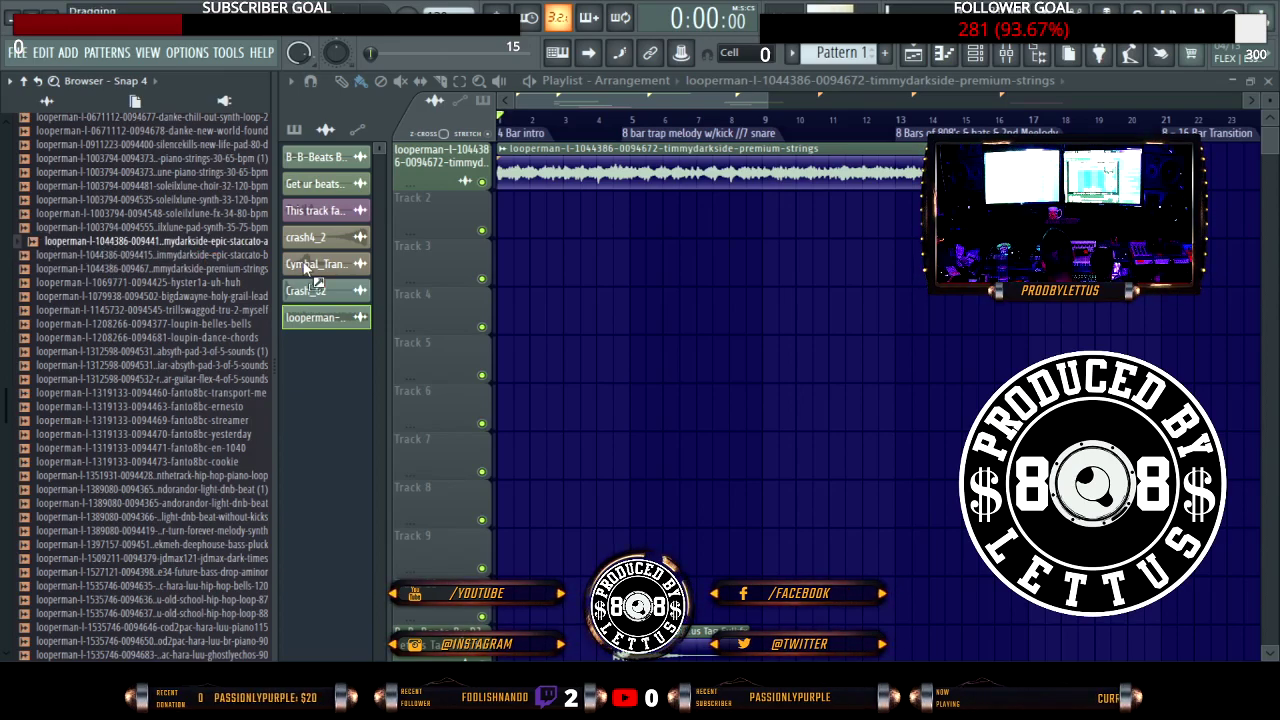
pyautogui.moveTo(306, 265); pyautogui.dragTo(257, 229)
pyautogui.moveTo(3, 245)
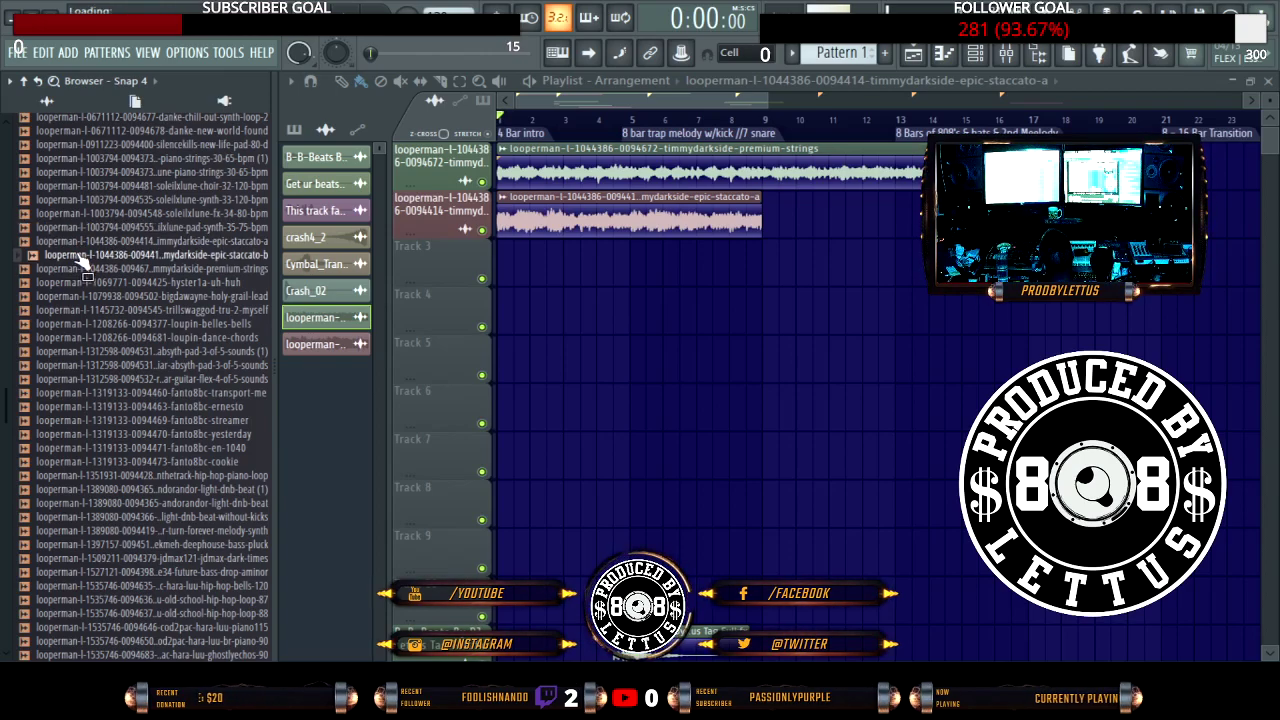
pyautogui.moveTo(82, 256); pyautogui.dragTo(240, 246)
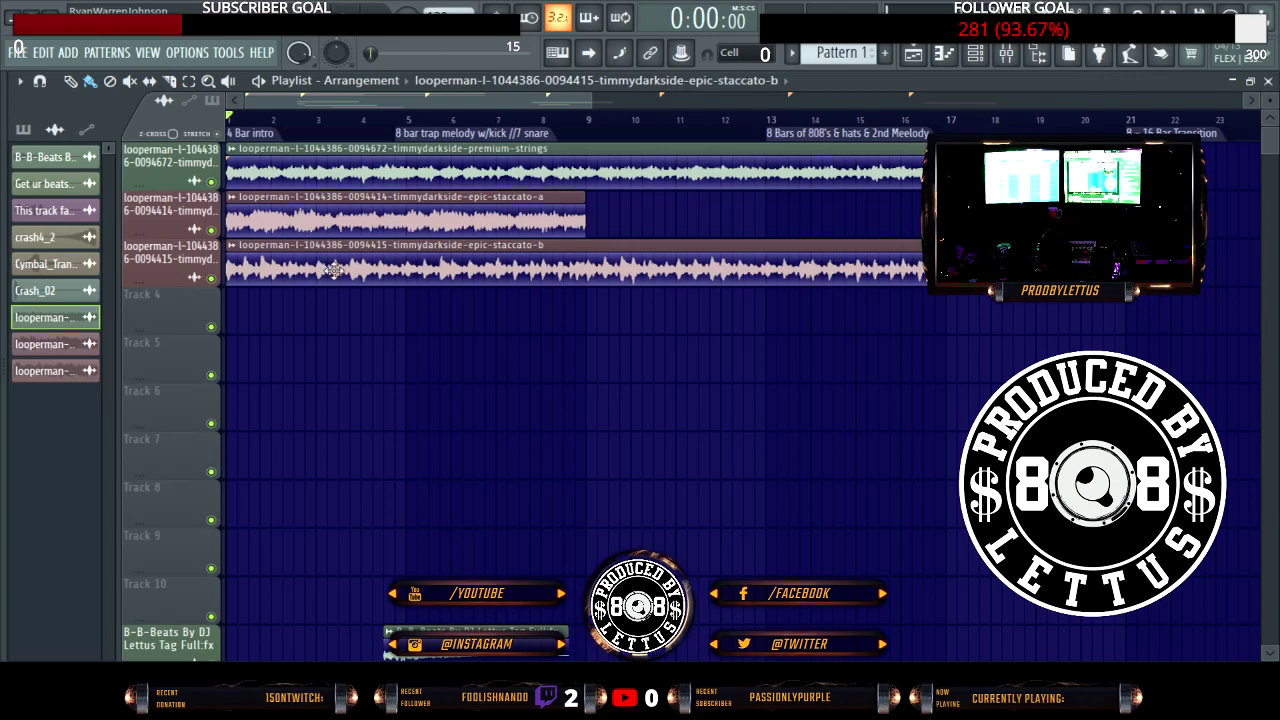
# Step: Move the epic-staccato-b clip to bar 17 and the premium-strings clip to bar 5
pyautogui.moveTo(334, 270); pyautogui.dragTo(1008, 270)
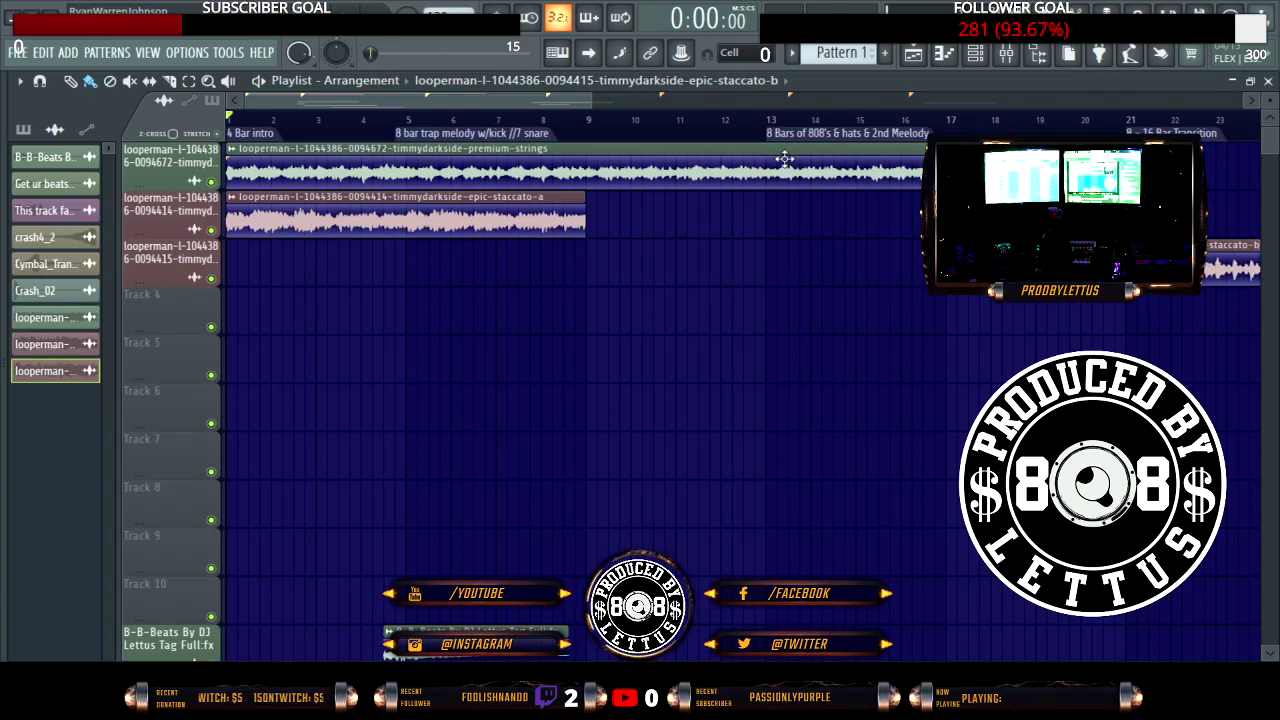
pyautogui.moveTo(785, 158); pyautogui.dragTo(941, 158)
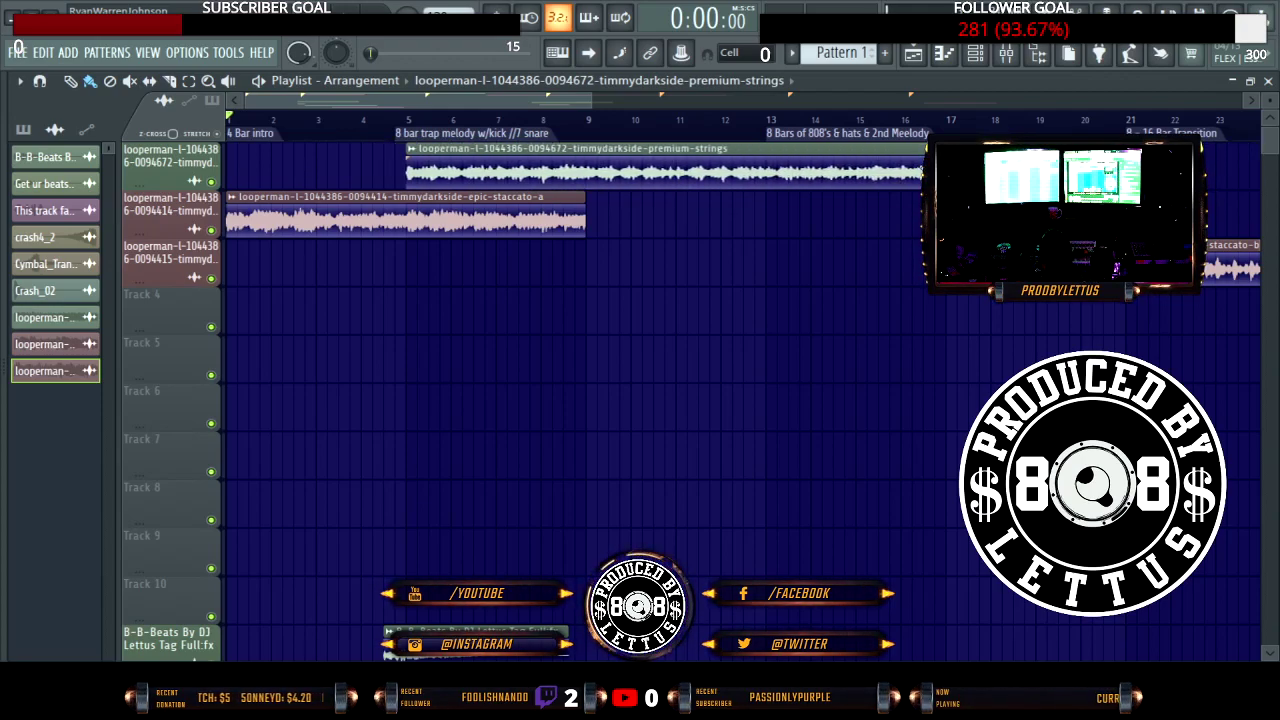
# Step: Slice the premium-strings clip at bar 17 and epic-staccato-a at bar 5, and mute the part after each cut
pyautogui.click(941, 158)
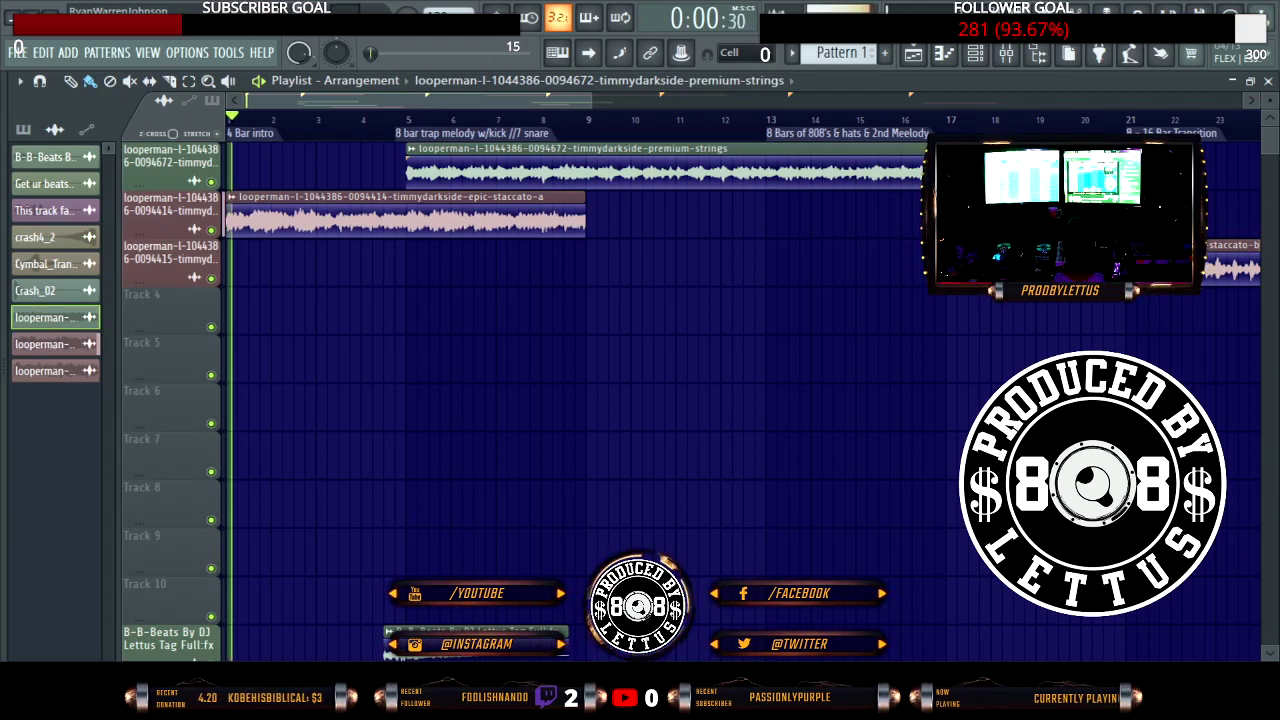
pyautogui.click(410, 232)
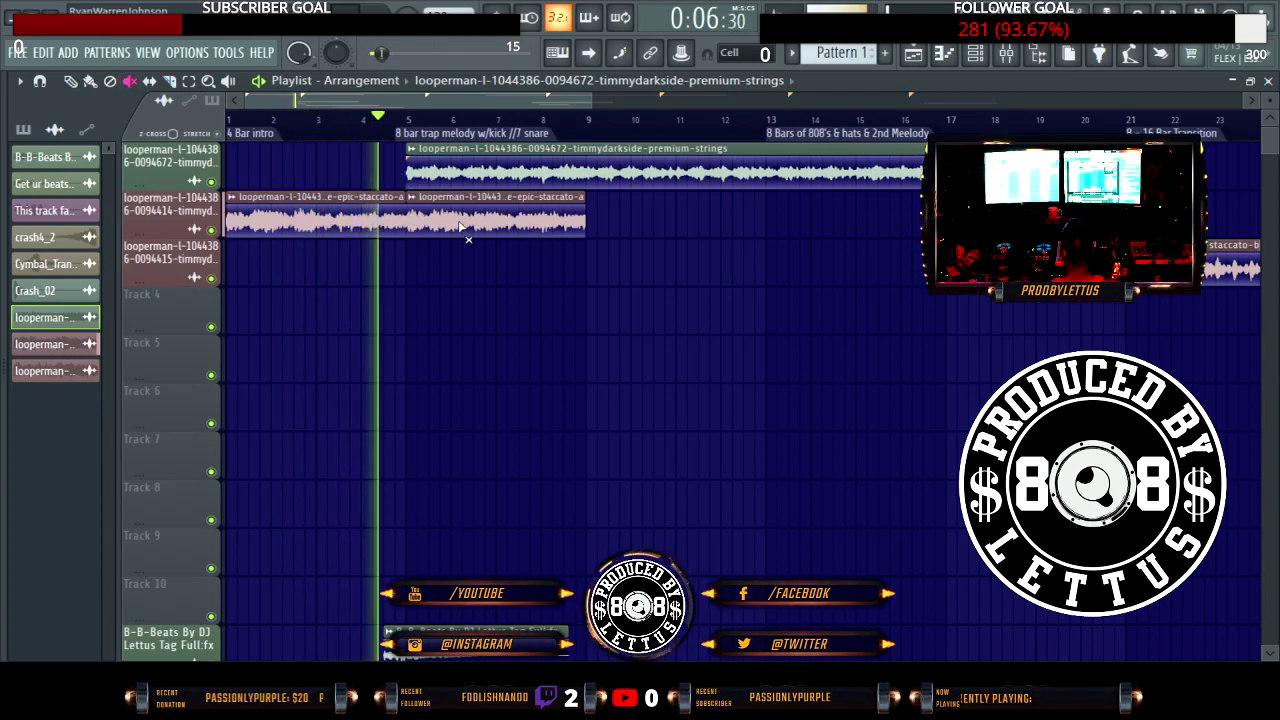
pyautogui.click(460, 226)
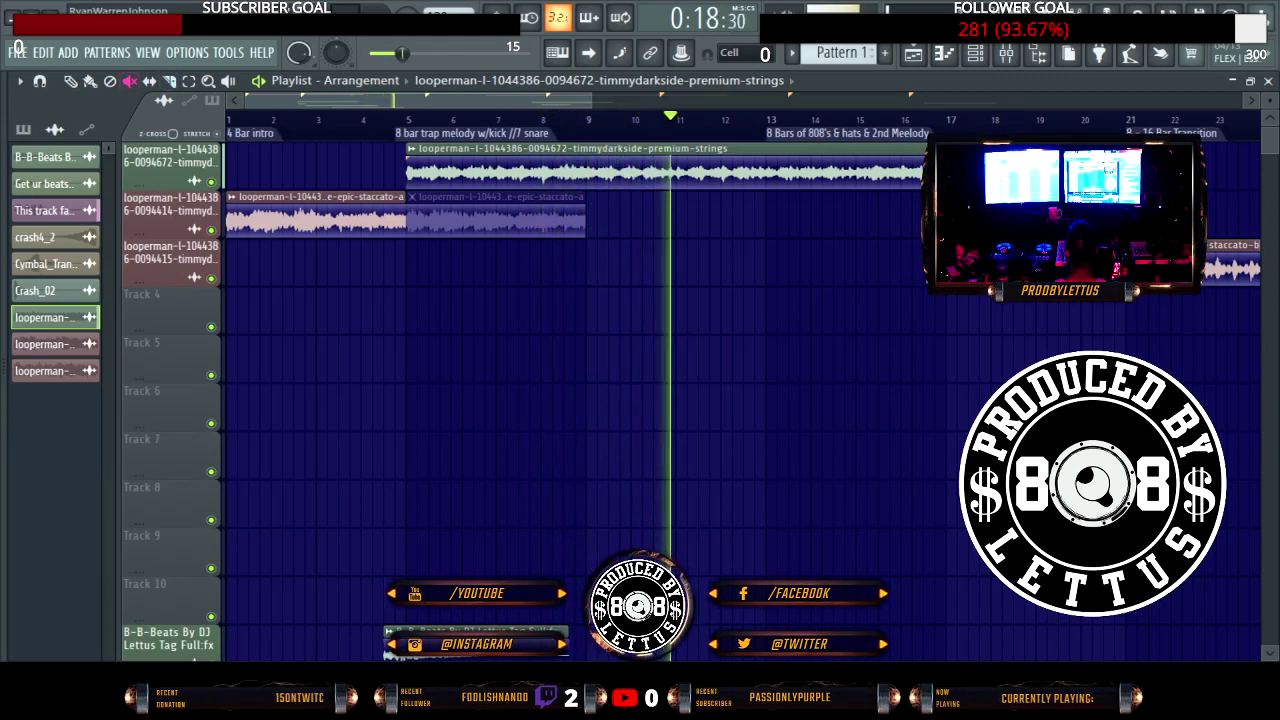
# Step: Set the playlist's loop selection from bar 1 to bar 33, ending after the 8 Bars final section
pyautogui.click(447, 133)
pyautogui.doubleClick(387, 130)
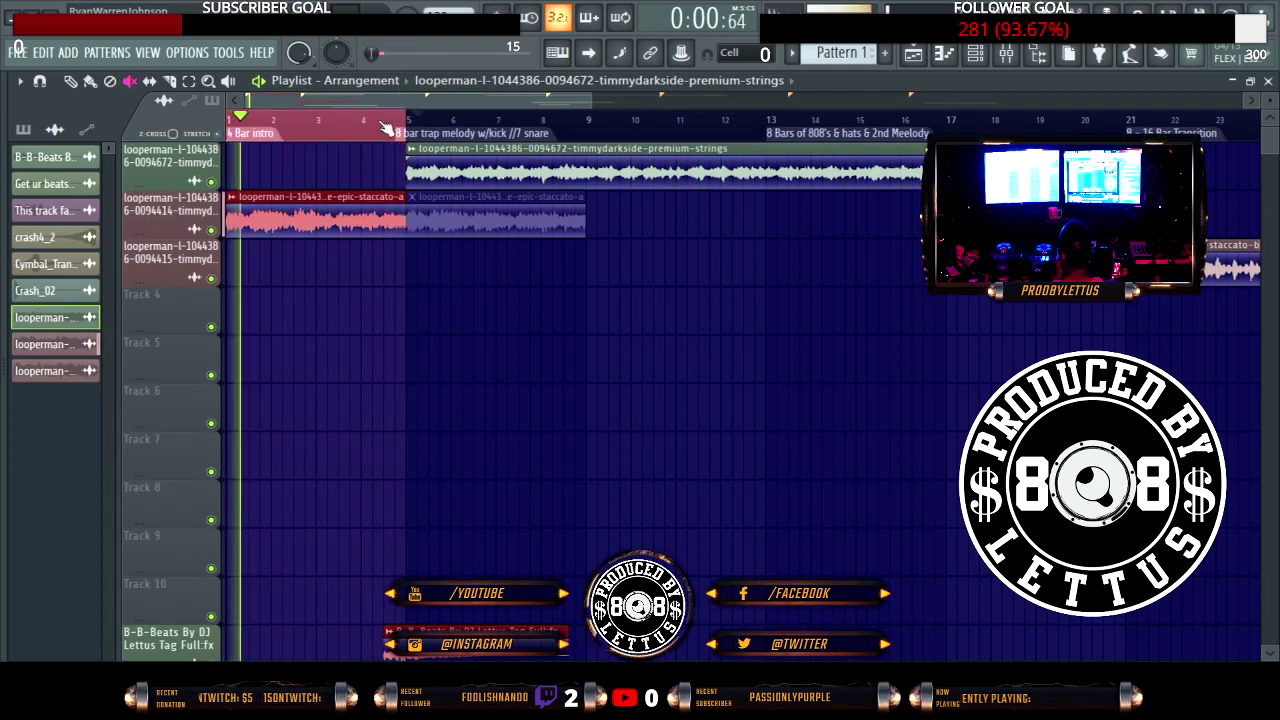
pyautogui.moveTo(387, 130); pyautogui.dragTo(1000, 130)
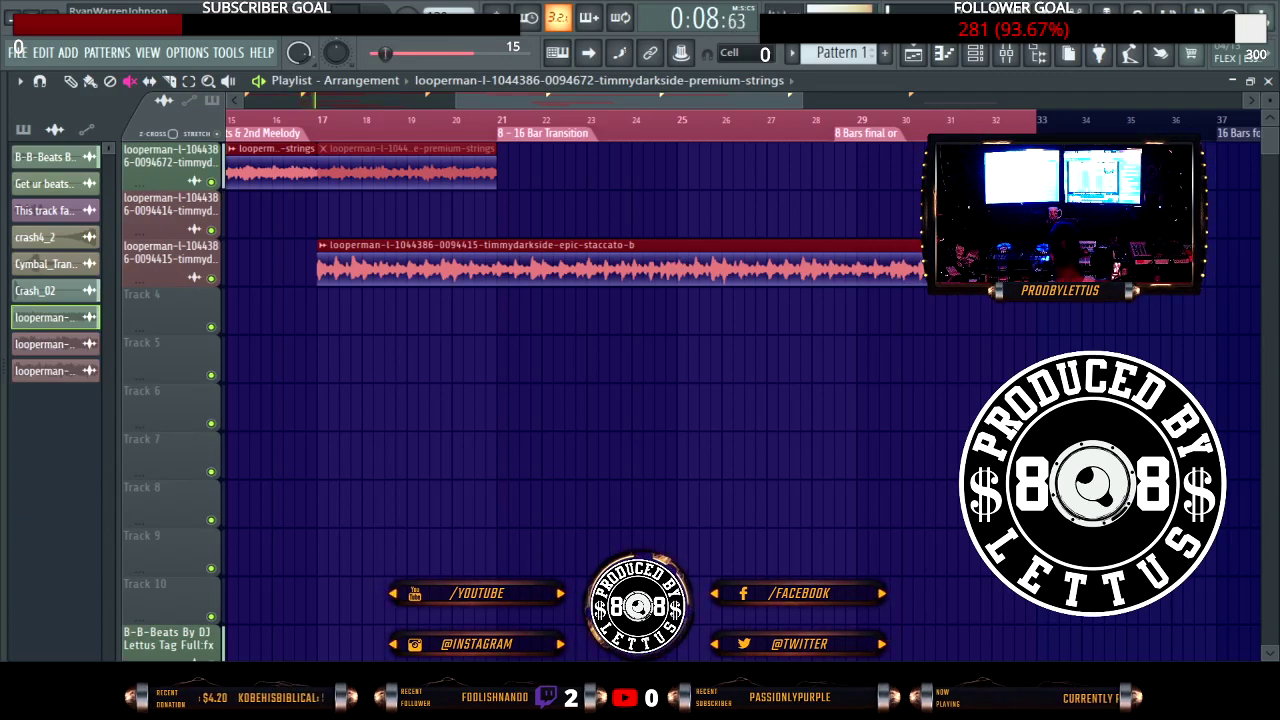
pyautogui.click(975, 323)
pyautogui.scroll(-3, 969, 332)
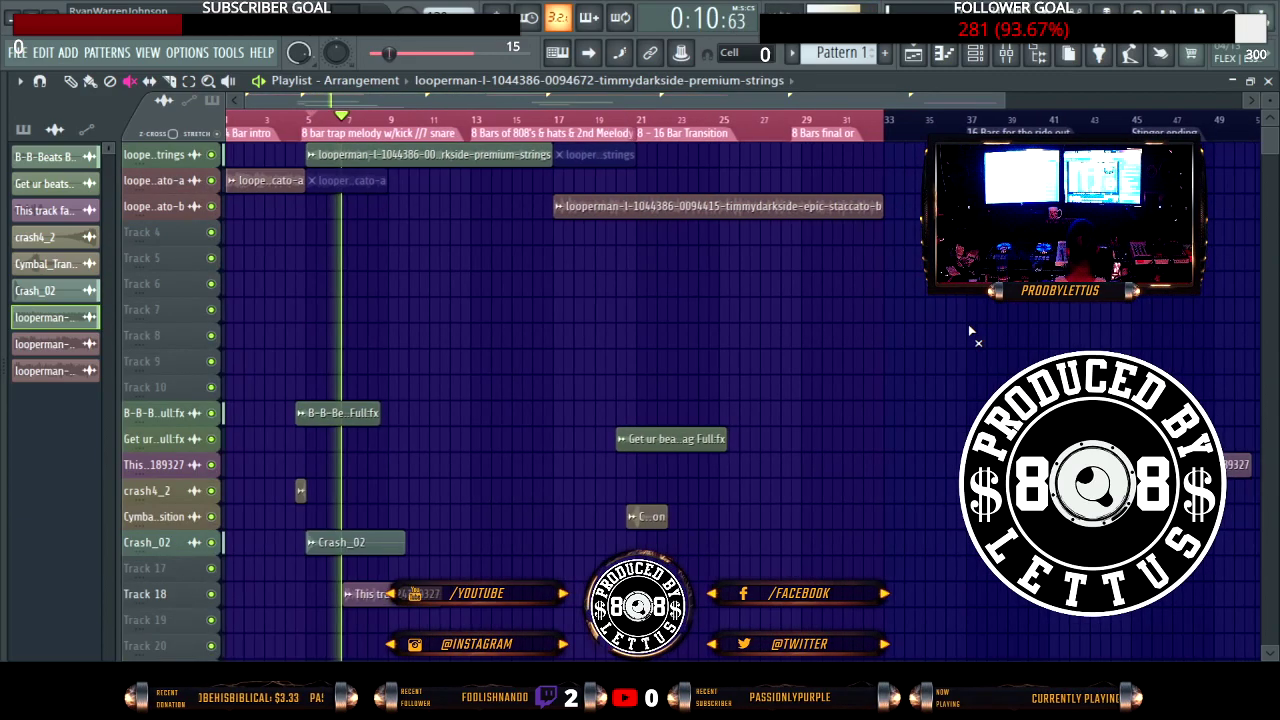
# Step: Mute every playlist track except the three looperman string tracks
pyautogui.rightClick(211, 180)
pyautogui.click(211, 154)
pyautogui.click(211, 206)
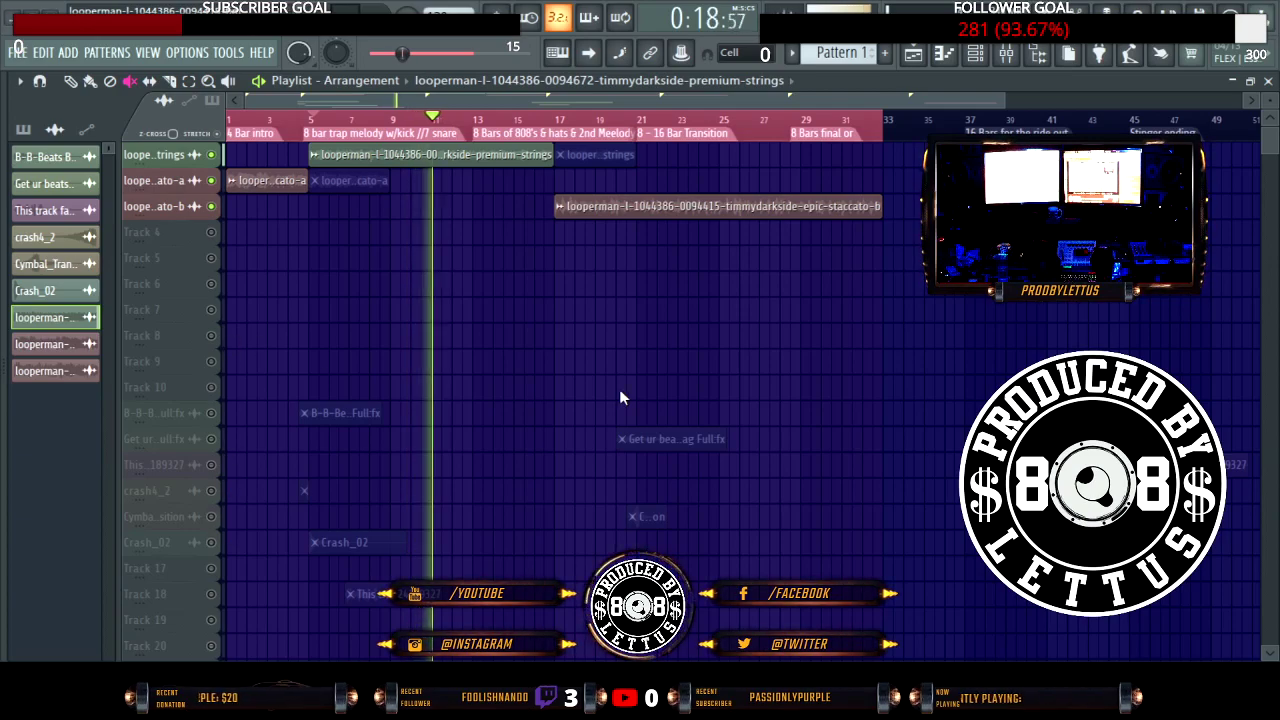
# Step: Delete the epic-staccato-b, premium-strings and epic-staccato-a tracks from the playlist
pyautogui.hotkey('ctrl', 'z')
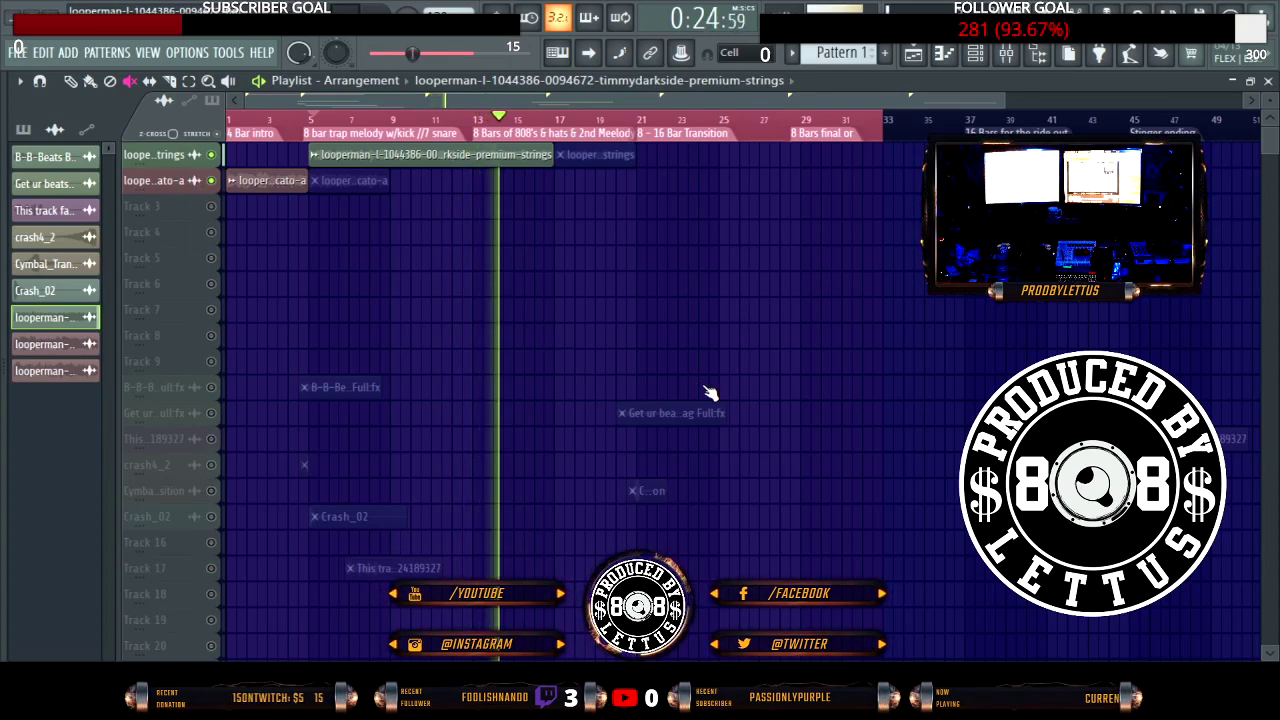
pyautogui.hotkey('ctrl', 'z')
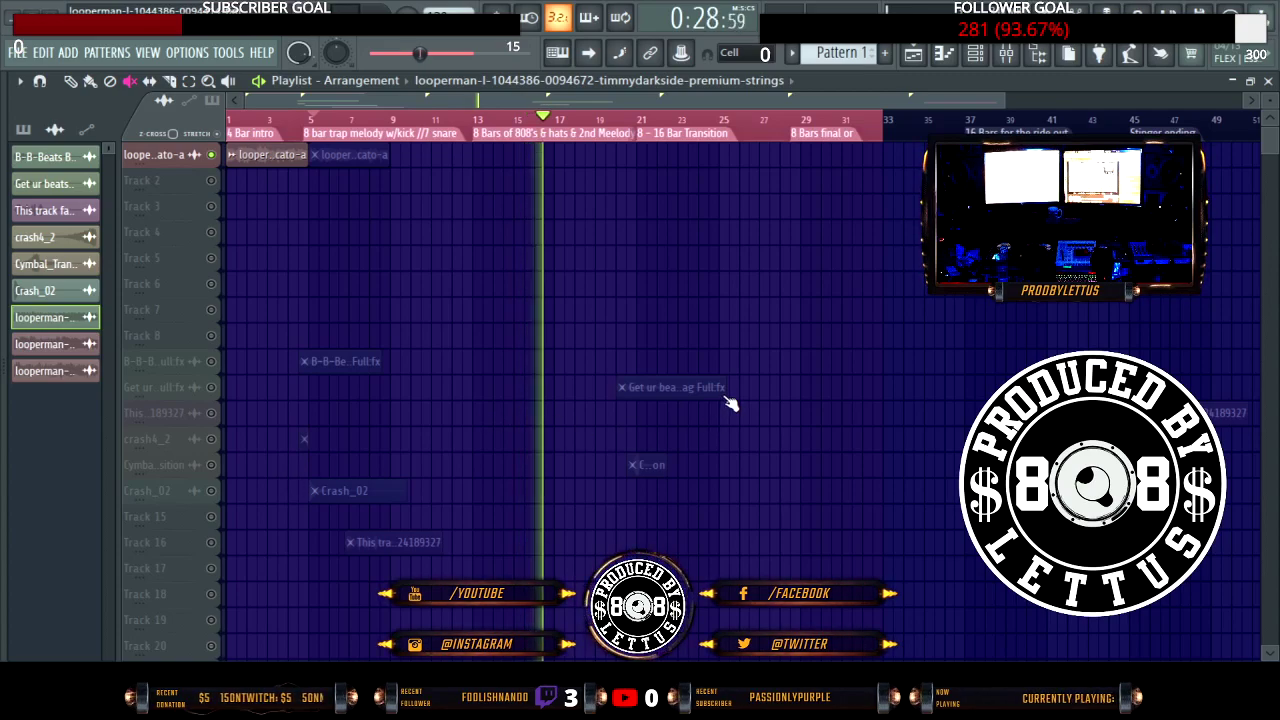
pyautogui.hotkey('ctrl', 'z')
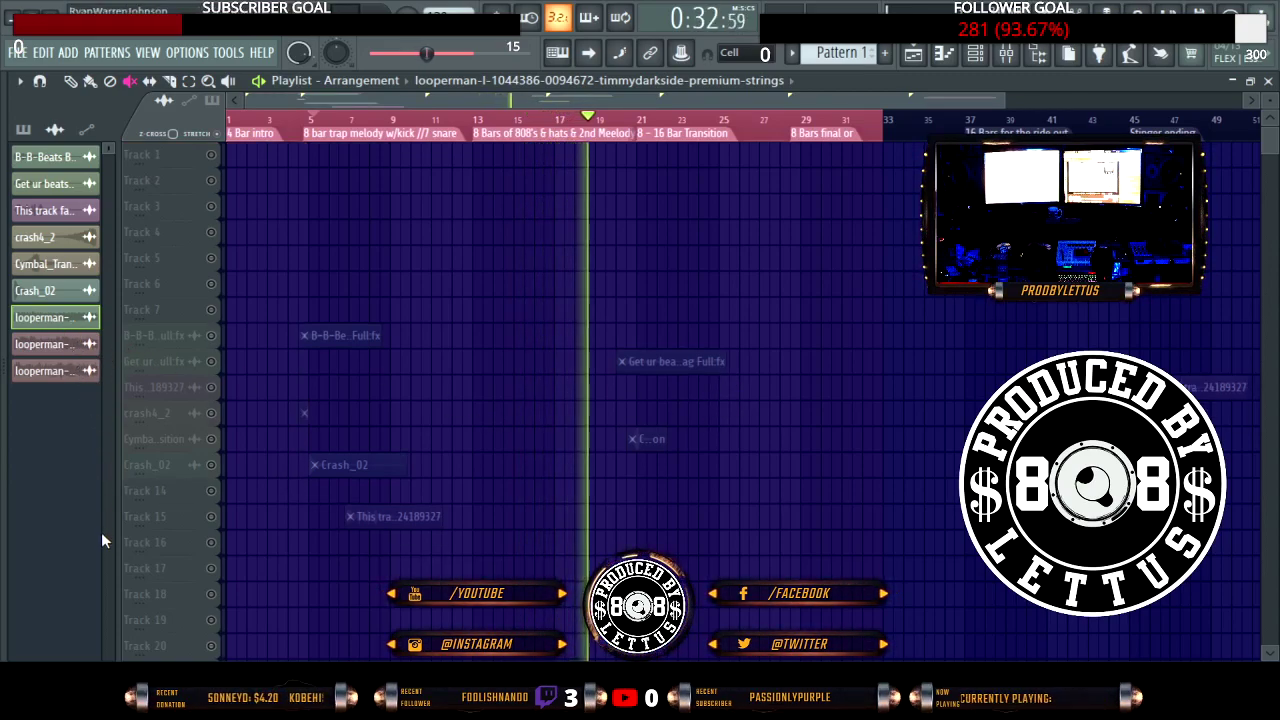
# Step: Remove the three unused looperman audio clips from the project's clip list
pyautogui.hotkey('ctrl', 'z')
pyautogui.click(61, 344)
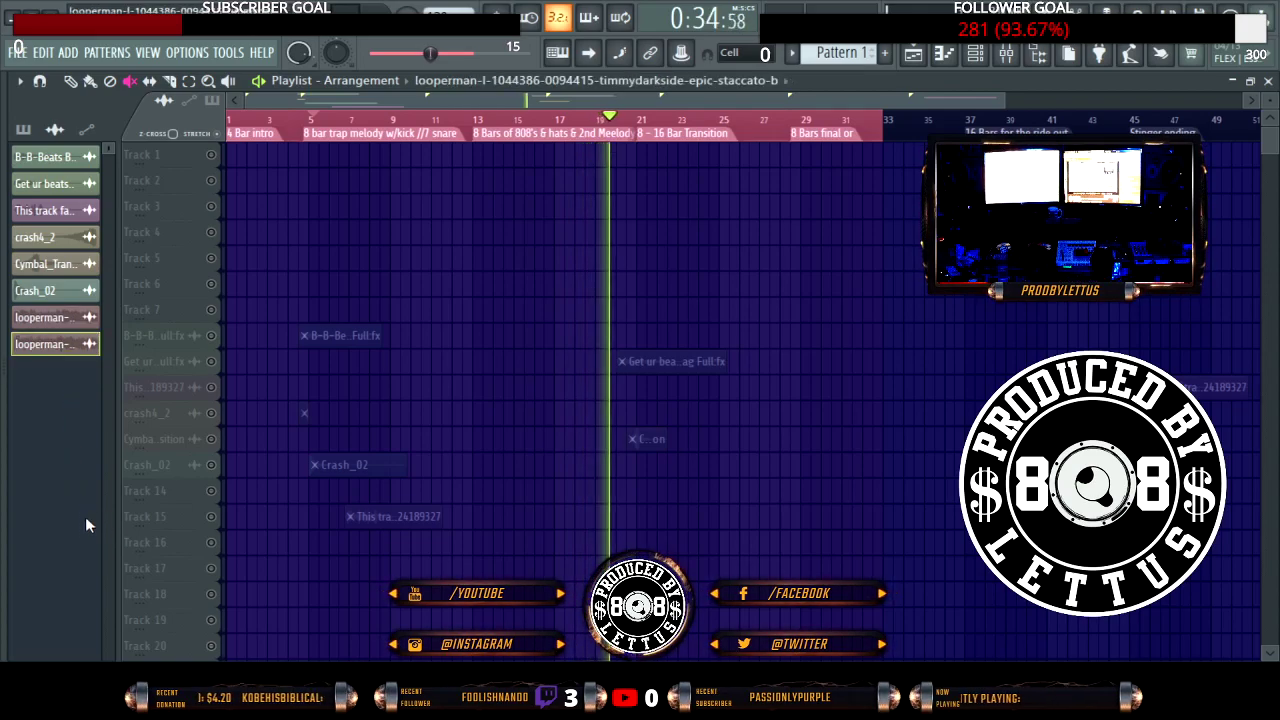
pyautogui.hotkey('ctrl', 'z')
pyautogui.click(55, 317)
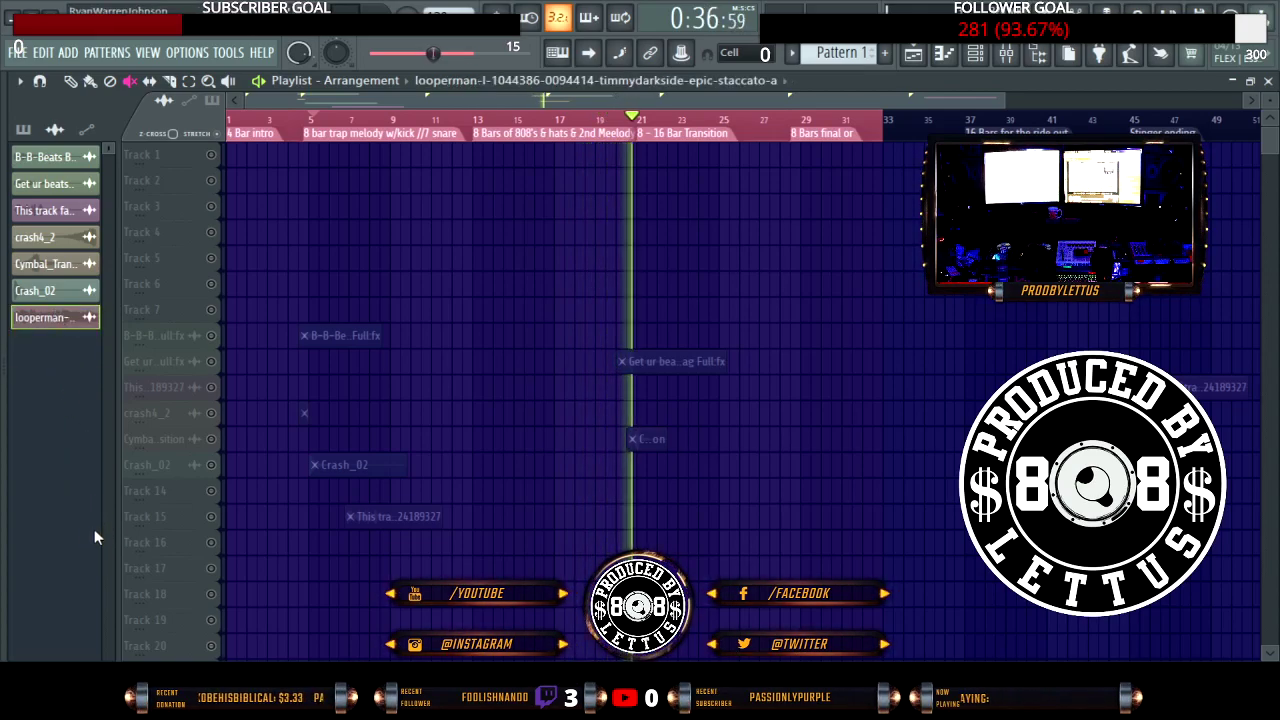
pyautogui.hotkey('ctrl', 'z')
# Step: Show the sample browser, preview the transport-me, ernesto, streamer and yesterday loops, and hide the browser again
pyautogui.hotkey('alt', 'F8')
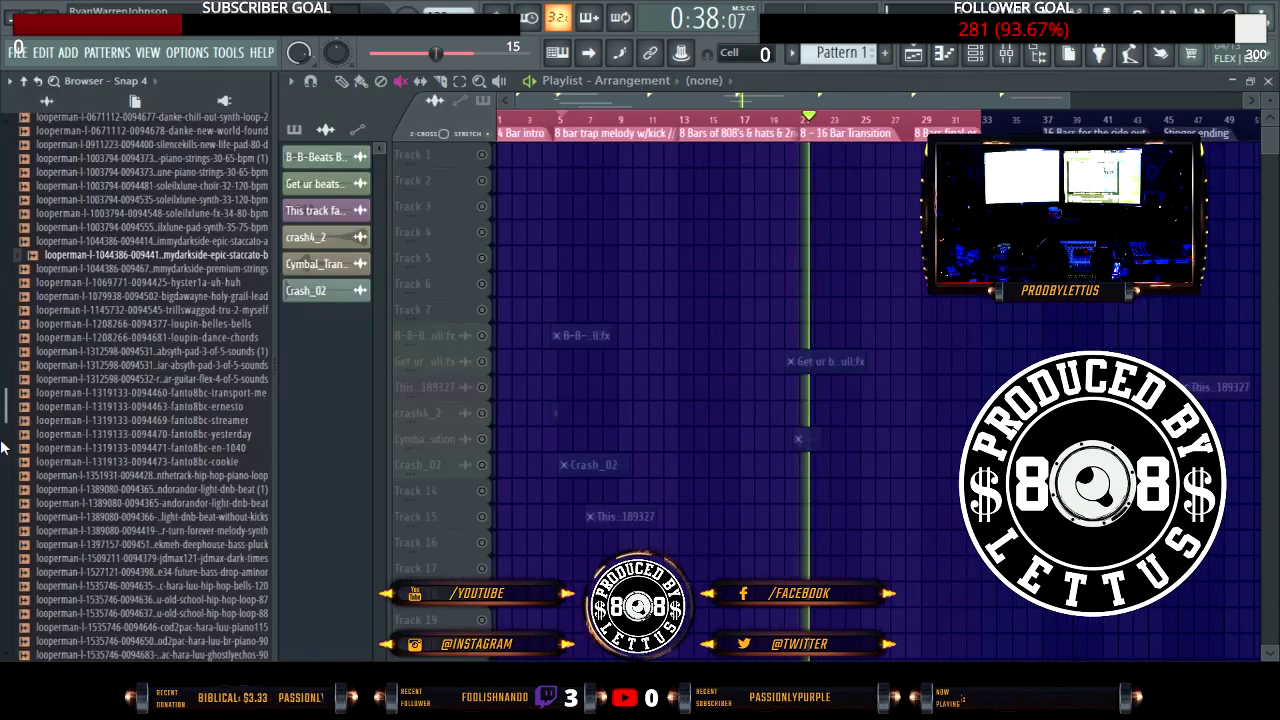
pyautogui.click(112, 393)
pyautogui.press('Down')
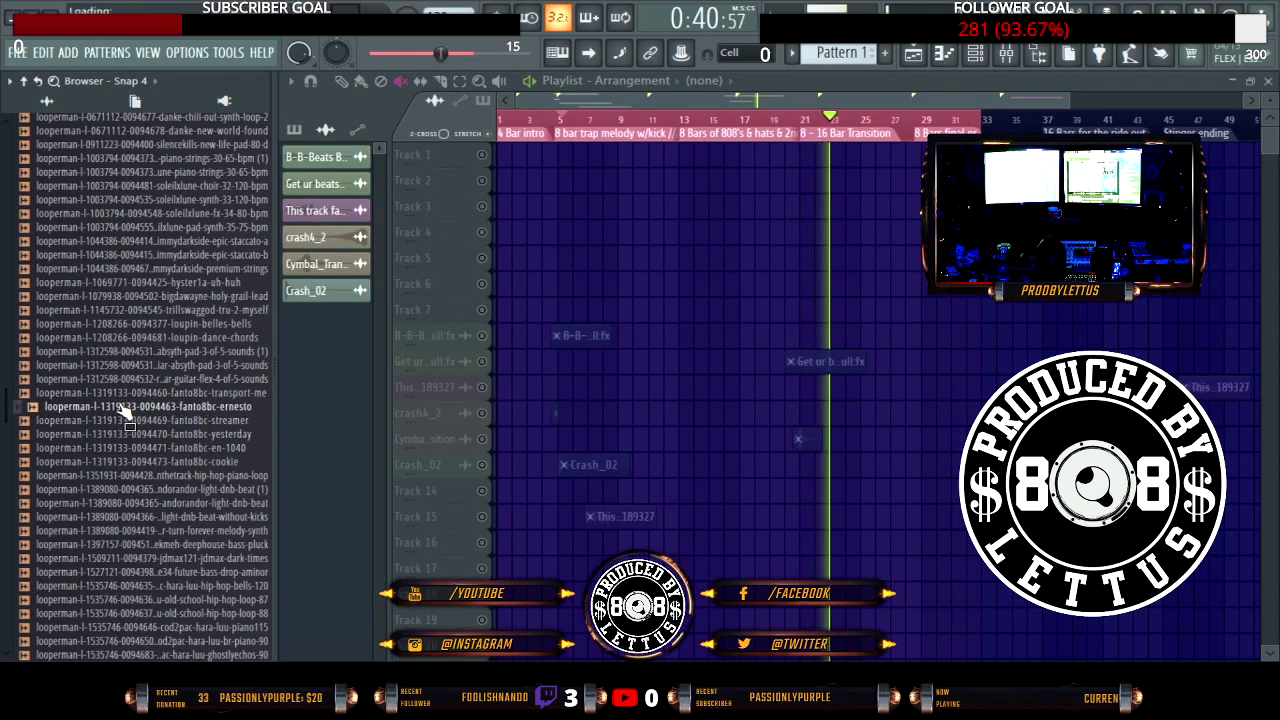
pyautogui.press('Down')
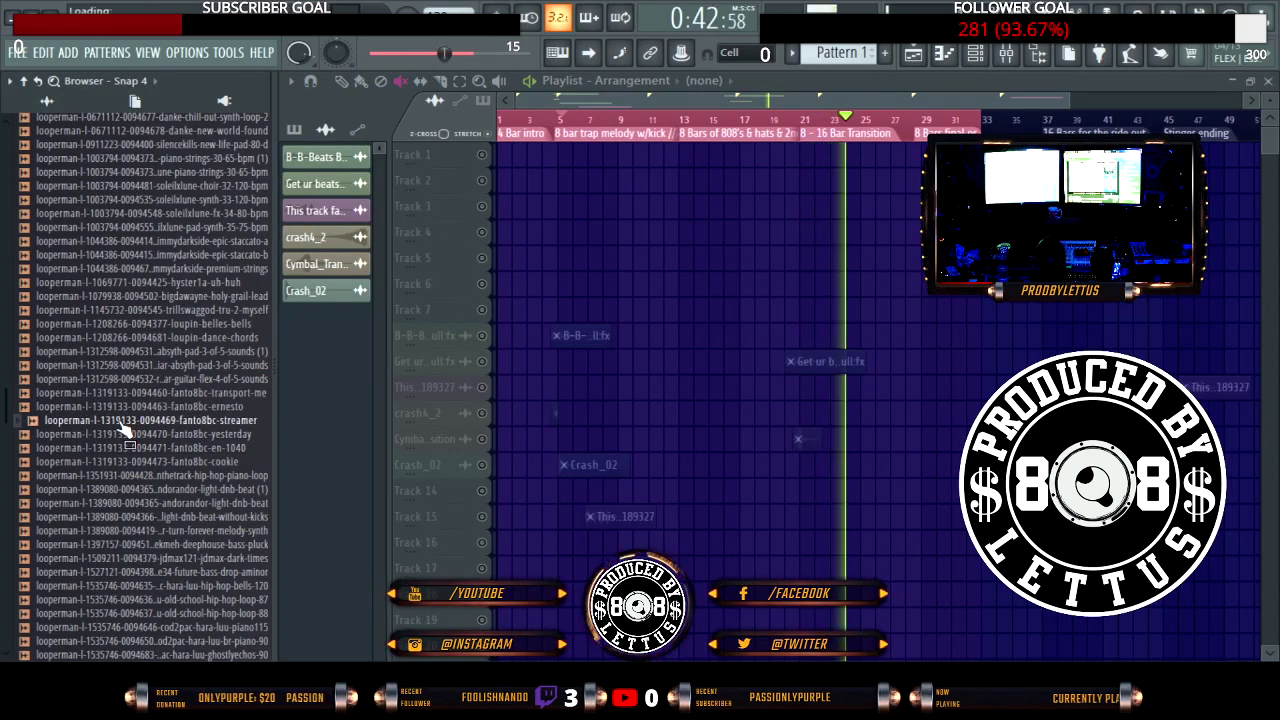
pyautogui.press('Down')
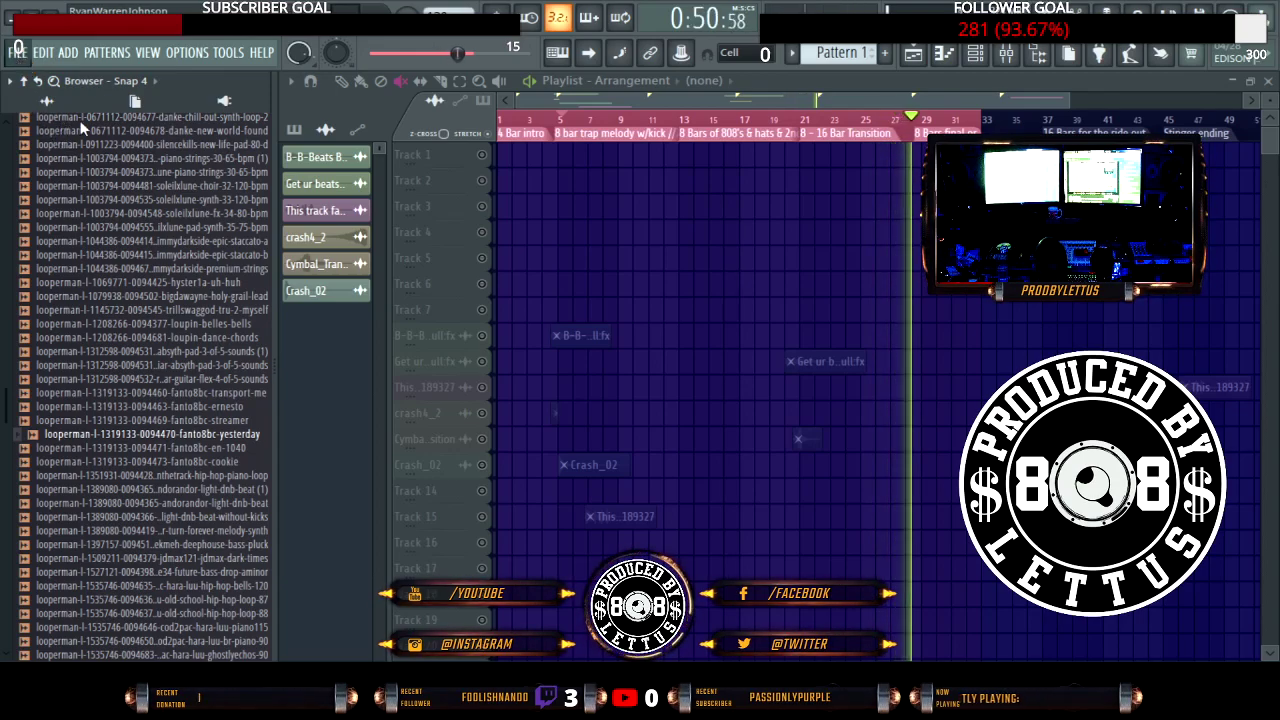
pyautogui.hotkey('alt', 'F8')
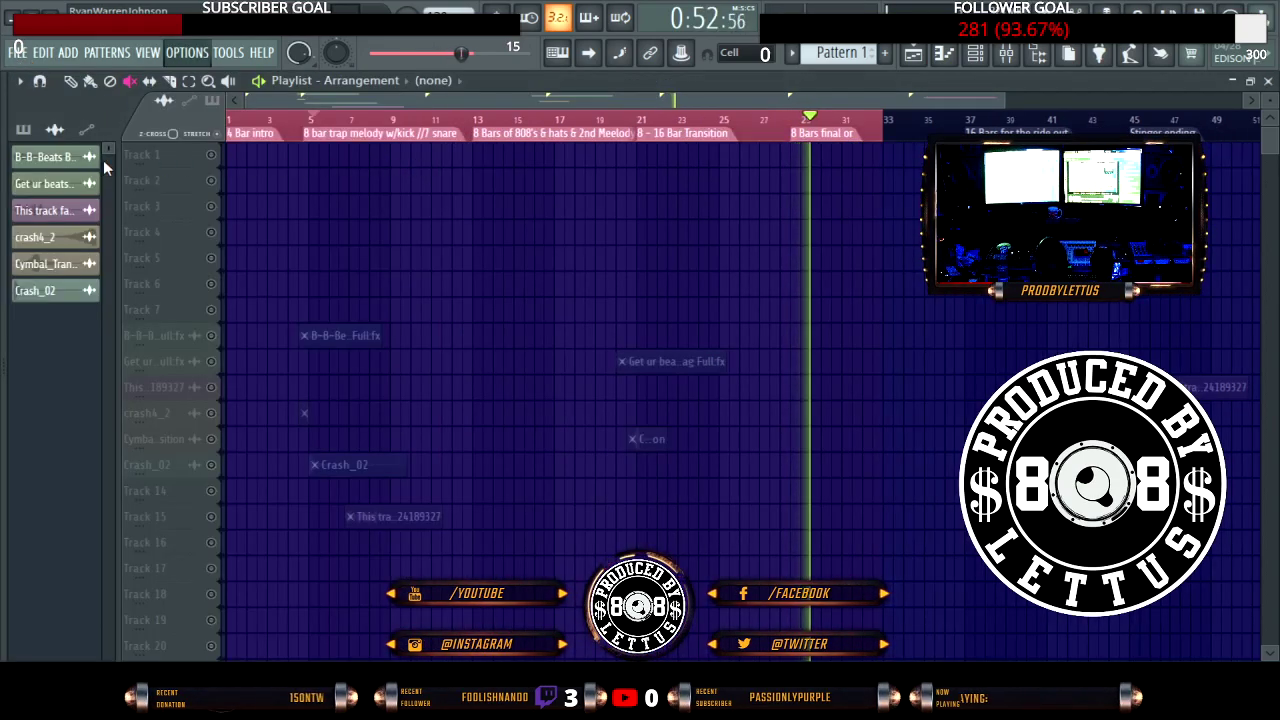
# Step: Enable playlist track 1, start Heat Up 3 in demo mode and show its preset browser
pyautogui.click(211, 155)
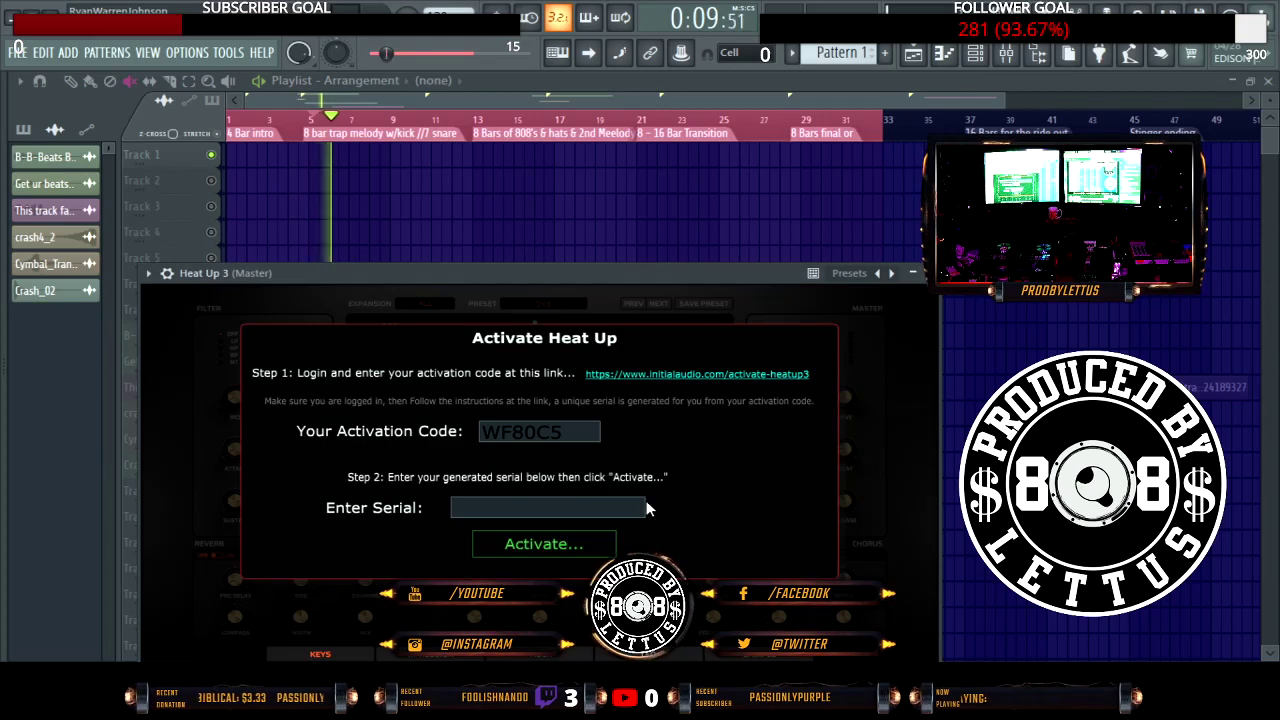
pyautogui.moveTo(562, 278); pyautogui.dragTo(649, 131)
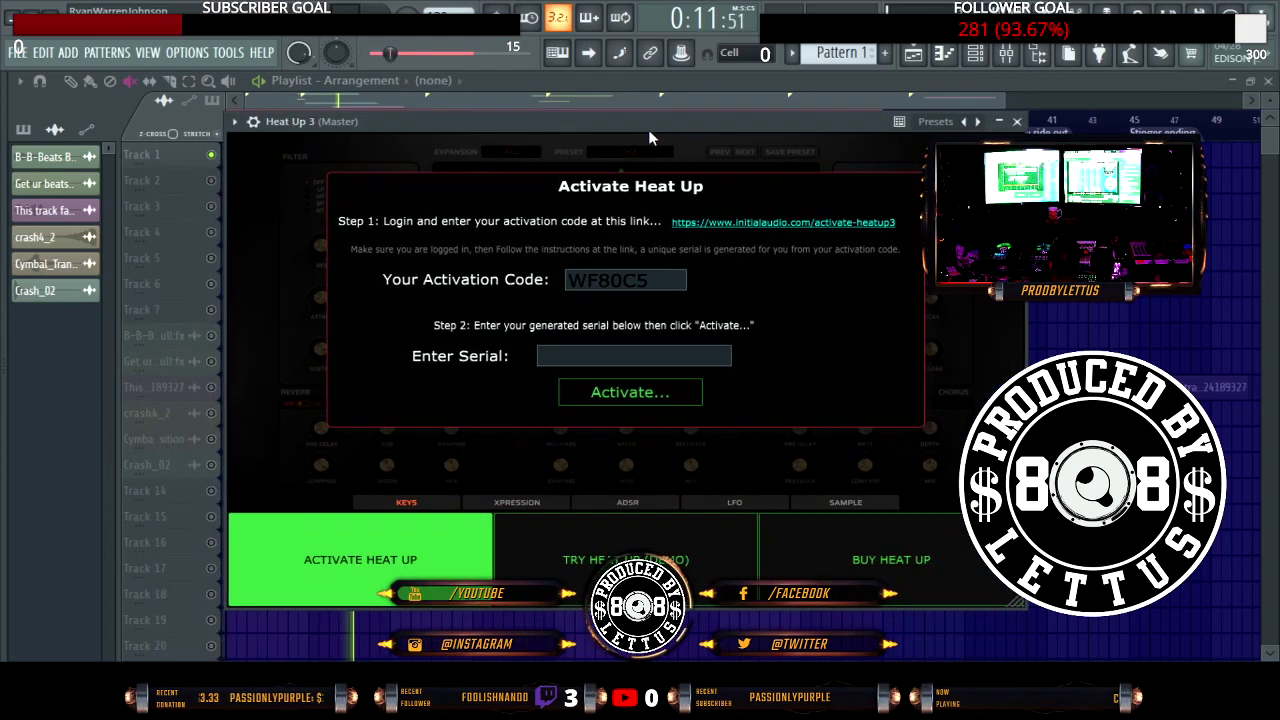
pyautogui.click(615, 560)
pyautogui.click(630, 388)
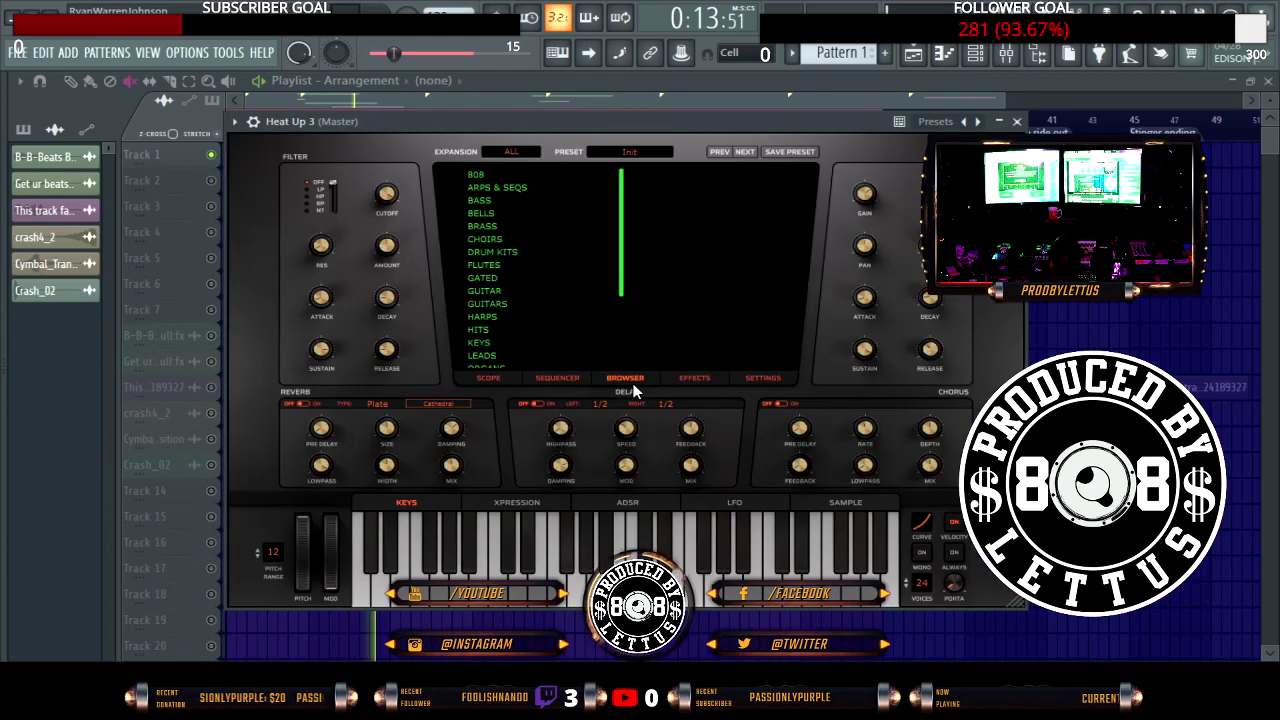
# Step: Audition the BIG BANK, DOPE, DRE SHOTS and CREAM brass presets in Heat Up 3
pyautogui.click(490, 216)
pyautogui.click(490, 226)
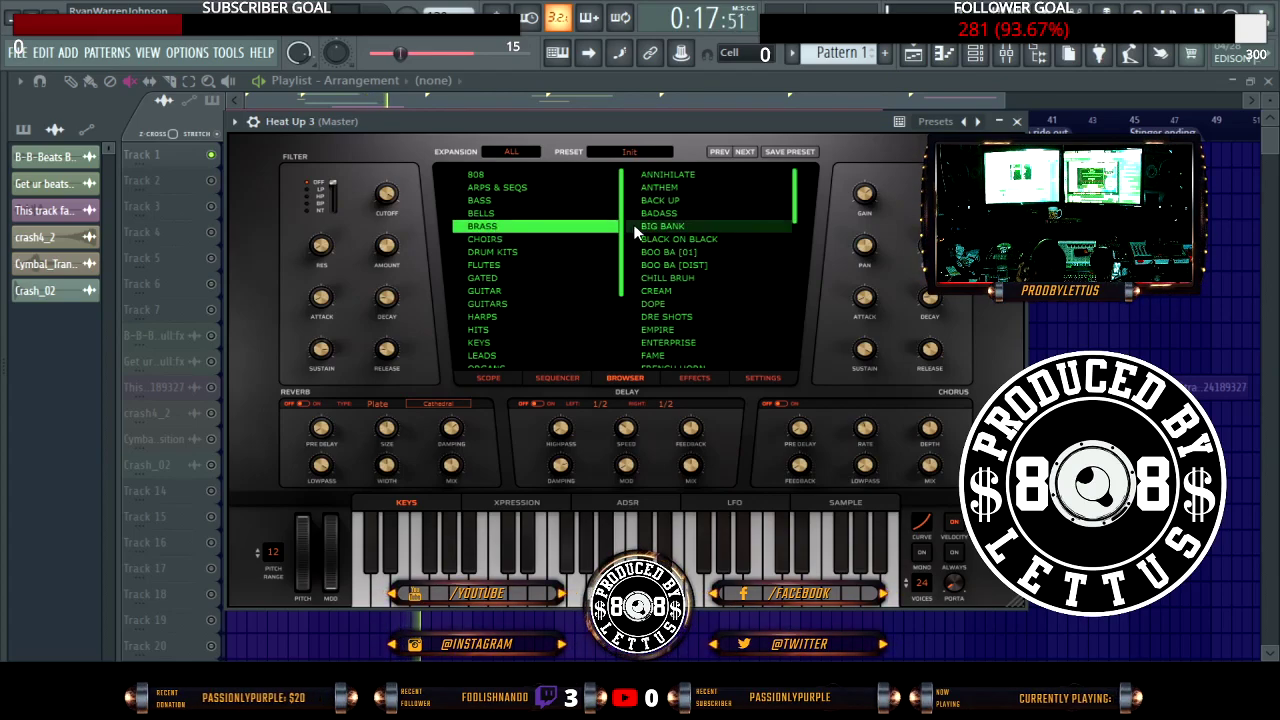
pyautogui.click(668, 222)
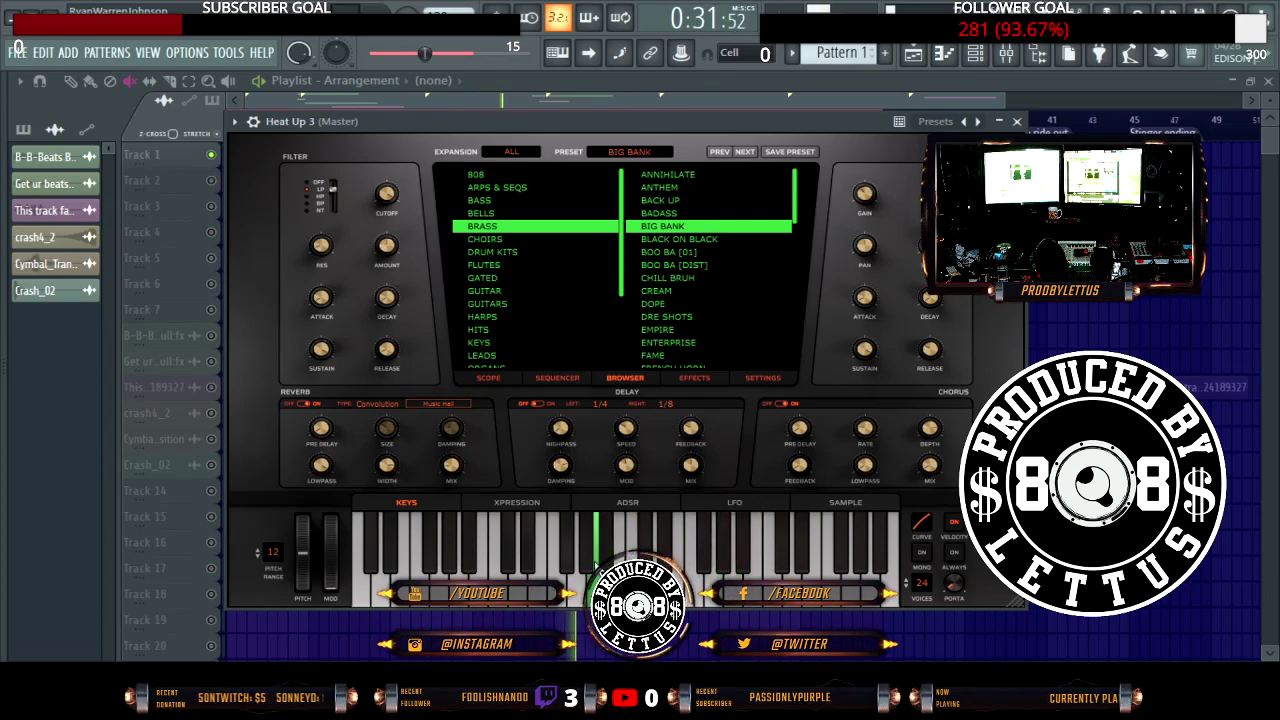
pyautogui.click(655, 302)
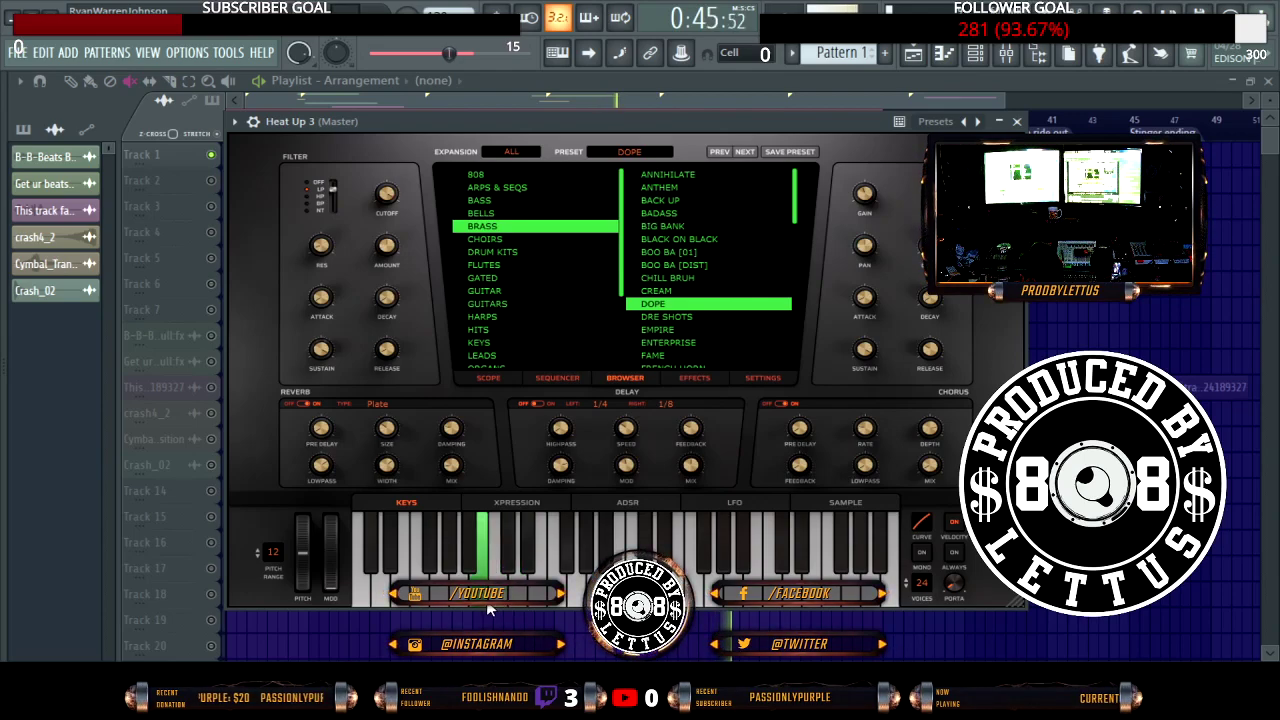
pyautogui.click(679, 314)
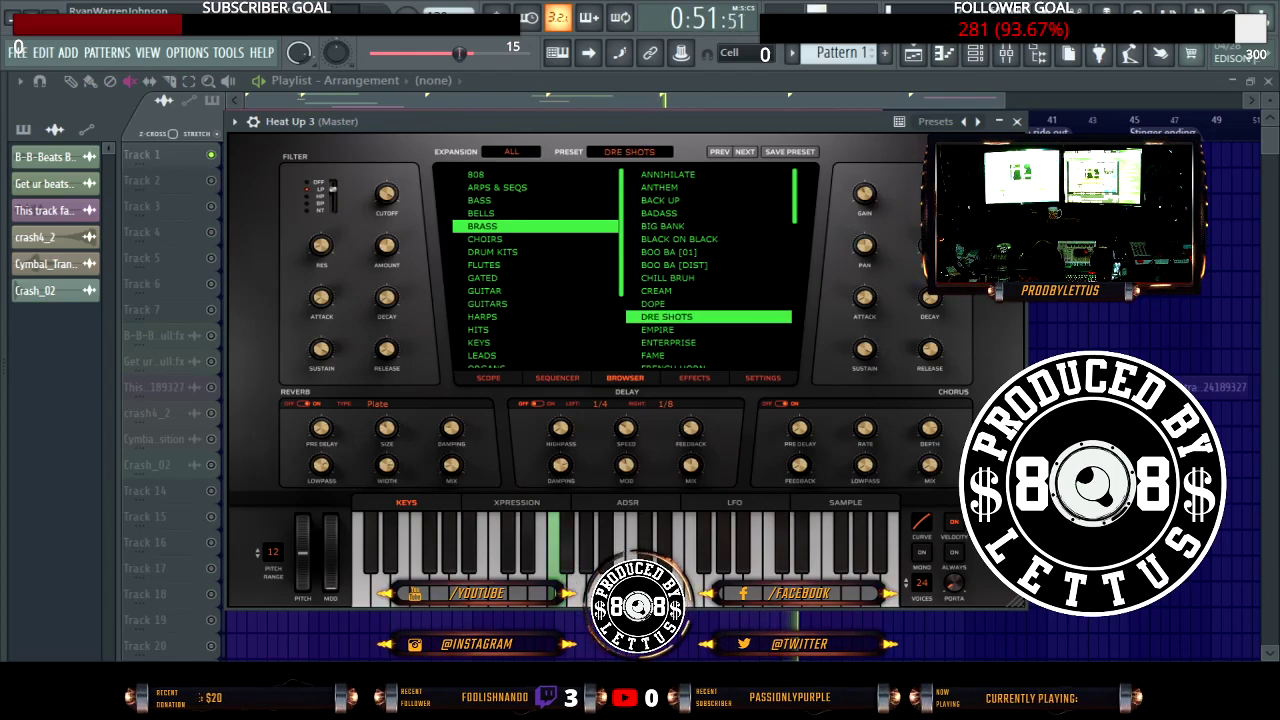
pyautogui.click(654, 290)
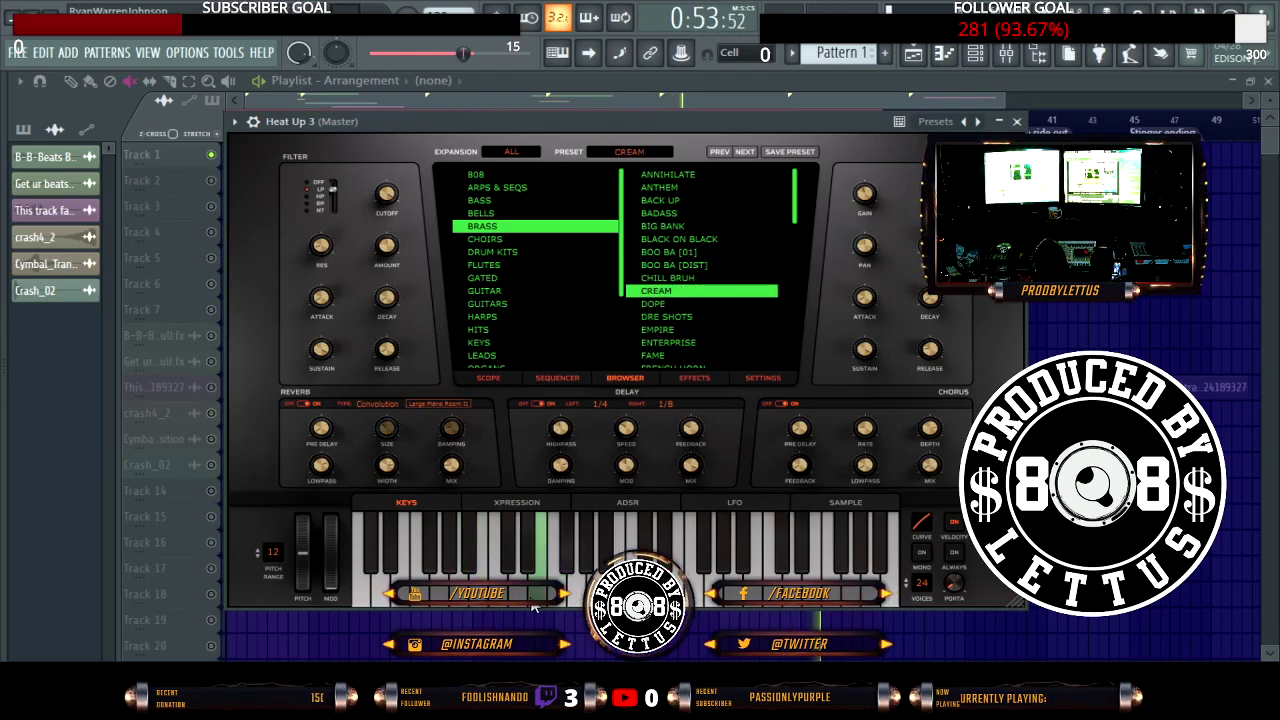
# Step: Load the KNOCK drum kit preset in Heat Up 3, try it out and stop playback
pyautogui.click(488, 256)
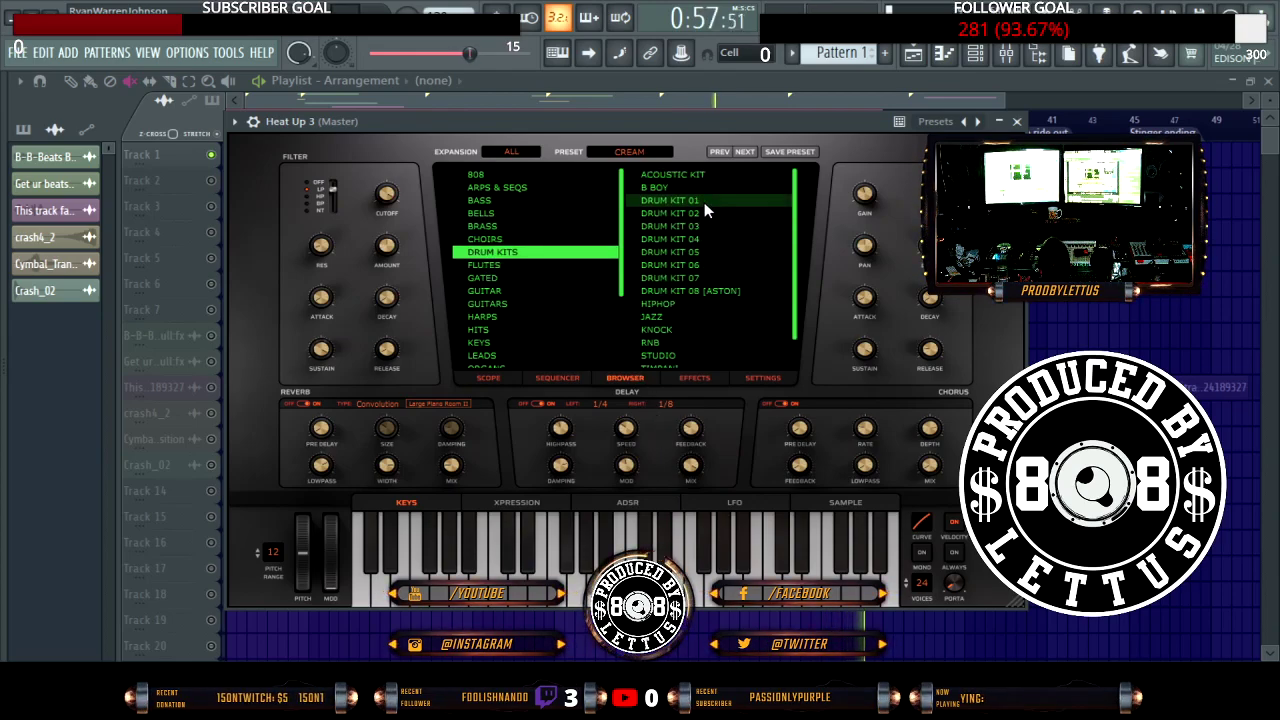
pyautogui.scroll(-1, 684, 315)
pyautogui.click(680, 296)
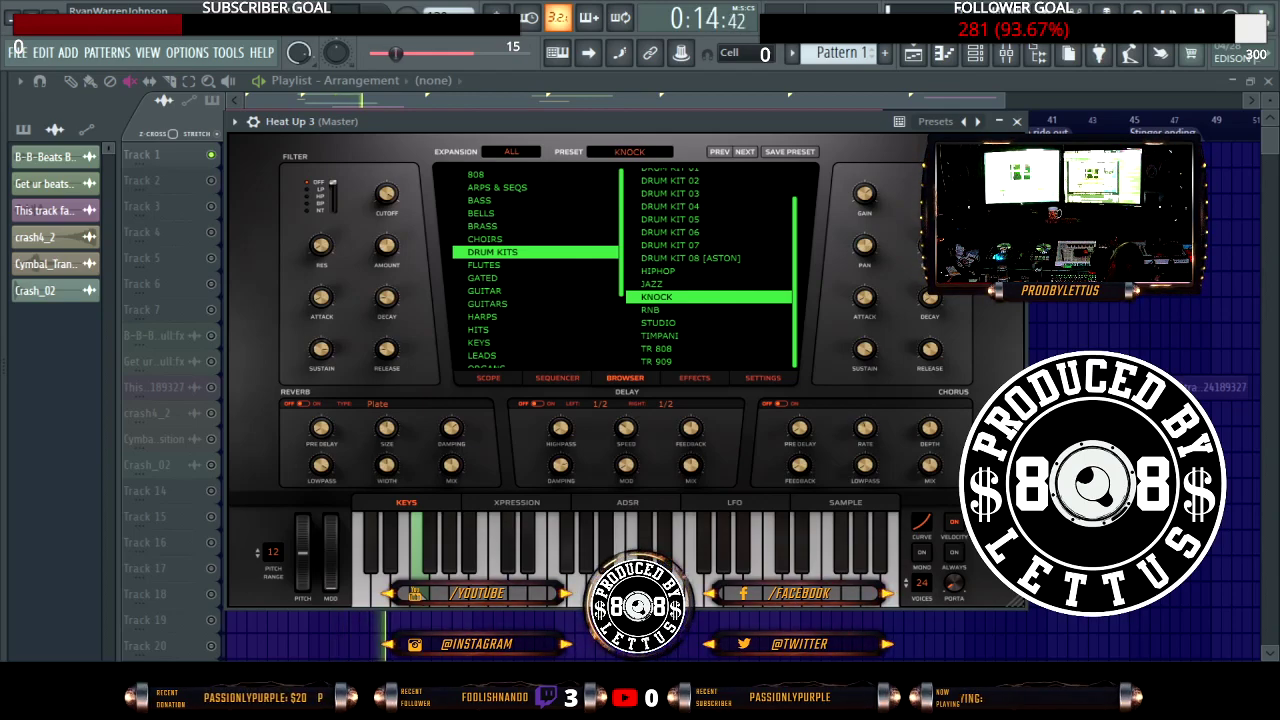
pyautogui.press('space')
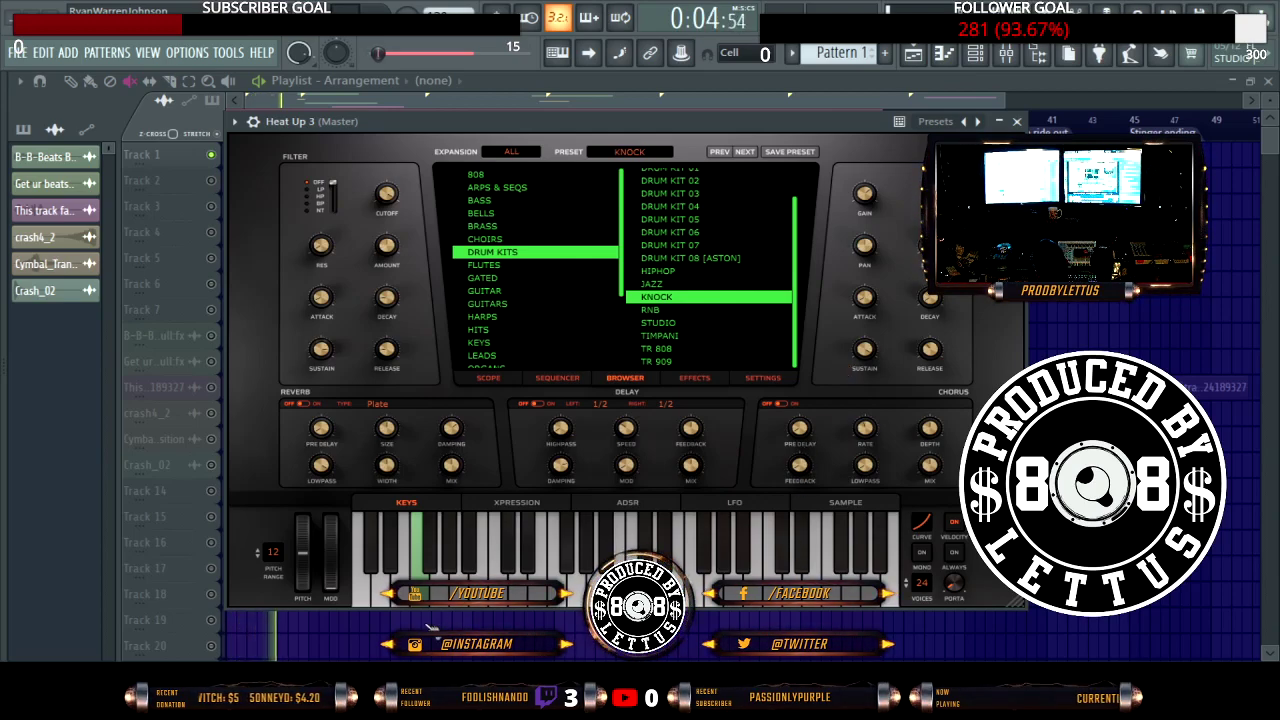
pyautogui.press('space')
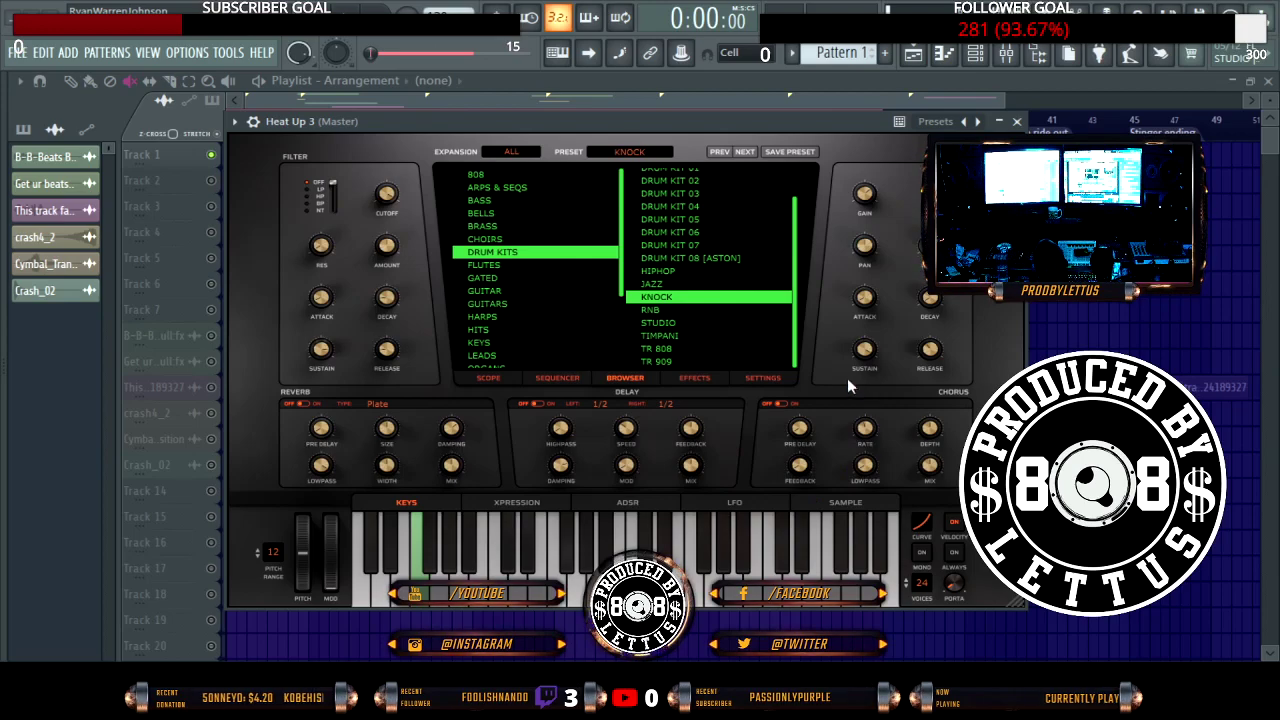
# Step: Start playback, load the STUDIO drum kit preset in Heat Up 3 and try out its sounds on the keyboard
pyautogui.press('space')
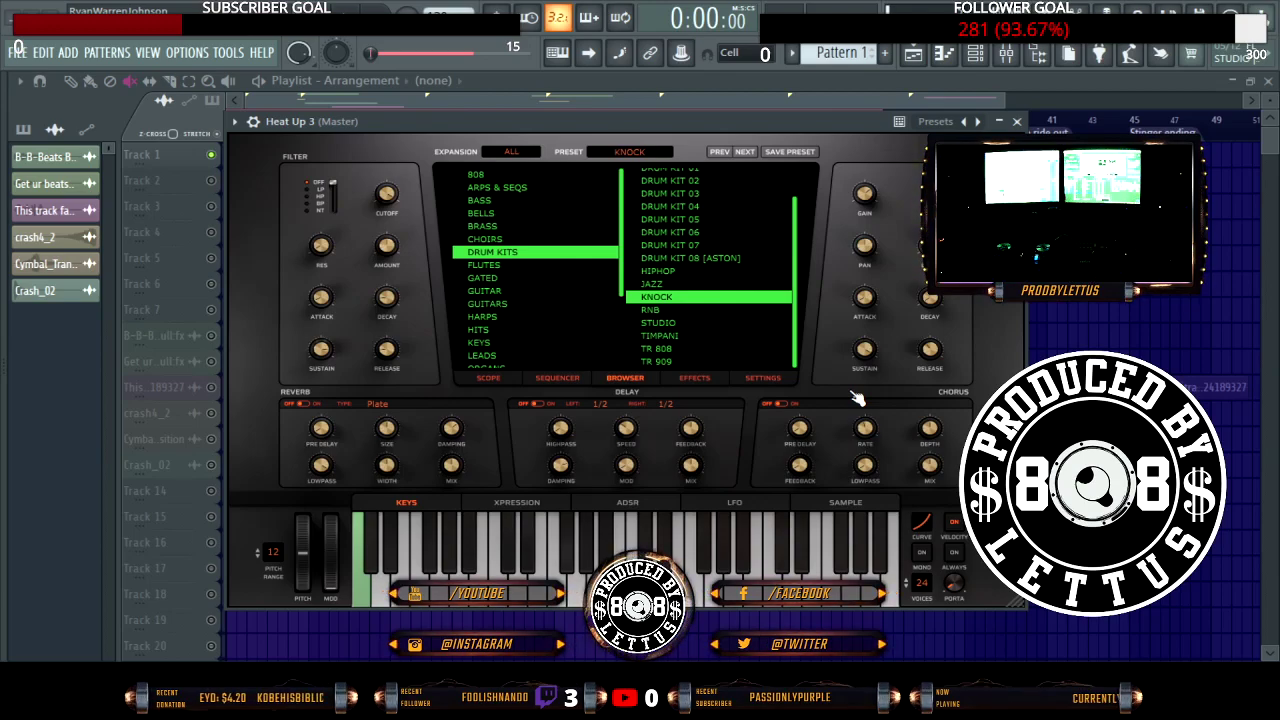
pyautogui.press('space')
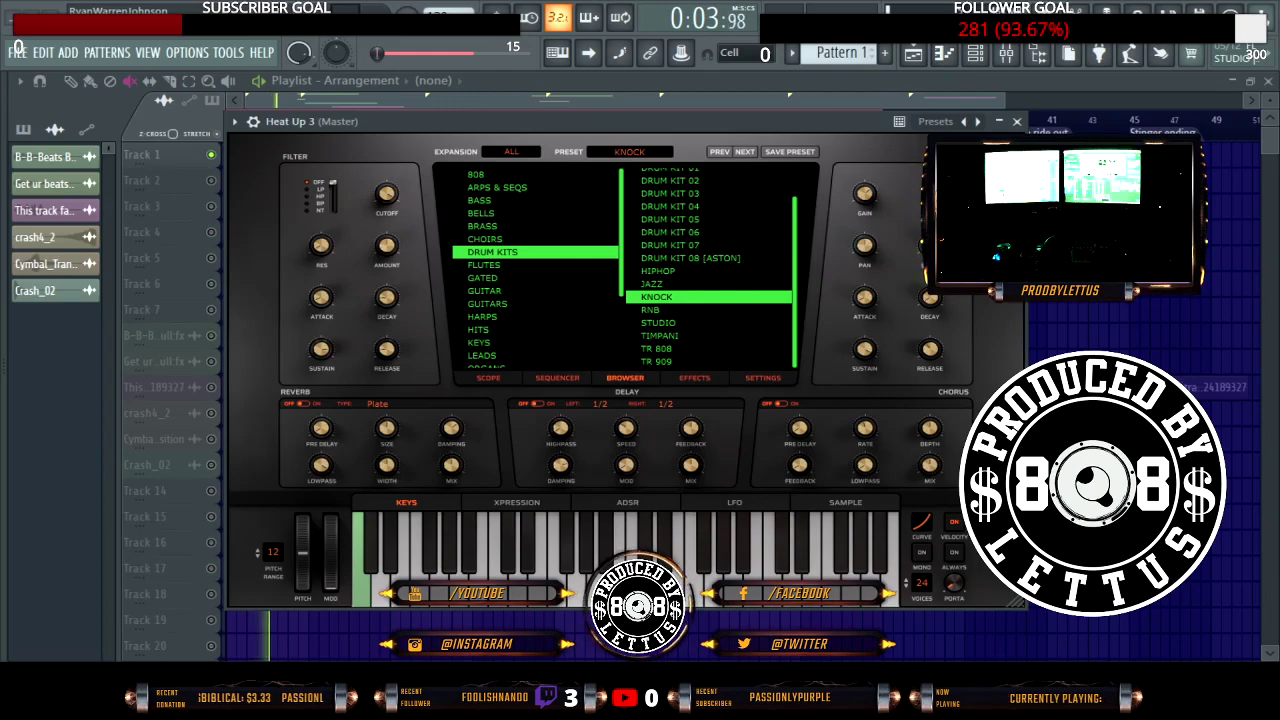
pyautogui.click(687, 324)
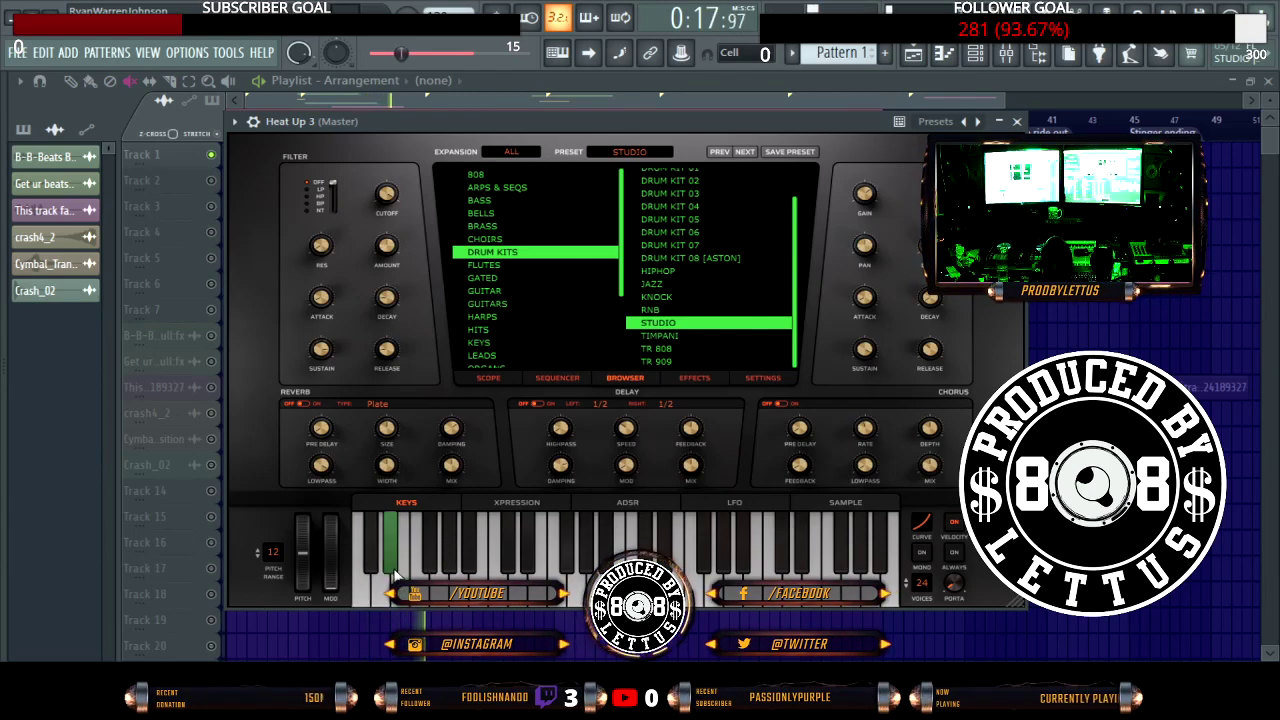
pyautogui.click(475, 550)
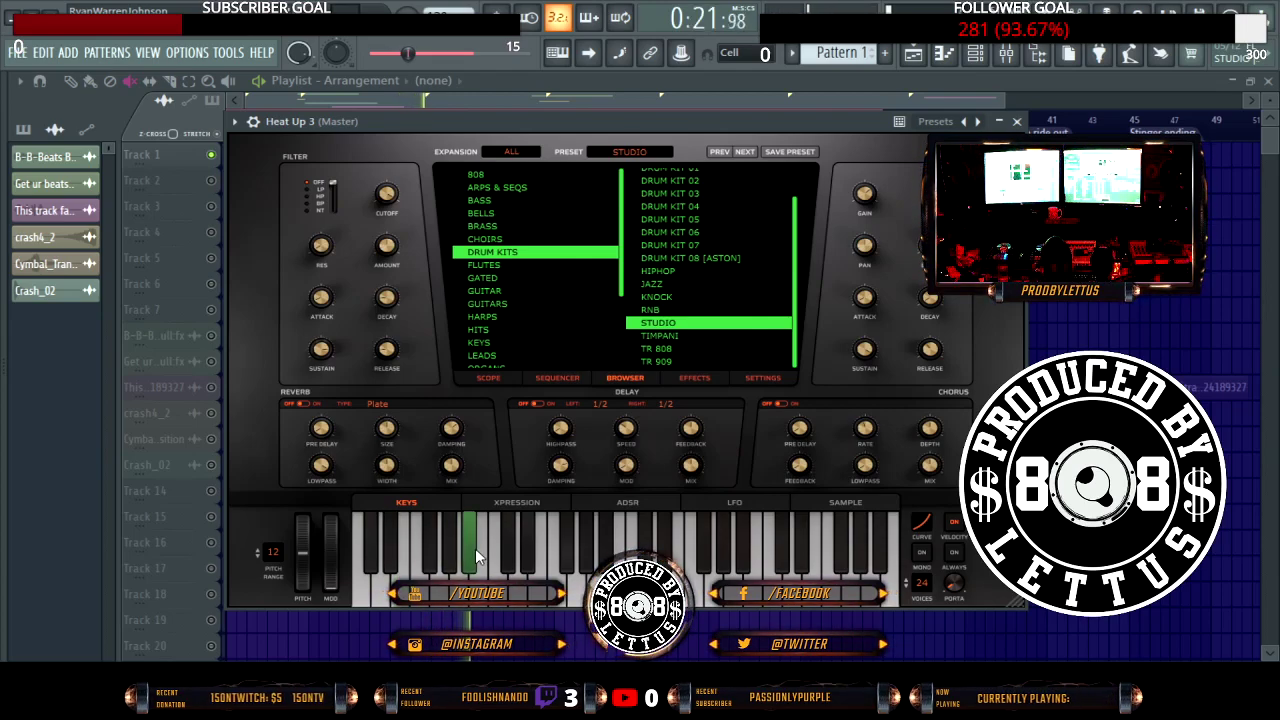
pyautogui.click(362, 590)
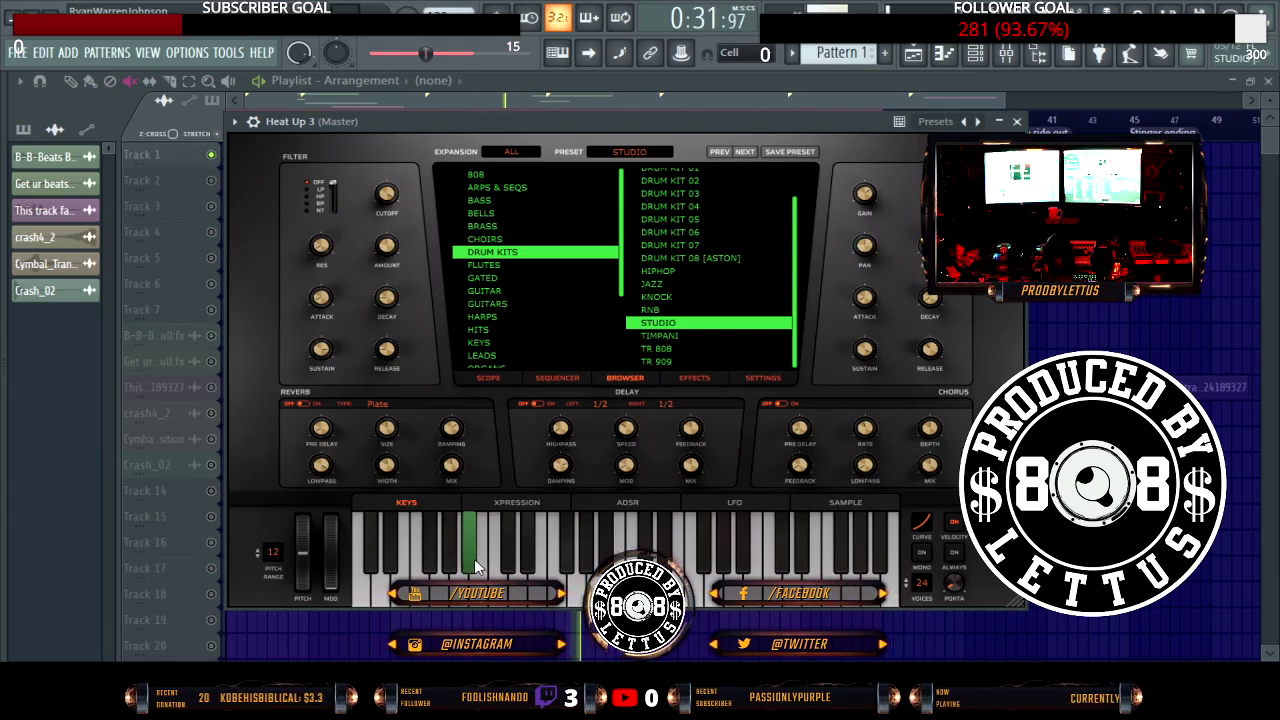
# Step: Show the sample browser and preview the loupin-dance-chords and loupin-belles-bells loops
pyautogui.moveTo(5, 410)
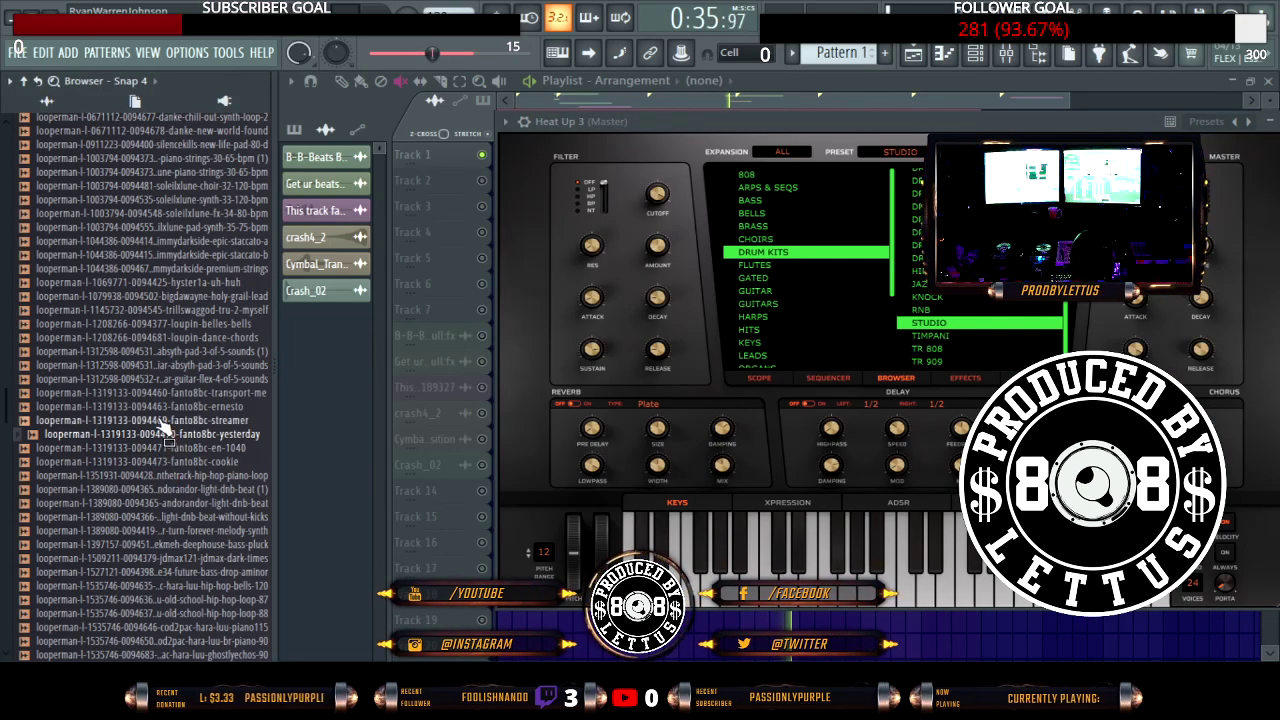
pyautogui.click(182, 326)
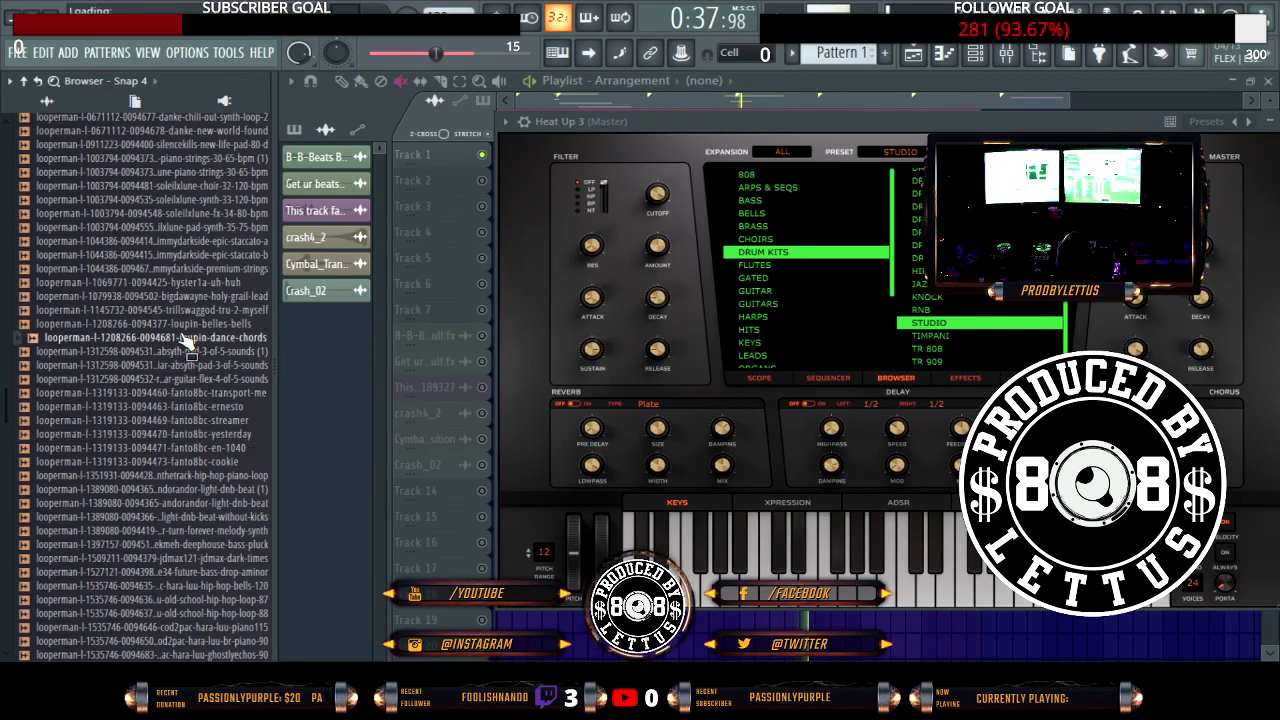
pyautogui.click(184, 338)
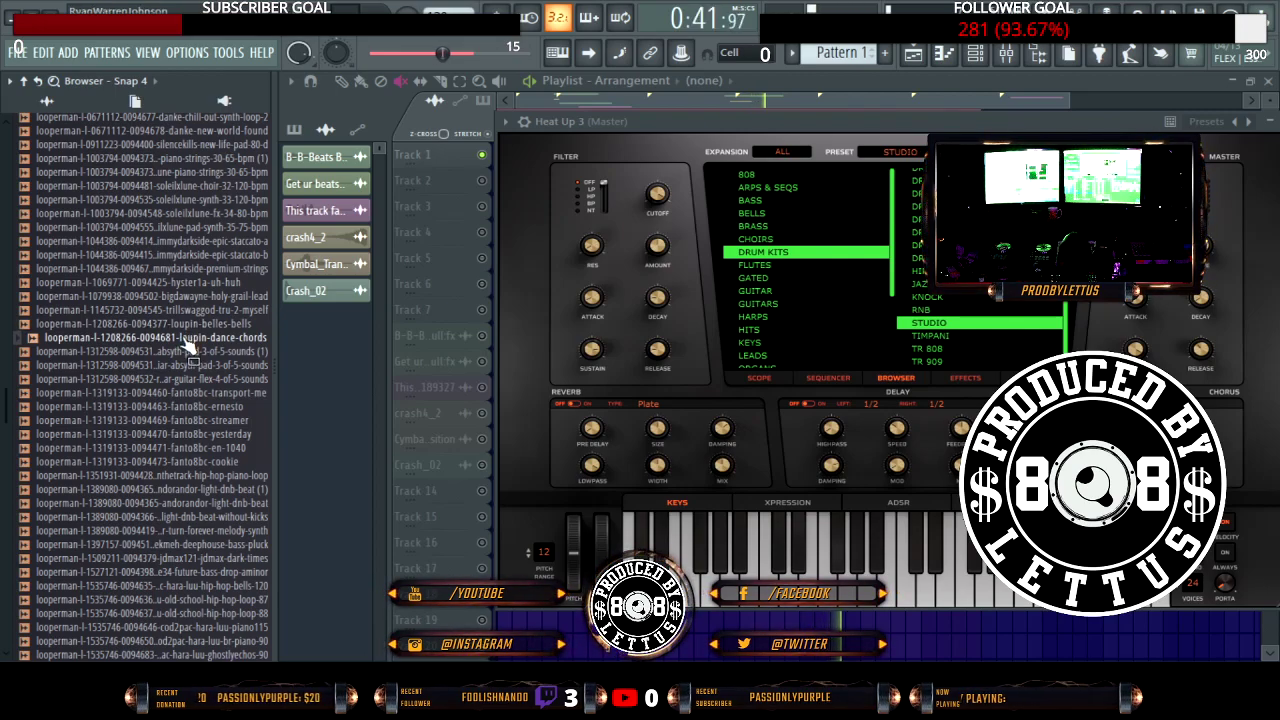
pyautogui.click(193, 326)
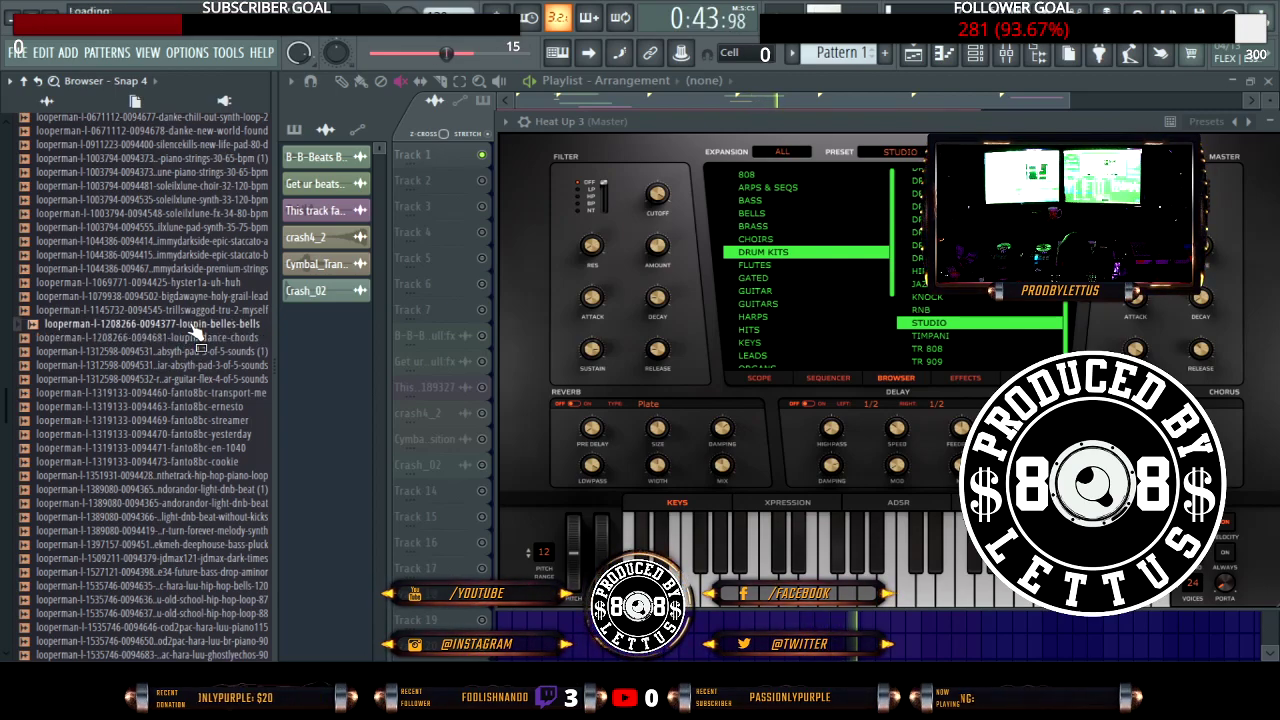
pyautogui.hotkey('alt', 'F8')
pyautogui.hotkey('alt', 'F8')
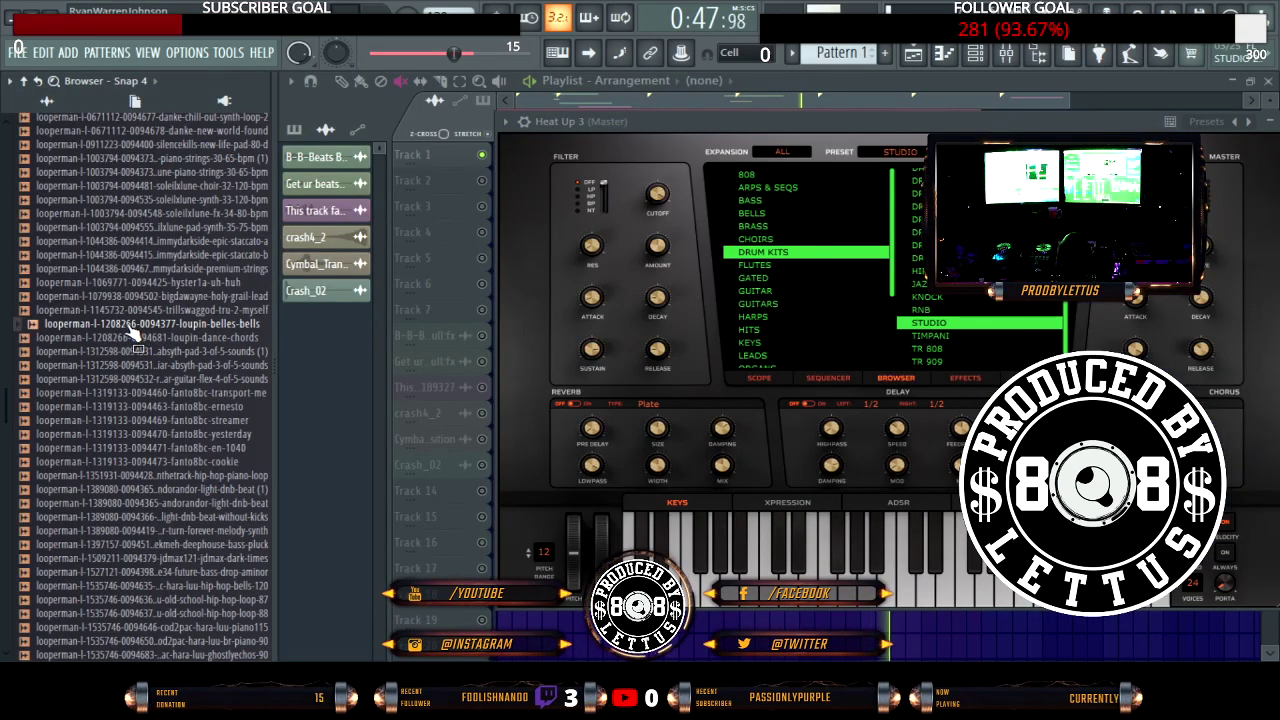
# Step: Close Heat Up 3, place the loupin-belles-bells loop on playlist track 1 at bar 1 and restart playback
pyautogui.moveTo(300, 305); pyautogui.dragTo(315, 270)
pyautogui.moveTo(5, 340); pyautogui.dragTo(378, 160)
pyautogui.moveTo(135, 151); pyautogui.dragTo(136, 153)
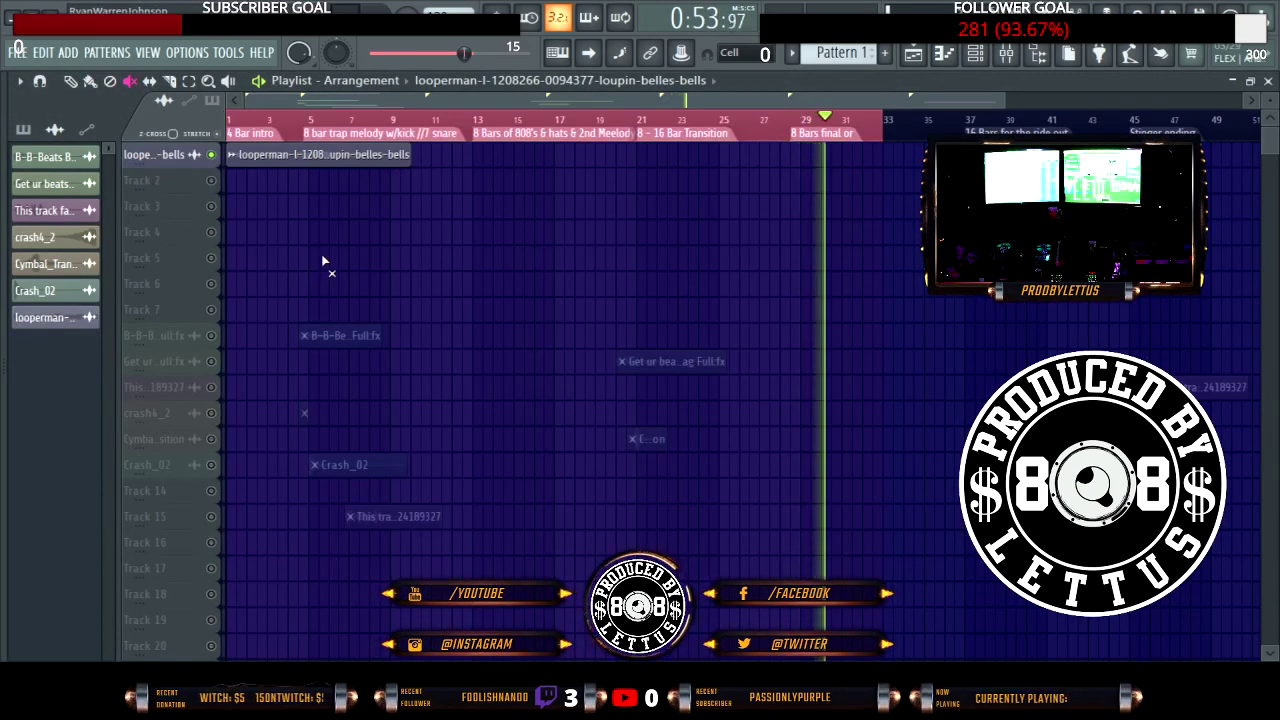
pyautogui.press('space')
# Step: Add the loupin-dance-chords loop to playlist track 2 at bar 1 and enable that track
pyautogui.moveTo(5, 340)
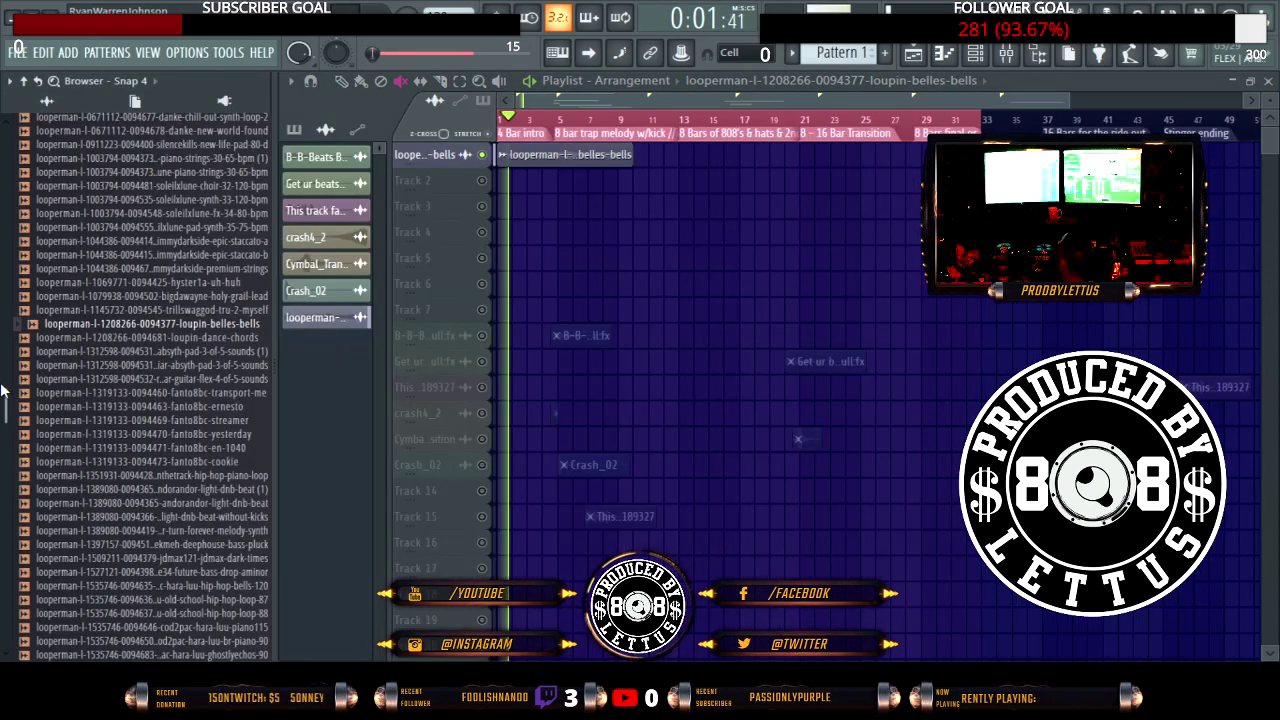
pyautogui.moveTo(165, 342); pyautogui.dragTo(158, 180)
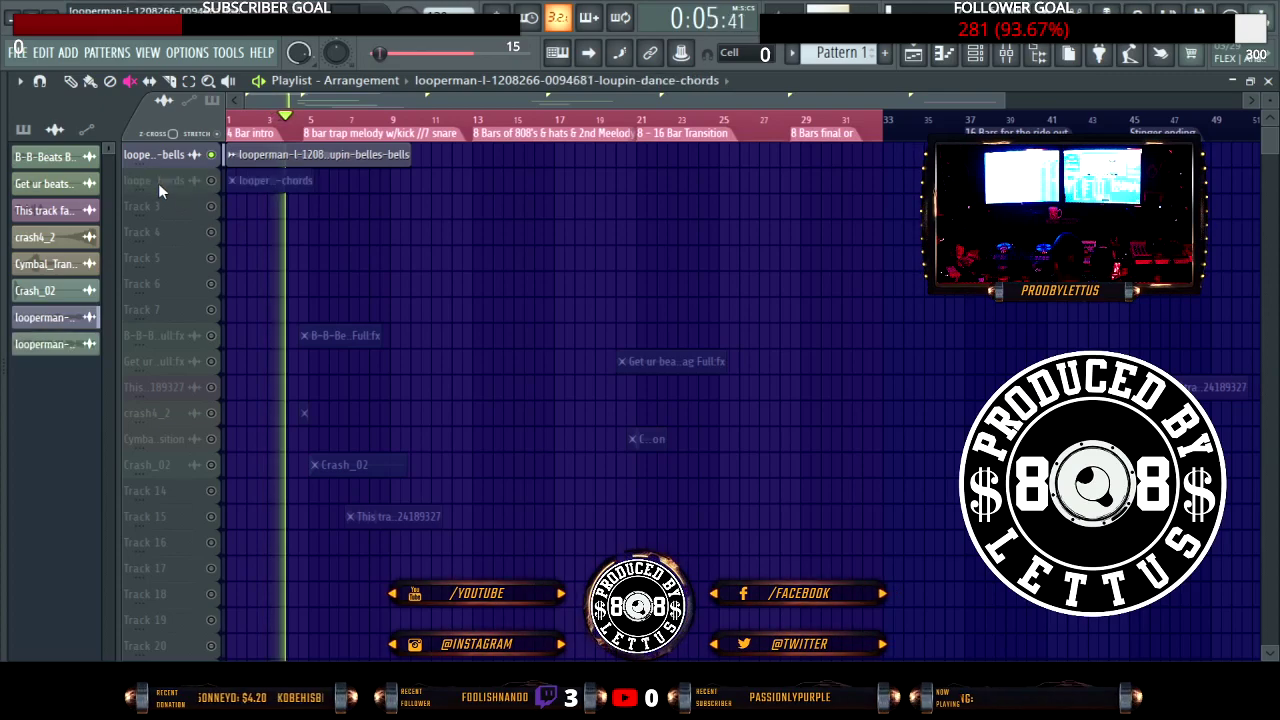
pyautogui.click(211, 181)
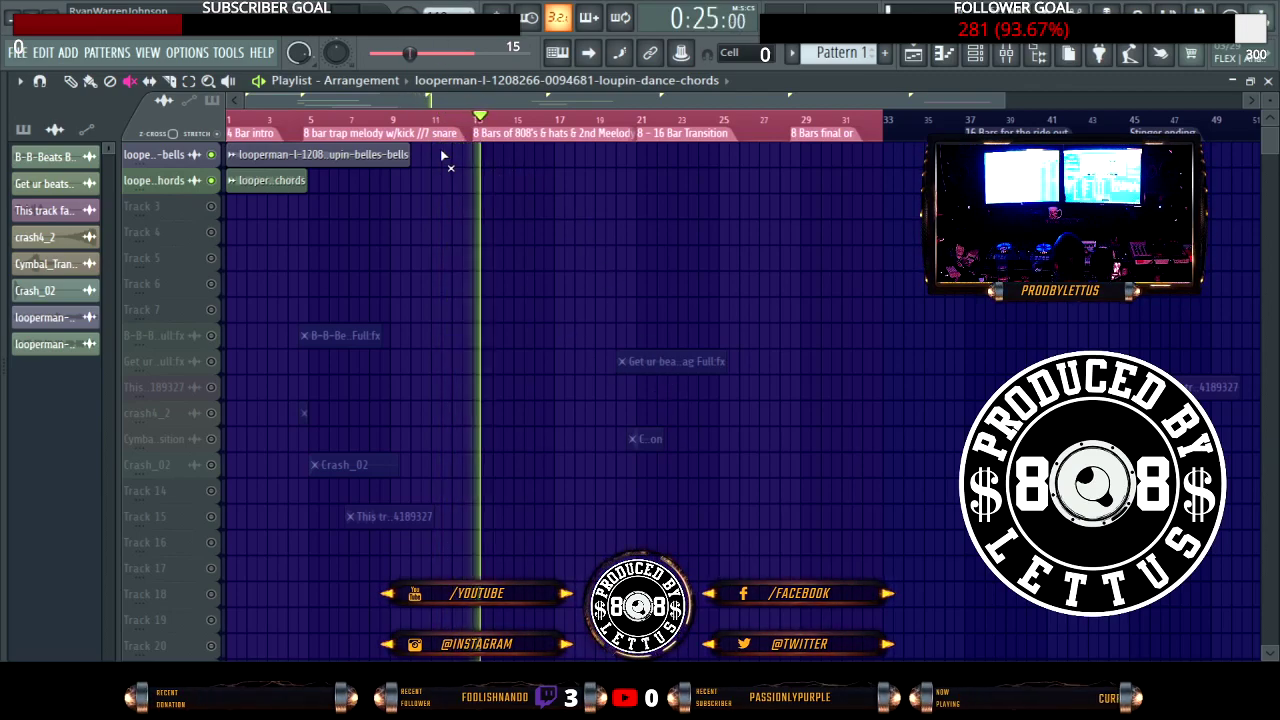
# Step: Trim the bells clip's end to bar 9, move the chords clip to start at bar 9 and restart playback
pyautogui.press('b')
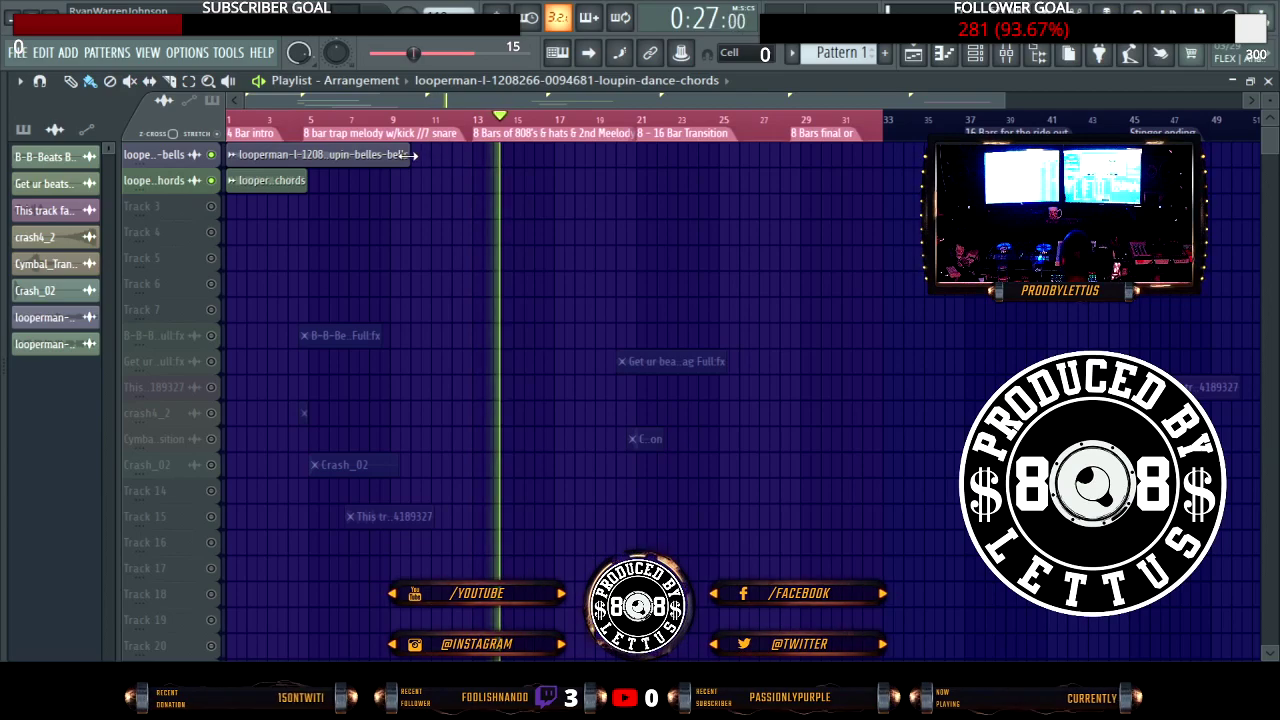
pyautogui.moveTo(408, 155); pyautogui.dragTo(388, 157)
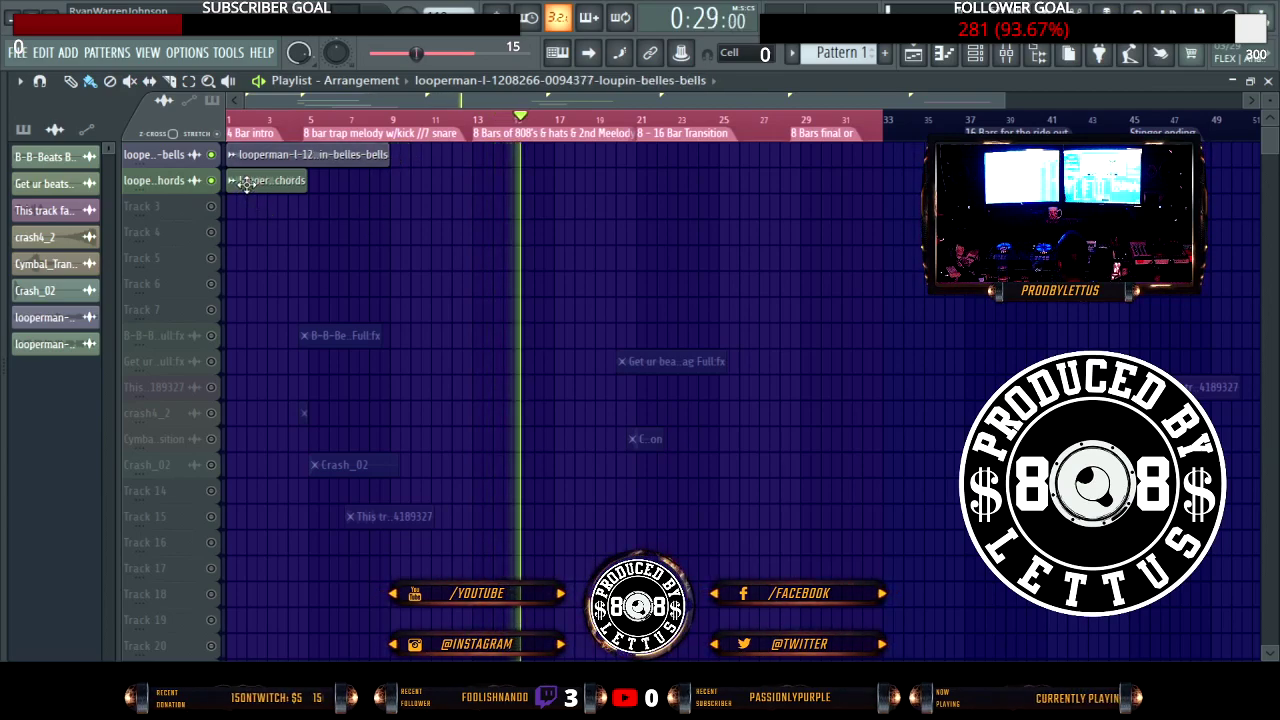
pyautogui.moveTo(252, 186); pyautogui.dragTo(415, 190)
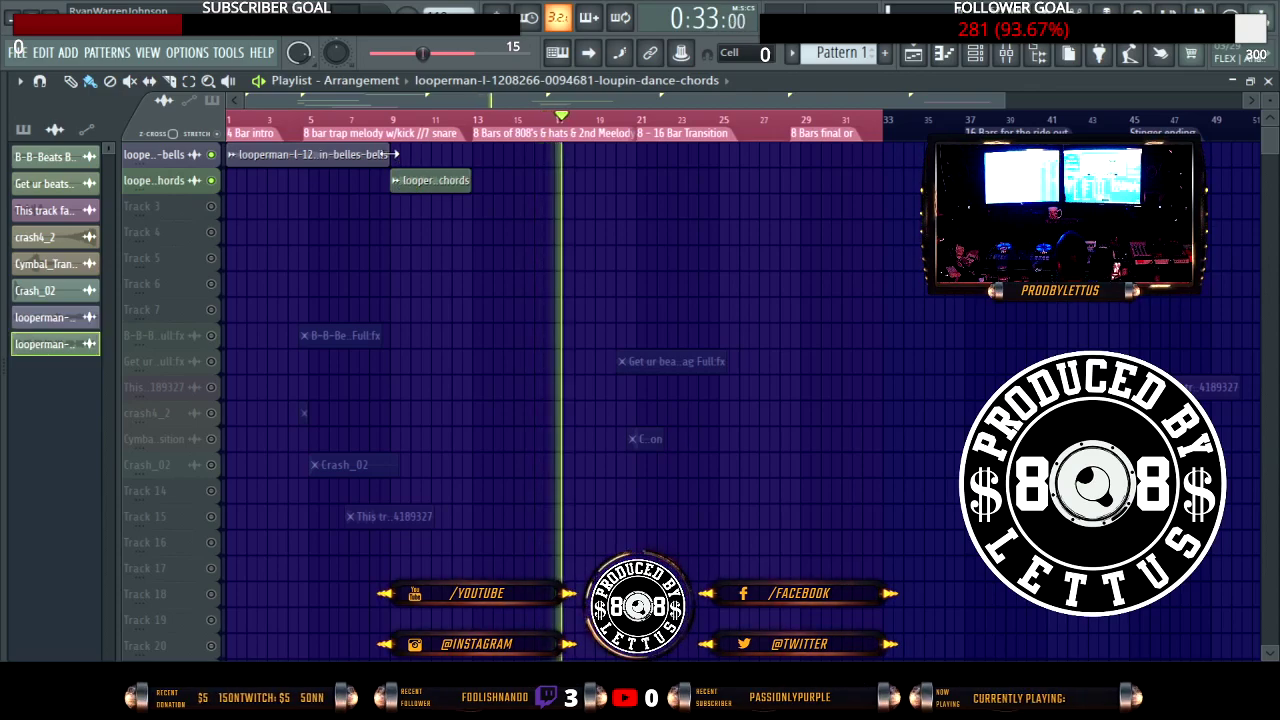
pyautogui.press('space')
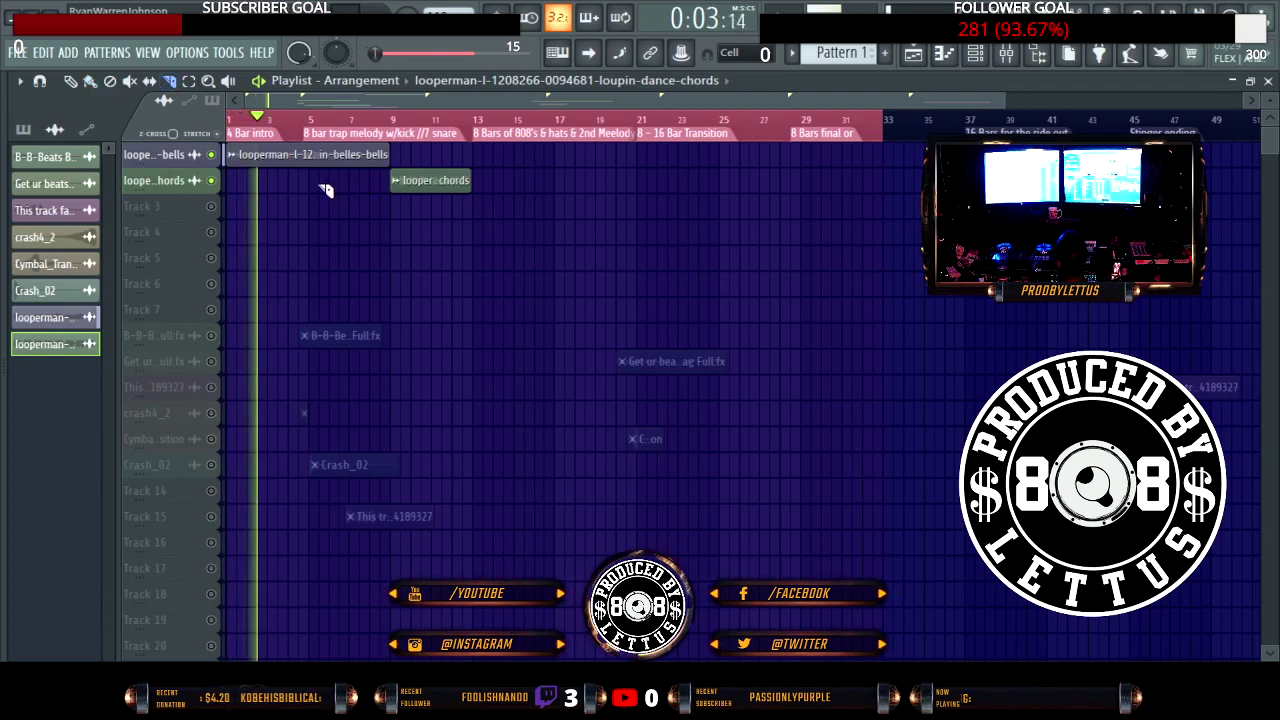
# Step: Undo a trial split of the bells clip at bar 5 and place a full copy of it on track 3 from bar 5
pyautogui.click(318, 153)
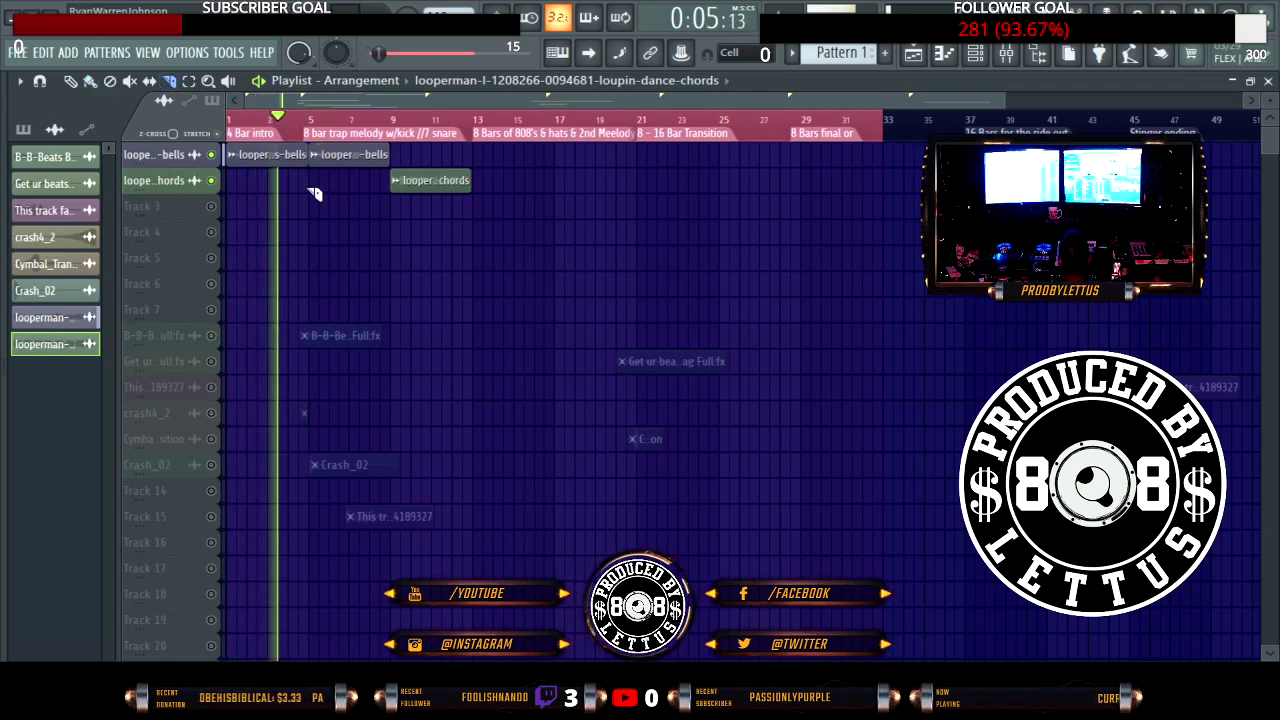
pyautogui.hotkey('ctrl', 'z')
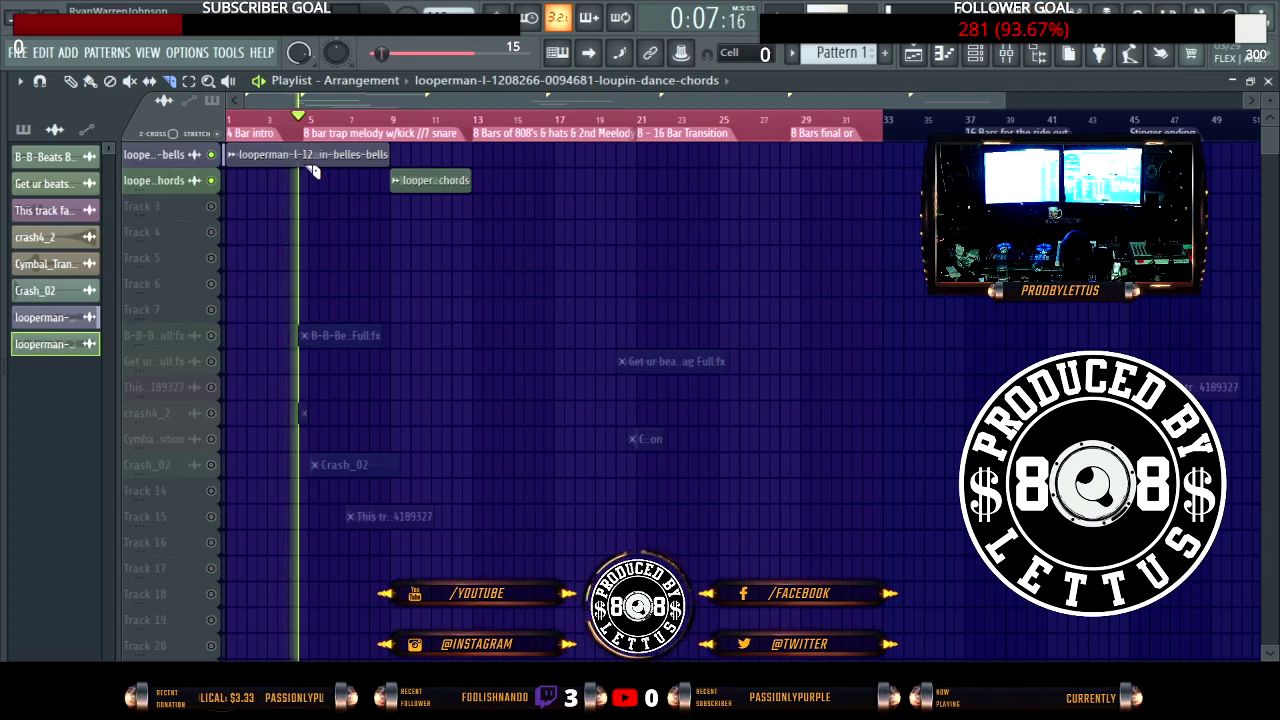
pyautogui.press('b')
pyautogui.click(320, 156)
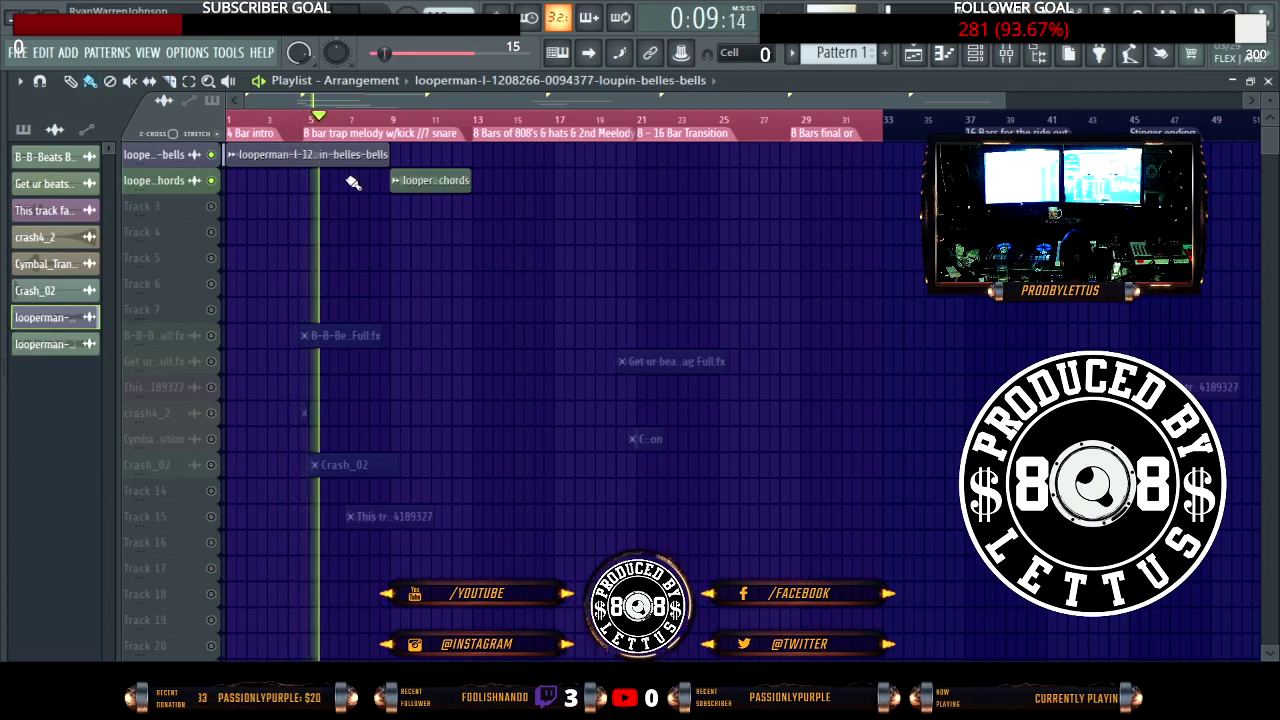
pyautogui.click(322, 216)
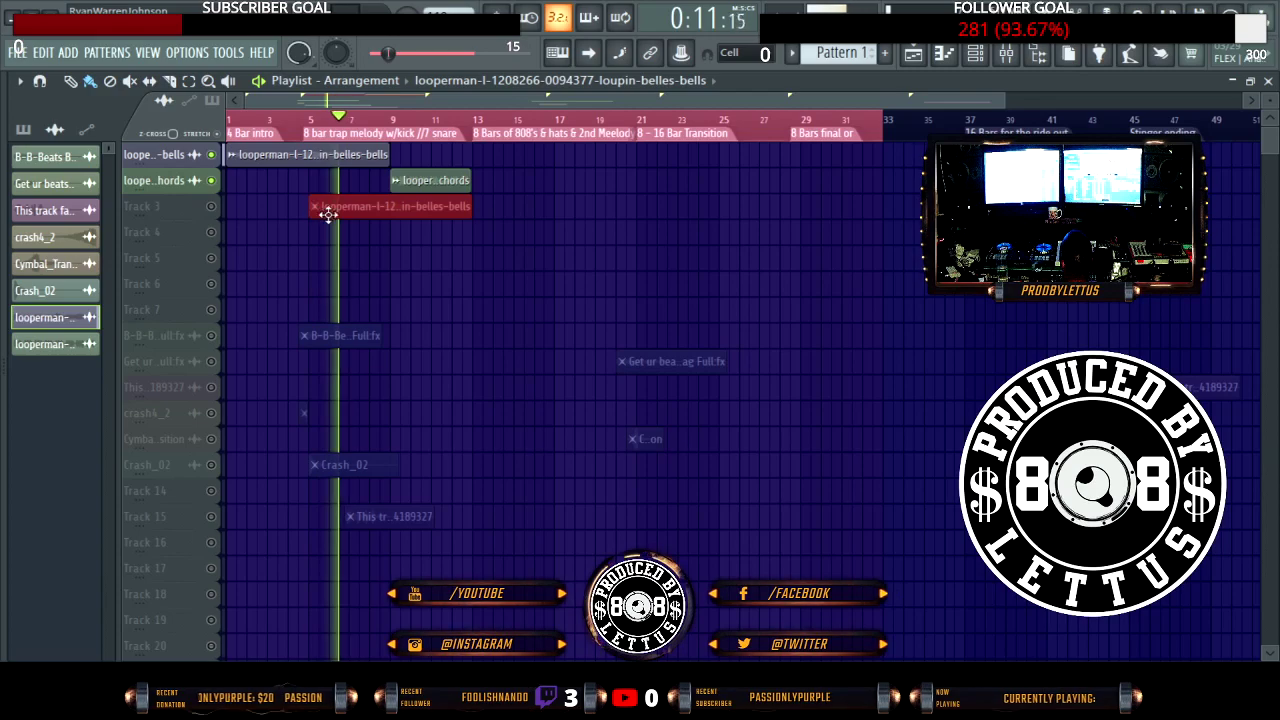
# Step: Split the track 1 bells clip at bar 5, replace its second half with the track 3 copy and restart playback
pyautogui.click(333, 156)
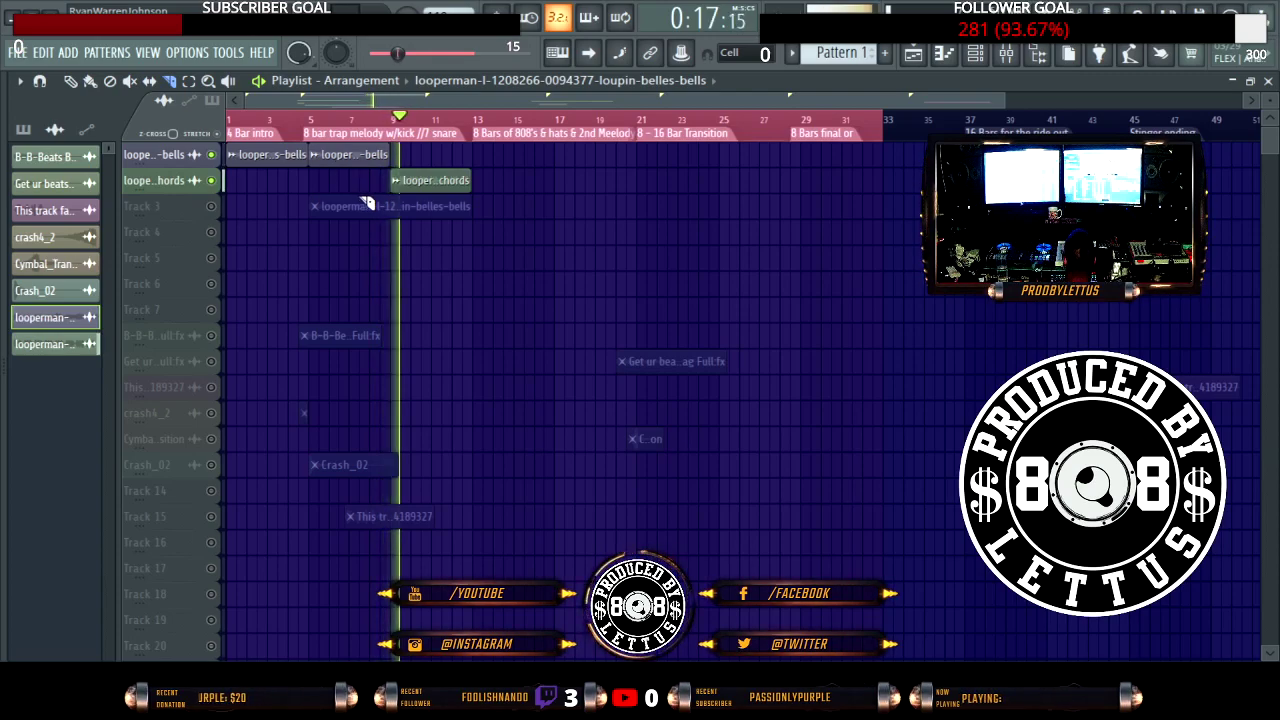
pyautogui.click(90, 80)
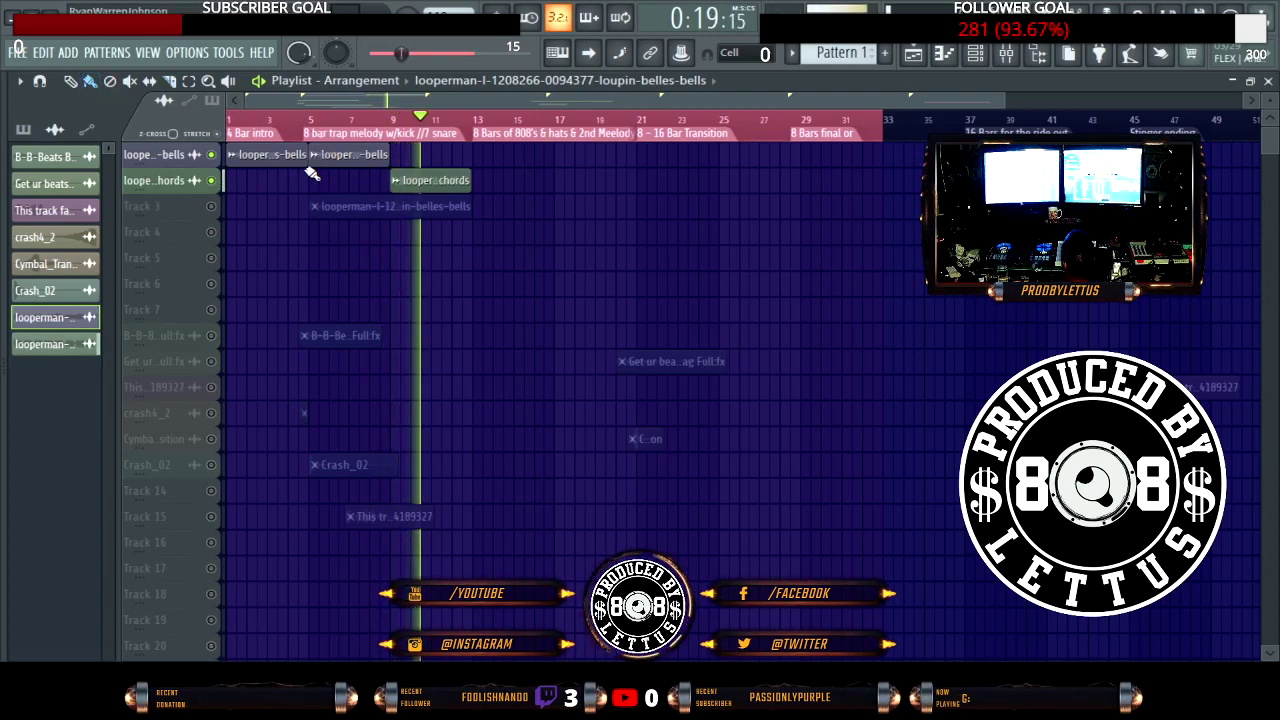
pyautogui.rightClick(345, 155)
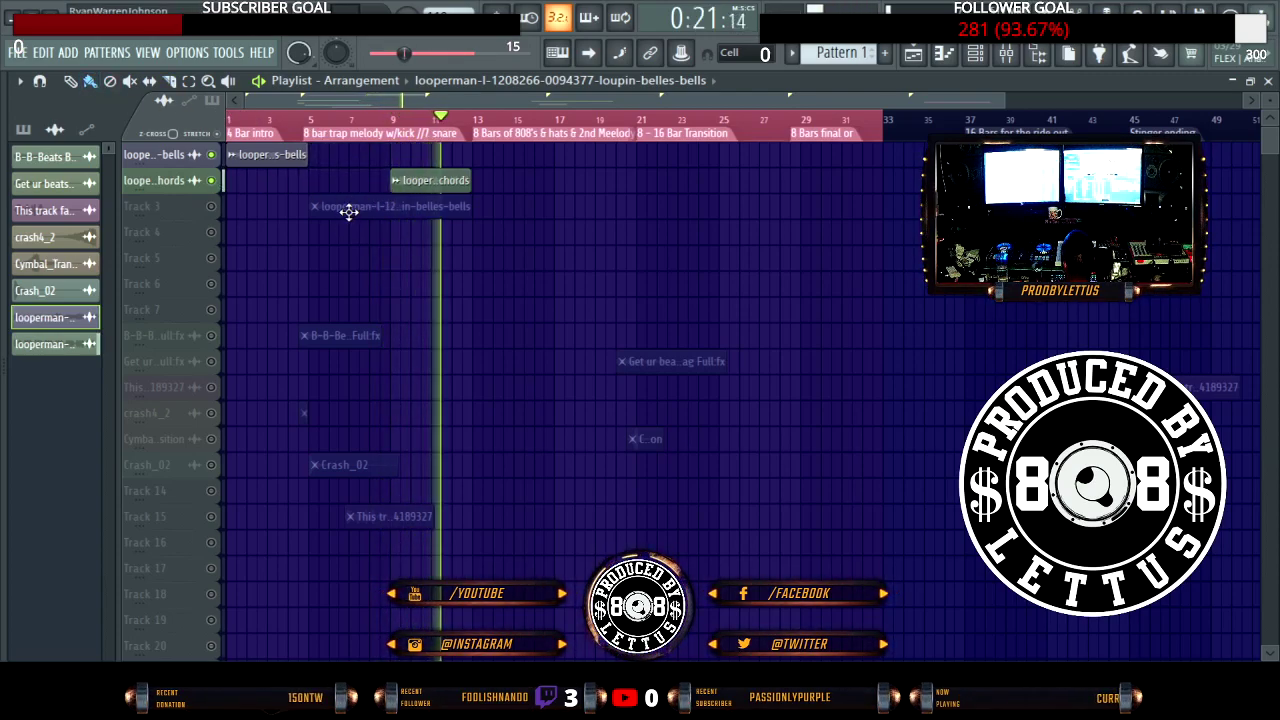
pyautogui.click(335, 155)
pyautogui.press('space')
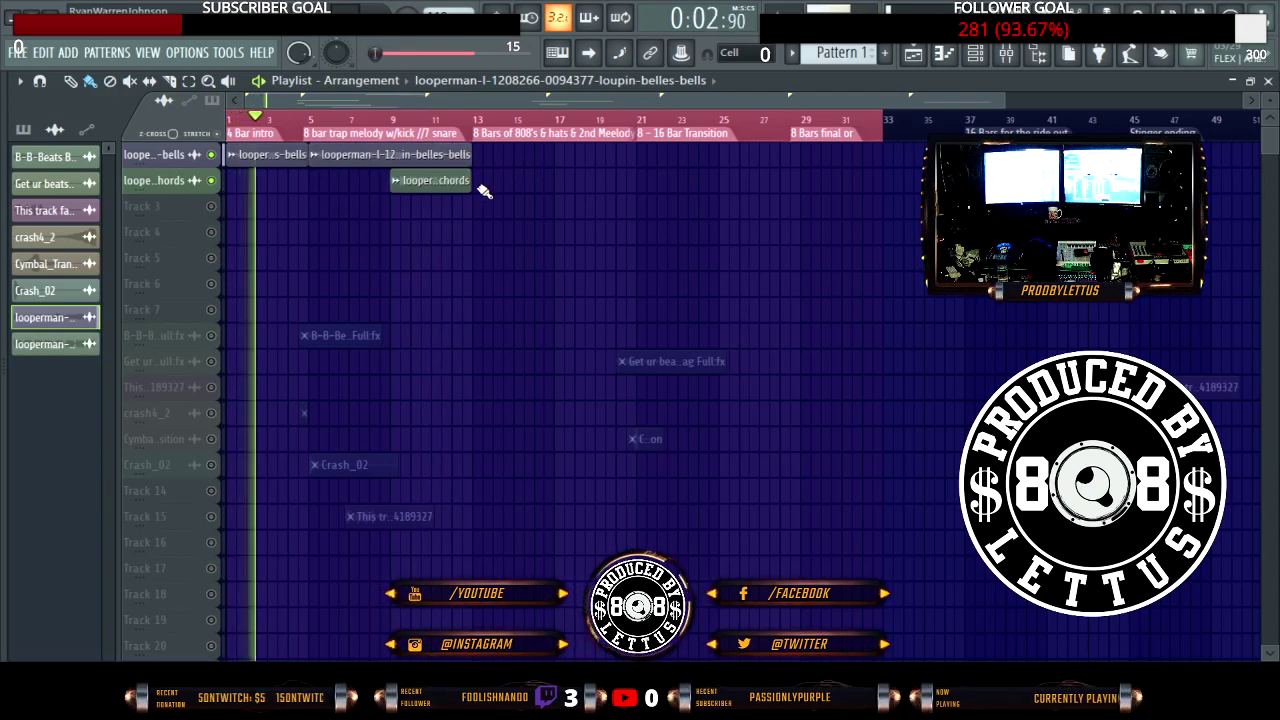
# Step: Move the chords clip to bar 13, then add a bells copy at bar 13 and a chords copy at bar 17
pyautogui.moveTo(442, 183); pyautogui.dragTo(524, 183)
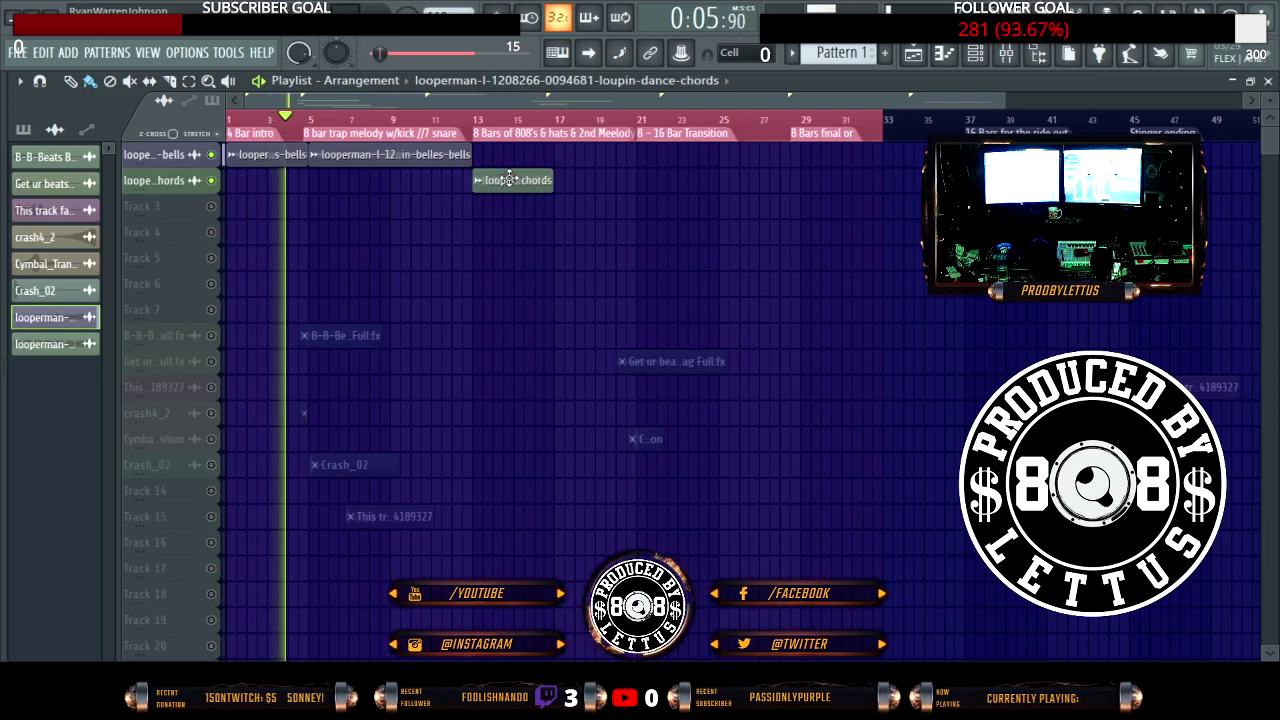
pyautogui.click(452, 155)
pyautogui.click(479, 157)
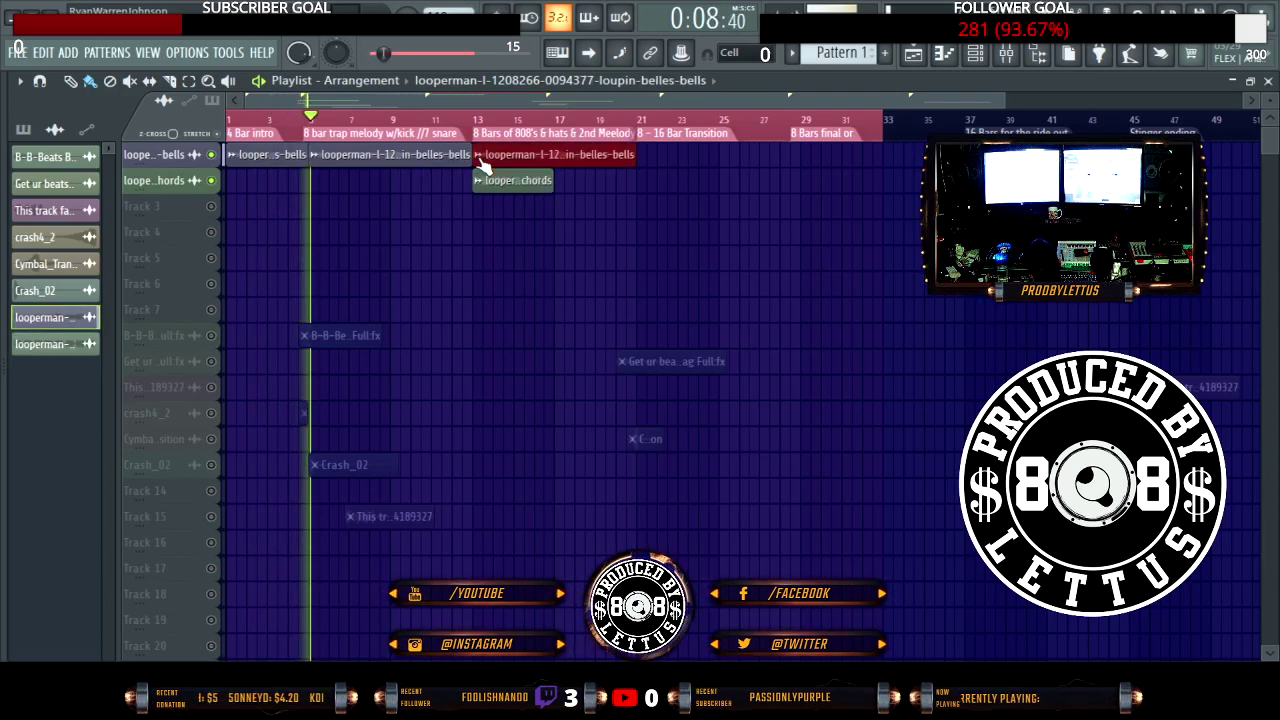
pyautogui.click(548, 182)
pyautogui.click(567, 184)
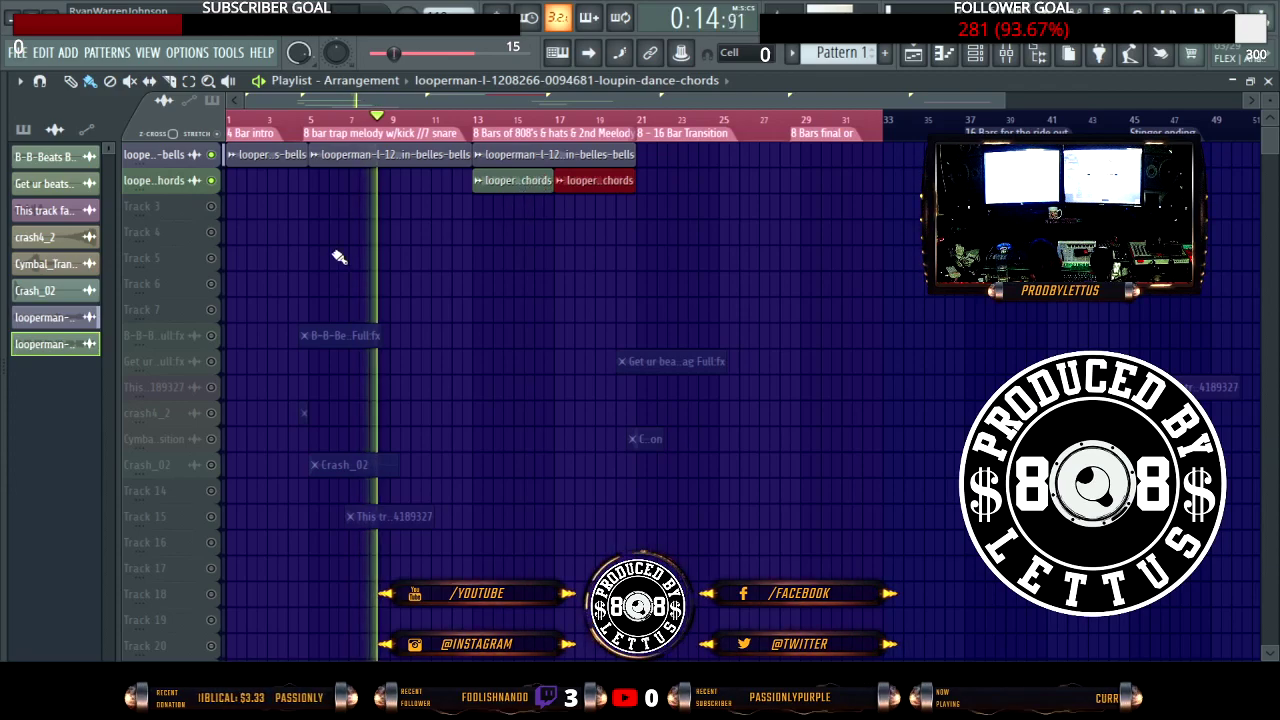
# Step: Collapse the Tambourines folder in the sample browser and expand the Film TV Pack folder inside F&T.V. Trap Kitz
pyautogui.hotkey('alt', 'F8')
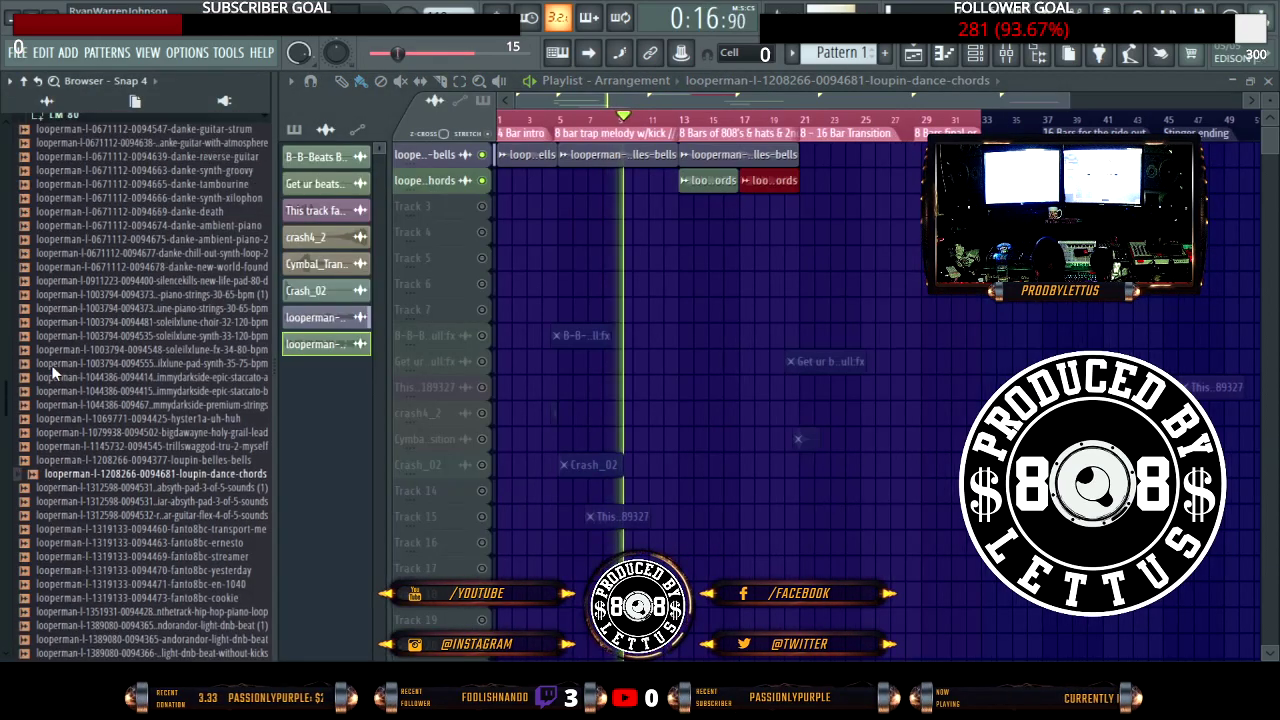
pyautogui.scroll(20, 52, 370)
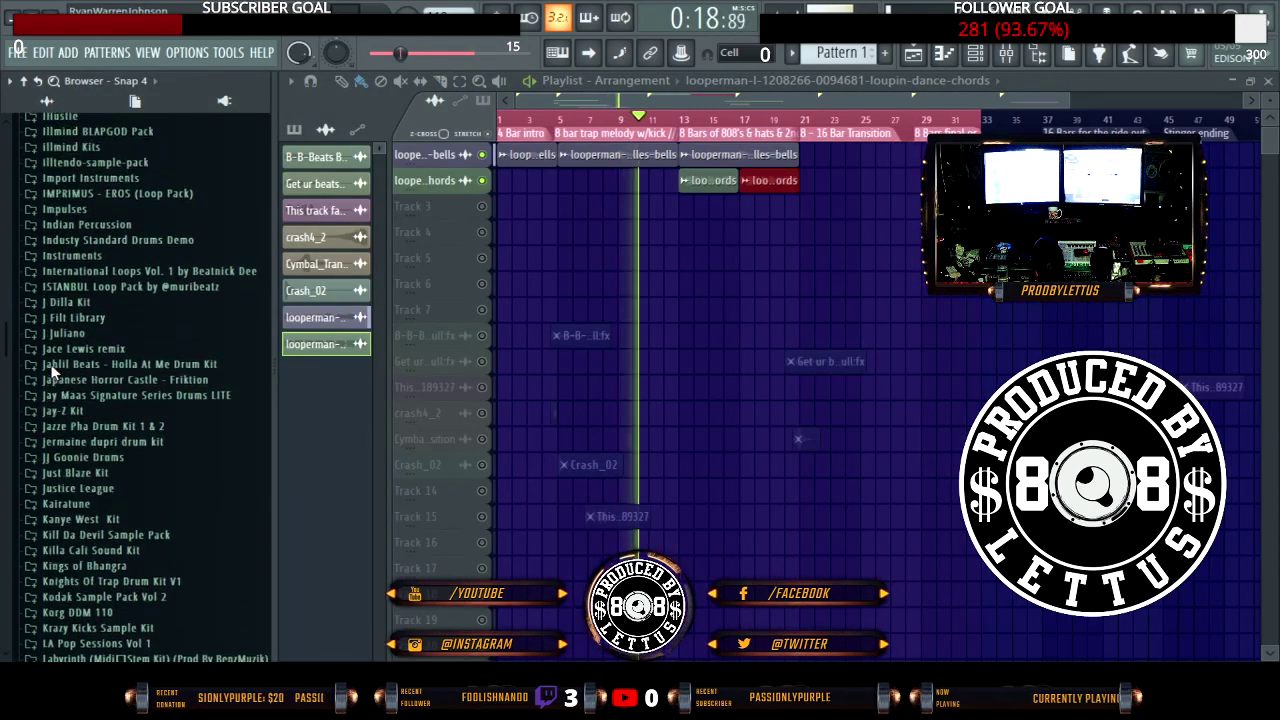
pyautogui.scroll(15, 52, 370)
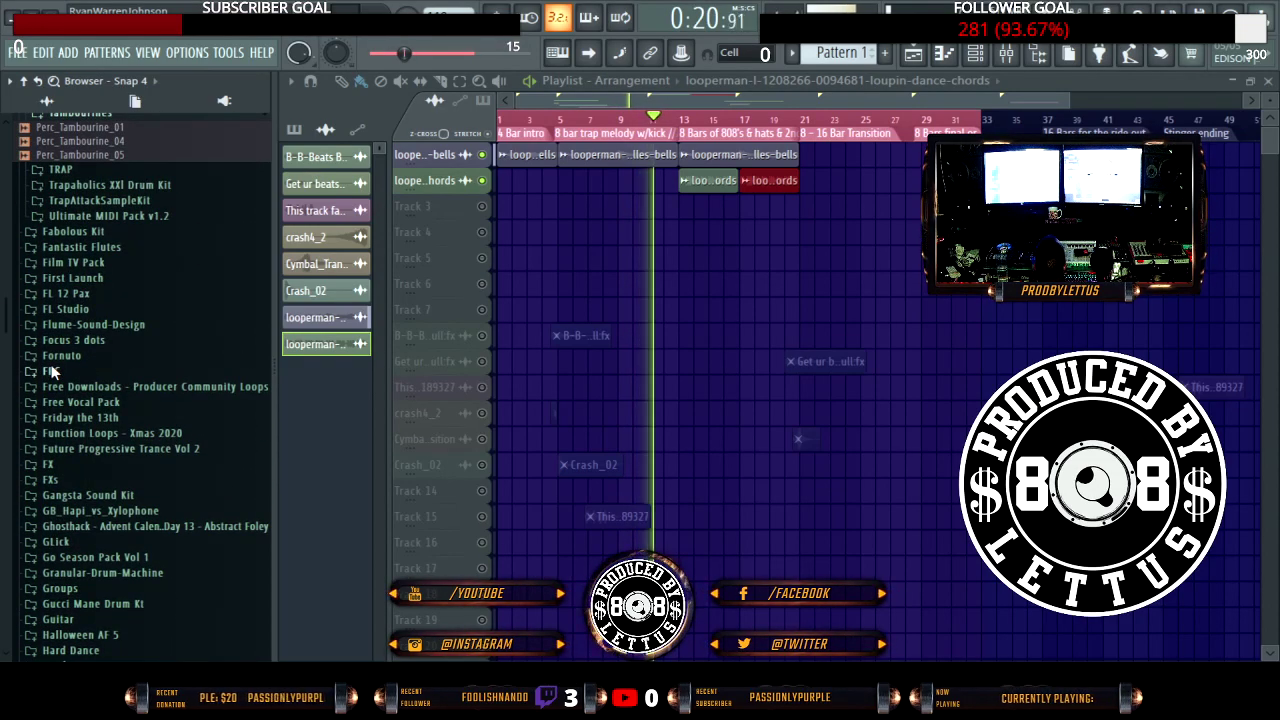
pyautogui.scroll(3, 55, 372)
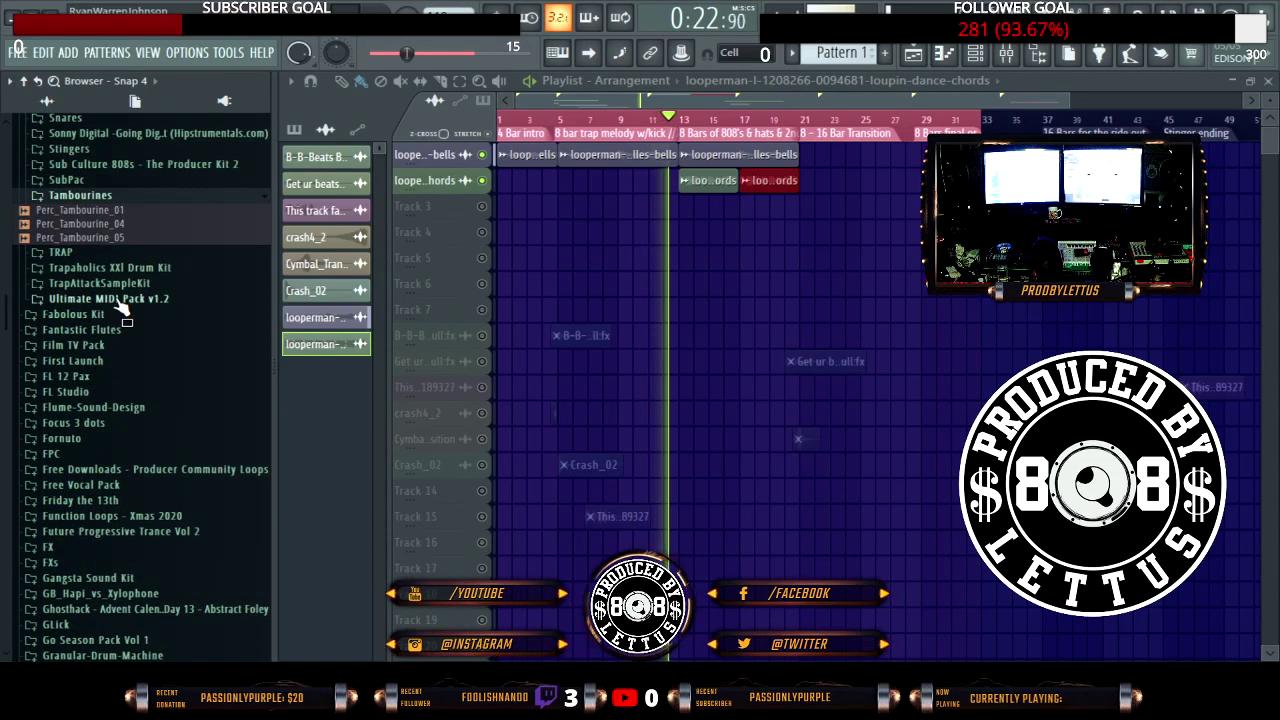
pyautogui.click(78, 196)
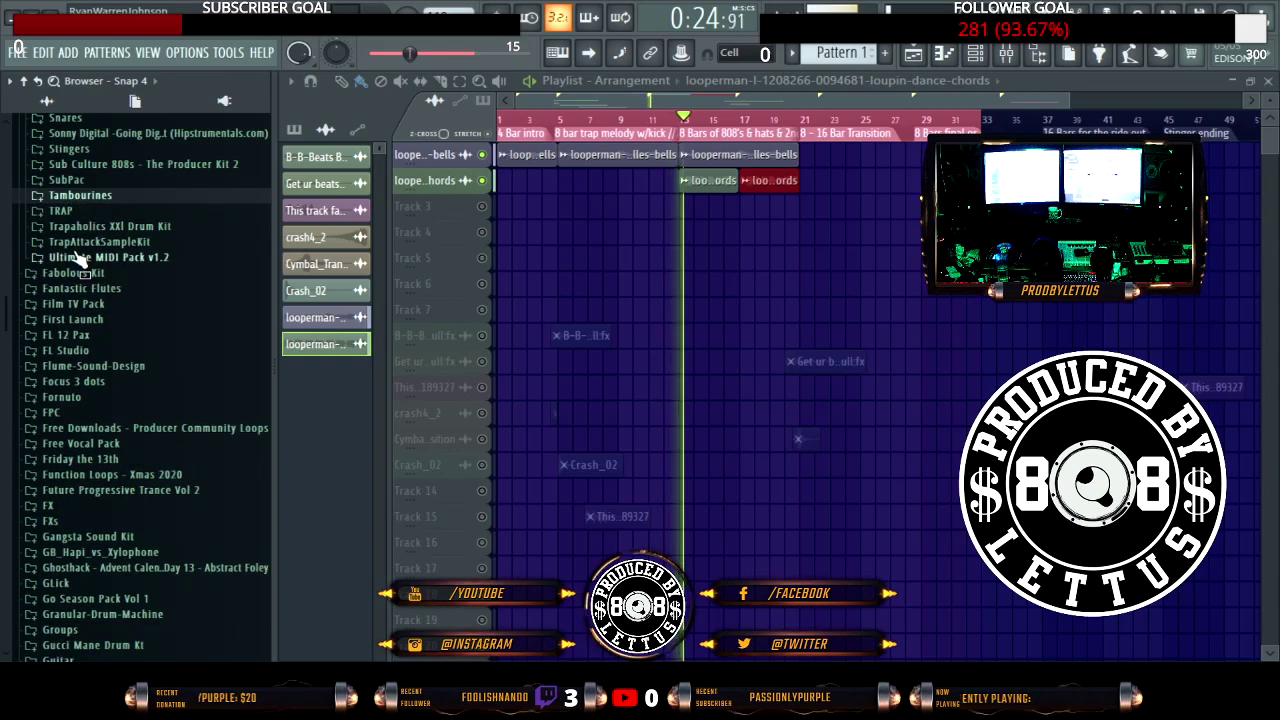
pyautogui.scroll(5, 82, 262)
pyautogui.scroll(6, 88, 290)
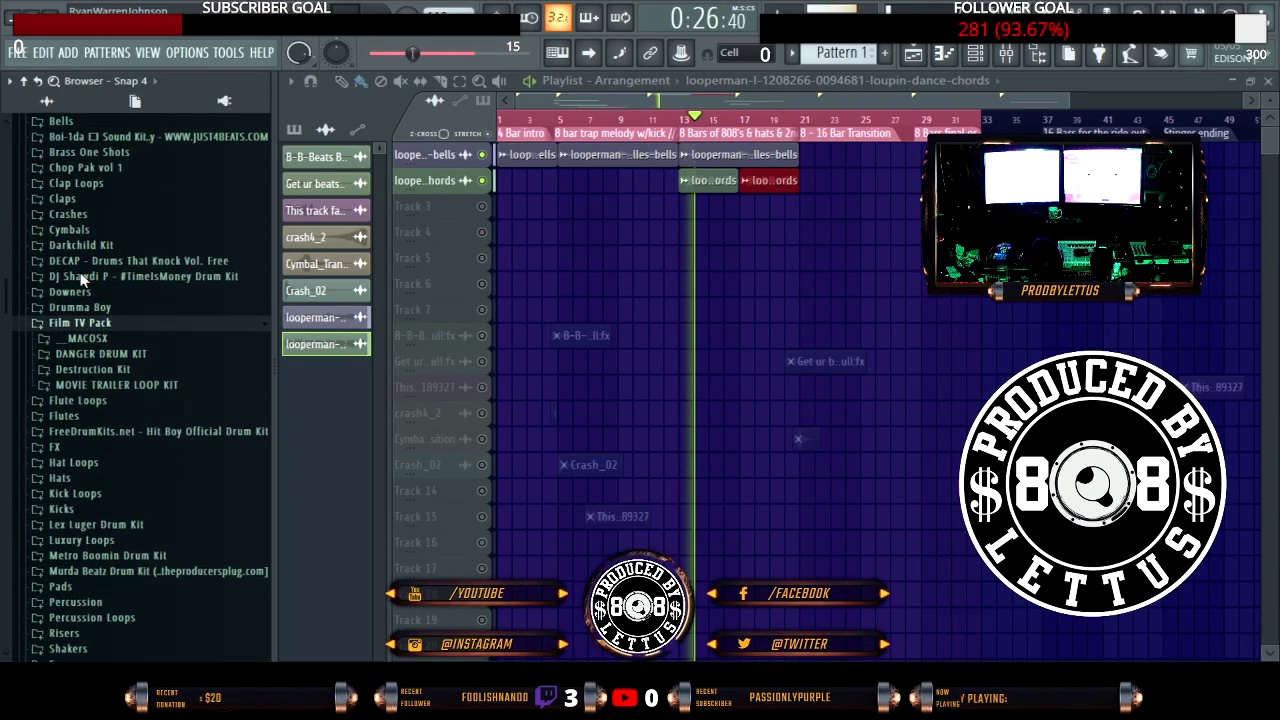
pyautogui.click(80, 325)
pyautogui.scroll(5, 100, 320)
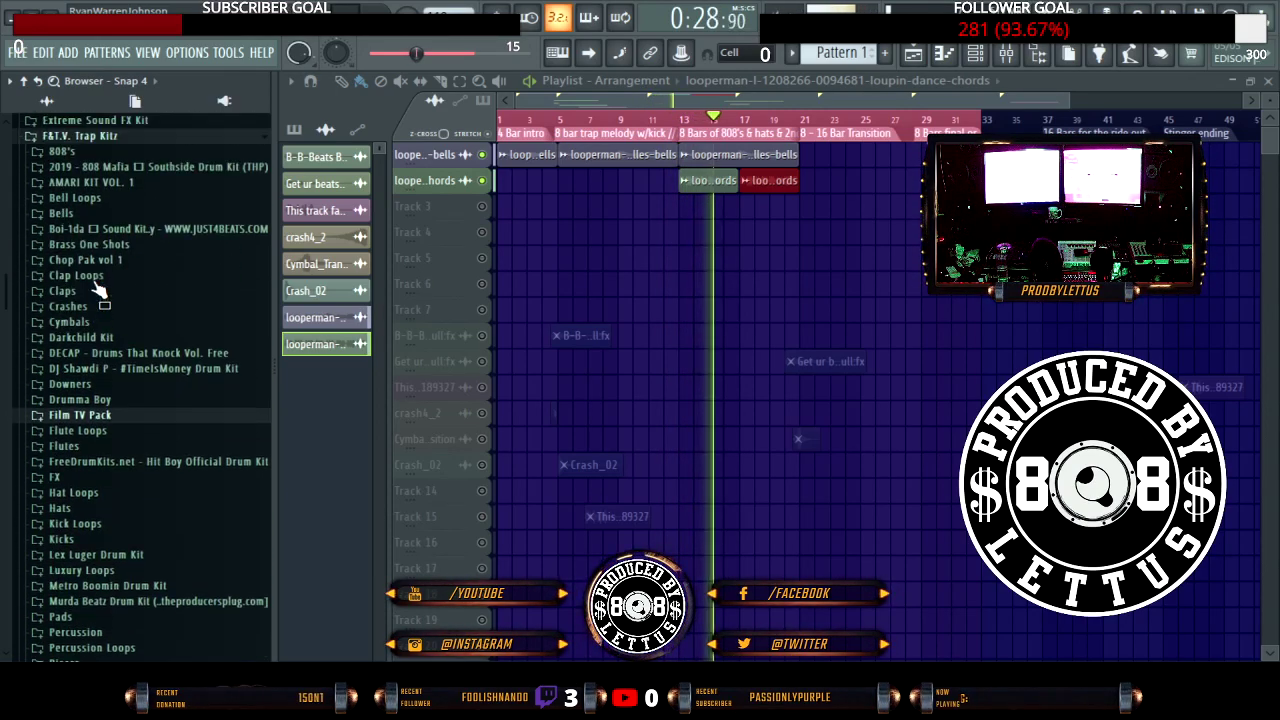
pyautogui.scroll(-5, 95, 300)
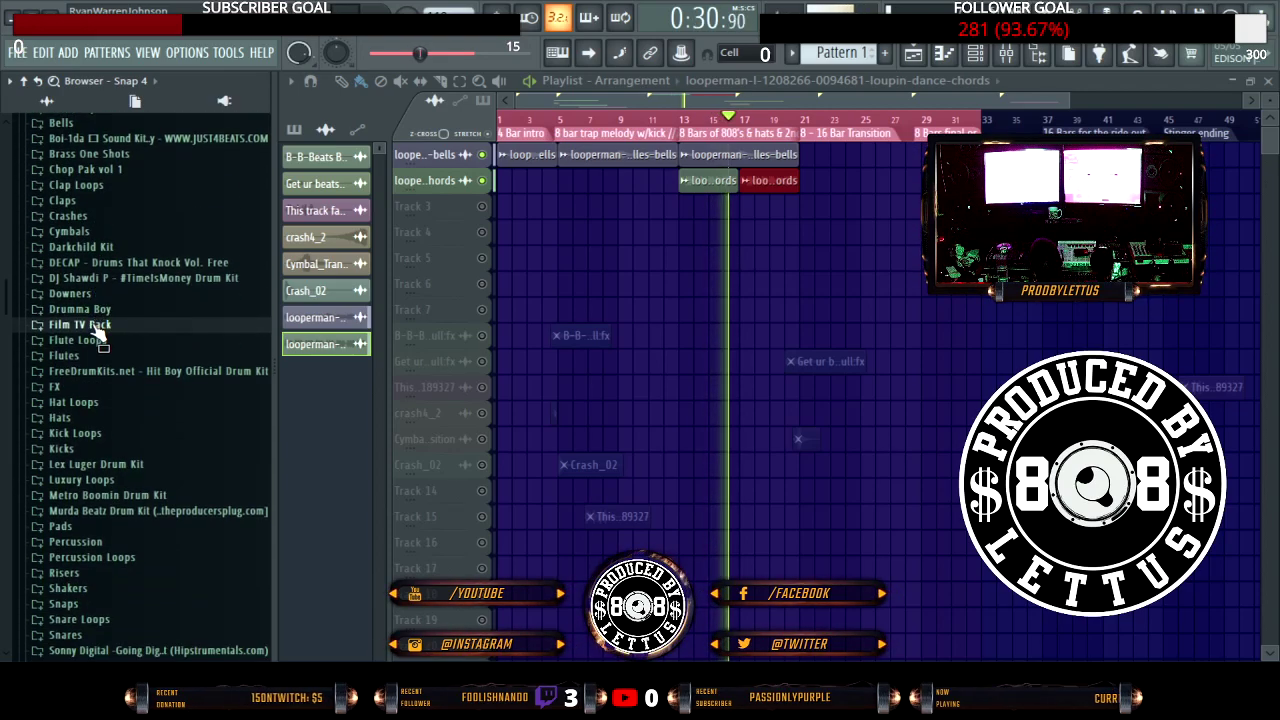
pyautogui.click(93, 326)
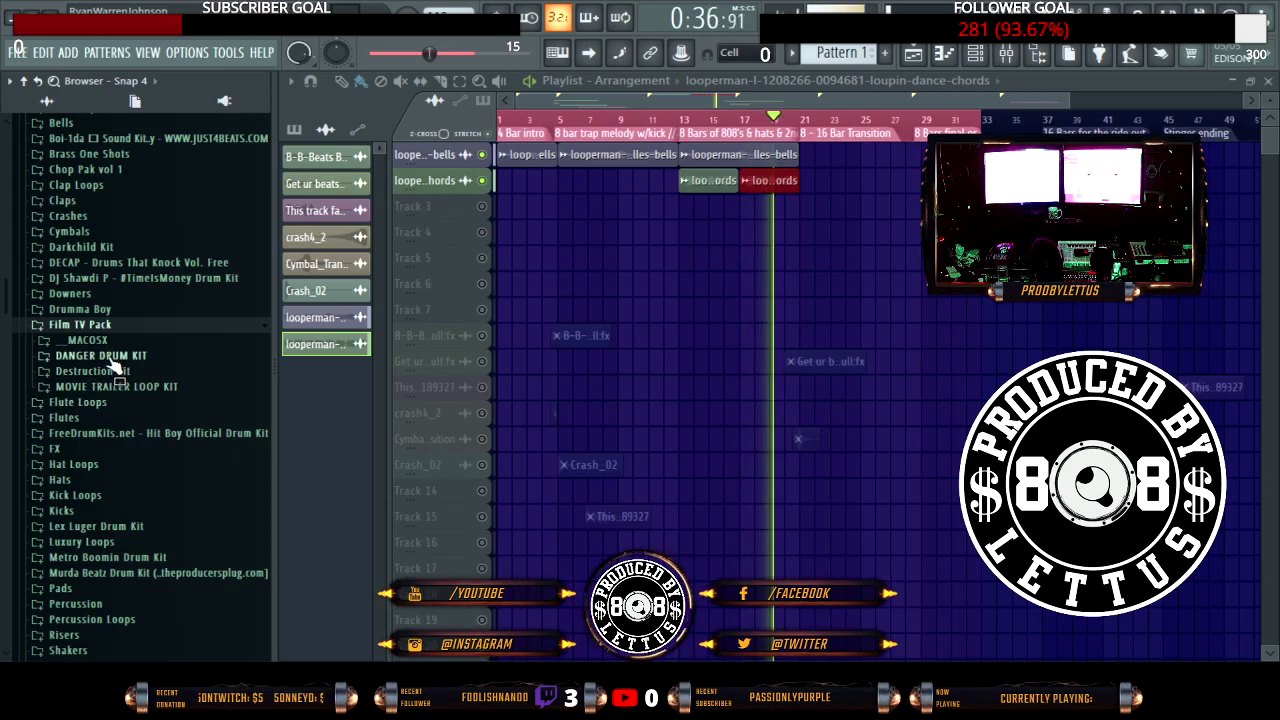
# Step: Add Opportunity hat 113 TEMPO from the Danger Drum Kit's HATS folder to track 3, unmuted and starting at bar 9
pyautogui.click(108, 357)
pyautogui.click(105, 388)
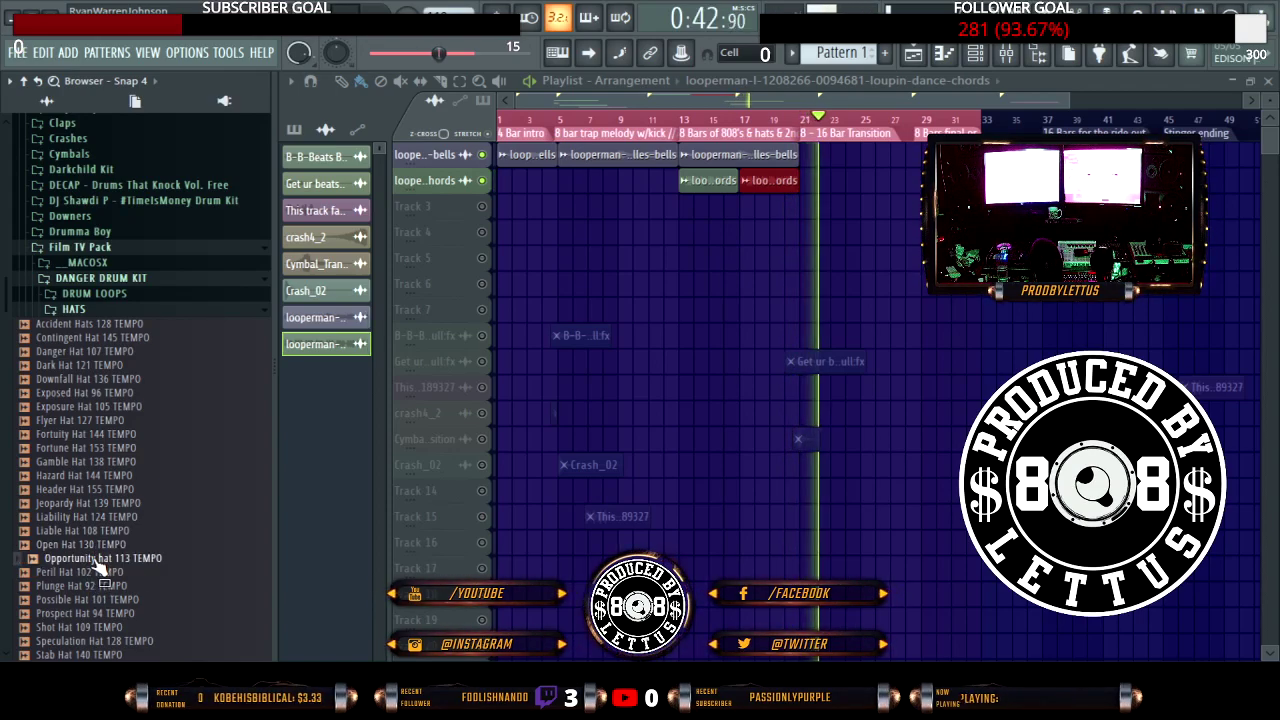
pyautogui.moveTo(100, 567); pyautogui.dragTo(139, 200)
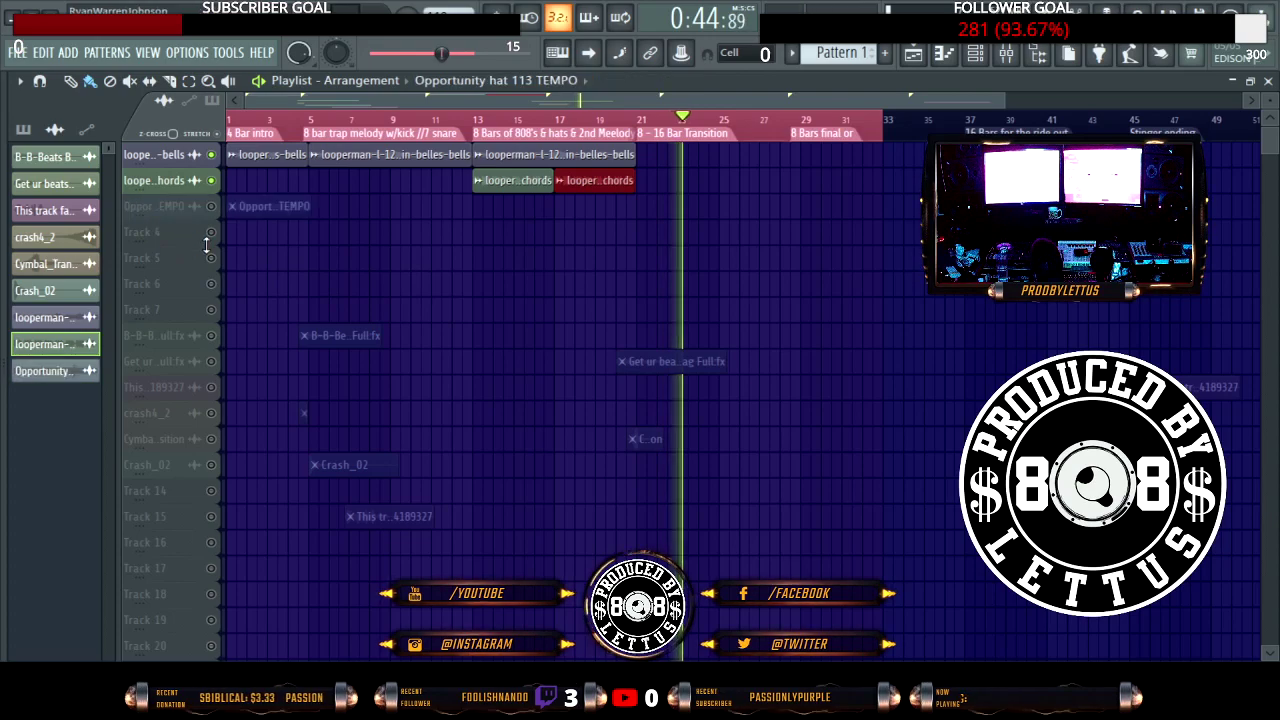
pyautogui.click(211, 206)
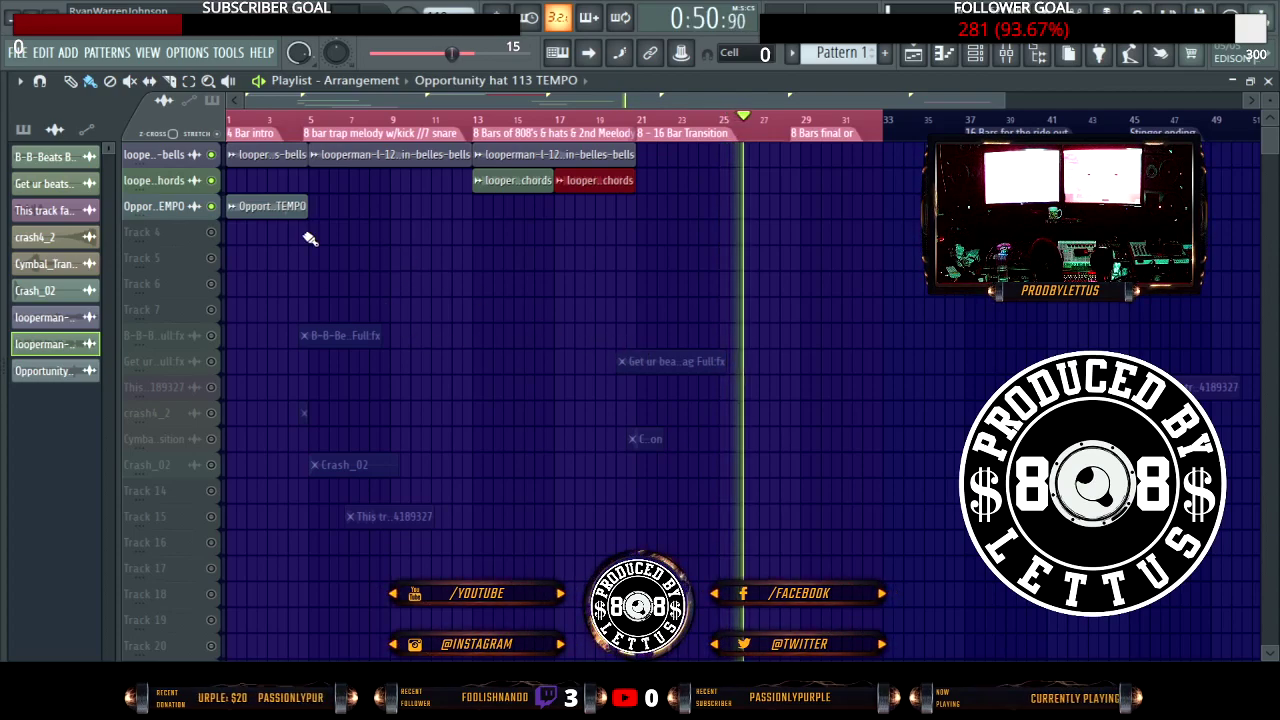
pyautogui.moveTo(263, 206); pyautogui.dragTo(421, 208)
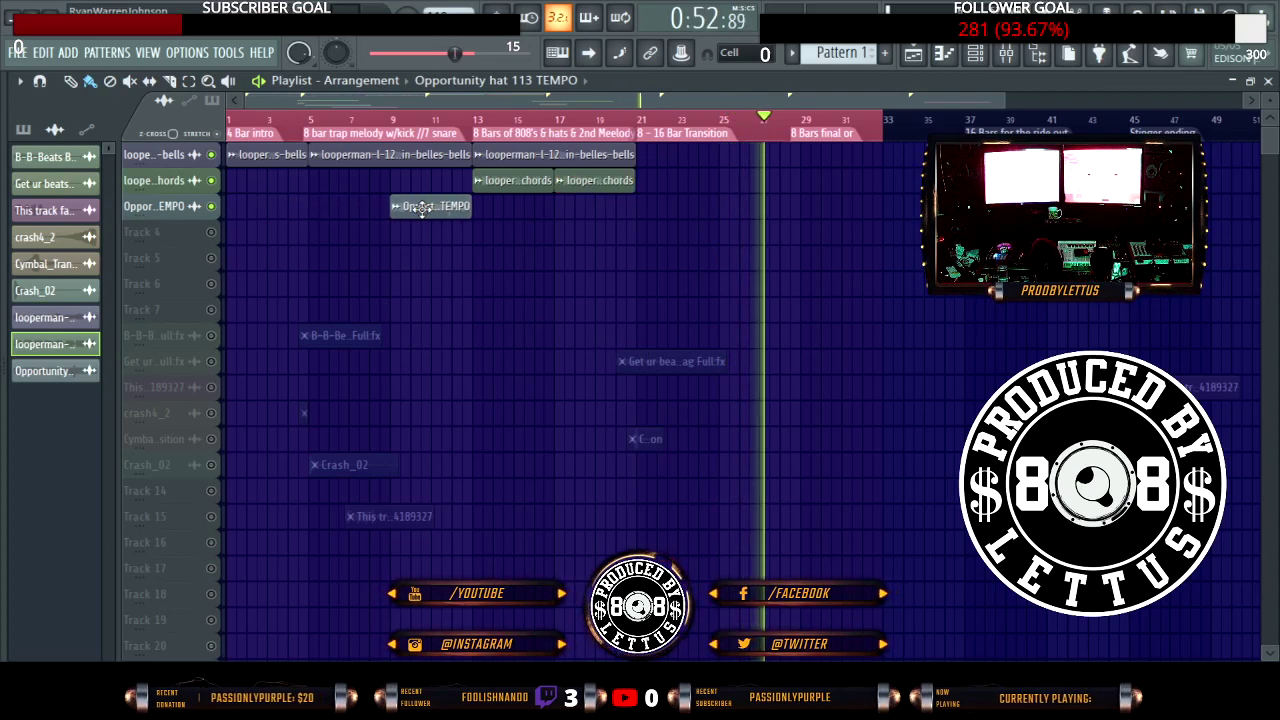
# Step: Audition loops in the Danger Drum Kit's DRUM LOOPS folder, from Dire Straits Drum Loop 146 TEMPO to Pain Drum Loop 168 TEMPO
pyautogui.hotkey('alt', 'F8')
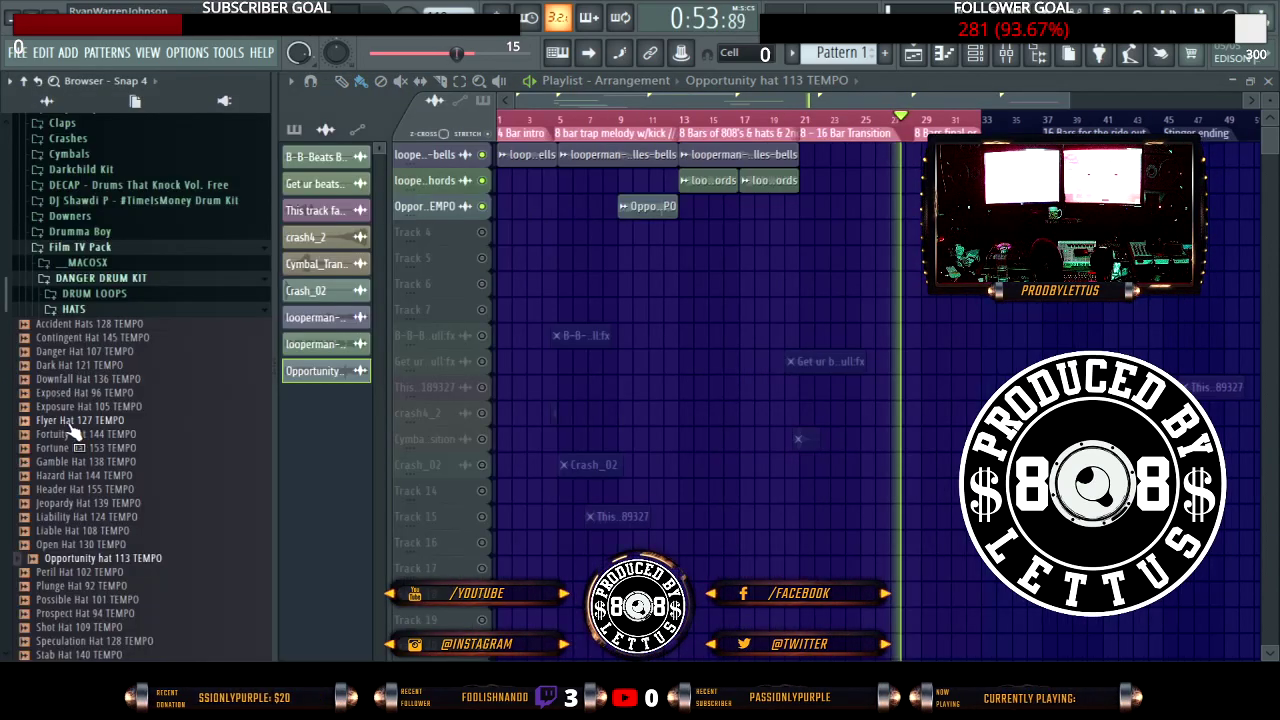
pyautogui.click(90, 311)
pyautogui.click(94, 294)
pyautogui.click(90, 394)
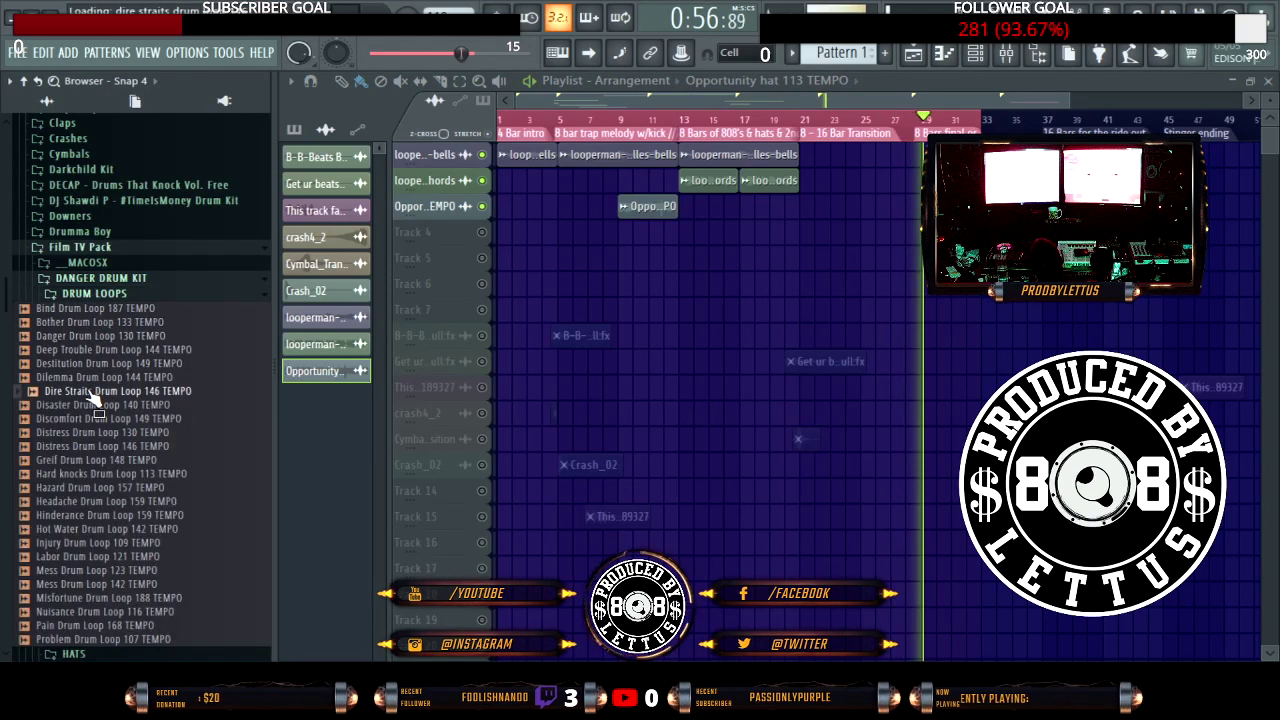
pyautogui.click(91, 419)
pyautogui.click(106, 446)
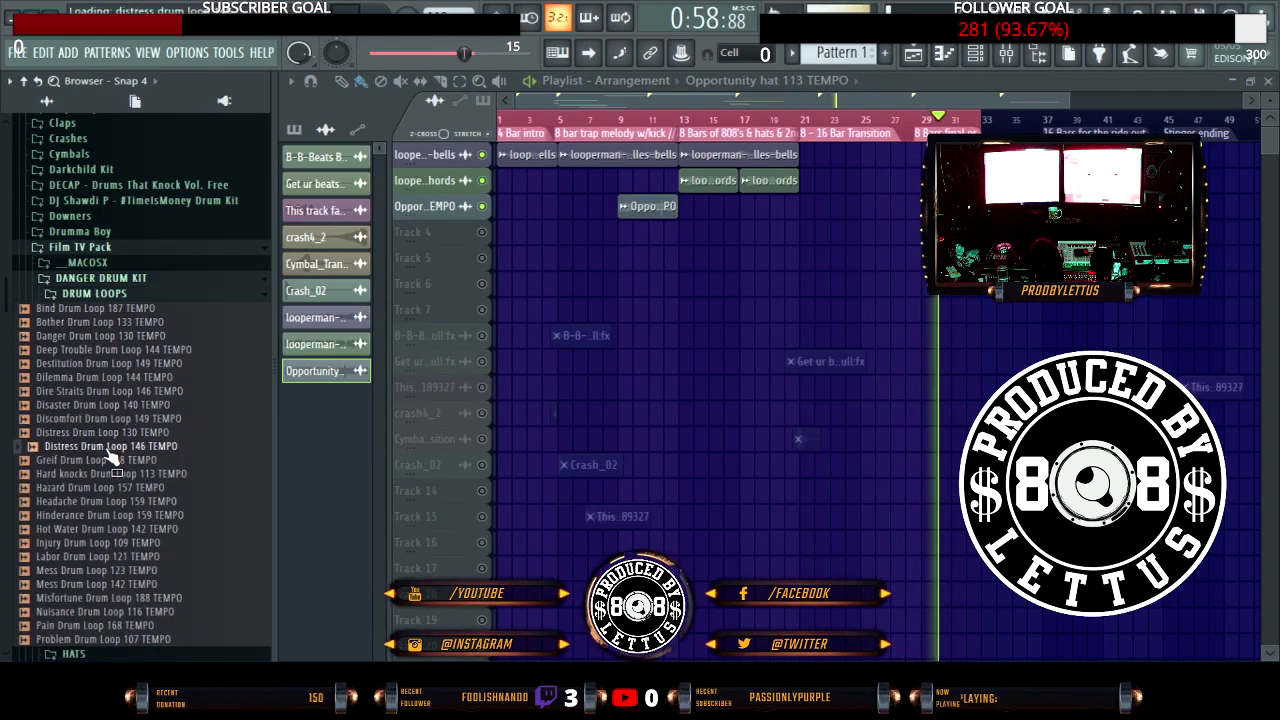
pyautogui.click(106, 473)
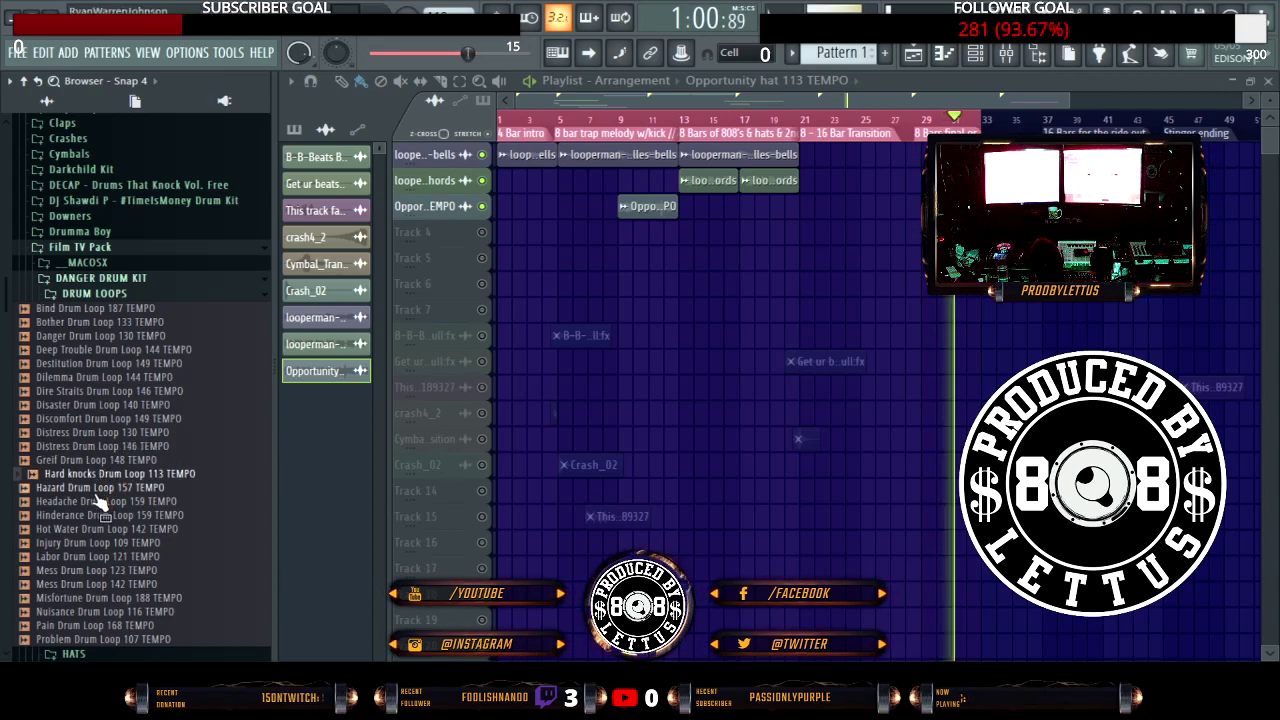
pyautogui.click(88, 529)
pyautogui.click(82, 558)
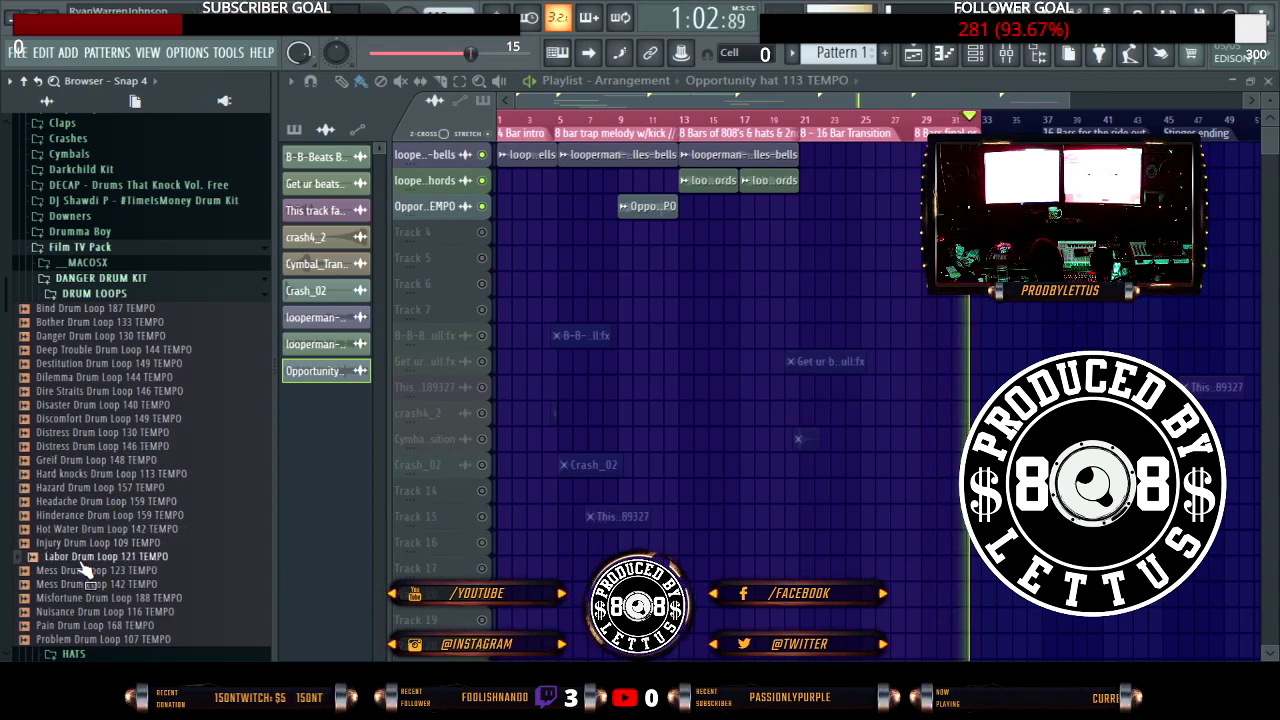
pyautogui.click(96, 598)
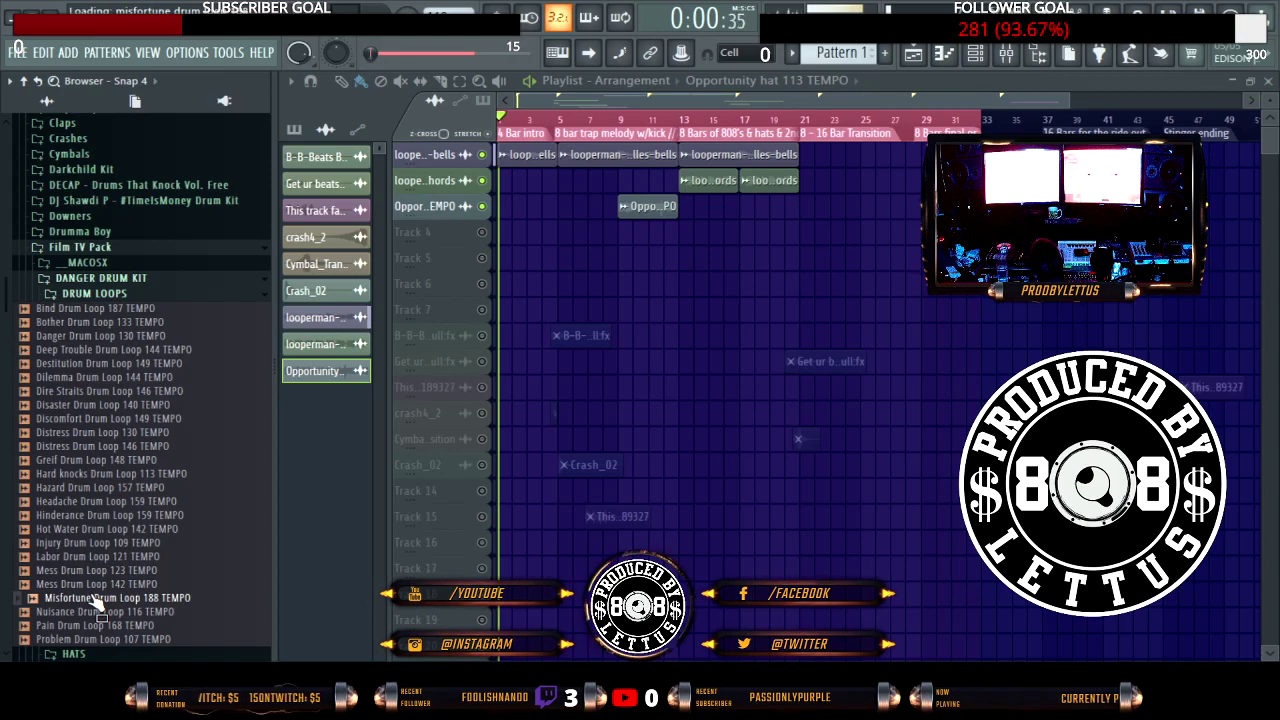
pyautogui.scroll(-4, 98, 605)
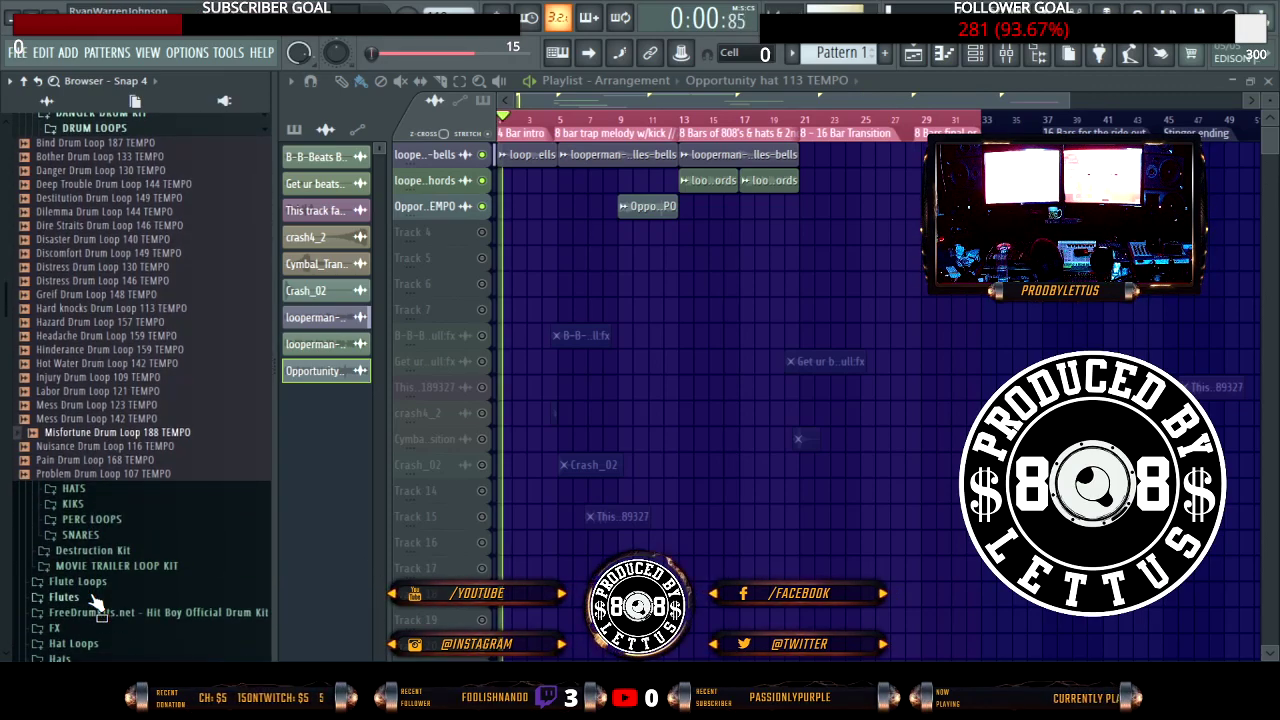
pyautogui.click(84, 461)
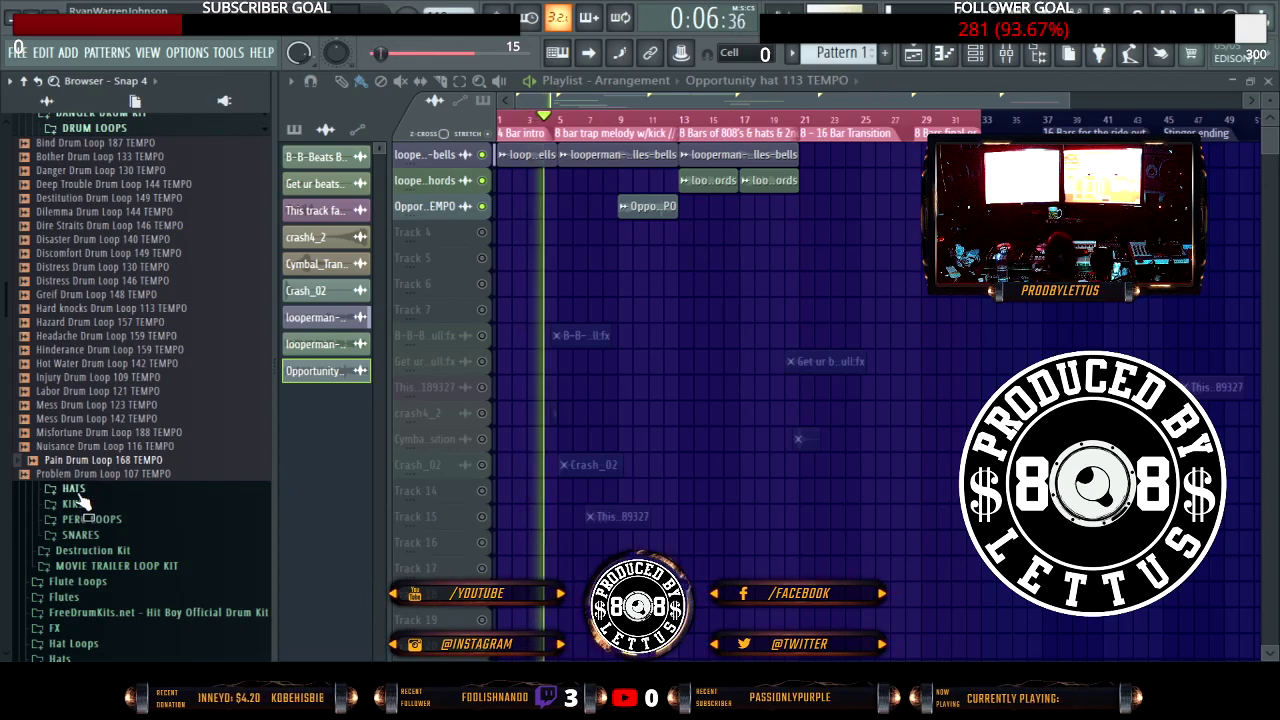
# Step: Preview Problem Drum Loop 107 TEMPO and place it on track 4 starting at bar 5, with the track unmuted
pyautogui.click(84, 476)
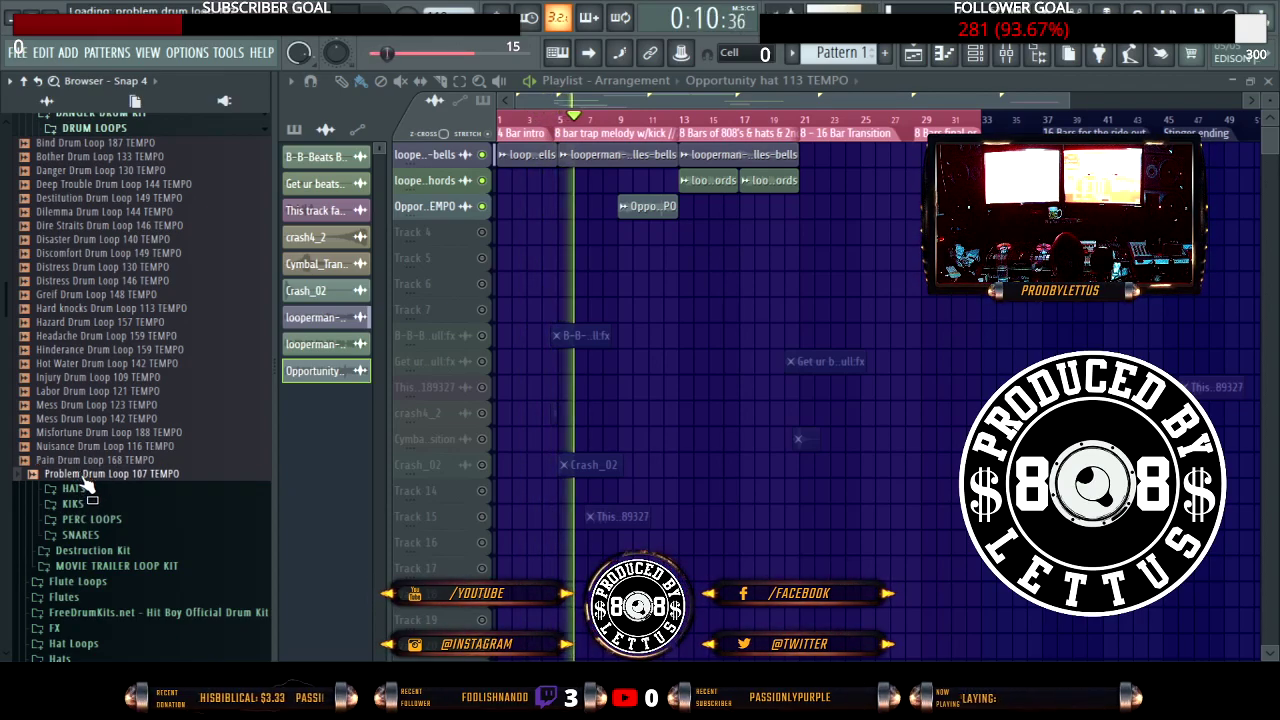
pyautogui.moveTo(84, 480); pyautogui.dragTo(144, 229)
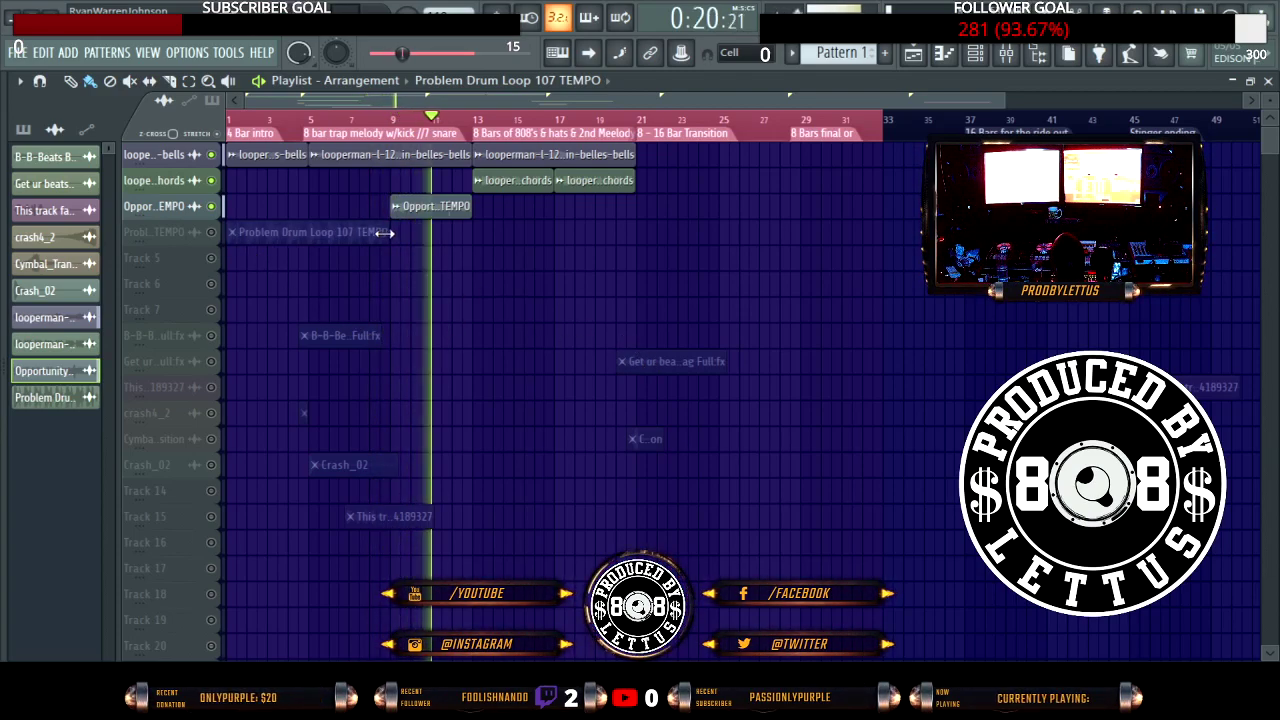
pyautogui.moveTo(323, 234); pyautogui.dragTo(409, 231)
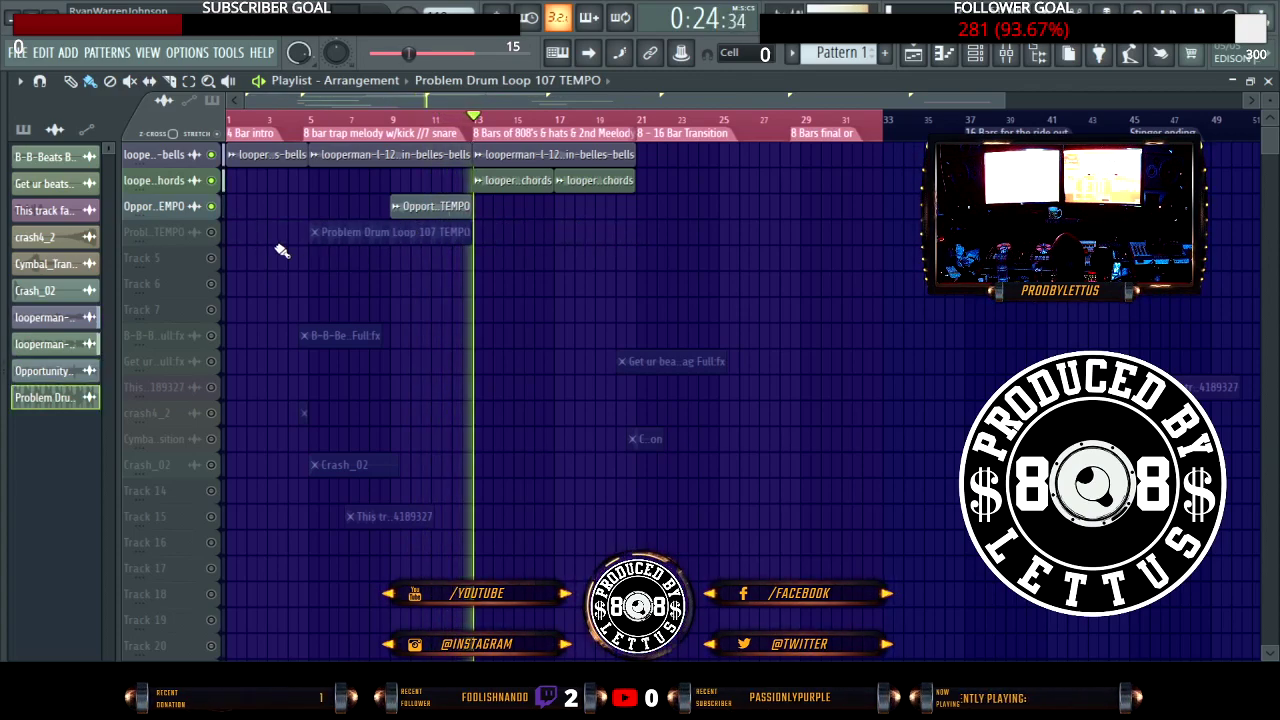
pyautogui.click(211, 234)
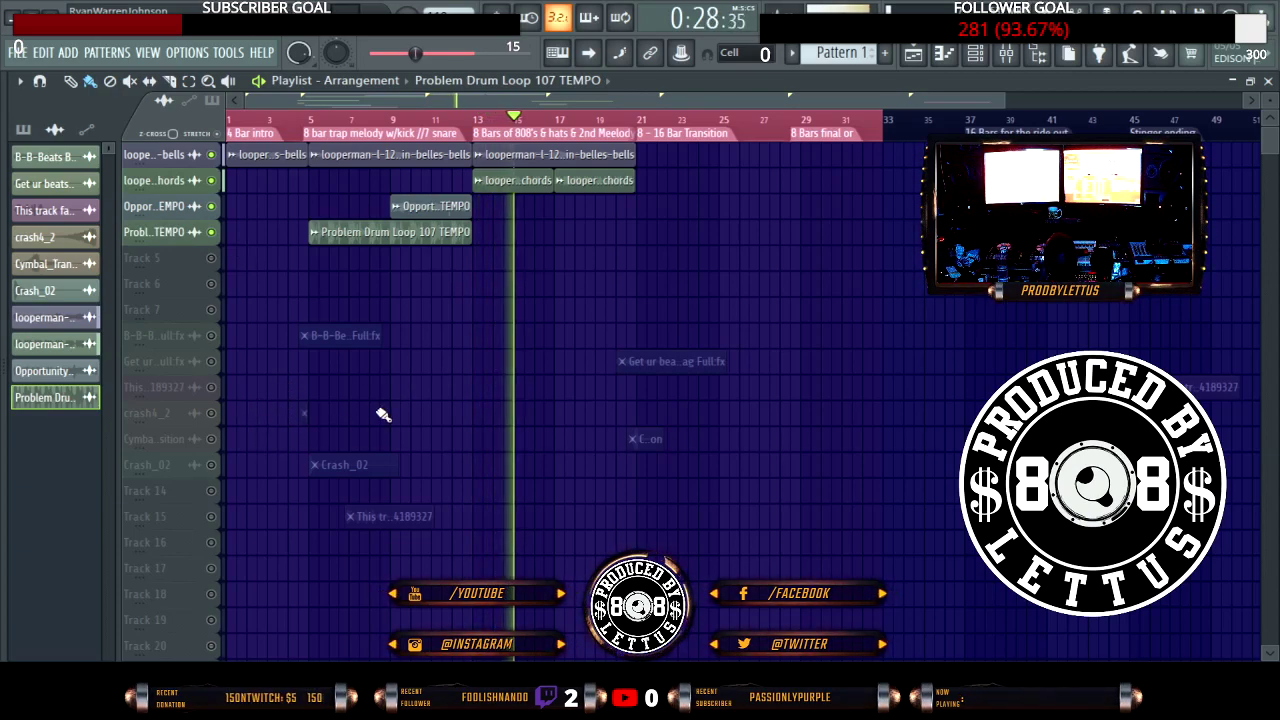
# Step: Preview the Headache and Hinderance drum loops, and check the kick samples in the KIKS folder
pyautogui.hotkey('alt', 'F8')
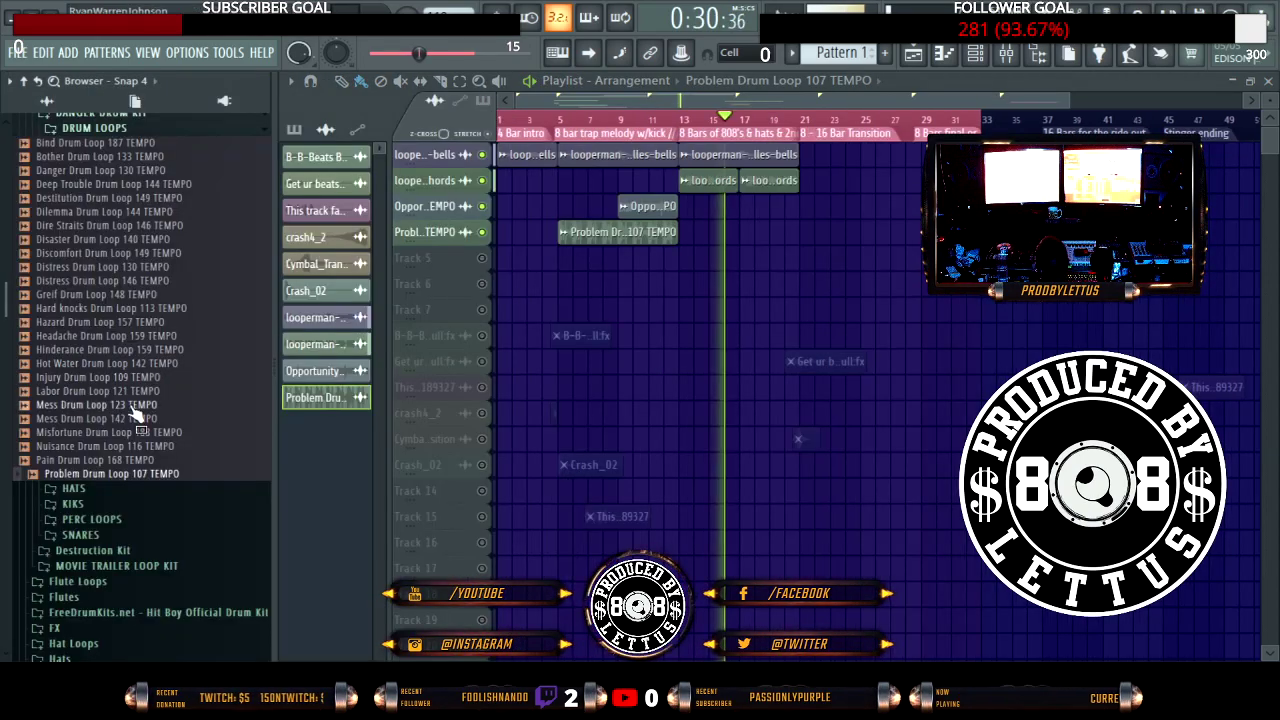
pyautogui.click(90, 337)
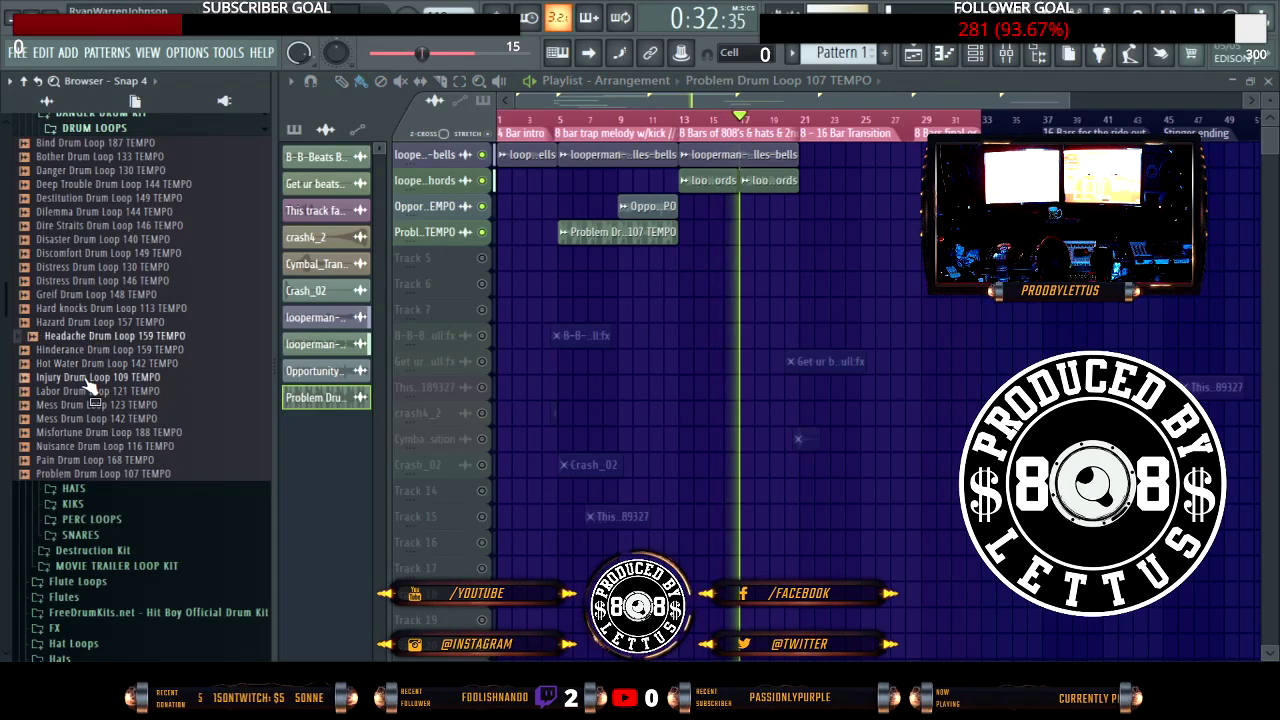
pyautogui.click(88, 350)
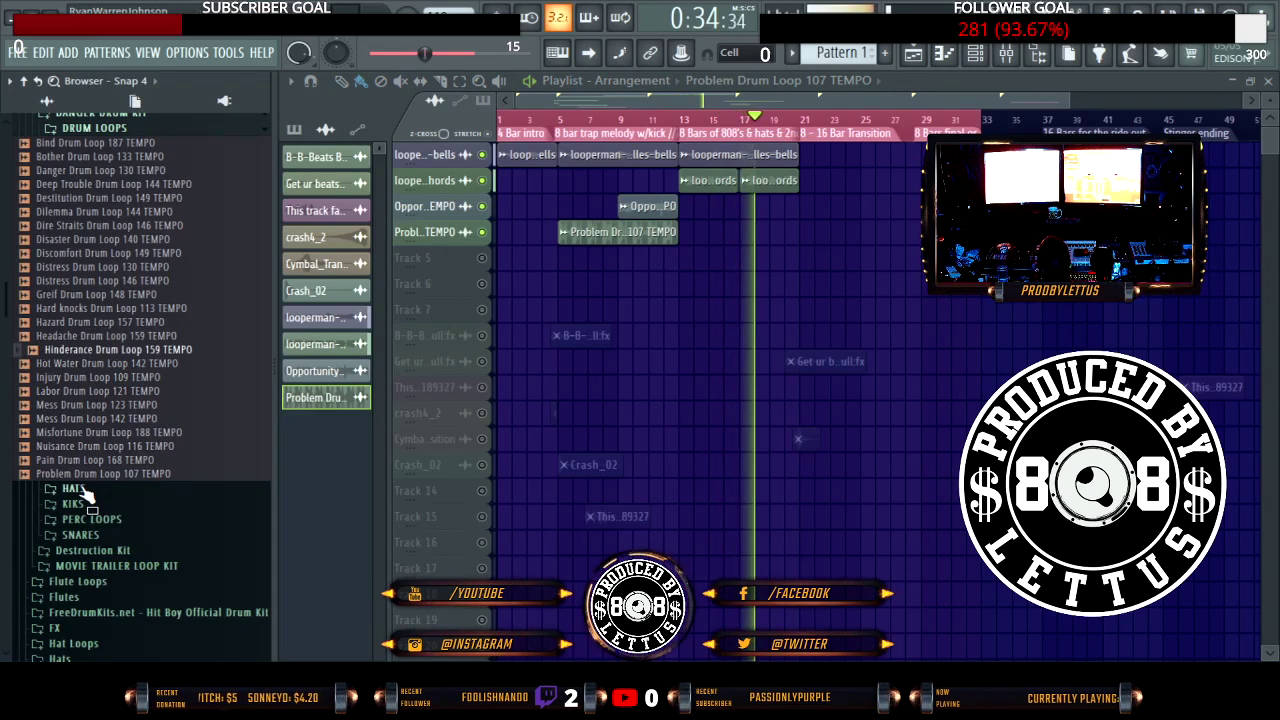
pyautogui.click(52, 132)
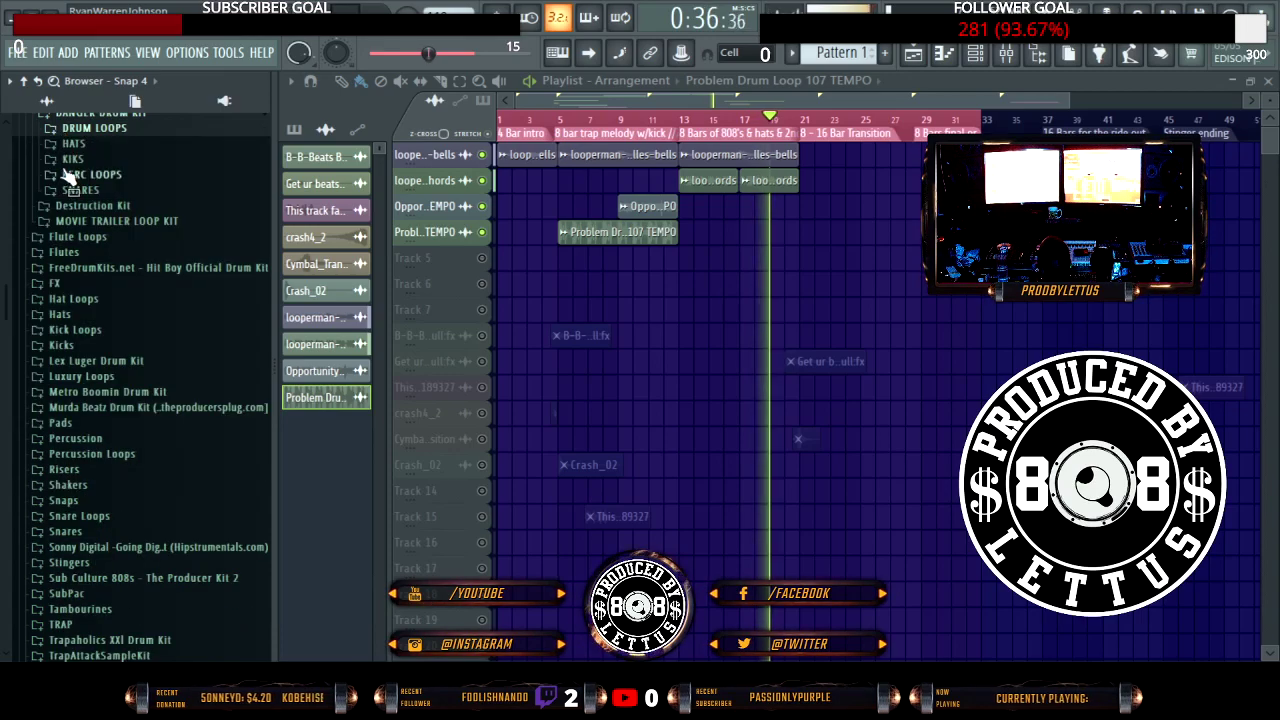
pyautogui.click(70, 160)
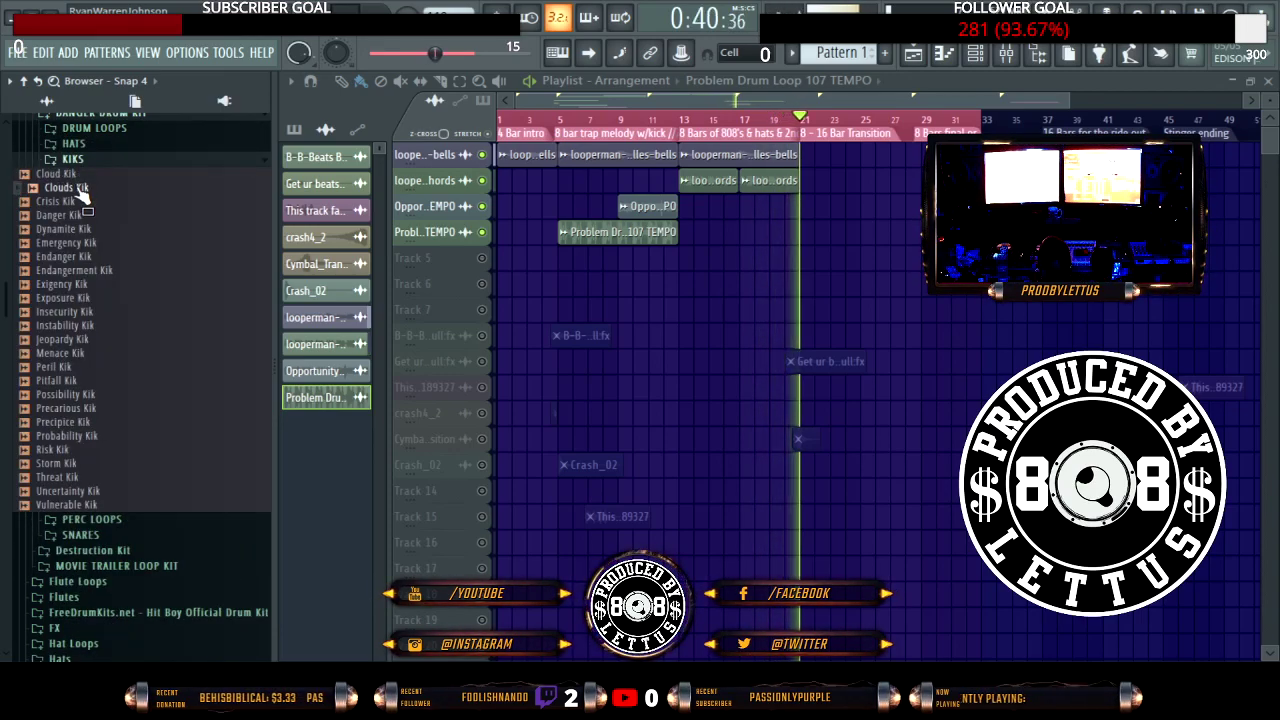
# Step: Replay the arrangement from the start and place a second Problem Drum Loop 107 TEMPO clip on track 4 at bar 13
pyautogui.press('space')
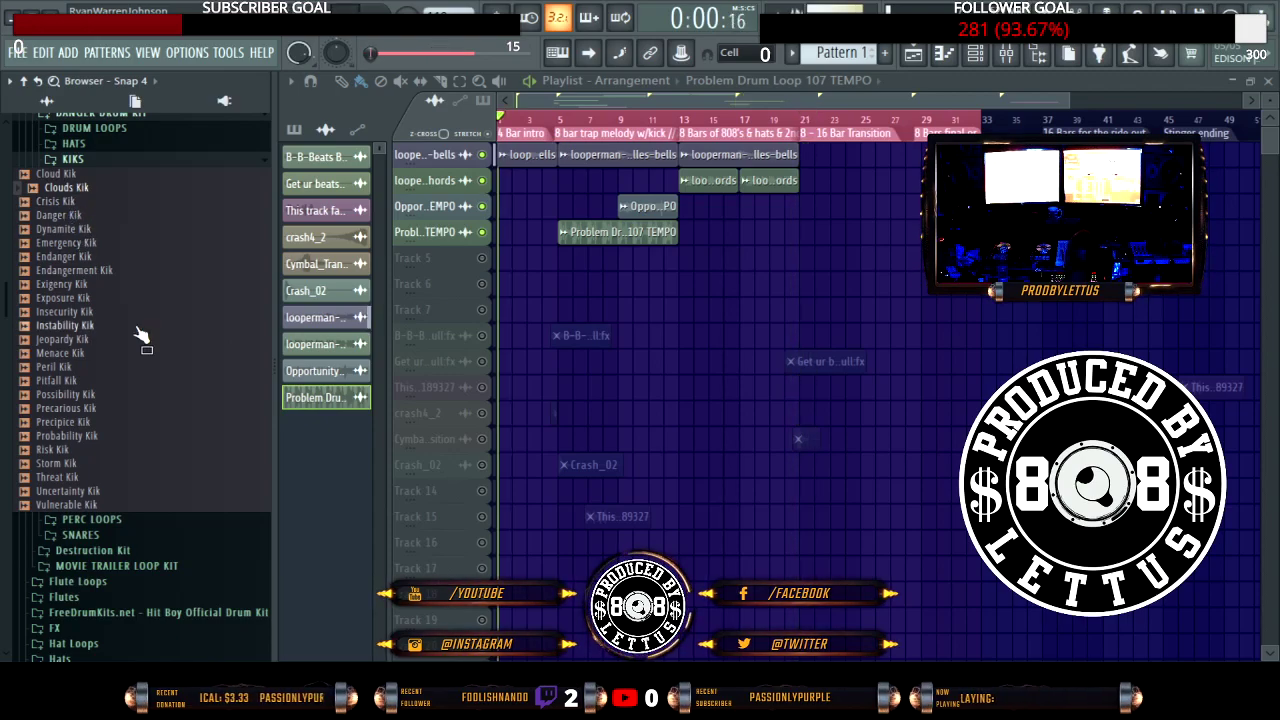
pyautogui.hotkey('alt', 'F8')
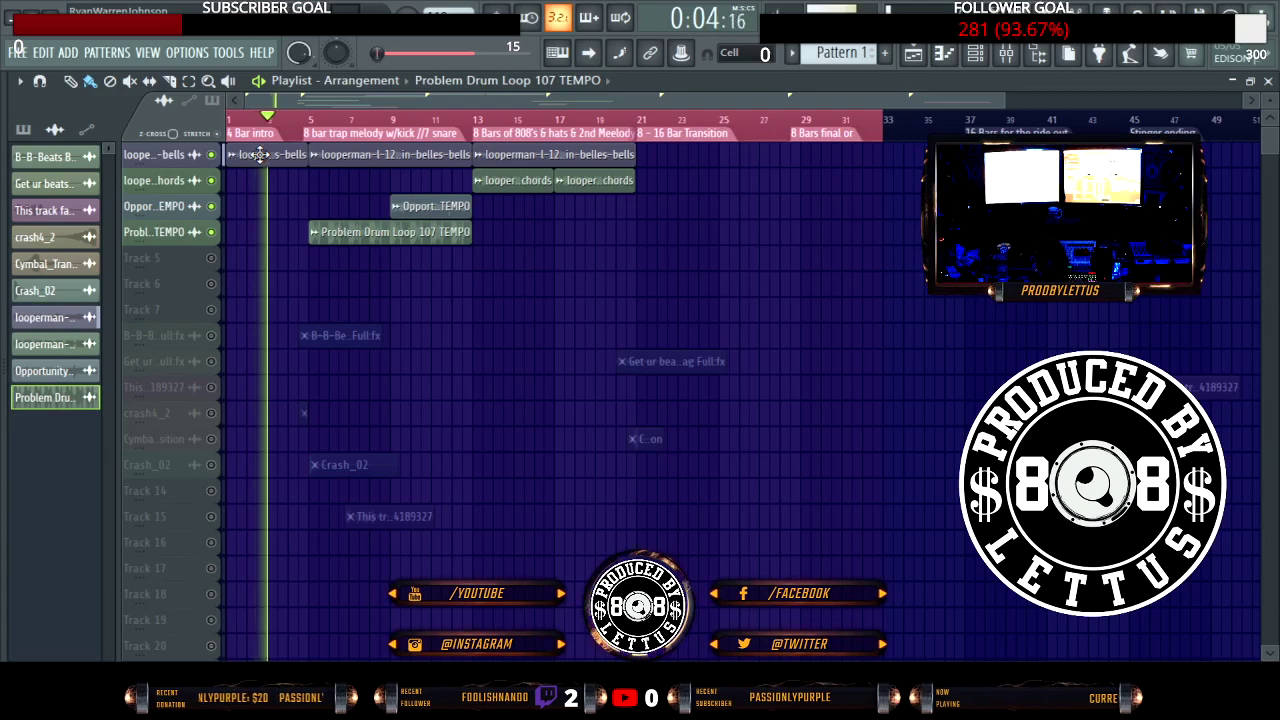
pyautogui.hotkey('alt', 'F8')
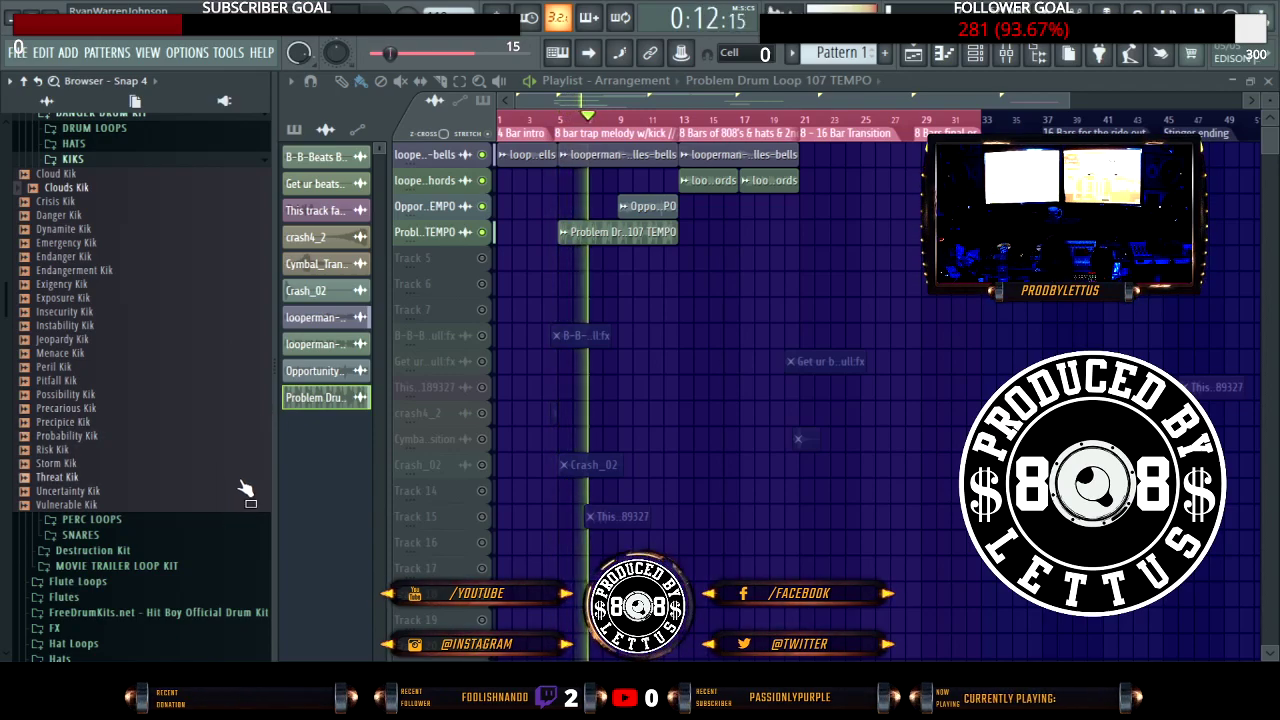
pyautogui.hotkey('alt', 'F8')
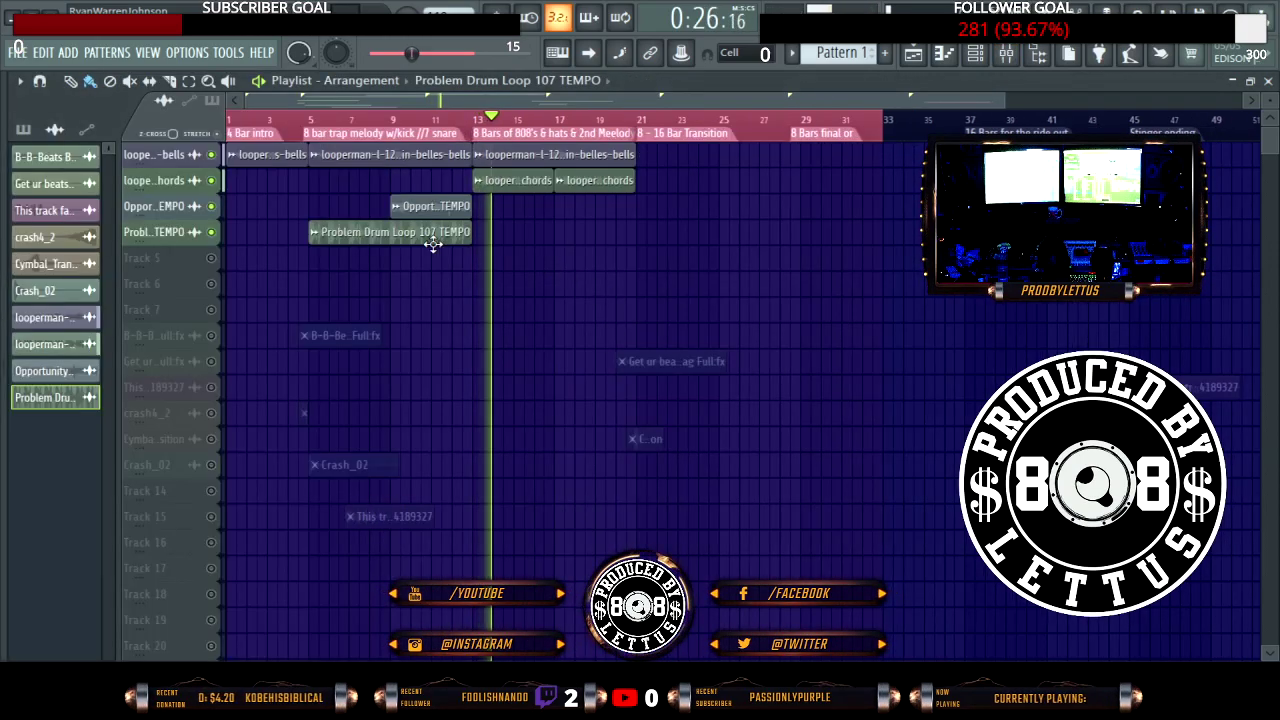
pyautogui.click(486, 232)
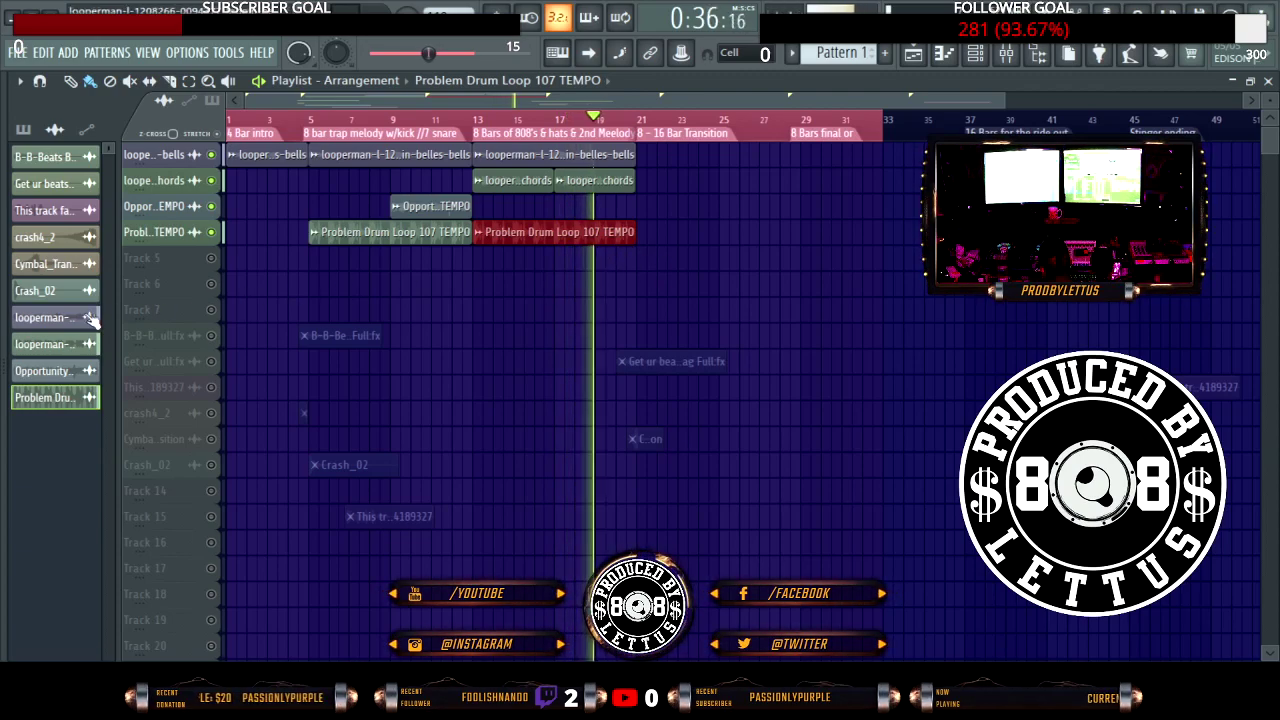
# Step: Audition kick samples in the KIKS folder, then collapse the Danger Drum Kit and Film TV Pack folders
pyautogui.hotkey('alt', 'F8')
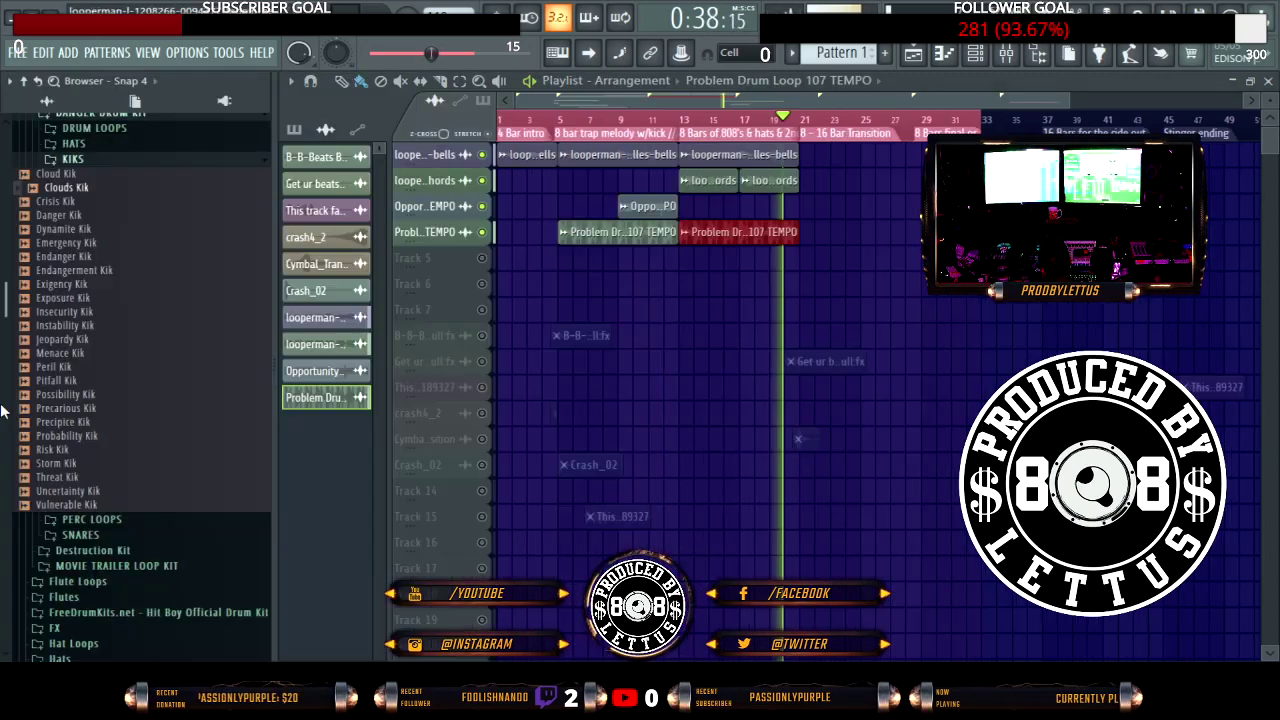
pyautogui.click(110, 437)
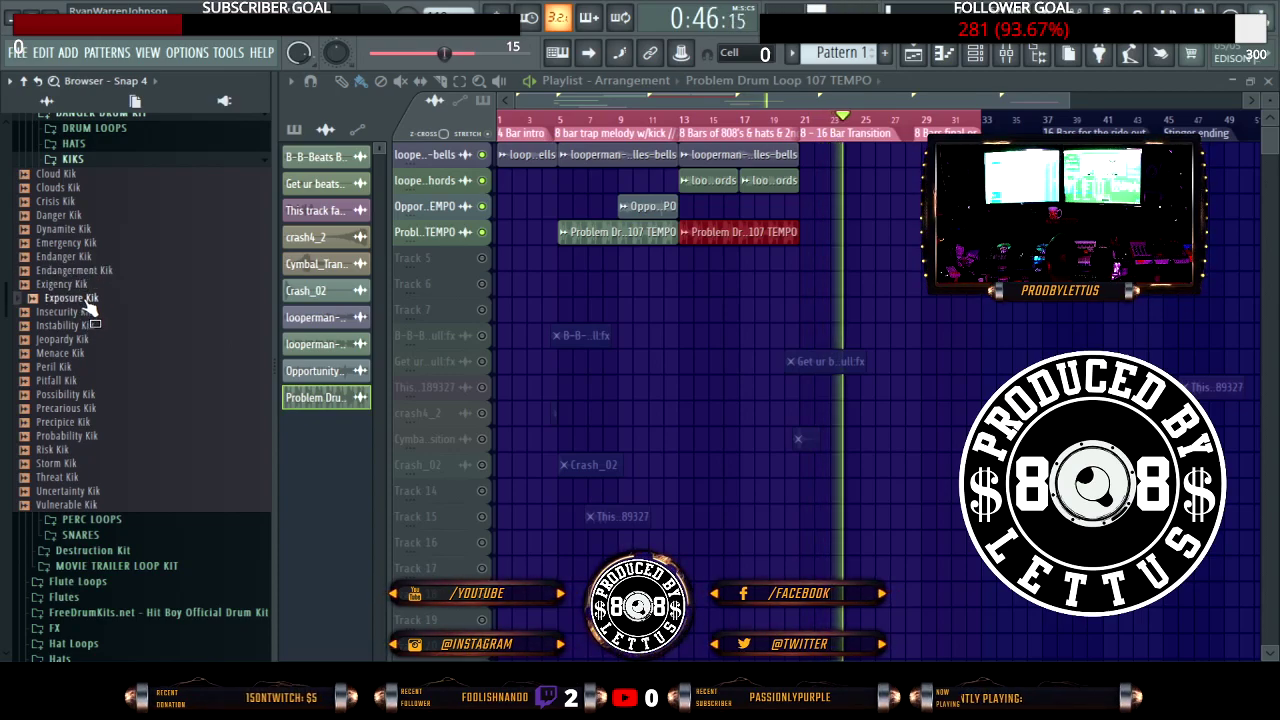
pyautogui.click(90, 159)
pyautogui.scroll(5, 100, 200)
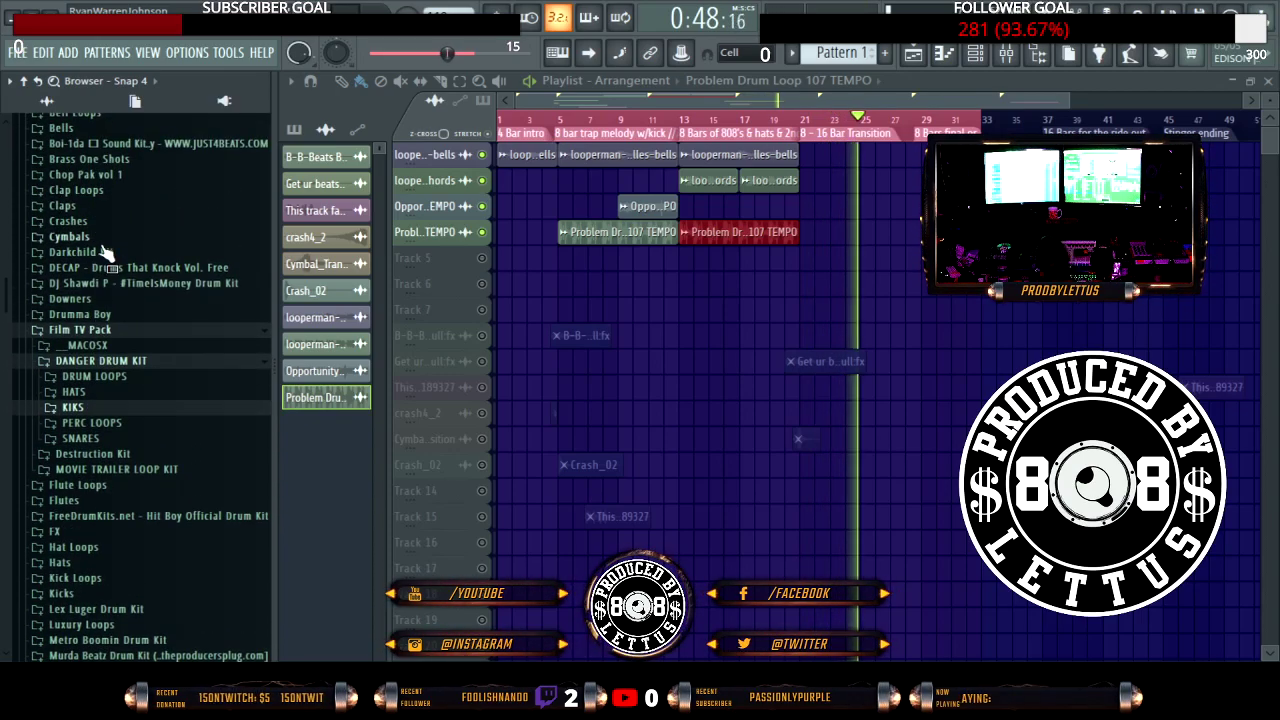
pyautogui.click(80, 361)
pyautogui.scroll(5, 75, 390)
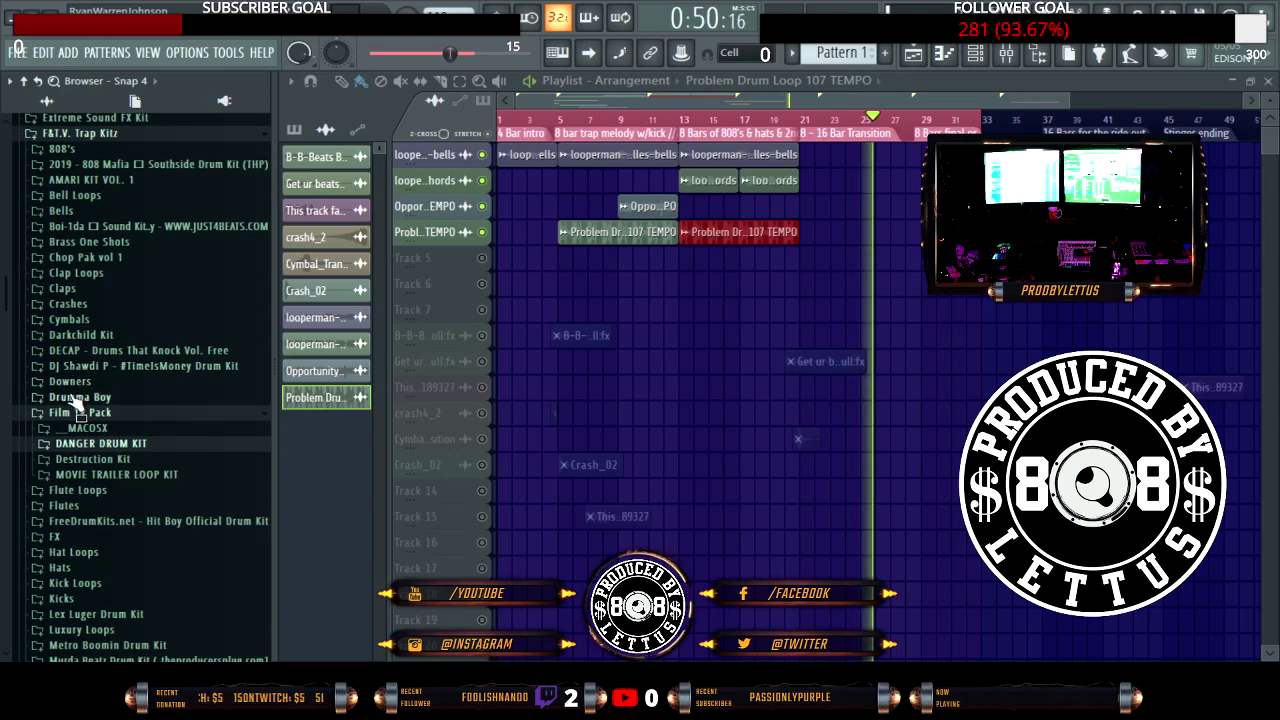
pyautogui.click(70, 415)
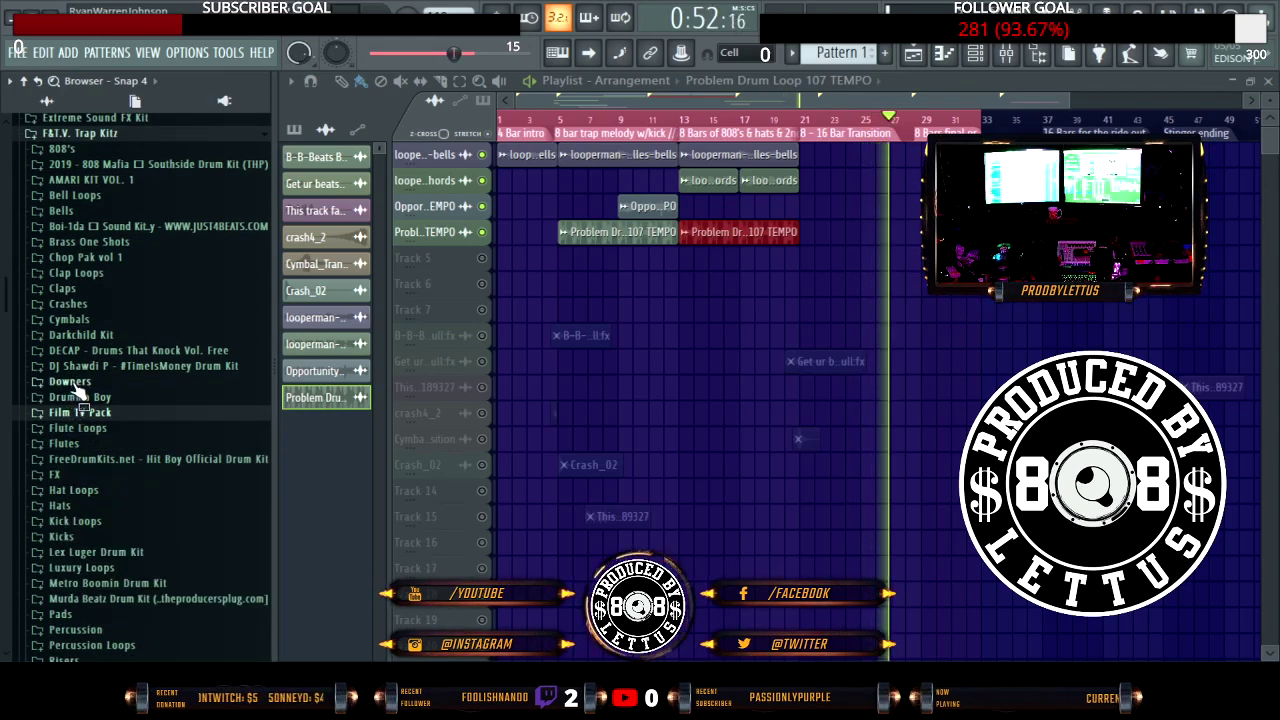
# Step: Look through the Downers folder and the 808s x Kicks folder of the DJ Shawdi P - #TimeIsMoney Drum Kit
pyautogui.click(72, 383)
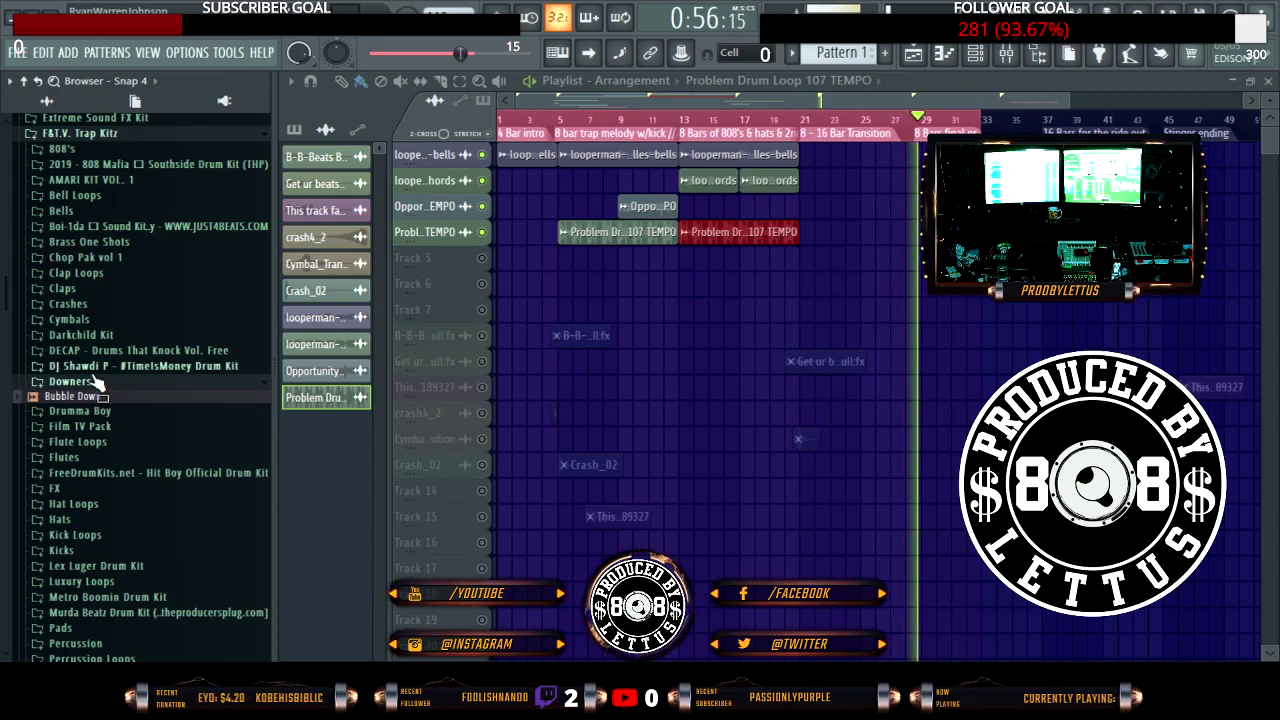
pyautogui.click(95, 366)
pyautogui.click(96, 381)
pyautogui.click(97, 397)
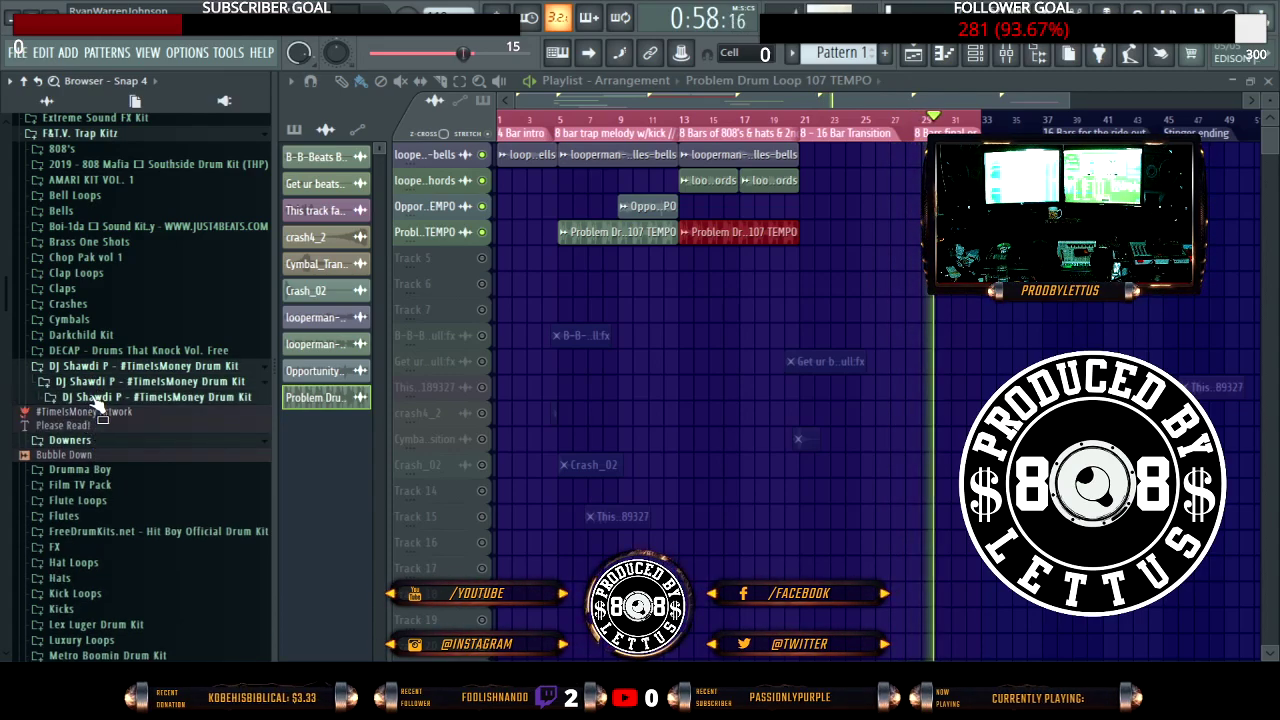
pyautogui.click(85, 428)
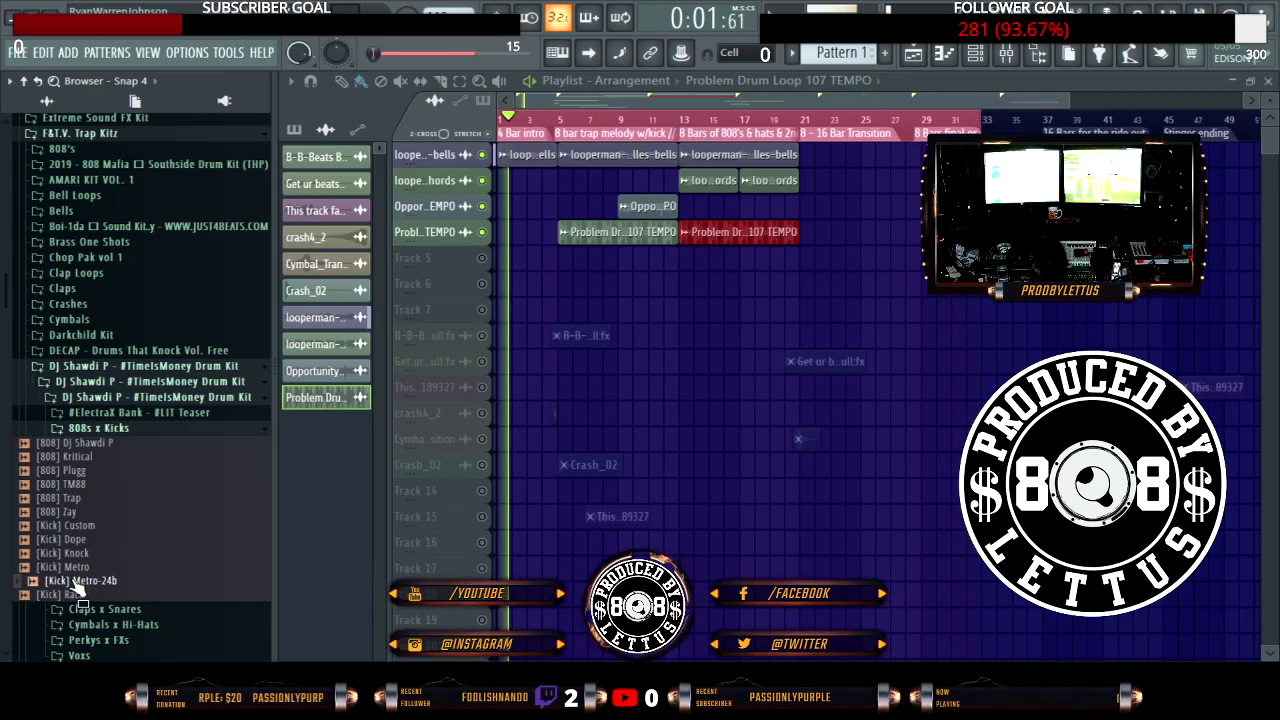
# Step: Add the [Kick] Metro-24b sample to the project on track 5 and unmute that track
pyautogui.moveTo(78, 590); pyautogui.dragTo(575, 341)
pyautogui.hotkey('alt', 'F8')
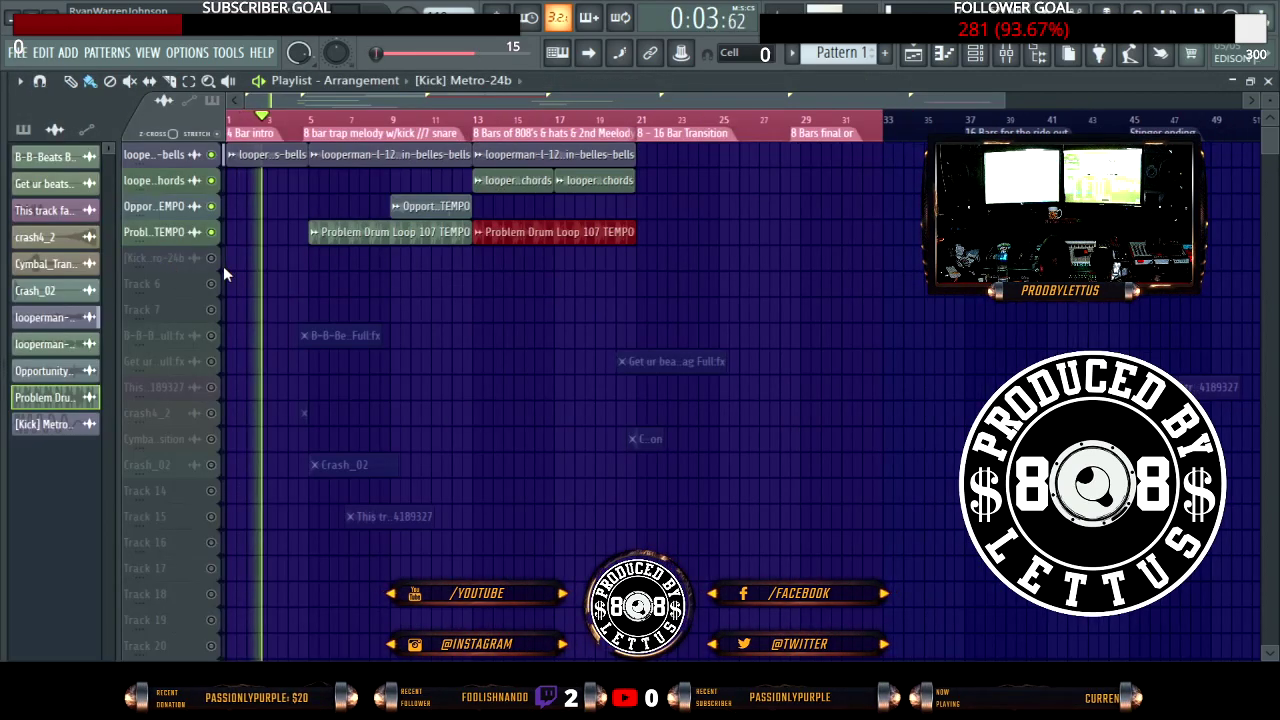
pyautogui.click(211, 258)
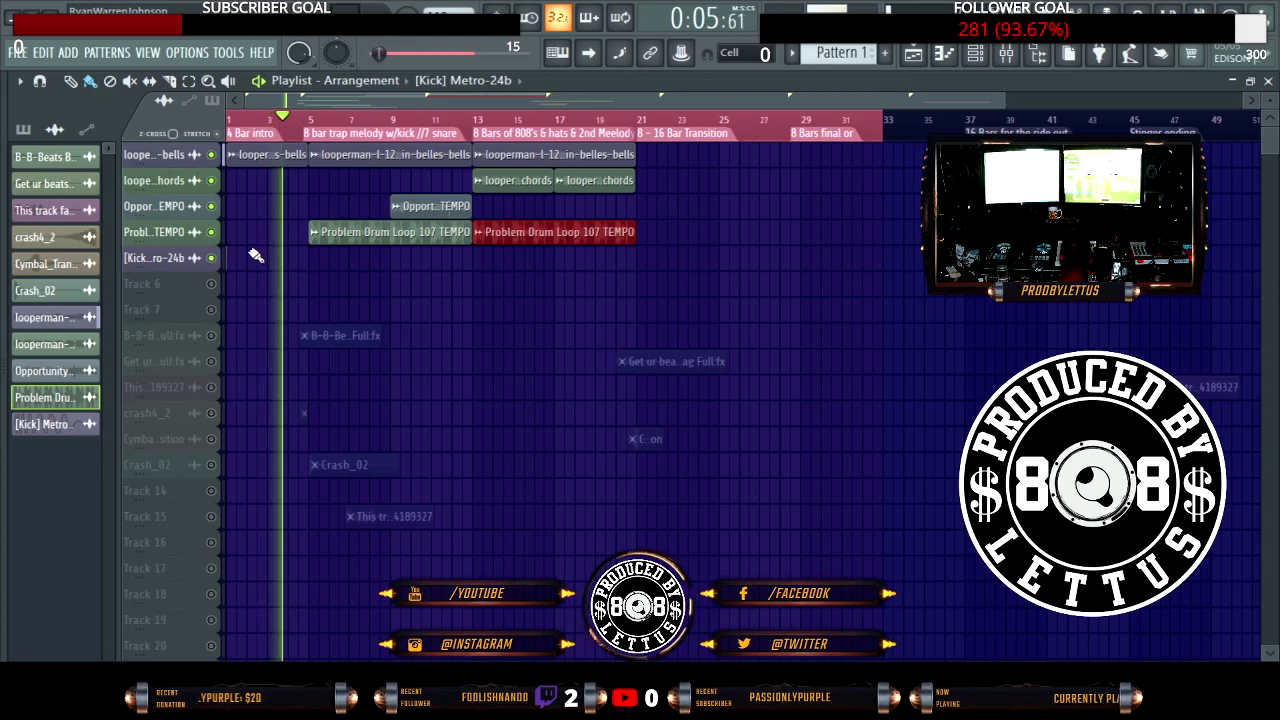
# Step: Place Pattern 1 clips on track 5 at bars 5, 9, 13 and 17
pyautogui.press('t')
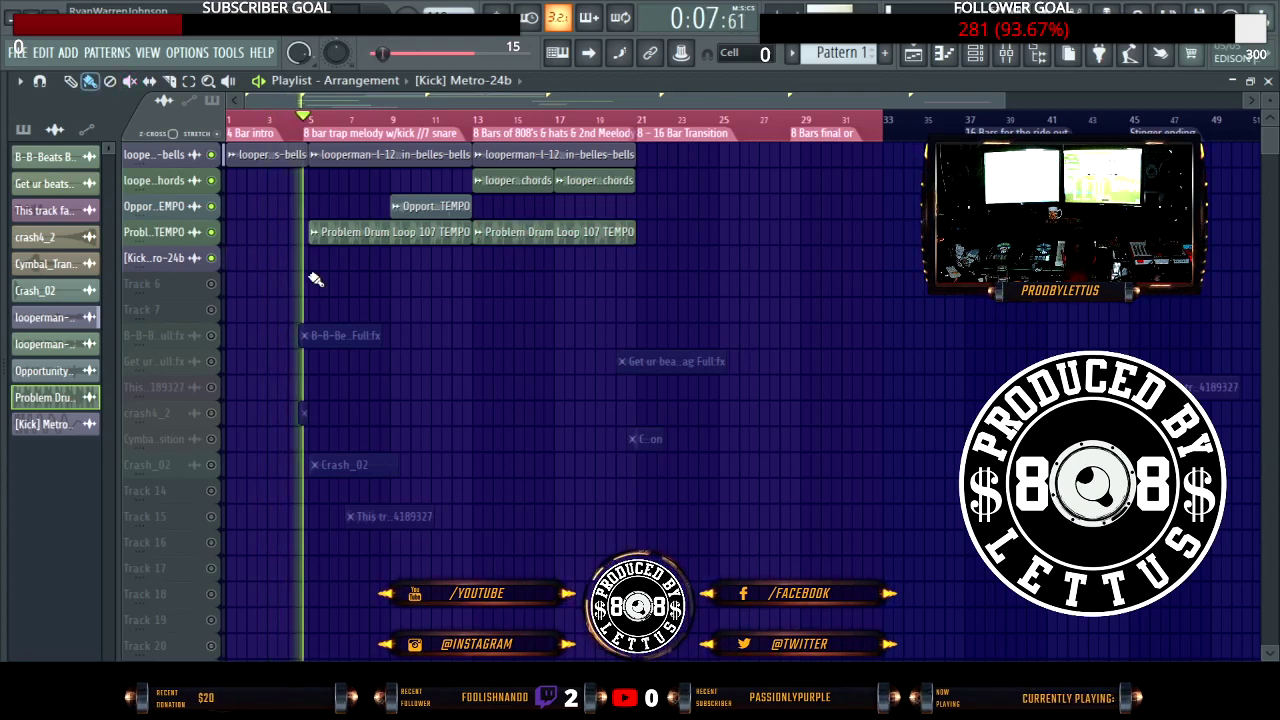
pyautogui.press('b')
pyautogui.click(845, 55)
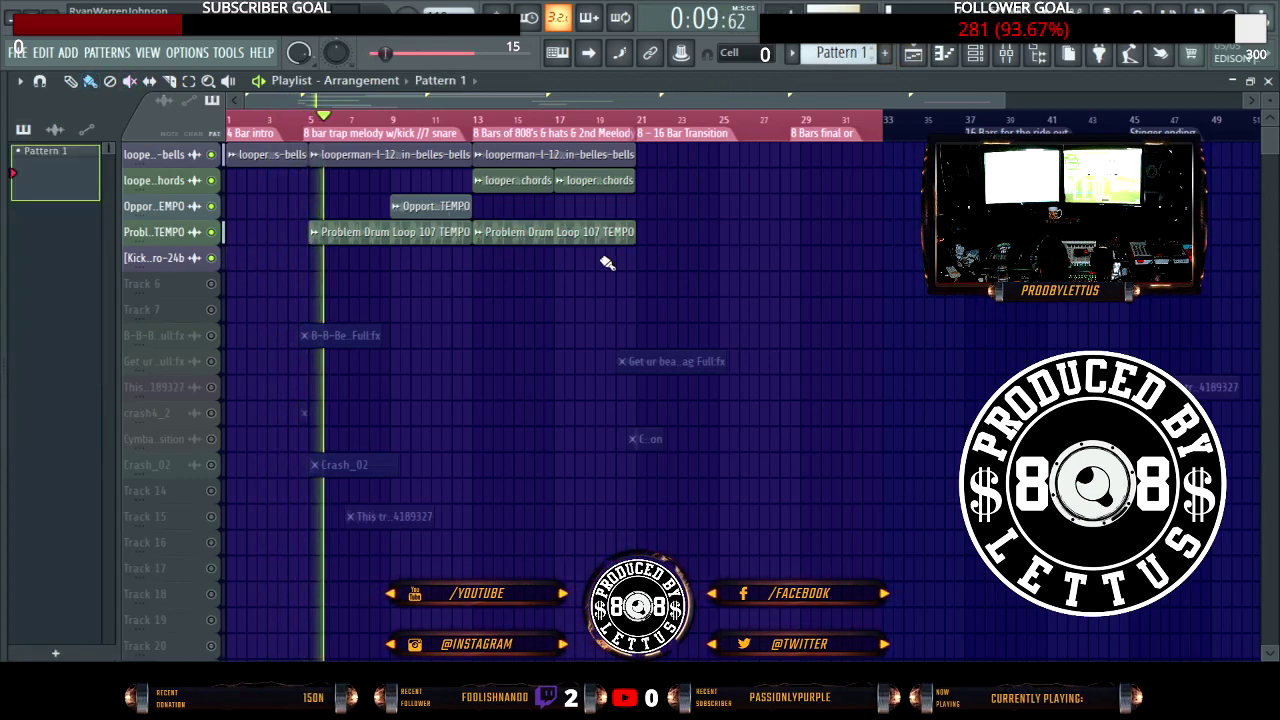
pyautogui.click(323, 291)
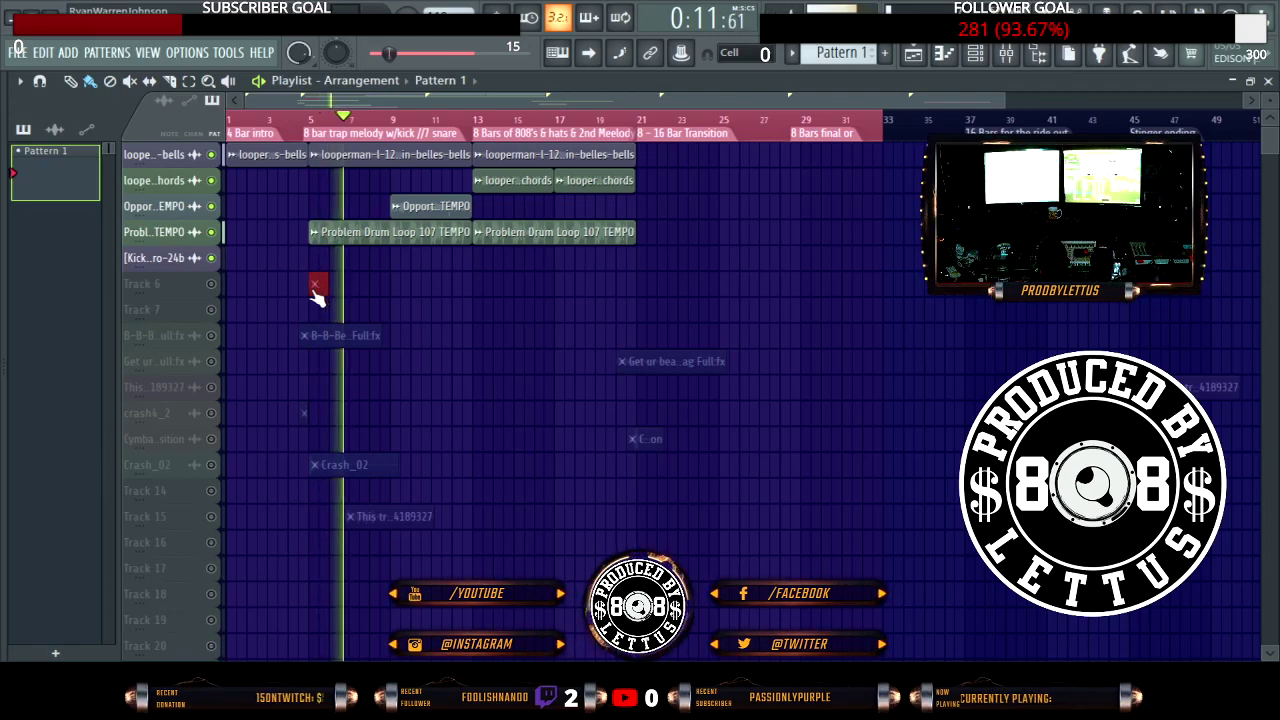
pyautogui.moveTo(323, 291); pyautogui.dragTo(335, 265)
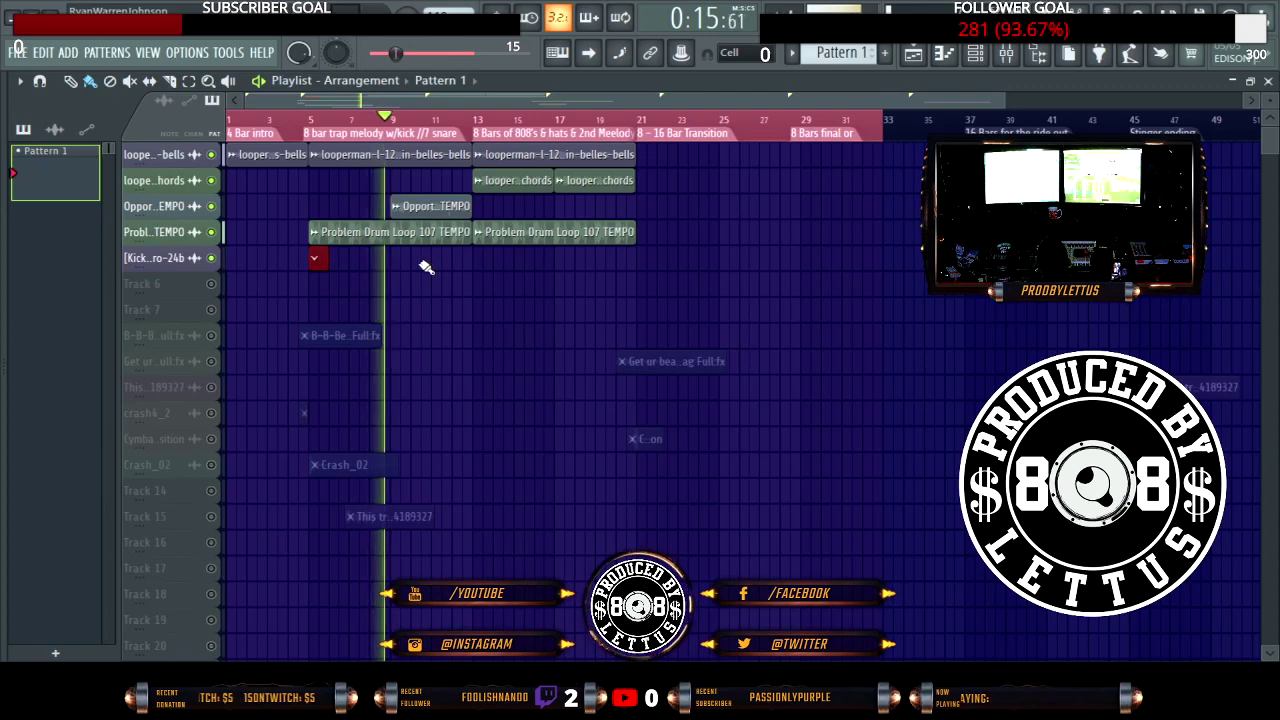
pyautogui.click(480, 262)
pyautogui.click(565, 262)
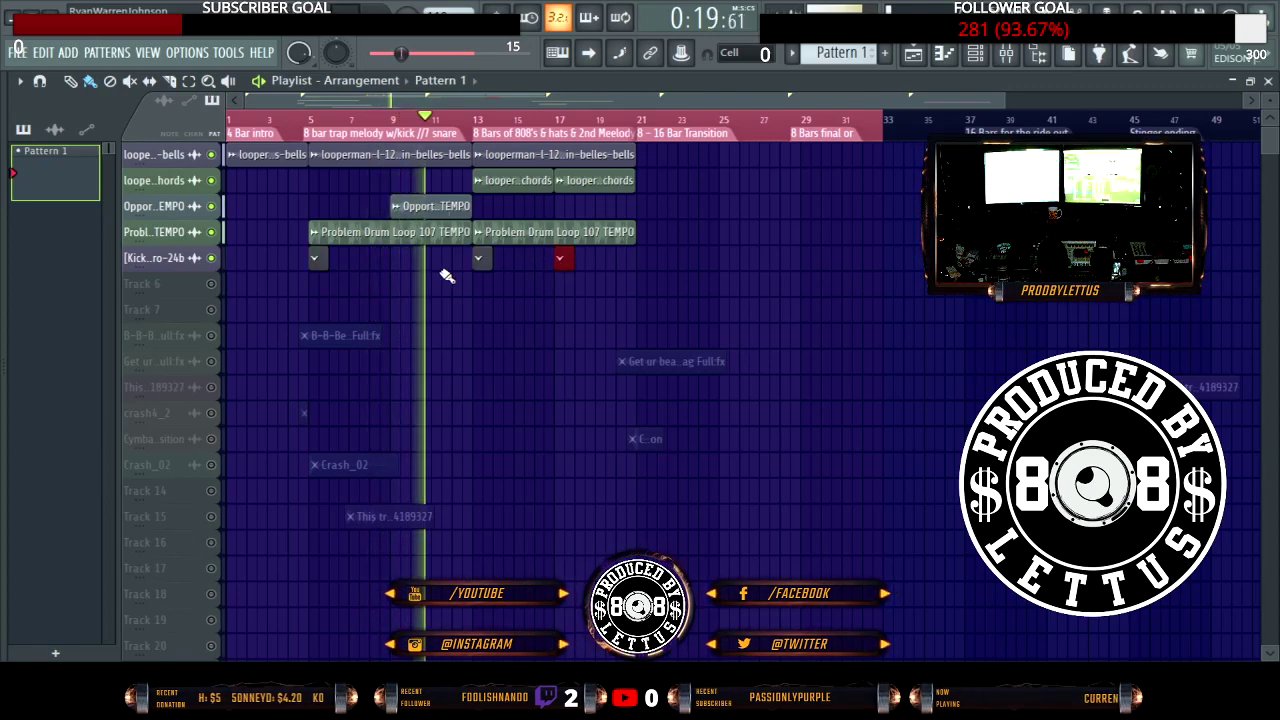
pyautogui.click(401, 263)
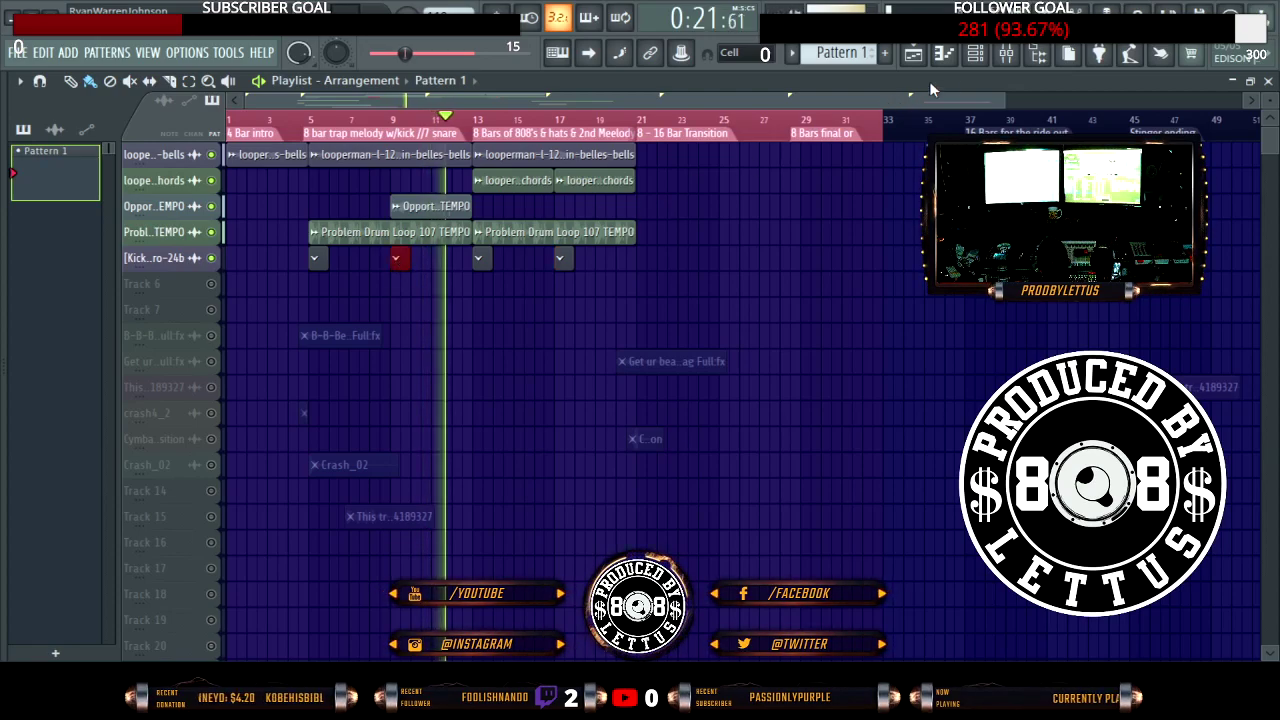
# Step: Sequence [Kick] Metro-24b hits in Pattern 1 on steps 1, 17, 19 and 33 of the channel rack
pyautogui.click(976, 57)
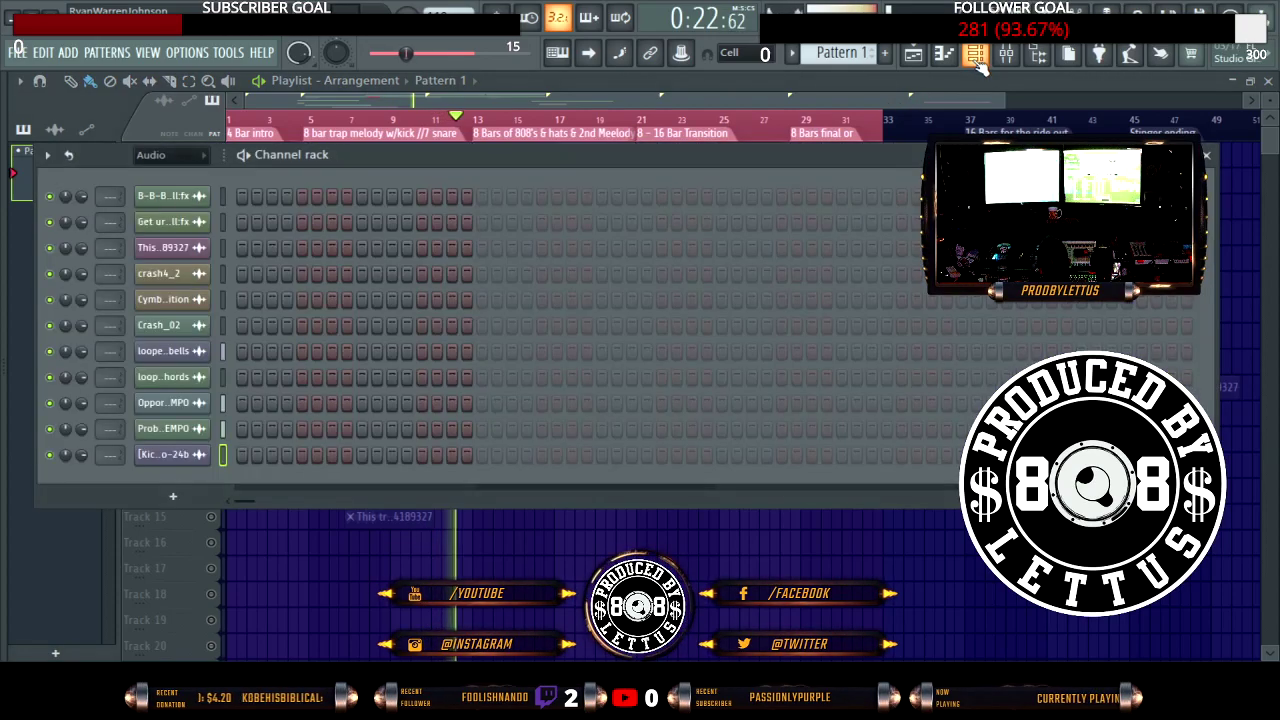
pyautogui.click(241, 455)
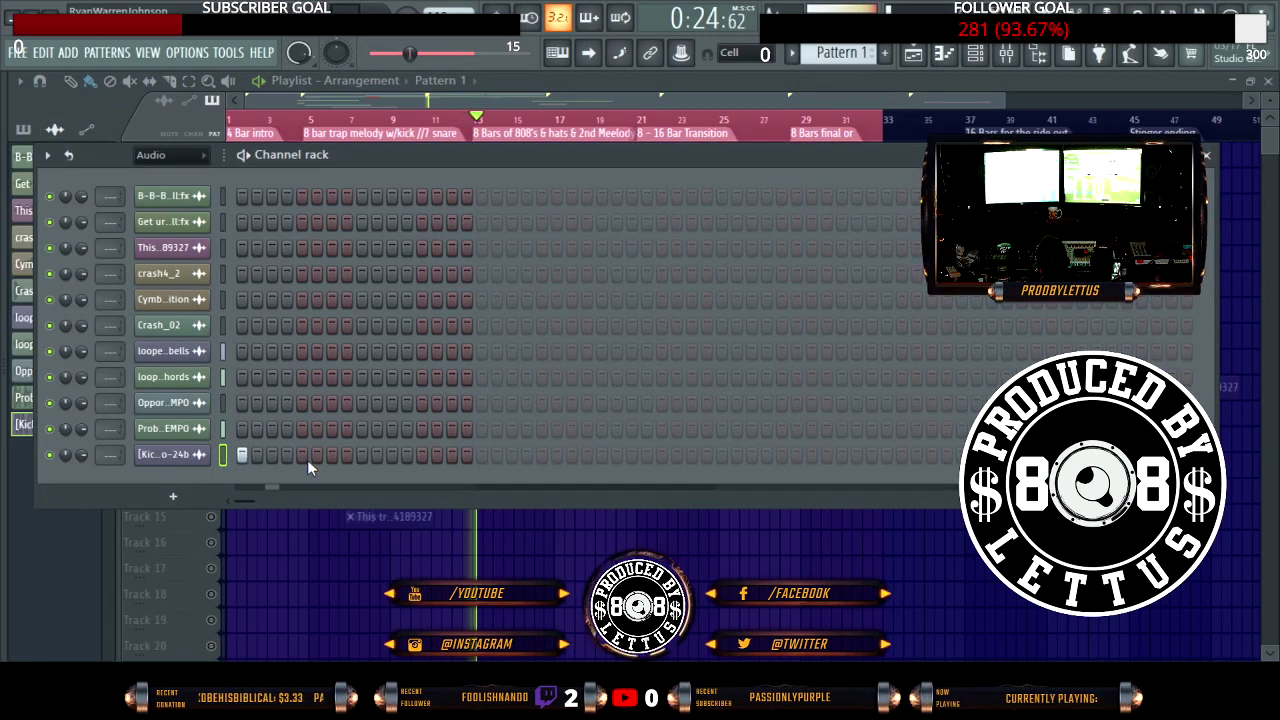
pyautogui.click(483, 456)
pyautogui.click(511, 456)
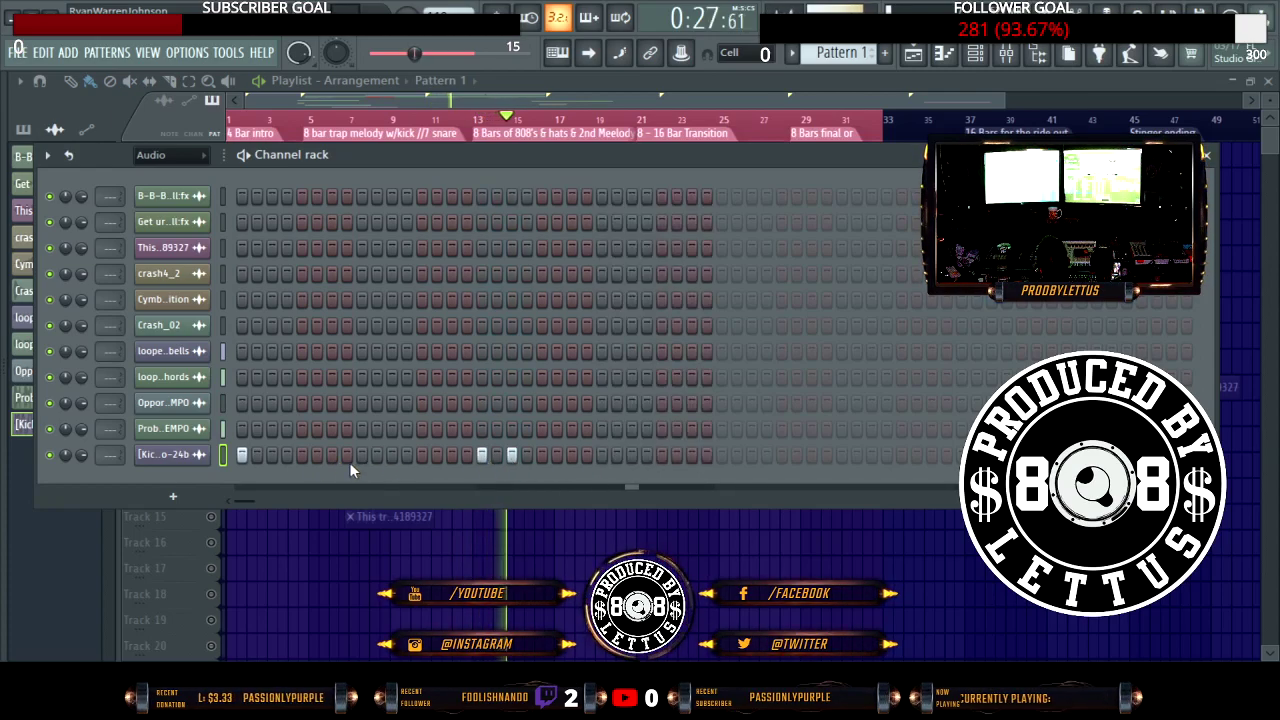
pyautogui.click(720, 456)
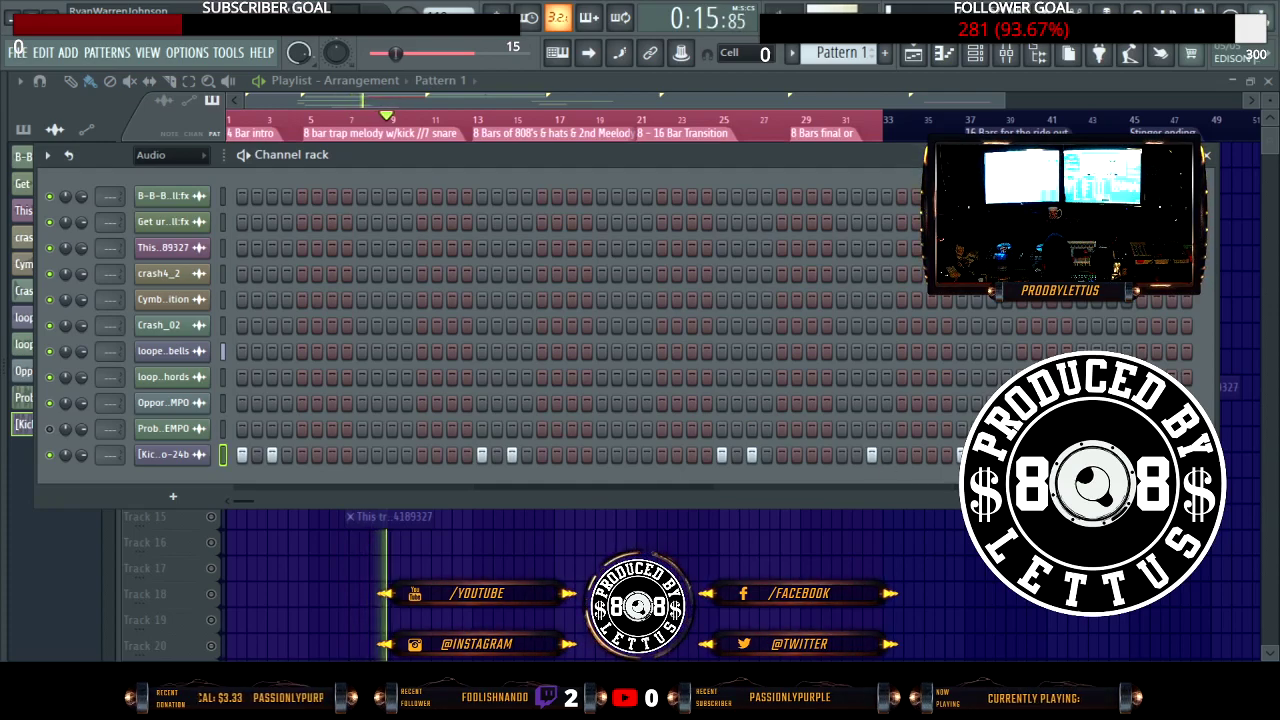
# Step: Add kick hits on steps 7, 11, 26 and 27 of Pattern 1 and close the channel rack
pyautogui.click(390, 455)
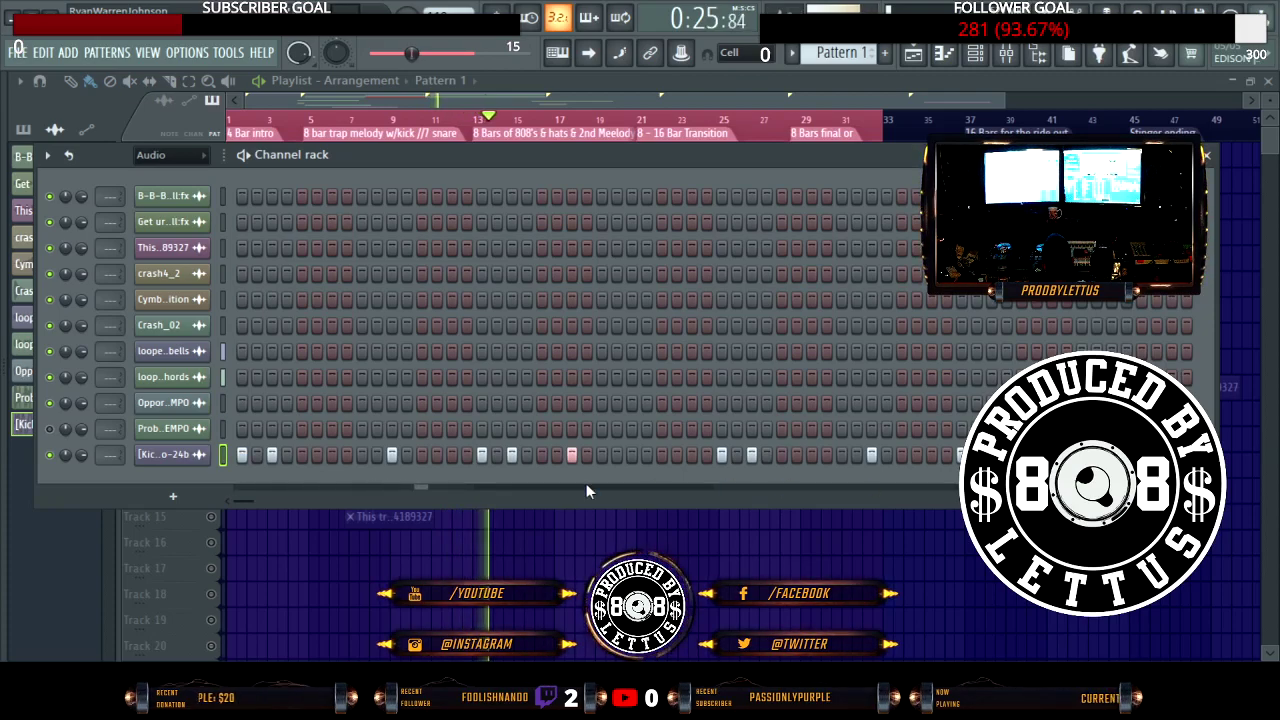
pyautogui.click(332, 455)
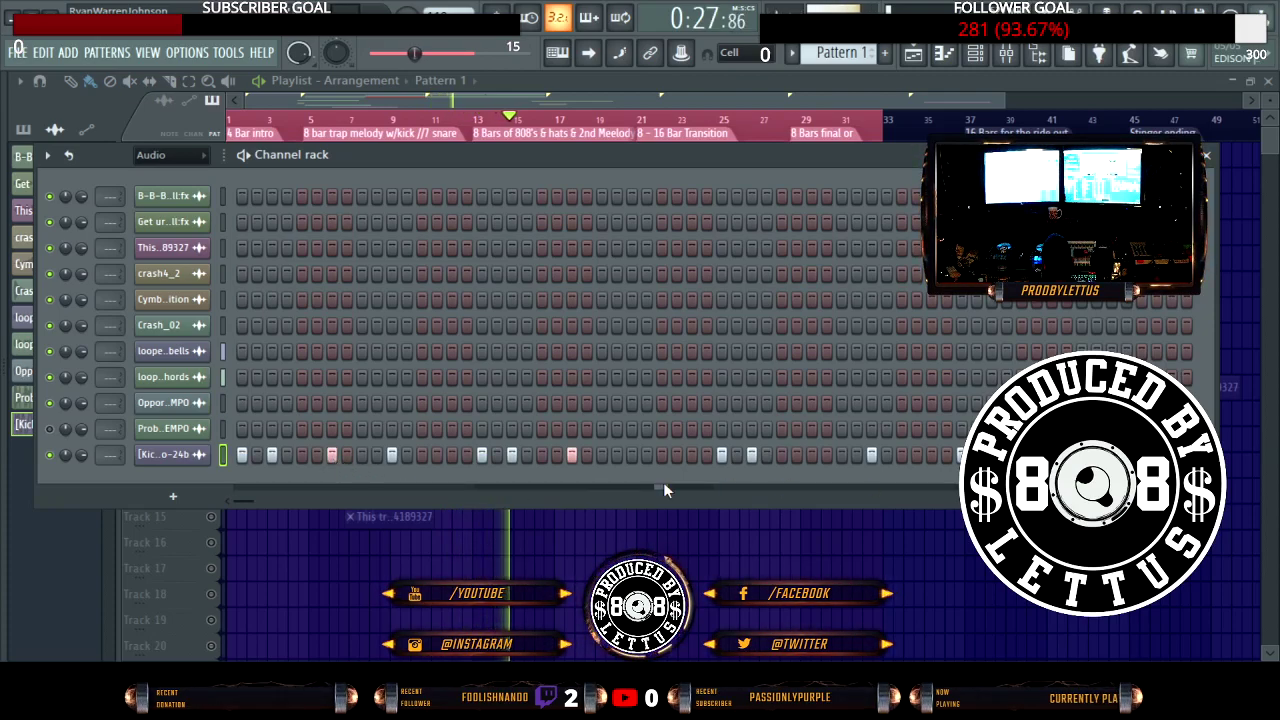
pyautogui.moveTo(634, 455); pyautogui.dragTo(619, 455)
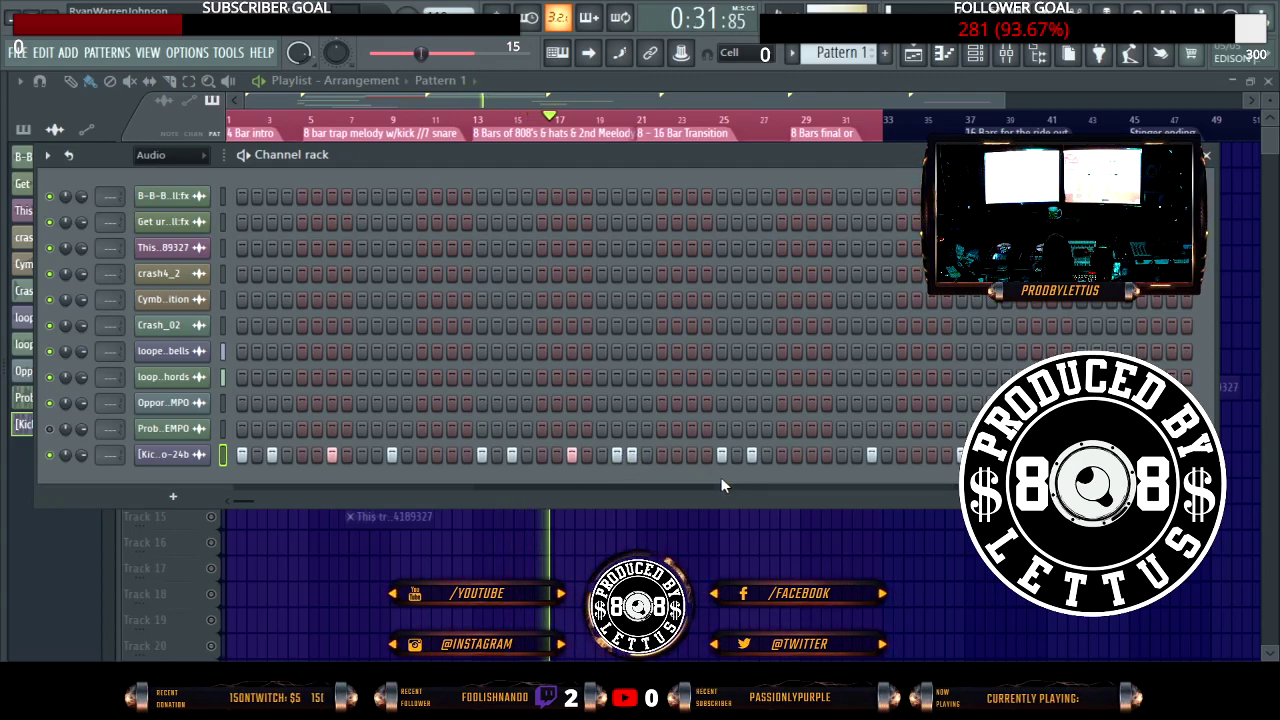
pyautogui.click(700, 563)
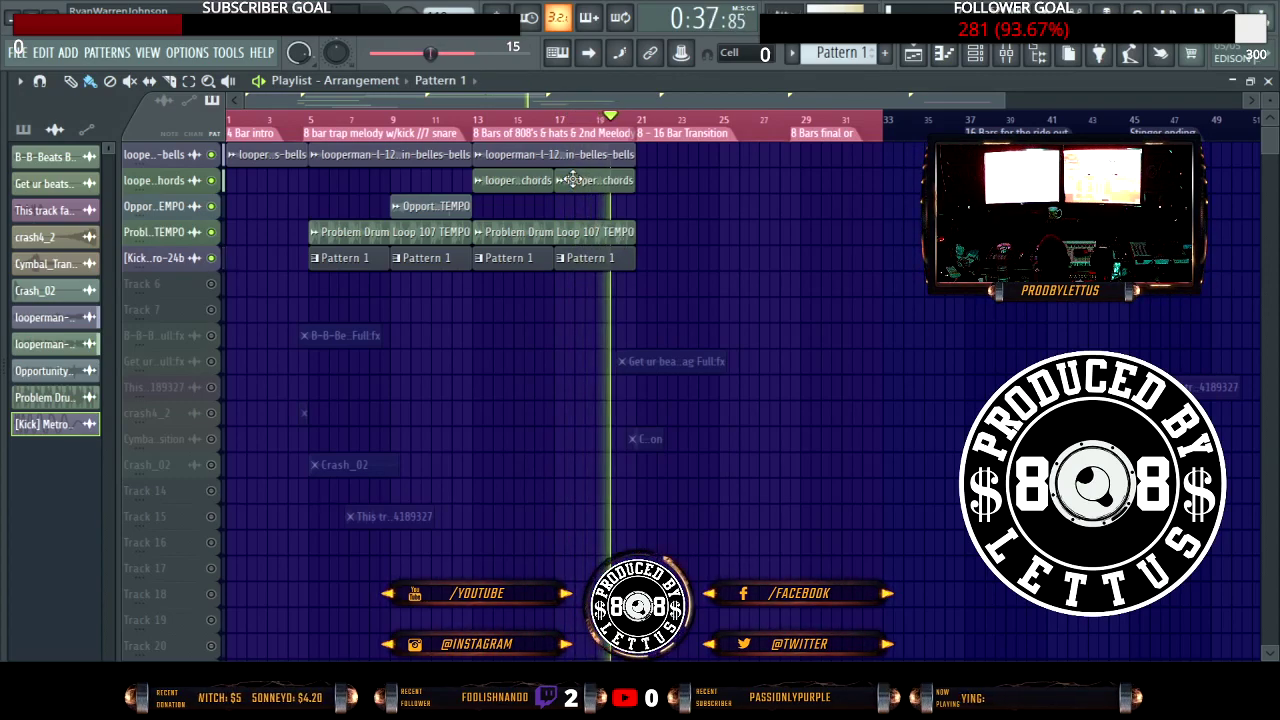
# Step: Extend the chords melody on track 2 with clips at bars 21 and 25, replaying the section from around bar 13
pyautogui.click(605, 188)
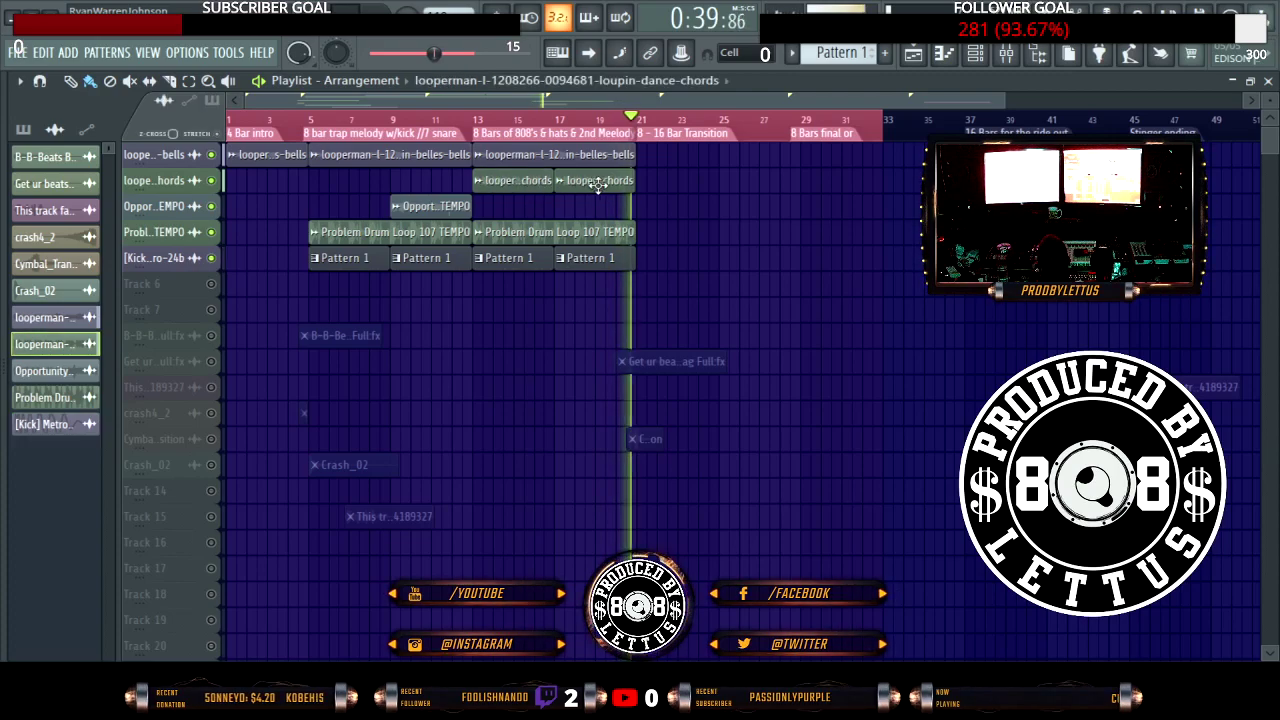
pyautogui.click(645, 186)
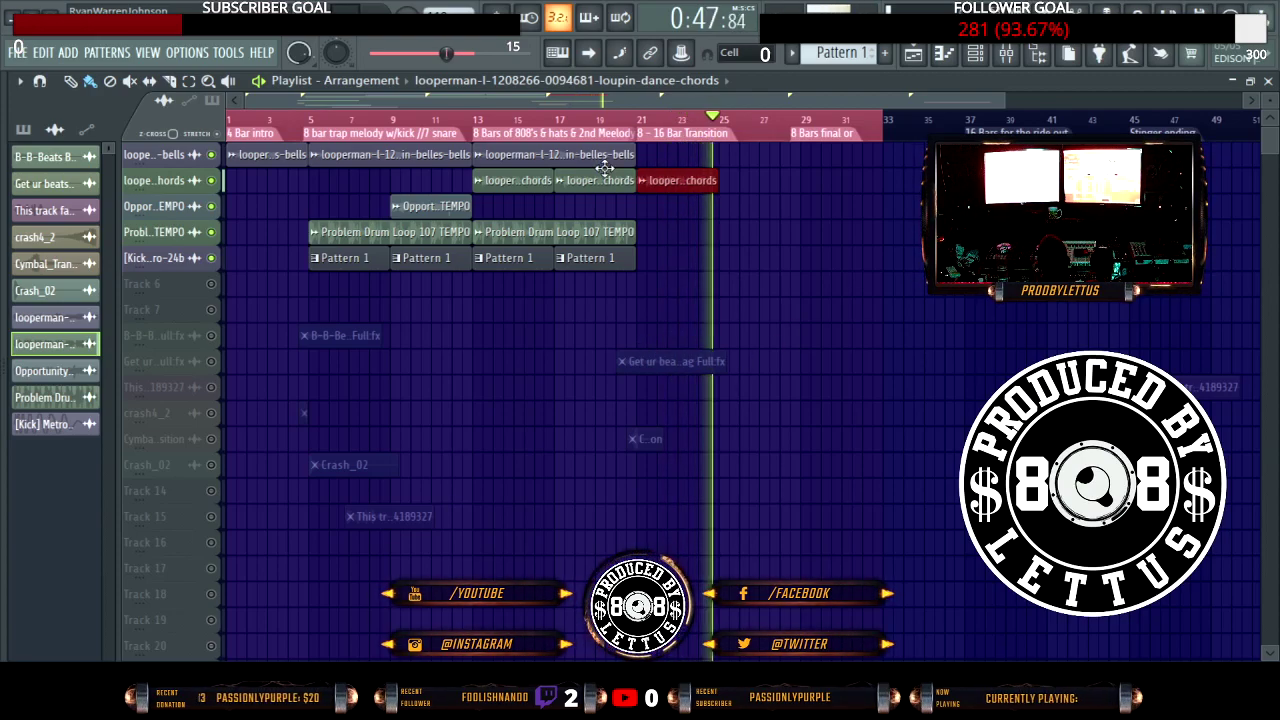
pyautogui.click(480, 130)
pyautogui.moveTo(501, 176)
pyautogui.mouseDown()
pyautogui.moveTo(708, 168)
pyautogui.moveTo(501, 176)
pyautogui.mouseUp()
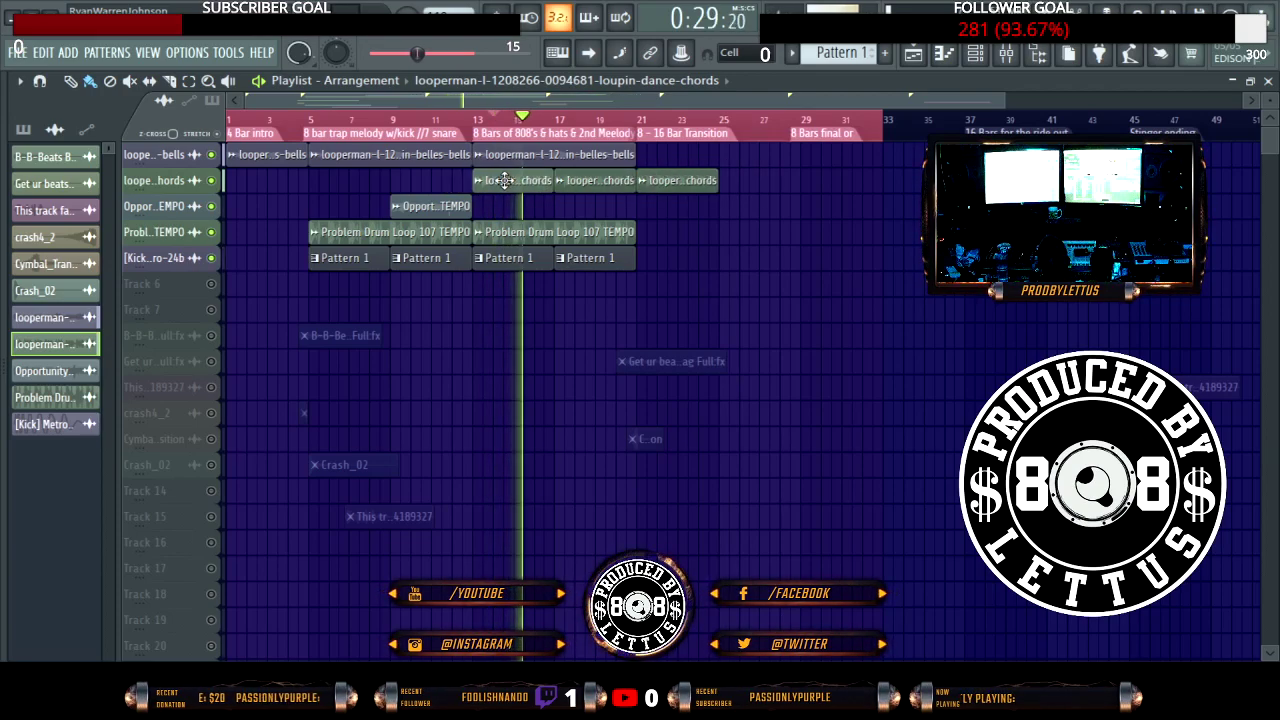
pyautogui.click(730, 181)
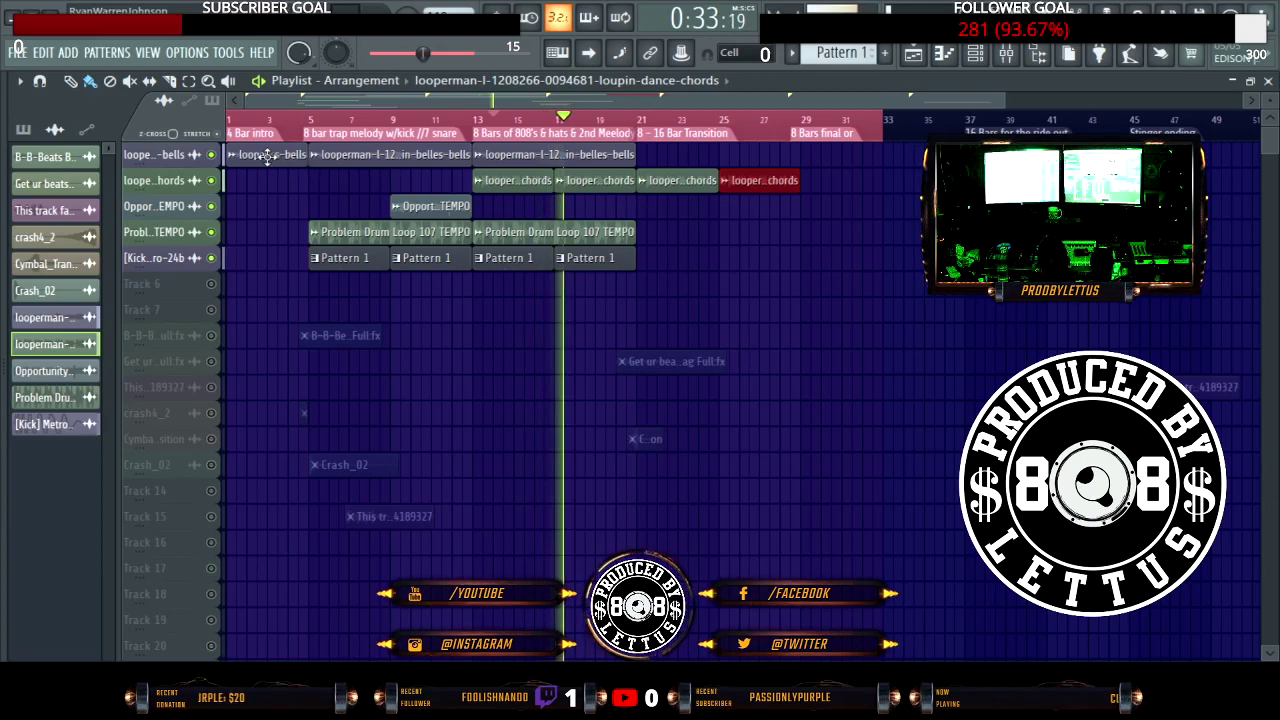
# Step: Place the bells melody on track 1 at bar 29, replacing the four-bar clip with the eight-bar version
pyautogui.click(357, 158)
pyautogui.click(812, 156)
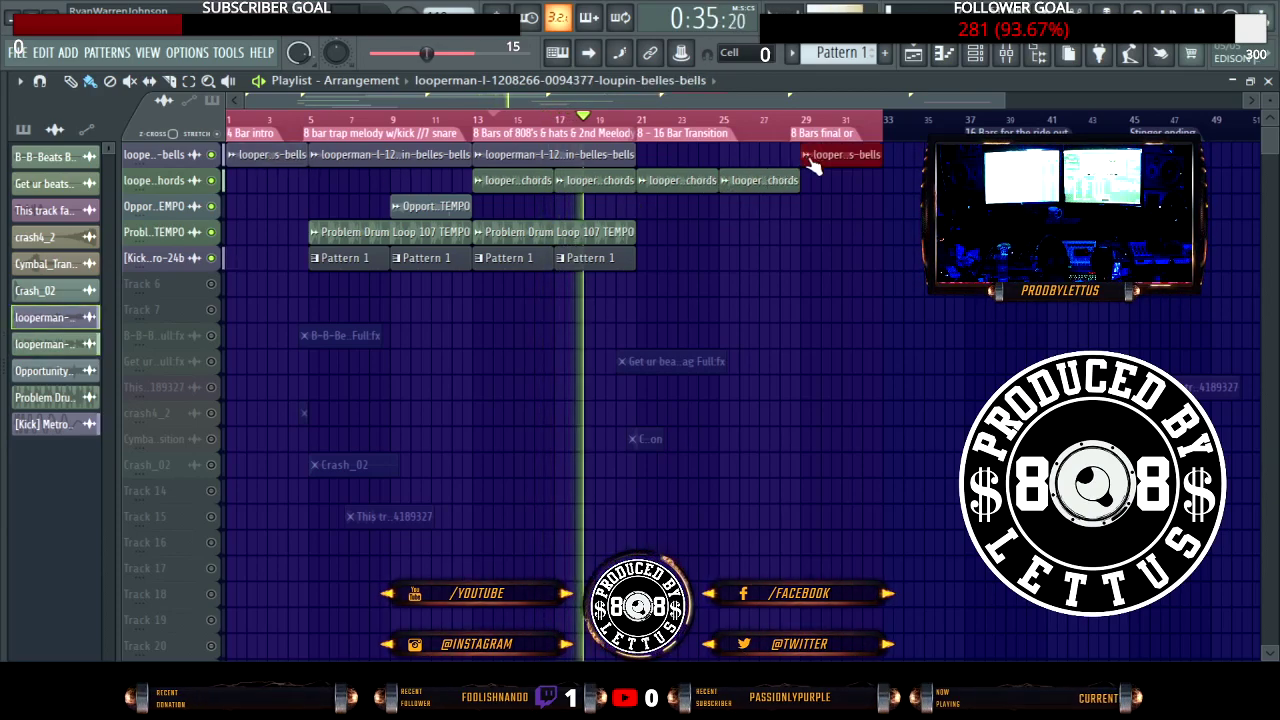
pyautogui.rightClick(862, 156)
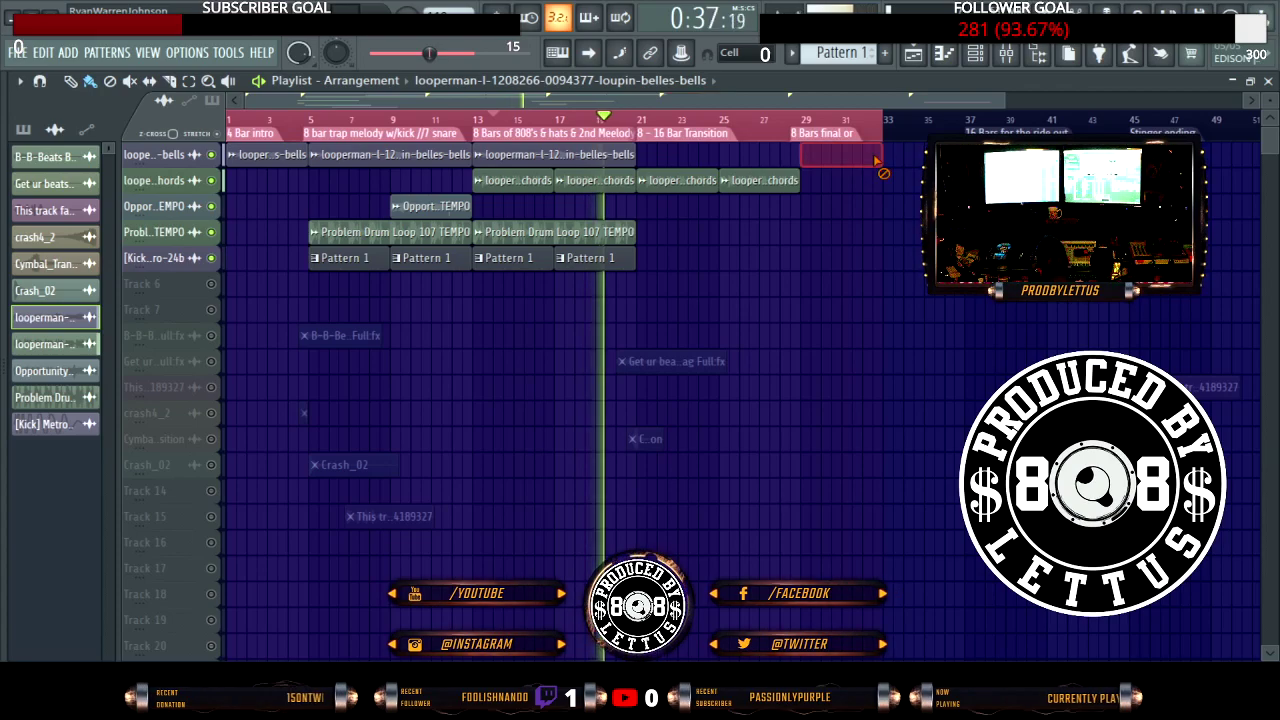
pyautogui.click(816, 157)
pyautogui.click(766, 185)
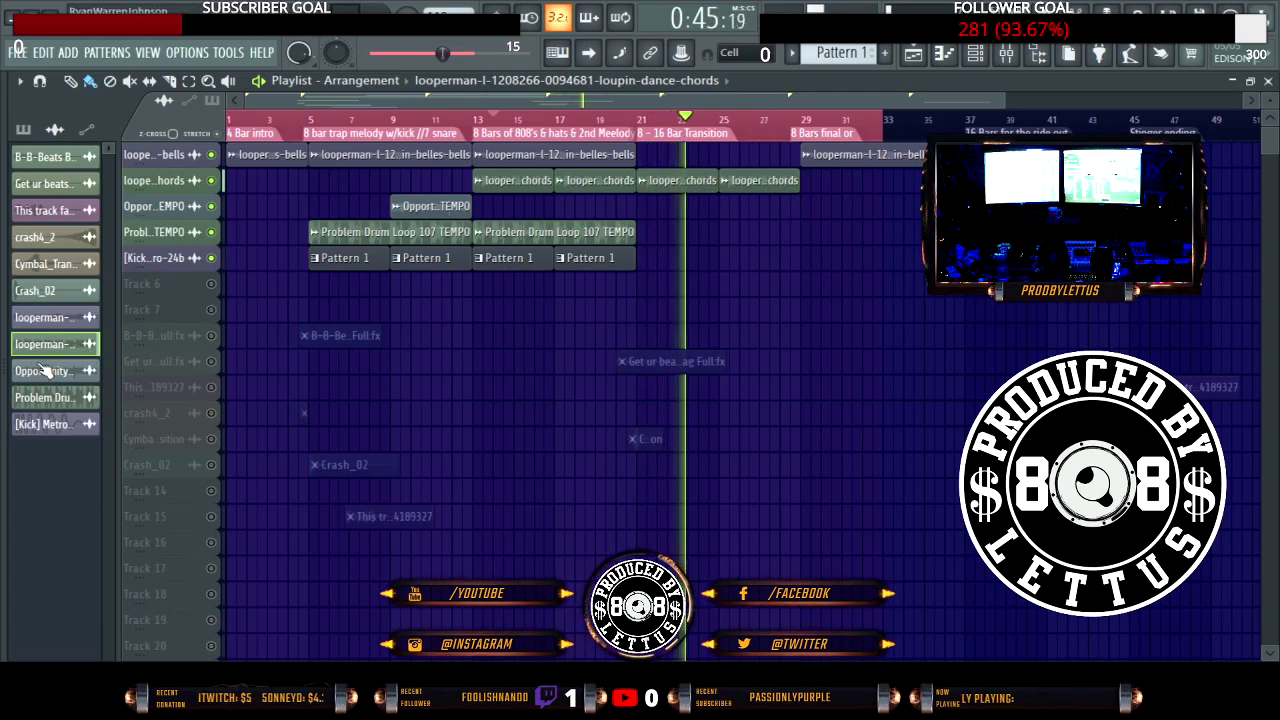
# Step: Browse the DECAP - Drums That Knock Vol. Free snares, claps and rimshots folder and audition its samples
pyautogui.hotkey('alt', 'F8')
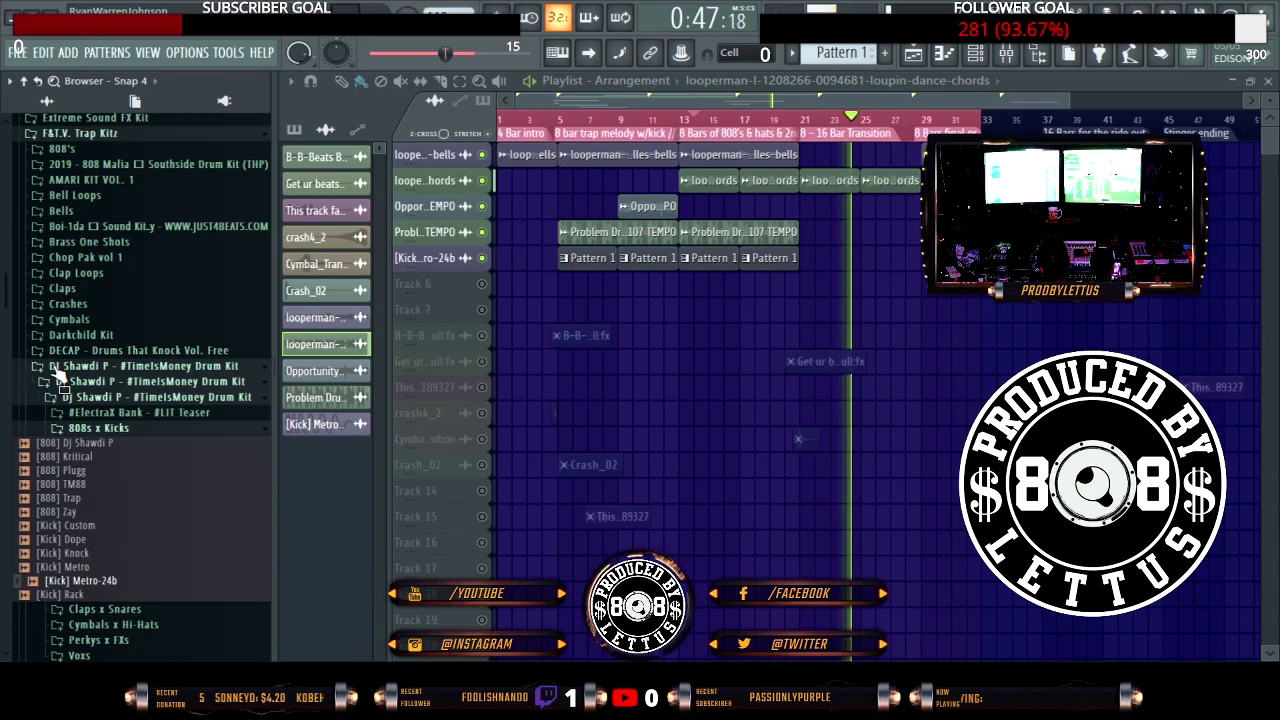
pyautogui.click(57, 366)
pyautogui.click(60, 350)
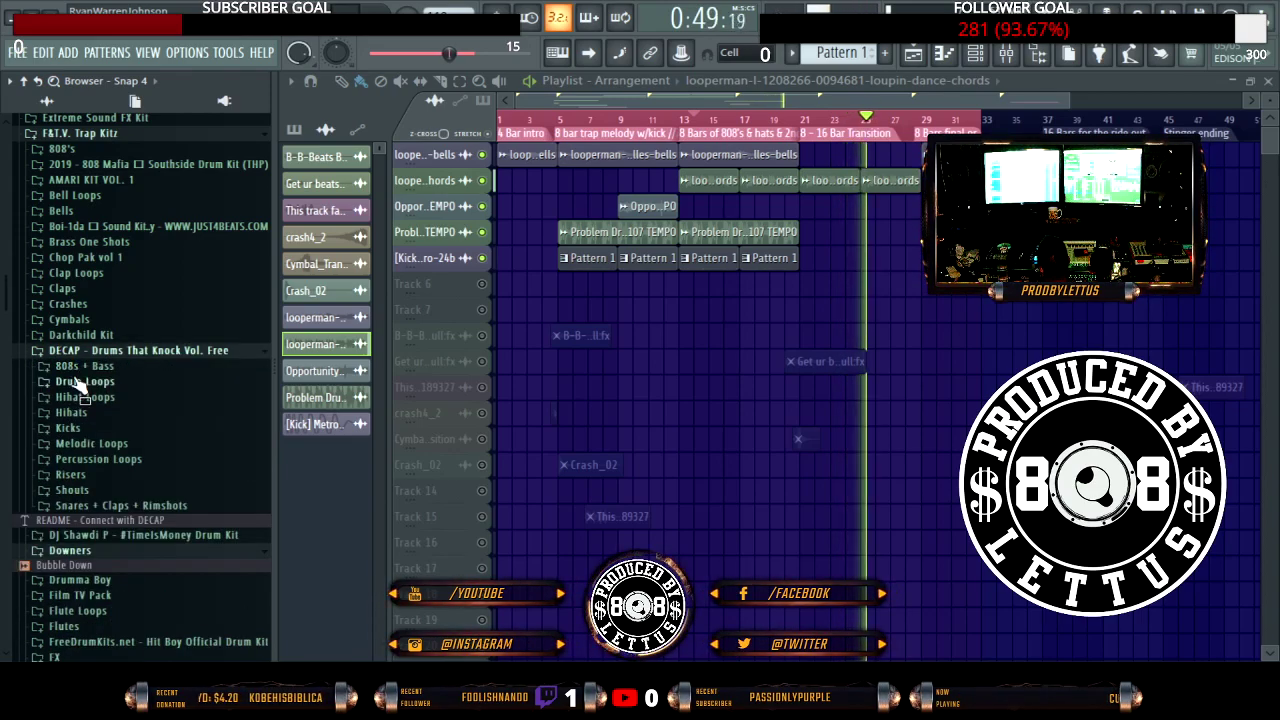
pyautogui.click(98, 506)
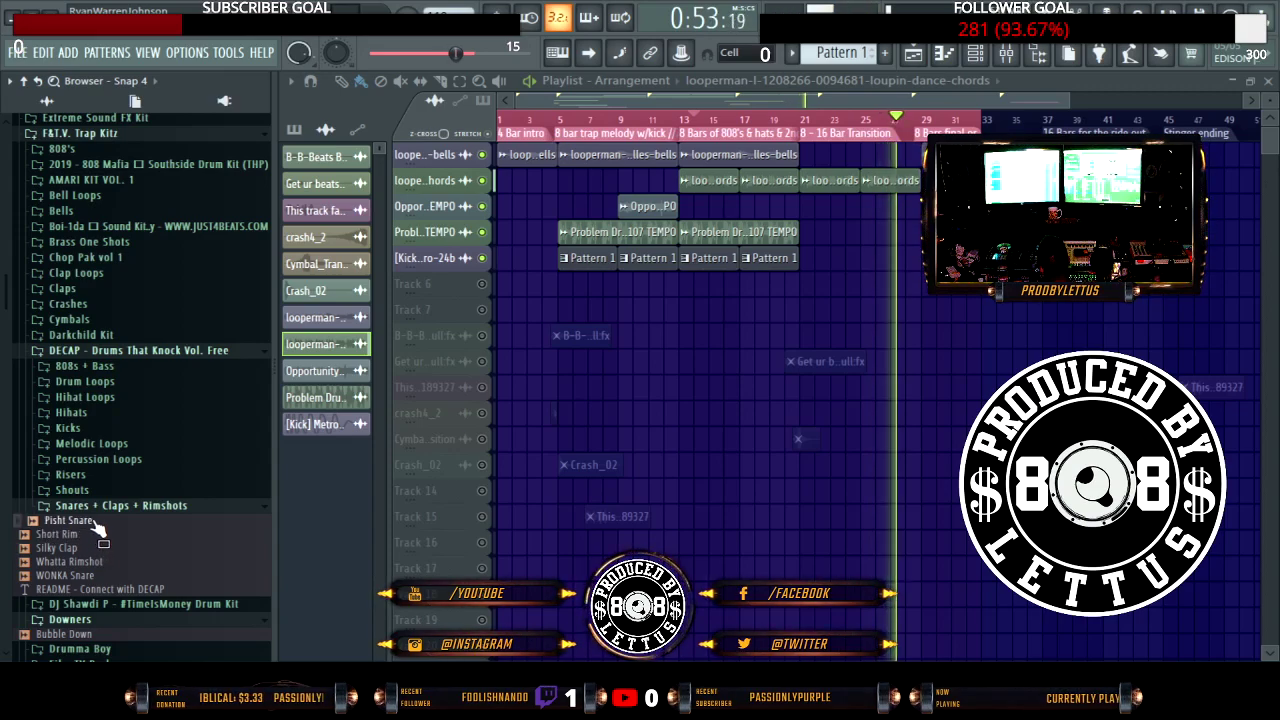
pyautogui.click(94, 535)
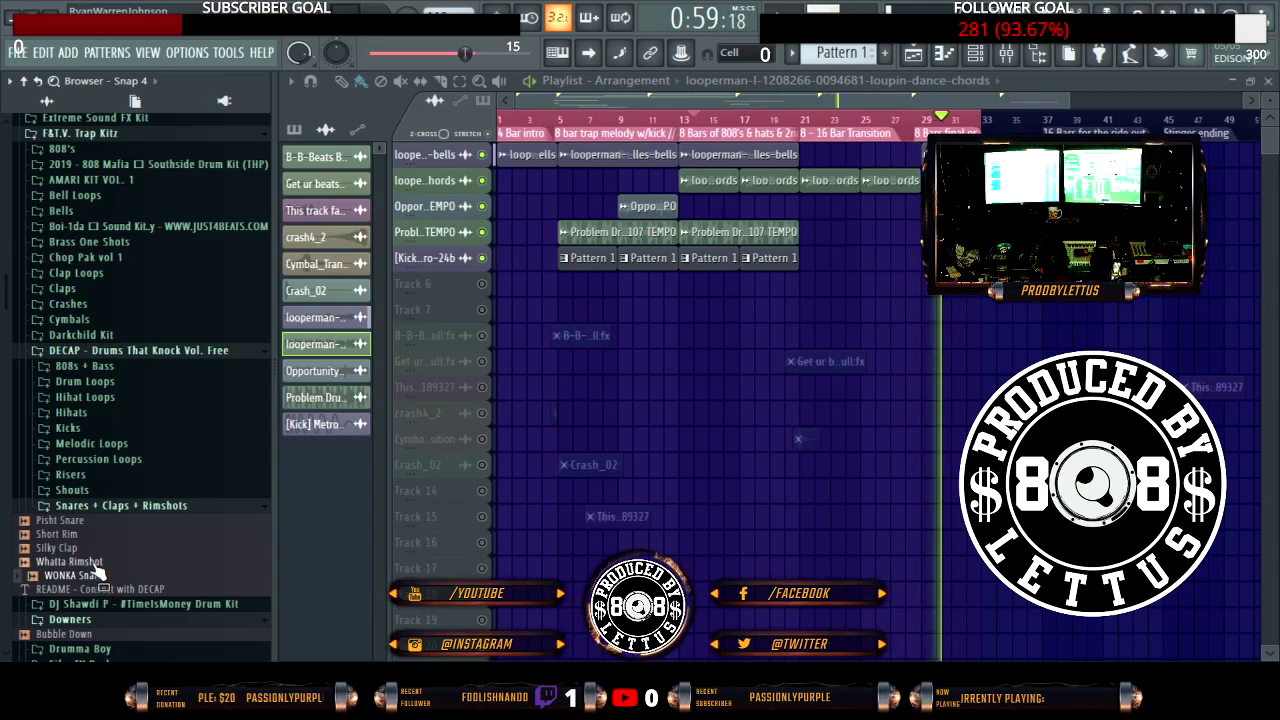
pyautogui.click(98, 564)
pyautogui.click(88, 550)
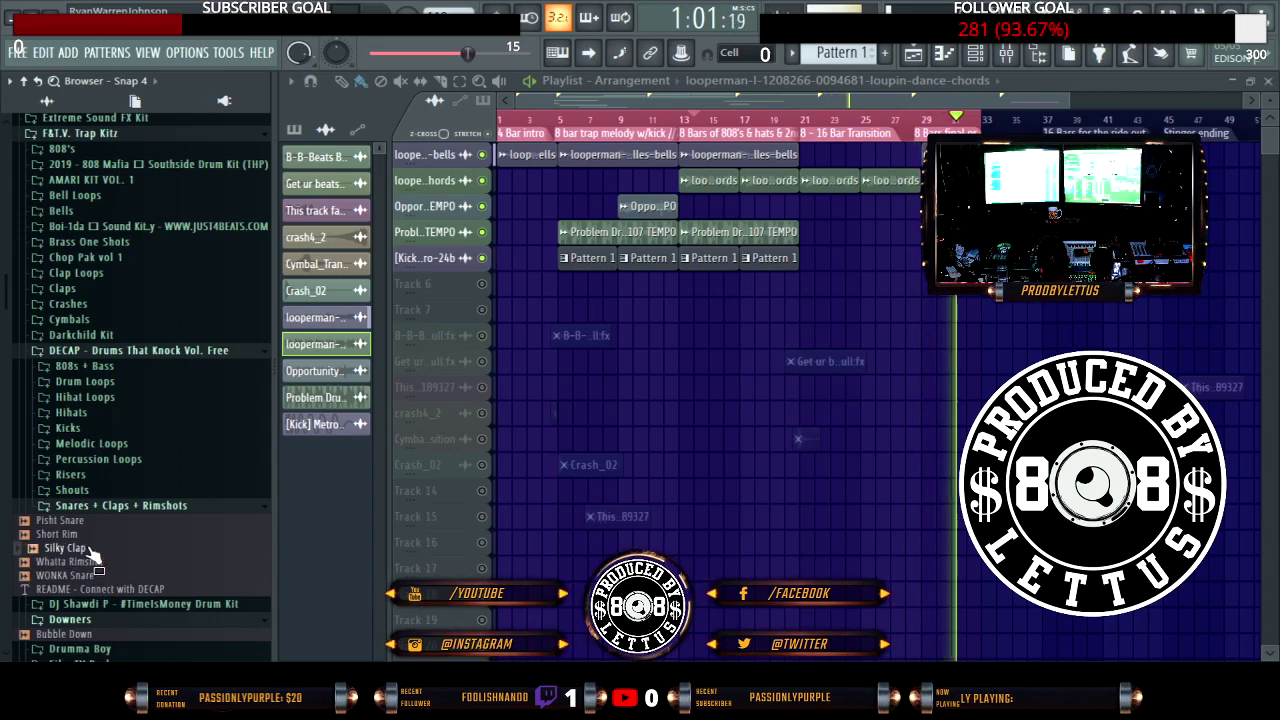
pyautogui.click(88, 535)
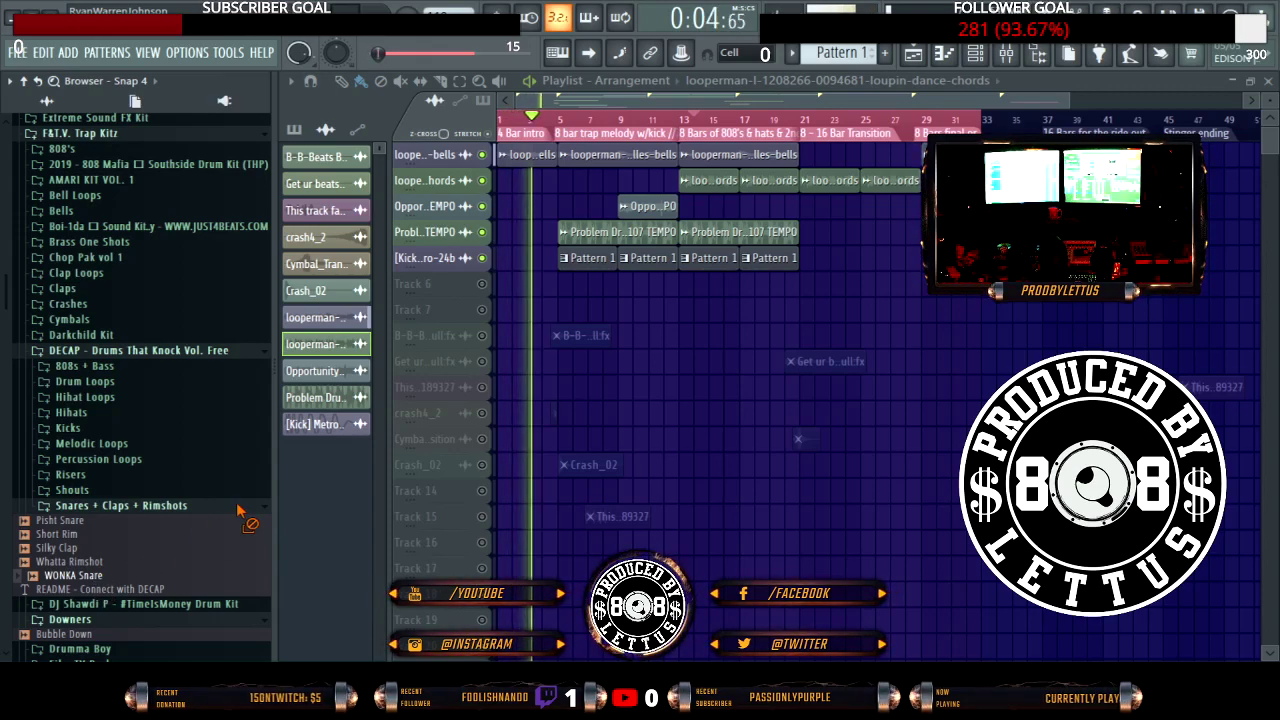
# Step: Add the WONKA Snare sample to track 6 of the playlist and mute its clip at bar 1
pyautogui.hotkey('alt', 'F8')
pyautogui.moveTo(168, 294); pyautogui.dragTo(168, 288)
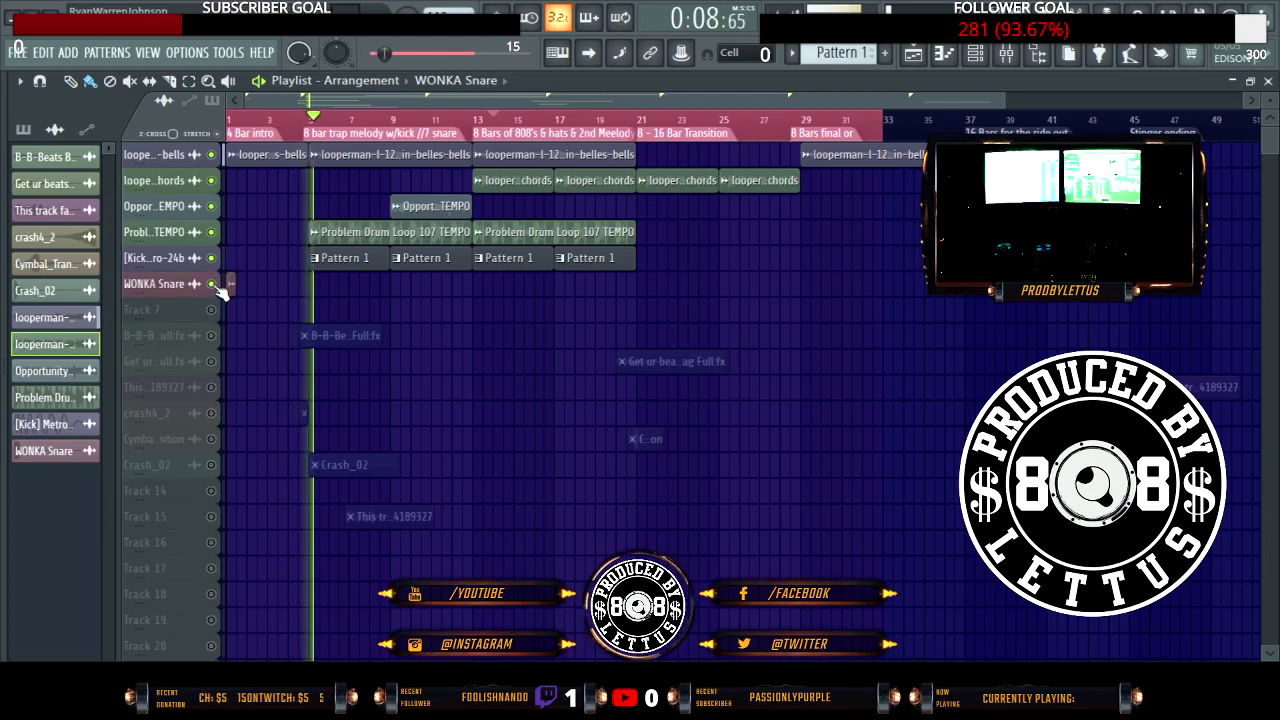
pyautogui.press('t')
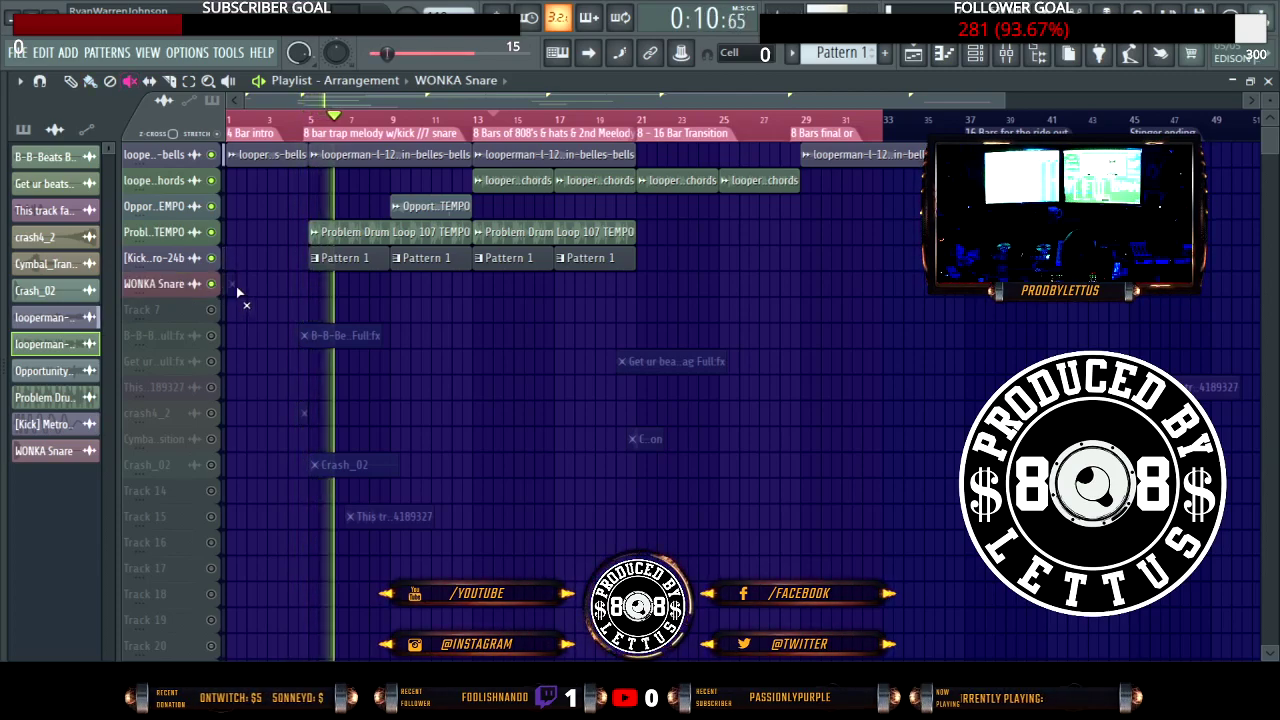
pyautogui.click(236, 286)
pyautogui.press('b')
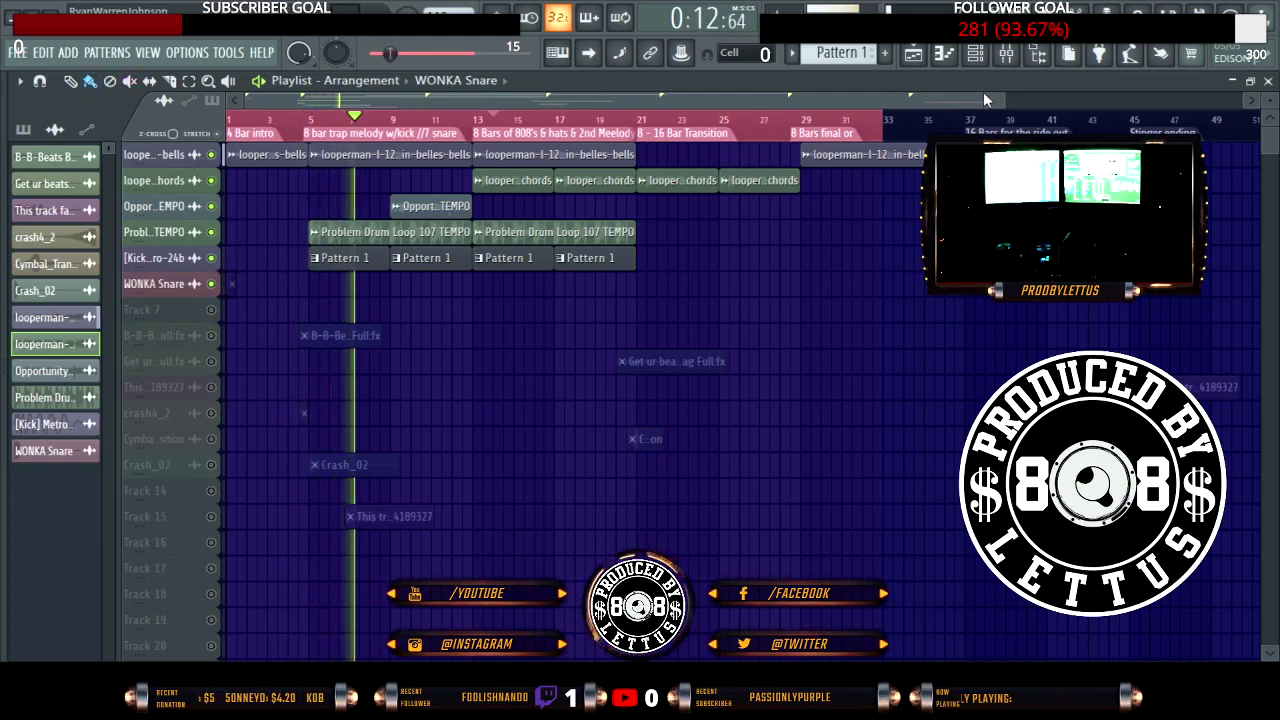
# Step: Create Pattern 2 and place it on the WONKA Snare track at bars 5, 9, 13 and 17
pyautogui.click(884, 53)
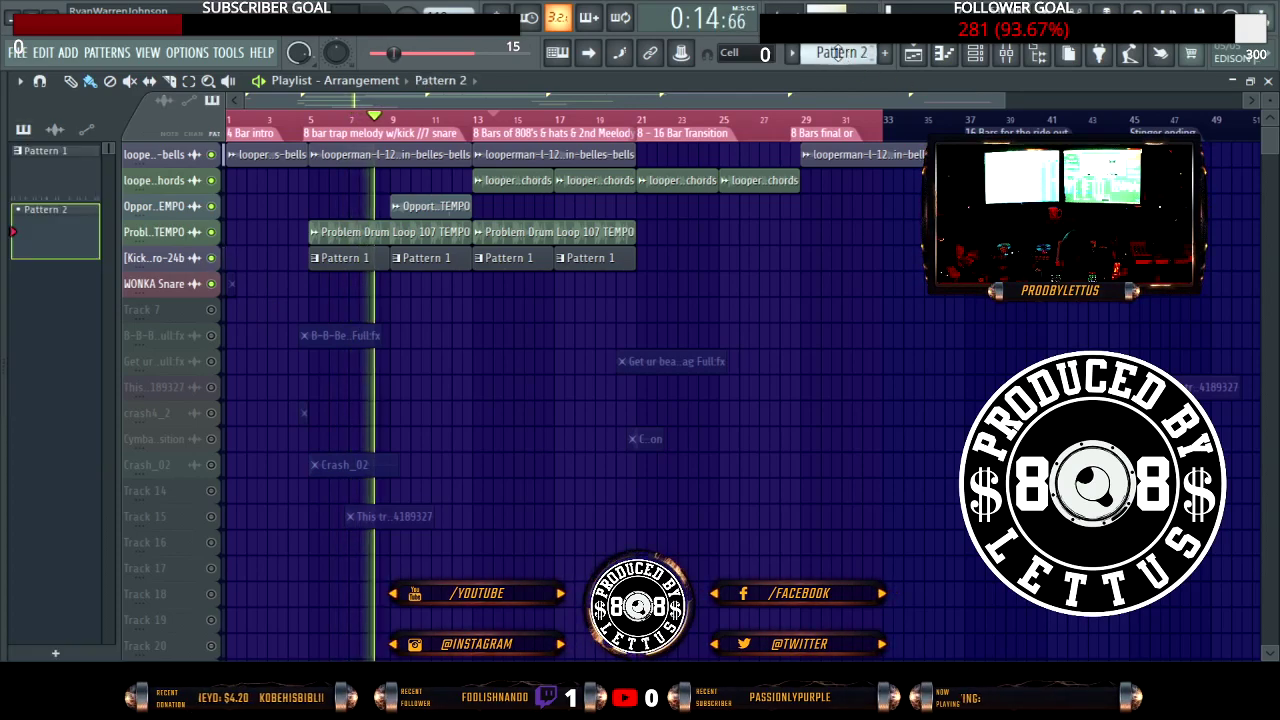
pyautogui.click(316, 285)
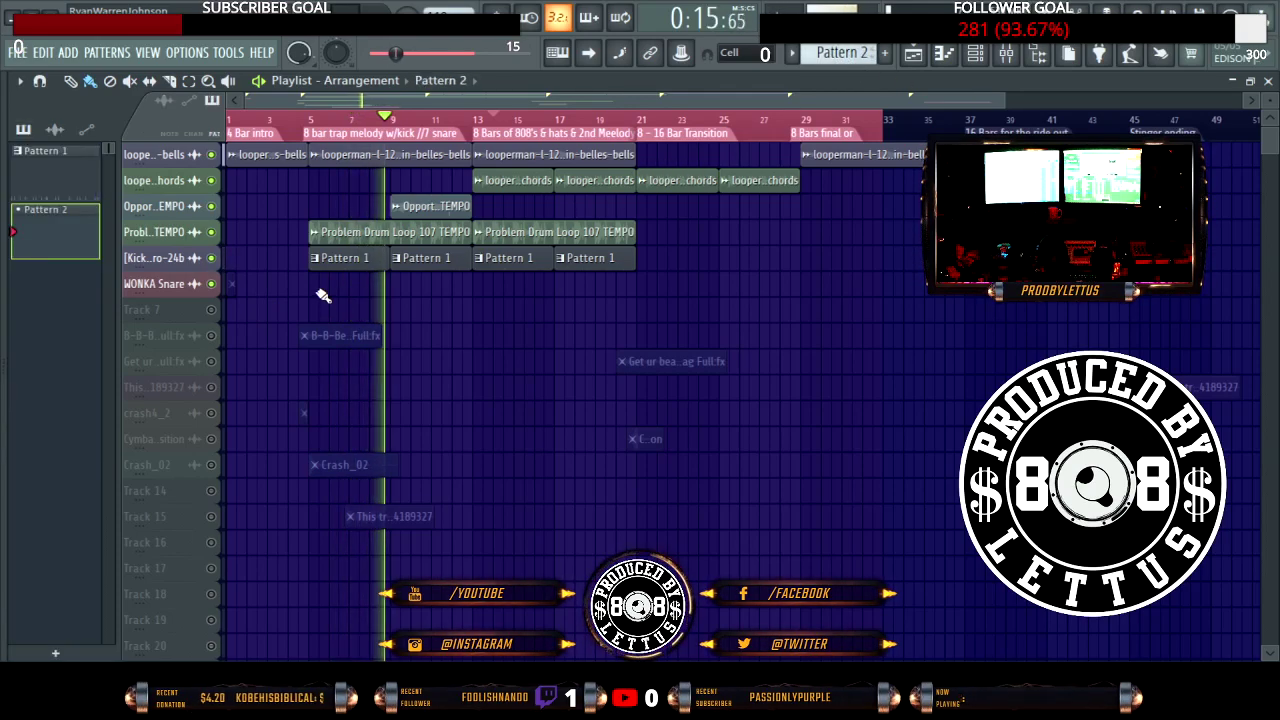
pyautogui.click(397, 285)
pyautogui.click(479, 285)
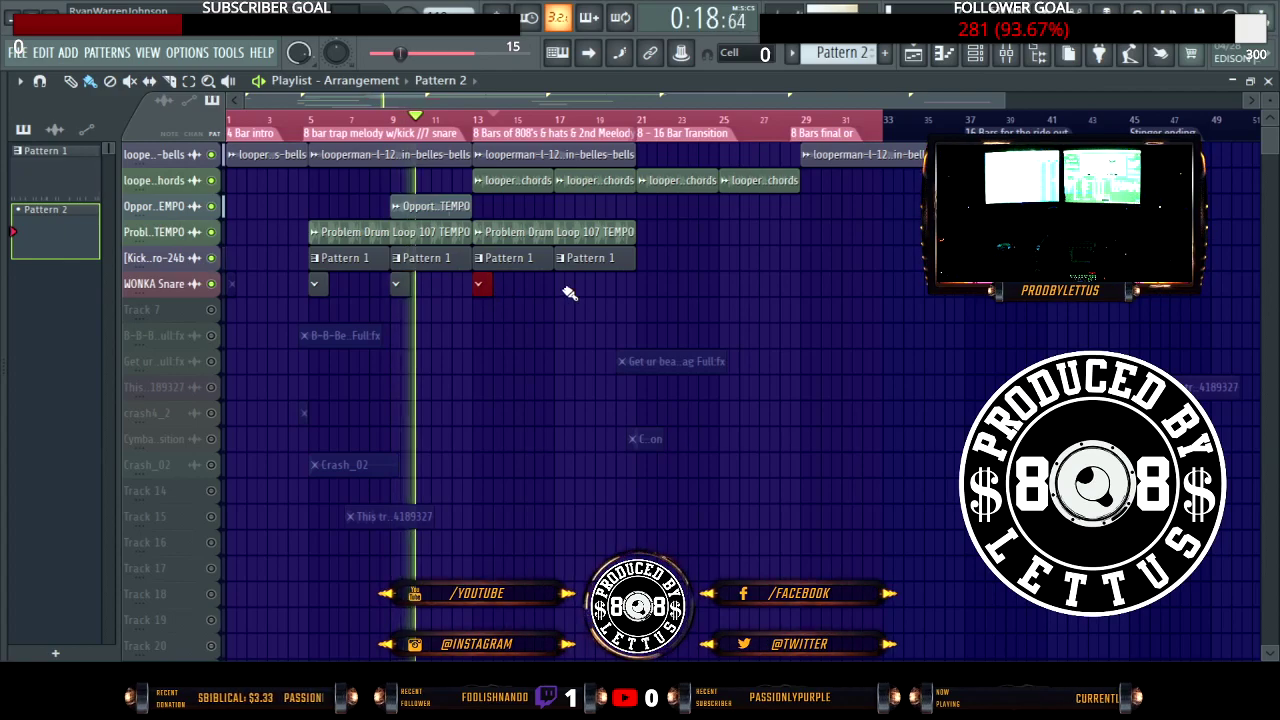
pyautogui.click(561, 285)
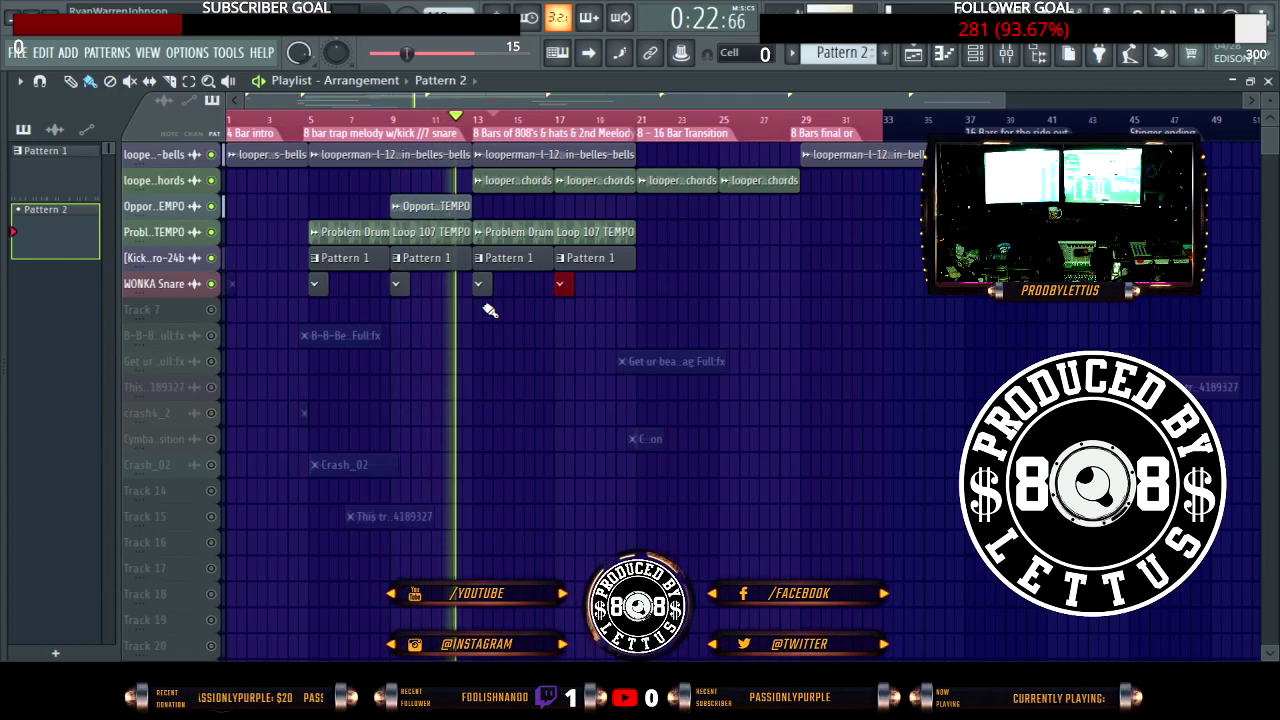
# Step: Extend the Opportunity hat 113 TEMPO loop on track 3 with clips at bars 13 and 17
pyautogui.click(462, 206)
pyautogui.click(481, 206)
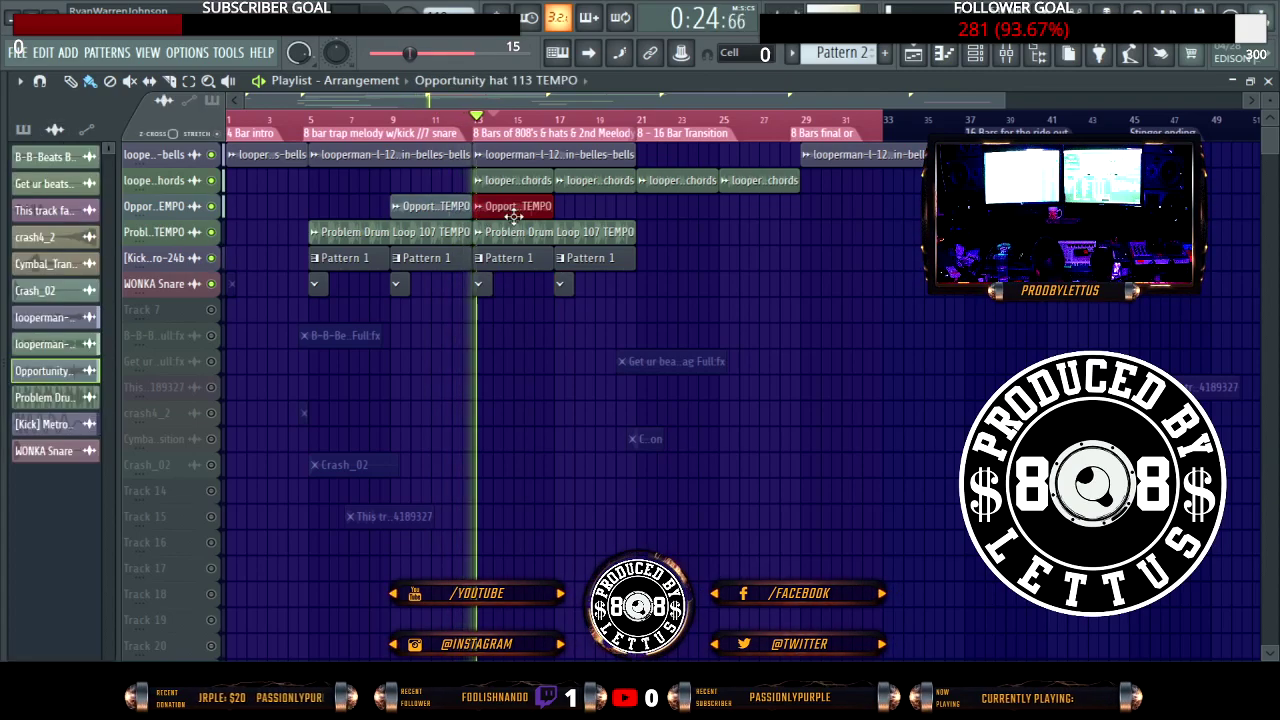
pyautogui.click(562, 208)
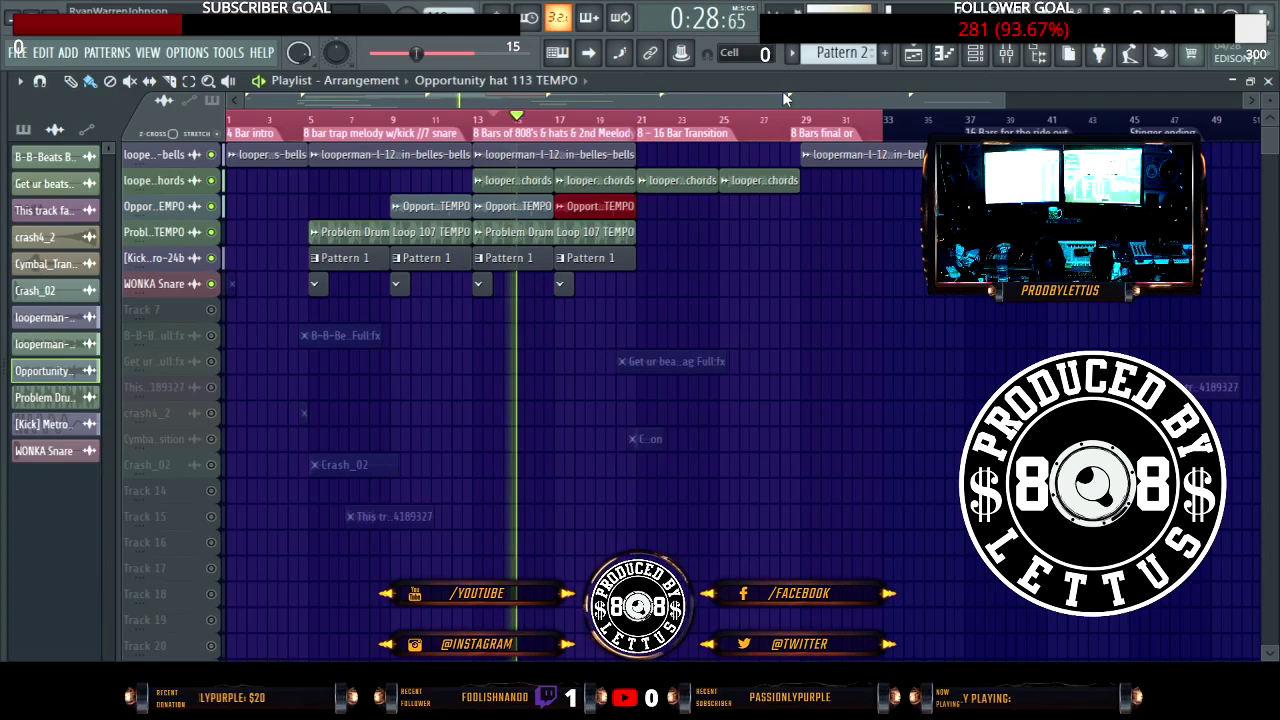
# Step: Sequence WONKA Snare hits in Pattern 2 on steps 9, 15, 25, 31, 41, 47, 57, 60 and 63
pyautogui.press('F6')
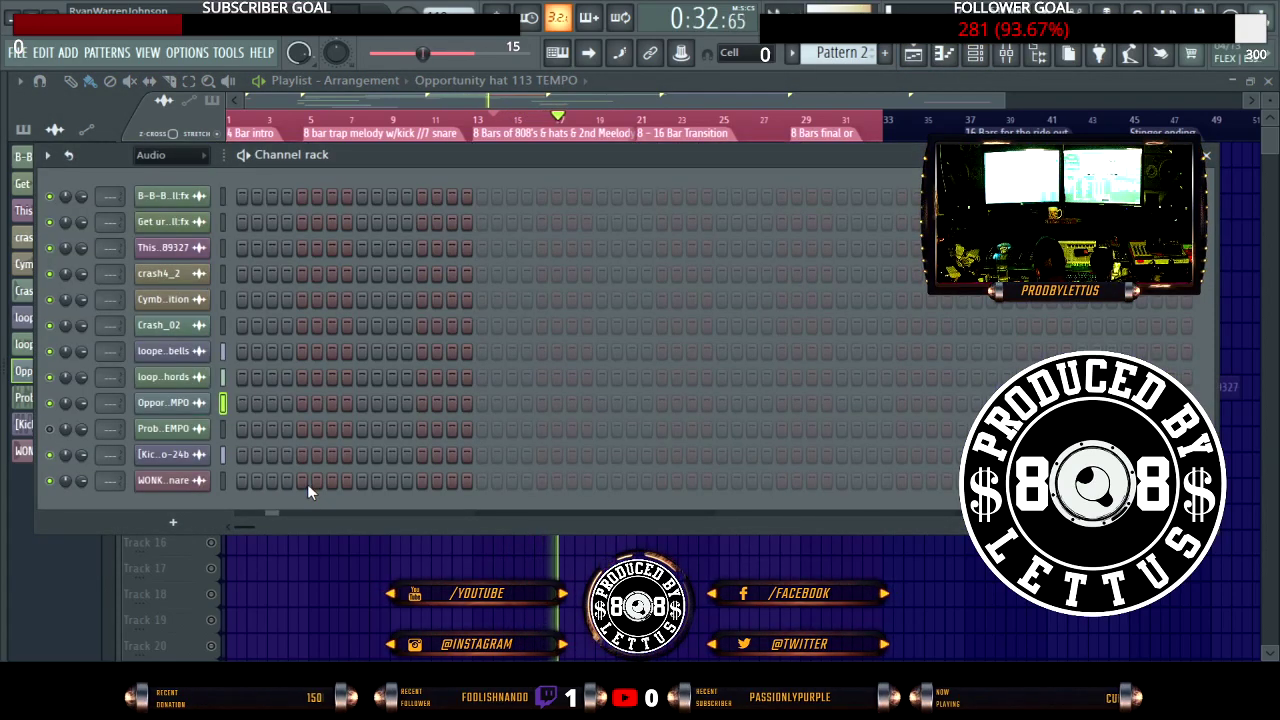
pyautogui.click(361, 480)
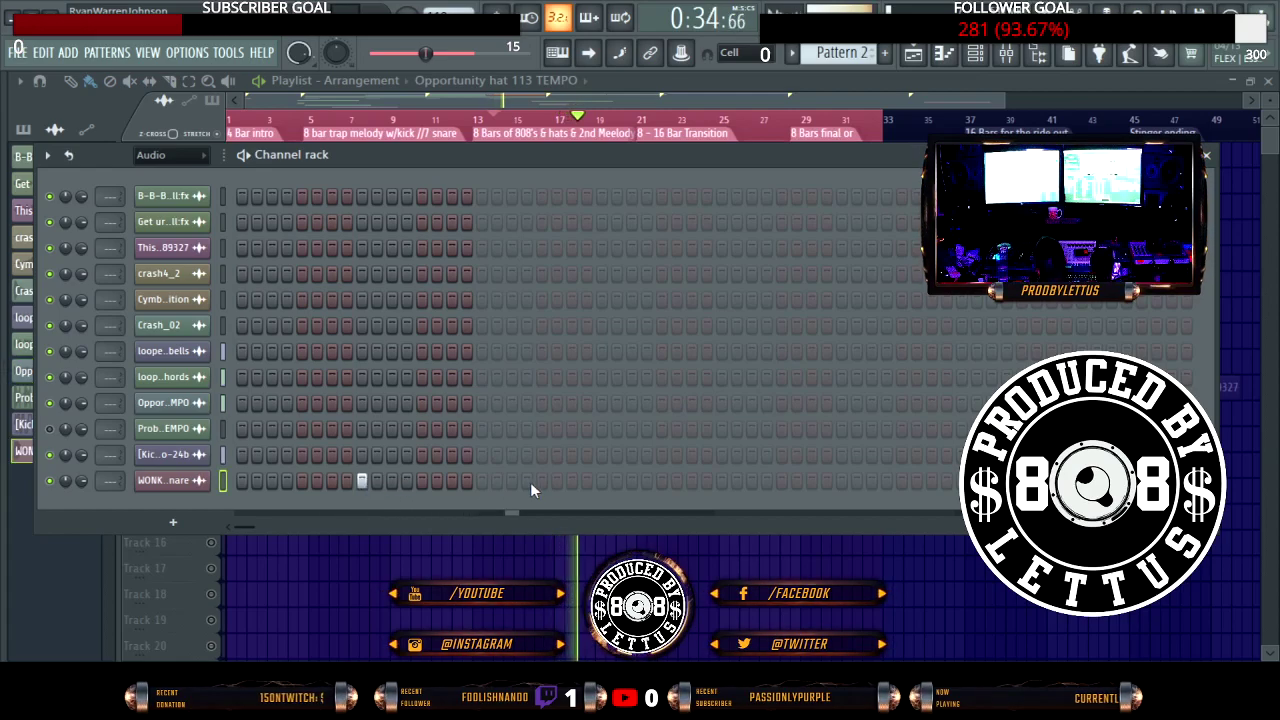
pyautogui.click(601, 480)
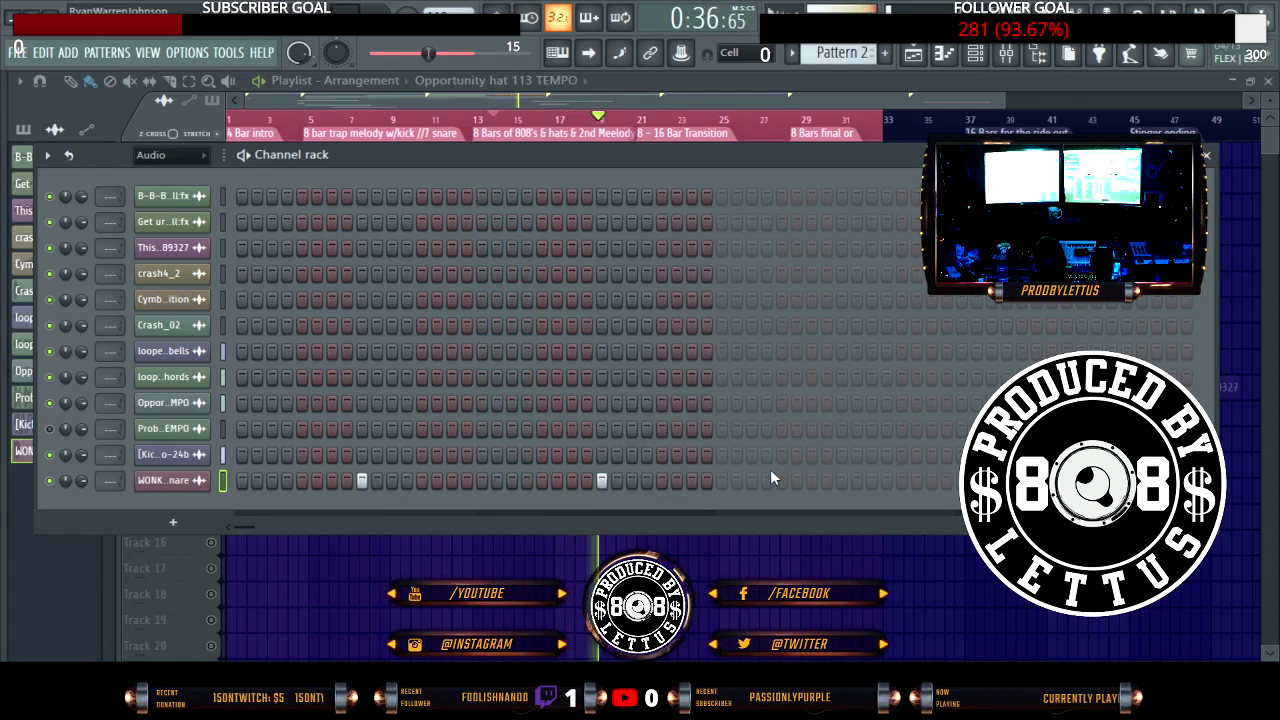
pyautogui.click(841, 480)
pyautogui.click(930, 480)
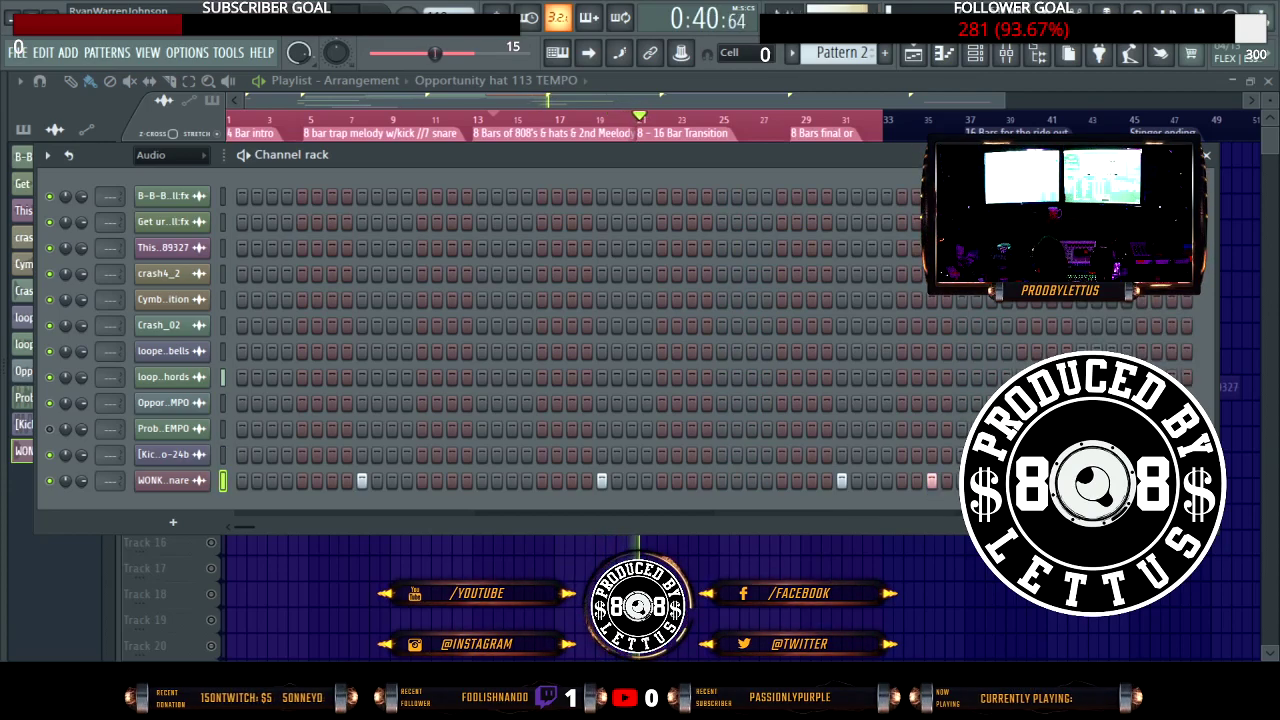
pyautogui.click(453, 481)
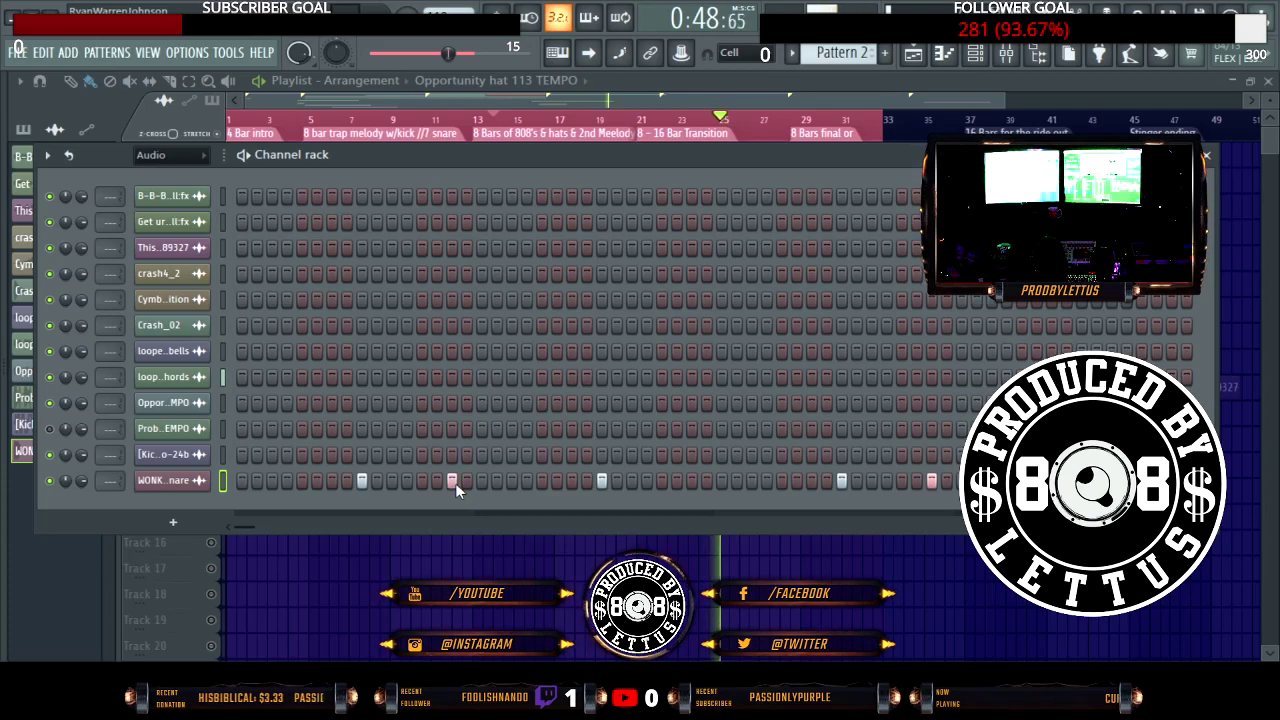
pyautogui.click(691, 481)
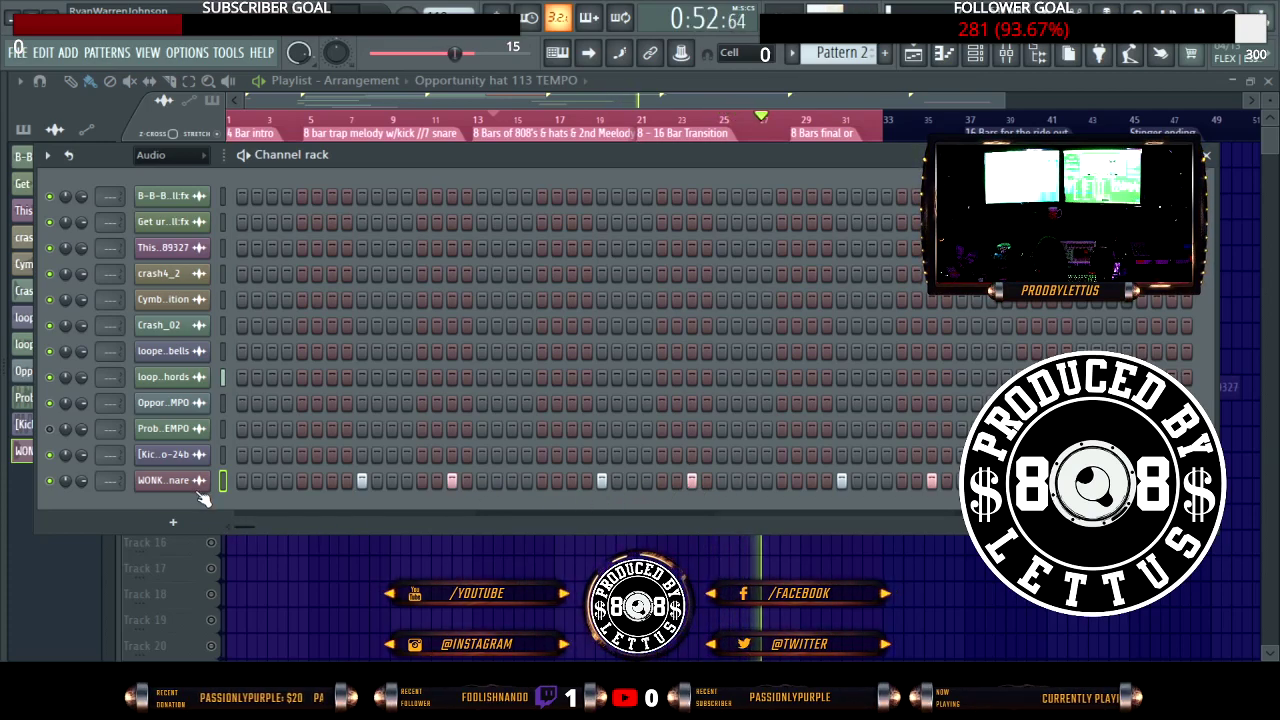
# Step: Lower the velocity of the second WONKA Snare note in each of the first three bars in the piano roll and return to the playlist
pyautogui.press('F7')
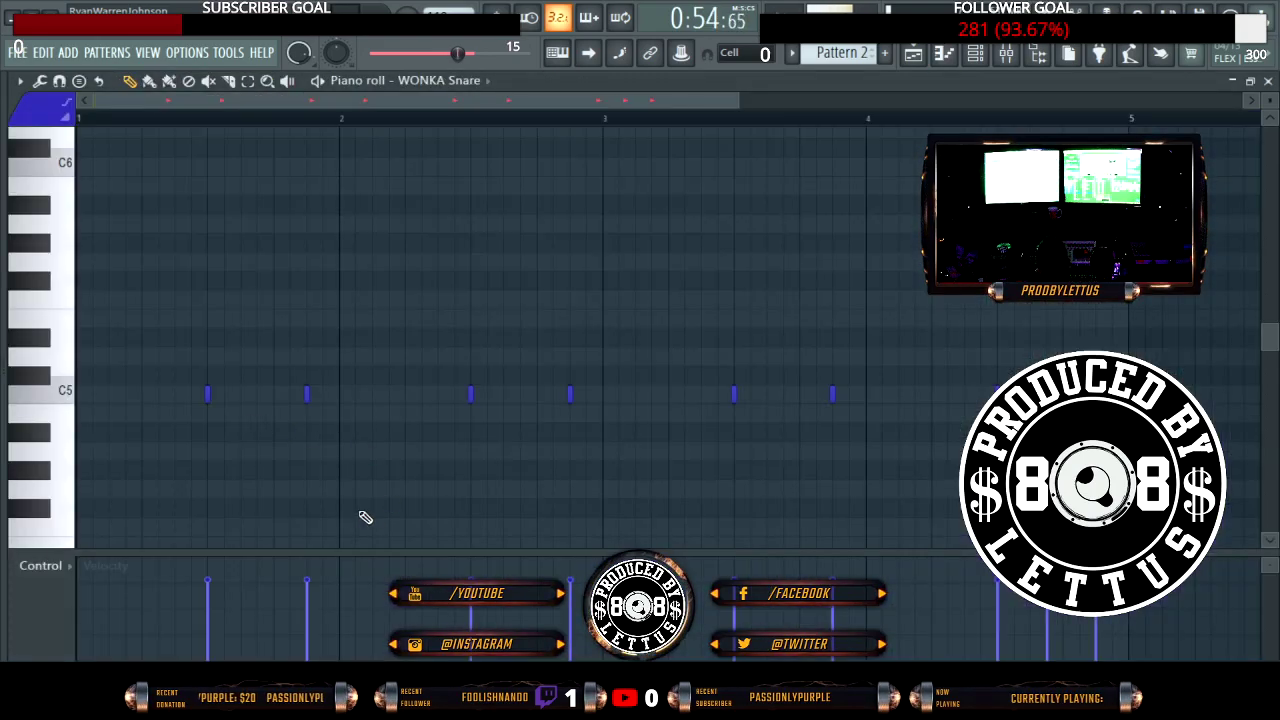
pyautogui.moveTo(308, 582); pyautogui.dragTo(309, 609)
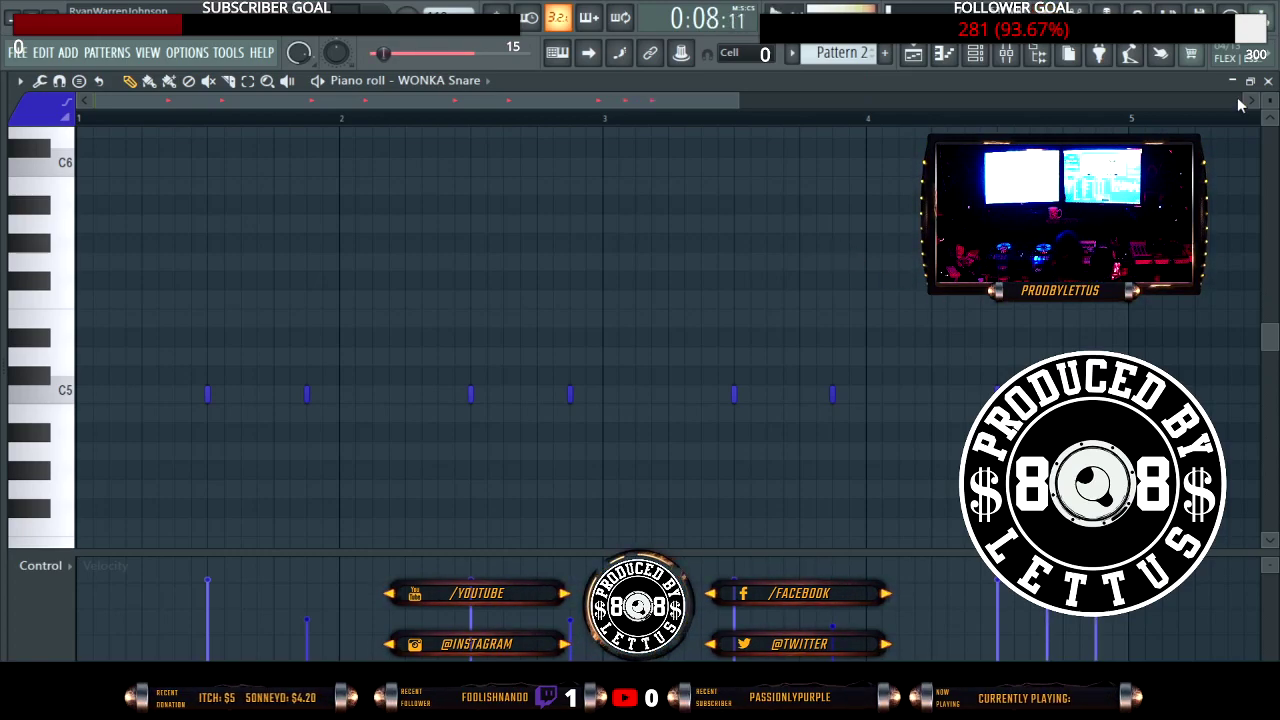
pyautogui.click(1268, 80)
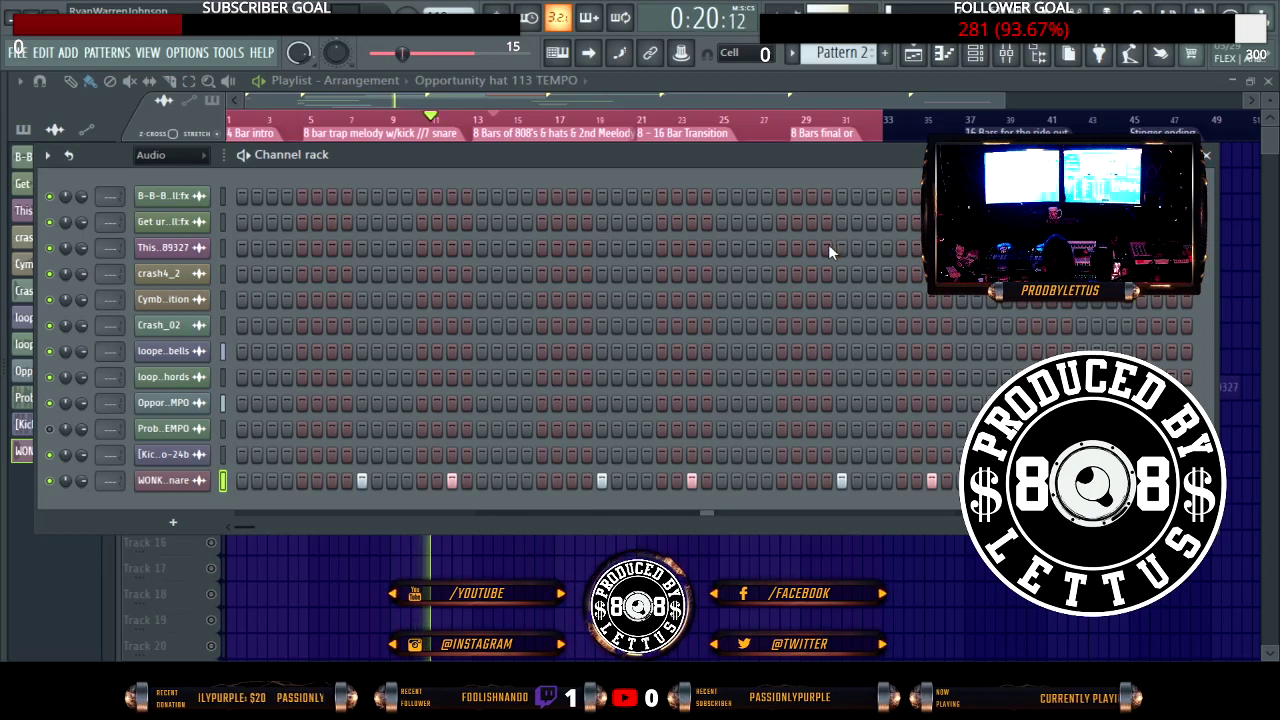
pyautogui.click(677, 94)
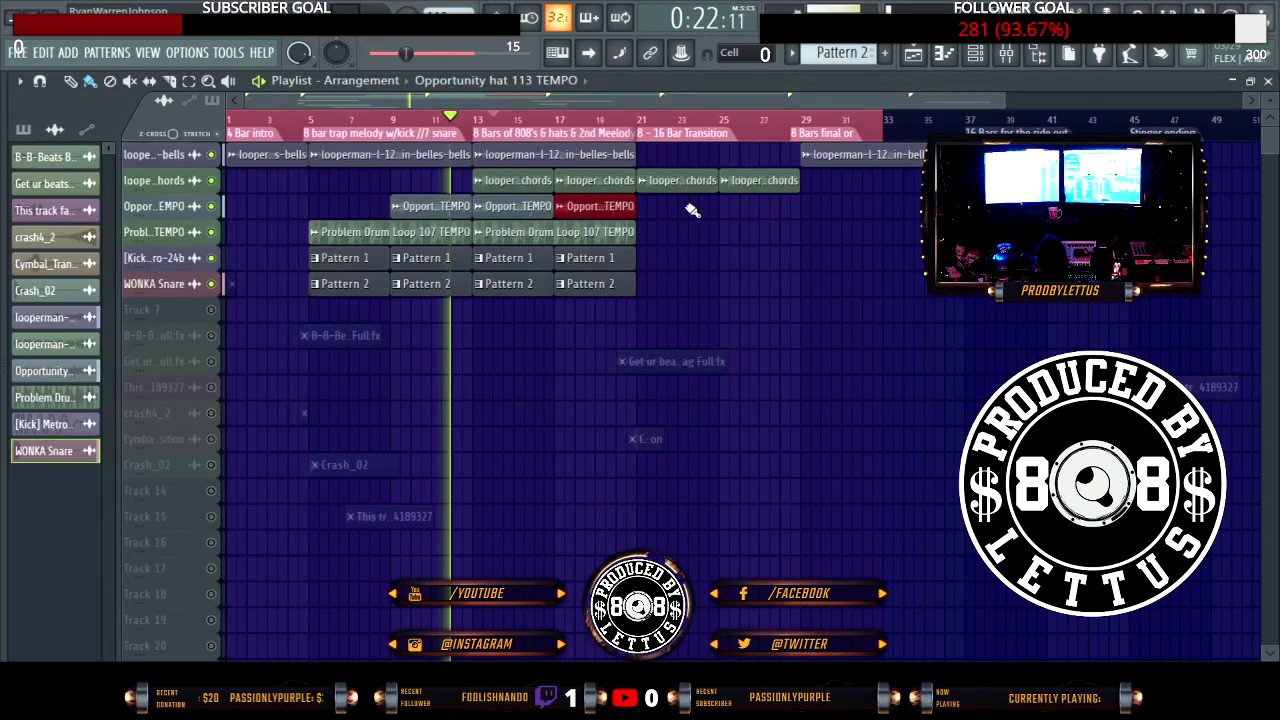
# Step: Raise the softer snare velocities on steps 15, 31 and 47 to a similar level in the graph editor and close the channel rack
pyautogui.click(976, 56)
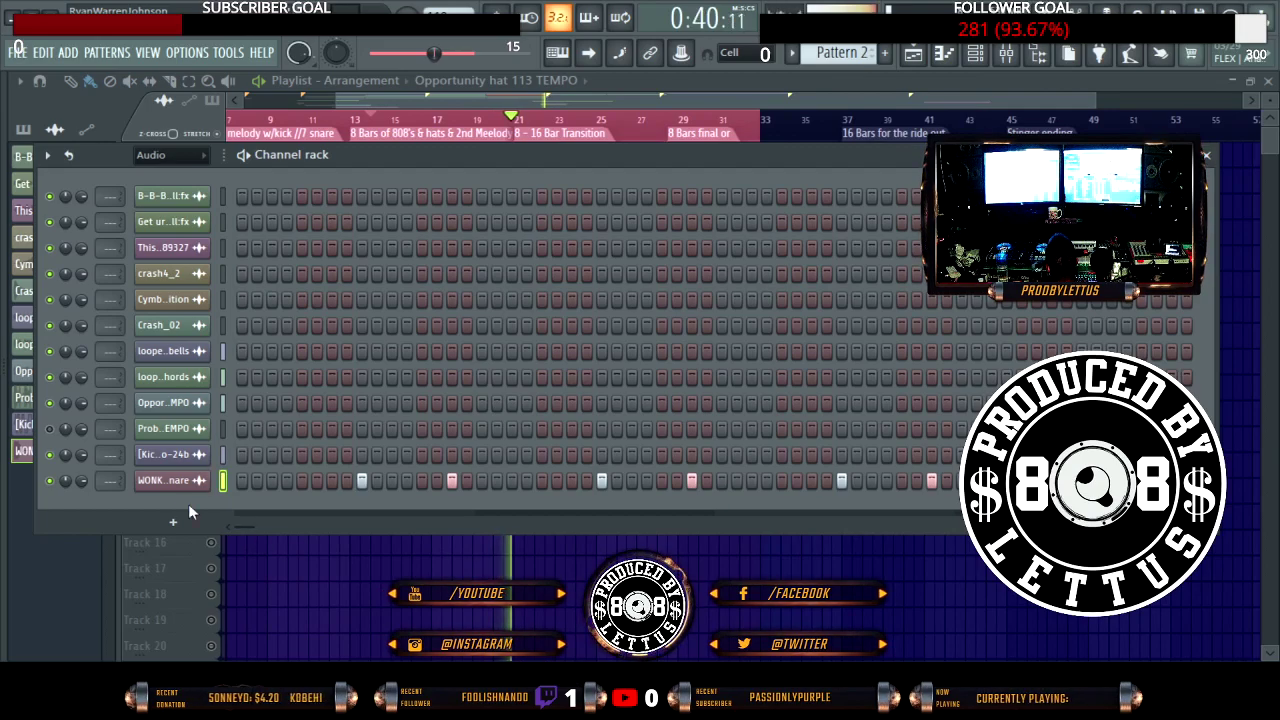
pyautogui.click(236, 423)
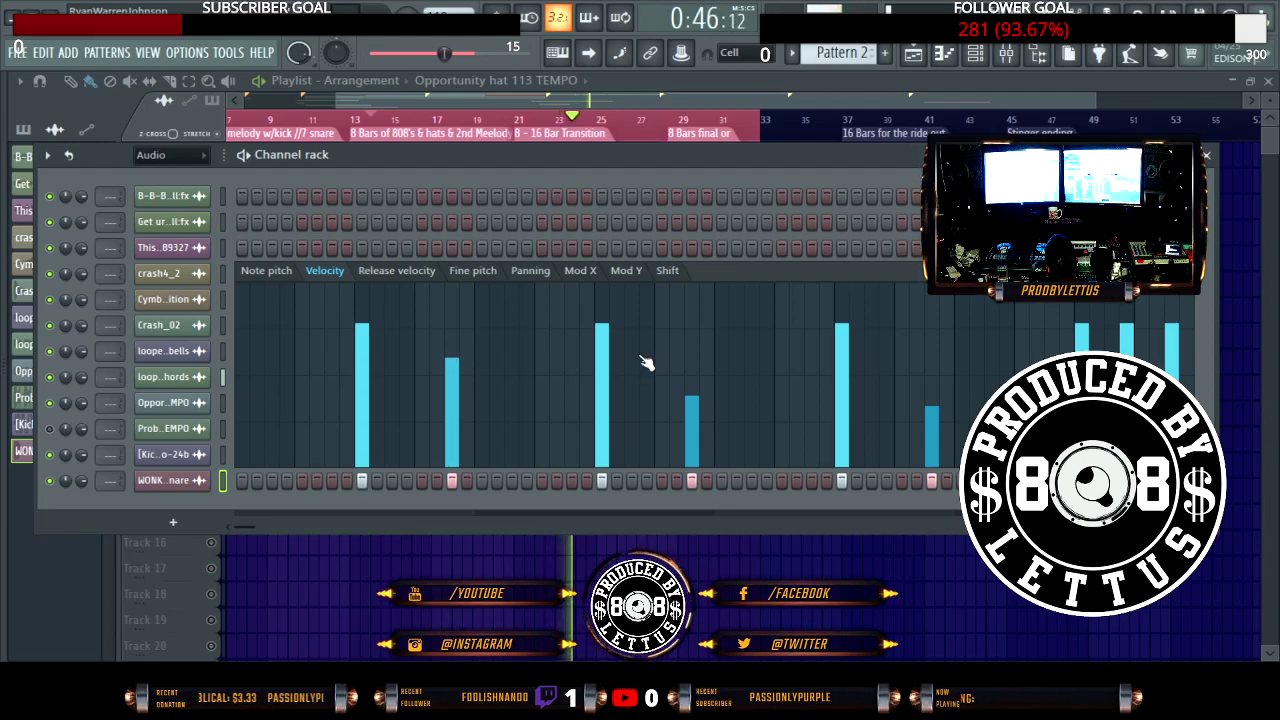
pyautogui.click(694, 358)
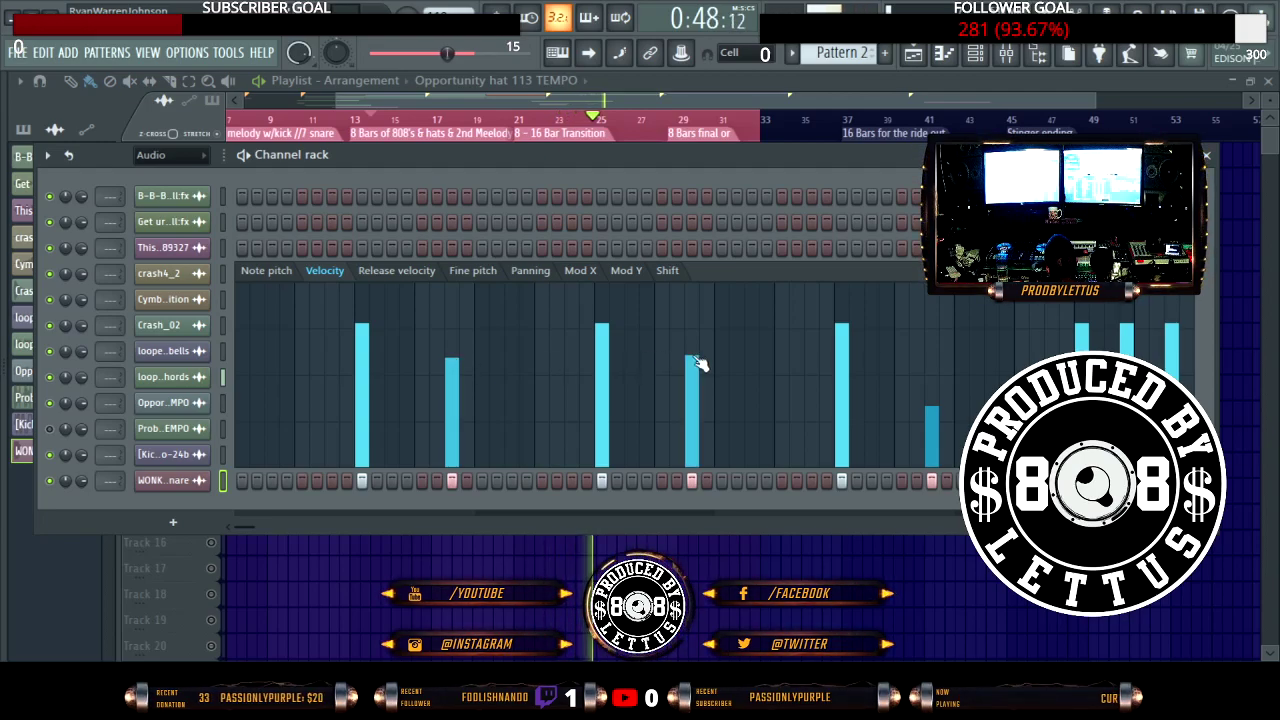
pyautogui.click(938, 358)
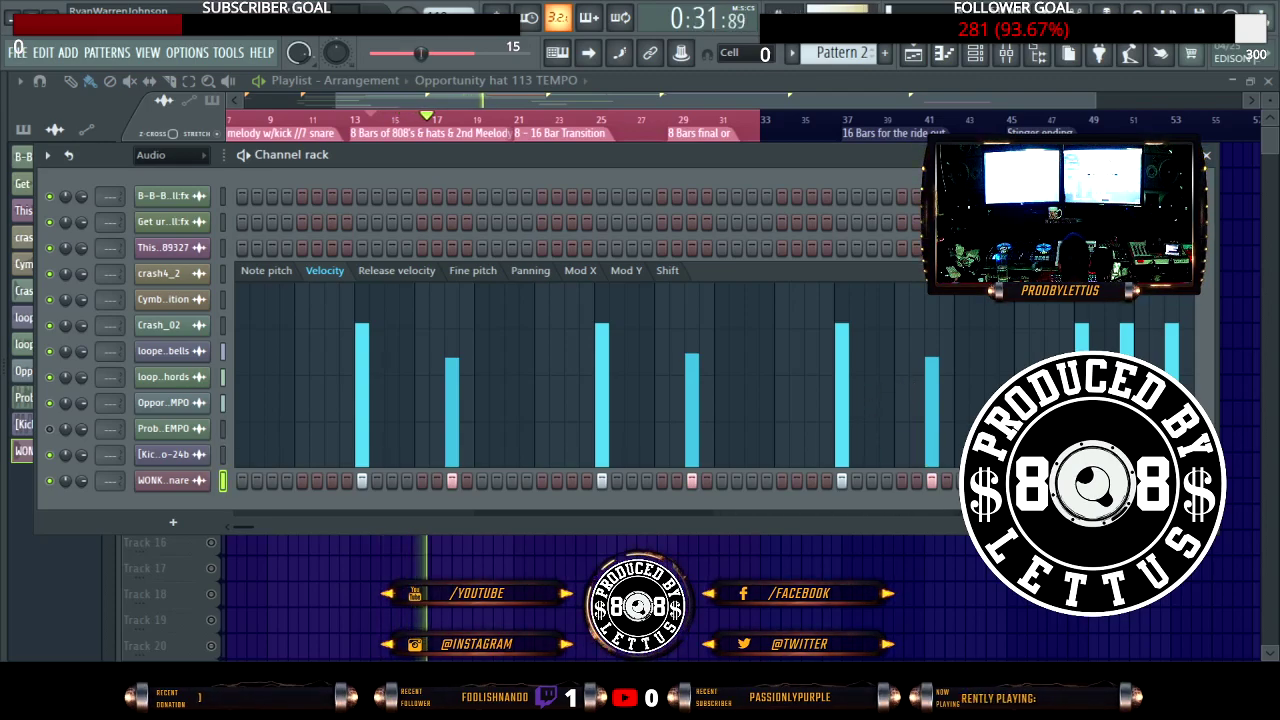
pyautogui.click(1209, 157)
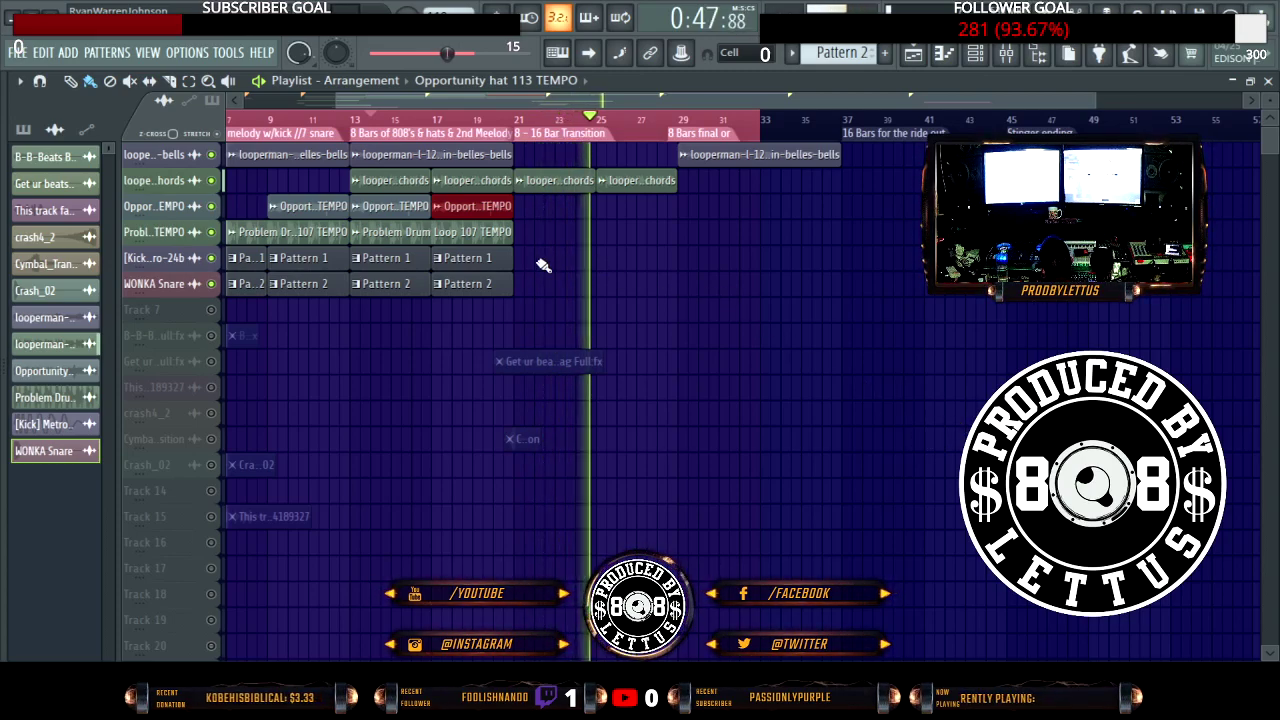
# Step: Place Pattern 1 on the kick track and Pattern 2 on the WONKA Snare track at bar 25
pyautogui.click(472, 262)
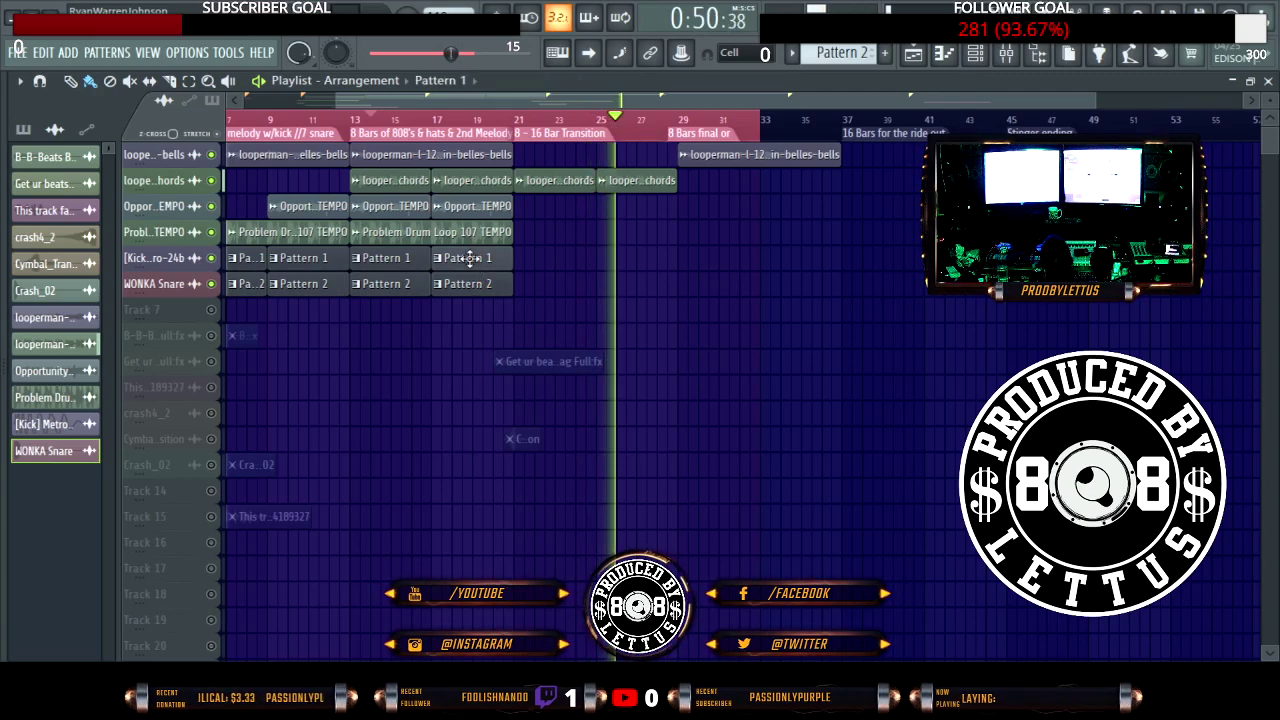
pyautogui.click(606, 260)
pyautogui.click(494, 284)
pyautogui.click(606, 285)
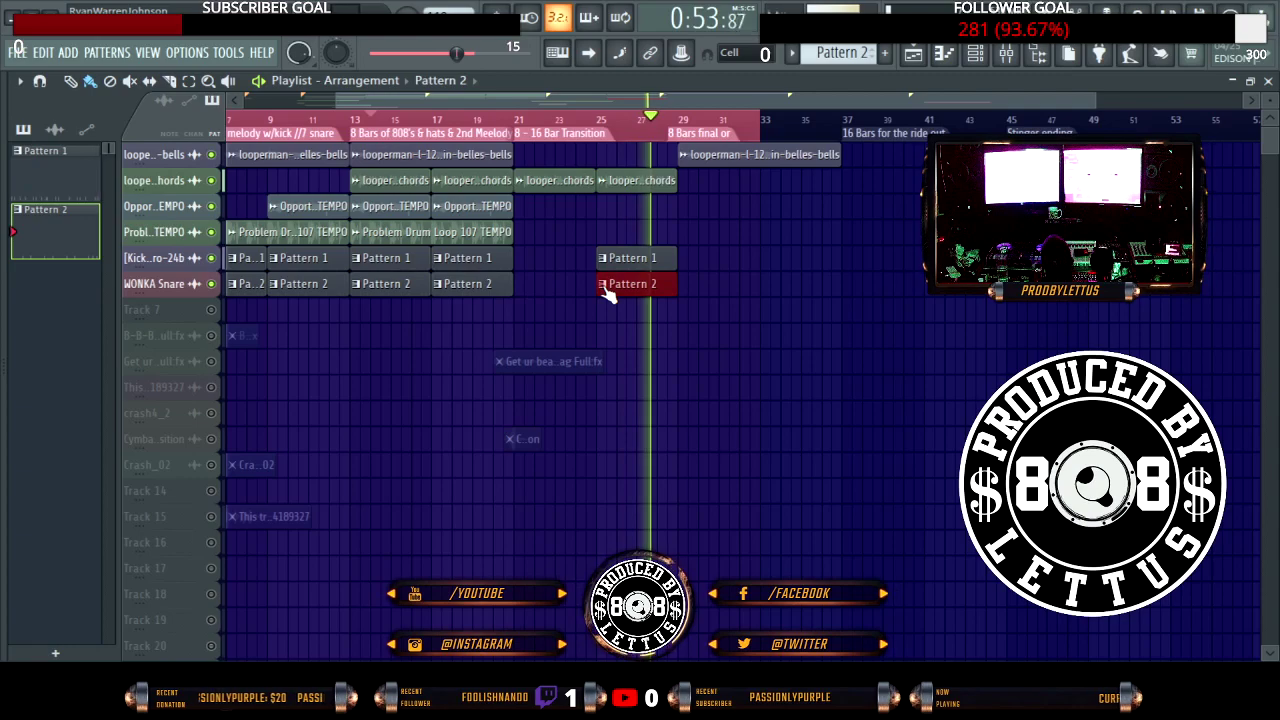
# Step: Delete the Opportunity hat clip at bar 13 and add one at bar 25 on the same track
pyautogui.click(476, 207)
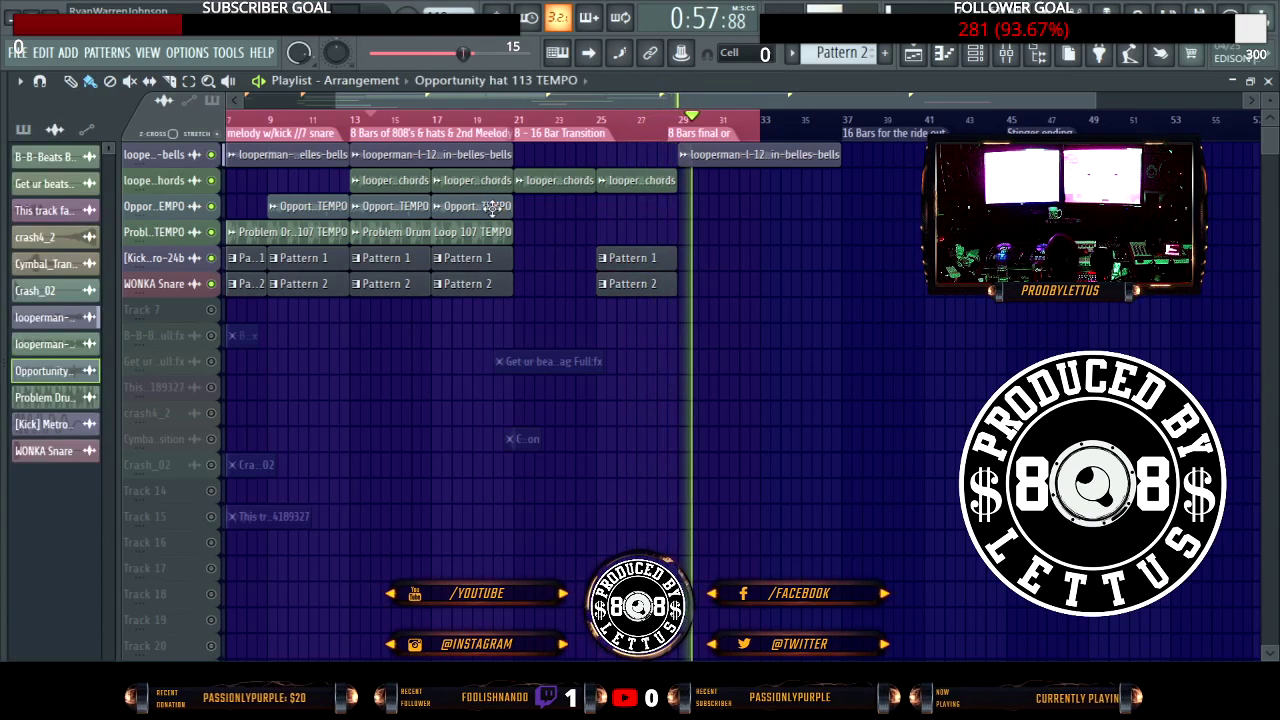
pyautogui.rightClick(410, 207)
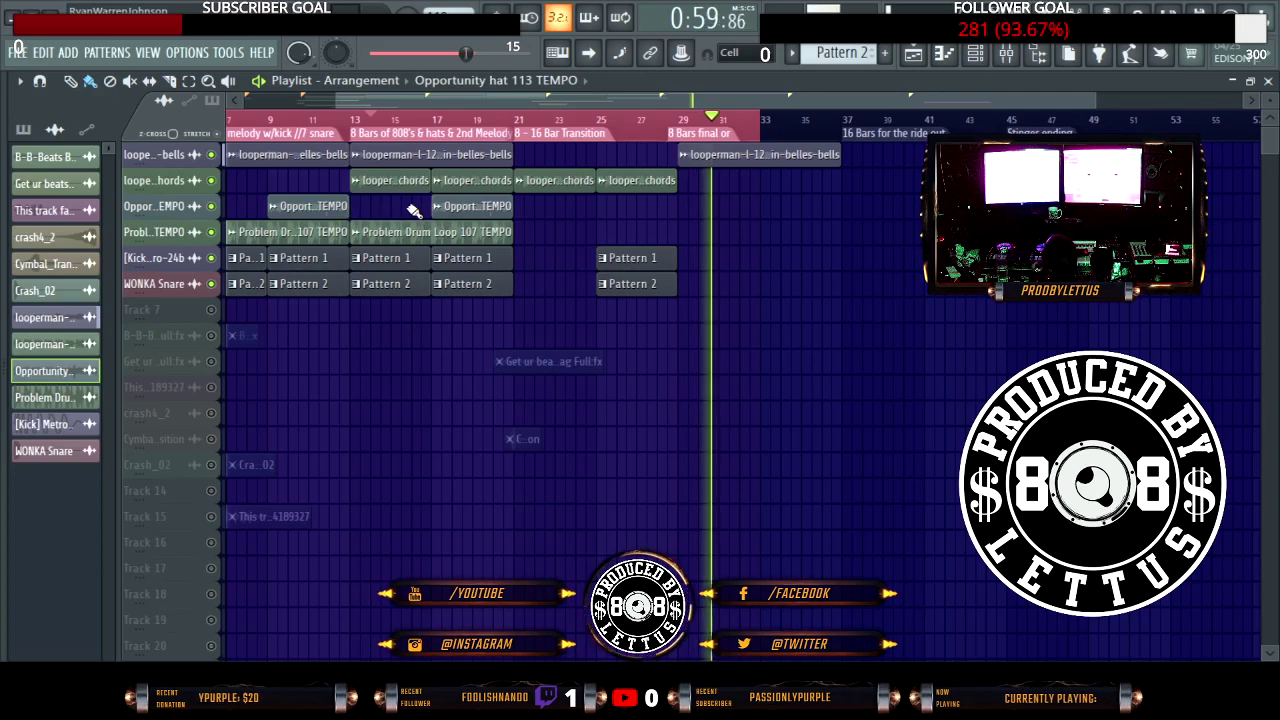
pyautogui.click(602, 210)
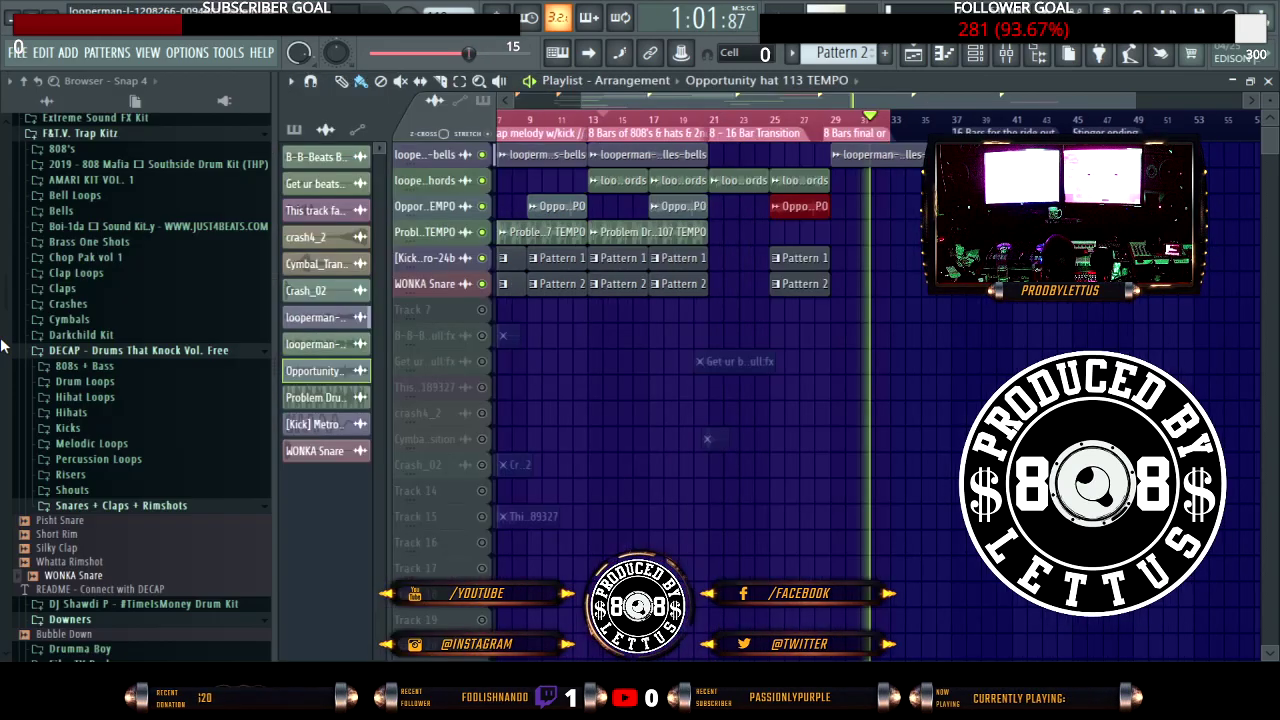
# Step: Collapse the DECAP - Drums That Knock Vol. Free and Downers folders in the sample browser and restart playback
pyautogui.hotkey('alt', 'F8')
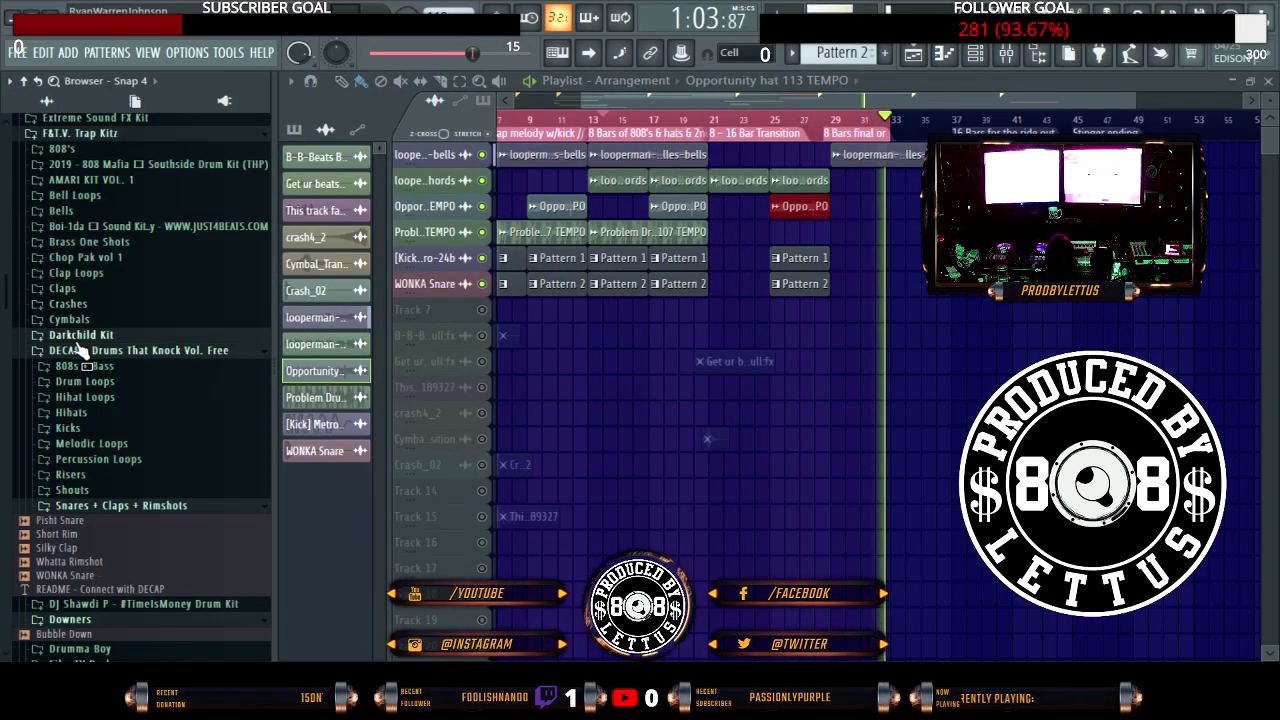
pyautogui.click(77, 336)
pyautogui.click(77, 336)
pyautogui.press('space')
pyautogui.click(79, 339)
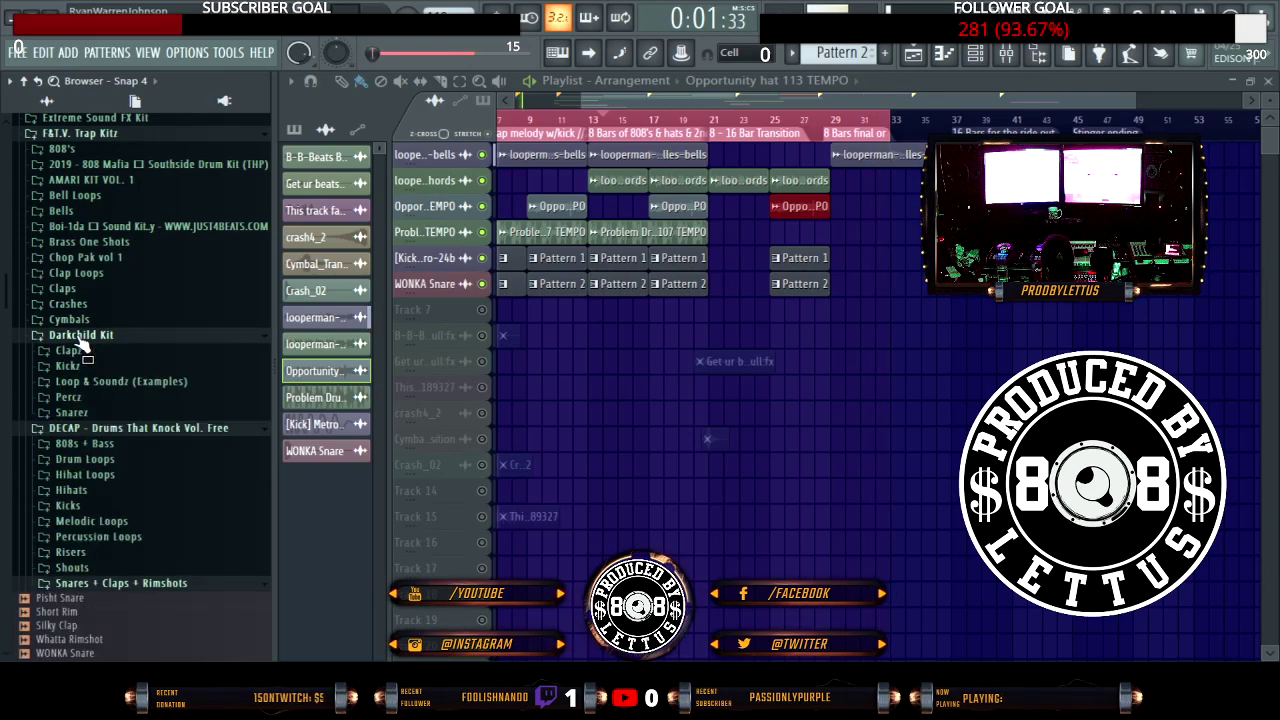
pyautogui.click(79, 339)
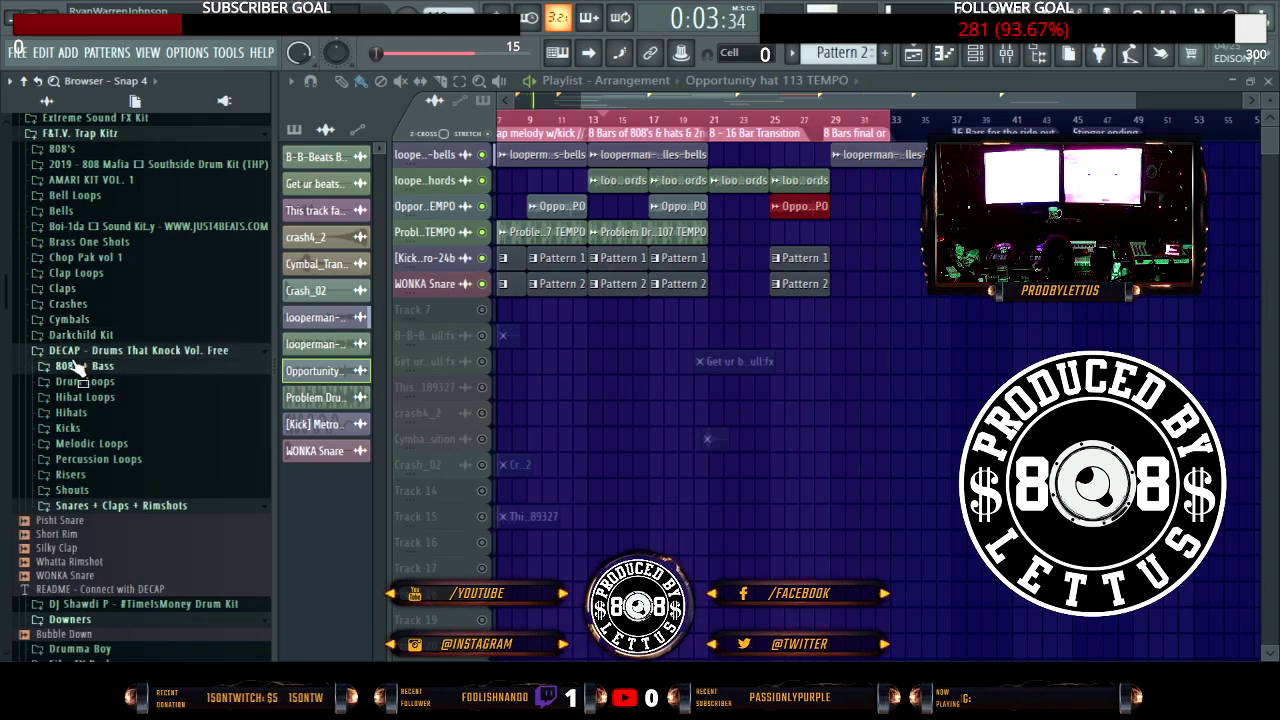
pyautogui.click(80, 366)
pyautogui.click(80, 366)
pyautogui.click(85, 350)
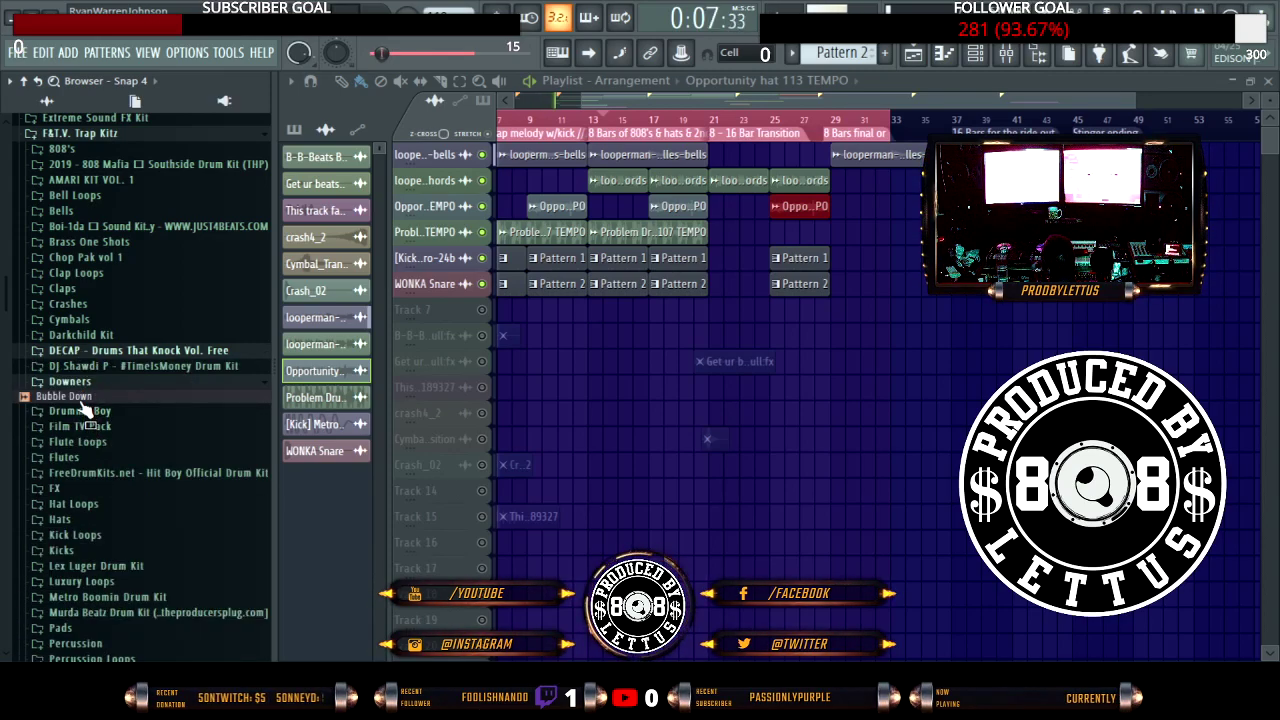
pyautogui.click(84, 382)
# Step: Add Dark FX_Rise from the Risers folder to track 7, enable the track and start the clip at bar 3
pyautogui.scroll(-1, 90, 428)
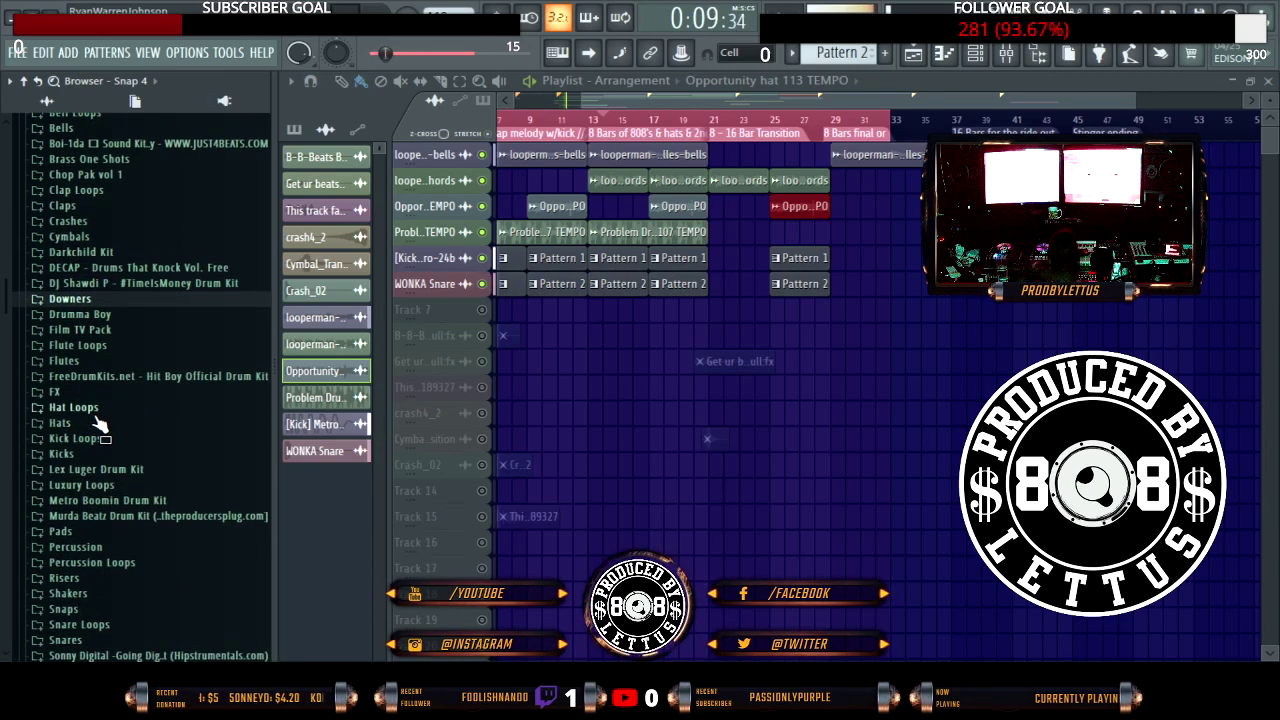
pyautogui.scroll(-3, 100, 414)
pyautogui.scroll(2, 100, 402)
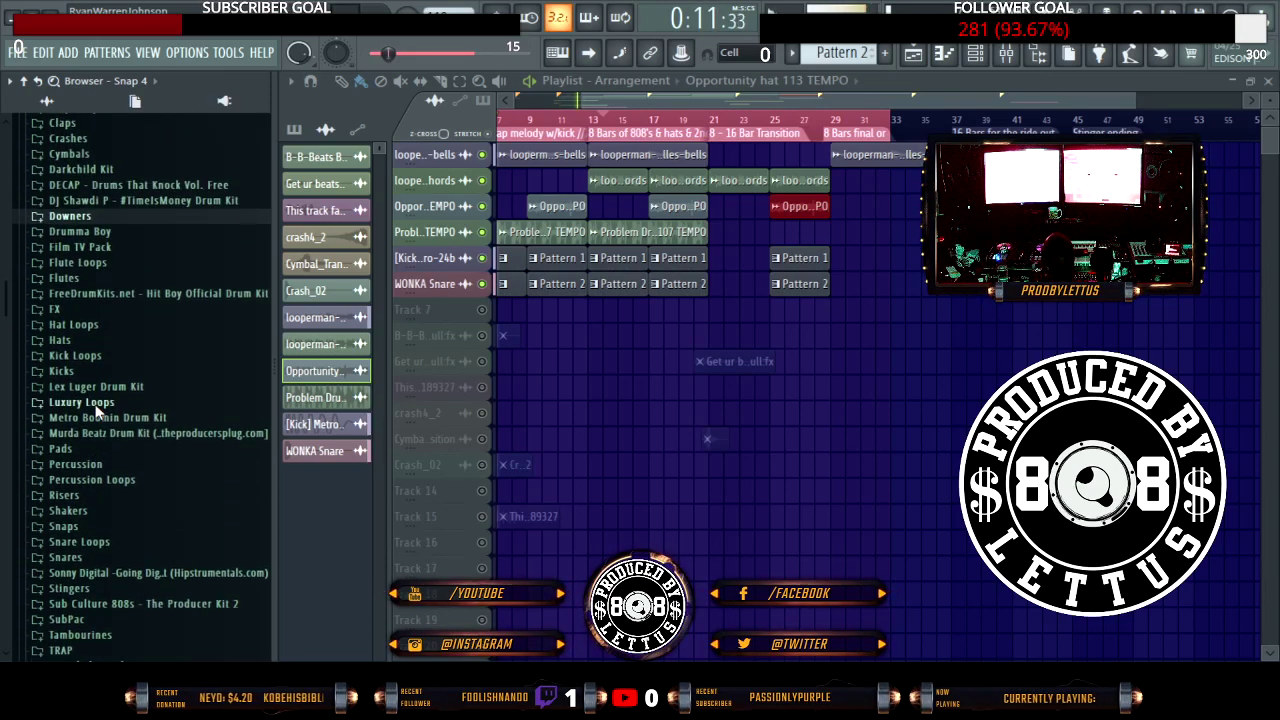
pyautogui.scroll(-1, 98, 412)
pyautogui.click(96, 414)
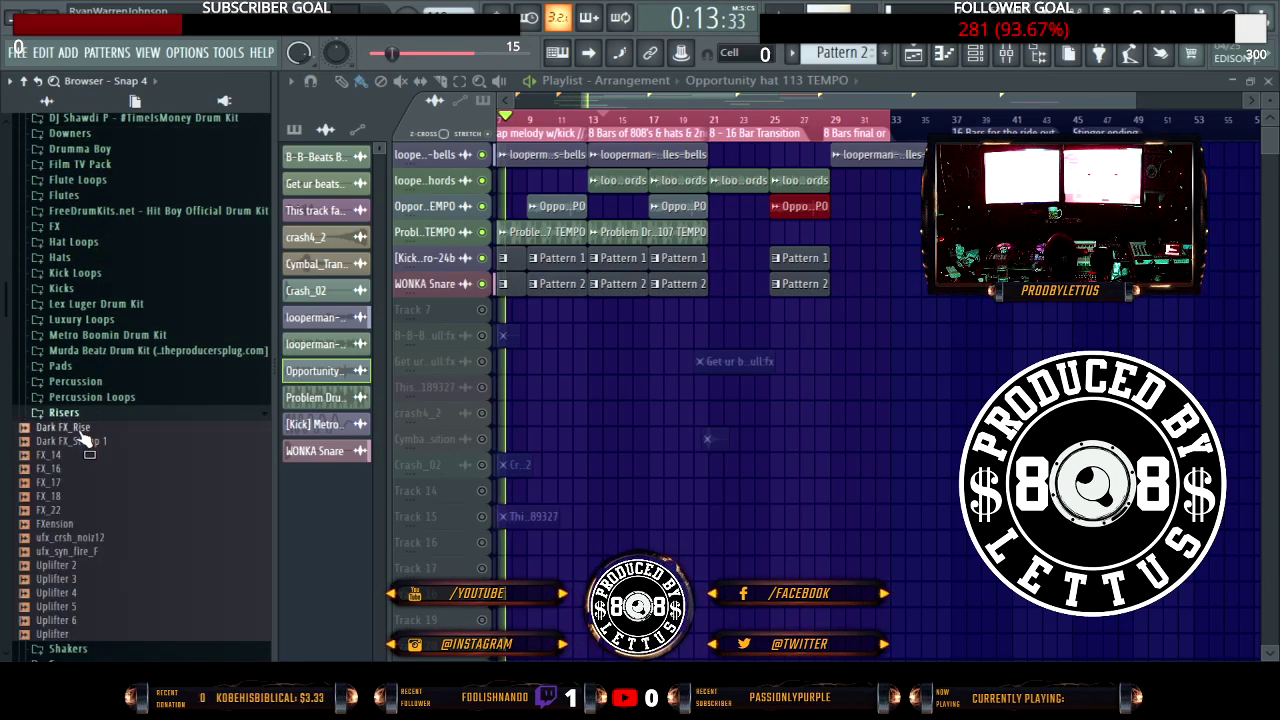
pyautogui.moveTo(88, 437); pyautogui.dragTo(206, 330)
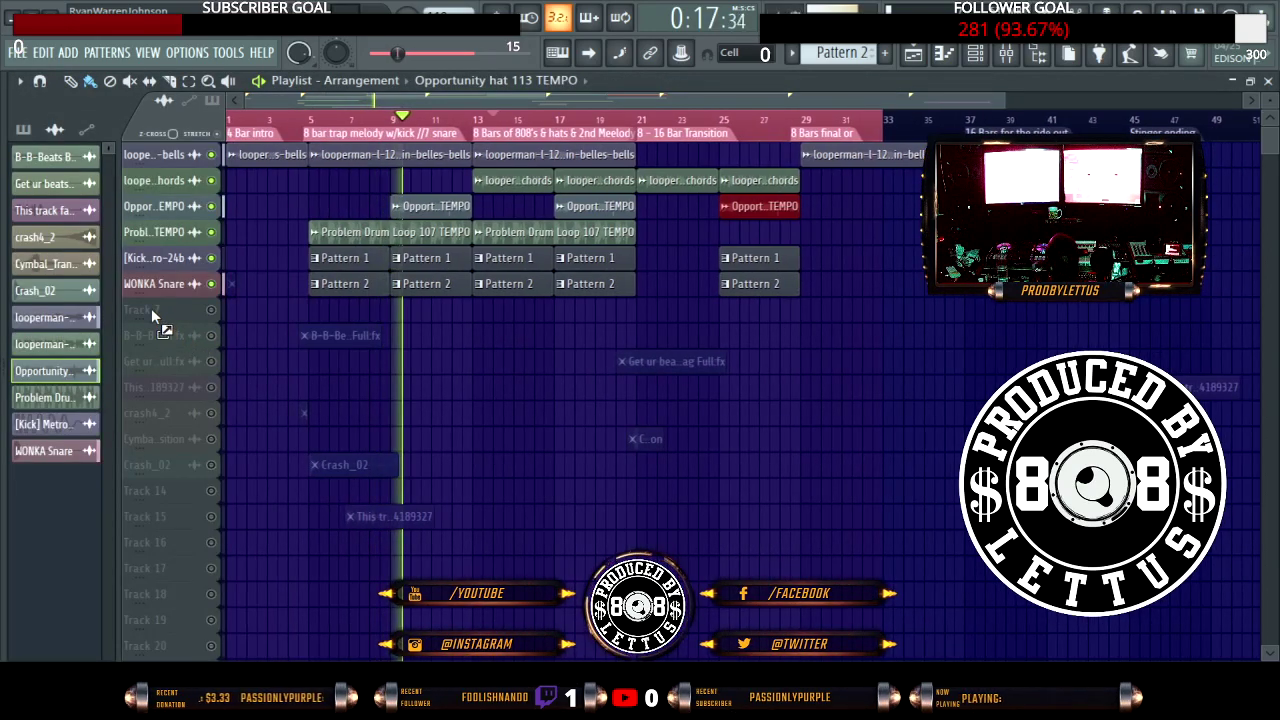
pyautogui.click(211, 309)
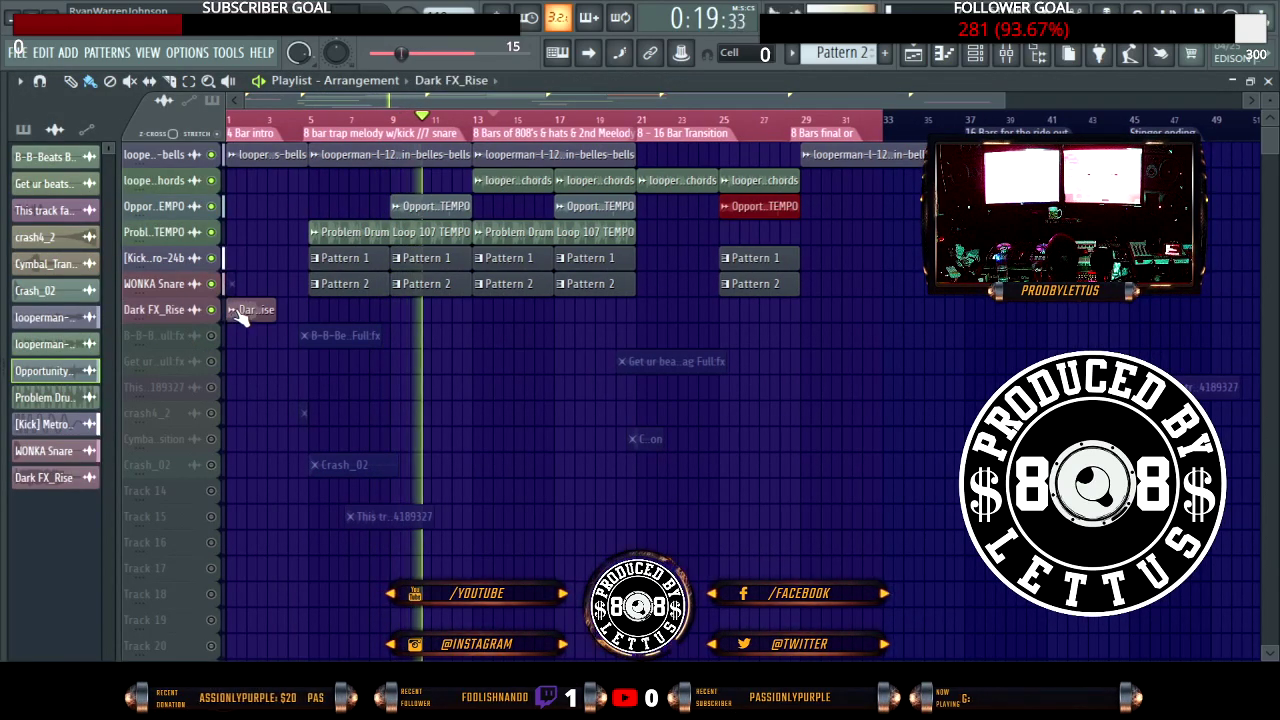
pyautogui.moveTo(243, 309); pyautogui.dragTo(288, 317)
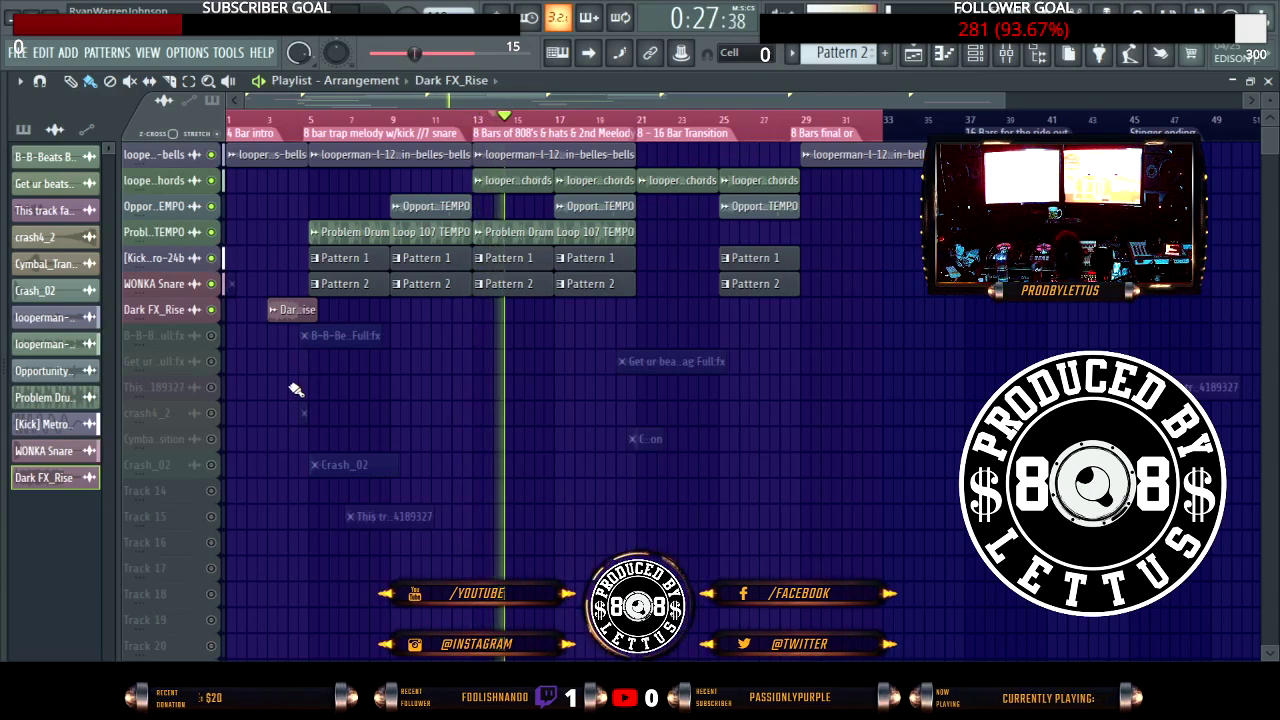
# Step: Insert empty tracks 8 to 18 between the Dark FX_Rise track and the muted B-B-Beats tag track
pyautogui.click(166, 342)
pyautogui.click(166, 341)
pyautogui.click(166, 341)
pyautogui.click(166, 340)
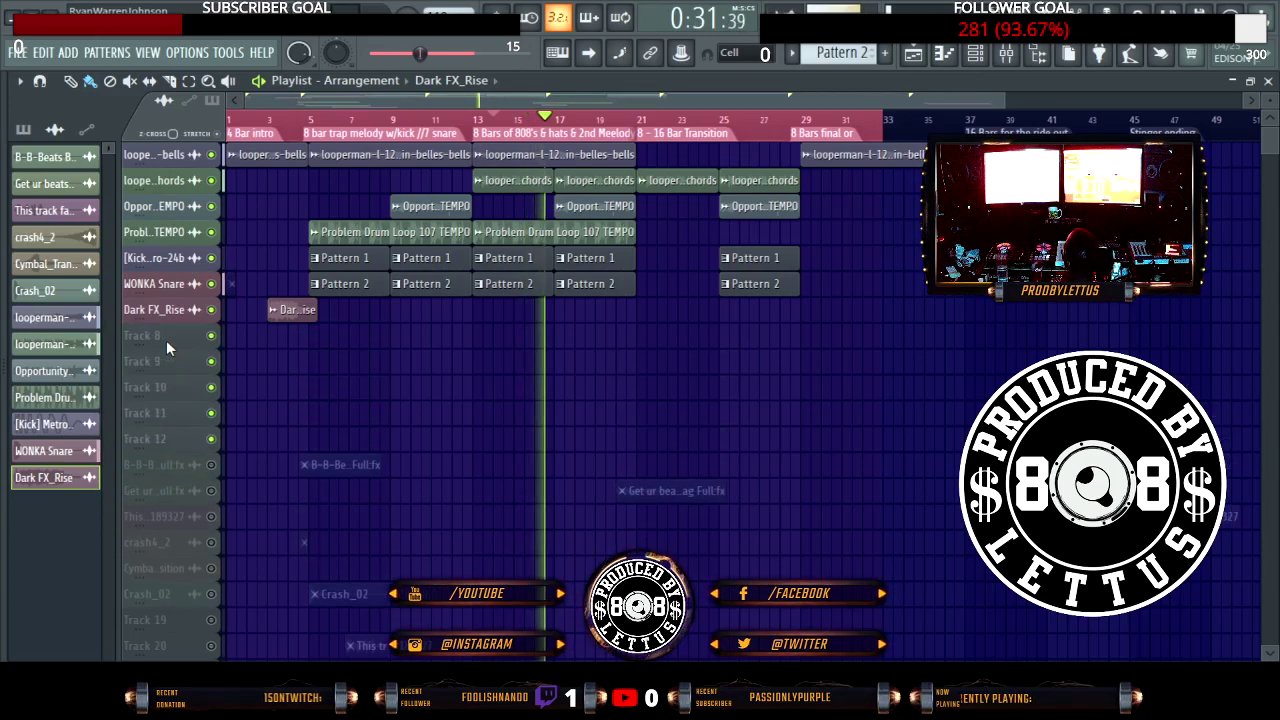
pyautogui.click(166, 340)
pyautogui.click(166, 340)
pyautogui.click(166, 340)
pyautogui.click(166, 340)
pyautogui.click(166, 340)
pyautogui.click(166, 340)
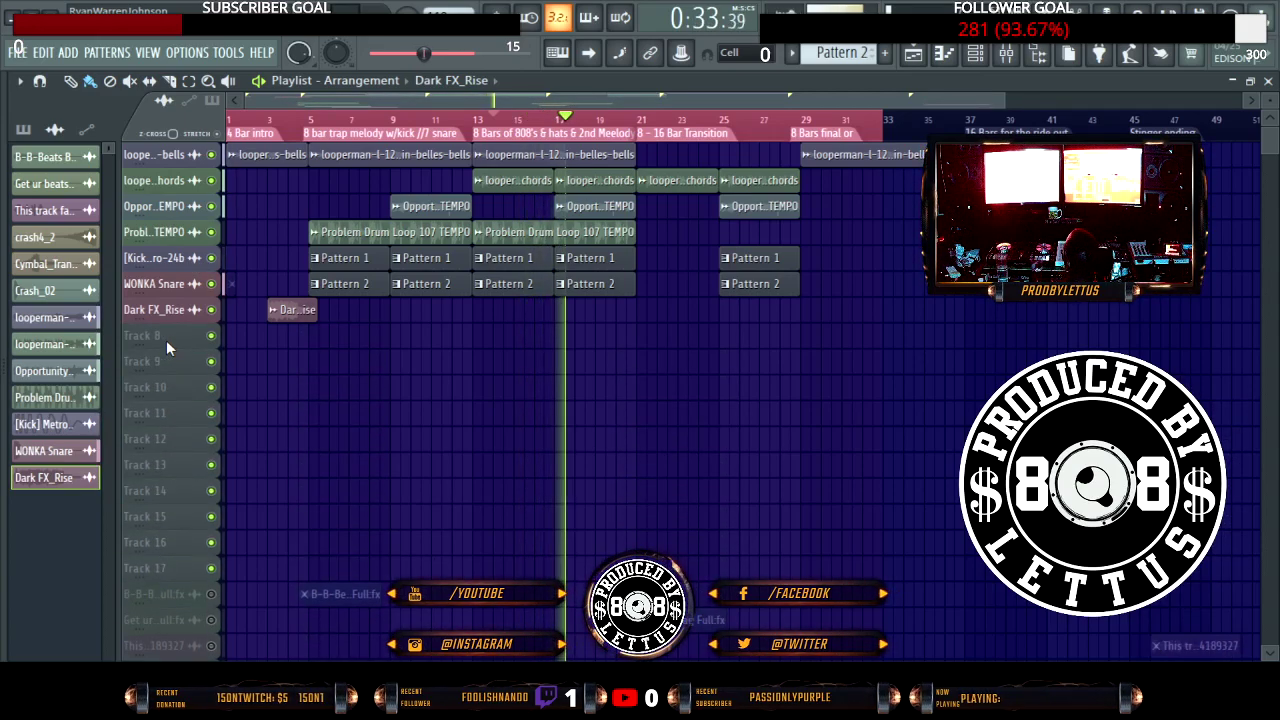
pyautogui.click(166, 340)
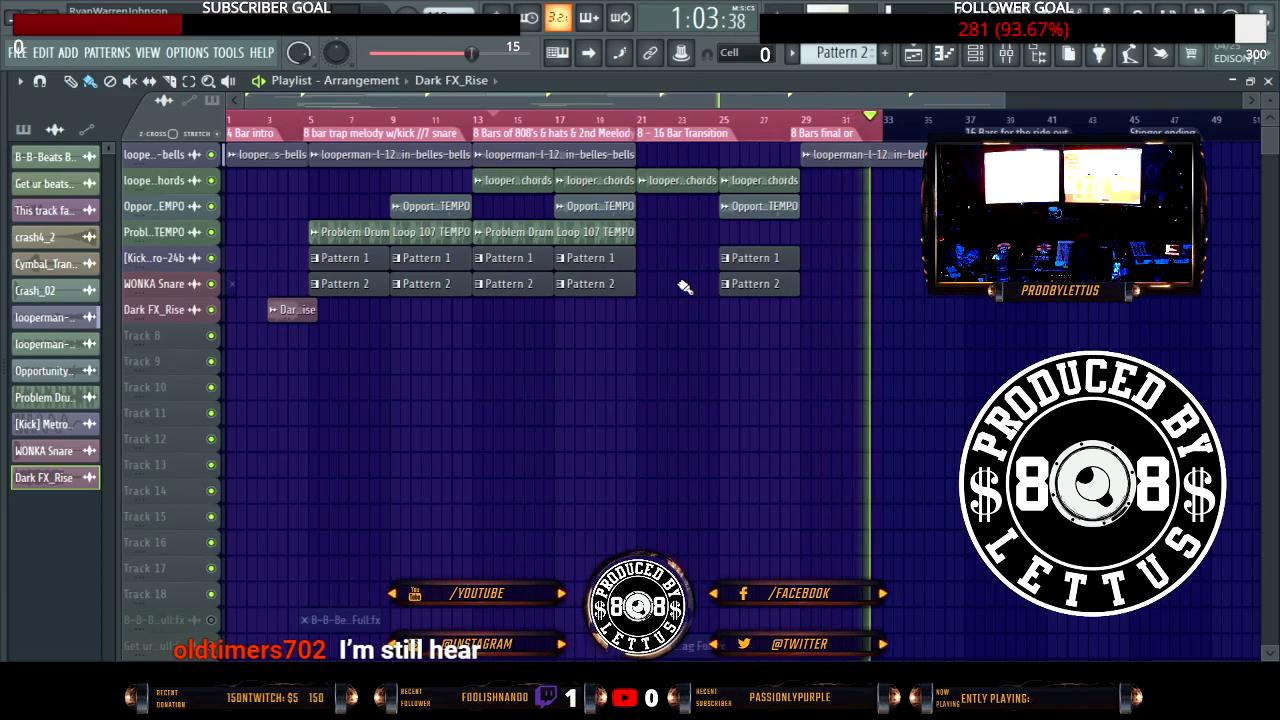
pyautogui.press('space')
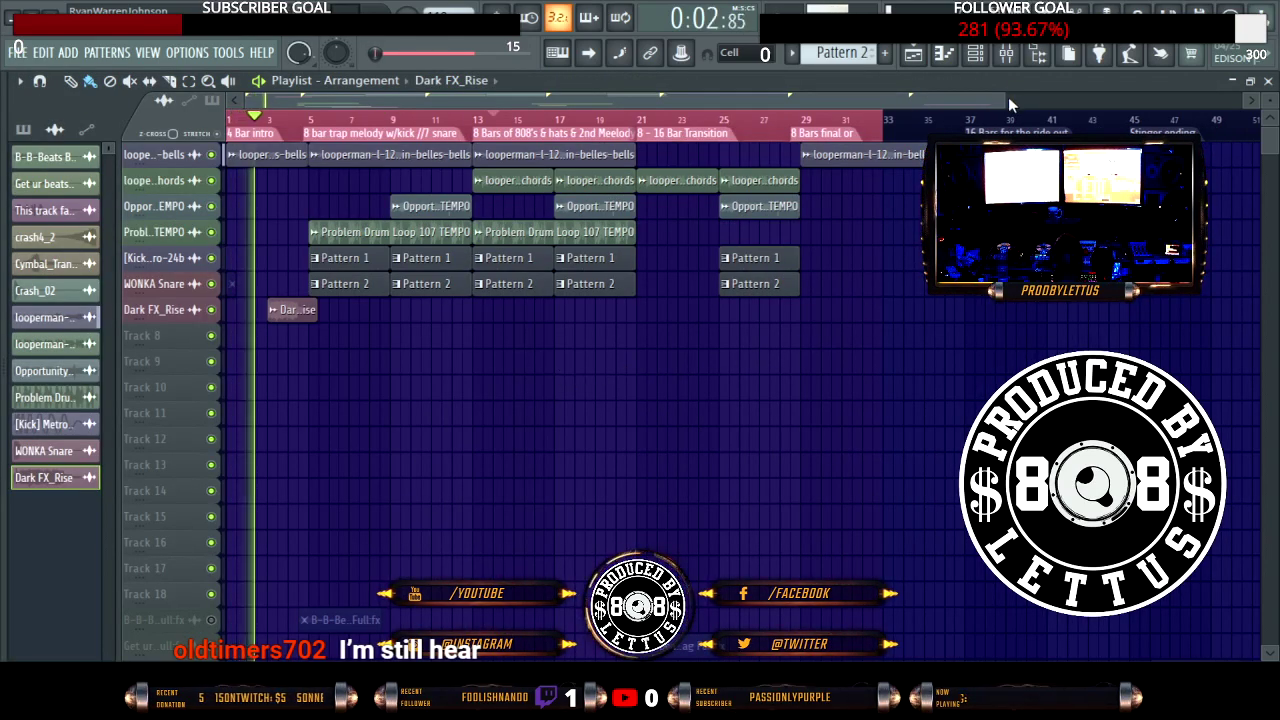
pyautogui.moveTo(1001, 103); pyautogui.dragTo(857, 106)
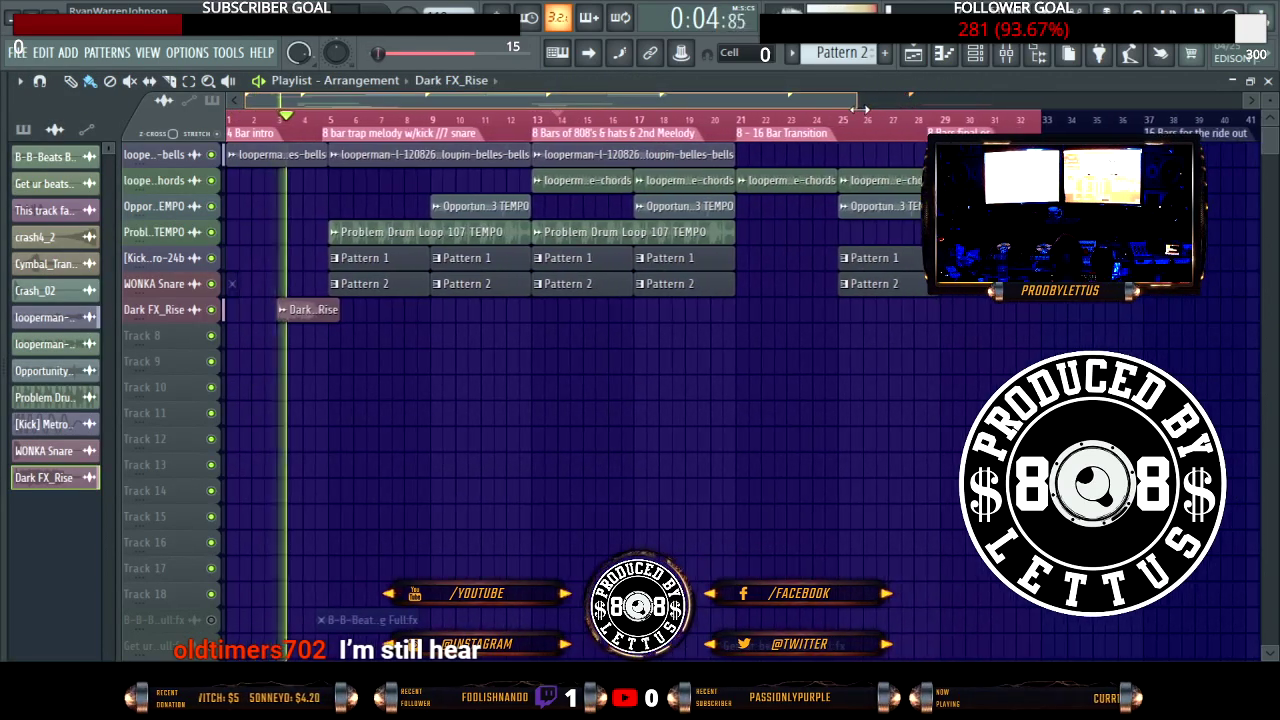
pyautogui.click(980, 63)
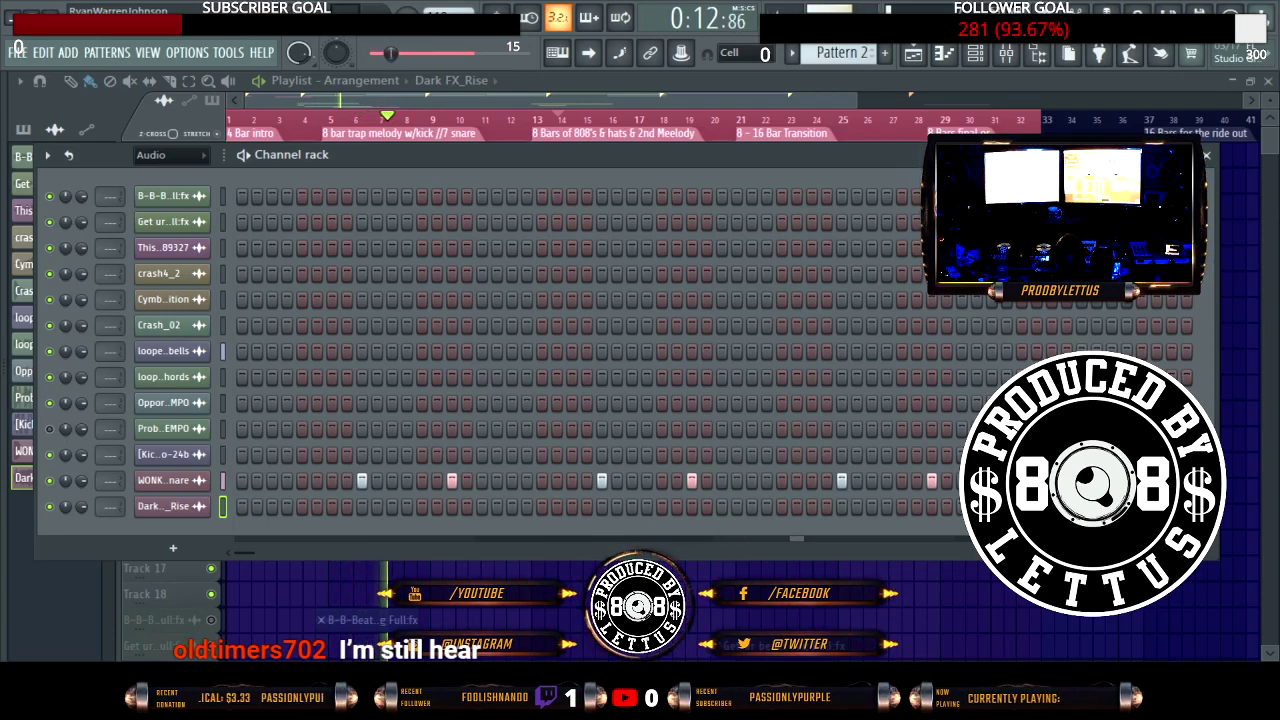
pyautogui.click(1063, 82)
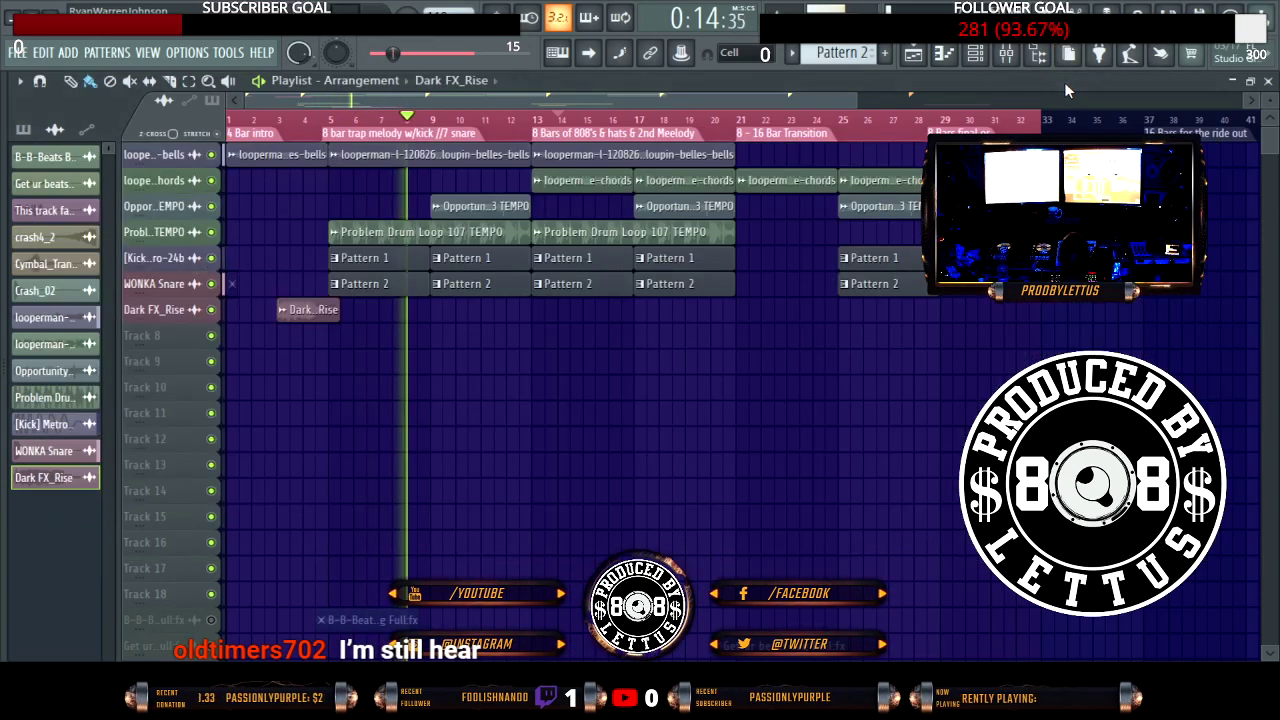
# Step: Move the channels from looperman bells through Dark FX_Rise above the B-B-Beats tag channel in the channel rack
pyautogui.click(990, 62)
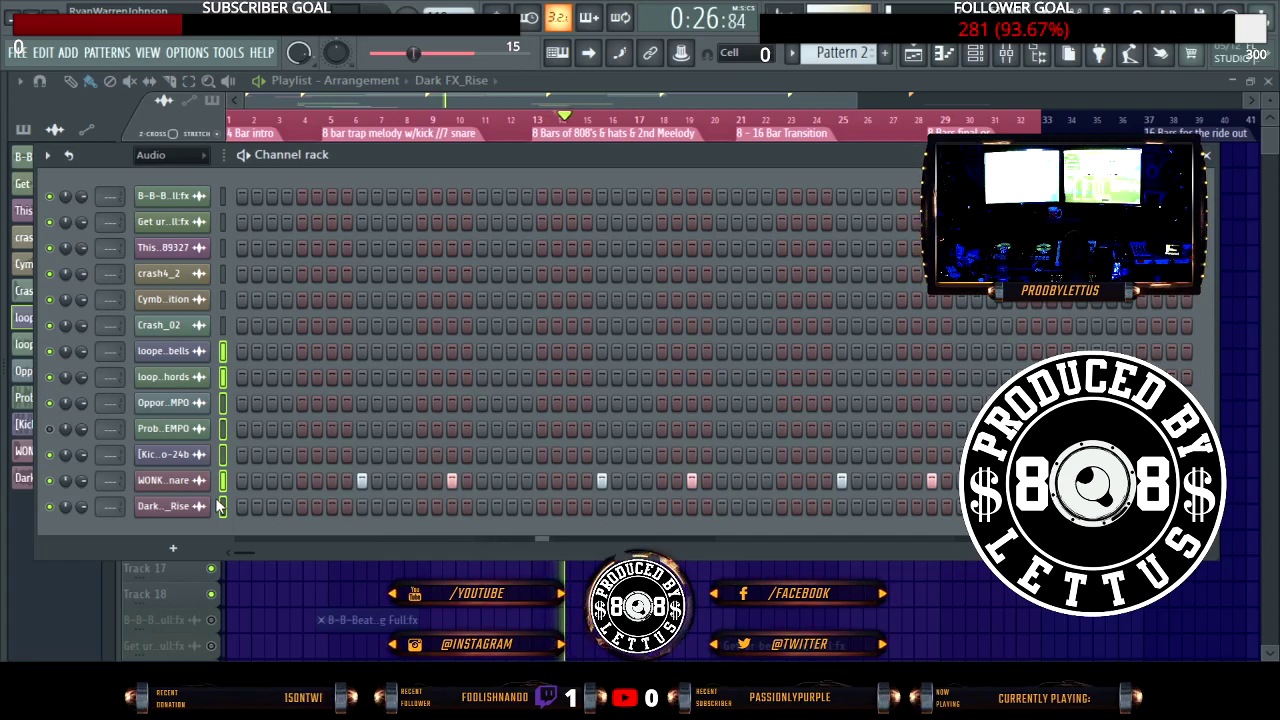
pyautogui.hotkey('alt', 'Up')
pyautogui.hotkey('alt', 'Up')
pyautogui.hotkey('alt', 'Up')
pyautogui.hotkey('alt', 'Up')
pyautogui.hotkey('alt', 'Up')
pyautogui.hotkey('alt', 'Up')
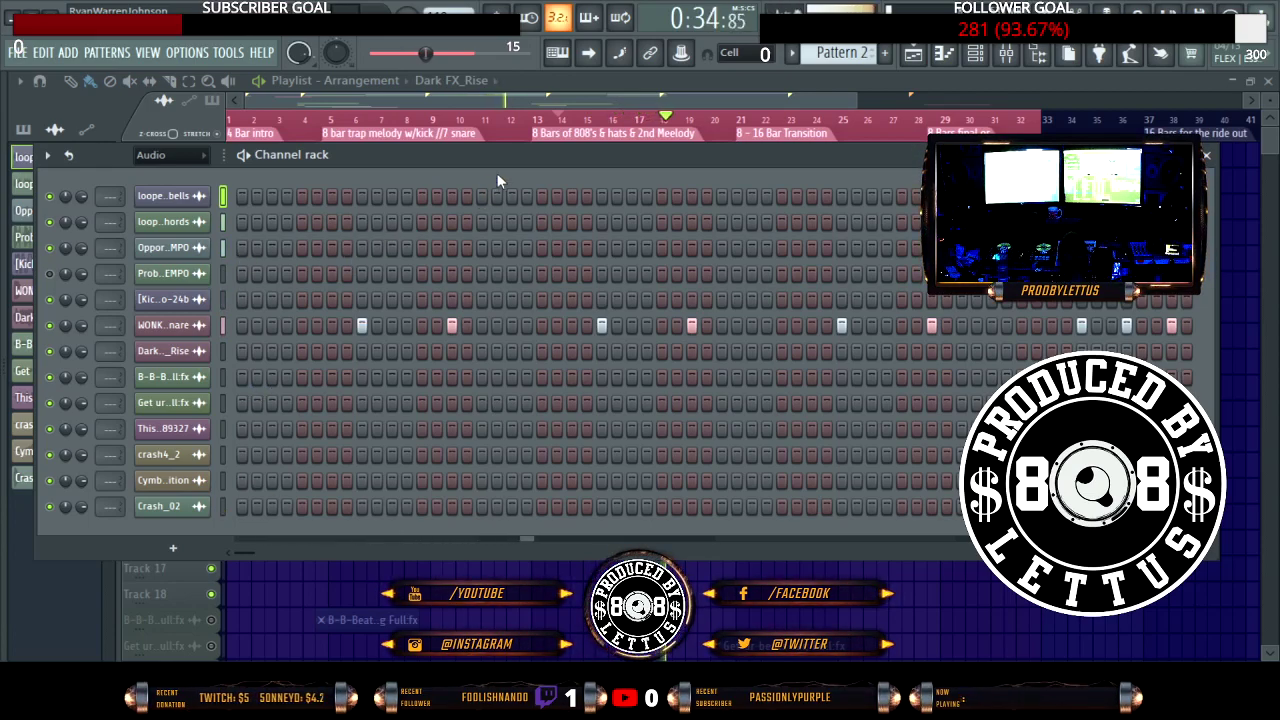
pyautogui.click(1207, 156)
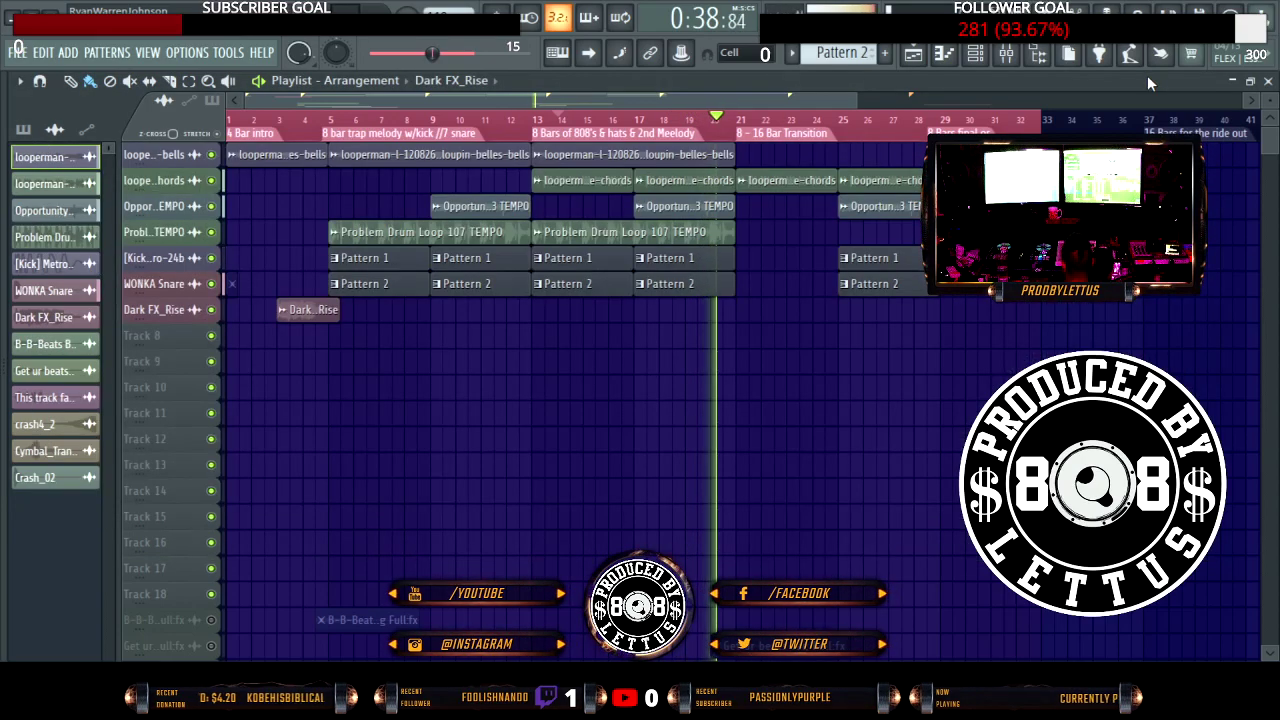
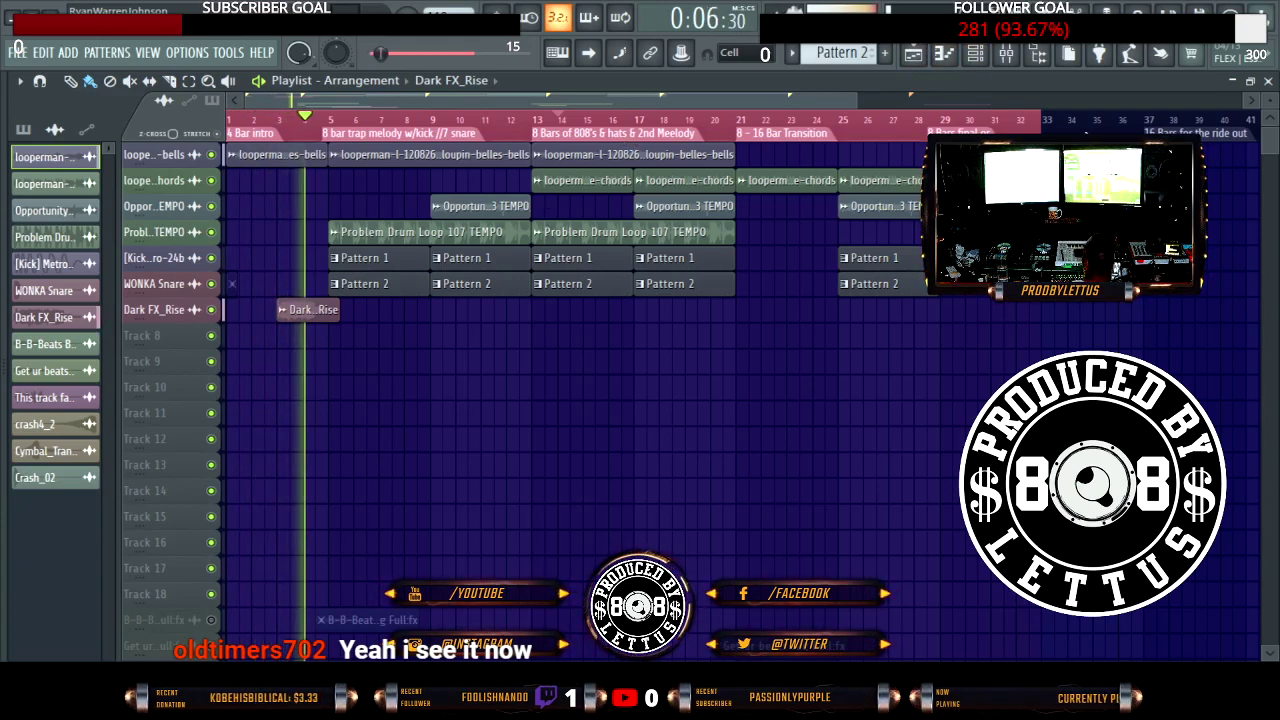
# Step: Mute the kick and WONKA Snare tracks in the playlist and play the arrangement from bar 1
pyautogui.click(1007, 55)
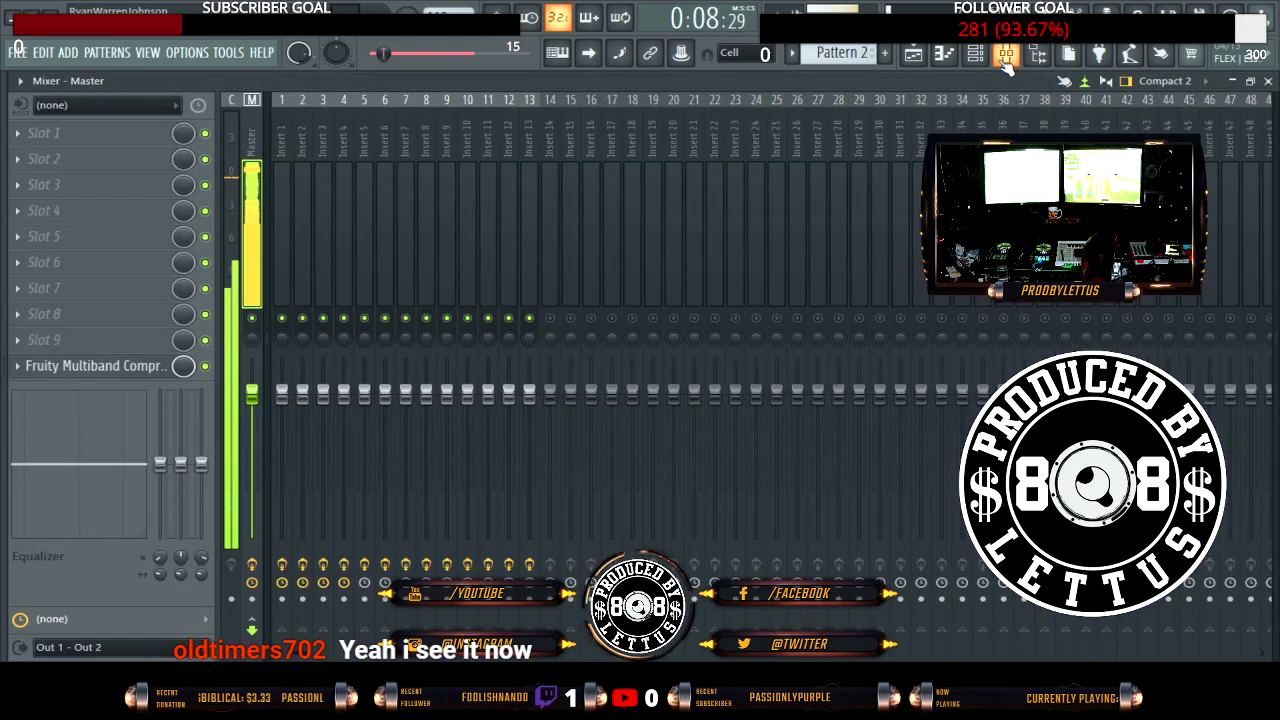
pyautogui.click(977, 58)
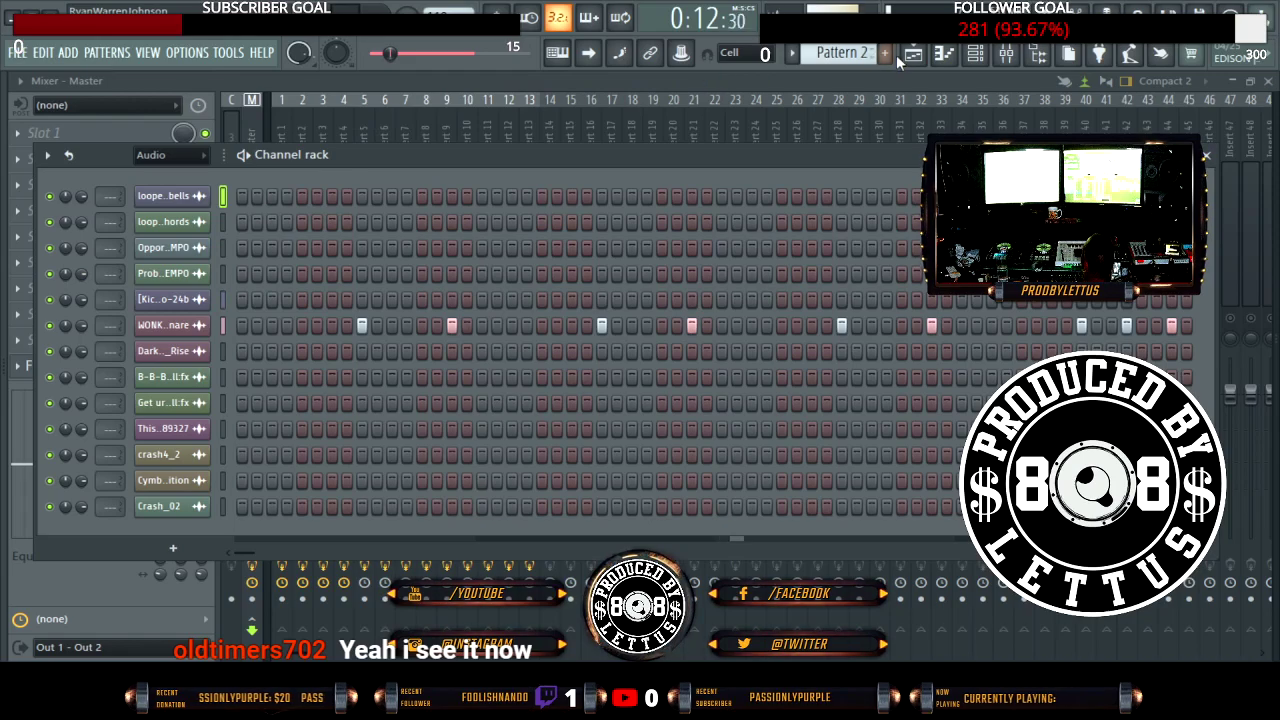
pyautogui.click(940, 56)
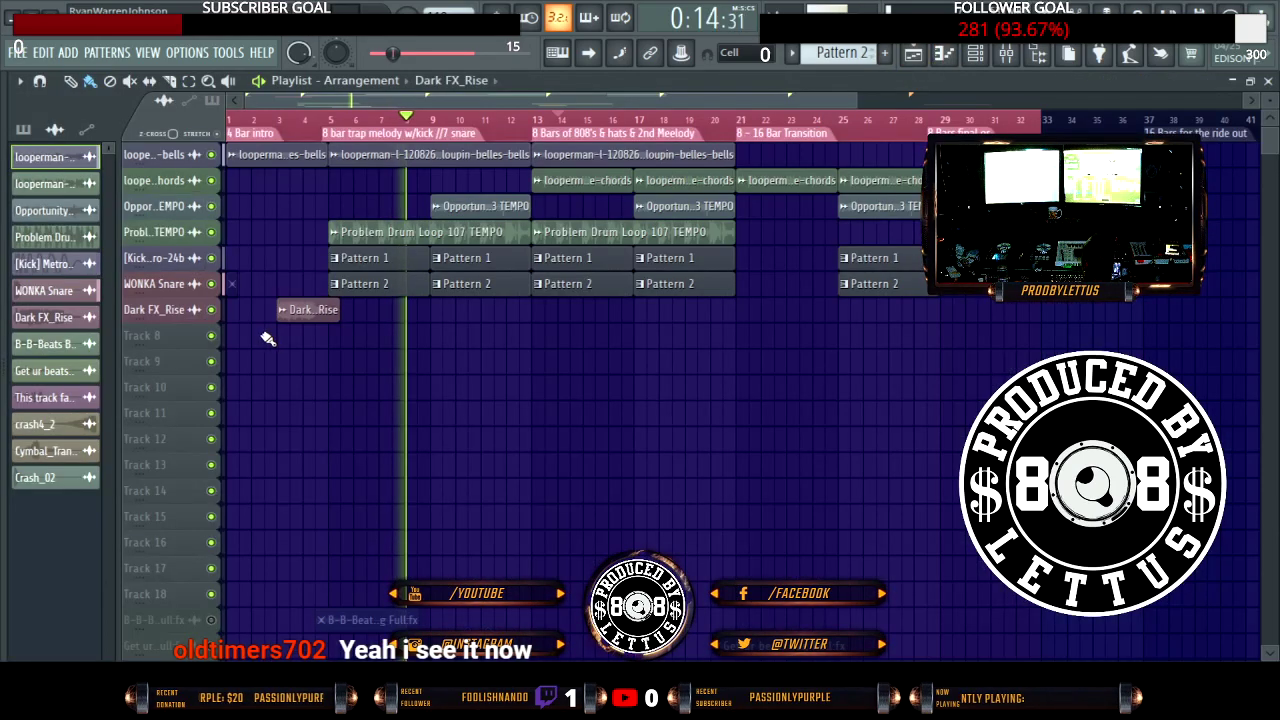
pyautogui.click(211, 258)
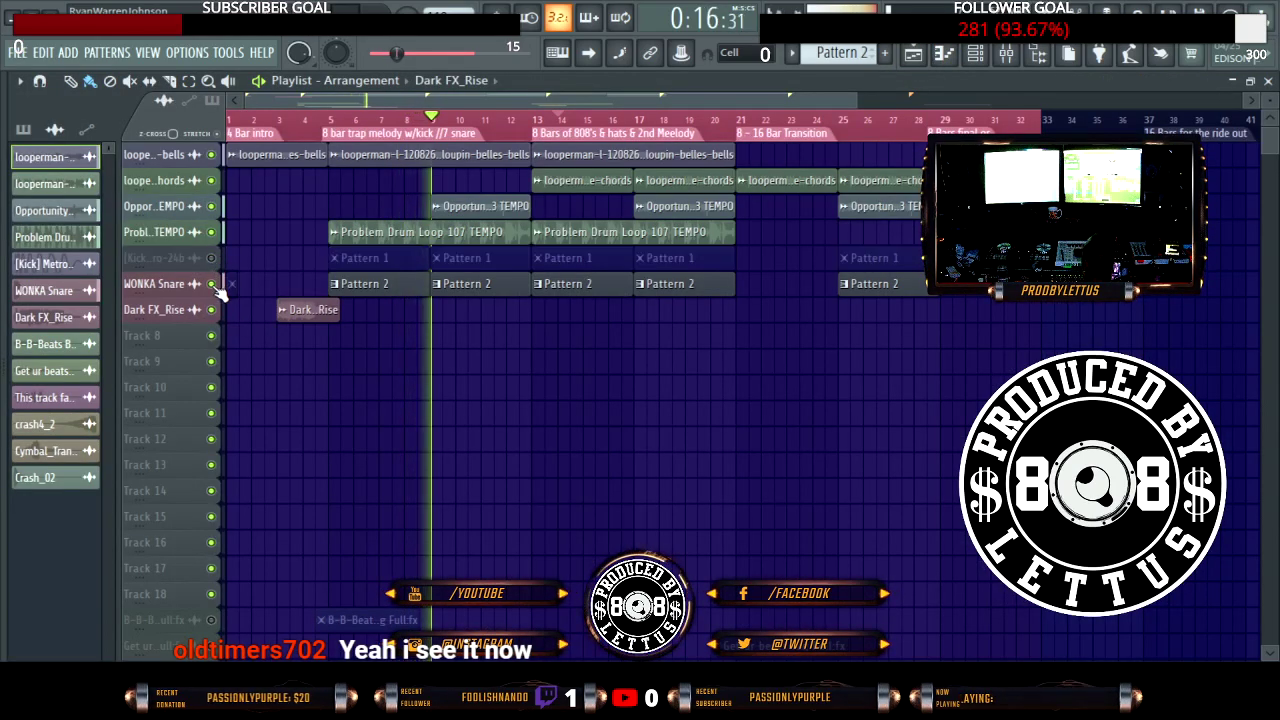
pyautogui.click(211, 284)
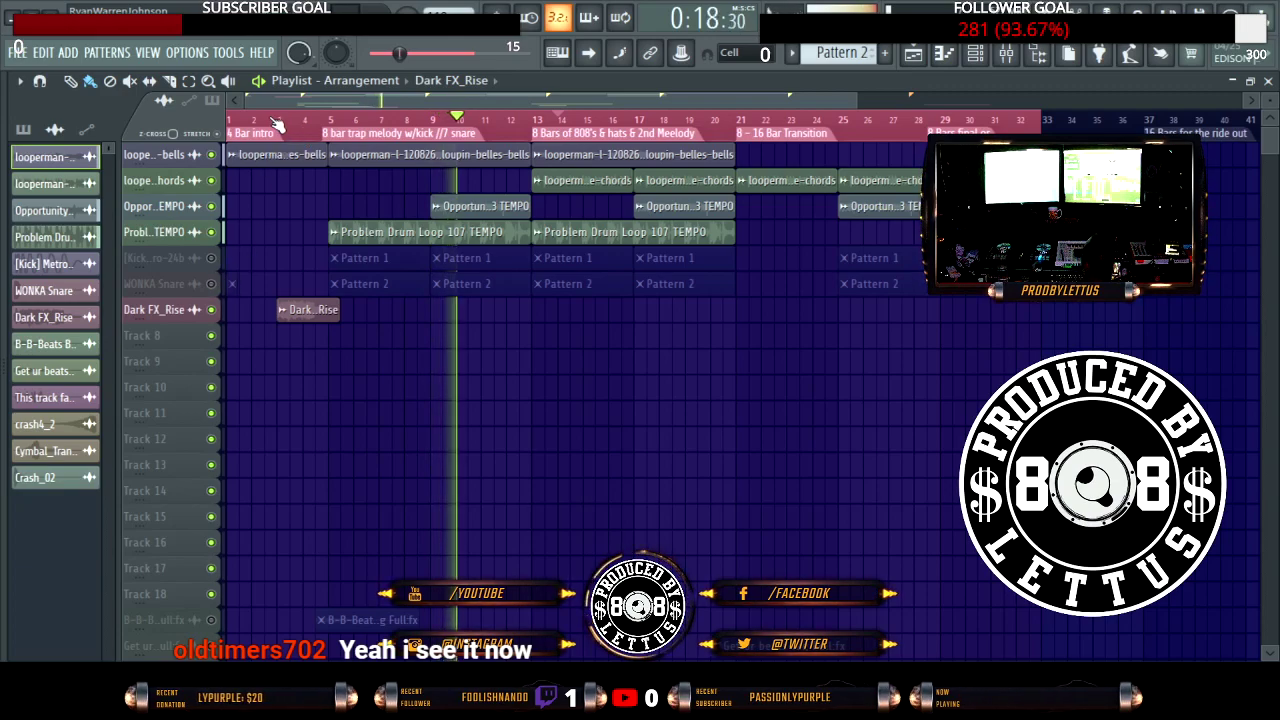
pyautogui.click(236, 120)
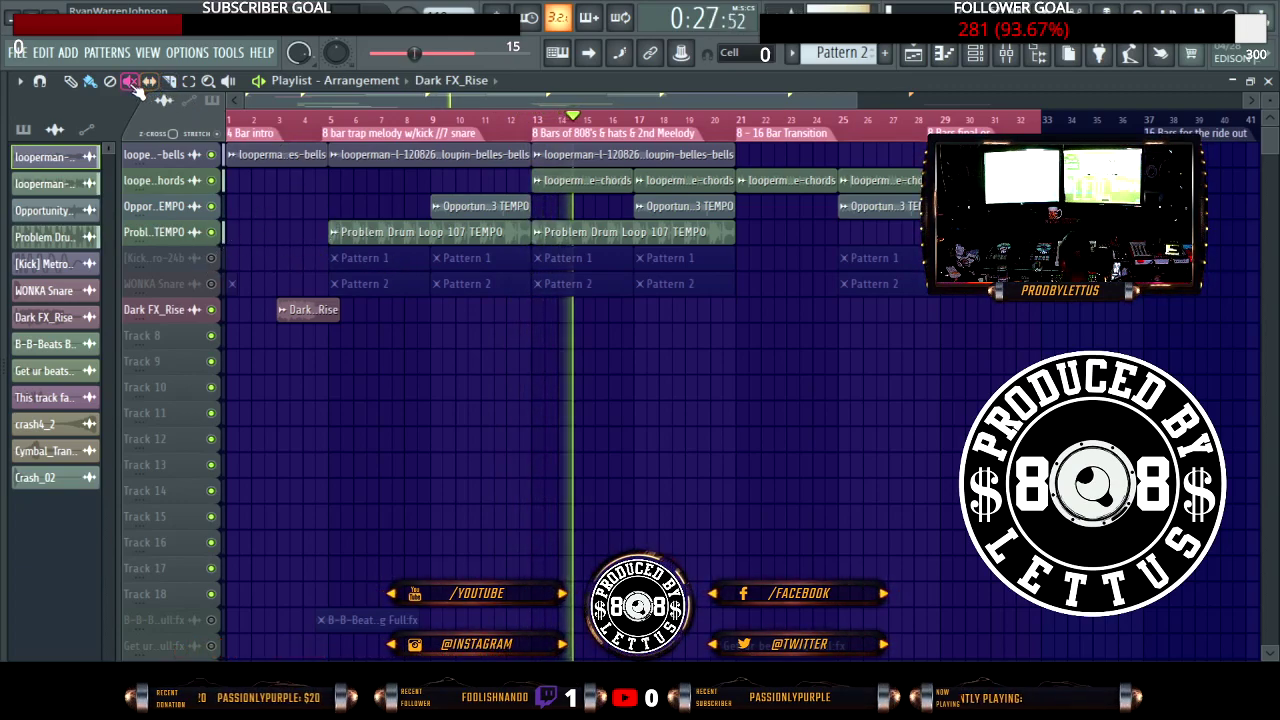
# Step: Mute the Problem Drum Loop clip at bar 13 and re-enable the kick and WONKA Snare tracks
pyautogui.click(555, 231)
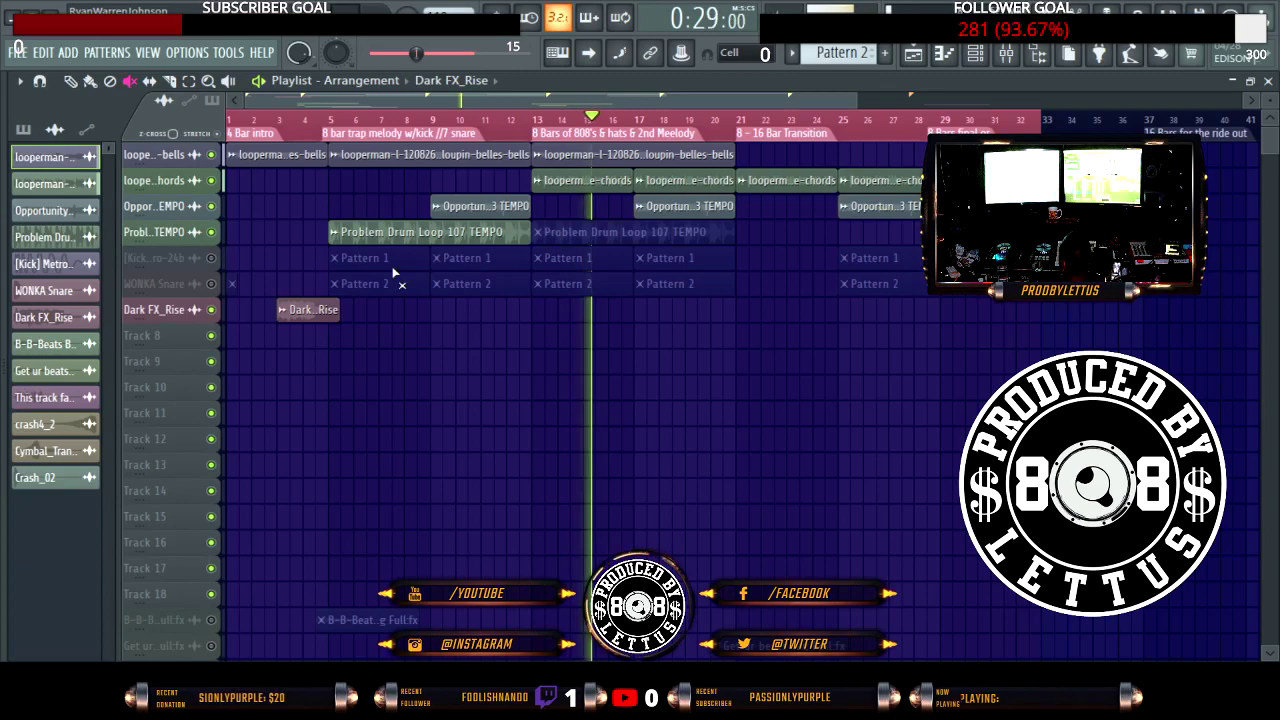
pyautogui.click(211, 258)
pyautogui.click(211, 284)
# Step: Mute the Pattern 1 and Pattern 2 clips at bars 5 and 9 and restart playback from the beginning
pyautogui.click(460, 284)
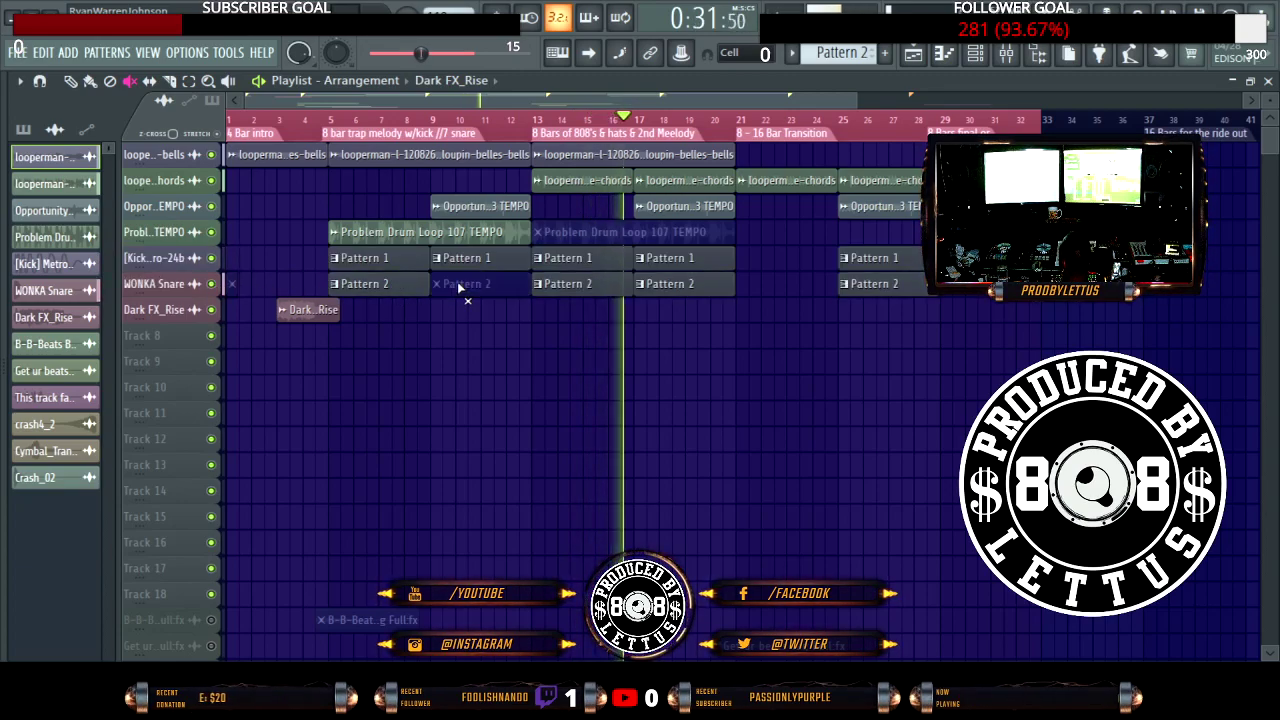
pyautogui.click(466, 258)
pyautogui.click(405, 259)
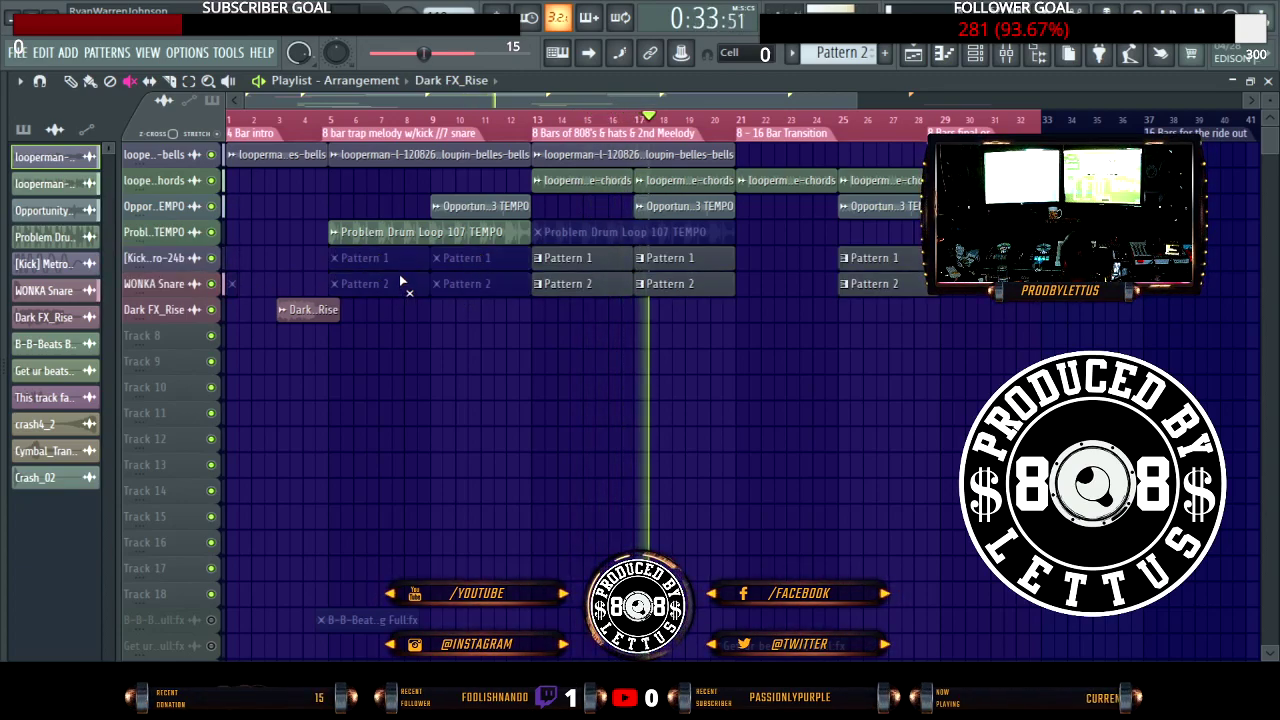
pyautogui.press('space')
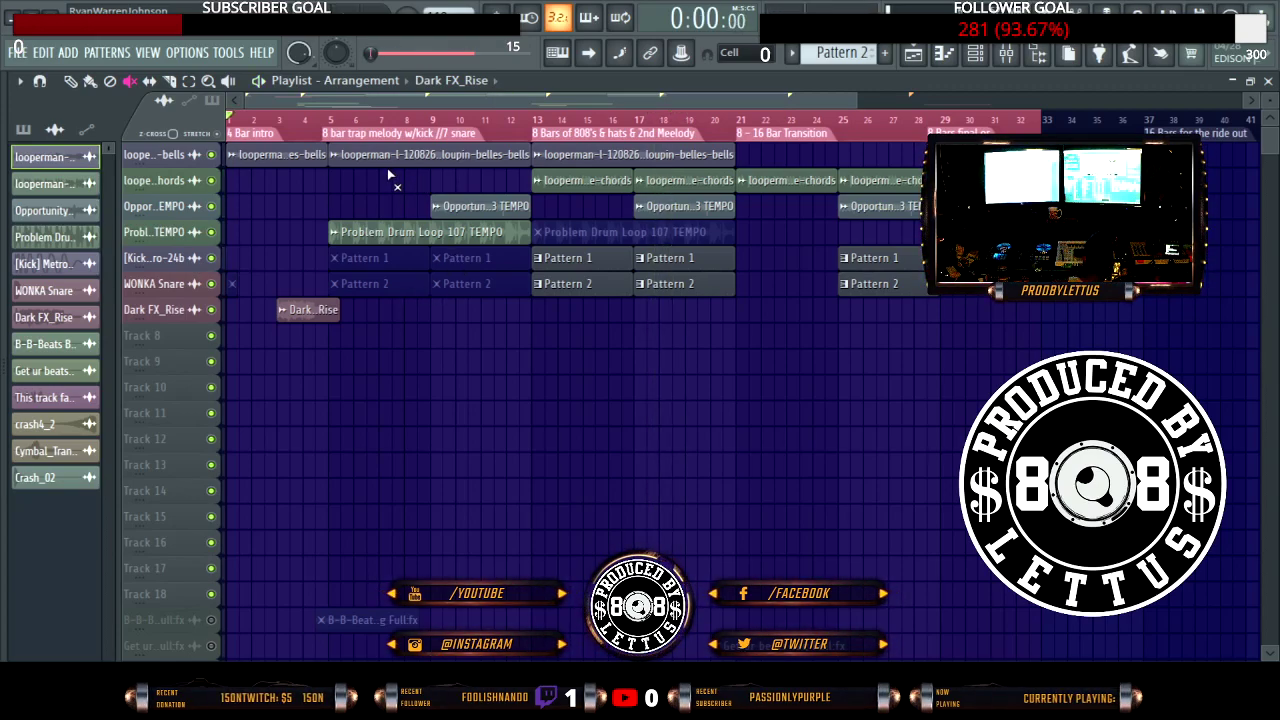
pyautogui.press('space')
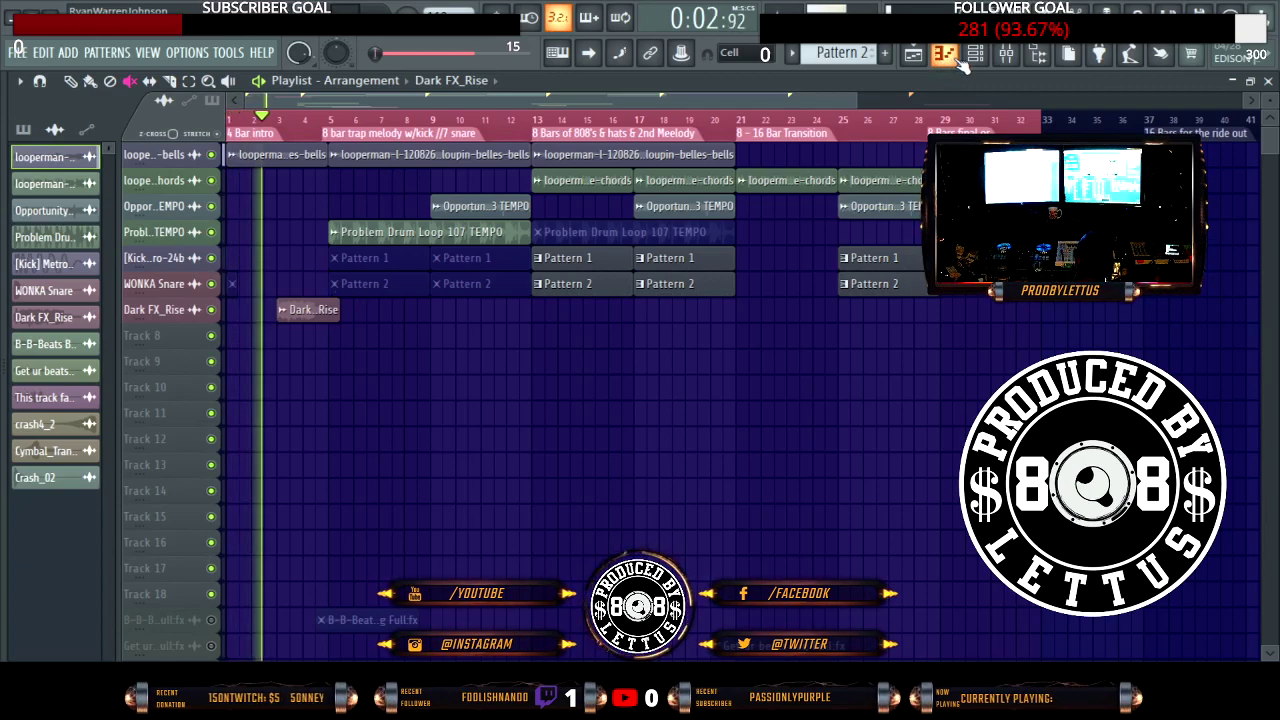
# Step: Assign all the channels to consecutive mixer tracks starting at Insert 1, carrying over their names and colours
pyautogui.click(914, 62)
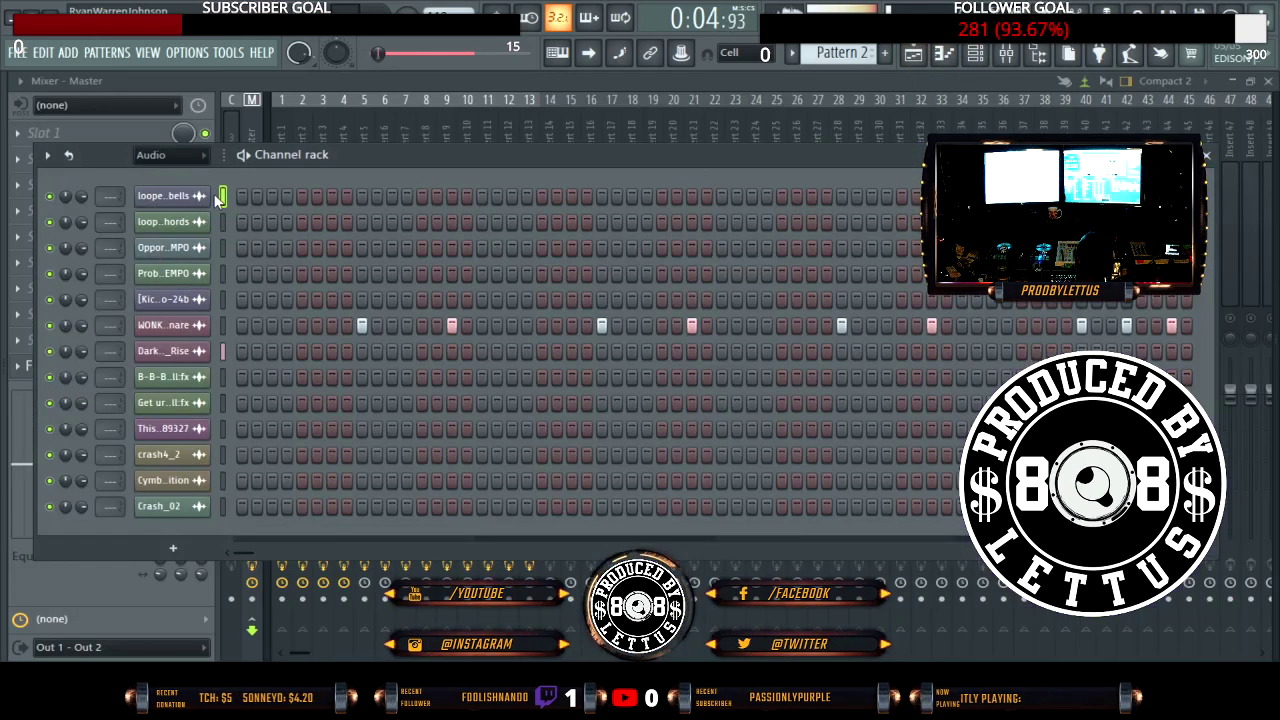
pyautogui.click(1020, 60)
pyautogui.click(278, 279)
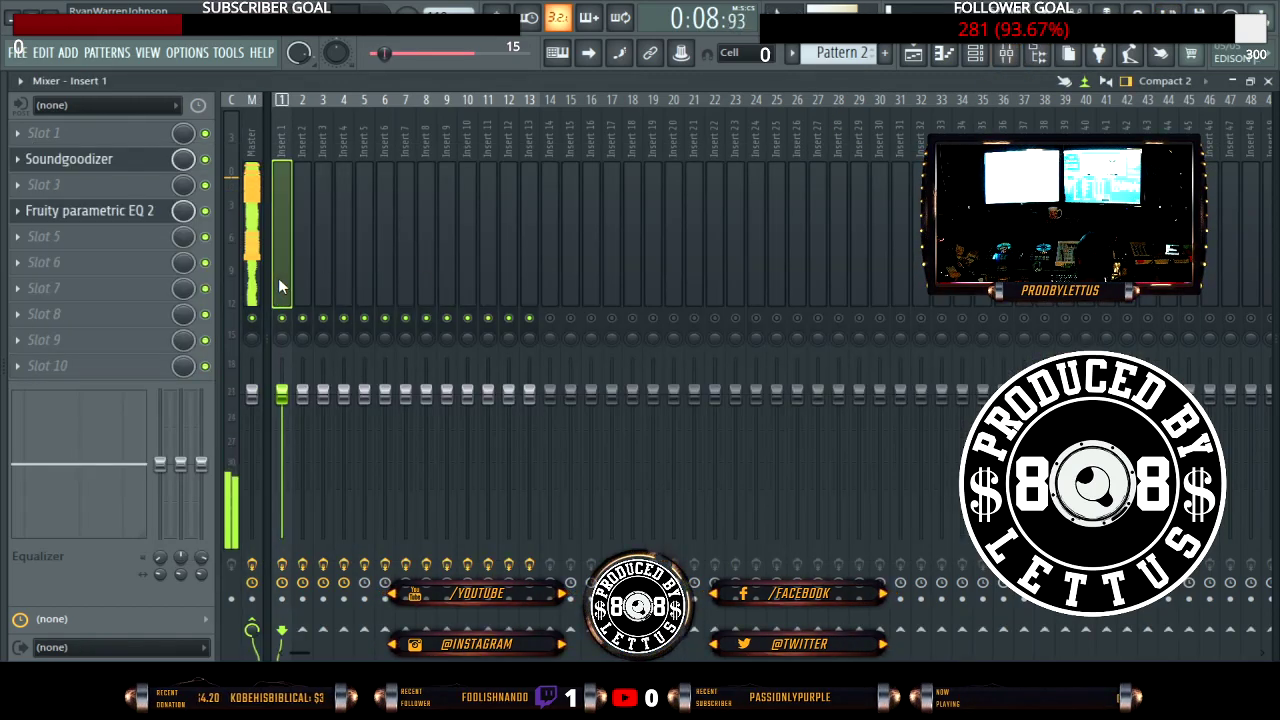
pyautogui.hotkey('ctrl', 'shift', 'l')
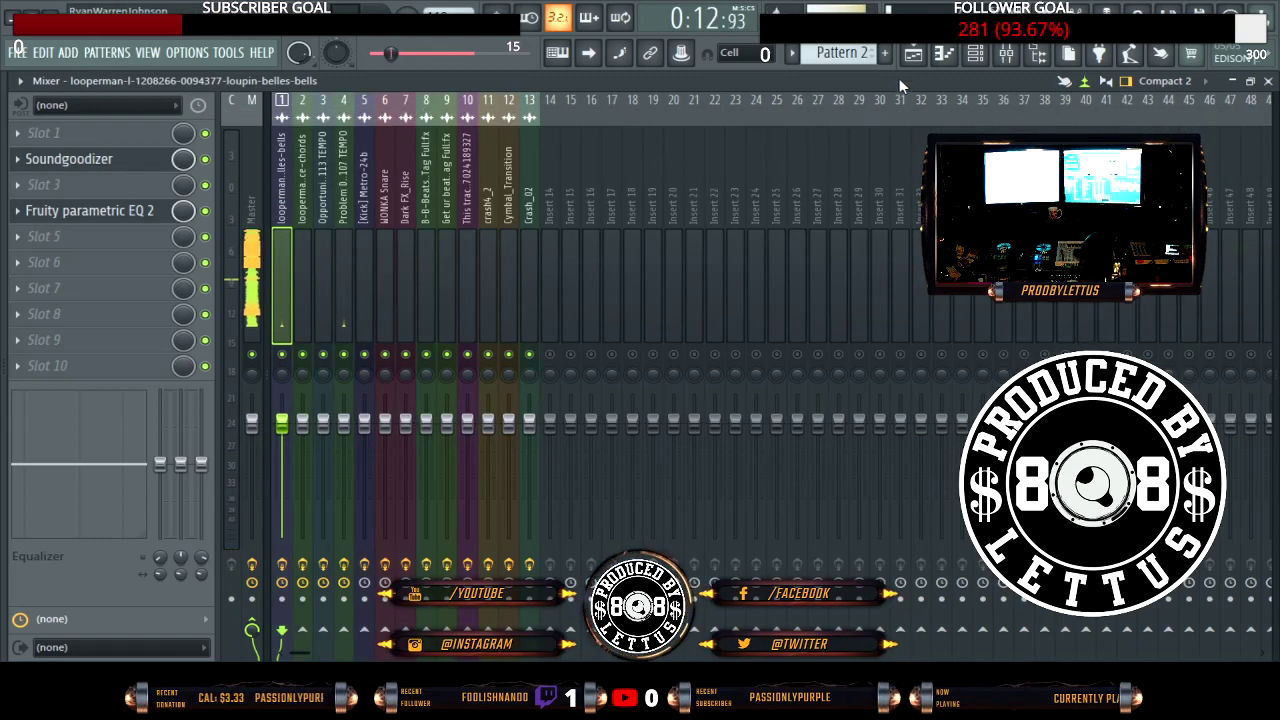
# Step: Mute the looperman bells clip at bar 13 in the playlist
pyautogui.click(974, 58)
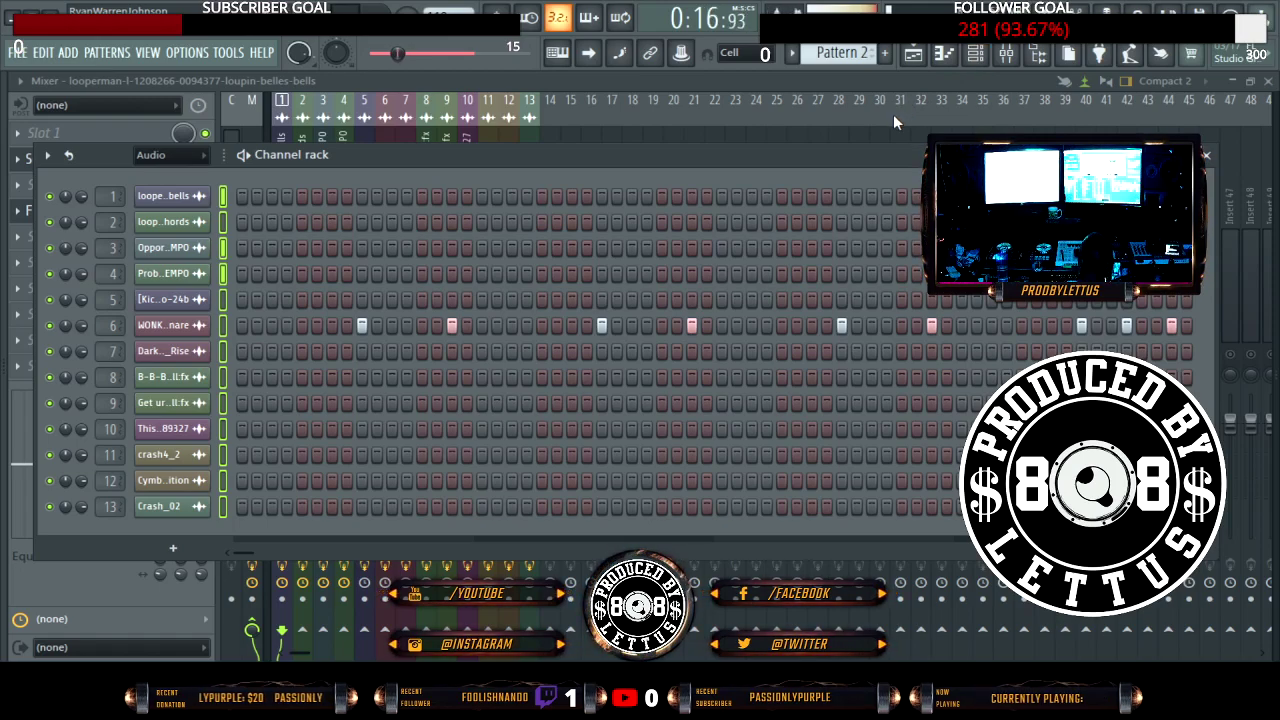
pyautogui.click(920, 60)
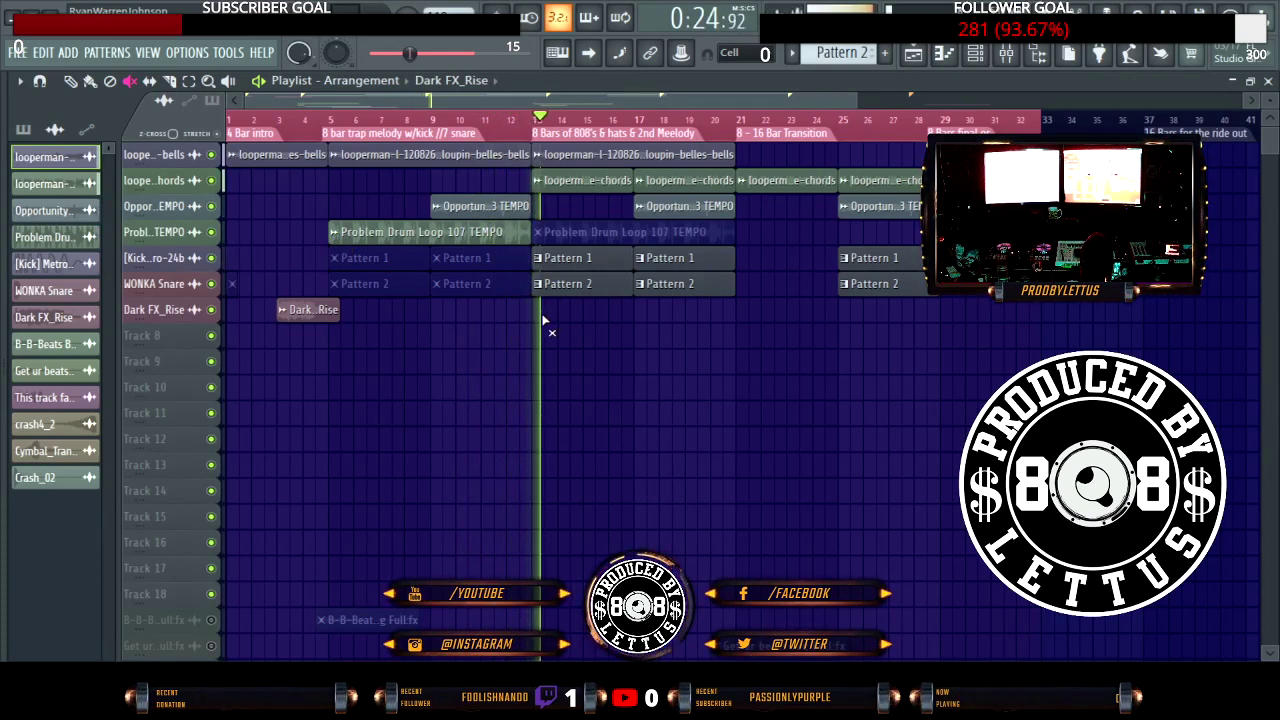
pyautogui.click(551, 160)
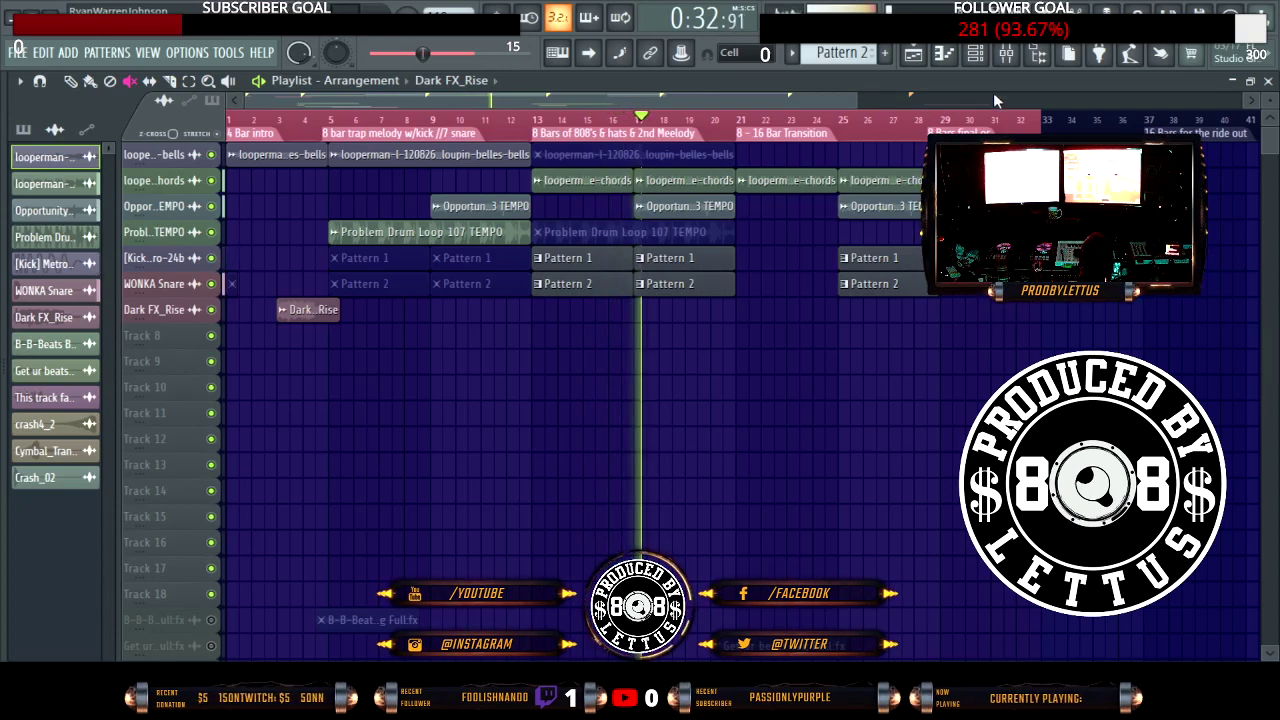
# Step: Switch the Fruity parametric EQ 2 on the [Kick] Metro-24b mixer track to its next preset and close the effect
pyautogui.click(976, 58)
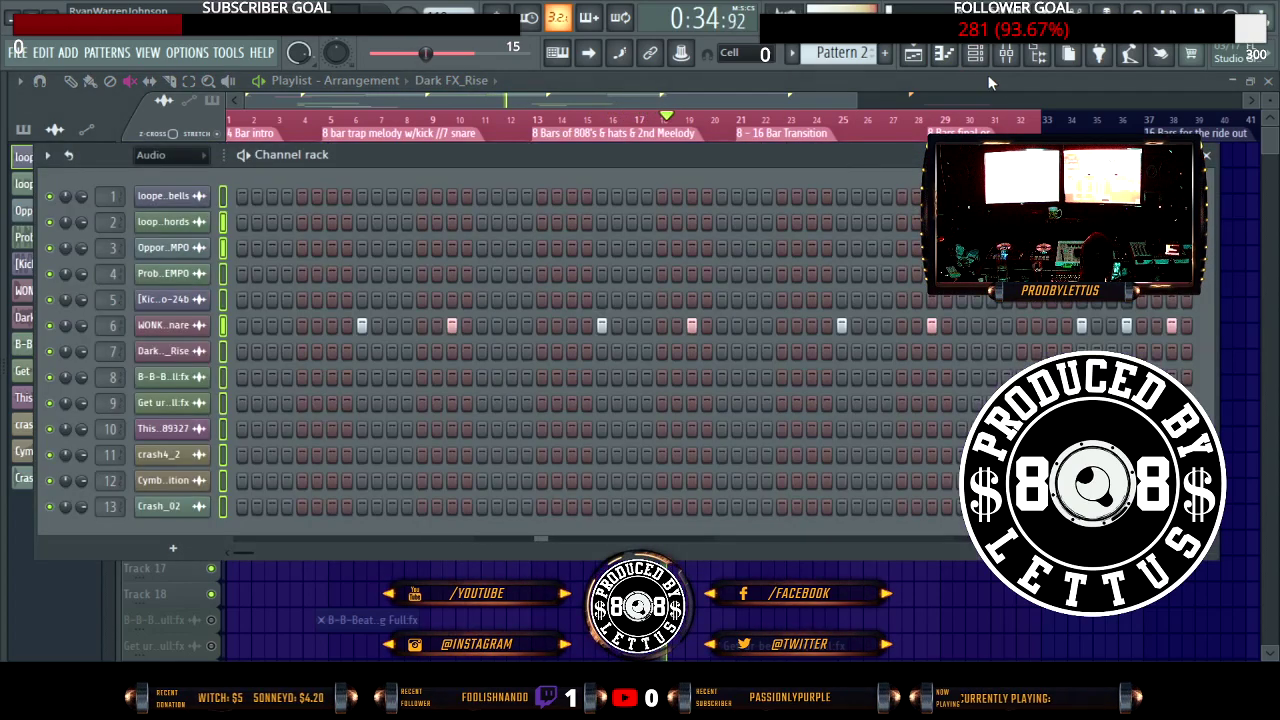
pyautogui.click(1006, 57)
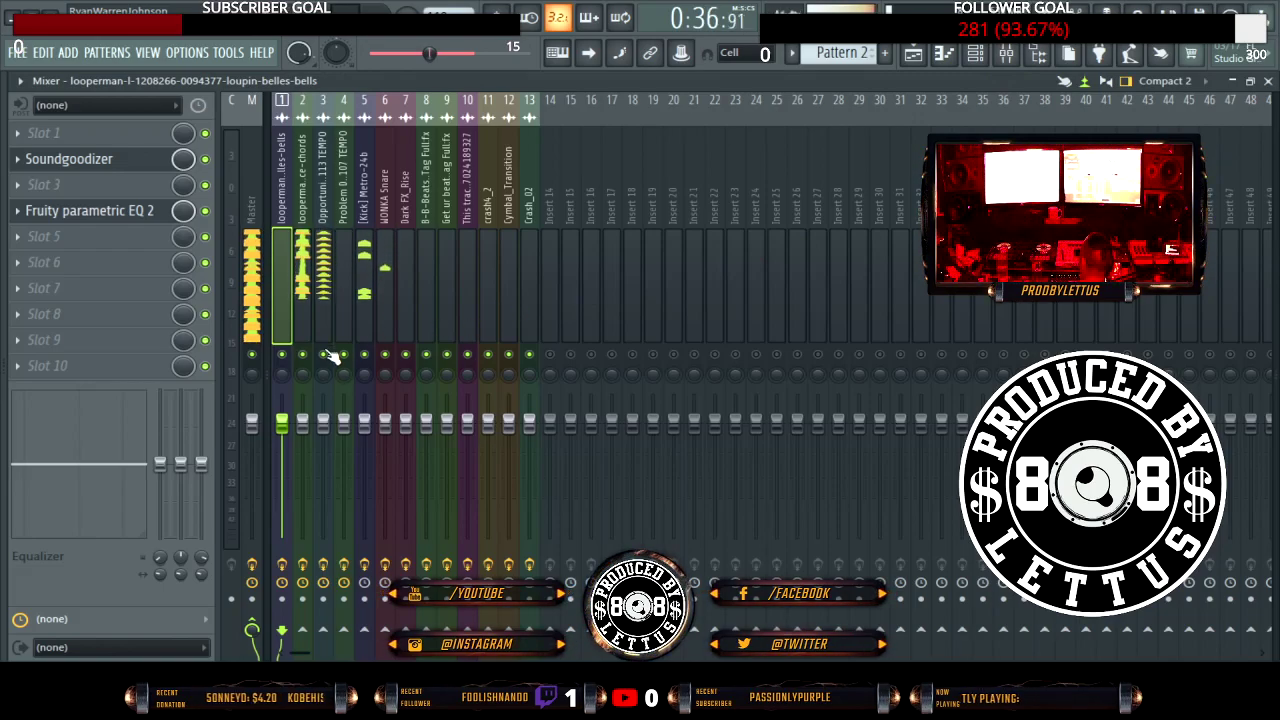
pyautogui.click(372, 196)
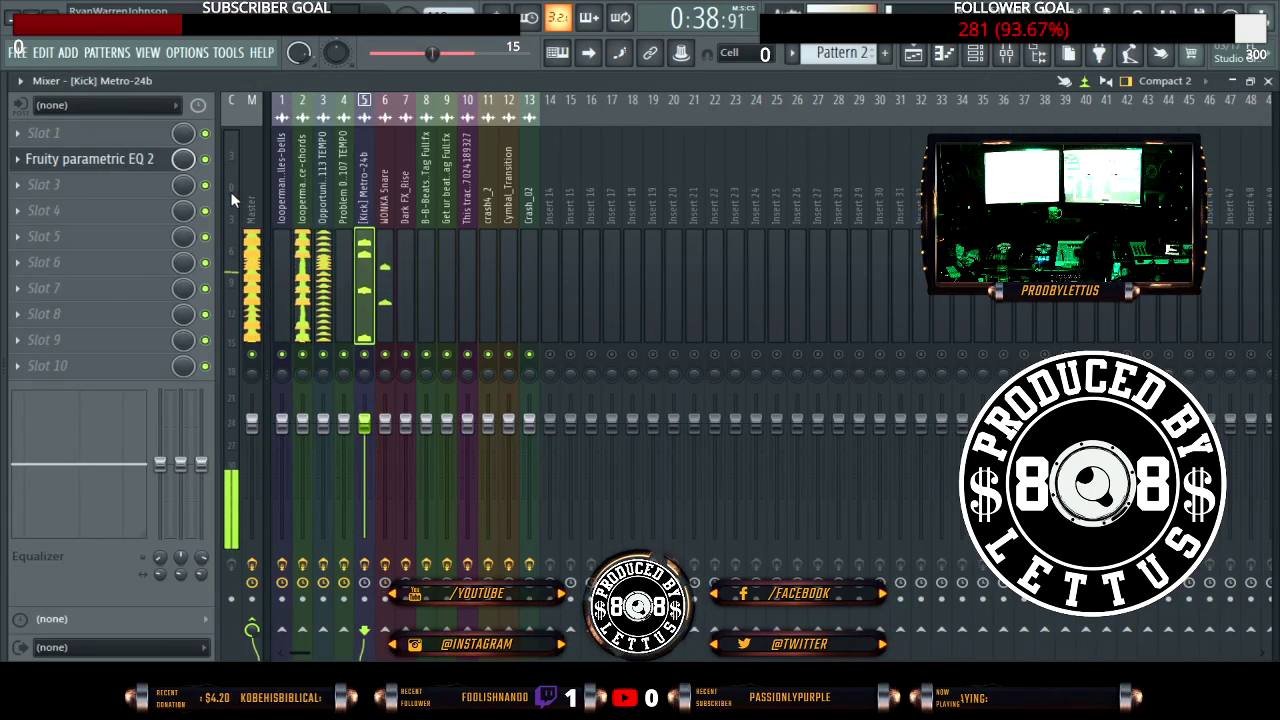
pyautogui.click(123, 168)
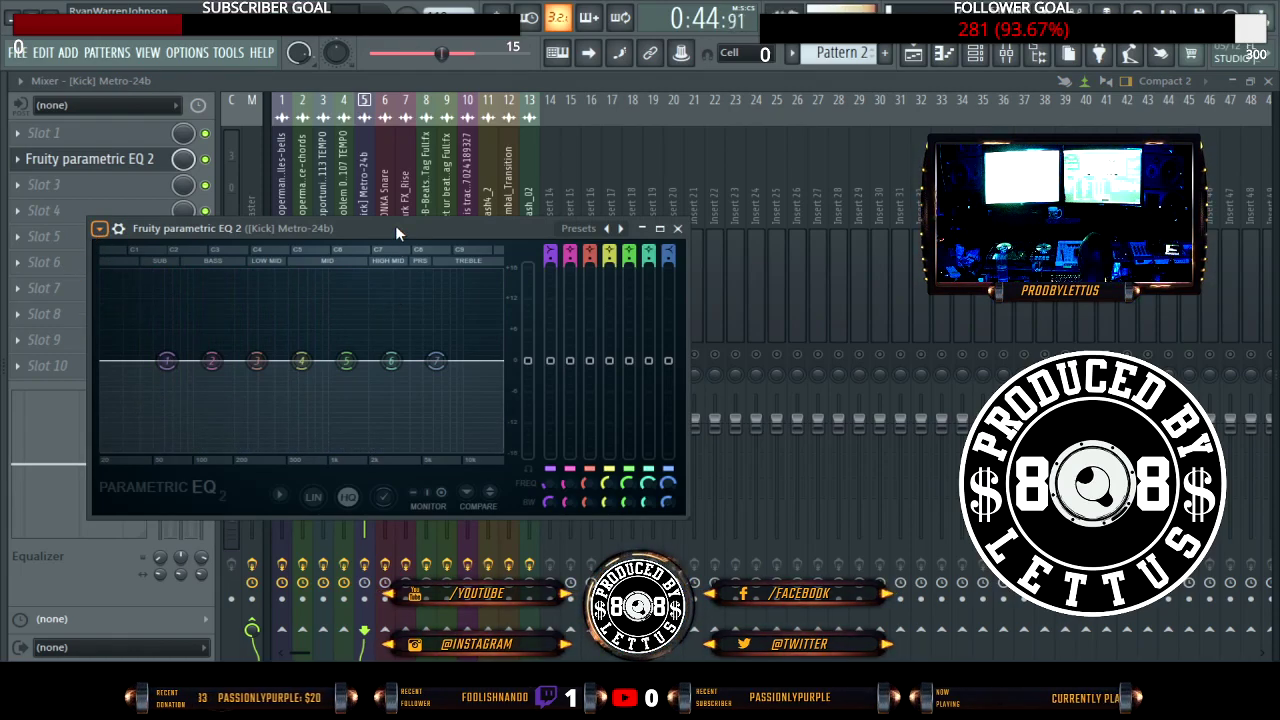
pyautogui.click(620, 228)
pyautogui.click(677, 229)
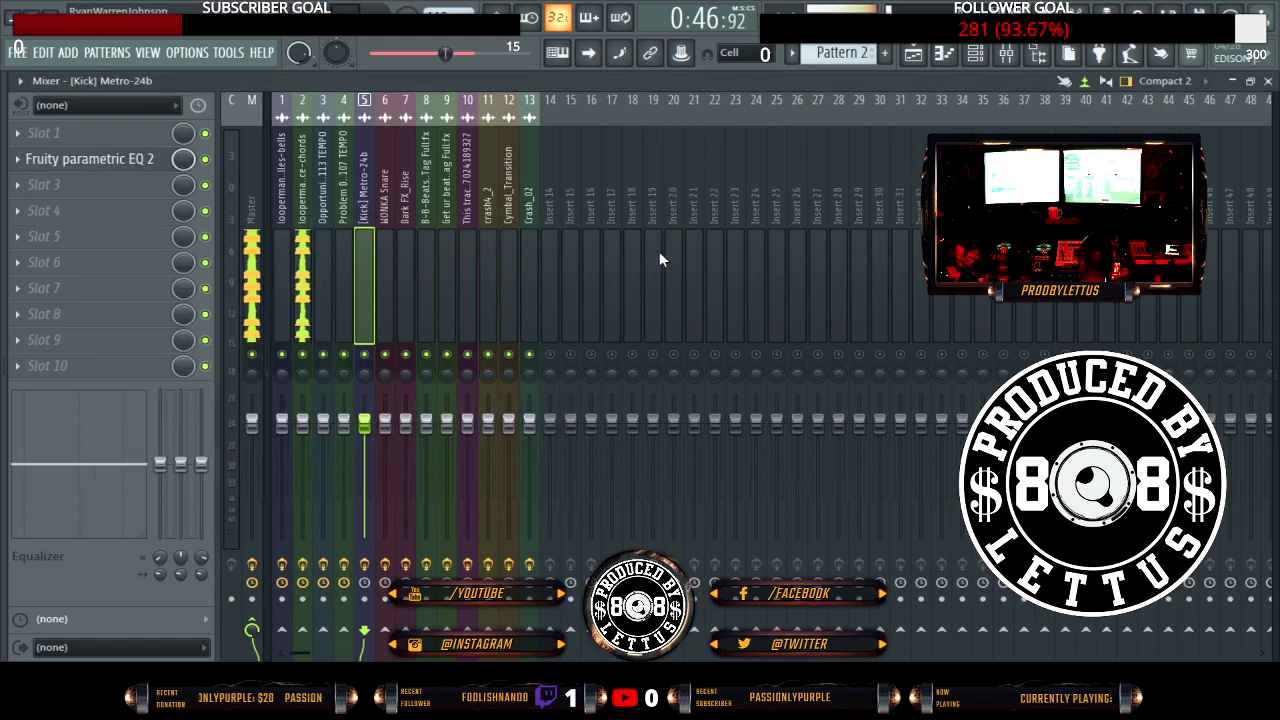
# Step: Replace the Fruity parametric EQ 2 on the Problem Drum Loop 107 TEMPO mixer track with Fruity Multiband Compressor
pyautogui.click(343, 275)
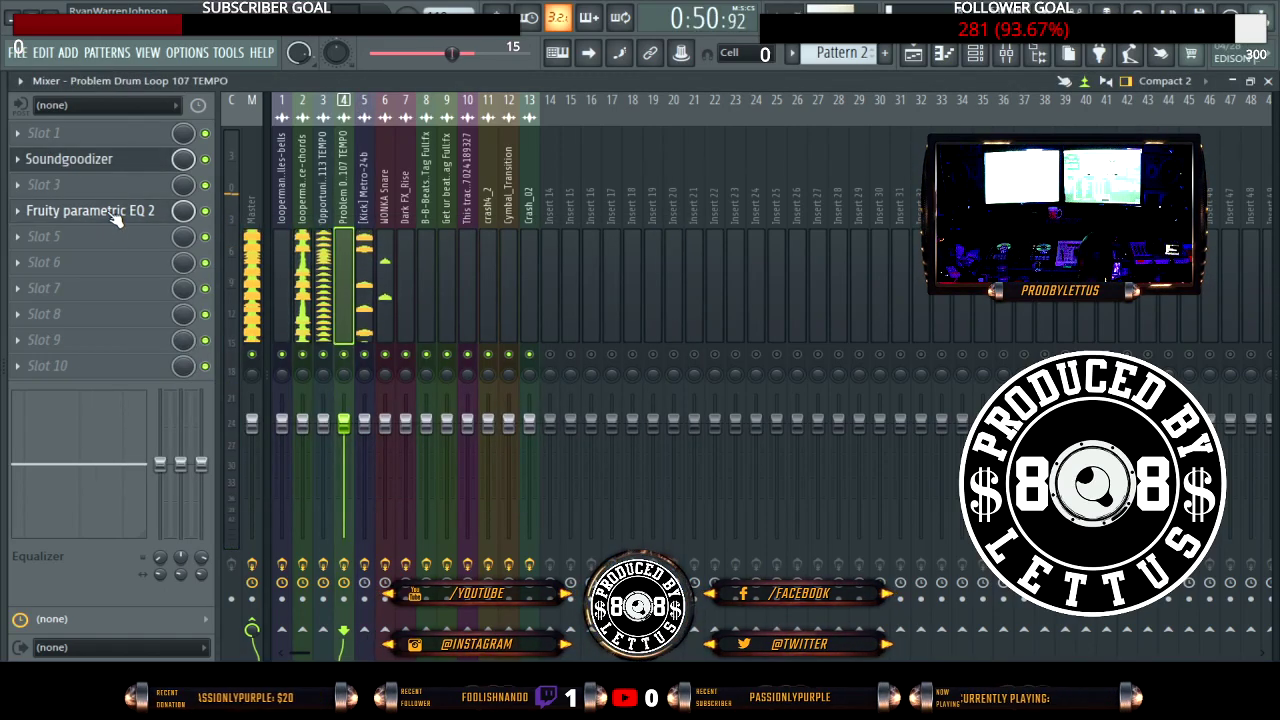
pyautogui.click(150, 211)
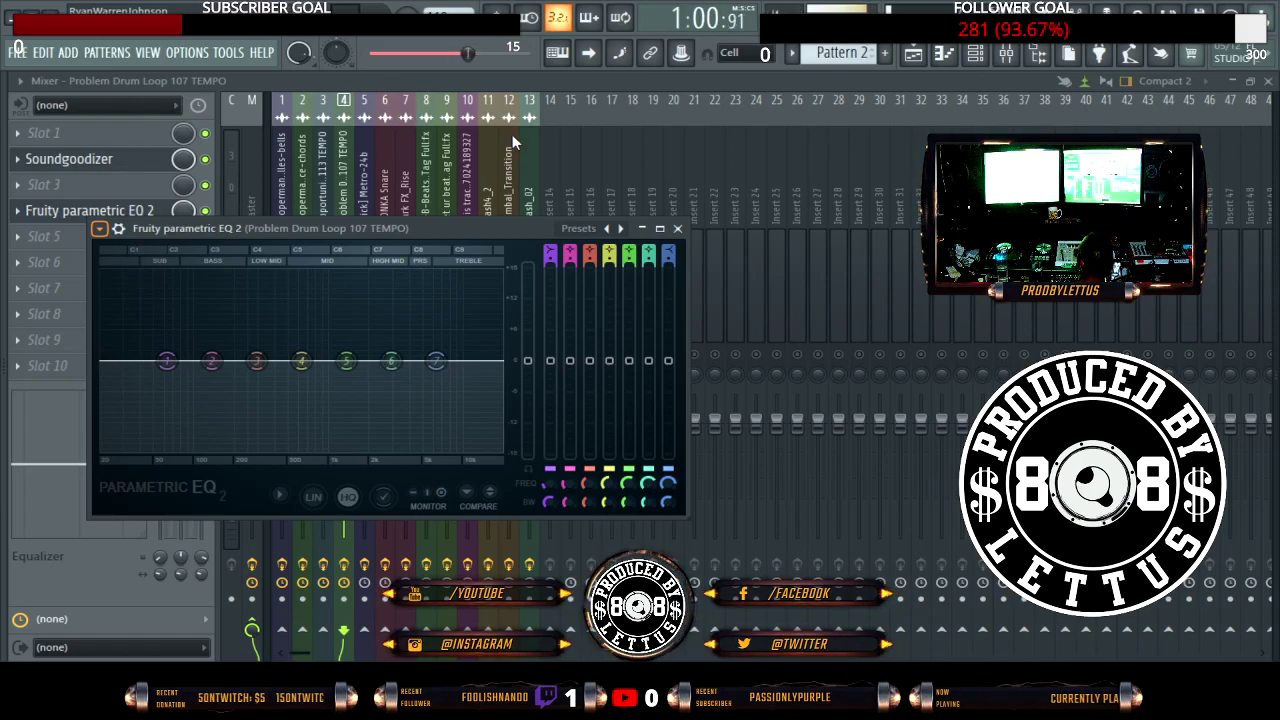
pyautogui.click(117, 248)
# Step: Bypass Soundgoodizer on the Problem Drum Loop mixer track and load the multiband compressor's Bright preset
pyautogui.click(205, 160)
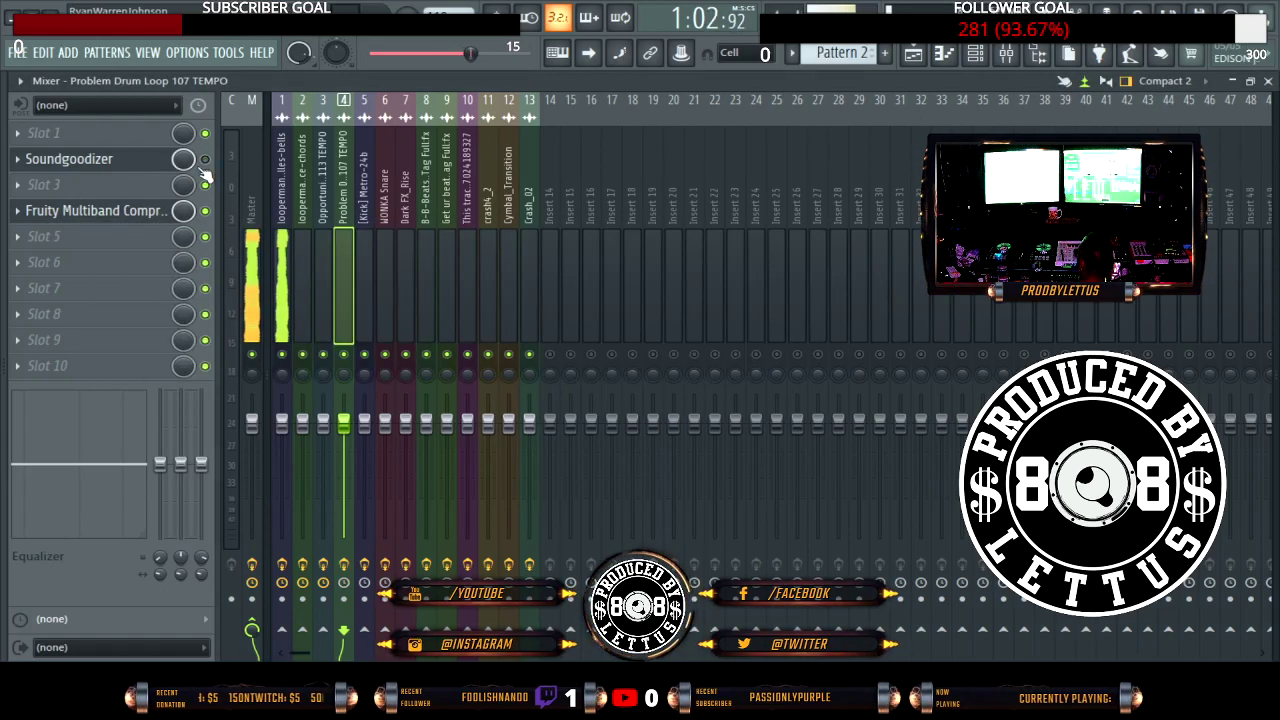
pyautogui.click(160, 212)
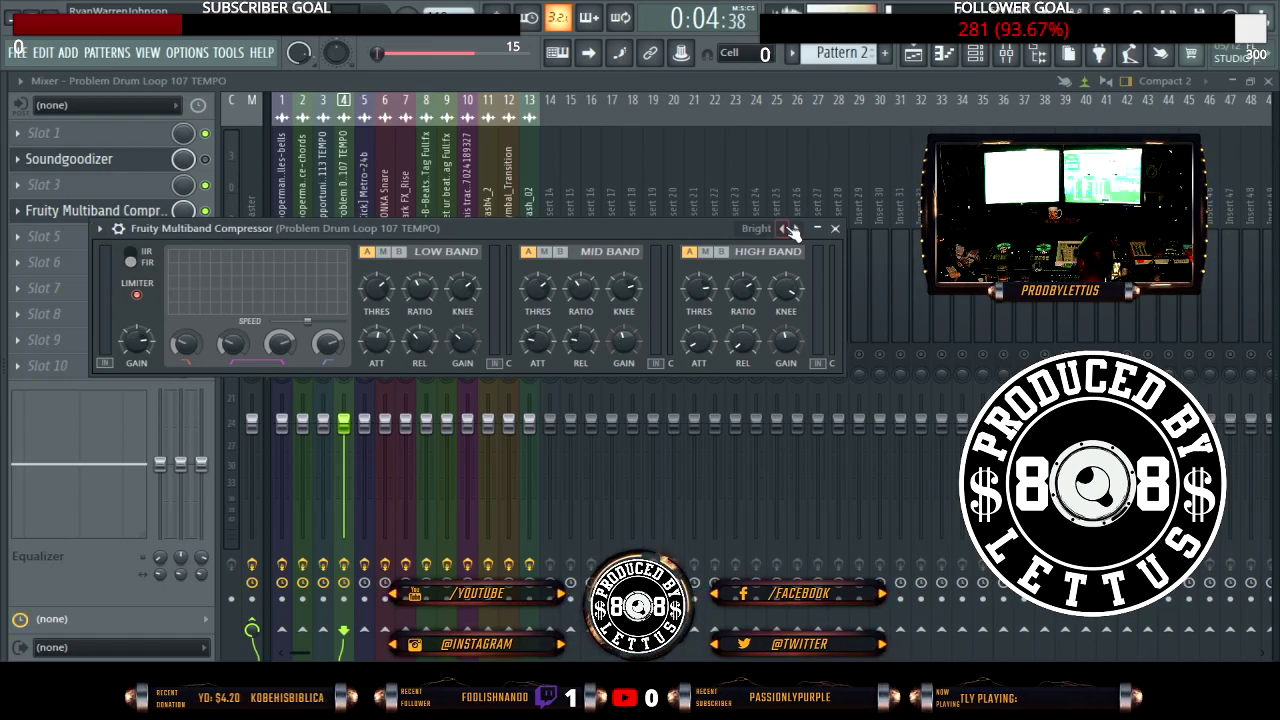
pyautogui.click(836, 229)
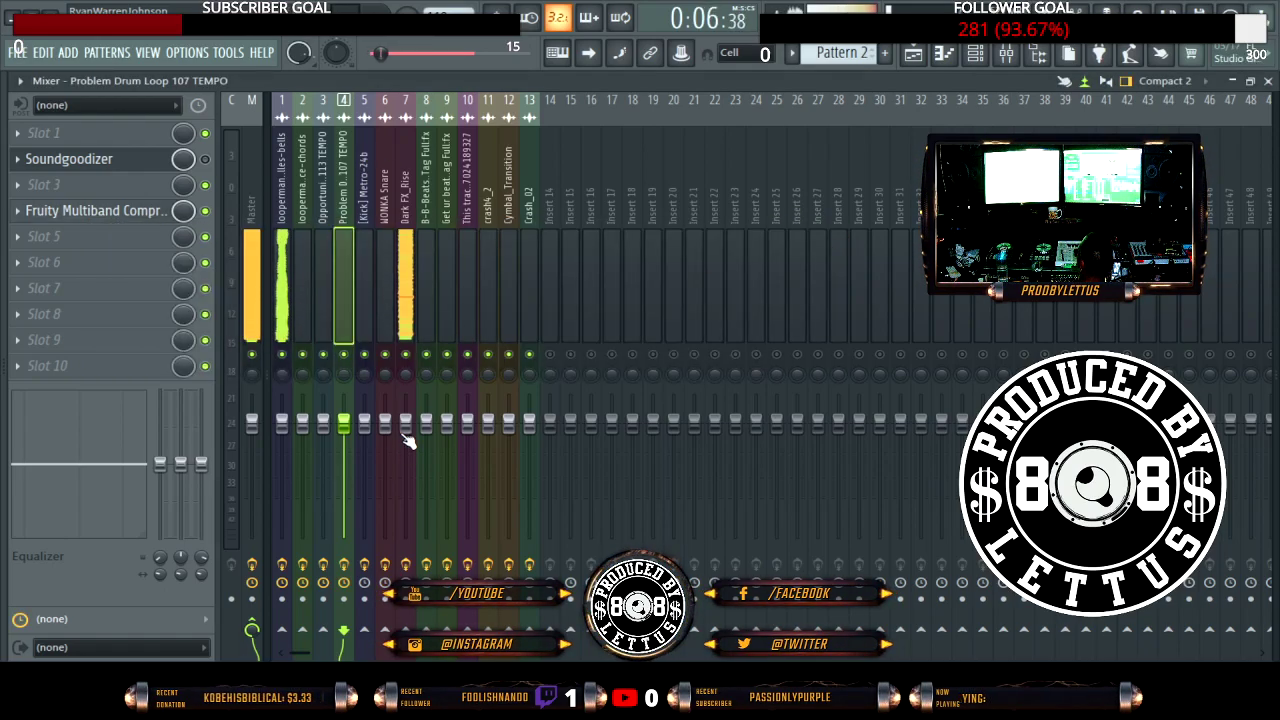
# Step: Lower the mixer levels of the Dark FX_Rise, Opportunity hat and Problem Drum Loop tracks
pyautogui.moveTo(408, 424); pyautogui.dragTo(406, 433)
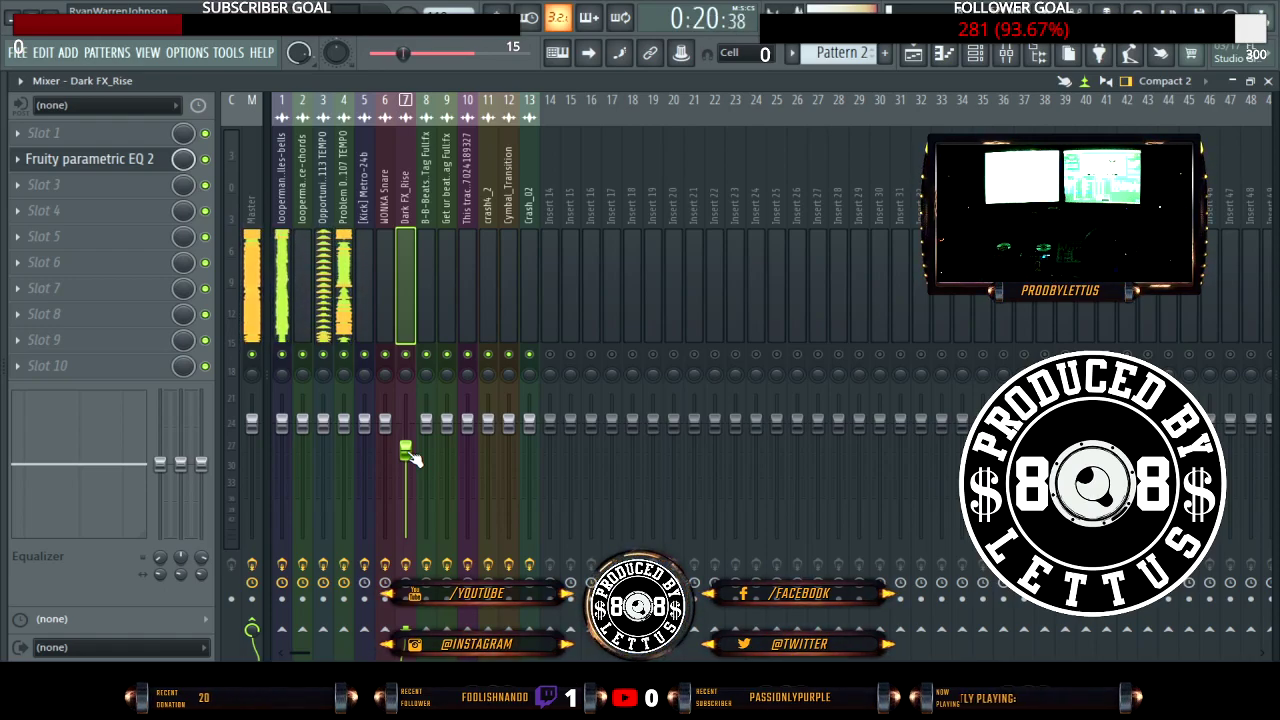
pyautogui.moveTo(323, 421); pyautogui.dragTo(344, 447)
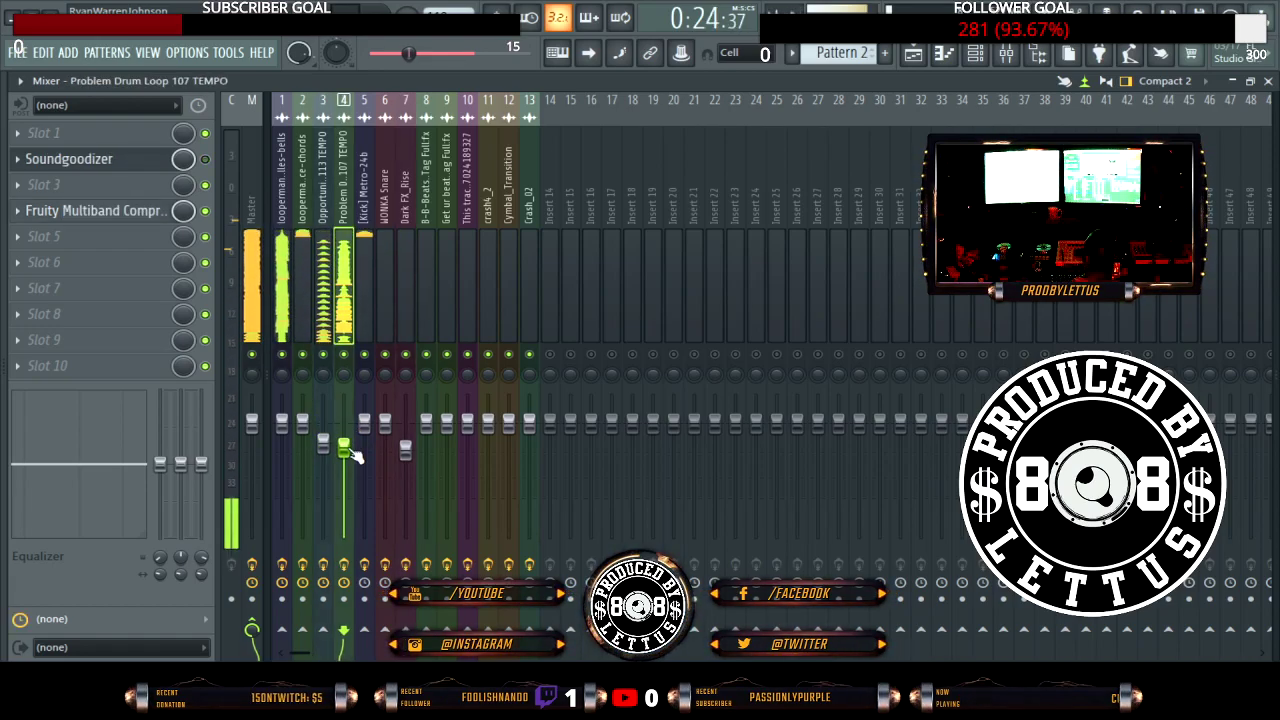
pyautogui.click(385, 290)
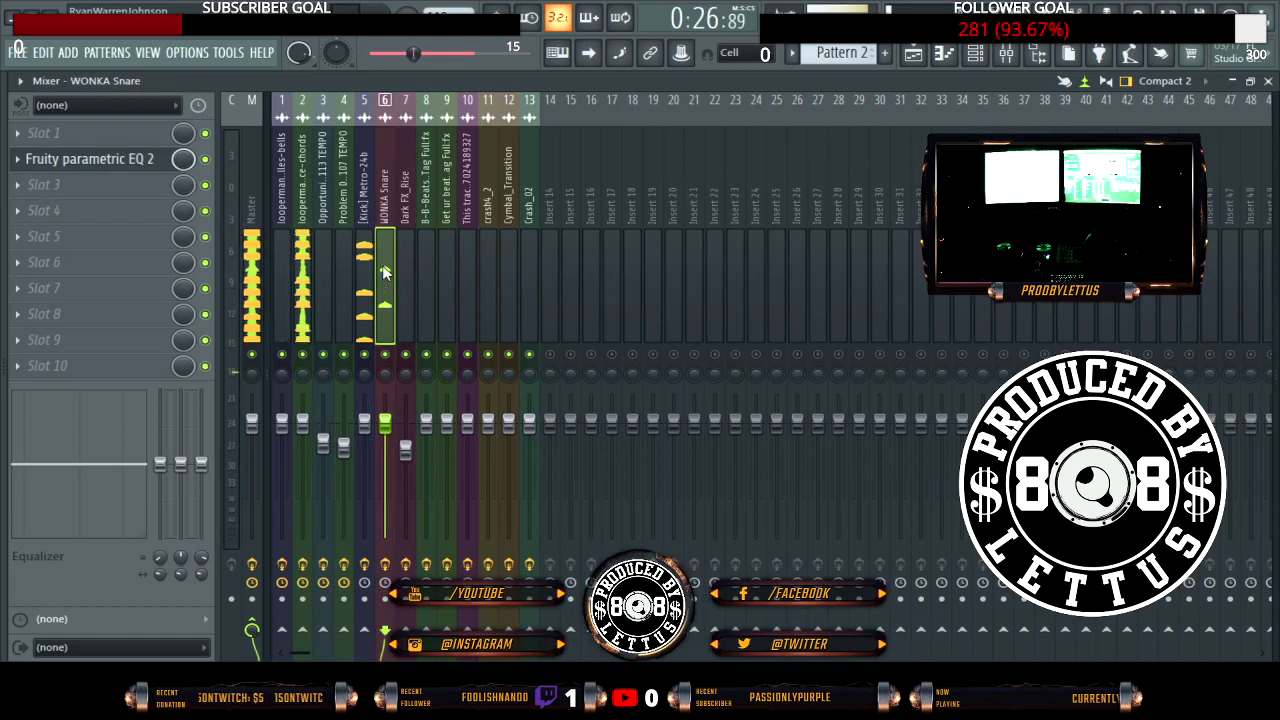
# Step: Bypass Soundgoodizer on the Opportunity hat 113 TEMPO mixer track and switch its Fruity parametric EQ 2 to the next preset
pyautogui.click(325, 281)
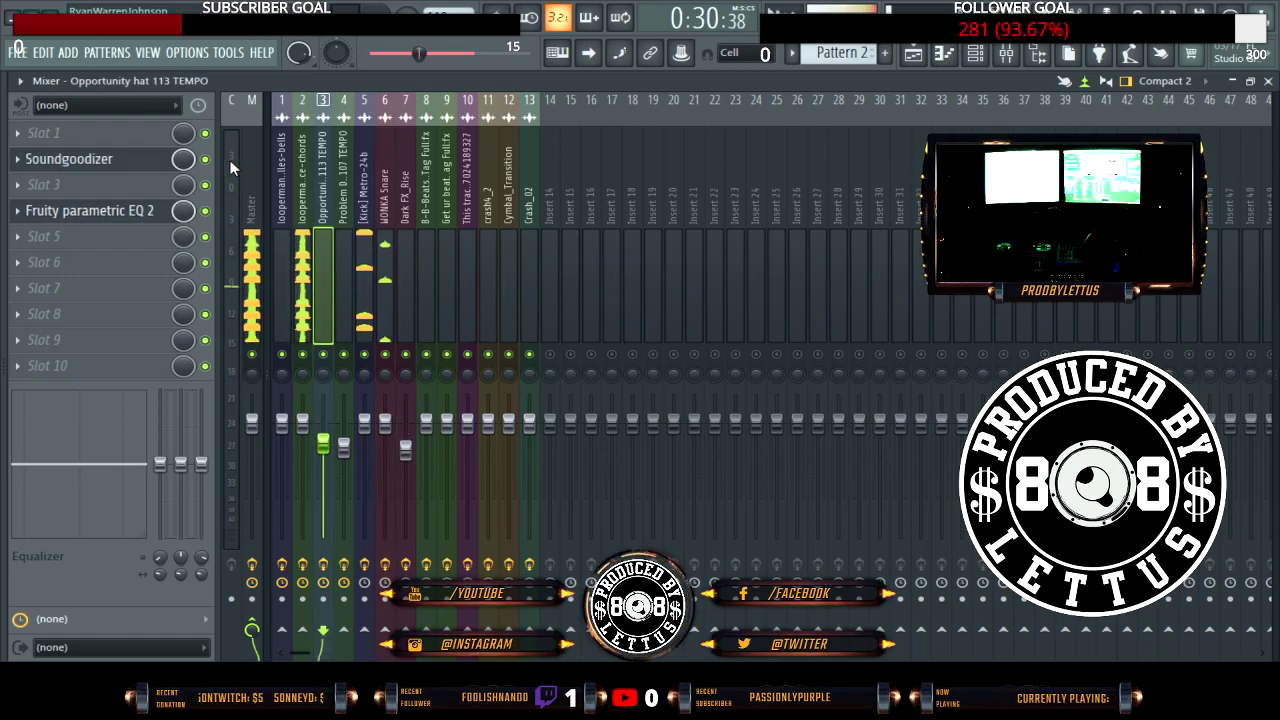
pyautogui.click(148, 211)
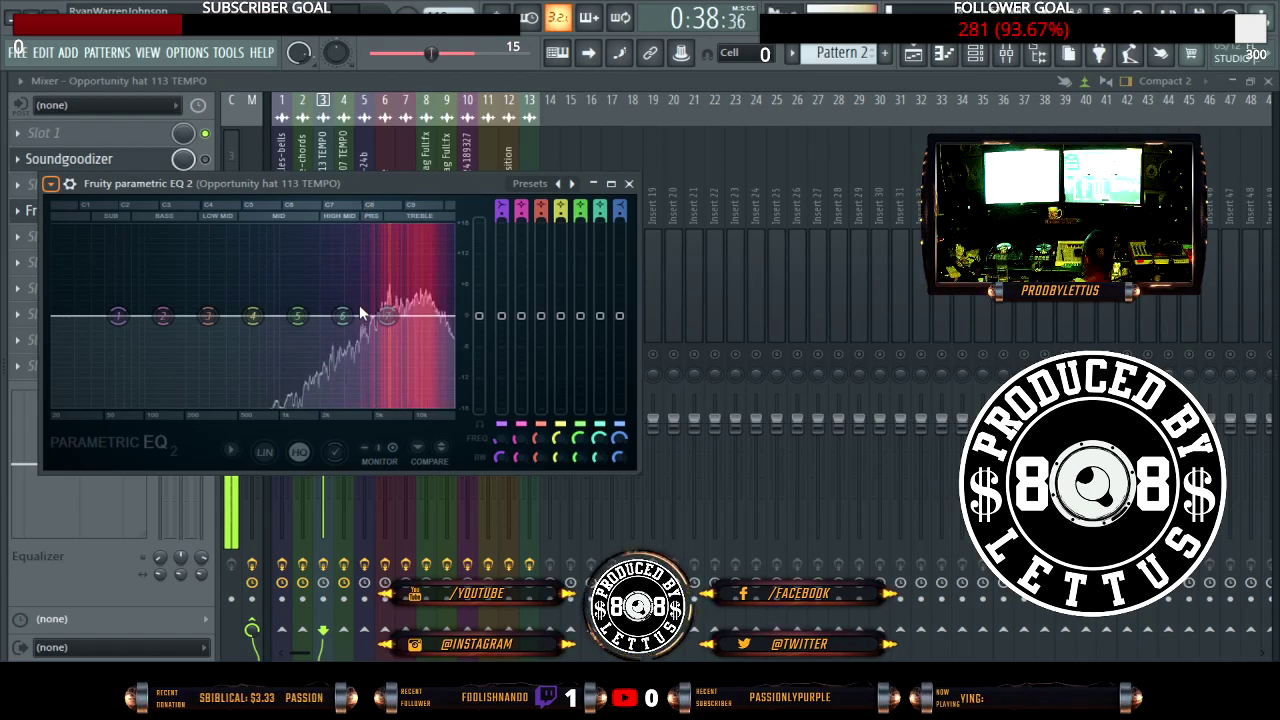
pyautogui.click(571, 183)
pyautogui.click(630, 184)
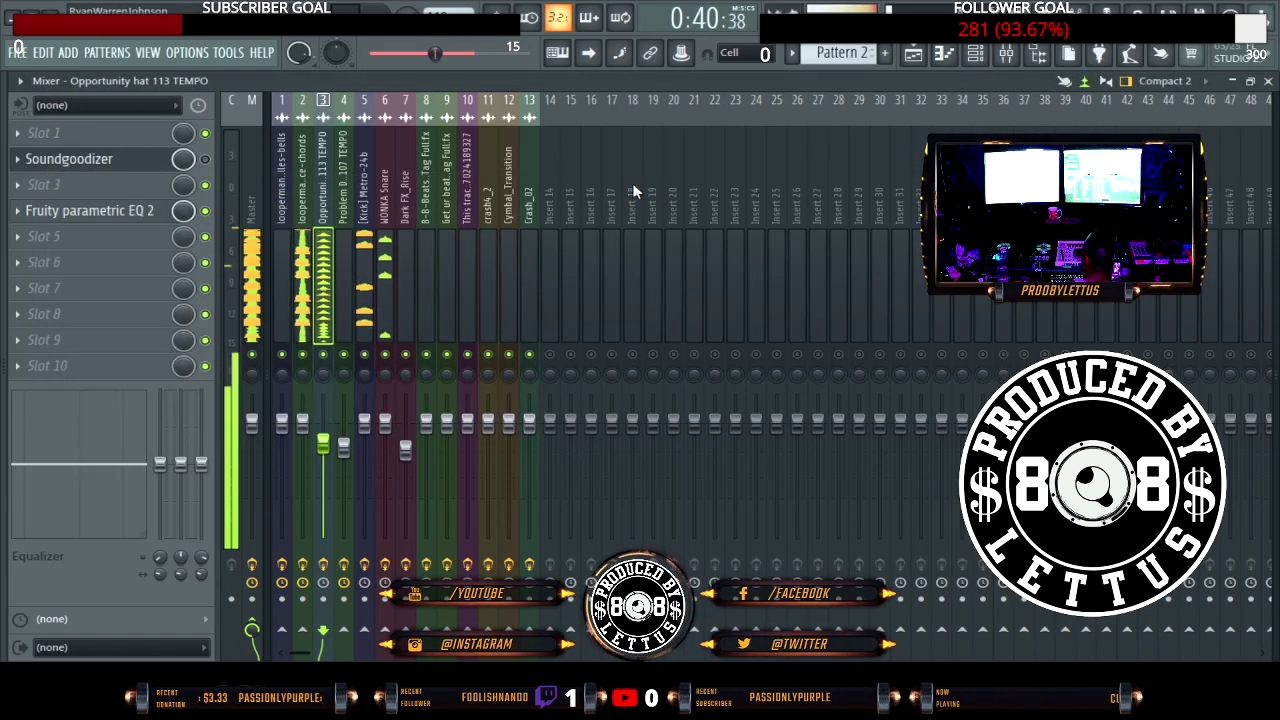
# Step: Slightly lower the mixer levels of the looperman dance-chords and bells tracks
pyautogui.click(343, 290)
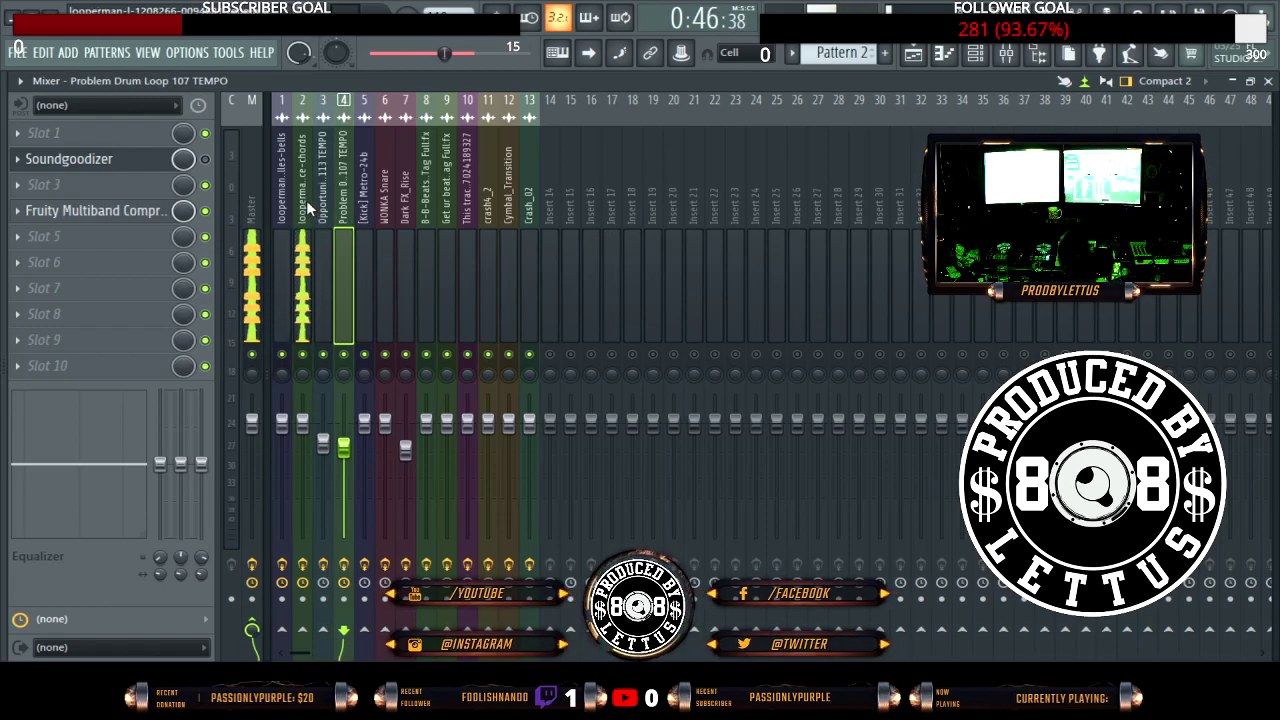
pyautogui.click(299, 430)
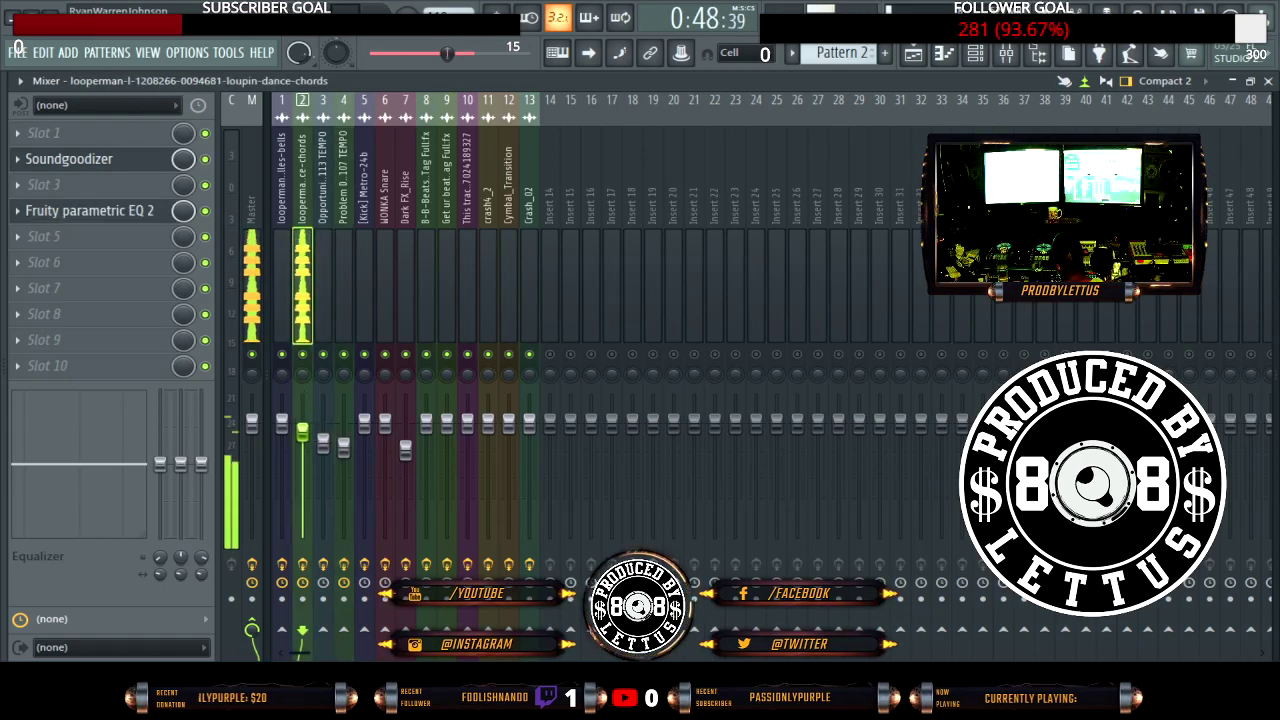
pyautogui.scroll(-2, 289, 429)
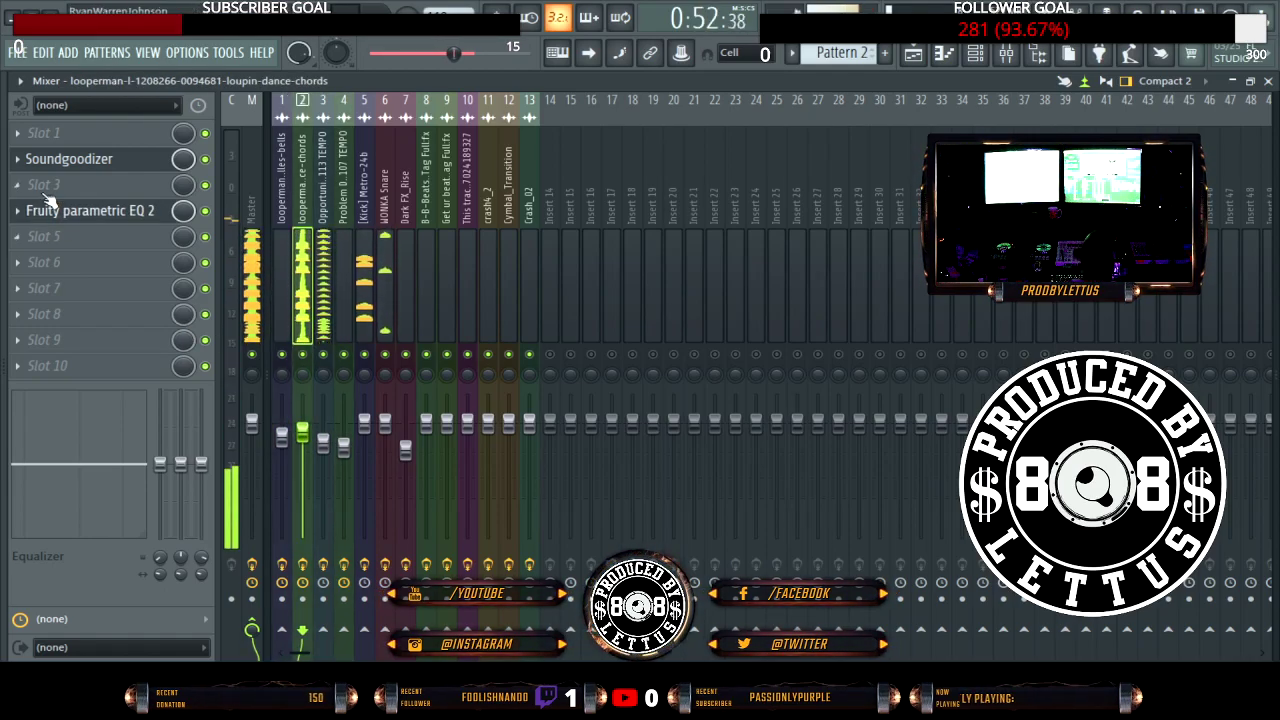
# Step: Compare Soundgoodizer modes on the dance-chords mixer track and set it to mode C
pyautogui.click(70, 162)
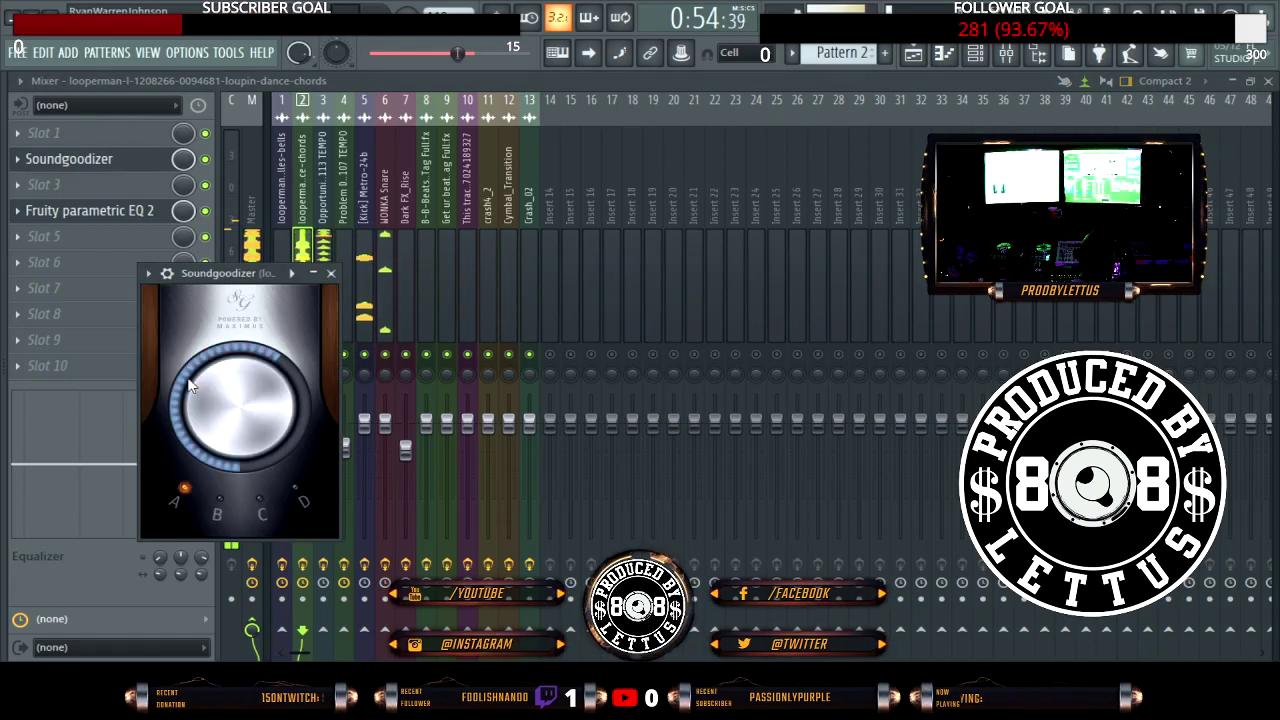
pyautogui.click(260, 510)
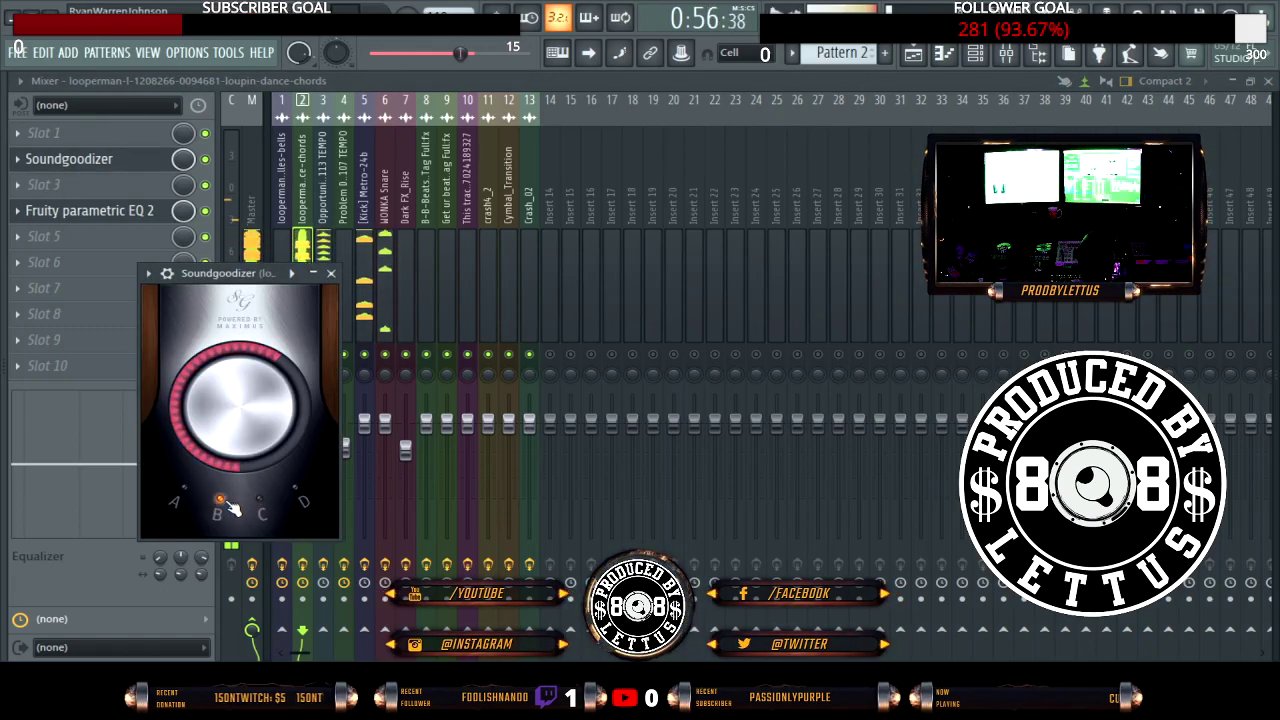
pyautogui.click(218, 510)
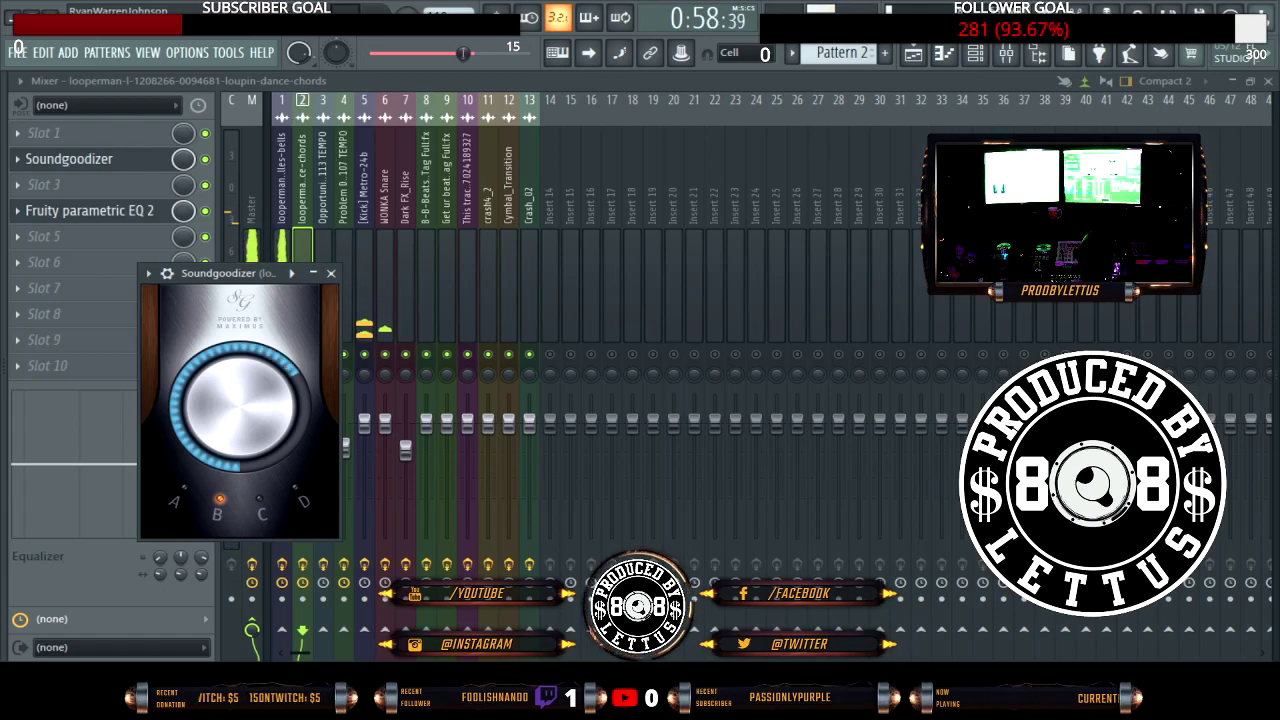
pyautogui.click(258, 501)
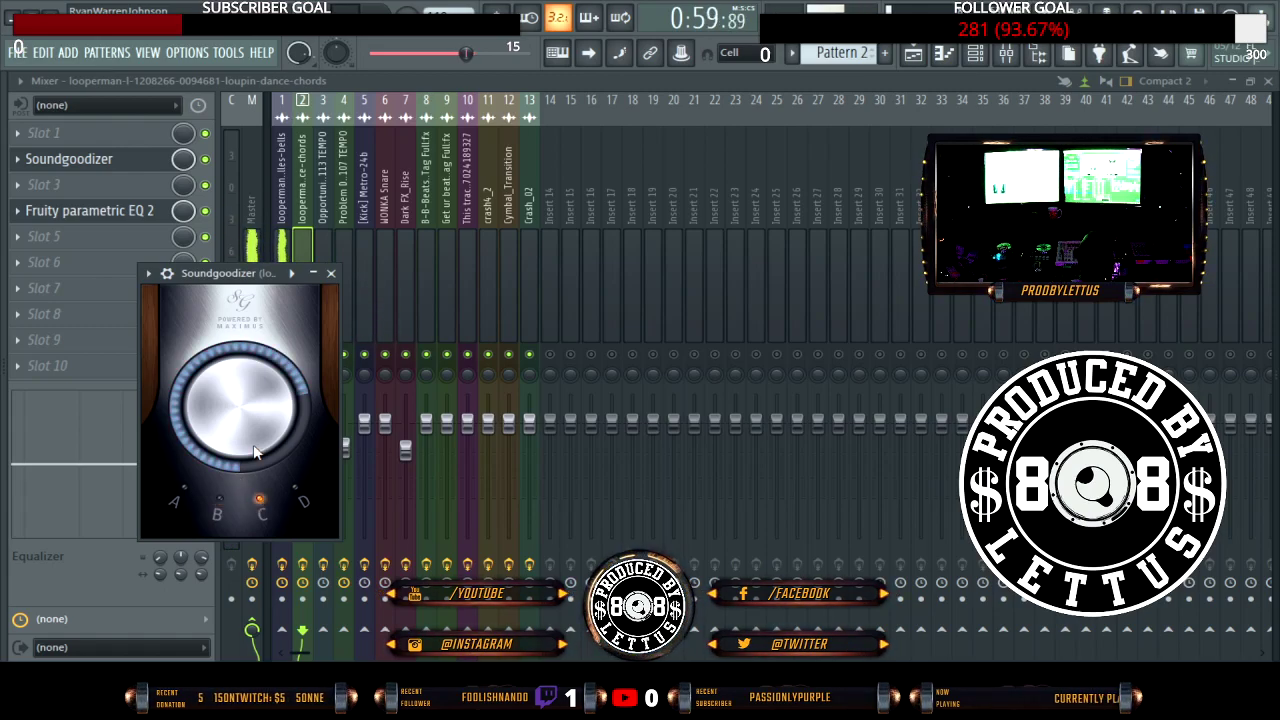
pyautogui.click(334, 276)
# Step: Load the Lettus Jazzy Keyz preset in the dance-chords track's Fruity parametric EQ 2
pyautogui.click(128, 212)
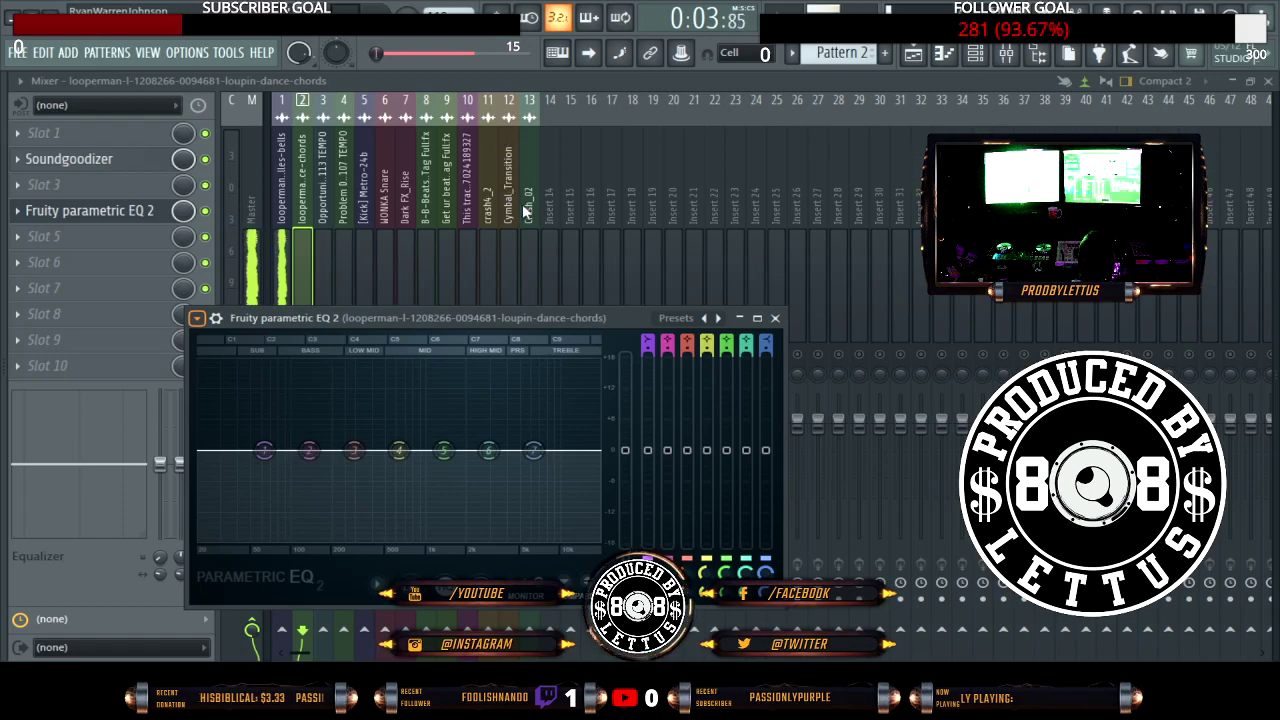
pyautogui.click(676, 318)
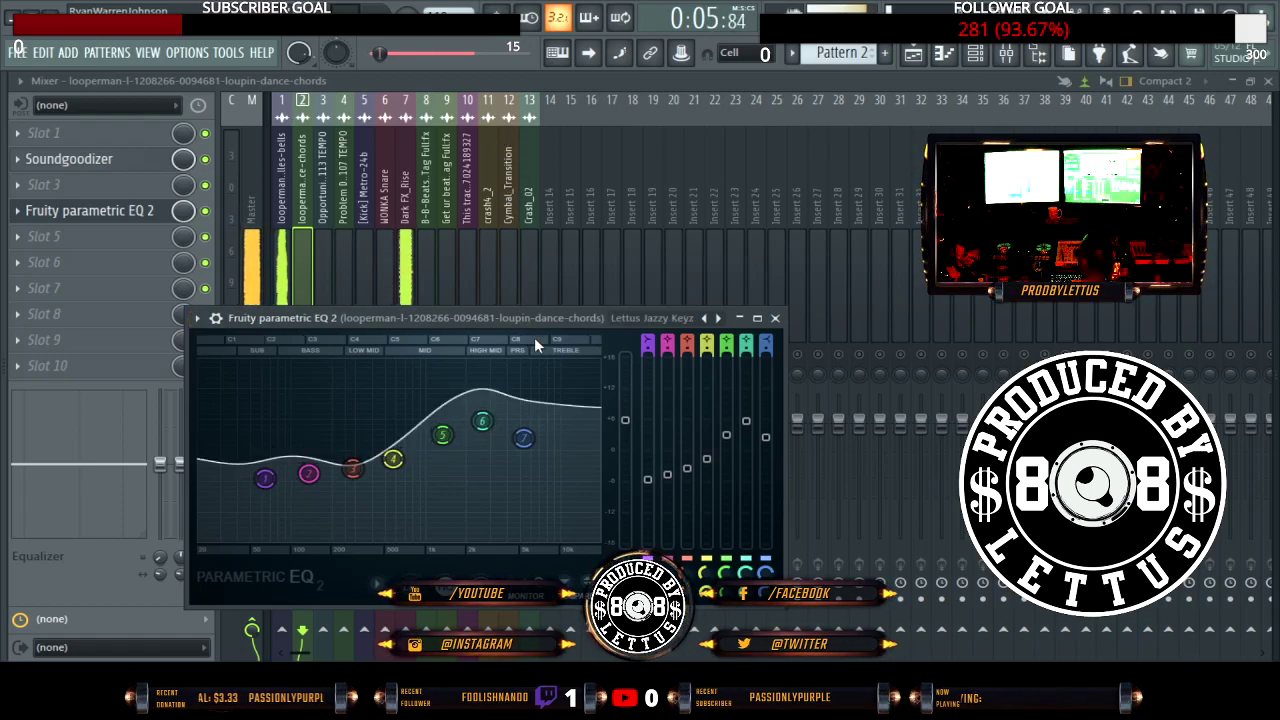
pyautogui.click(718, 319)
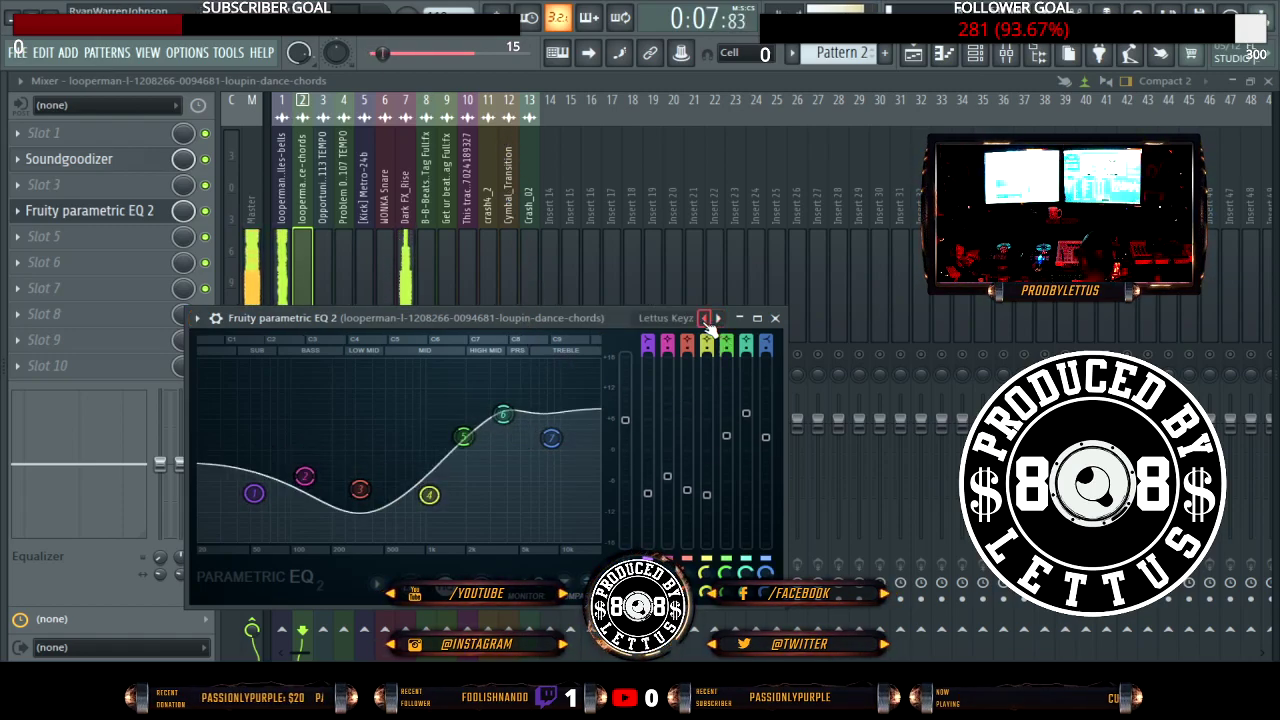
pyautogui.click(704, 319)
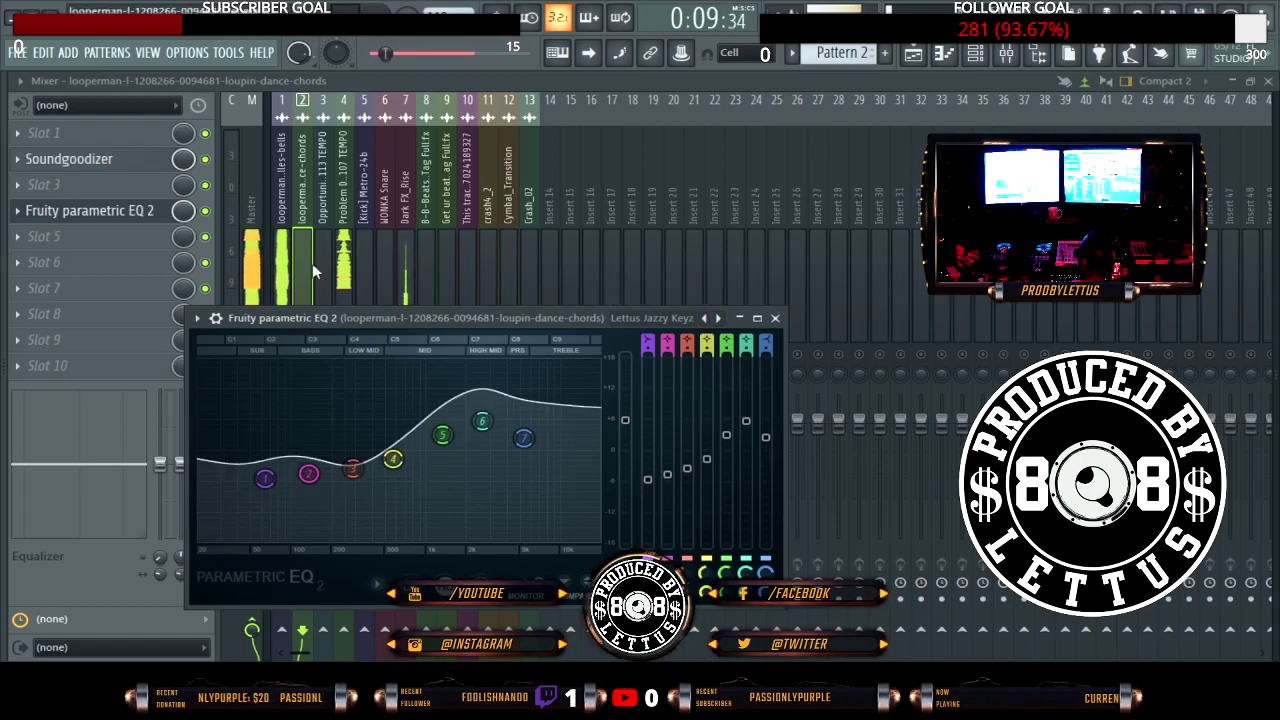
# Step: Compare Soundgoodizer modes on the looperman bells mixer track and set it to mode C
pyautogui.click(283, 213)
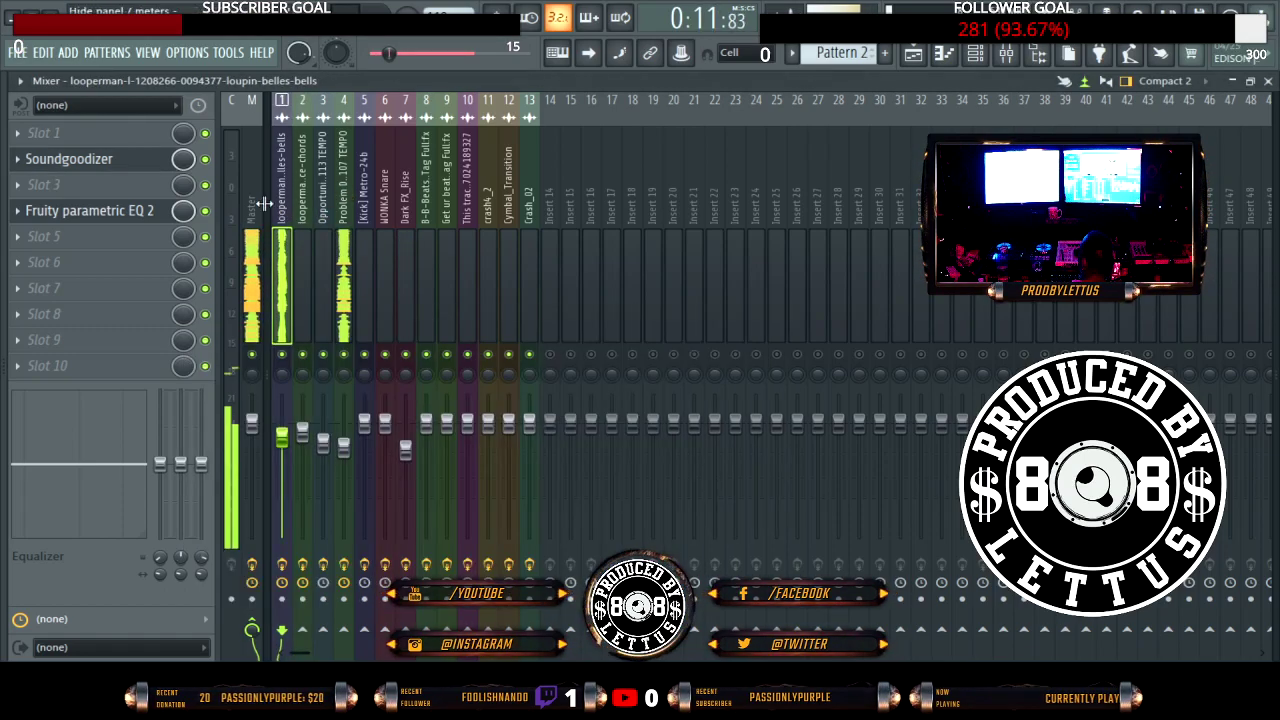
pyautogui.click(100, 163)
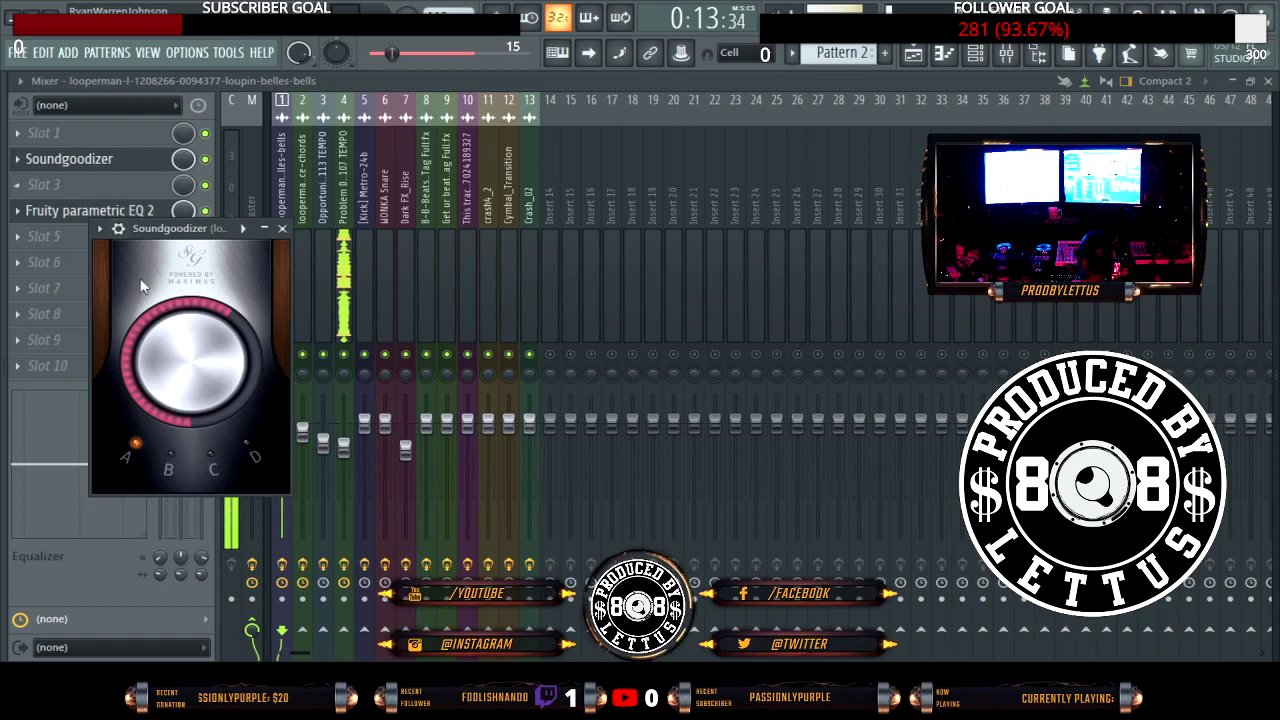
pyautogui.click(171, 452)
pyautogui.click(135, 442)
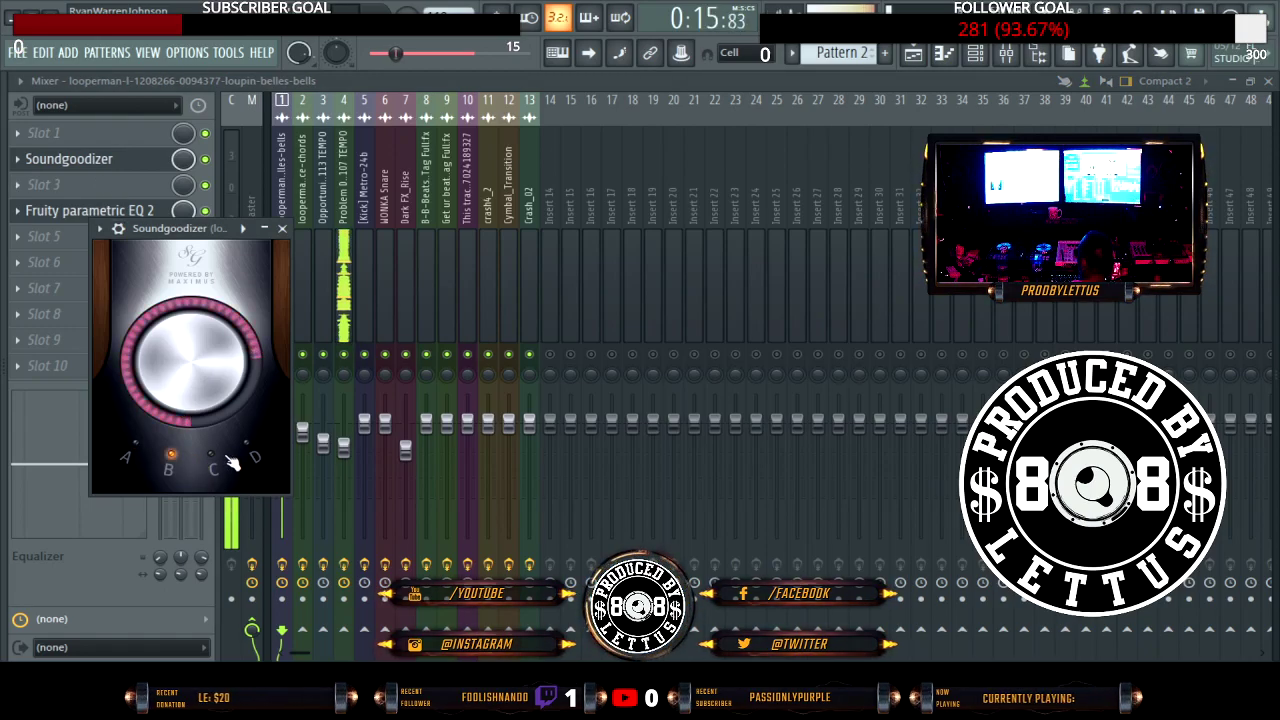
pyautogui.click(246, 442)
pyautogui.click(210, 453)
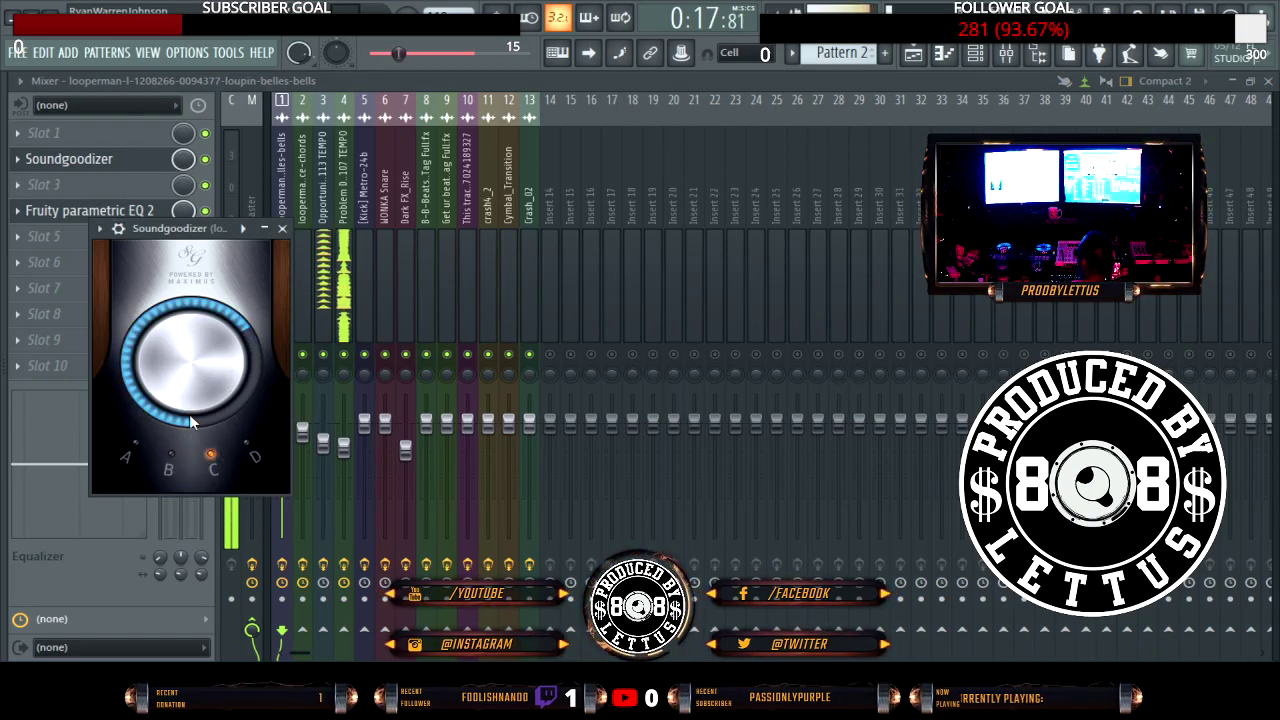
pyautogui.click(282, 228)
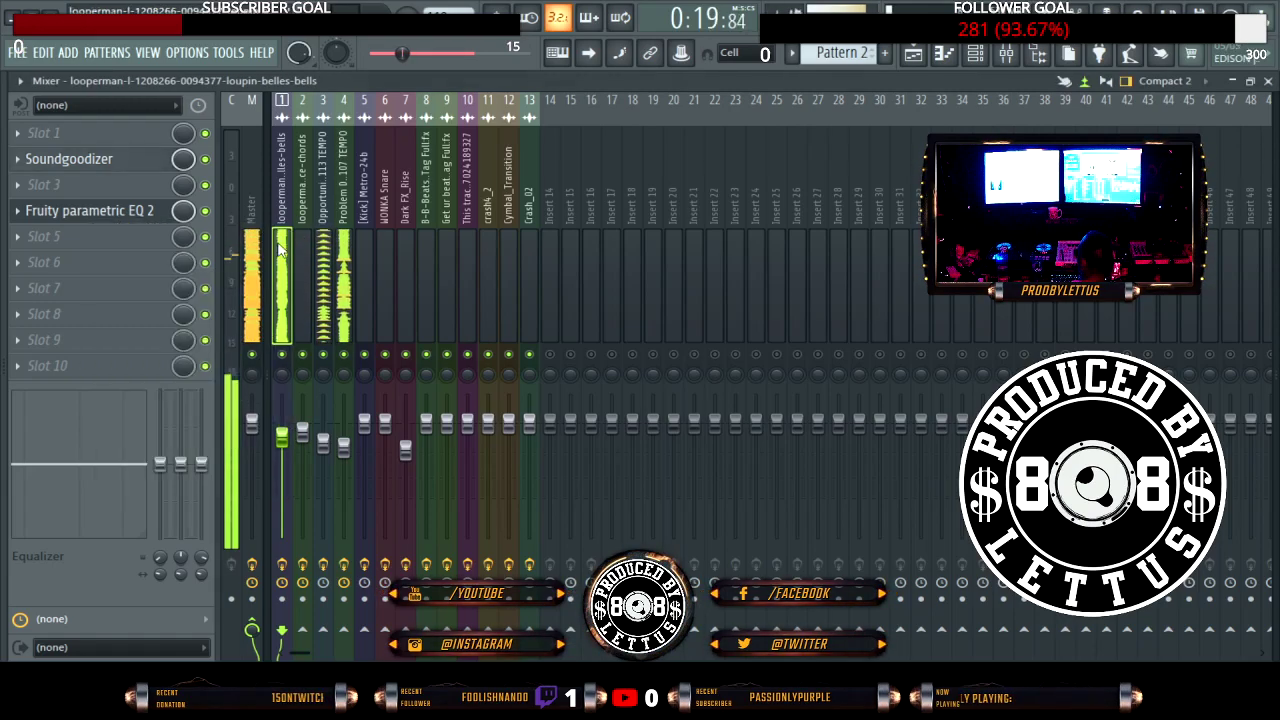
# Step: Check the bells track's EQ, and load the Lettus Keyz preset in the dance-chords track's Fruity parametric EQ 2
pyautogui.click(90, 211)
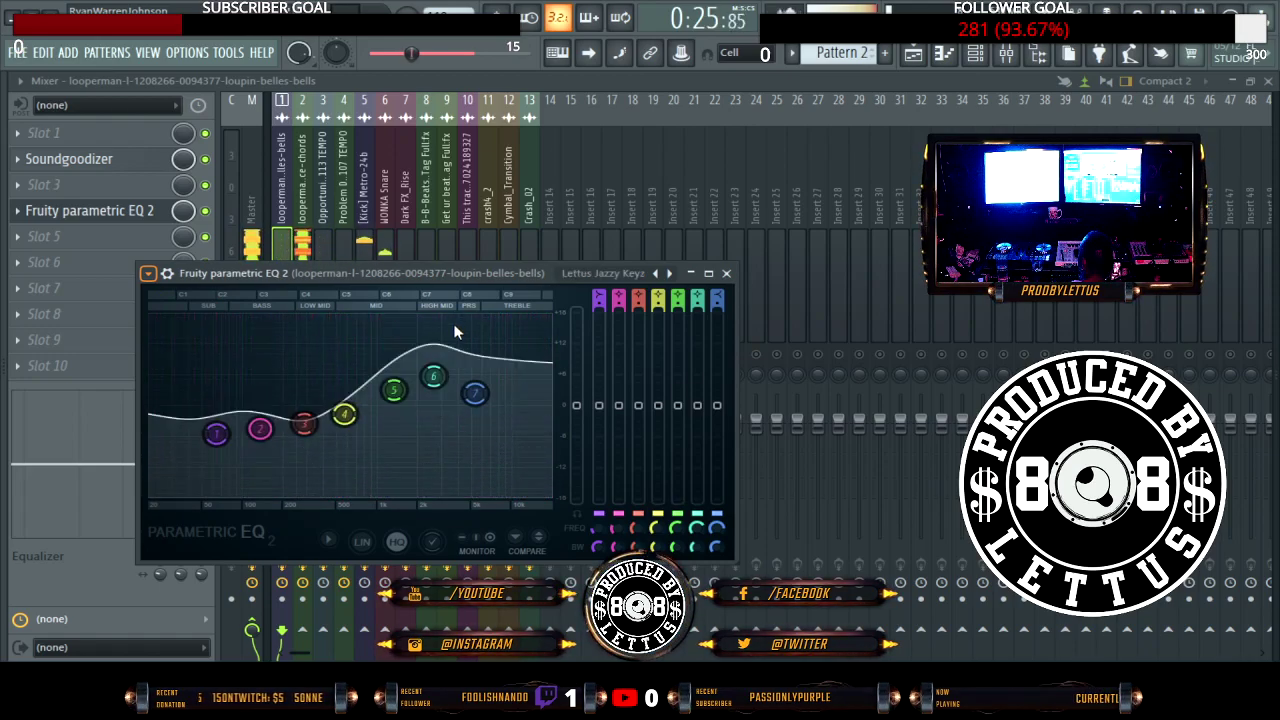
pyautogui.click(388, 205)
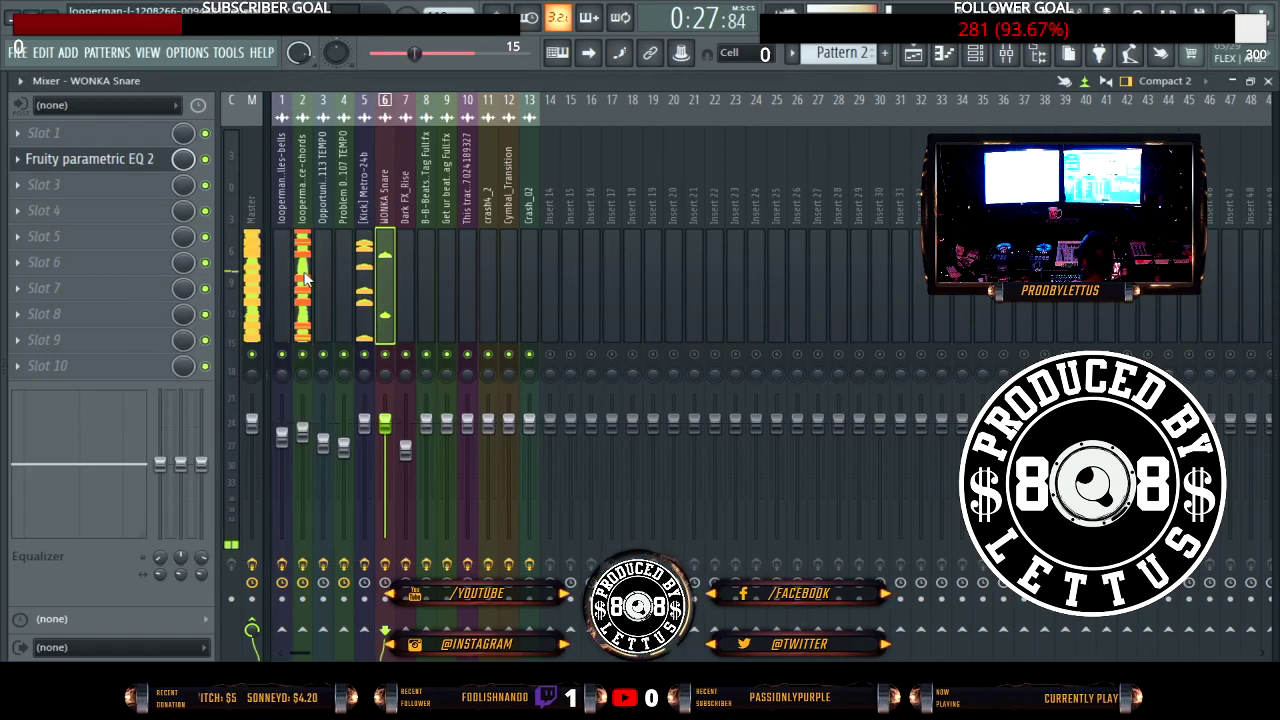
pyautogui.click(302, 180)
pyautogui.click(95, 211)
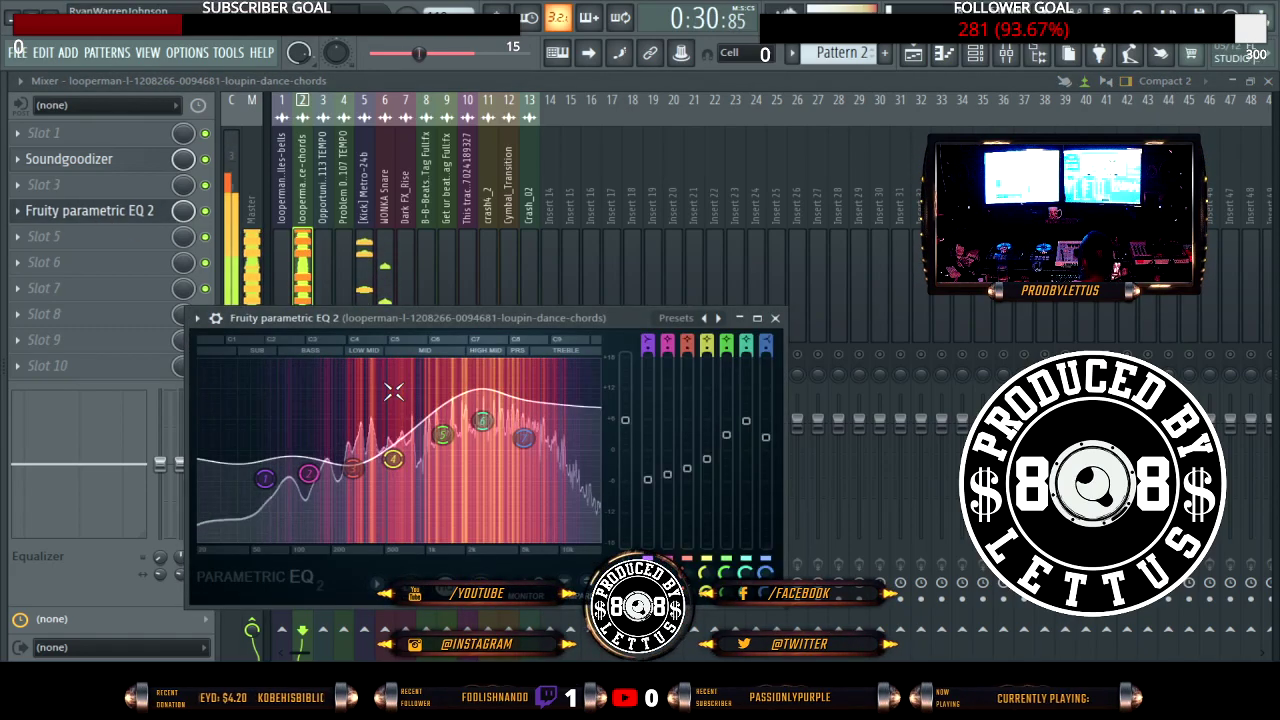
pyautogui.click(705, 317)
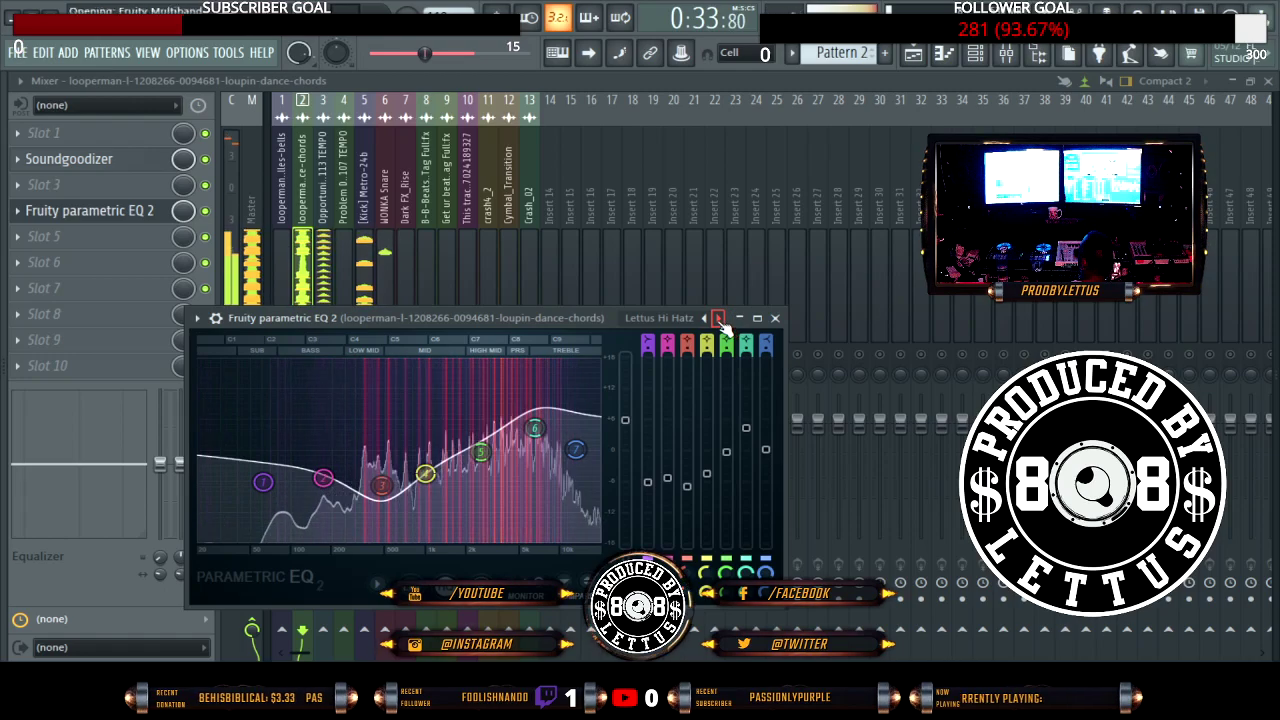
pyautogui.click(718, 317)
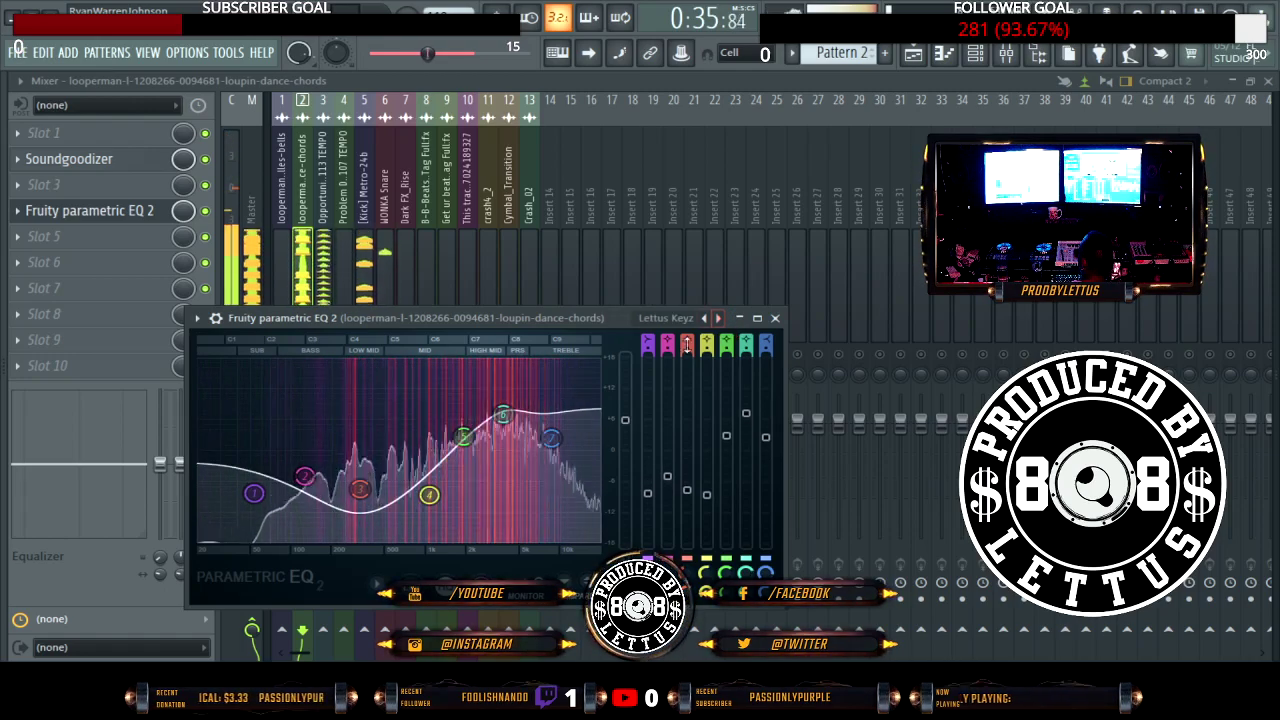
# Step: Fine-tune the dance-chords EQ curve by slightly lowering bands 5 and 6 and raising band 4 at a lower frequency
pyautogui.moveTo(462, 436); pyautogui.dragTo(458, 444)
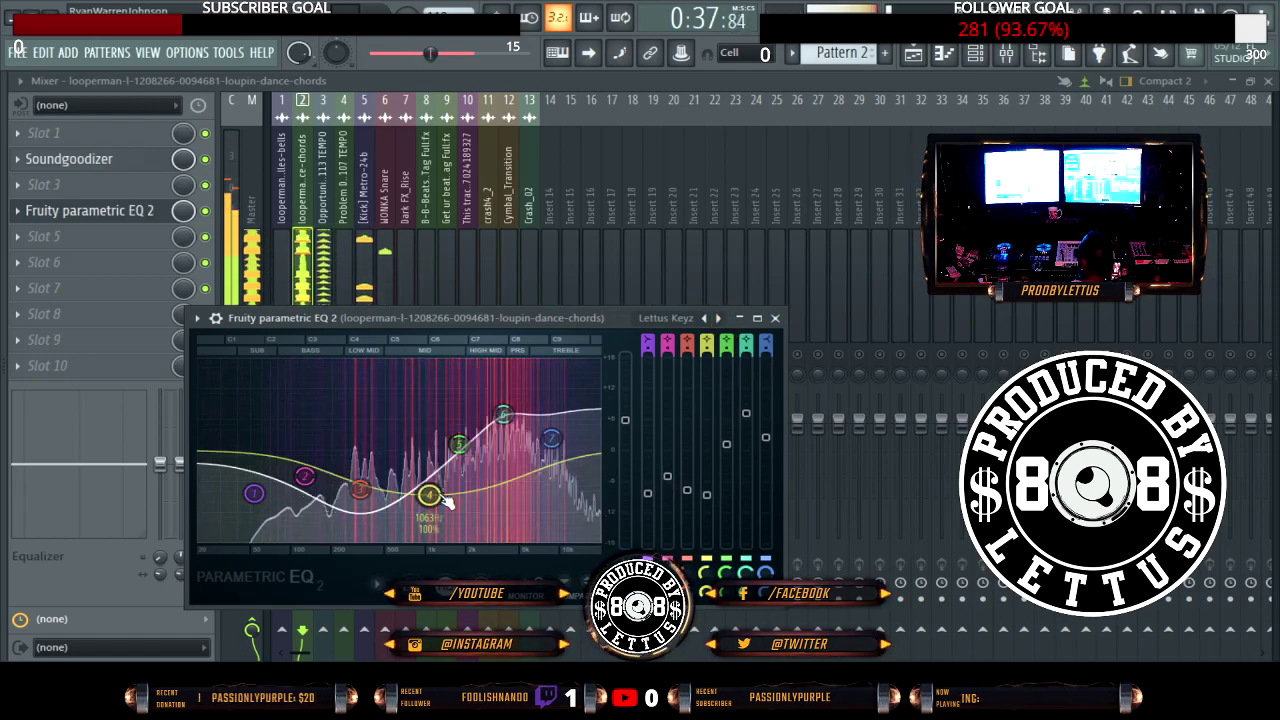
pyautogui.moveTo(429, 494); pyautogui.dragTo(413, 473)
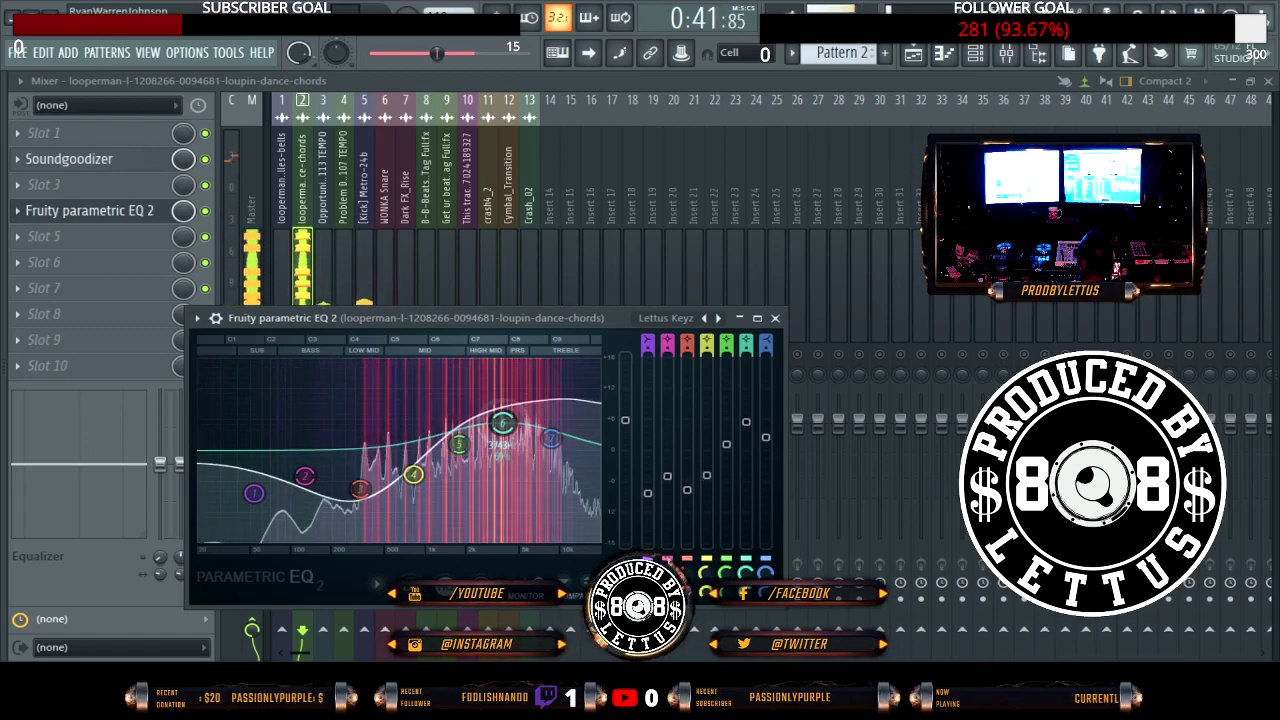
pyautogui.moveTo(506, 423); pyautogui.dragTo(505, 434)
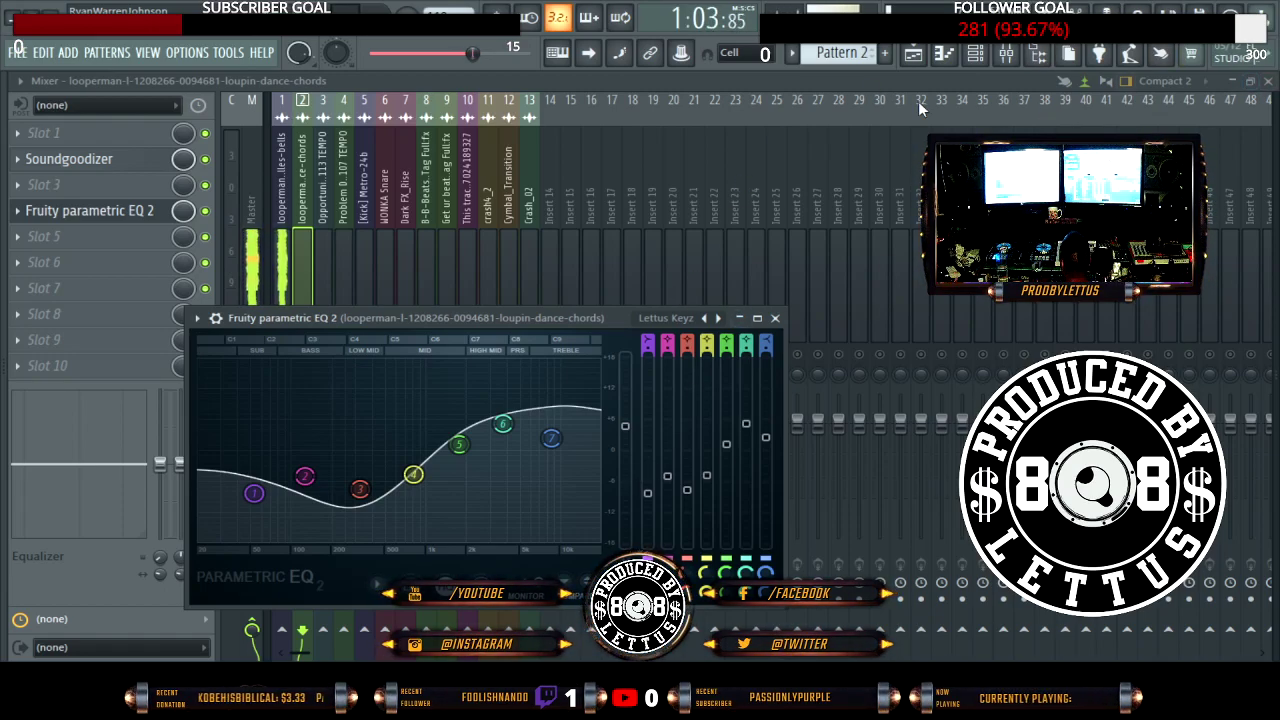
pyautogui.press('Escape')
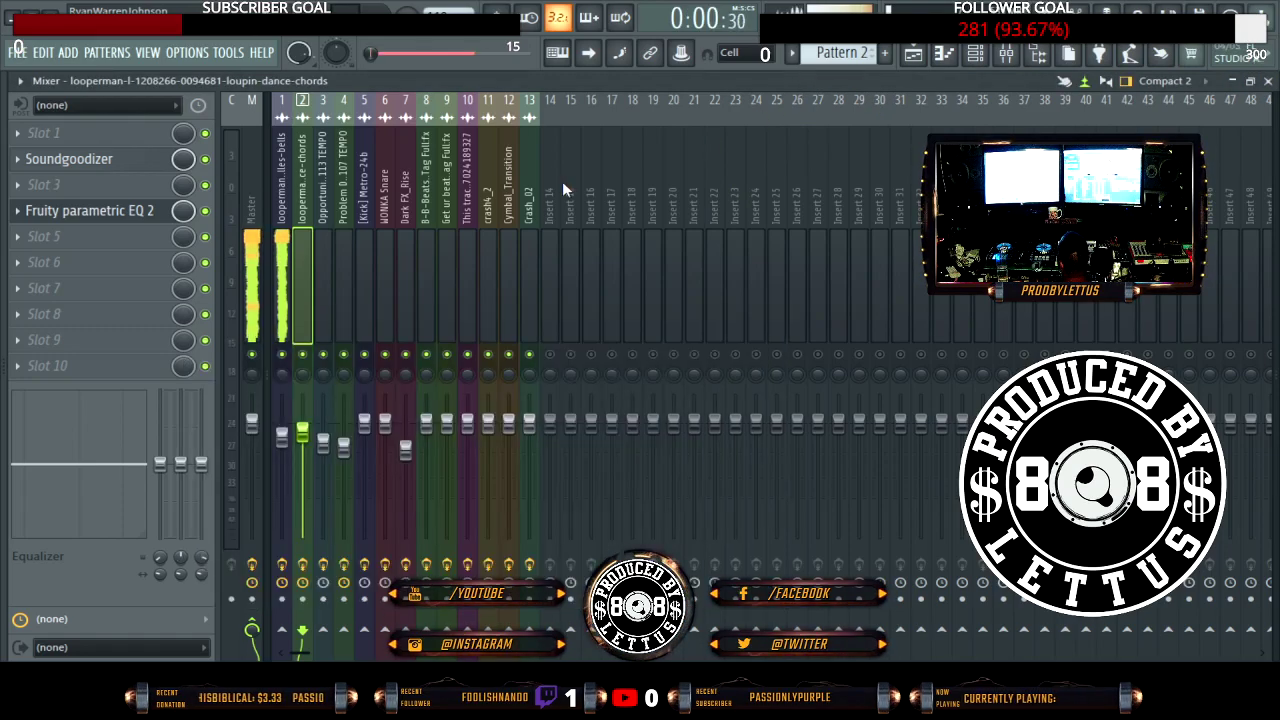
# Step: Slightly raise the Soundgoodizer amount on the looperman bells mixer track in mode B
pyautogui.click(281, 340)
pyautogui.click(108, 168)
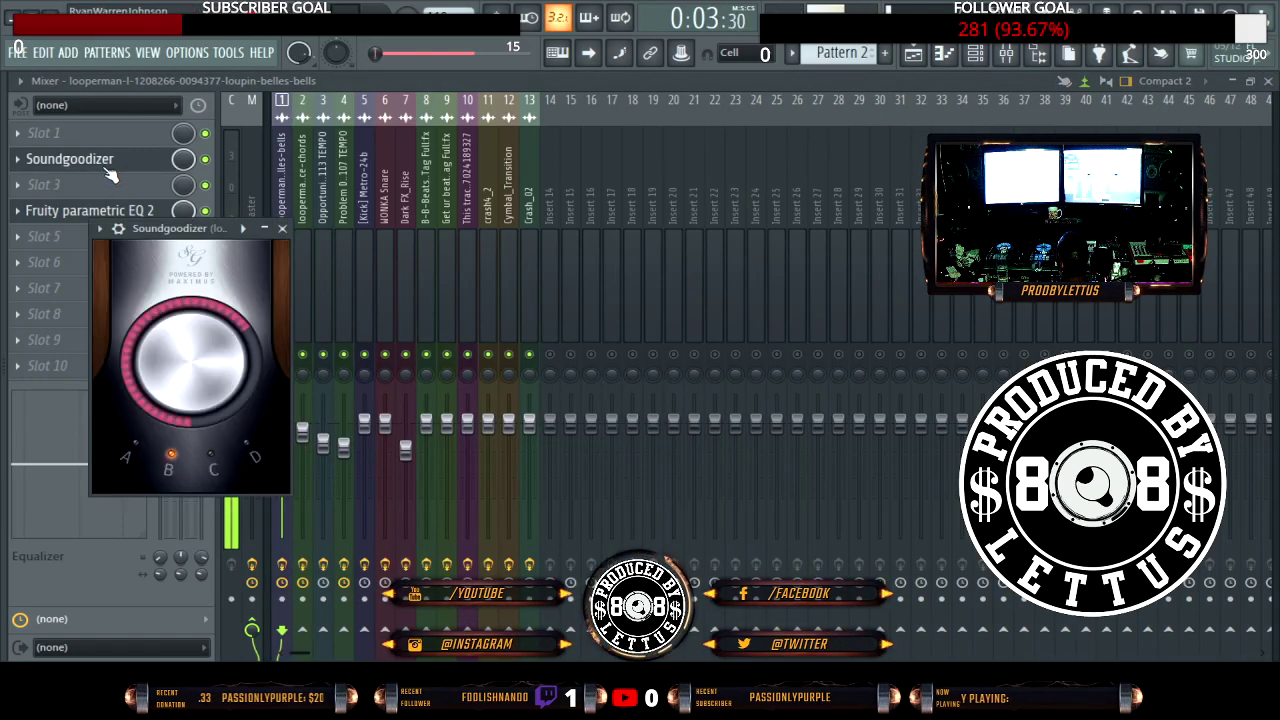
pyautogui.click(203, 458)
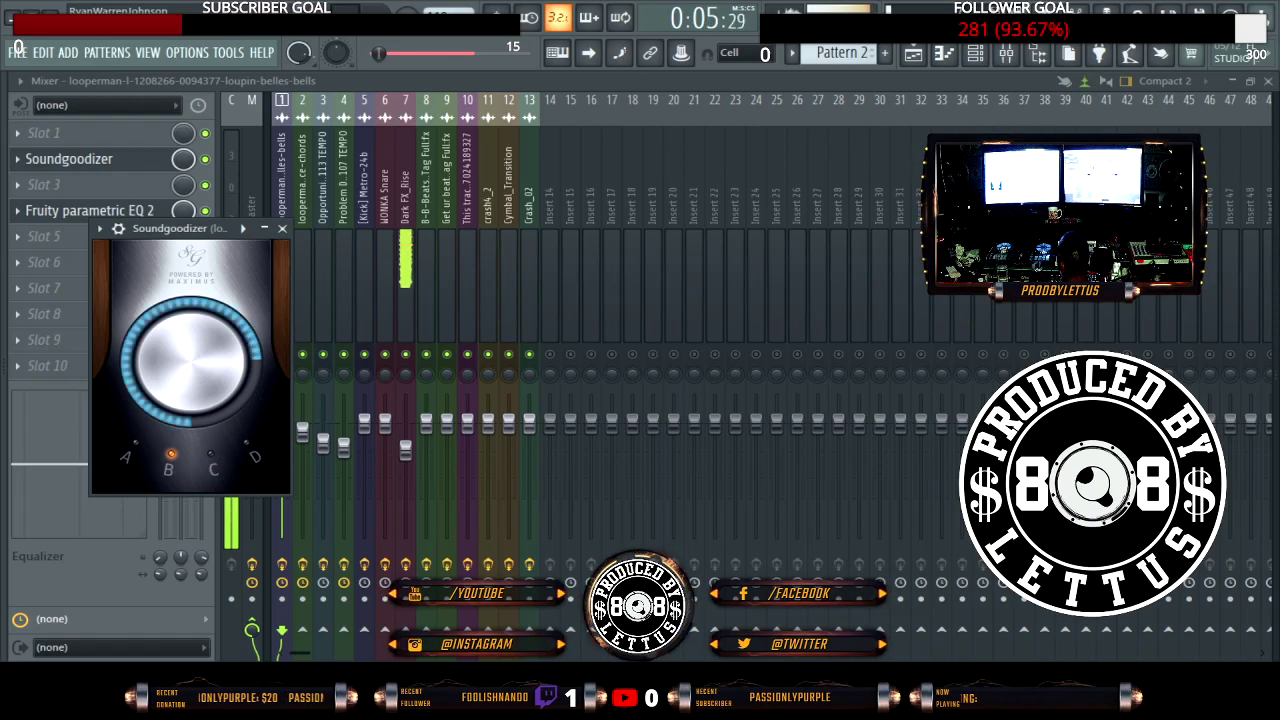
# Step: Lower the Dark FX_Rise mixer level and slightly raise the level of the Problem Drum Loop 107 TEMPO track
pyautogui.click(410, 410)
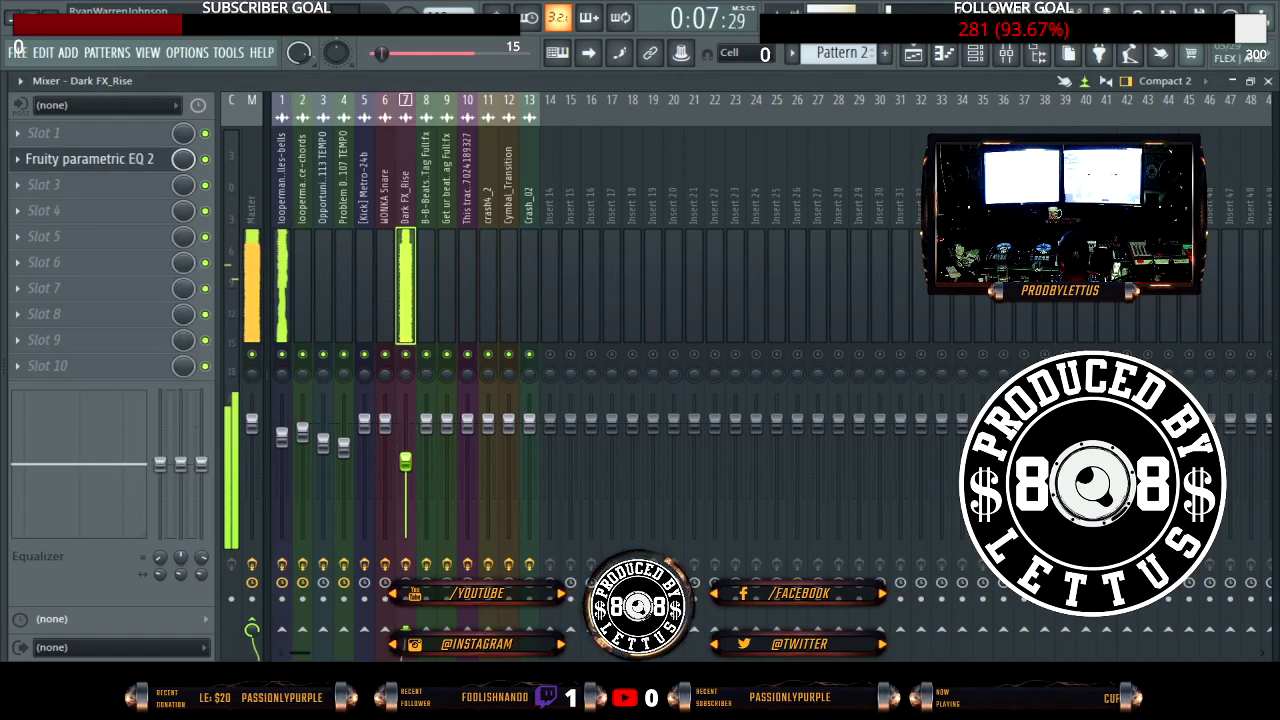
pyautogui.click(338, 458)
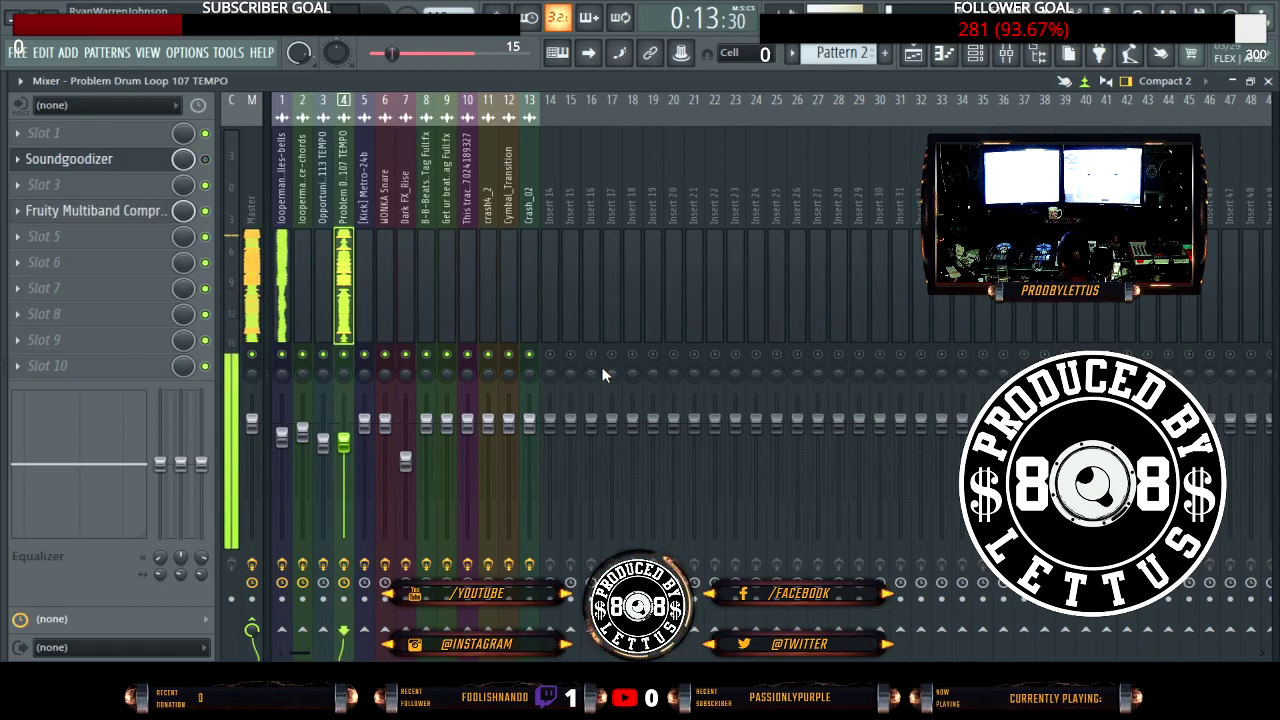
# Step: Return to a clear view of the playlist and mute the Problem Drum Loop 107 TEMPO track
pyautogui.click(1268, 81)
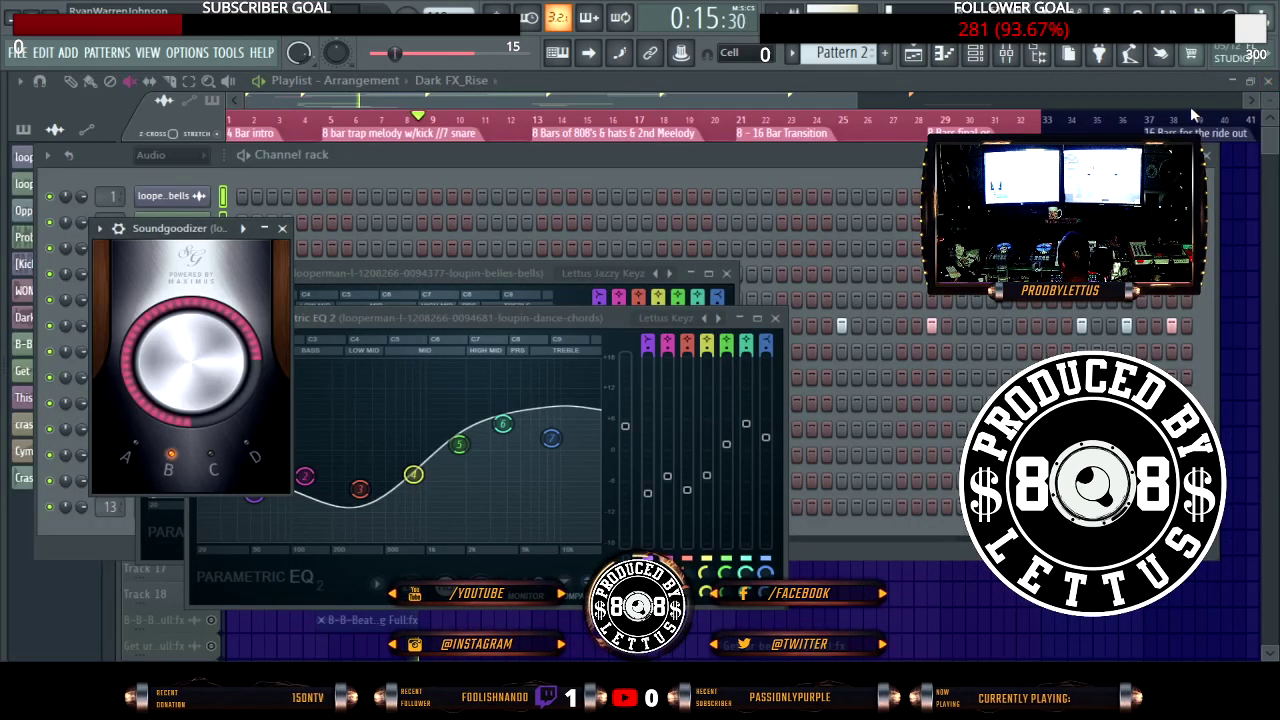
pyautogui.click(911, 79)
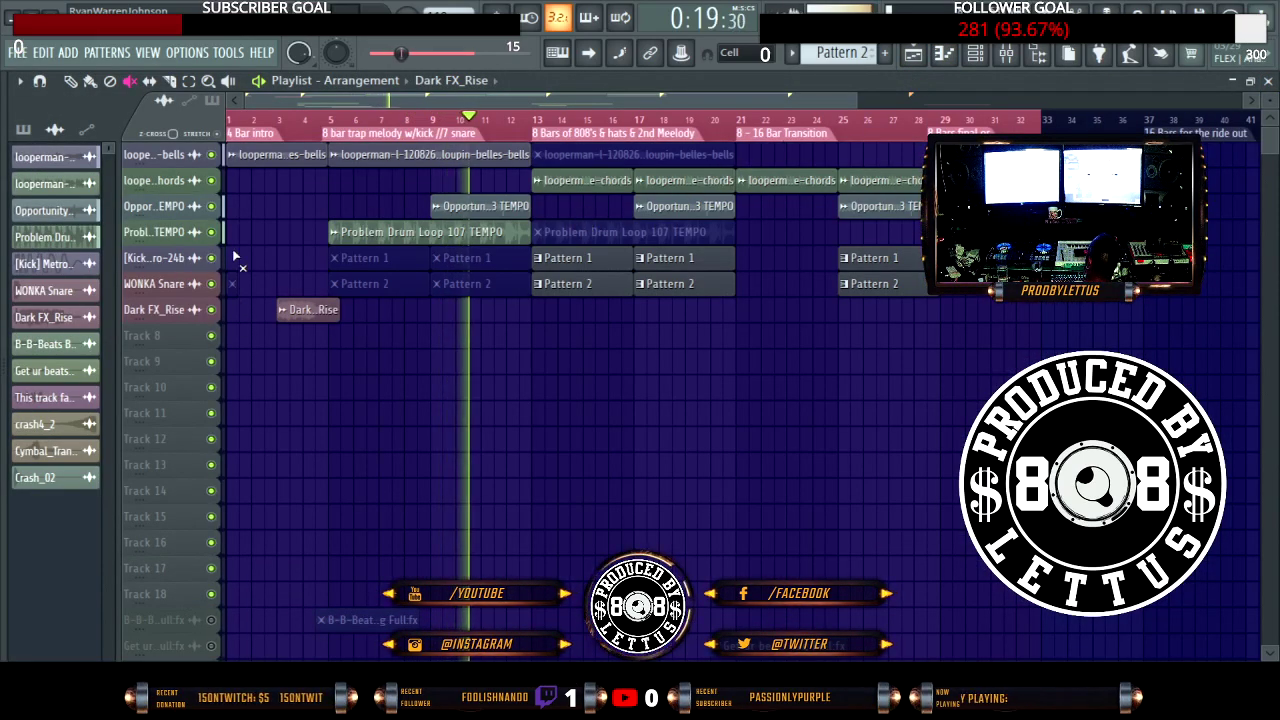
pyautogui.click(211, 231)
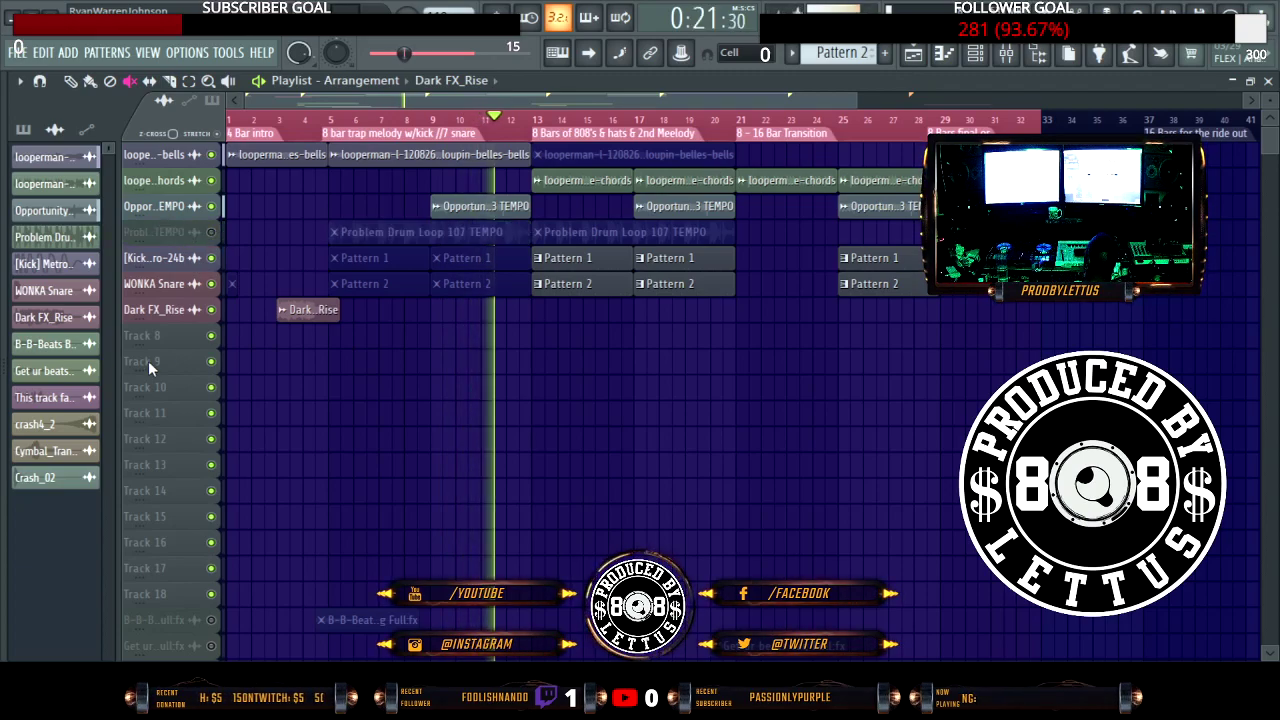
# Step: Browse the sample library for effects, looking inside the FX folder of Essential Stash Vol 1
pyautogui.hotkey('alt', 'F8')
pyautogui.click(97, 413)
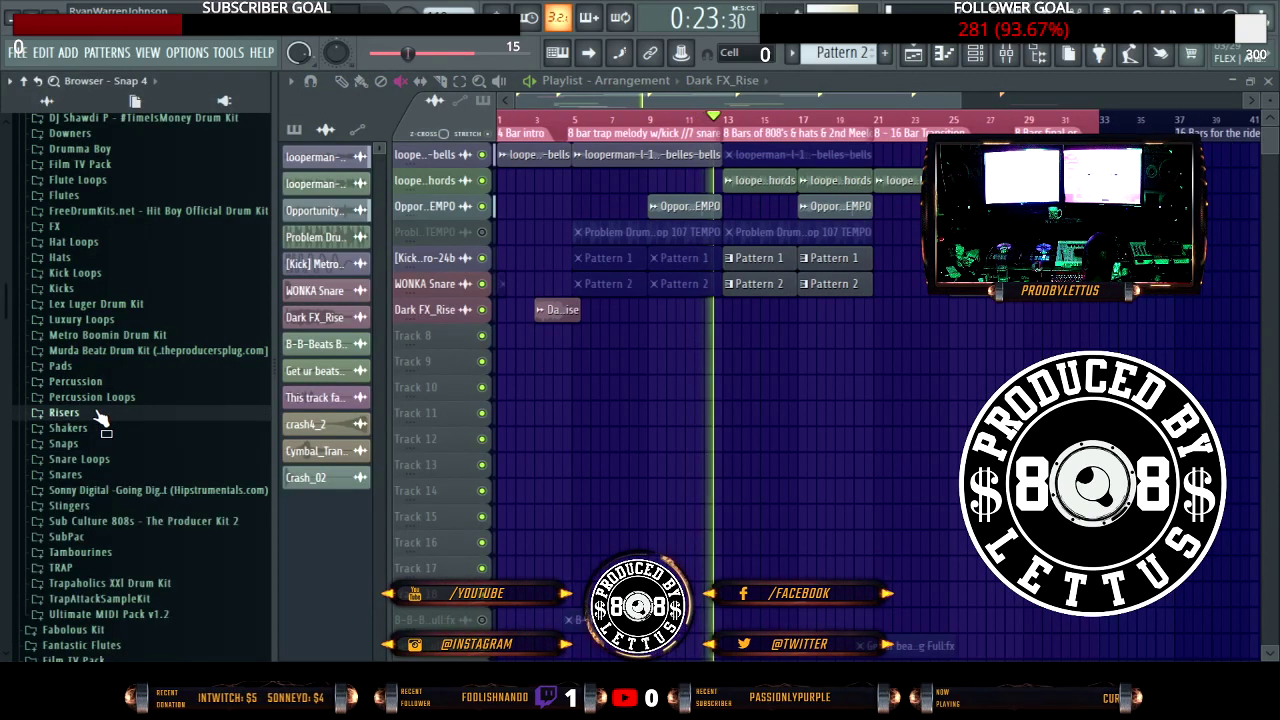
pyautogui.scroll(5, 100, 420)
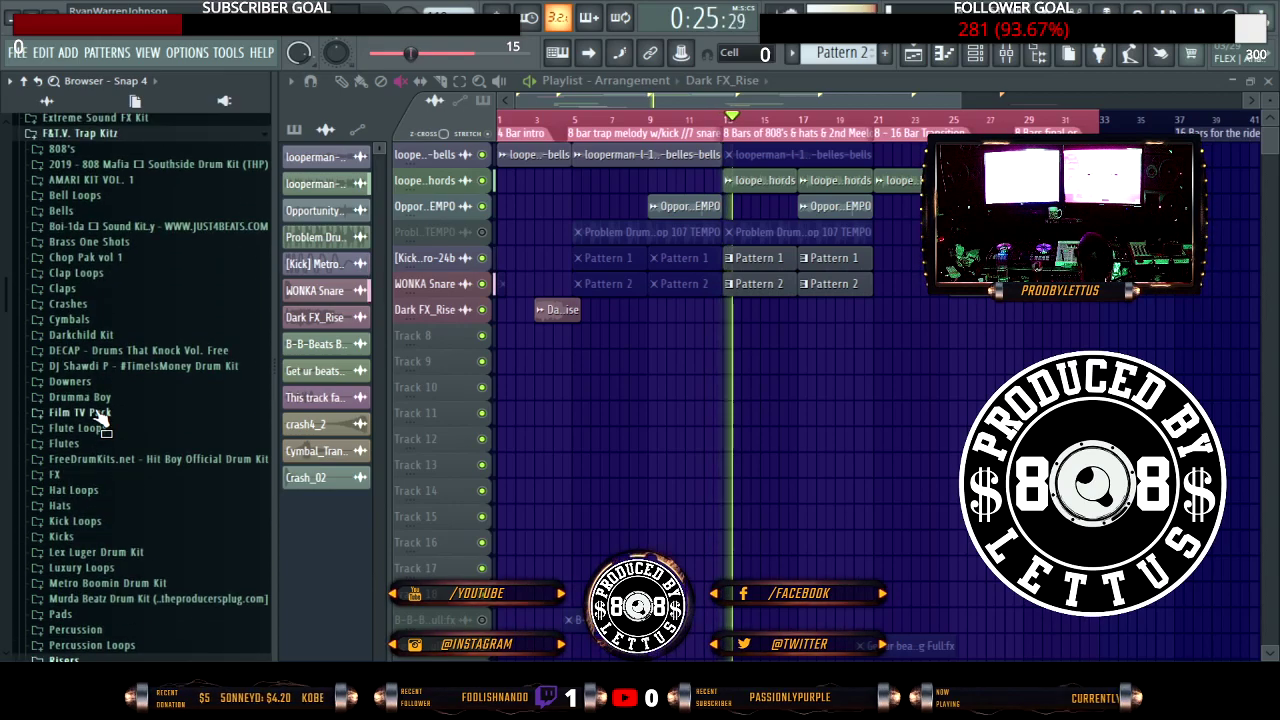
pyautogui.scroll(9, 100, 420)
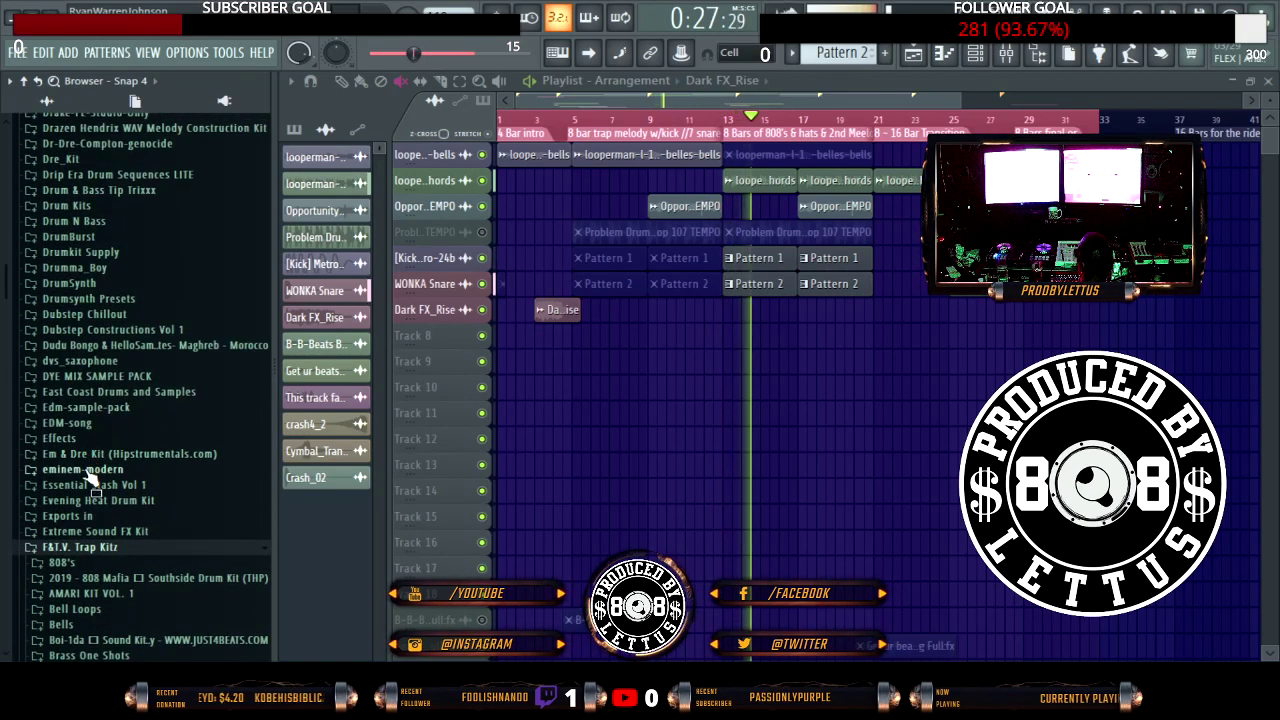
pyautogui.click(90, 484)
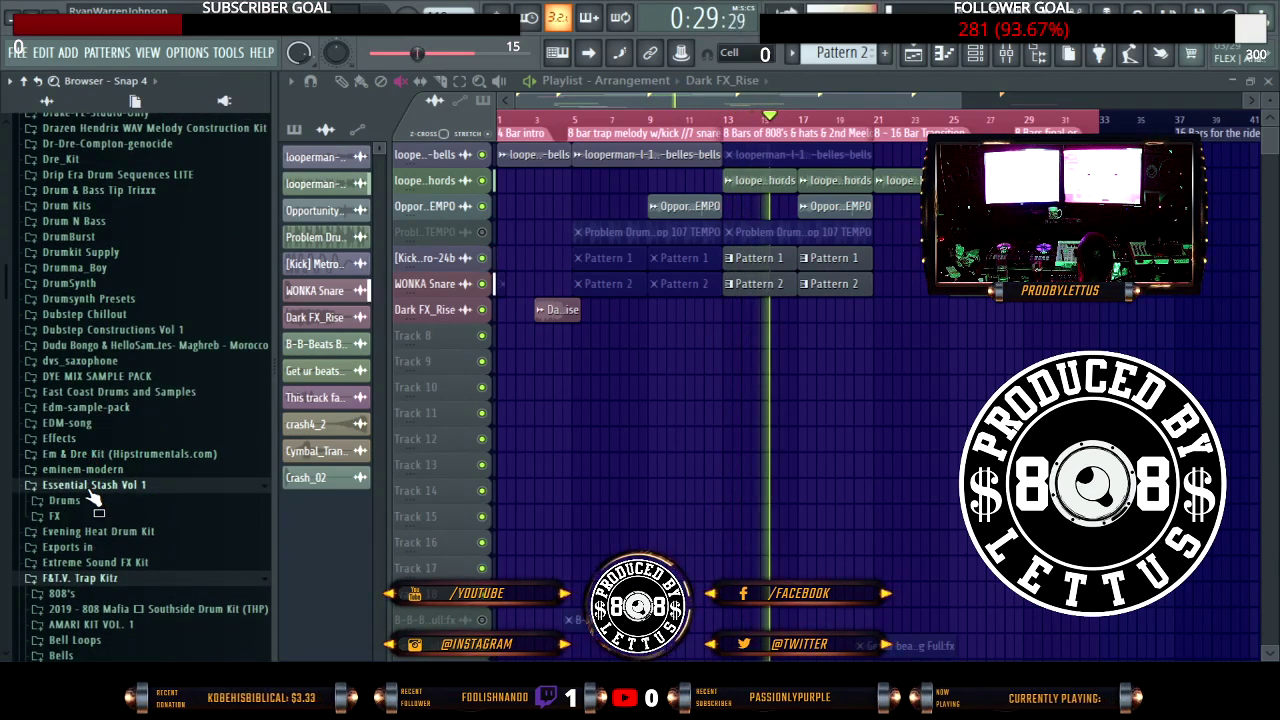
pyautogui.click(92, 516)
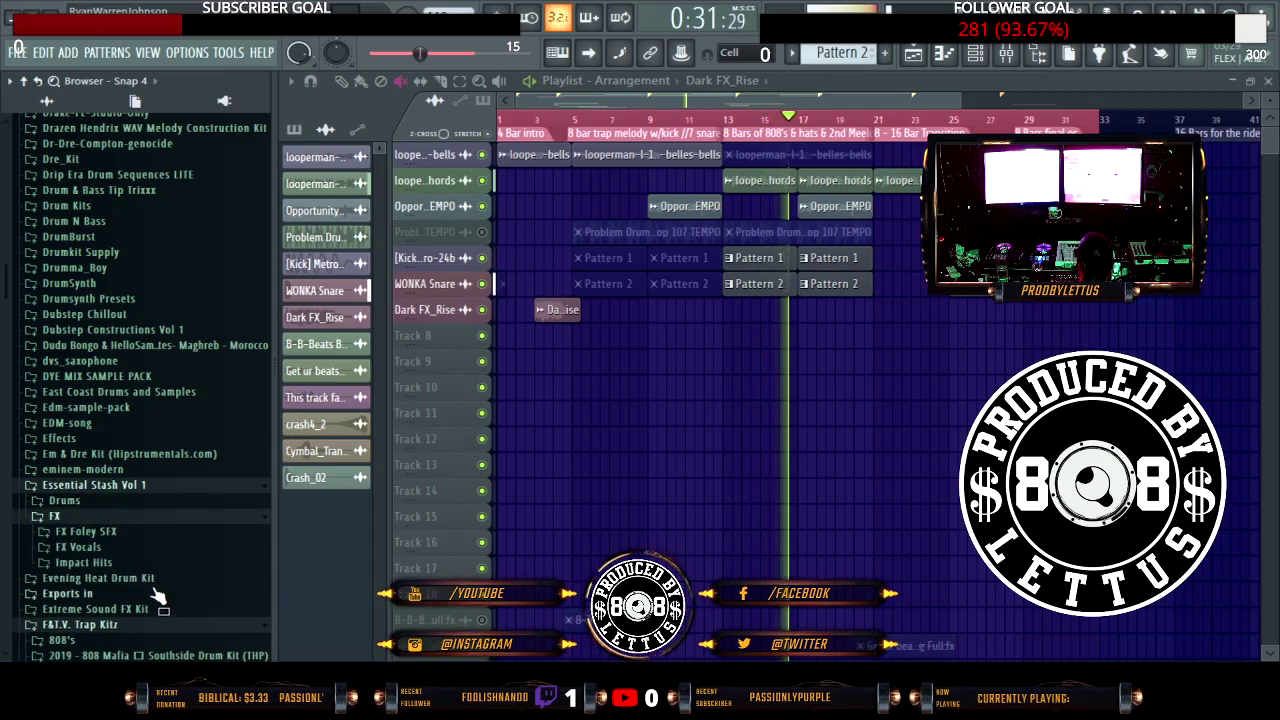
pyautogui.click(140, 517)
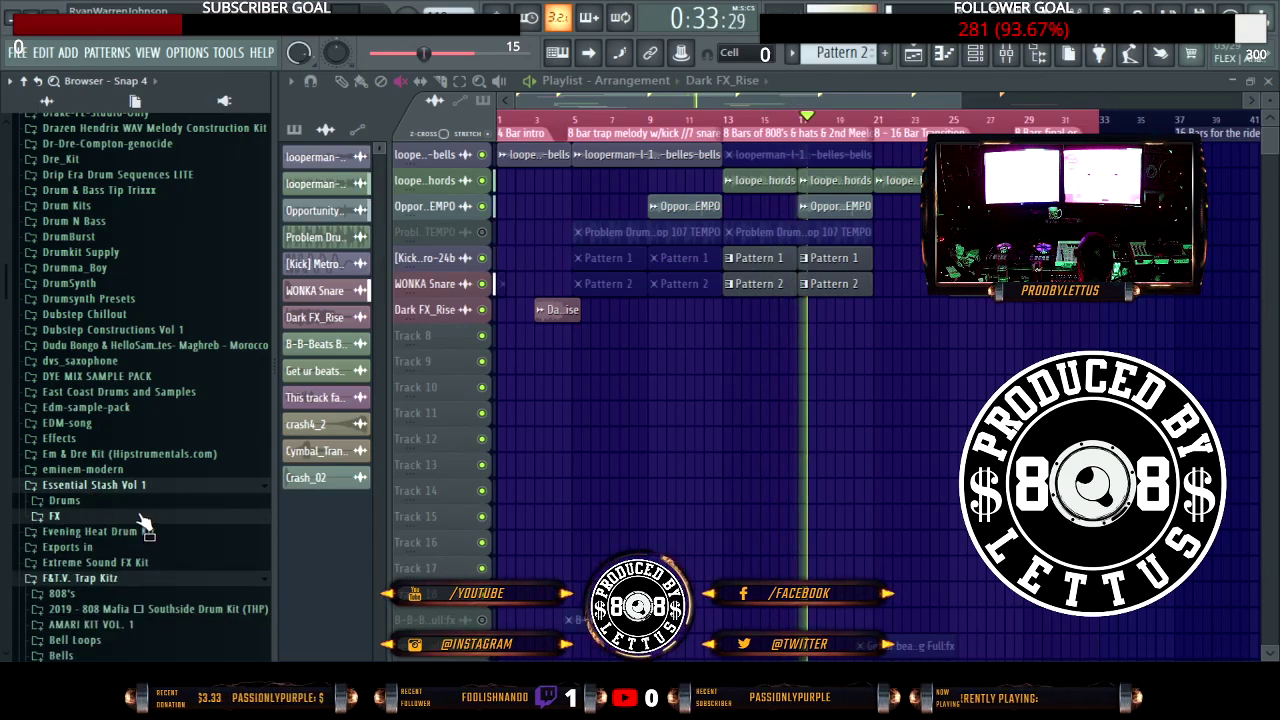
pyautogui.click(145, 486)
# Step: Look through the remaining sample packs up to the start of the library, collapsing the DJ Premier Sound Pack folder
pyautogui.scroll(5, 155, 480)
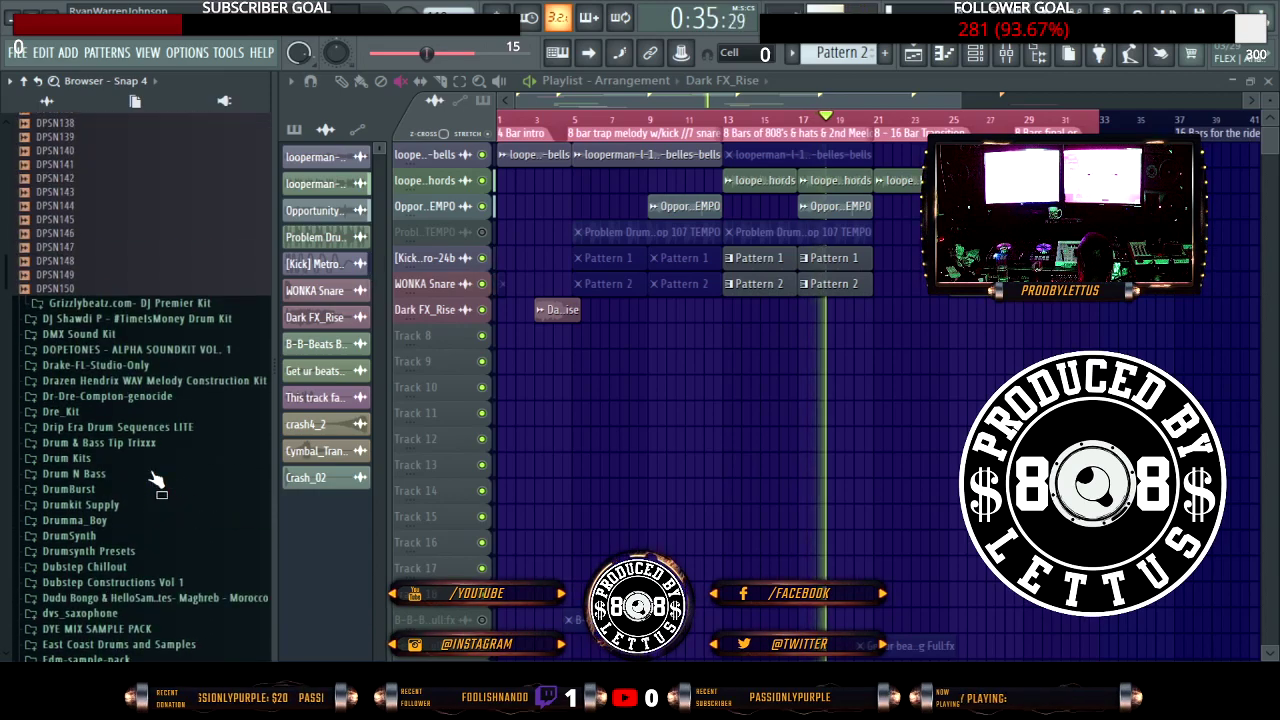
pyautogui.scroll(18, 155, 480)
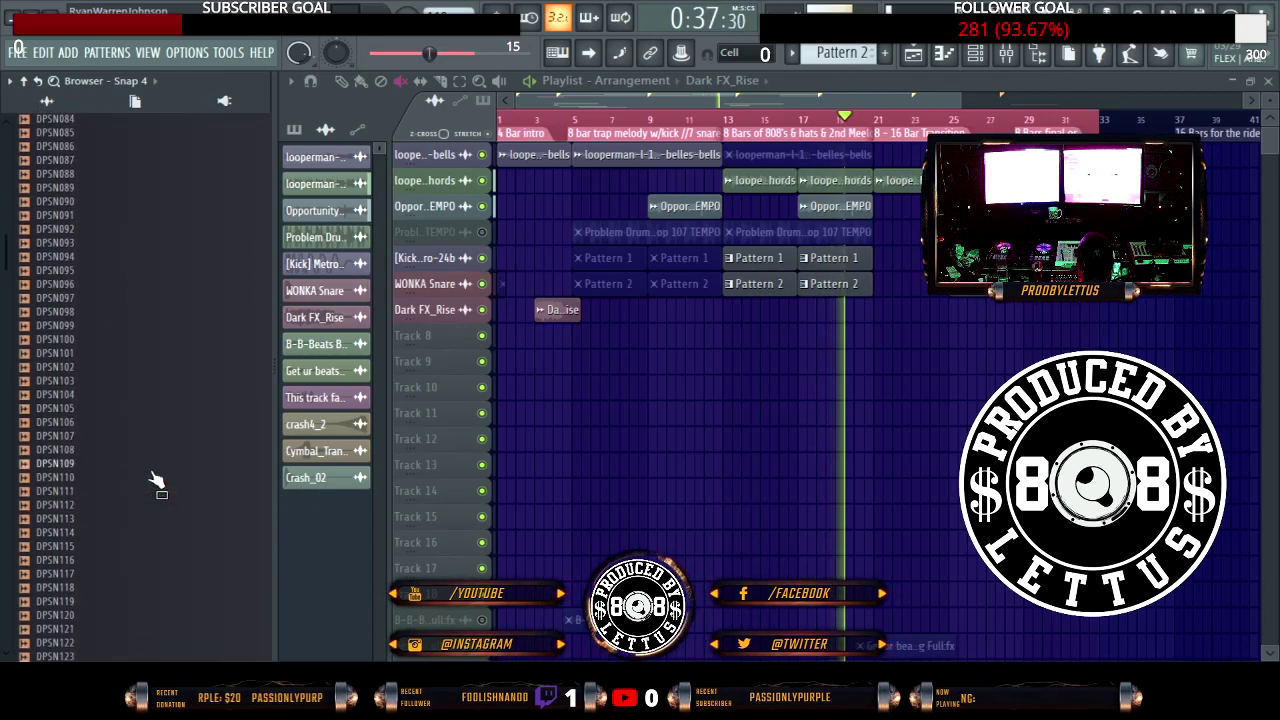
pyautogui.scroll(20, 150, 480)
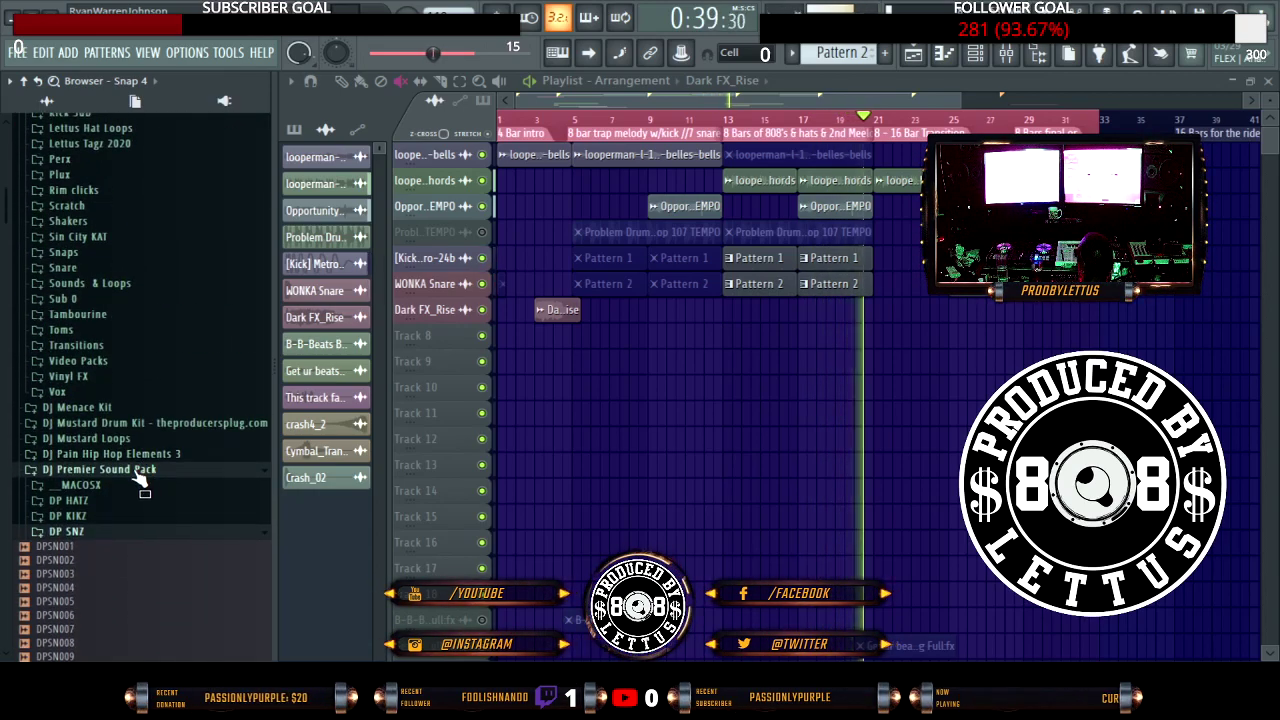
pyautogui.click(138, 475)
pyautogui.scroll(6, 138, 480)
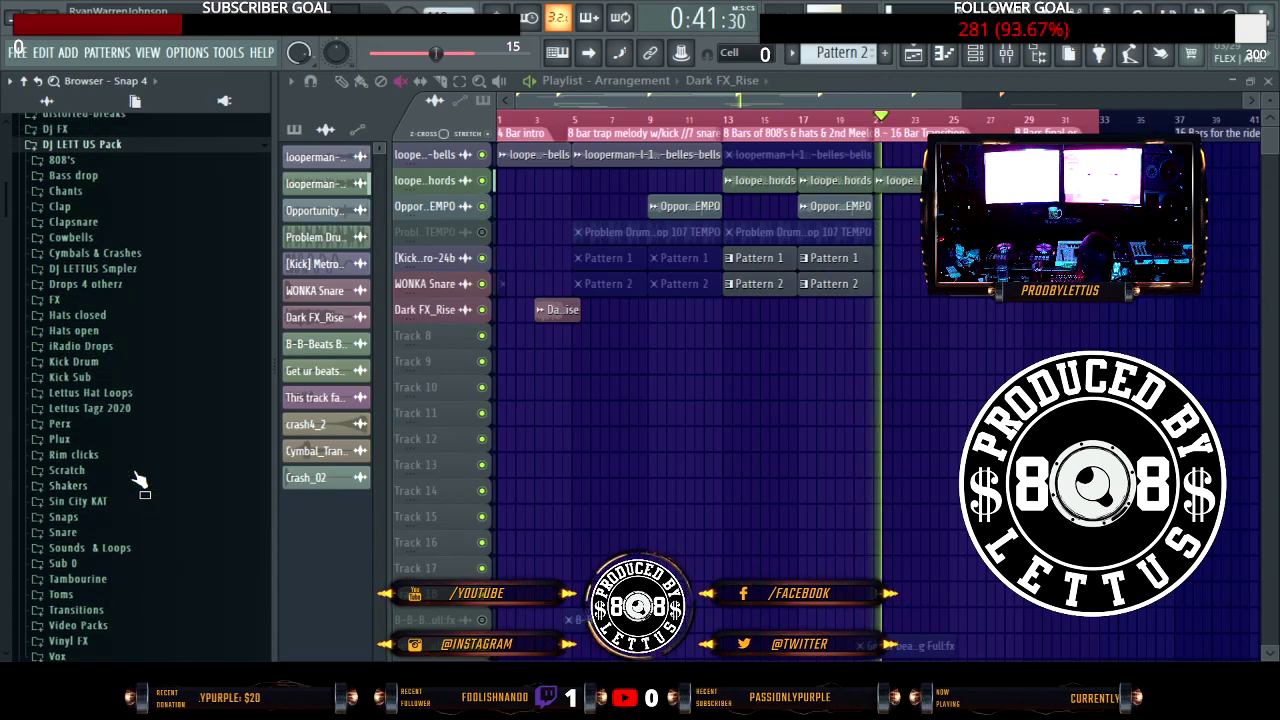
pyautogui.scroll(20, 140, 480)
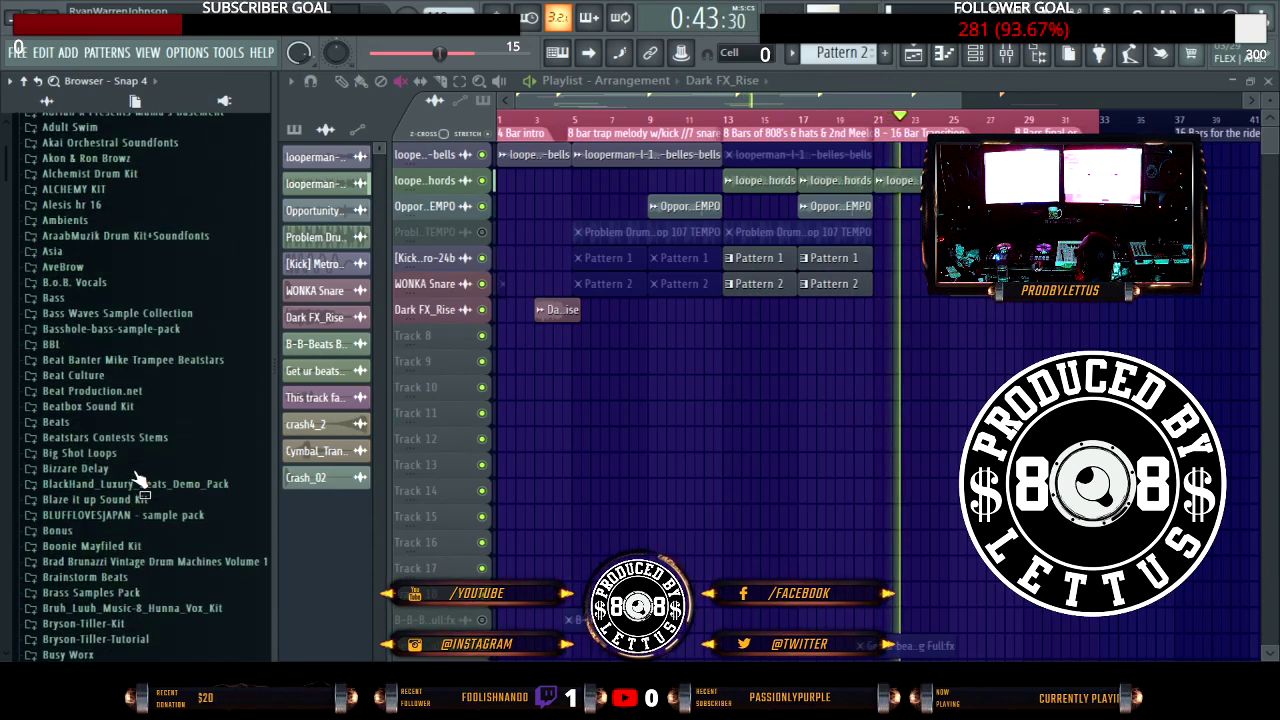
pyautogui.scroll(7, 138, 480)
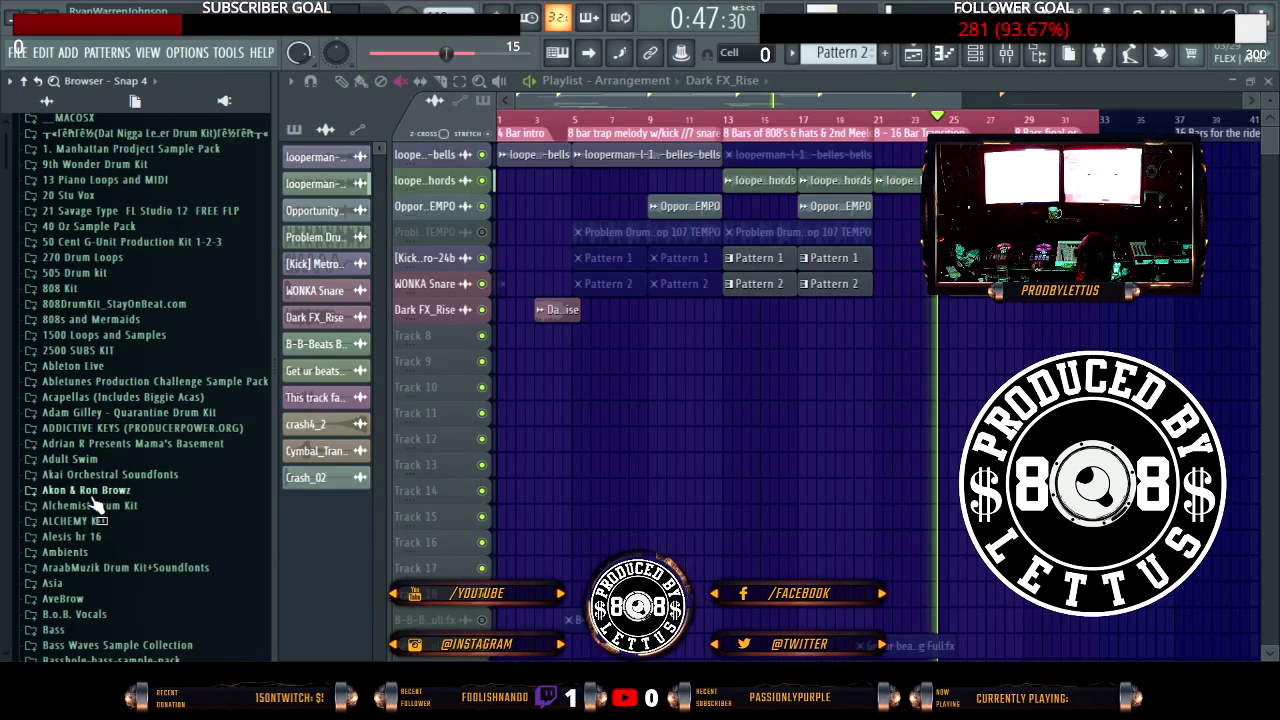
pyautogui.scroll(-4, 100, 510)
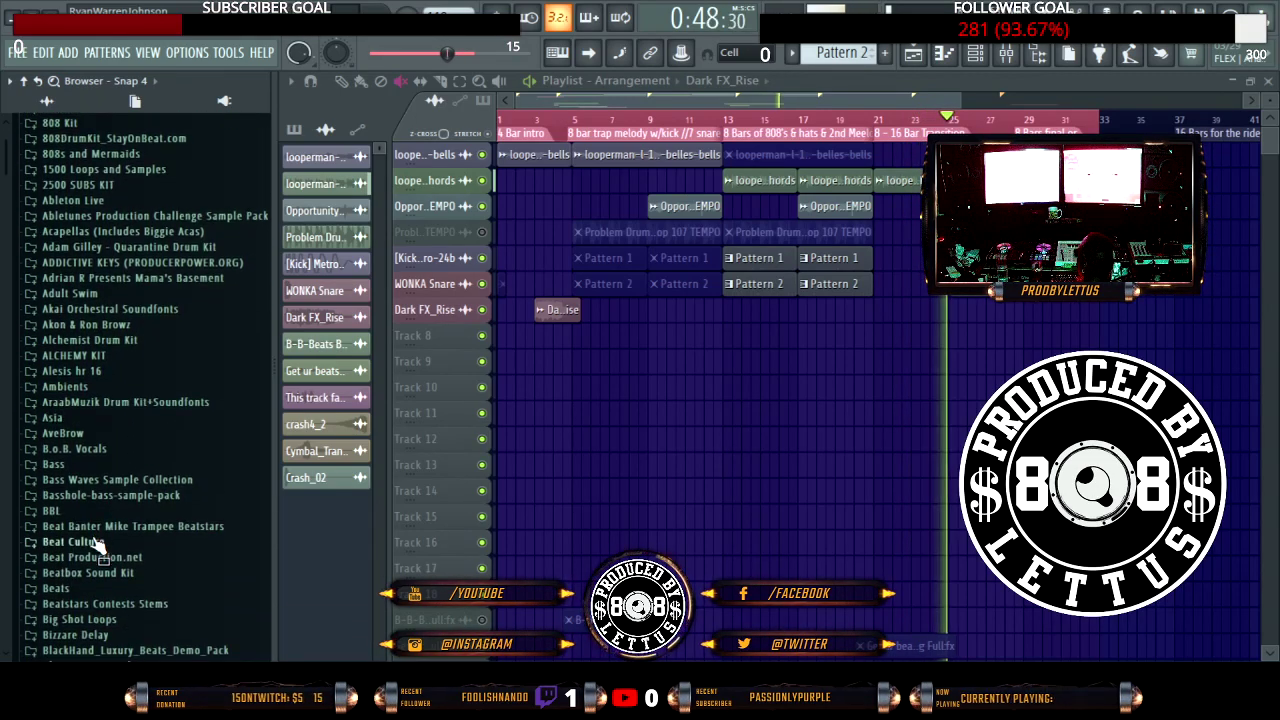
# Step: Check the Ambient Metal Constructions Vol 2 folder in the Ambients library and open the Ambient Metal Constructions Vol 1 samples
pyautogui.click(140, 389)
pyautogui.click(125, 418)
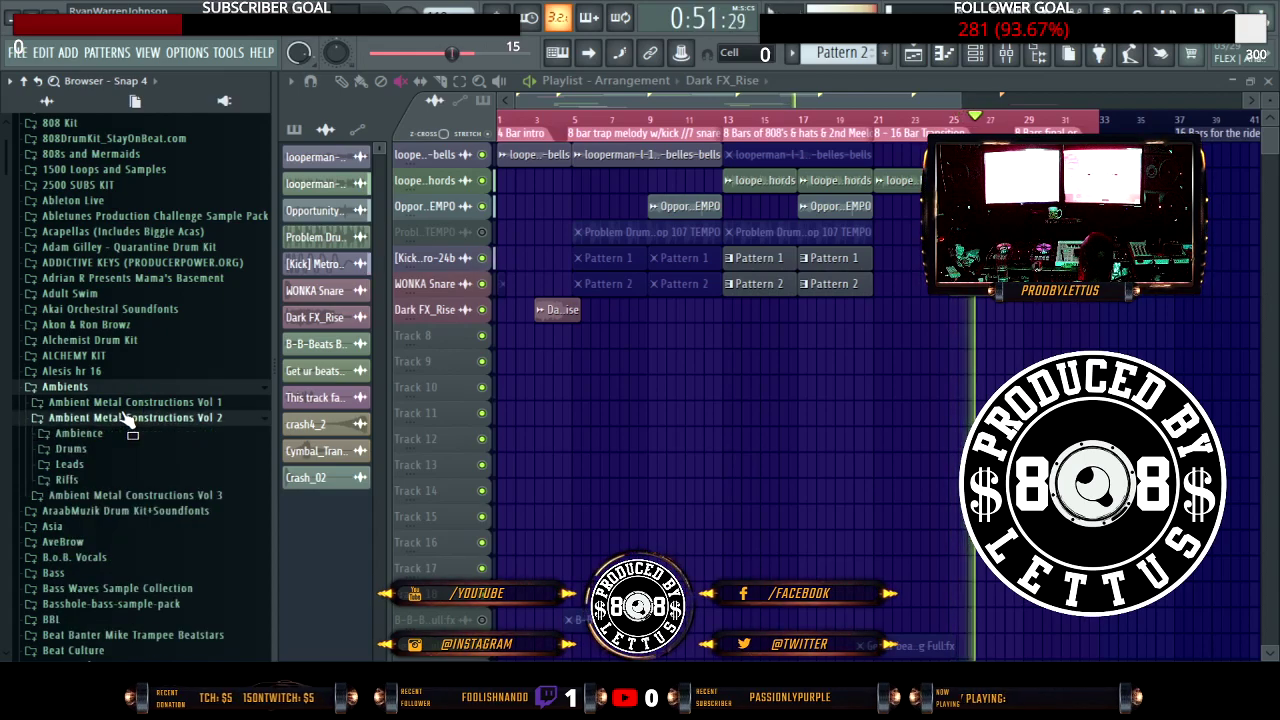
pyautogui.click(125, 418)
pyautogui.click(125, 402)
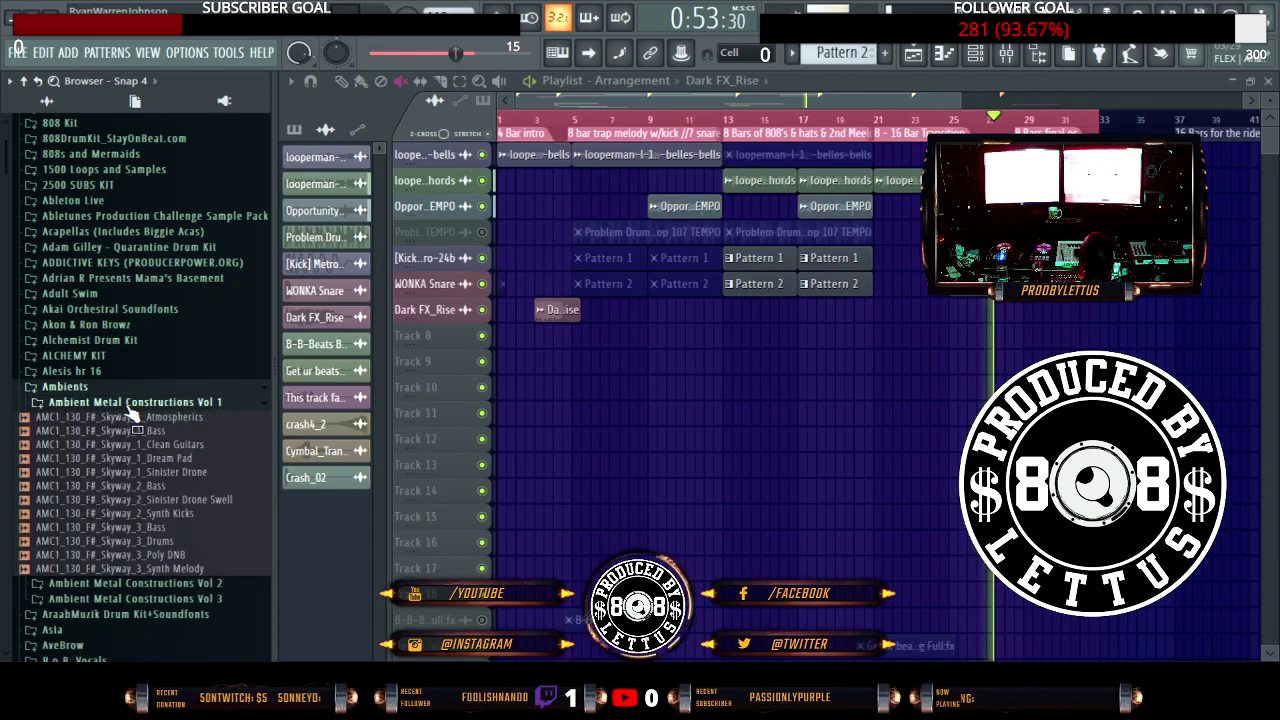
# Step: Audition the Skyway ambient samples, including Atmospherics, Clean Guitars, Dream Pad, Sinister Drone and Sinister Drone Swell
pyautogui.click(122, 418)
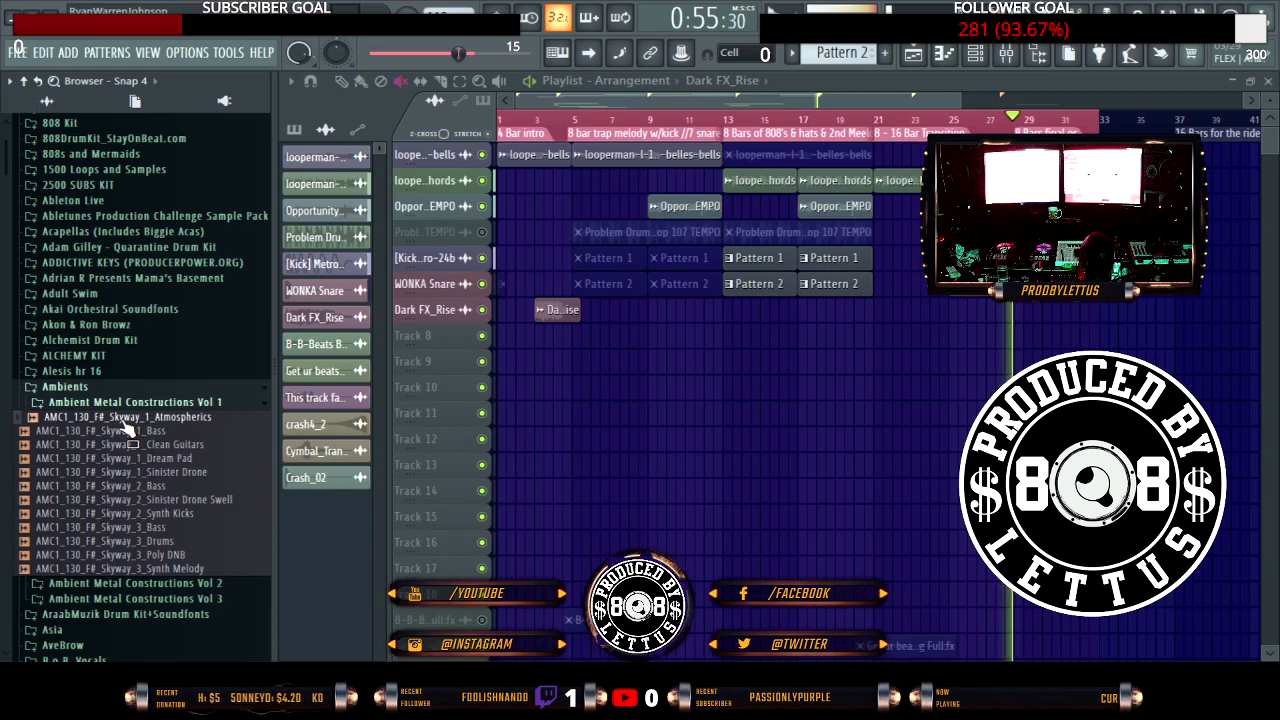
pyautogui.click(112, 446)
pyautogui.click(110, 459)
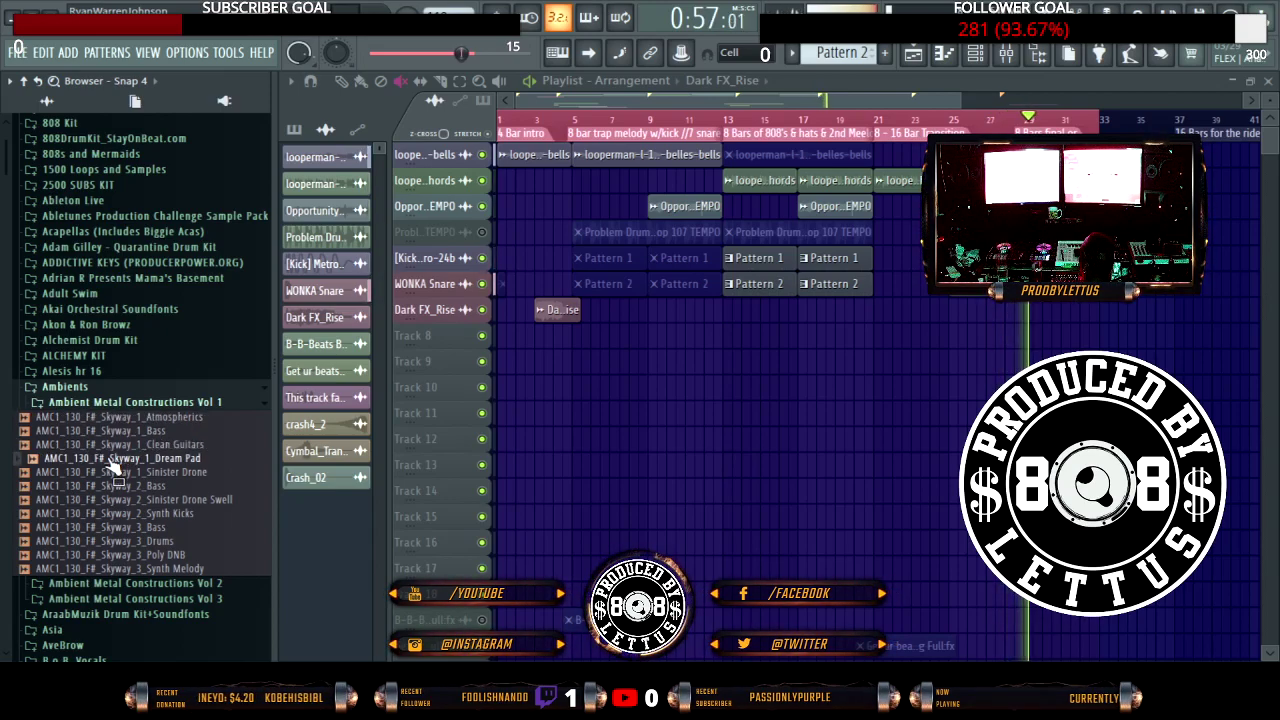
pyautogui.click(122, 472)
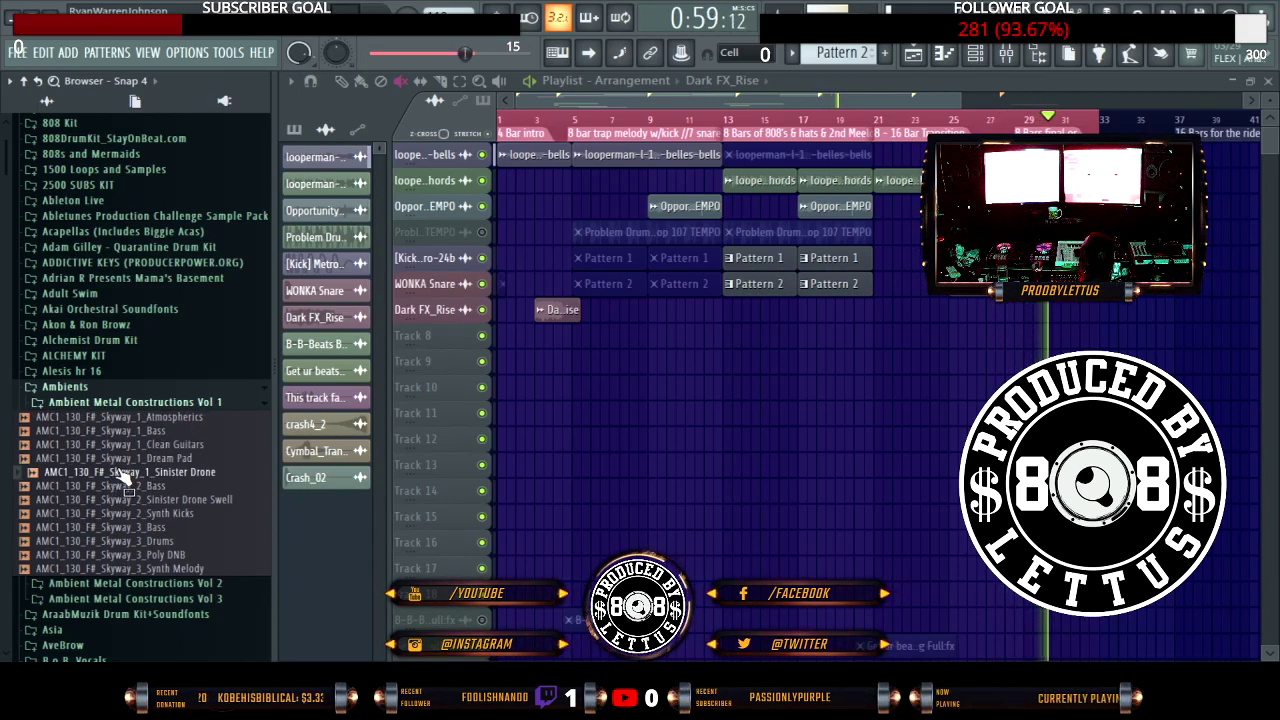
pyautogui.click(125, 501)
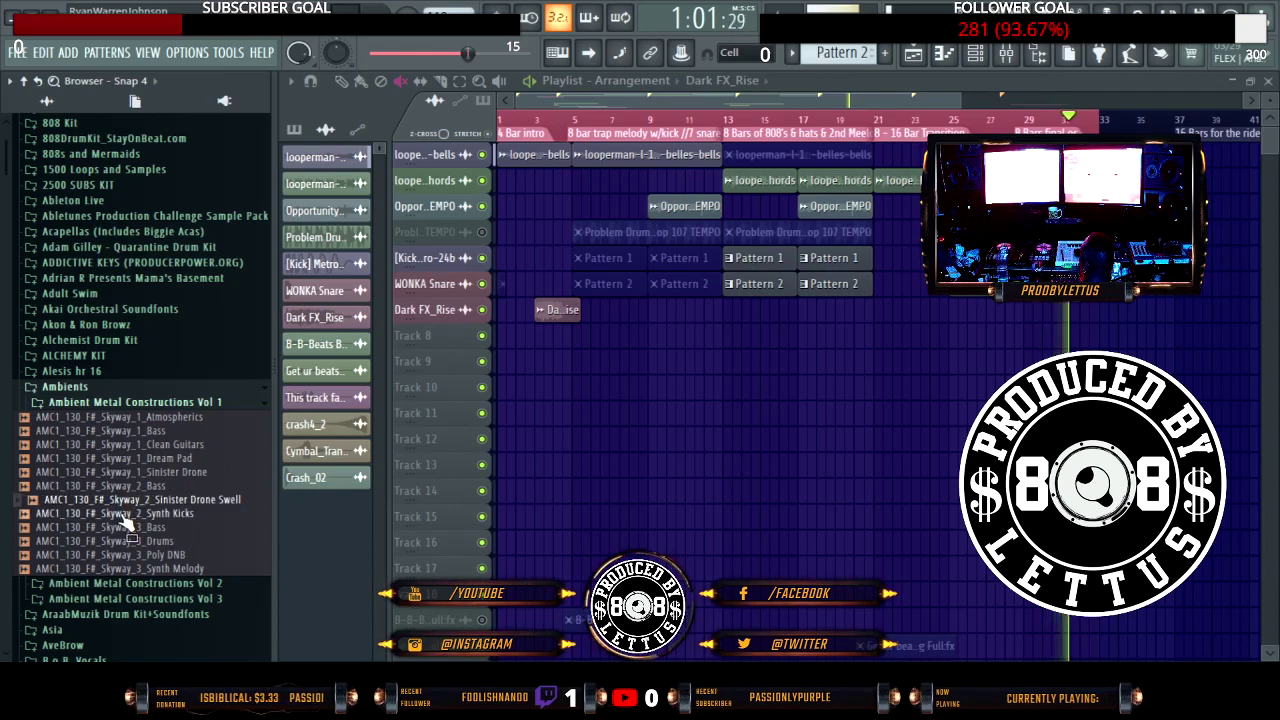
pyautogui.click(128, 513)
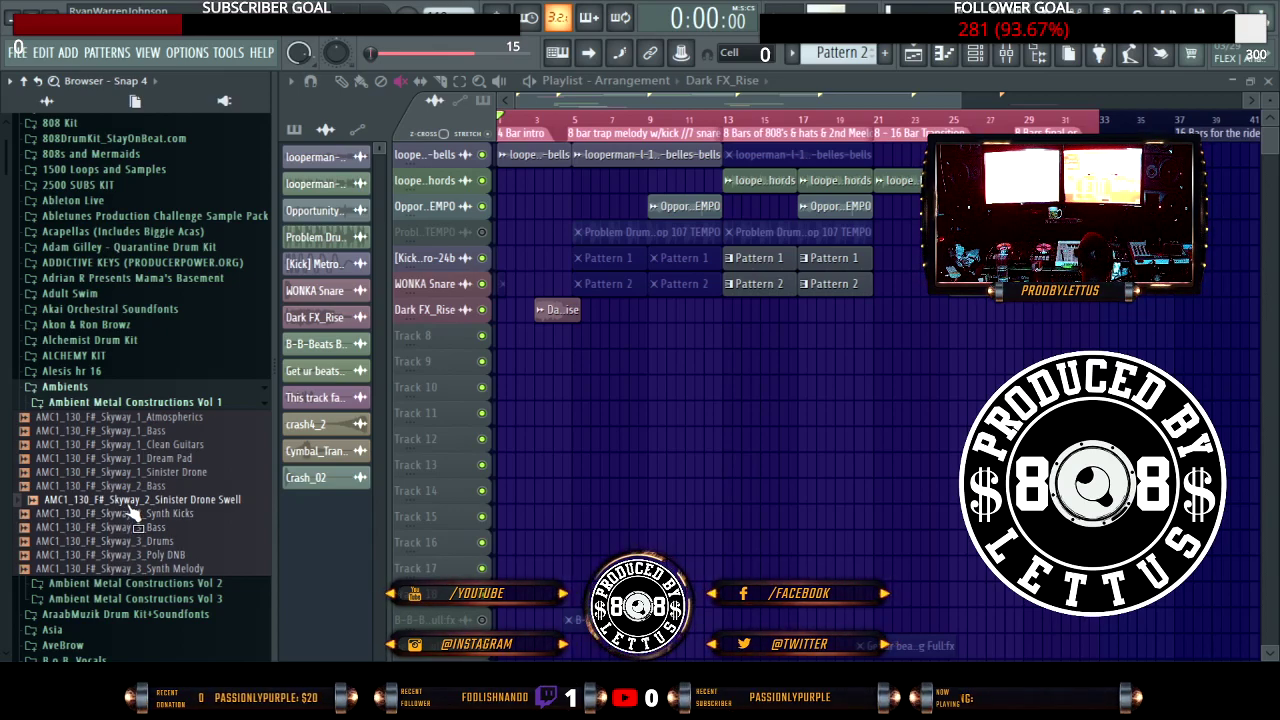
# Step: Add AMC1_130_F#_Skyway_2_Sinister Drone Swell to Track 8 and place five back-to-back copies from bar 1 to bar 41
pyautogui.moveTo(165, 513); pyautogui.dragTo(166, 338)
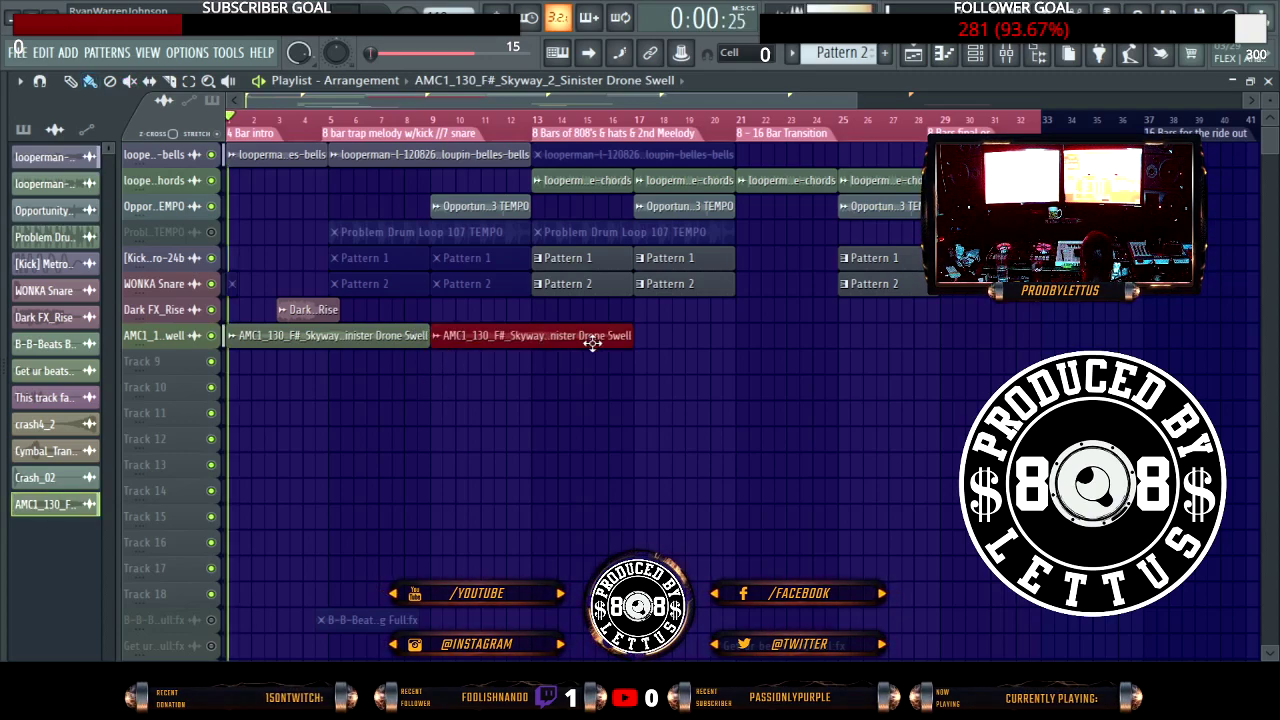
pyautogui.click(638, 340)
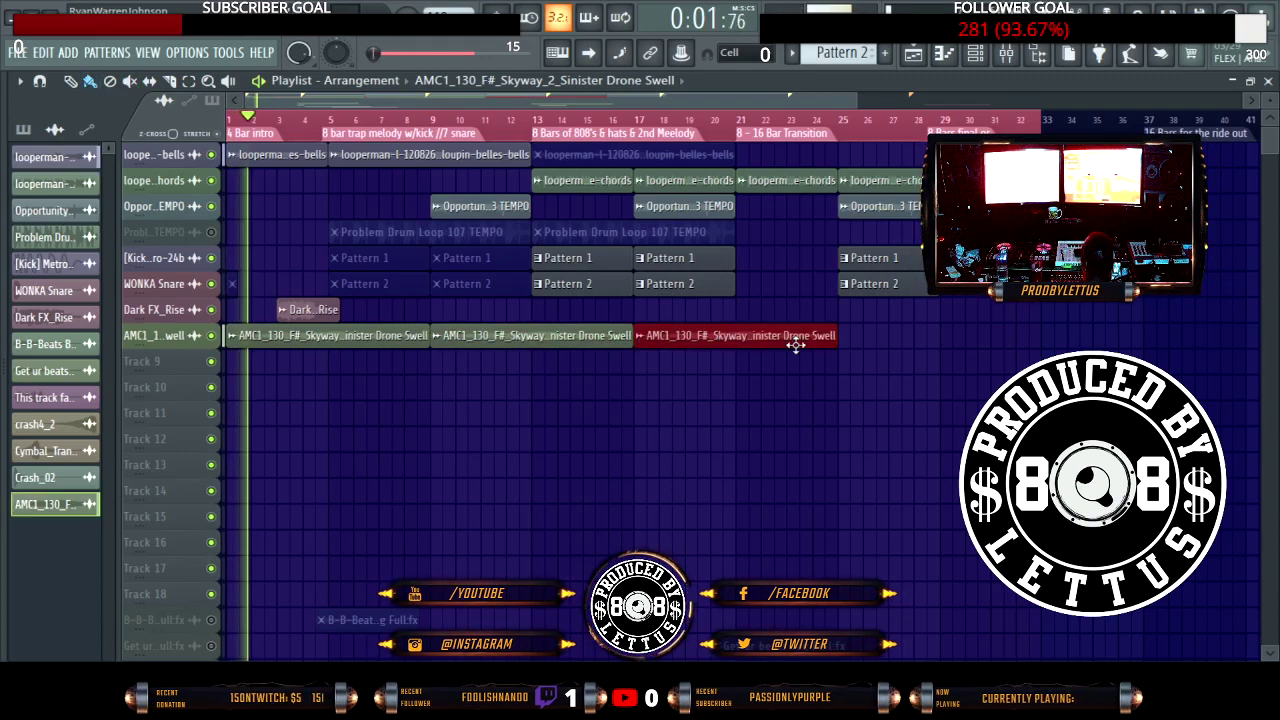
pyautogui.click(856, 343)
pyautogui.click(1050, 343)
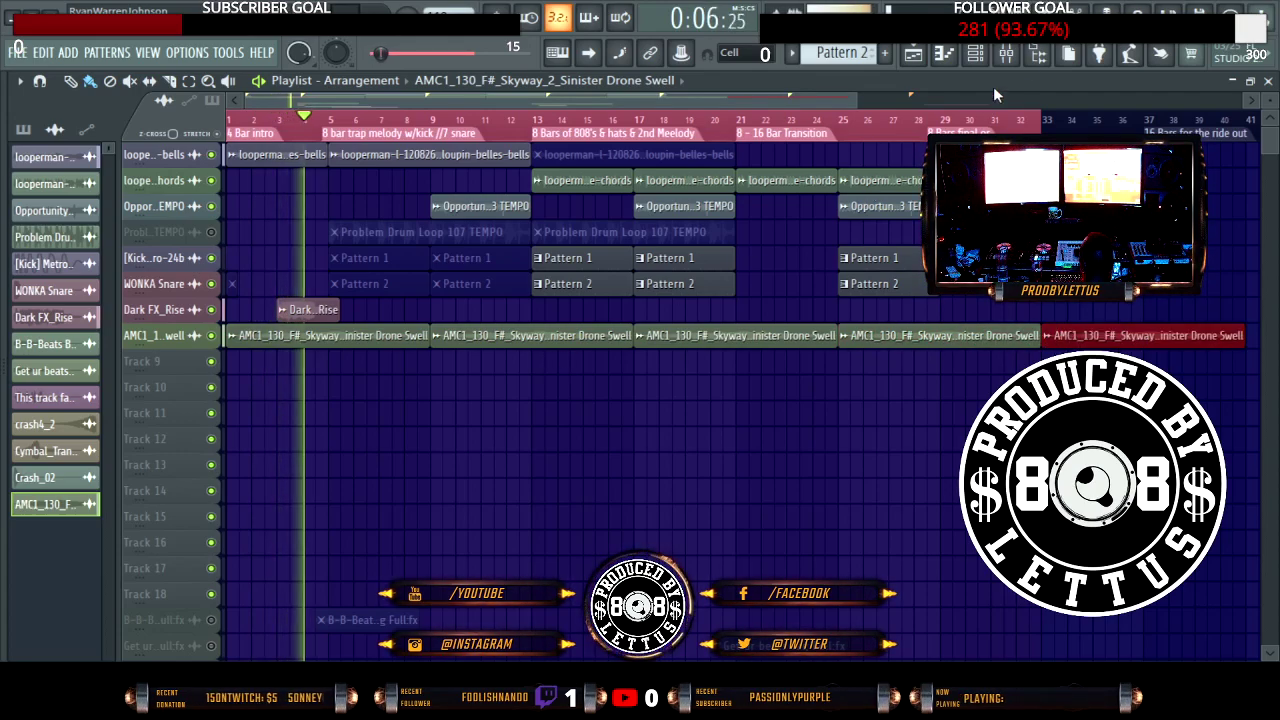
# Step: Link the Sinister Drone Swell channel to mixer insert 14, lower its level and return to a clear view of the playlist
pyautogui.click(977, 57)
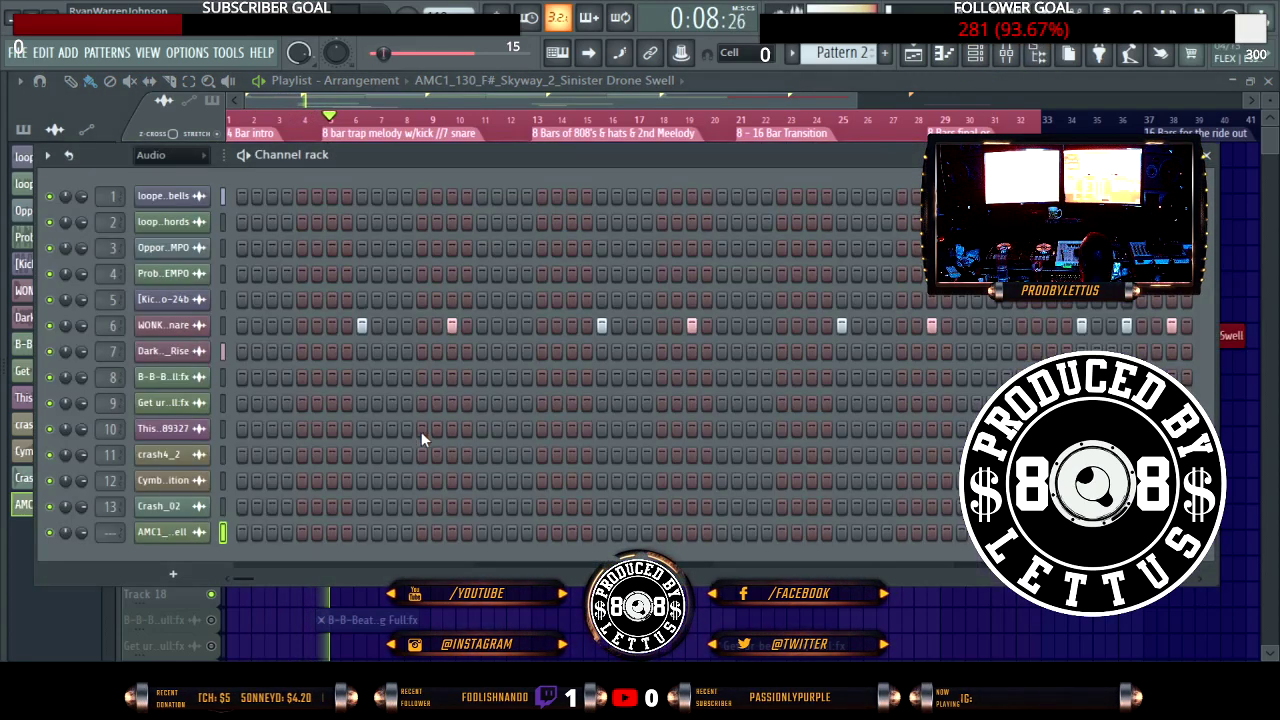
pyautogui.click(1005, 57)
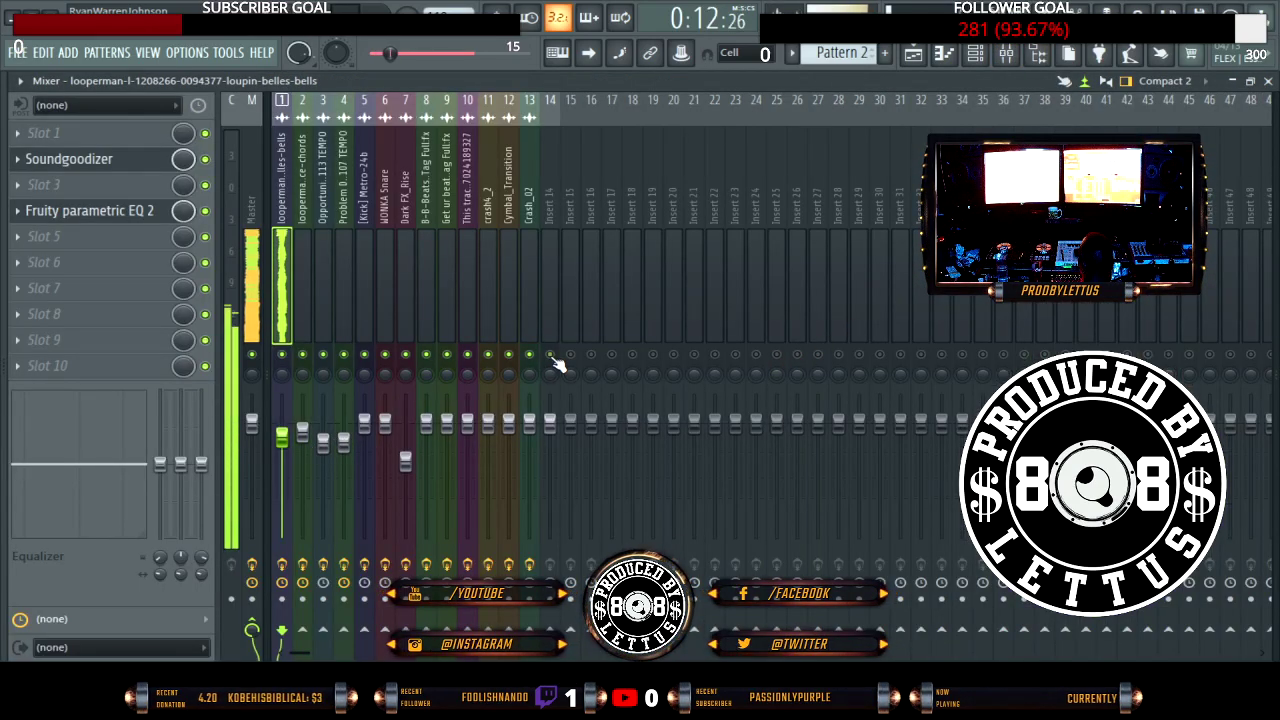
pyautogui.click(549, 311)
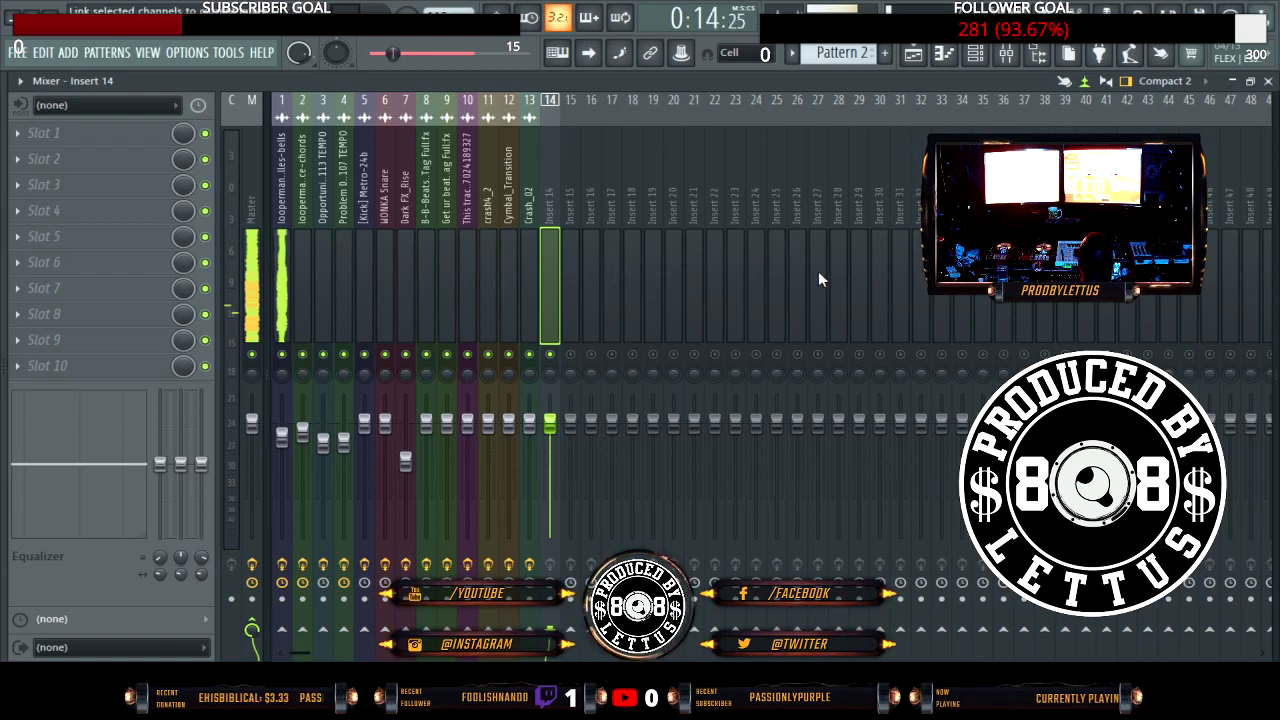
pyautogui.hotkey('ctrl', 'l')
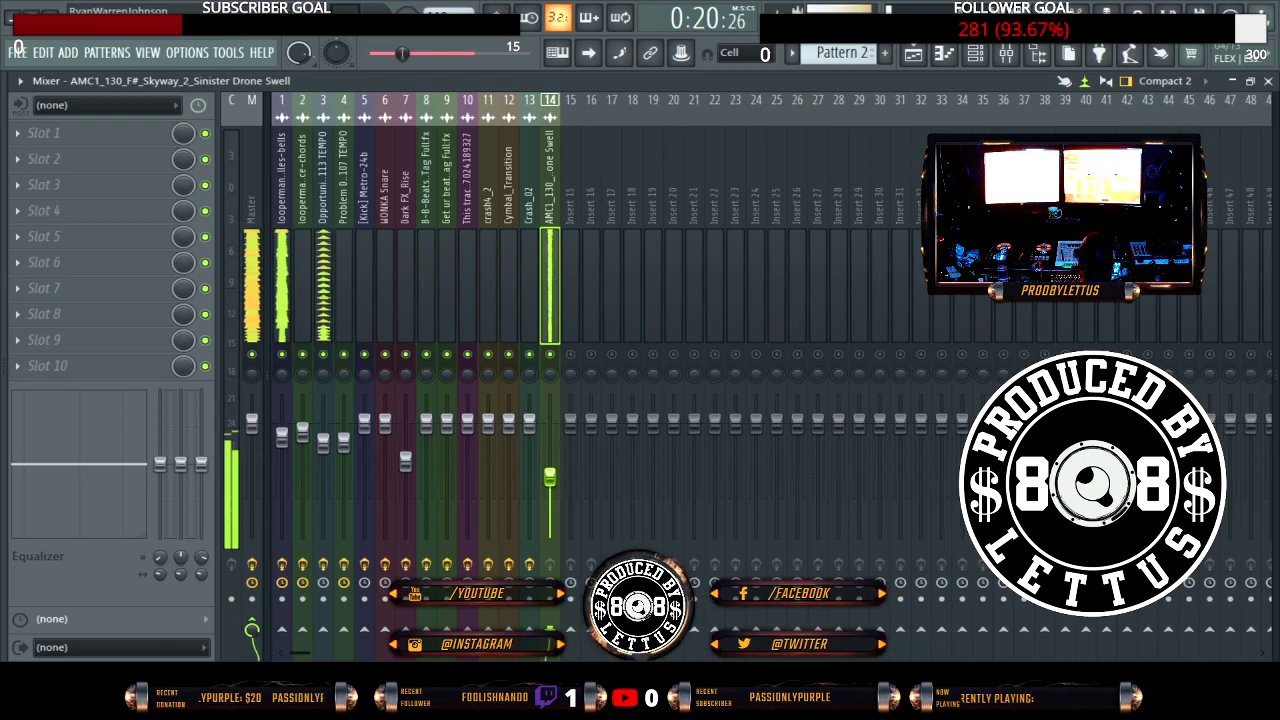
pyautogui.click(1268, 81)
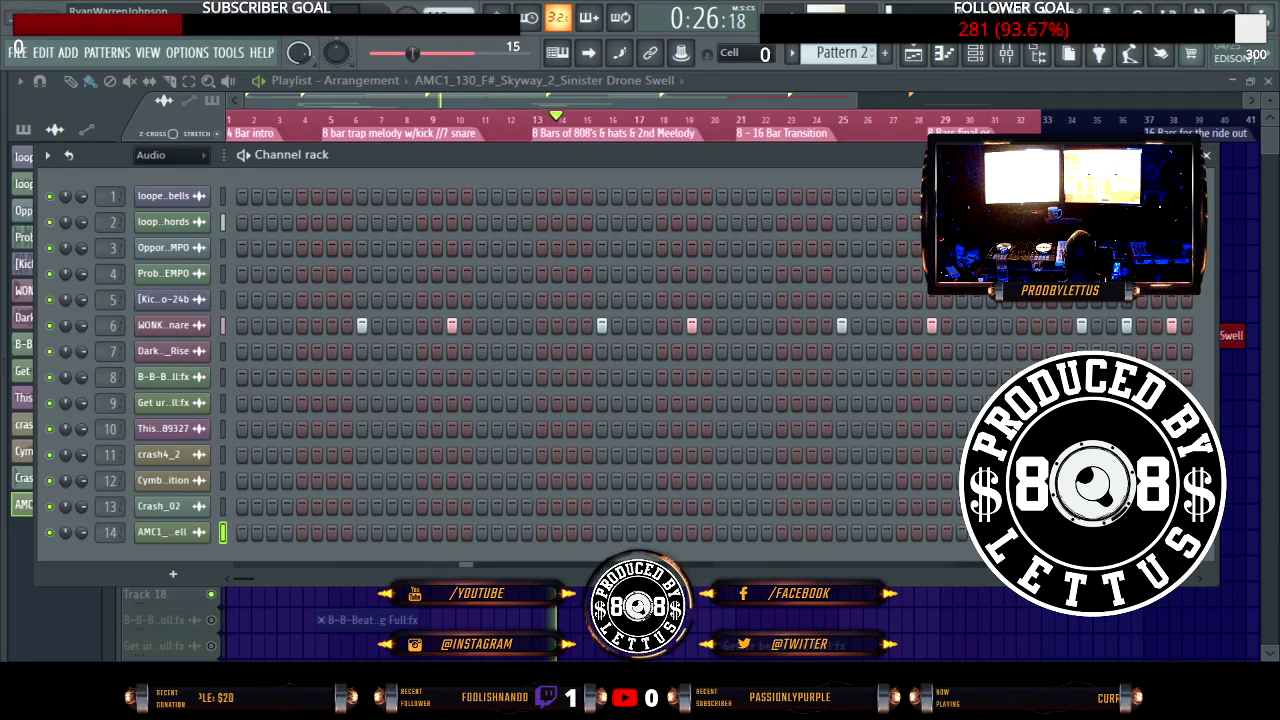
pyautogui.press('F6')
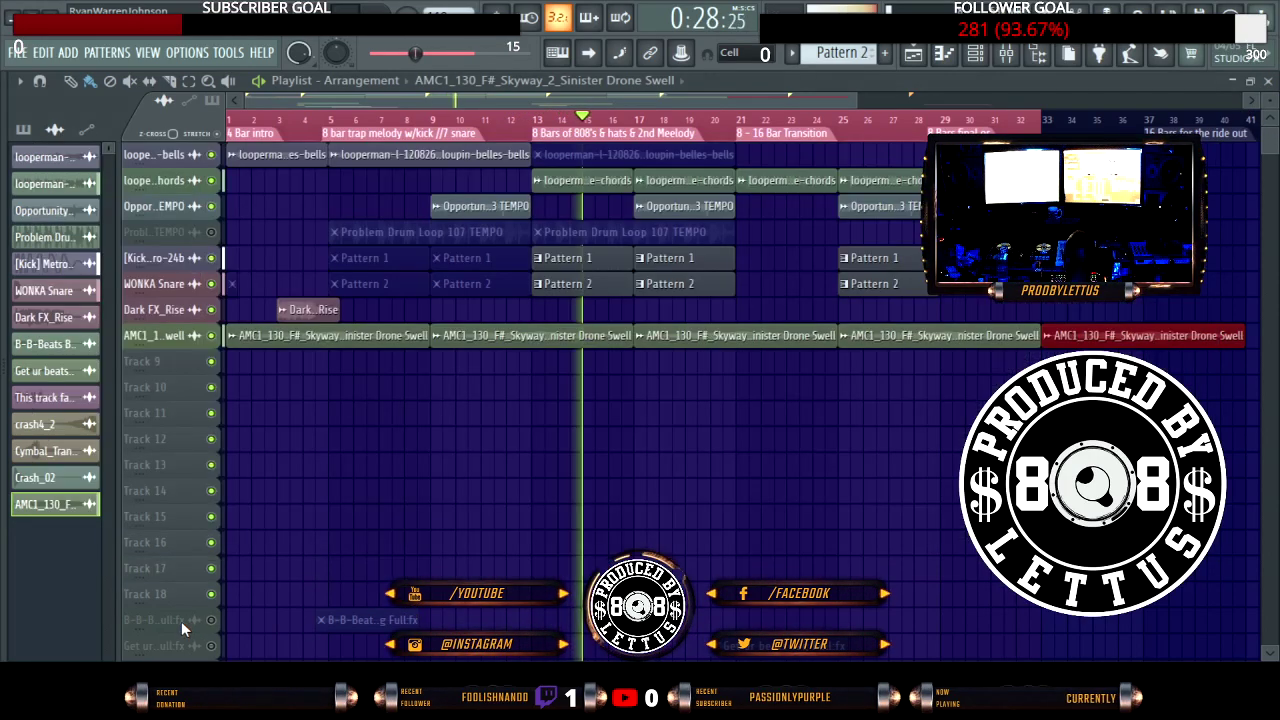
# Step: Unmute the Pattern 1 and Pattern 2 clips between bars 5 and 13
pyautogui.click(435, 398)
pyautogui.rightClick(435, 398)
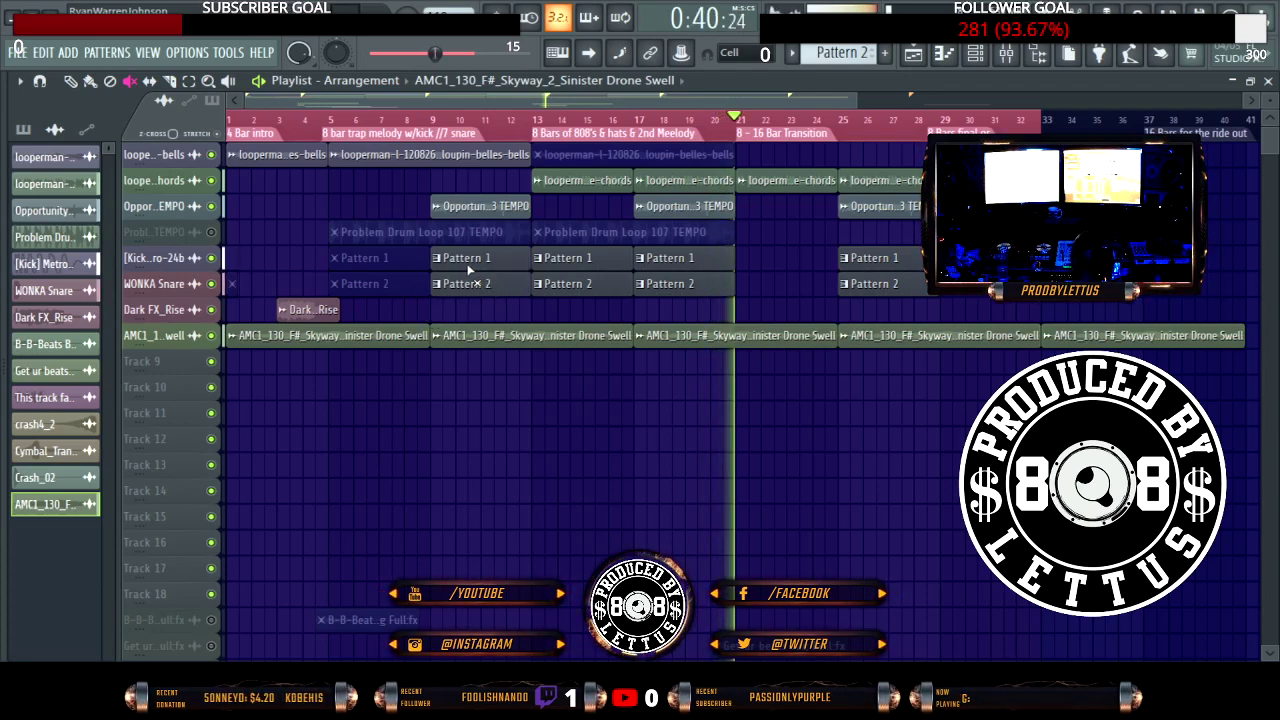
pyautogui.click(437, 284)
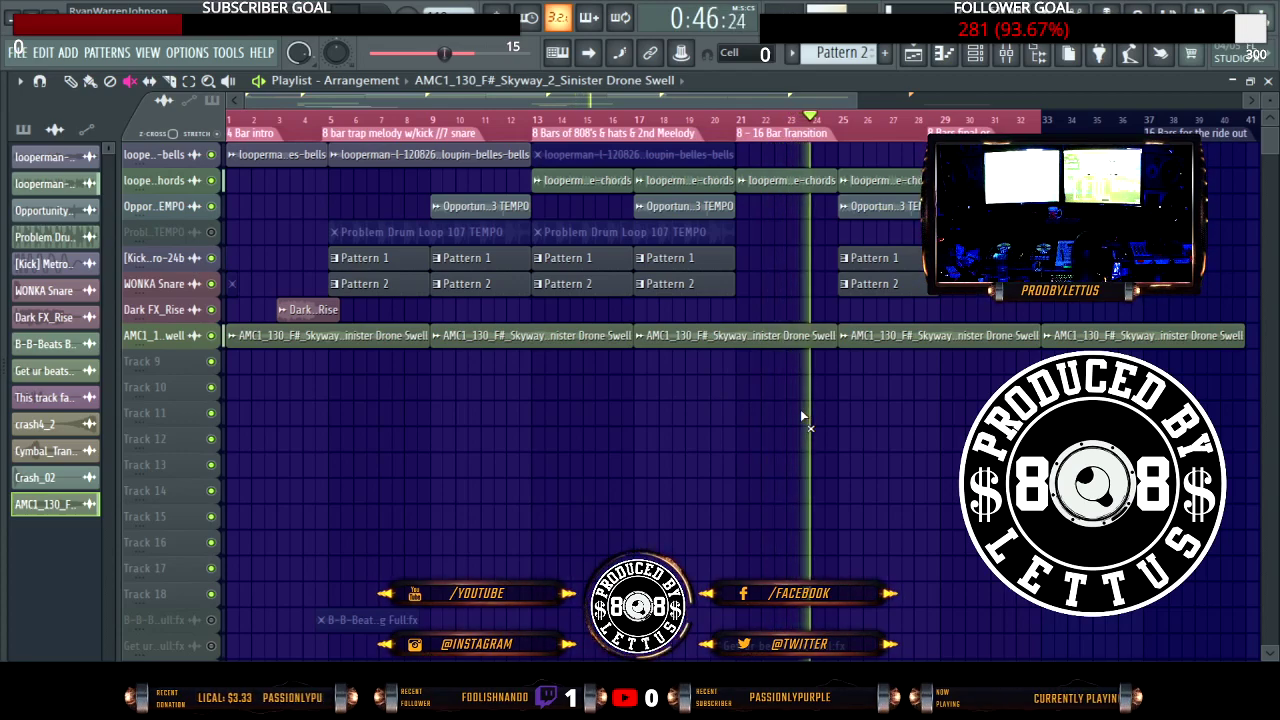
# Step: Collapse the Ambients folder and browse further through the sample packs, looking inside the DJ LETT US Pack folder
pyautogui.hotkey('alt', 'F8')
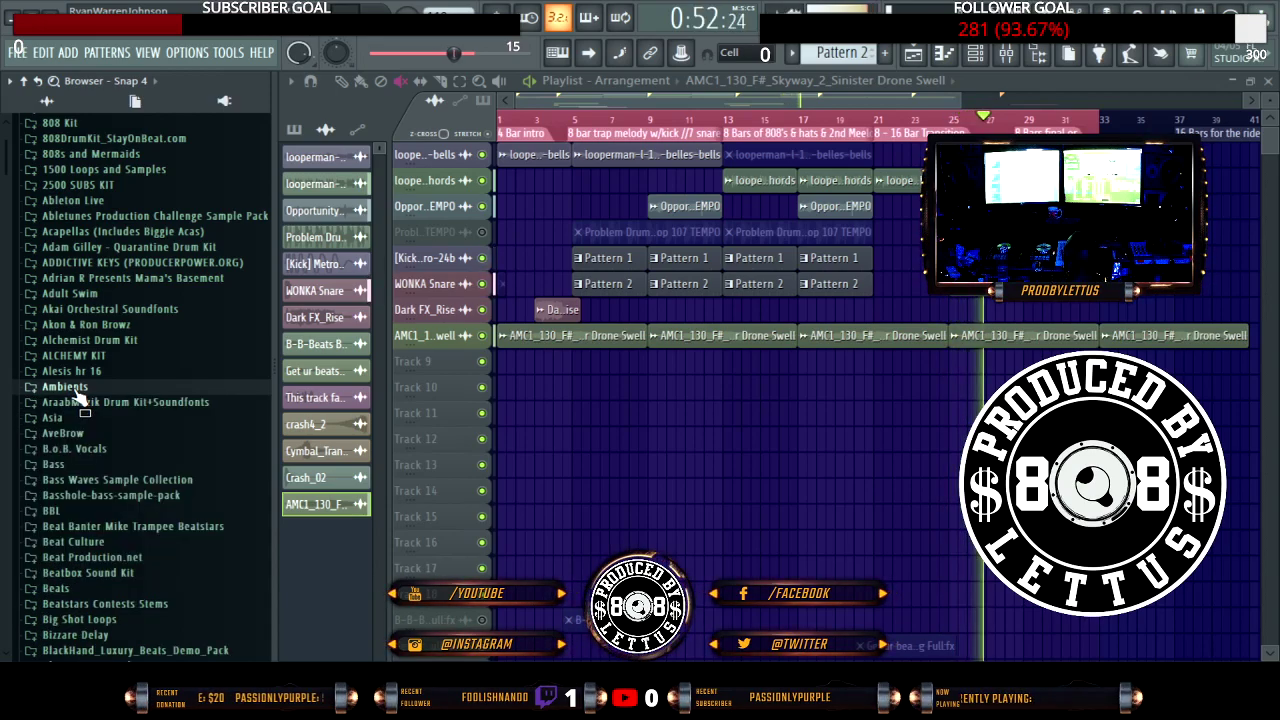
pyautogui.scroll(-9, 80, 420)
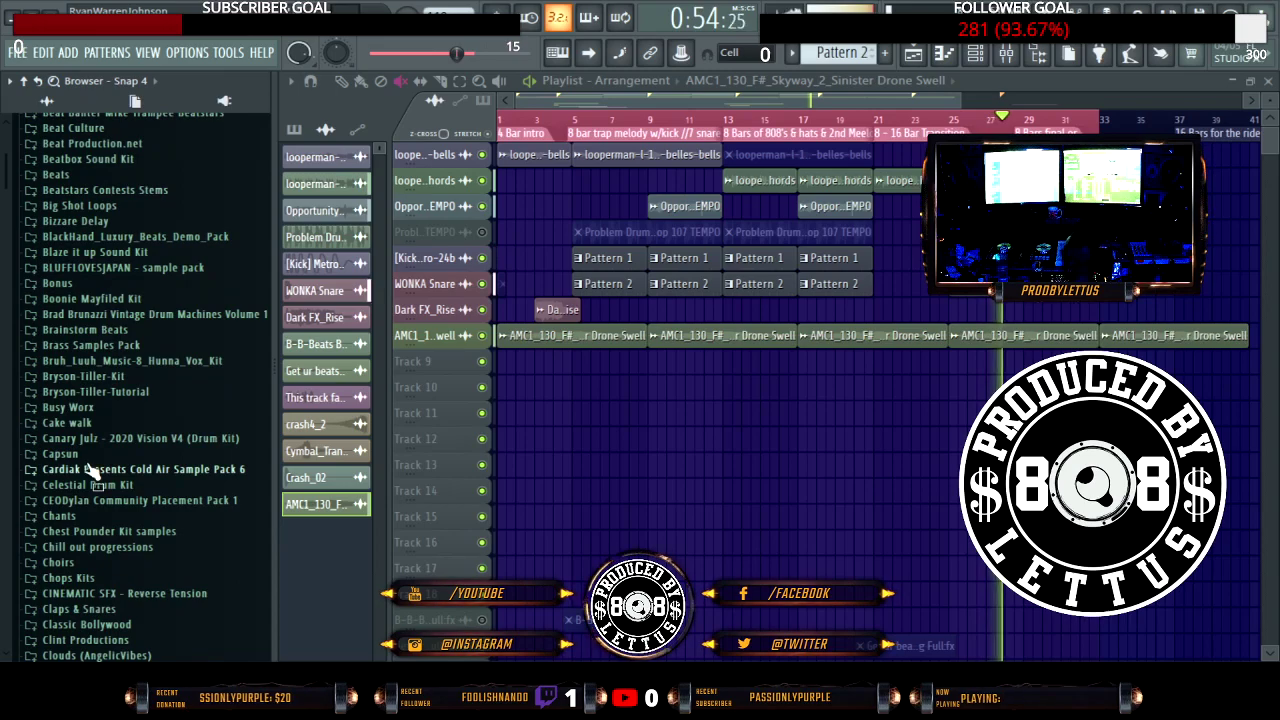
pyautogui.scroll(-9, 85, 474)
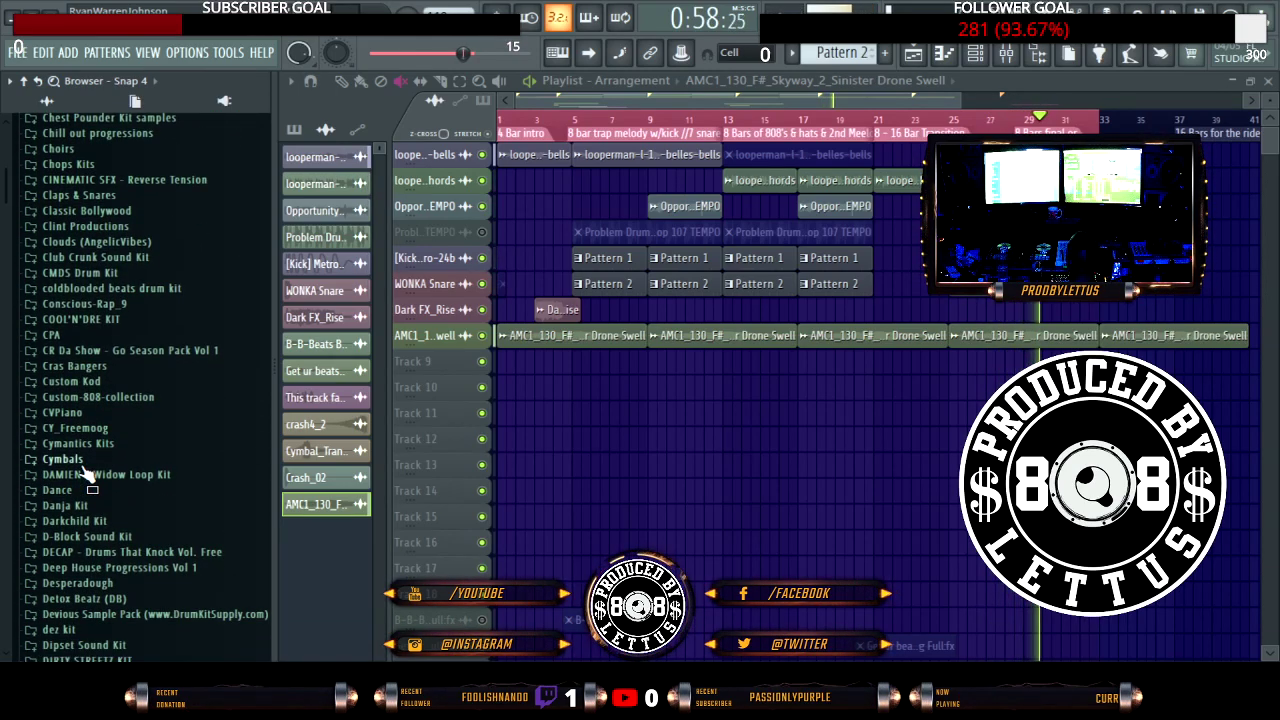
pyautogui.scroll(-4, 88, 474)
pyautogui.click(86, 468)
pyautogui.scroll(-5, 84, 468)
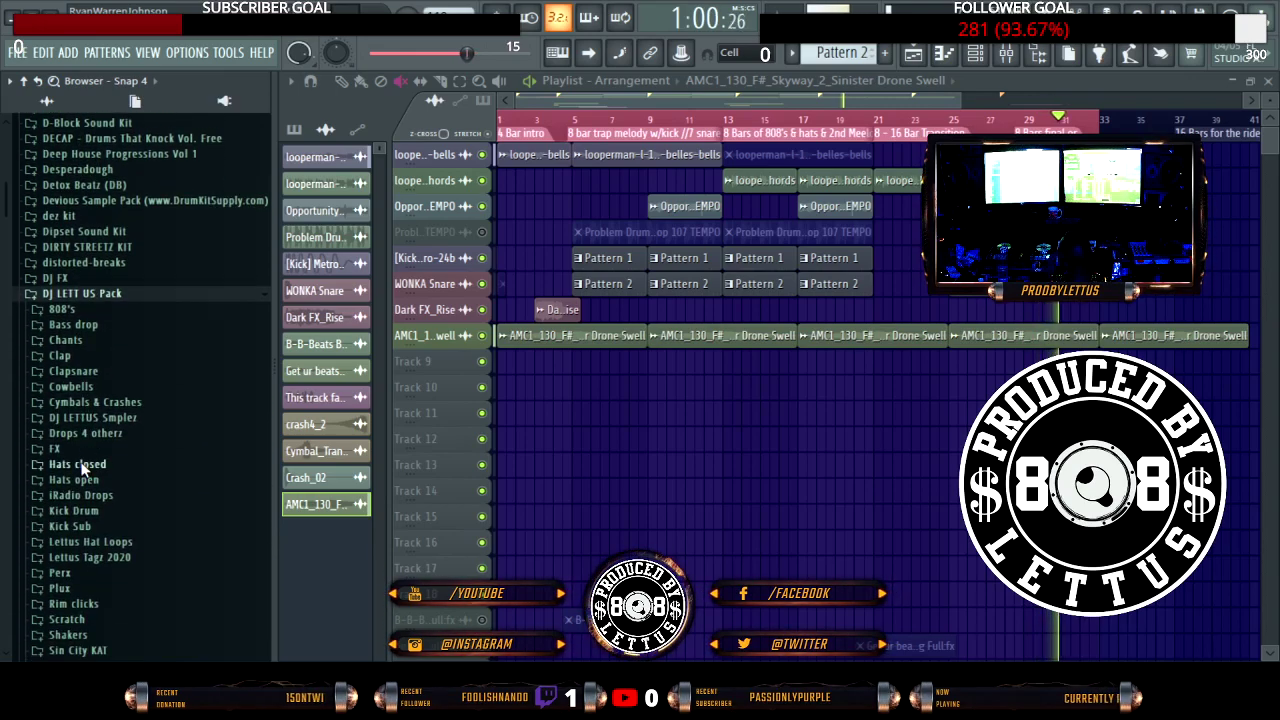
pyautogui.scroll(-20, 86, 470)
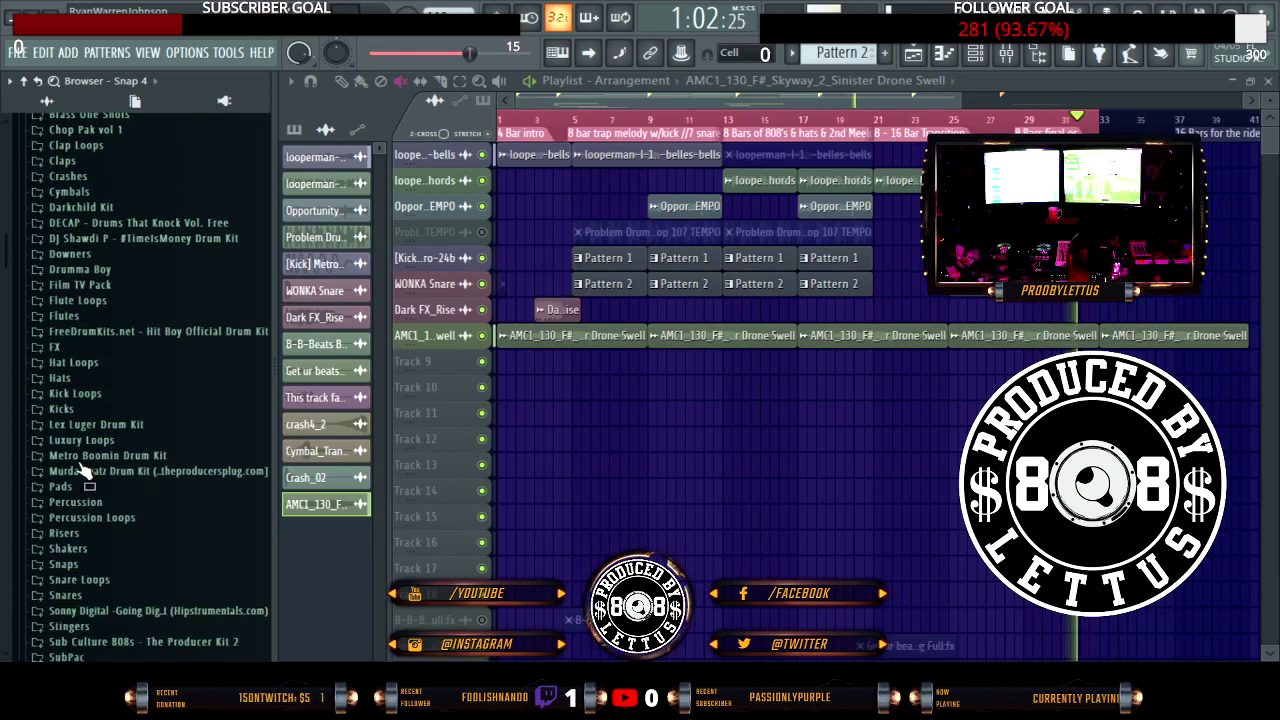
pyautogui.scroll(-5, 85, 472)
pyautogui.scroll(-2, 85, 475)
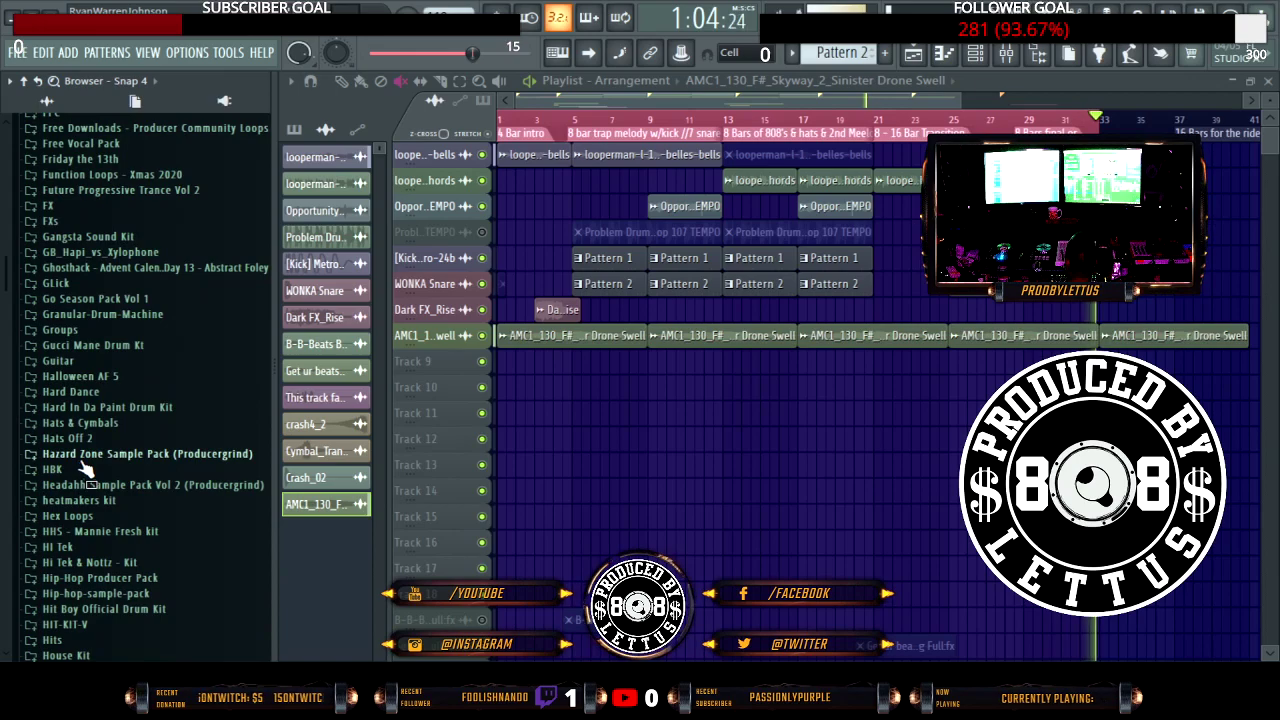
# Step: Delete the chords, Opportunity, Pattern 1 and Pattern 2 clips after bar 21, along with the Pattern 2 clip at bar 17
pyautogui.hotkey('alt', 'F8')
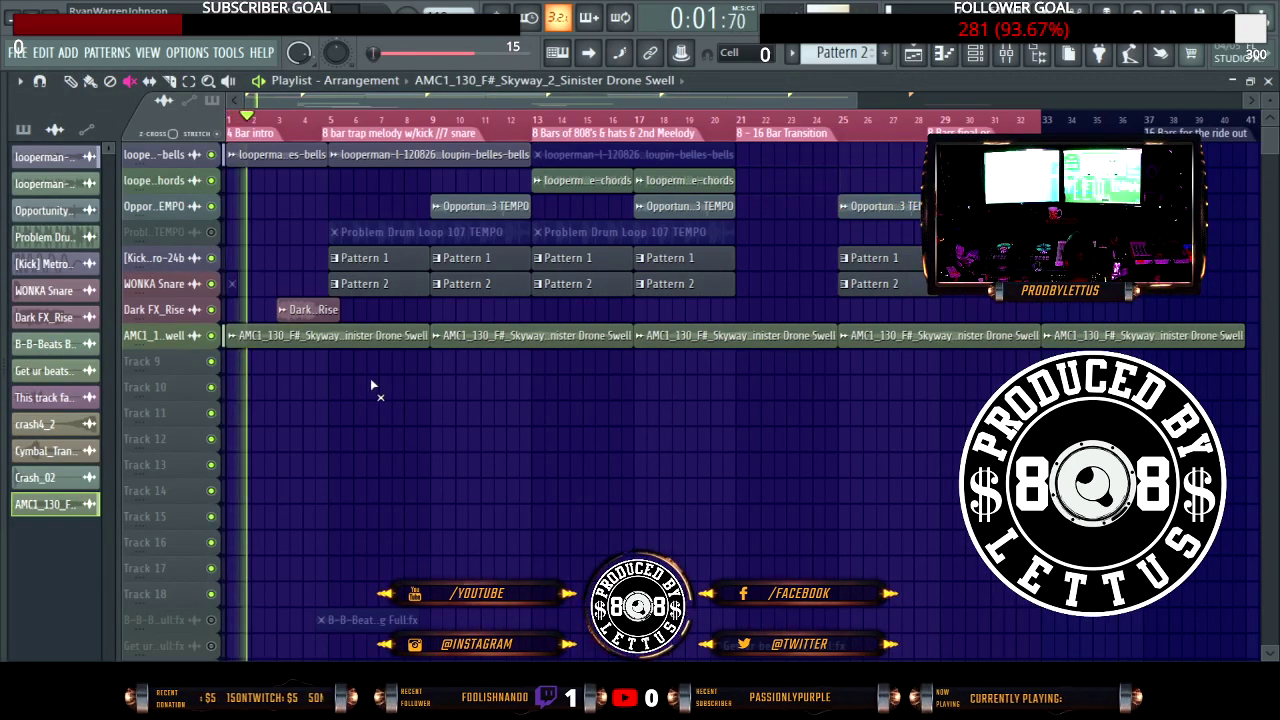
pyautogui.hotkey('alt', 'F8')
pyautogui.hotkey('alt', 'F8')
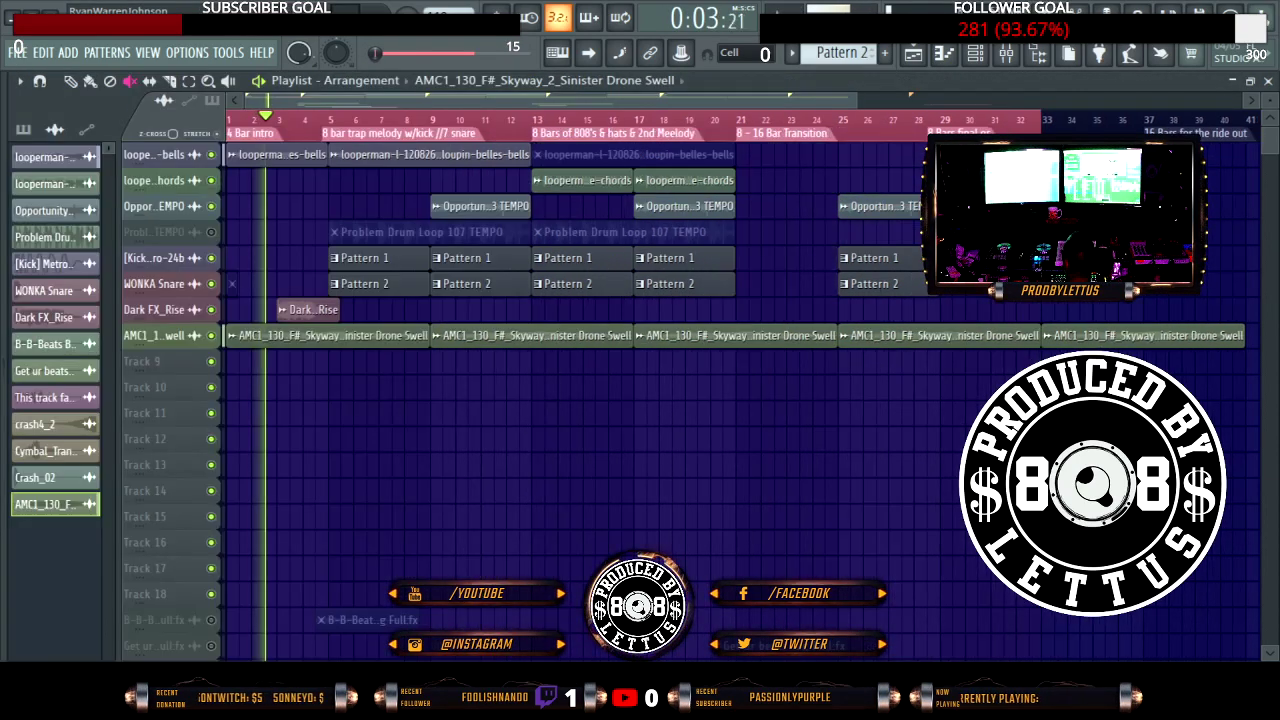
pyautogui.rightClick(880, 206)
pyautogui.rightClick(878, 257)
pyautogui.rightClick(876, 283)
pyautogui.rightClick(725, 284)
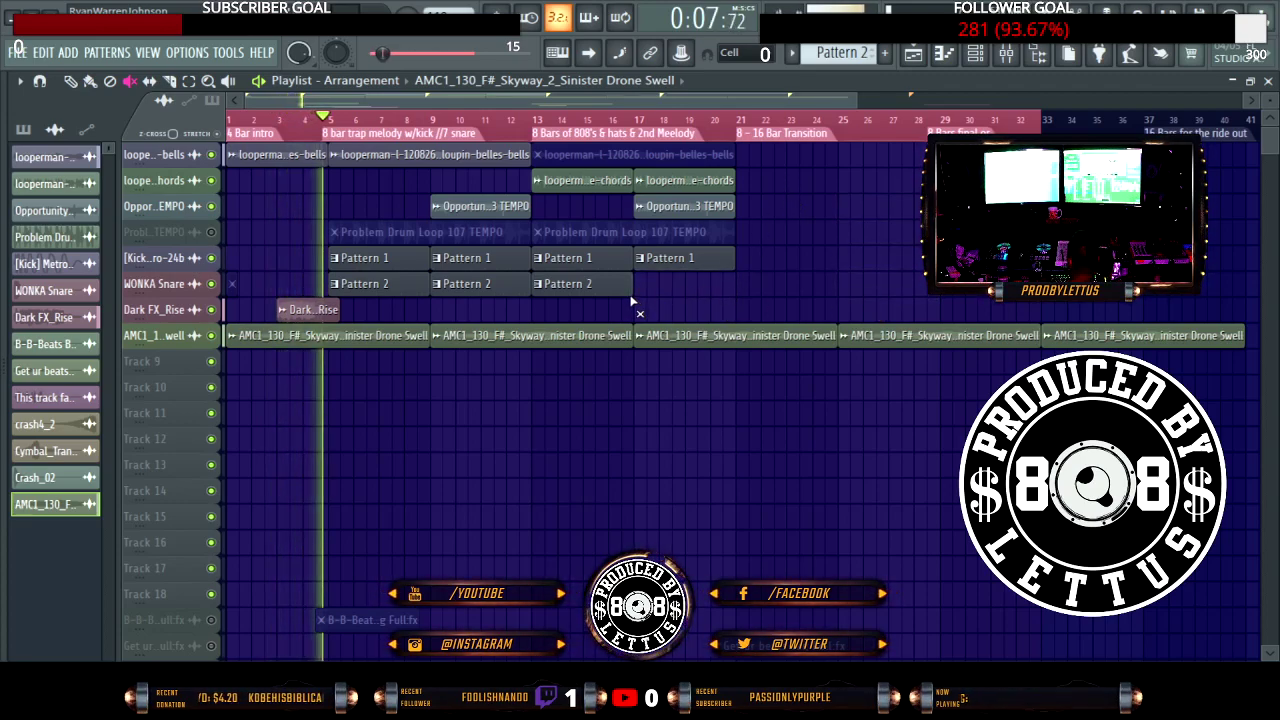
# Step: Restore the Pattern 2 clip at bar 17 while leaving the section after bar 21 without its melody and drum clips
pyautogui.hotkey('ctrl', 'alt', 'z')
pyautogui.hotkey('ctrl', 'alt', 'z')
pyautogui.hotkey('ctrl', 'alt', 'z')
pyautogui.hotkey('ctrl', 'alt', 'z')
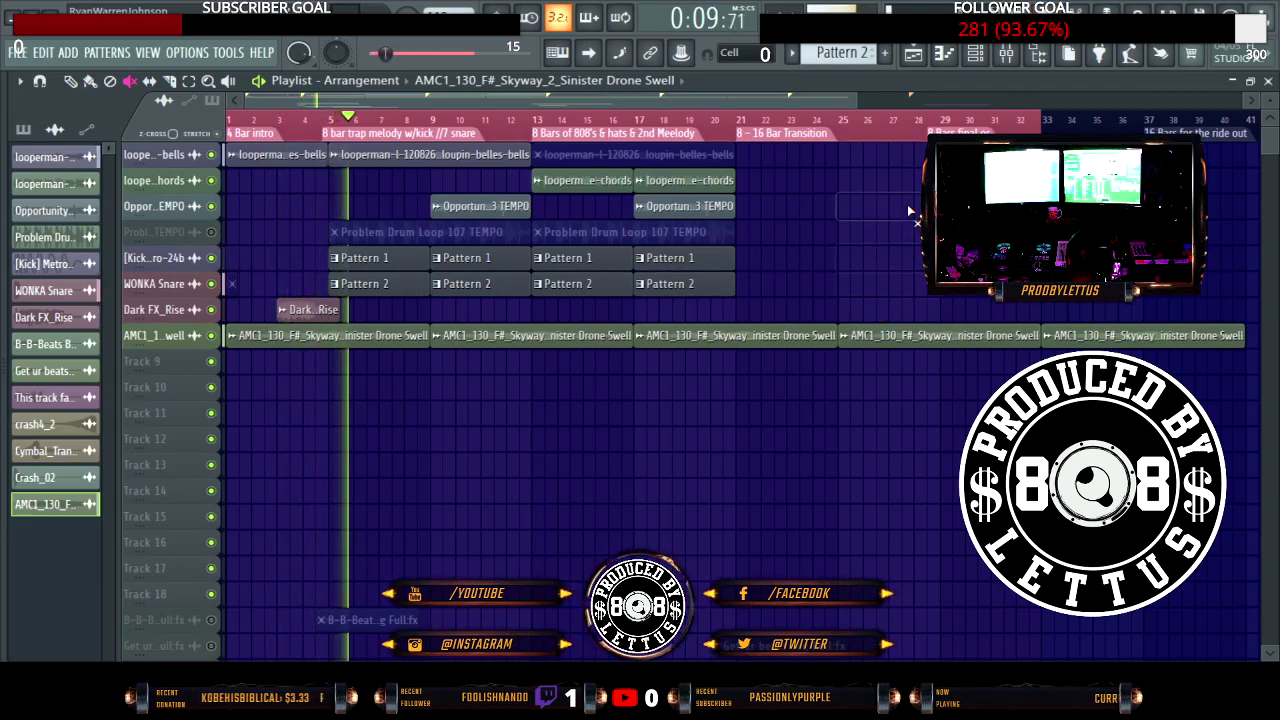
pyautogui.moveTo(5, 370)
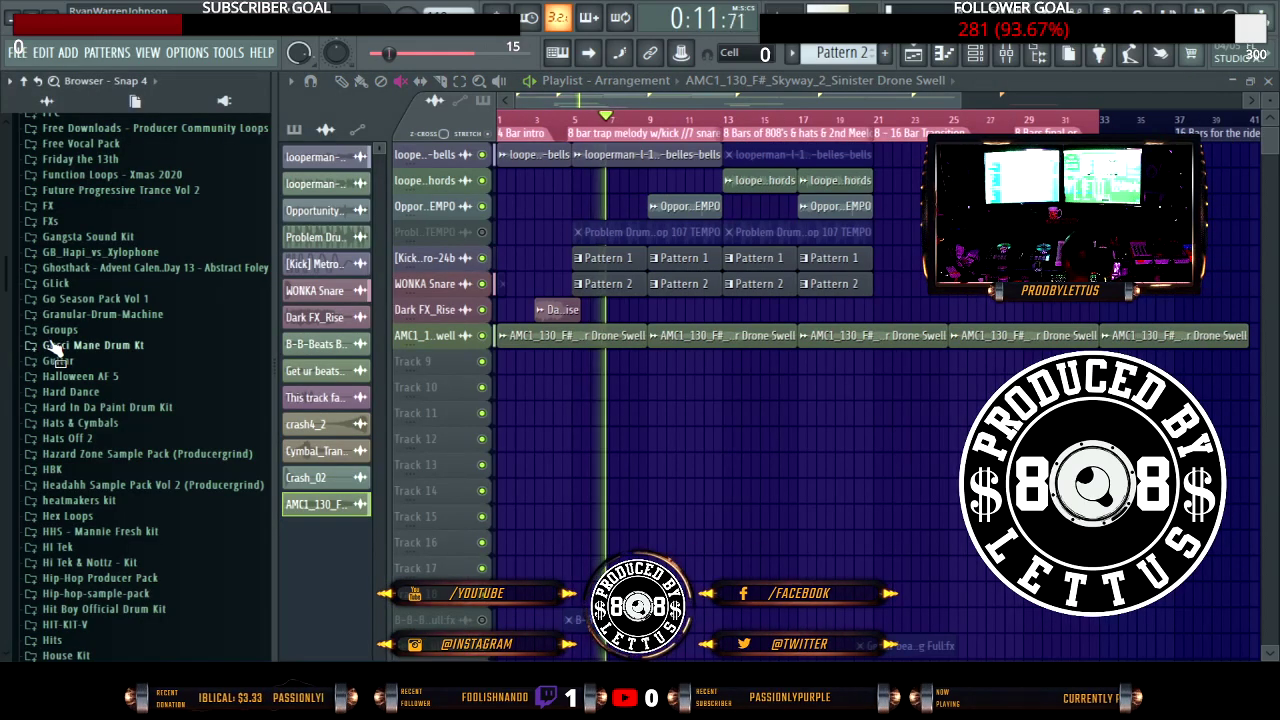
pyautogui.scroll(-15, 62, 350)
pyautogui.scroll(-20, 70, 351)
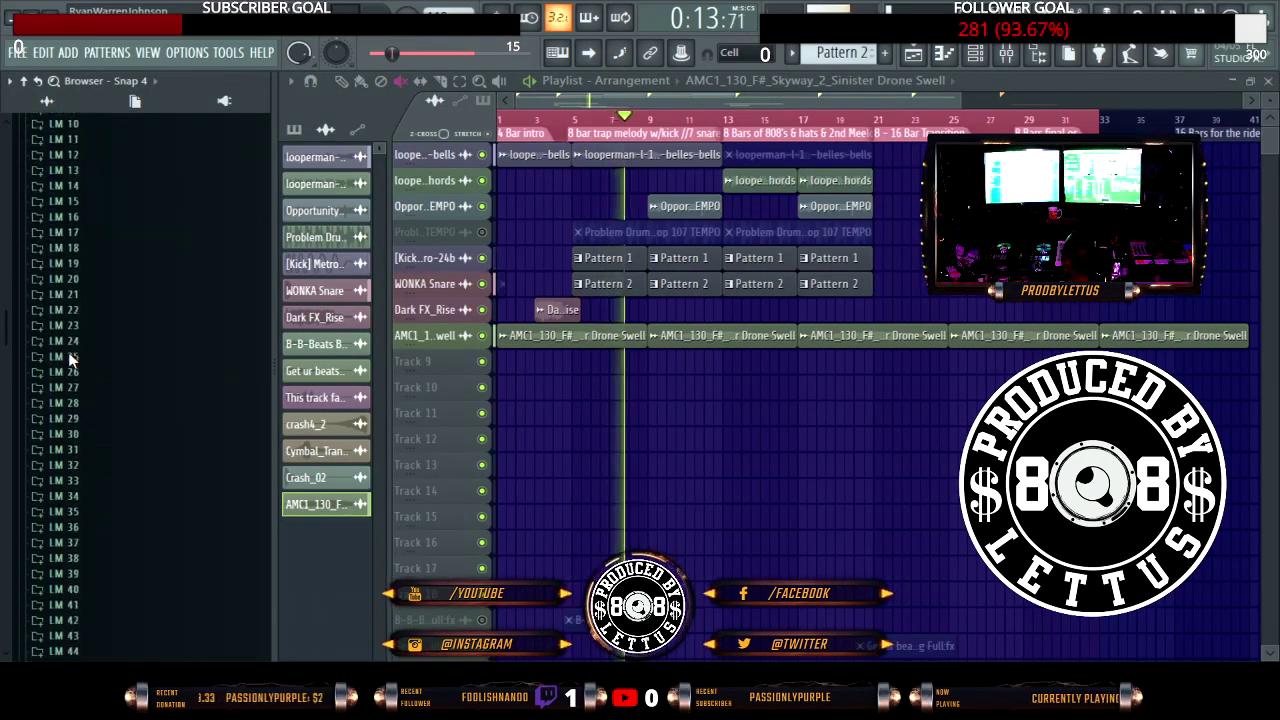
pyautogui.scroll(-10, 72, 350)
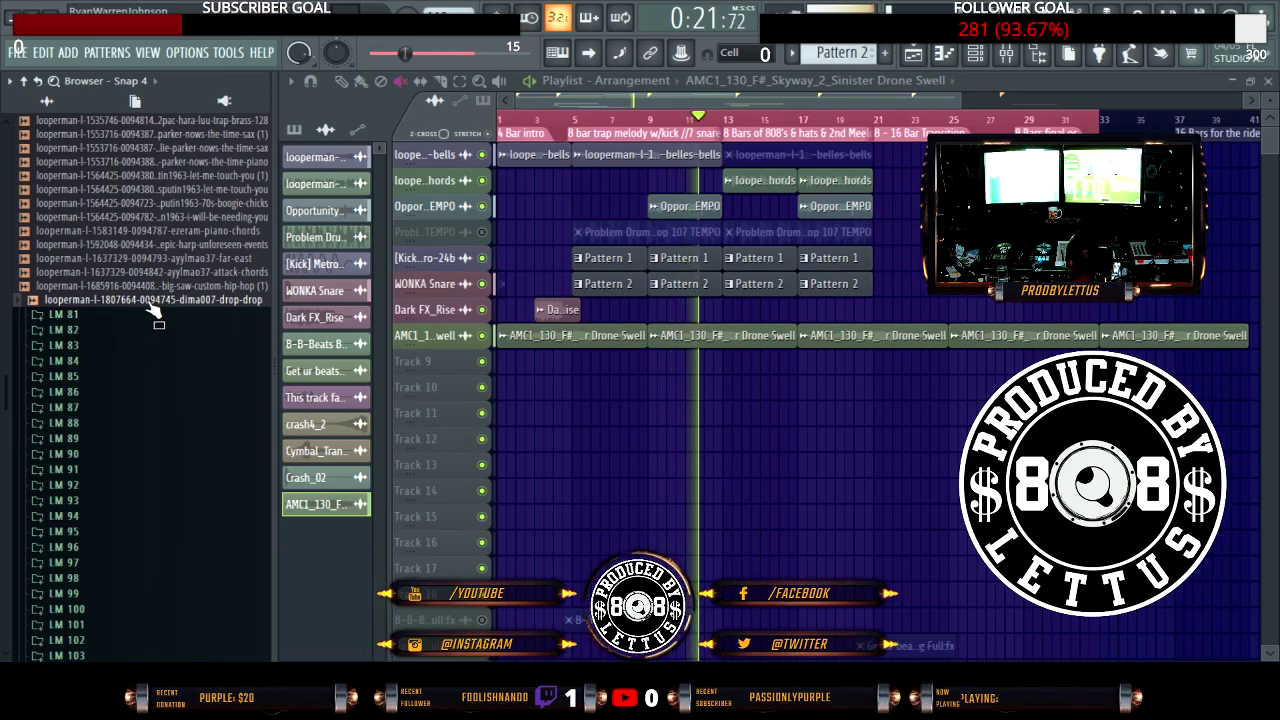
pyautogui.moveTo(158, 312); pyautogui.dragTo(180, 362)
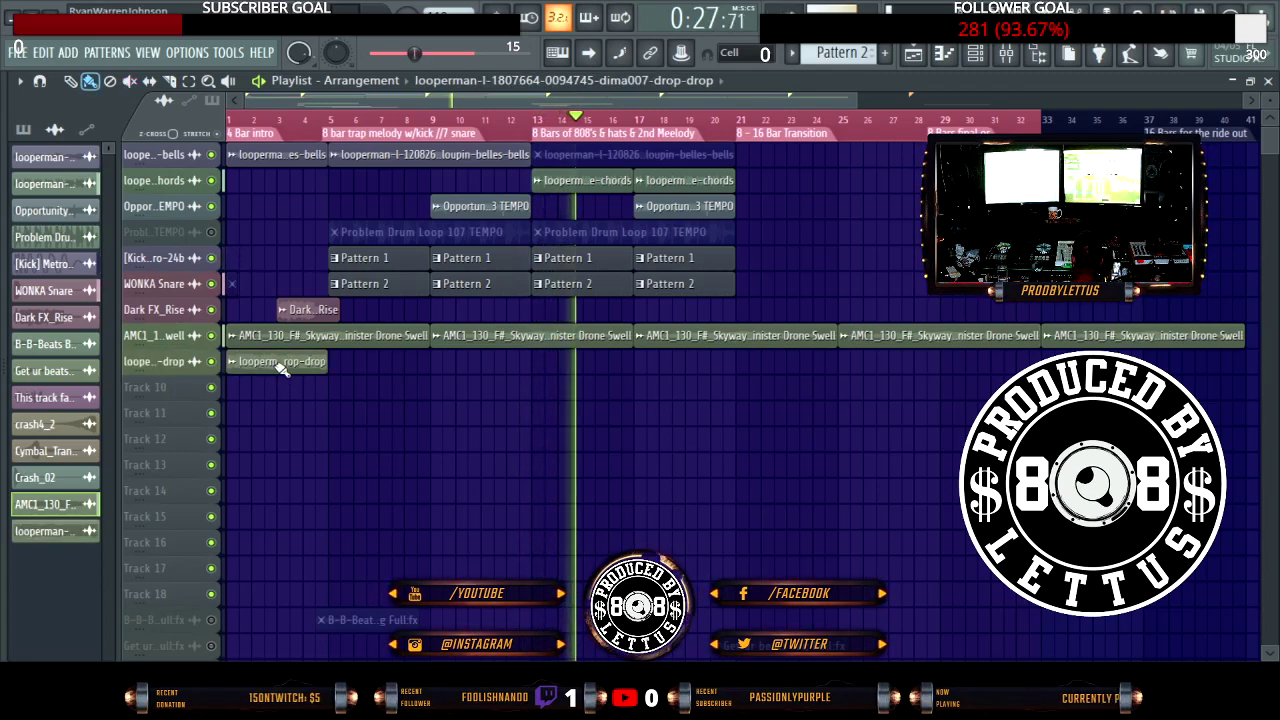
# Step: Move the drop-drop loop to bar 21 at the 8 – 16 Bar Transition and place a second copy at bar 25
pyautogui.moveTo(272, 370); pyautogui.dragTo(782, 374)
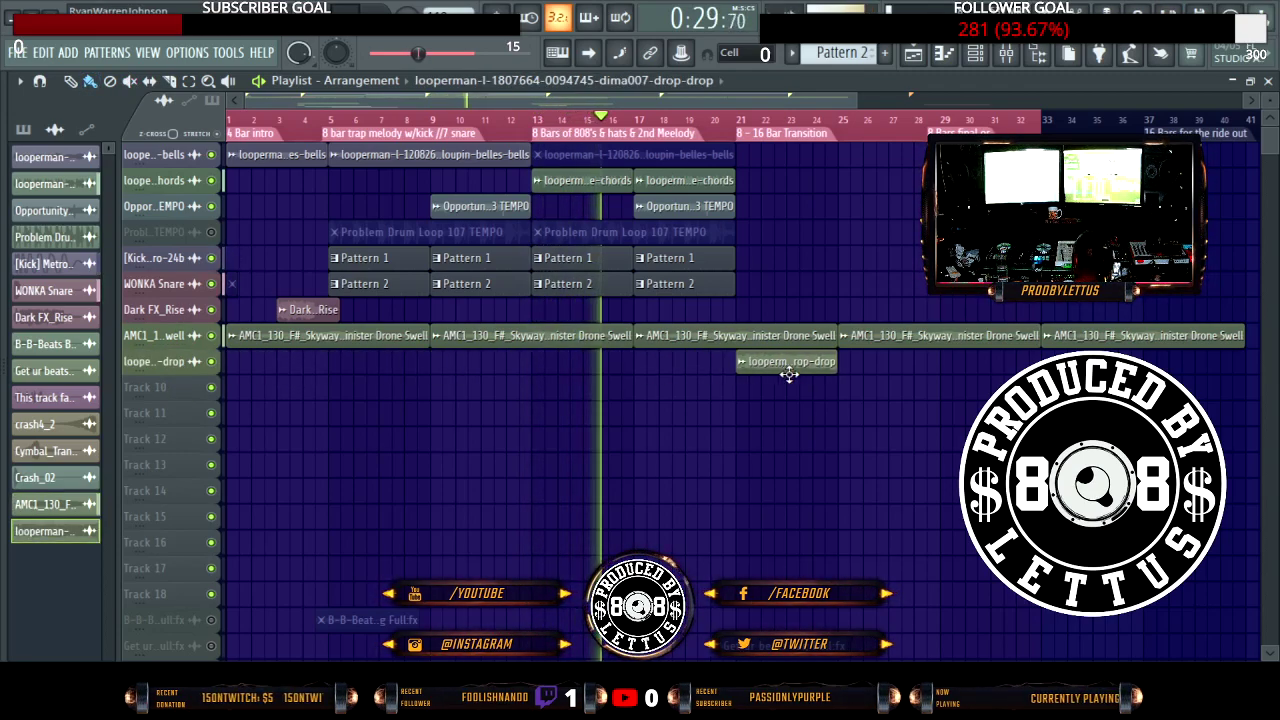
pyautogui.click(866, 368)
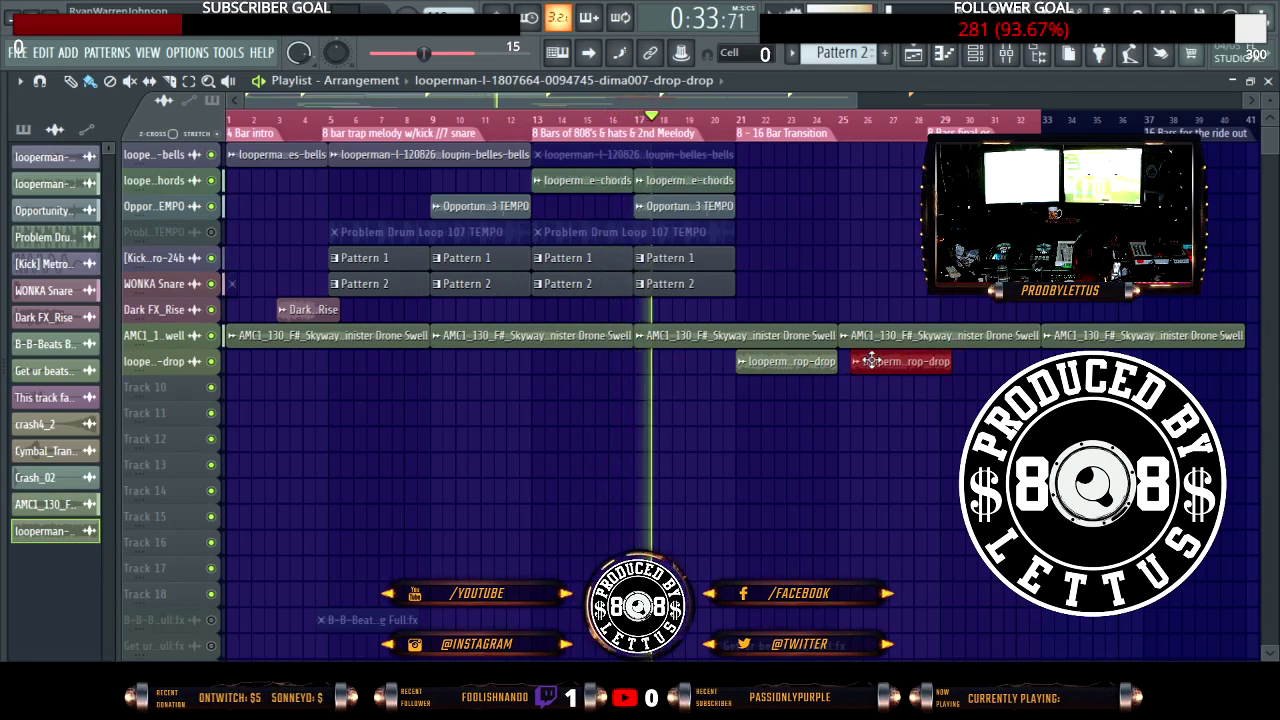
pyautogui.moveTo(886, 362); pyautogui.dragTo(858, 361)
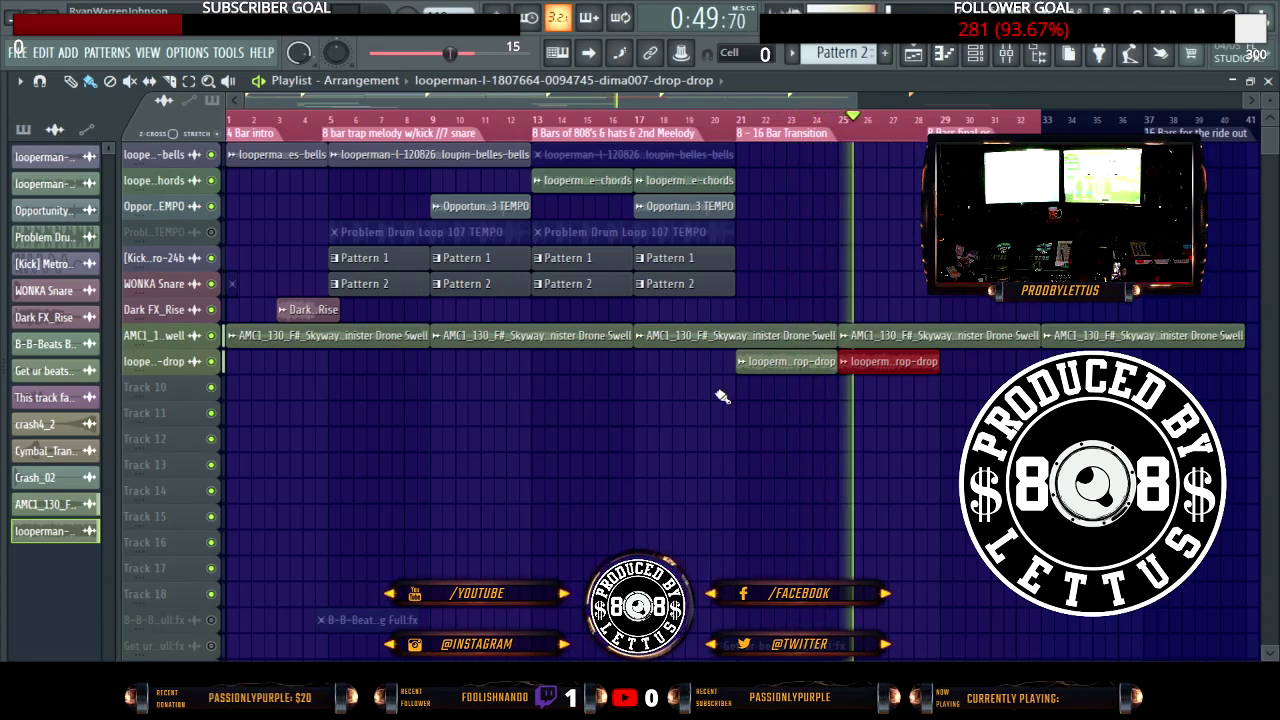
# Step: Locate the Aww Man 808 (KEY C) sample in the 808s folder of Sub Culture 808s - The Producer Kit 2
pyautogui.hotkey('alt', 'F8')
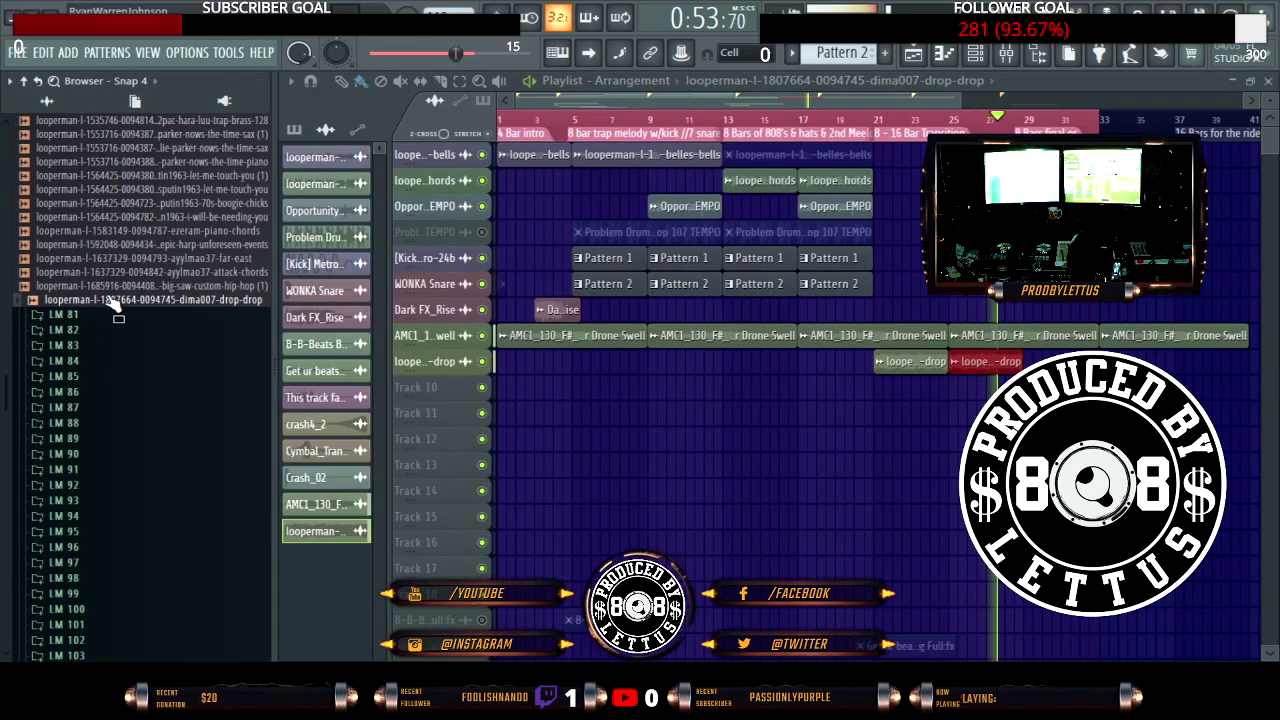
pyautogui.scroll(15, 118, 283)
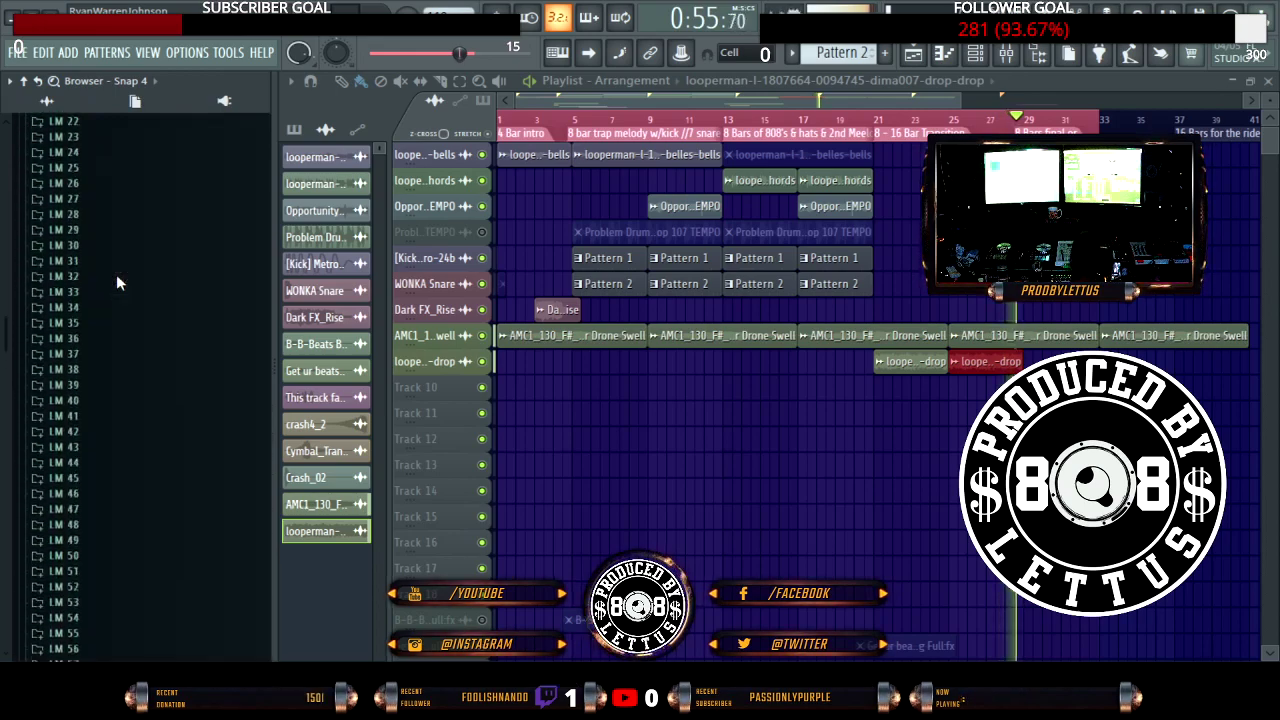
pyautogui.scroll(20, 116, 274)
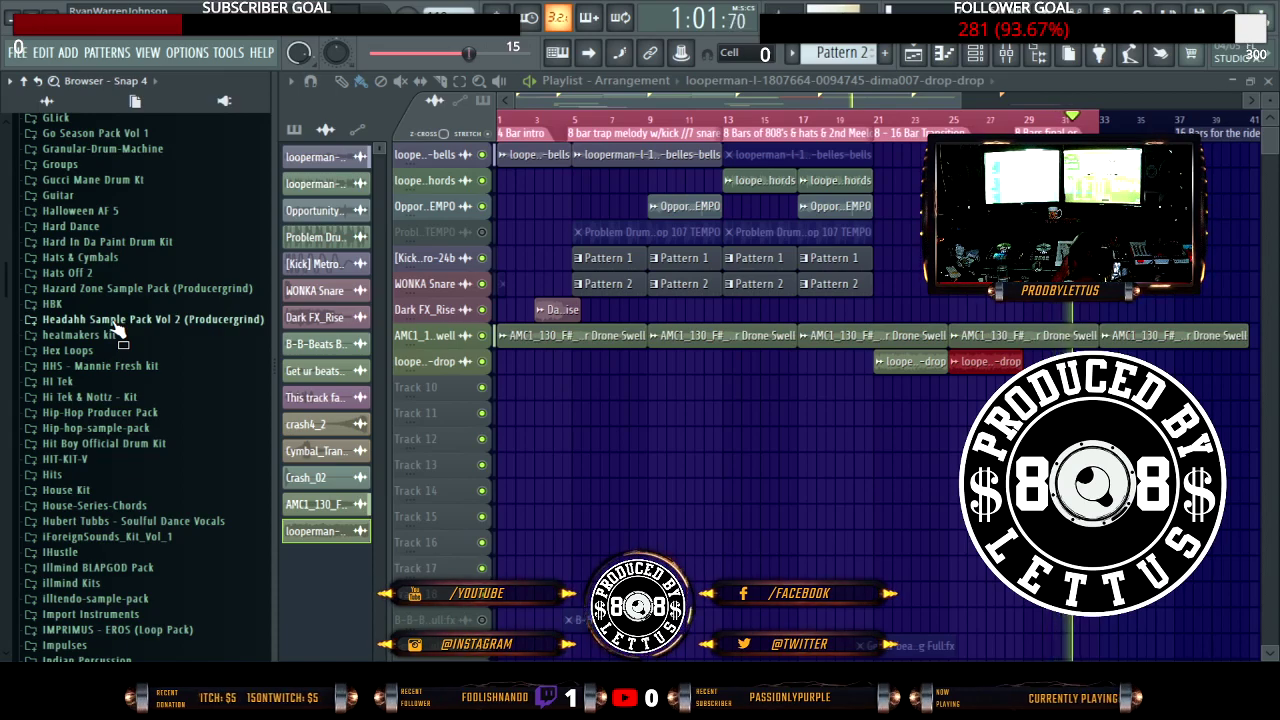
pyautogui.click(118, 320)
pyautogui.click(118, 320)
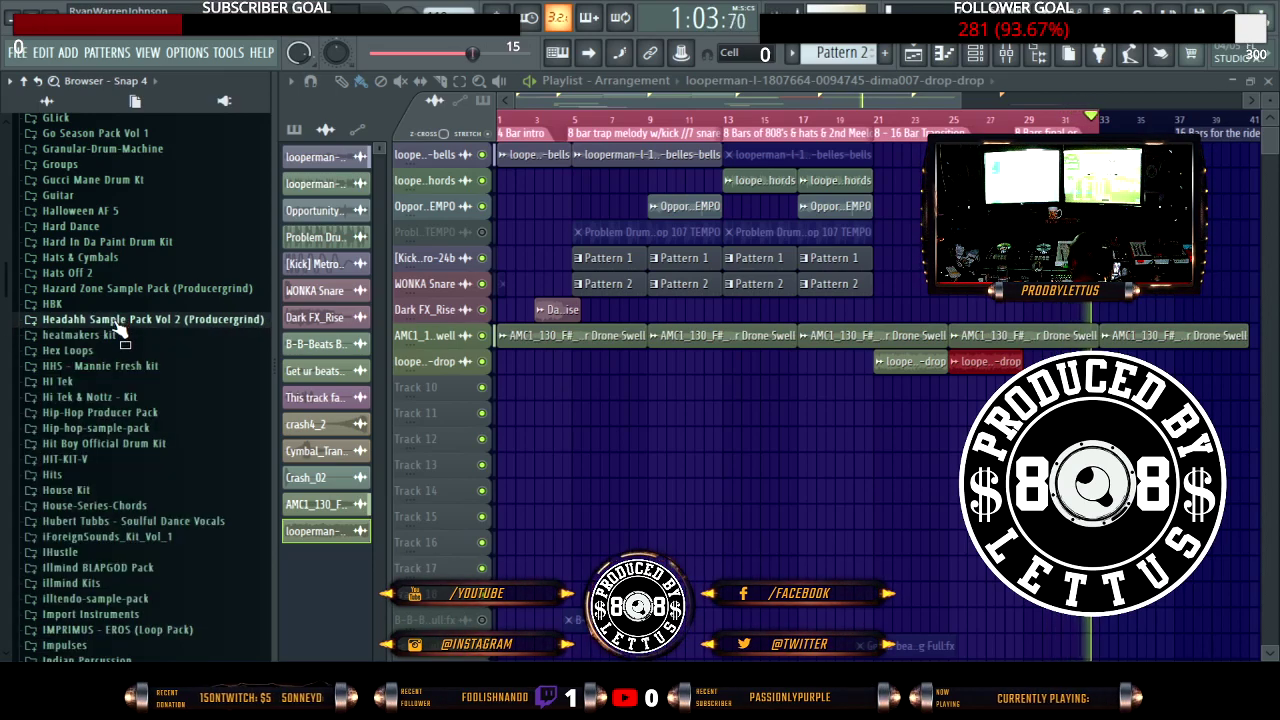
pyautogui.scroll(12, 116, 300)
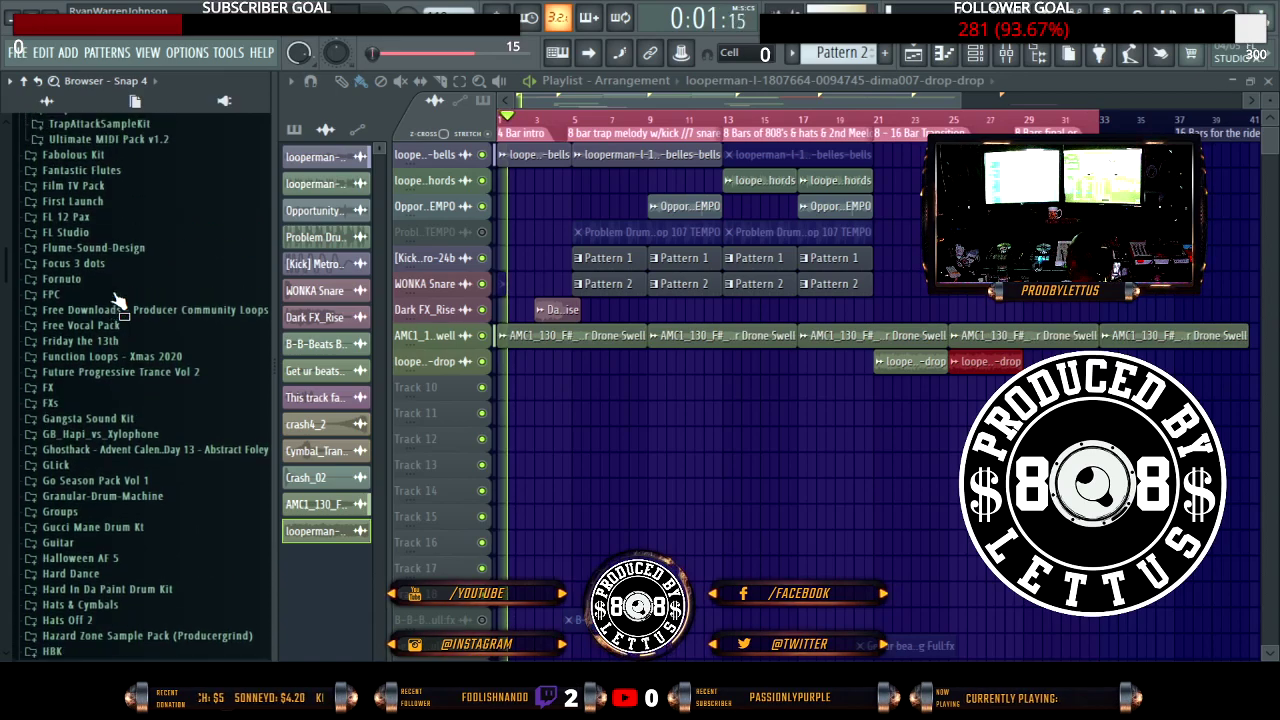
pyautogui.click(112, 306)
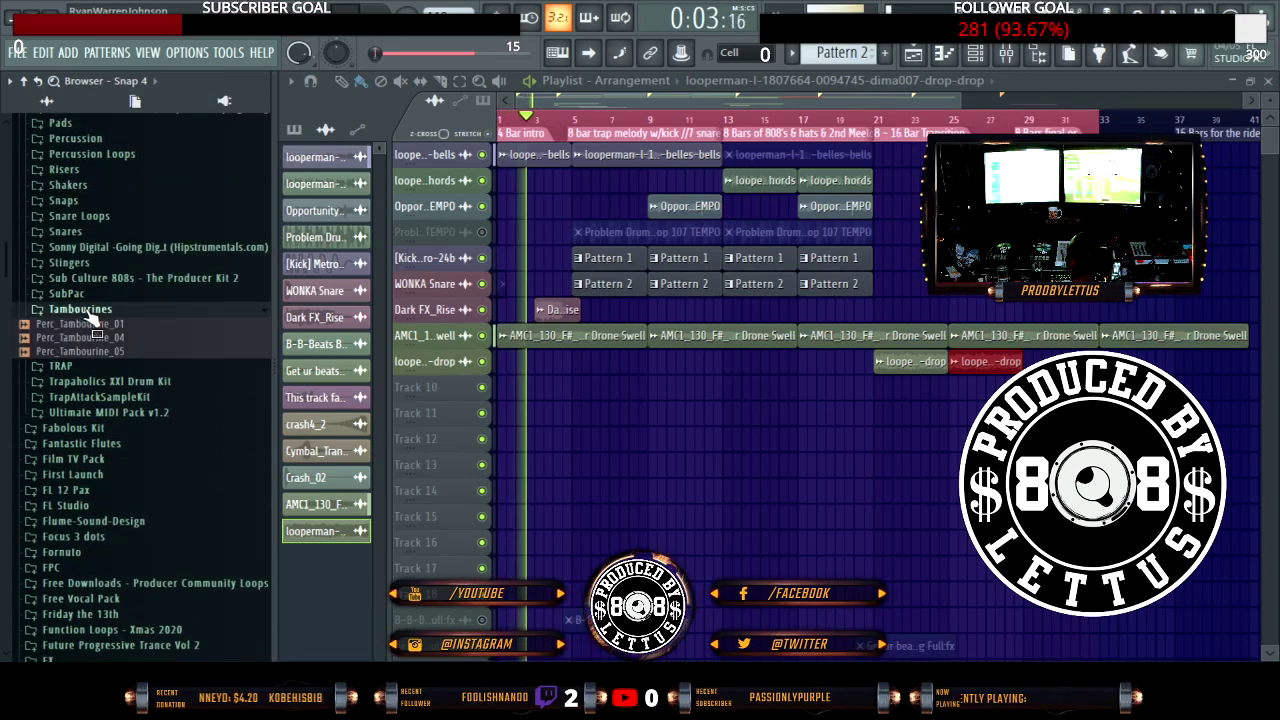
pyautogui.click(72, 293)
pyautogui.click(88, 310)
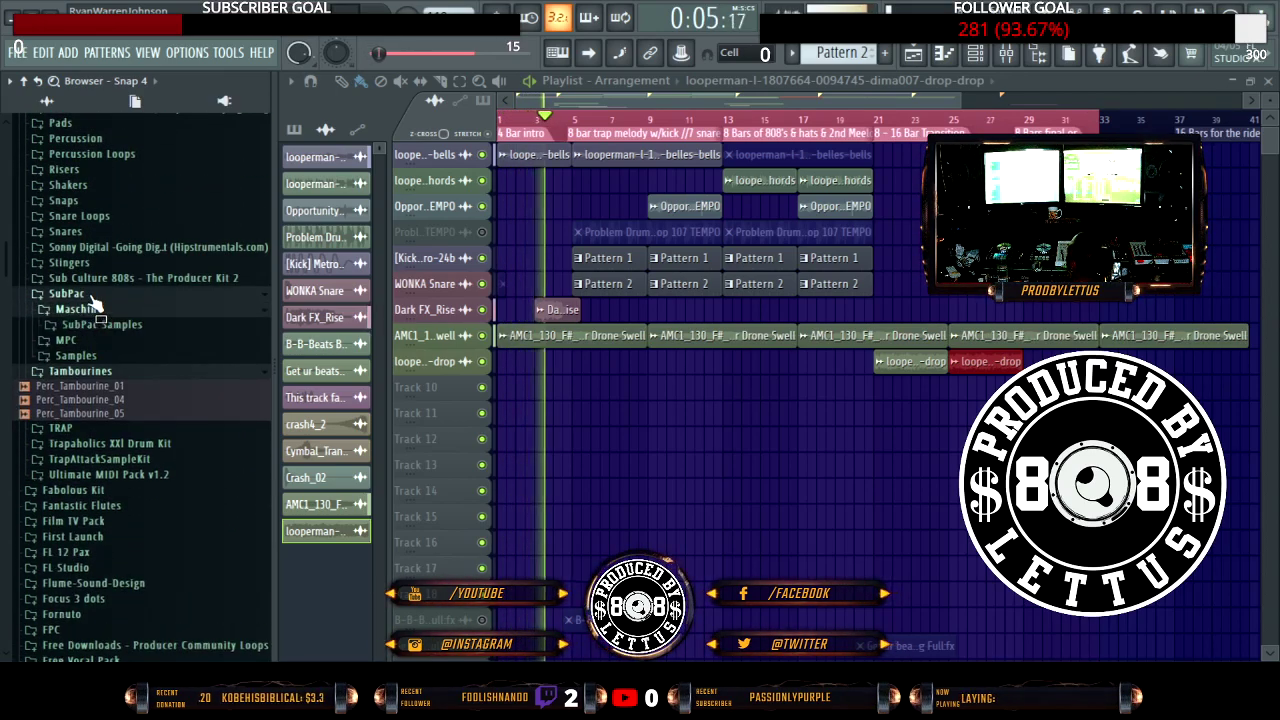
pyautogui.click(68, 293)
pyautogui.click(100, 279)
pyautogui.click(90, 293)
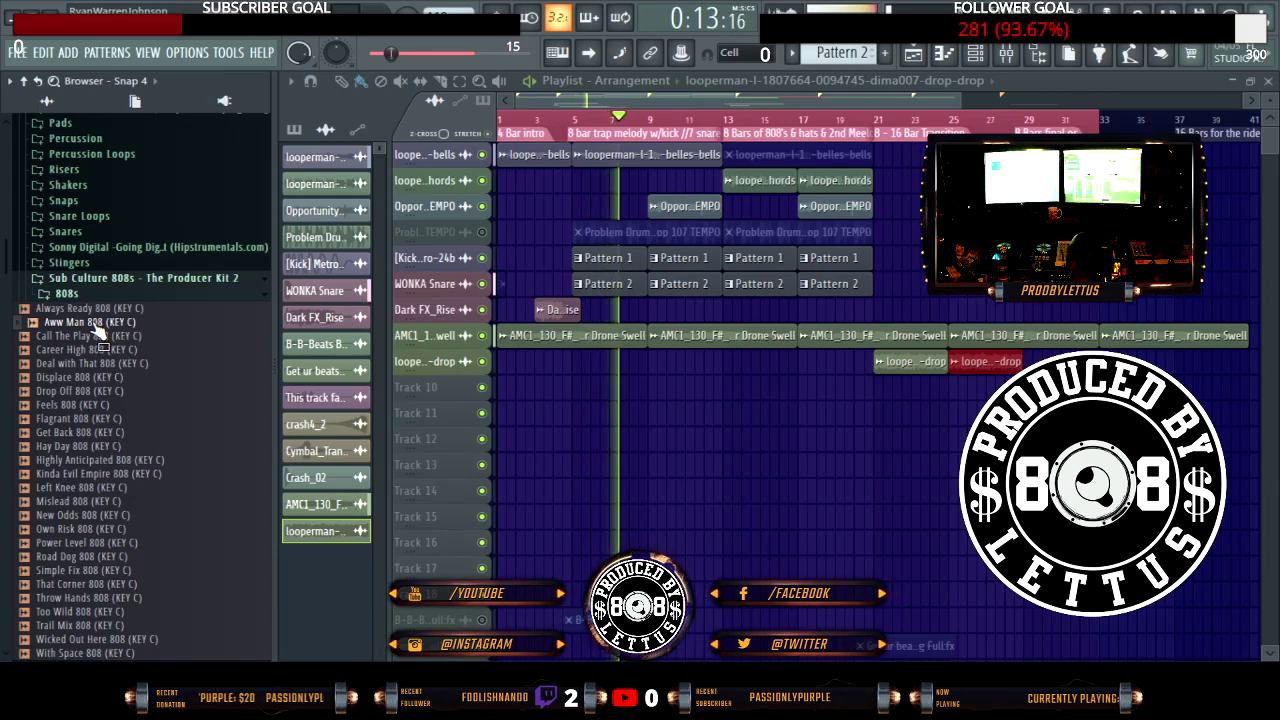
# Step: Add the Aww Man 808 (KEY C) sample to Track 10 at bar 1 and mute its clip
pyautogui.hotkey('alt', 'F8')
pyautogui.moveTo(189, 380); pyautogui.dragTo(232, 388)
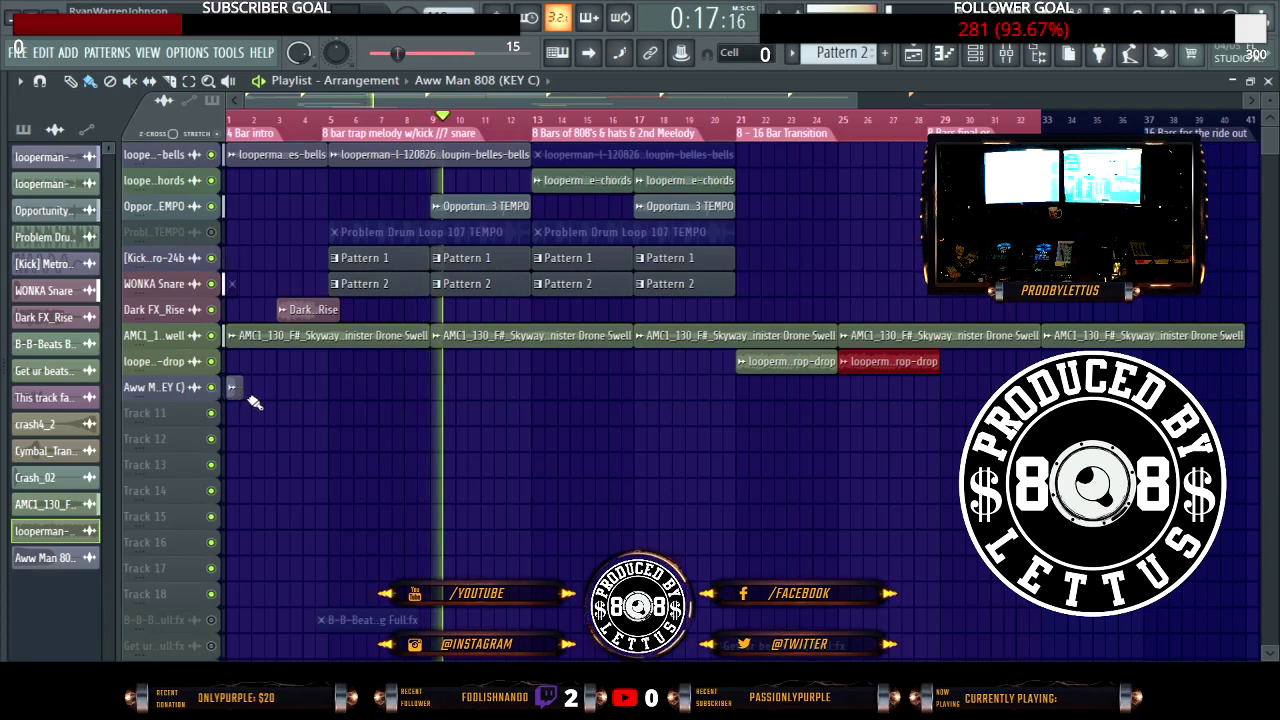
pyautogui.click(236, 388)
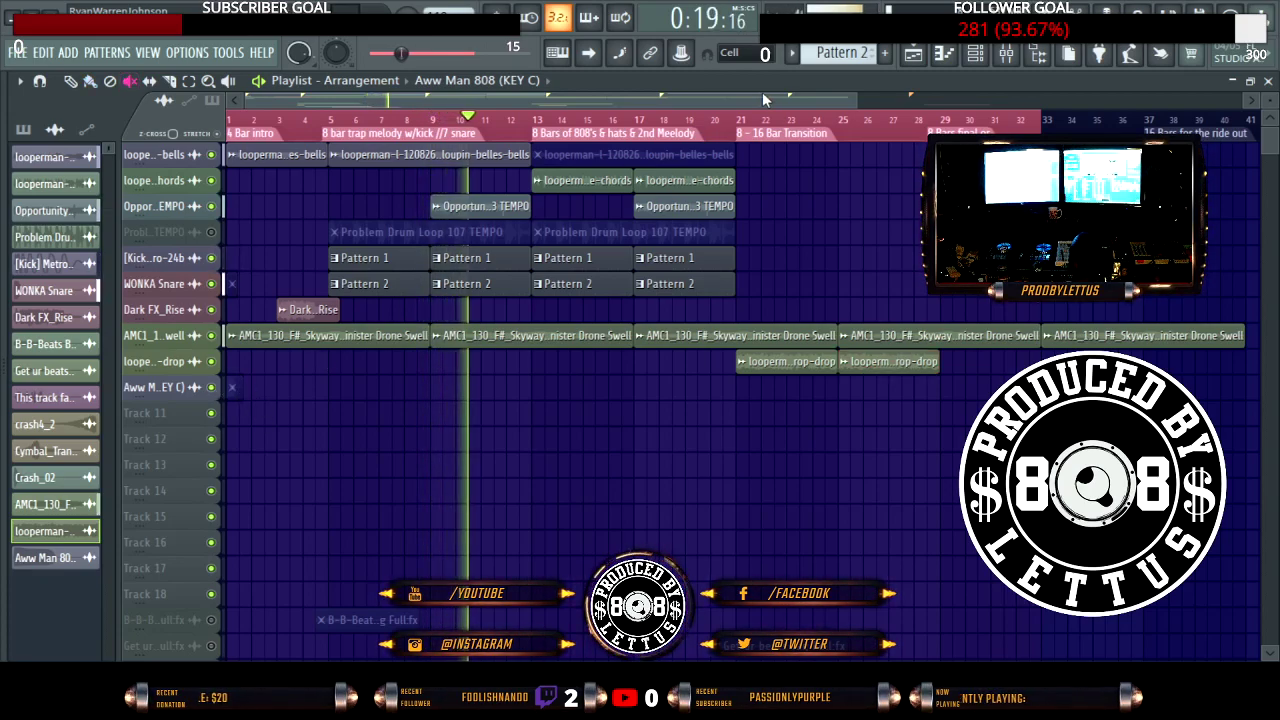
# Step: Create a new pattern and place it on the Aww Man 808 track at bars 21 and 25
pyautogui.press('F4')
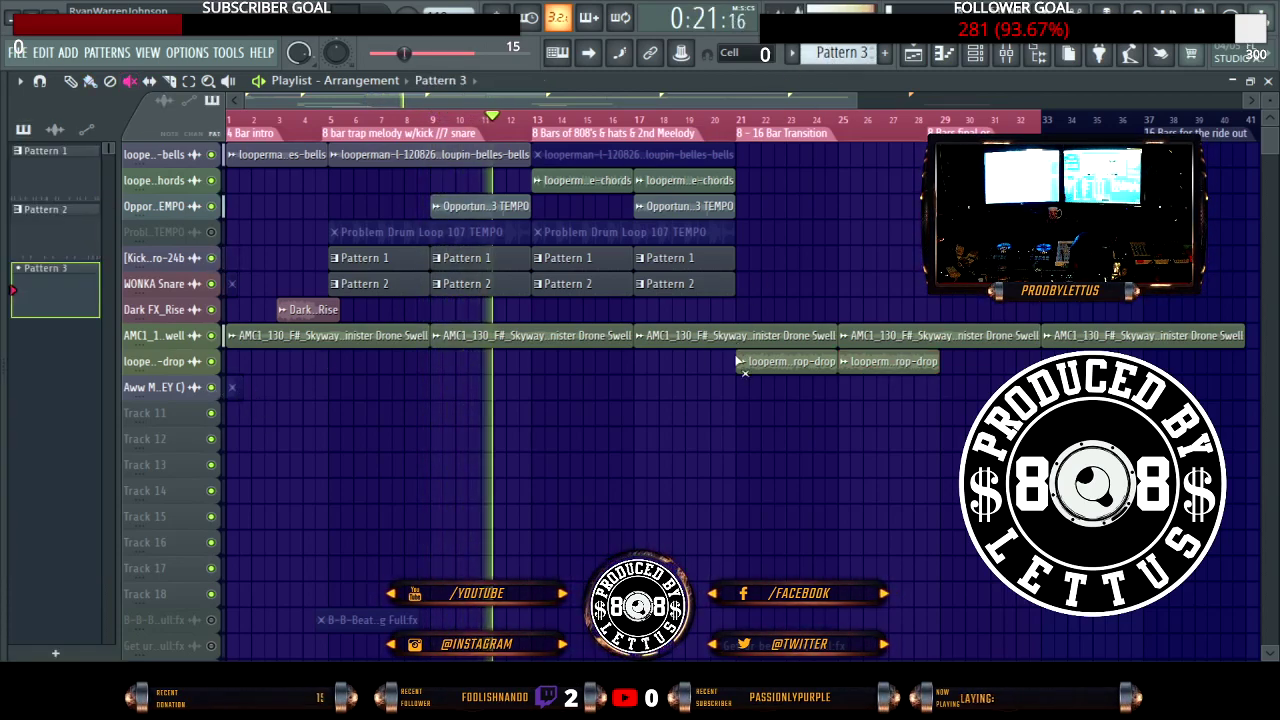
pyautogui.click(741, 388)
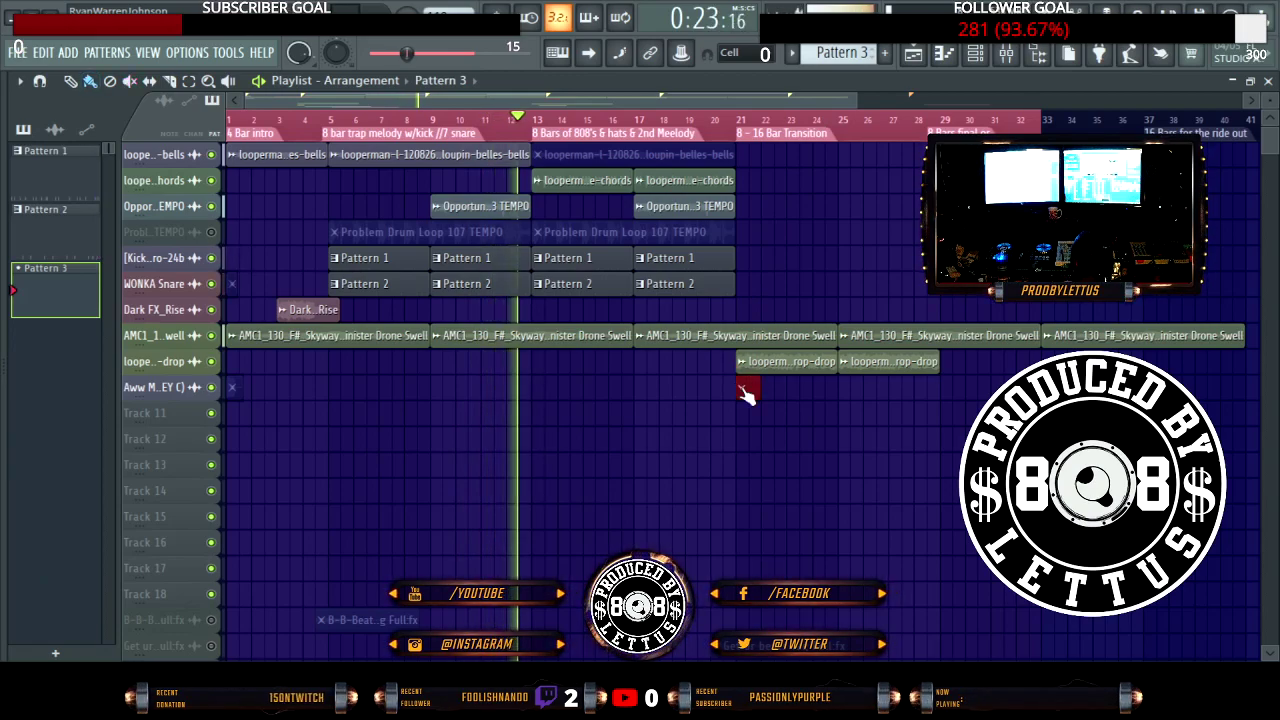
pyautogui.click(852, 390)
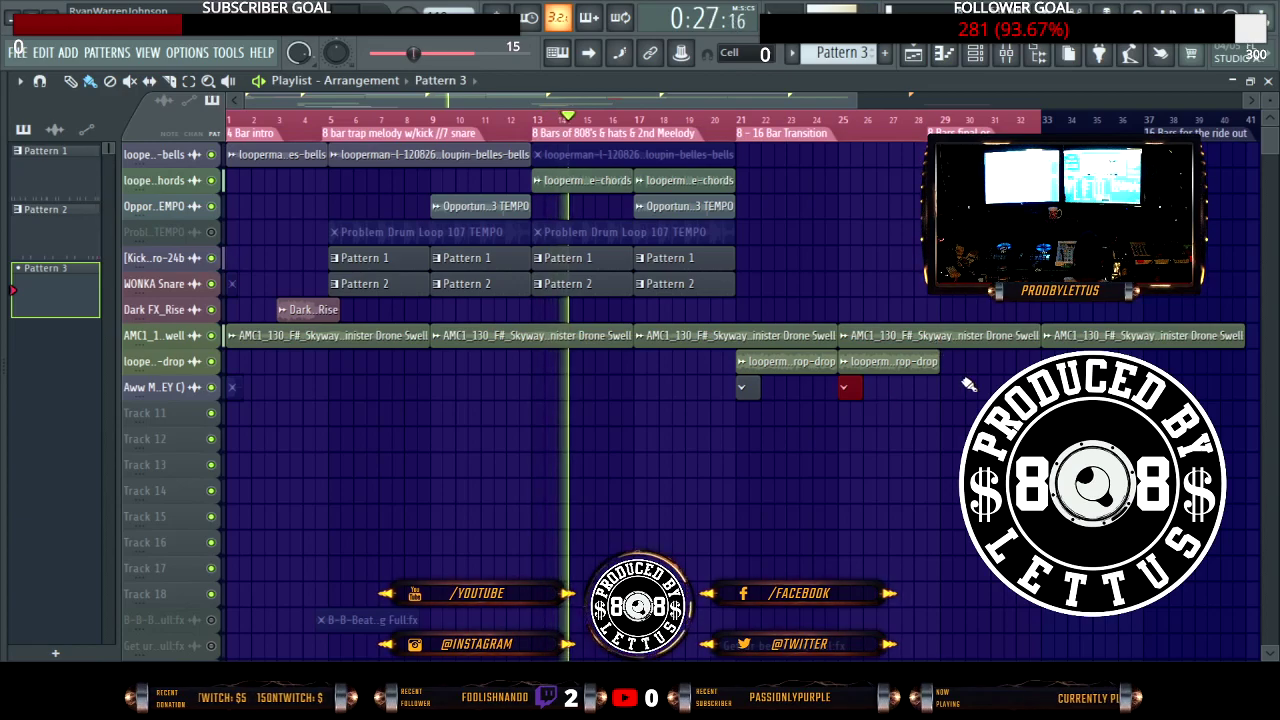
# Step: Enable Normalize and Remove DC offset for the Aww Man 808 channel and set its cut group to 2, cut by 2
pyautogui.click(972, 56)
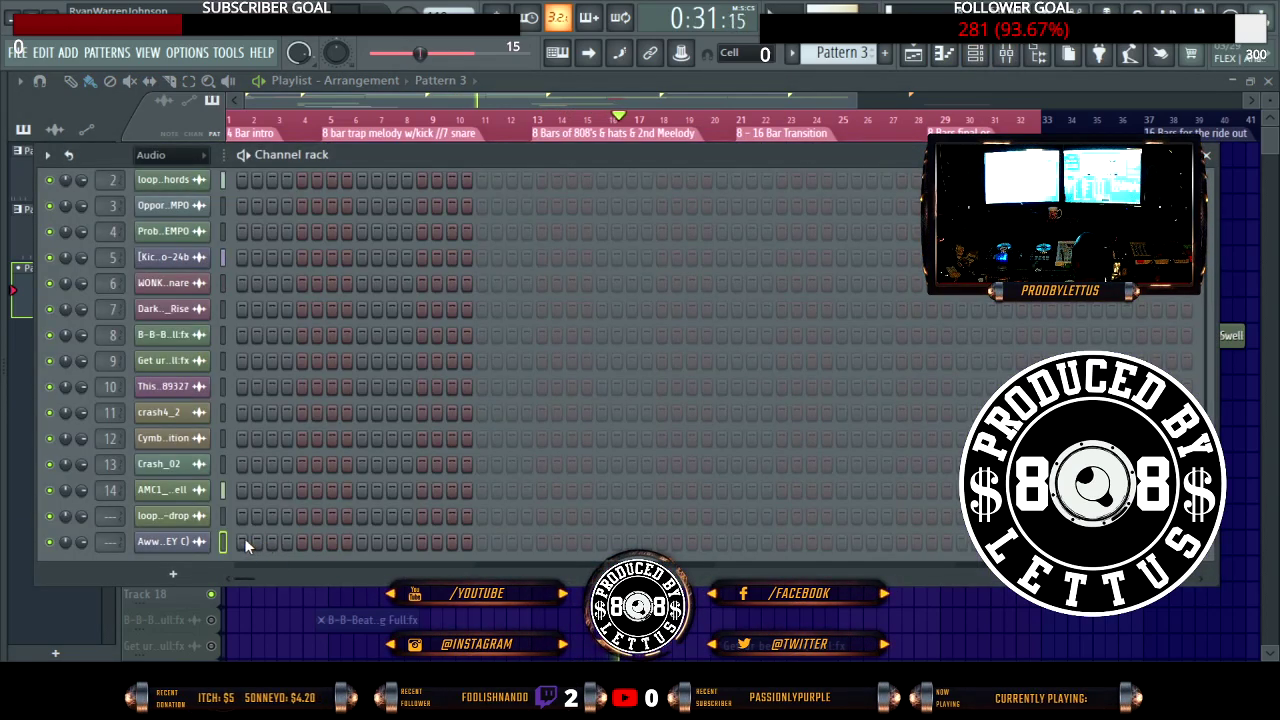
pyautogui.click(198, 542)
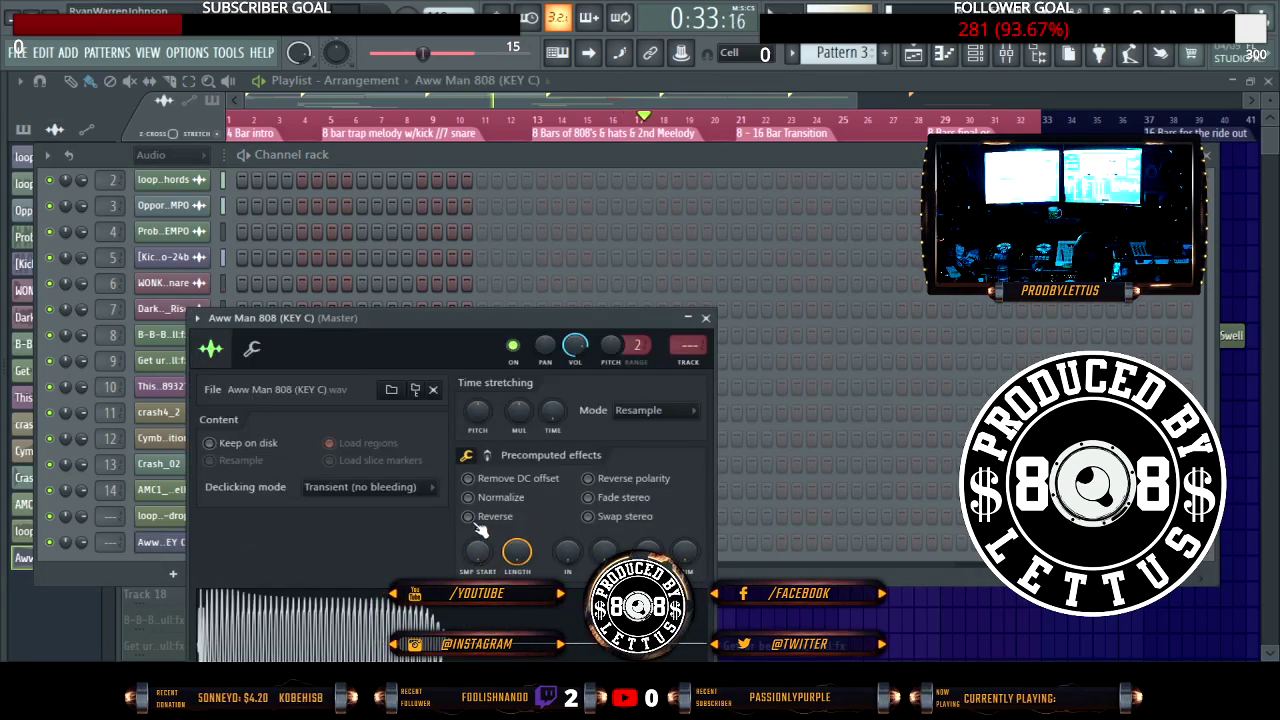
pyautogui.click(468, 497)
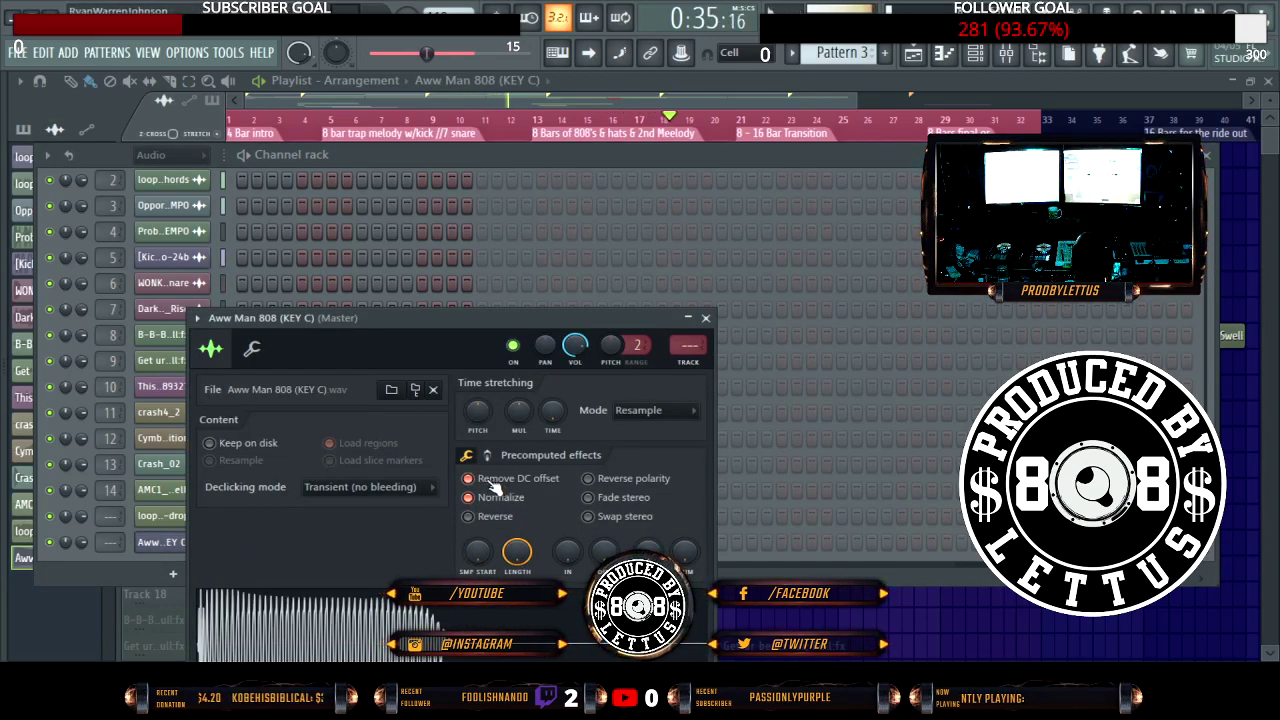
pyautogui.click(252, 352)
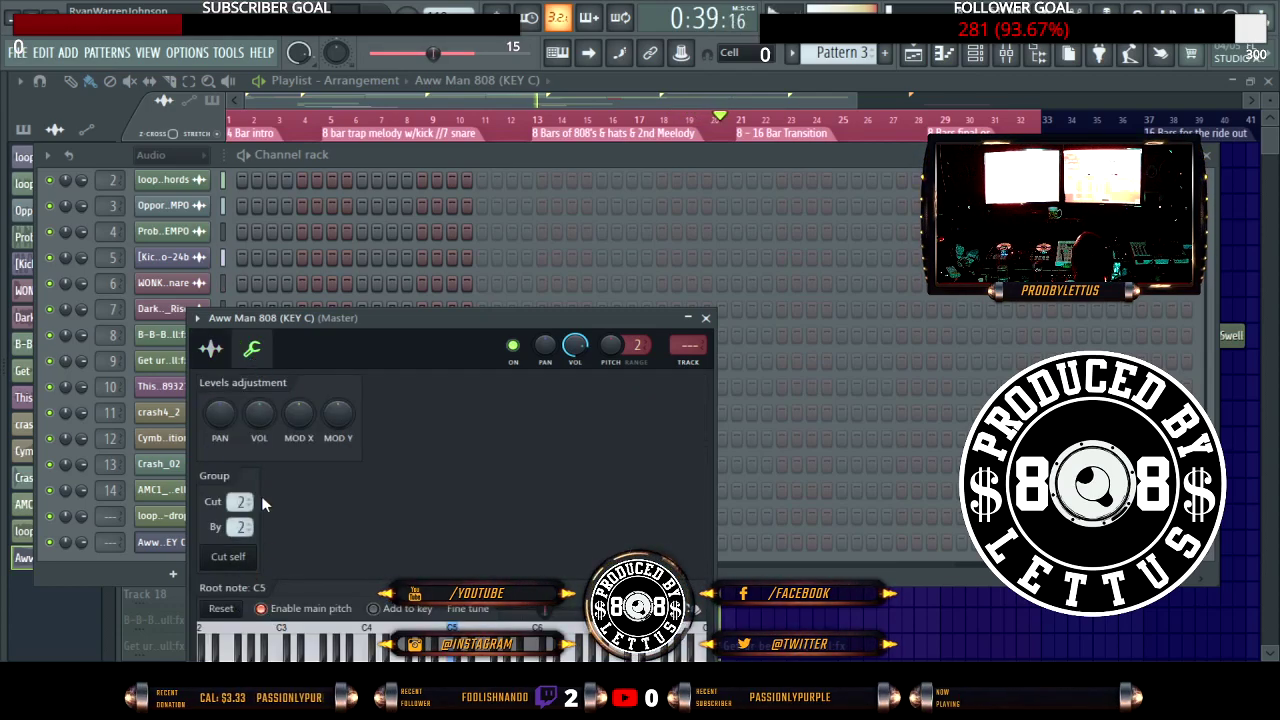
pyautogui.click(211, 348)
pyautogui.click(705, 318)
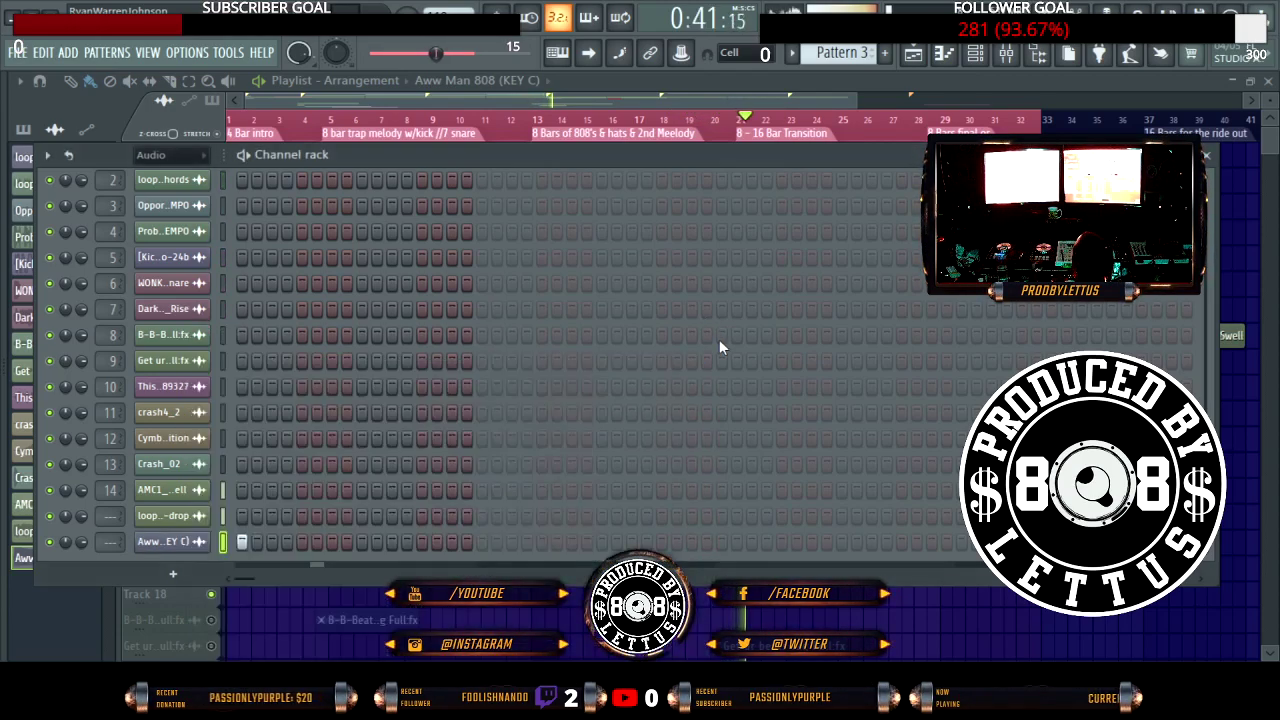
# Step: Place Aww Man 808 hits on steps 1, 11, 17, 26, 31, 33, 43, 47, 57, 60 and 63
pyautogui.click(483, 545)
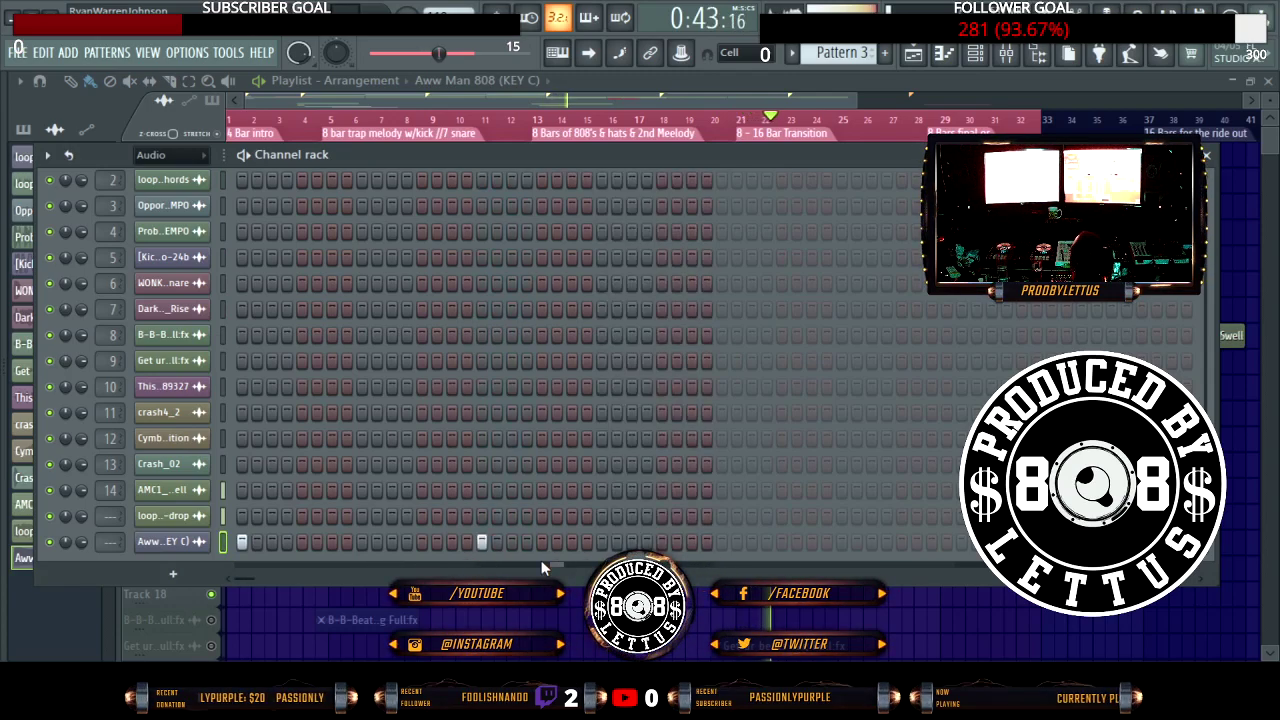
pyautogui.click(691, 542)
pyautogui.click(720, 543)
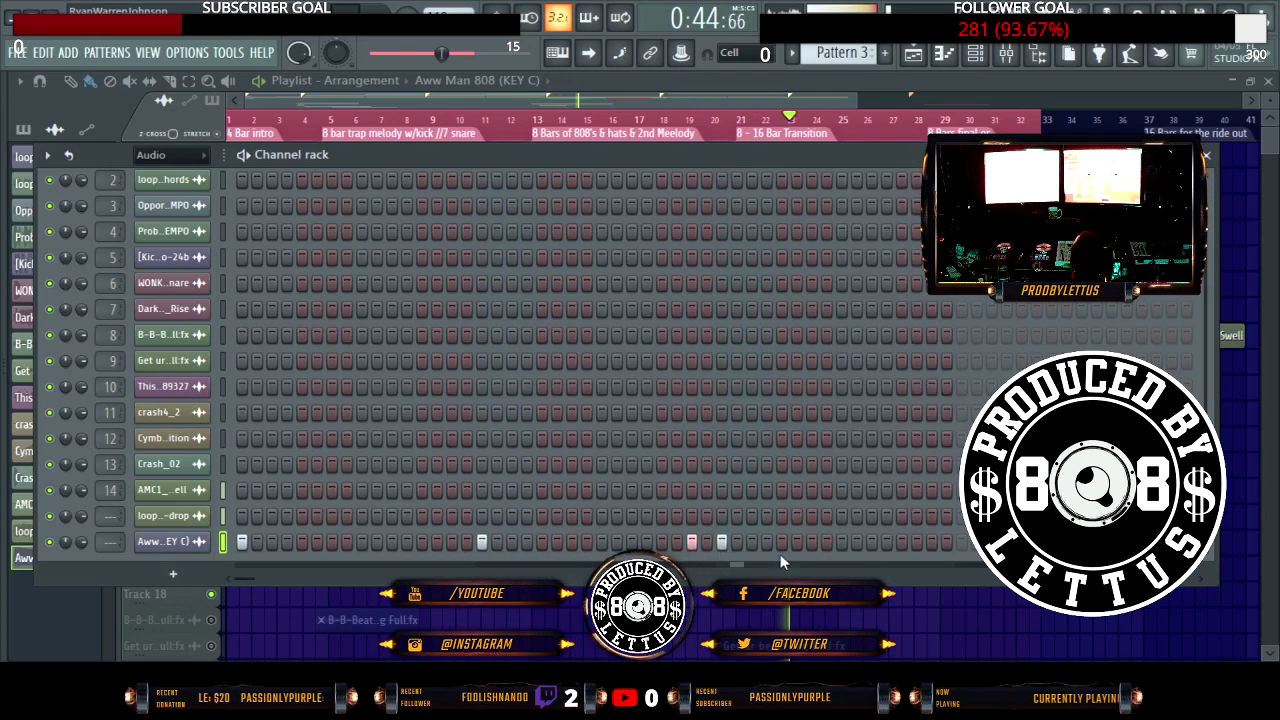
pyautogui.click(870, 543)
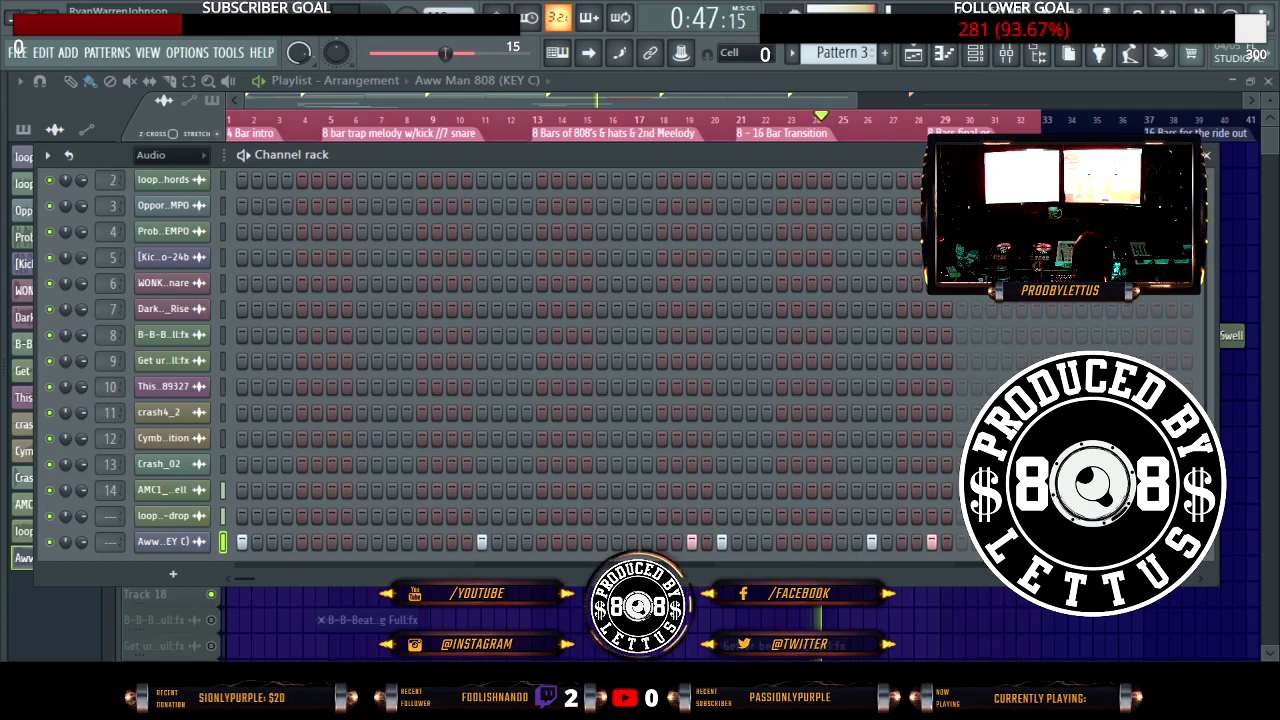
pyautogui.click(931, 543)
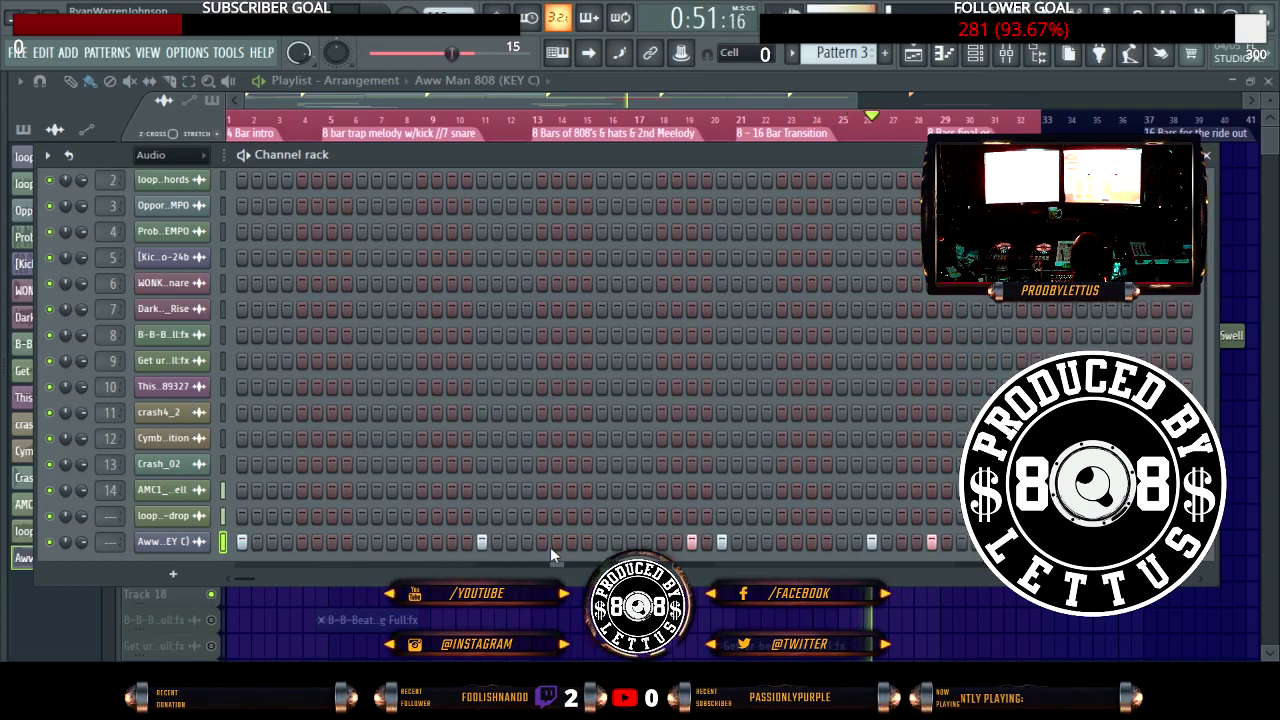
pyautogui.click(617, 541)
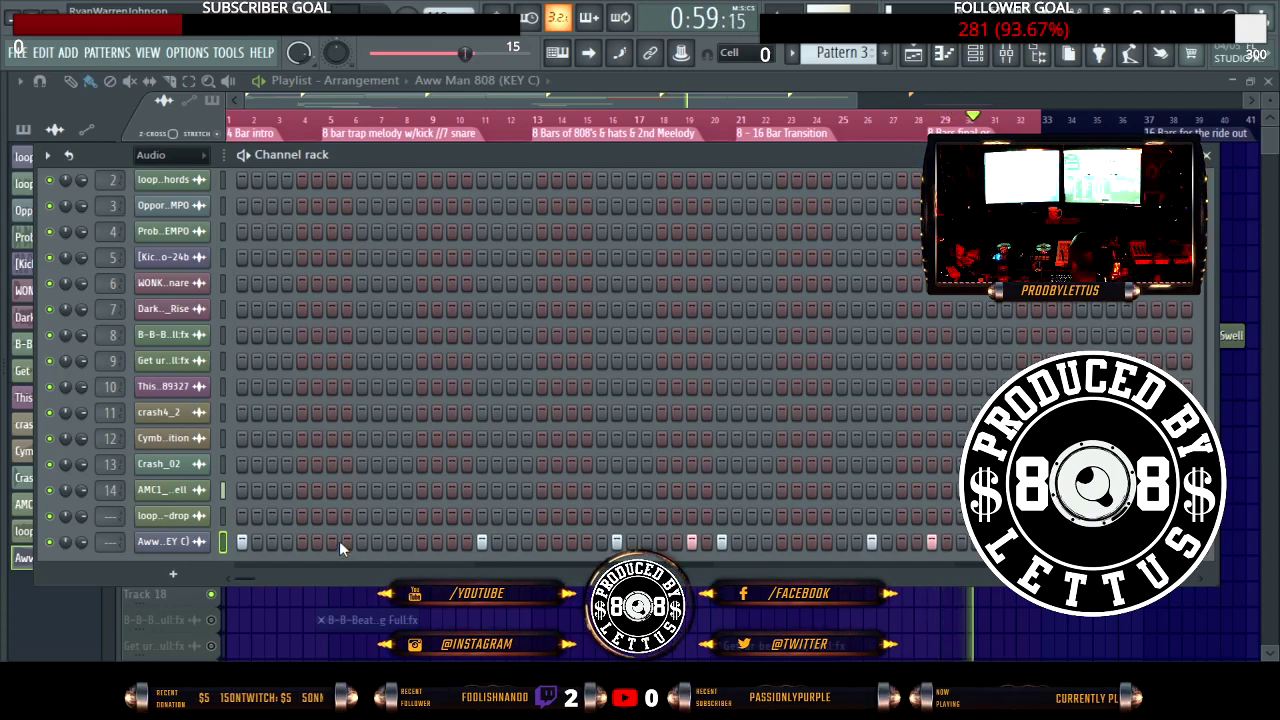
pyautogui.press('space')
pyautogui.press('space')
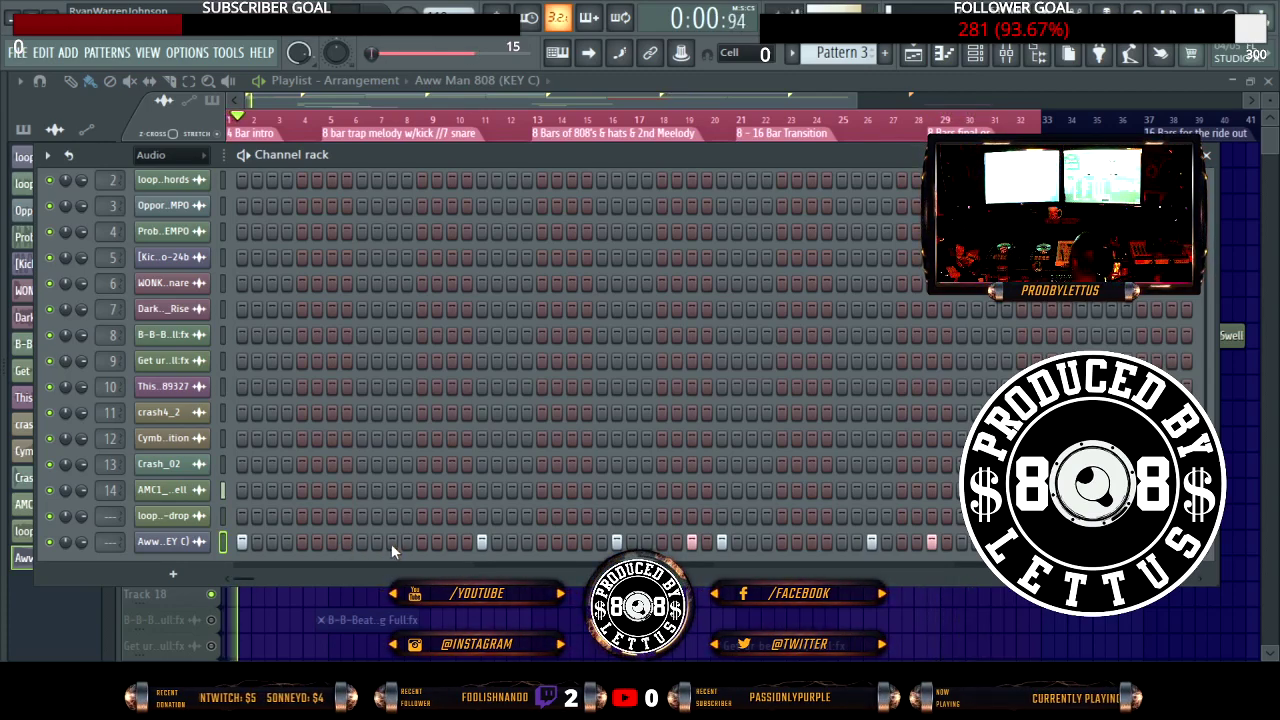
pyautogui.click(391, 541)
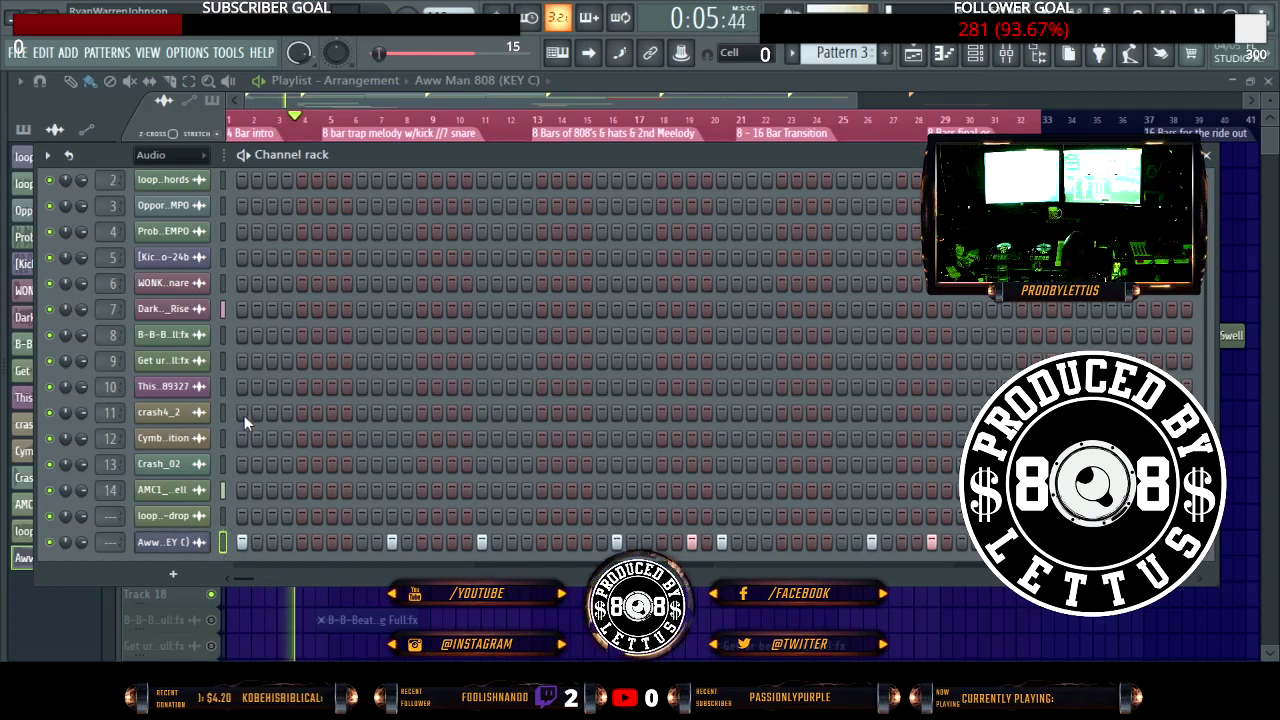
# Step: Transpose all Aww Man 808 notes down two semitones from C5 in the piano roll
pyautogui.press('F7')
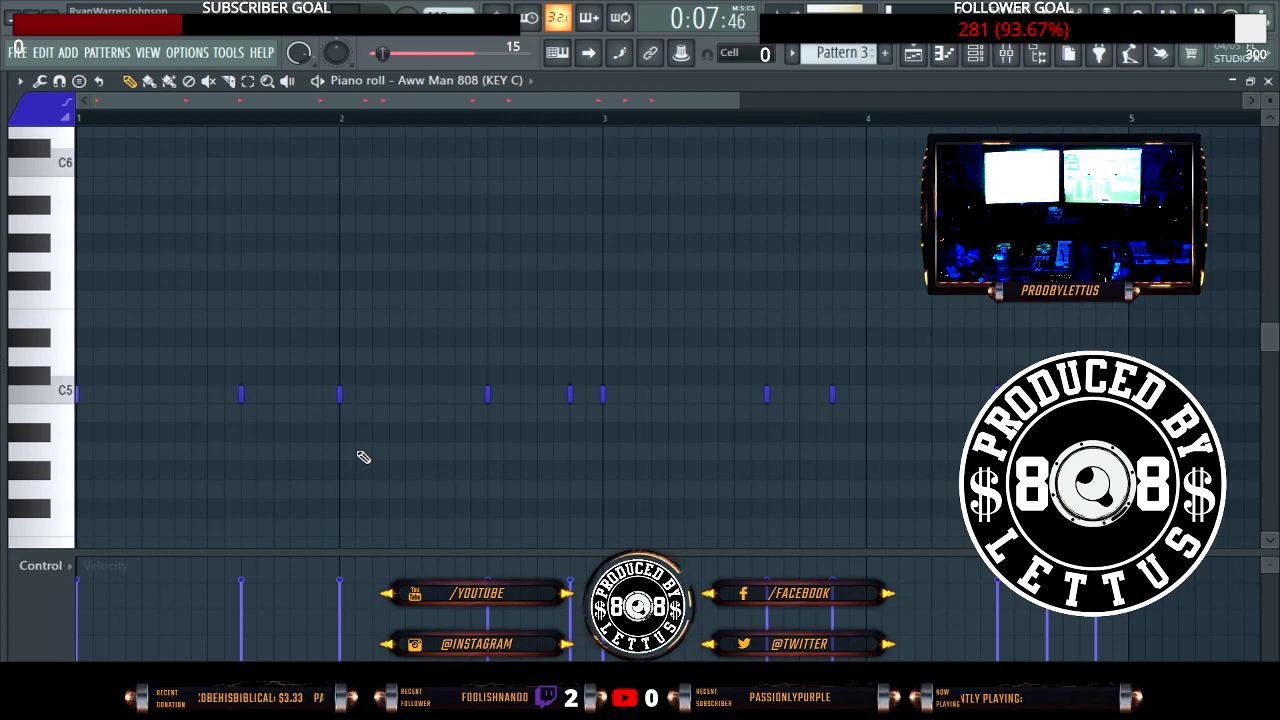
pyautogui.hotkey('ctrl', 'a')
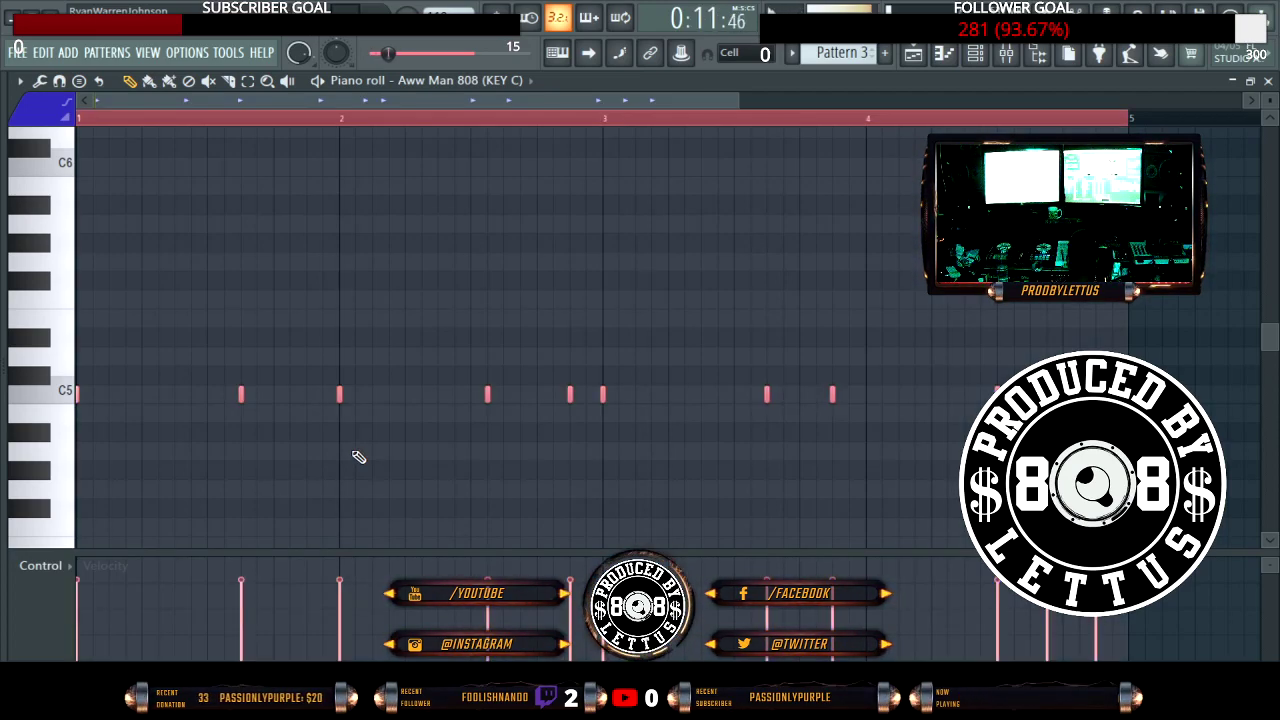
pyautogui.scroll(-1, 359, 457)
pyautogui.scroll(-1, 359, 457)
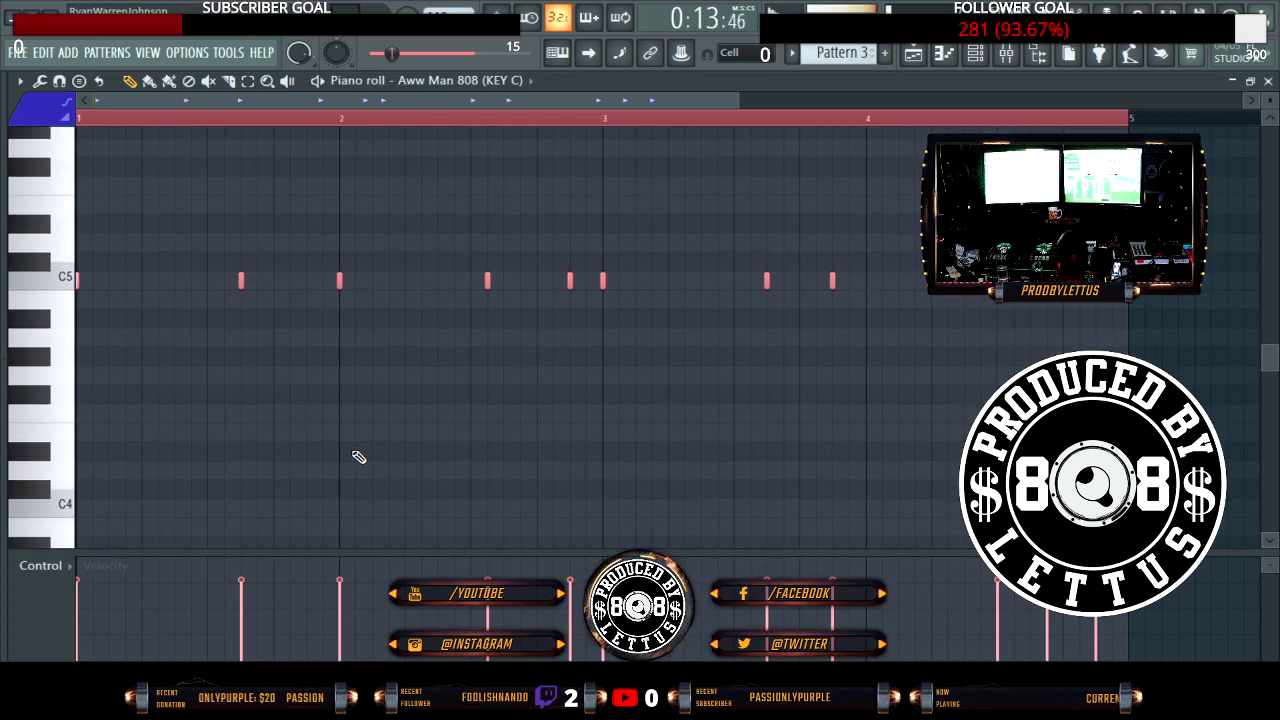
pyautogui.hotkey('shift', 'Down')
pyautogui.hotkey('shift', 'Down')
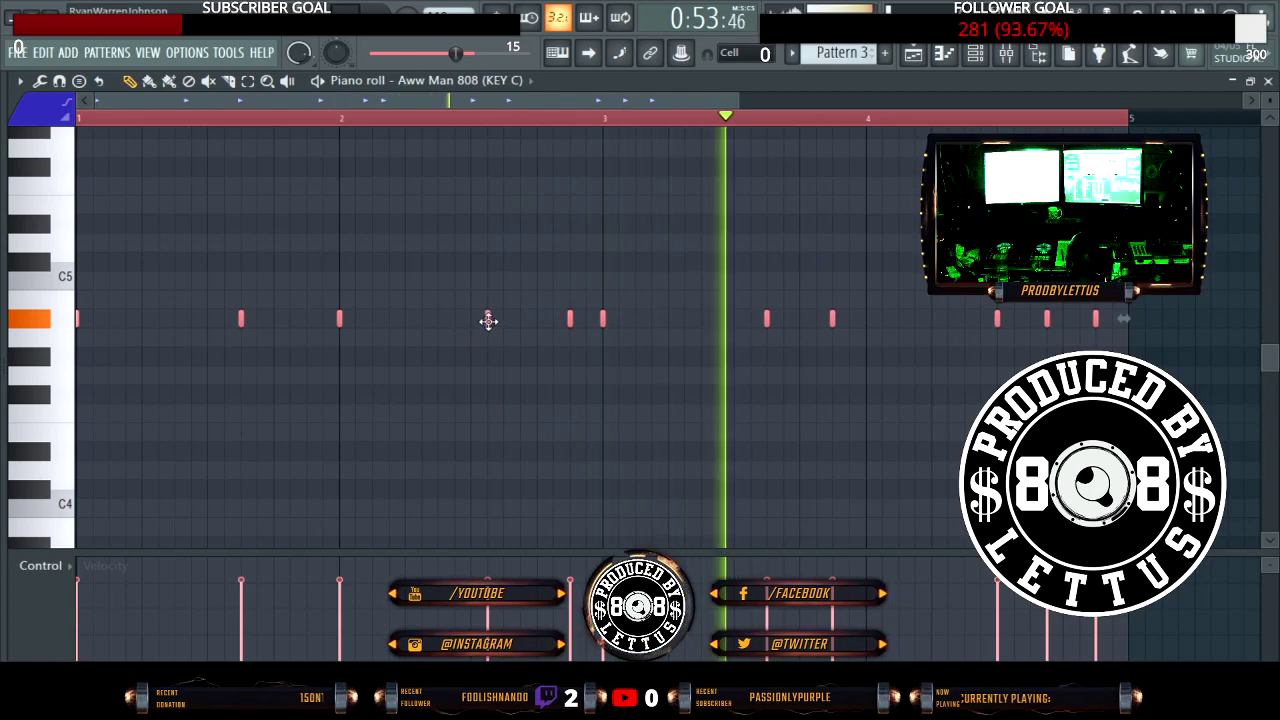
# Step: Move the second 808 note of bar 2 one sixteenth later and restart playback to hear it
pyautogui.moveTo(491, 318); pyautogui.dragTo(500, 320)
pyautogui.click(500, 360)
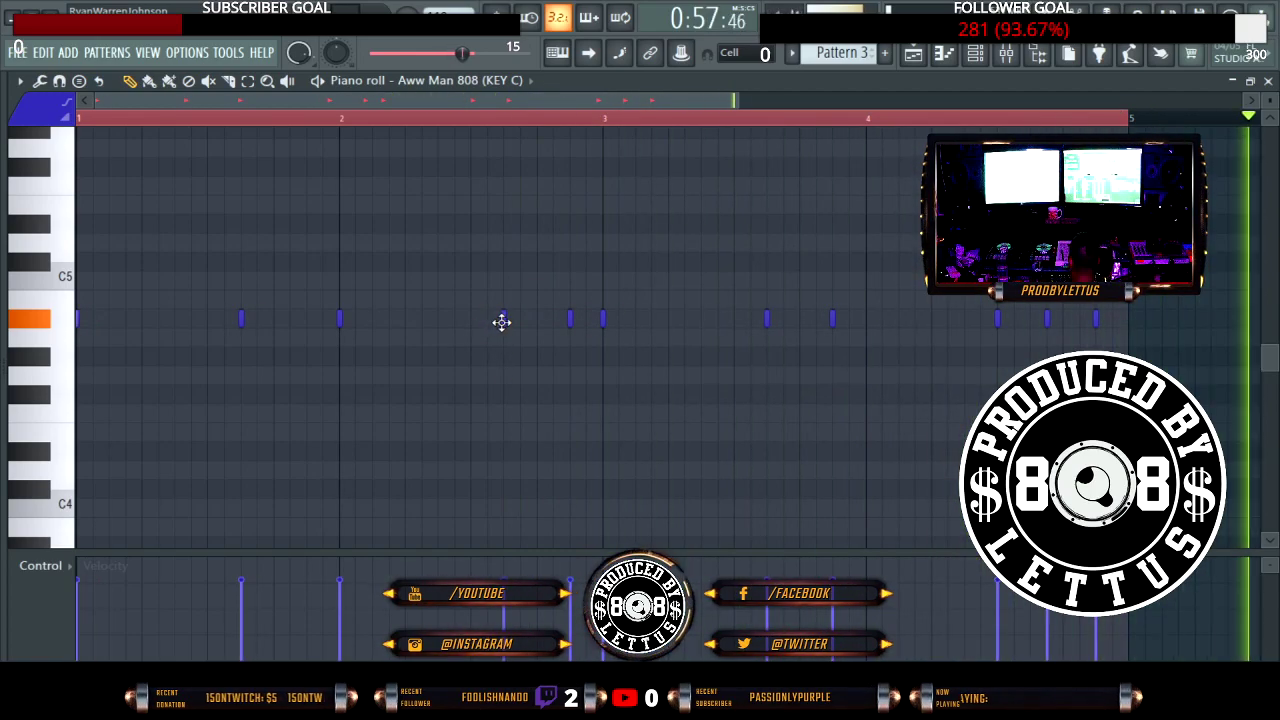
pyautogui.press('space')
pyautogui.press('space')
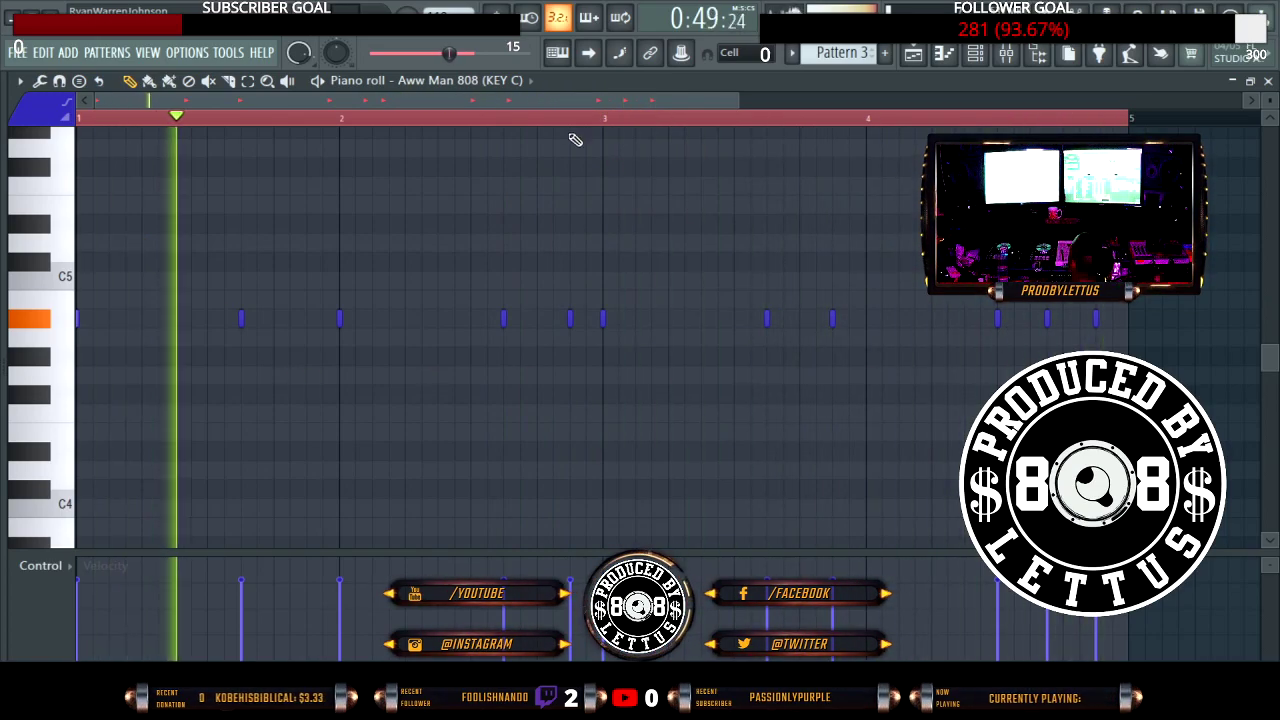
# Step: Replace the last two 808 notes of bar 4 with a roll of five notes at 1/3 beat snap
pyautogui.rightClick(1096, 318)
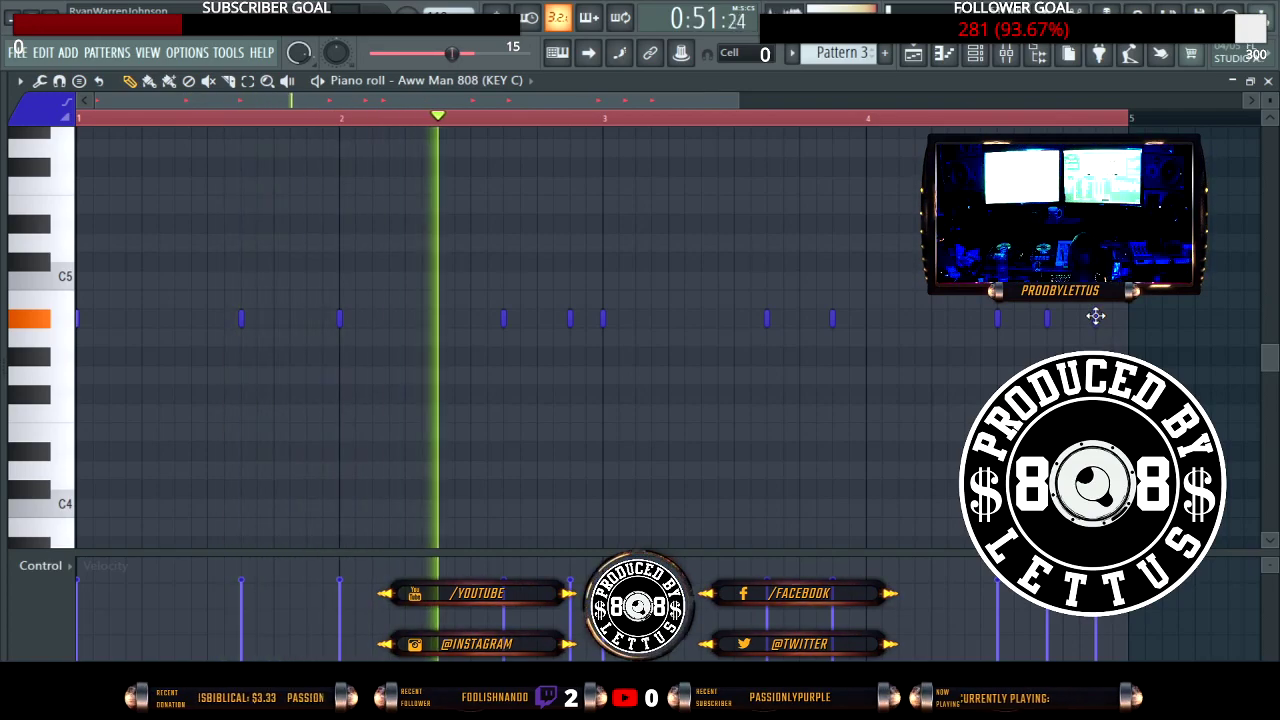
pyautogui.rightClick(1046, 318)
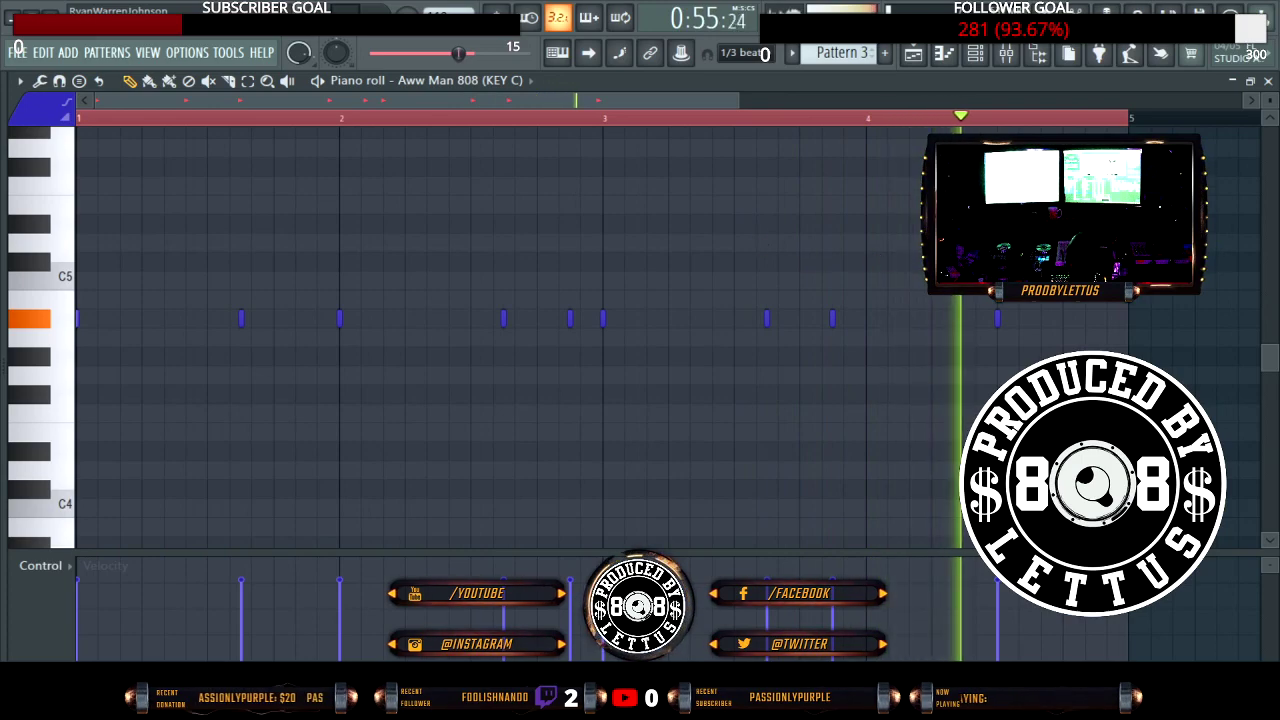
pyautogui.moveTo(1026, 318); pyautogui.dragTo(1048, 318)
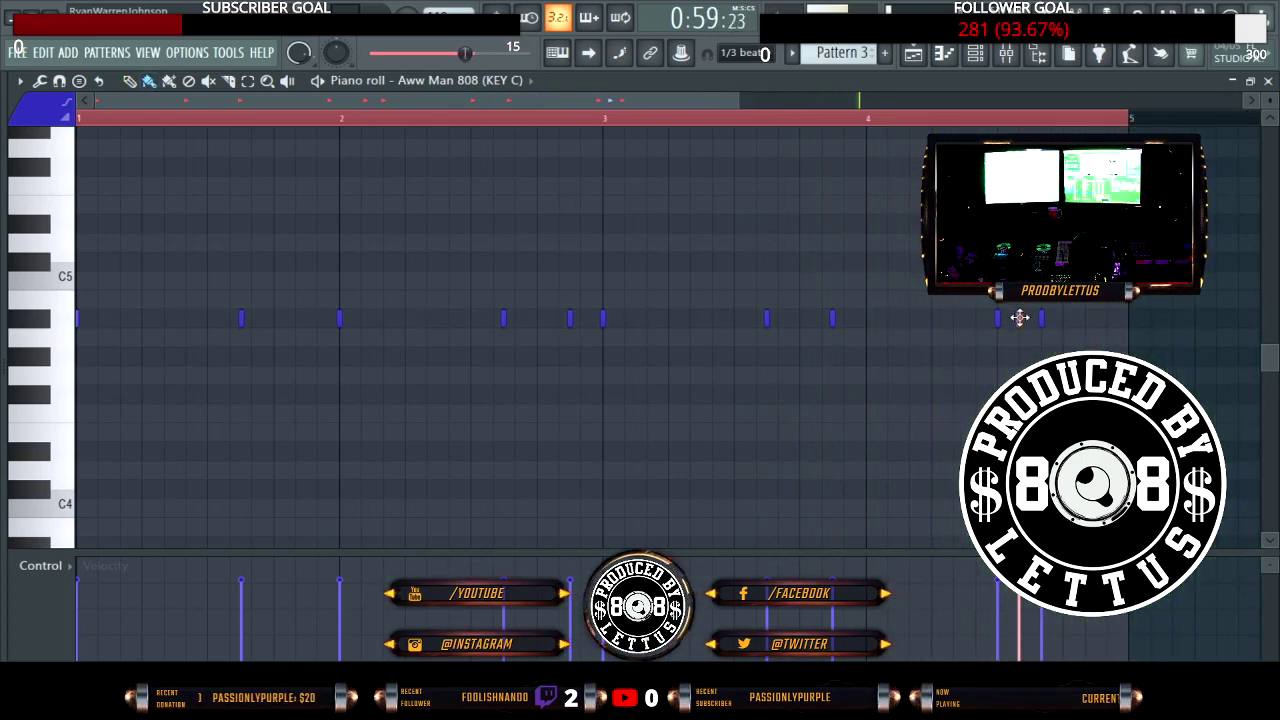
pyautogui.moveTo(1071, 318); pyautogui.dragTo(1093, 320)
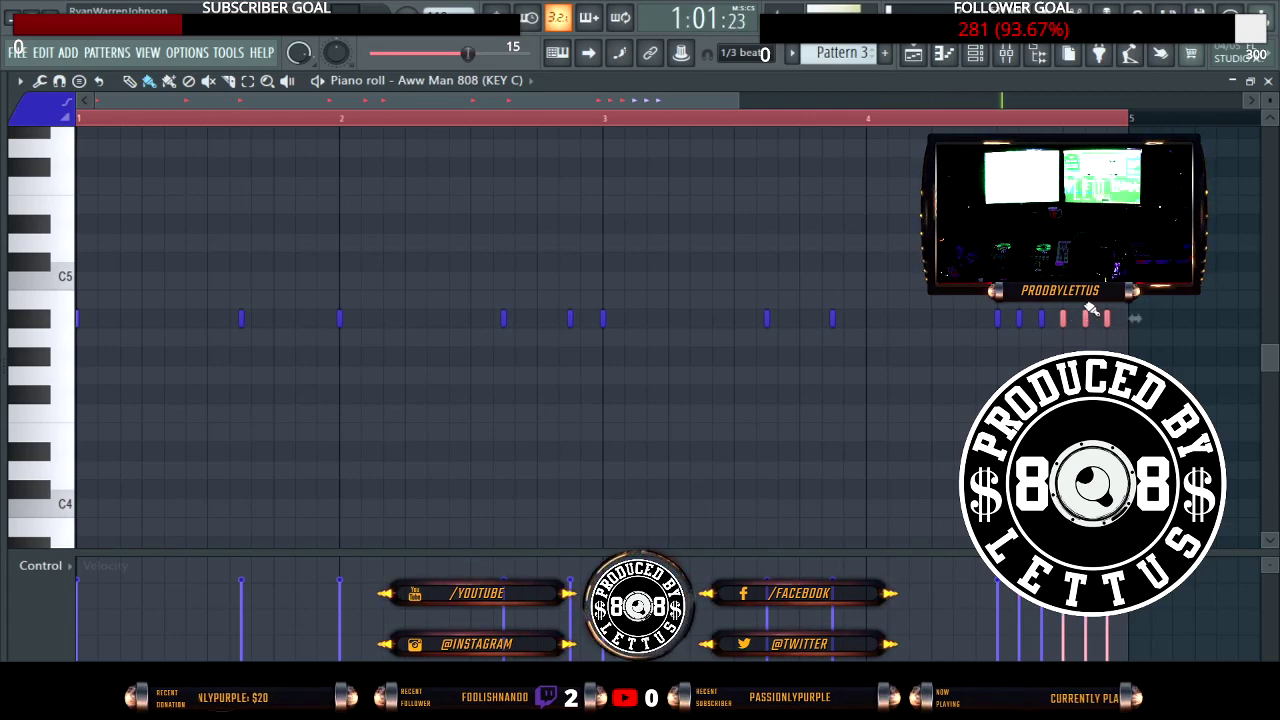
# Step: Select all the 808 notes and duplicate them a sixteenth later
pyautogui.hotkey('ctrl', 'a')
pyautogui.moveTo(1088, 313); pyautogui.dragTo(1090, 313)
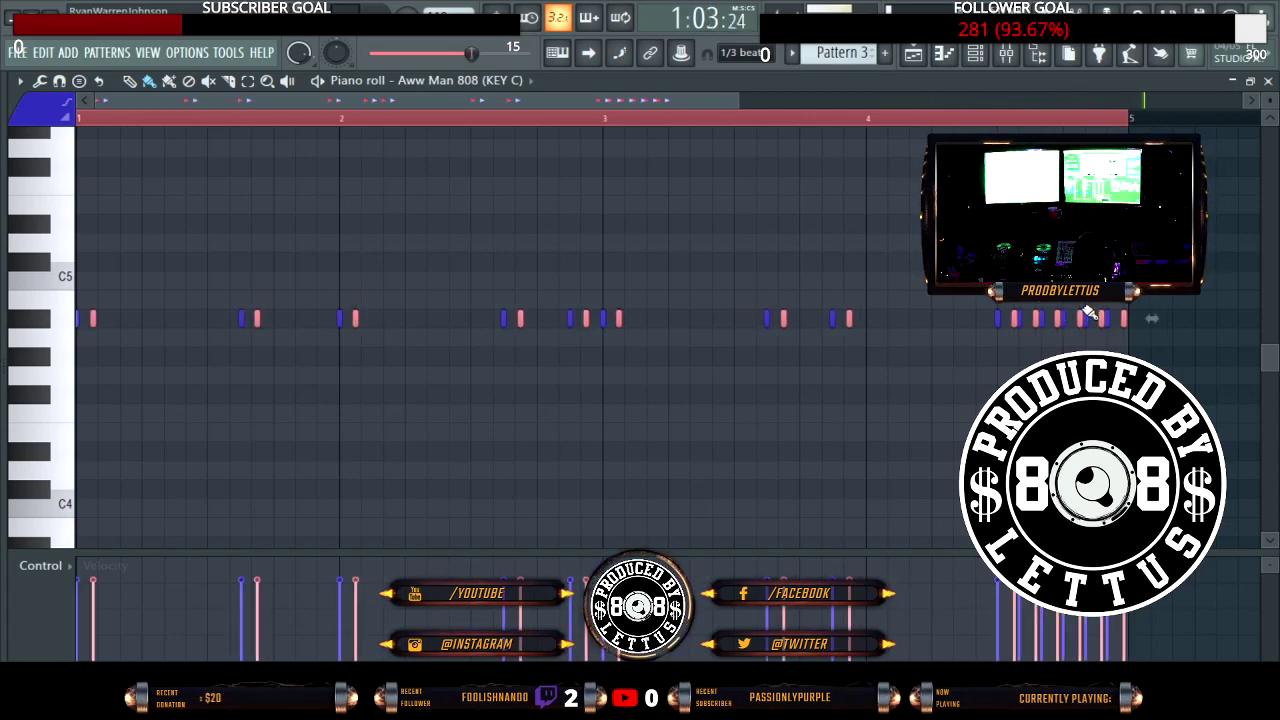
# Step: Undo the duplicated 808 notes, then lower the bar 2 note to G#4 and raise the note just before bar 3 to D5
pyautogui.hotkey('ctrl', 'z')
pyautogui.press('space')
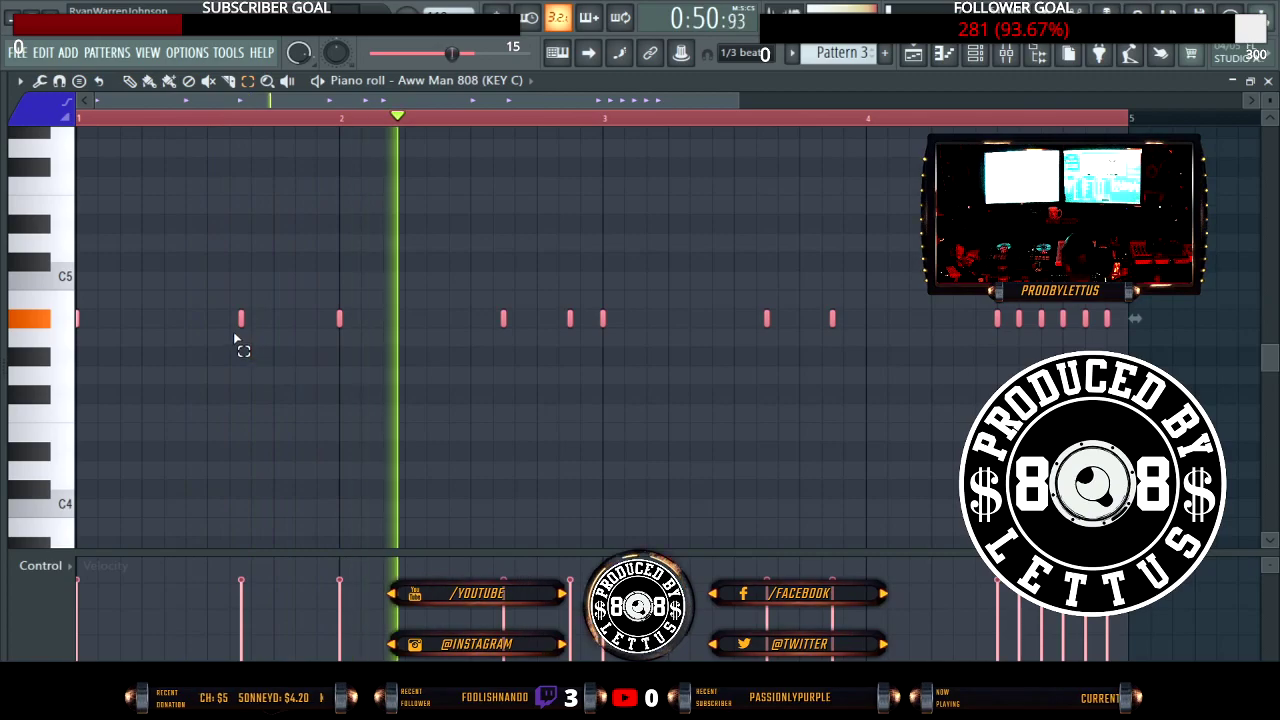
pyautogui.click(340, 318)
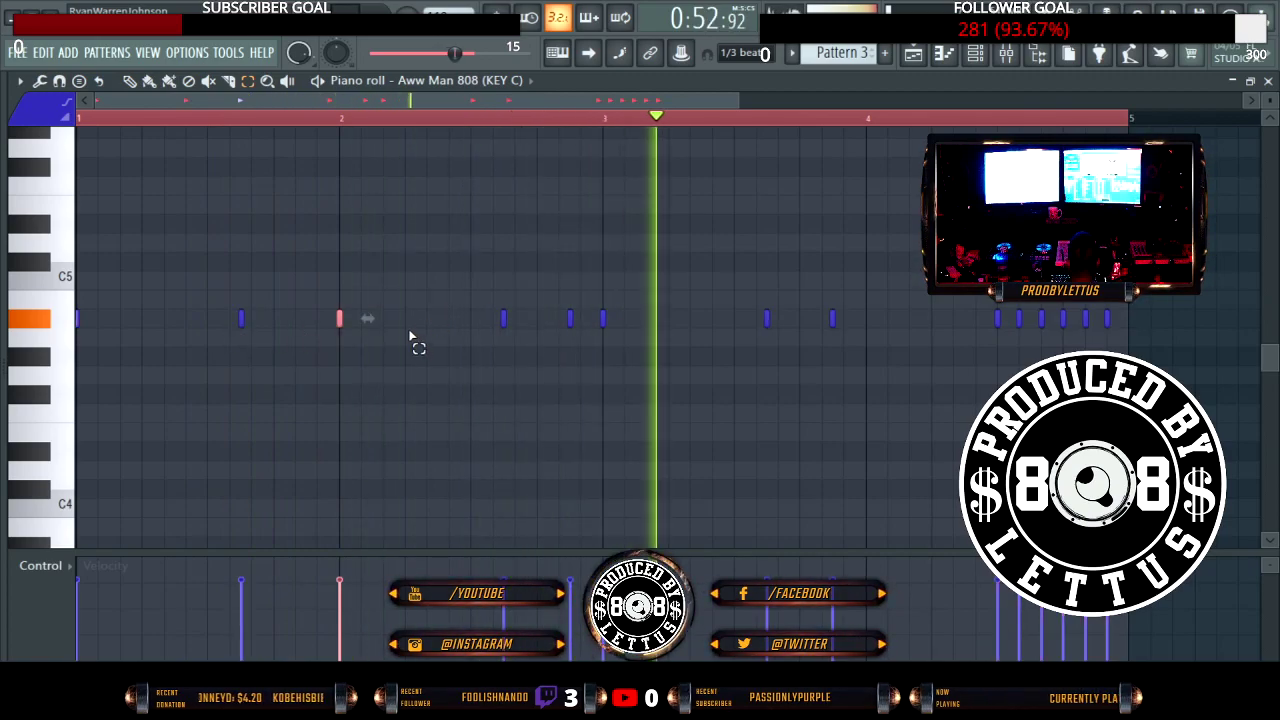
pyautogui.press('Down')
pyautogui.press('Down')
pyautogui.click(570, 318)
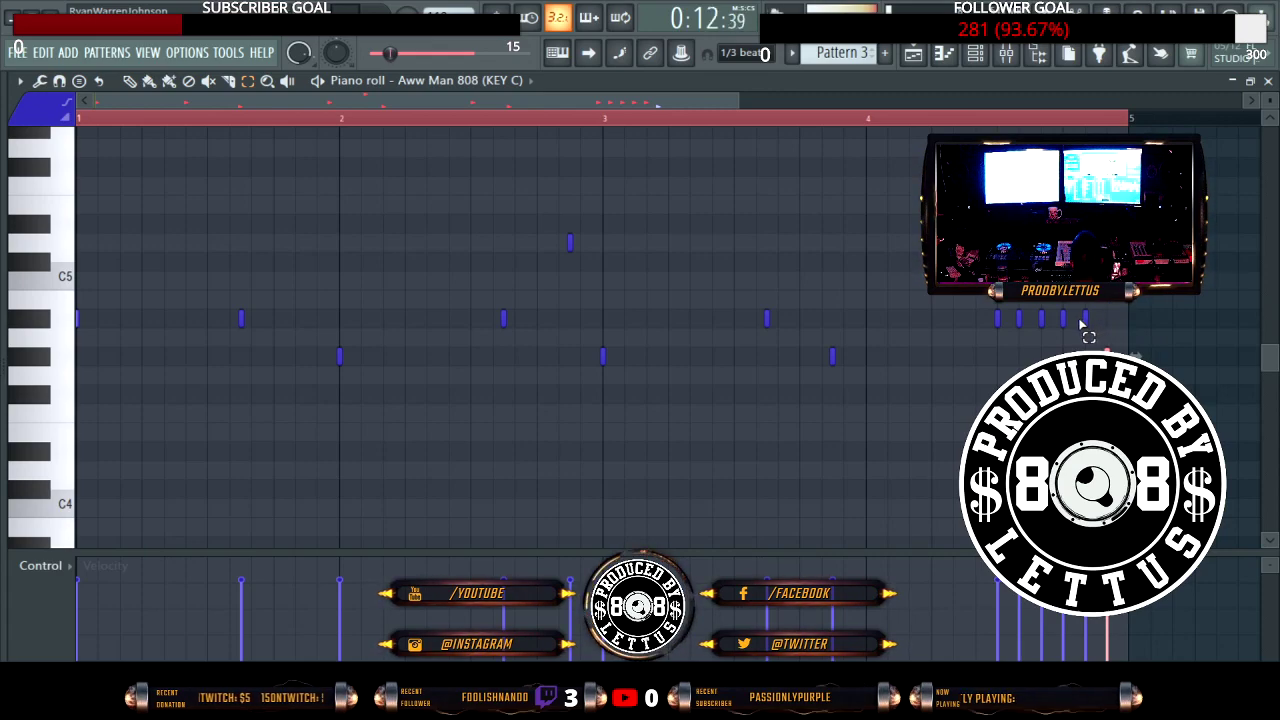
# Step: Shift the closely spaced 808 notes at the end of bar 4 in semitone stages to form a descending run
pyautogui.moveTo(1110, 320); pyautogui.dragTo(1050, 340)
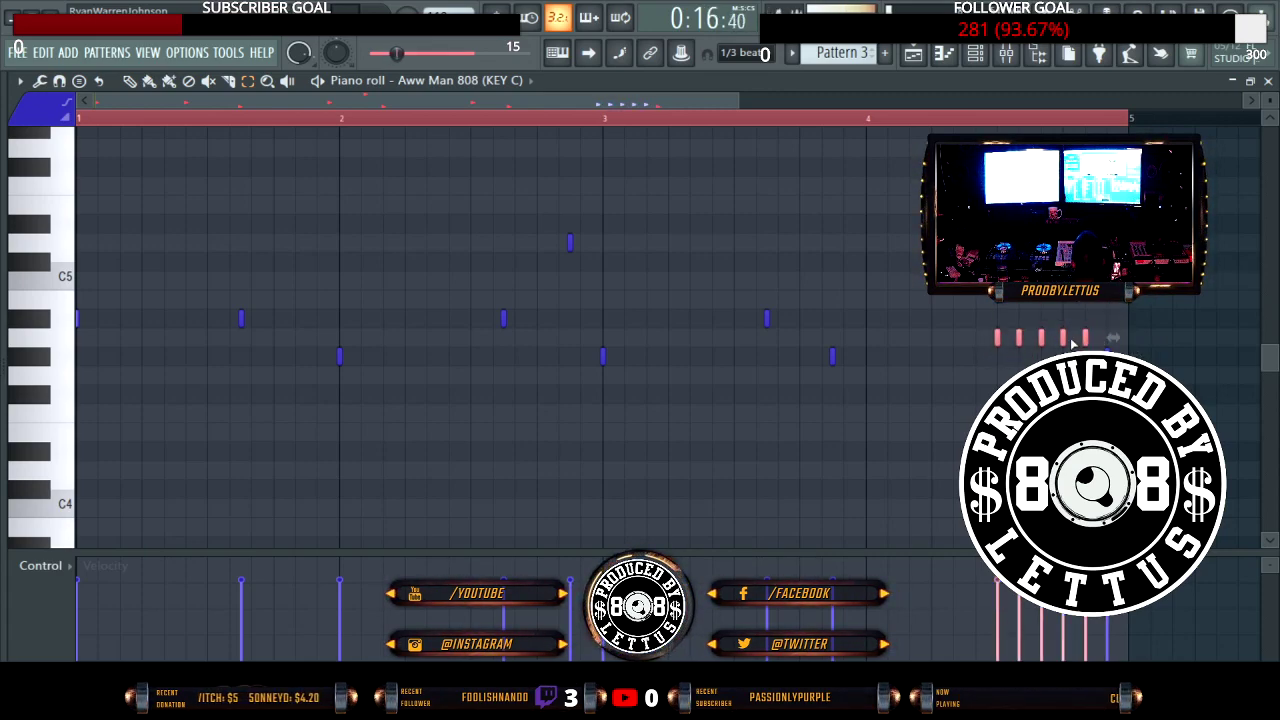
pyautogui.moveTo(1072, 343); pyautogui.dragTo(981, 360)
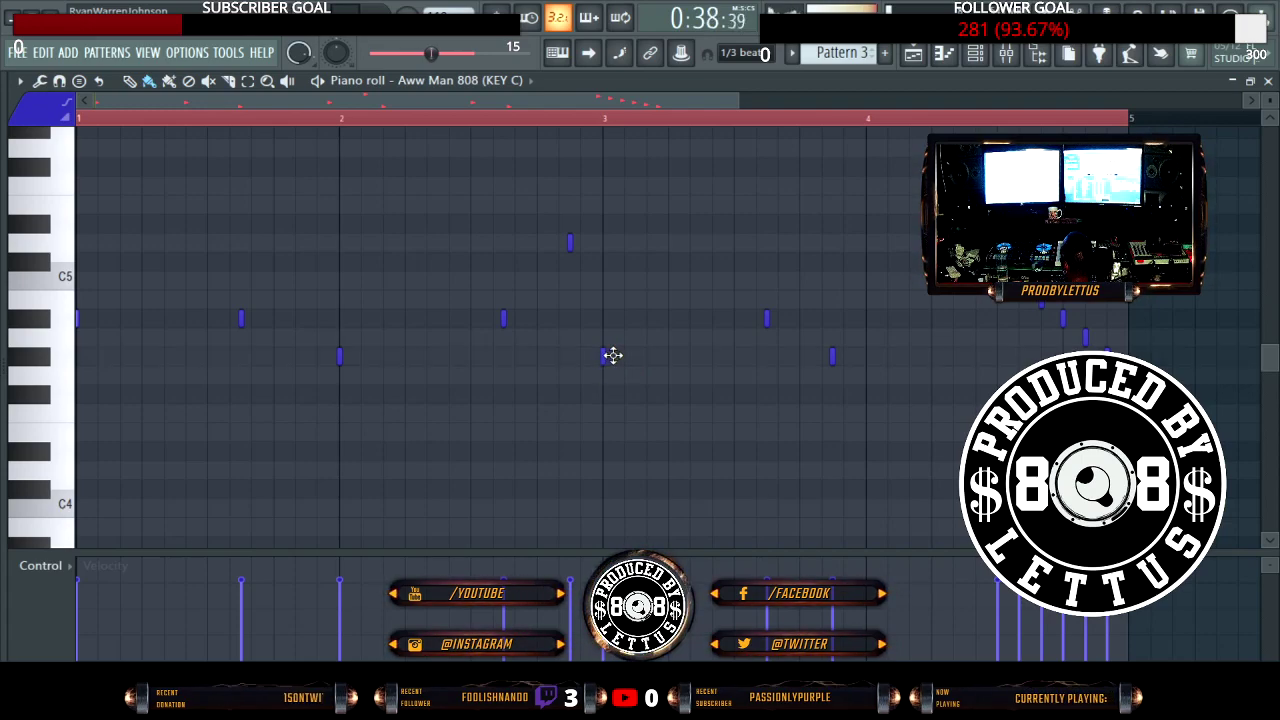
# Step: Play the 808 pattern, lower its first note one semitone to A4, and raise all G#4 notes one semitone to A4
pyautogui.press('space')
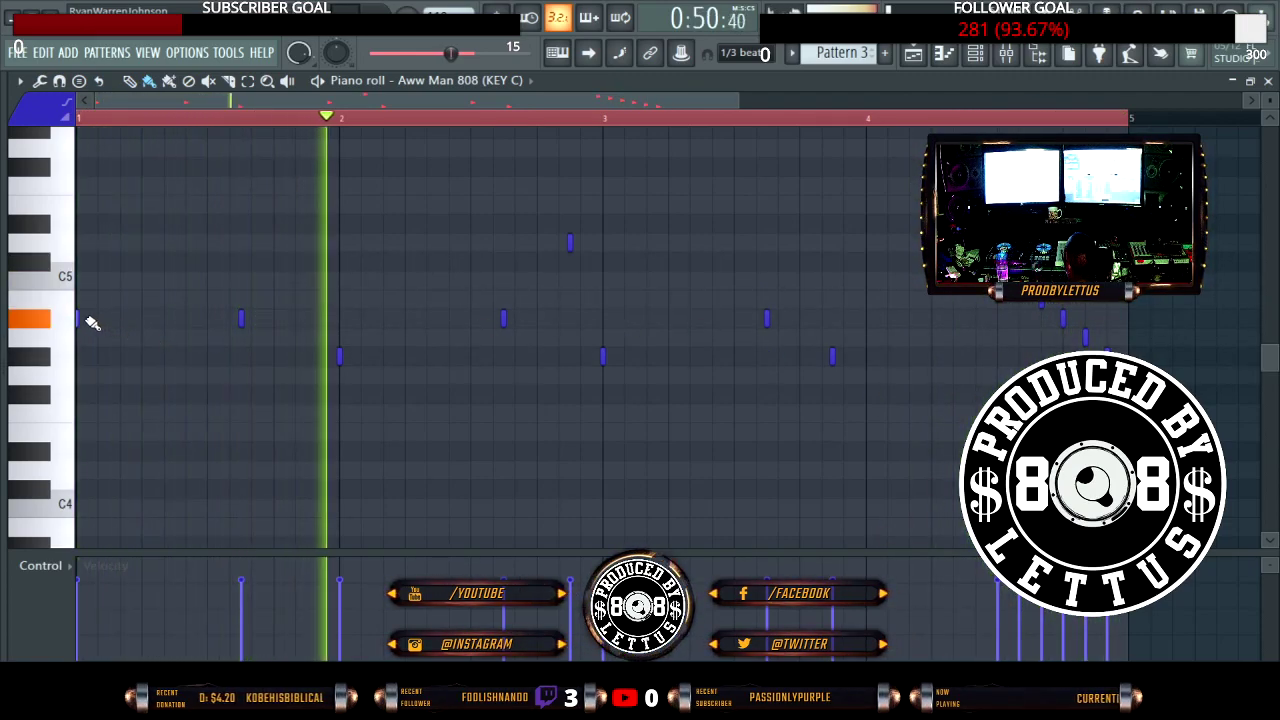
pyautogui.press('e')
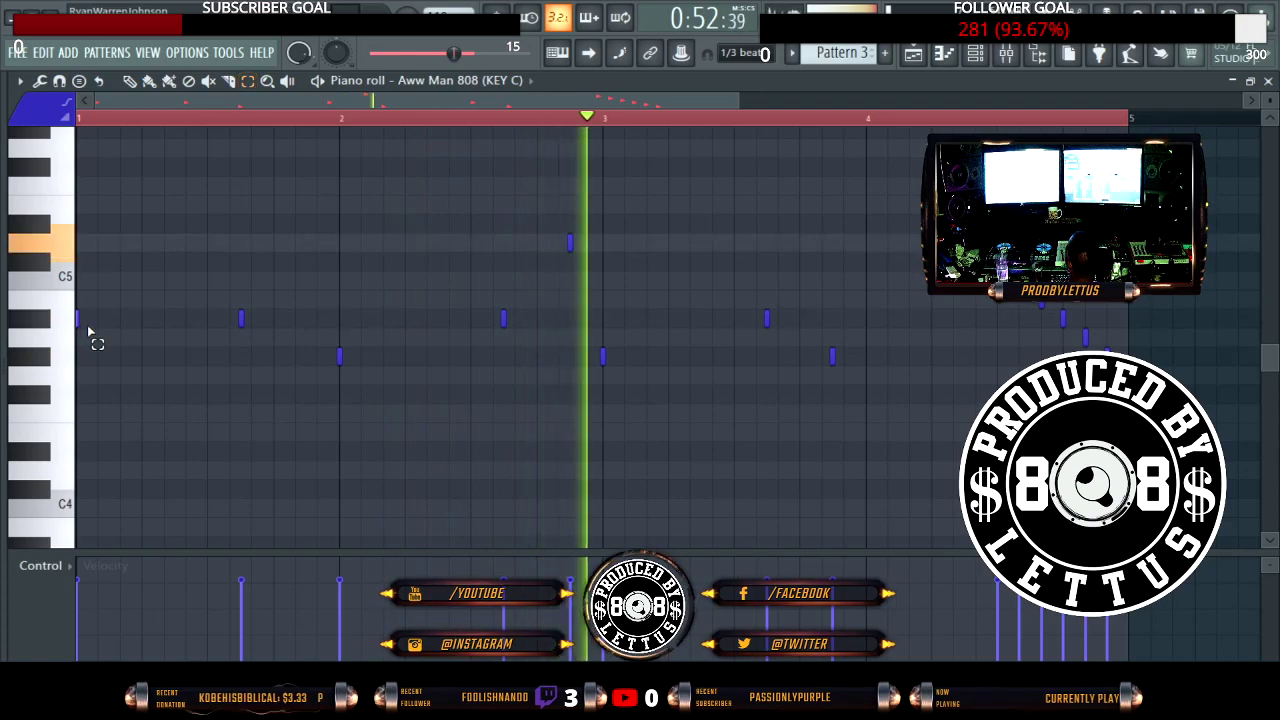
pyautogui.click(79, 322)
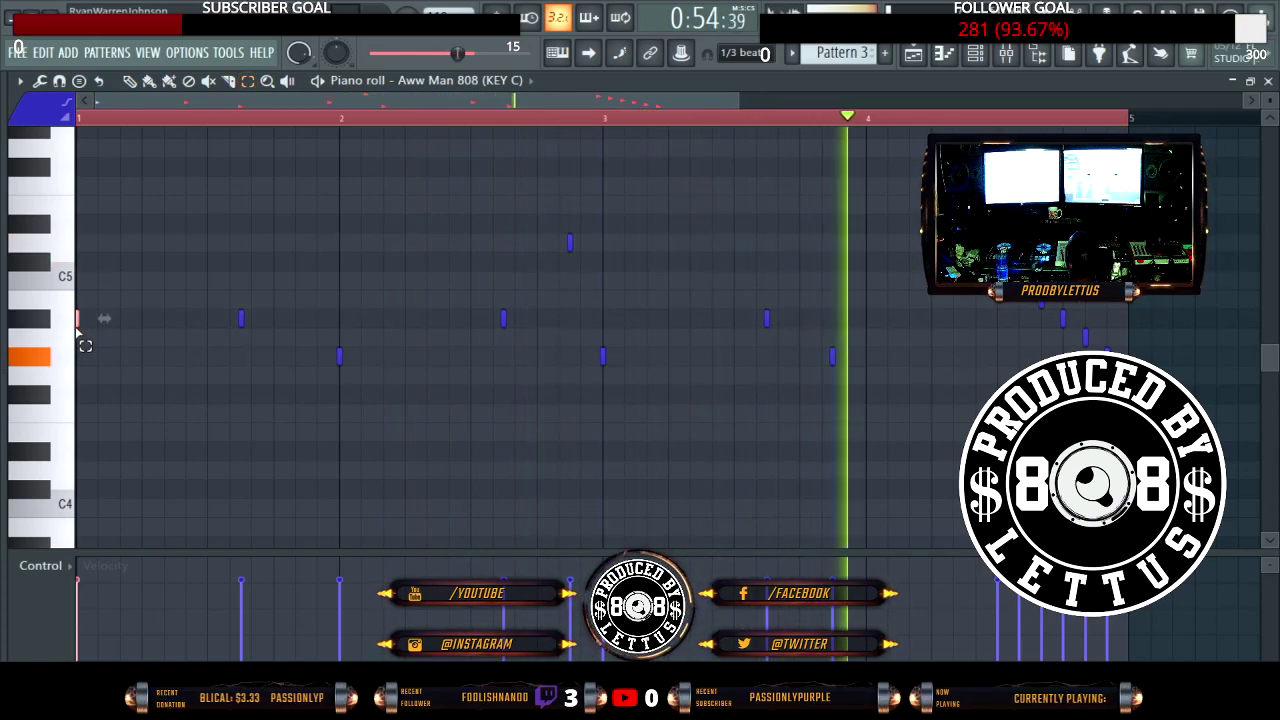
pyautogui.moveTo(79, 330); pyautogui.dragTo(80, 350)
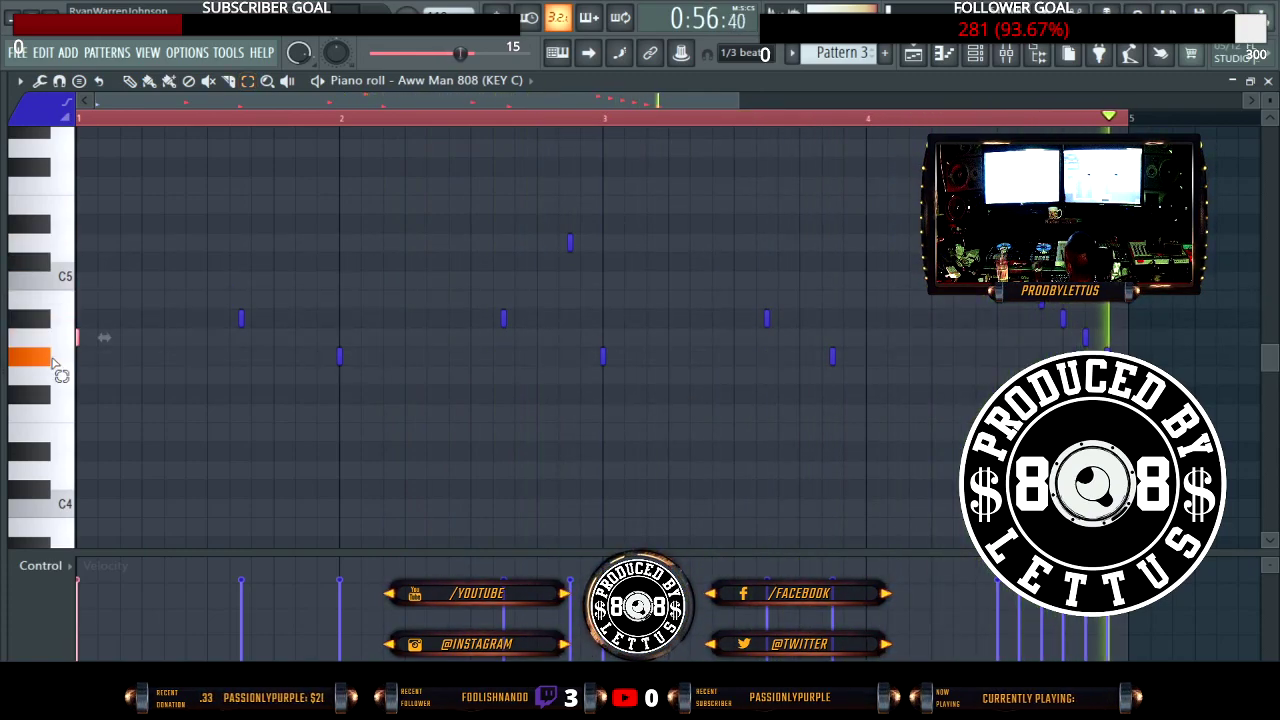
pyautogui.click(72, 358)
pyautogui.hotkey('shift', 'Up')
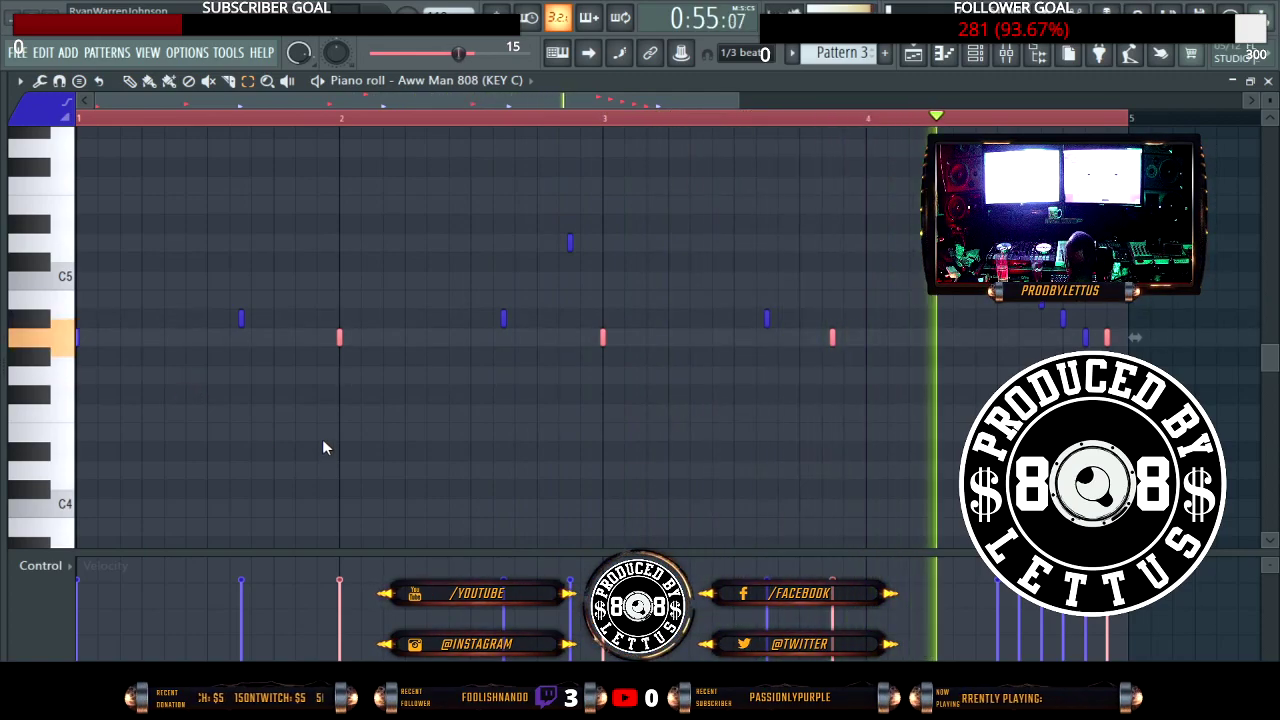
# Step: Close the 808 piano roll and the channel rack to return to the playlist, and show the sample browser
pyautogui.click(1268, 81)
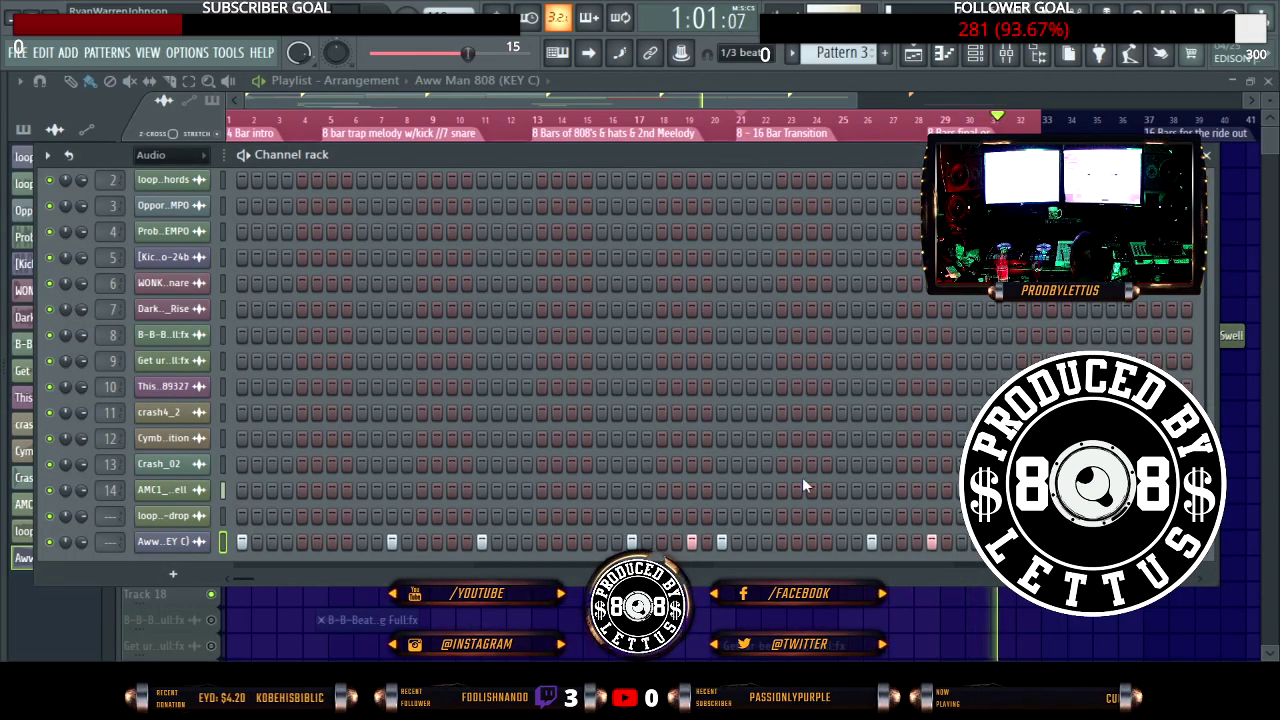
pyautogui.press('F6')
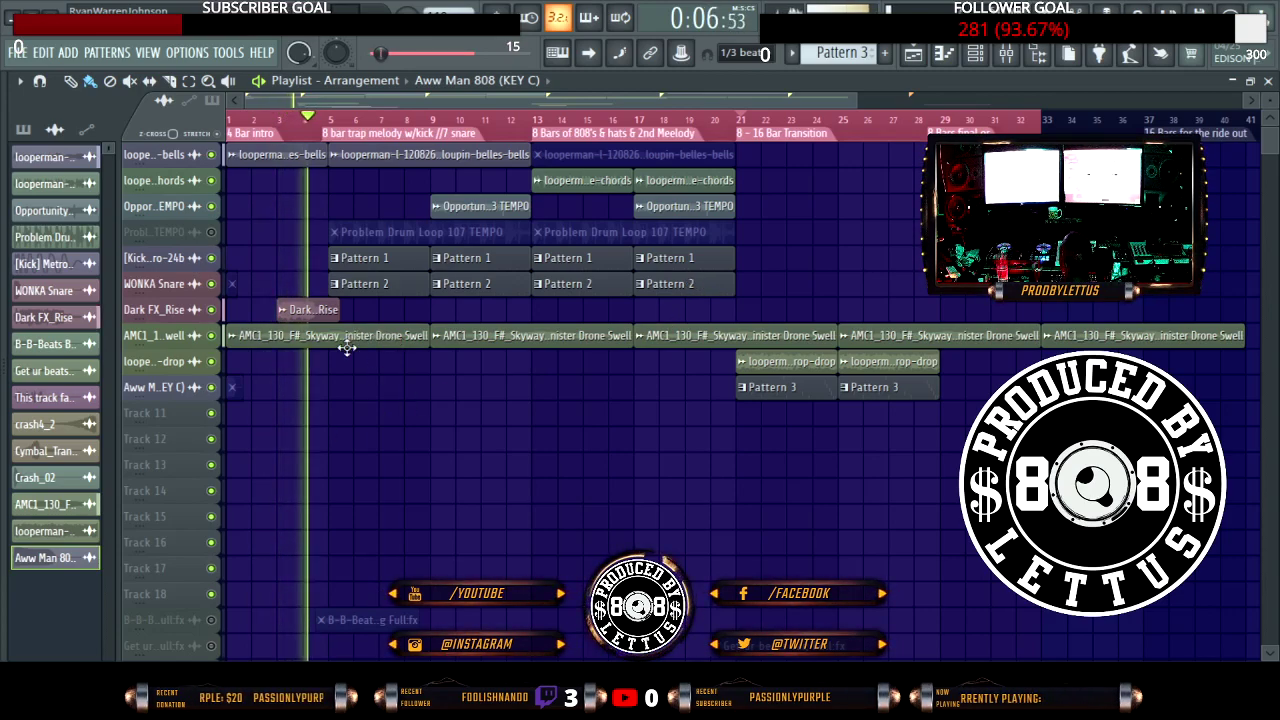
pyautogui.hotkey('alt', 'F8')
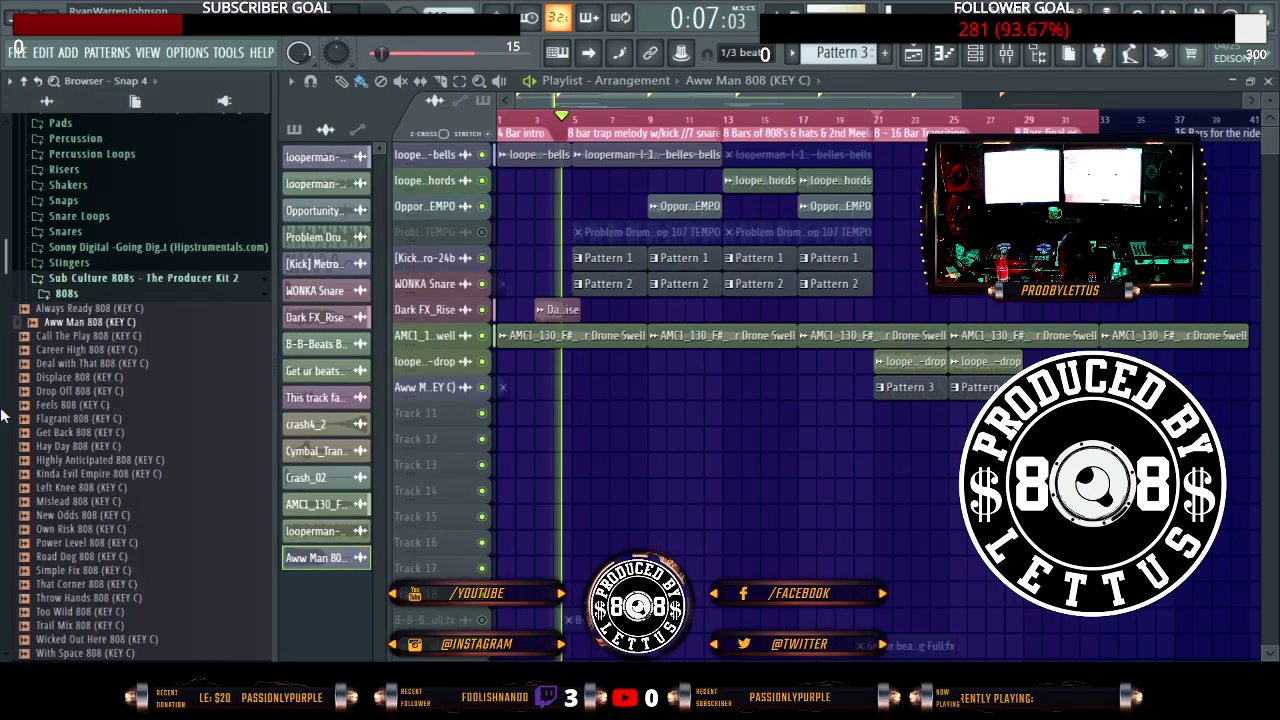
# Step: Collapse the 808s and Tambourines folders and open the HATS folder of the DANGER DRUM KIT in Film TV Pack
pyautogui.click(66, 296)
pyautogui.scroll(5, 68, 302)
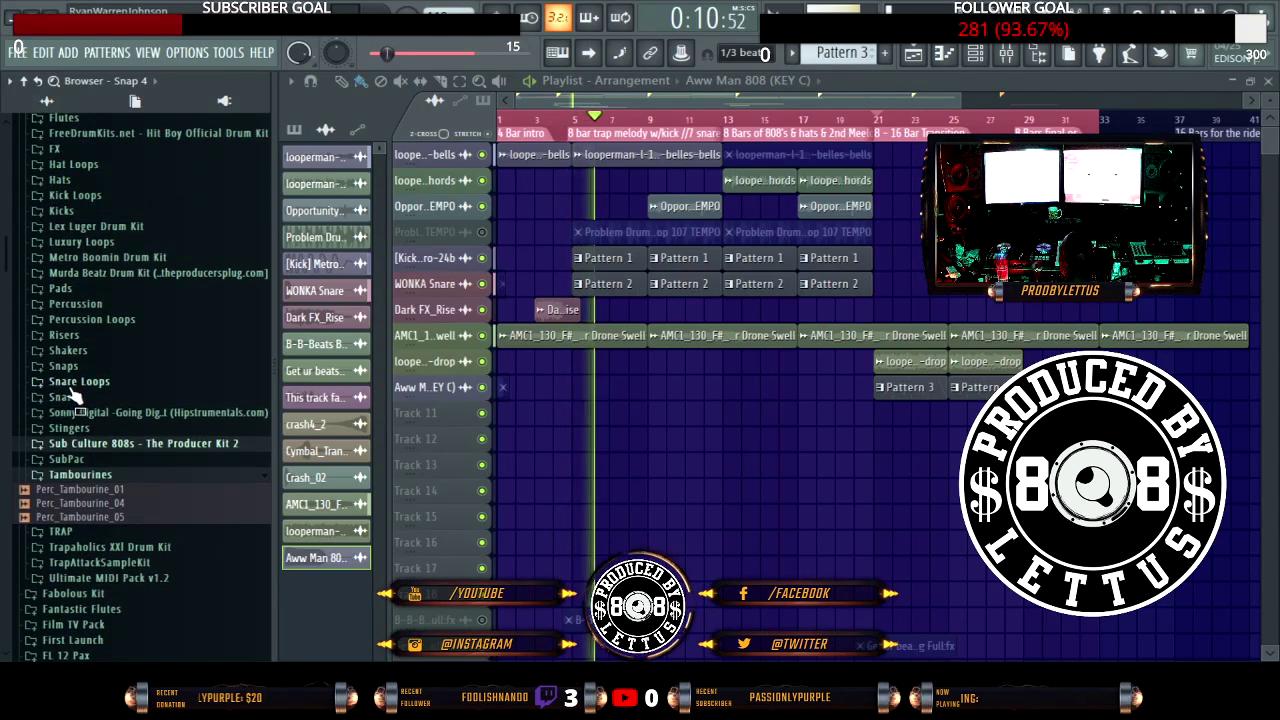
pyautogui.click(62, 476)
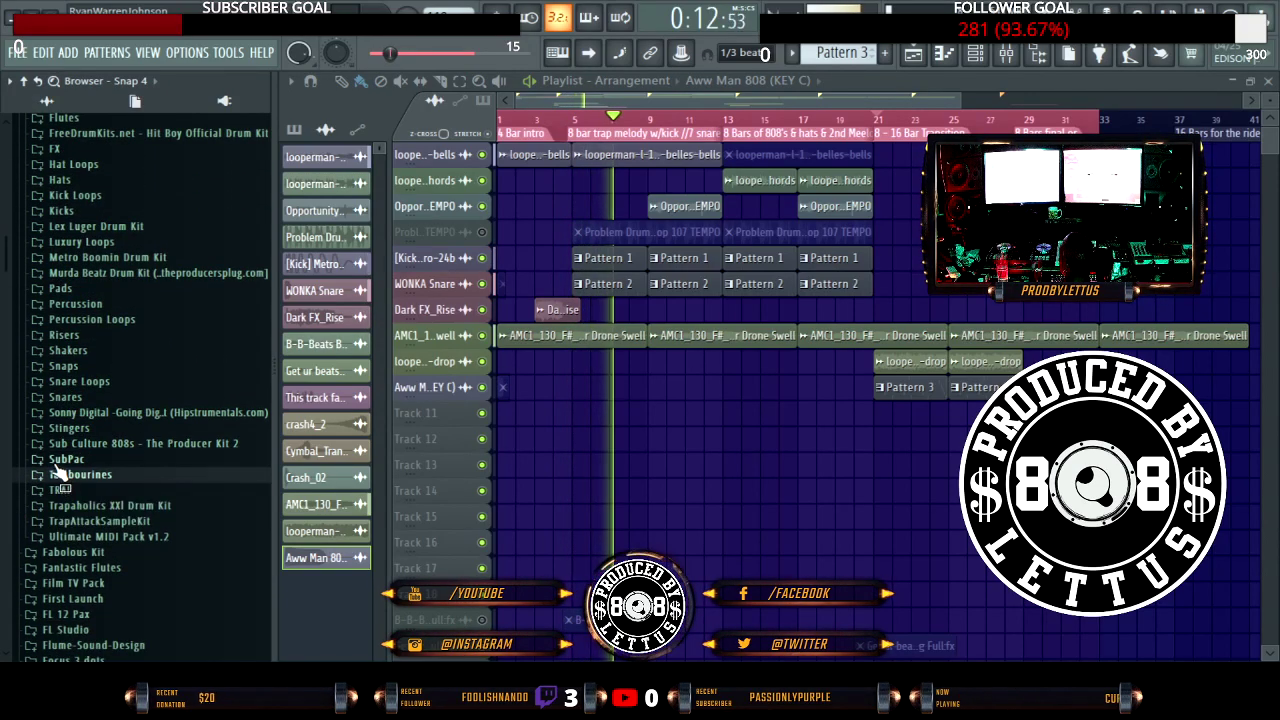
pyautogui.scroll(5, 53, 457)
pyautogui.scroll(-7, 53, 457)
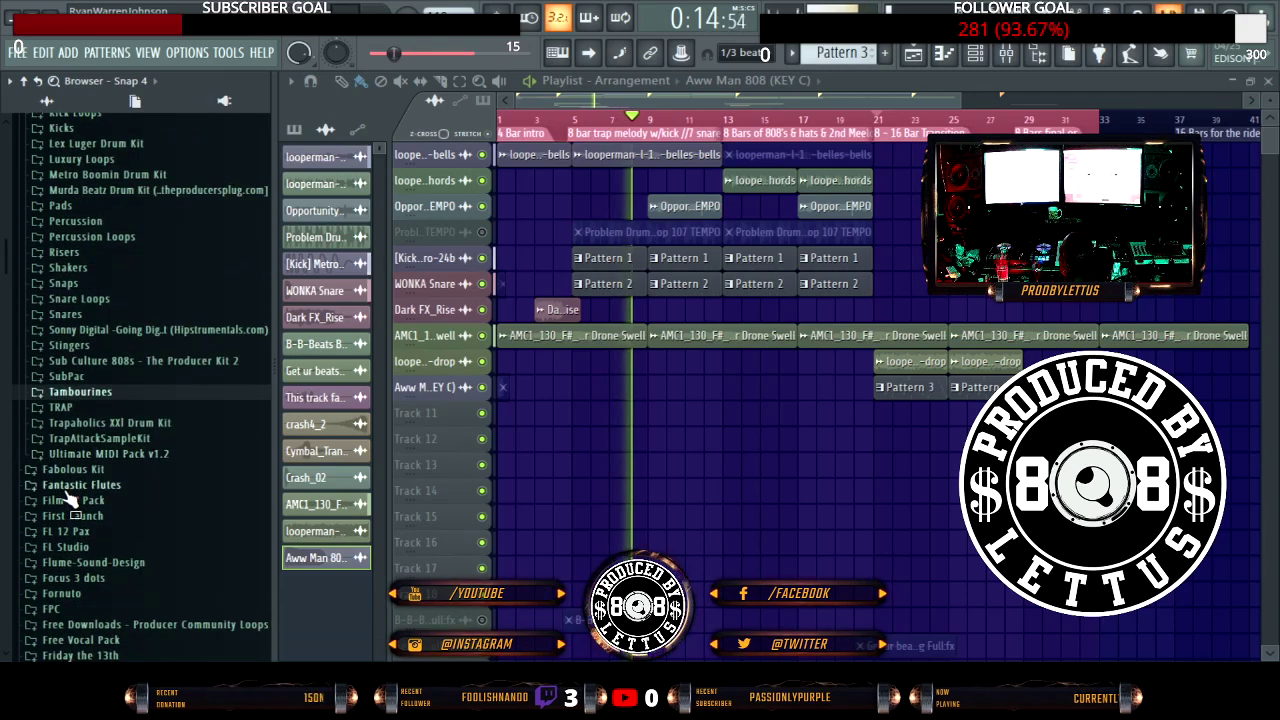
pyautogui.scroll(5, 46, 505)
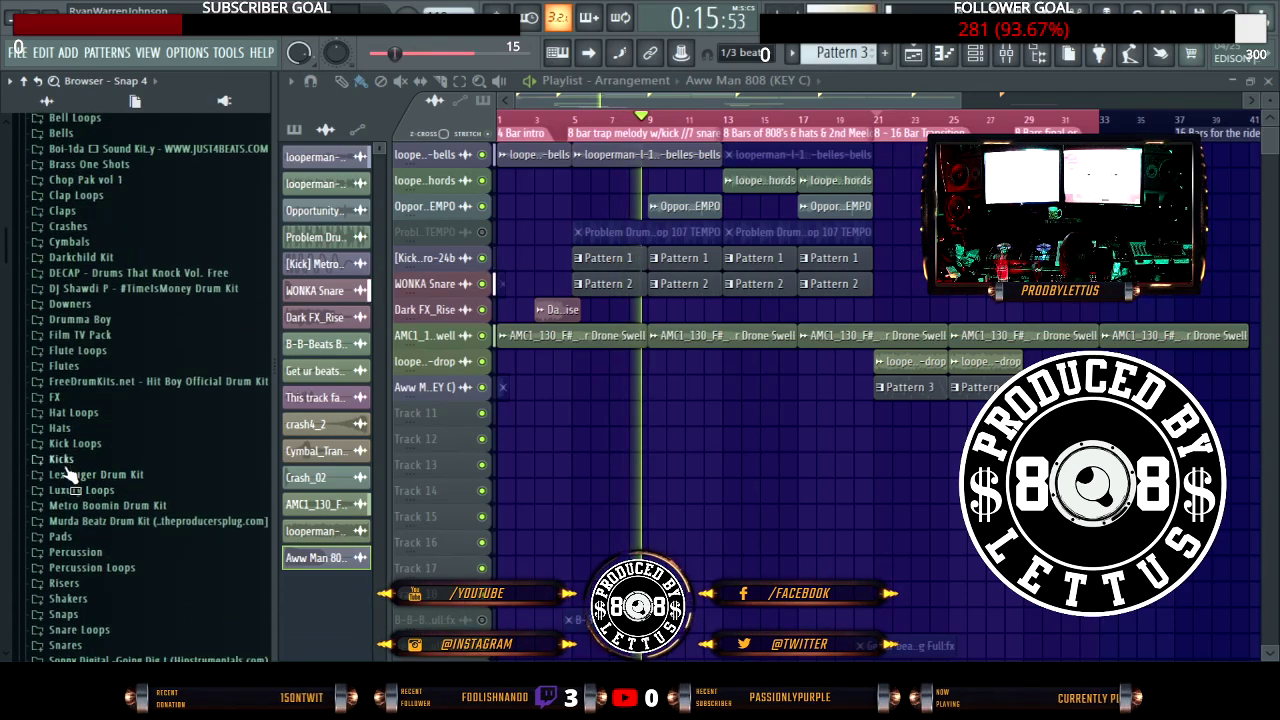
pyautogui.click(82, 334)
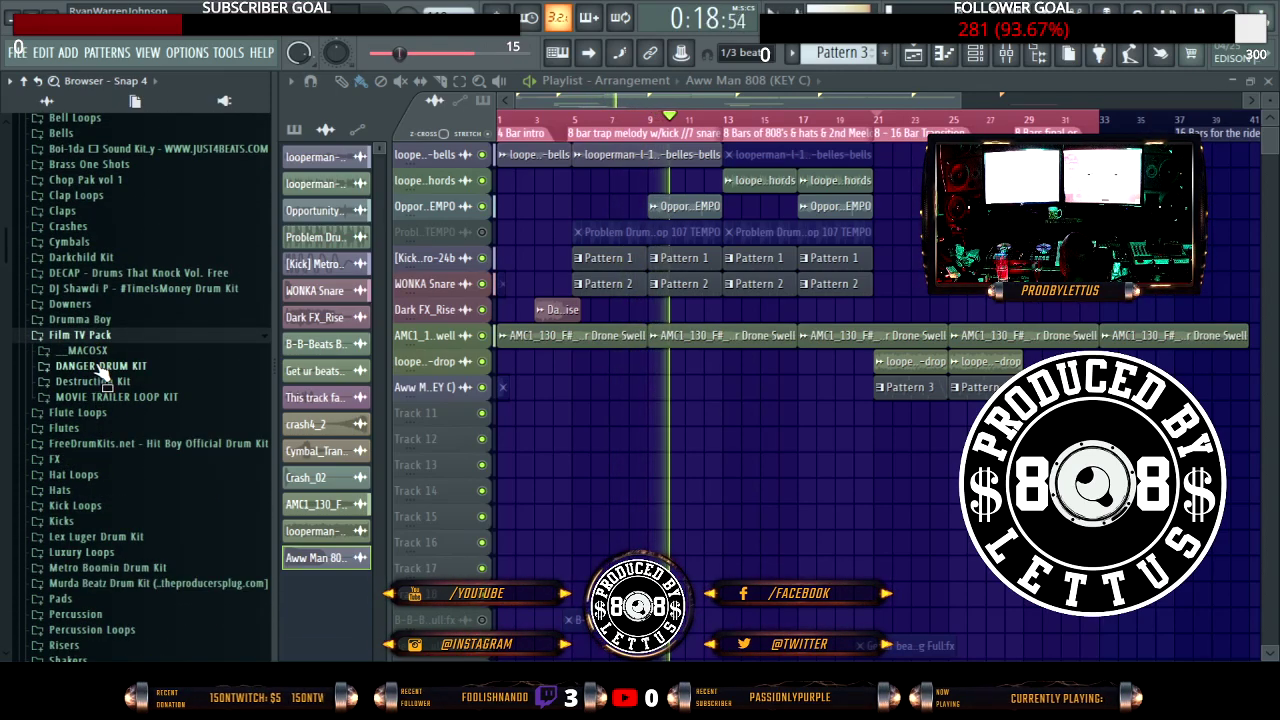
pyautogui.click(100, 366)
pyautogui.click(91, 396)
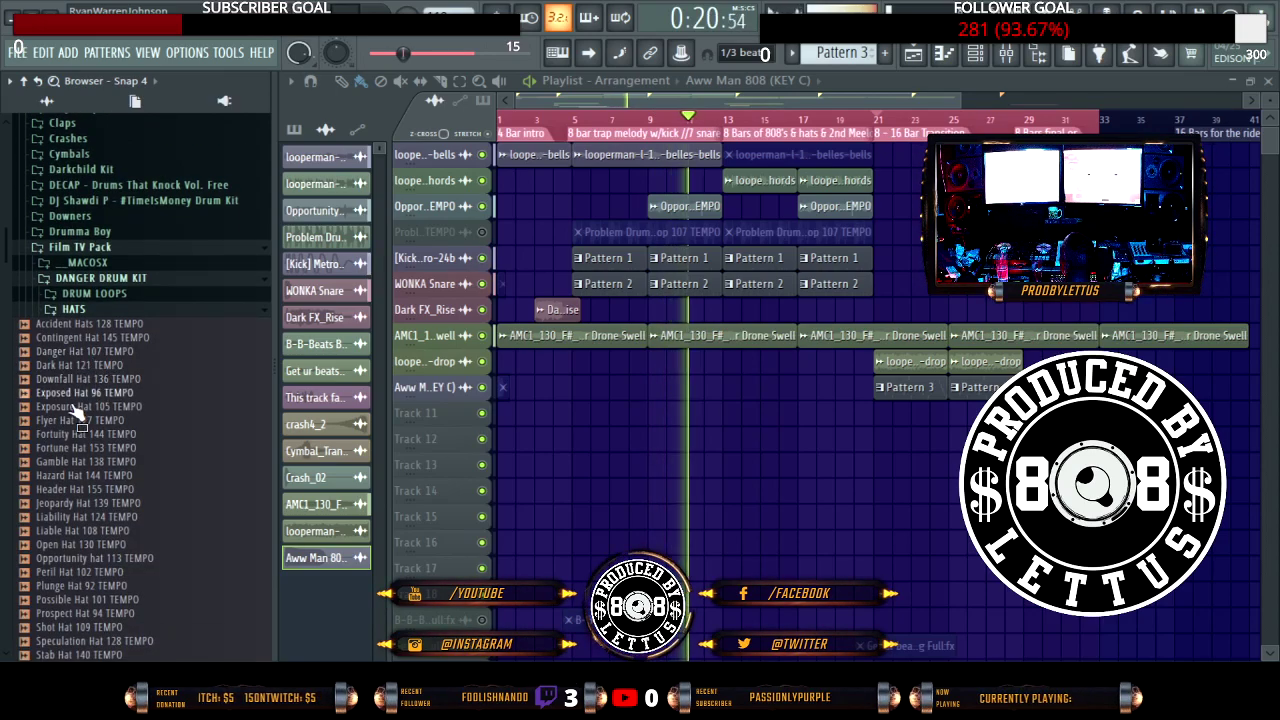
# Step: Try to place the Opportunity hat 113 TEMPO loop on Track 11 of the playlist
pyautogui.click(57, 587)
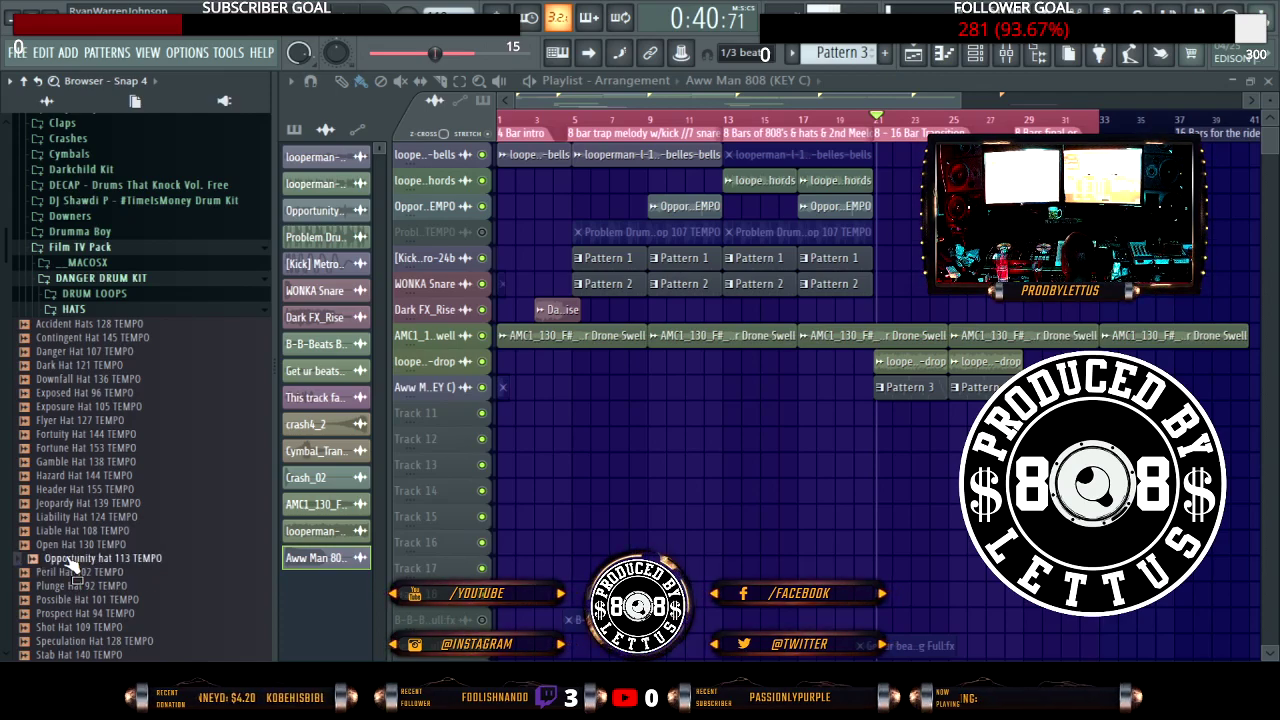
pyautogui.moveTo(294, 581); pyautogui.dragTo(168, 420)
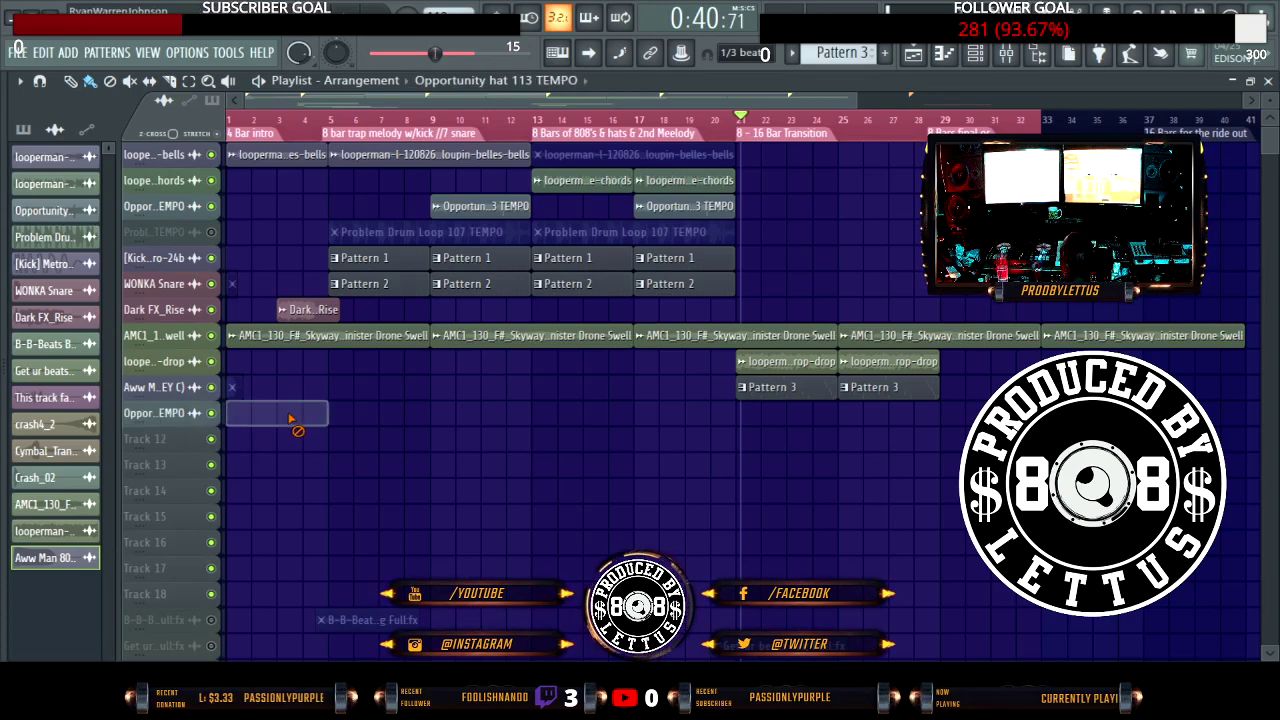
pyautogui.moveTo(290, 420); pyautogui.dragTo(195, 417)
pyautogui.moveTo(253, 613); pyautogui.dragTo(113, 500)
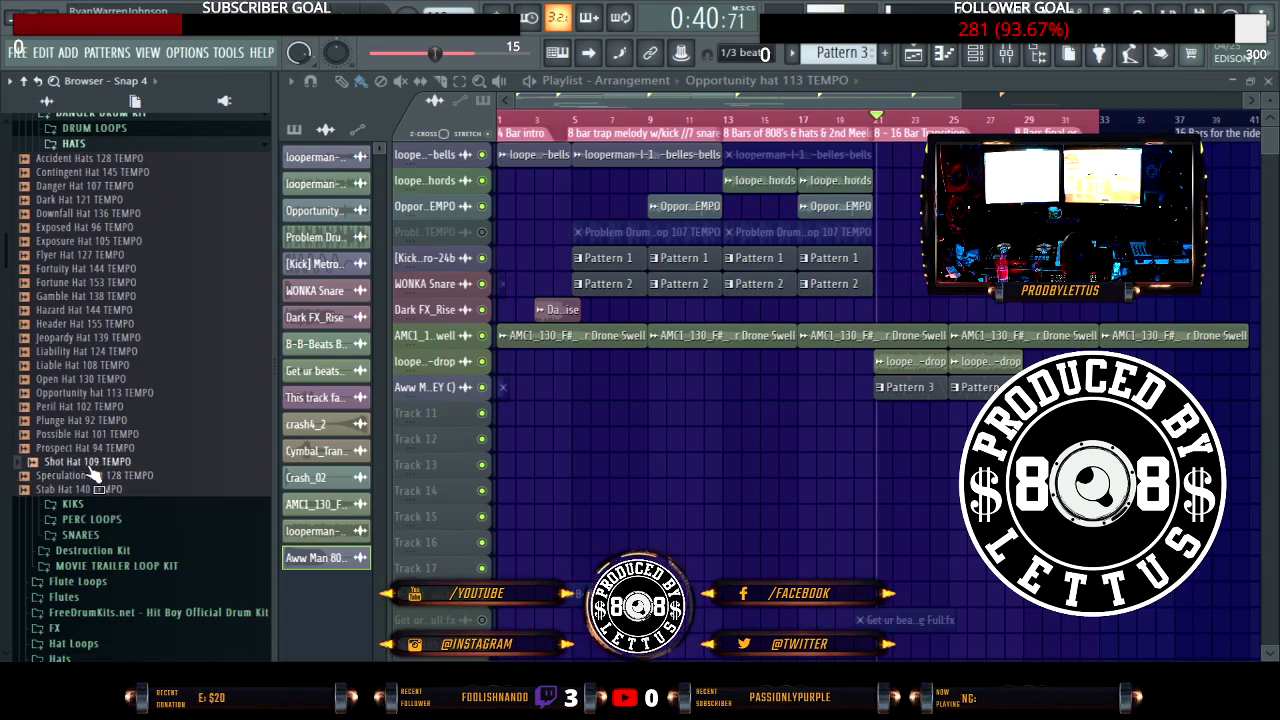
# Step: Add the Shot Hat 109 TEMPO loop to Track 11, with one clip at bar 13 and another at bar 25
pyautogui.moveTo(86, 465); pyautogui.dragTo(397, 420)
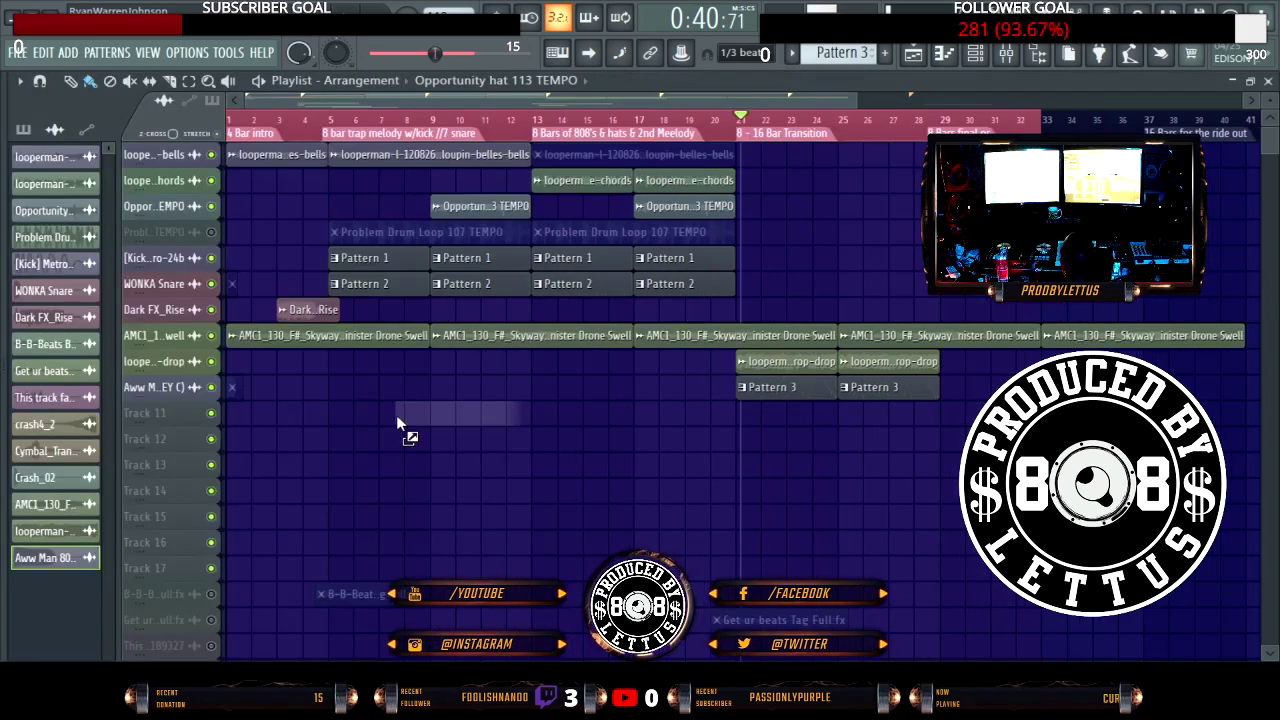
pyautogui.moveTo(190, 420); pyautogui.dragTo(241, 432)
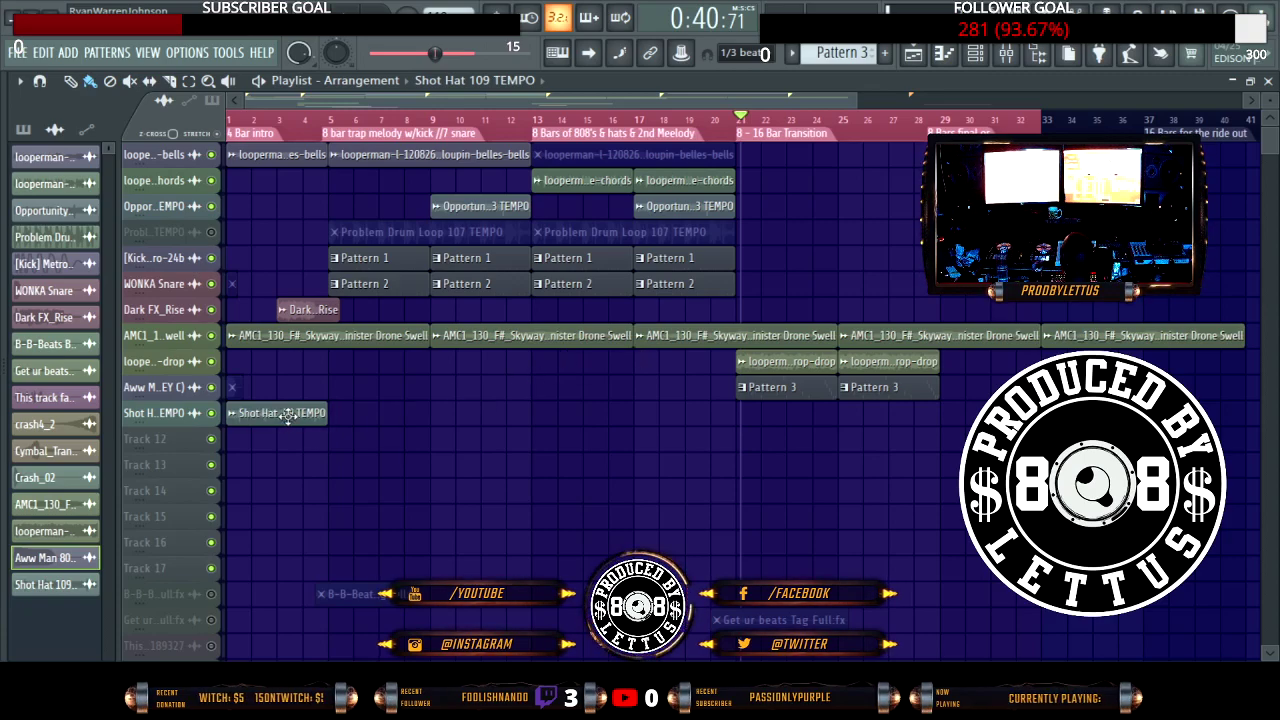
pyautogui.moveTo(288, 416); pyautogui.dragTo(263, 399)
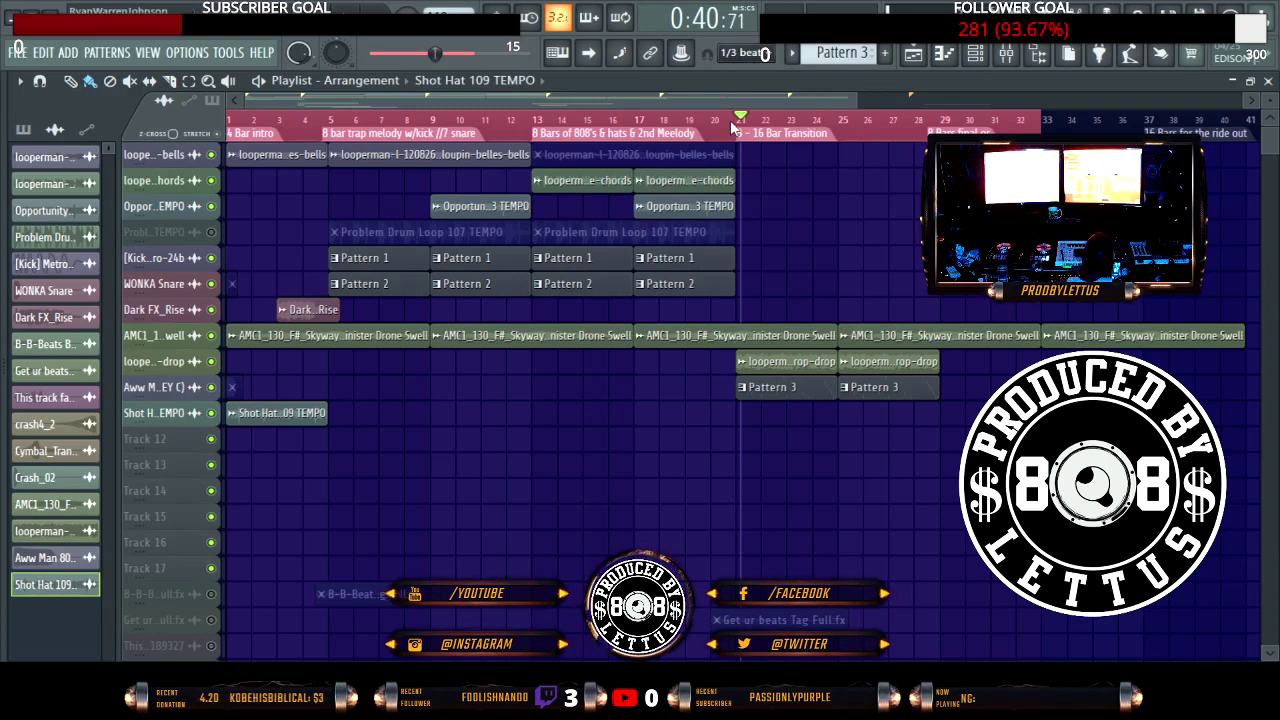
pyautogui.moveTo(308, 418); pyautogui.dragTo(598, 402)
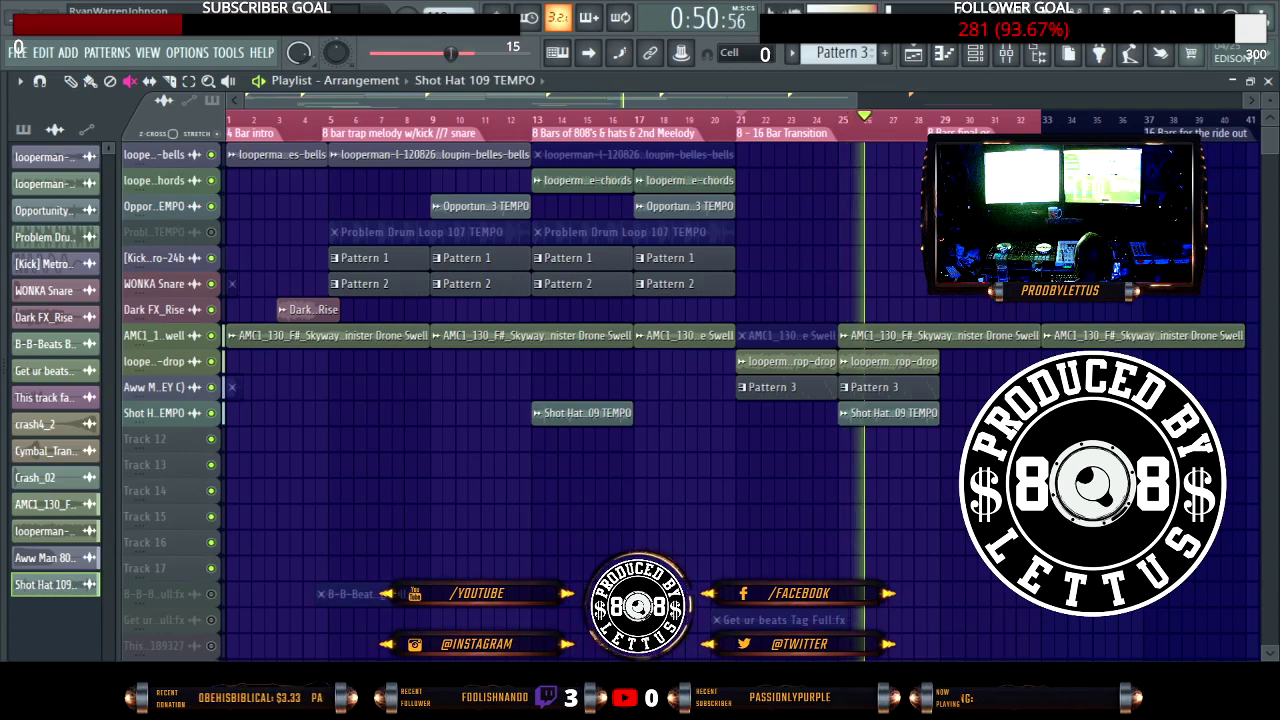
# Step: Shorten the Pattern 3 clip starting at bar 21 so it ends about half a bar before bar 25
pyautogui.press('b')
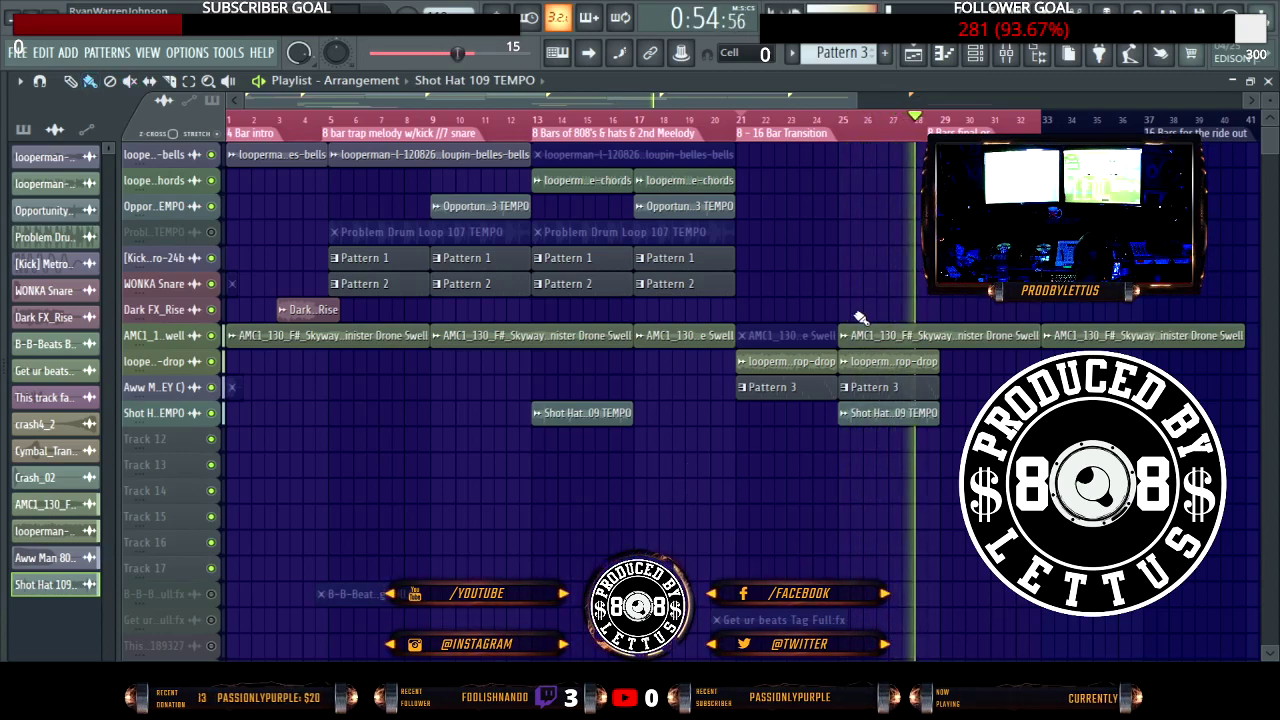
pyautogui.click(828, 390)
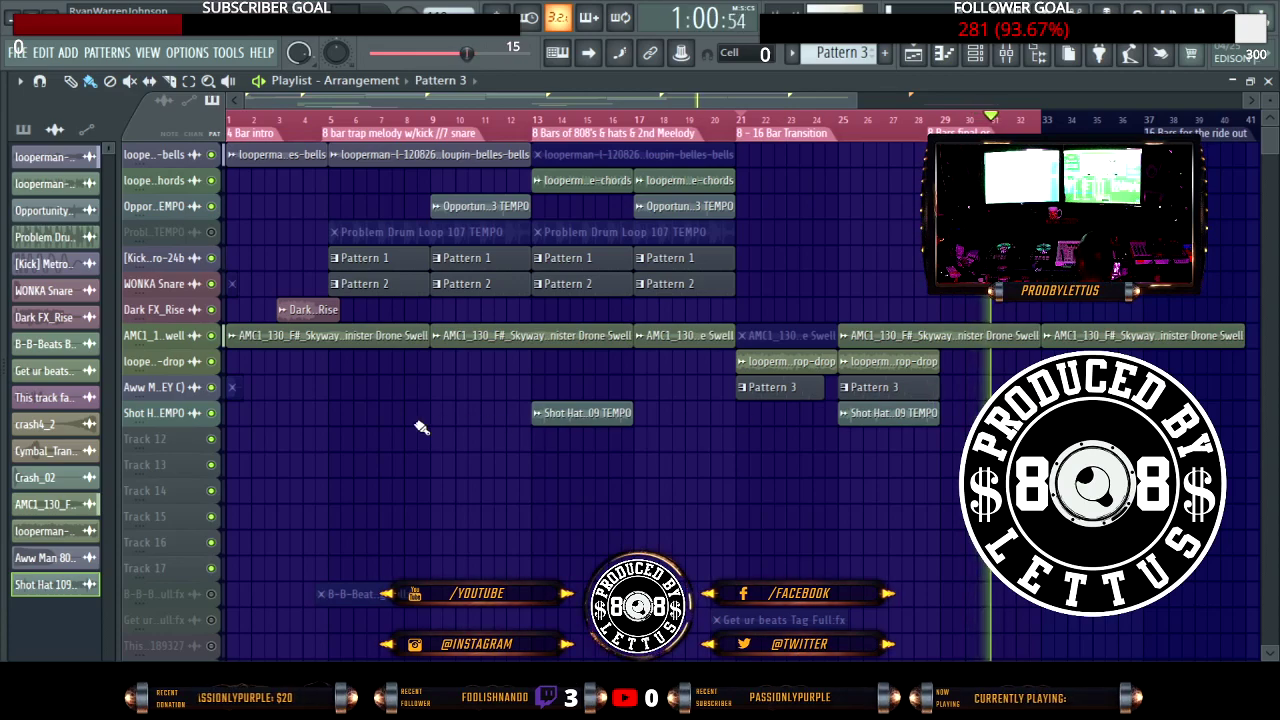
pyautogui.hotkey('alt', 'F8')
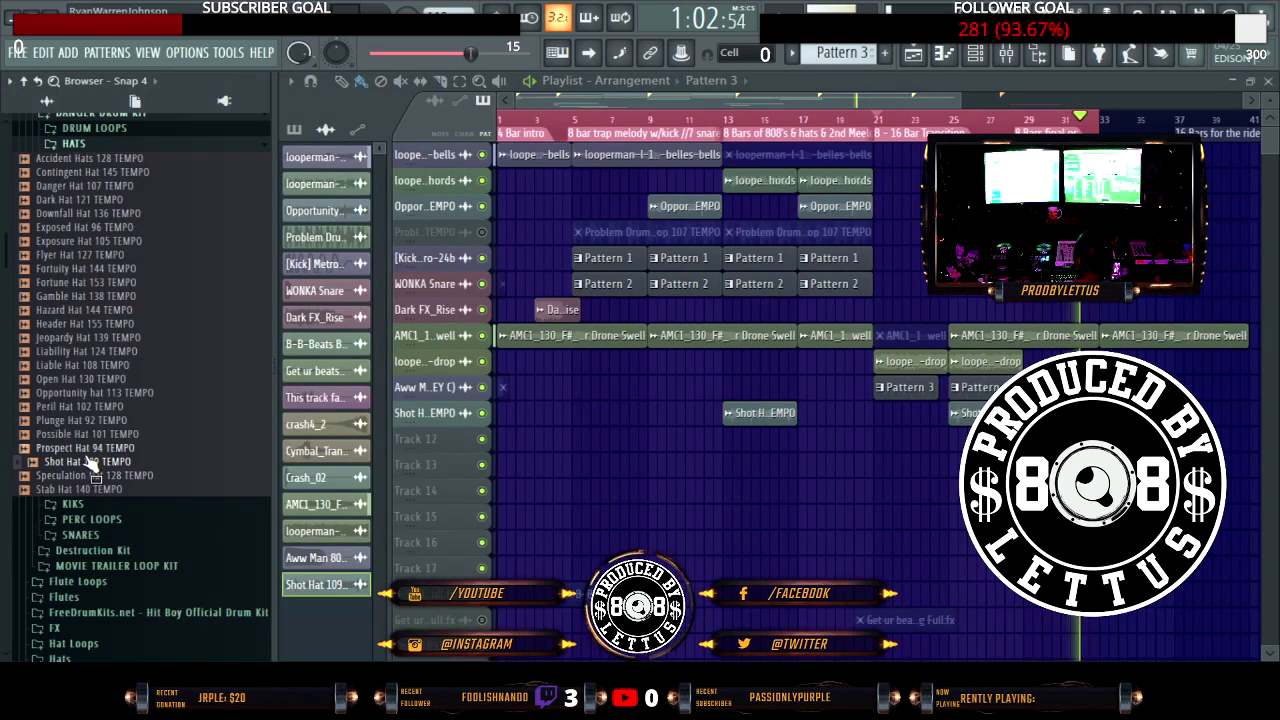
pyautogui.hotkey('alt', 'F8')
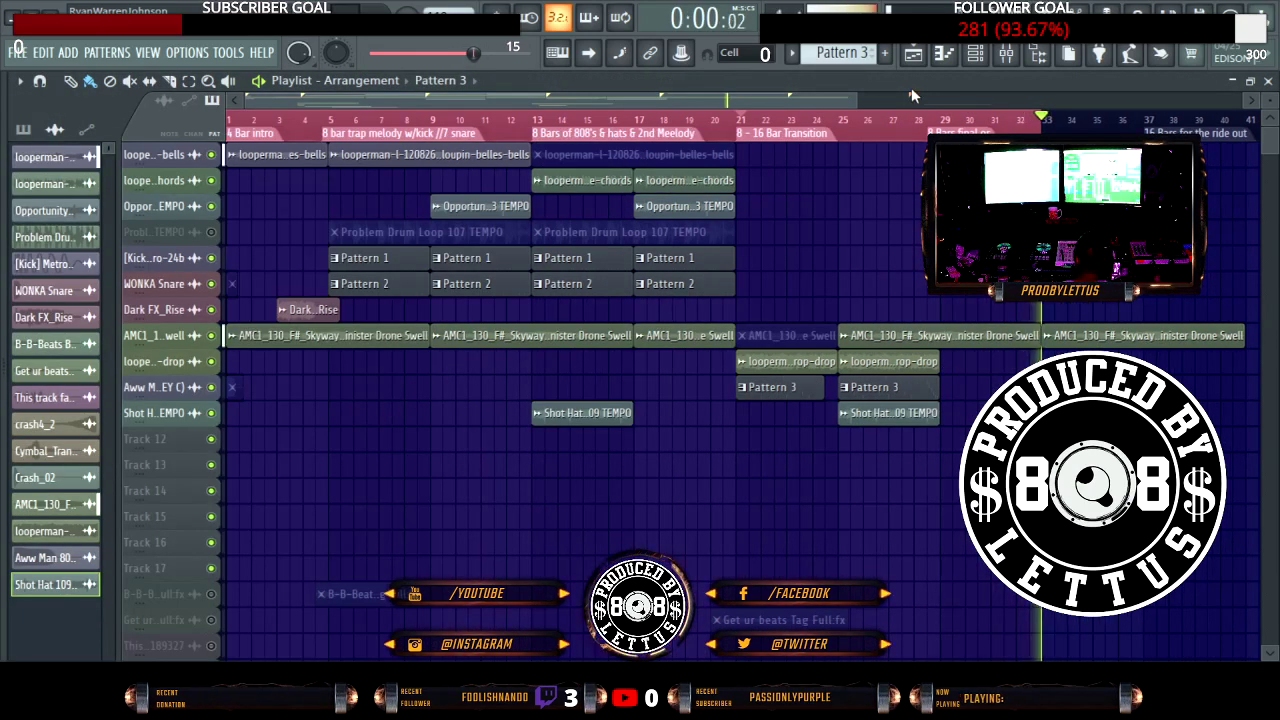
# Step: Show the channel rack and open the Cymbal_Transition channel to check its sample
pyautogui.click(975, 56)
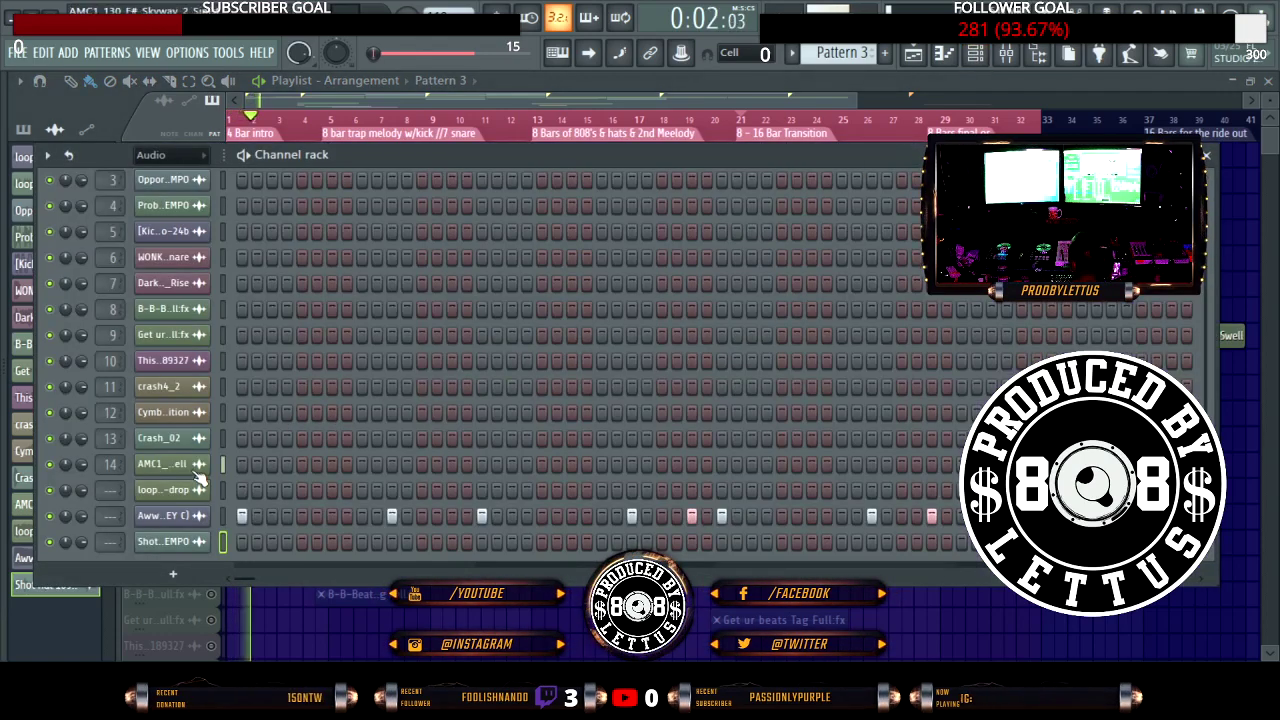
pyautogui.click(187, 420)
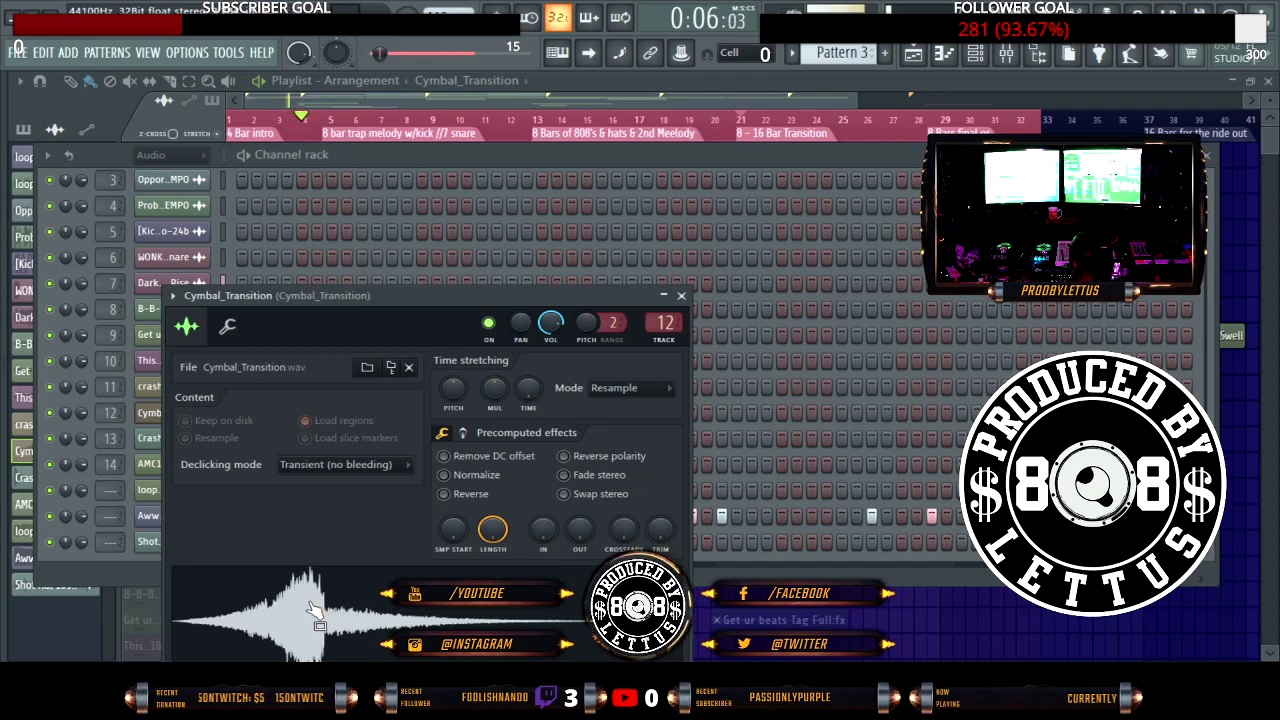
pyautogui.click(431, 493)
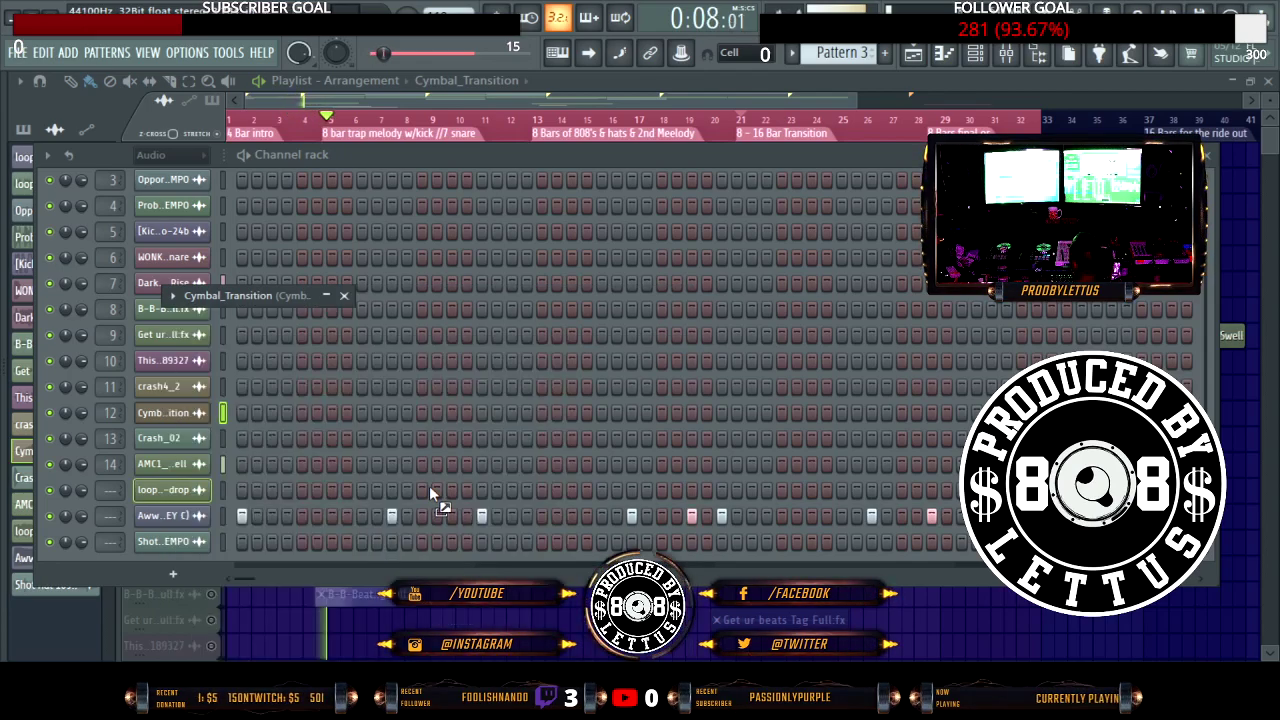
# Step: Unmute the Crash_02 track in the playlist and place its crash clips at bars 5, 13, 21 and 29
pyautogui.click(913, 60)
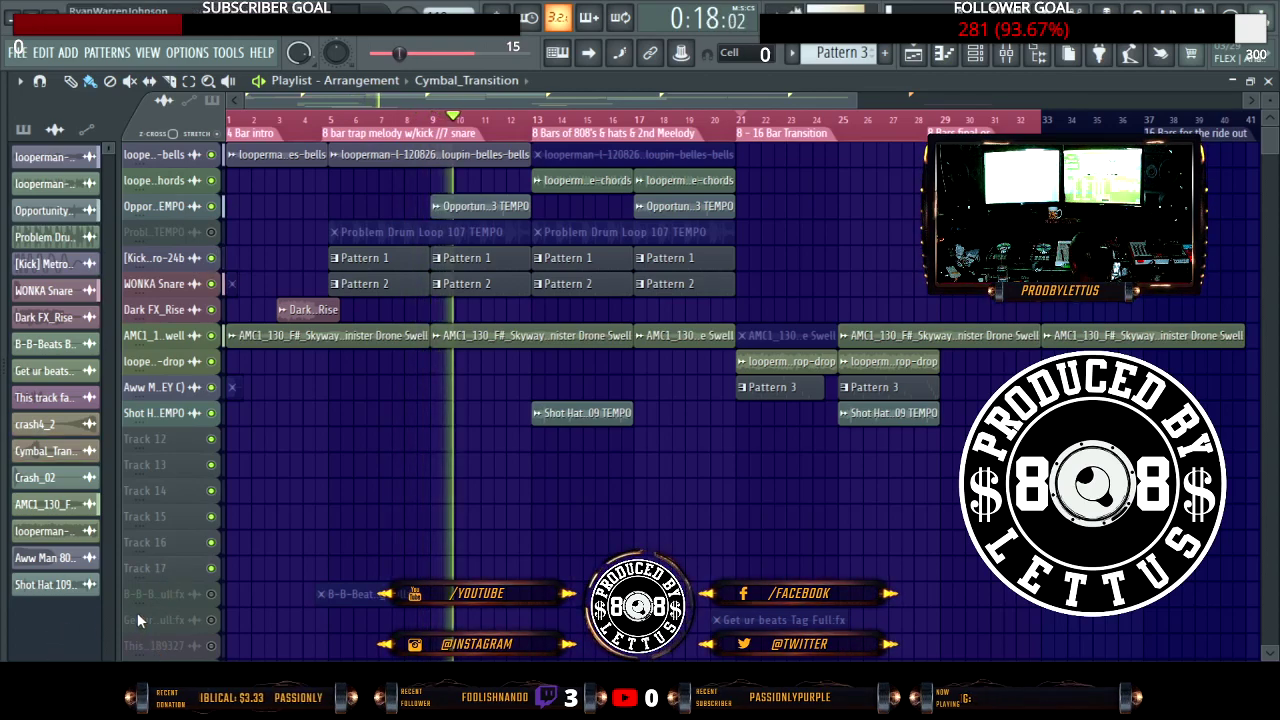
pyautogui.scroll(-3, 138, 612)
pyautogui.scroll(-4, 143, 607)
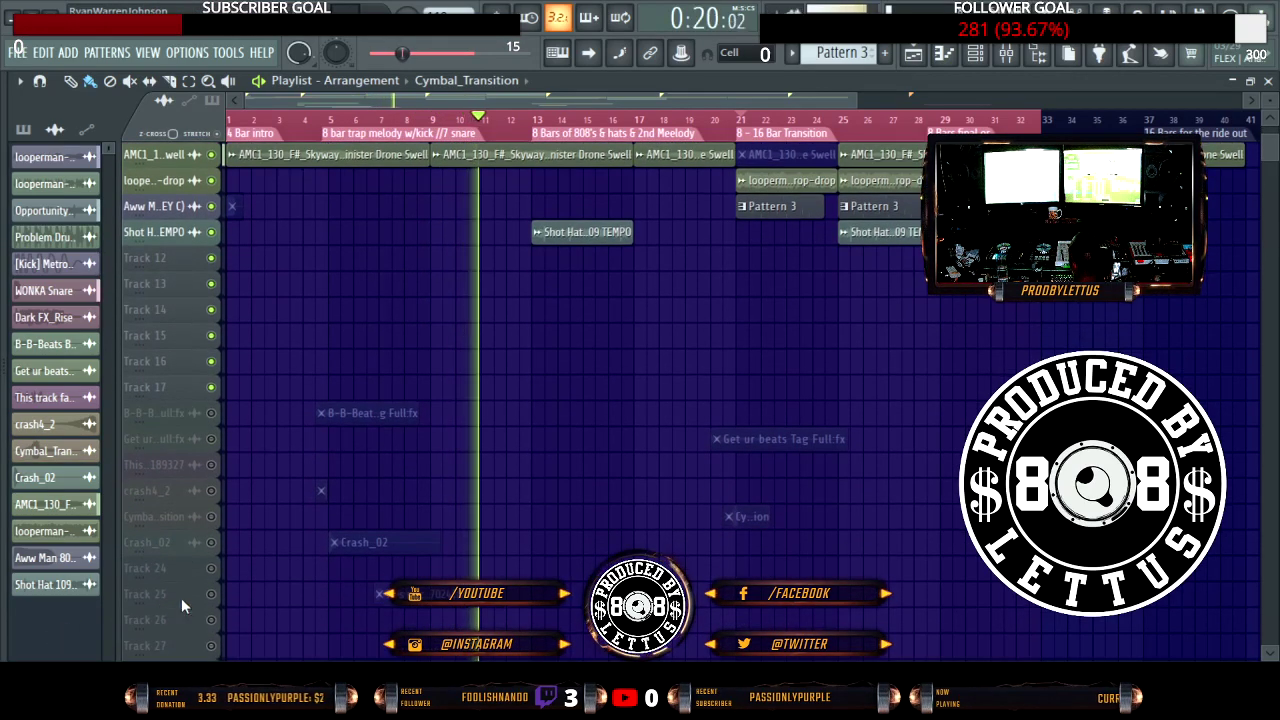
pyautogui.click(211, 542)
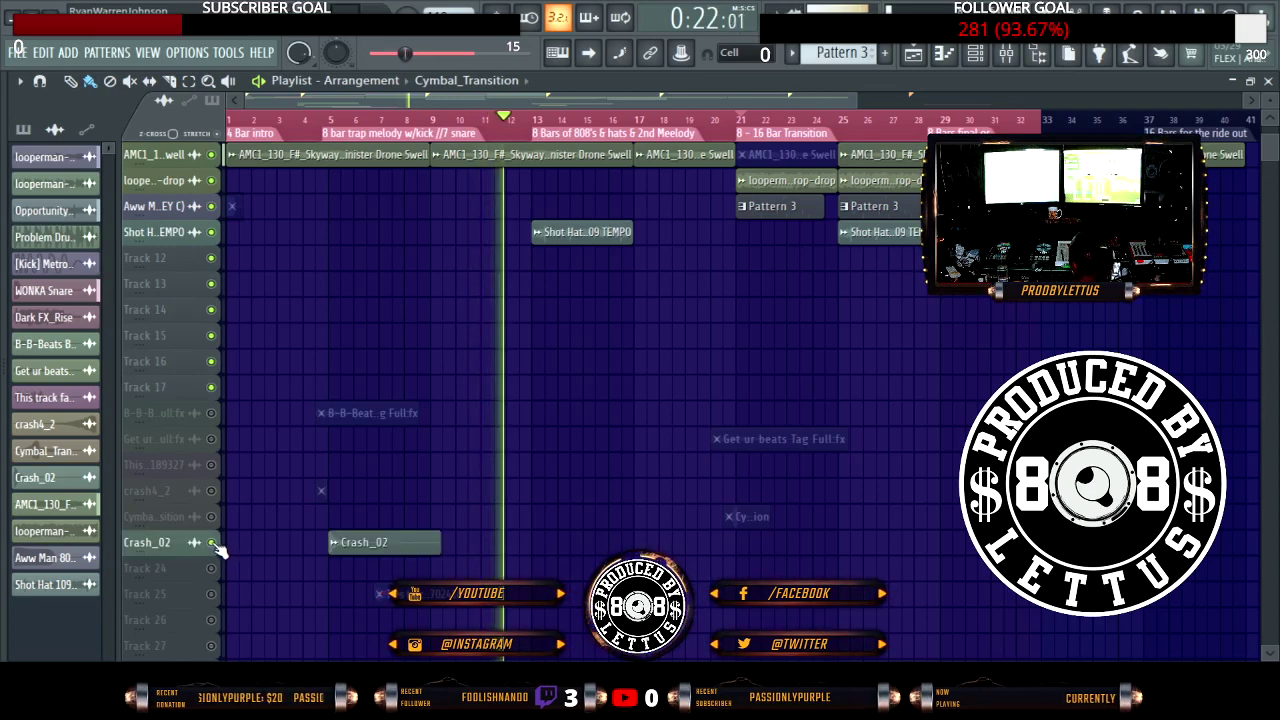
pyautogui.moveTo(352, 543); pyautogui.dragTo(542, 548)
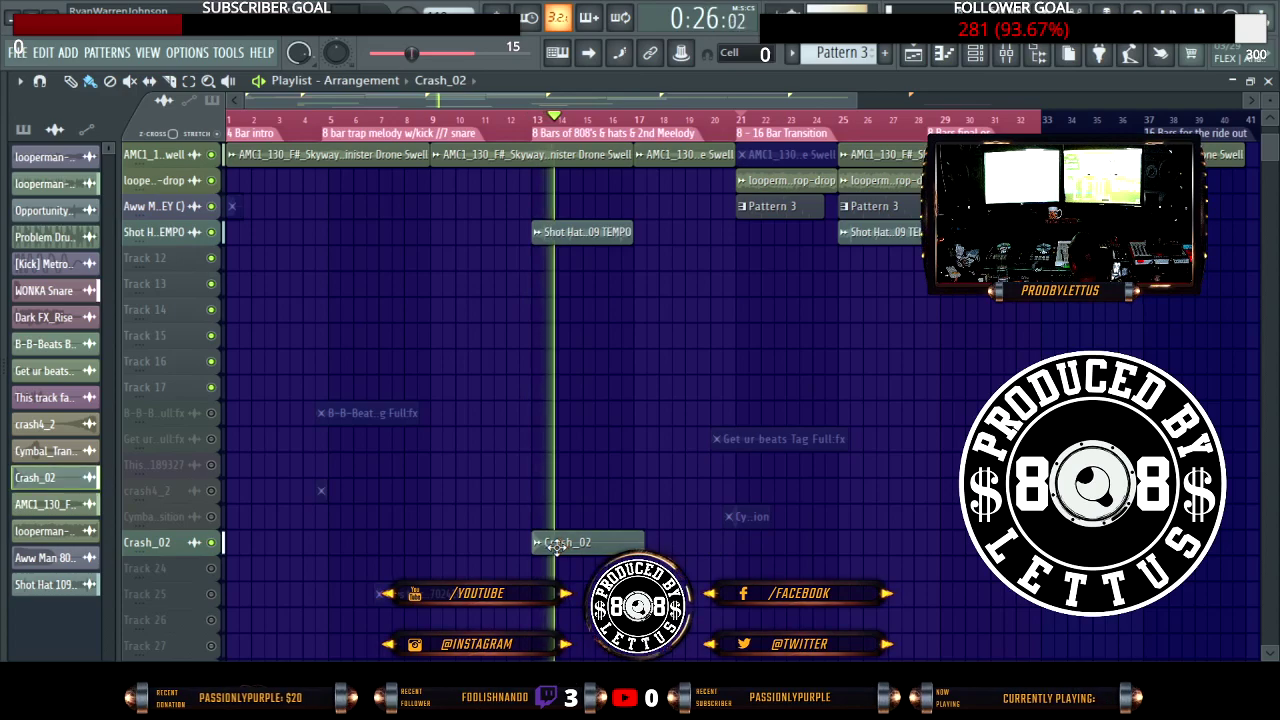
pyautogui.click(333, 542)
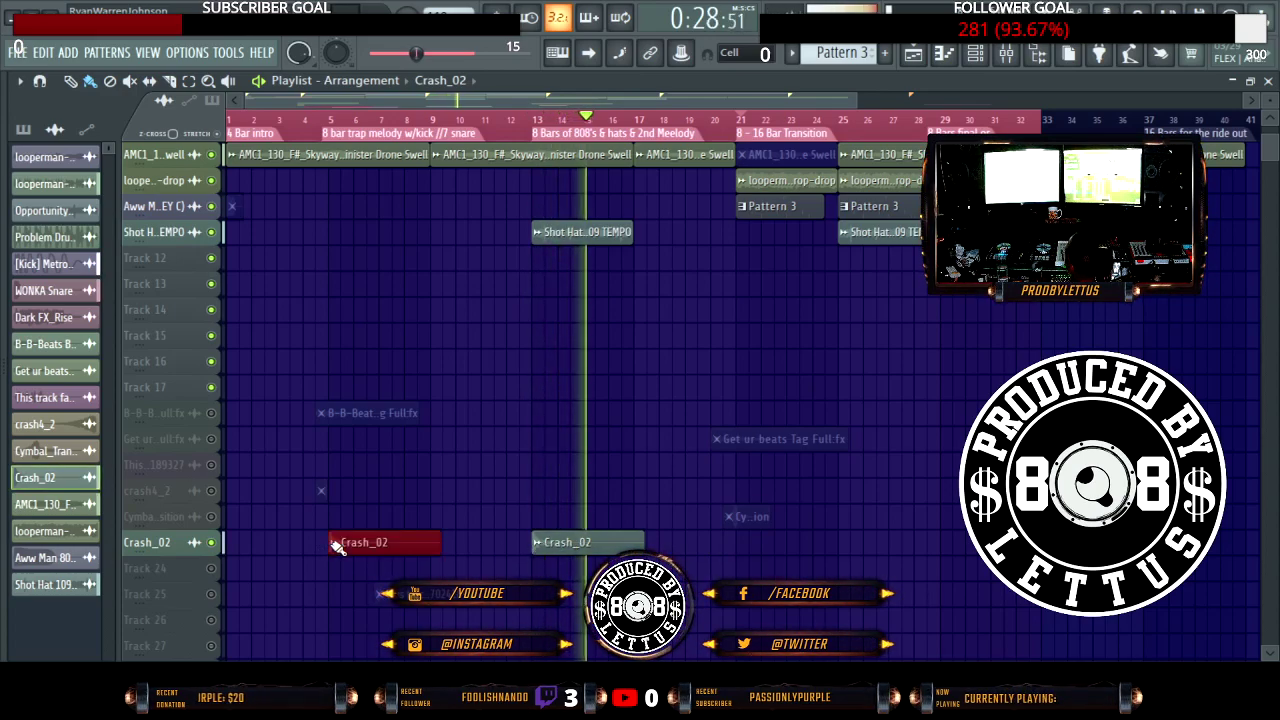
pyautogui.click(742, 542)
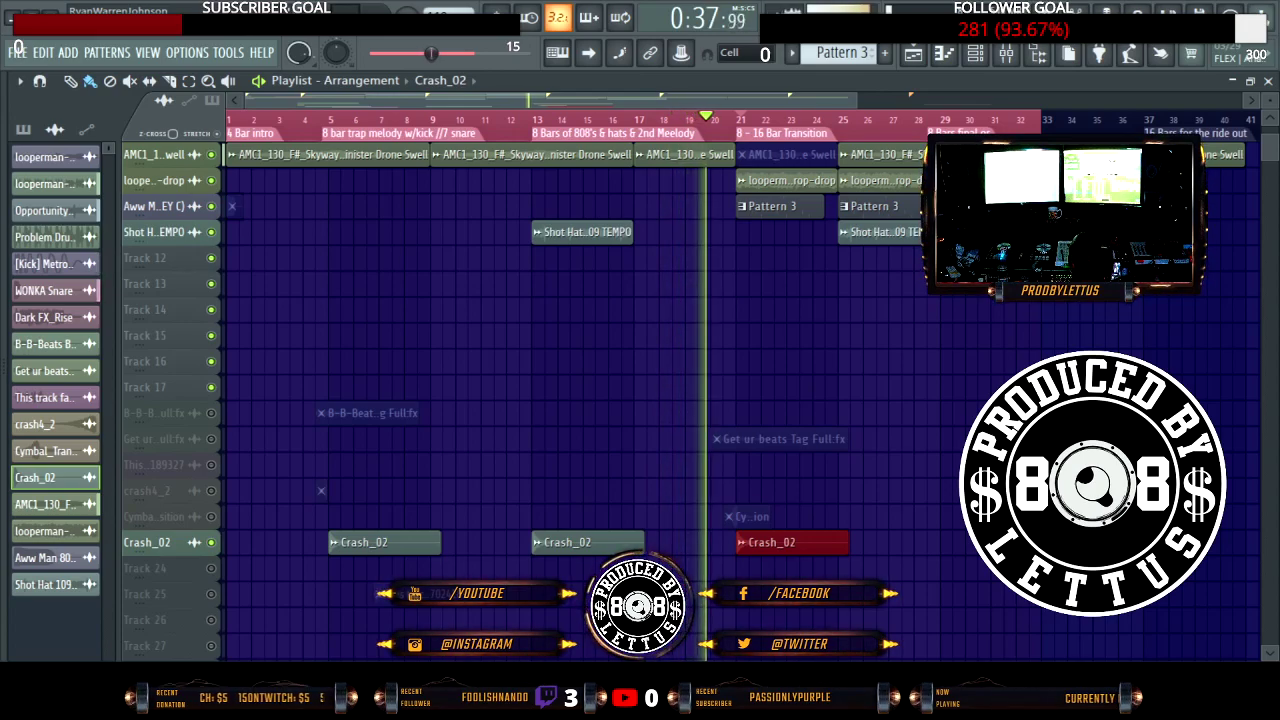
pyautogui.click(951, 545)
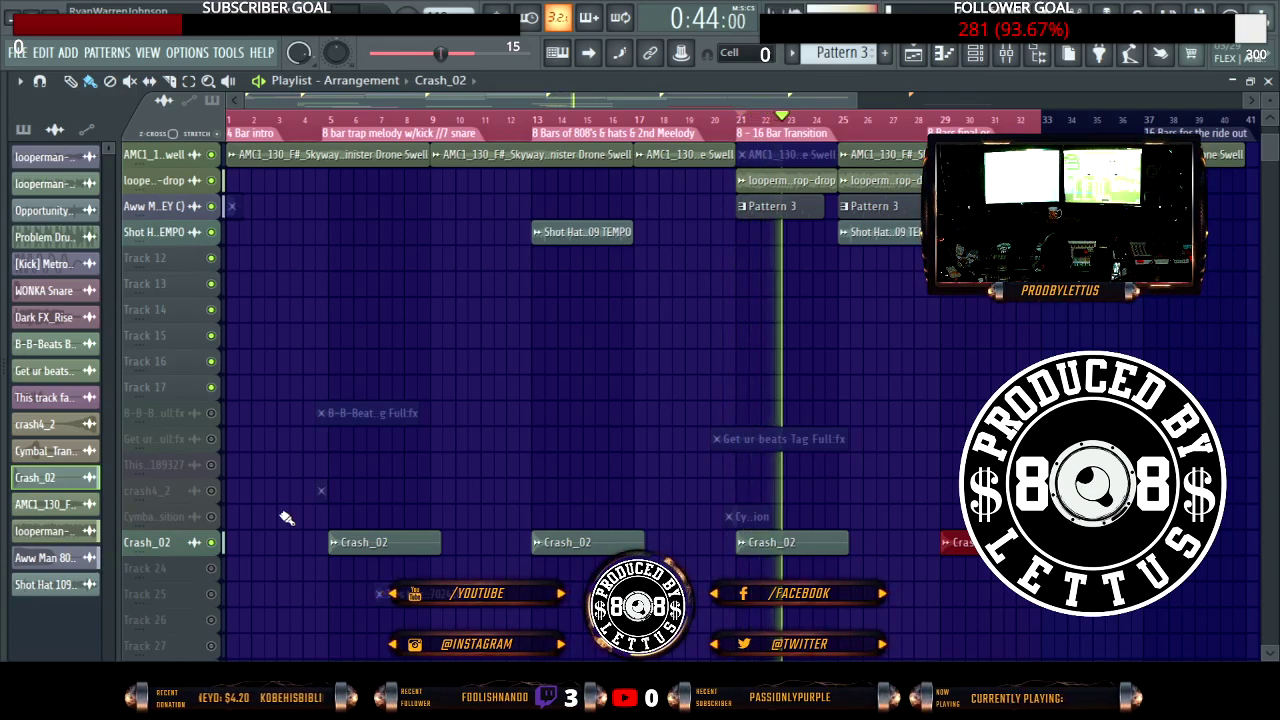
# Step: Unmute the Cymbal_Transition track and position its clips so they start shortly before bars 21 and 29
pyautogui.click(212, 517)
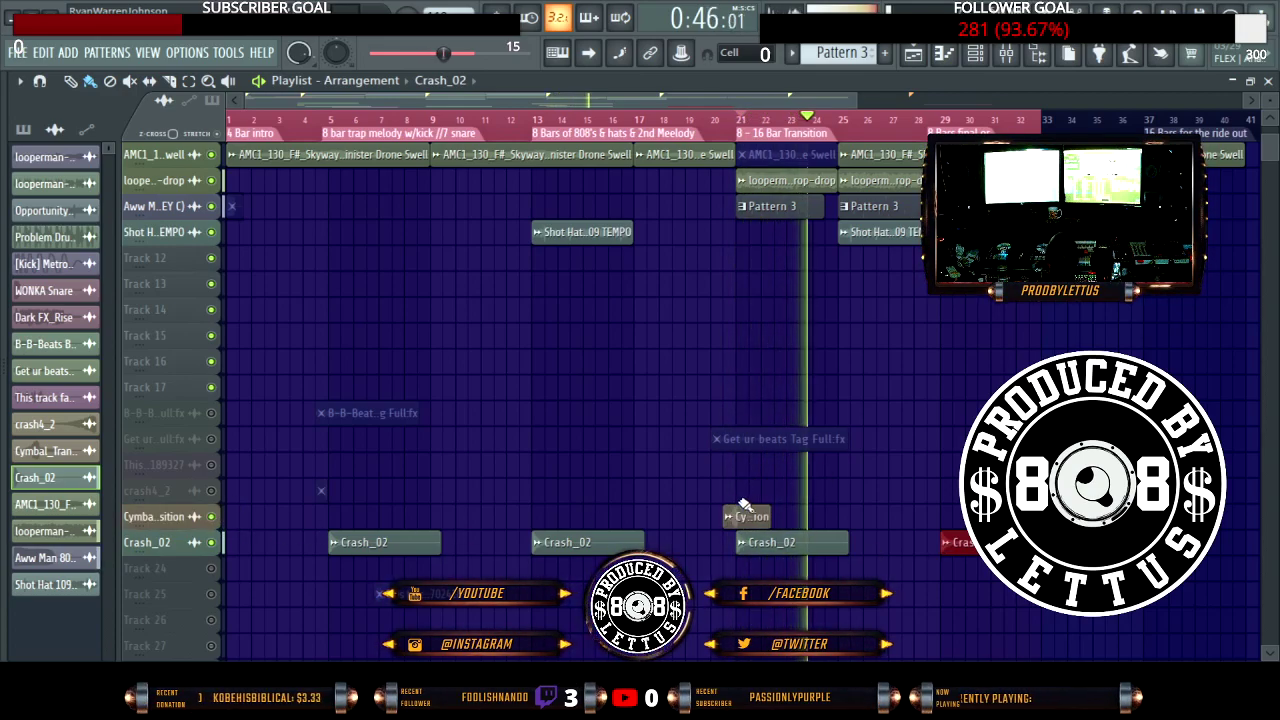
pyautogui.click(748, 516)
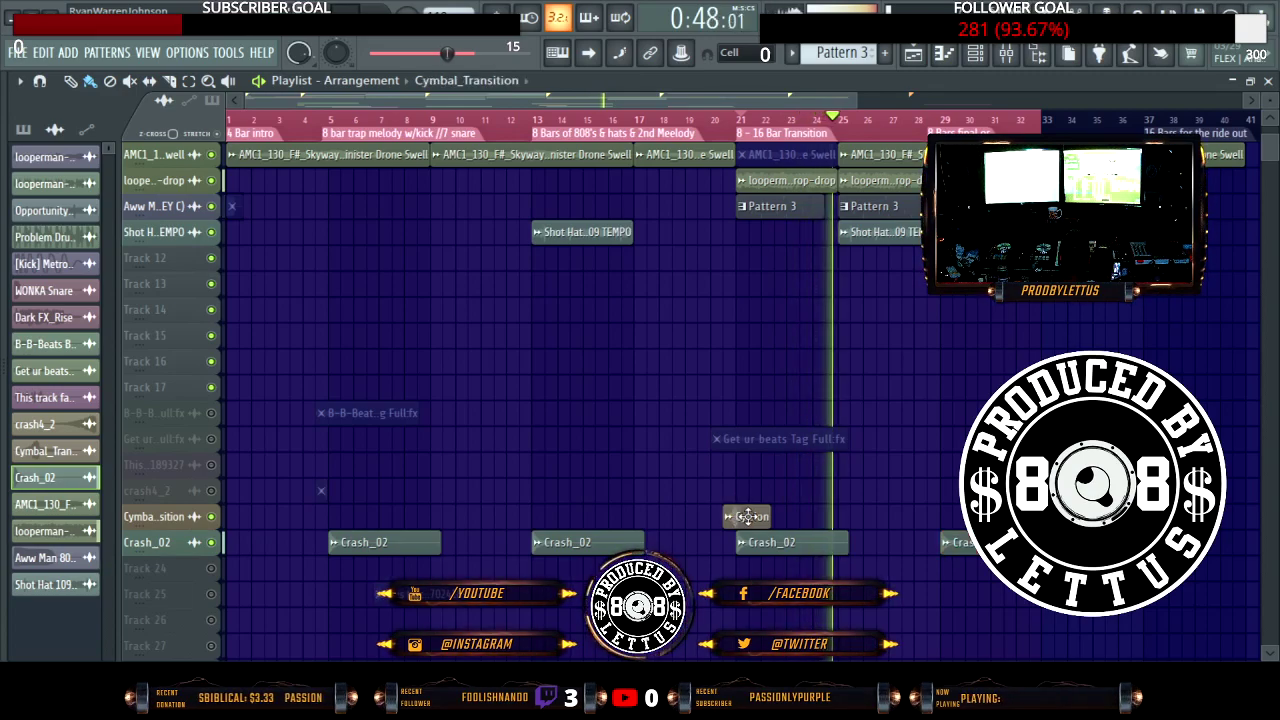
pyautogui.moveTo(748, 516); pyautogui.dragTo(955, 513)
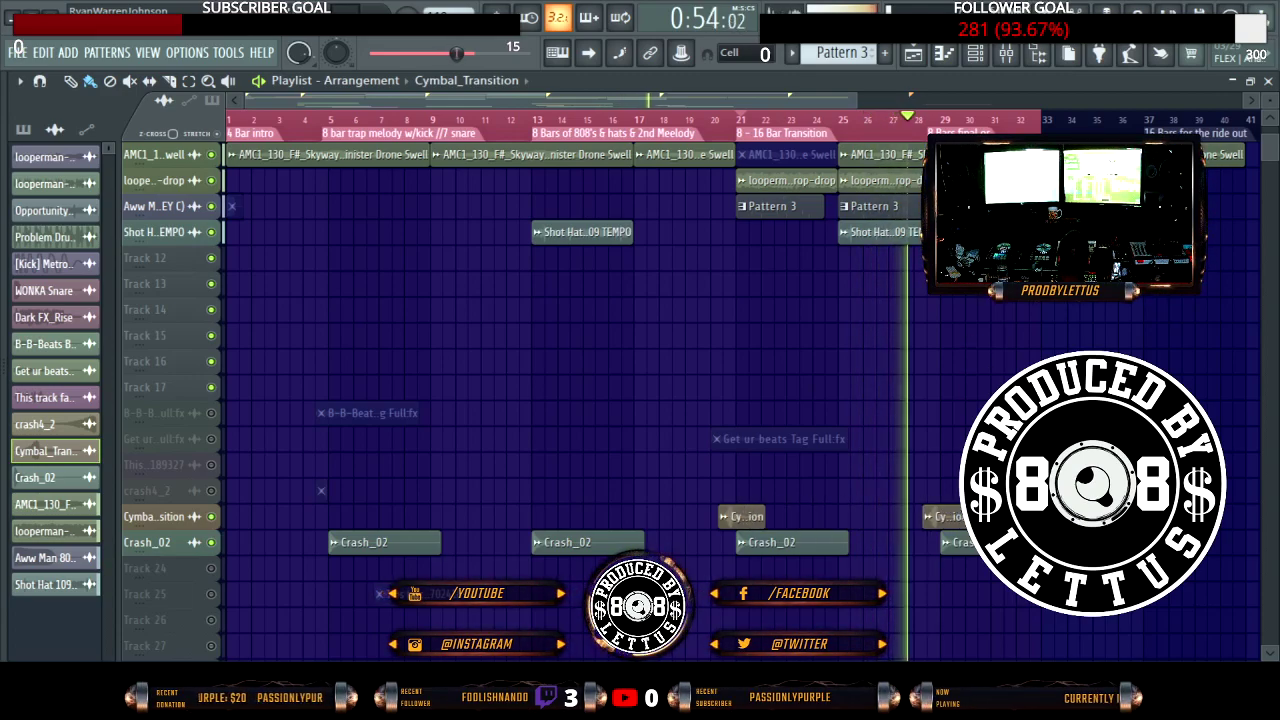
# Step: Play the arrangement from bar 13 and compare it with the Shot Hat track muted and unmuted
pyautogui.moveTo(631, 232)
pyautogui.mouseDown()
pyautogui.moveTo(620, 232)
pyautogui.moveTo(632, 232)
pyautogui.mouseUp()
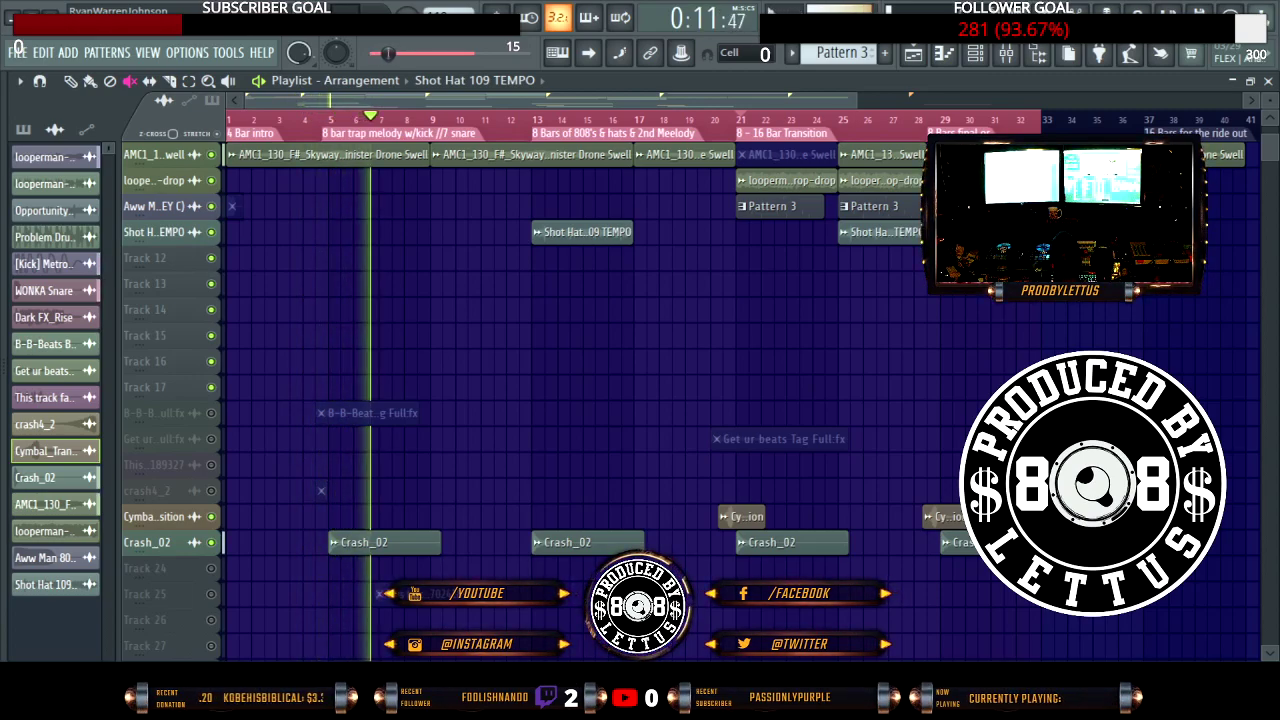
pyautogui.click(537, 118)
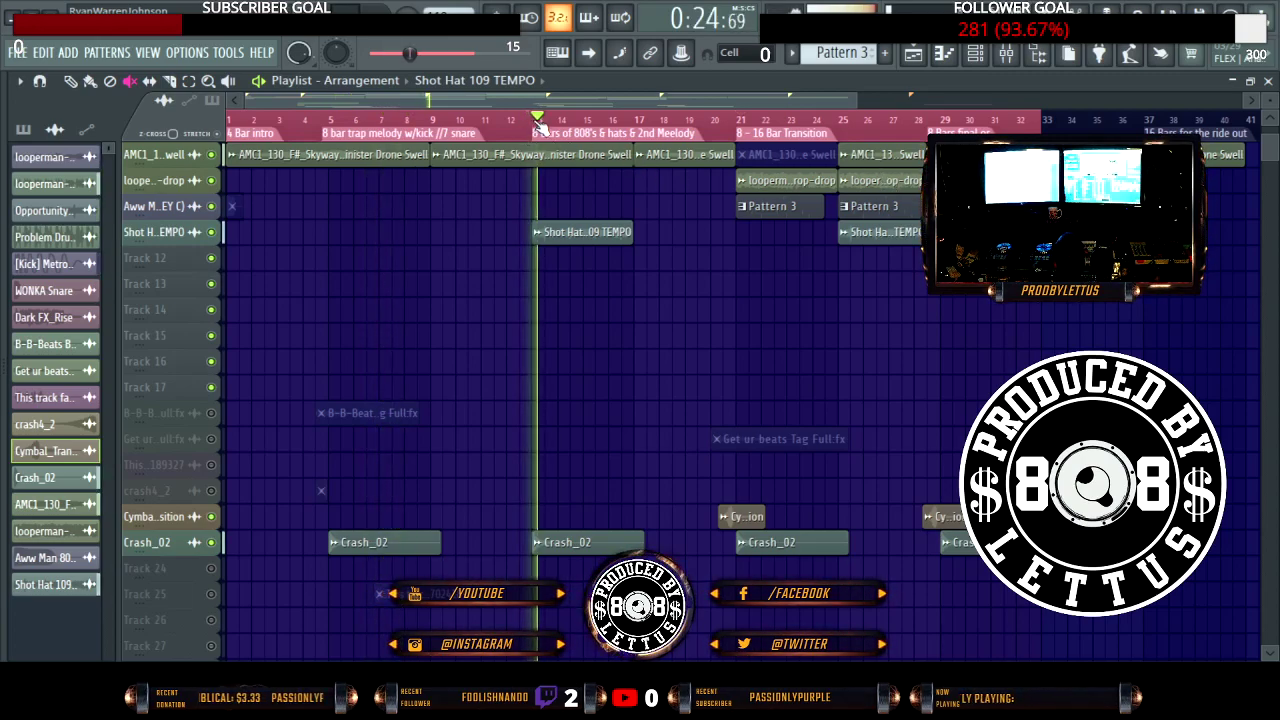
pyautogui.click(211, 232)
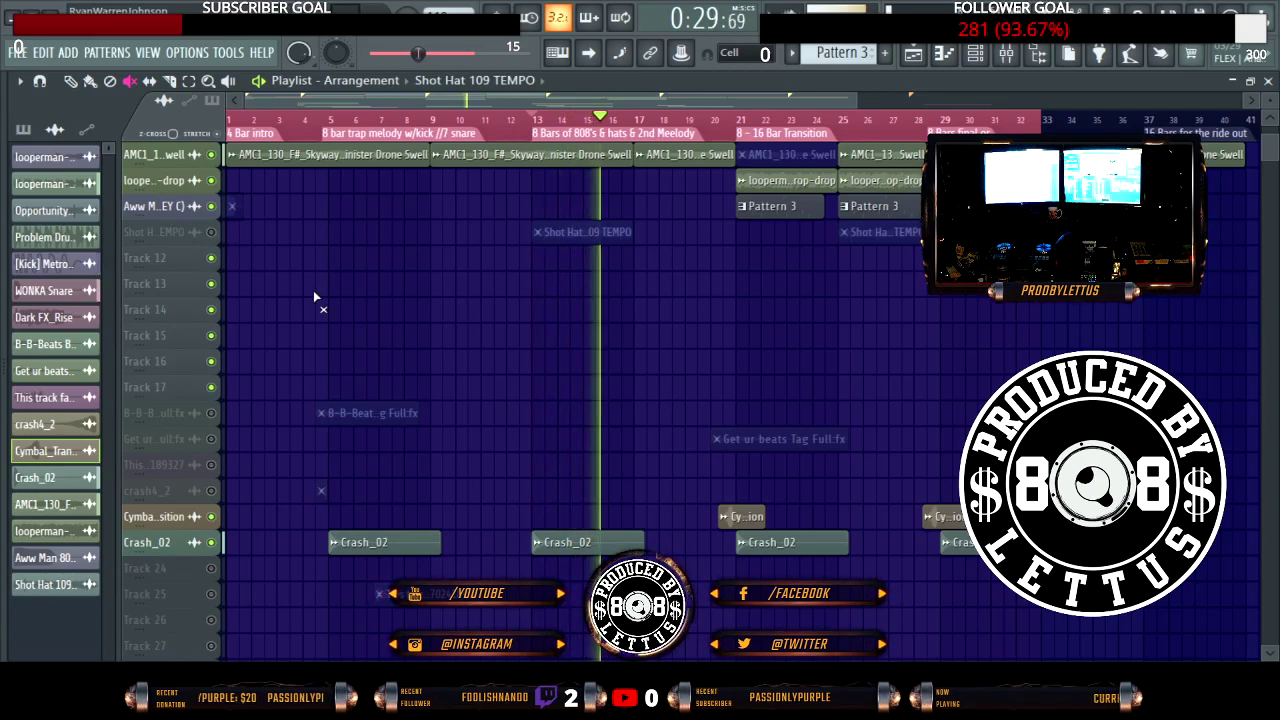
pyautogui.scroll(3, 313, 291)
pyautogui.scroll(2, 313, 296)
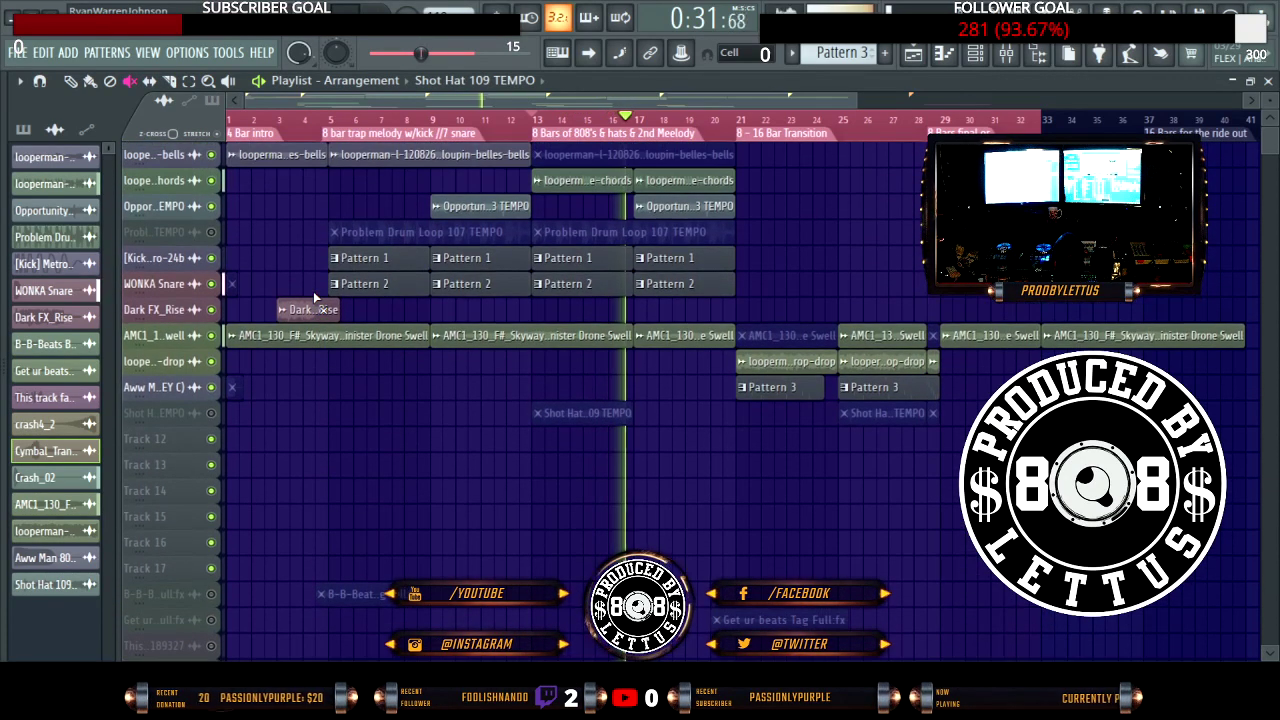
pyautogui.click(213, 414)
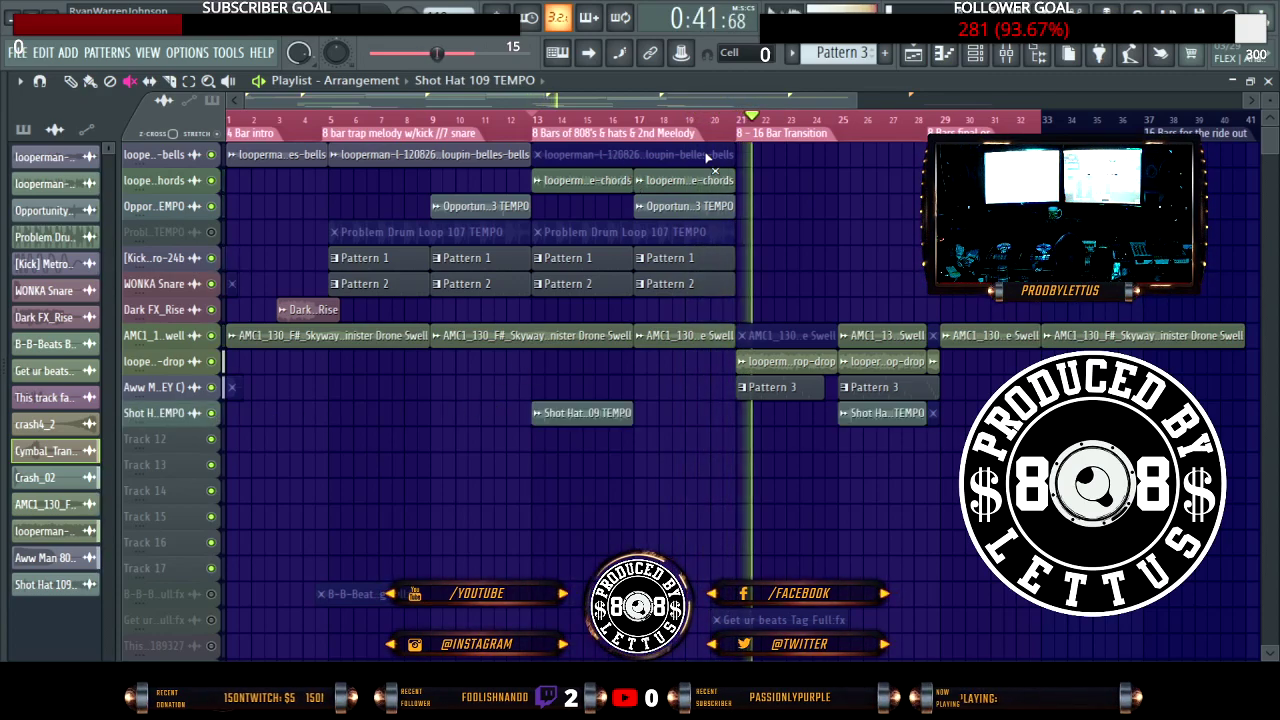
# Step: Play from bar 13 and mute the chords, Opportunity hat, kick, WONKA Snare, Dark FX_Rise and drone swell tracks to isolate the Shot Hat
pyautogui.click(532, 120)
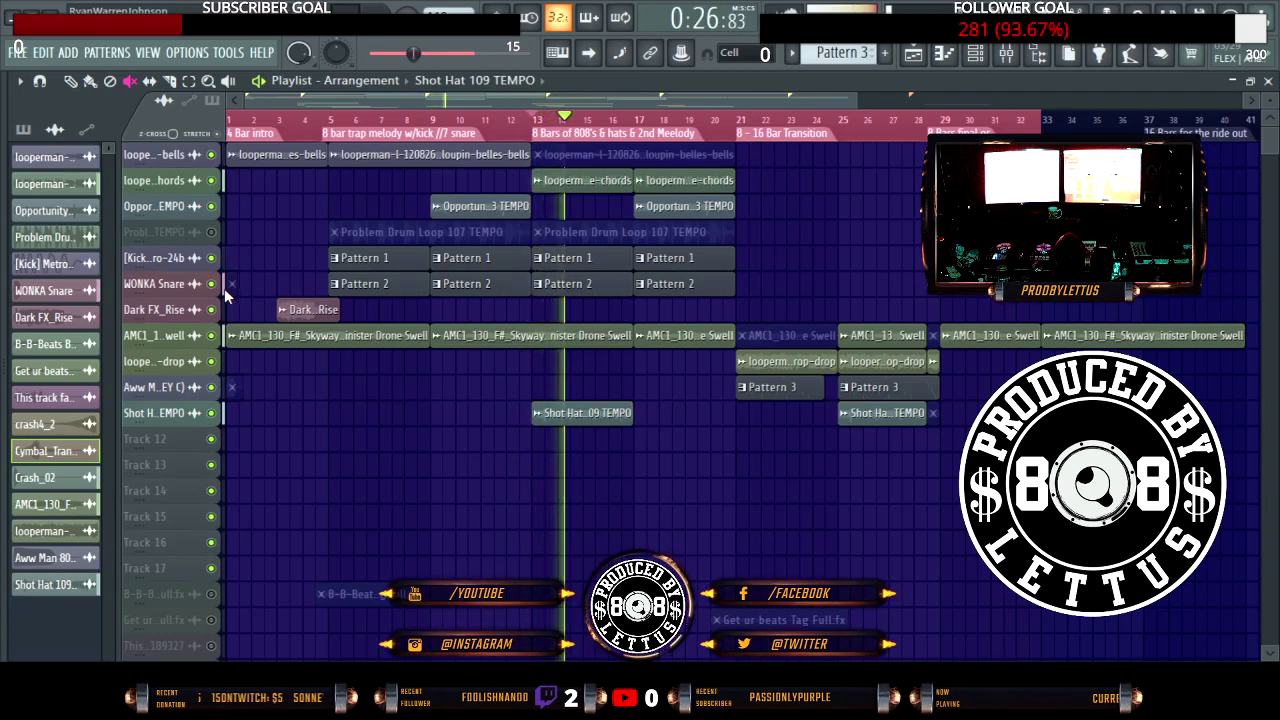
pyautogui.click(211, 206)
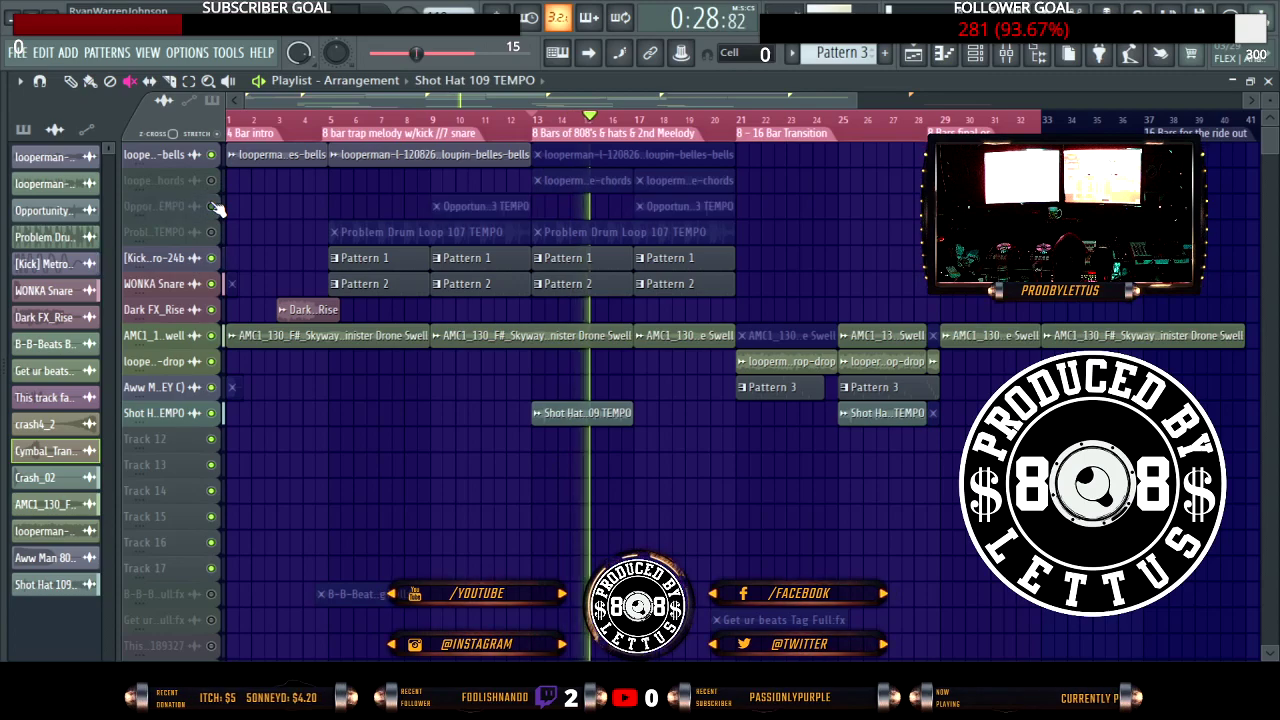
pyautogui.click(211, 258)
pyautogui.click(211, 284)
pyautogui.click(211, 310)
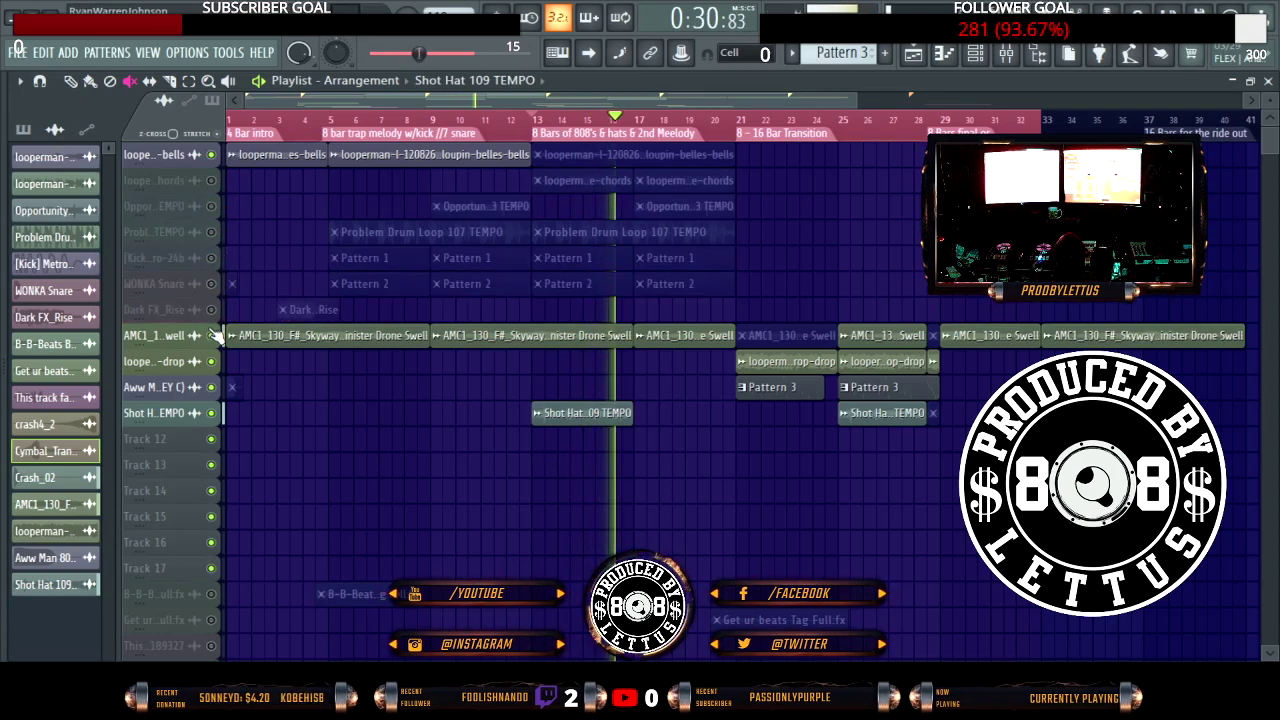
pyautogui.click(211, 336)
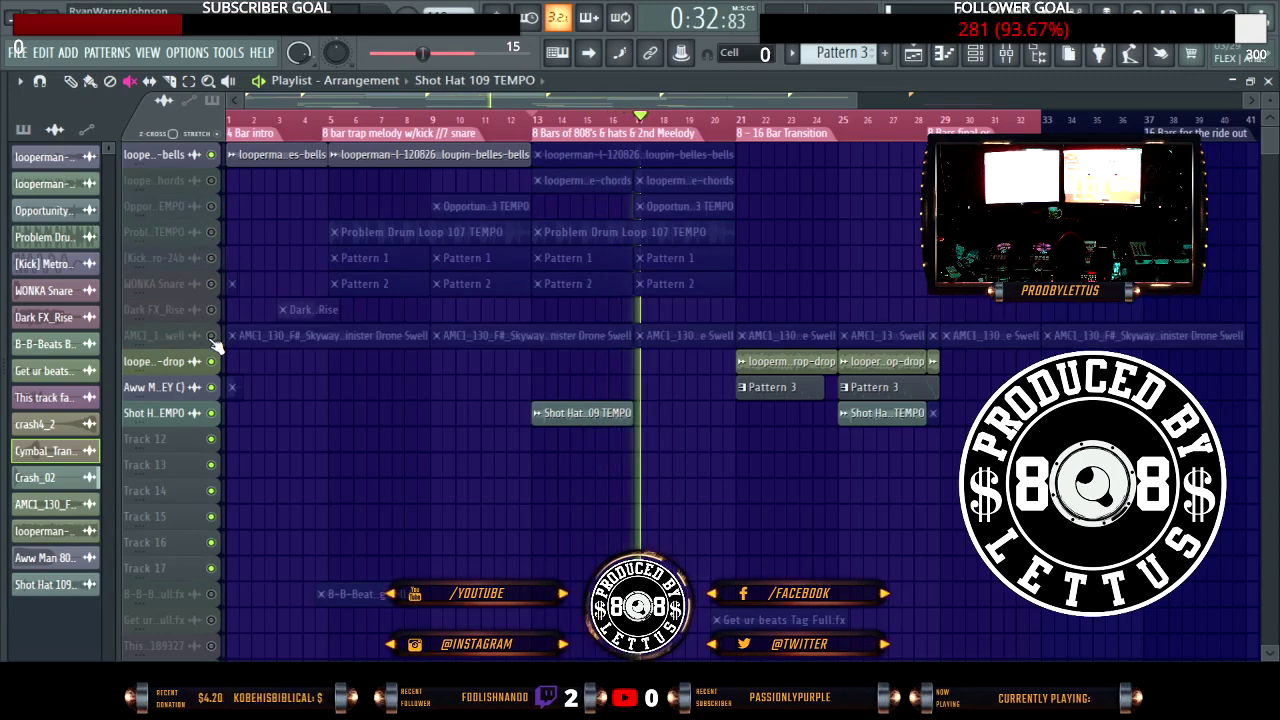
# Step: Unmute the drone swell, WONKA Snare, kick, Problem Drum Loop, Opportunity hat and chords tracks
pyautogui.click(211, 336)
pyautogui.click(211, 284)
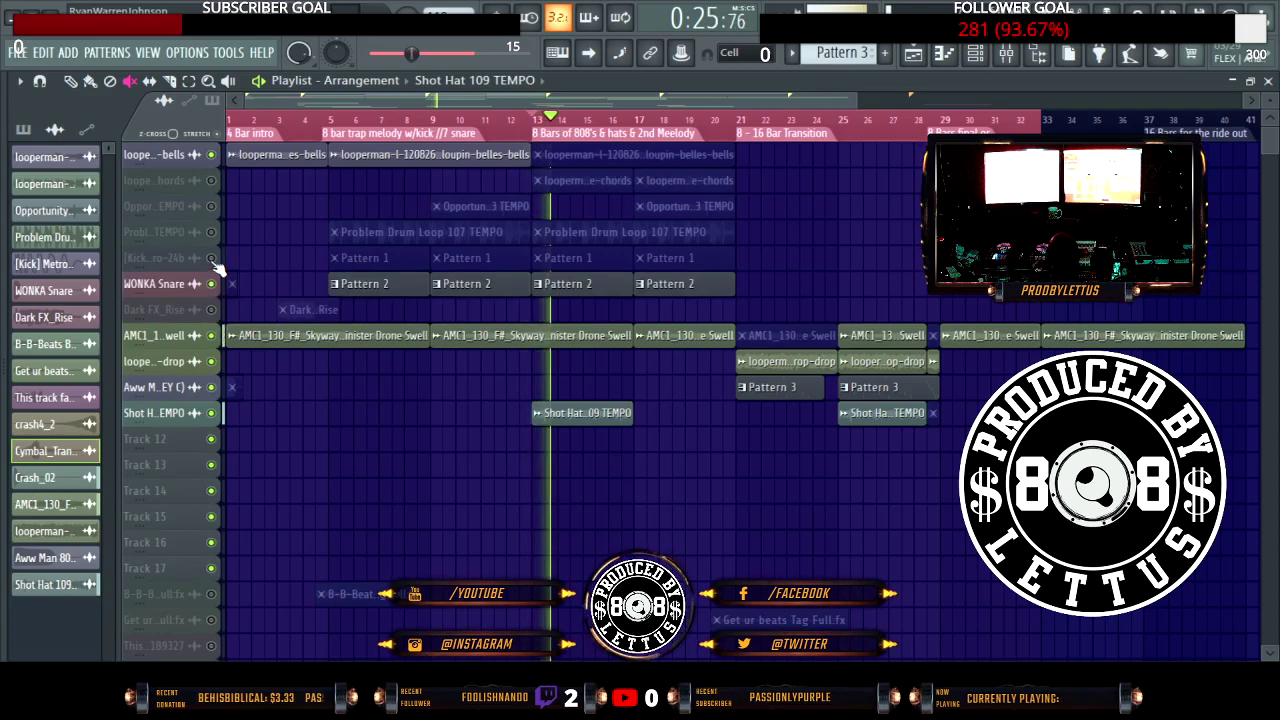
pyautogui.click(211, 258)
pyautogui.click(211, 232)
pyautogui.click(211, 206)
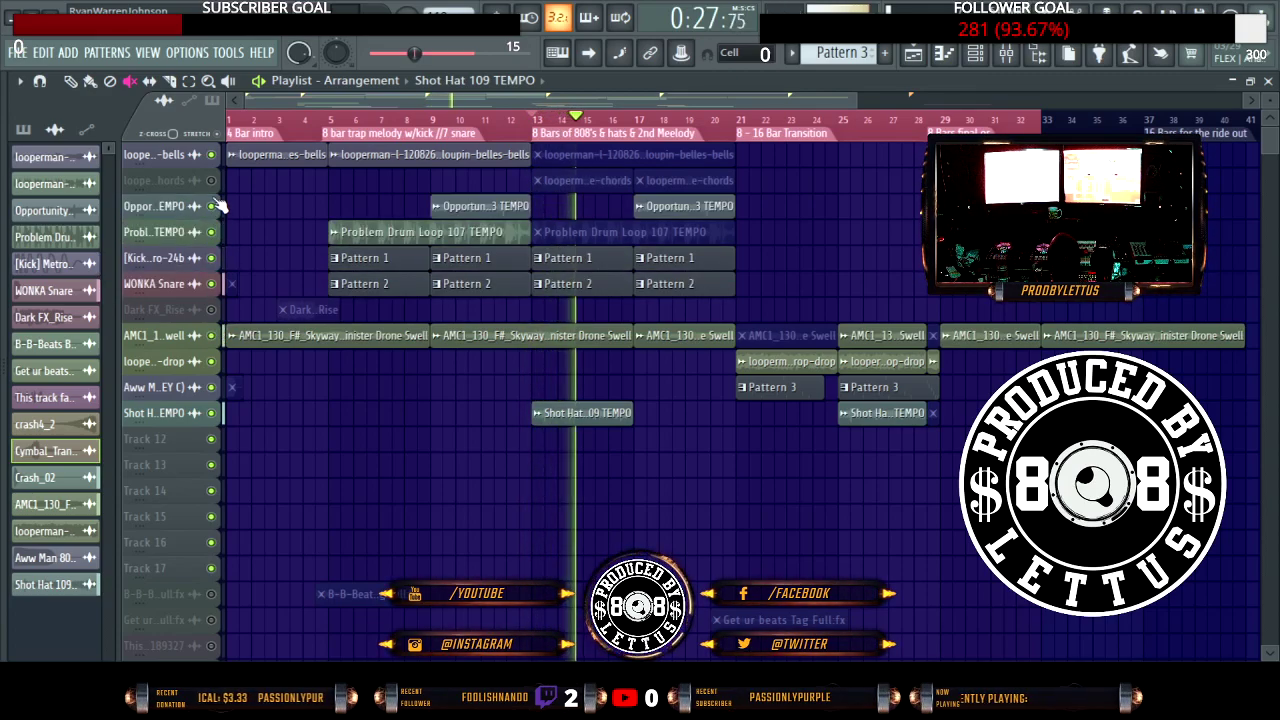
pyautogui.click(211, 180)
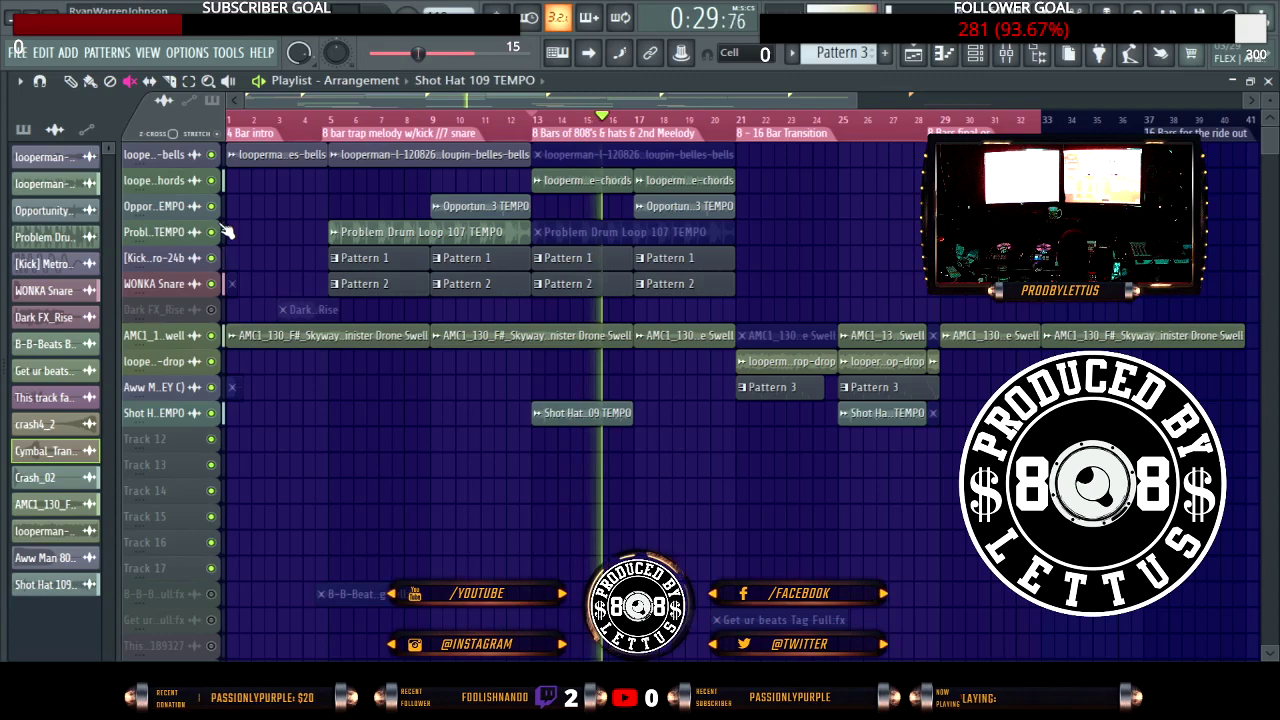
# Step: Select the looperman drop, Aww Man 808 and Shot Hat channels and link them to mixer tracks starting at insert 15
pyautogui.click(983, 63)
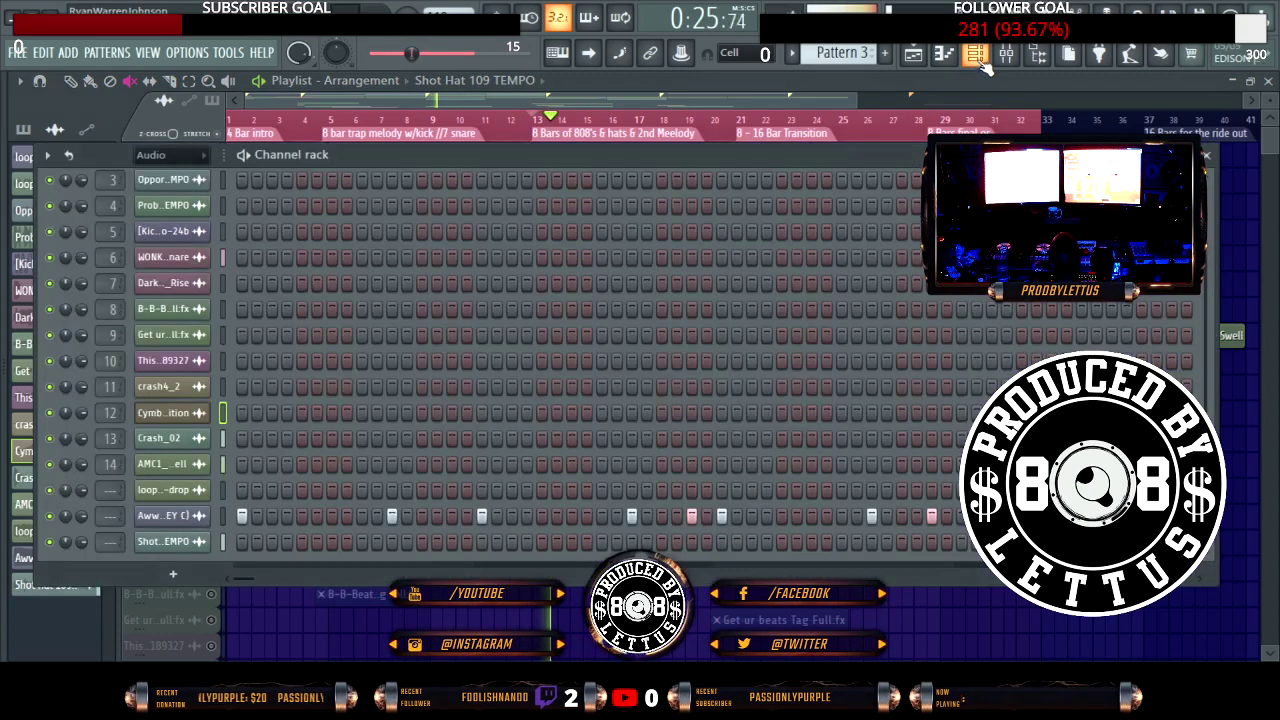
pyautogui.moveTo(224, 491); pyautogui.dragTo(224, 541)
pyautogui.scroll(3, 820, 340)
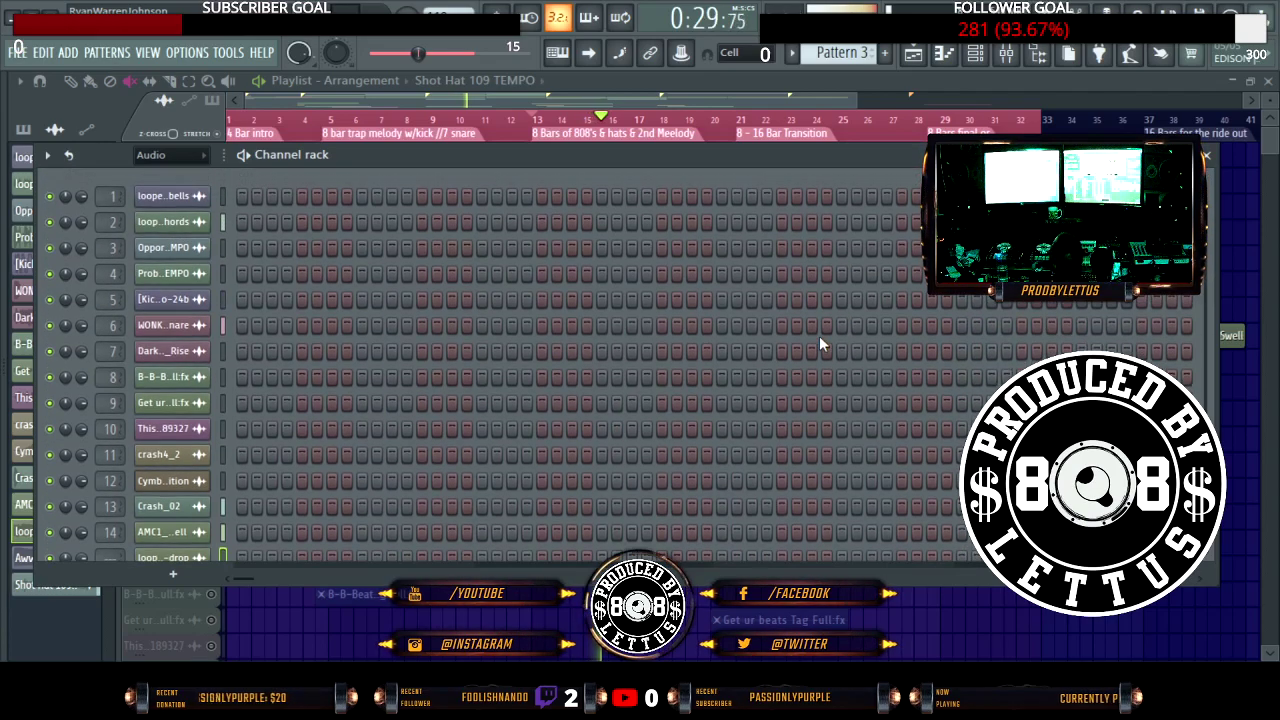
pyautogui.click(1007, 57)
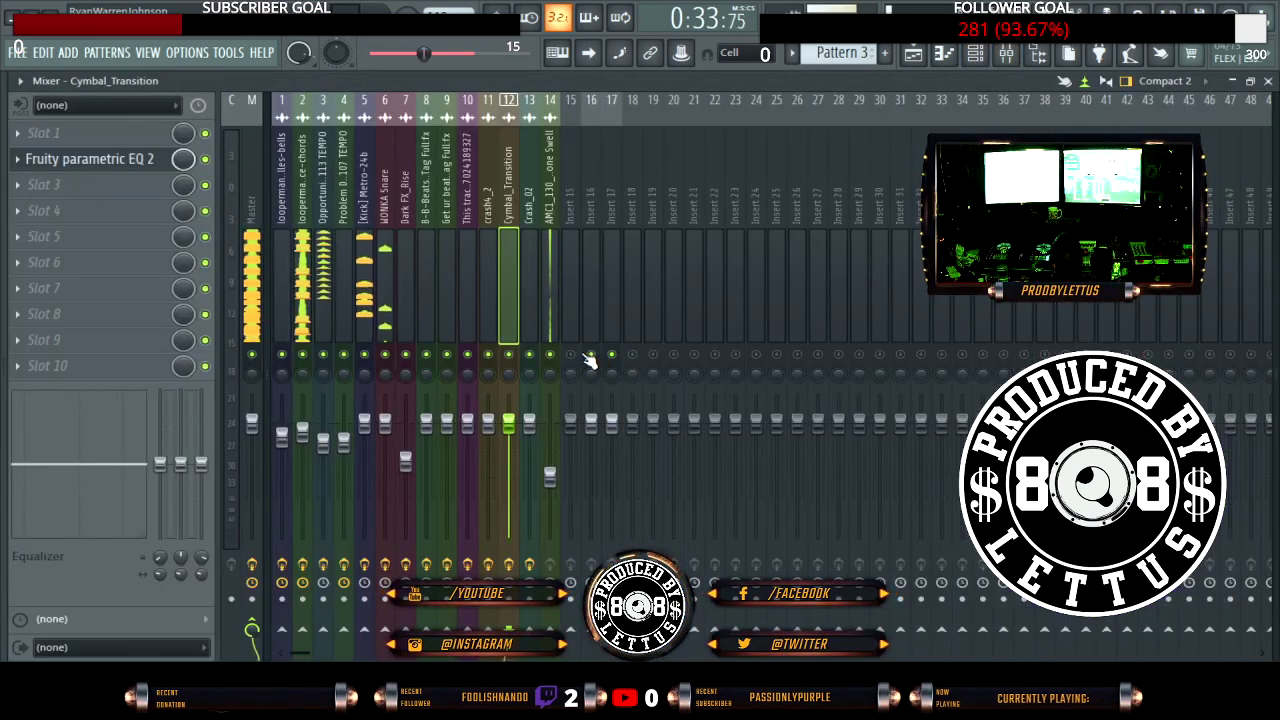
pyautogui.click(587, 203)
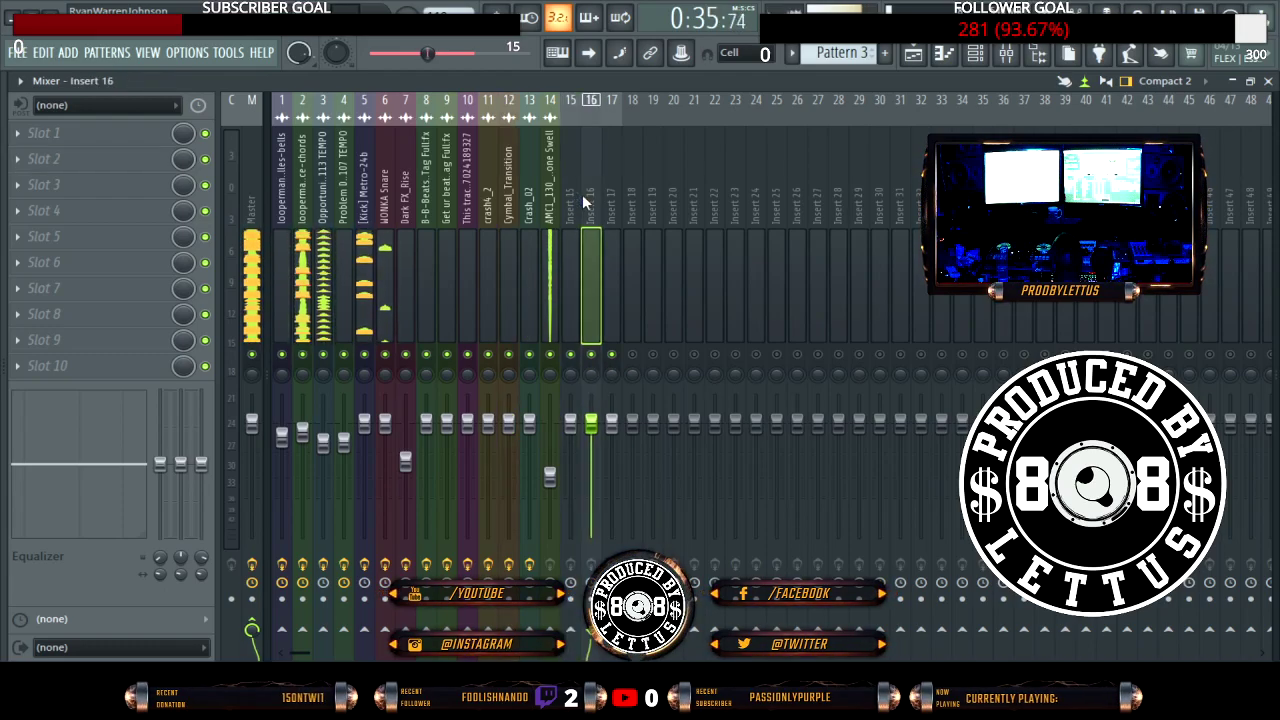
pyautogui.click(573, 206)
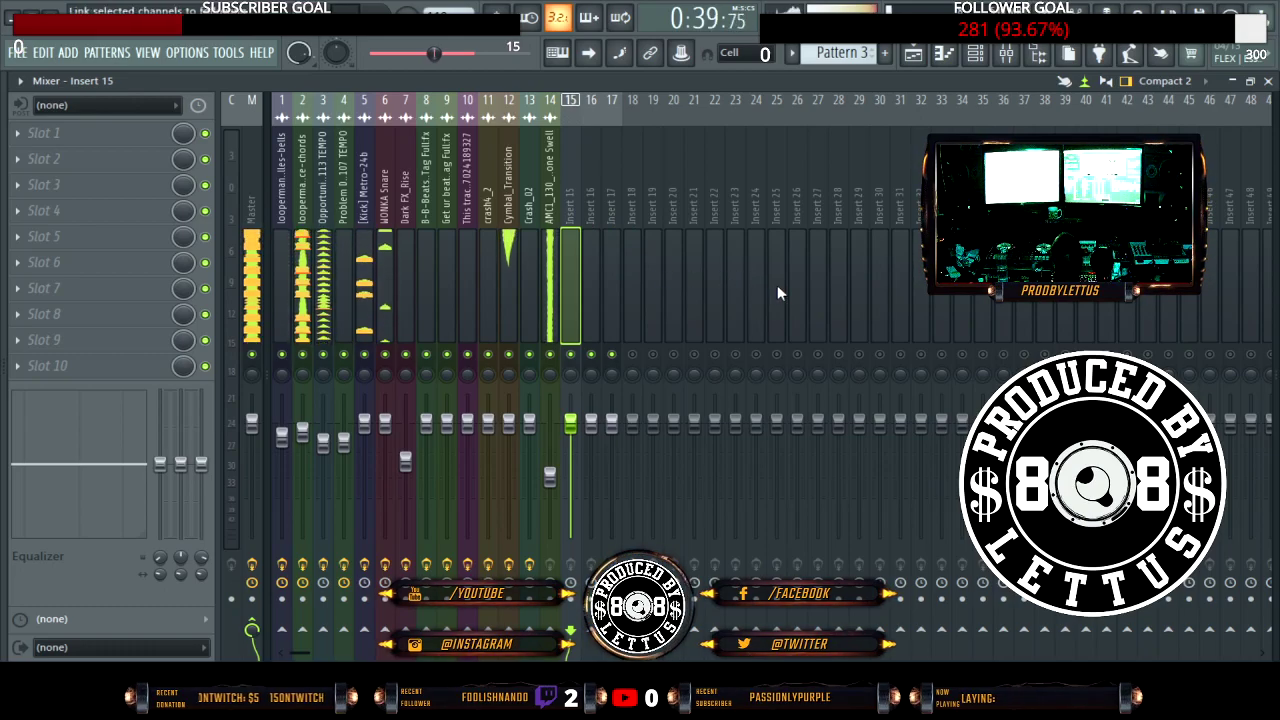
pyautogui.hotkey('ctrl', 'l')
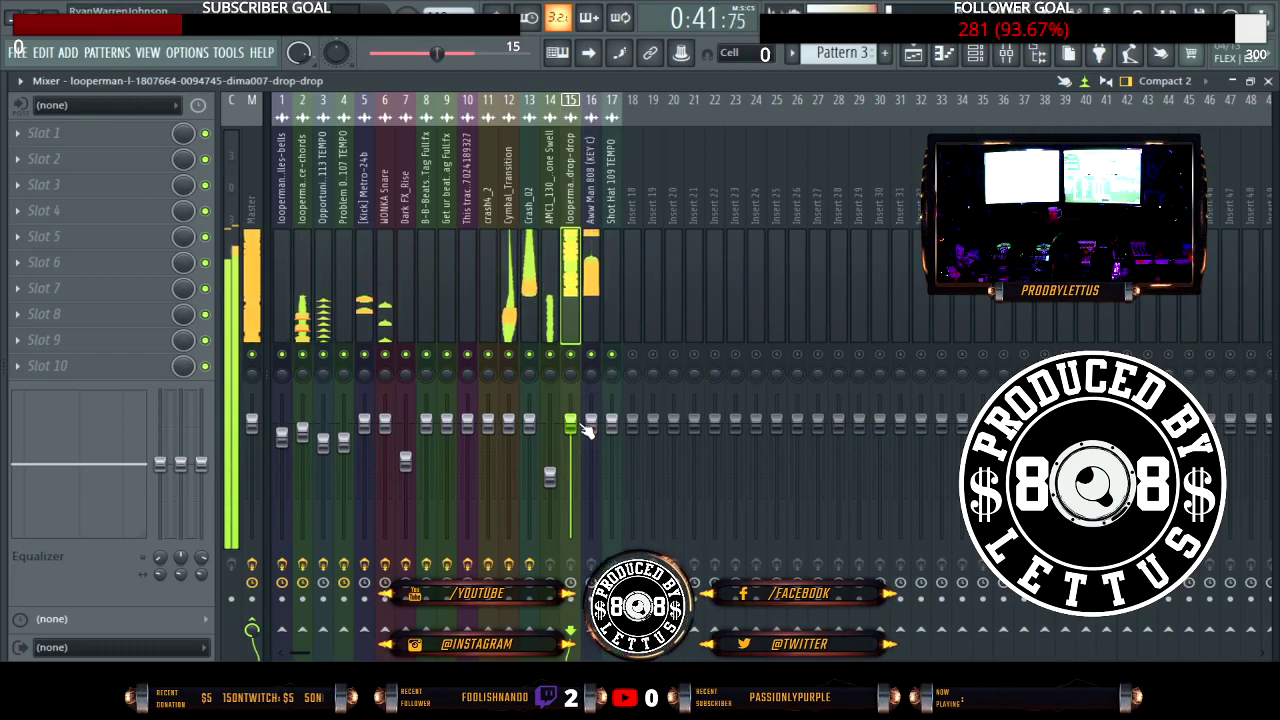
# Step: Lower the faders of the looperman drop, Aww Man 808 and Shot Hat mixer tracks, and move the Shot Hat track to insert 5
pyautogui.moveTo(591, 421); pyautogui.dragTo(611, 440)
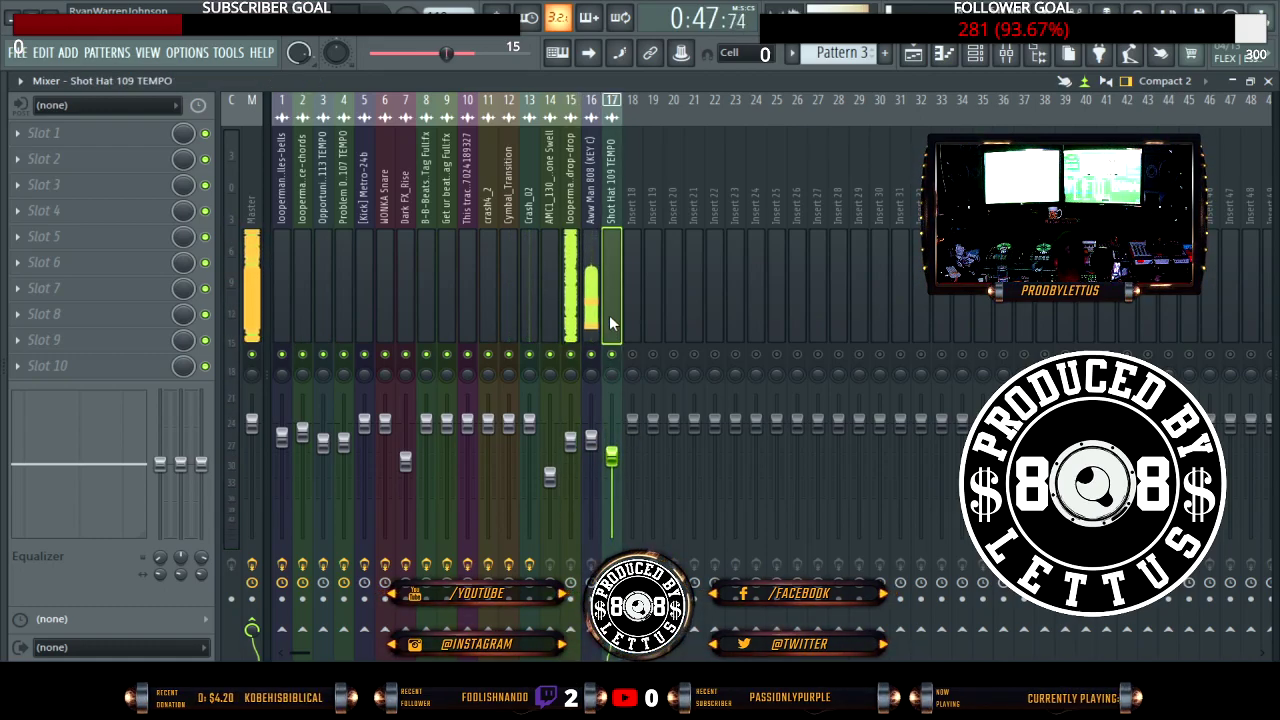
pyautogui.hotkey('alt', 'Left')
pyautogui.hotkey('alt', 'Left')
pyautogui.hotkey('alt', 'Left')
pyautogui.hotkey('alt', 'Left')
pyautogui.hotkey('alt', 'Left')
pyautogui.hotkey('alt', 'Left')
pyautogui.hotkey('alt', 'Left')
pyautogui.hotkey('alt', 'Left')
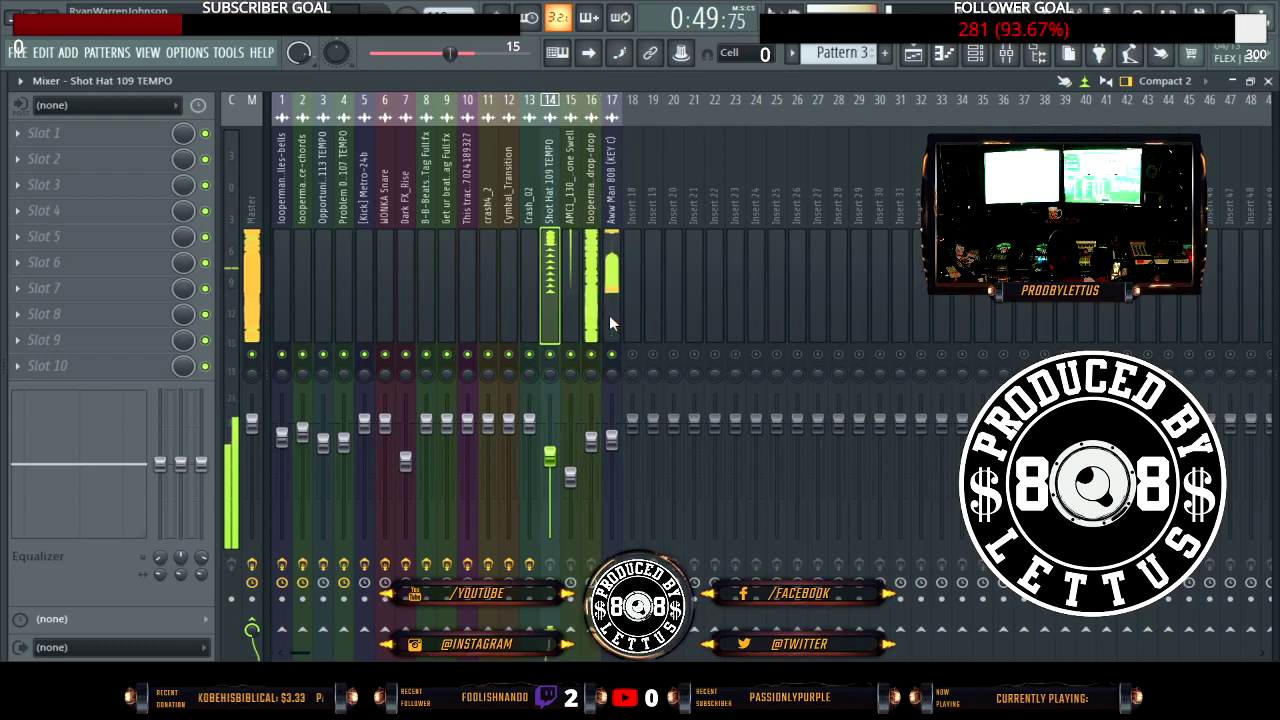
pyautogui.hotkey('alt', 'Left')
pyautogui.hotkey('alt', 'Left')
pyautogui.hotkey('alt', 'Left')
pyautogui.hotkey('alt', 'Left')
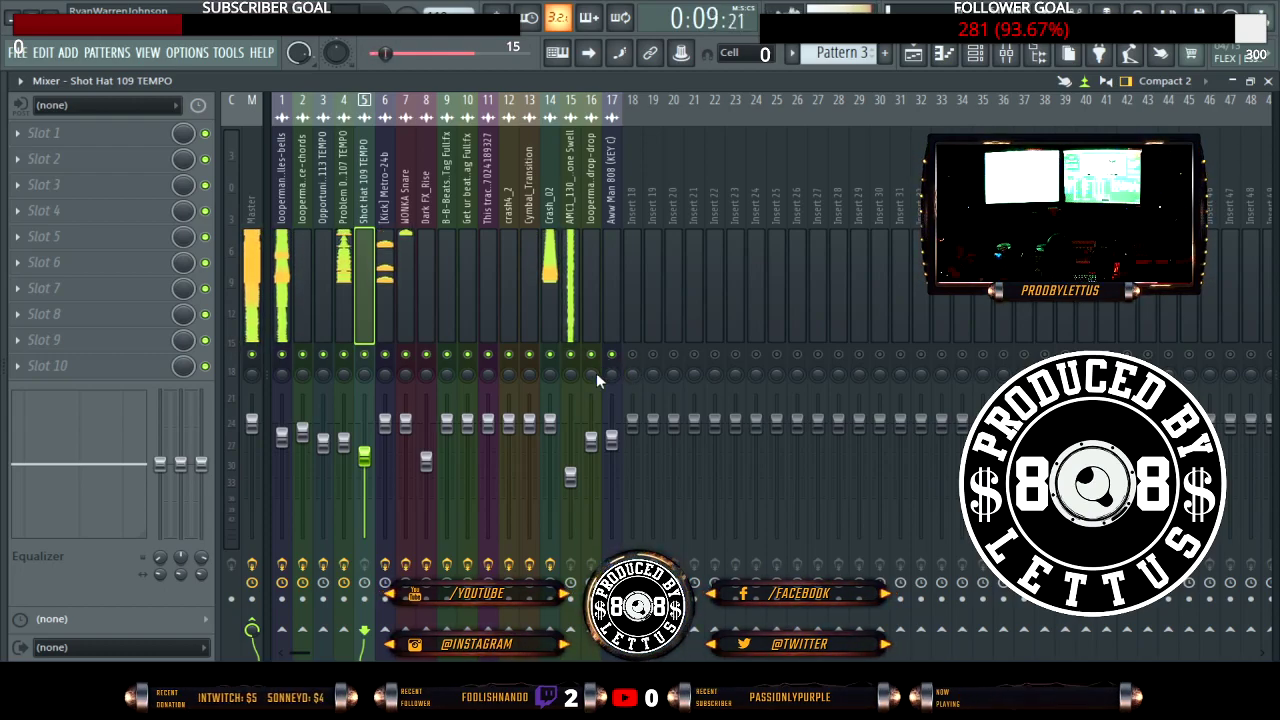
# Step: Lower the Crash_02 mixer fader and mute the Problem Drum Loop track in the playlist
pyautogui.moveTo(549, 433); pyautogui.dragTo(549, 463)
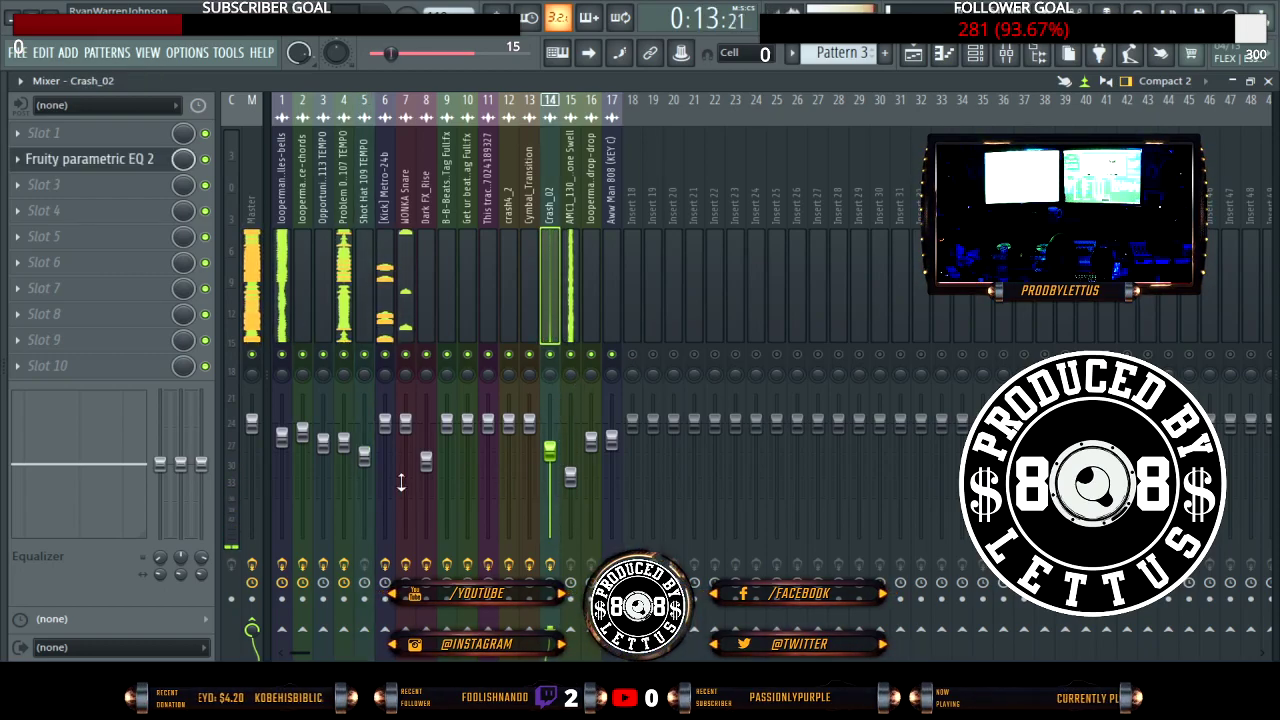
pyautogui.click(1268, 81)
pyautogui.click(1084, 79)
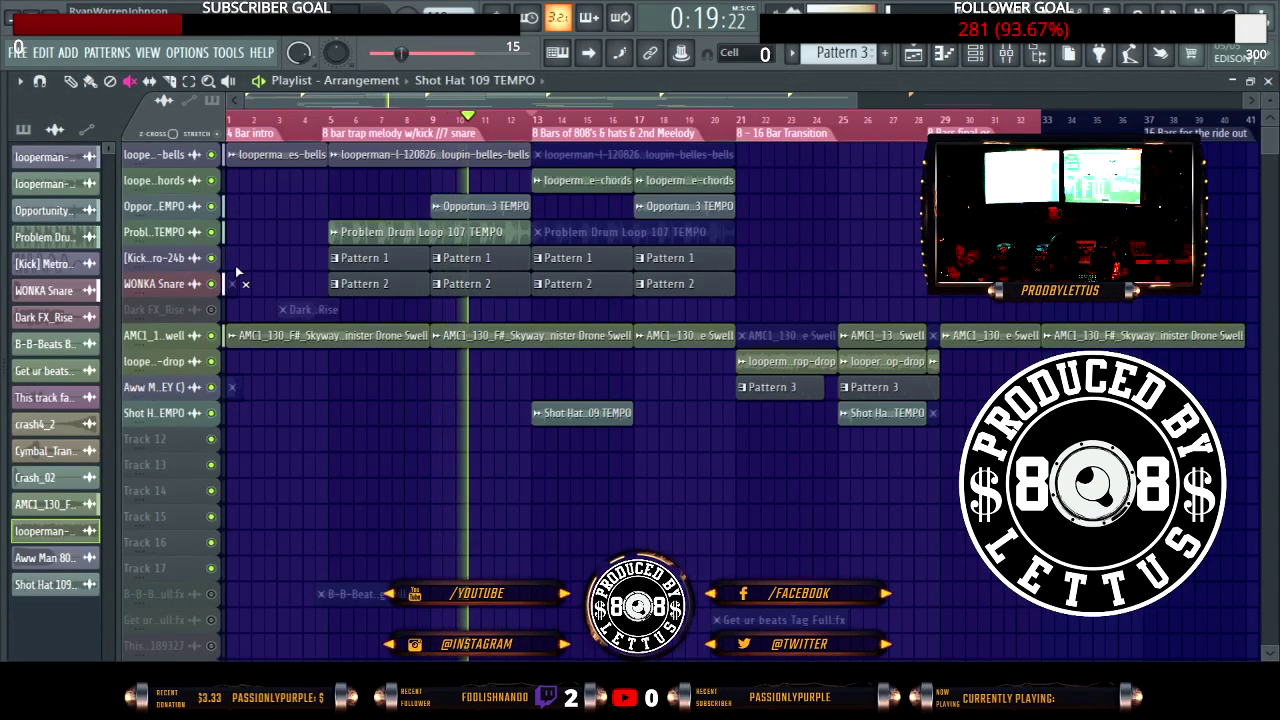
pyautogui.click(211, 232)
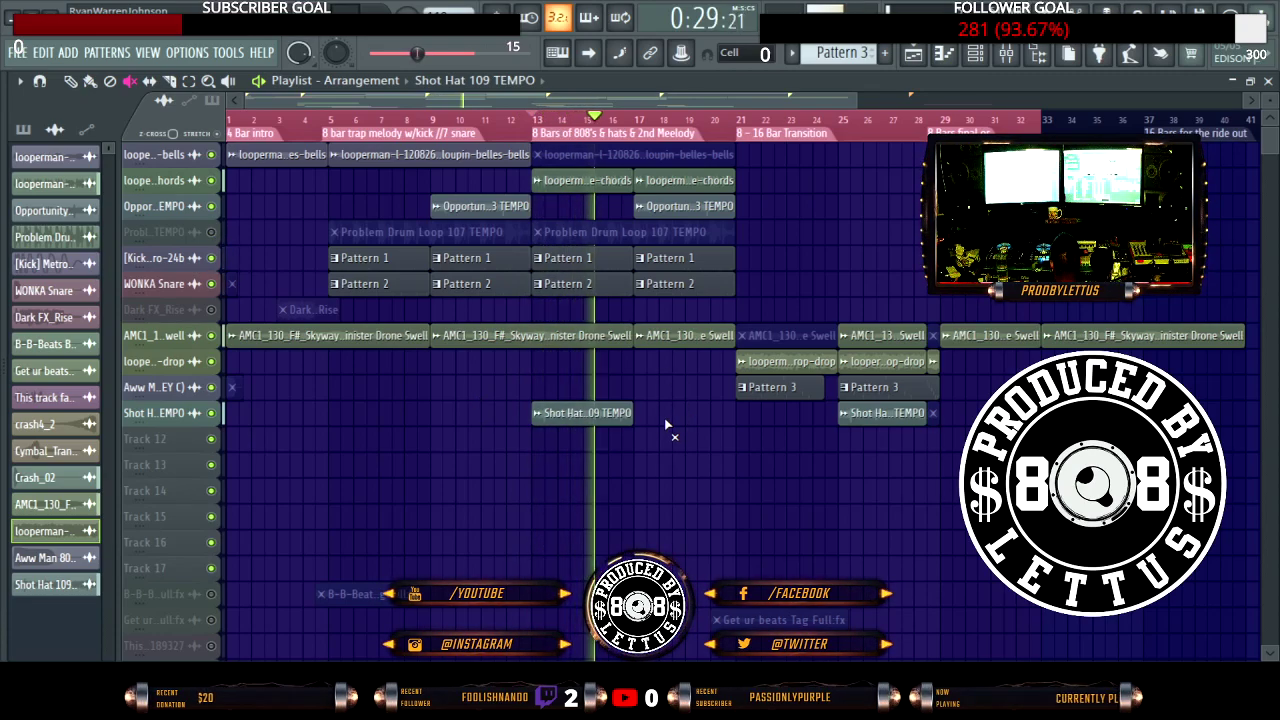
pyautogui.press('b')
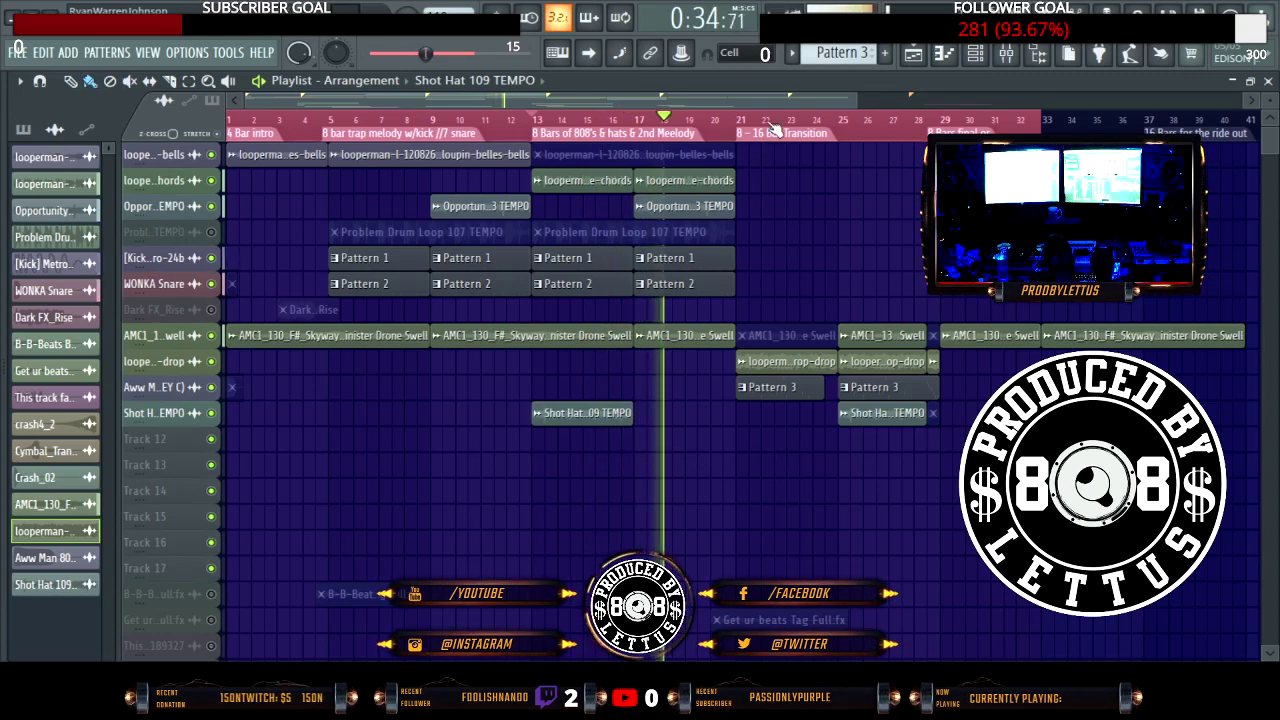
# Step: On the Shot Hat mixer track's Fruity parametric EQ 2, move band 6 higher and raise the band 1 low cut to about 368 Hz
pyautogui.click(1006, 55)
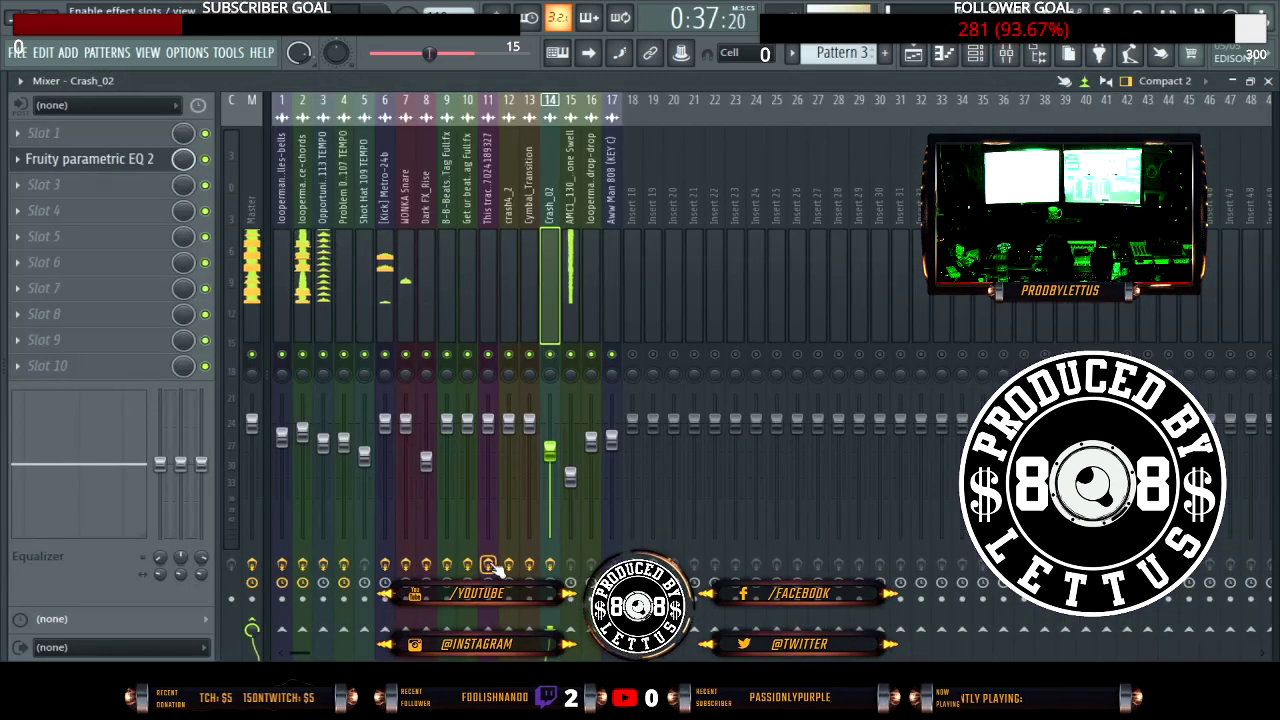
pyautogui.click(362, 240)
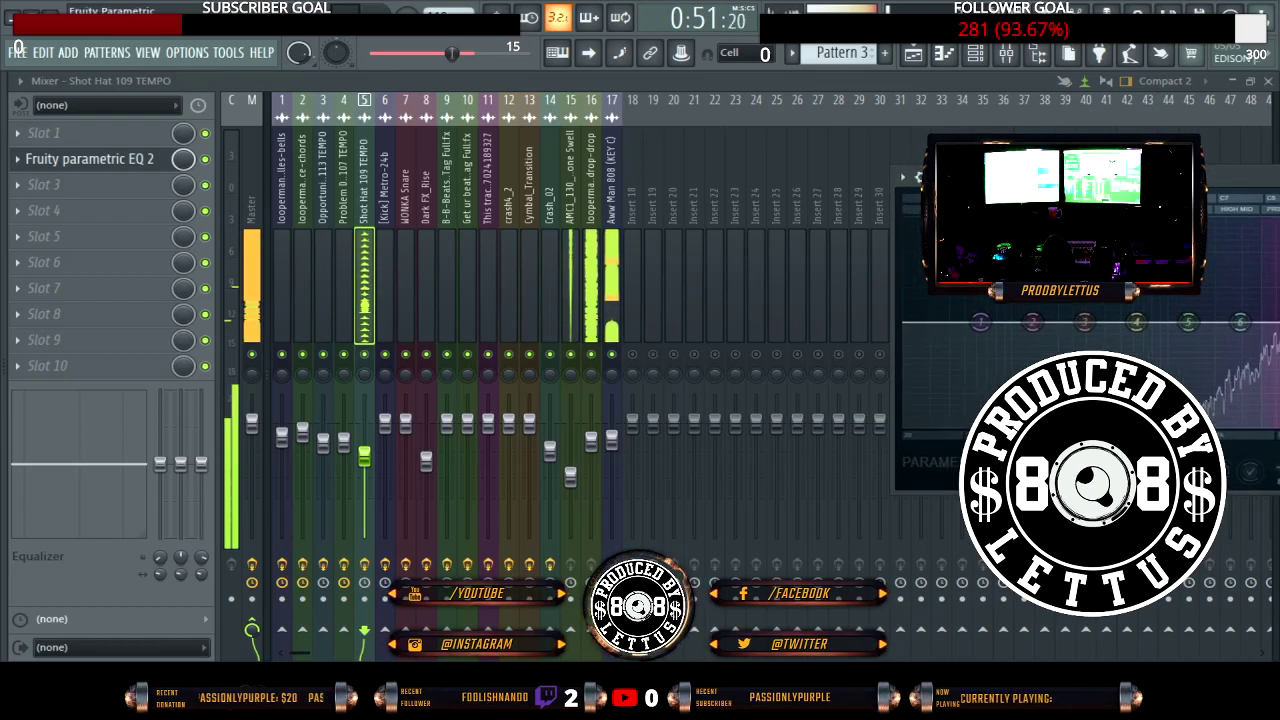
pyautogui.moveTo(995, 188); pyautogui.dragTo(584, 226)
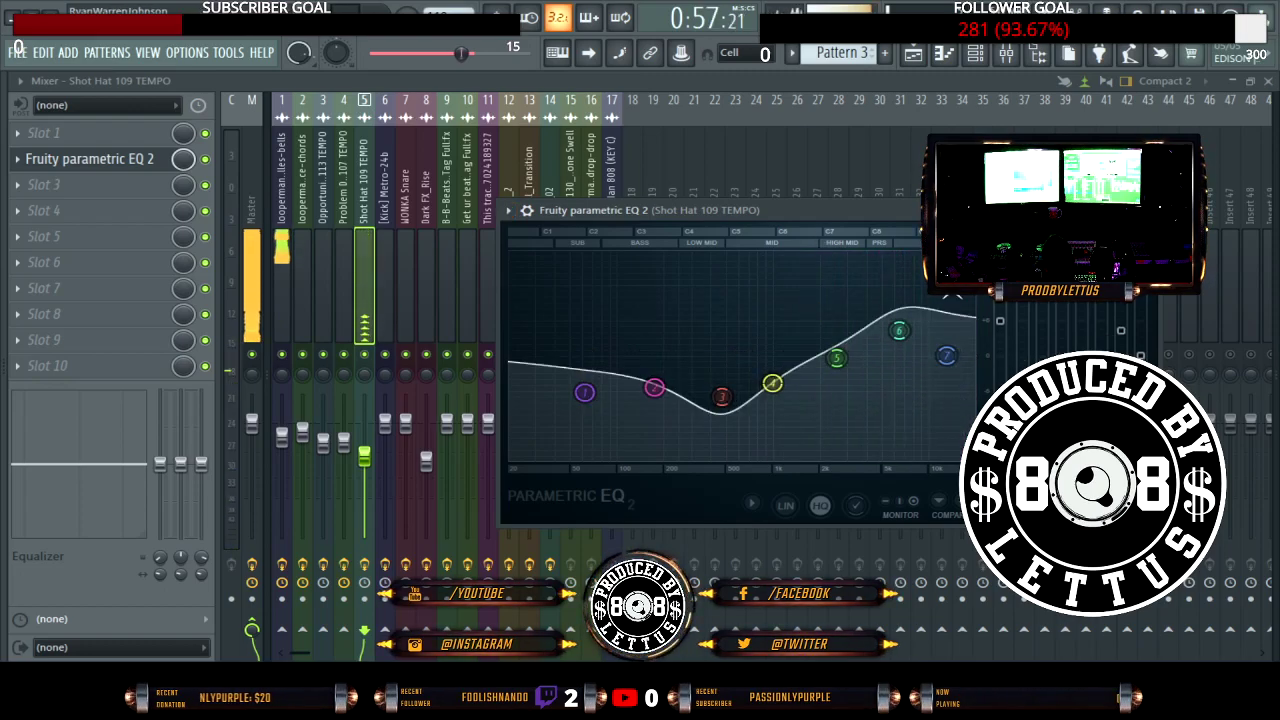
pyautogui.moveTo(899, 330); pyautogui.dragTo(950, 349)
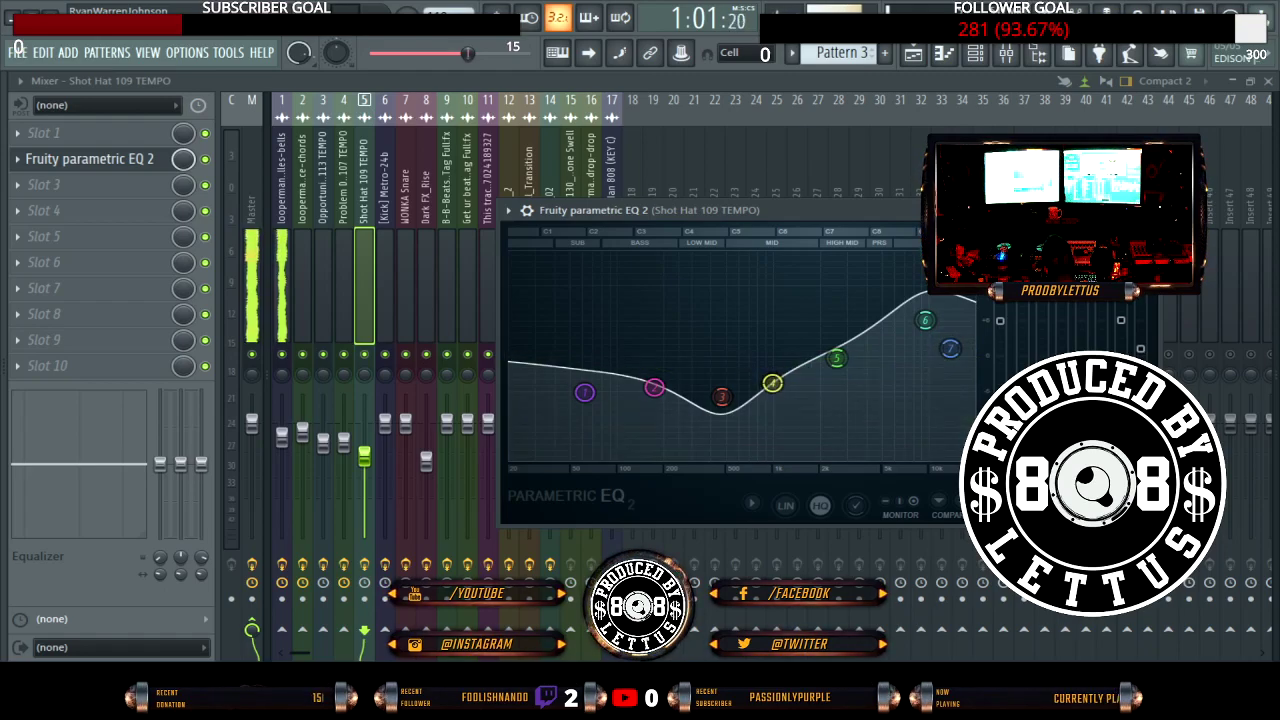
pyautogui.moveTo(585, 392); pyautogui.dragTo(705, 355)
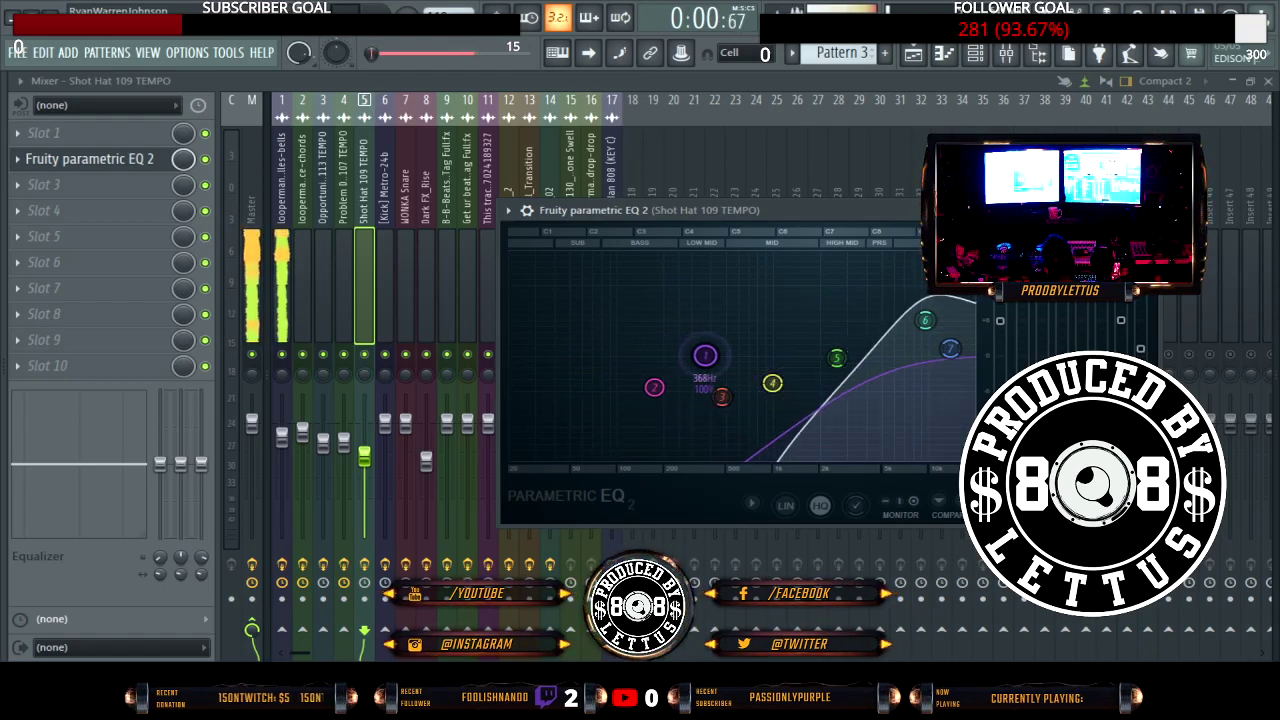
# Step: Fine-tune bands 5, 6 and 7 of the Shot Hat's parametric EQ to shape its high end, and close the EQ
pyautogui.moveTo(836, 357); pyautogui.dragTo(879, 386)
pyautogui.click(927, 323)
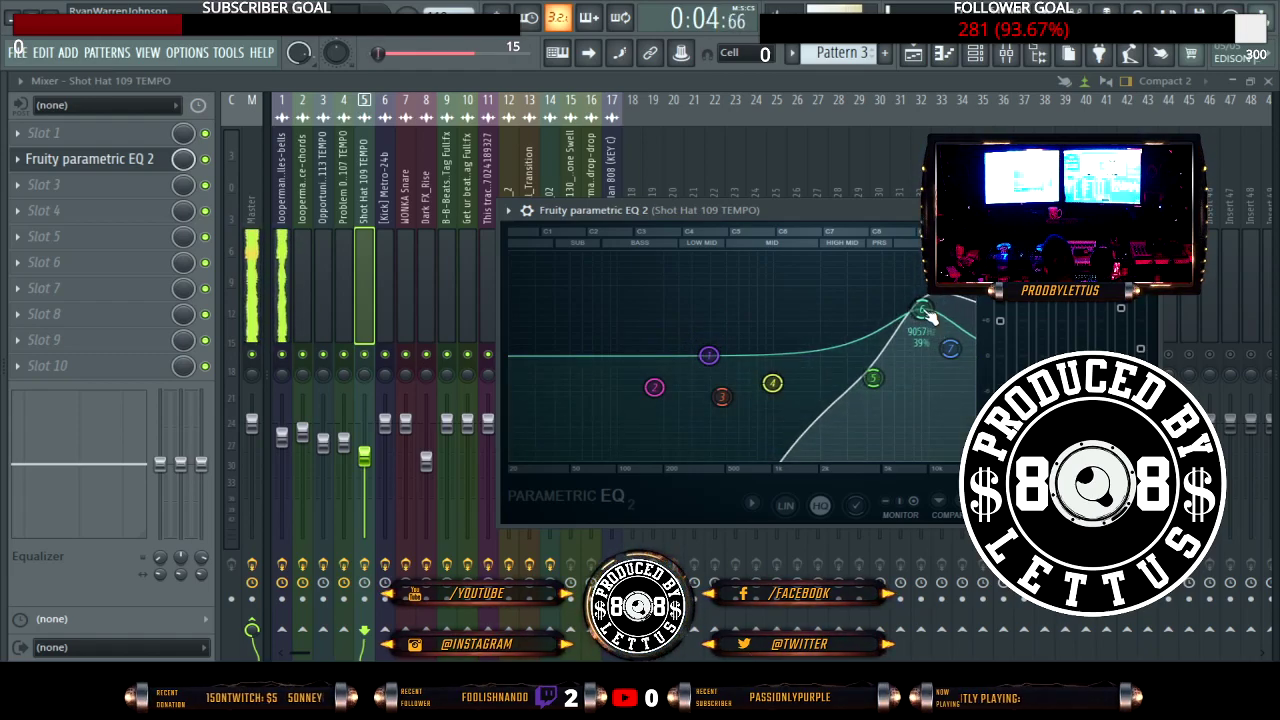
pyautogui.click(951, 348)
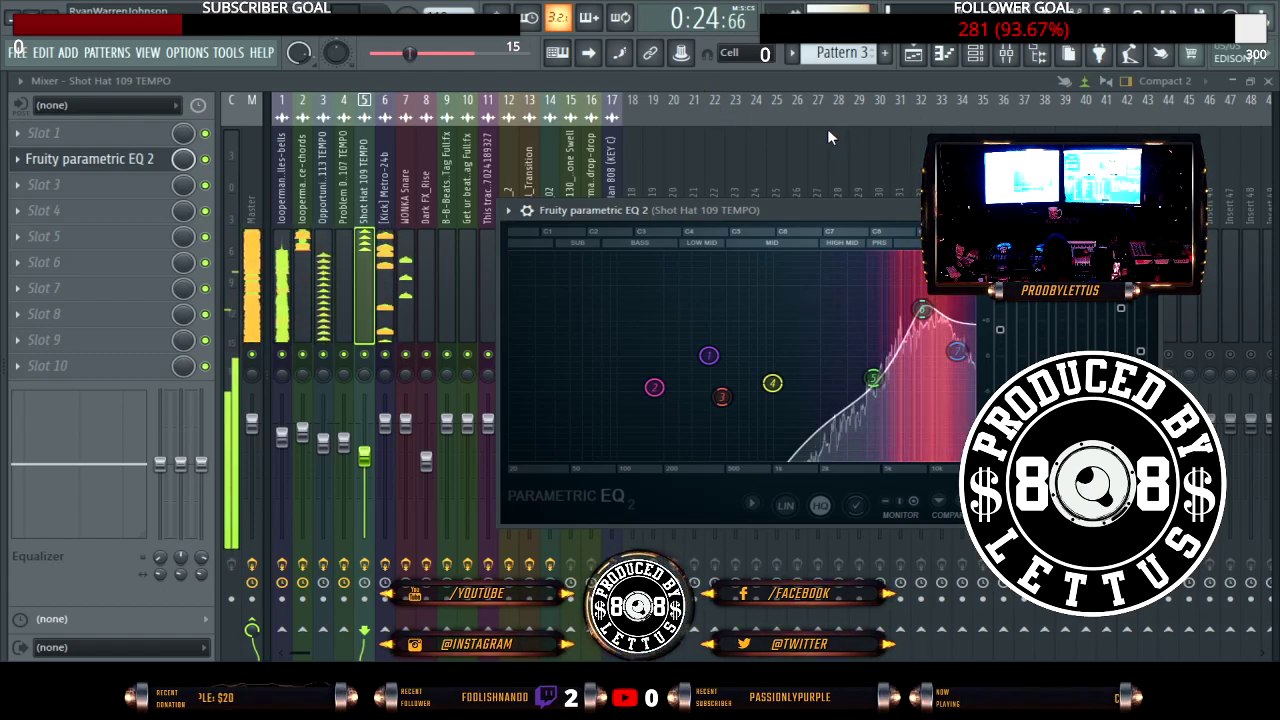
pyautogui.moveTo(924, 306)
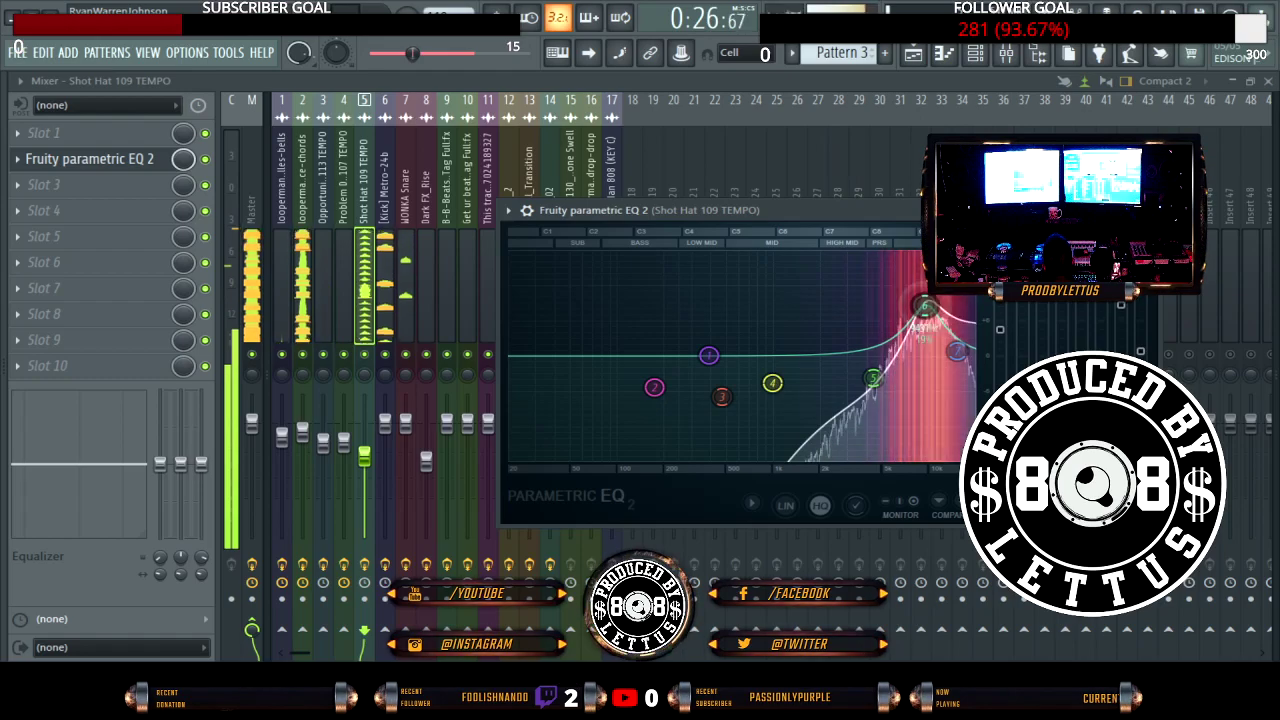
pyautogui.moveTo(924, 306); pyautogui.dragTo(937, 307)
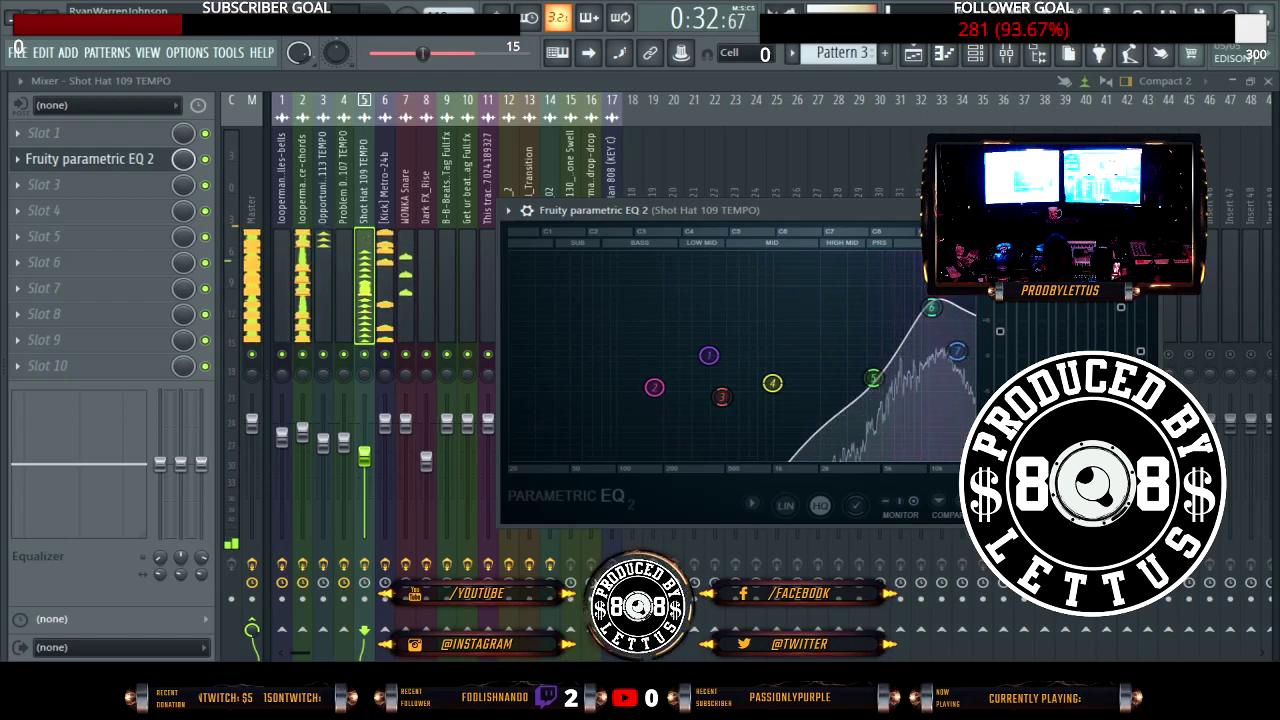
pyautogui.press('Escape')
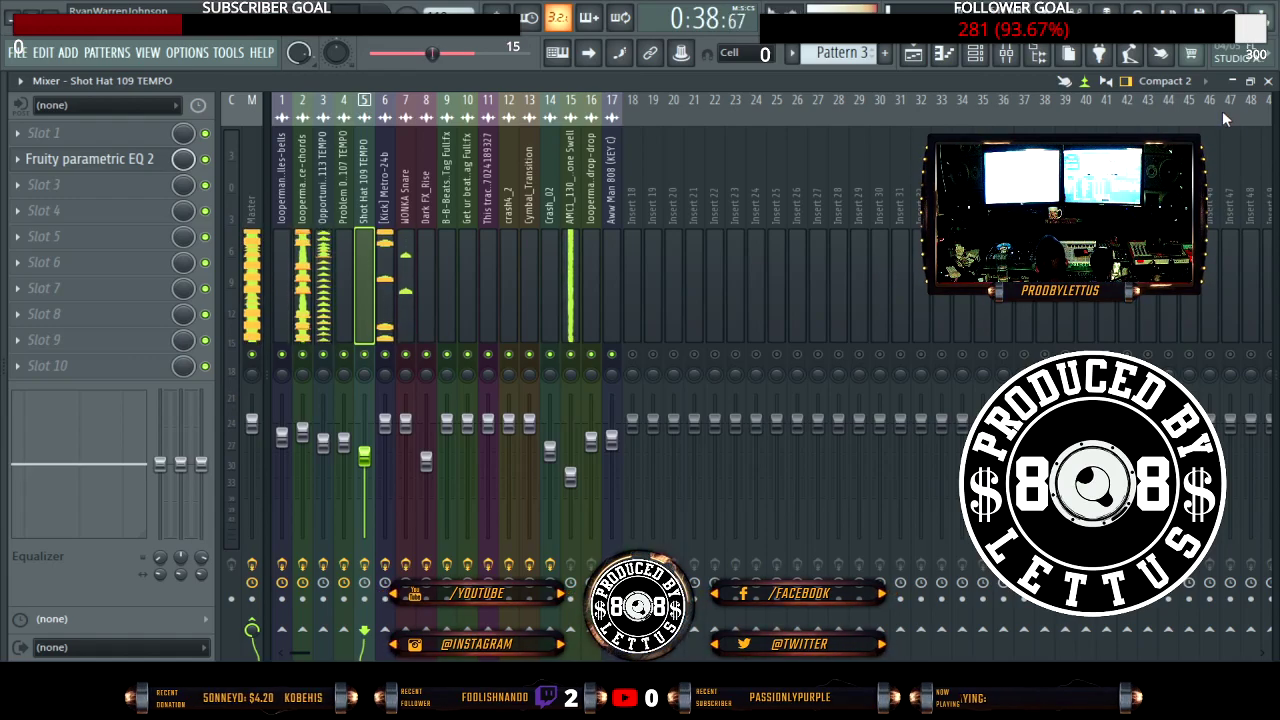
# Step: Return to the playlist and mute the looperman bells and looperman chords tracks
pyautogui.click(1267, 81)
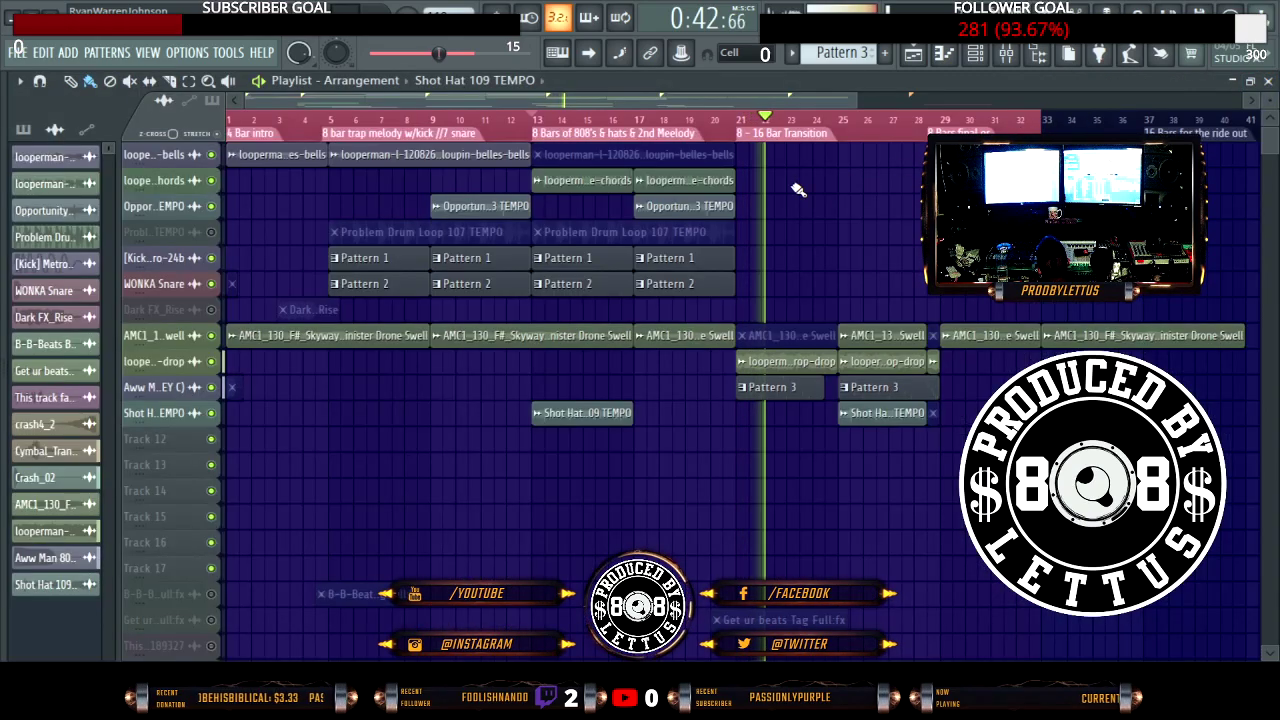
pyautogui.click(211, 155)
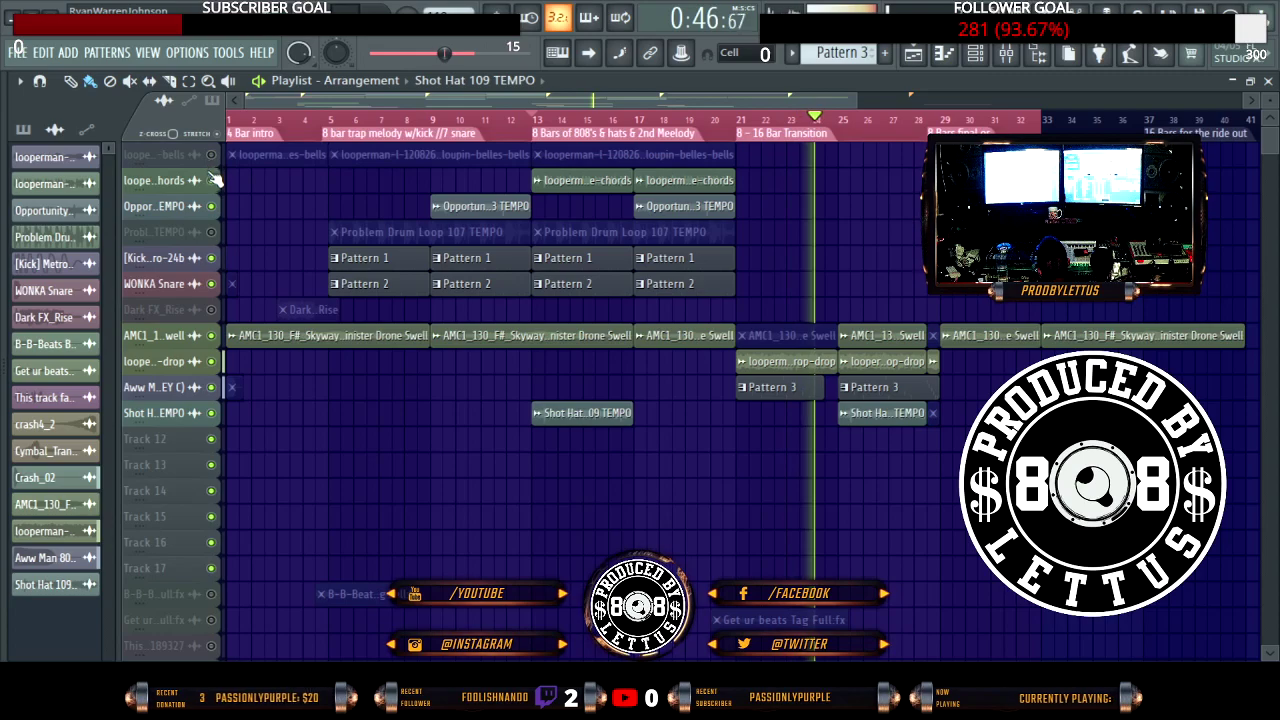
pyautogui.click(211, 180)
# Step: Show the sample browser and collapse the expanded Danger Drum Kit and Looperman folders
pyautogui.hotkey('alt', 'F8')
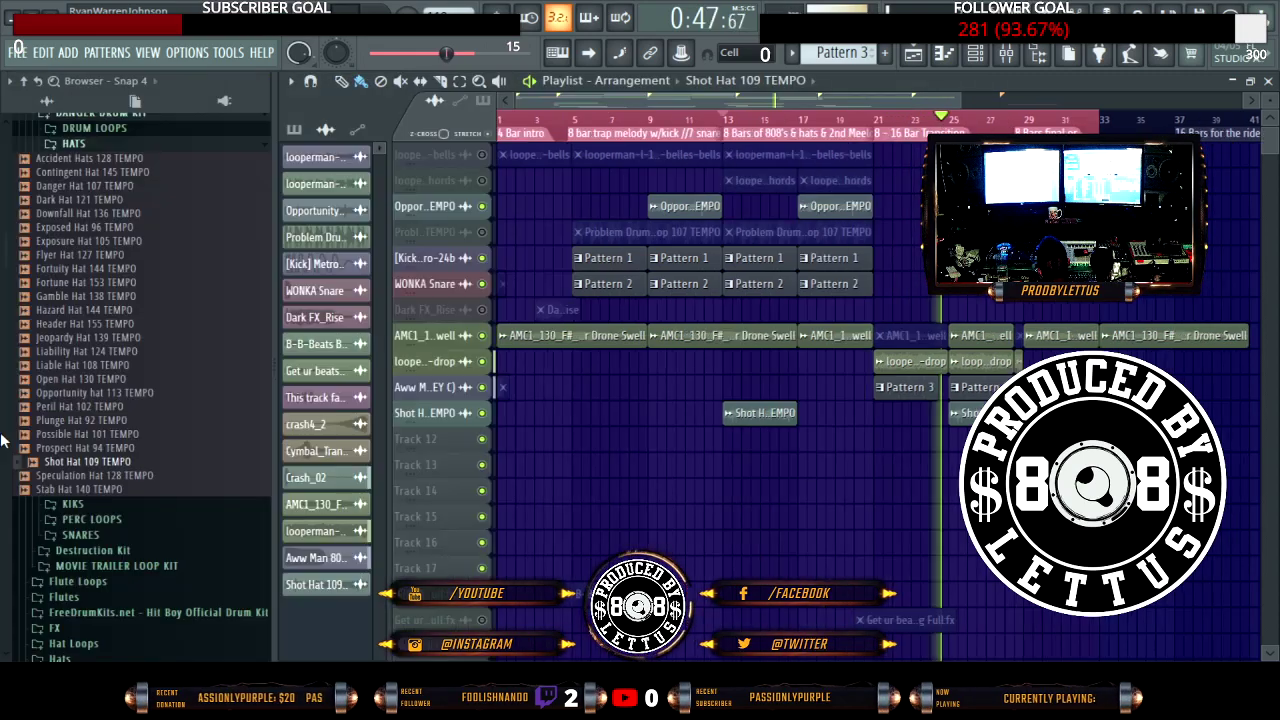
pyautogui.click(85, 146)
pyautogui.scroll(-2, 88, 146)
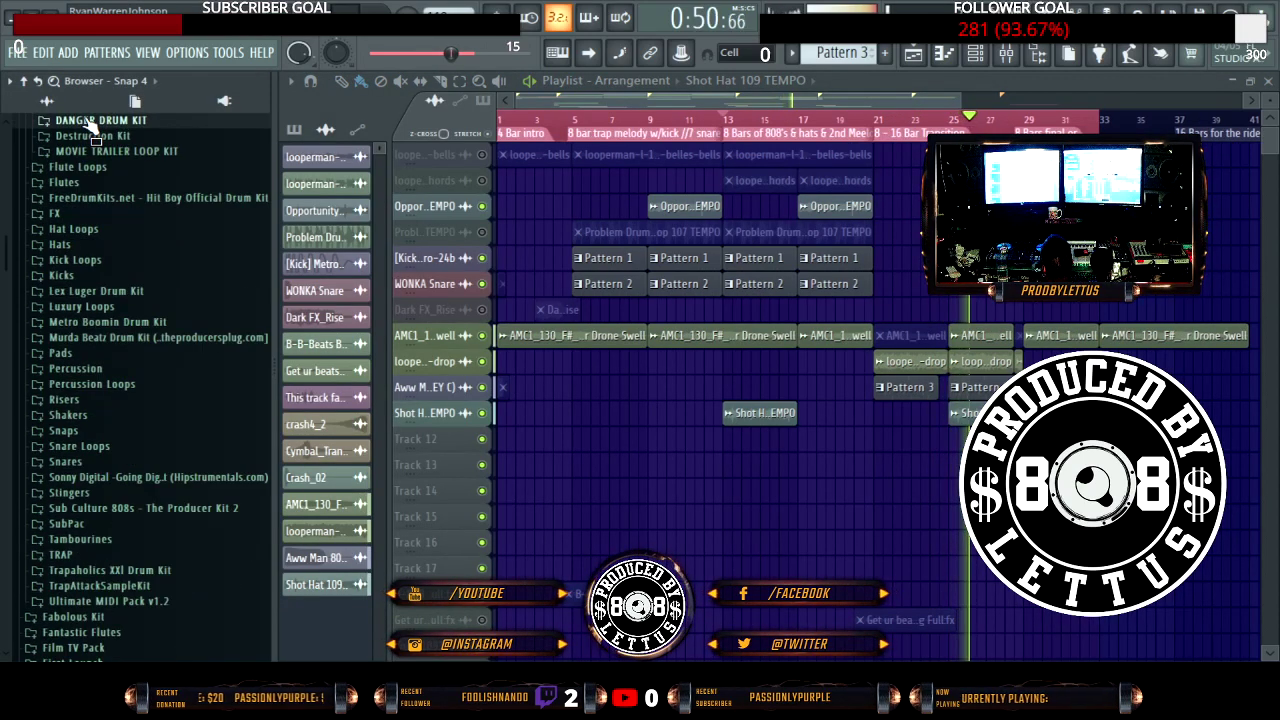
pyautogui.scroll(2, 88, 146)
pyautogui.scroll(-20, 85, 287)
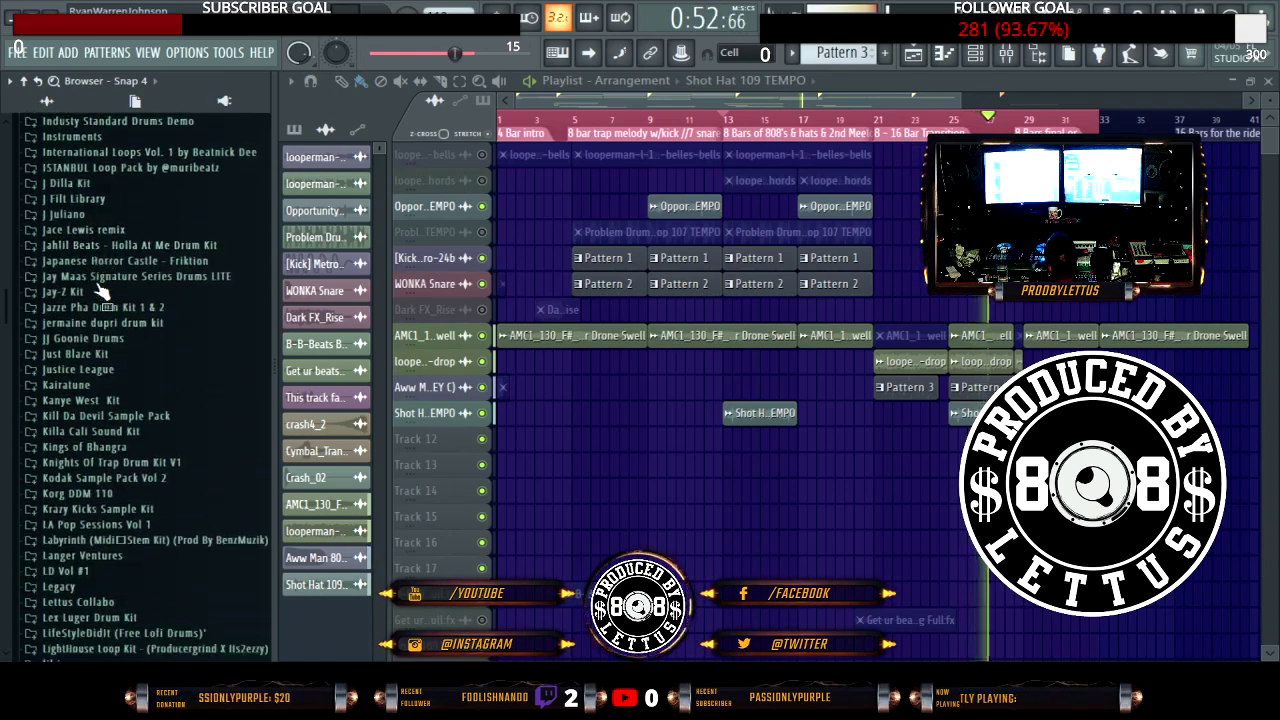
pyautogui.scroll(-8, 92, 287)
pyautogui.scroll(3, 92, 287)
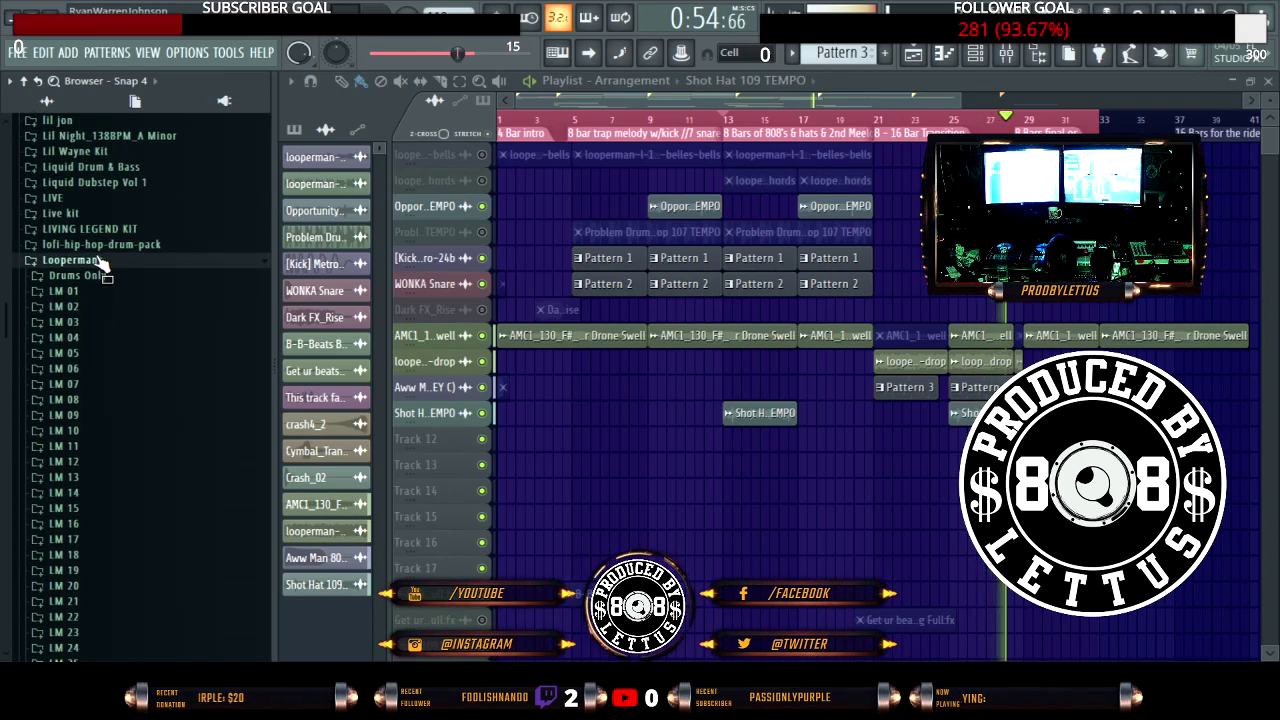
pyautogui.click(90, 262)
# Step: Add Keys_150bpm from the Timbaland Metapop Kit's Main Loops folder to playlist Track 12 at bar 1 and play the arrangement
pyautogui.scroll(-20, 92, 292)
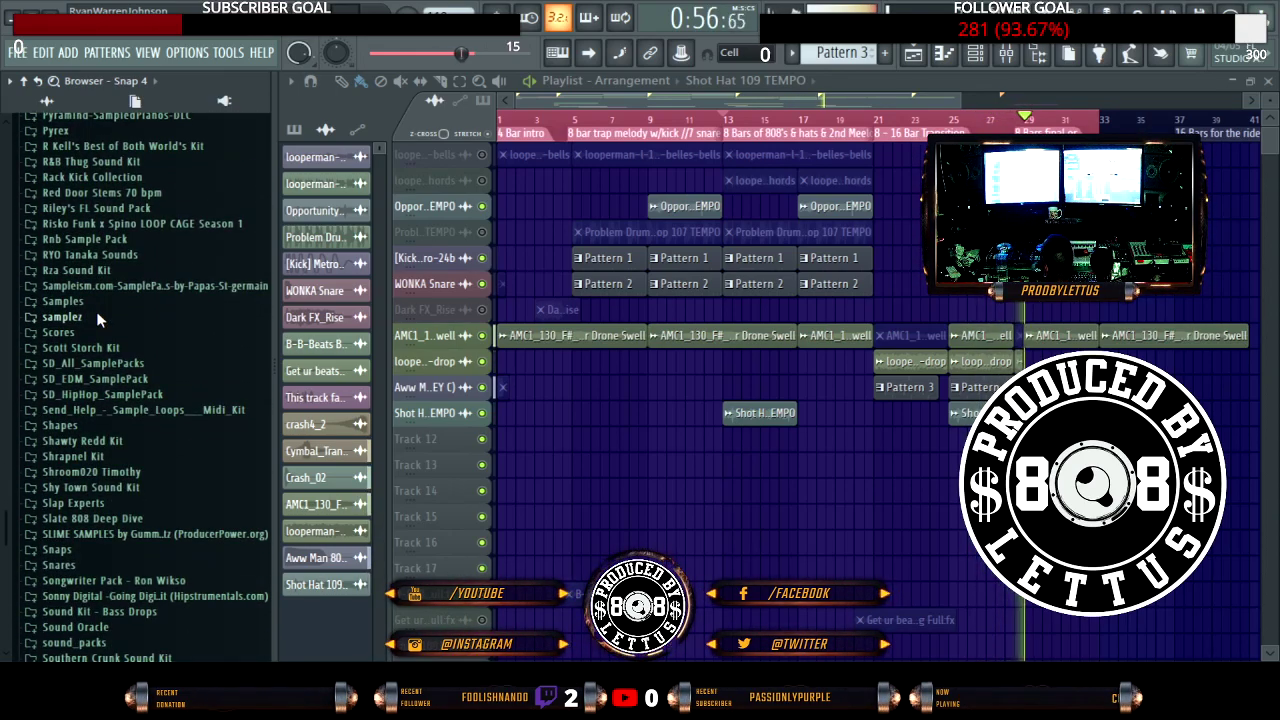
pyautogui.scroll(-15, 96, 313)
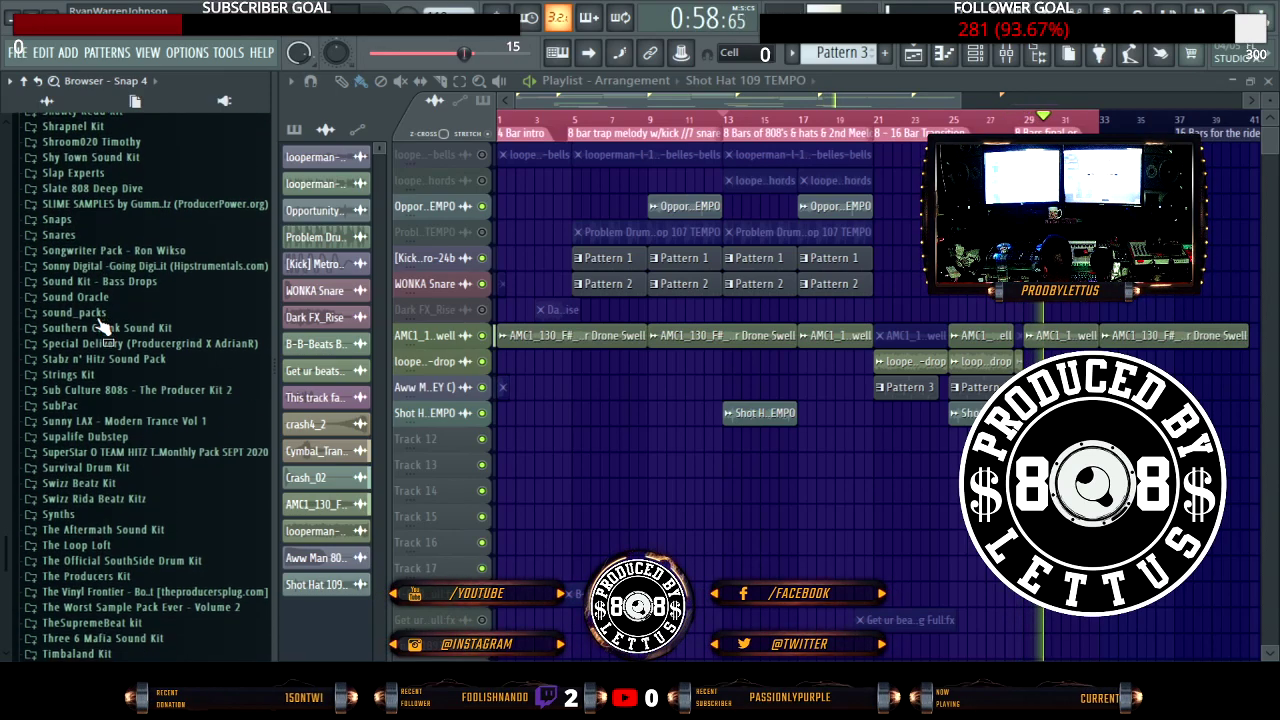
pyautogui.click(102, 334)
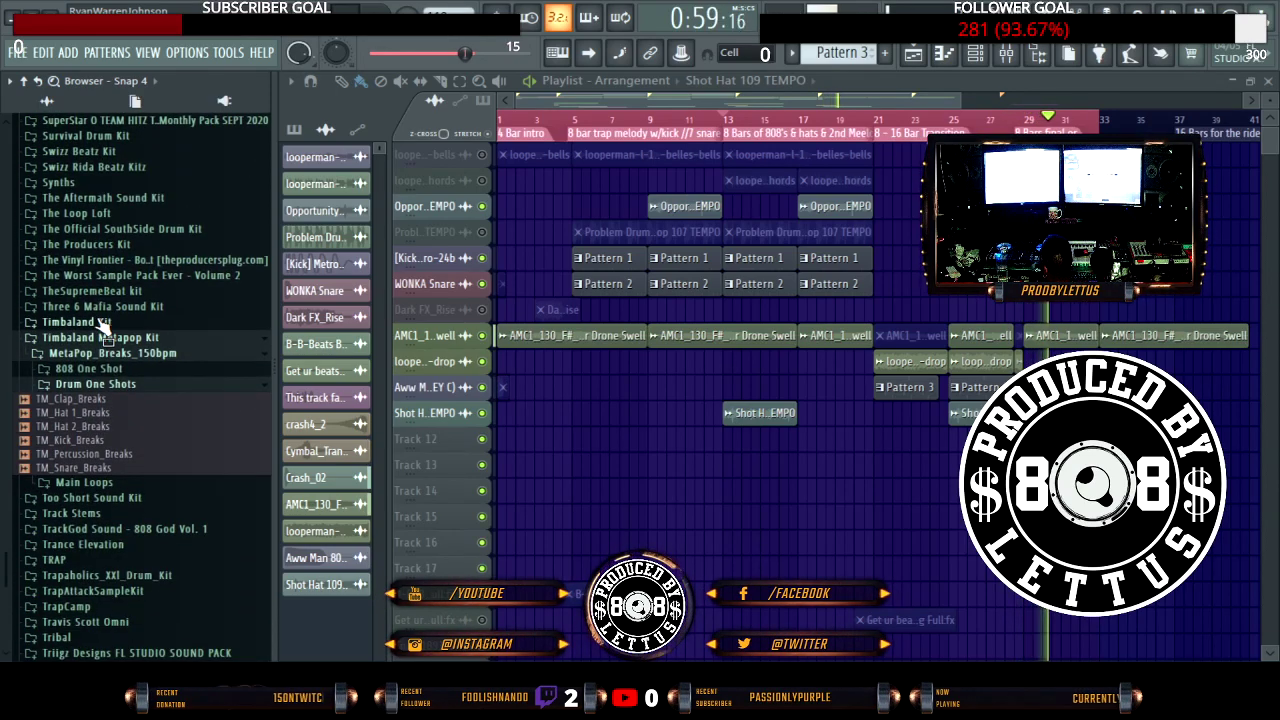
pyautogui.click(76, 389)
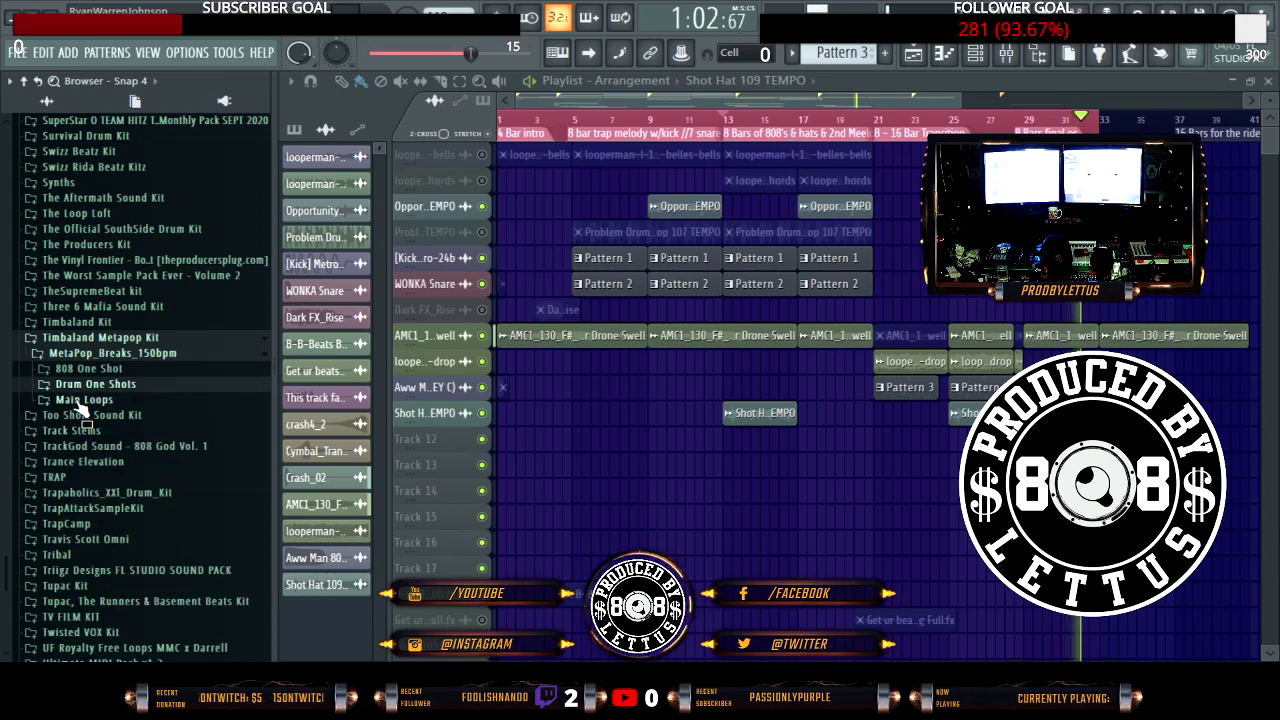
pyautogui.click(80, 400)
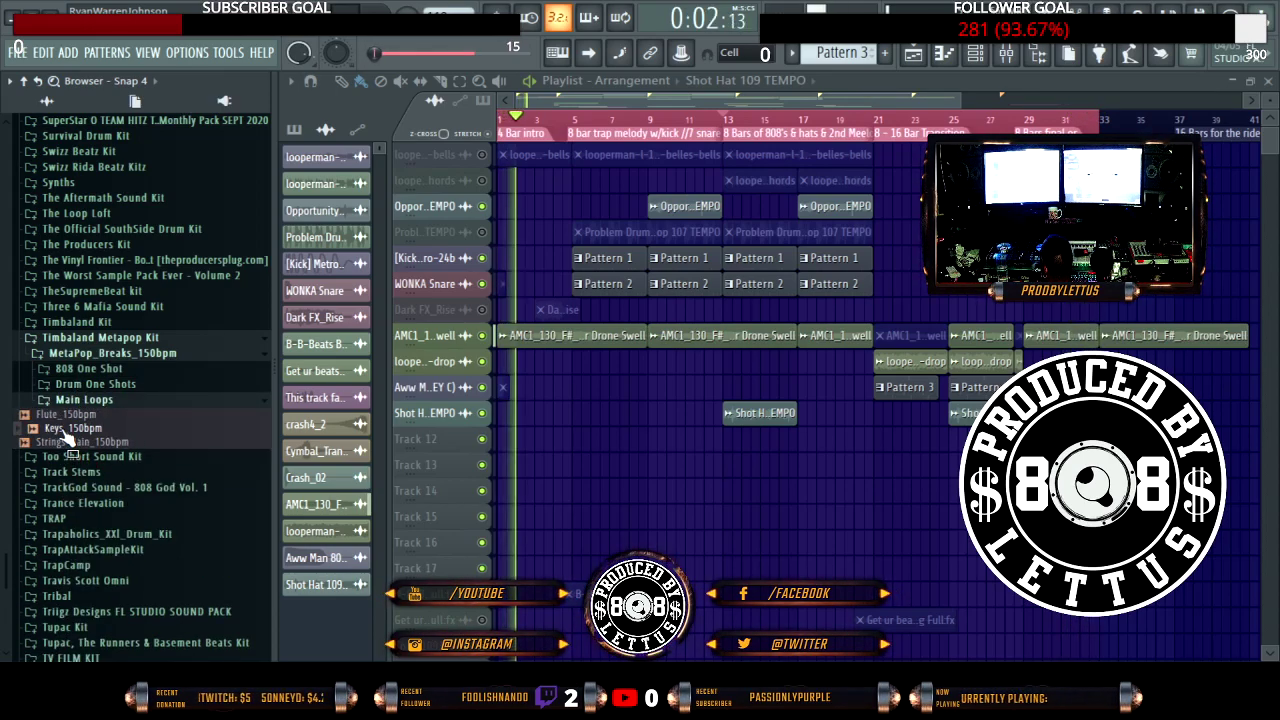
pyautogui.moveTo(47, 433); pyautogui.dragTo(228, 448)
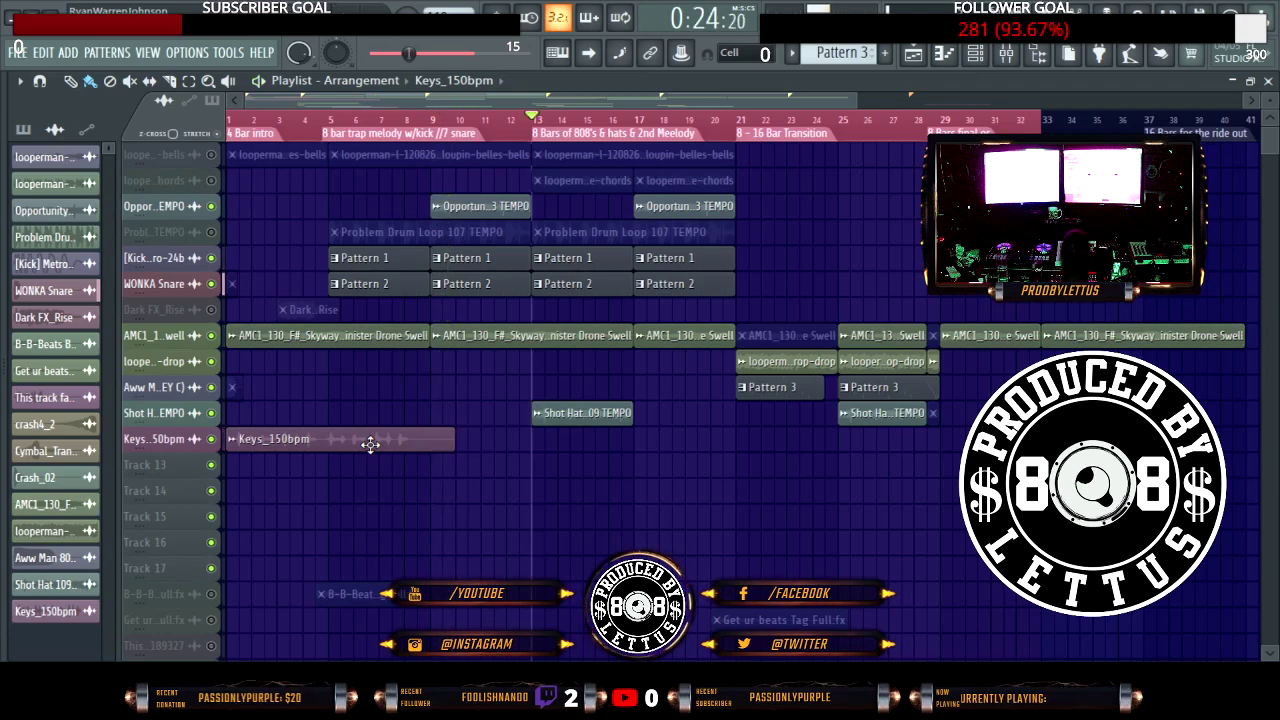
pyautogui.press('space')
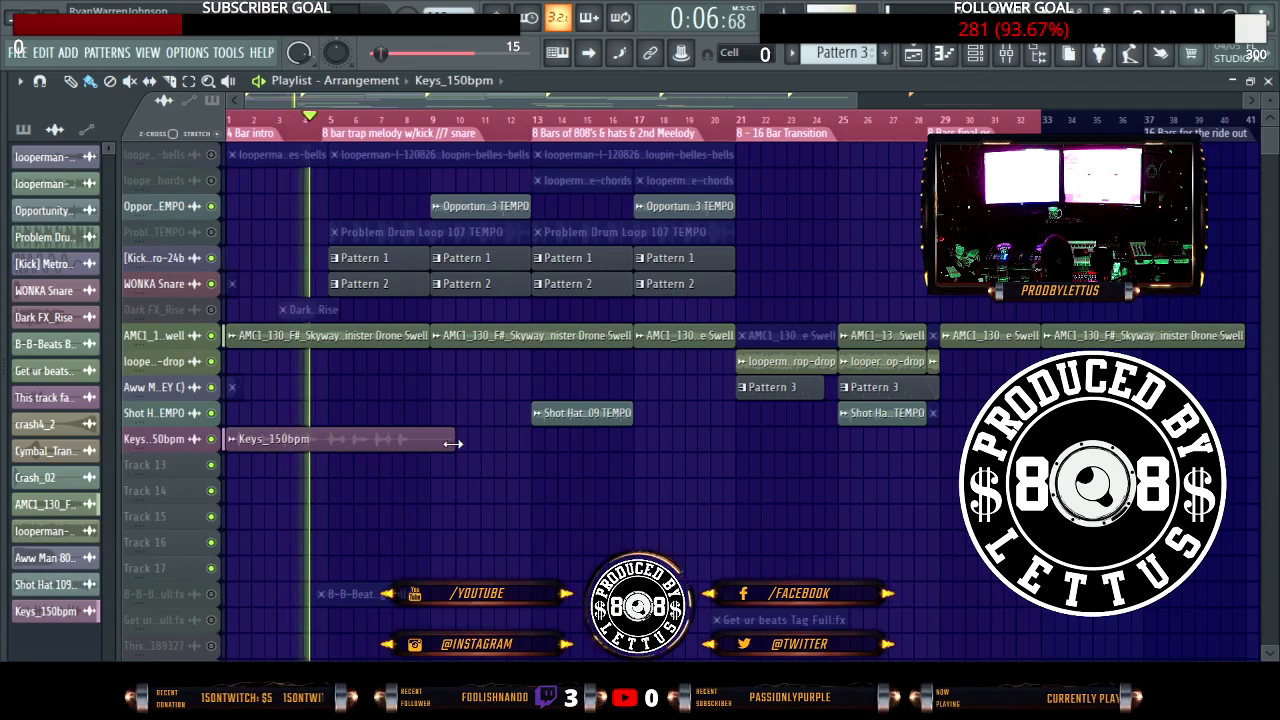
# Step: Extend the Keys_150bpm clip to bar 11 and place a second copy on the same track at bar 9
pyautogui.moveTo(455, 444)
pyautogui.mouseDown()
pyautogui.moveTo(427, 447)
pyautogui.moveTo(475, 437)
pyautogui.mouseUp()
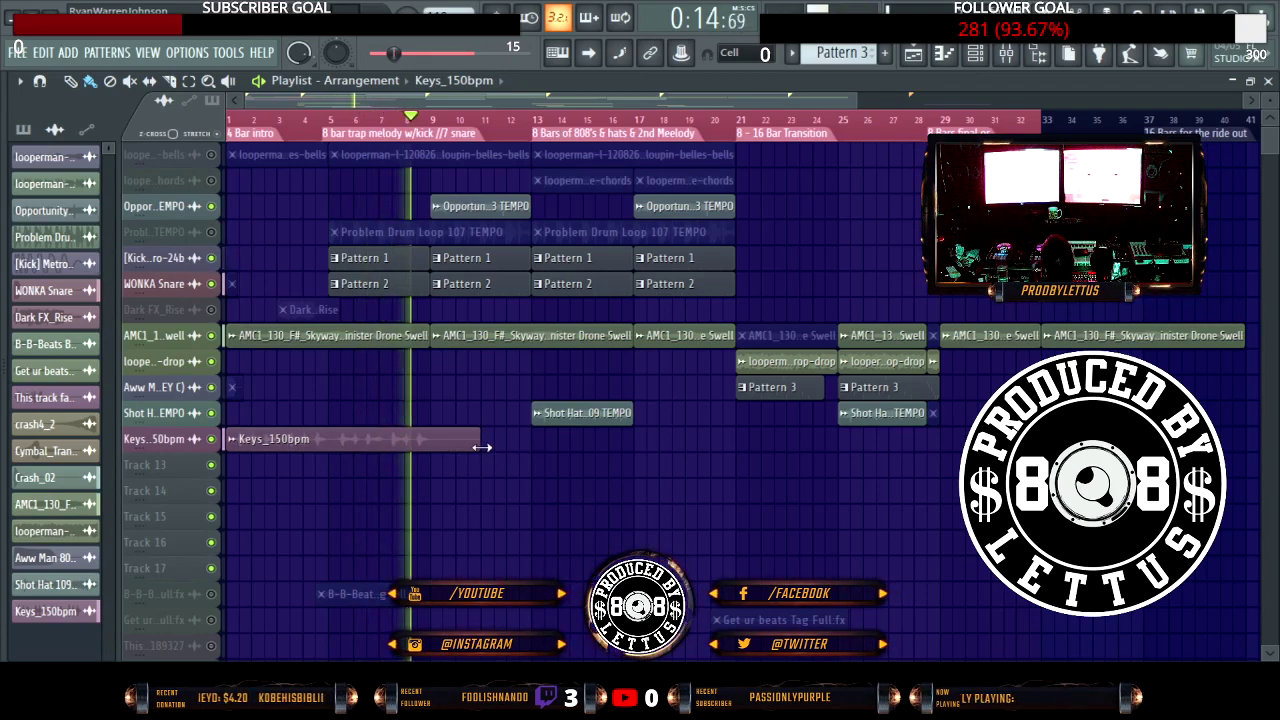
pyautogui.click(432, 466)
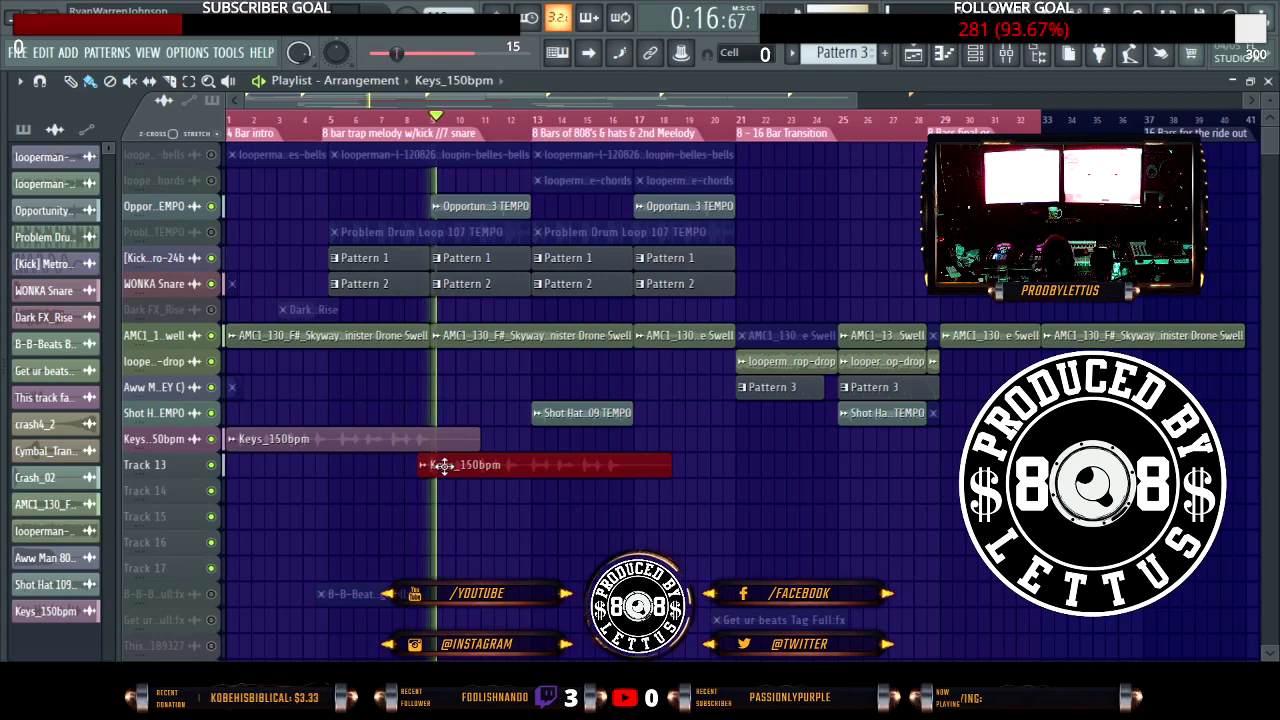
pyautogui.moveTo(455, 465); pyautogui.dragTo(455, 439)
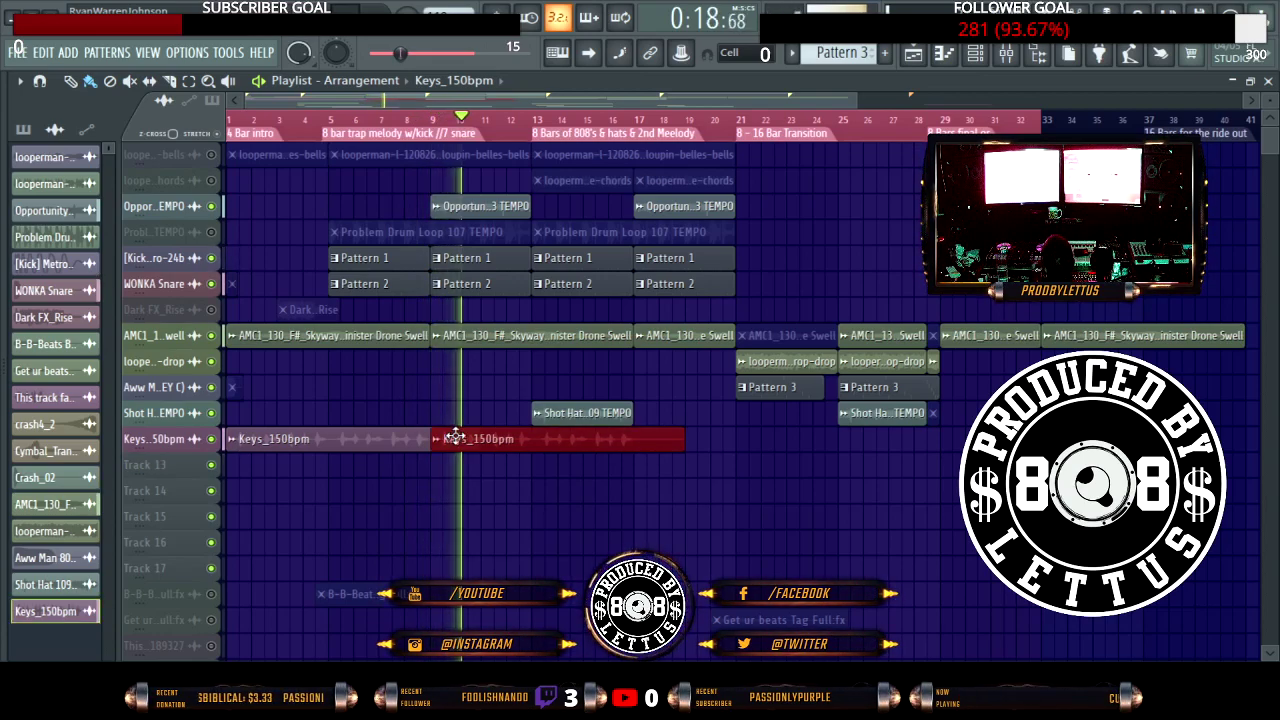
# Step: Try a third Keys_150bpm clip at bar 17 on the keys track, then delete it and place one at bar 17 on Track 13
pyautogui.click(646, 470)
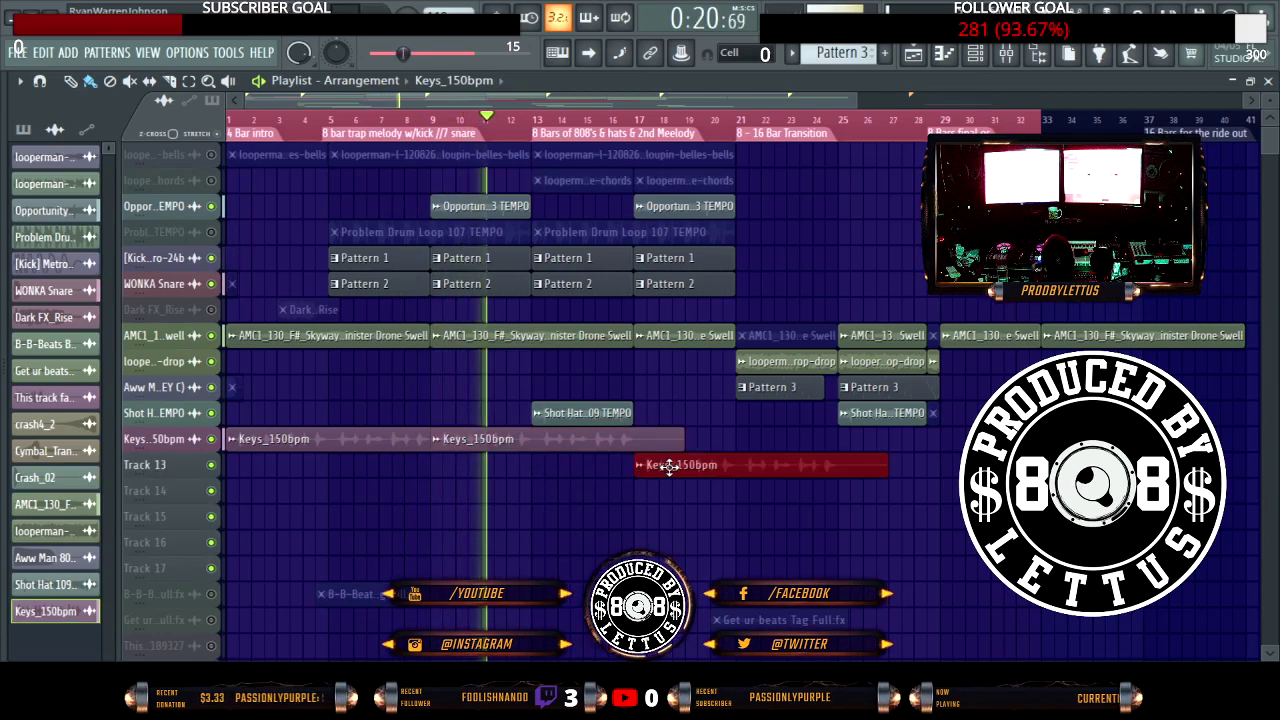
pyautogui.moveTo(669, 444); pyautogui.dragTo(672, 442)
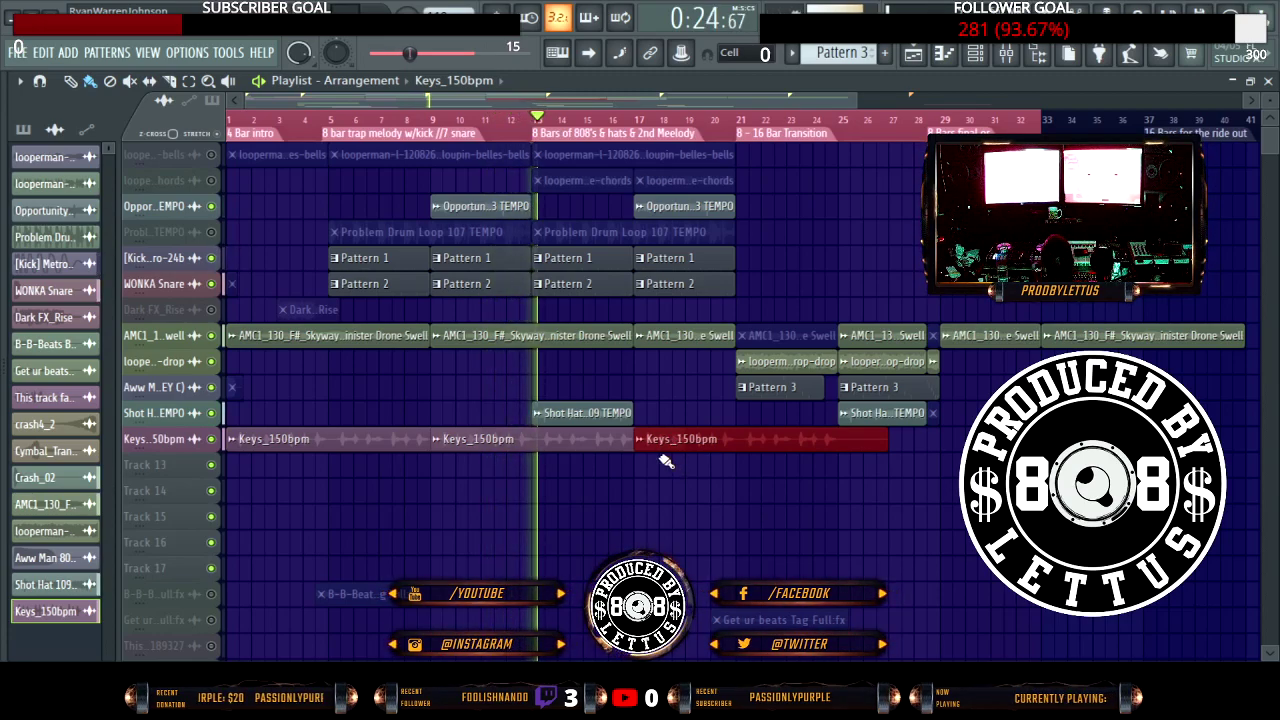
pyautogui.rightClick(788, 443)
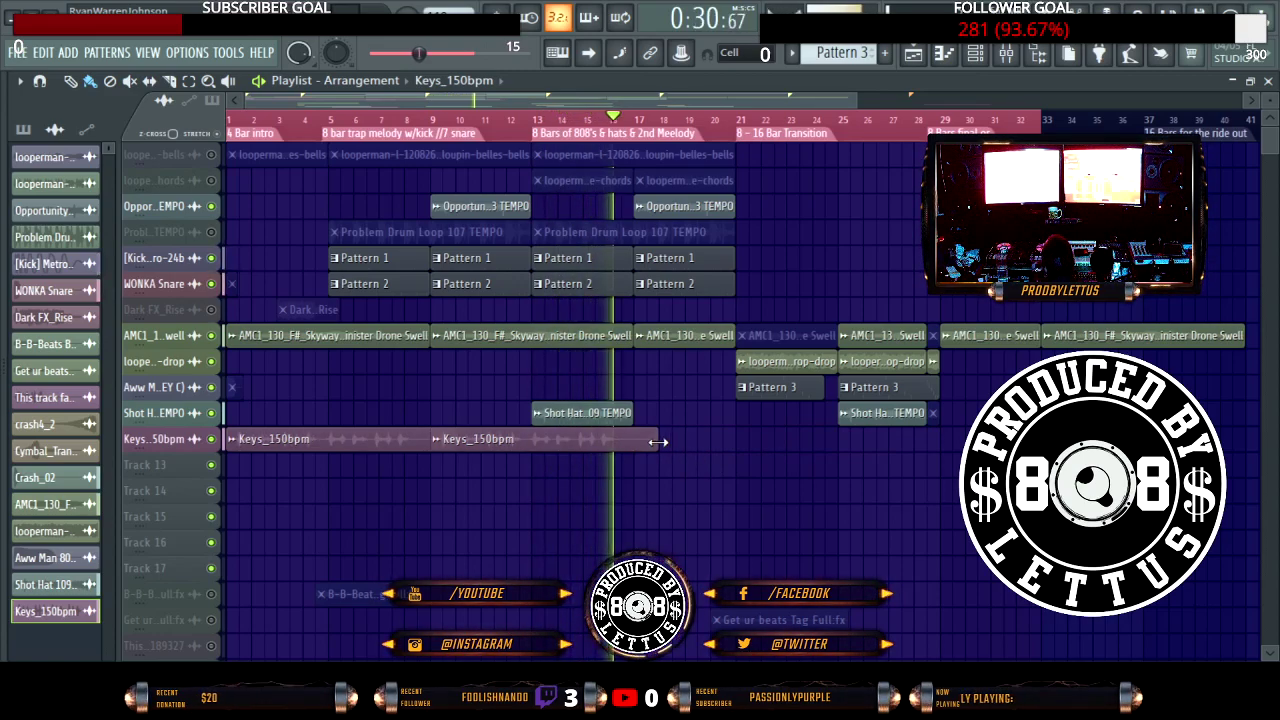
pyautogui.click(644, 468)
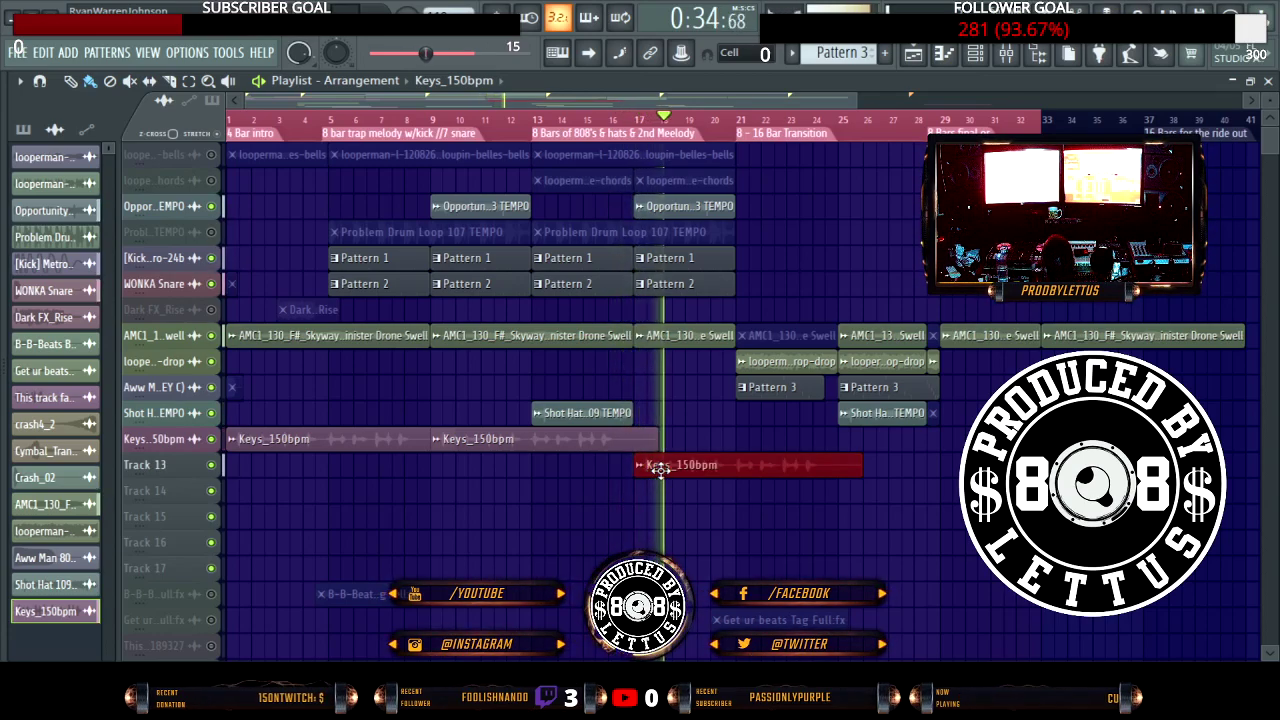
# Step: Raise the Trim amount in the Keys_150bpm channel settings to cut the silence around the sample, and close the settings
pyautogui.doubleClick(658, 468)
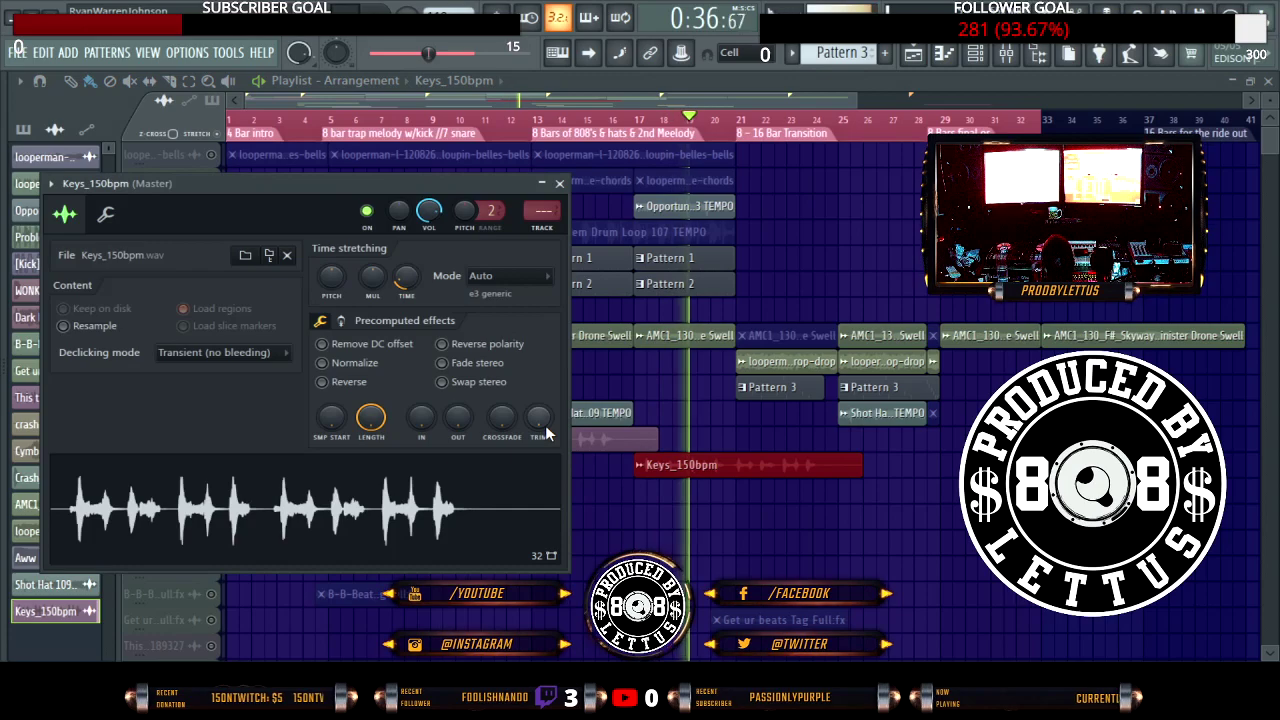
pyautogui.scroll(4, 545, 427)
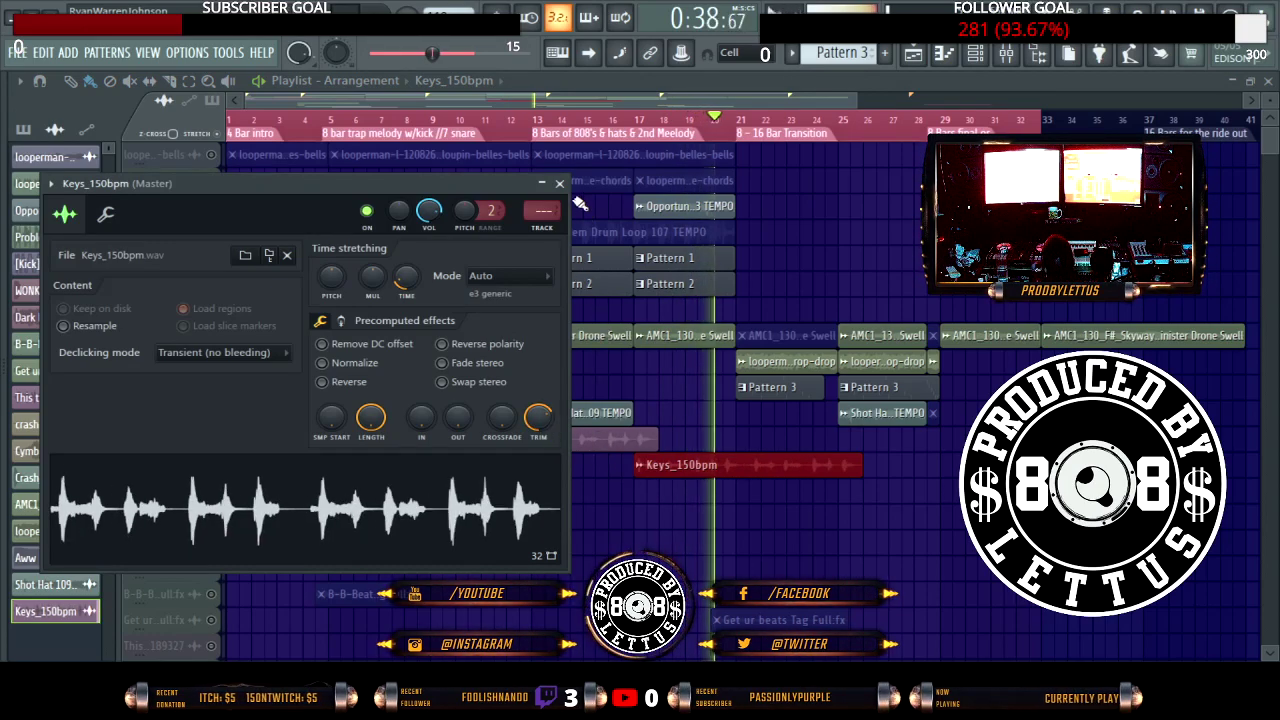
pyautogui.click(559, 183)
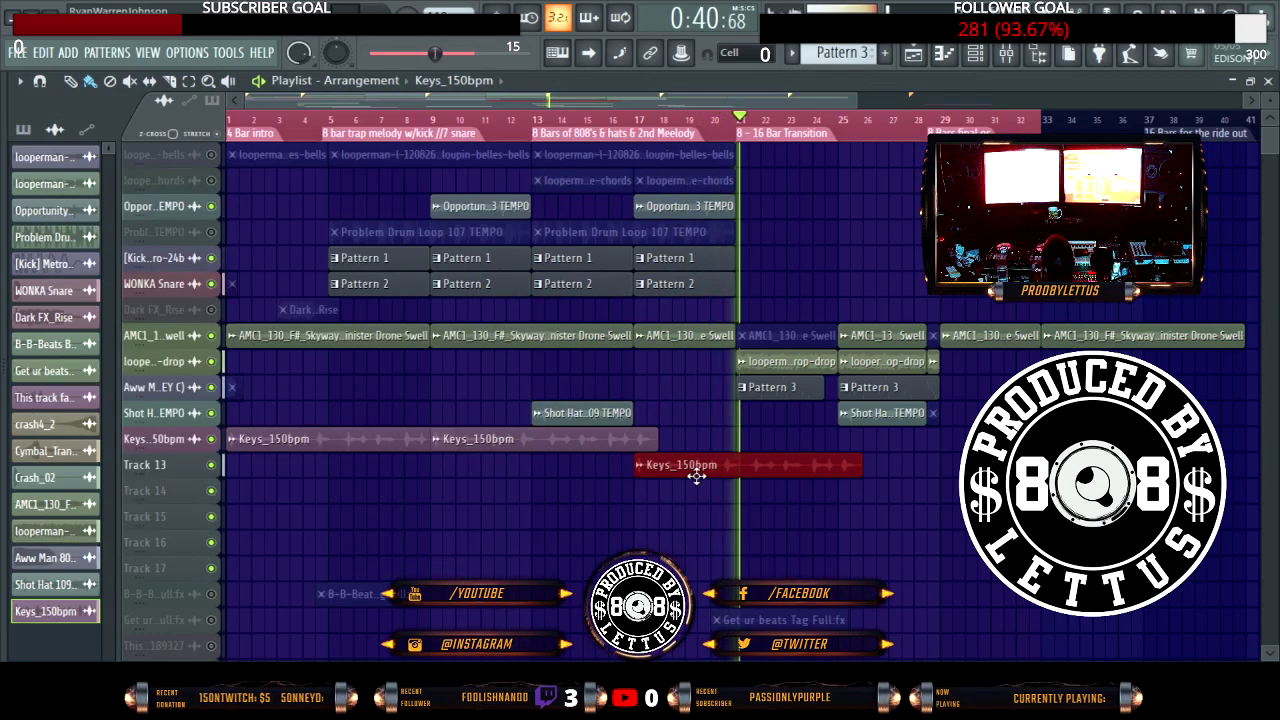
# Step: Move the second Keys_150bpm clip to bar 13 and shorten the keys clips to eight bars each
pyautogui.moveTo(504, 438); pyautogui.dragTo(604, 438)
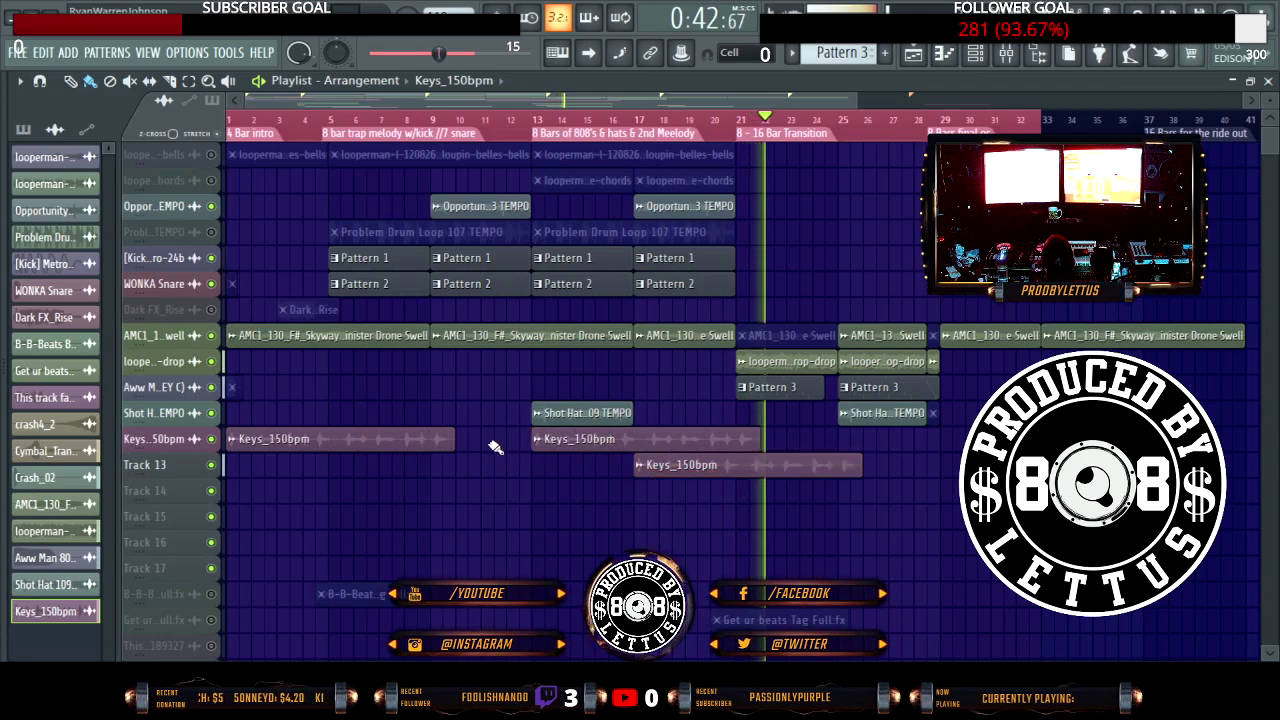
pyautogui.moveTo(455, 438); pyautogui.dragTo(431, 438)
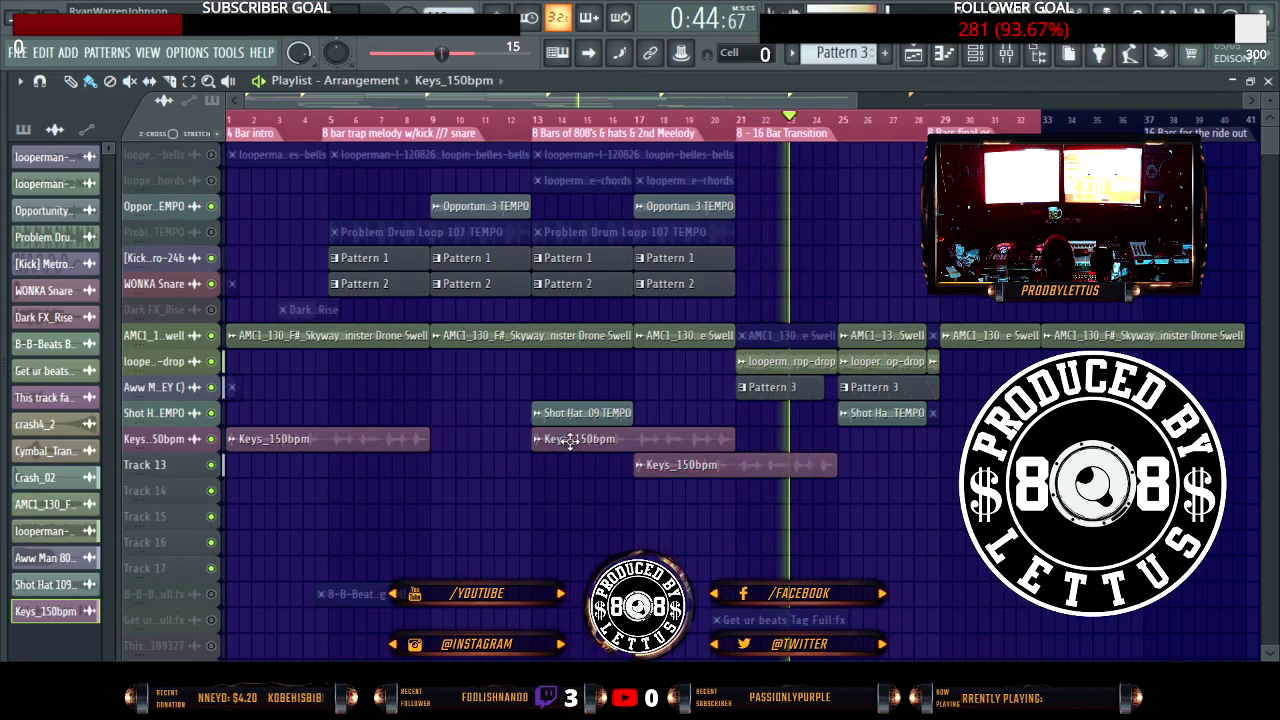
# Step: Move the second Keys_150bpm clip to bar 9 and the Track 13 copy up onto the keys track at bar 17
pyautogui.moveTo(568, 443); pyautogui.dragTo(468, 449)
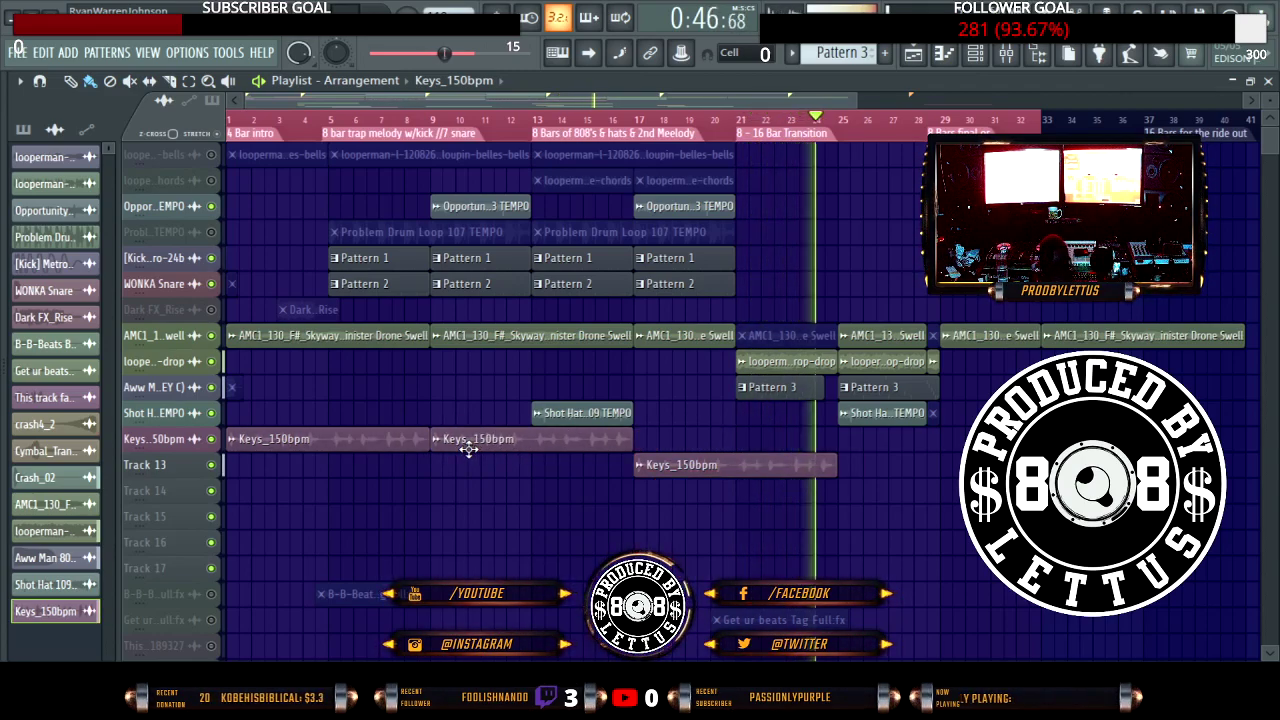
pyautogui.press('space')
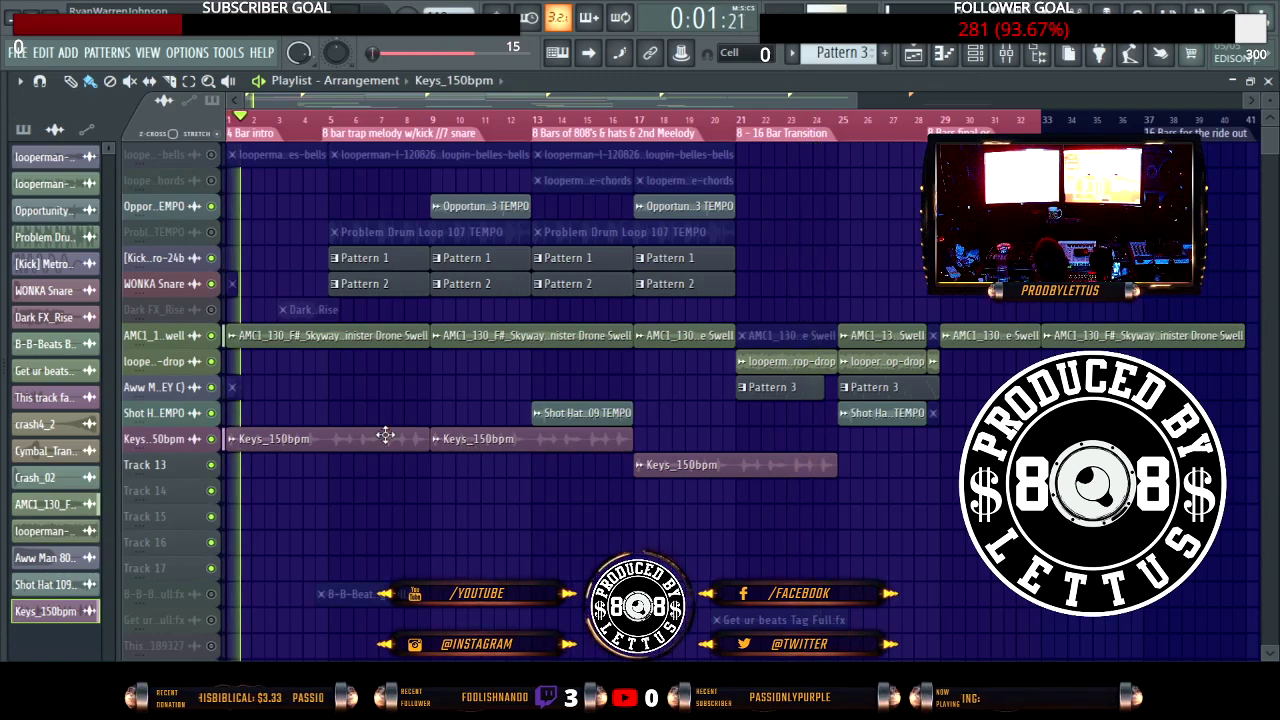
pyautogui.moveTo(676, 457); pyautogui.dragTo(674, 438)
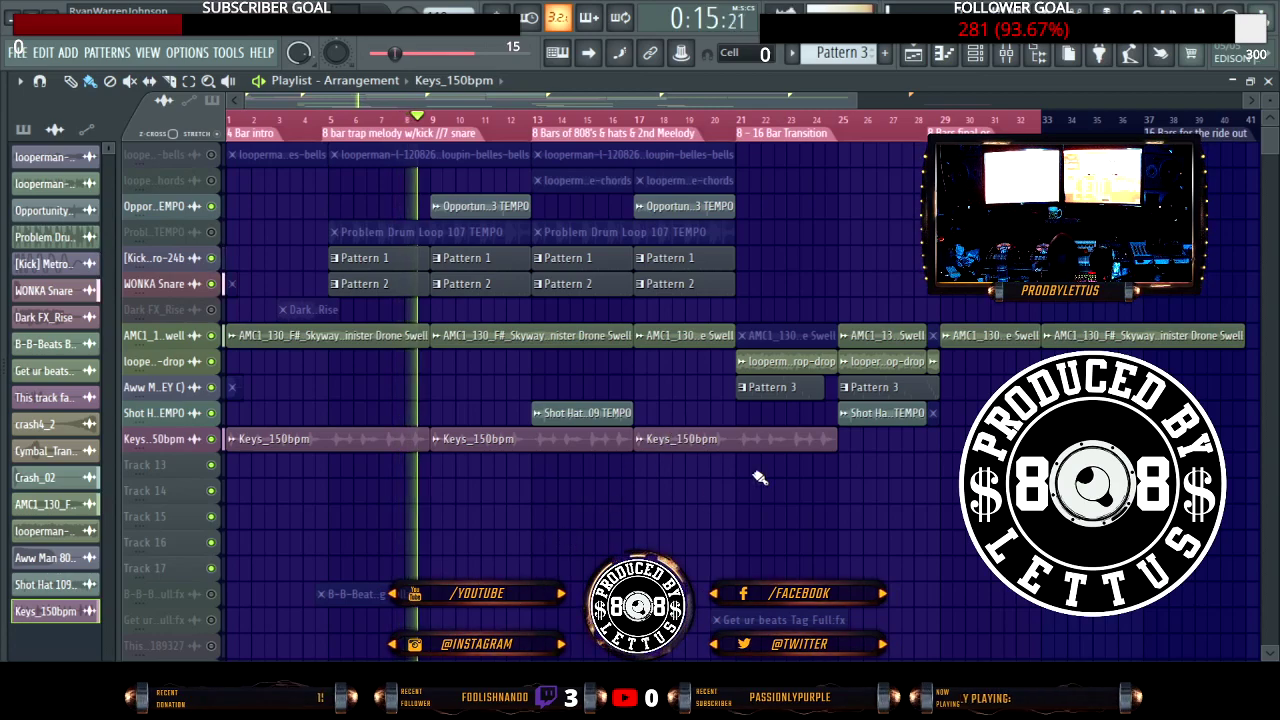
# Step: Raise the Keys_150bpm sample's Trim amount further, remove the stray clip placed on Track 13, and replay the arrangement from the start
pyautogui.doubleClick(785, 449)
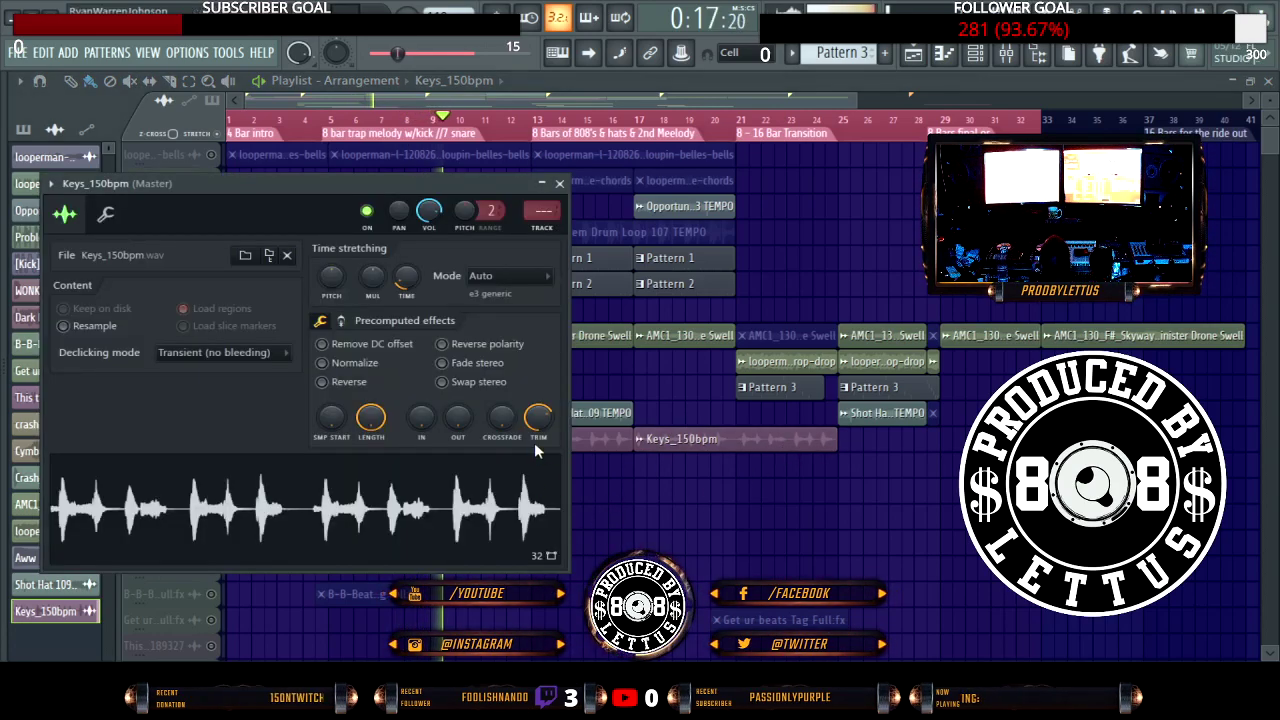
pyautogui.moveTo(538, 418); pyautogui.dragTo(539, 425)
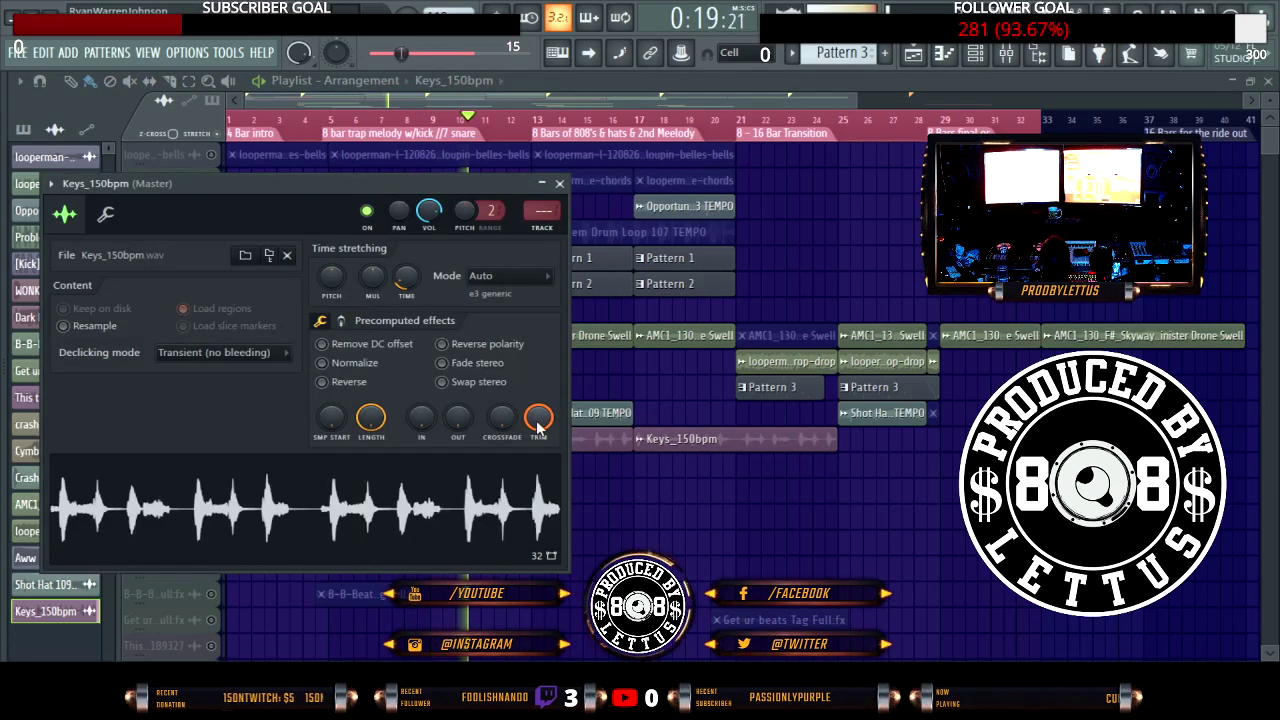
pyautogui.click(718, 468)
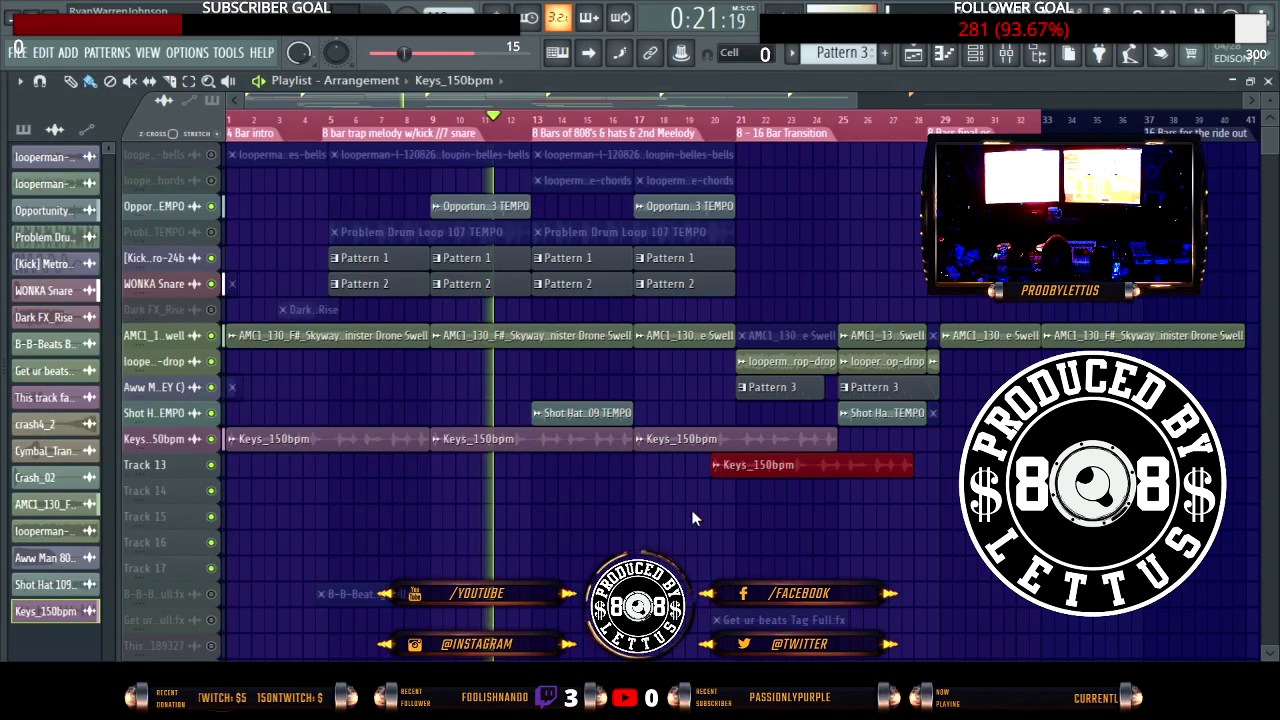
pyautogui.rightClick(789, 469)
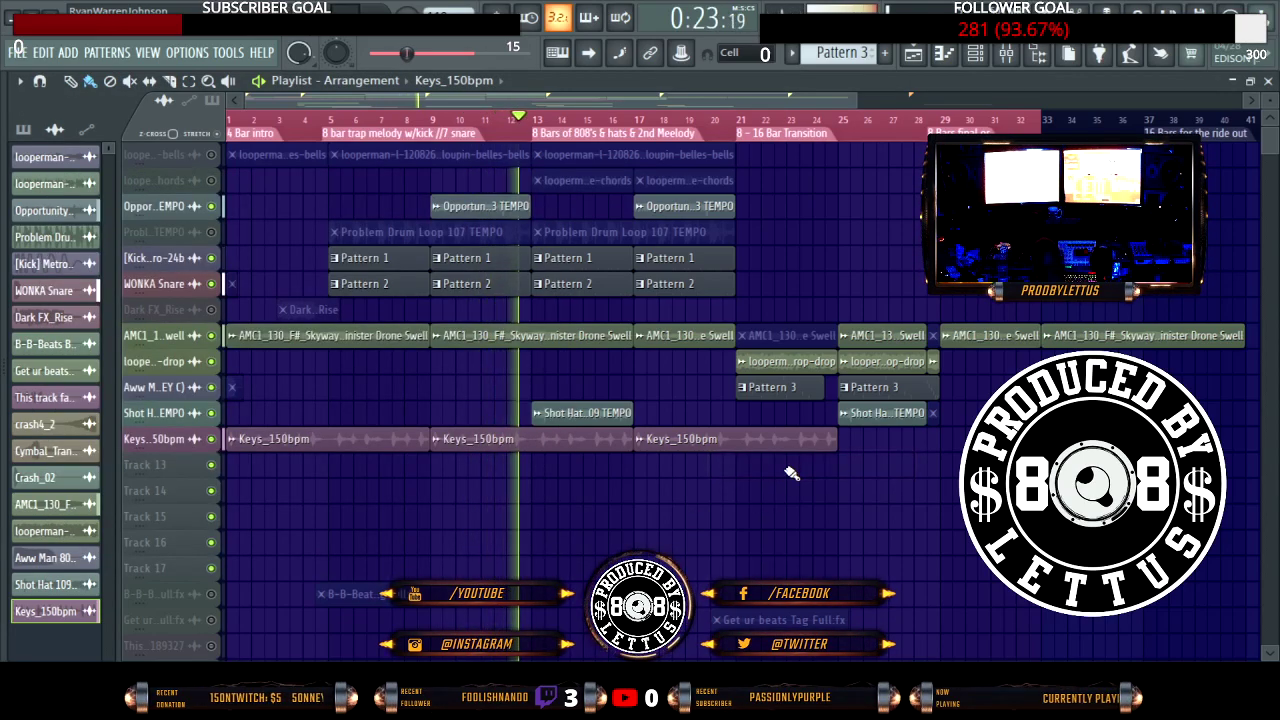
pyautogui.press('space')
pyautogui.press('space')
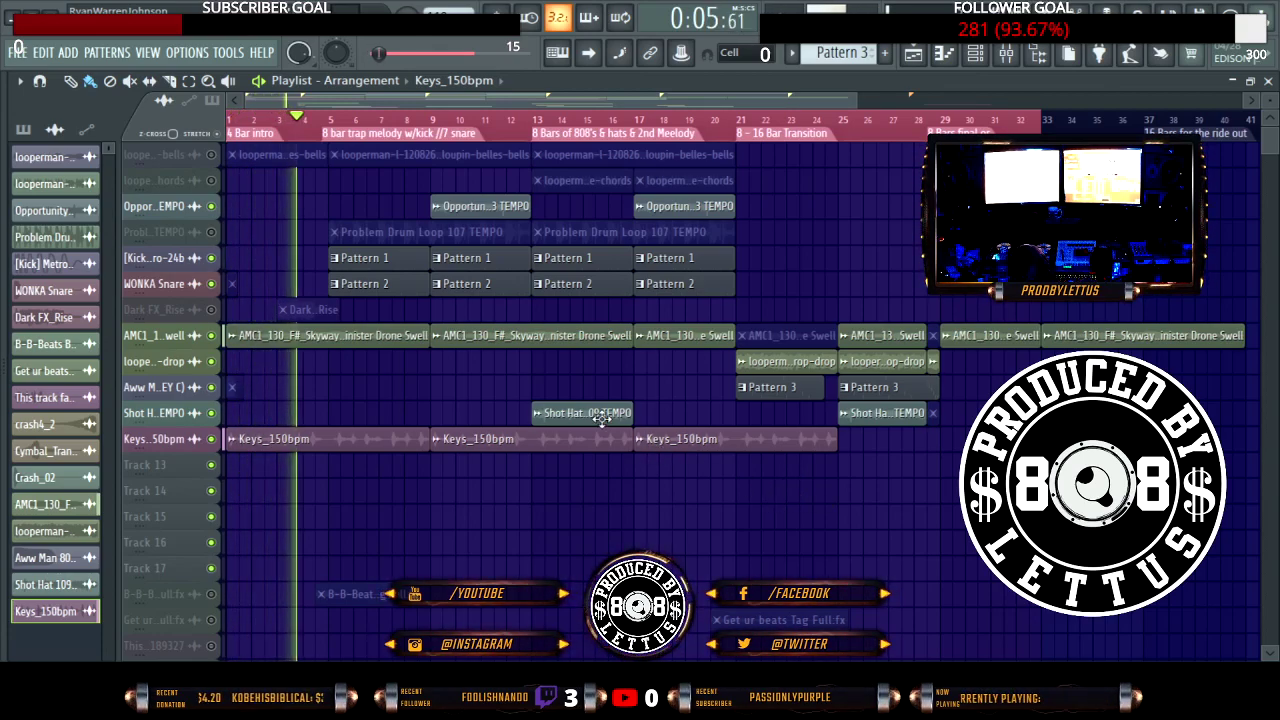
# Step: Reverse the Keys_150bpm sample in its channel settings, close the settings, and replay the arrangement
pyautogui.doubleClick(572, 441)
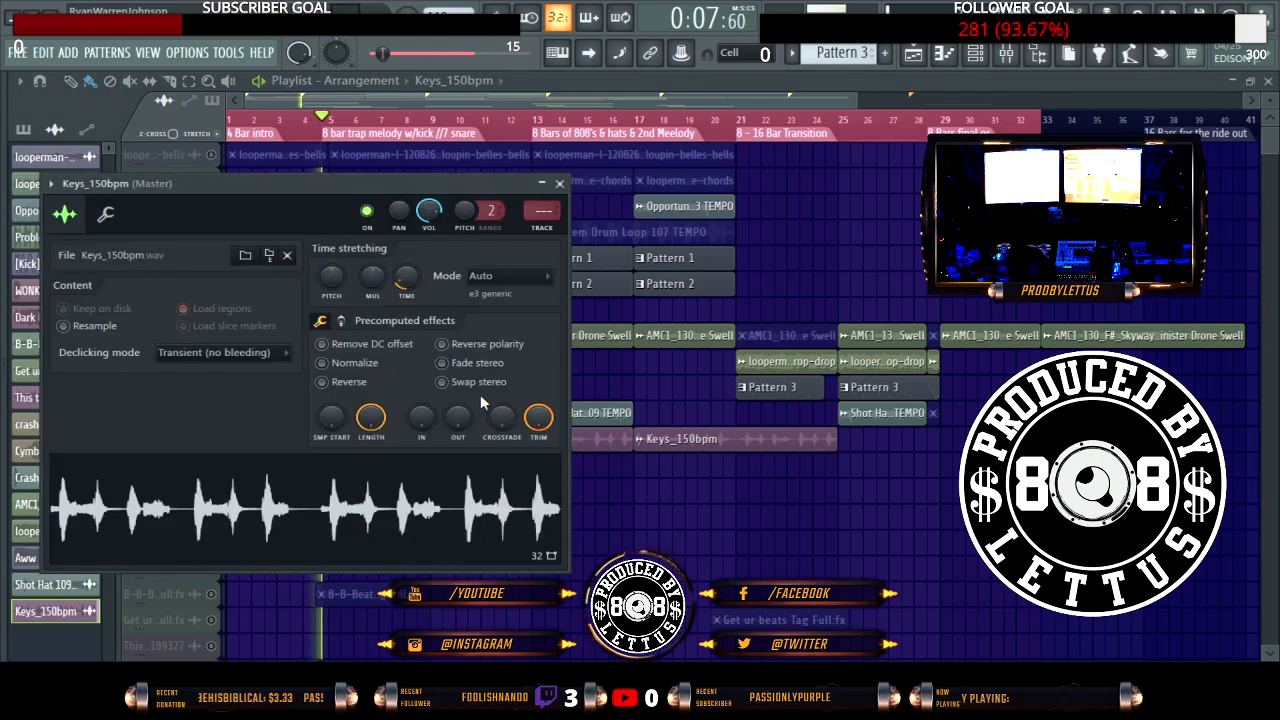
pyautogui.click(322, 382)
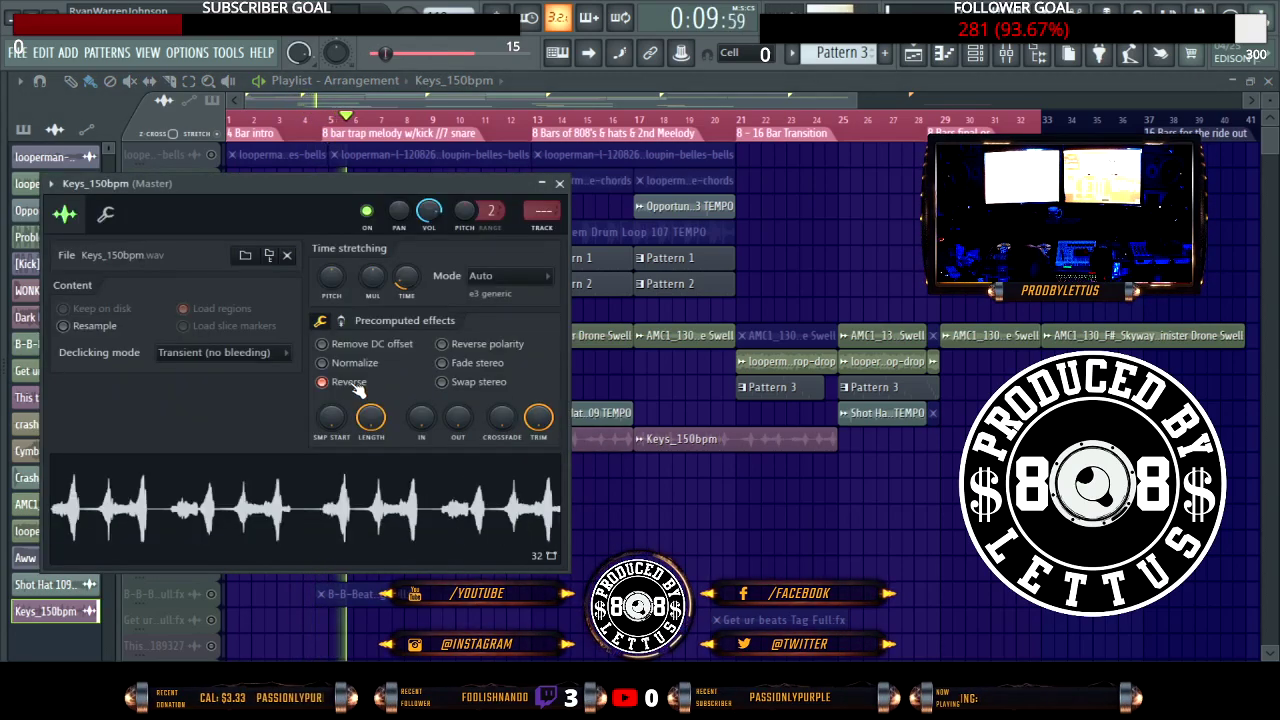
pyautogui.click(559, 183)
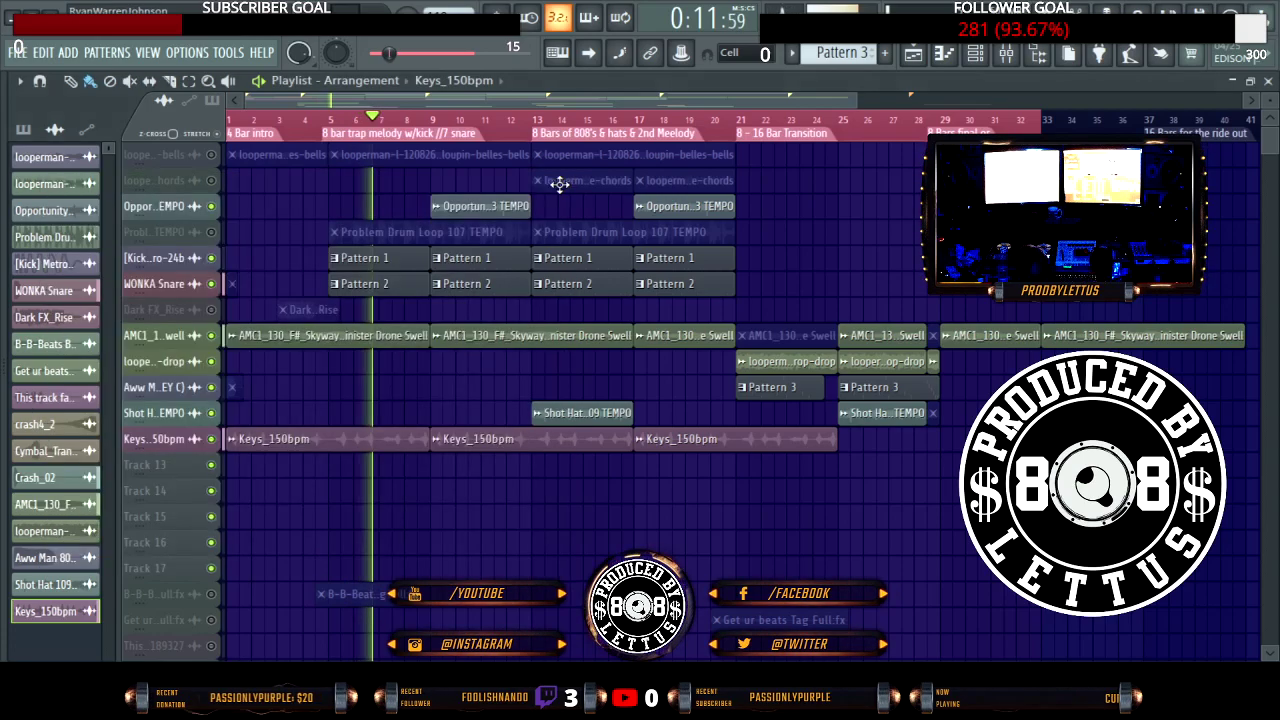
pyautogui.press('space')
pyautogui.press('space')
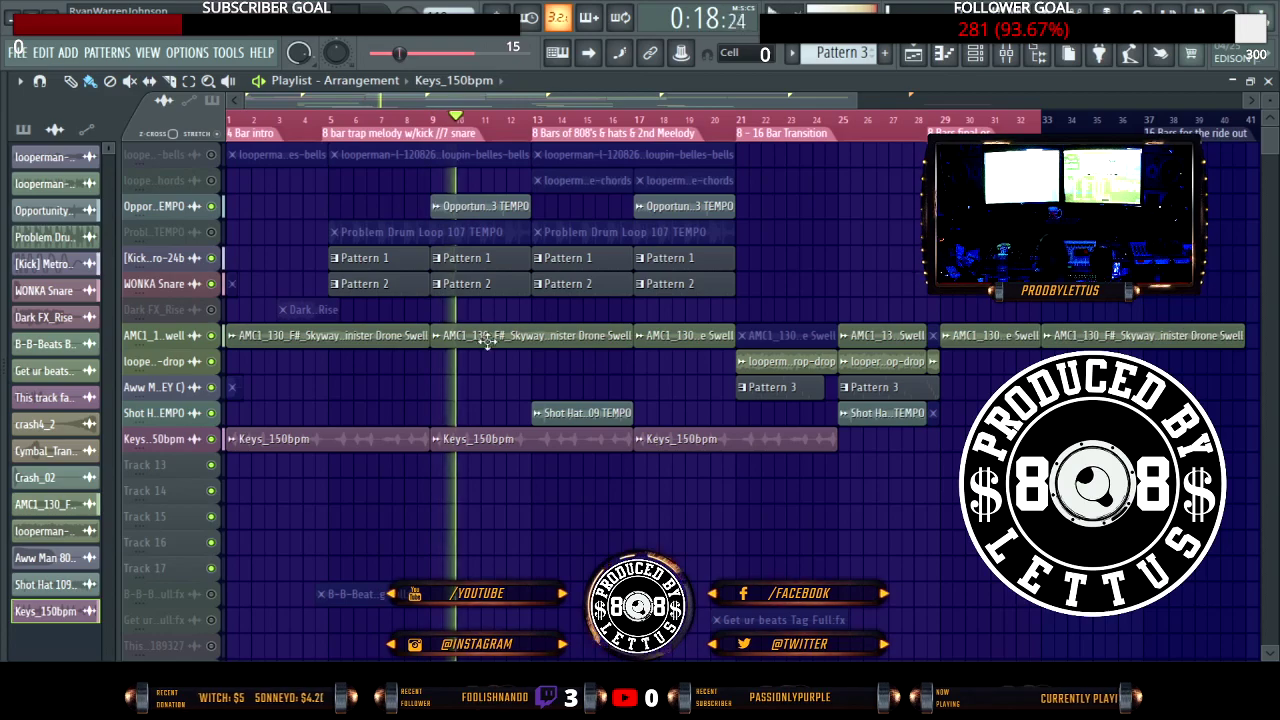
# Step: Add the Strings Main_150bpm loop from the Timbaland Metapop Kit to Track 13 at bar 1, stretch it to bar 18, and audition it
pyautogui.hotkey('alt', 'F8')
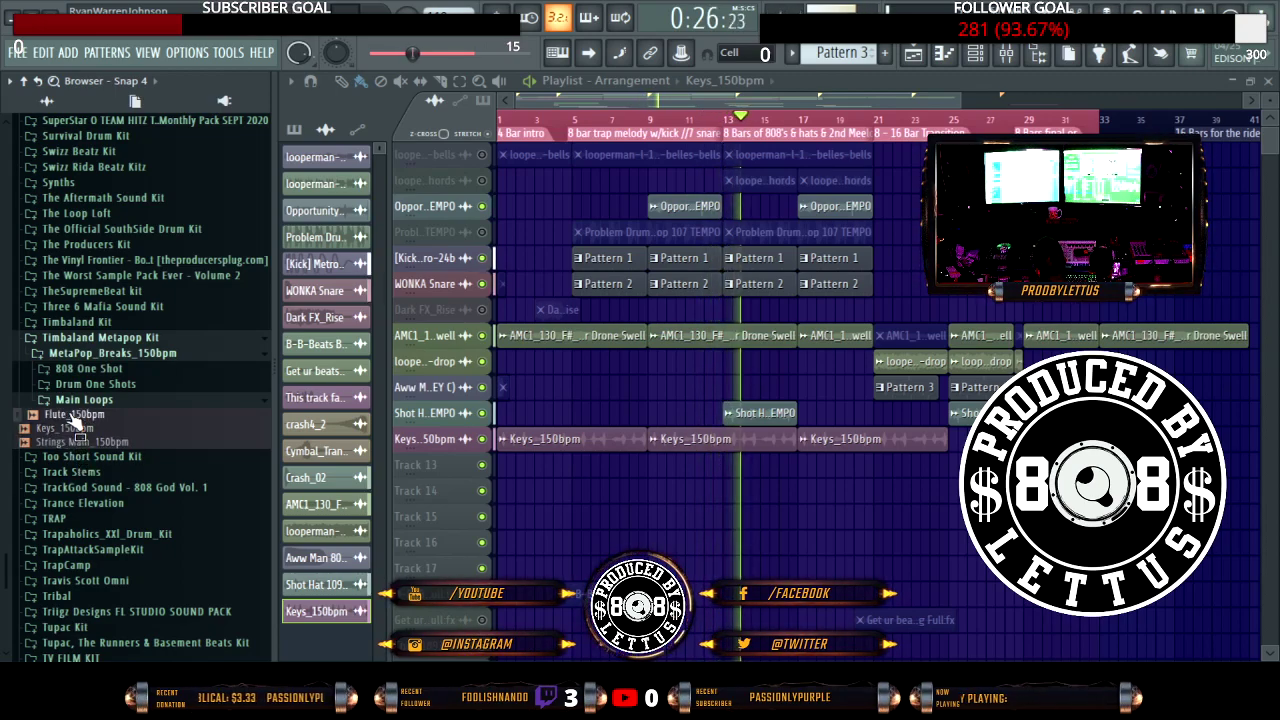
pyautogui.moveTo(72, 424); pyautogui.dragTo(245, 470)
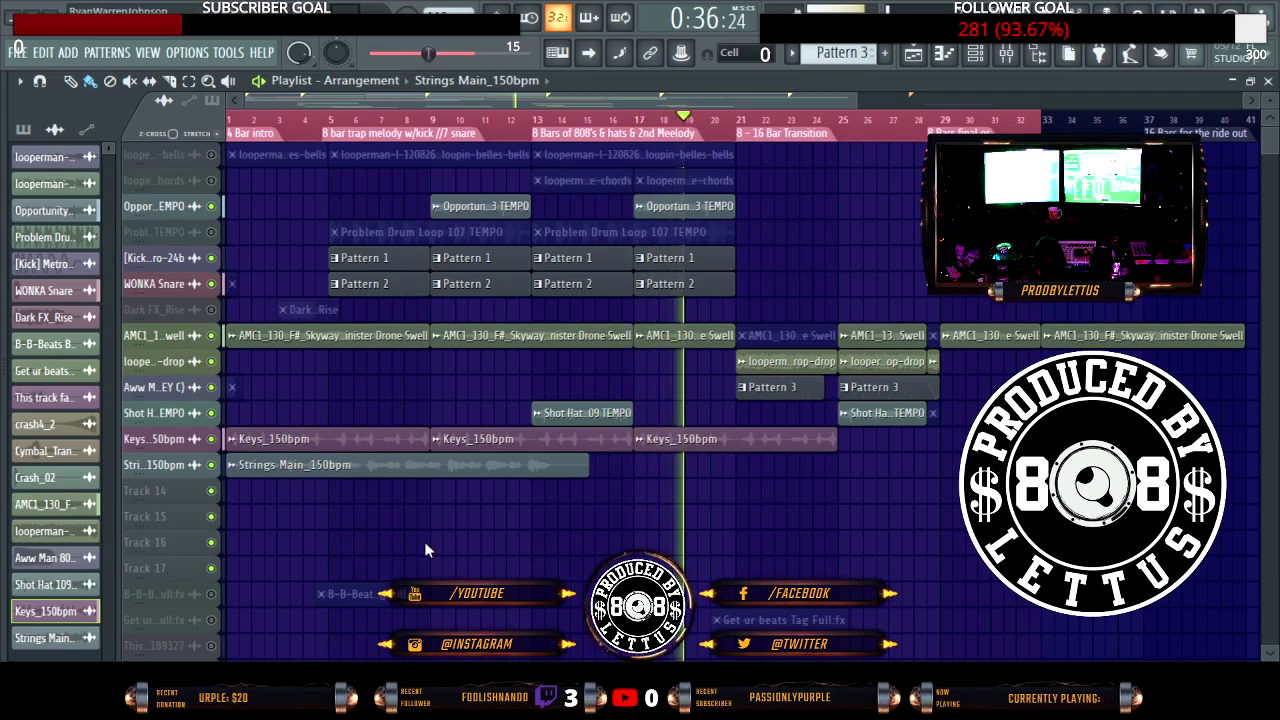
pyautogui.moveTo(589, 465); pyautogui.dragTo(658, 467)
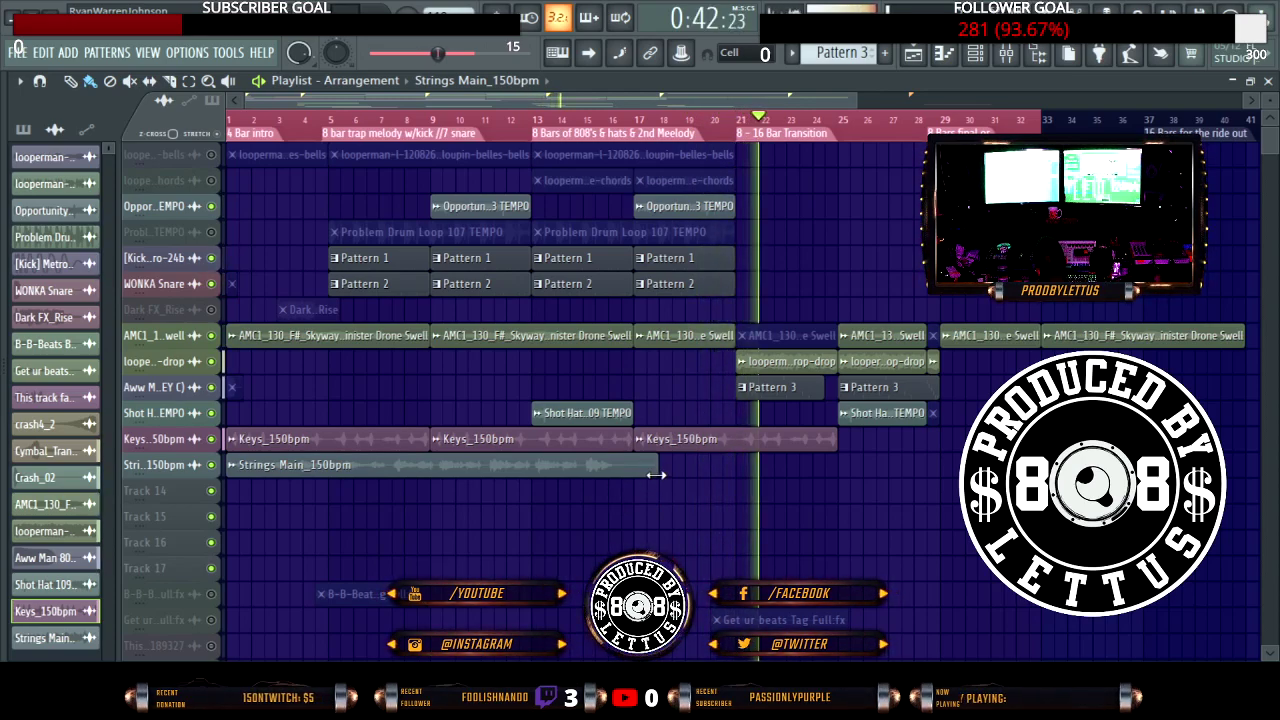
pyautogui.press('space')
pyautogui.press('space')
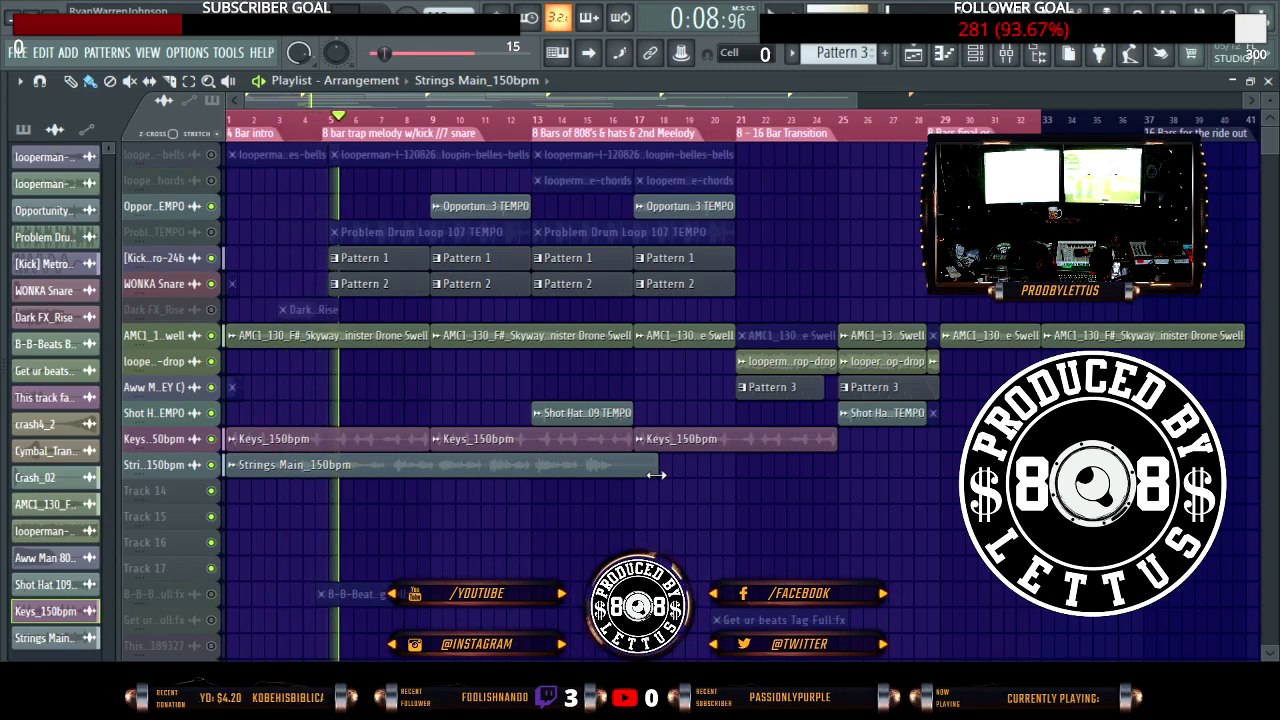
pyautogui.press('space')
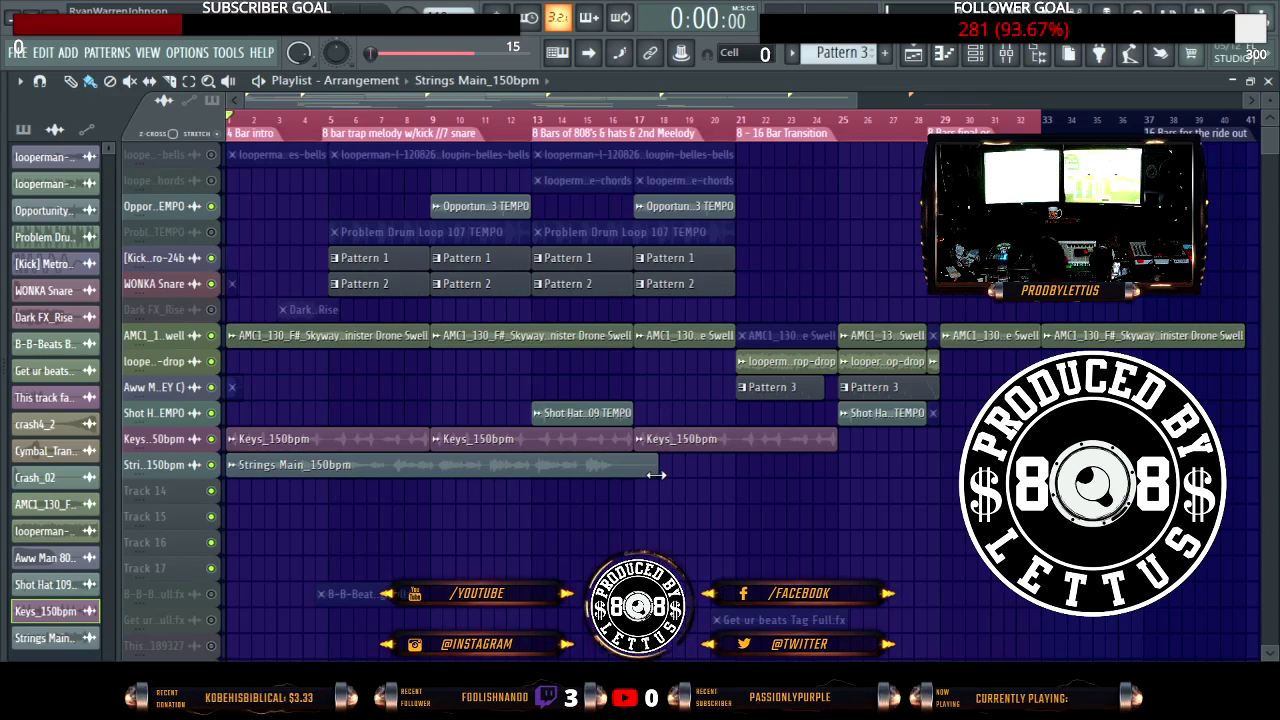
# Step: Mute the keys and strings tracks, unmute the looperman chords and bells tracks, and replay the arrangement
pyautogui.click(211, 466)
pyautogui.click(212, 439)
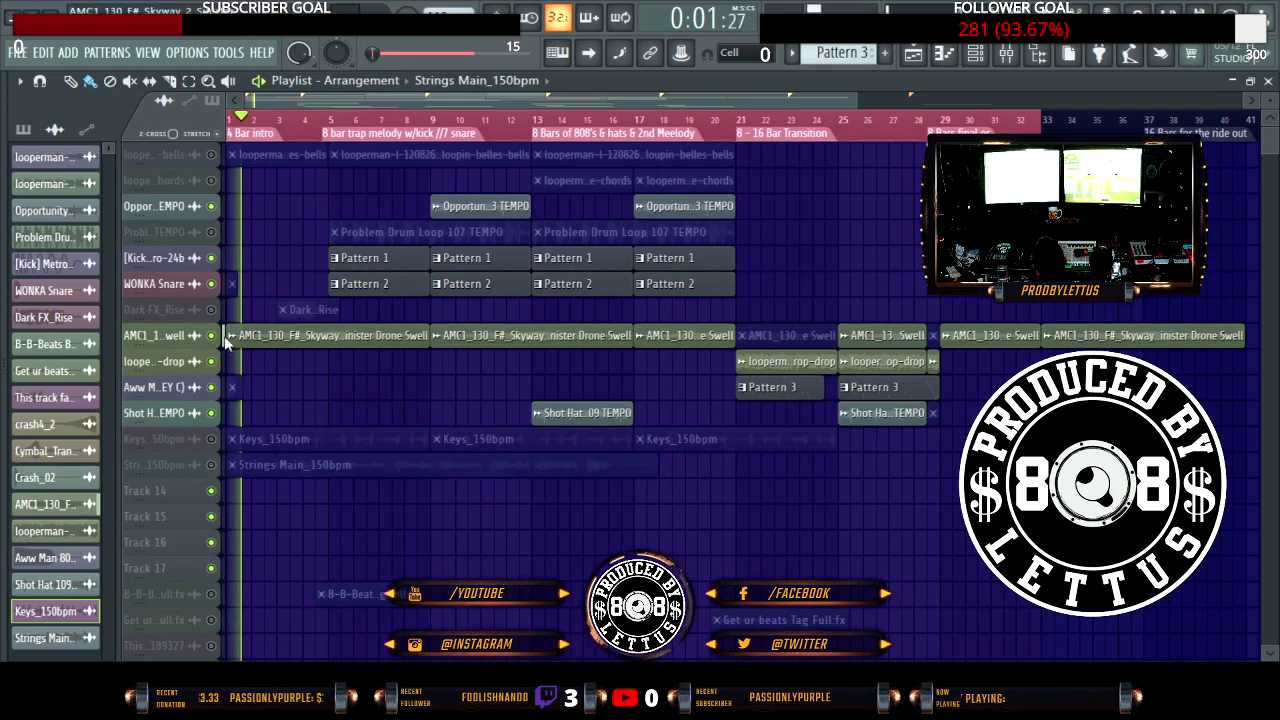
pyautogui.click(211, 180)
pyautogui.click(211, 155)
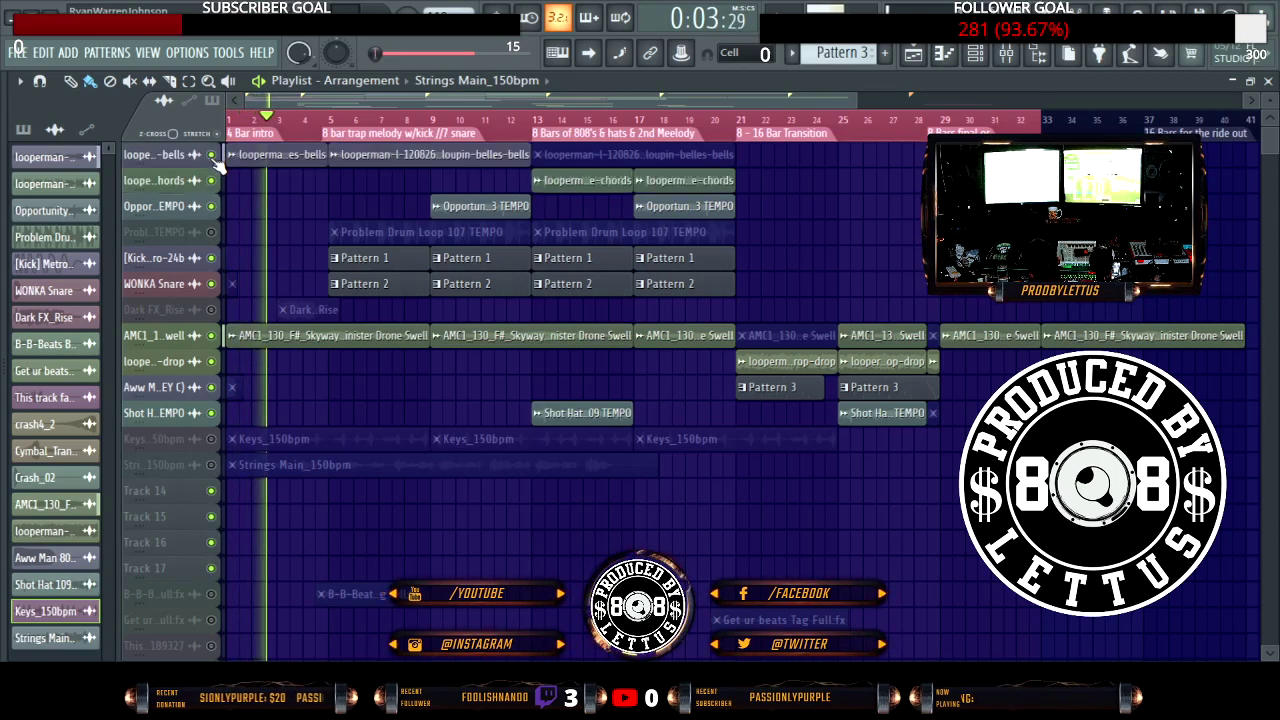
pyautogui.press('space')
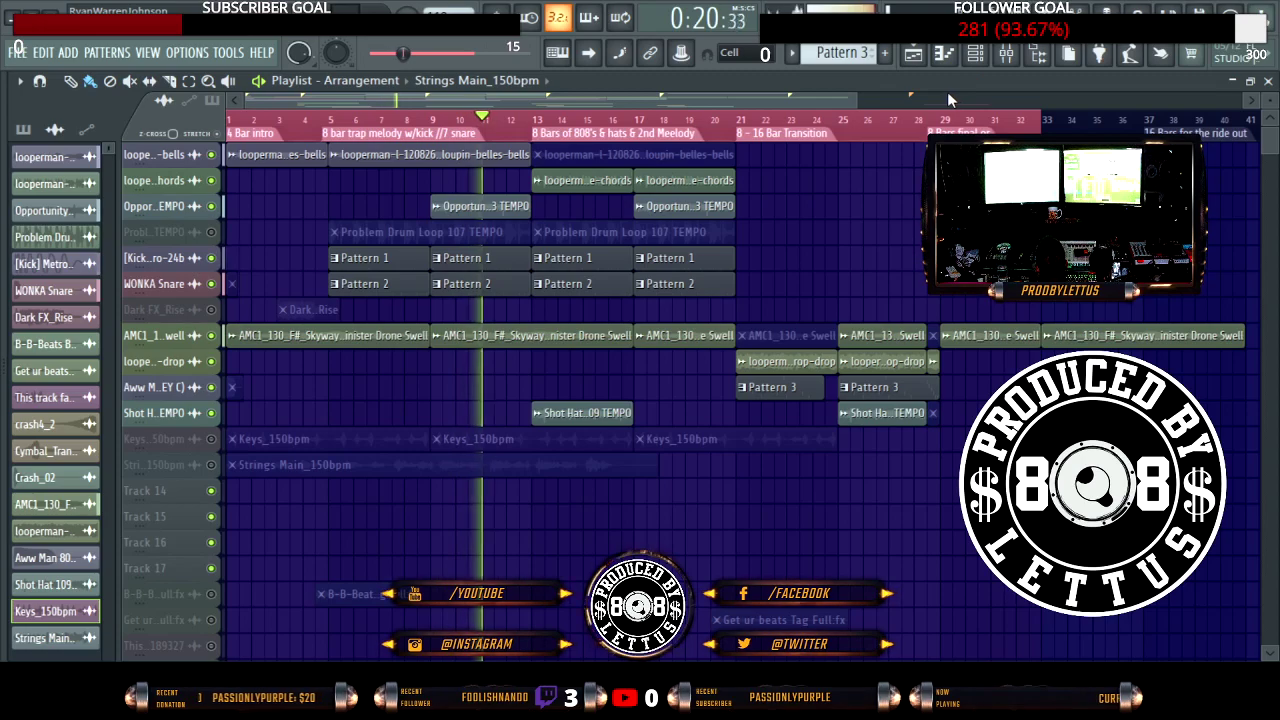
# Step: Lower the mixer levels of the looperman chords, Metro kick and WONKA Snare tracks while the beat plays
pyautogui.click(1006, 55)
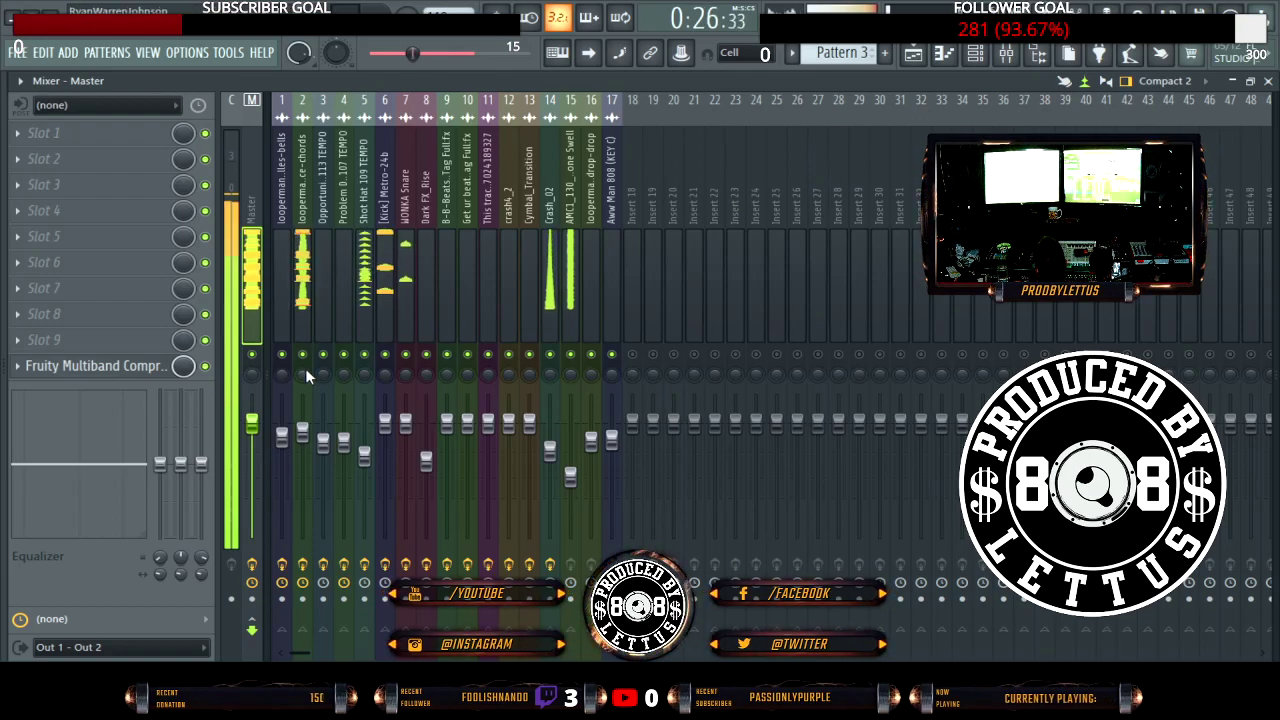
pyautogui.moveTo(313, 437); pyautogui.dragTo(313, 448)
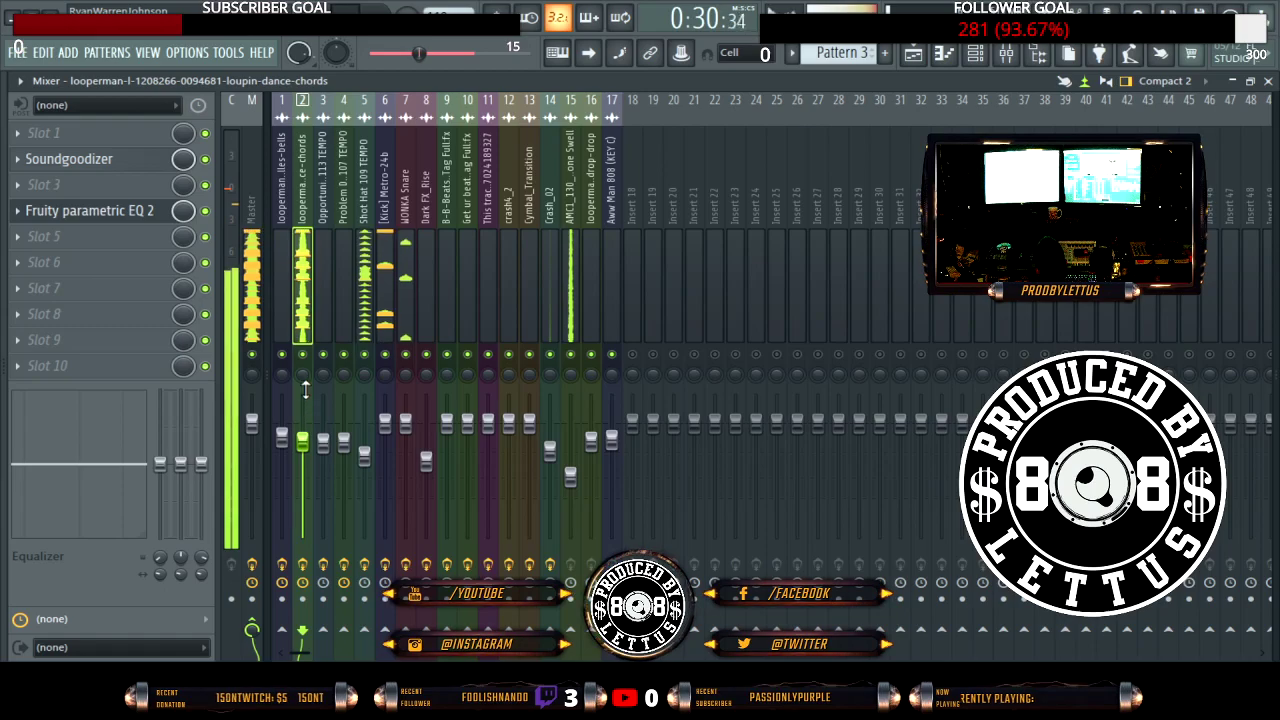
pyautogui.moveTo(302, 440); pyautogui.dragTo(302, 444)
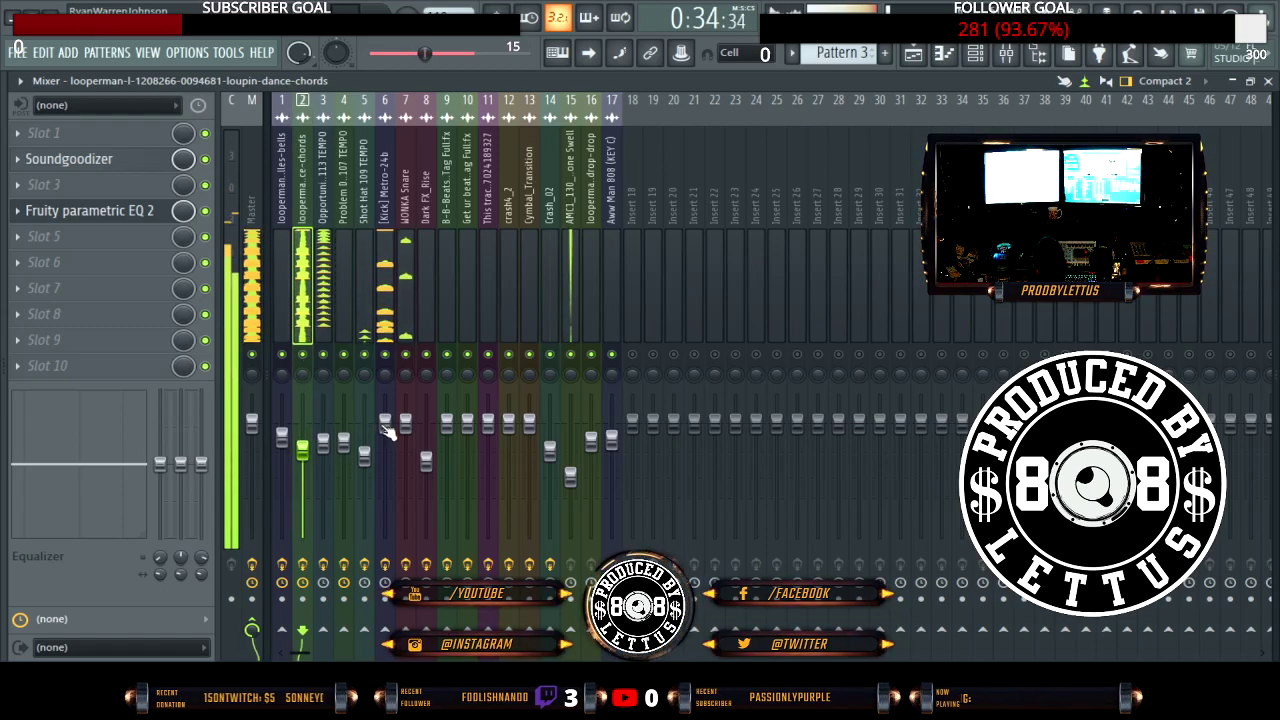
pyautogui.moveTo(386, 424); pyautogui.dragTo(403, 432)
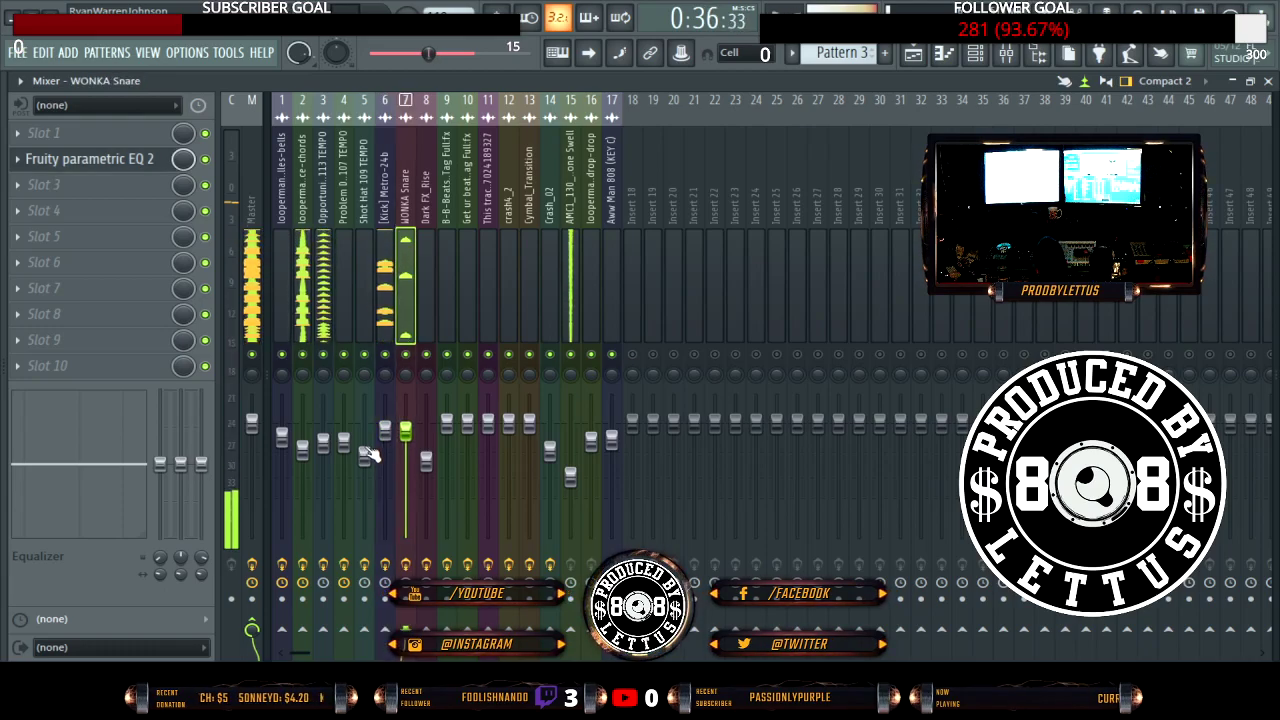
pyautogui.moveTo(302, 447); pyautogui.dragTo(302, 452)
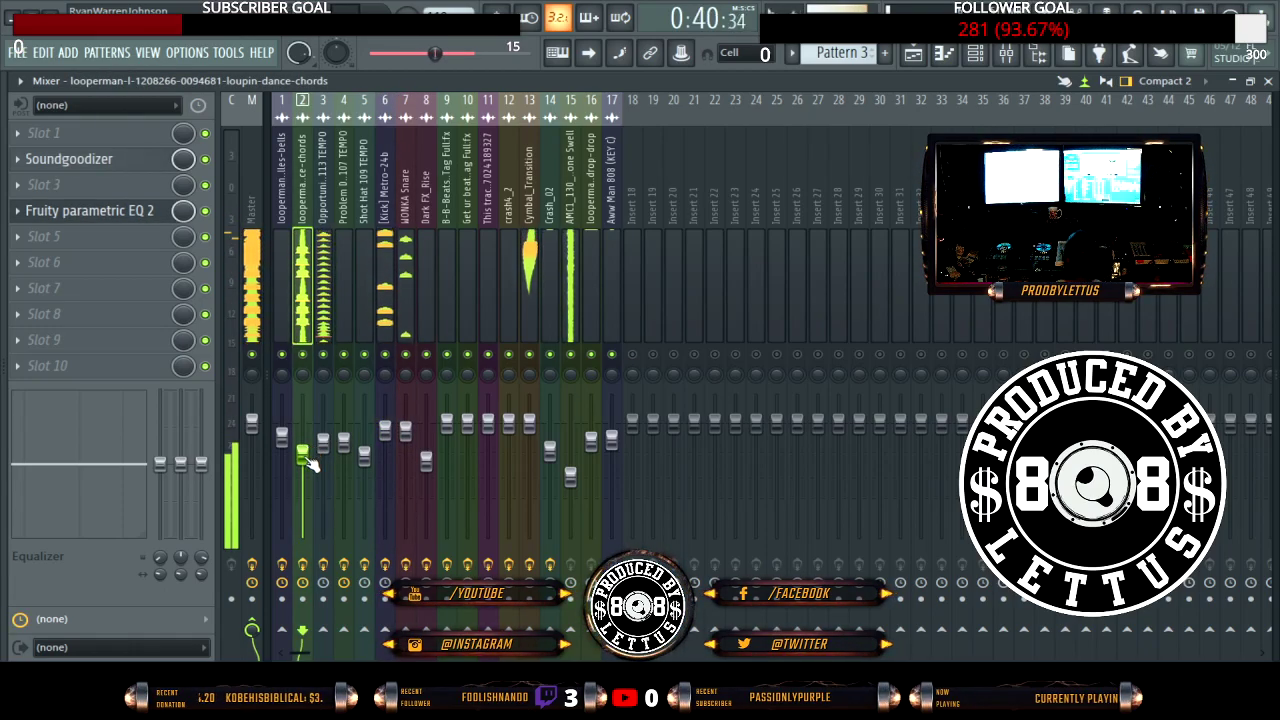
# Step: Lower the Aww Man 808 and looperman drop levels, raise the Shot Hat level, and close the mixer
pyautogui.click(612, 445)
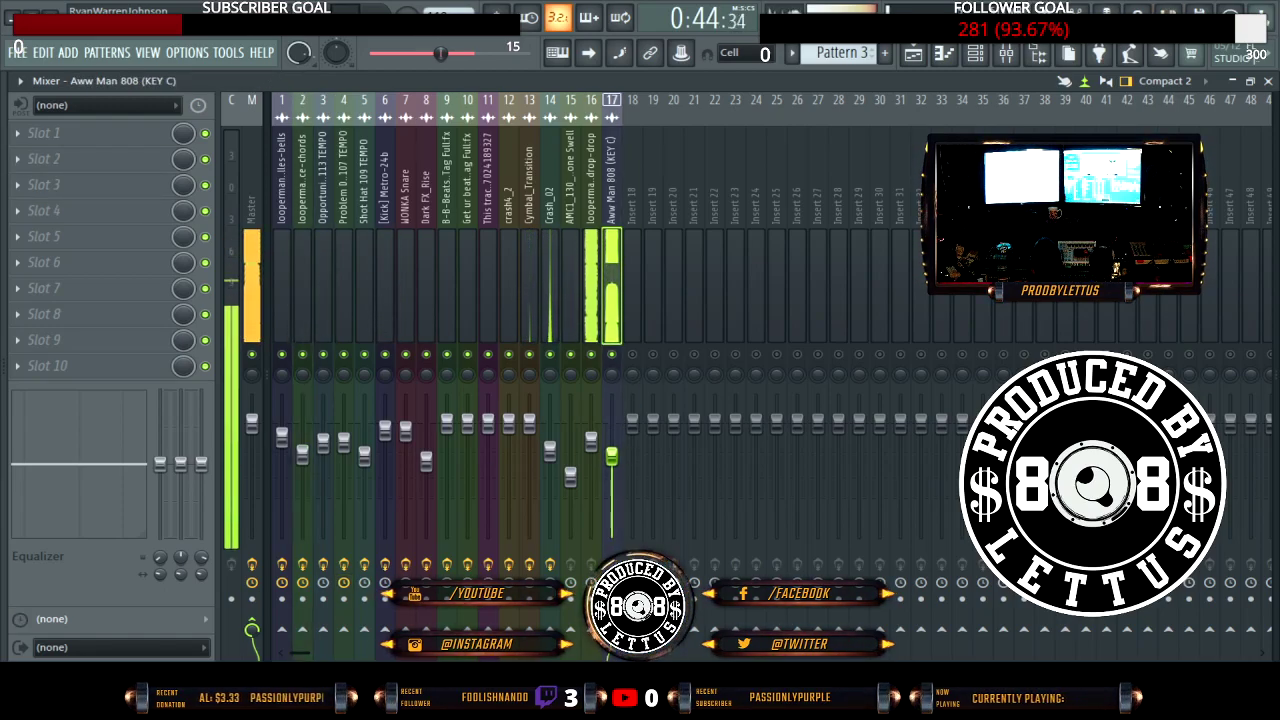
pyautogui.click(591, 441)
pyautogui.click(611, 456)
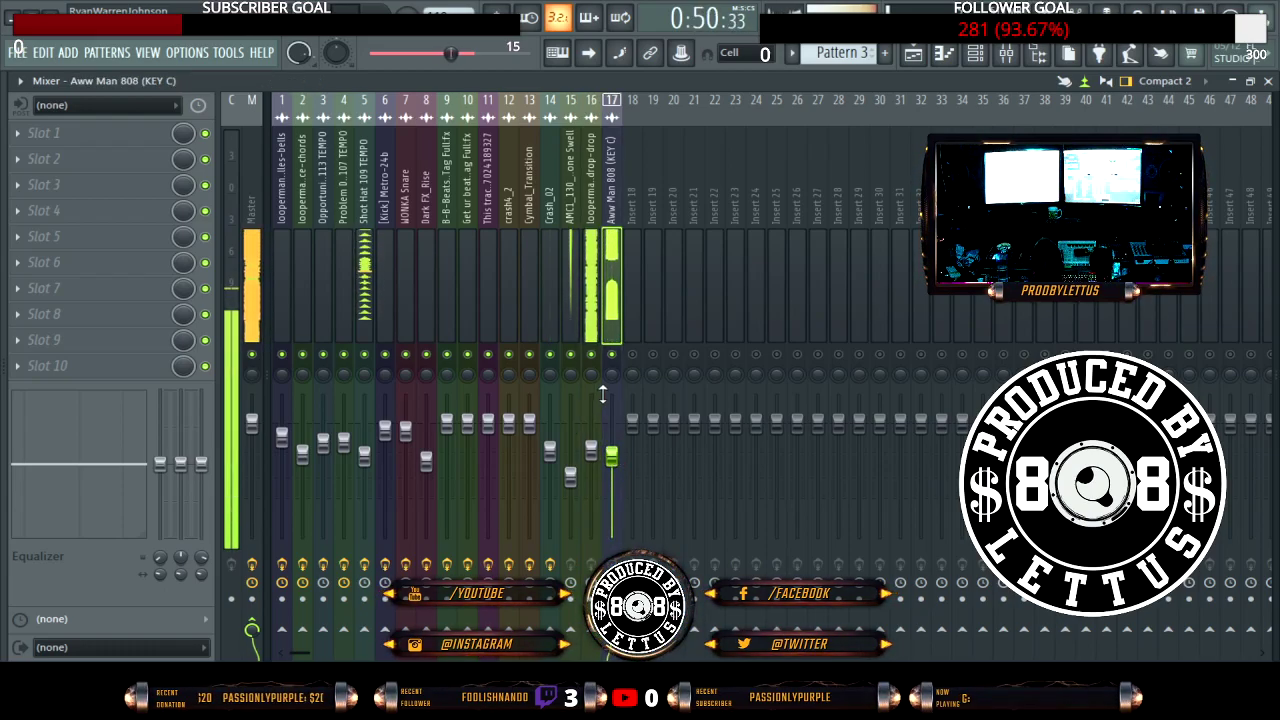
pyautogui.click(364, 456)
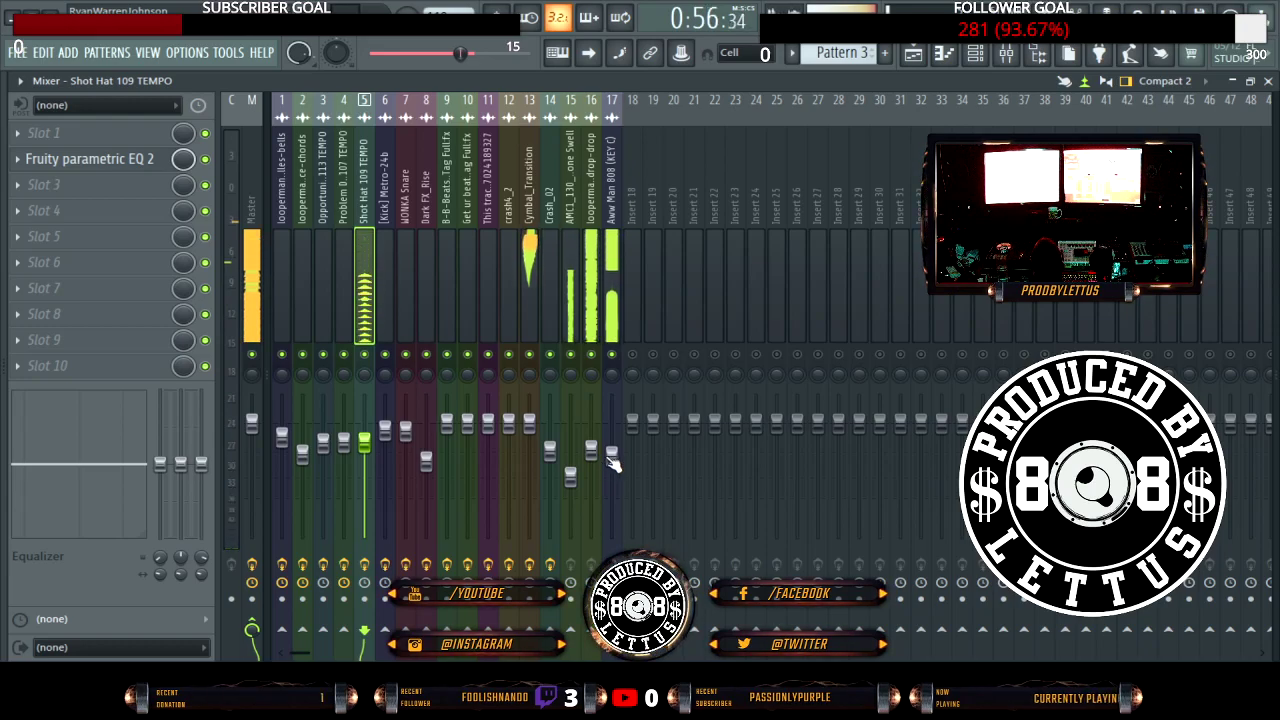
pyautogui.click(591, 468)
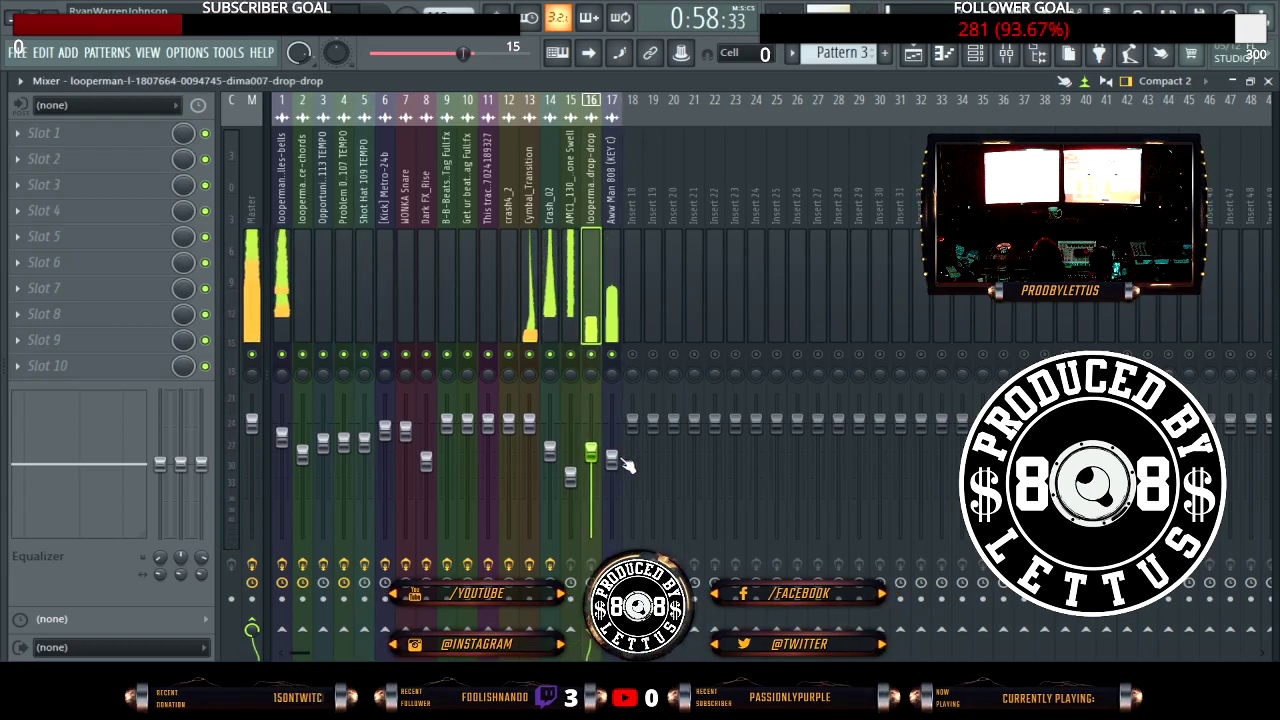
pyautogui.click(611, 460)
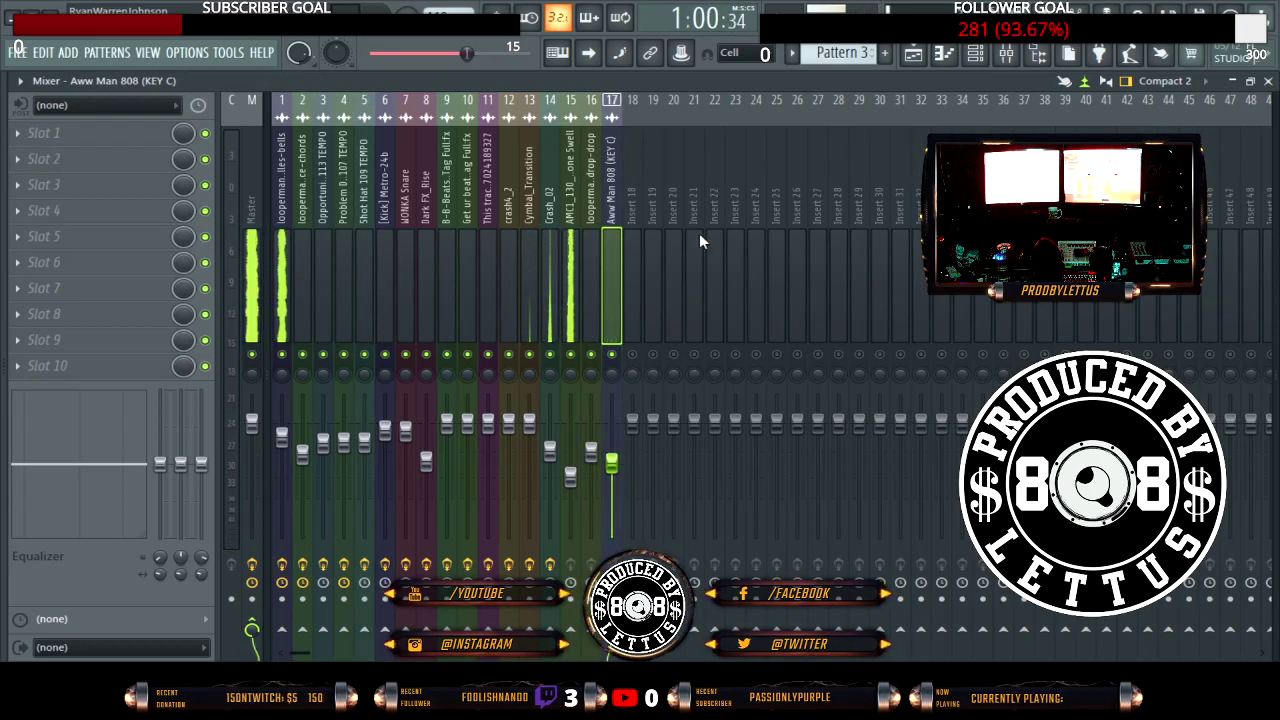
pyautogui.click(1267, 82)
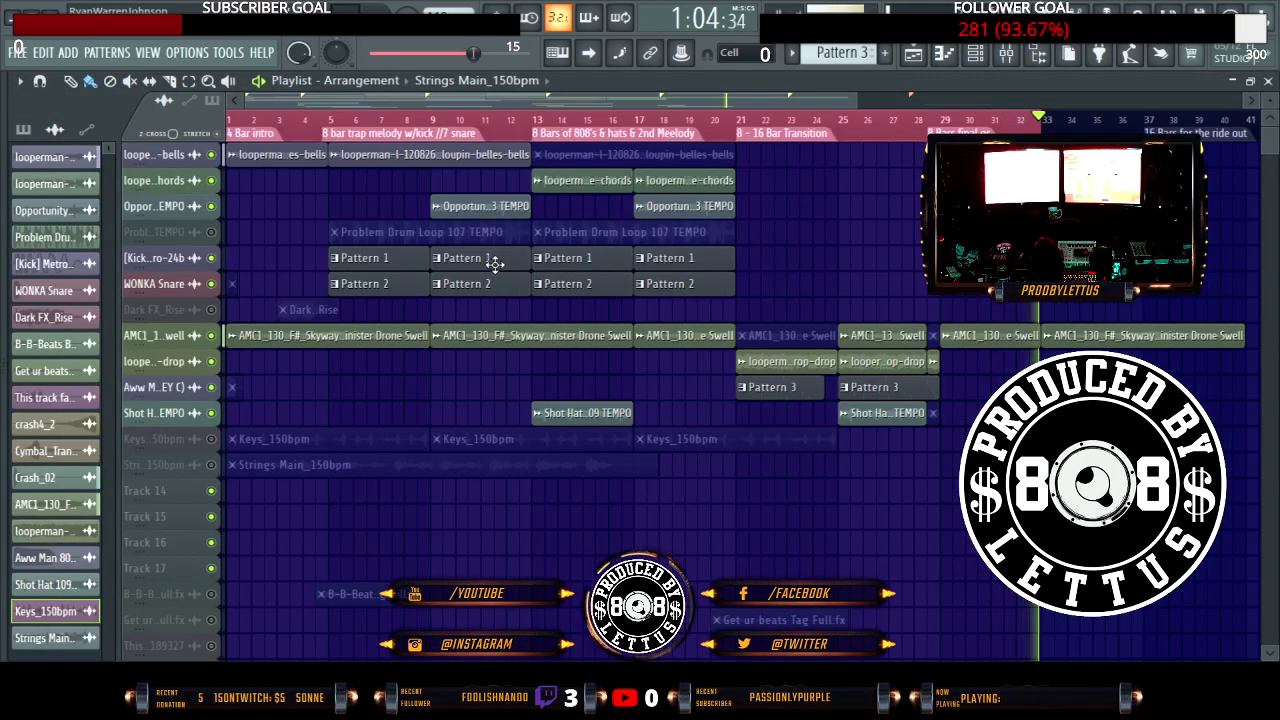
# Step: Place Pattern 3 on the Aww Man 808 track and the Shot Hat 109 TEMPO loop on the Shot Hat track, both at bar 29
pyautogui.press('space')
pyautogui.click(666, 284)
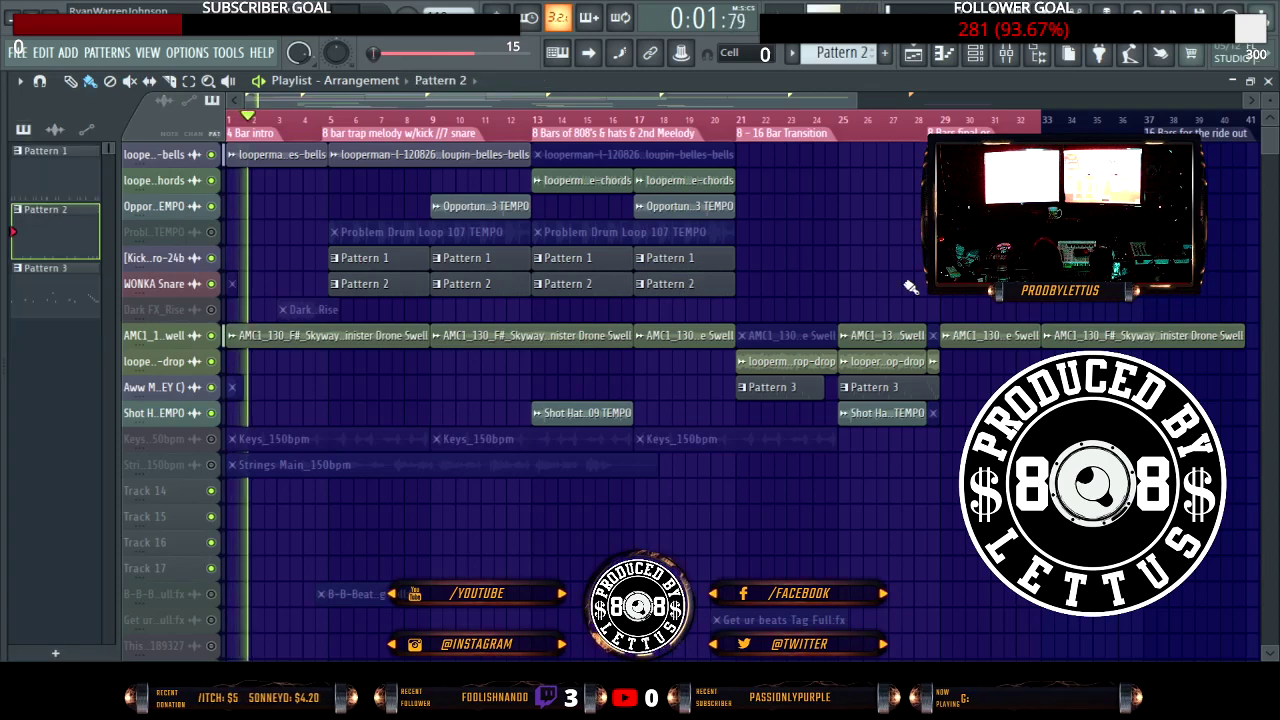
pyautogui.click(706, 260)
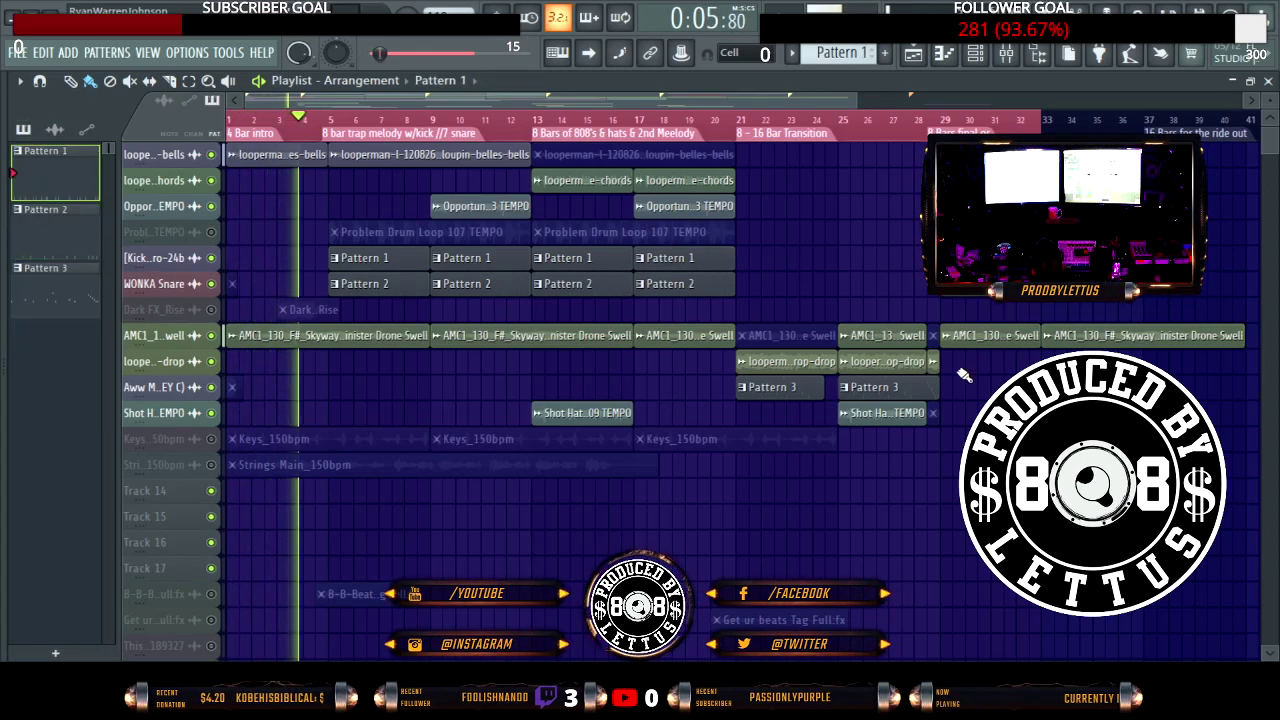
pyautogui.click(880, 387)
pyautogui.click(955, 390)
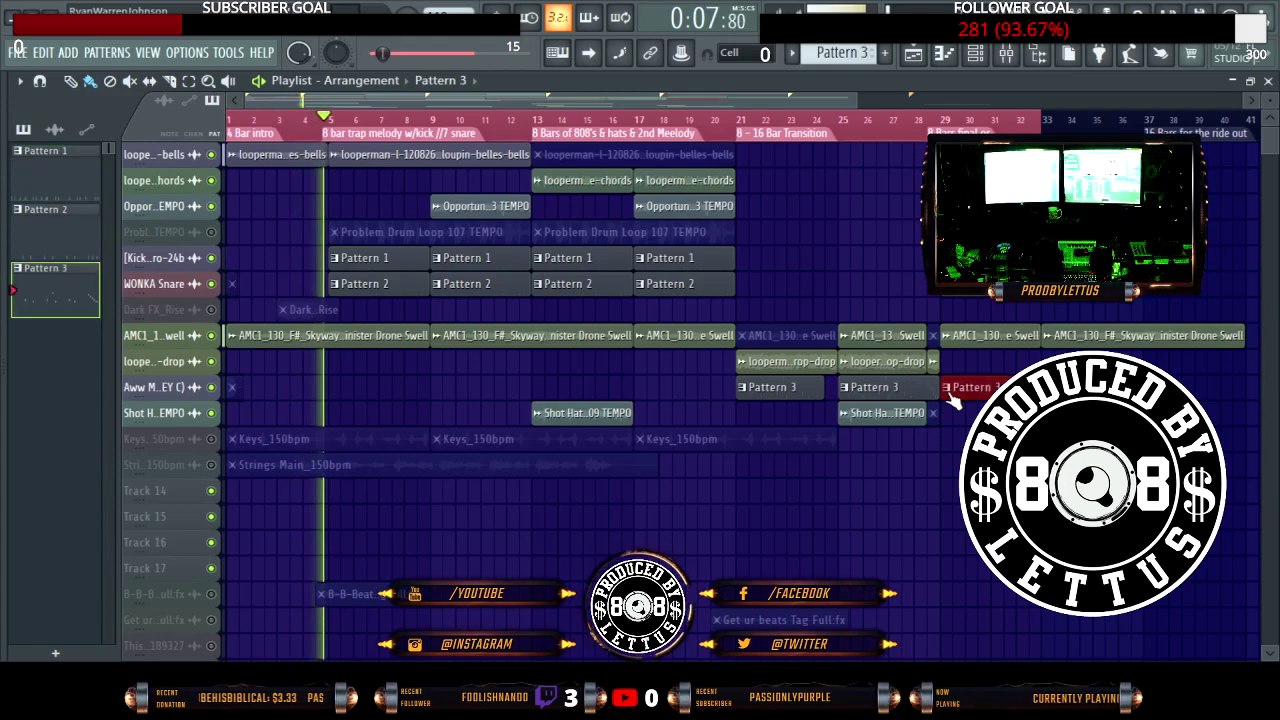
pyautogui.click(885, 413)
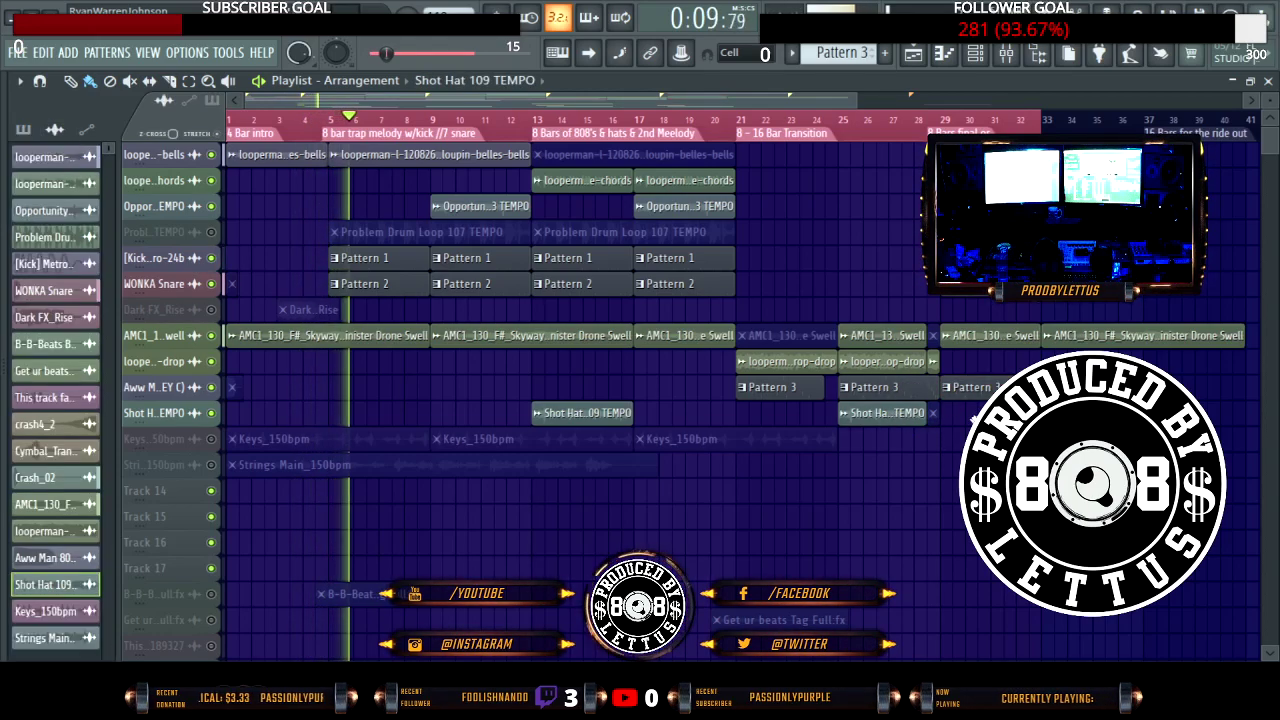
pyautogui.click(942, 413)
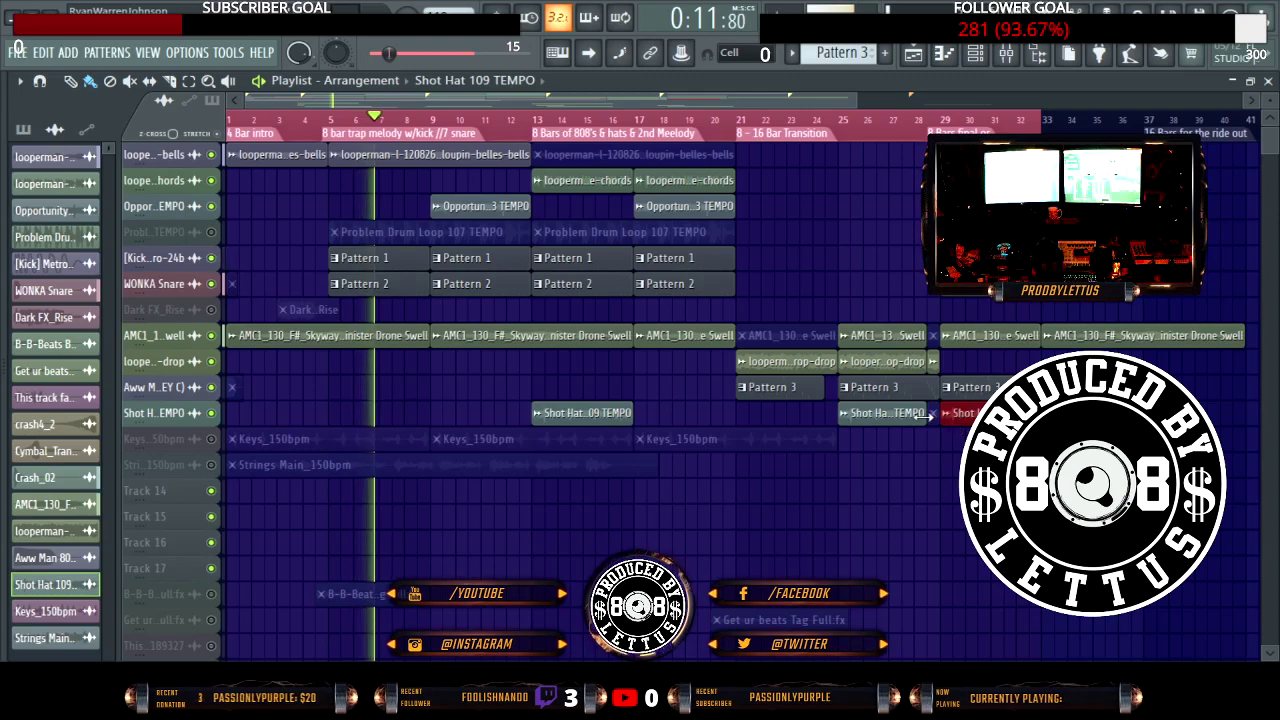
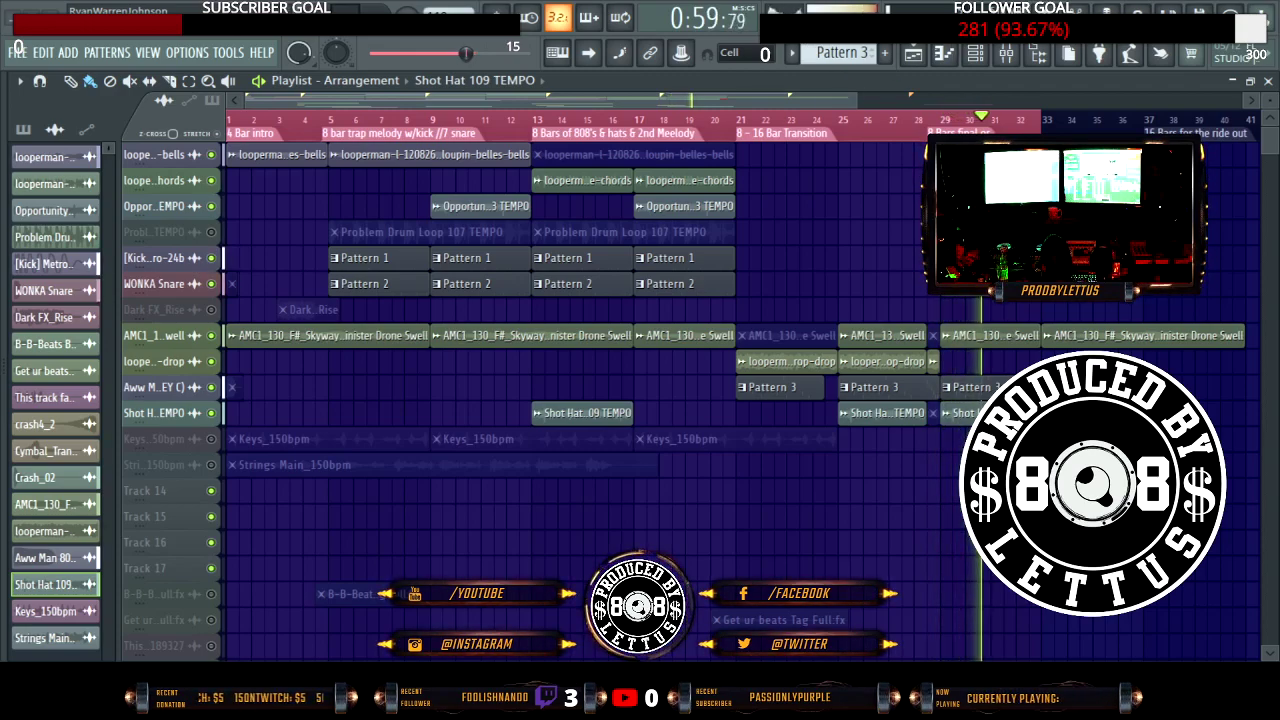
# Step: Collapse the Timbaland Metapop Kit folder and look through the DANGER DRUM KIT drum loops in the Film TV Pack
pyautogui.moveTo(5, 537)
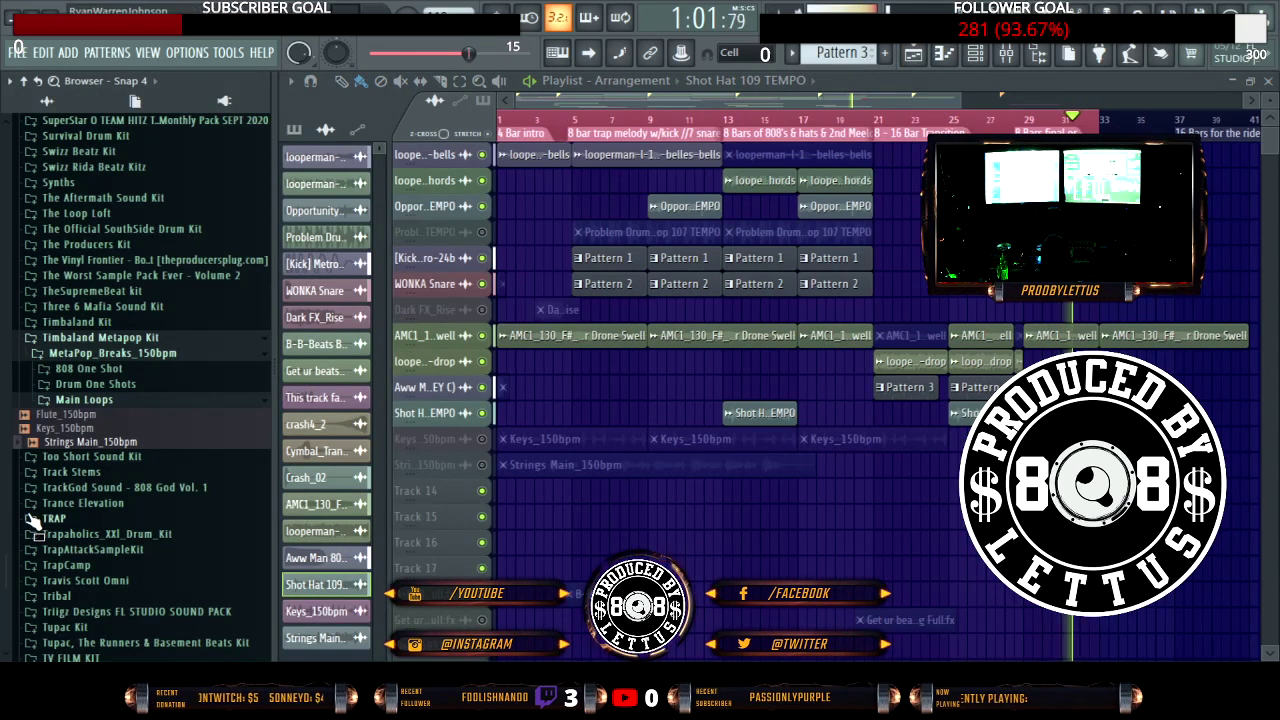
pyautogui.click(58, 355)
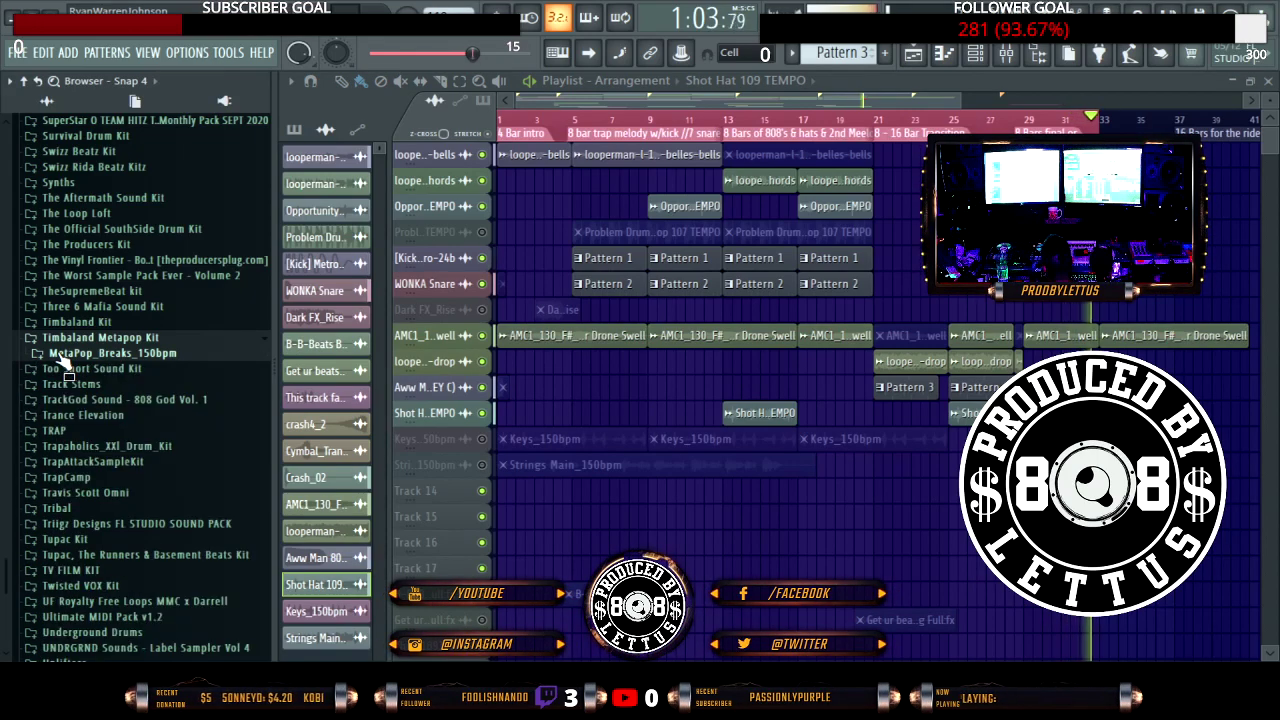
pyautogui.click(60, 340)
pyautogui.scroll(9, 95, 286)
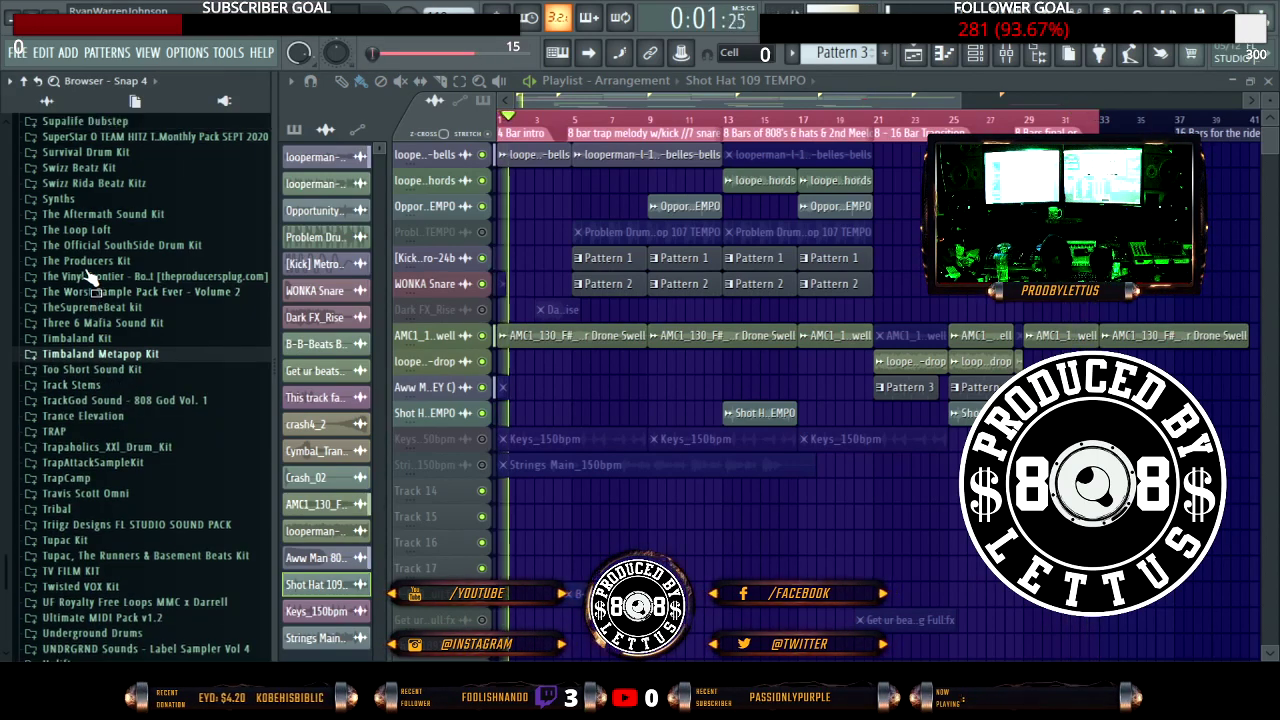
pyautogui.scroll(15, 100, 330)
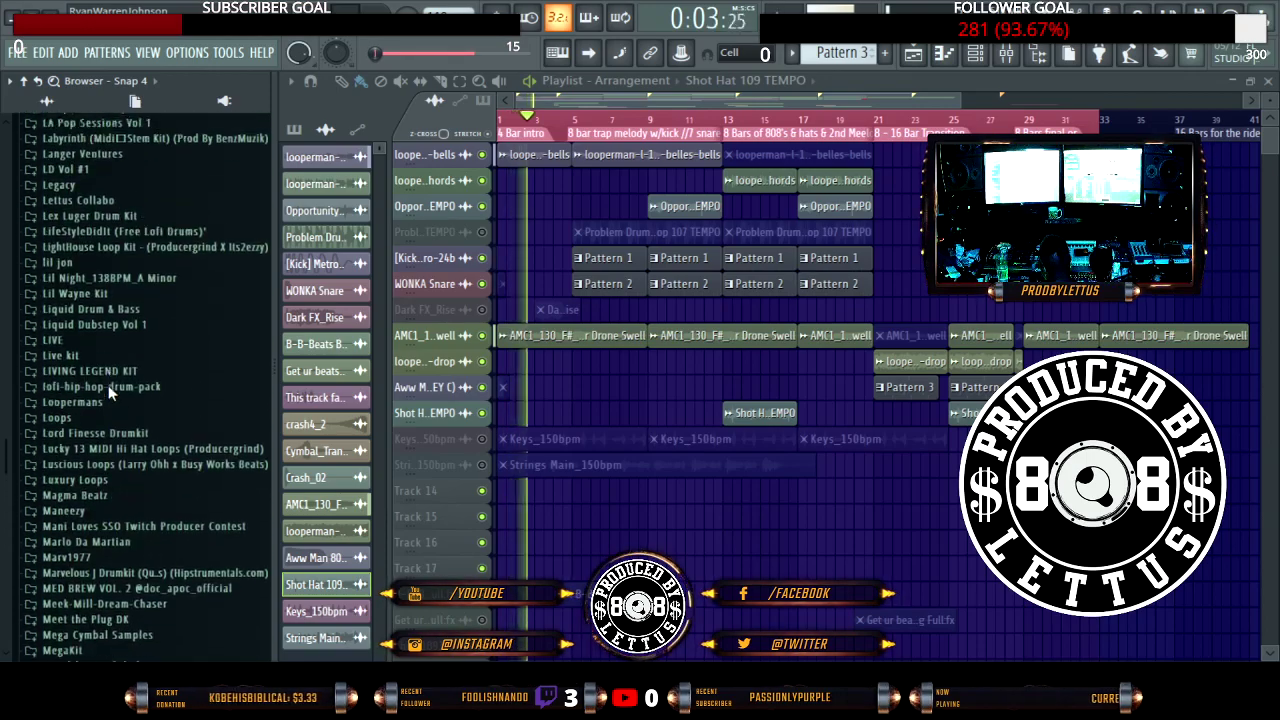
pyautogui.scroll(20, 113, 393)
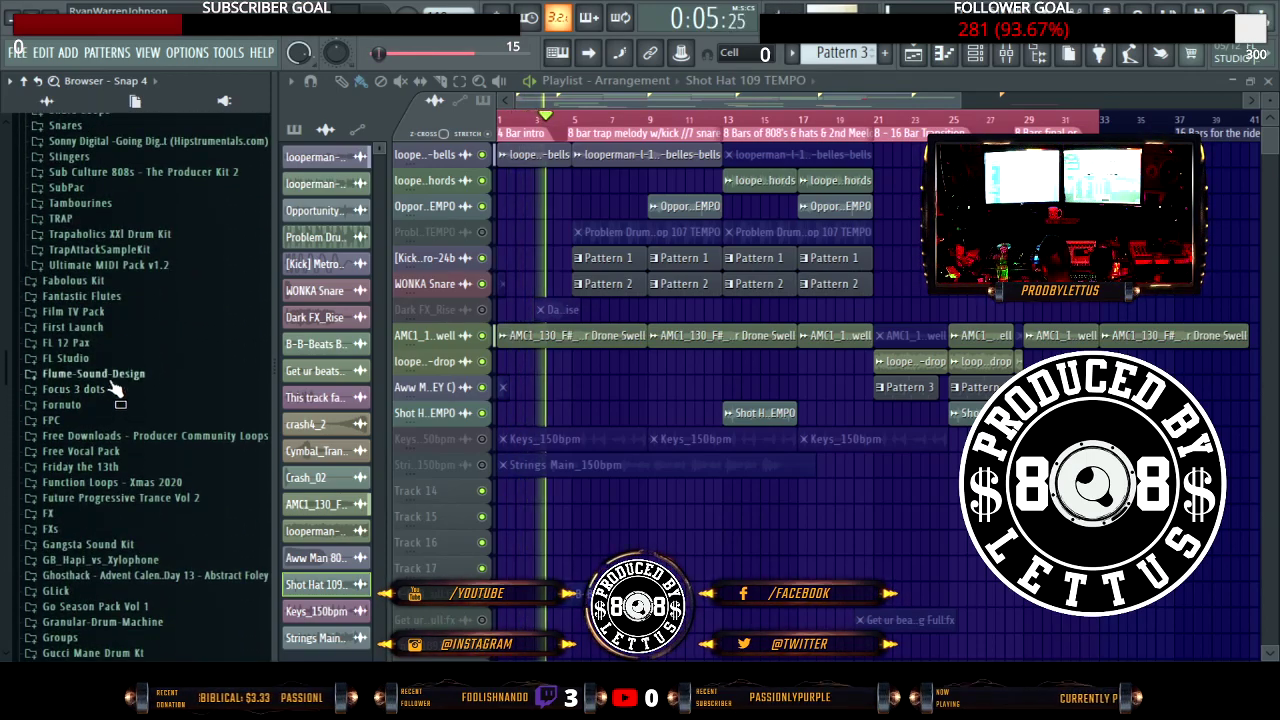
pyautogui.scroll(6, 110, 335)
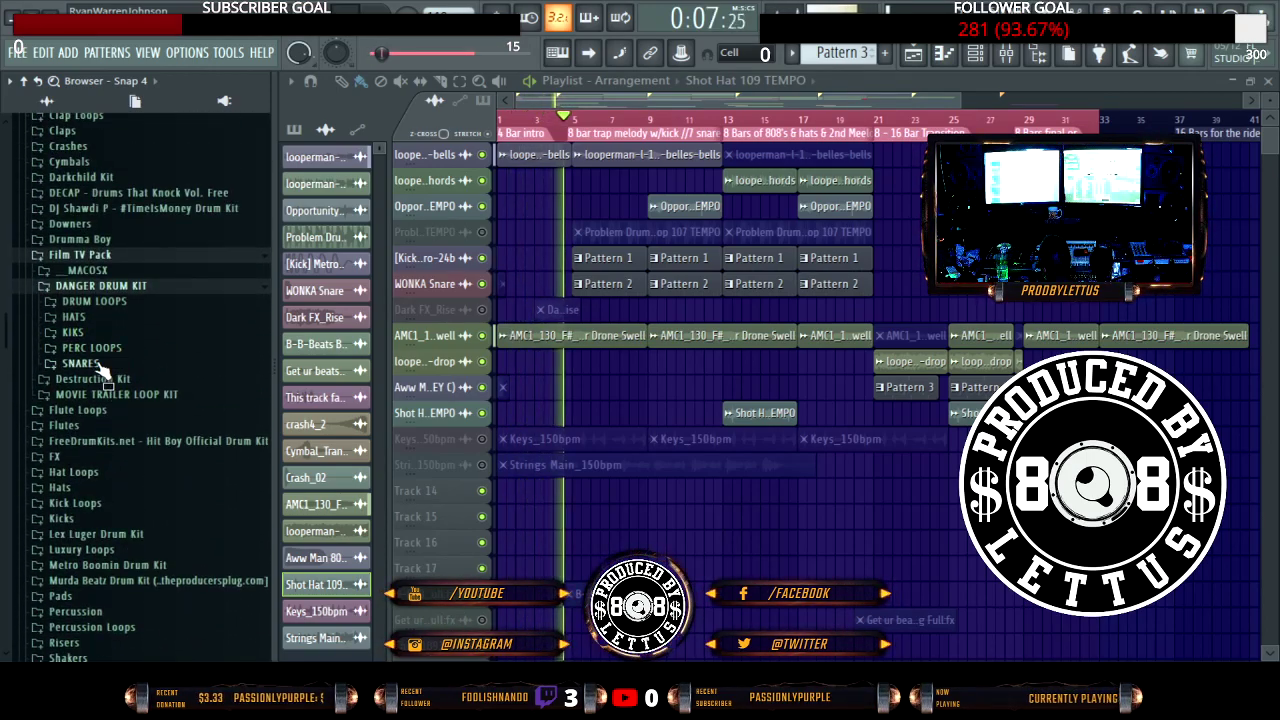
pyautogui.click(95, 301)
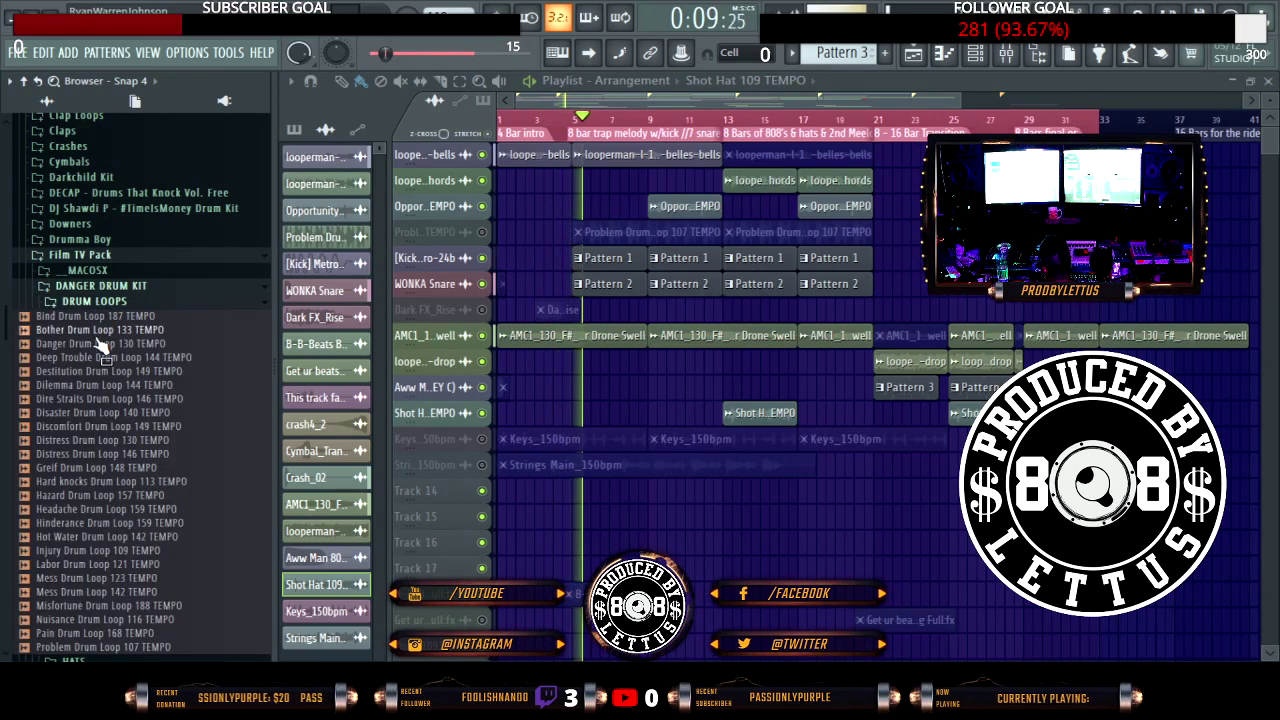
pyautogui.click(95, 286)
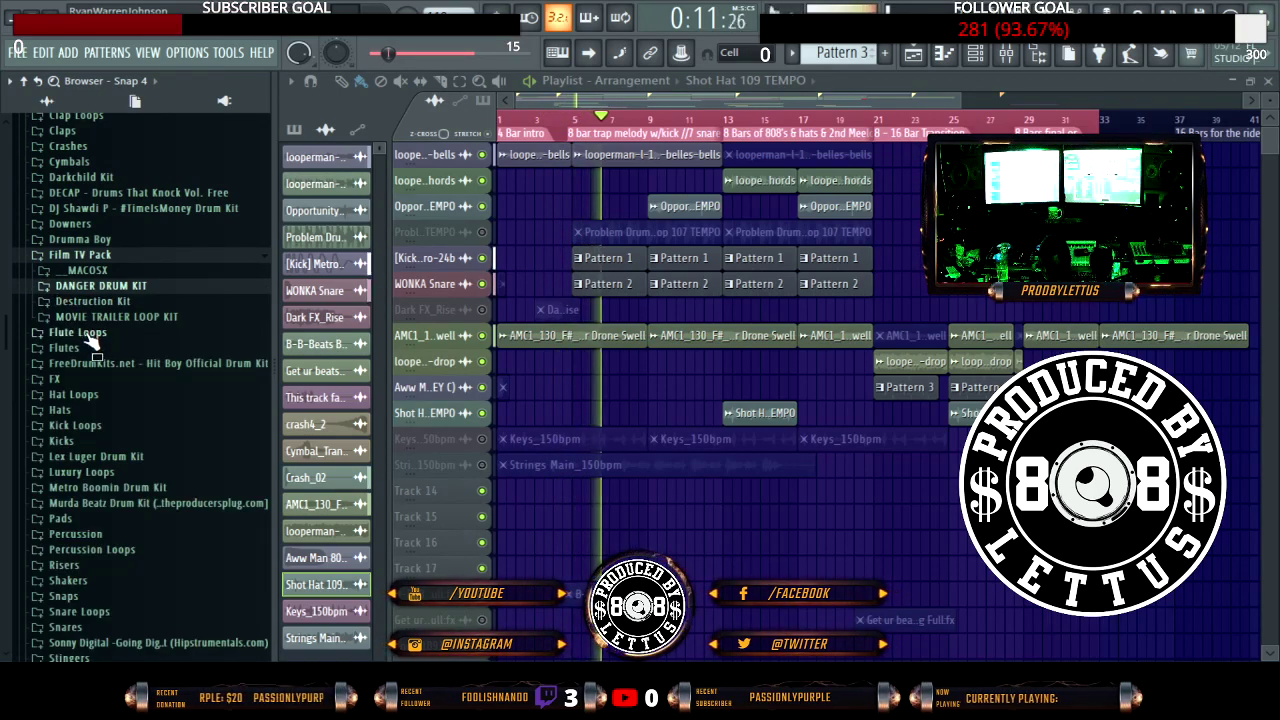
# Step: Look through the Destruction Kit's snare and kick folders, auditioning Bar Snare and Disaster Kik
pyautogui.click(90, 302)
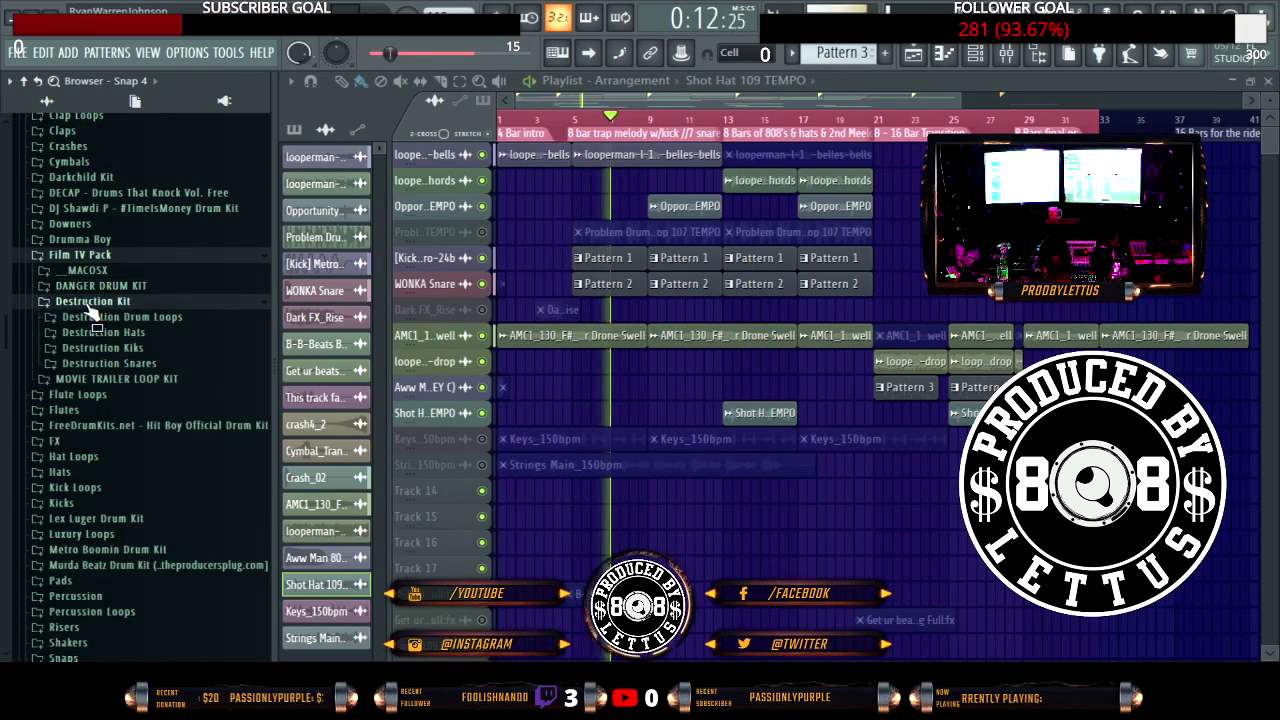
pyautogui.click(100, 364)
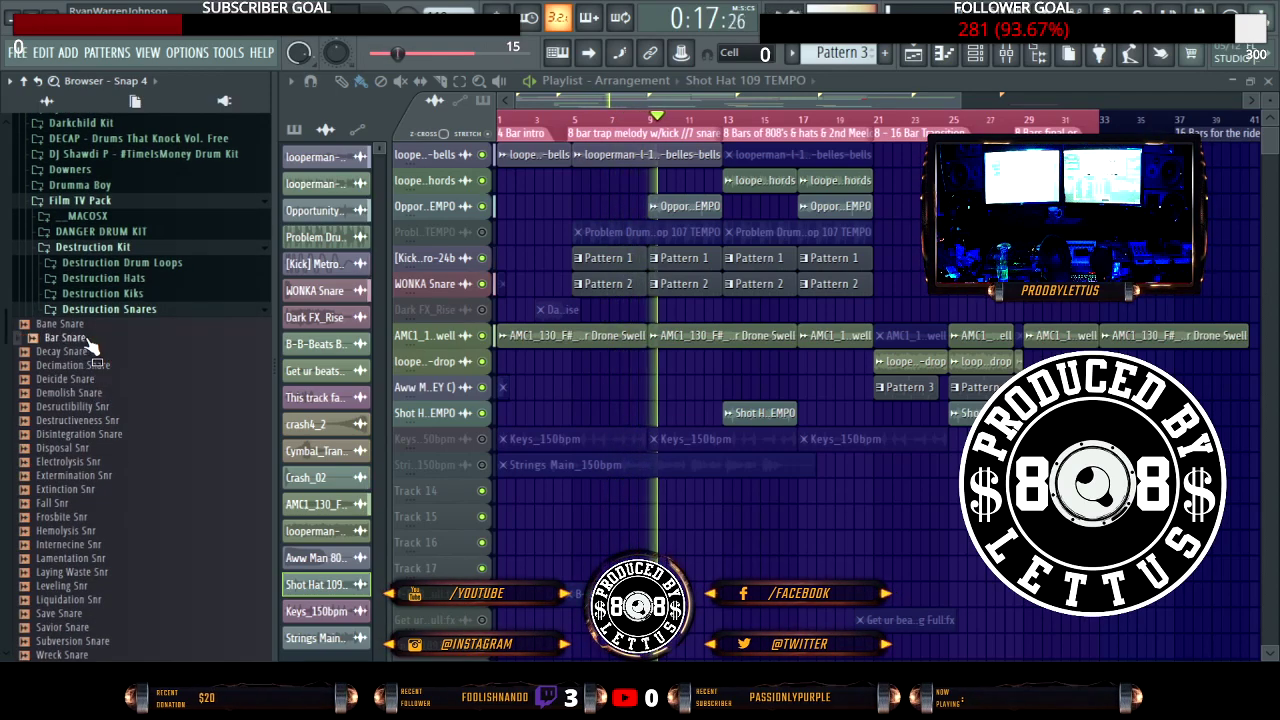
pyautogui.click(100, 309)
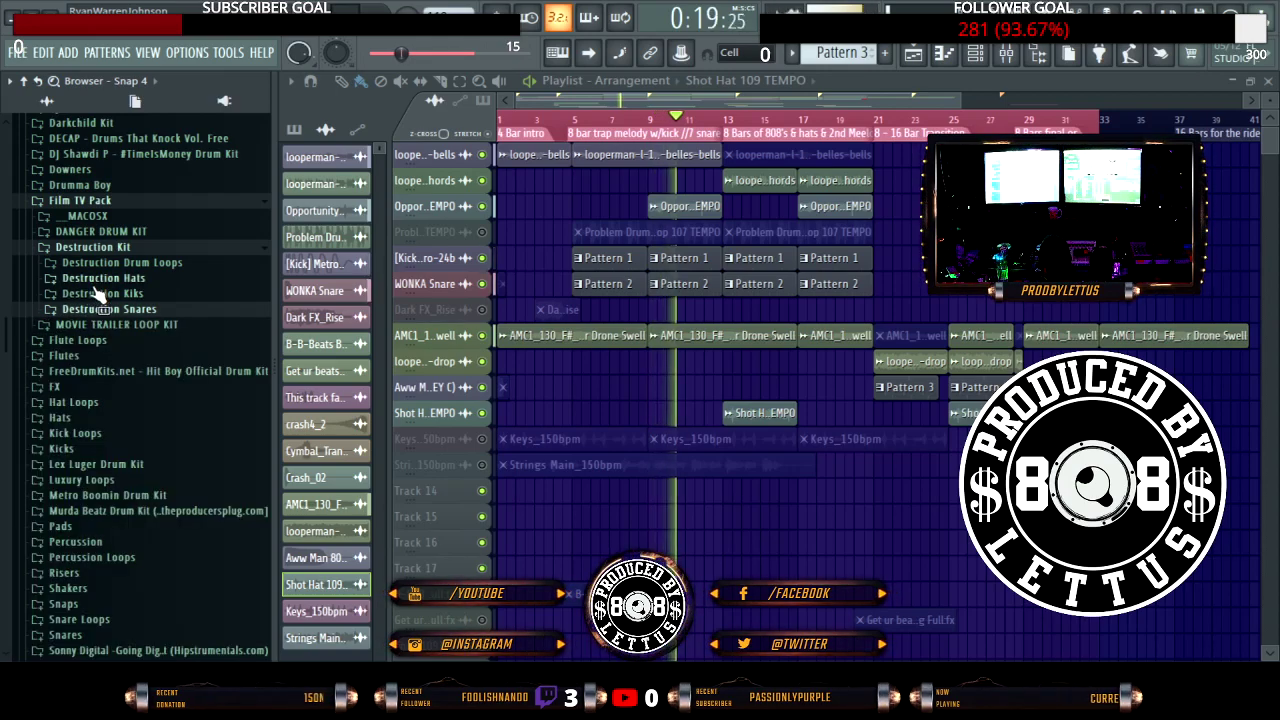
pyautogui.click(98, 294)
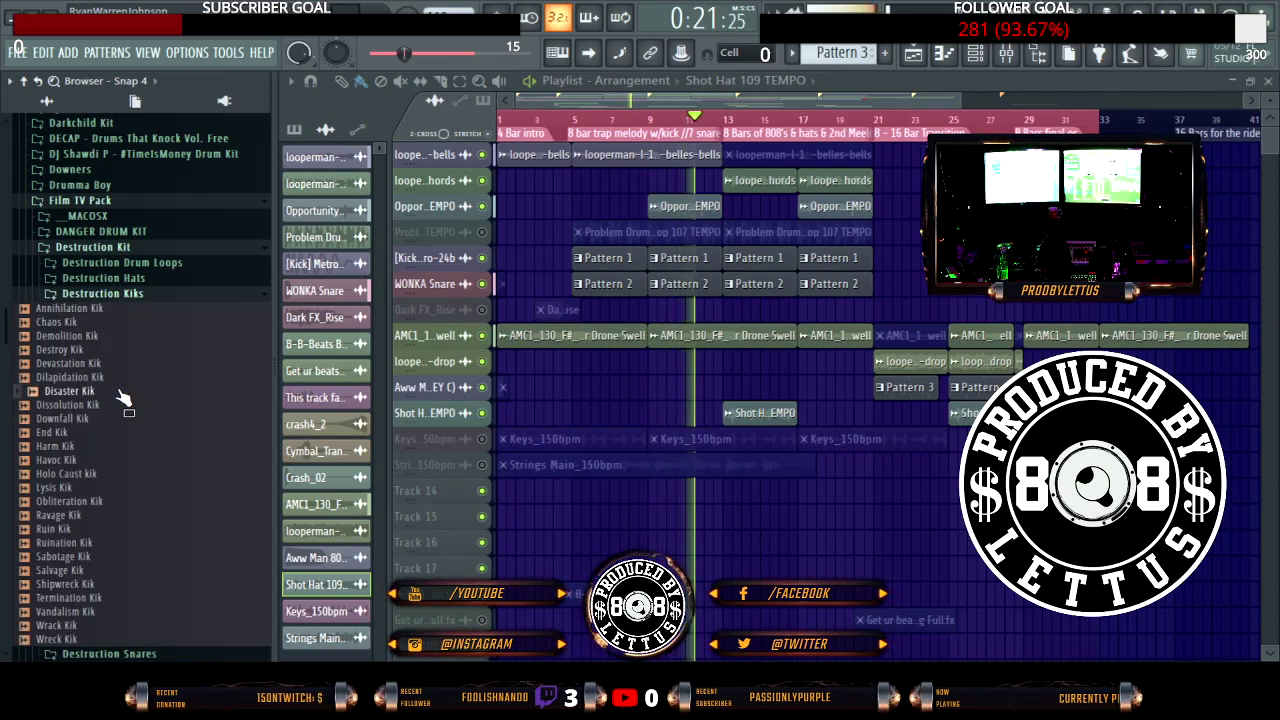
pyautogui.click(130, 293)
# Step: Stop the arrangement and audition Destruction Drum Loops, including Sacking Loop 94, Ruin Nation Loop 126, Wrekage Loop 94 and Elimination Loop 127
pyautogui.click(126, 262)
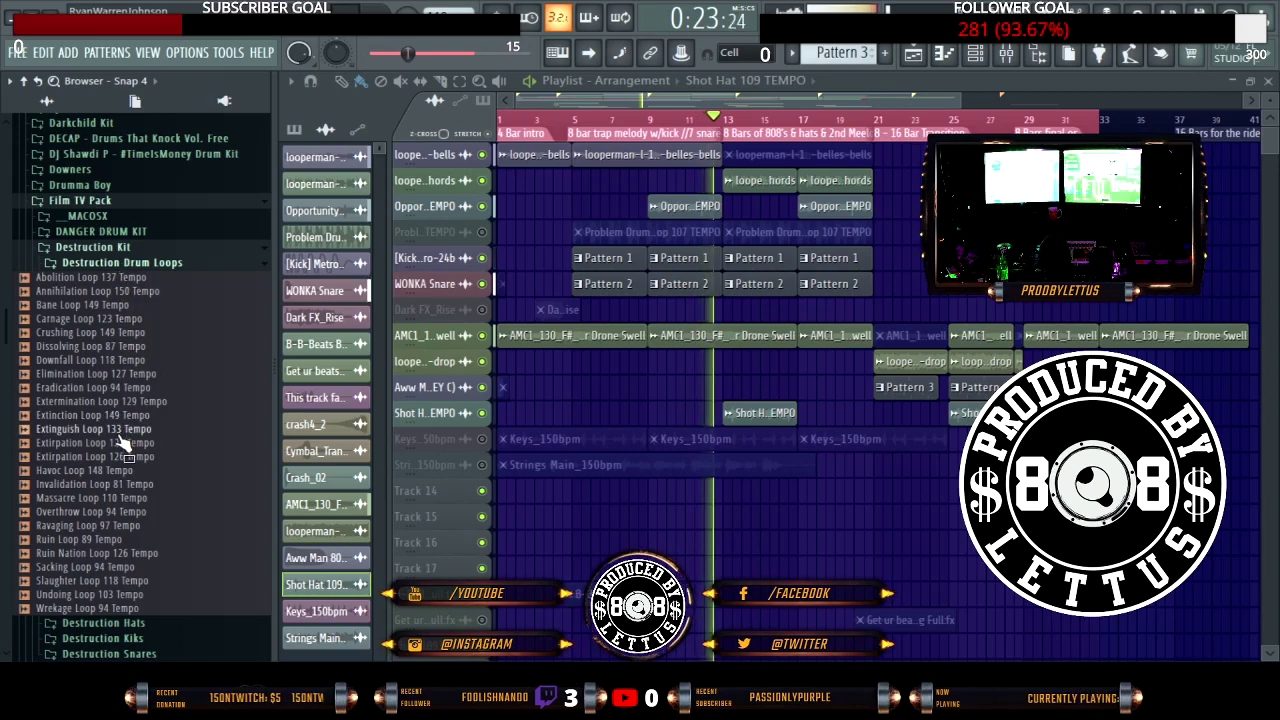
pyautogui.click(100, 566)
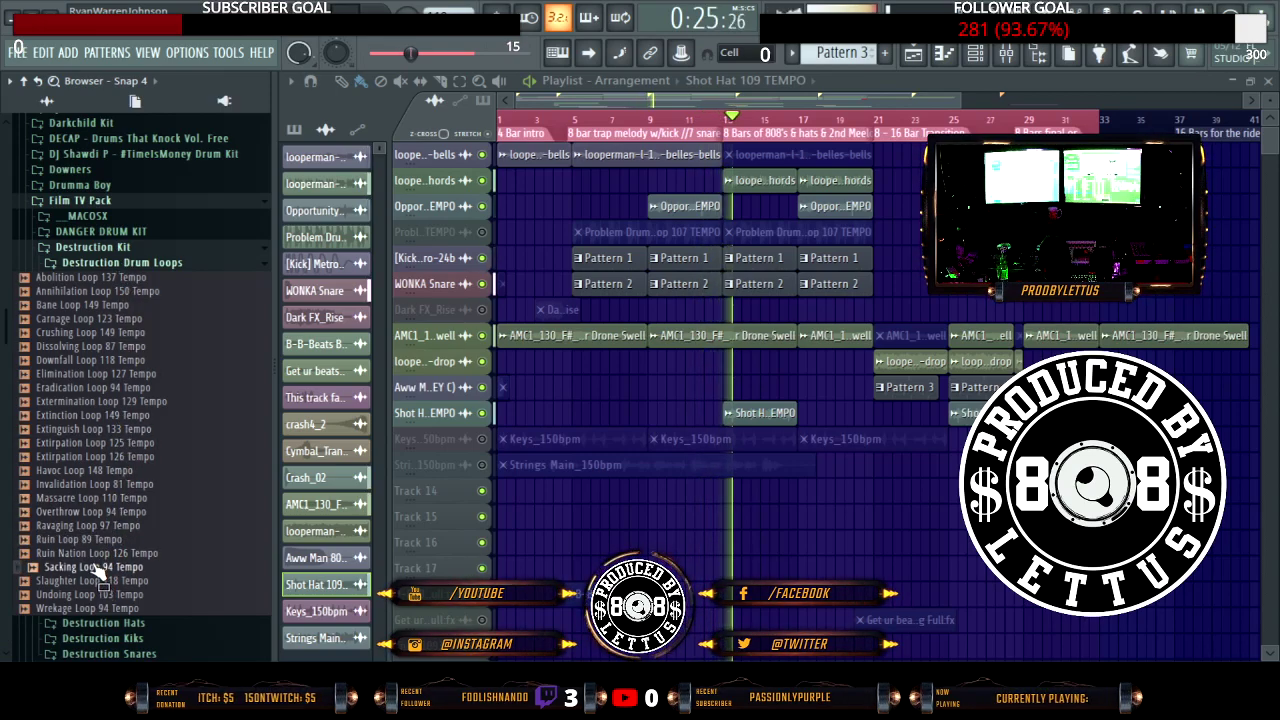
pyautogui.press('space')
pyautogui.press('Up')
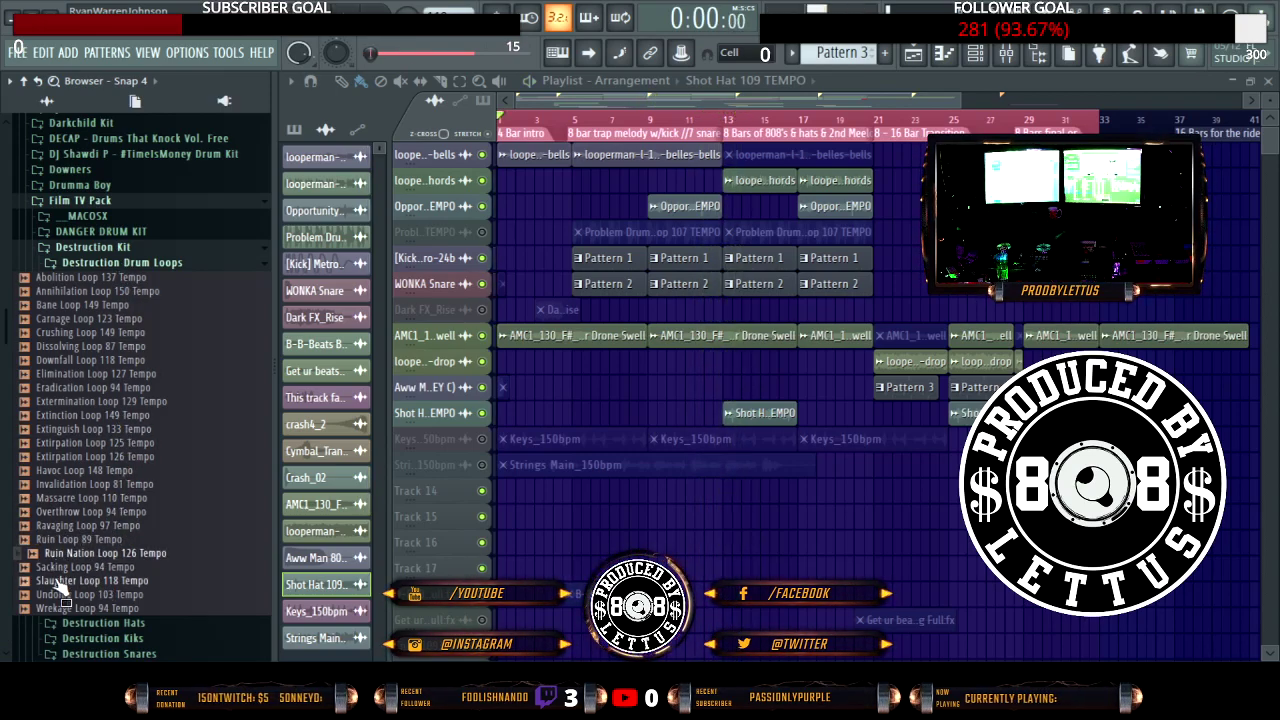
pyautogui.press('Down')
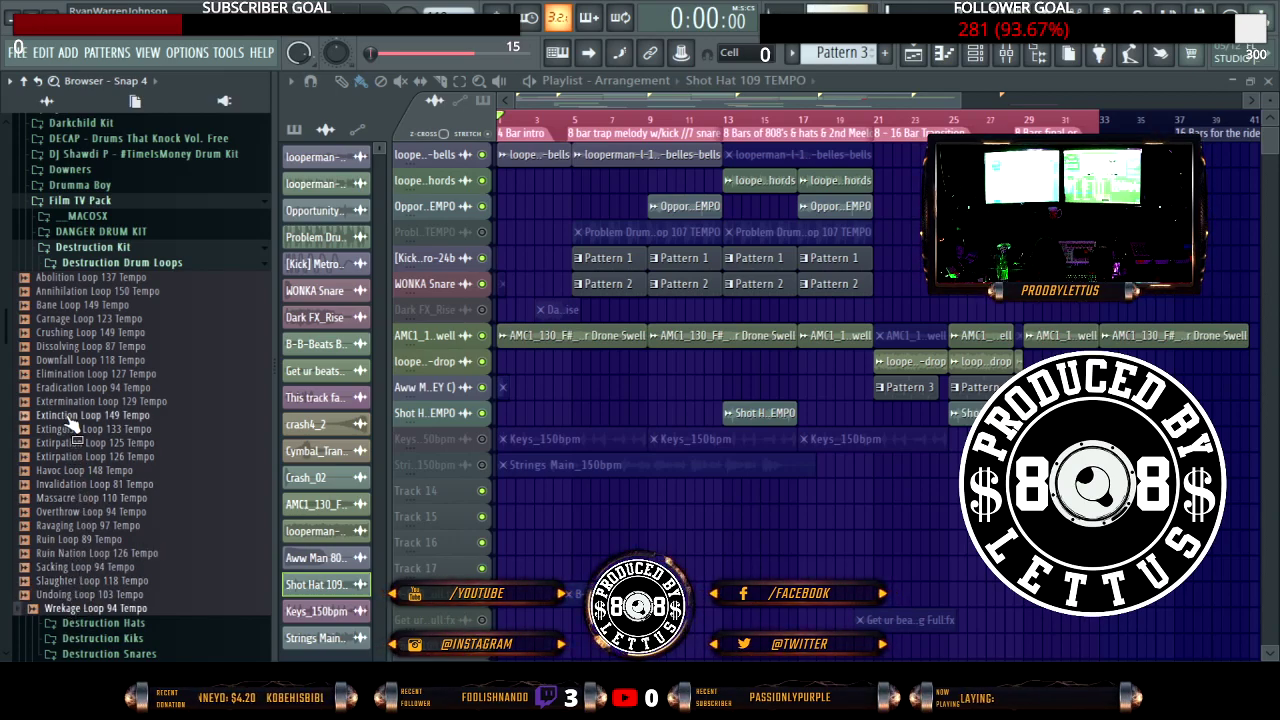
pyautogui.click(85, 373)
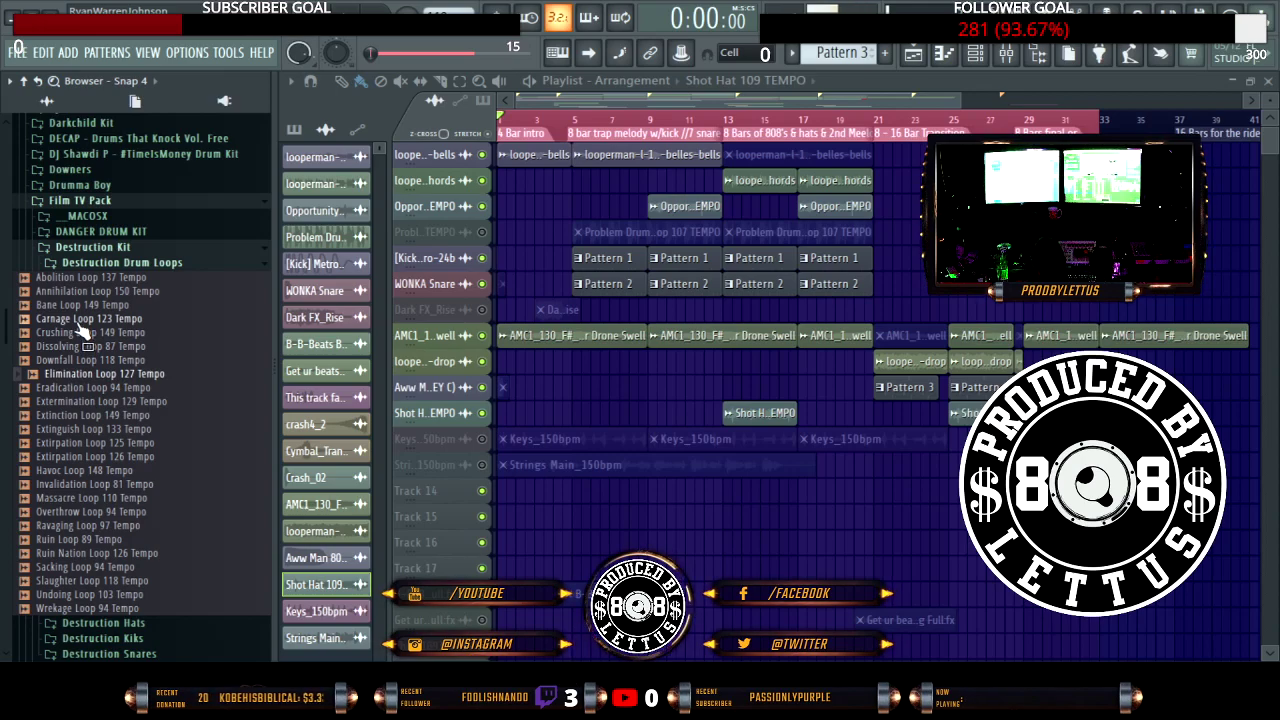
pyautogui.click(74, 263)
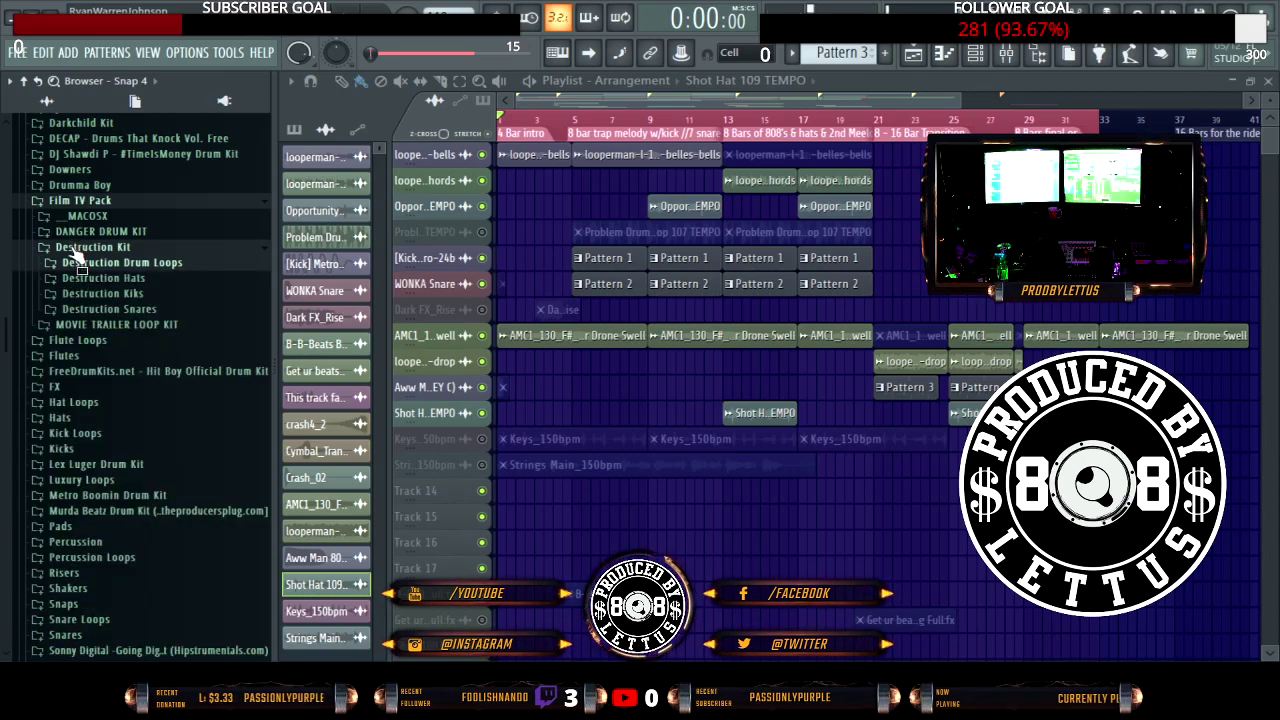
# Step: Look through the Destruction Hats folder and audition Adversity Hatz
pyautogui.click(76, 247)
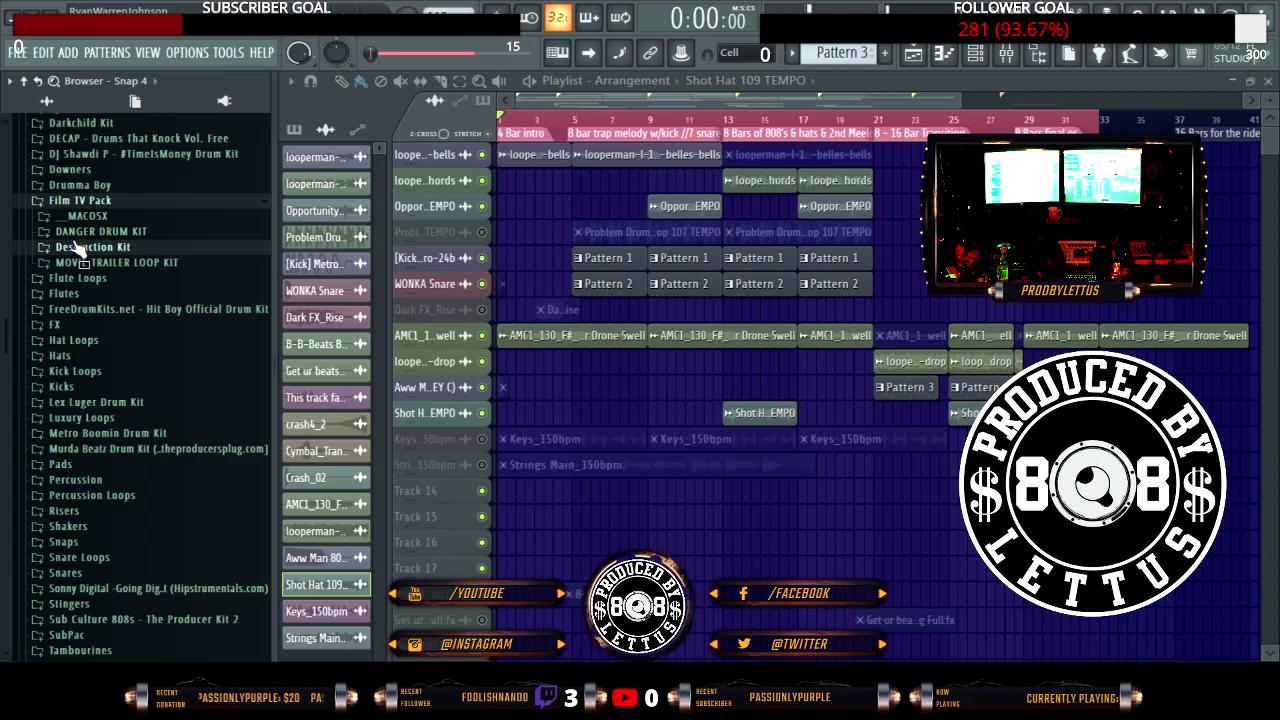
pyautogui.click(76, 249)
pyautogui.click(76, 277)
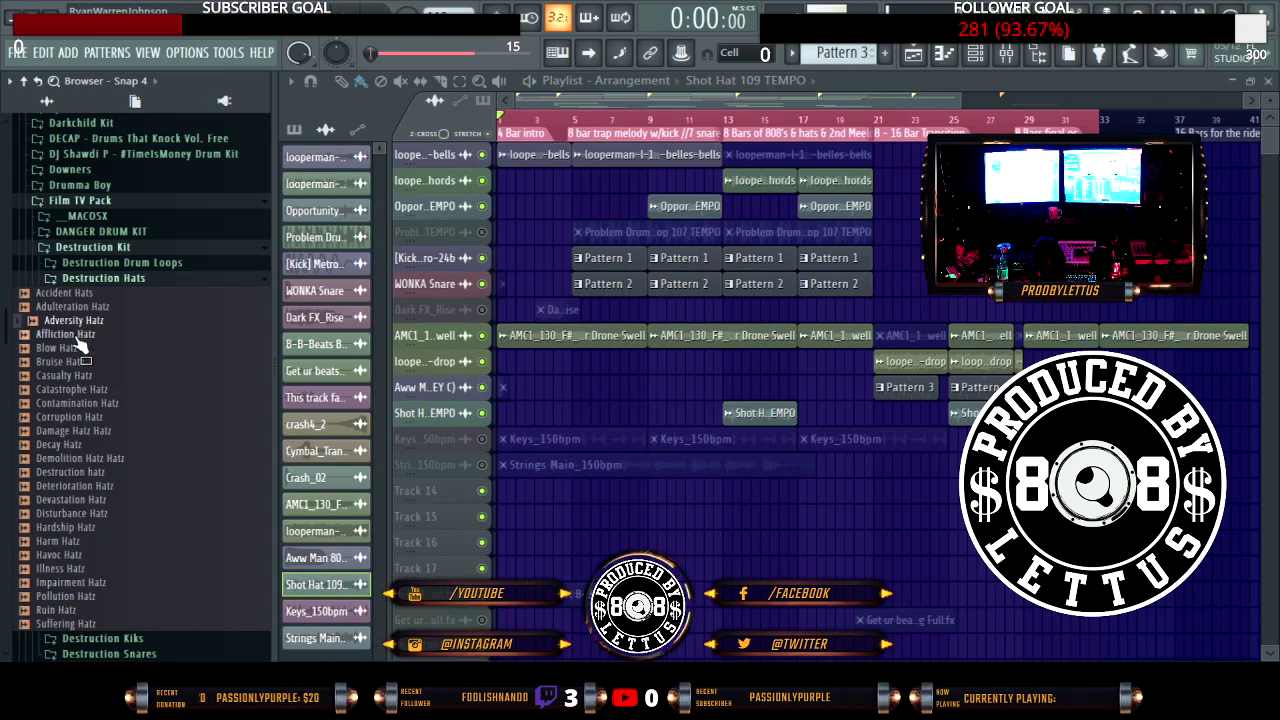
pyautogui.click(86, 280)
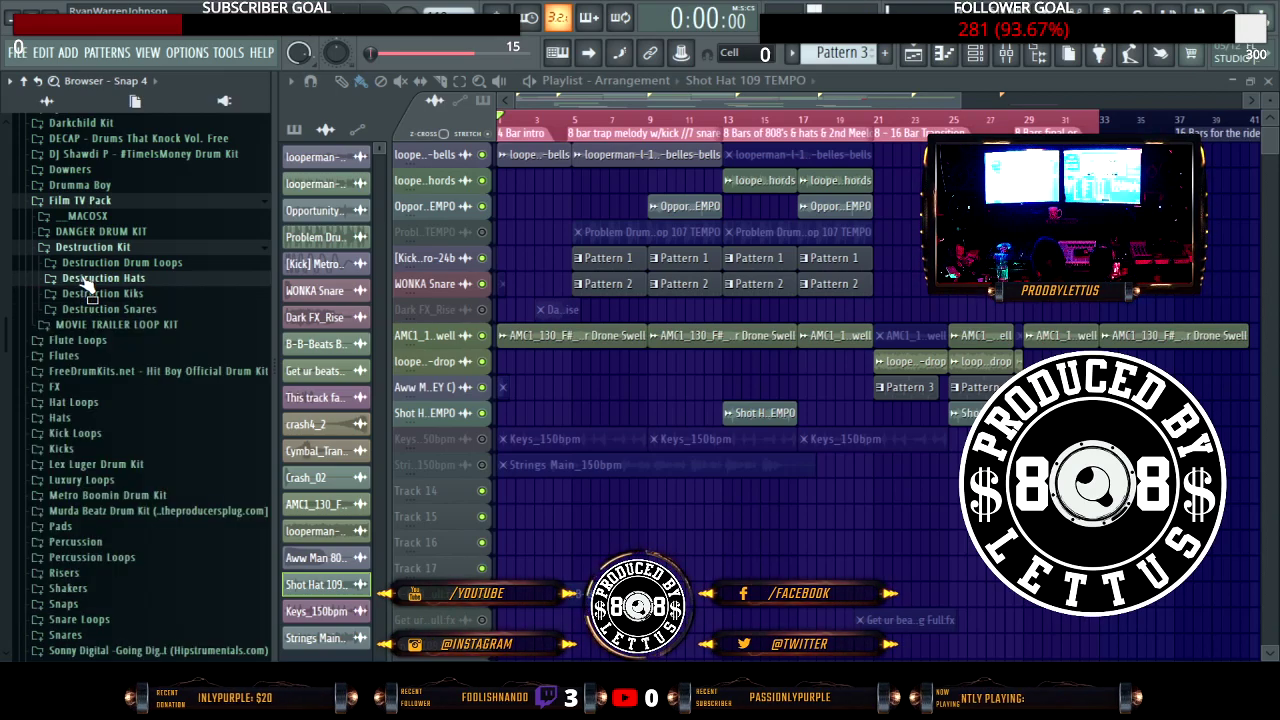
# Step: Audition Distress Drum Loop 146 TEMPO from the DANGER DRUM KIT, collapse the Film TV Pack, and hide the browser
pyautogui.click(84, 250)
pyautogui.click(85, 233)
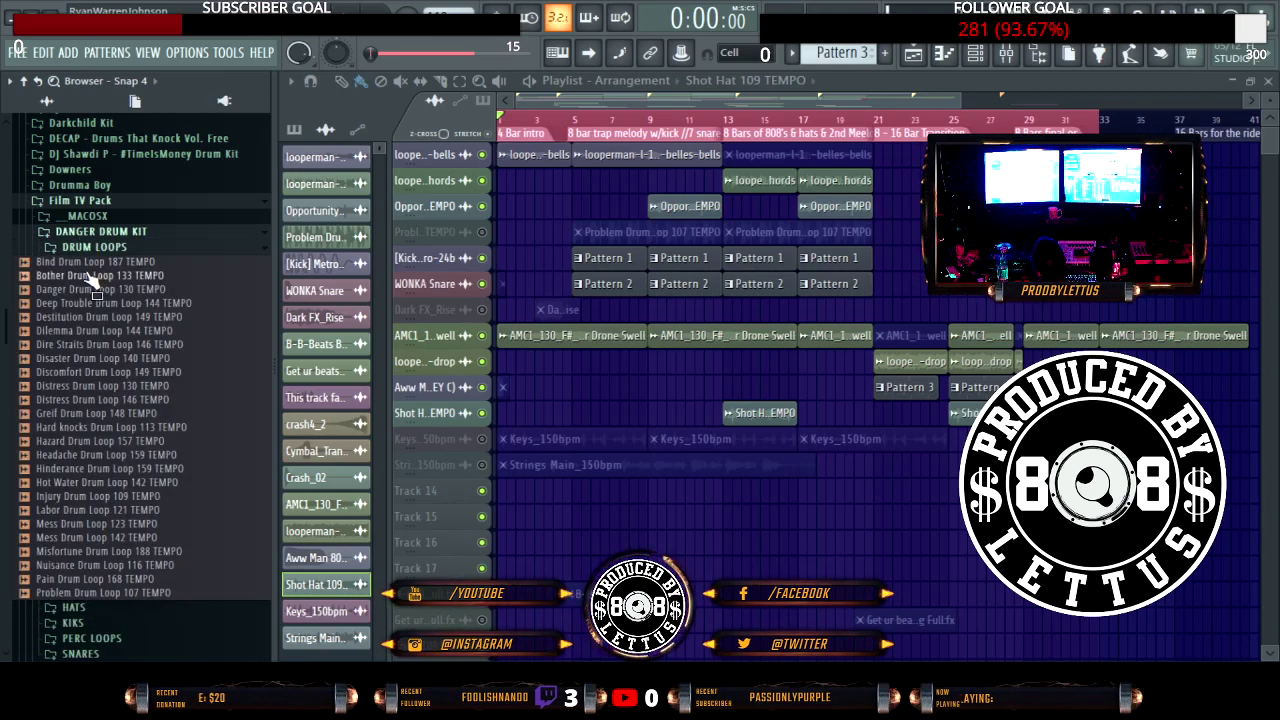
pyautogui.click(101, 402)
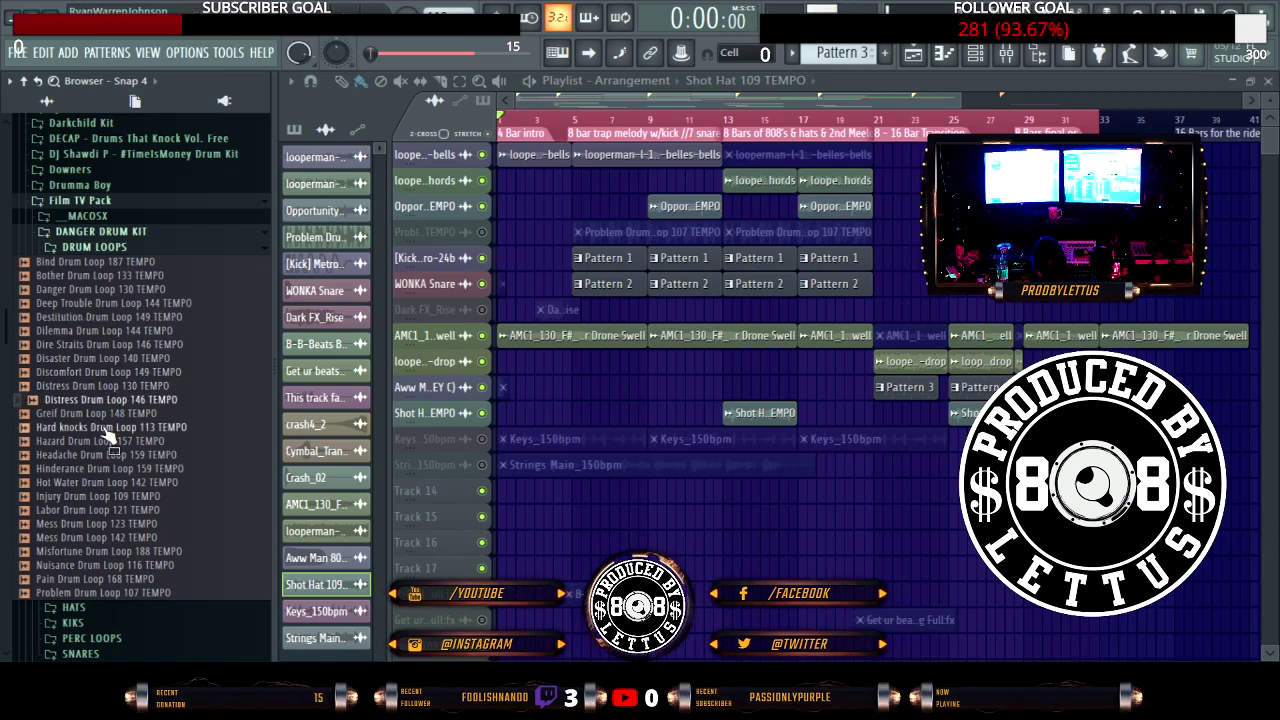
pyautogui.click(100, 249)
pyautogui.click(97, 201)
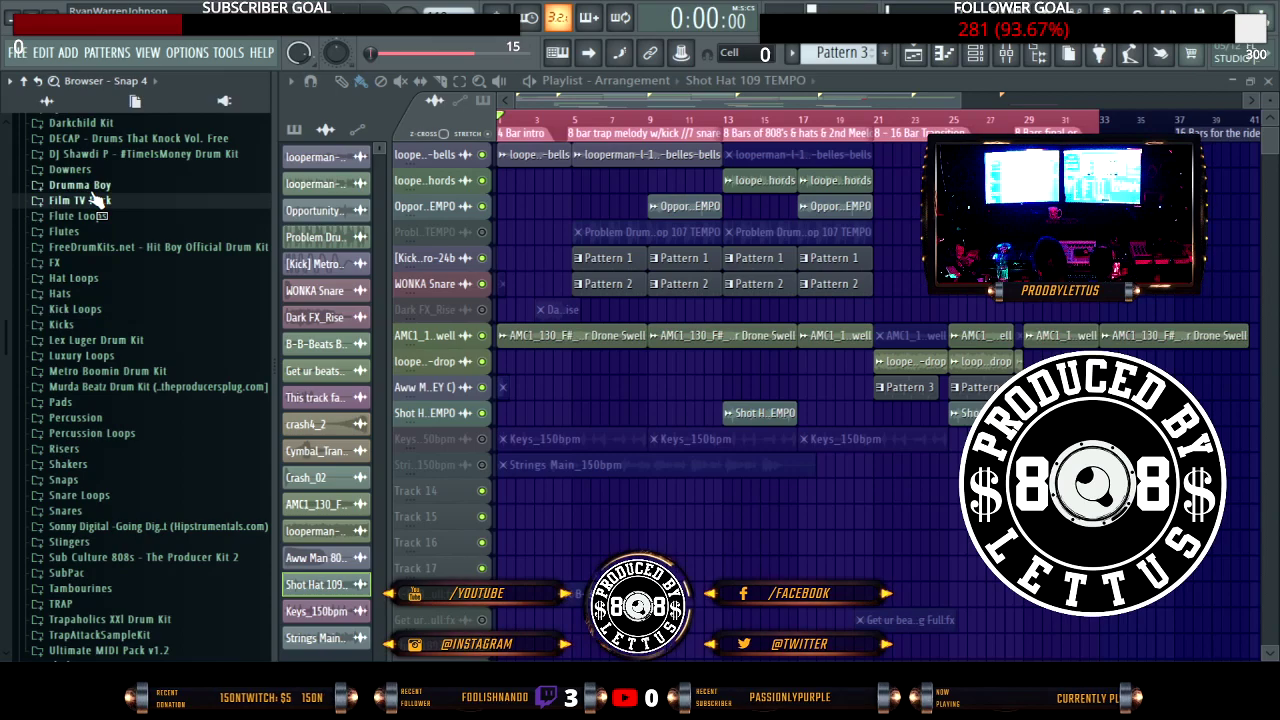
pyautogui.hotkey('alt', 'F8')
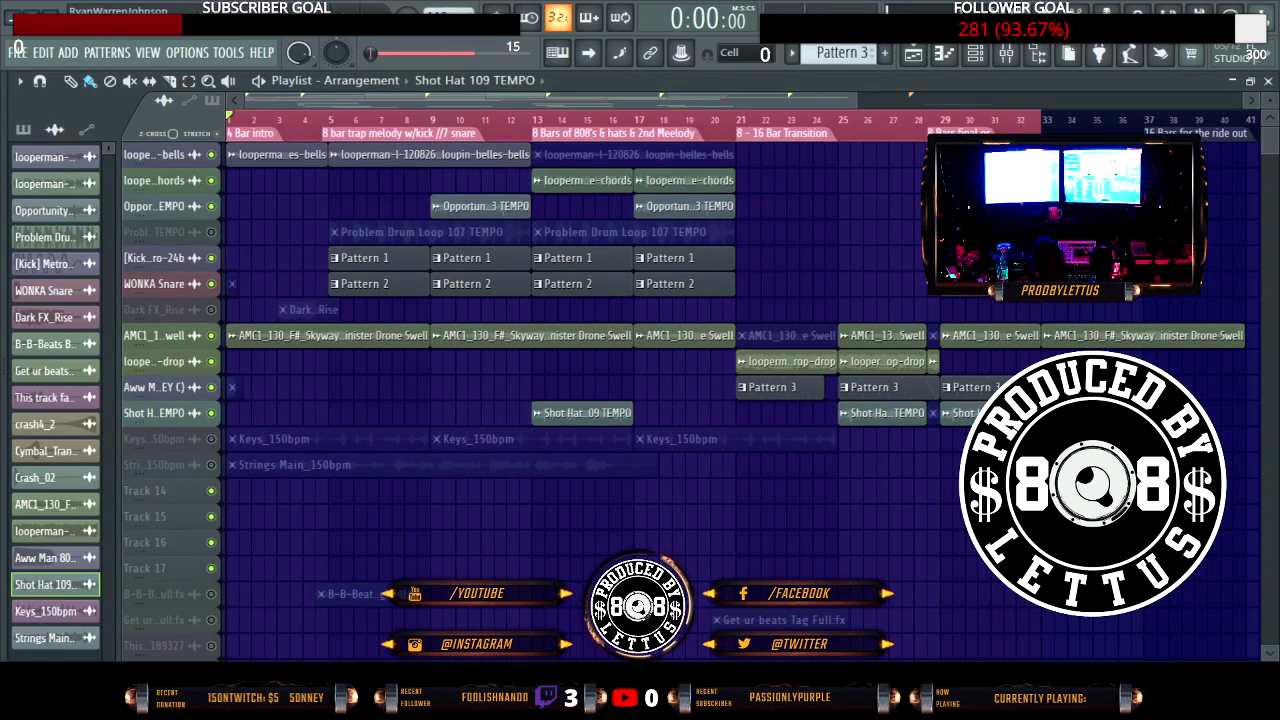
# Step: Replay the arrangement, briefly unmuting the Strings Main and B-B-Beats tag tracks and muting them again
pyautogui.press('space')
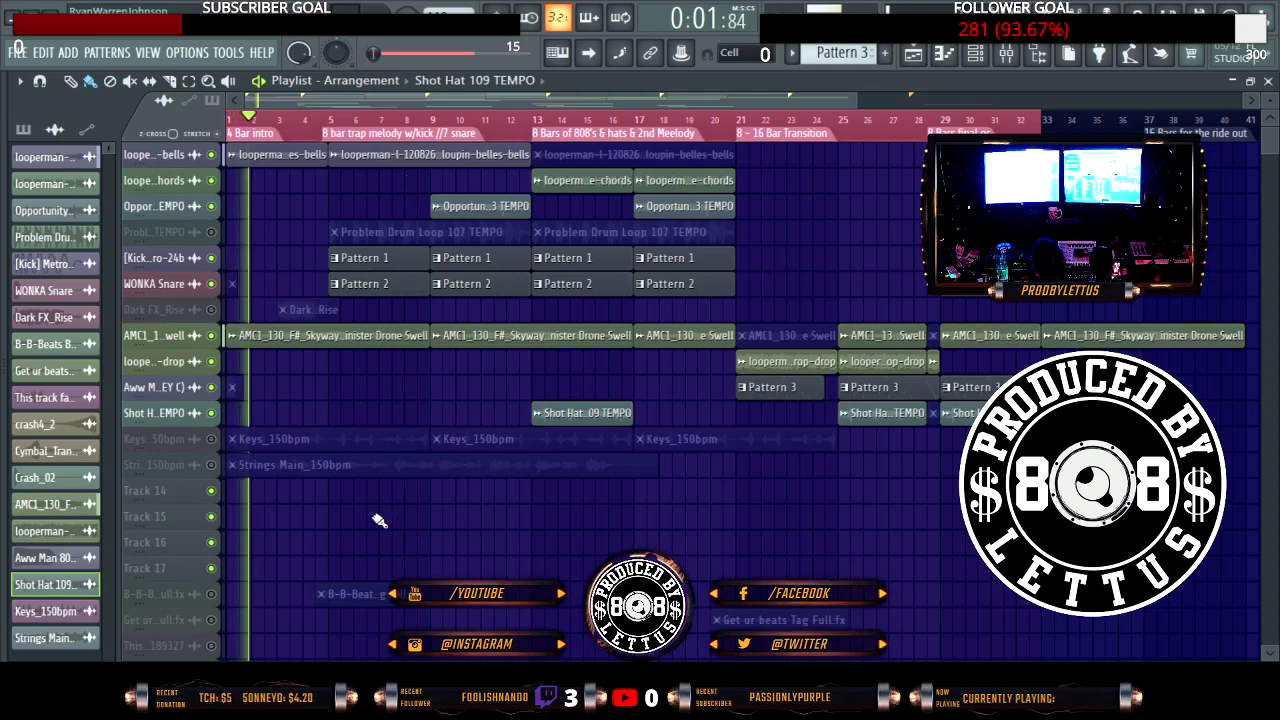
pyautogui.click(211, 465)
pyautogui.click(212, 466)
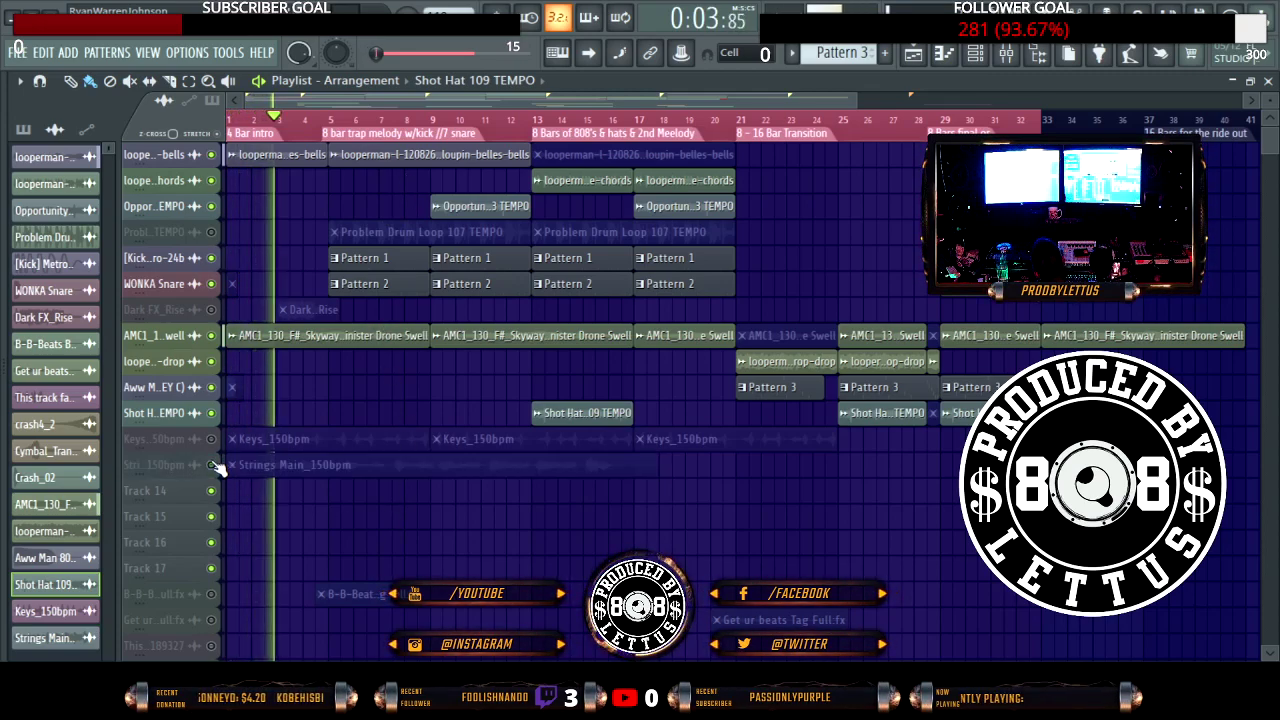
pyautogui.click(211, 594)
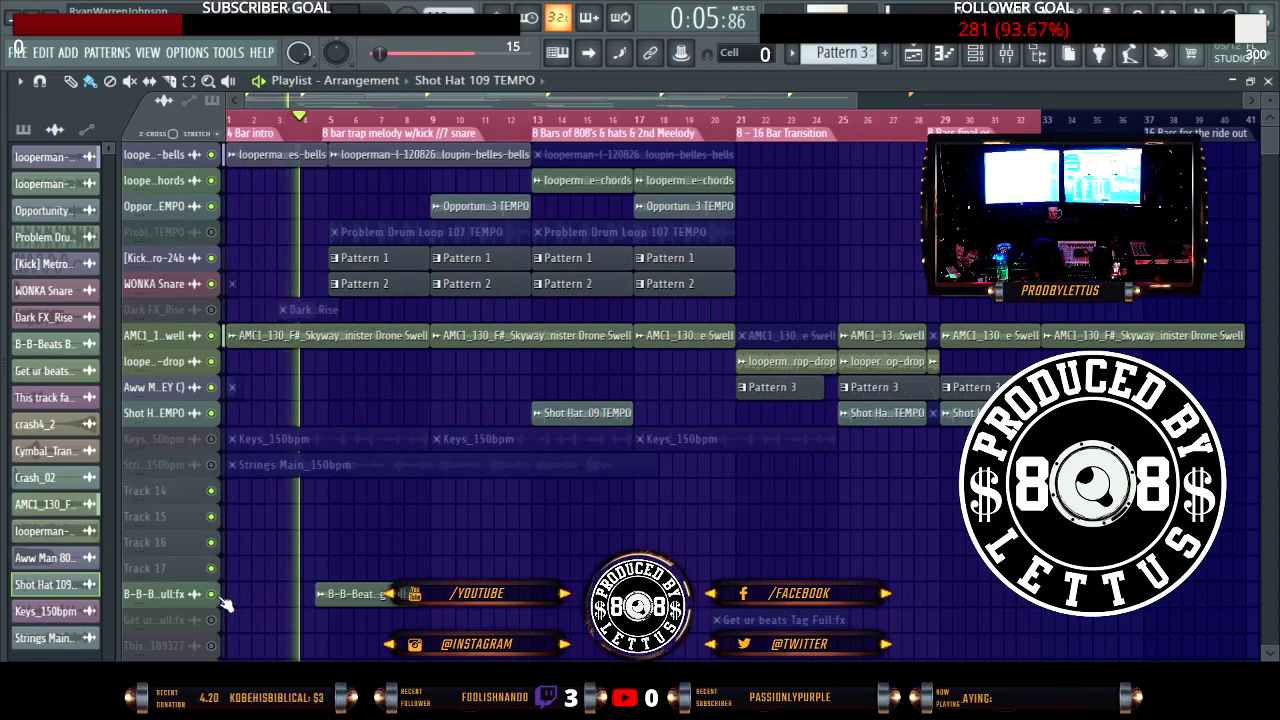
pyautogui.click(221, 598)
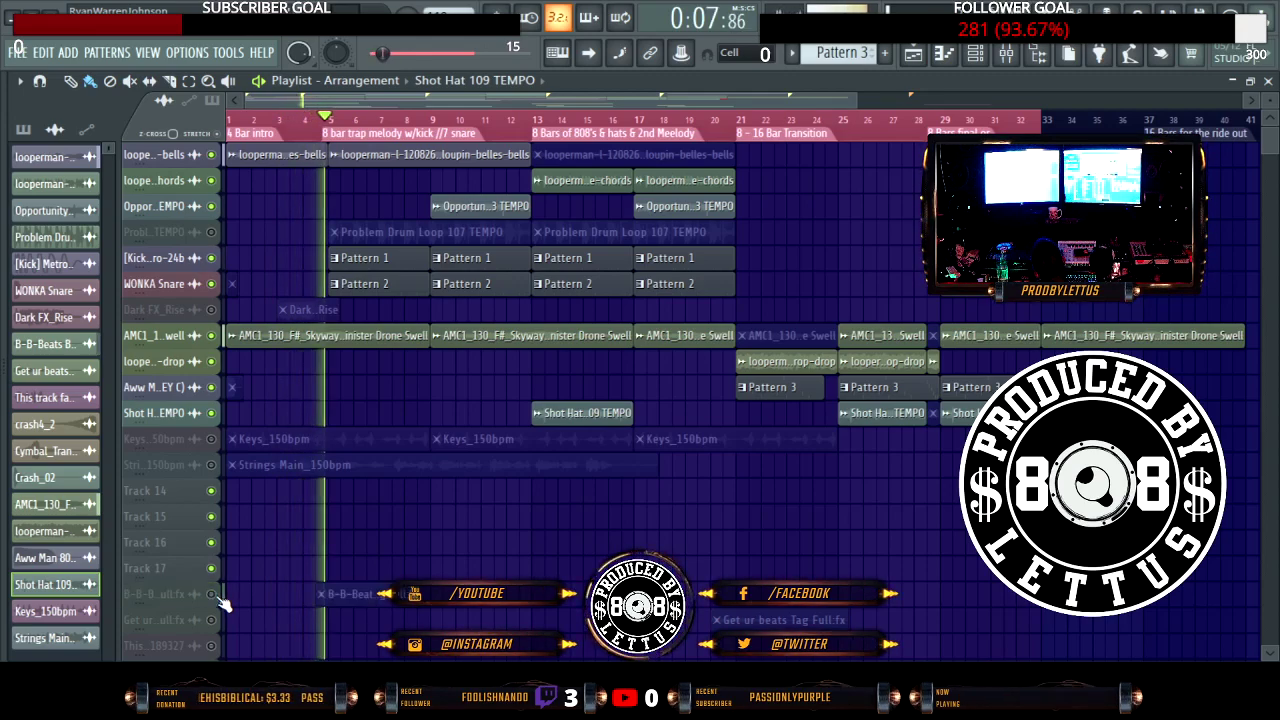
# Step: Open the B-B-Beats tag clip's channel settings, close them, and restart the arrangement from the beginning
pyautogui.doubleClick(371, 591)
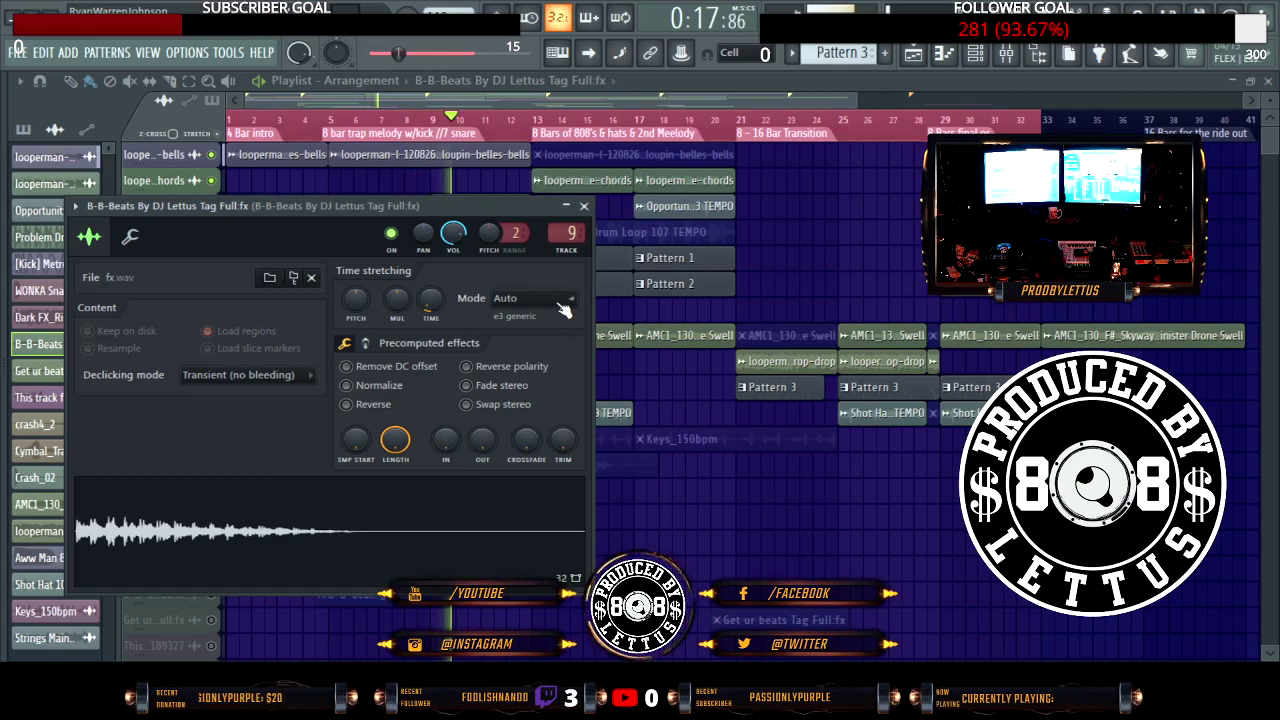
pyautogui.click(584, 206)
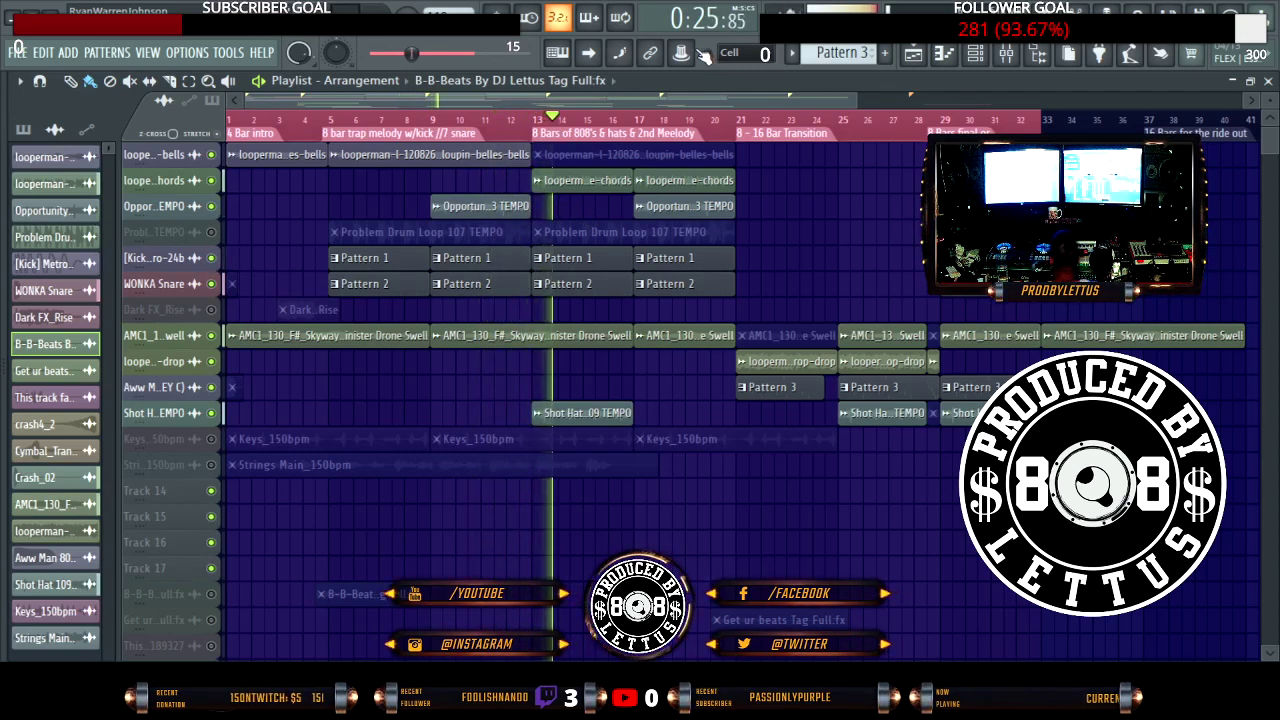
pyautogui.press('space')
pyautogui.press('space')
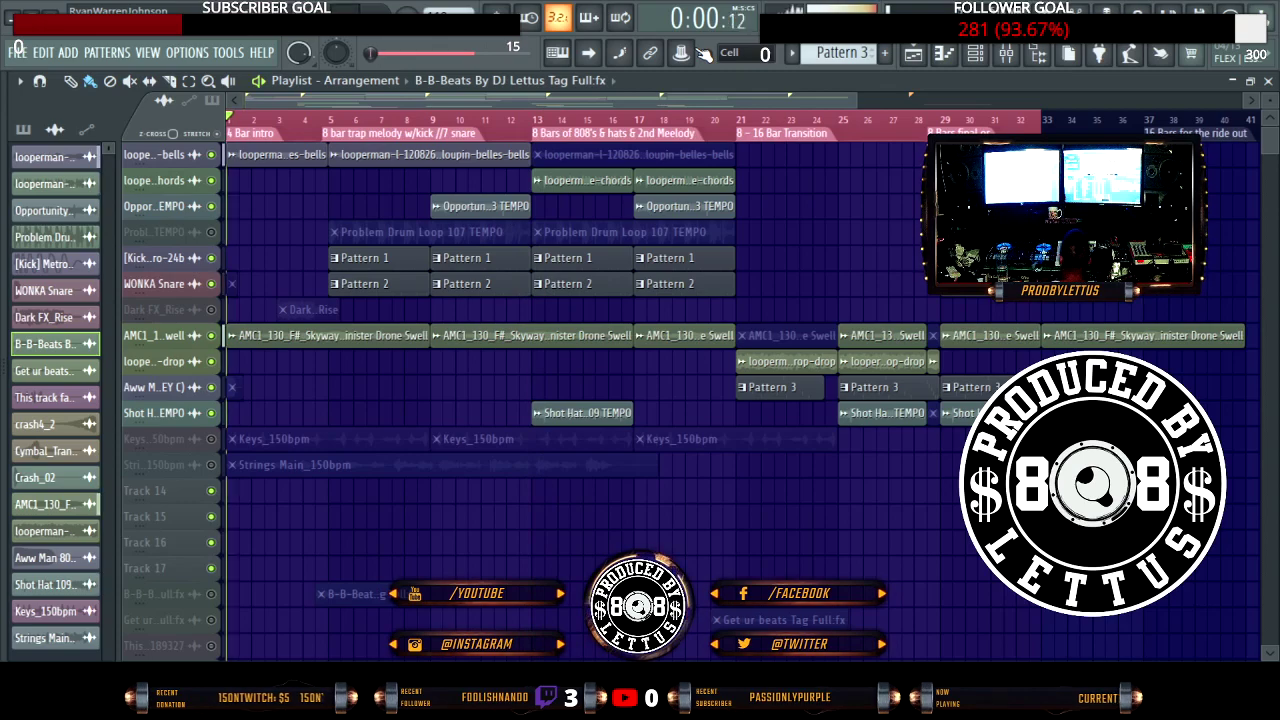
# Step: Check the Soundgoodizer effects on the loupin-belles-bells and loupin-dance-chords mixer tracks
pyautogui.click(1004, 56)
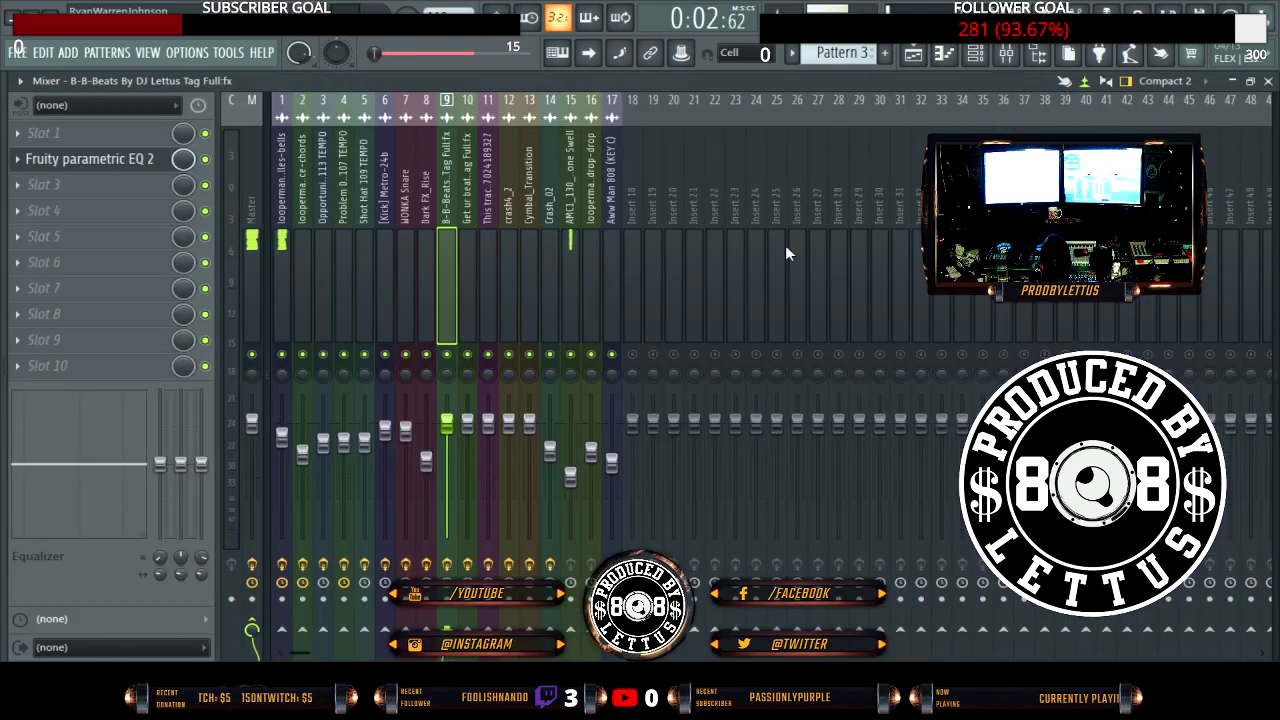
pyautogui.click(283, 200)
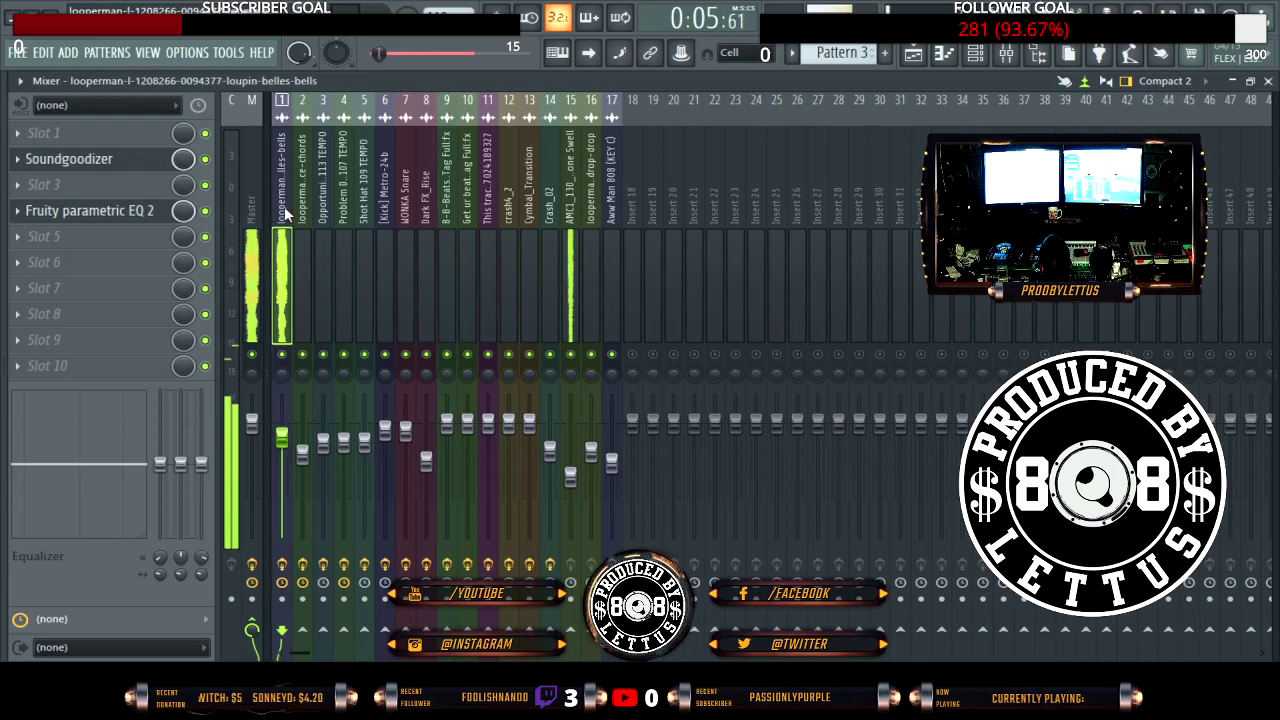
pyautogui.click(145, 212)
pyautogui.click(144, 216)
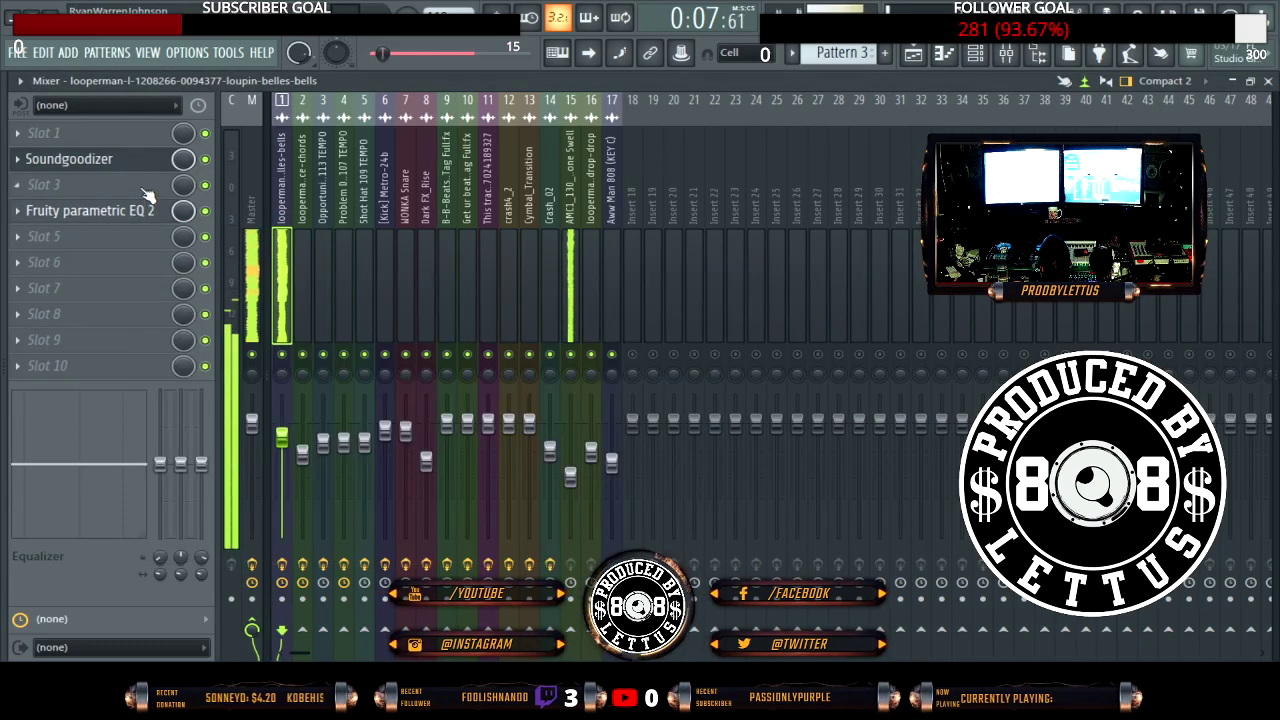
pyautogui.click(141, 164)
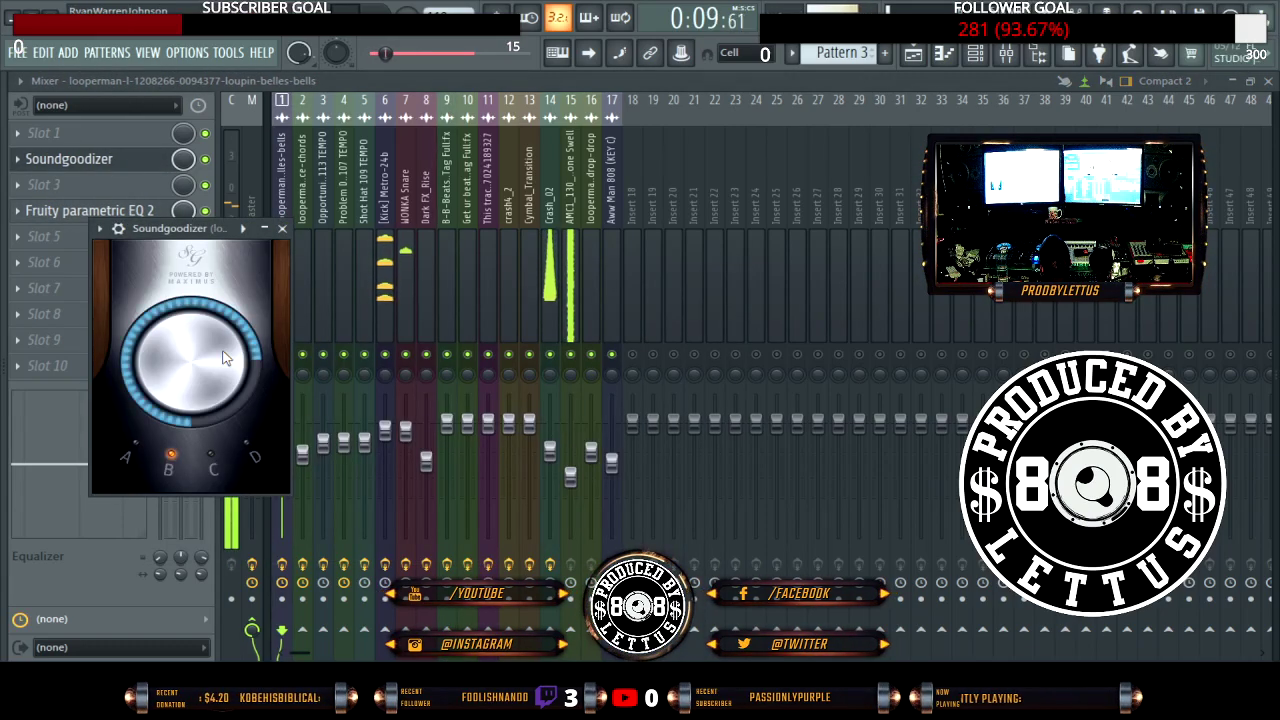
pyautogui.click(296, 222)
pyautogui.click(87, 168)
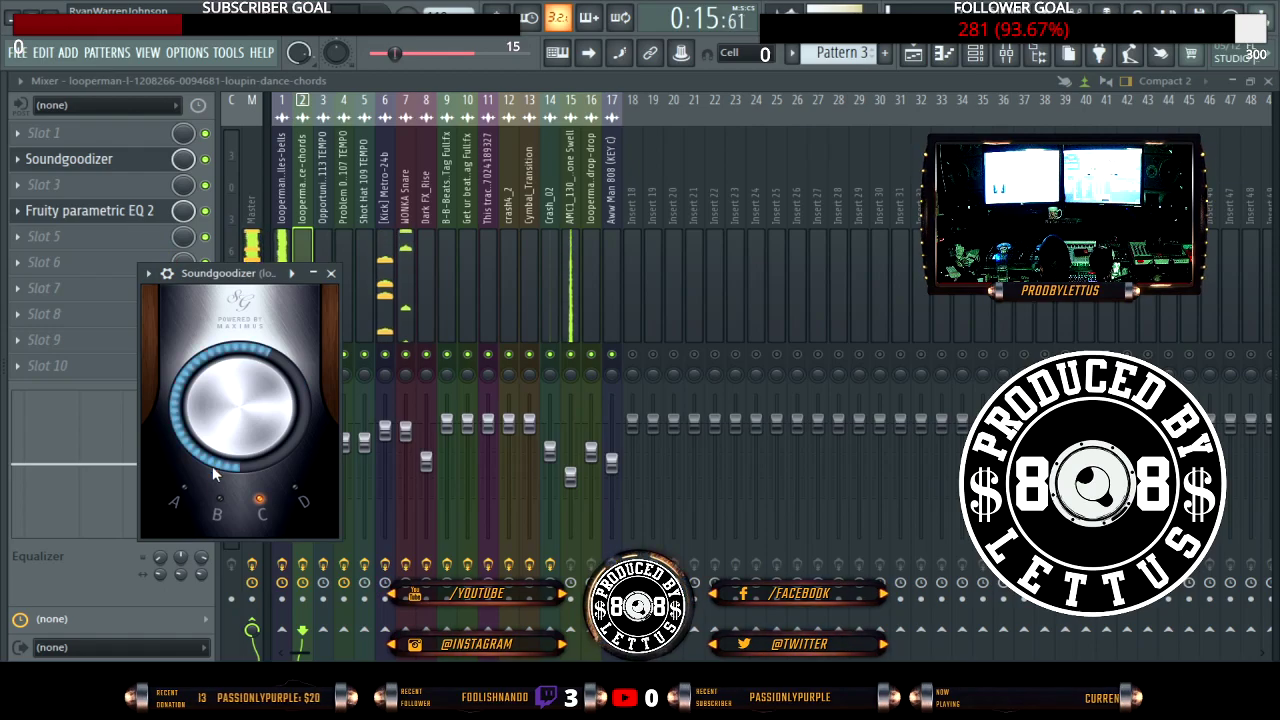
# Step: Lower bands 5, 6 and 7 slightly in the Fruity parametric EQ 2 on the loupin-dance-chords track
pyautogui.click(112, 222)
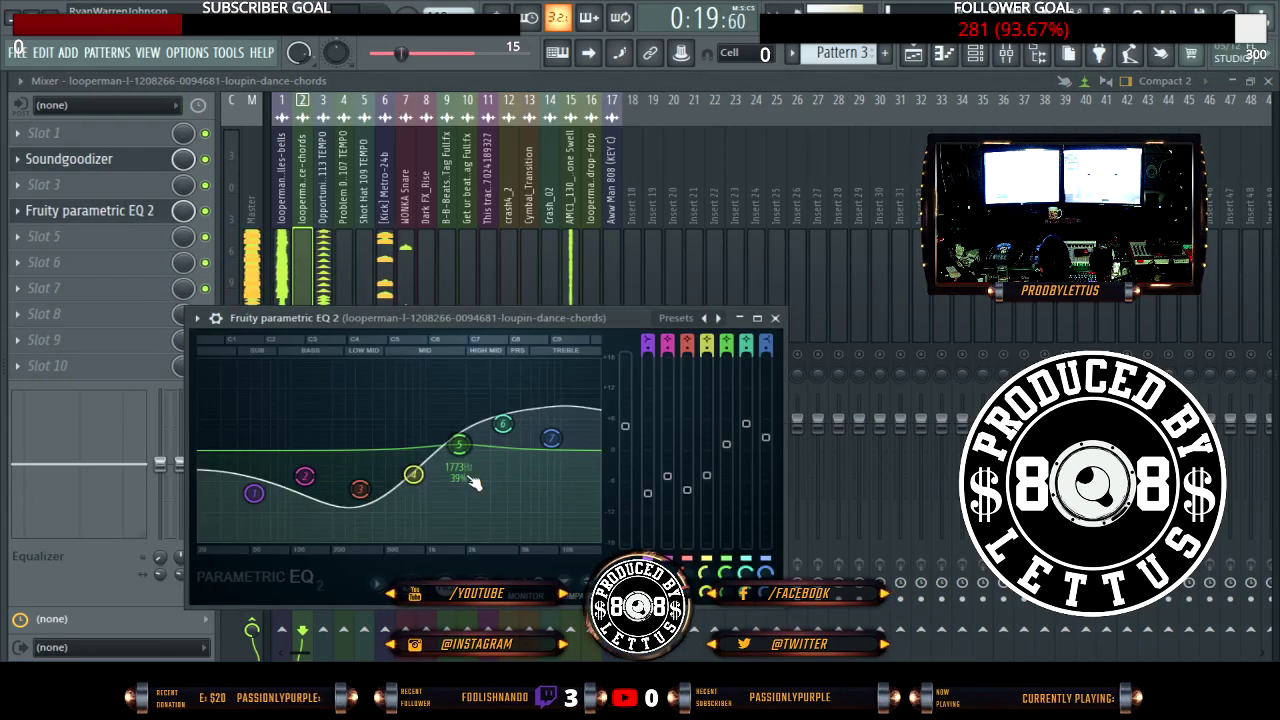
pyautogui.moveTo(503, 423); pyautogui.dragTo(507, 430)
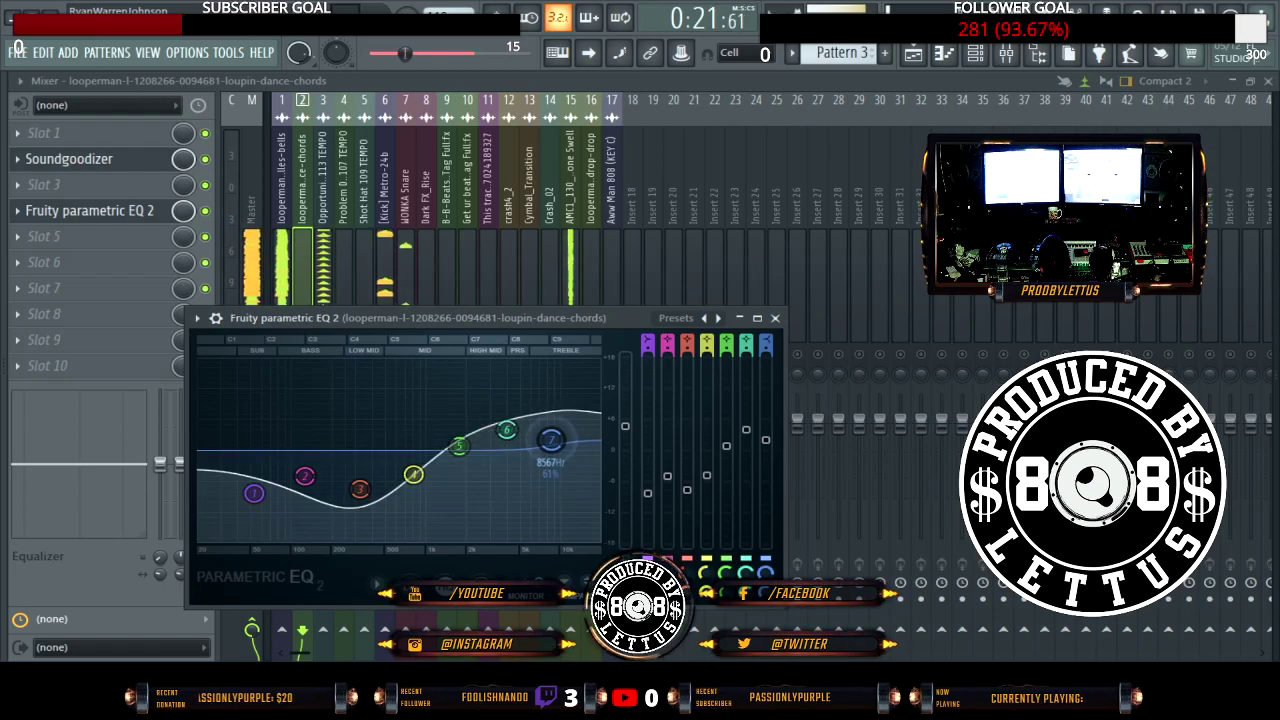
pyautogui.moveTo(488, 450); pyautogui.dragTo(484, 451)
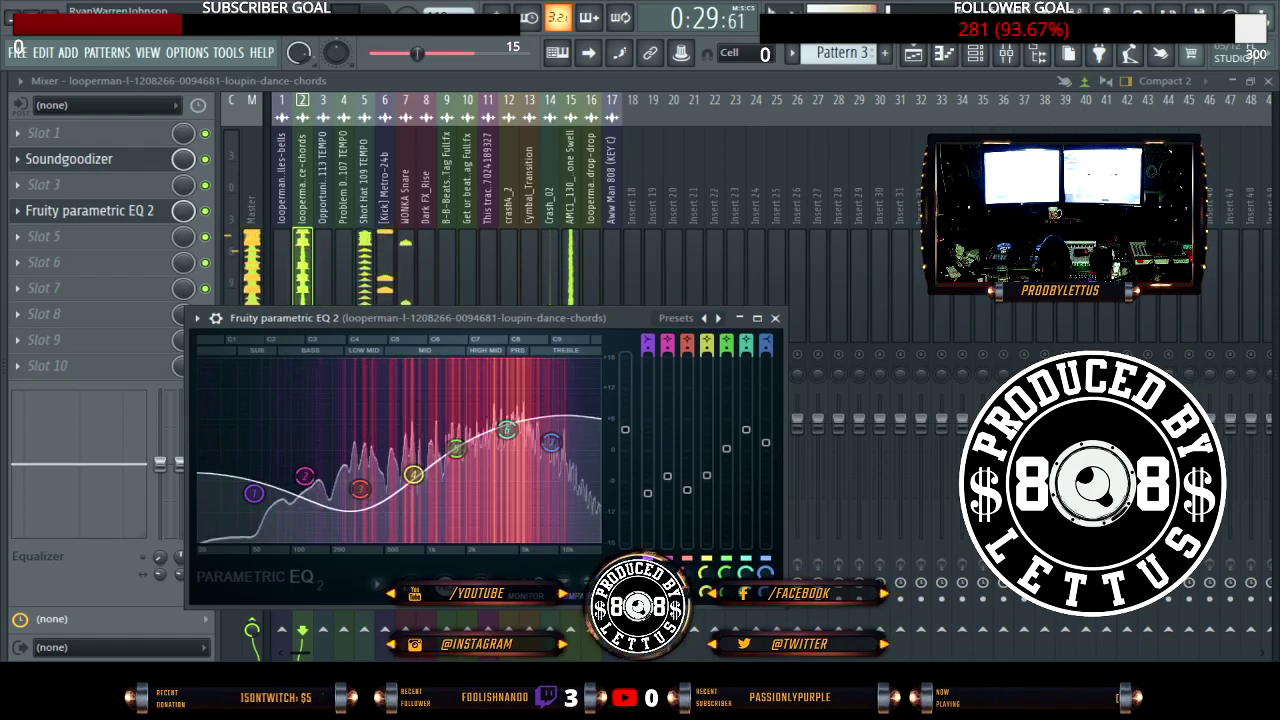
pyautogui.click(775, 318)
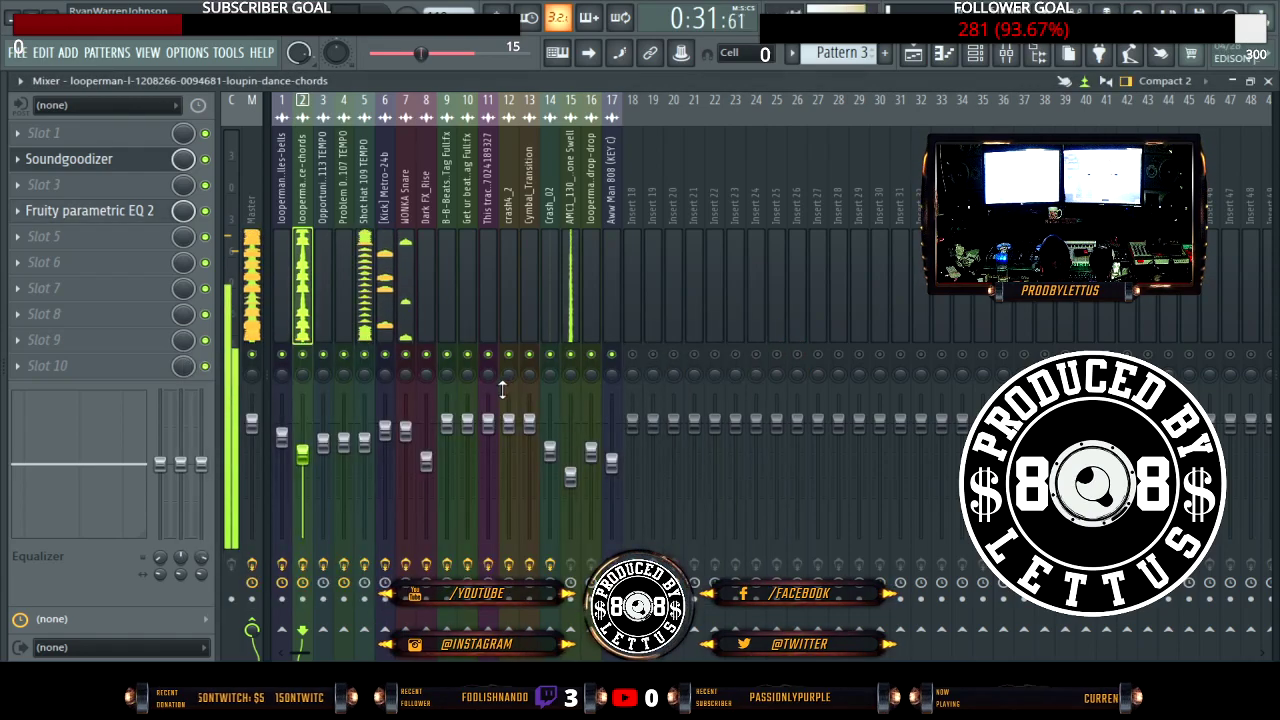
# Step: Raise the Sinister Drone Swell level slightly, lower the Cymbal_Transition level, and close the mixer
pyautogui.click(568, 472)
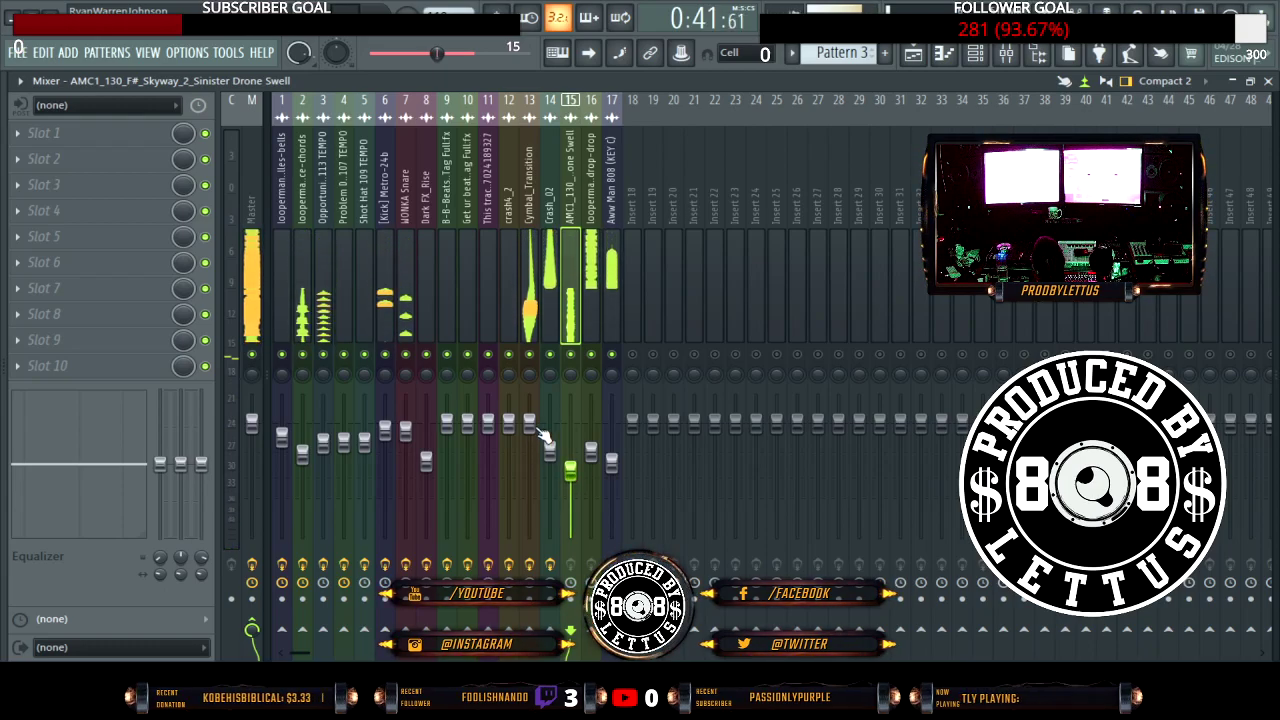
pyautogui.moveTo(530, 426); pyautogui.dragTo(530, 433)
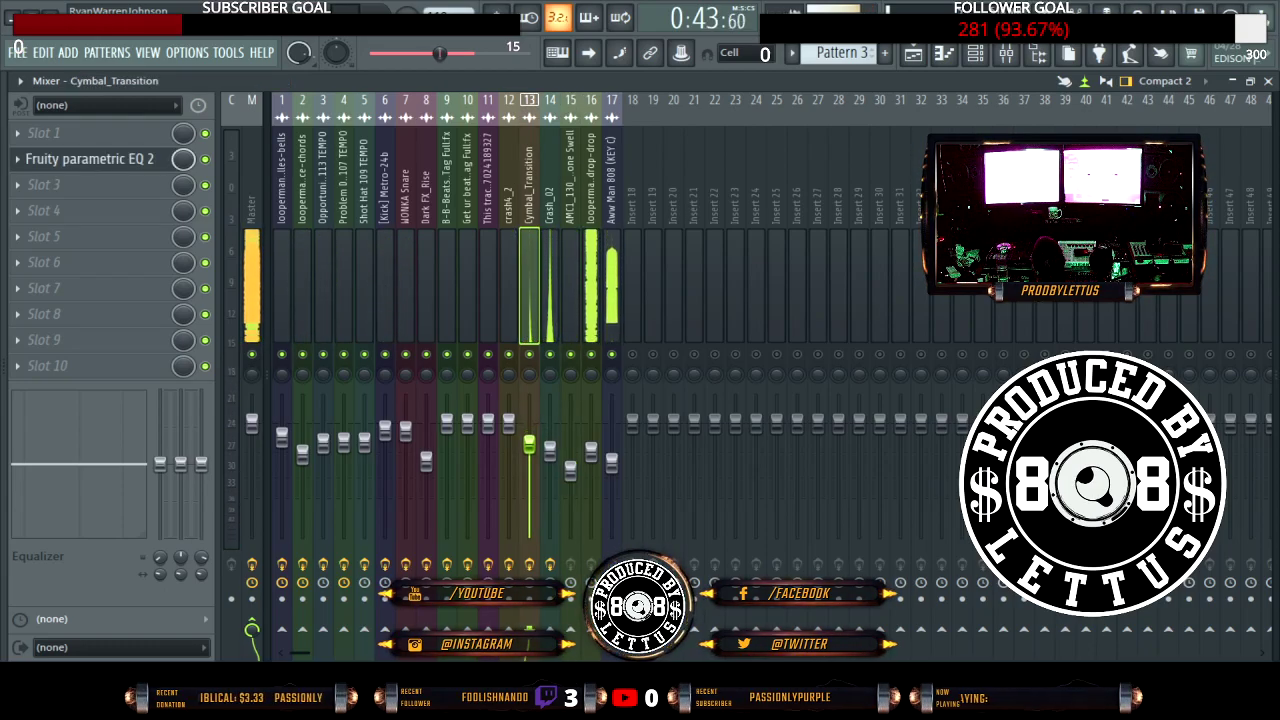
pyautogui.click(611, 463)
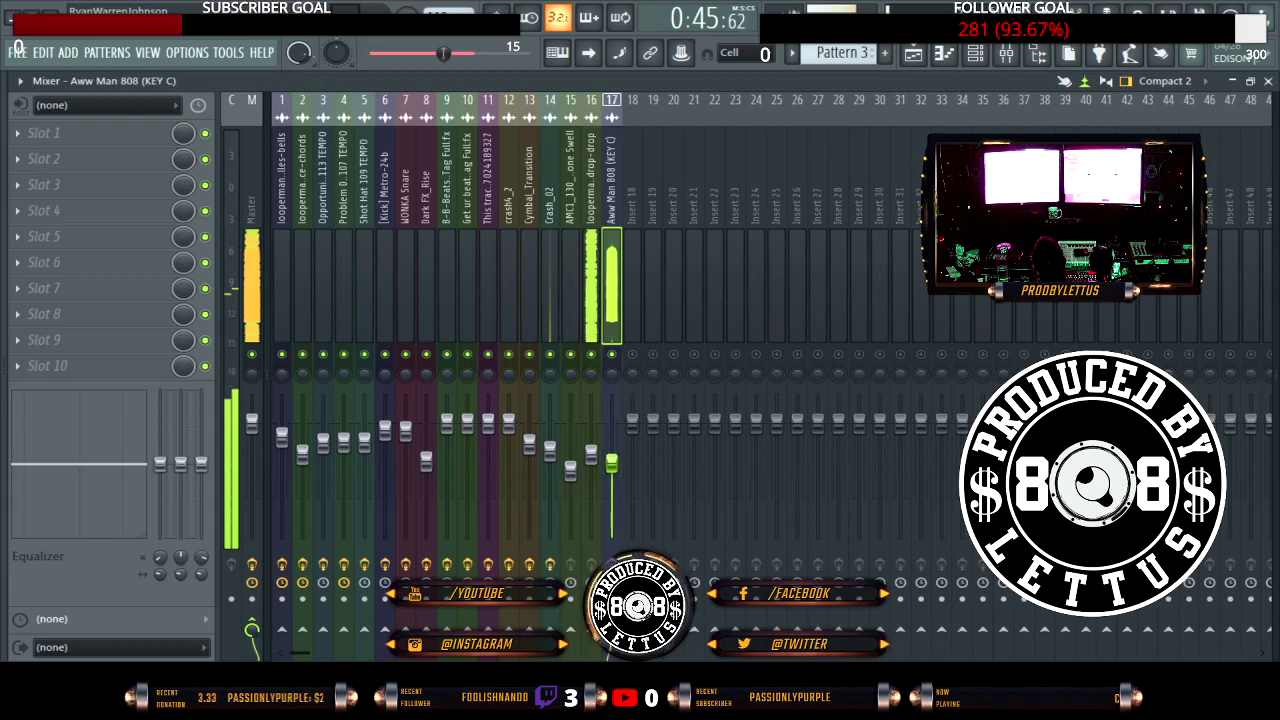
pyautogui.click(1267, 80)
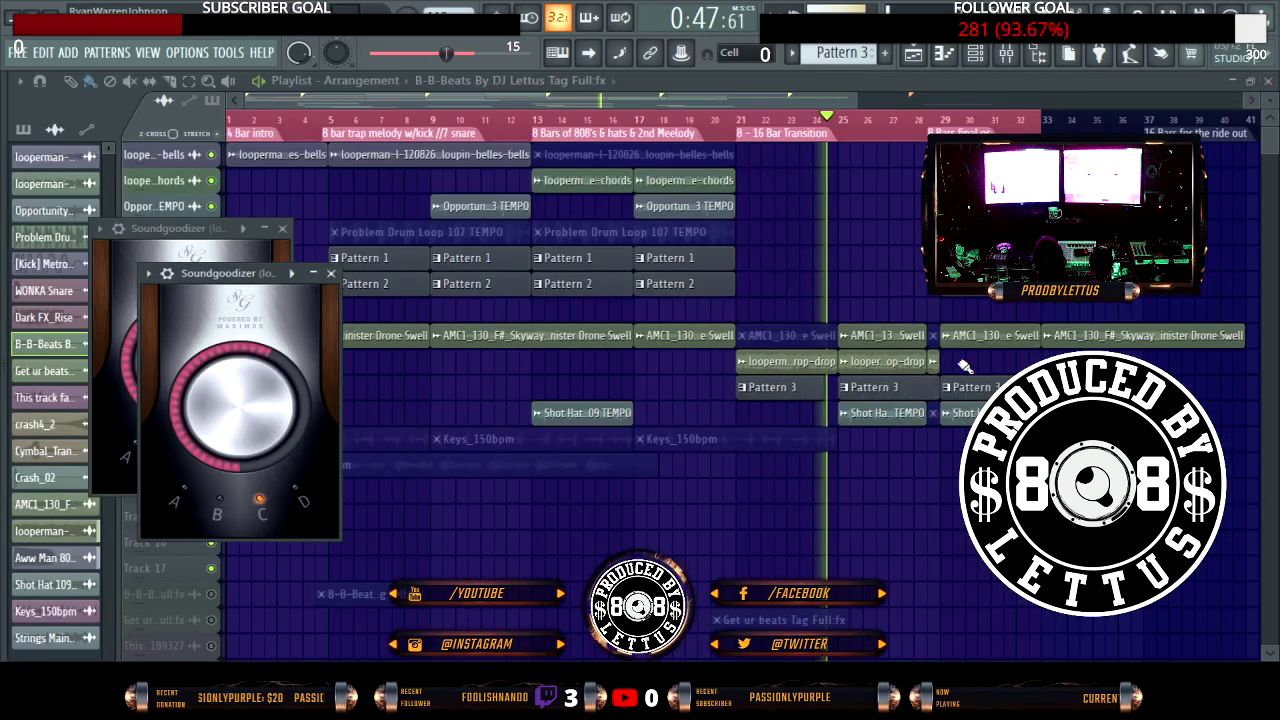
# Step: Add a Pattern 2 clip to the WONKA Snare track at bar 25 and extend the playlist's time selection to bar 37
pyautogui.click(680, 285)
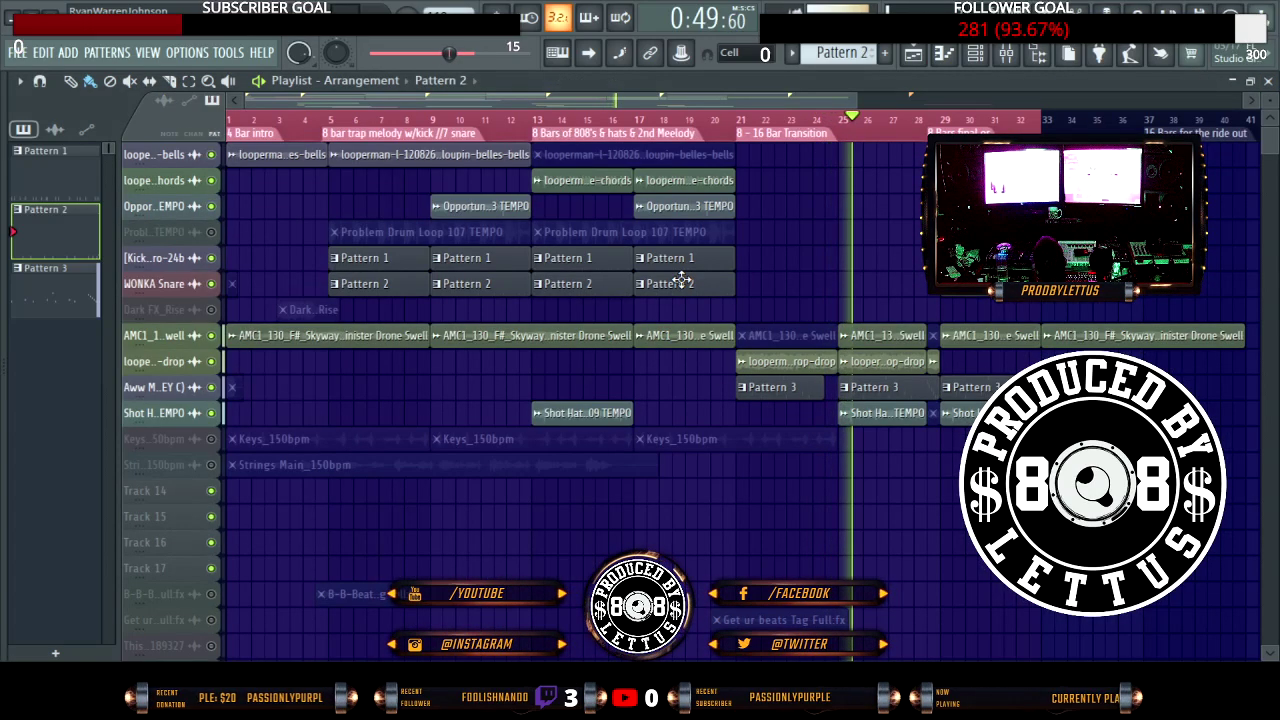
pyautogui.click(849, 288)
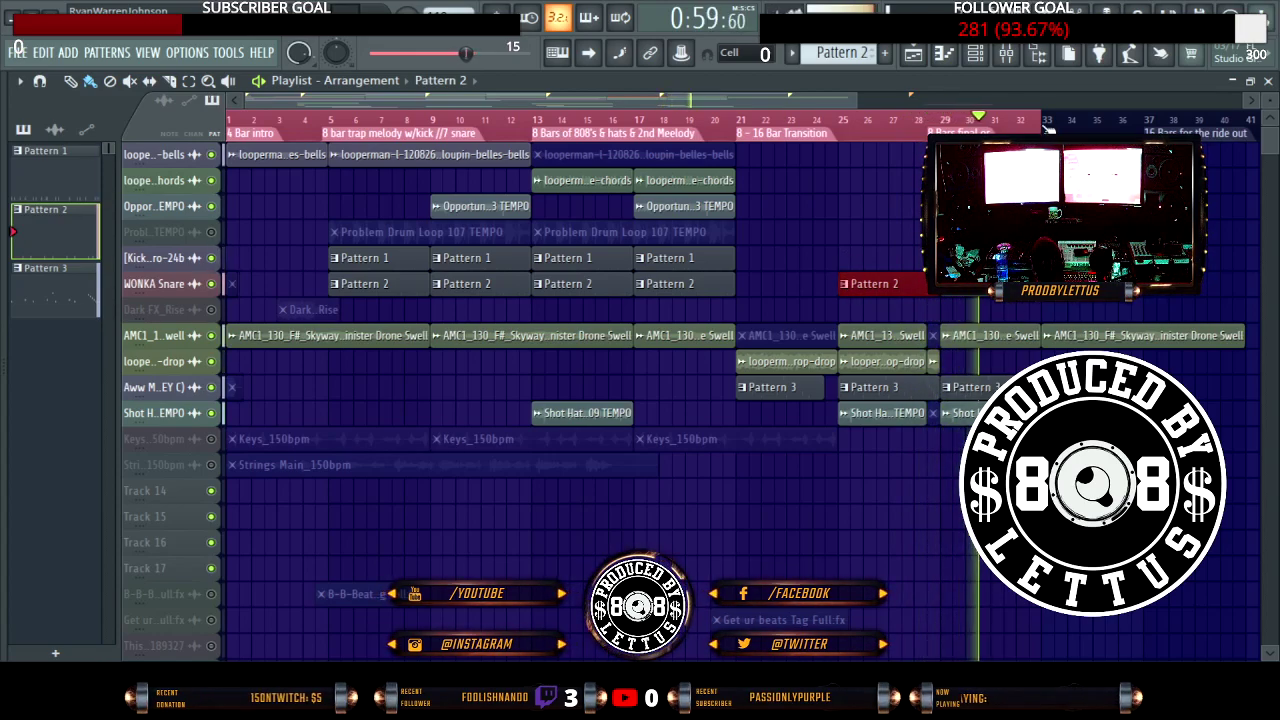
pyautogui.hotkey('ctrl', 'a')
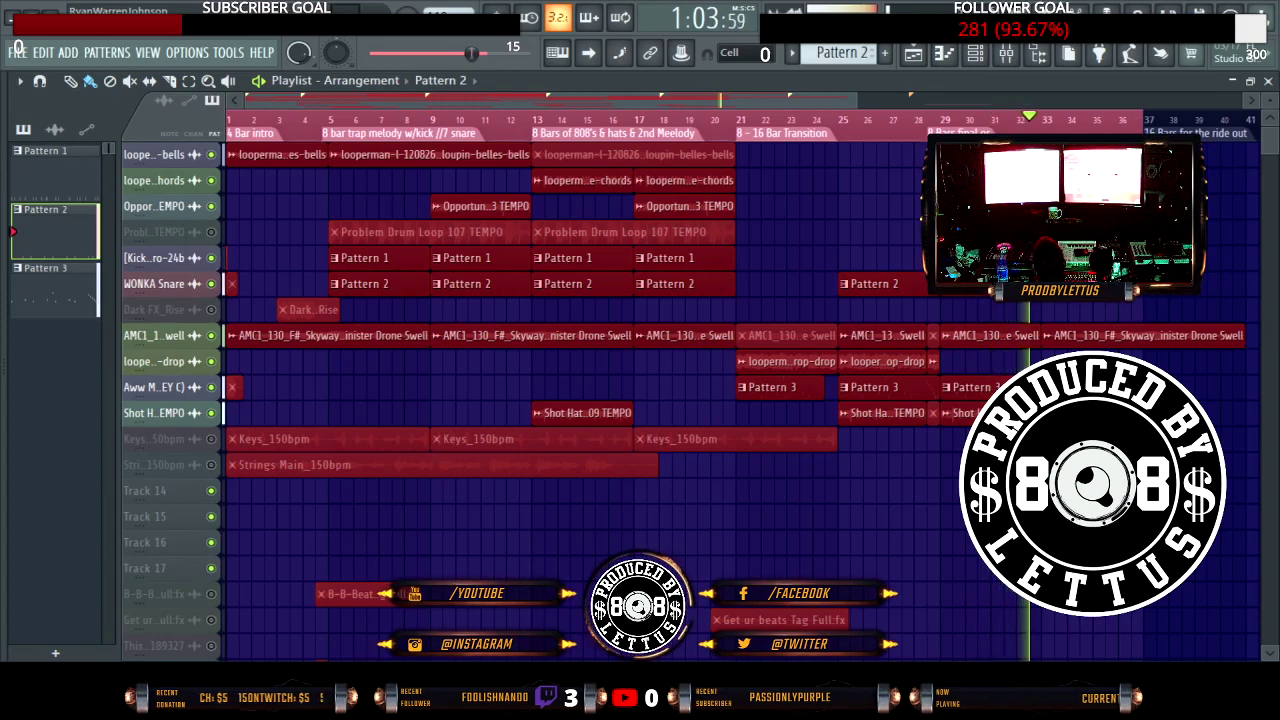
pyautogui.press('Up')
pyautogui.hotkey('ctrl', 'd')
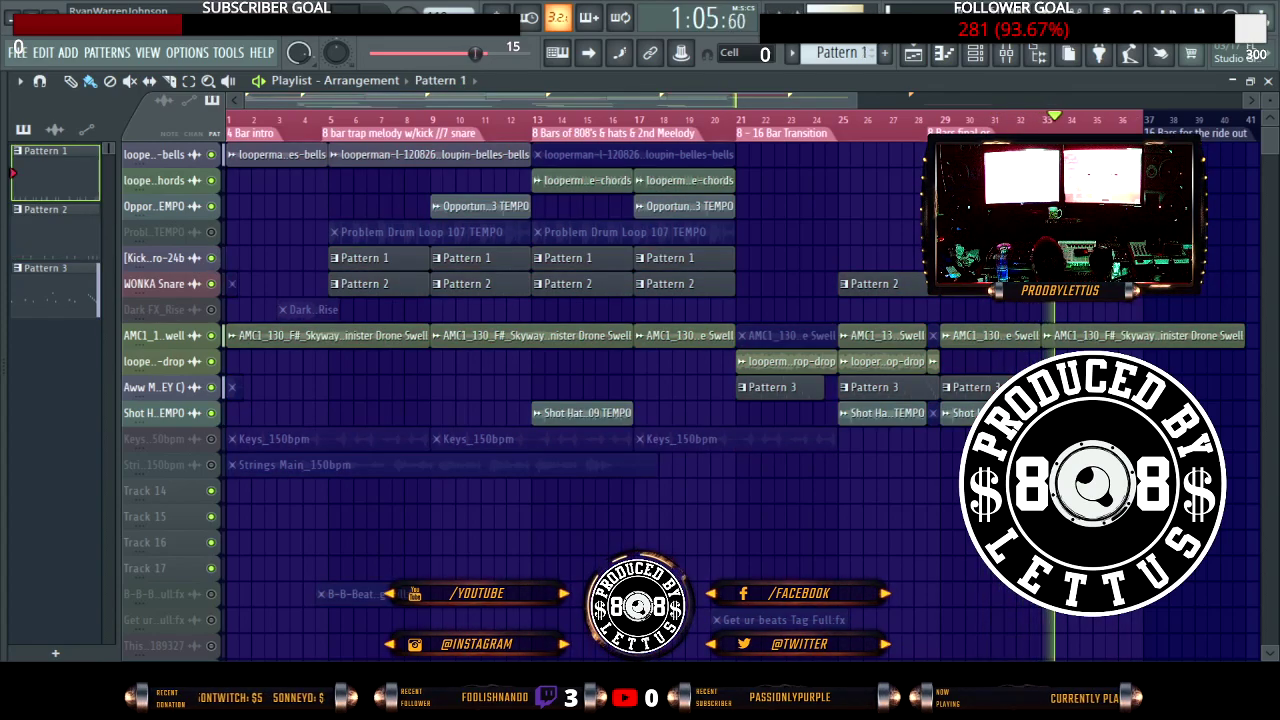
# Step: Pick the Opportunity hat 113 TEMPO clip and extend the playlist's time selection to about bar 49, past the Stinger ending marker
pyautogui.click(54, 129)
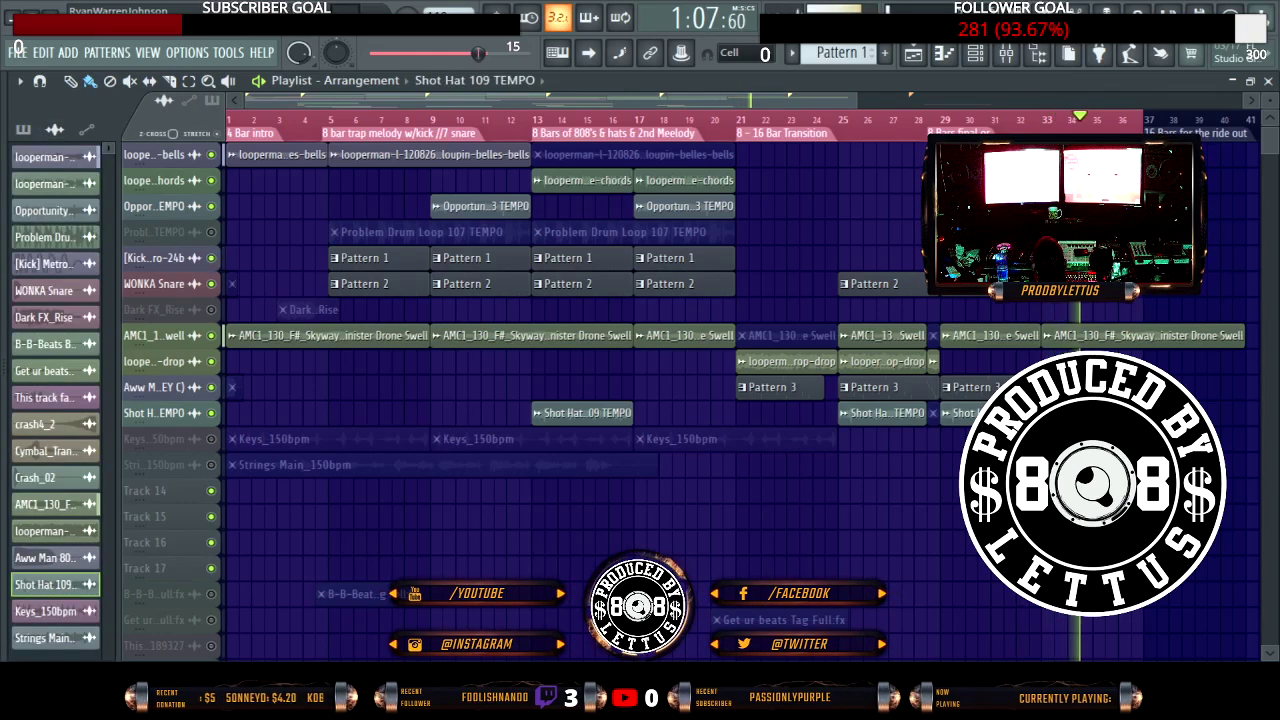
pyautogui.click(669, 214)
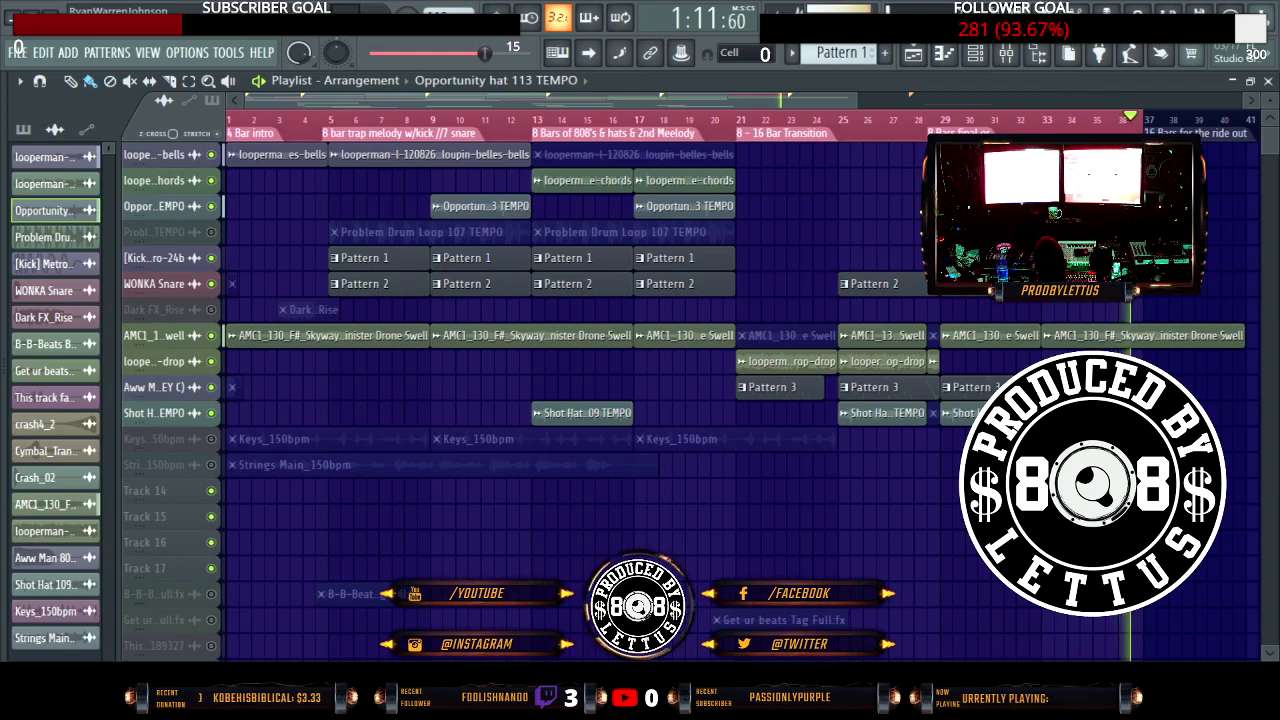
pyautogui.press('space')
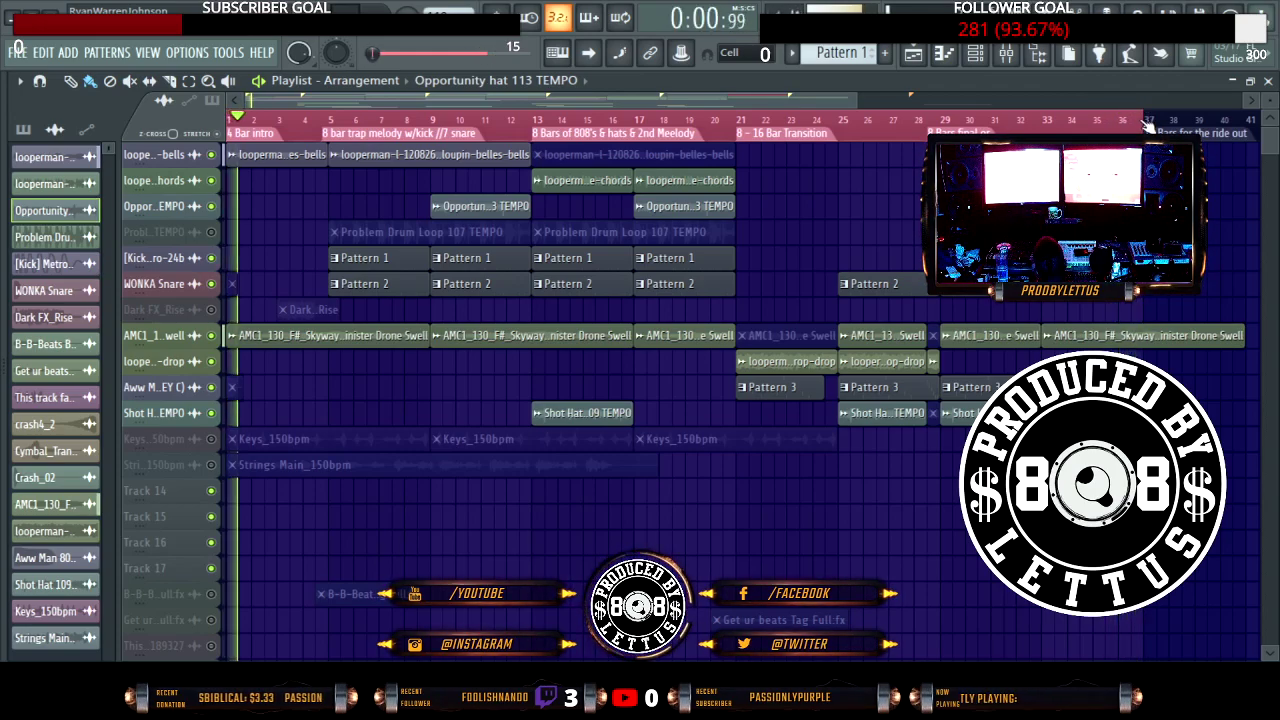
pyautogui.hotkey('ctrl', 'a')
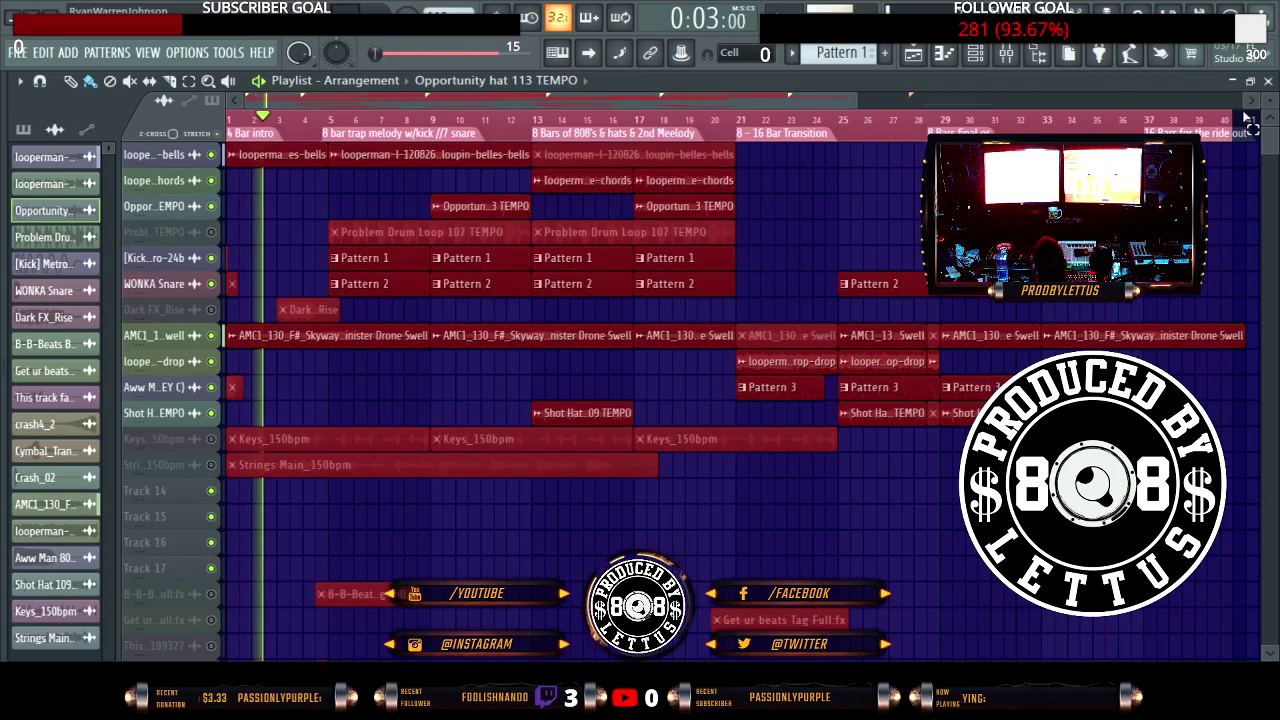
pyautogui.hscroll(3, 740, 380)
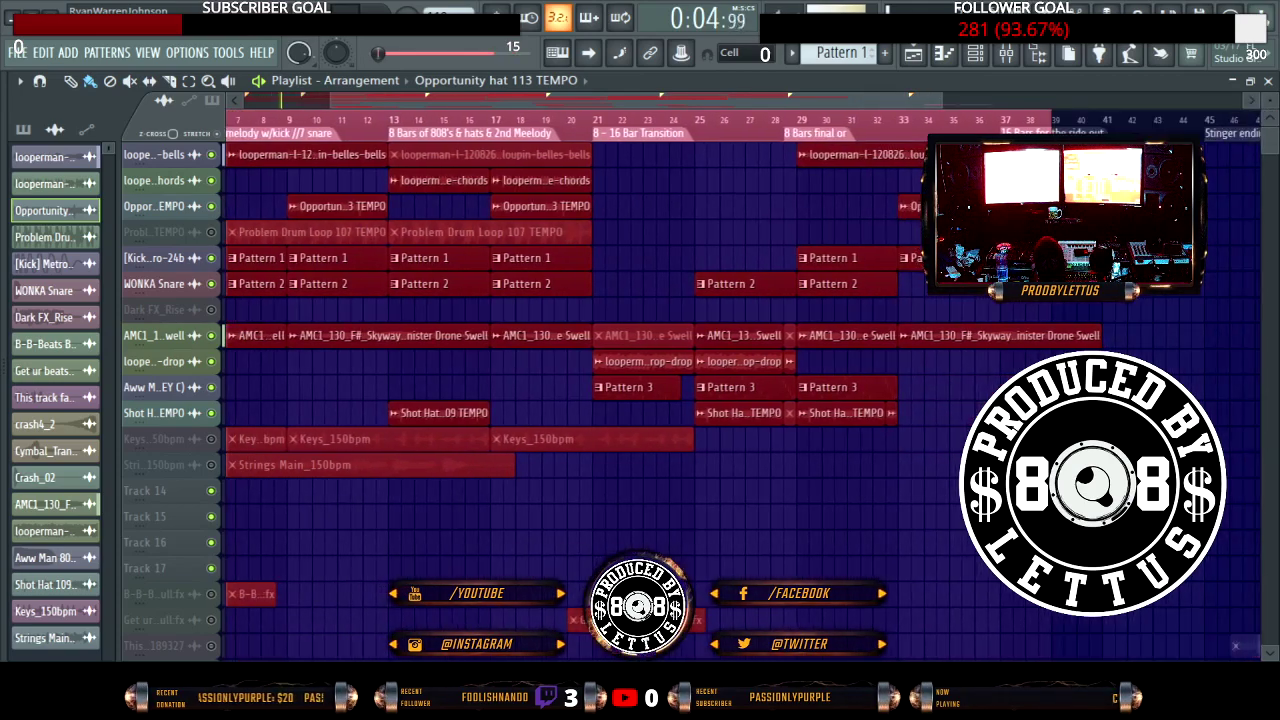
pyautogui.hscroll(5, 1225, 123)
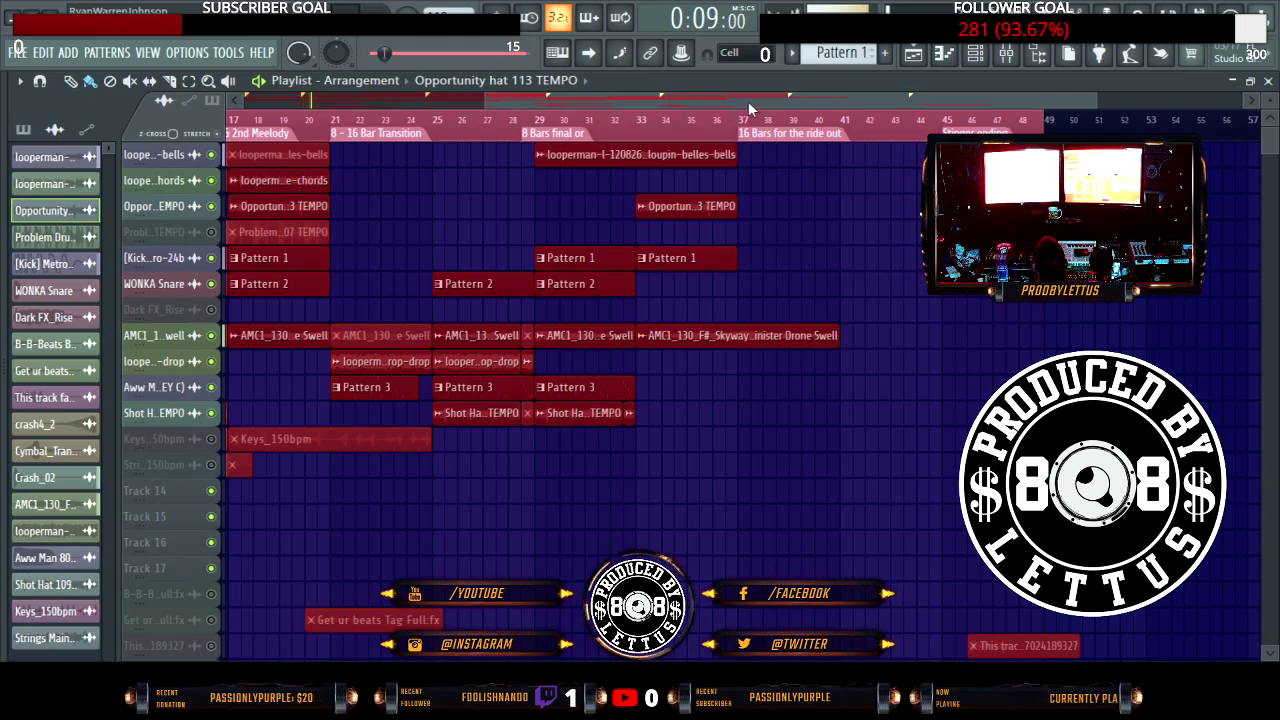
pyautogui.scroll(-3, 694, 177)
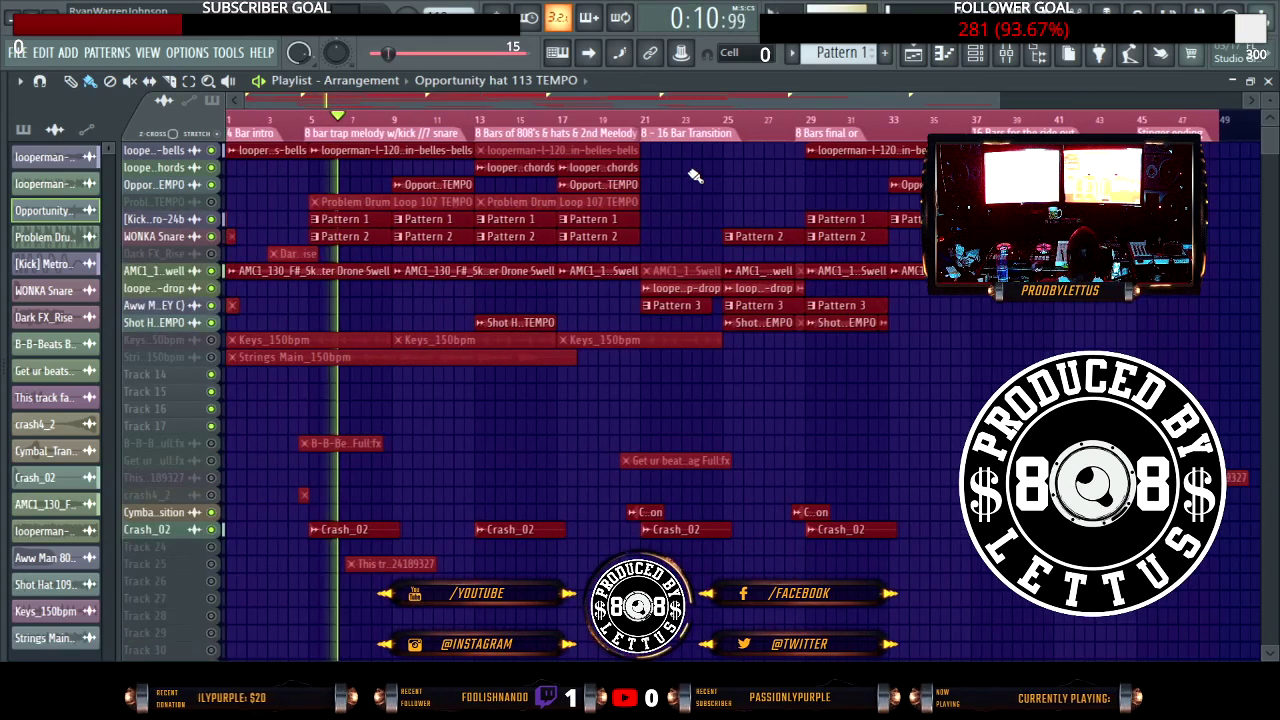
pyautogui.click(677, 177)
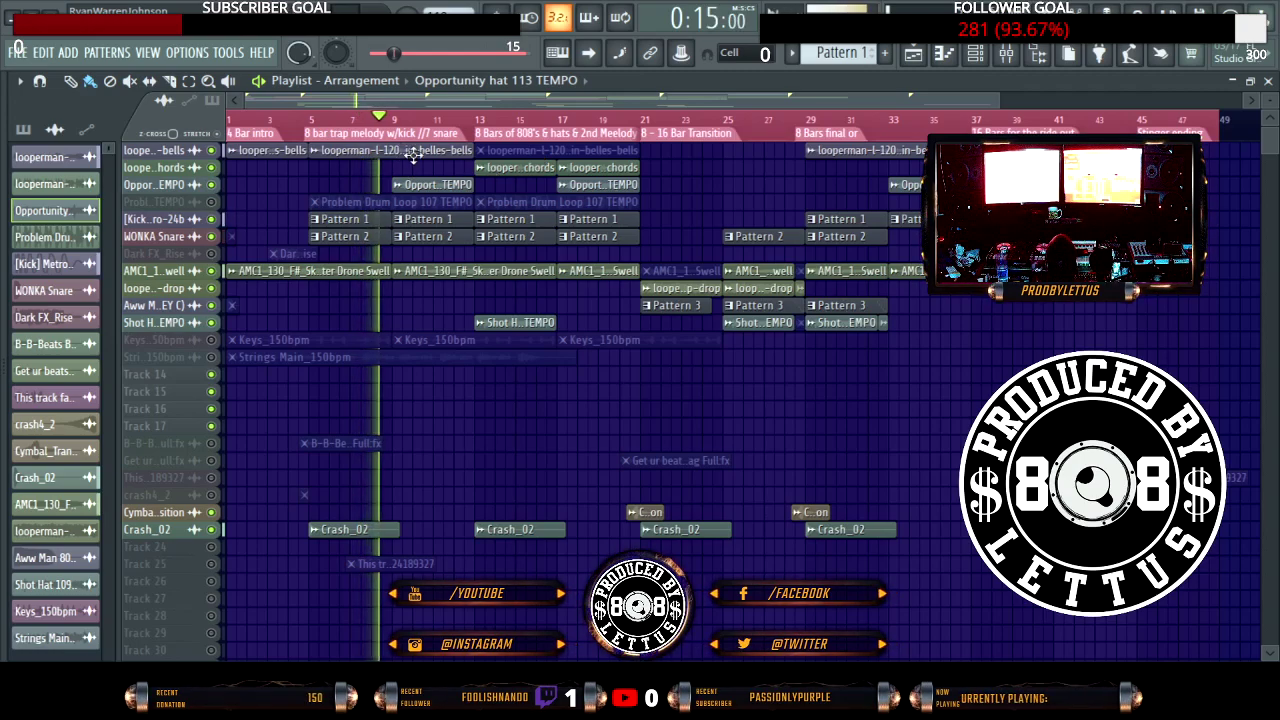
# Step: Try replacing the bells in the final section with loupin-dance-chords clips at bars 29 and 33
pyautogui.click(540, 168)
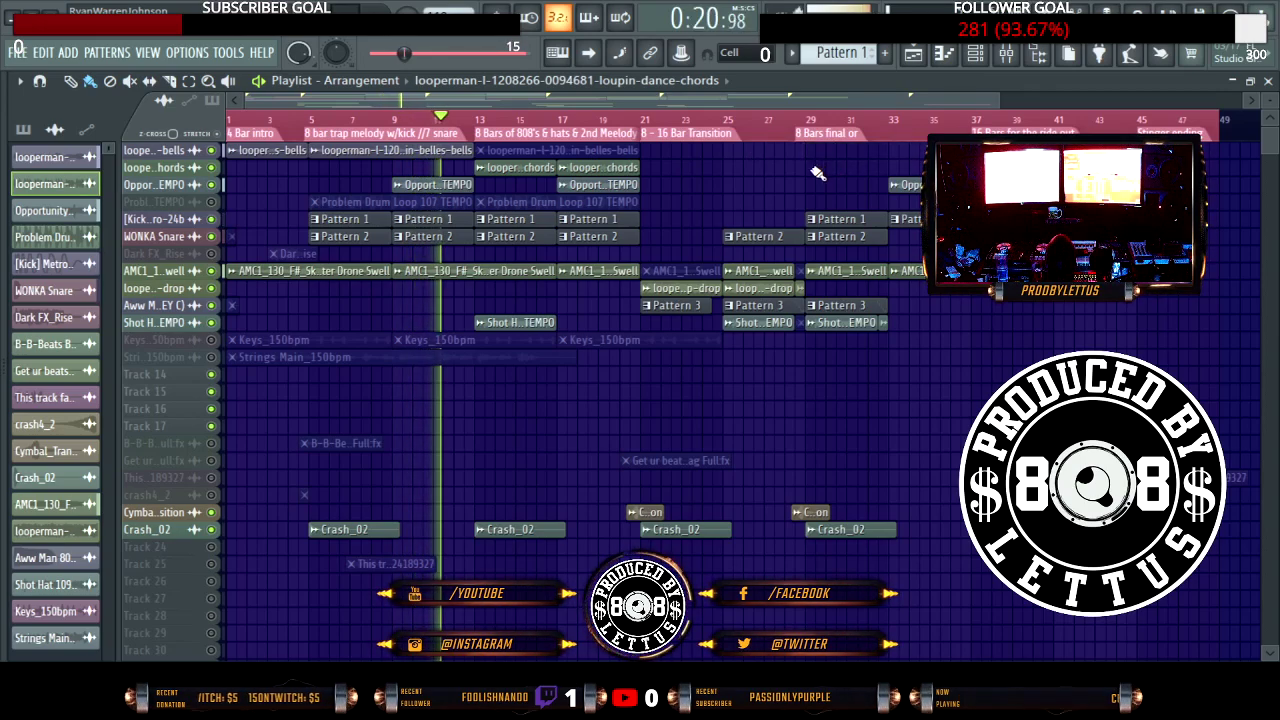
pyautogui.click(822, 168)
pyautogui.click(900, 170)
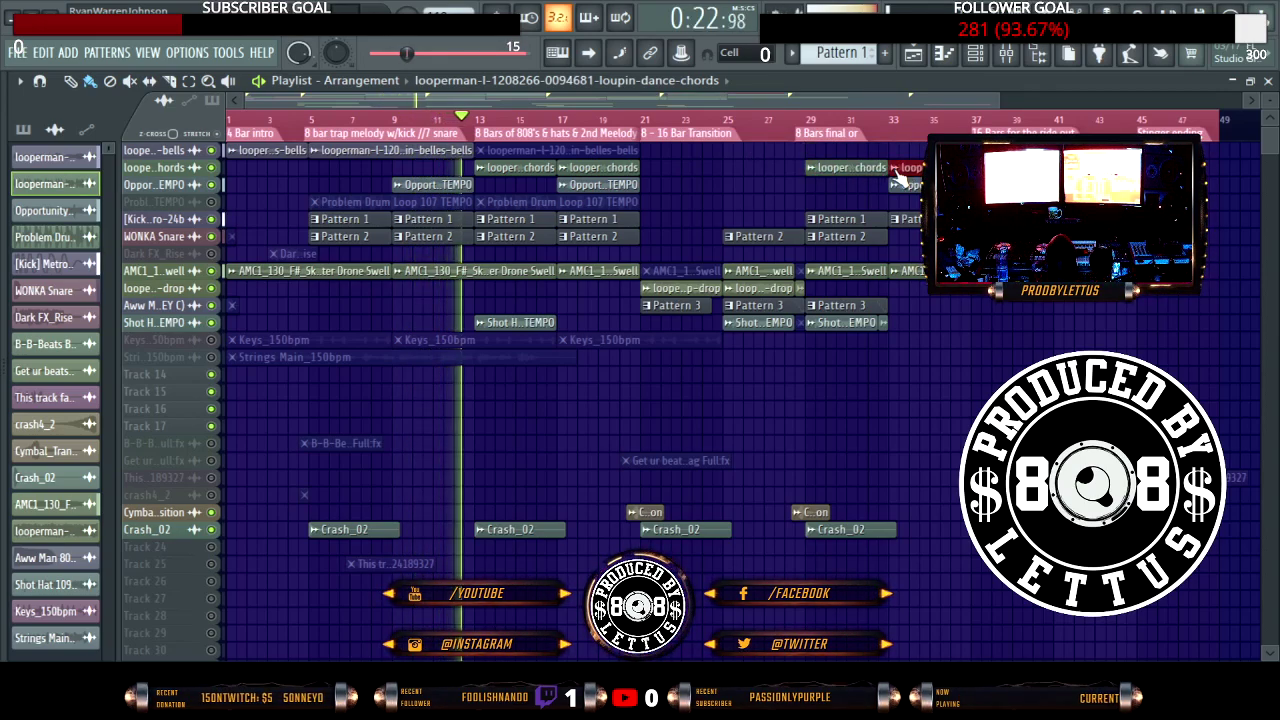
pyautogui.rightClick(903, 170)
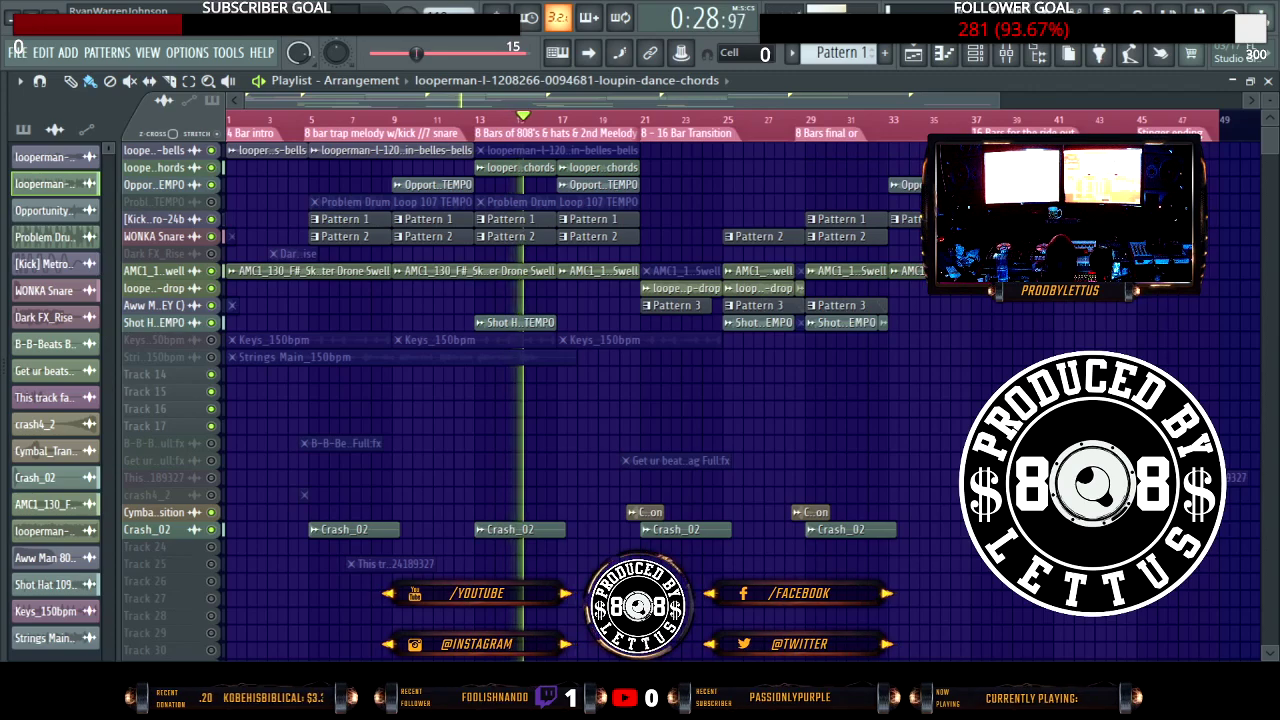
# Step: Place the loupin-belles-bells clip on its track at bar 29 for the final section
pyautogui.click(425, 152)
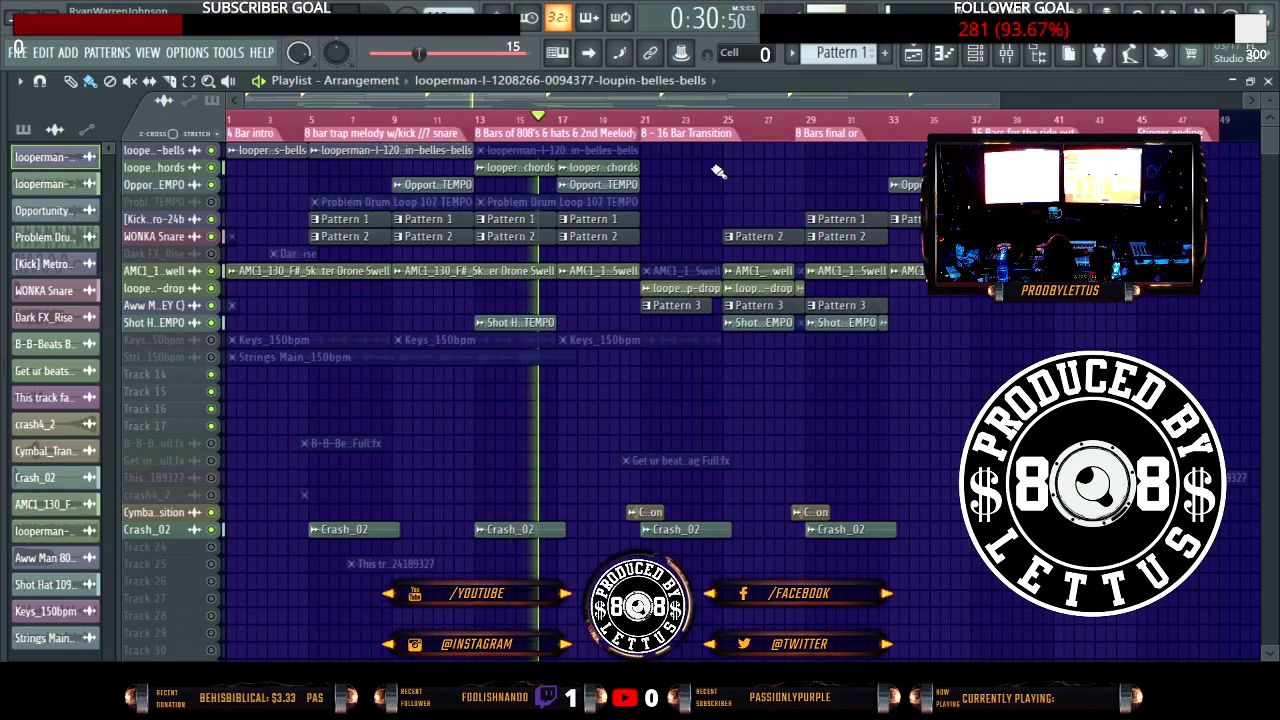
pyautogui.click(830, 150)
pyautogui.moveTo(857, 148); pyautogui.dragTo(847, 148)
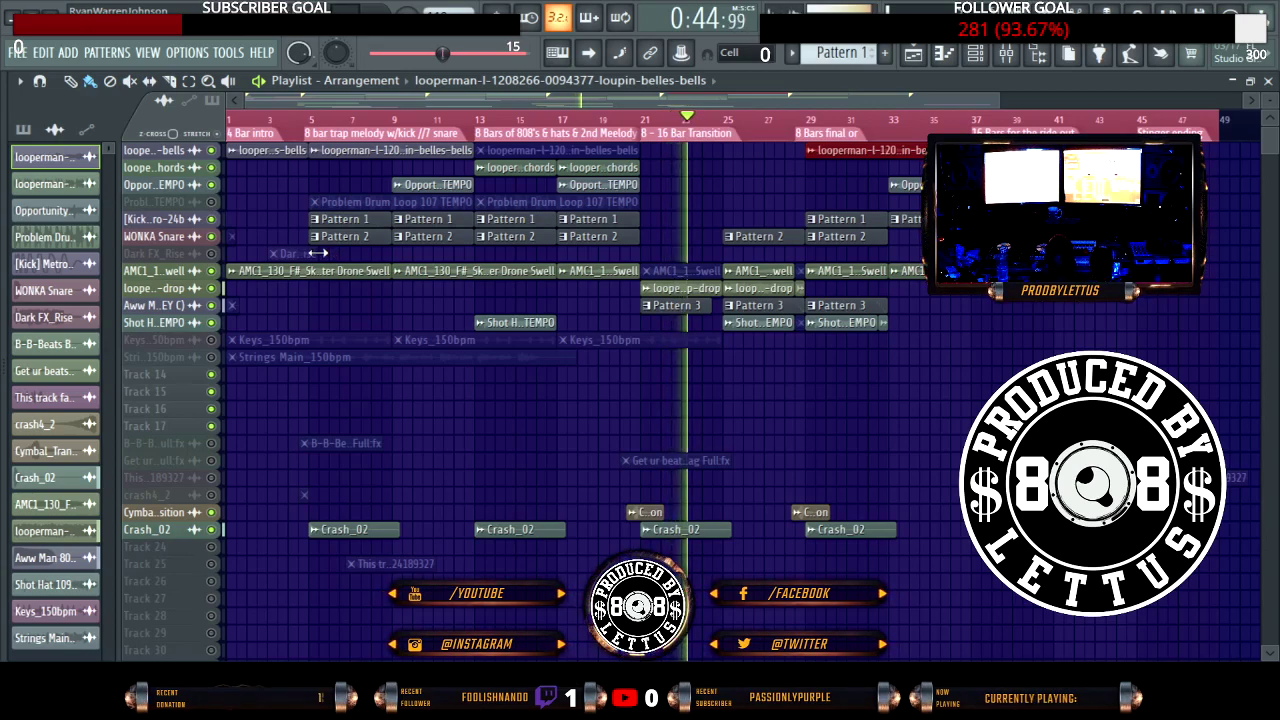
# Step: Briefly mute and unmute the Aww Man 808 and looperman drop tracks to compare the transition section
pyautogui.click(211, 305)
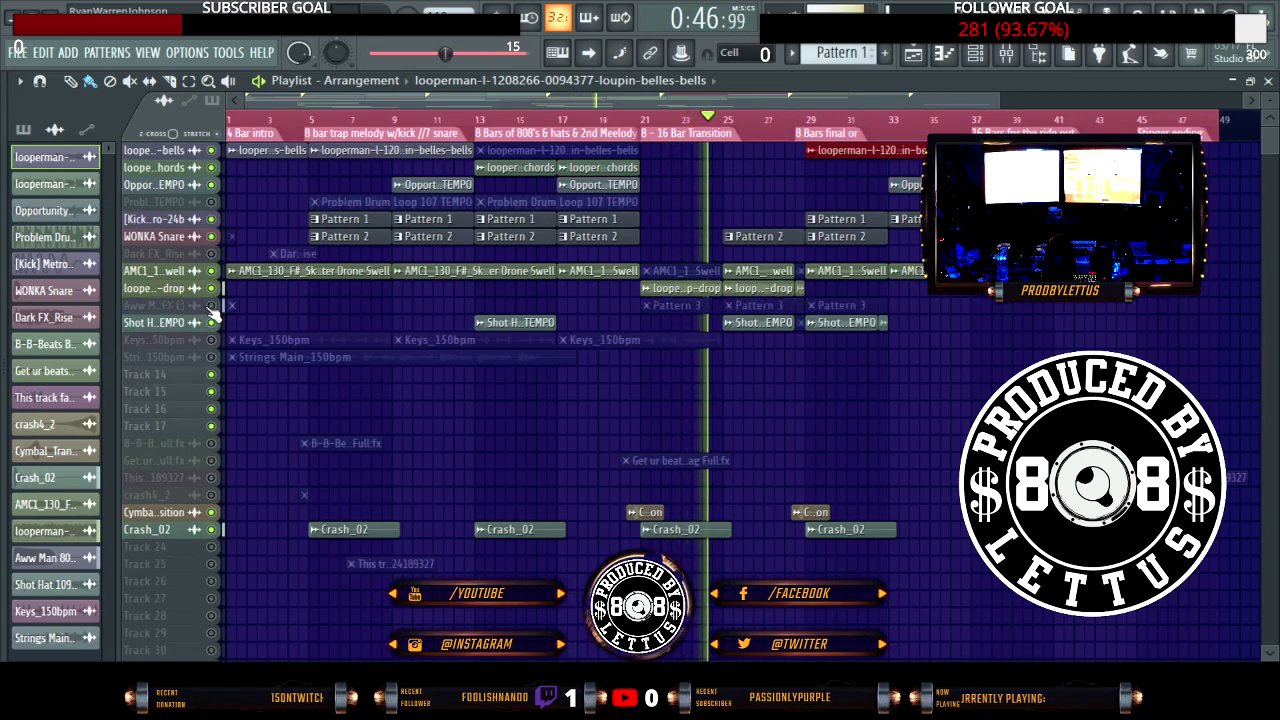
pyautogui.click(211, 305)
pyautogui.click(211, 288)
pyautogui.click(211, 288)
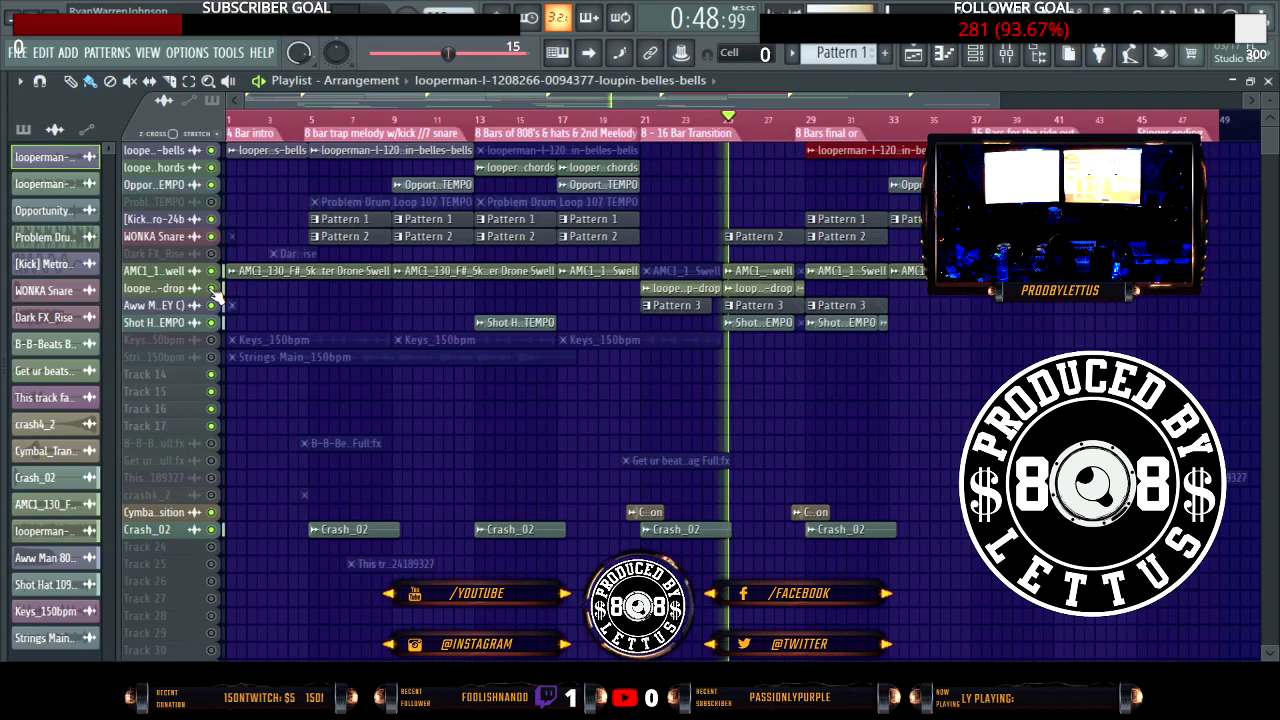
pyautogui.click(211, 288)
pyautogui.click(211, 288)
pyautogui.hotkey('alt', 'F8')
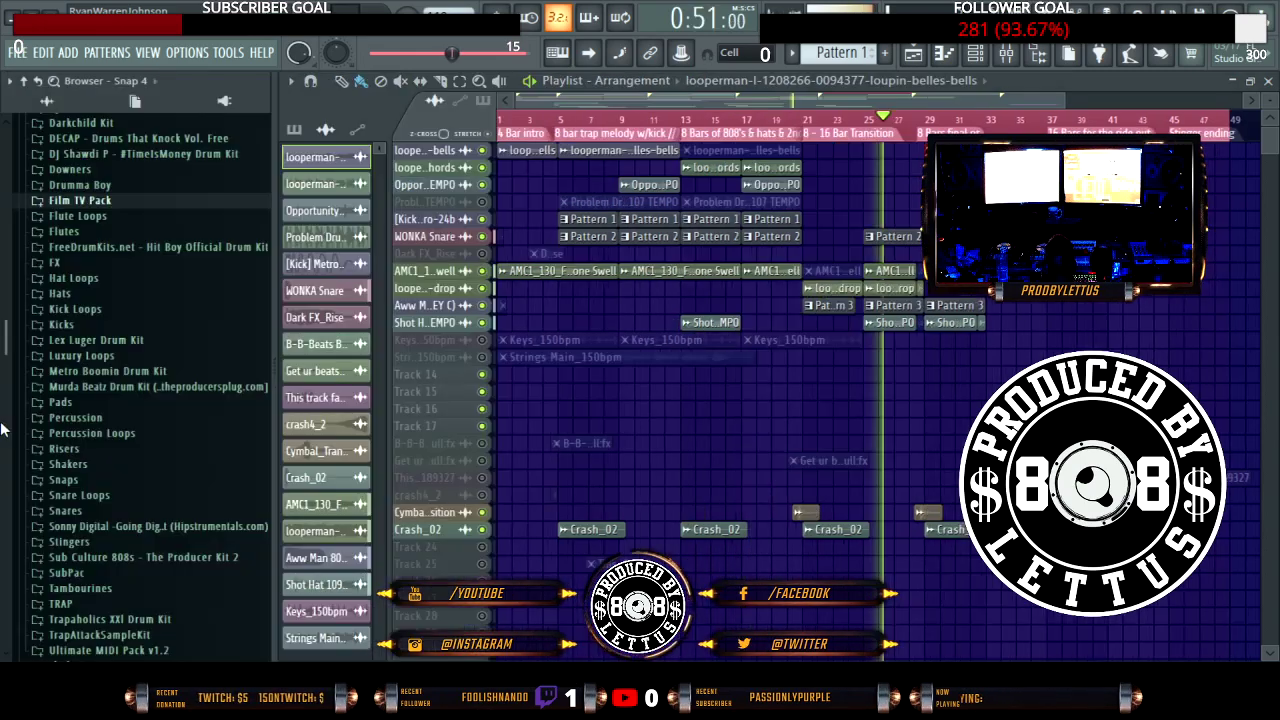
pyautogui.scroll(-7, 85, 385)
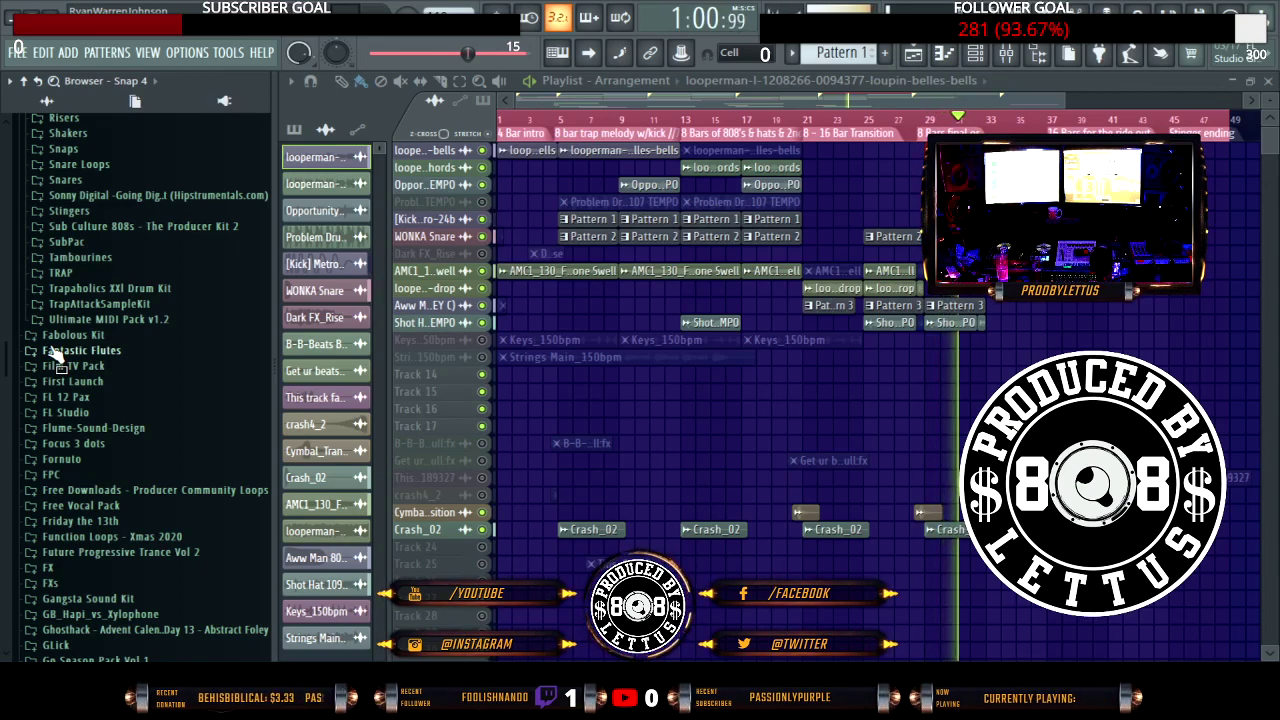
pyautogui.hotkey('alt', 'F8')
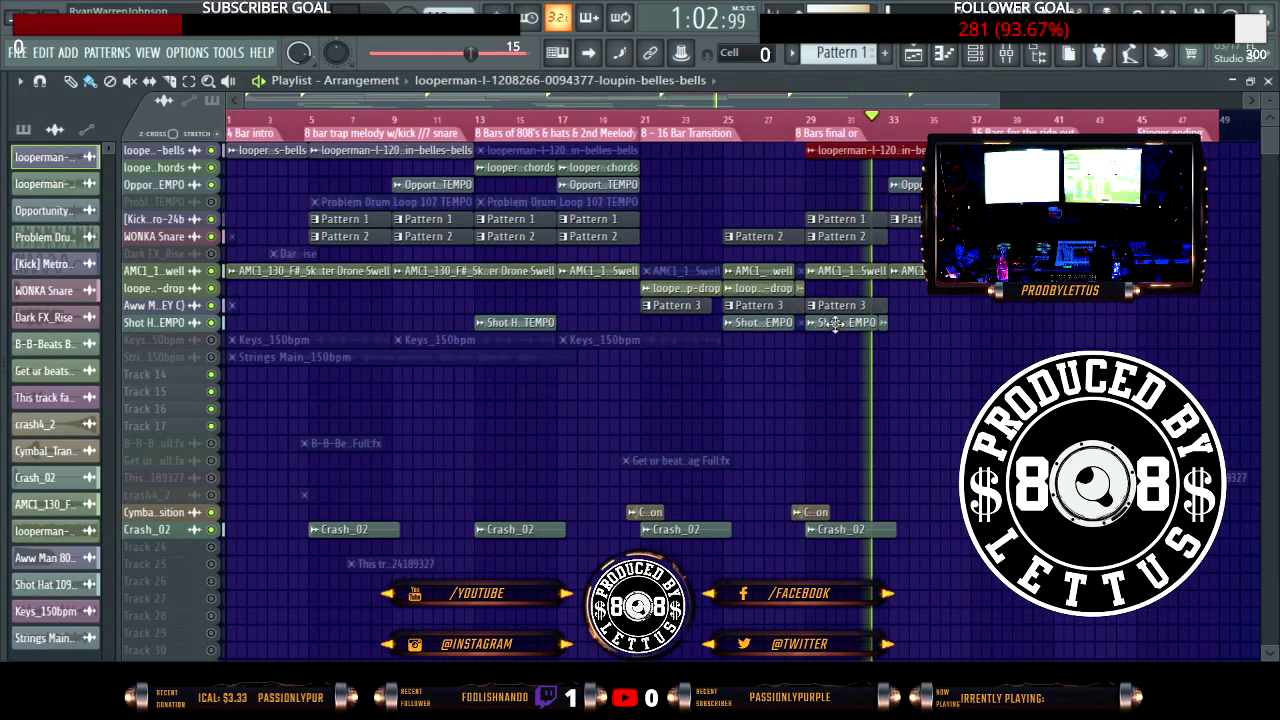
# Step: Move the Pattern 3 808 clip from bar 29 to bar 41 and add another Pattern 3 clip at bar 37
pyautogui.moveTo(843, 305); pyautogui.dragTo(1090, 305)
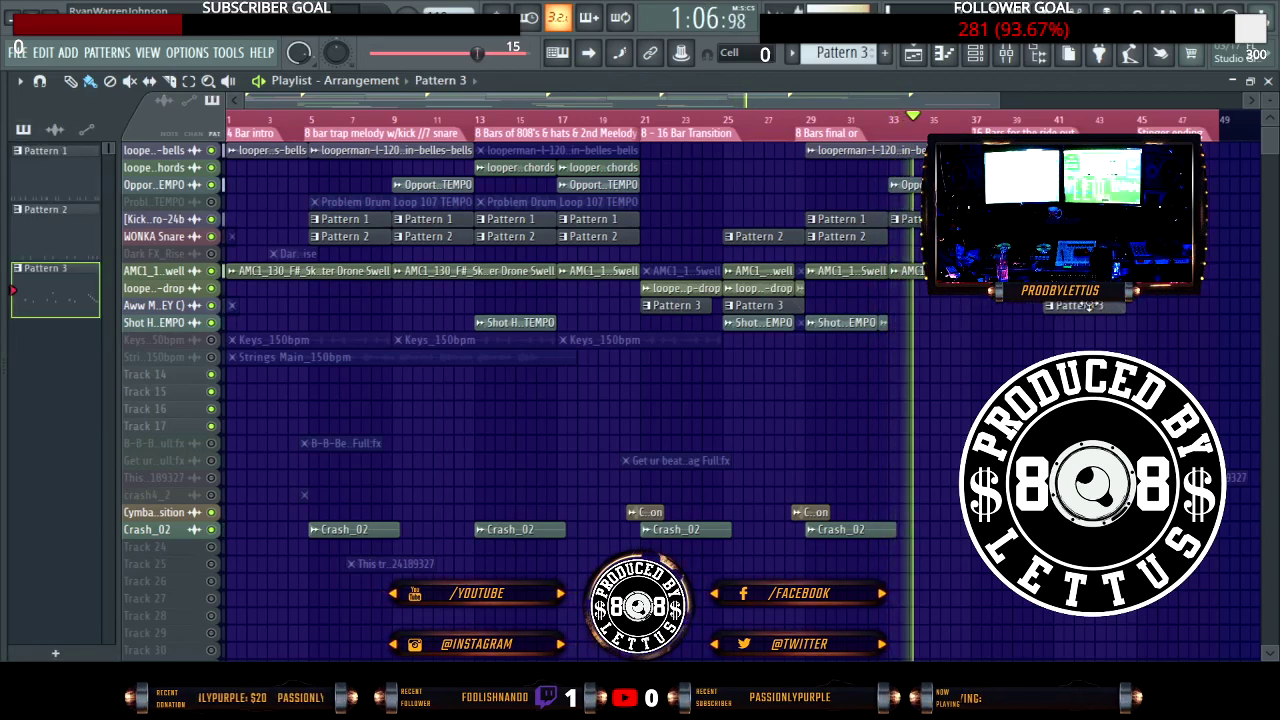
pyautogui.click(1000, 305)
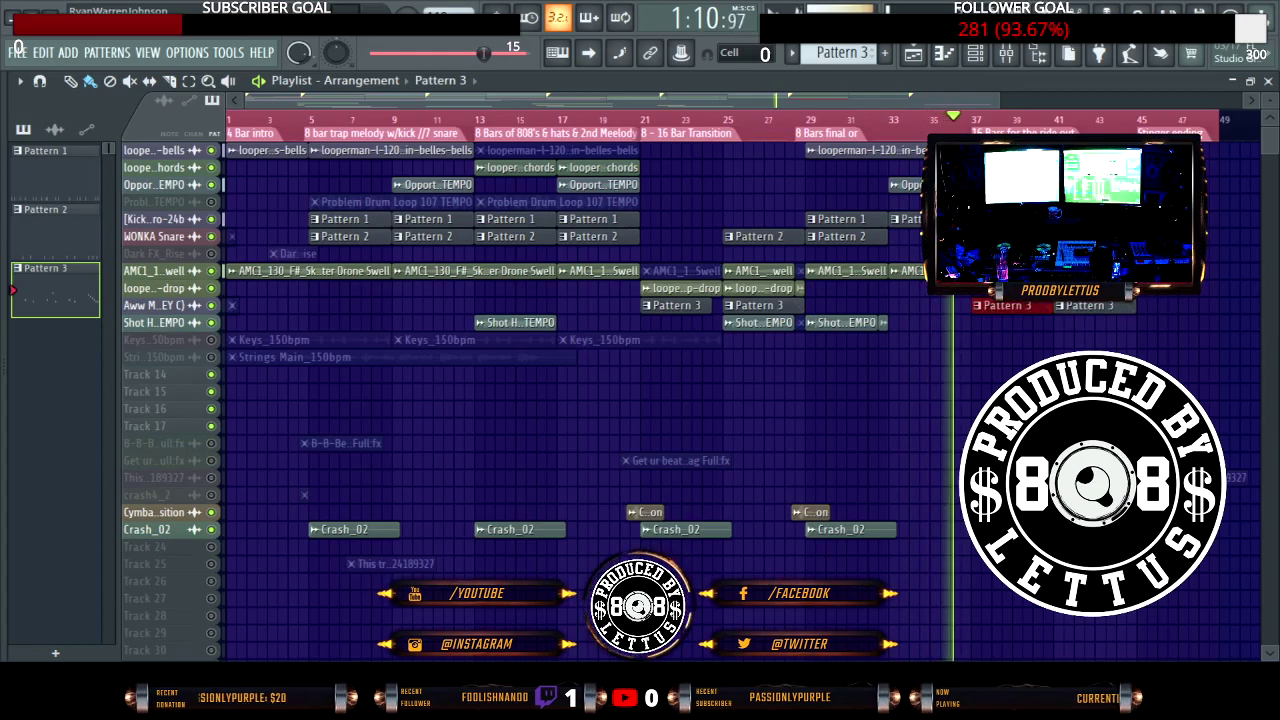
# Step: Place a Shot Hat 109 TEMPO clip at bar 37 and a Crash_02 clip at the Stinger ending marker
pyautogui.click(834, 322)
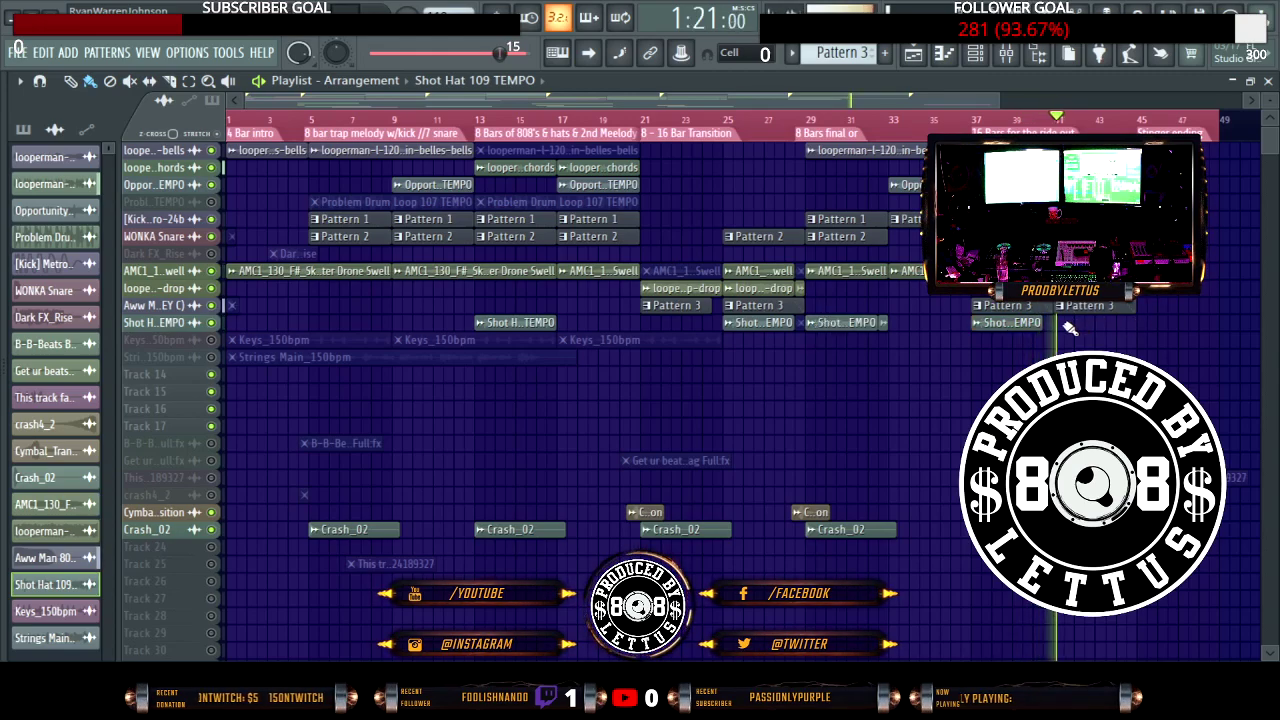
pyautogui.click(45, 210)
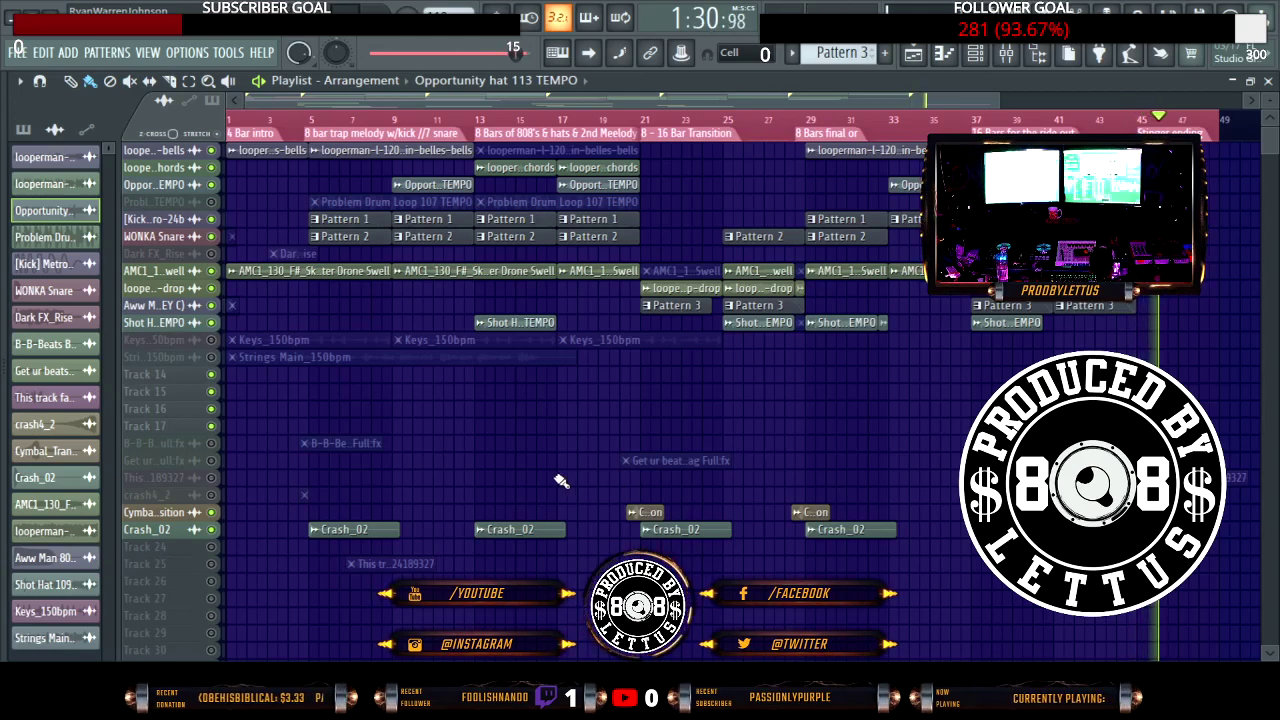
pyautogui.click(875, 533)
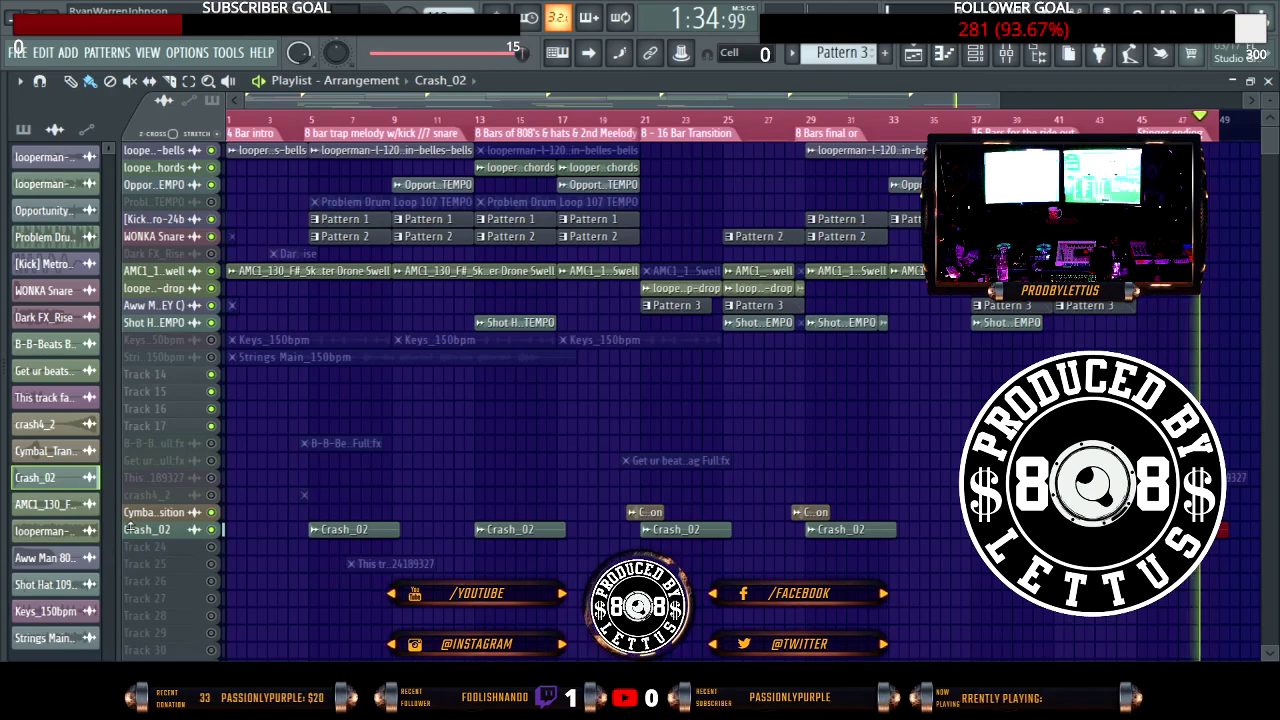
# Step: Browse the TRAP sample folder and try Choir Ahh (12) in place of the Crash_02 sample
pyautogui.hotkey('alt', 'F8')
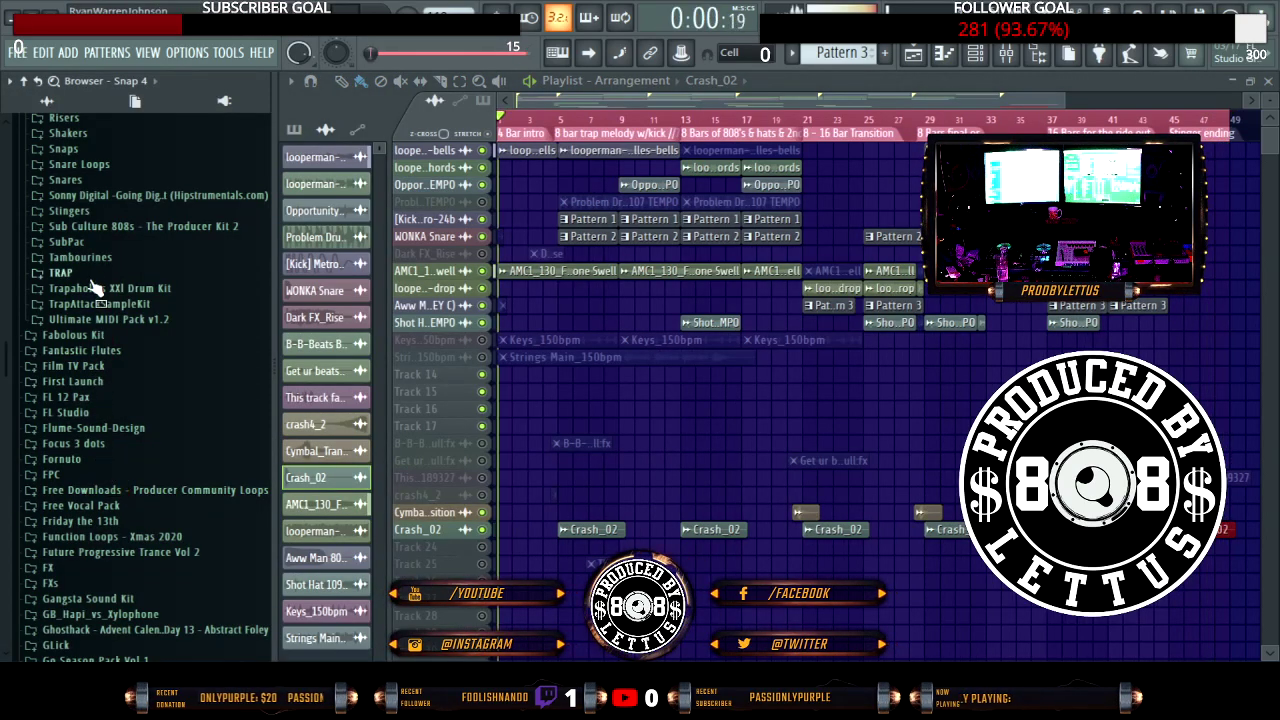
pyautogui.click(62, 272)
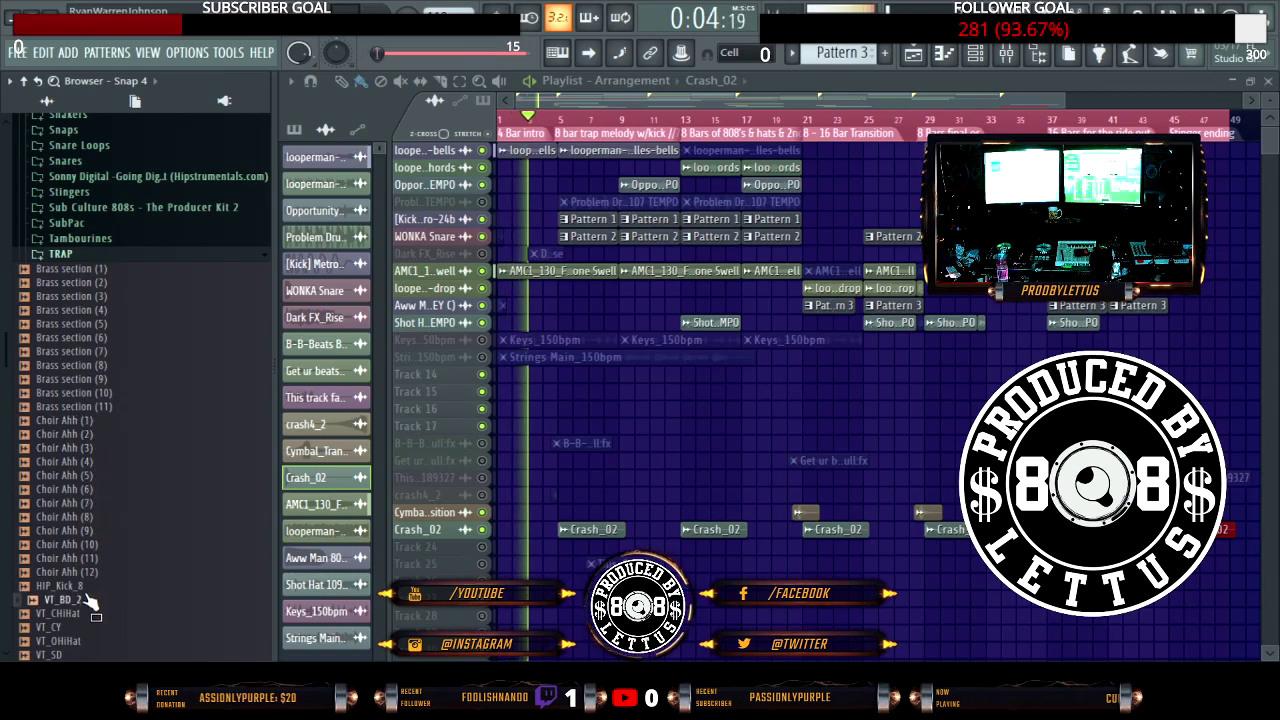
pyautogui.scroll(-3, 88, 600)
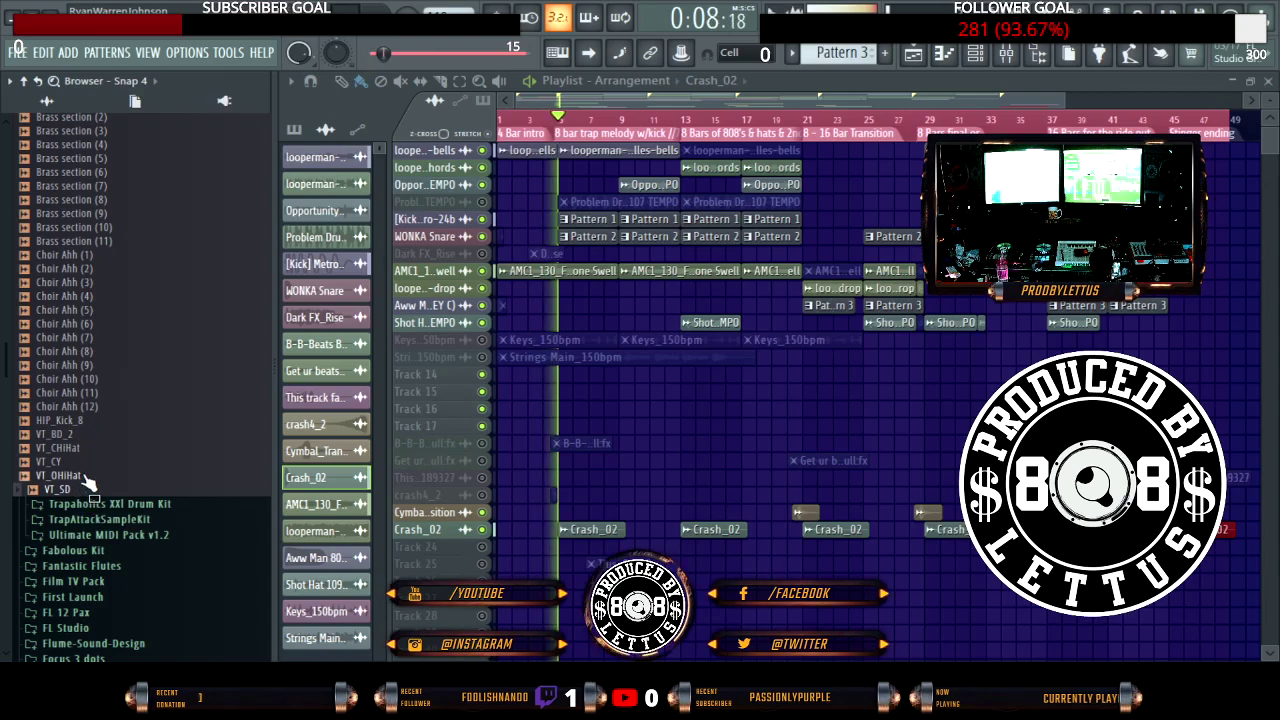
pyautogui.click(88, 480)
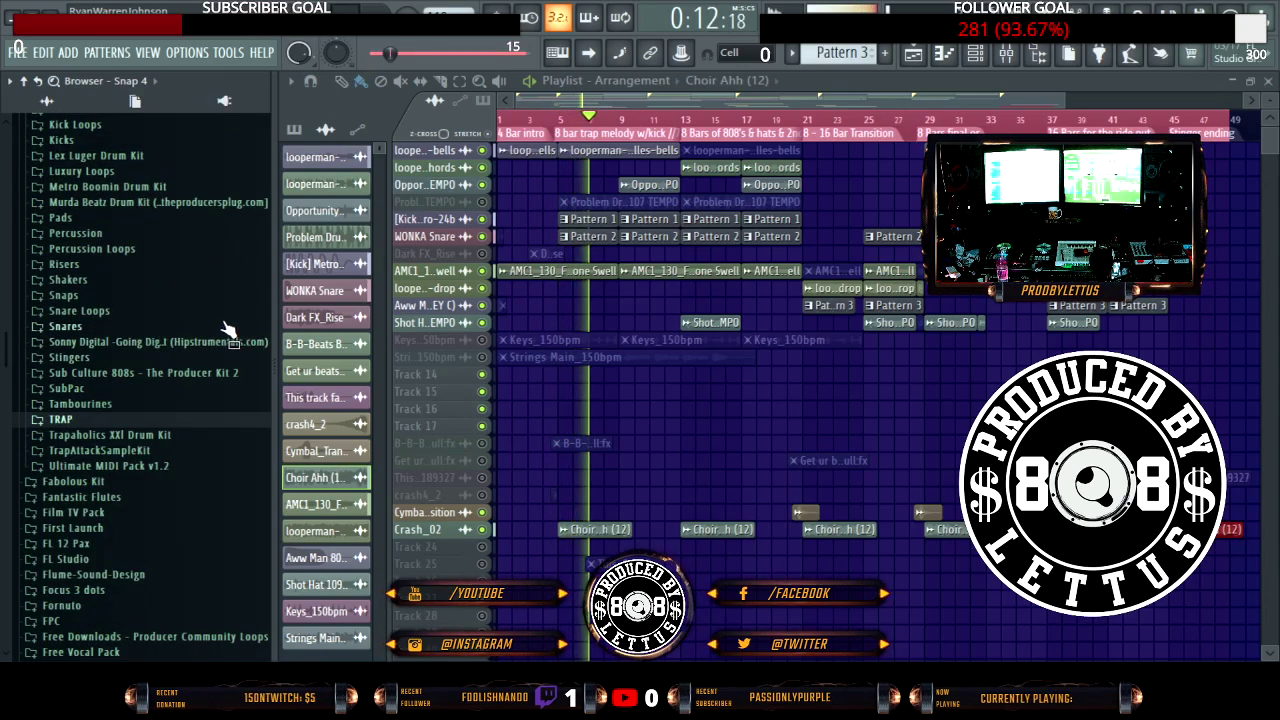
pyautogui.hotkey('alt', 'F8')
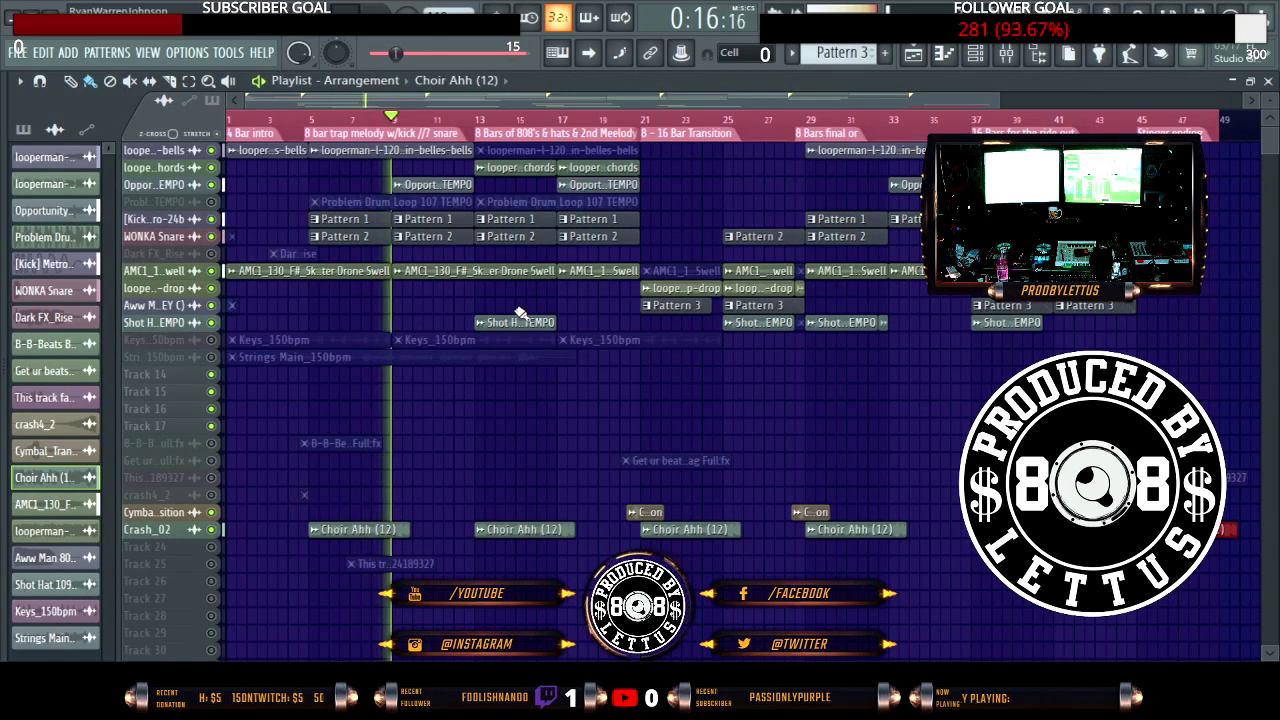
pyautogui.hotkey('alt', 'F8')
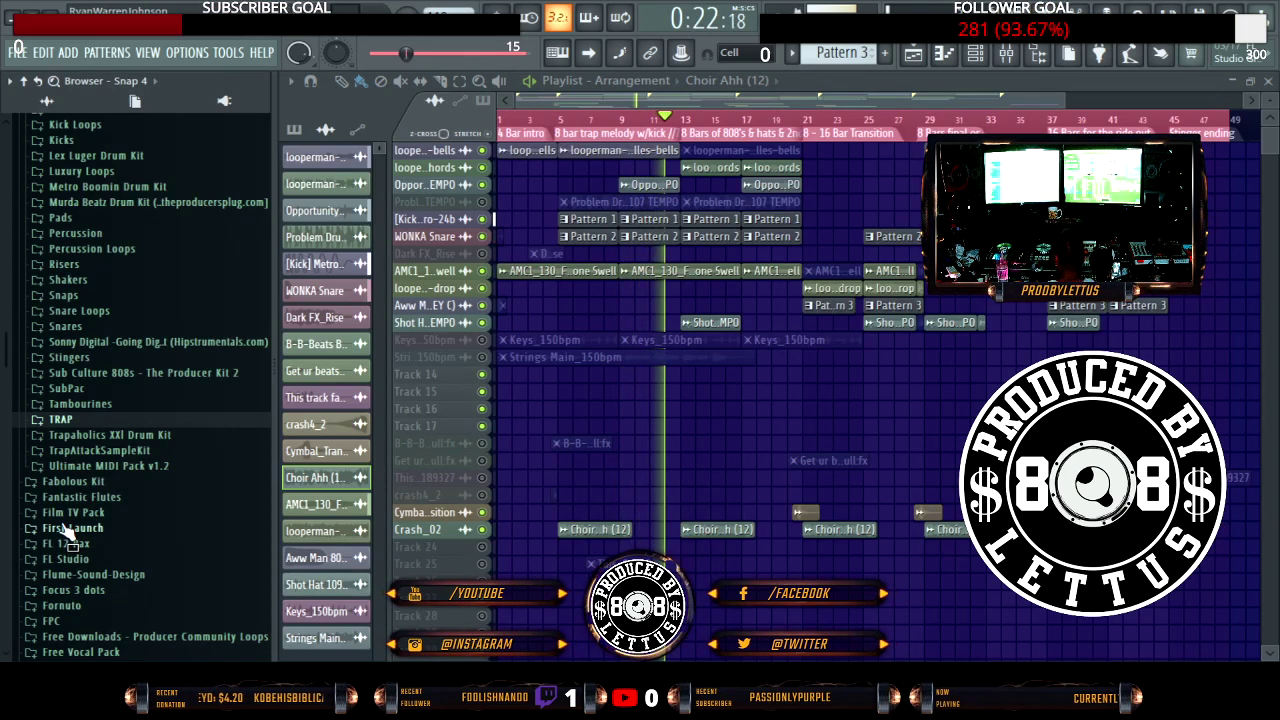
pyautogui.scroll(10, 68, 533)
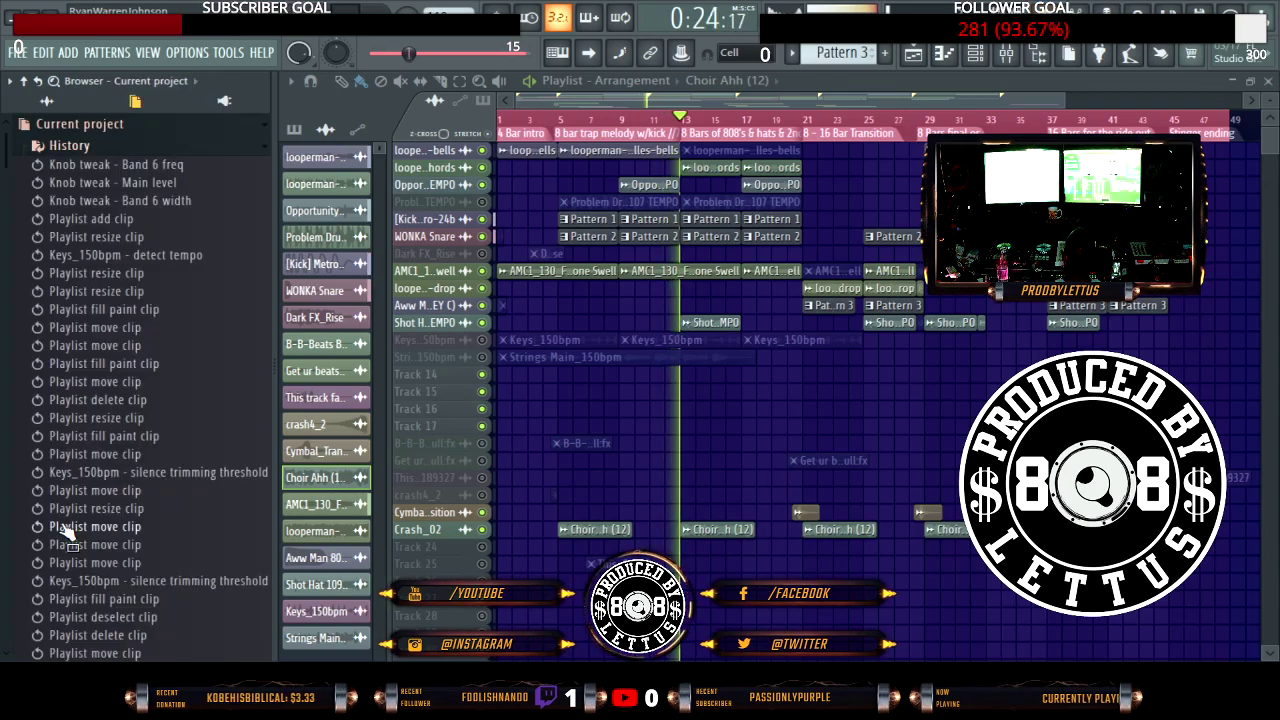
pyautogui.hotkey('alt', 'F8')
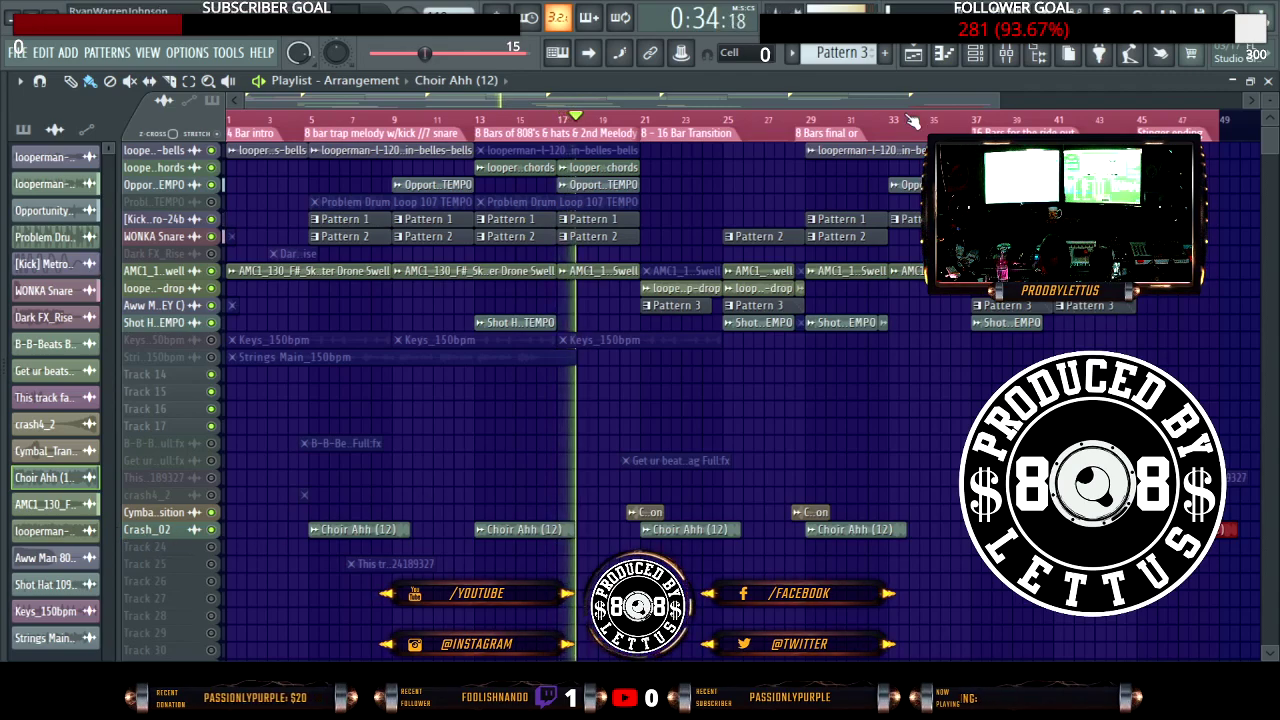
# Step: Open the channel settings of the Choir Ahh (12) sample on channel 14 of the channel rack
pyautogui.click(913, 55)
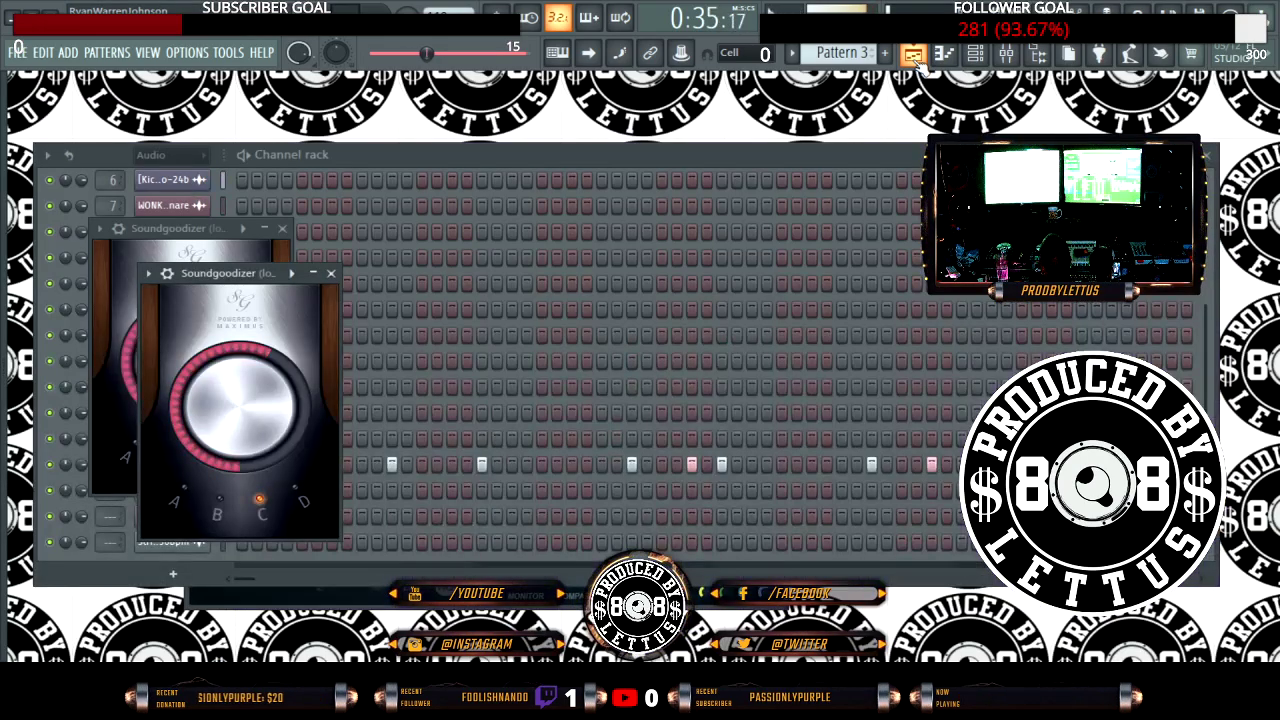
pyautogui.click(372, 172)
pyautogui.click(183, 393)
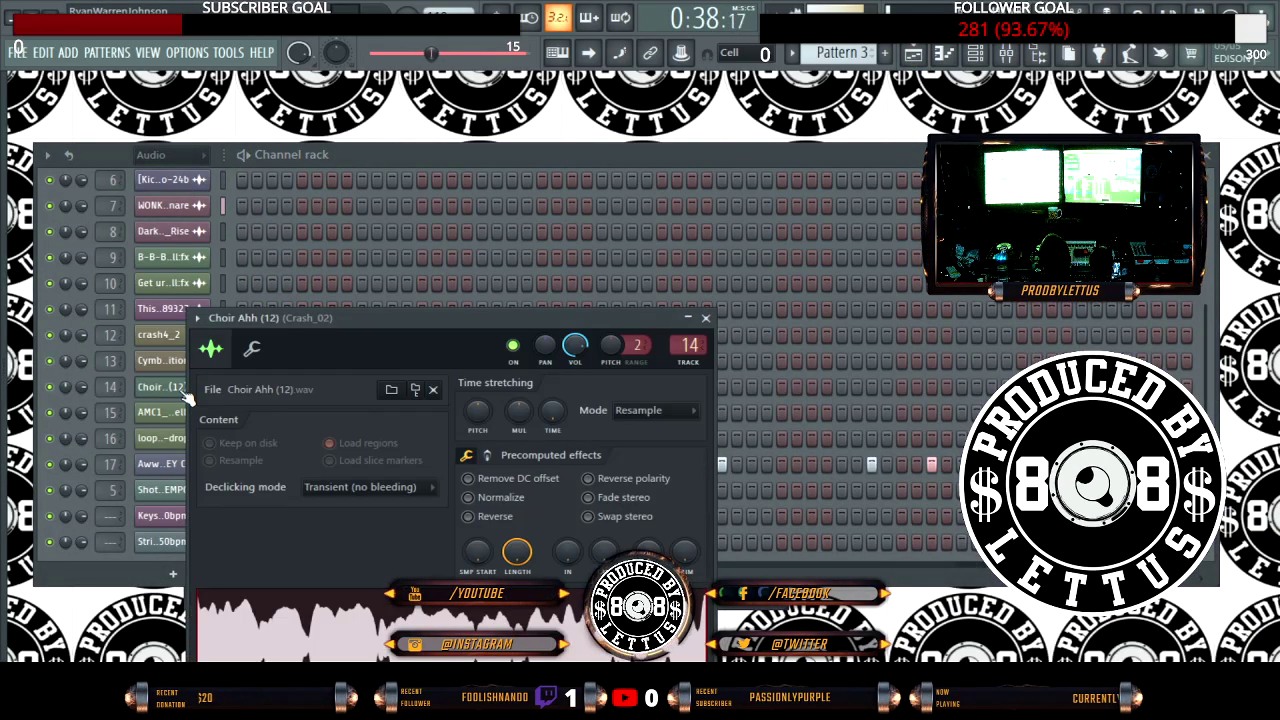
# Step: Reload Crash_02 into channel 14 from the DJ LETT US Pack's Cymbals & Crashes folder and return to the playlist
pyautogui.moveTo(0, 448)
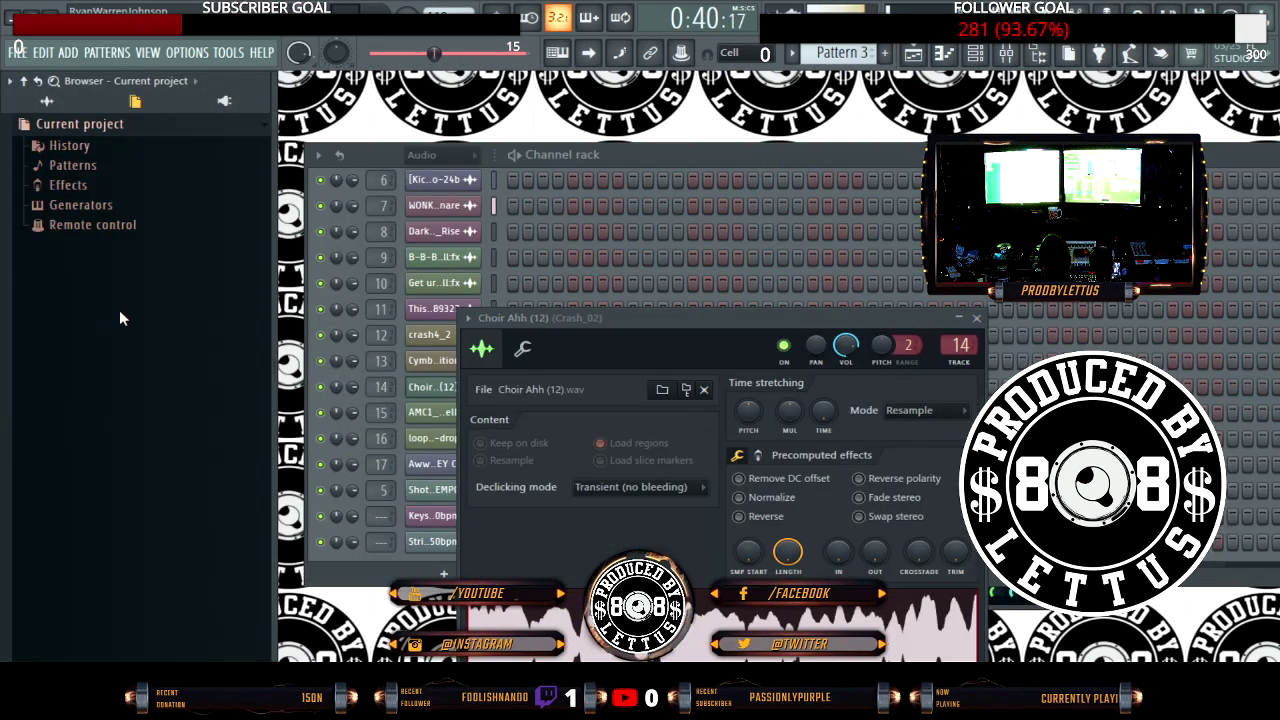
pyautogui.click(70, 101)
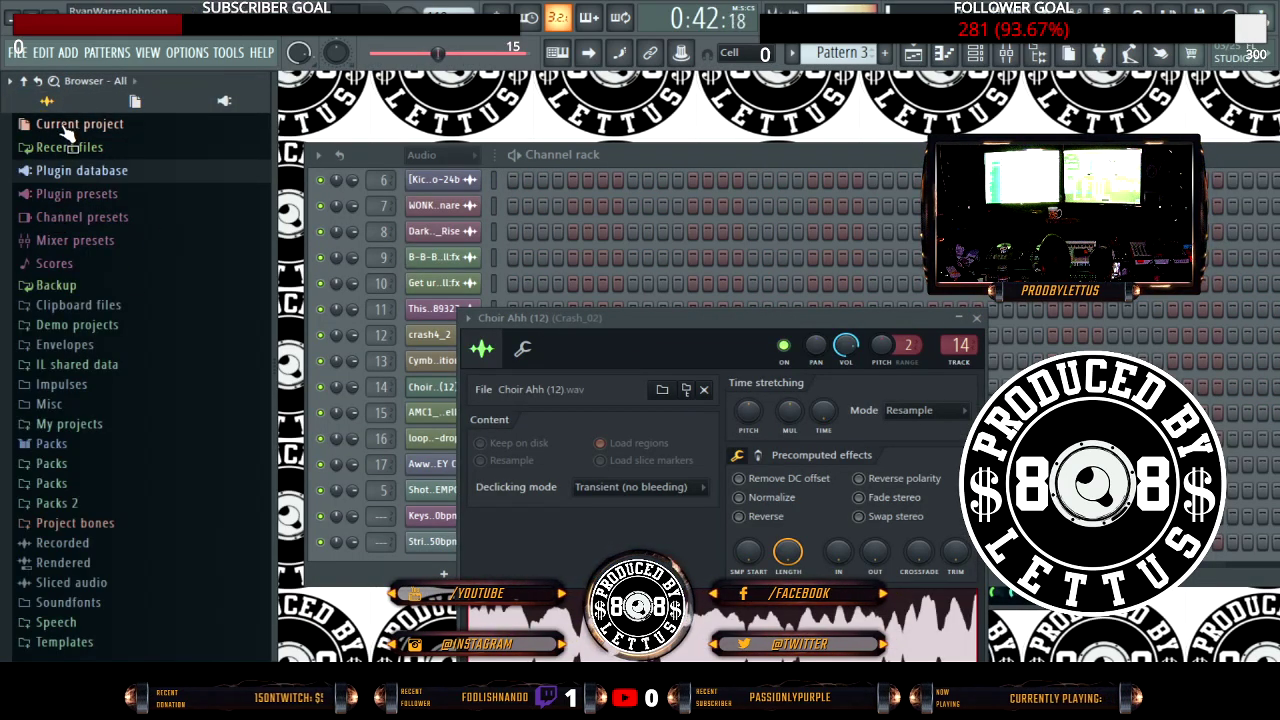
pyautogui.click(62, 485)
pyautogui.scroll(-10, 66, 472)
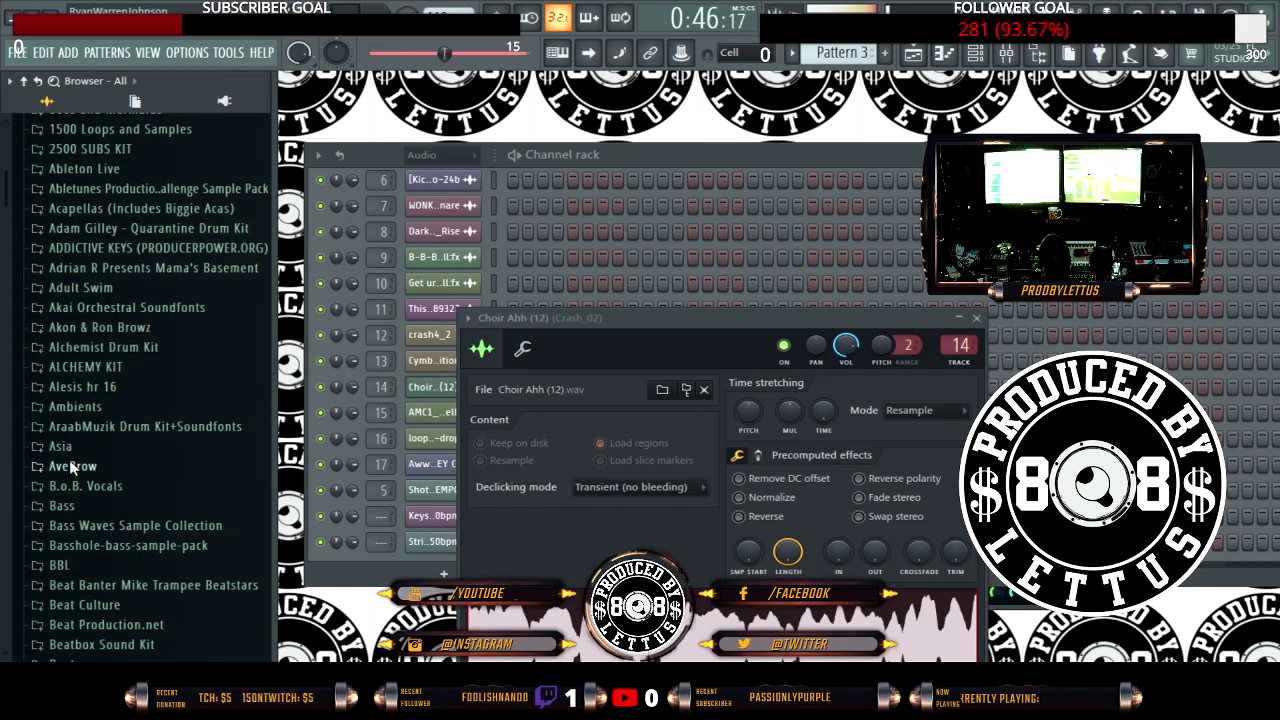
pyautogui.scroll(-15, 72, 464)
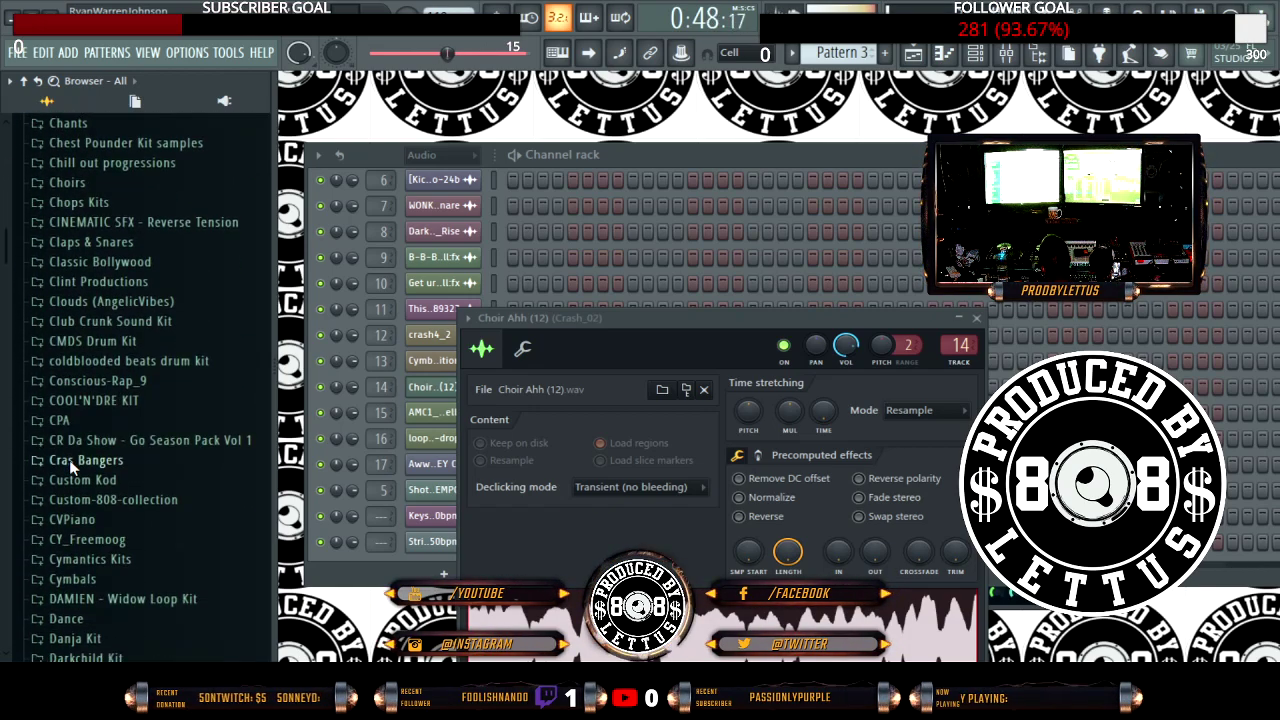
pyautogui.scroll(-9, 72, 465)
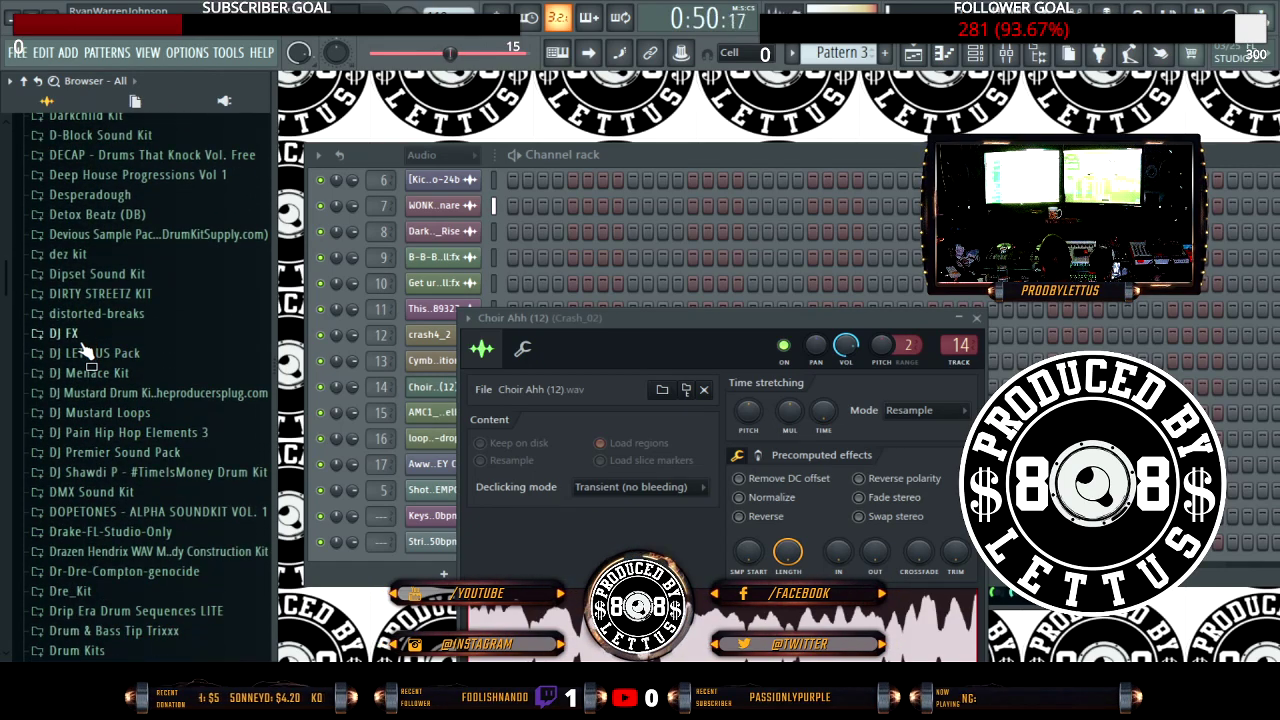
pyautogui.click(82, 350)
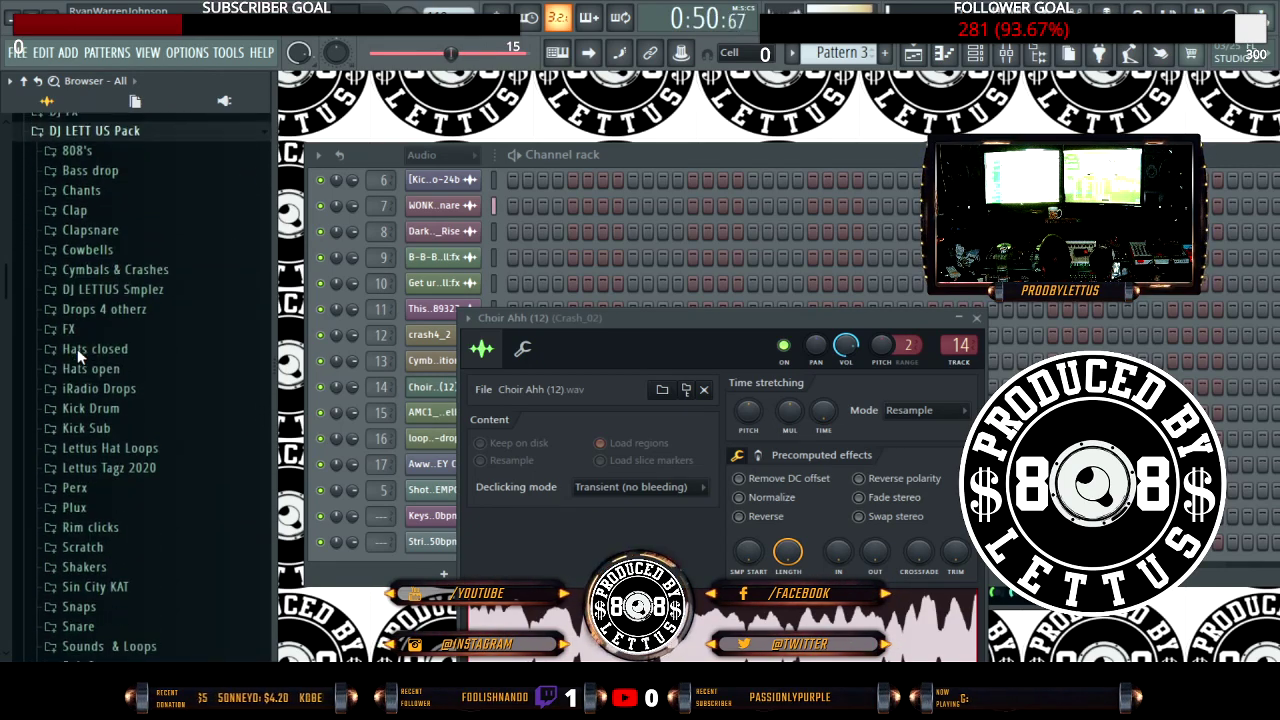
pyautogui.click(110, 261)
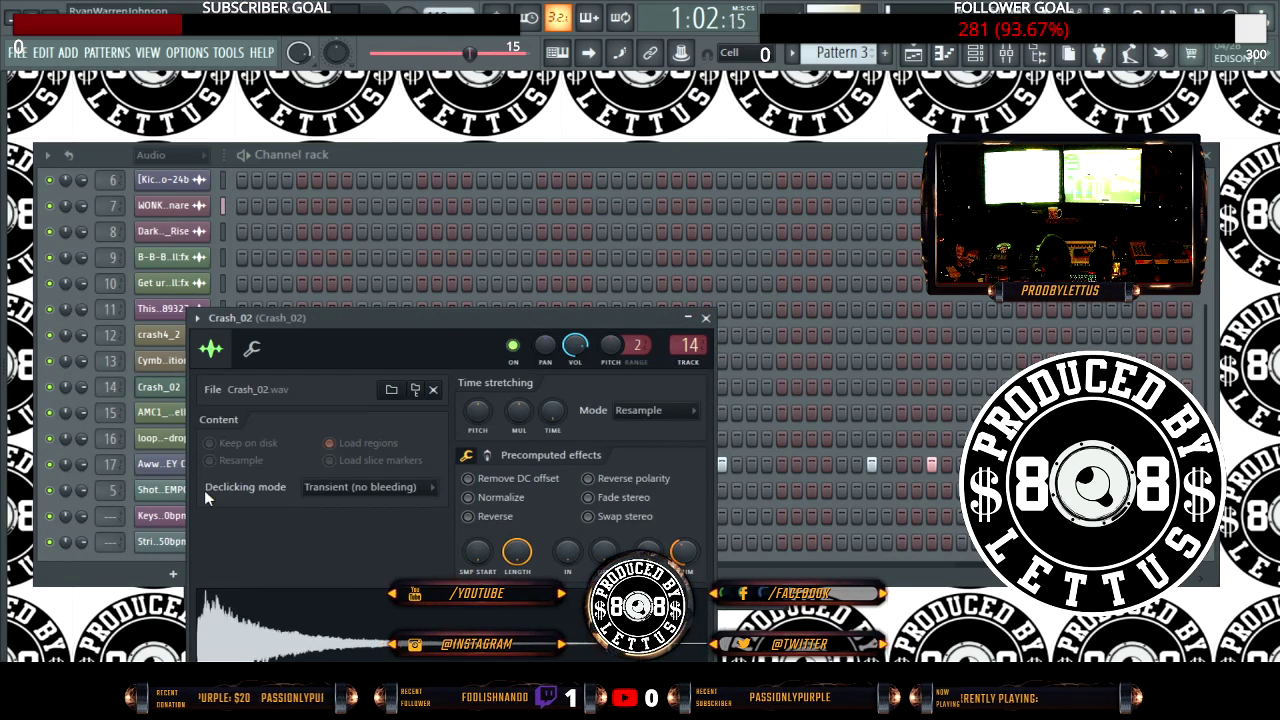
pyautogui.click(706, 319)
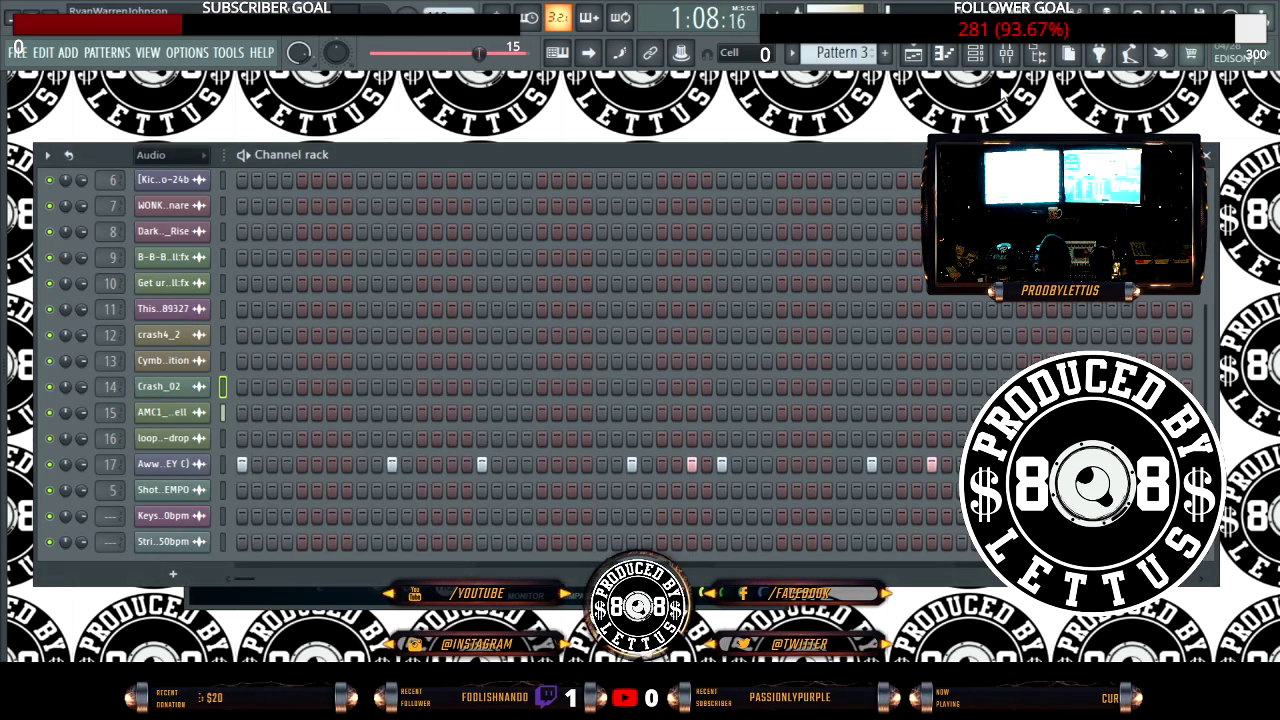
pyautogui.click(912, 55)
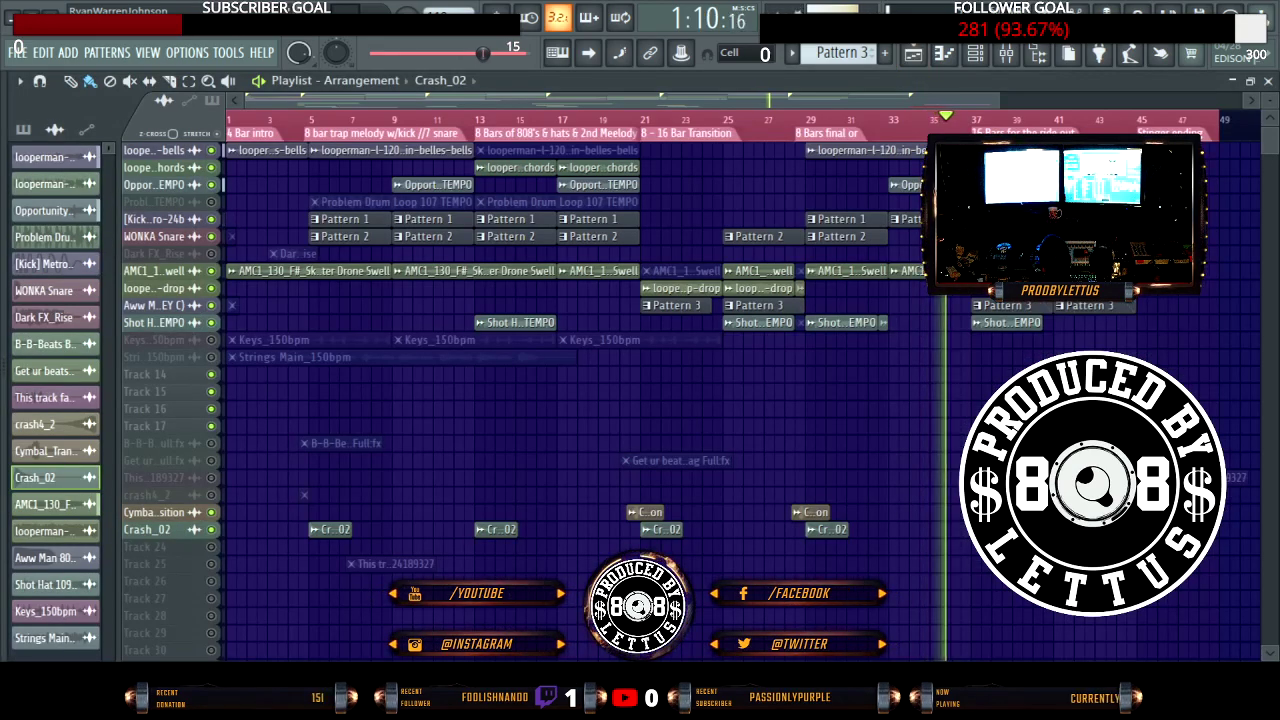
# Step: Play the arrangement from the start to review the sections, and pick Pattern 1 as the active pattern
pyautogui.click(1105, 125)
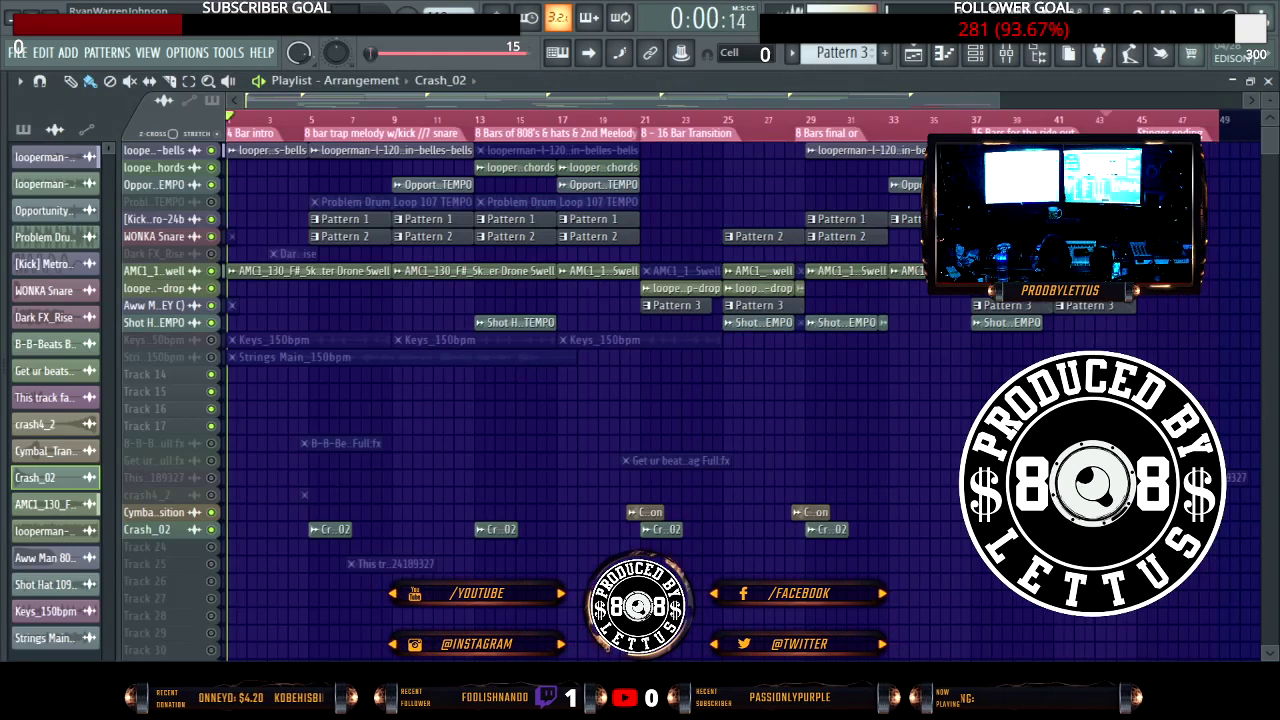
pyautogui.moveTo(10, 330)
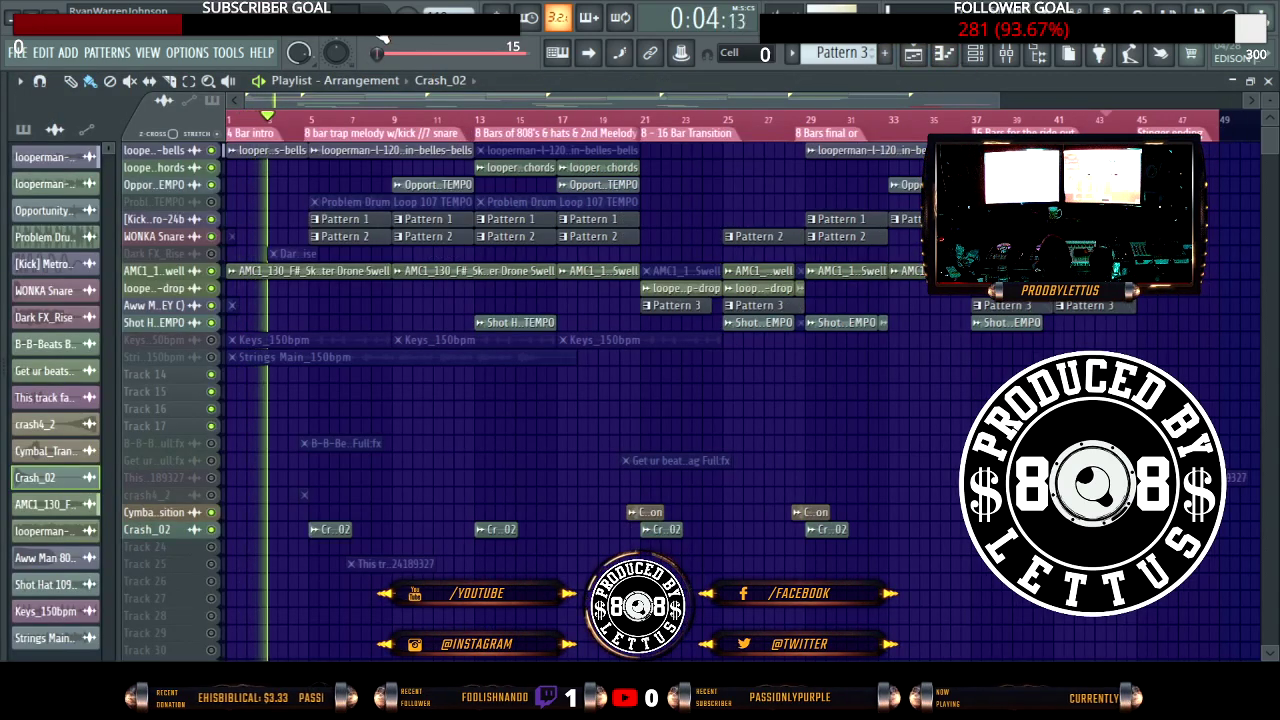
pyautogui.press('space')
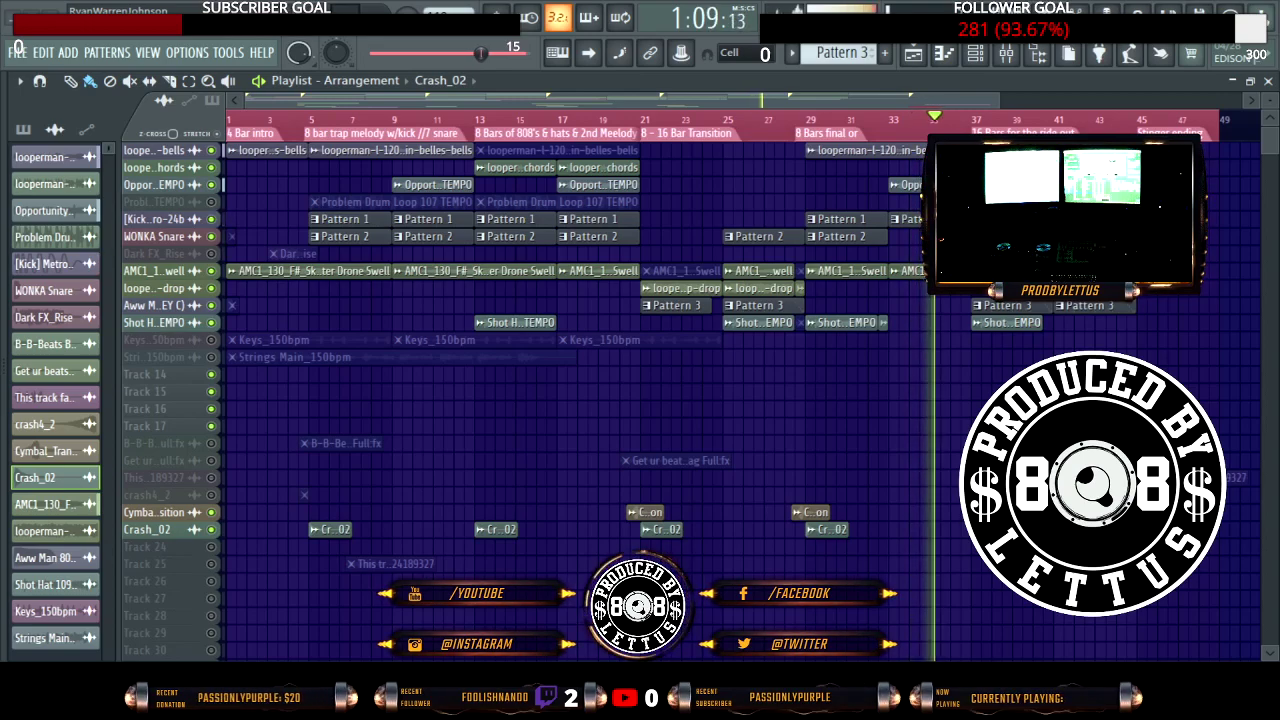
pyautogui.click(875, 237)
pyautogui.click(905, 237)
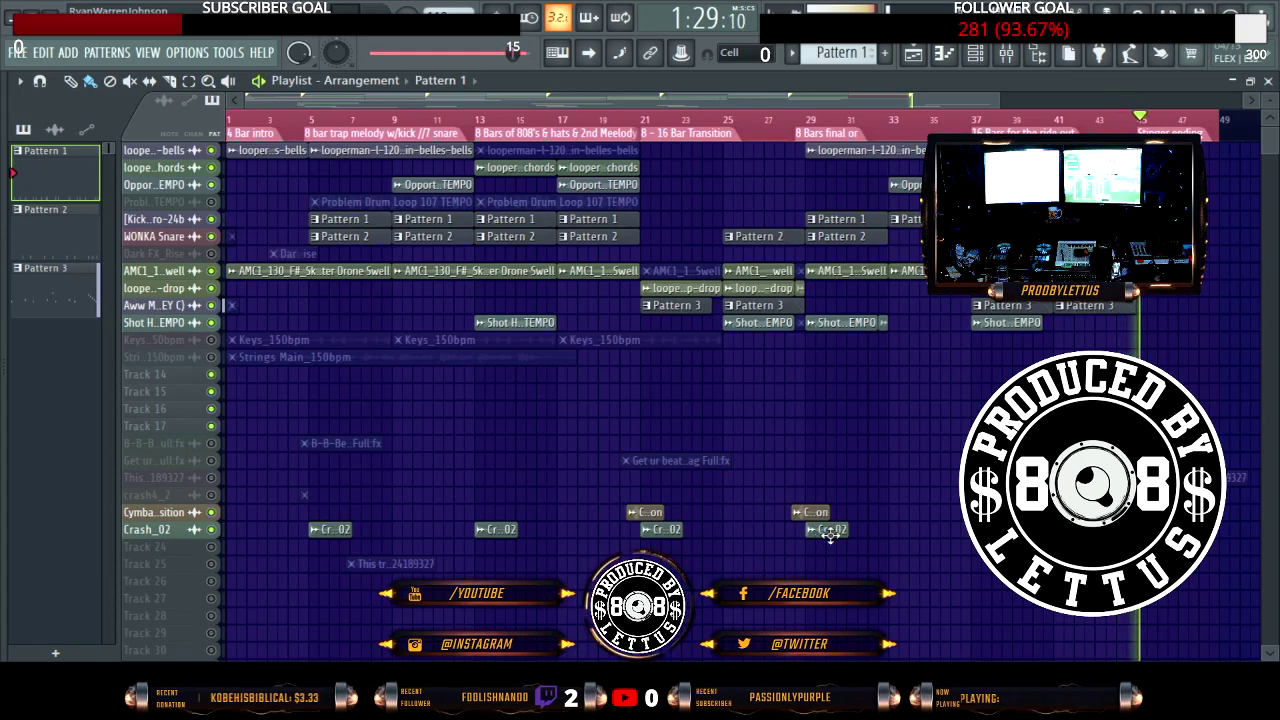
# Step: Close the Cymbals & Crashes folder and open the FX samples folder of SD_EDM_SamplePack in Edm-sample-pack
pyautogui.moveTo(14, 430)
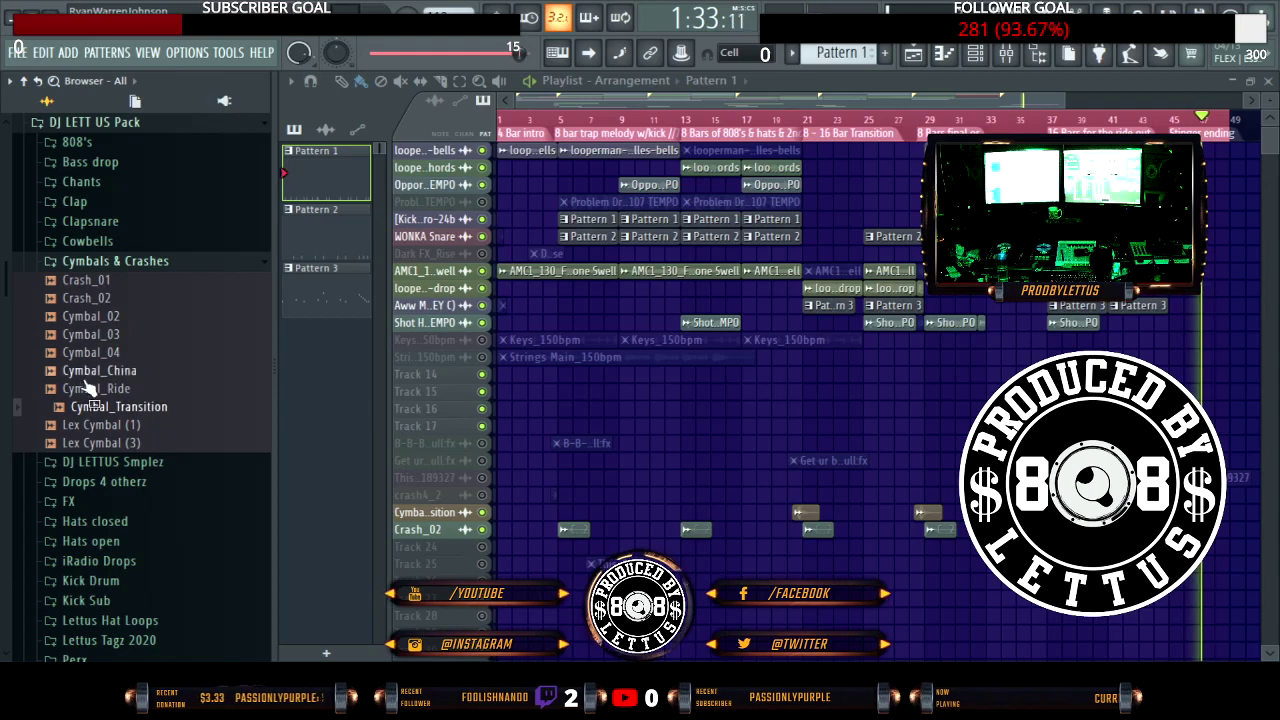
pyautogui.click(100, 261)
pyautogui.scroll(-9, 127, 360)
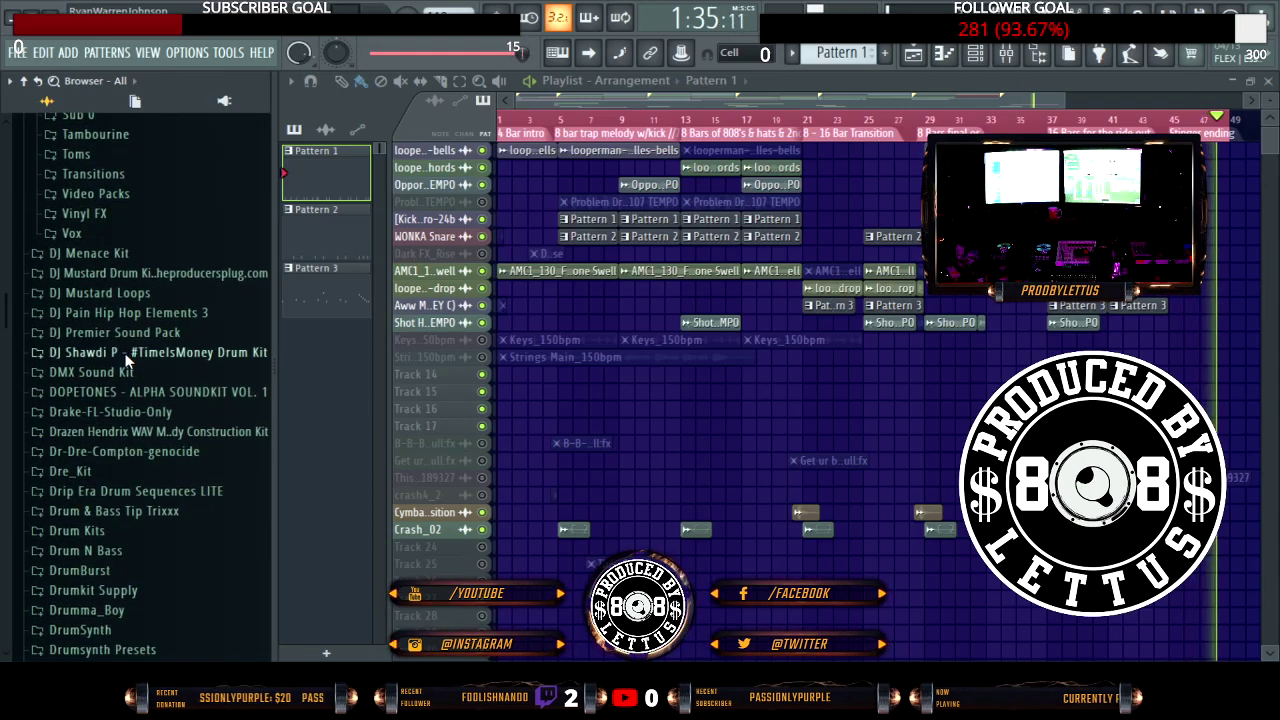
pyautogui.scroll(-10, 128, 360)
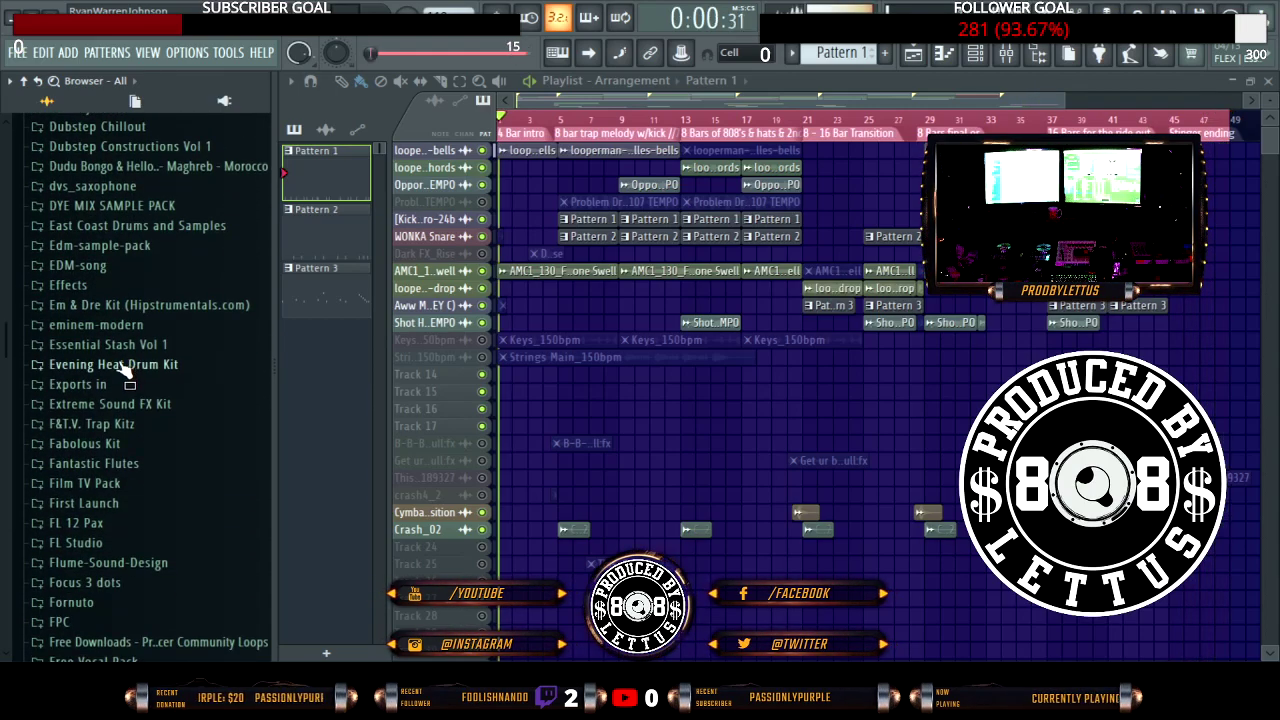
pyautogui.click(92, 246)
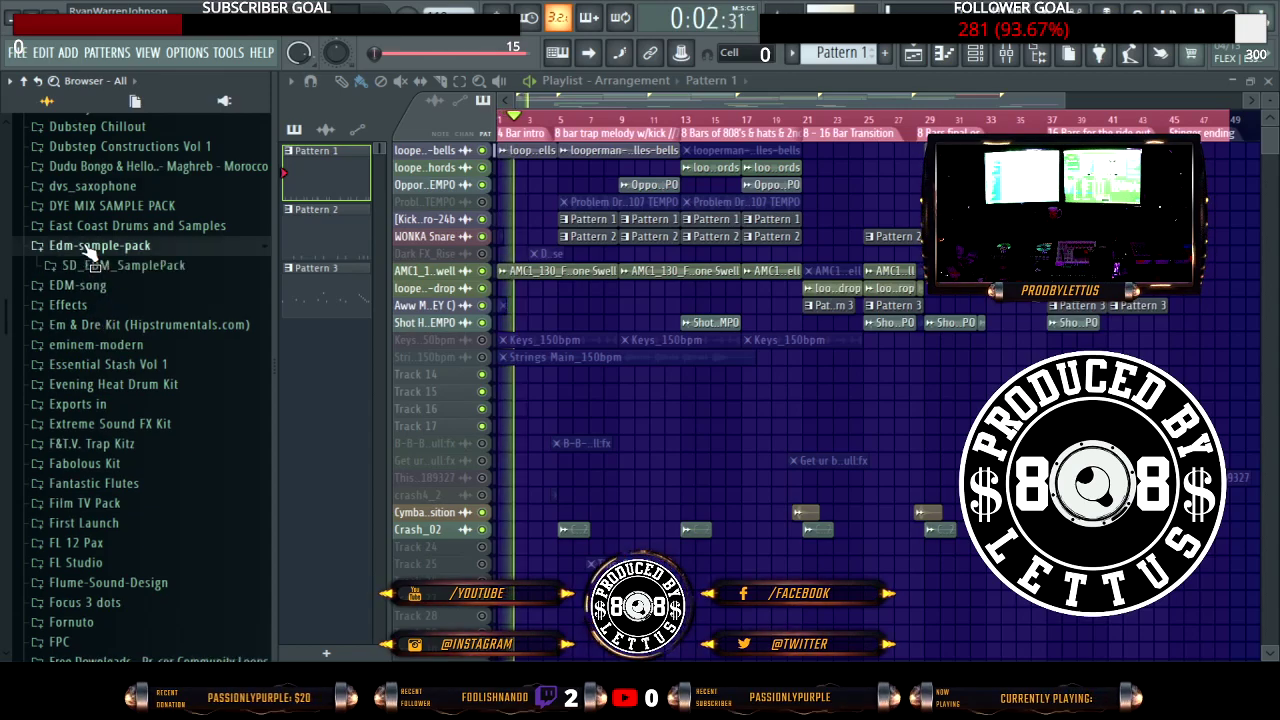
pyautogui.click(90, 267)
pyautogui.click(99, 305)
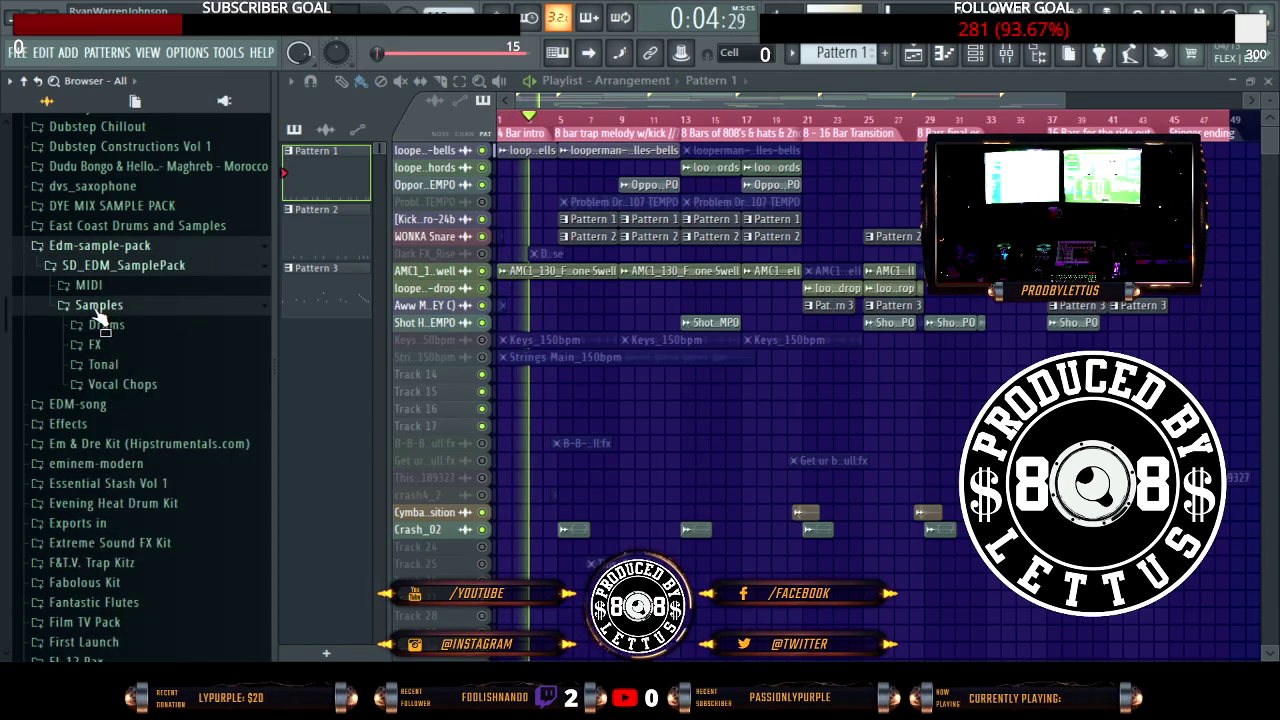
pyautogui.click(96, 345)
# Step: Audition the SD_Impact_MetalExplosion and SD_Impact_OrchImpact samples, stopping the arrangement playback to hear them alone
pyautogui.click(140, 376)
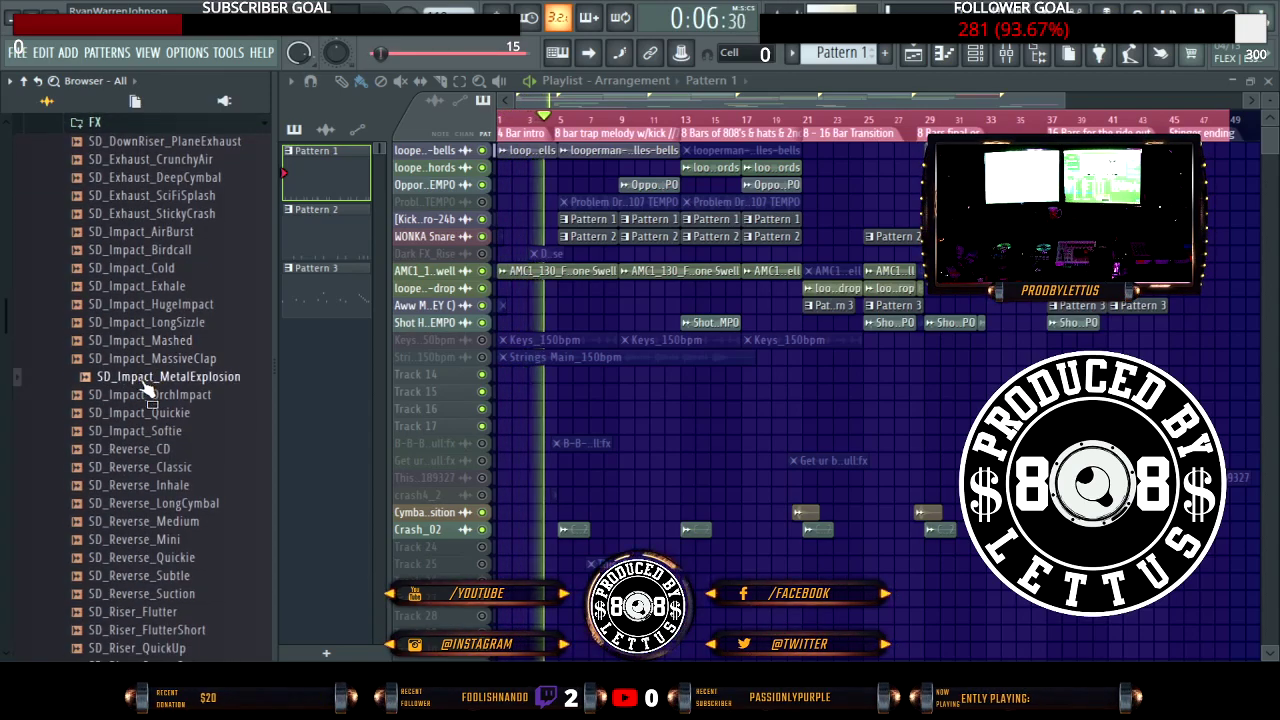
pyautogui.click(138, 396)
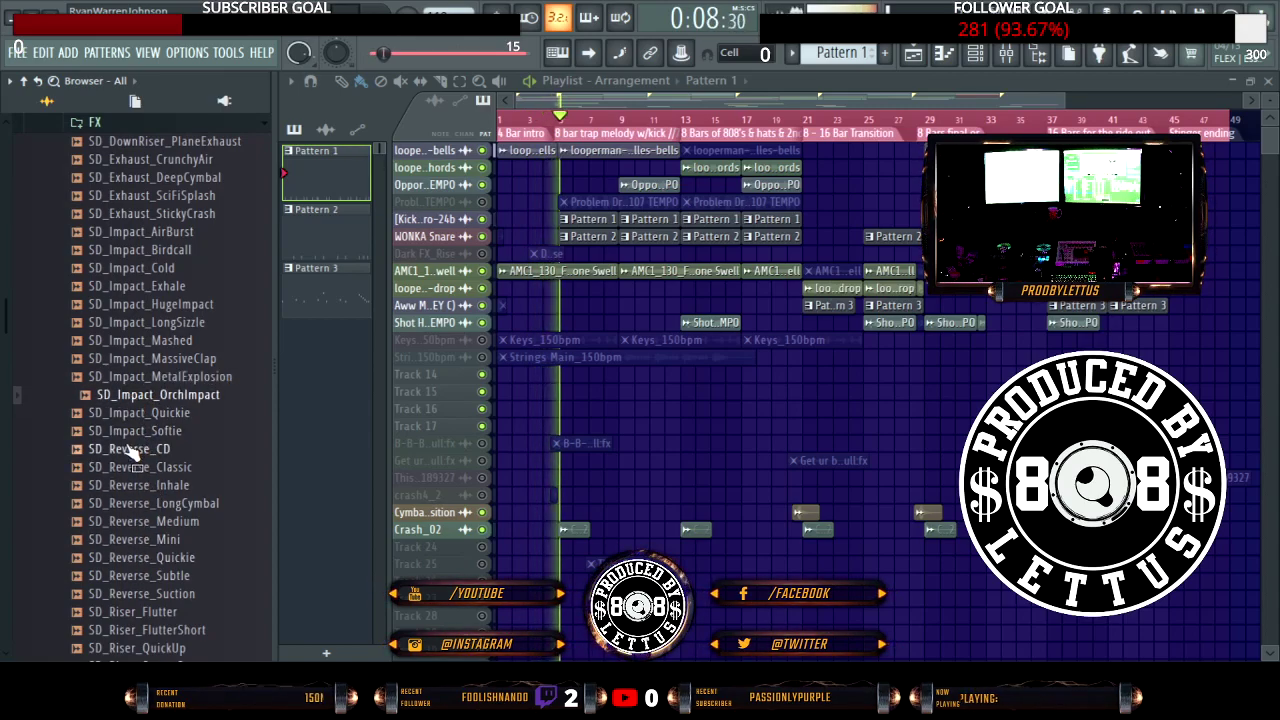
pyautogui.press('space')
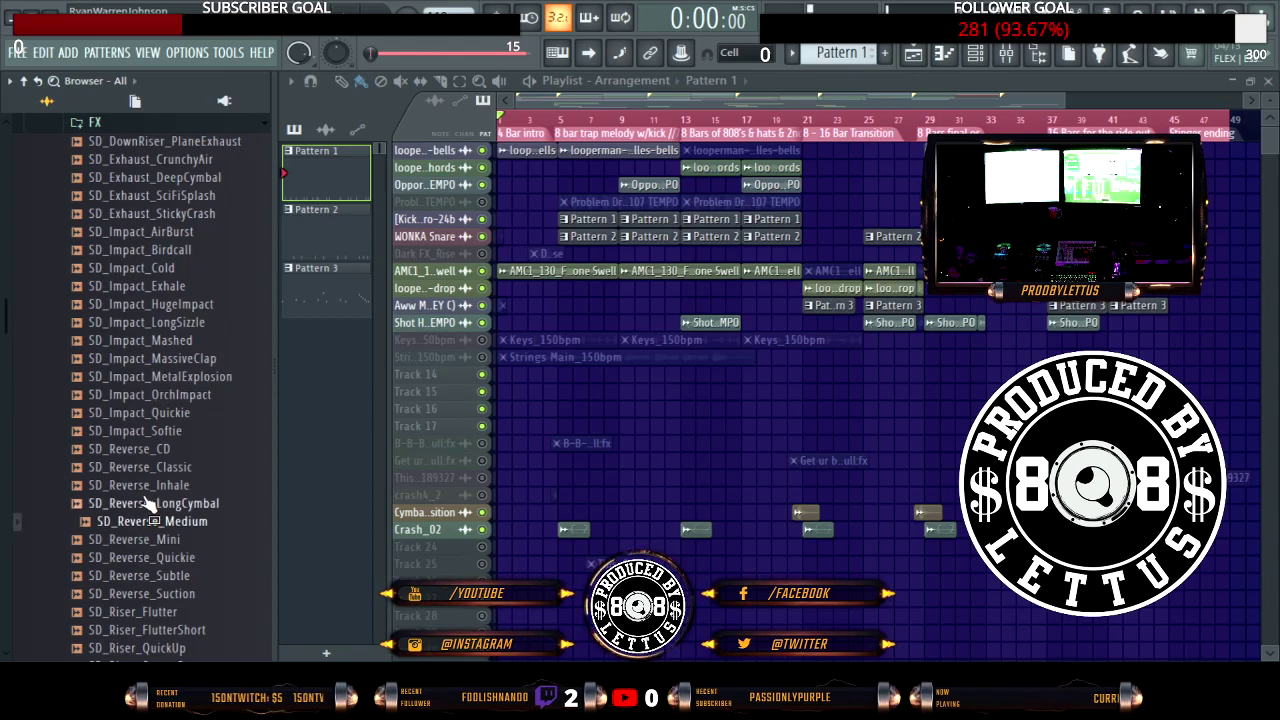
pyautogui.click(136, 396)
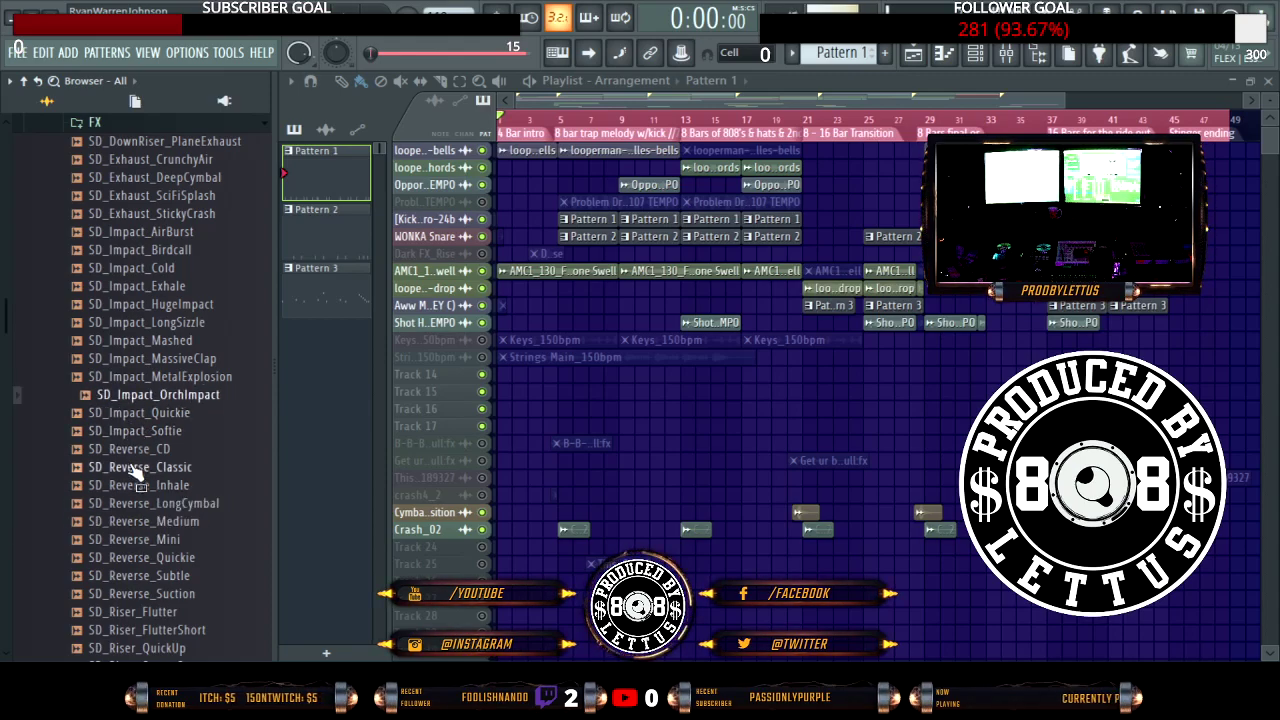
pyautogui.scroll(-4, 157, 620)
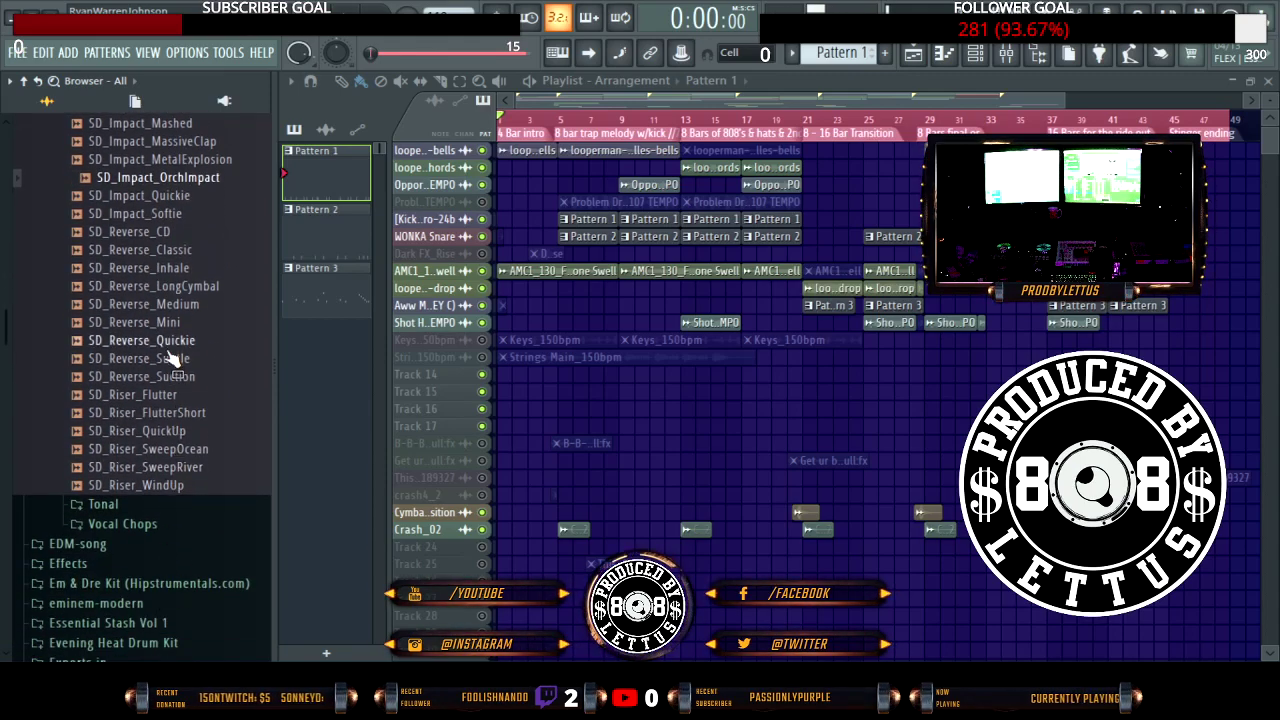
pyautogui.scroll(4, 172, 358)
# Step: Audition downriser, exhaust and impact samples, including SD_DownRiser_PlaneExhaust, SD_Exhaust_DeepCymbal, SD_Impact_Cold and SD_Impact_HugeImpact
pyautogui.click(180, 144)
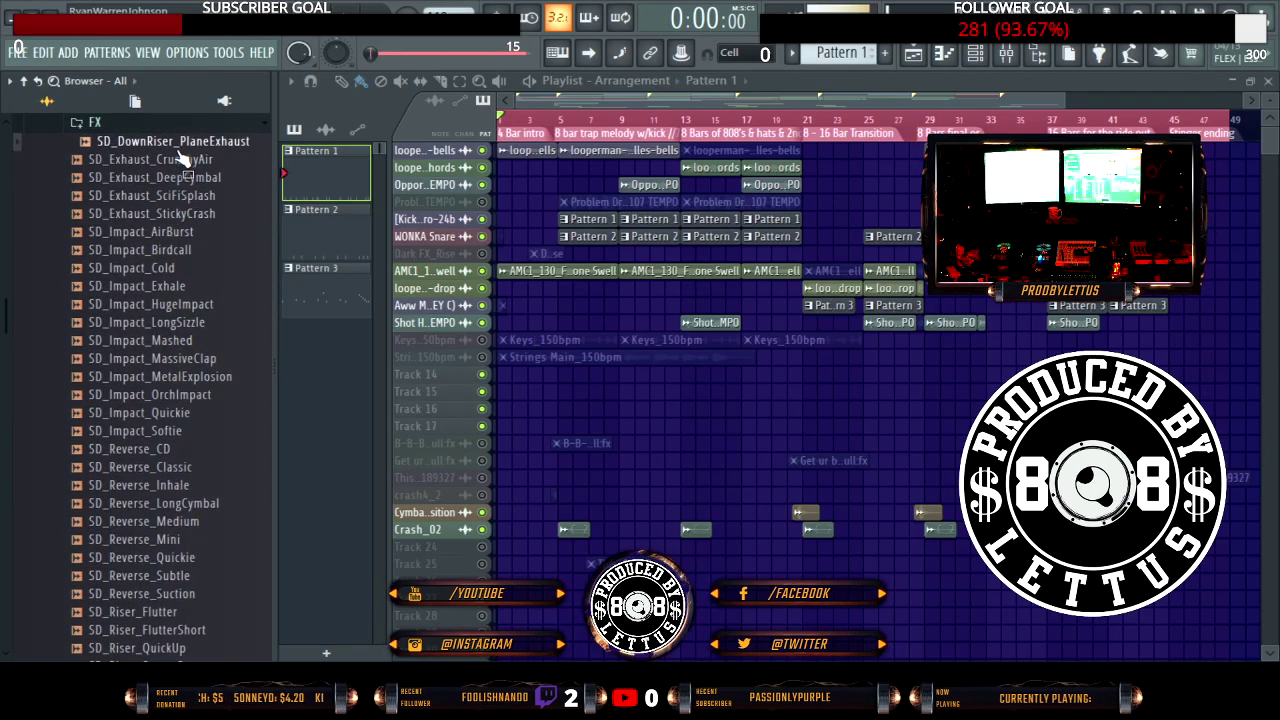
pyautogui.click(179, 160)
pyautogui.click(177, 179)
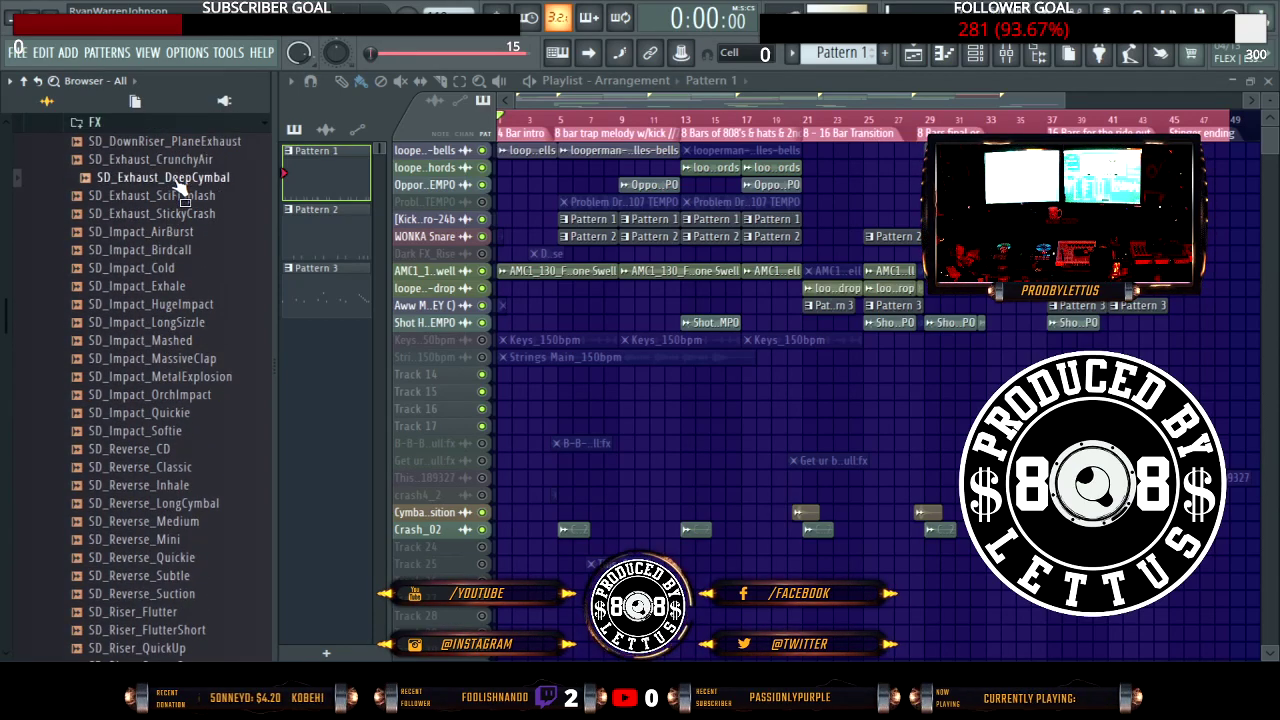
pyautogui.click(180, 232)
pyautogui.click(181, 272)
pyautogui.click(177, 305)
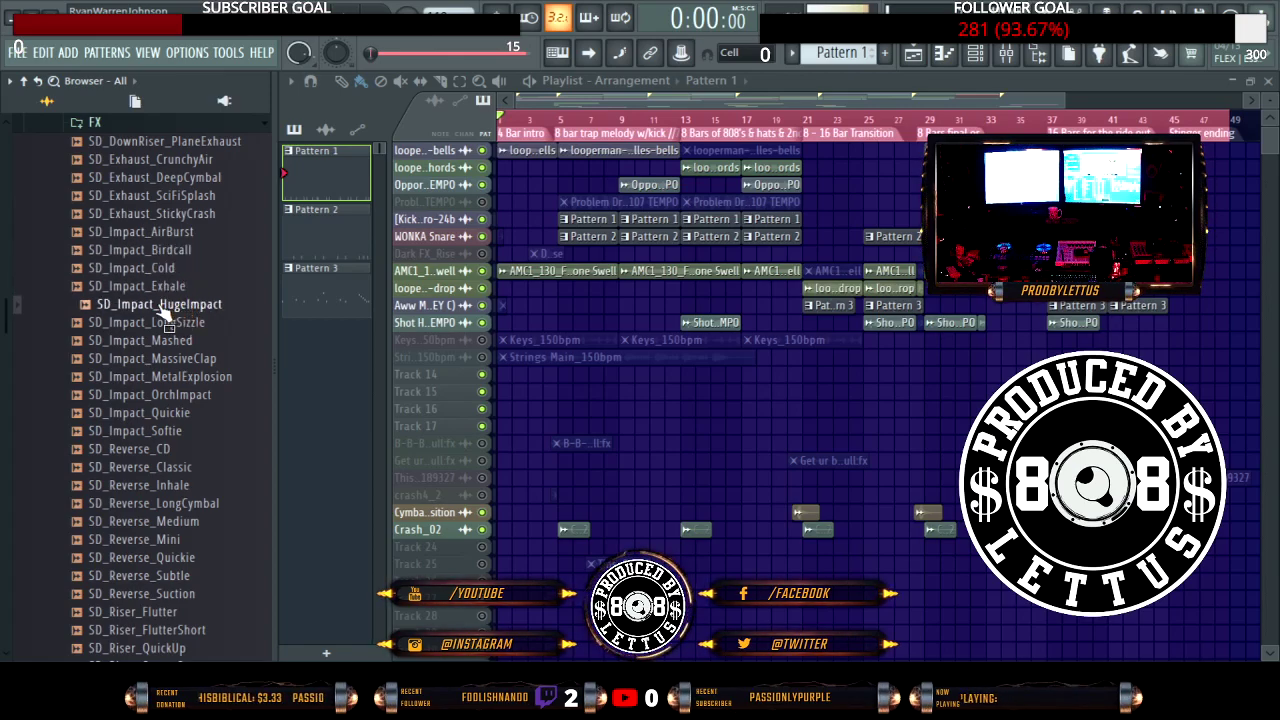
# Step: Add the SD_Impact_HugeImpact sample to the playlist on track 24 below Crash_02 and mute that track
pyautogui.moveTo(162, 332); pyautogui.dragTo(371, 484)
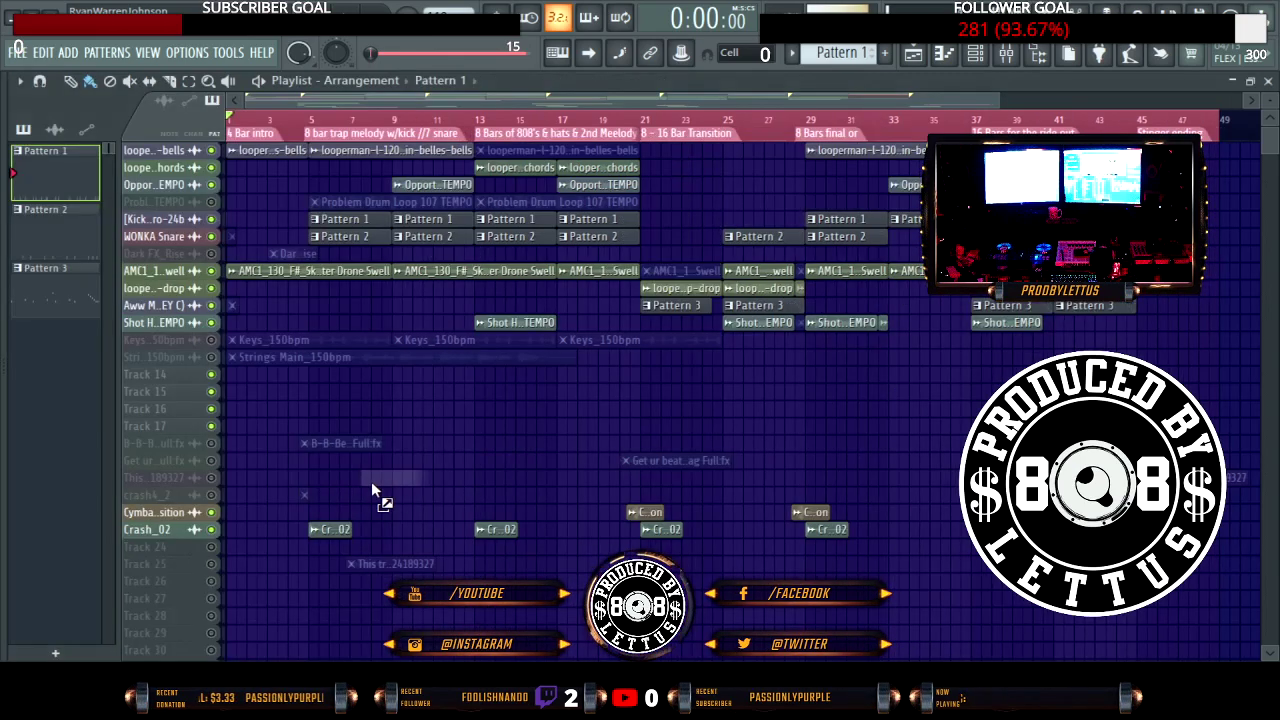
pyautogui.moveTo(159, 568); pyautogui.dragTo(153, 542)
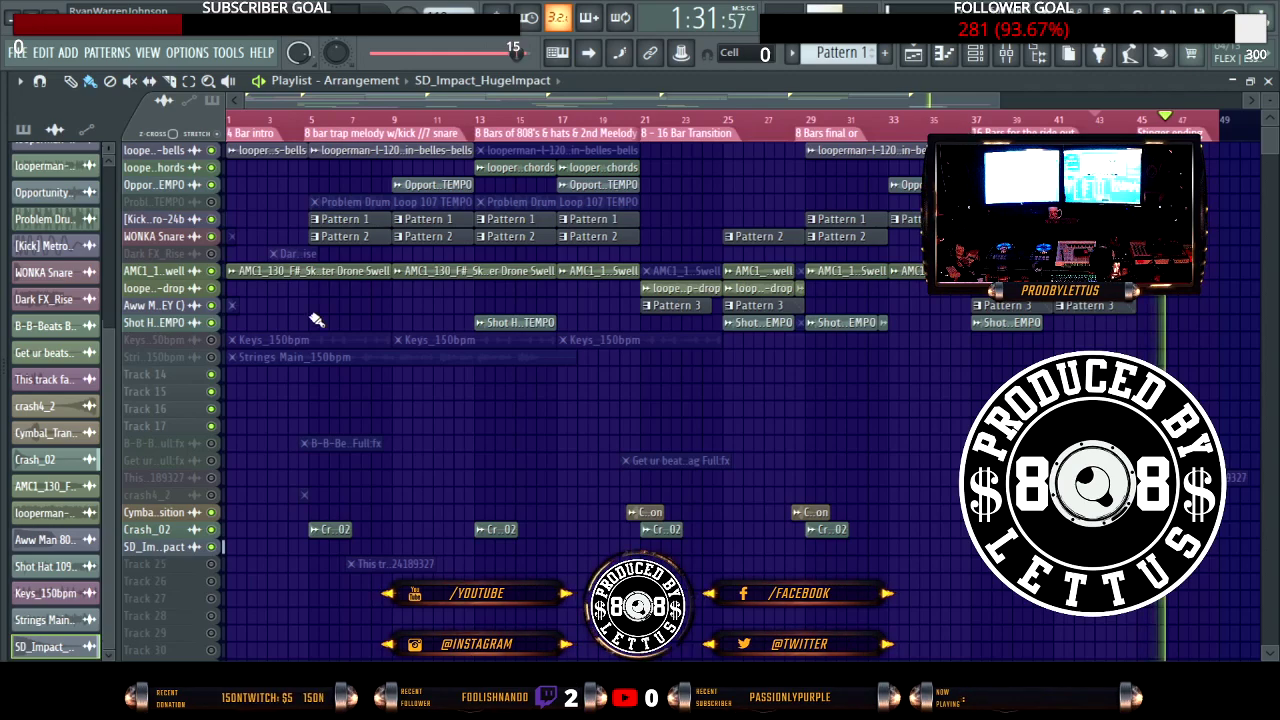
pyautogui.click(211, 547)
# Step: Audition more FX samples against the arrangement, including SD_Reverse_Inhale, SD_Reverse_LongCymbal, SD_Impact_MetalExplosion and SD_Impact_LongSizzle
pyautogui.hotkey('alt', 'F8')
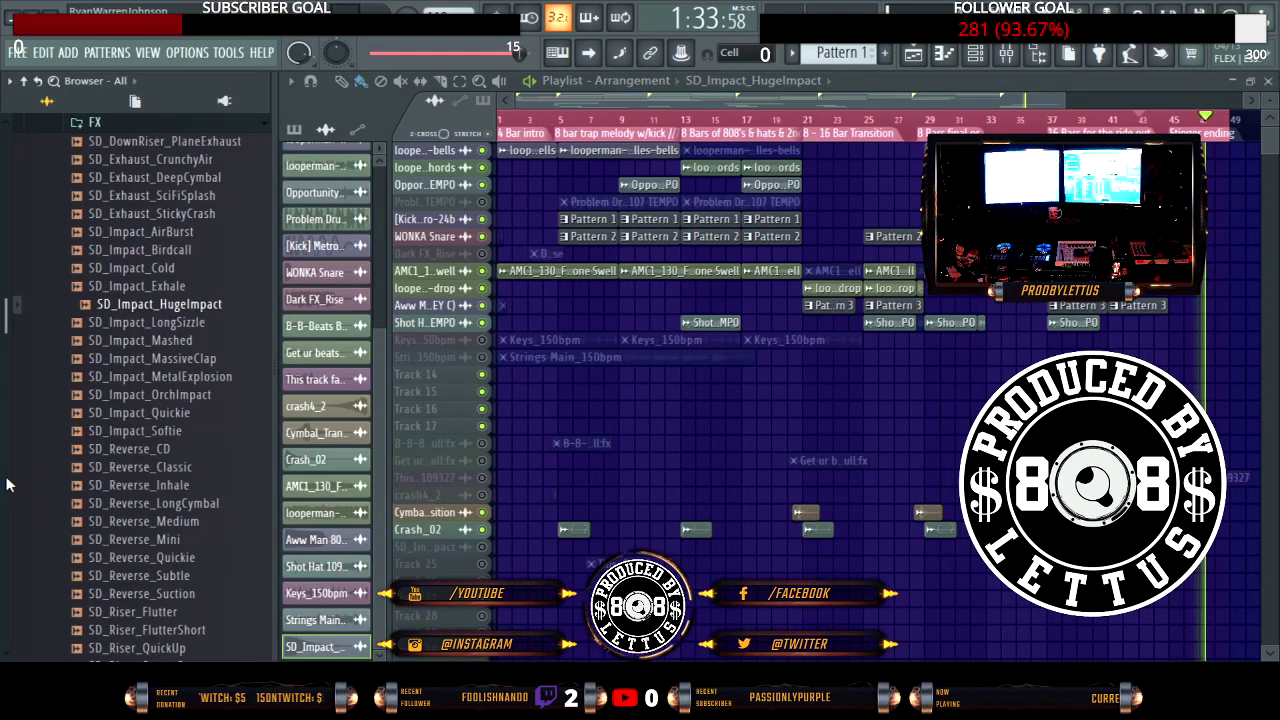
pyautogui.click(130, 485)
pyautogui.click(150, 503)
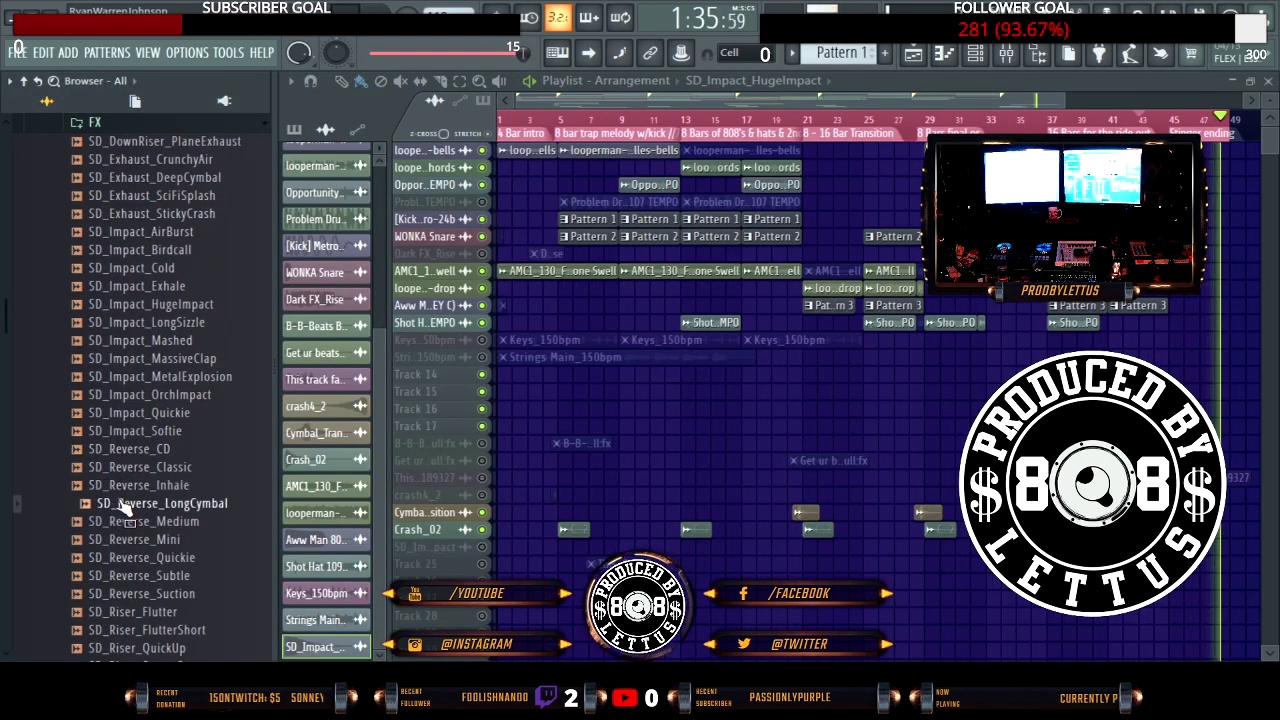
pyautogui.click(155, 358)
pyautogui.click(155, 376)
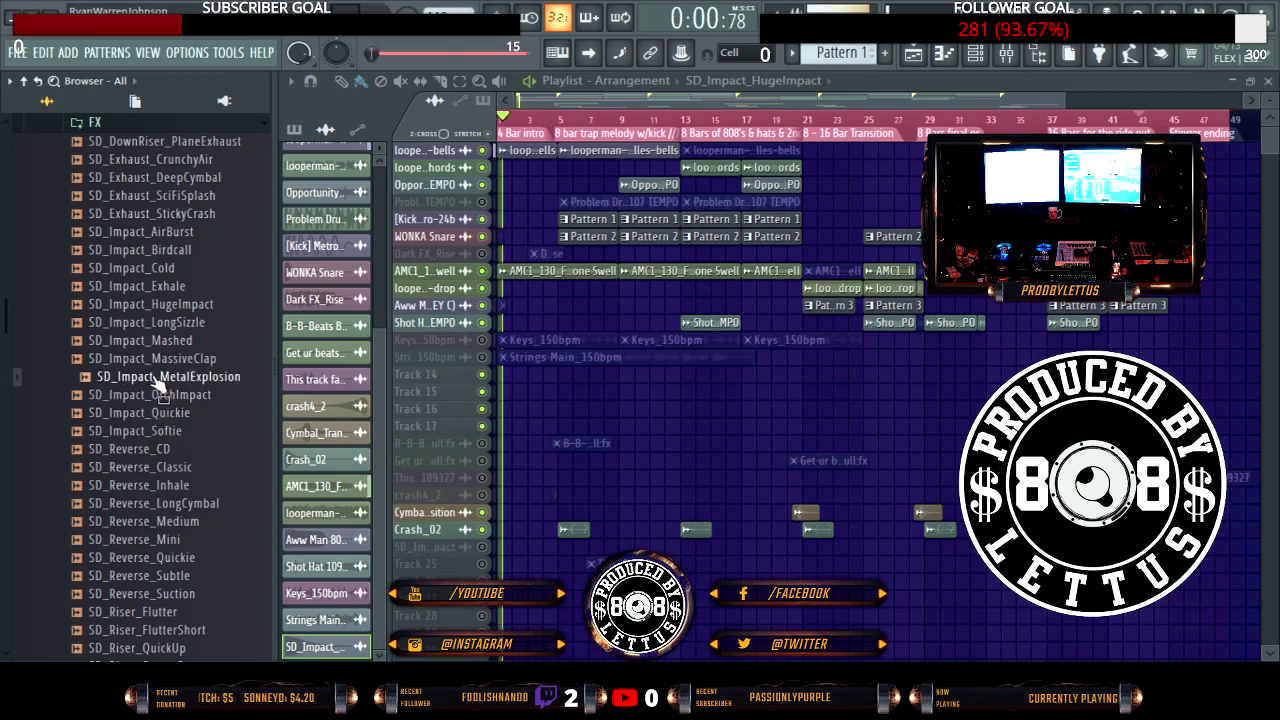
pyautogui.scroll(6, 157, 372)
pyautogui.click(186, 632)
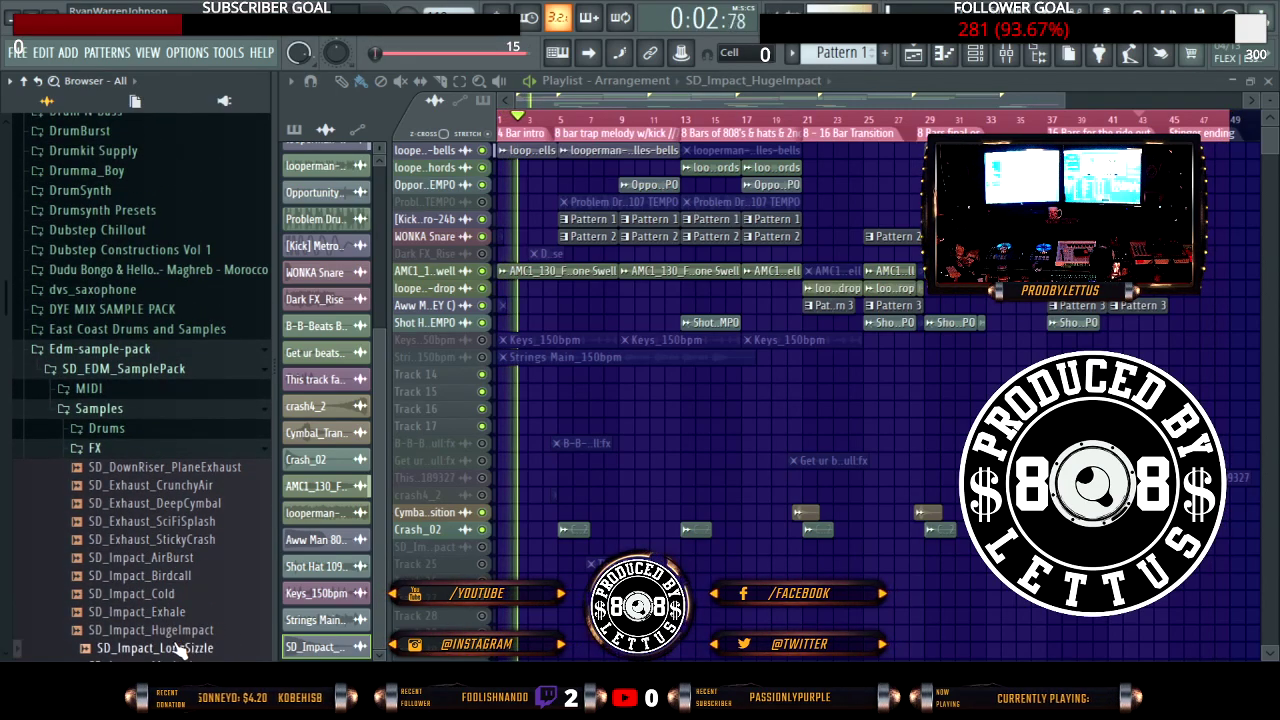
# Step: Audition SD_Impact_Mashed, SD_Impact_MassiveClap and the riser samples FlutterShort, SweepOcean, SweepRiver and WindUp
pyautogui.scroll(-3, 176, 636)
pyautogui.click(150, 557)
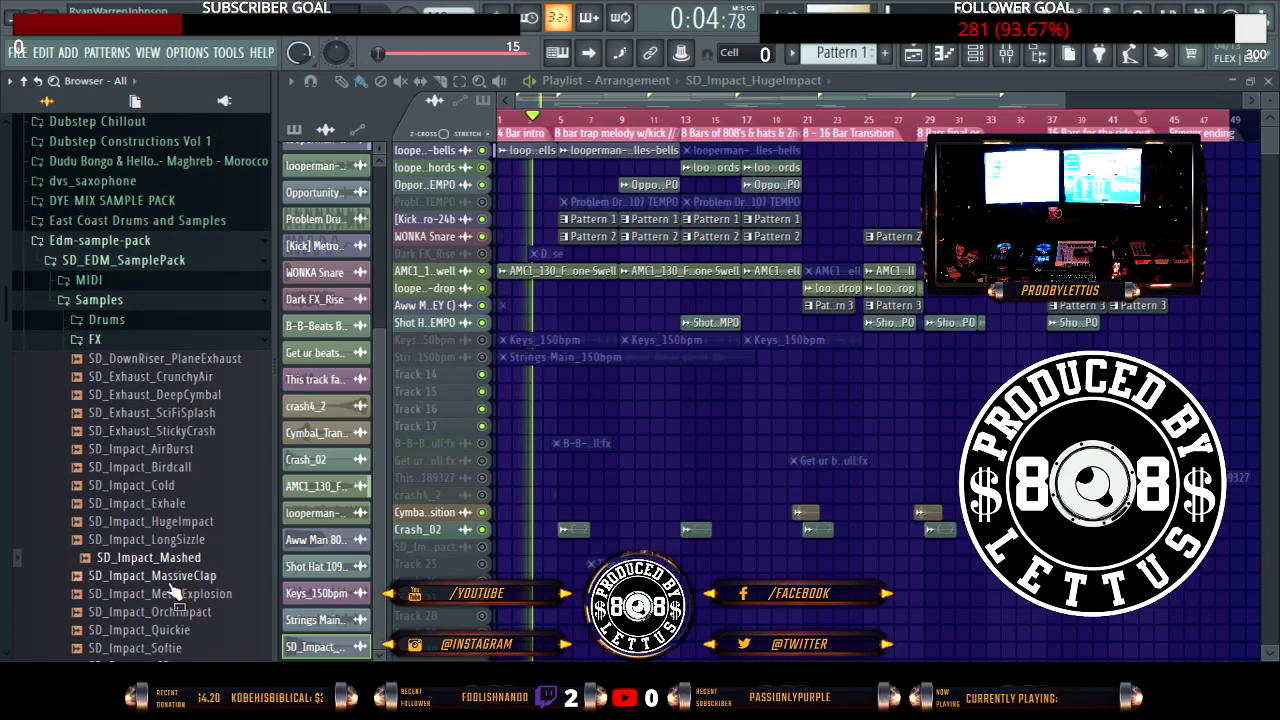
pyautogui.click(150, 575)
pyautogui.scroll(-9, 166, 593)
pyautogui.click(172, 522)
pyautogui.click(160, 557)
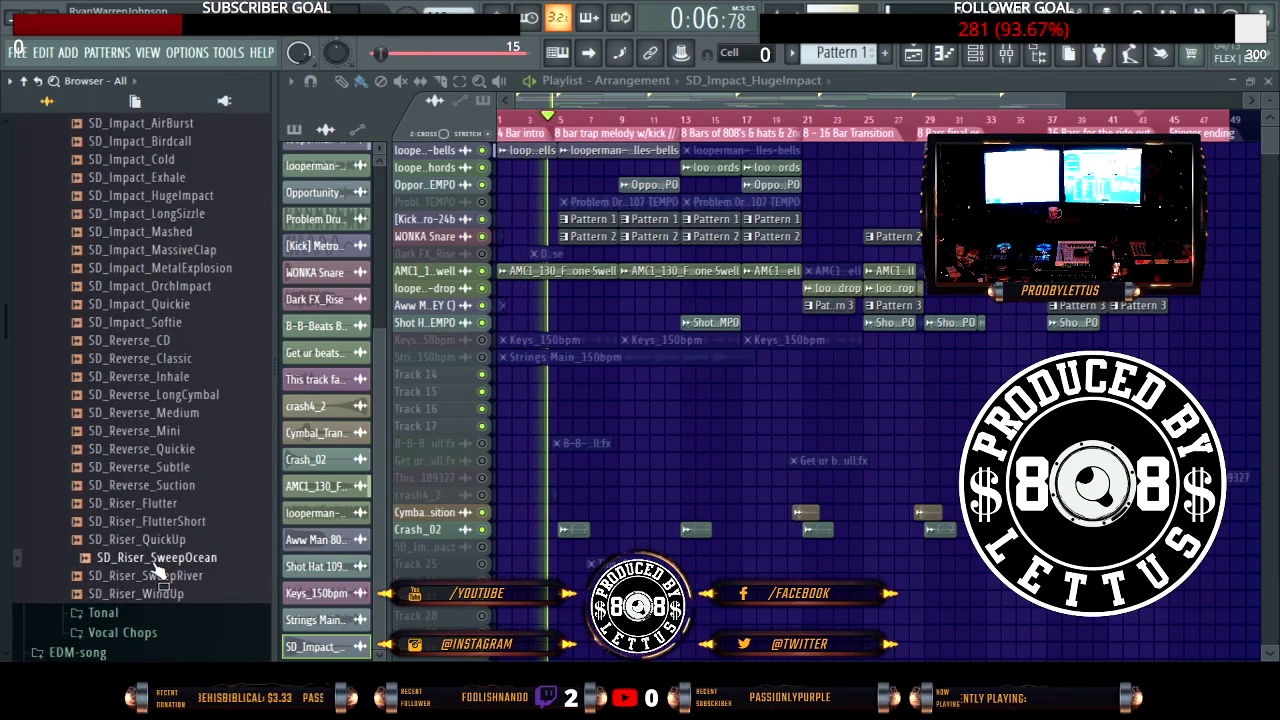
pyautogui.click(155, 575)
pyautogui.click(152, 595)
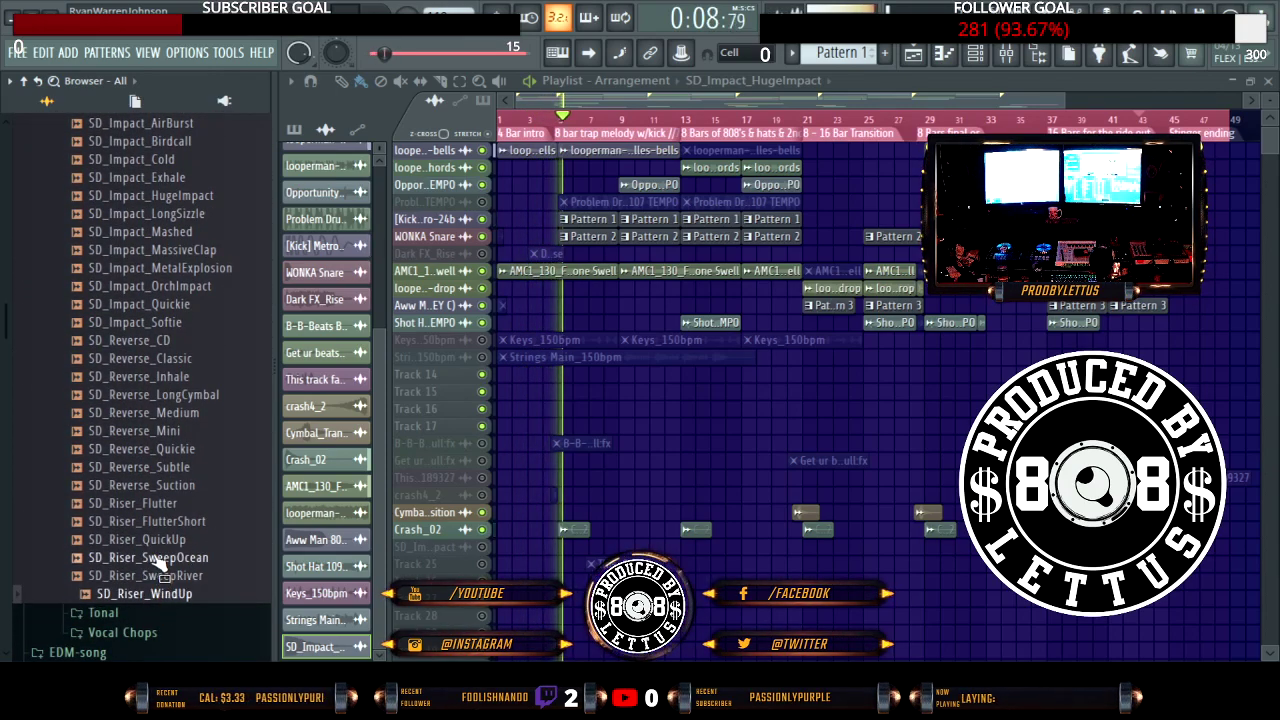
pyautogui.click(155, 557)
# Step: Collapse the Edm-sample-pack folders and open the EDM-song folder in the sample library
pyautogui.scroll(-11, 157, 556)
pyautogui.scroll(9, 157, 556)
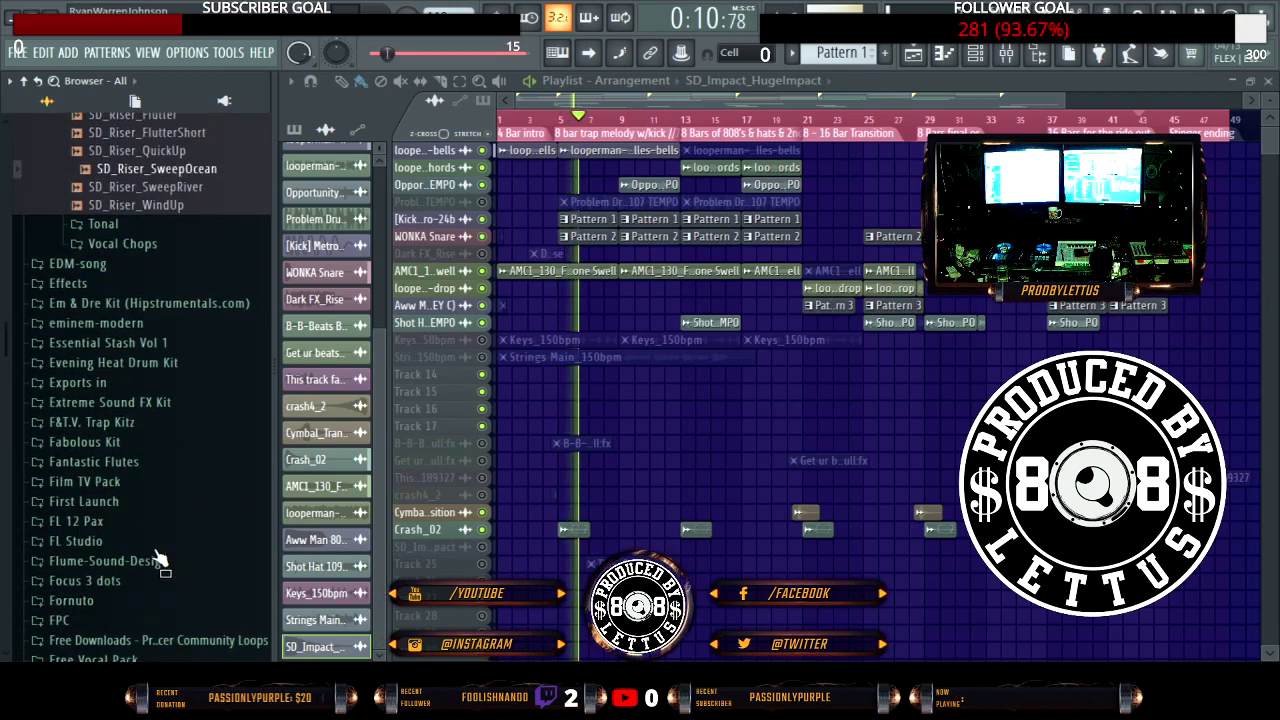
pyautogui.scroll(20, 157, 557)
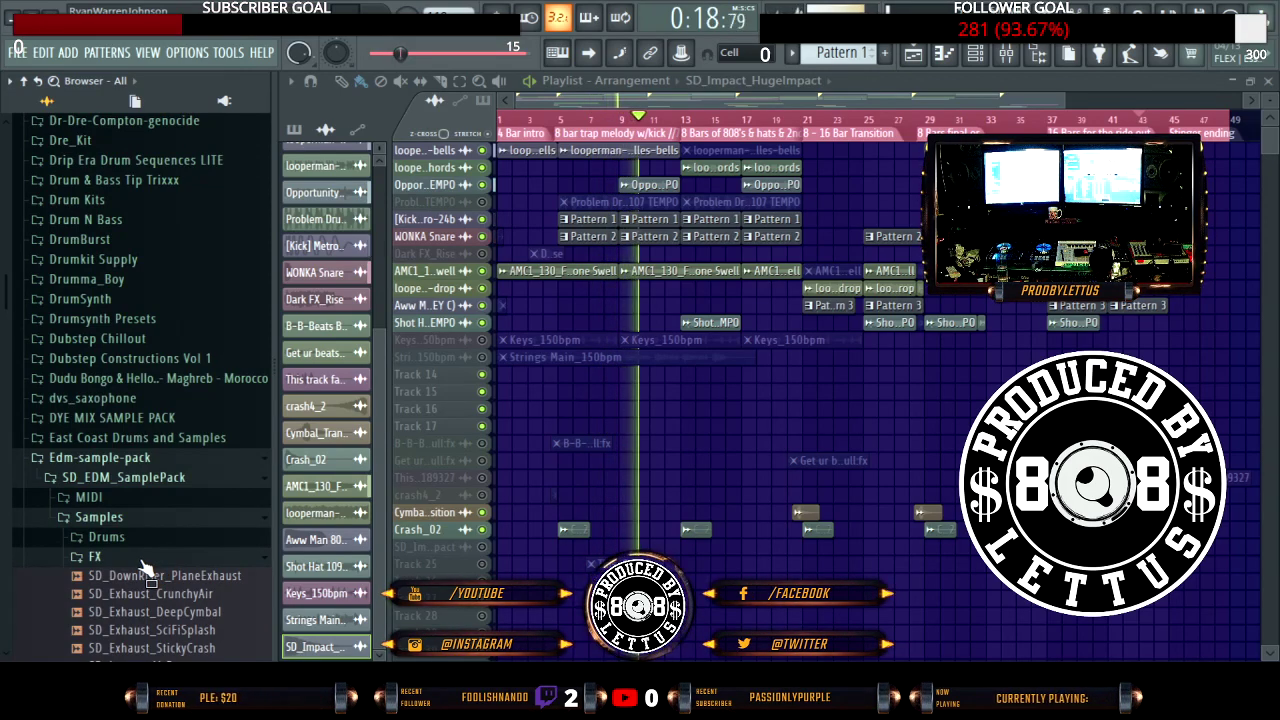
pyautogui.scroll(-6, 145, 568)
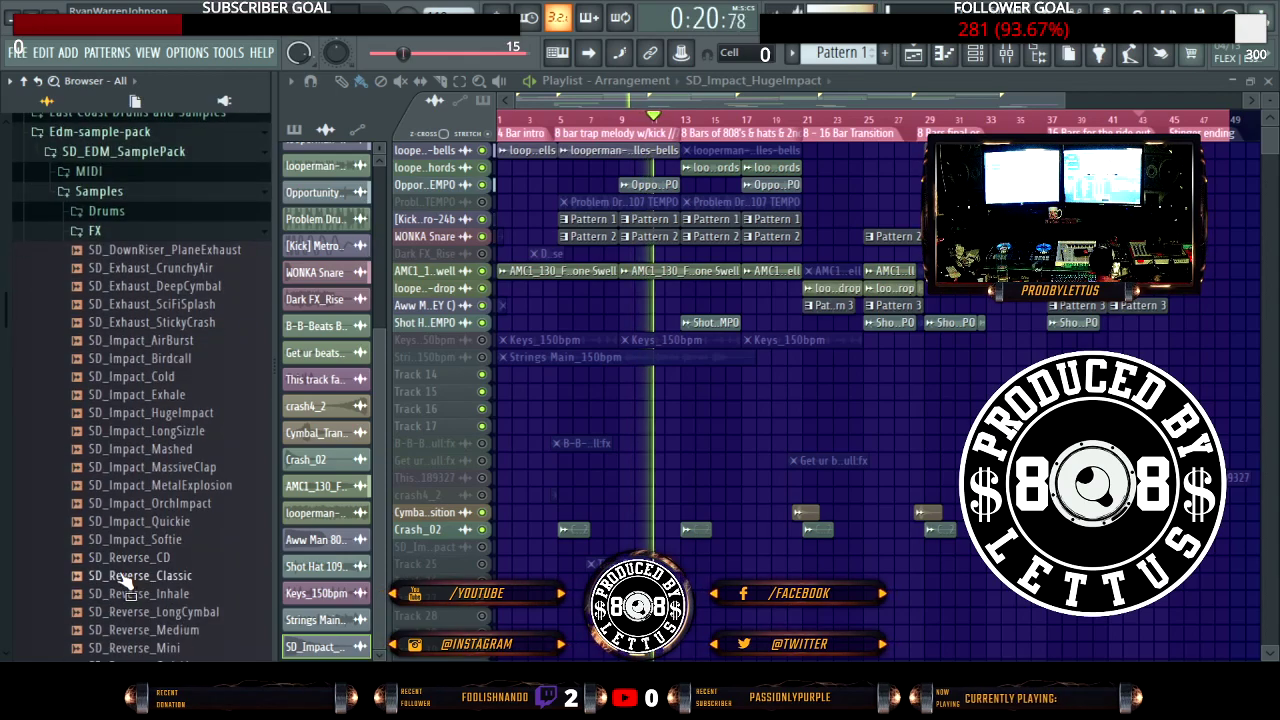
pyautogui.scroll(6, 130, 570)
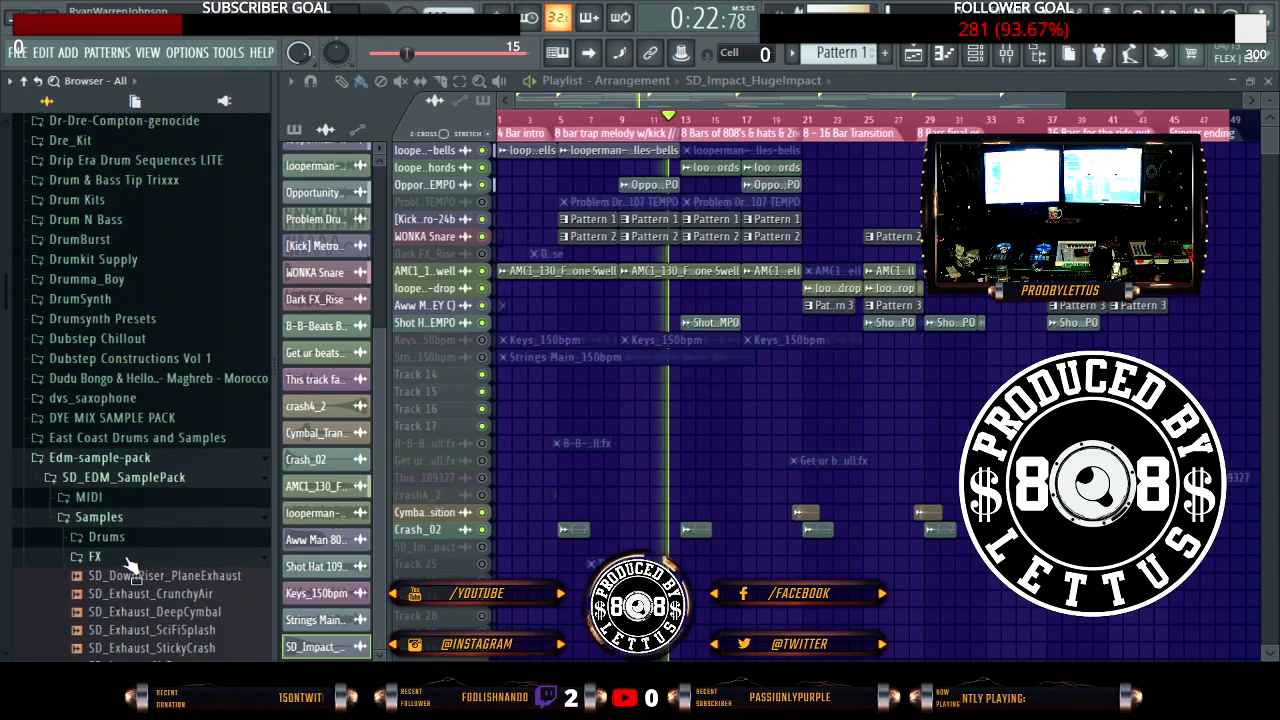
pyautogui.click(100, 517)
pyautogui.click(115, 477)
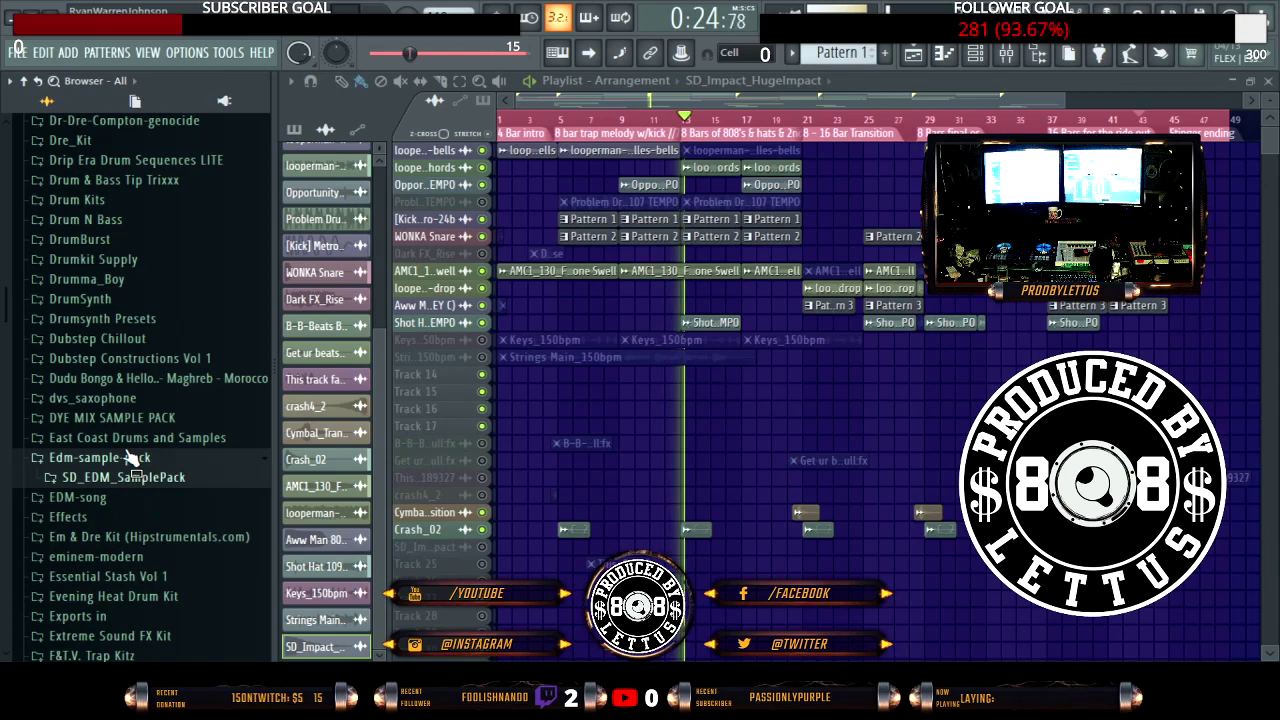
pyautogui.click(118, 460)
pyautogui.click(110, 478)
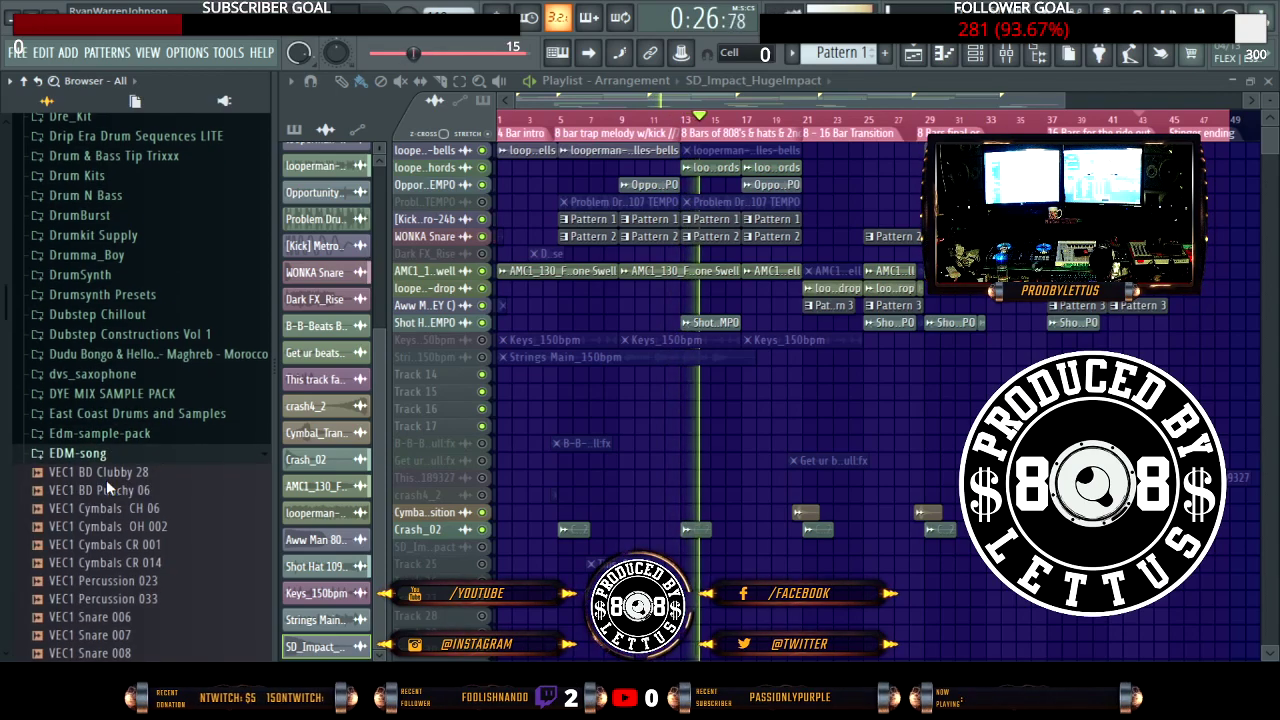
# Step: Look through the EDM-song samples, close the folder, browse the remaining sample packs and hide the sample browser
pyautogui.scroll(-6, 118, 510)
pyautogui.scroll(5, 122, 538)
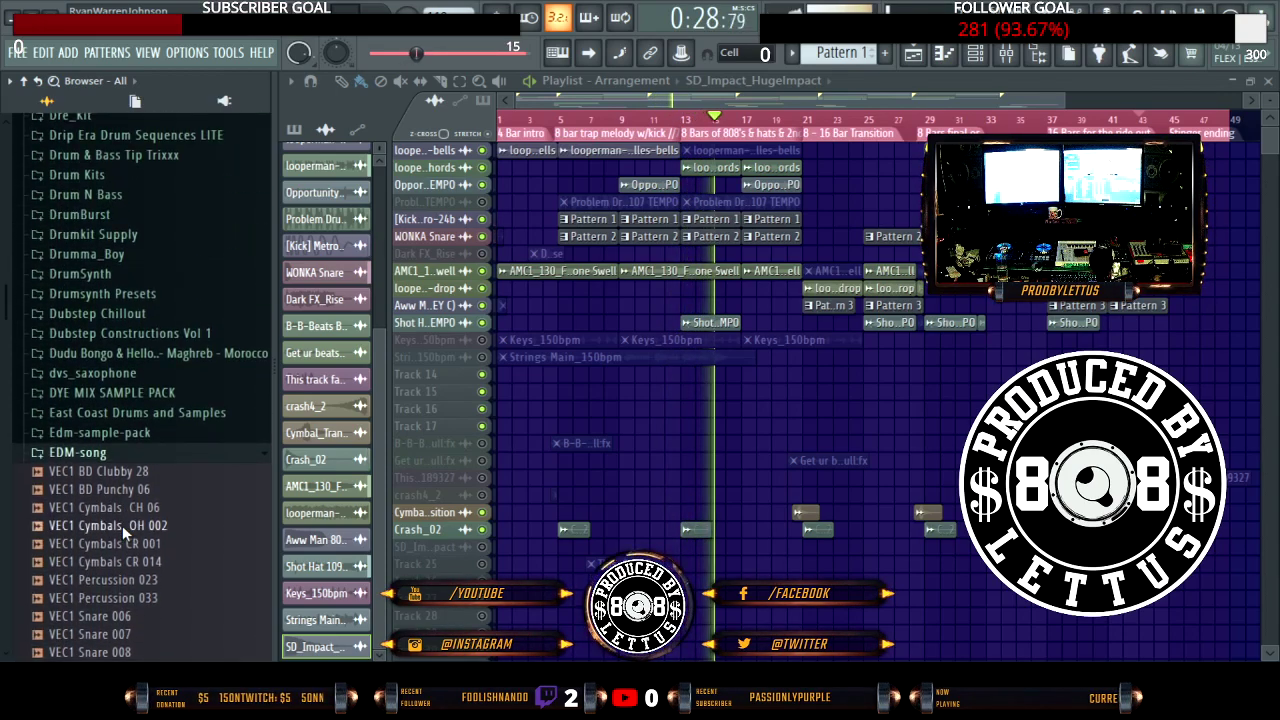
pyautogui.click(120, 447)
pyautogui.scroll(4, 117, 468)
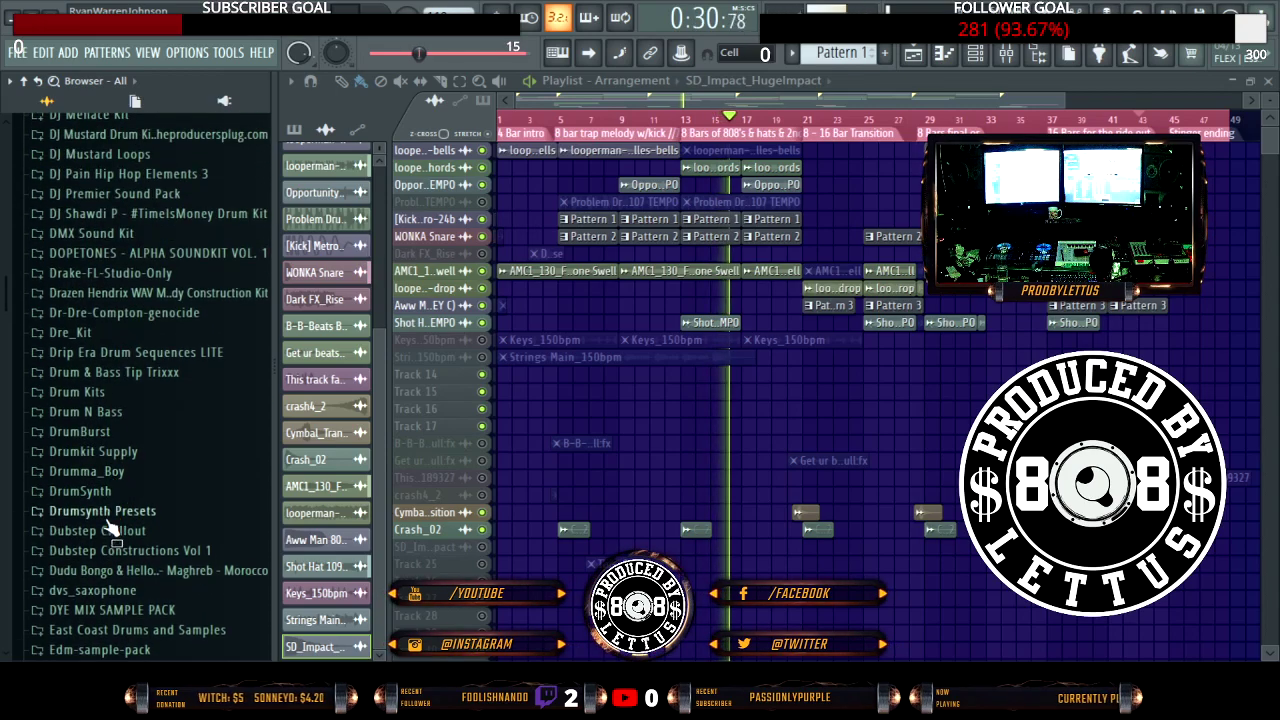
pyautogui.scroll(6, 108, 540)
pyautogui.scroll(5, 103, 566)
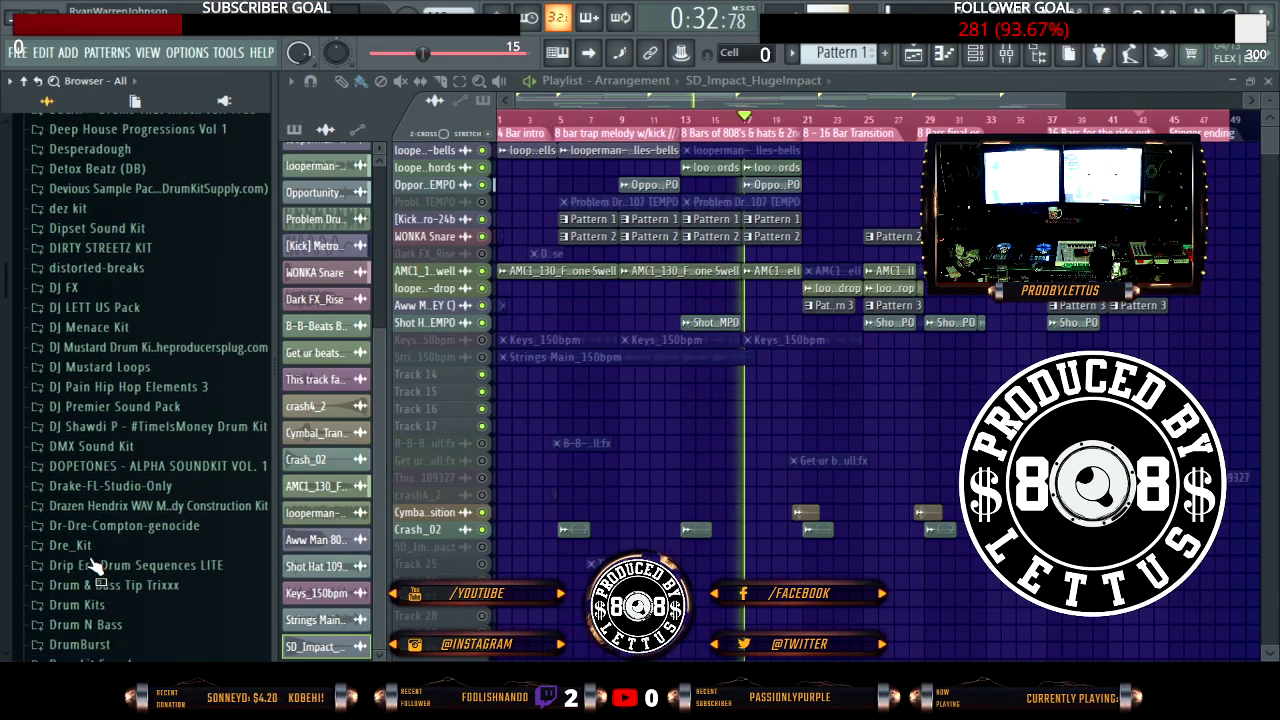
pyautogui.scroll(5, 90, 565)
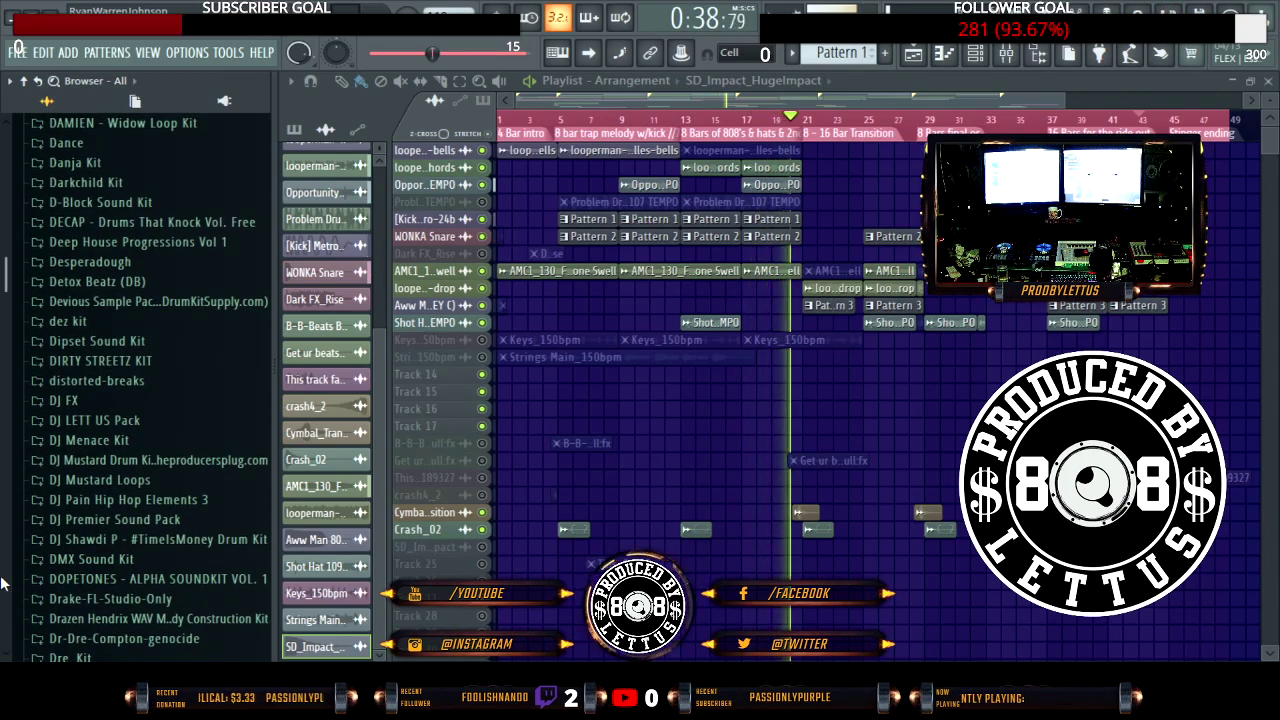
pyautogui.scroll(15, 170, 517)
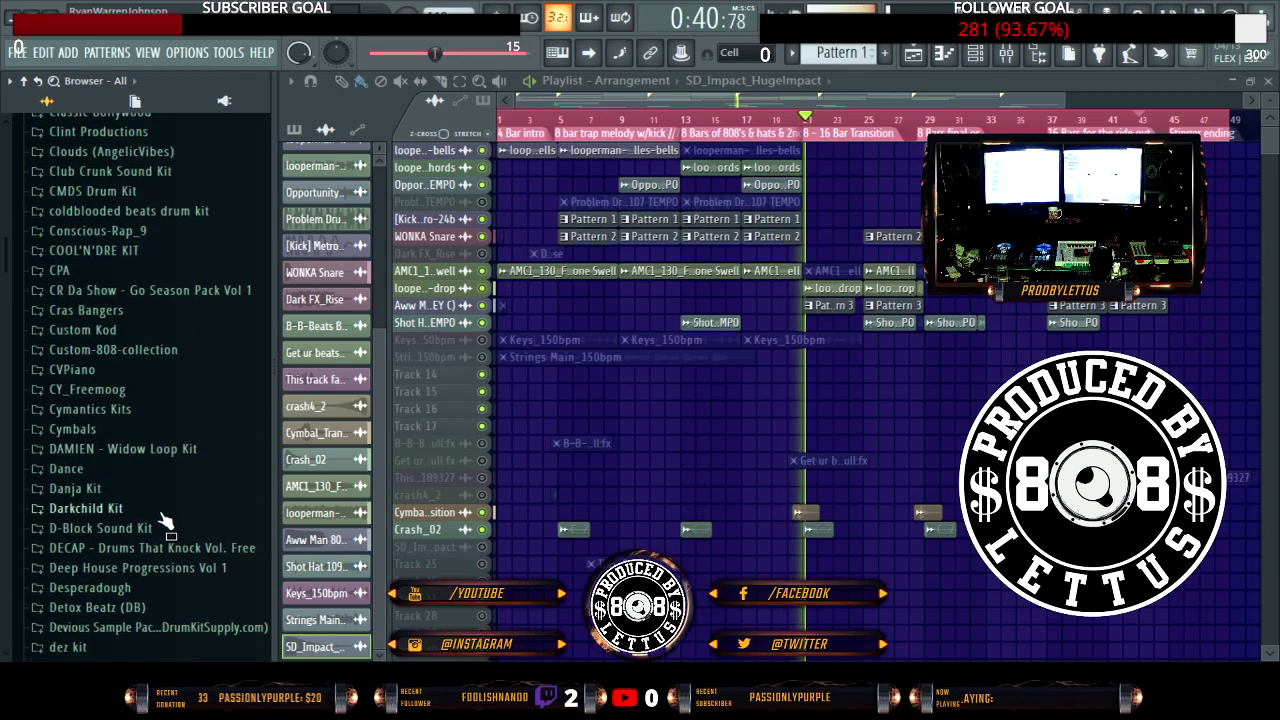
pyautogui.scroll(12, 165, 525)
pyautogui.scroll(11, 160, 527)
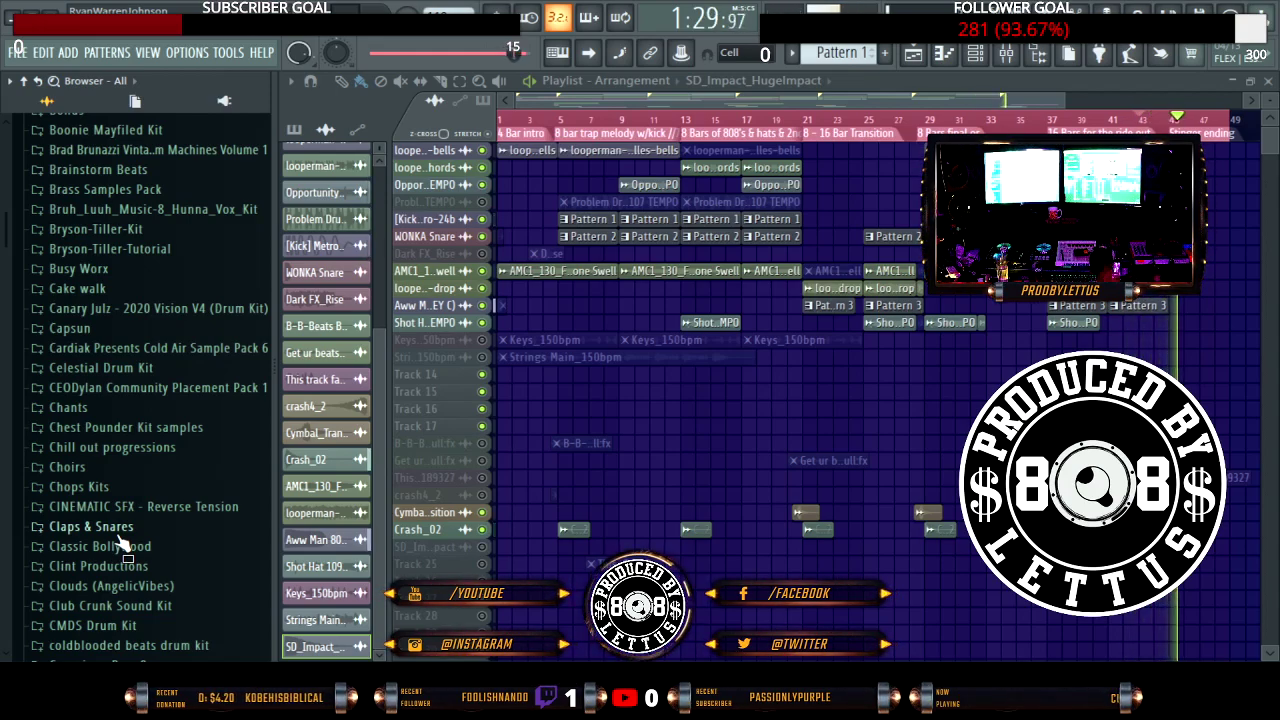
pyautogui.hotkey('alt', 'F8')
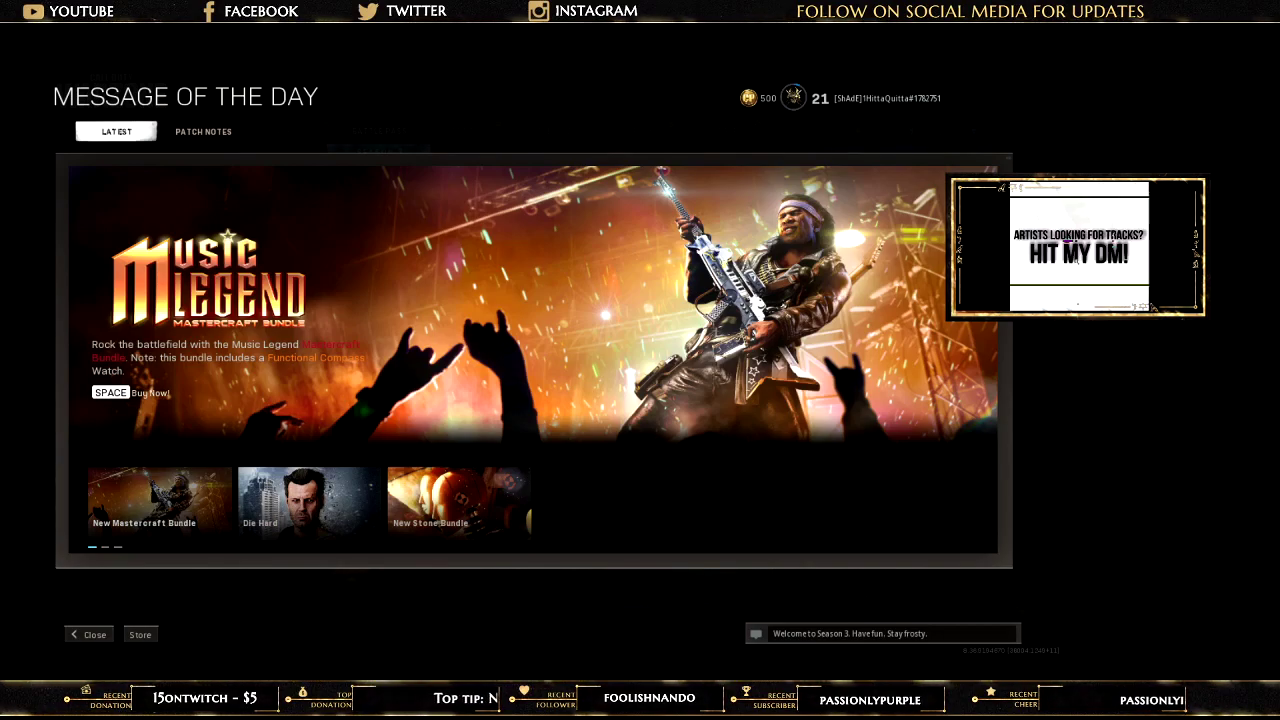
# Step: In Call of Duty: Warzone, dismiss the message of the day and start matchmaking for Power Grab
pyautogui.click(82, 641)
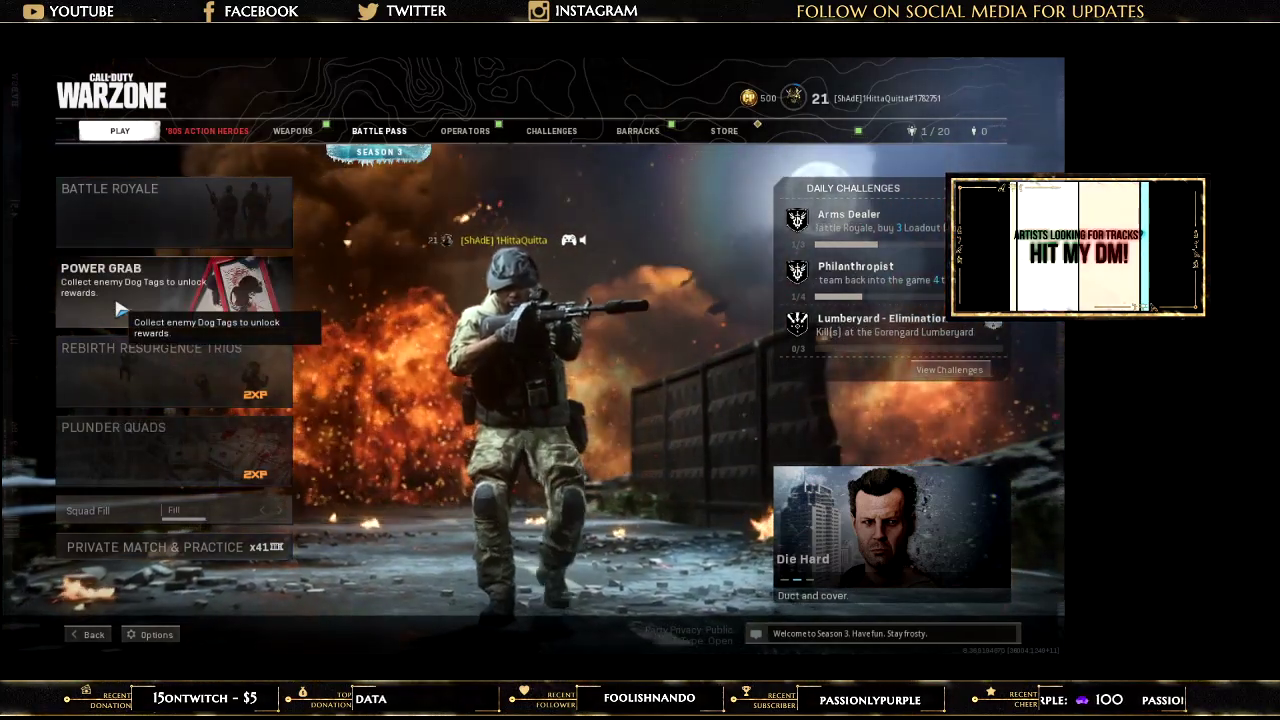
pyautogui.click(118, 309)
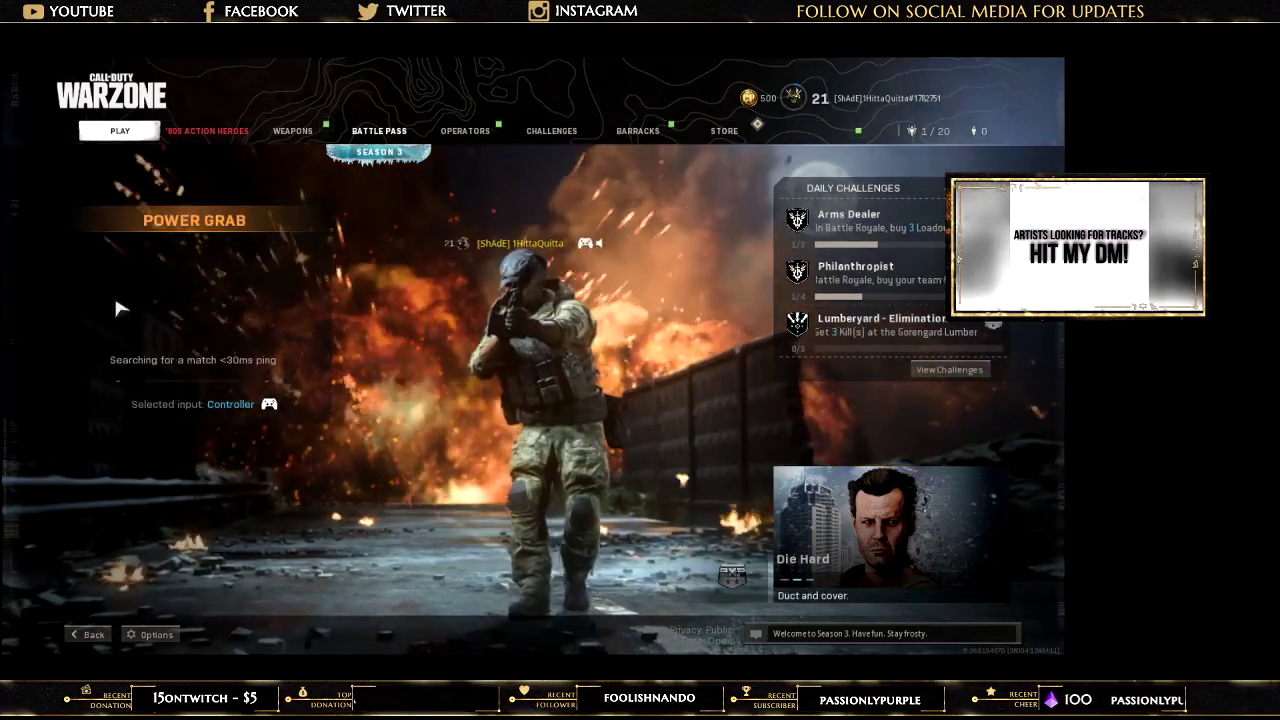